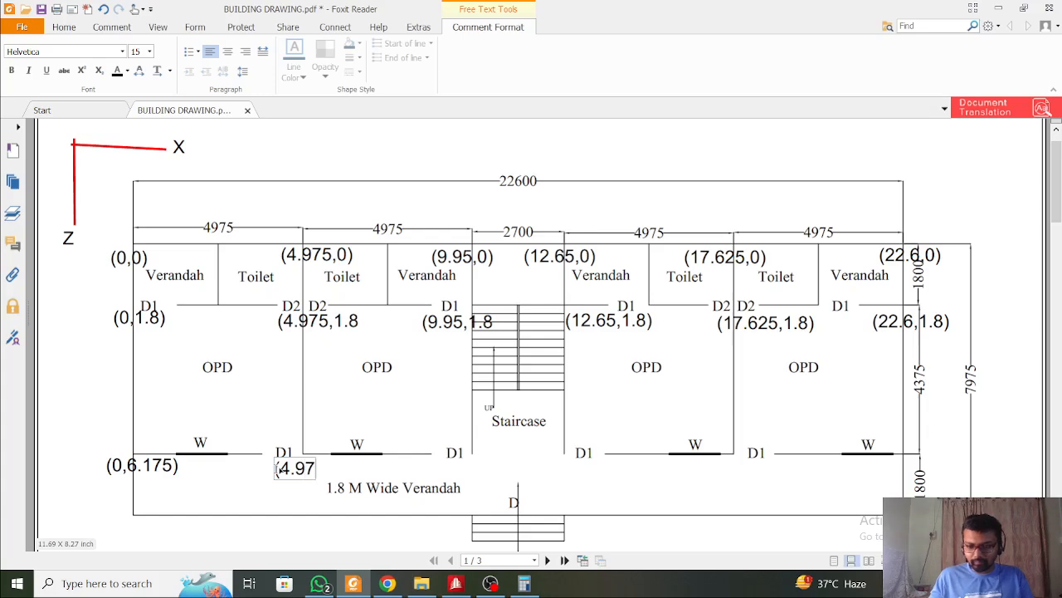
# Complete the (4.975,6.175) label, add (9.95,6.175) at the staircase's left wall, and centre both labels under their grid points
pyautogui.write('.175)')
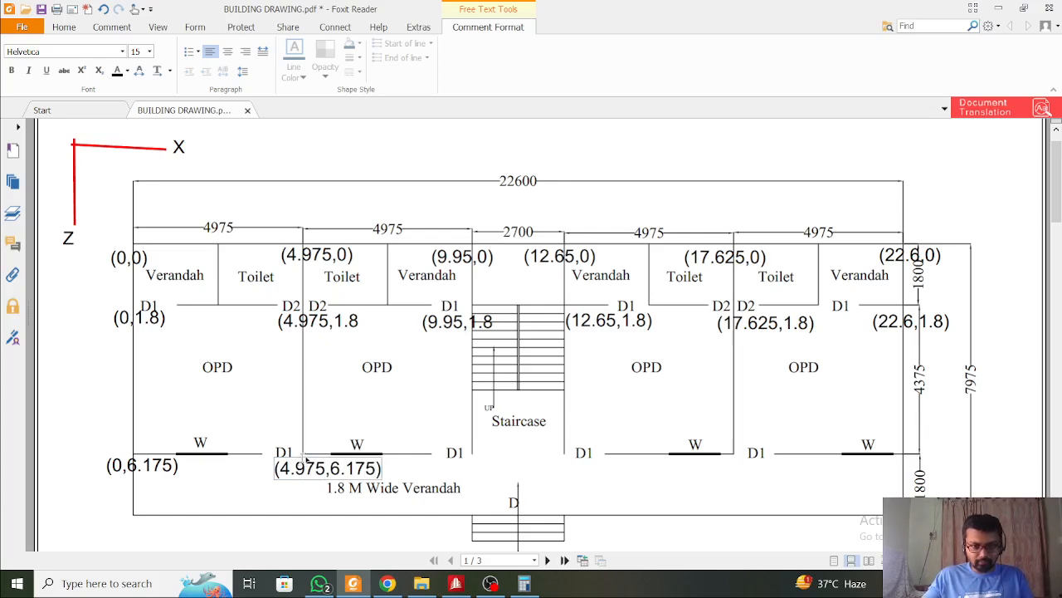
pyautogui.moveTo(302, 462); pyautogui.dragTo(277, 459)
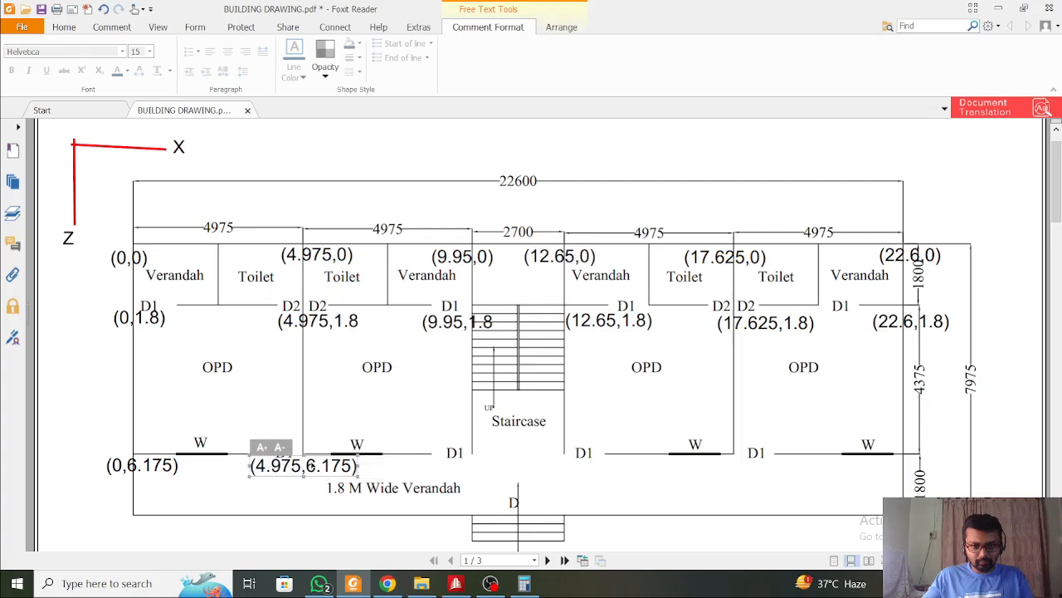
pyautogui.click(447, 466)
pyautogui.click(431, 465)
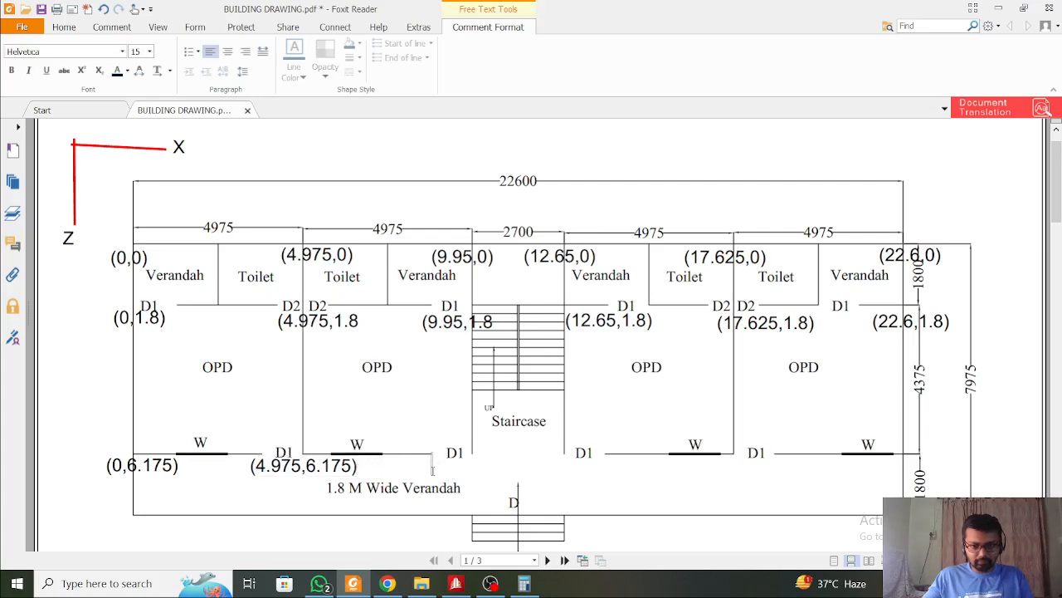
pyautogui.write('(9.9')
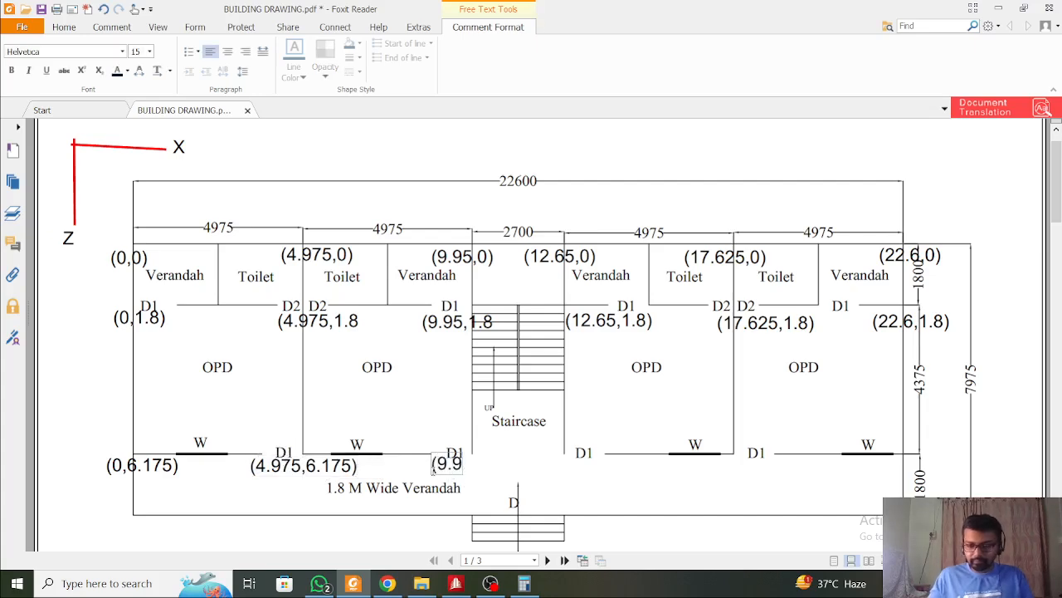
pyautogui.write('5,6.175)')
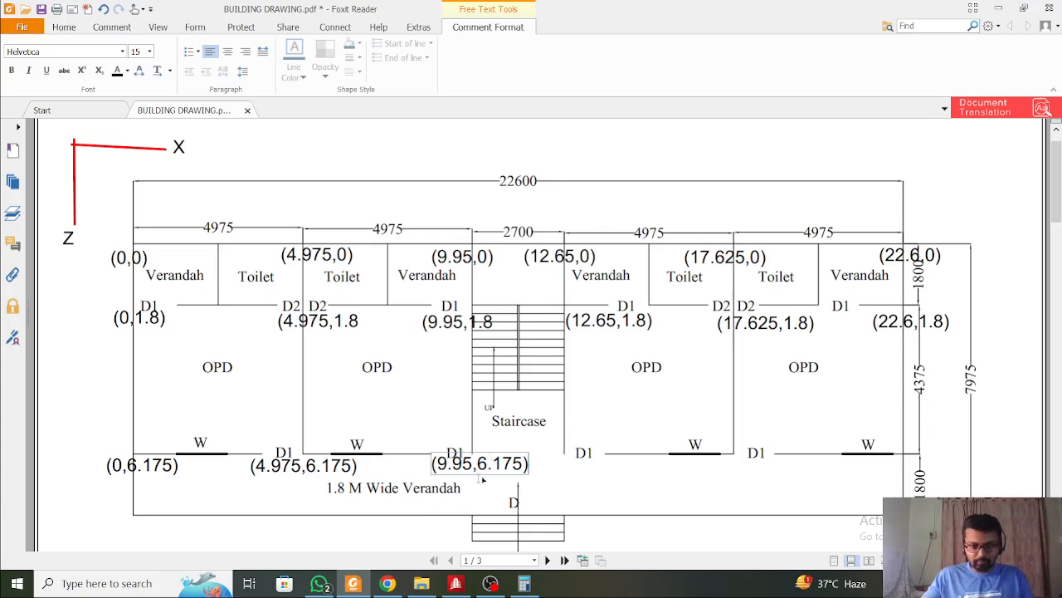
pyautogui.click(468, 480)
pyautogui.click(482, 464)
pyautogui.moveTo(484, 465); pyautogui.dragTo(447, 469)
# Add the coordinate label (12.65,6.175) at the lower end of the staircase's right wall and shift it under that point
pyautogui.click(547, 464)
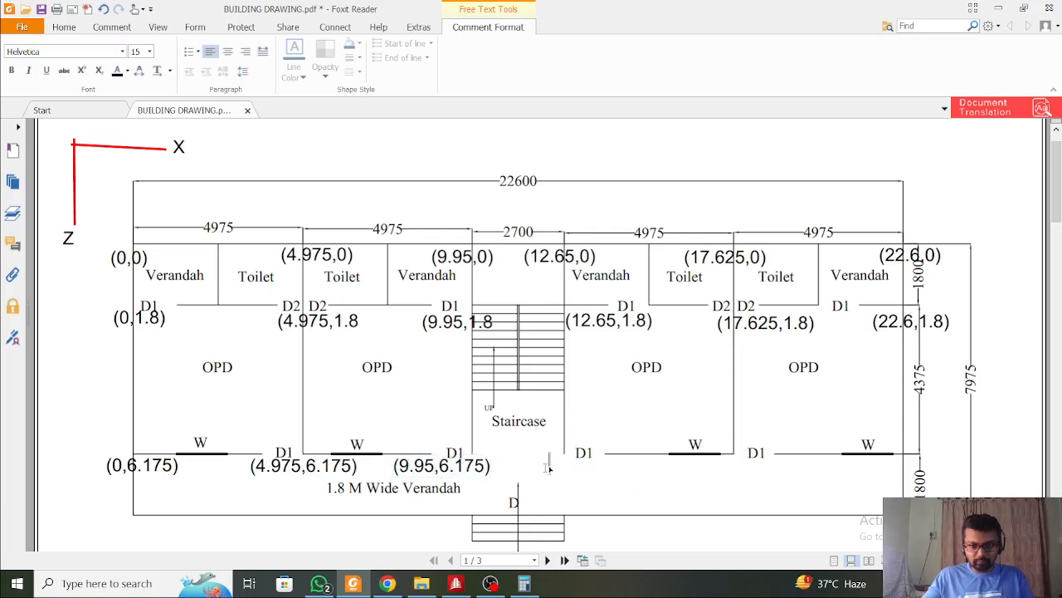
pyautogui.write('(12')
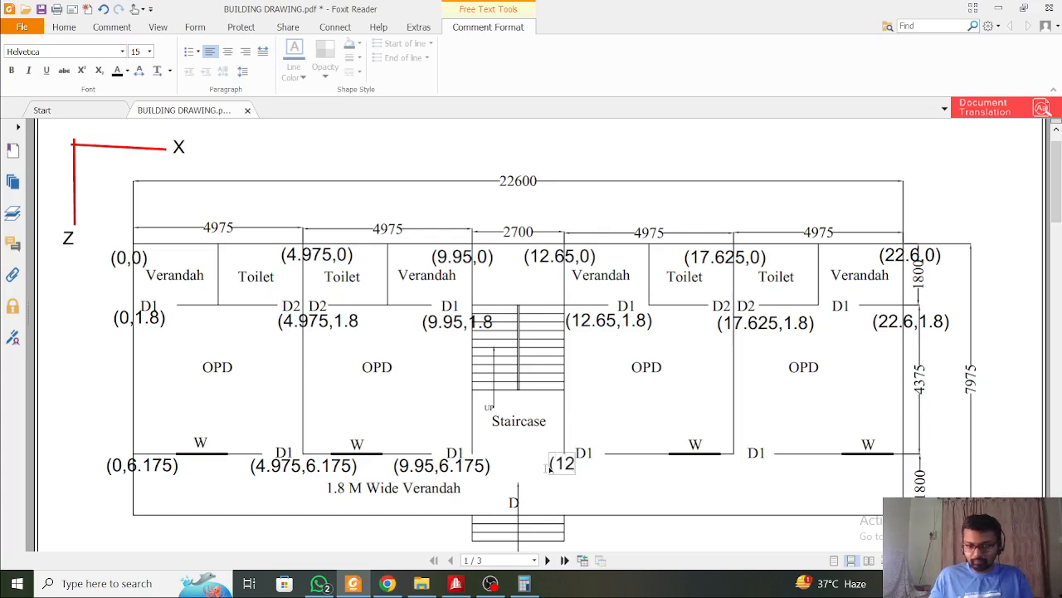
pyautogui.write('.65')
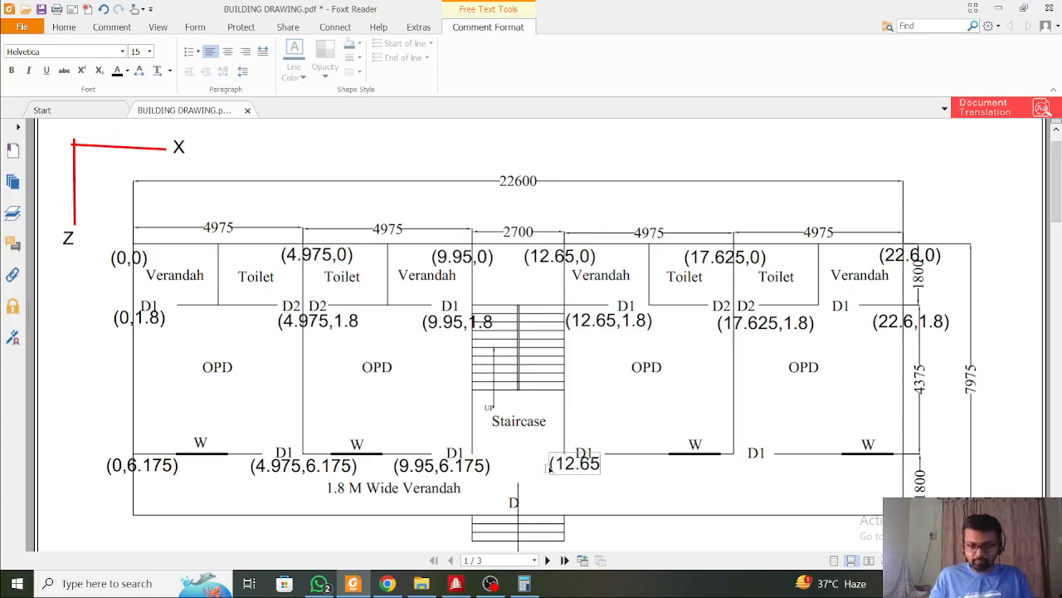
pyautogui.write(',6.1')
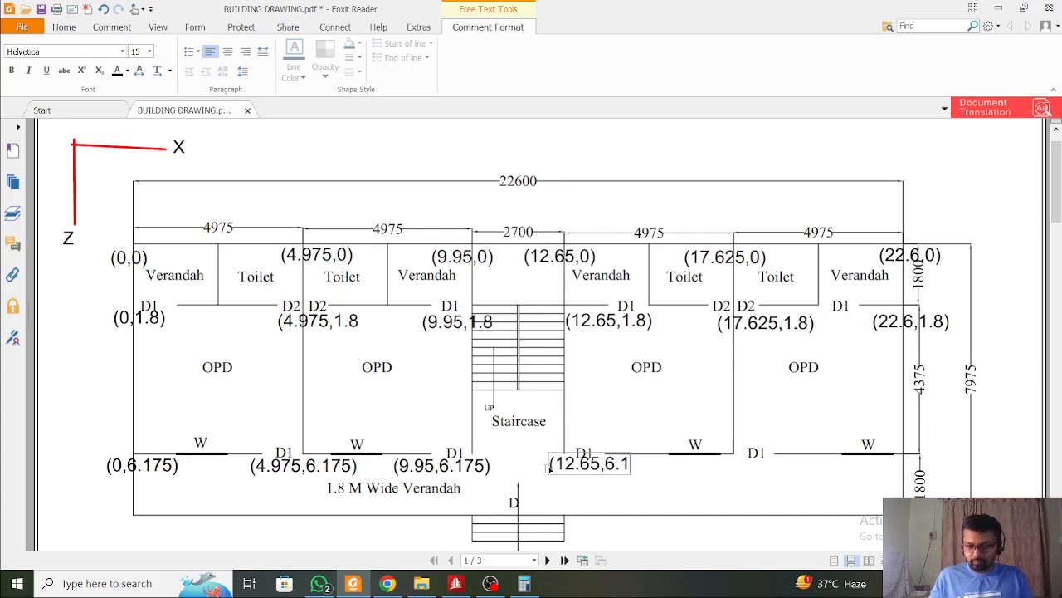
pyautogui.write('75)')
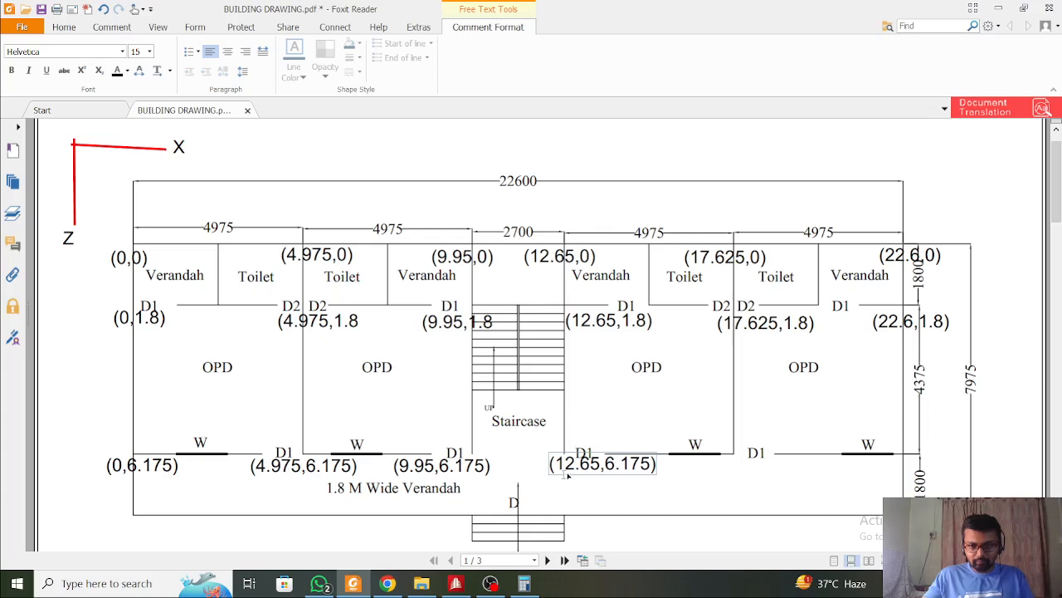
pyautogui.click(581, 472)
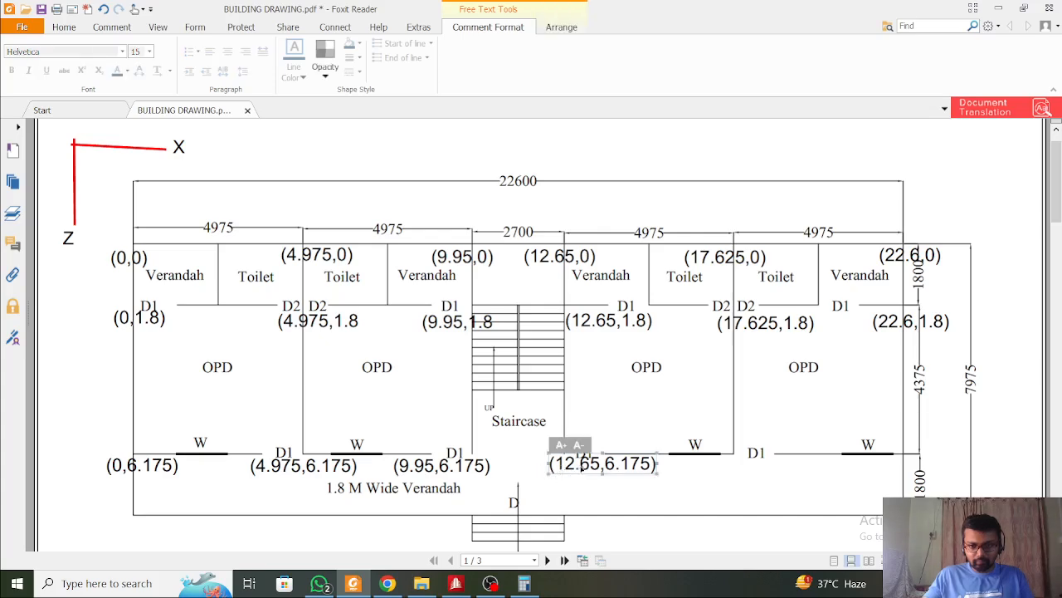
pyautogui.moveTo(585, 469); pyautogui.dragTo(554, 467)
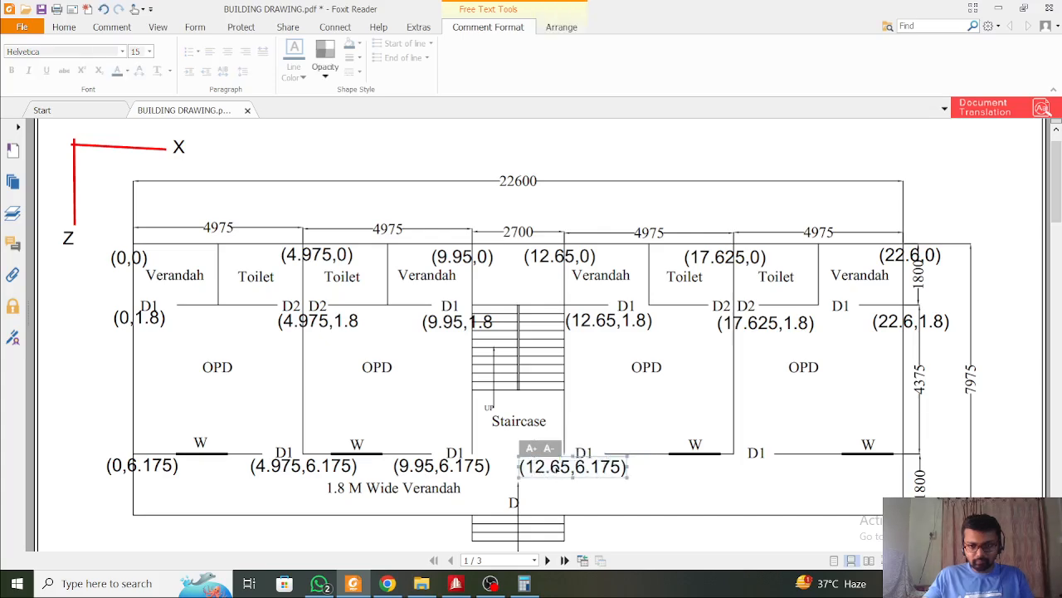
# Add the coordinate label (17.625,6.175) below the wall between the two right-hand OPD rooms and centre it on that wall
pyautogui.click(701, 469)
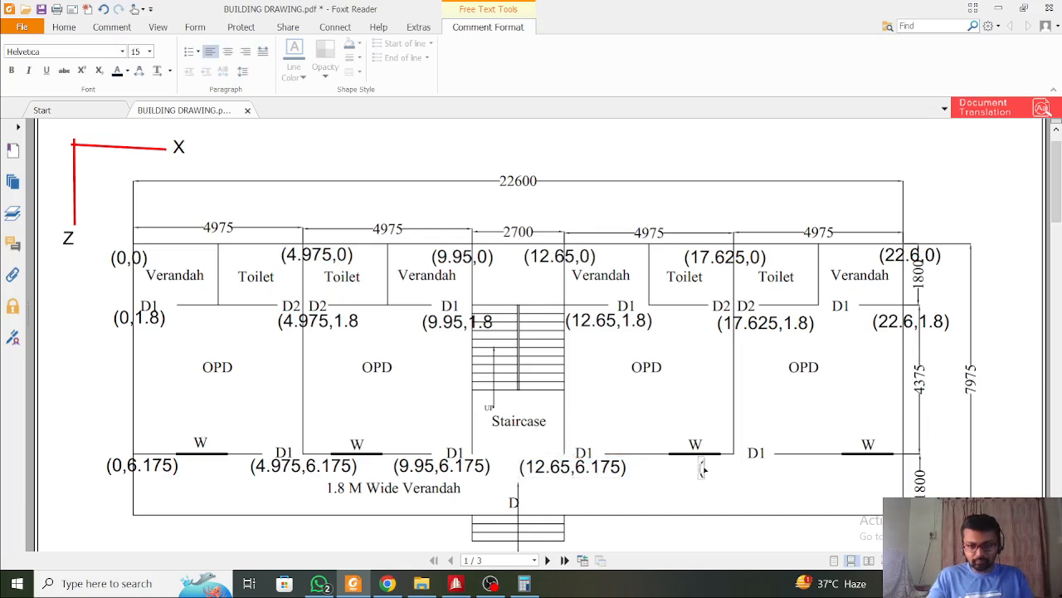
pyautogui.write('(17.')
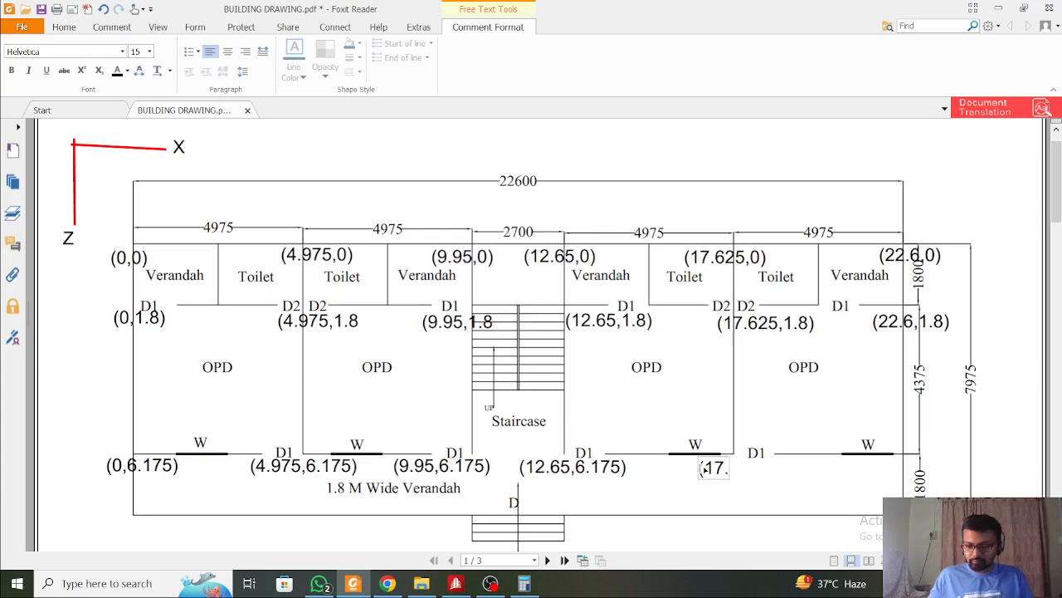
pyautogui.write('625,6.175)')
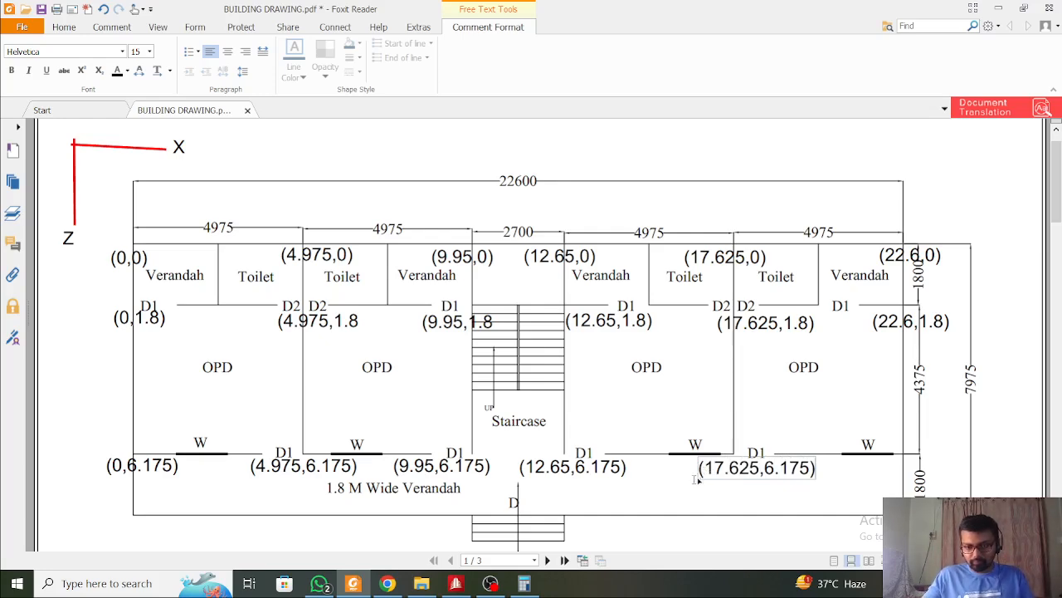
pyautogui.click(697, 479)
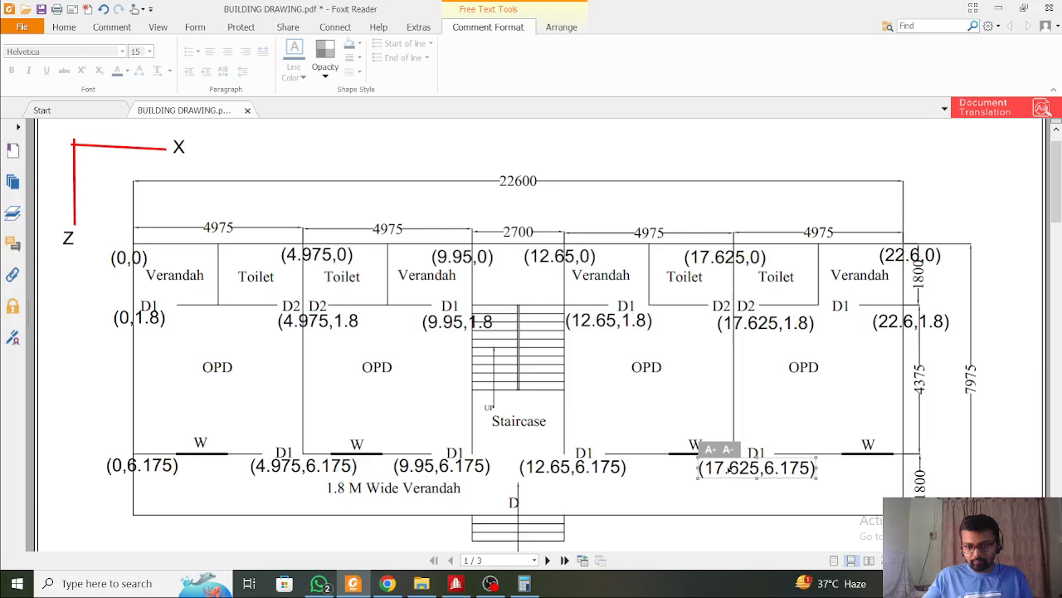
pyautogui.moveTo(698, 471); pyautogui.dragTo(699, 470)
# Add the coordinate label (22.6,6.175) at the lower right corner of the rightmost OPD room
pyautogui.click(871, 459)
pyautogui.click(852, 465)
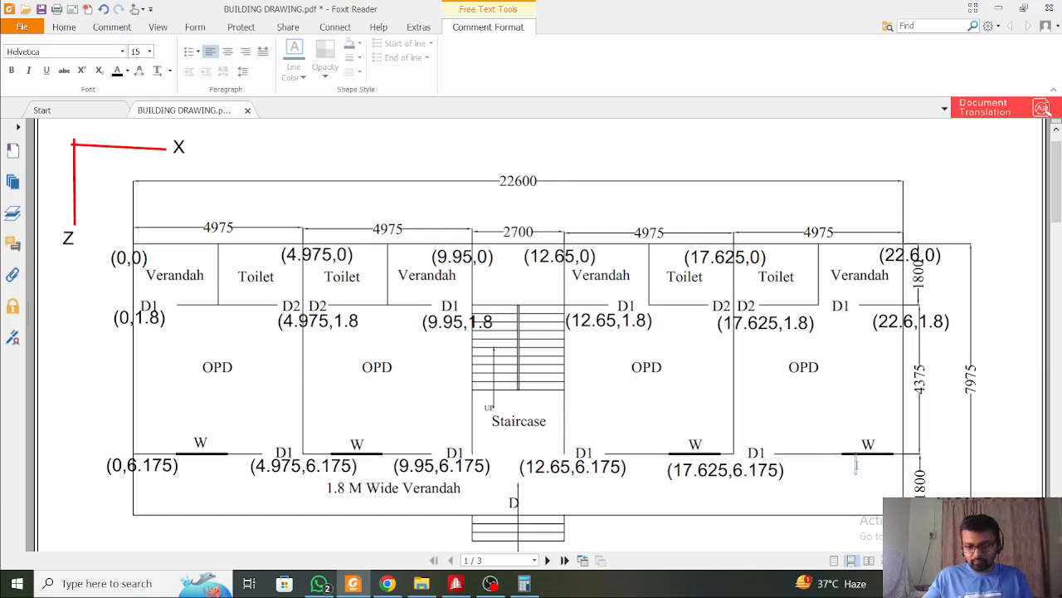
pyautogui.write('(22.')
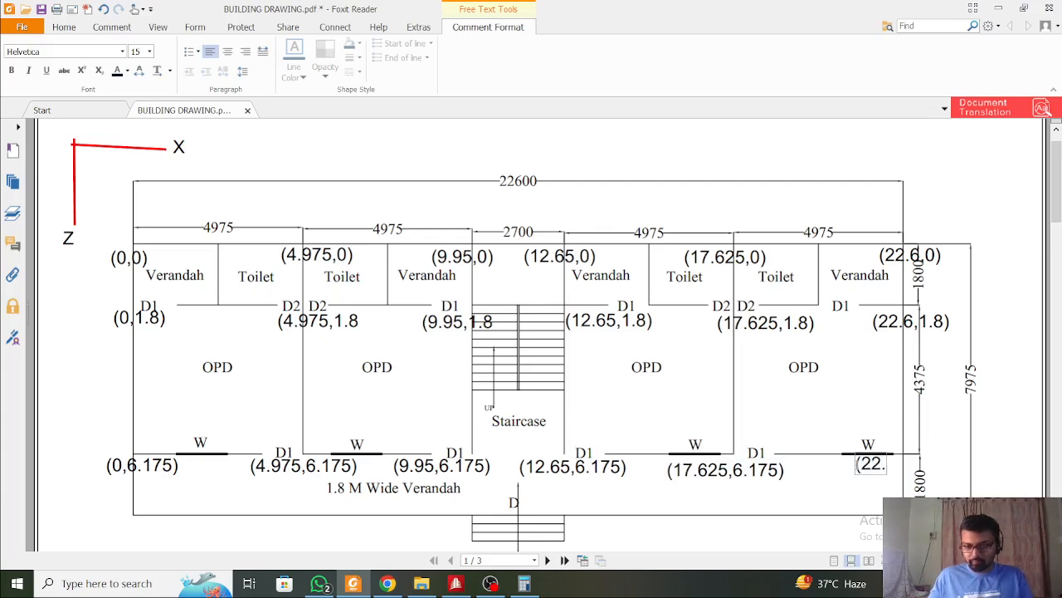
pyautogui.write('6,6')
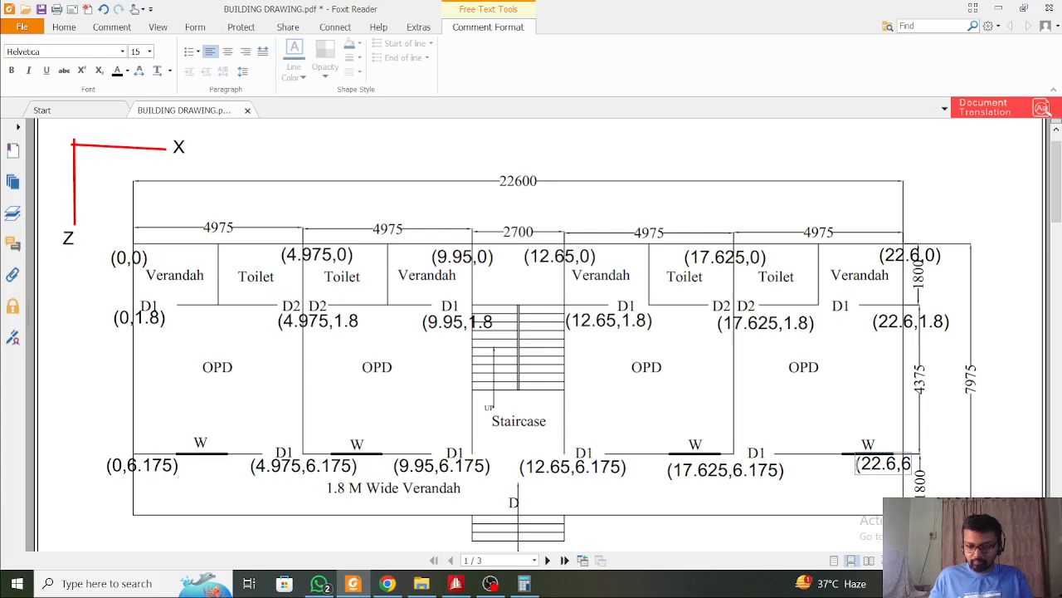
pyautogui.write('.175)')
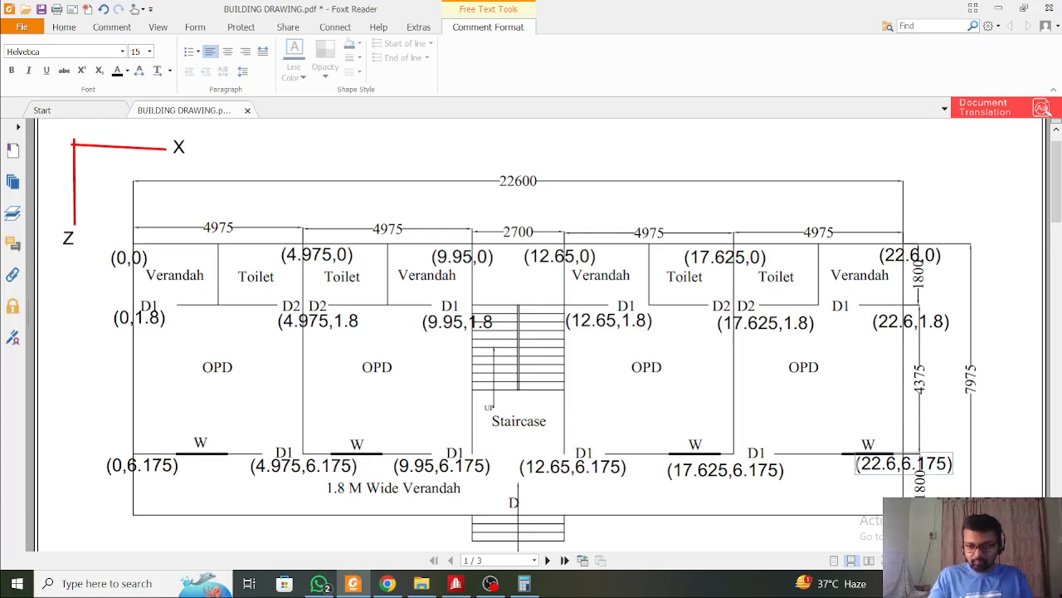
pyautogui.click(328, 502)
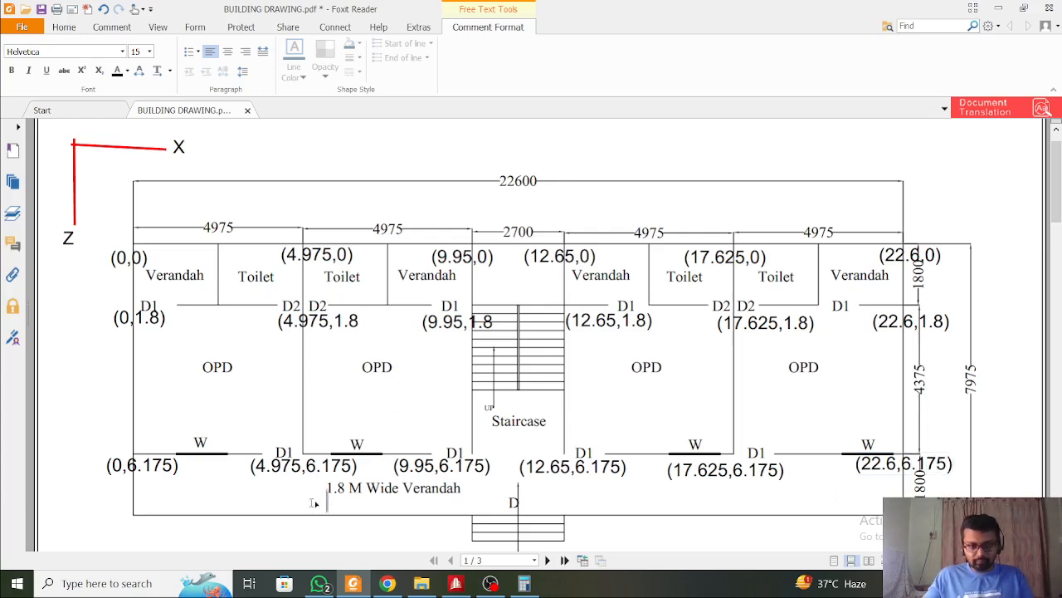
# Add the coordinate label (0,7.975) below the front left corner of the ground floor plan
pyautogui.scroll(-1, 284, 485)
pyautogui.scroll(-2, 283, 485)
pyautogui.click(110, 434)
pyautogui.click(97, 428)
pyautogui.click(107, 432)
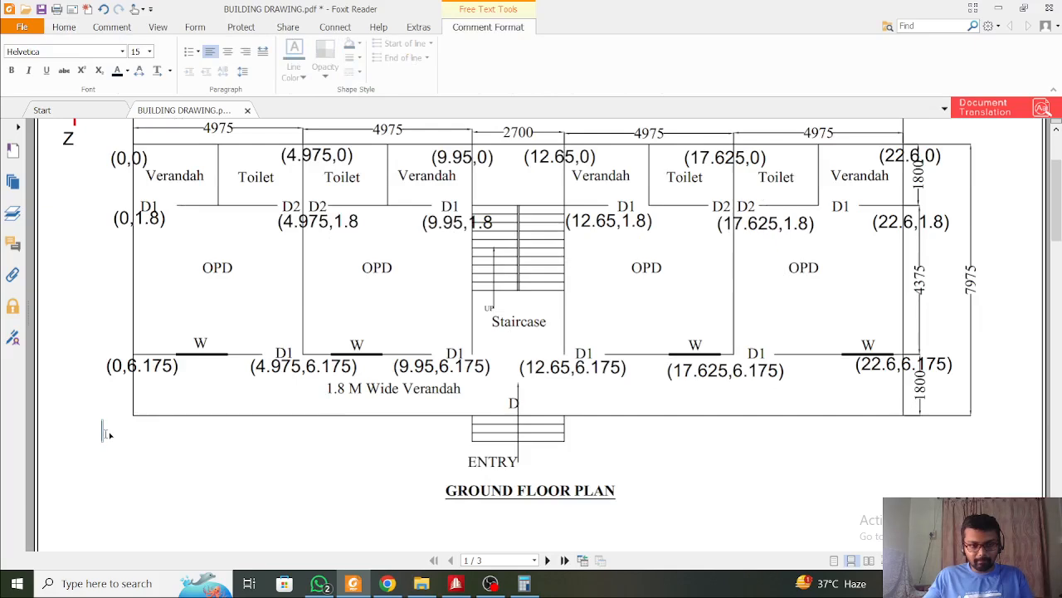
pyautogui.write('(0')
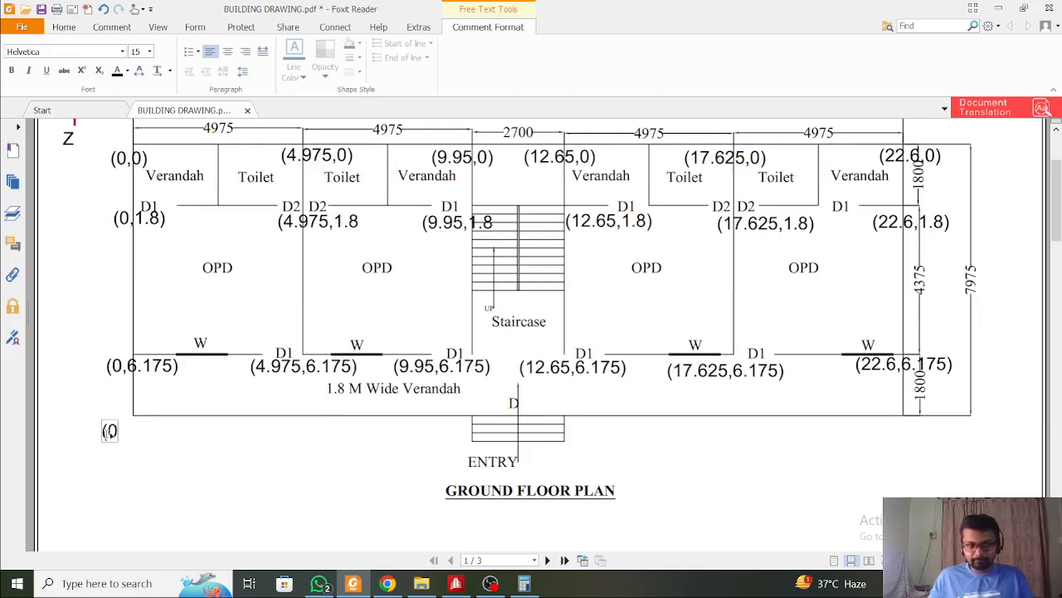
pyautogui.write(',')
pyautogui.press('BackSpace')
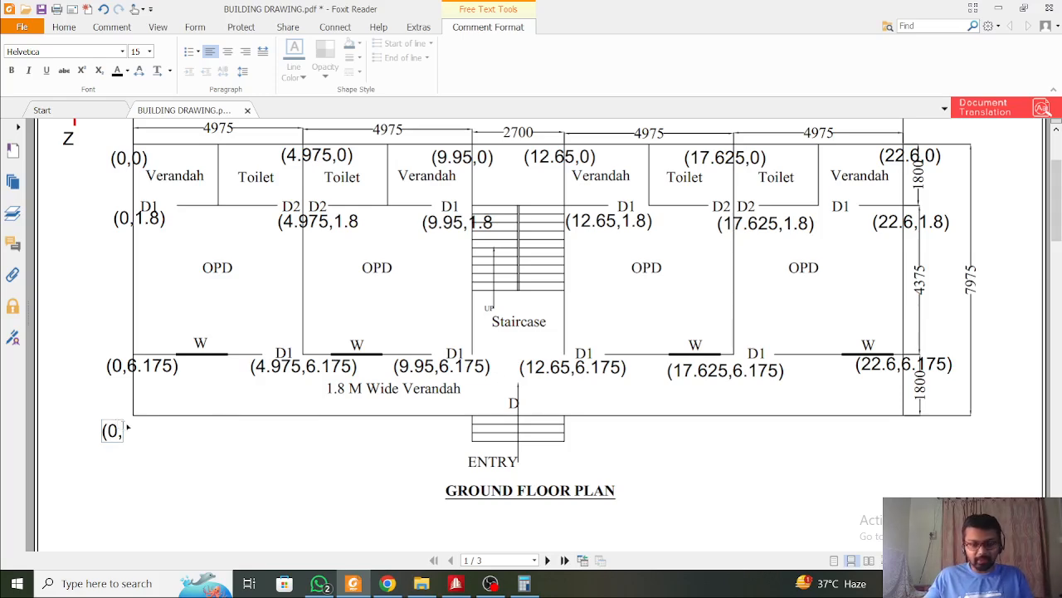
pyautogui.write('7.975)')
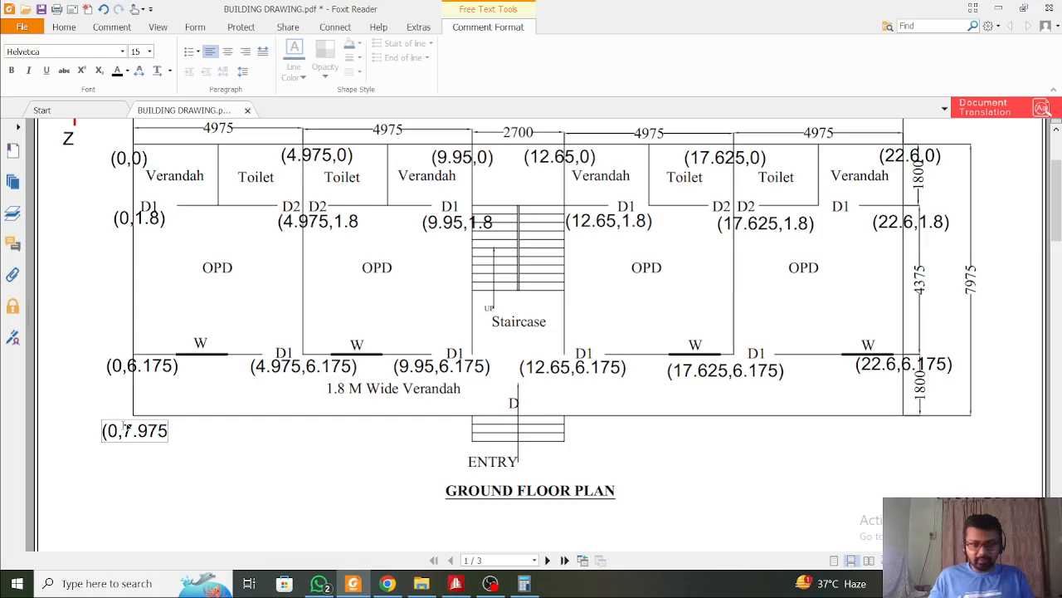
# Add the coordinate label (4.975,7.975) below the plan's front edge, in line with the wall between the left-hand OPD rooms
pyautogui.click(249, 429)
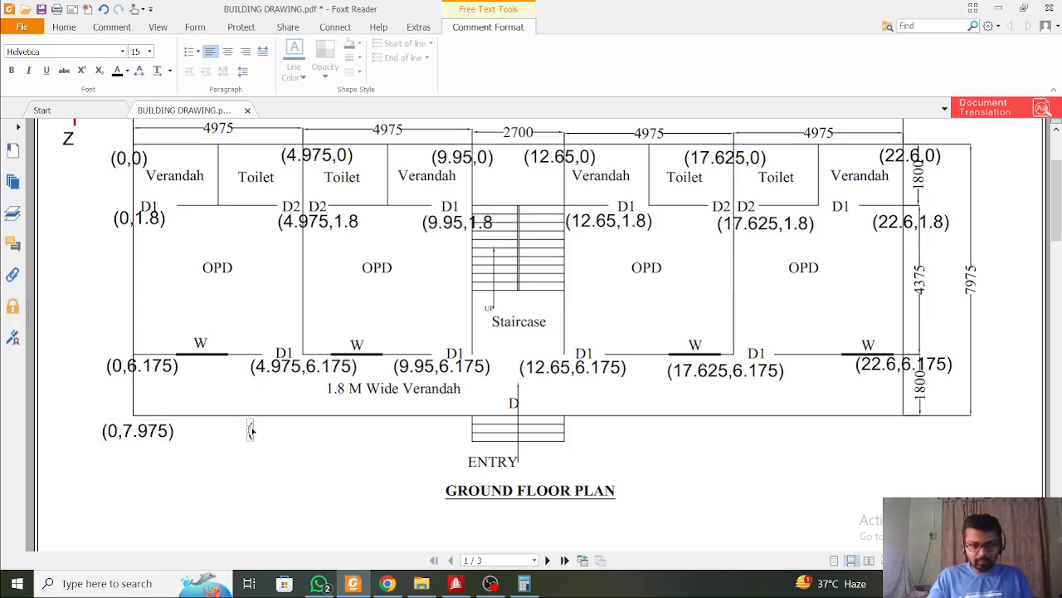
pyautogui.write('(4.97')
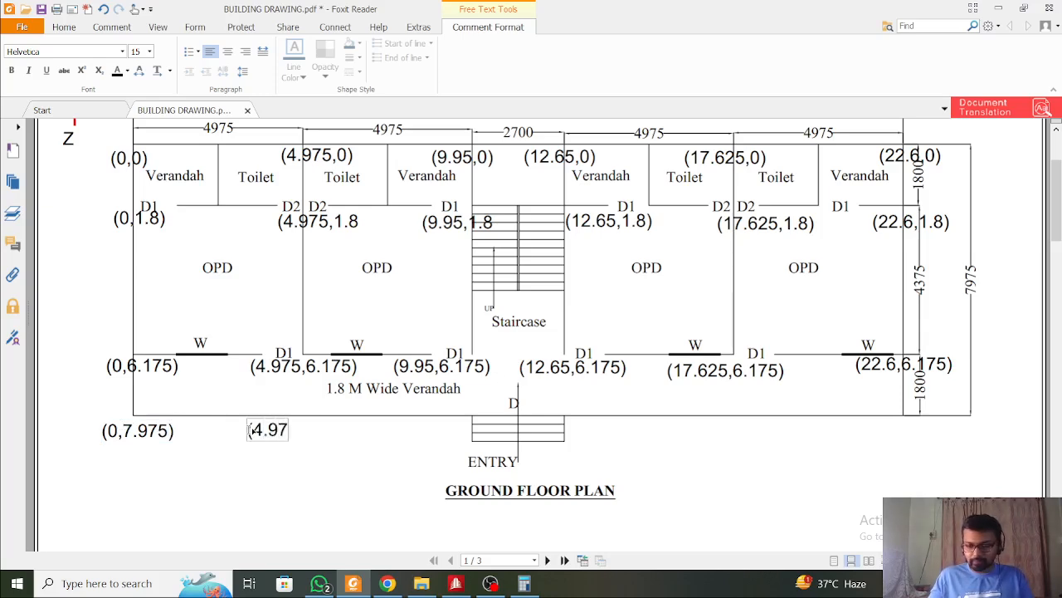
pyautogui.write('5,')
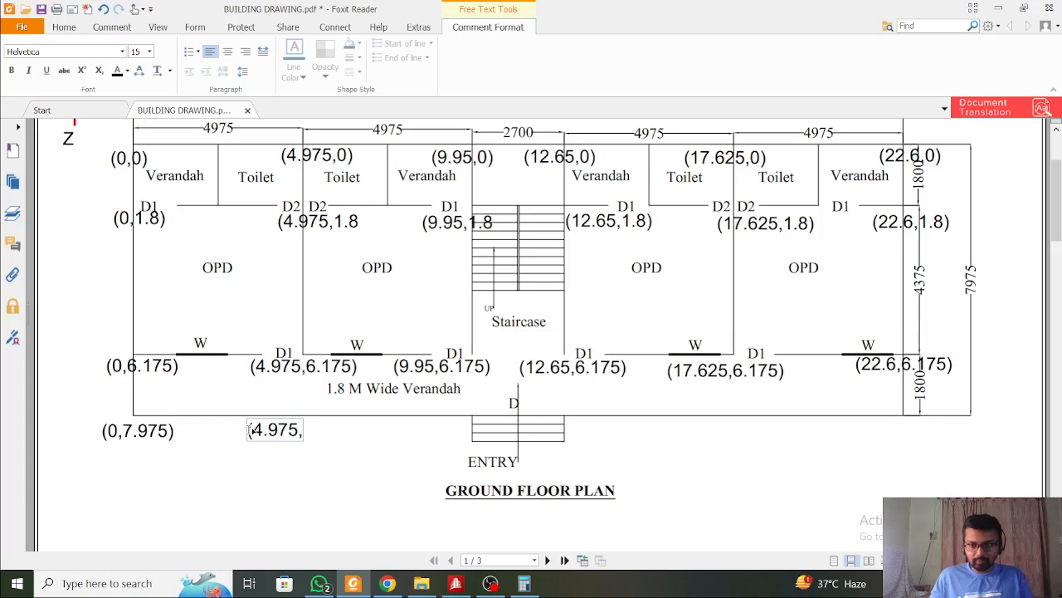
pyautogui.write('4')
pyautogui.press('BackSpace')
pyautogui.write('7.975_)')
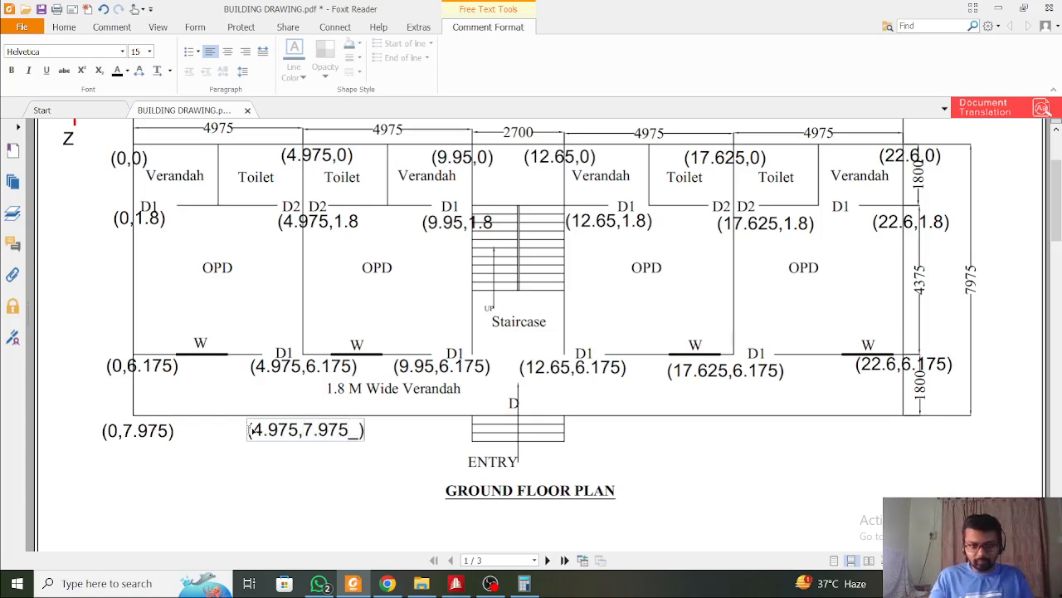
pyautogui.press('BackSpace')
pyautogui.press('BackSpace')
pyautogui.write(')')
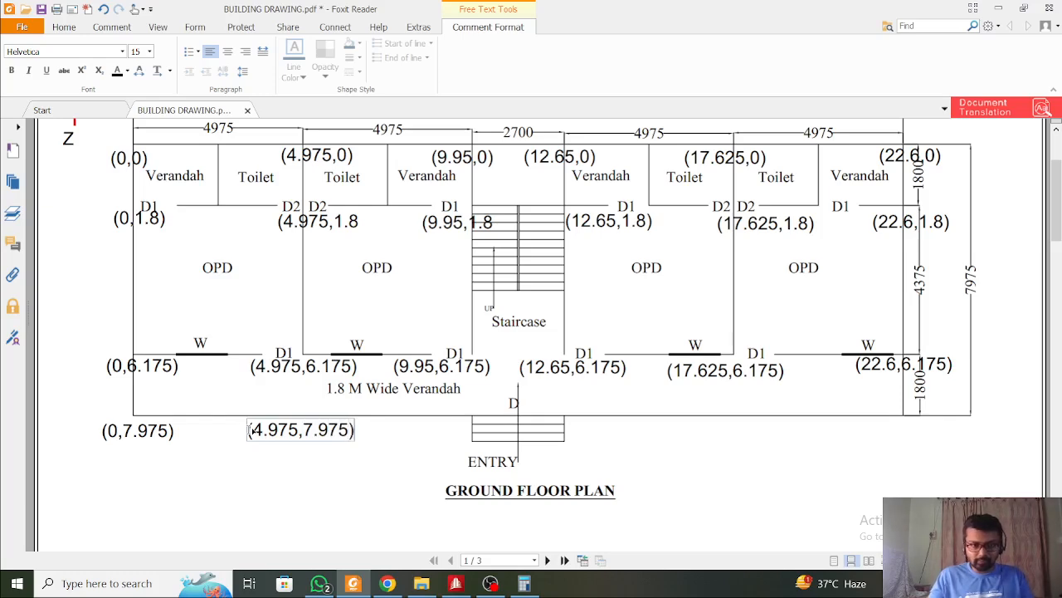
# Add the coordinate label (9.95,7.975) below the plan's front edge at the left end of the entry steps
pyautogui.click(392, 422)
pyautogui.click(400, 432)
pyautogui.write('(')
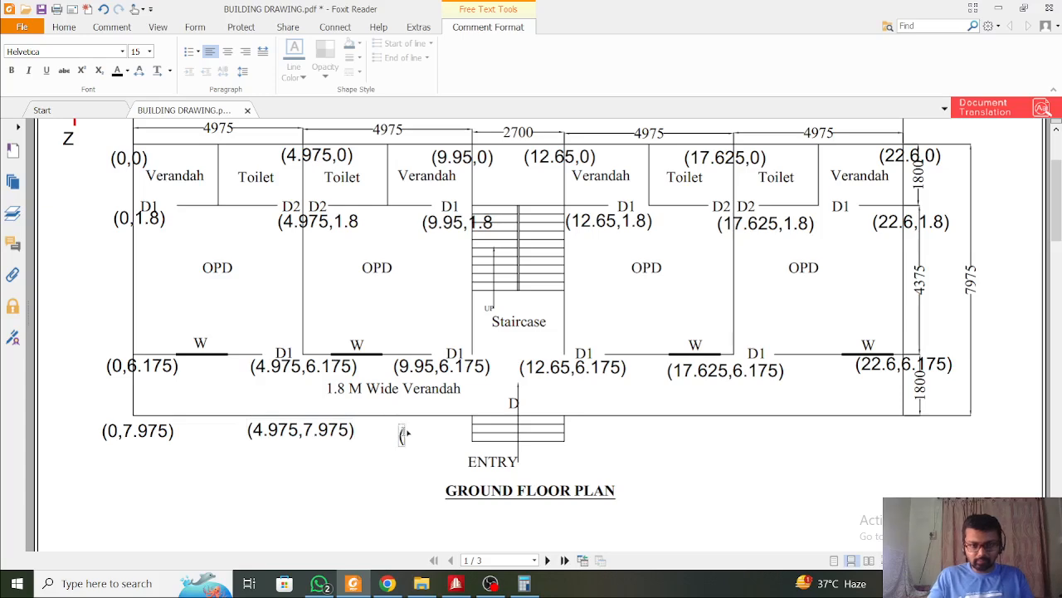
pyautogui.write('9.95,')
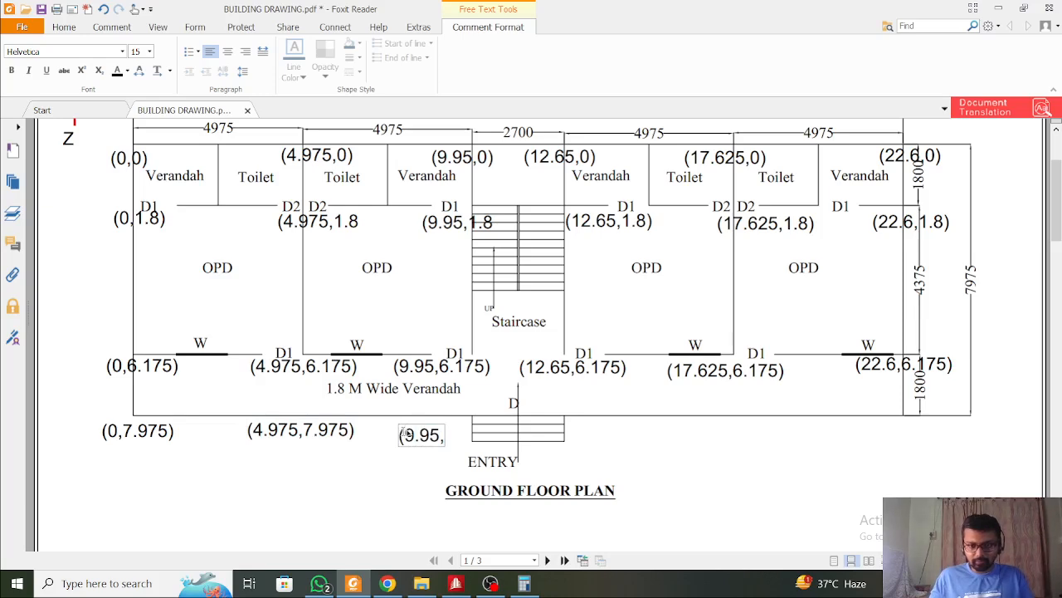
pyautogui.write('7.975)')
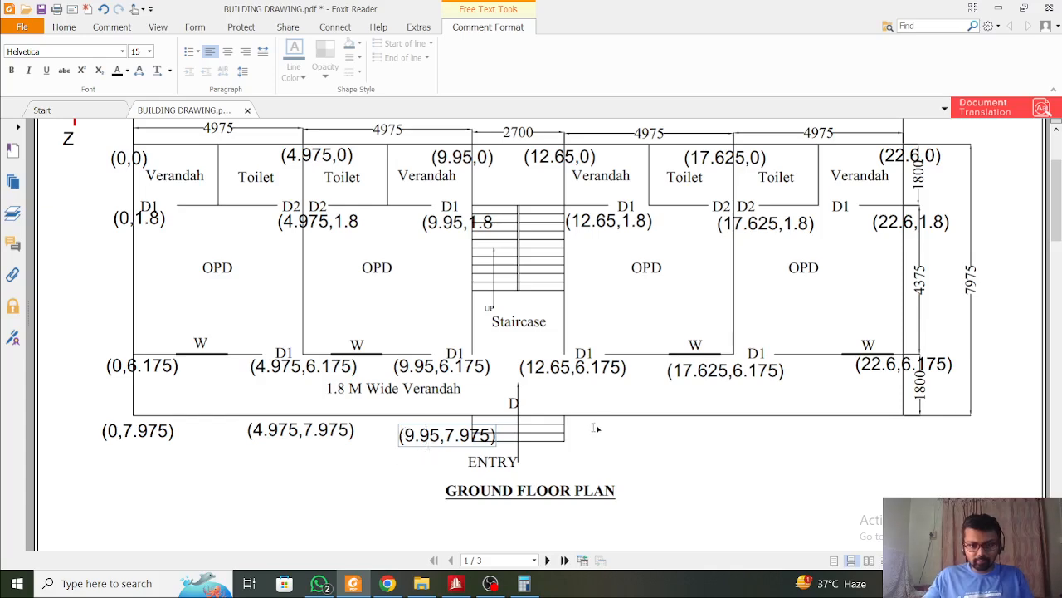
# Add the coordinate label (12.65,7.975) below the plan's front edge at the right end of the entry steps
pyautogui.click(550, 454)
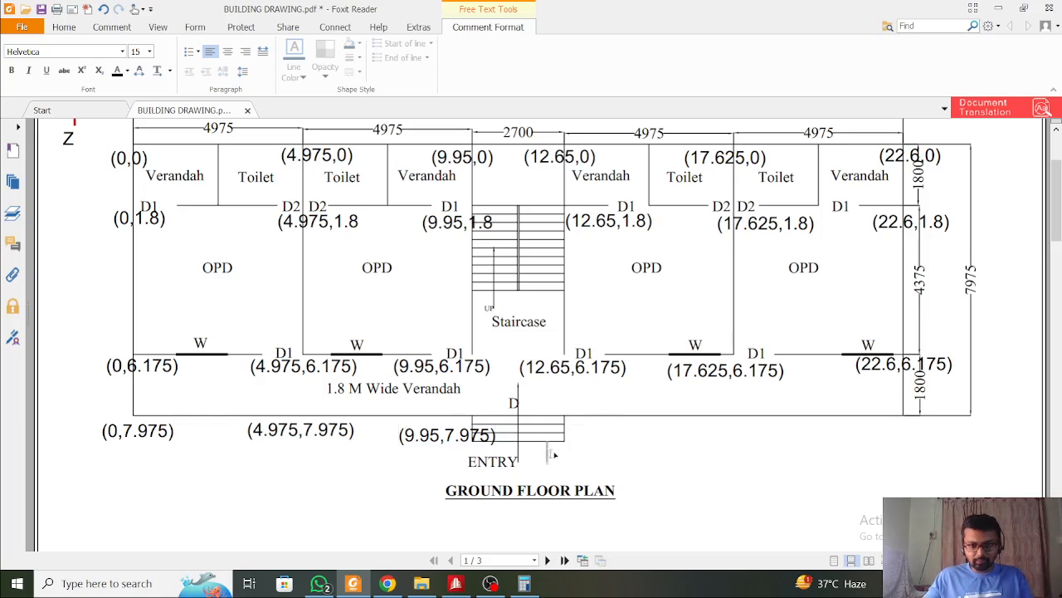
pyautogui.write('(12.65')
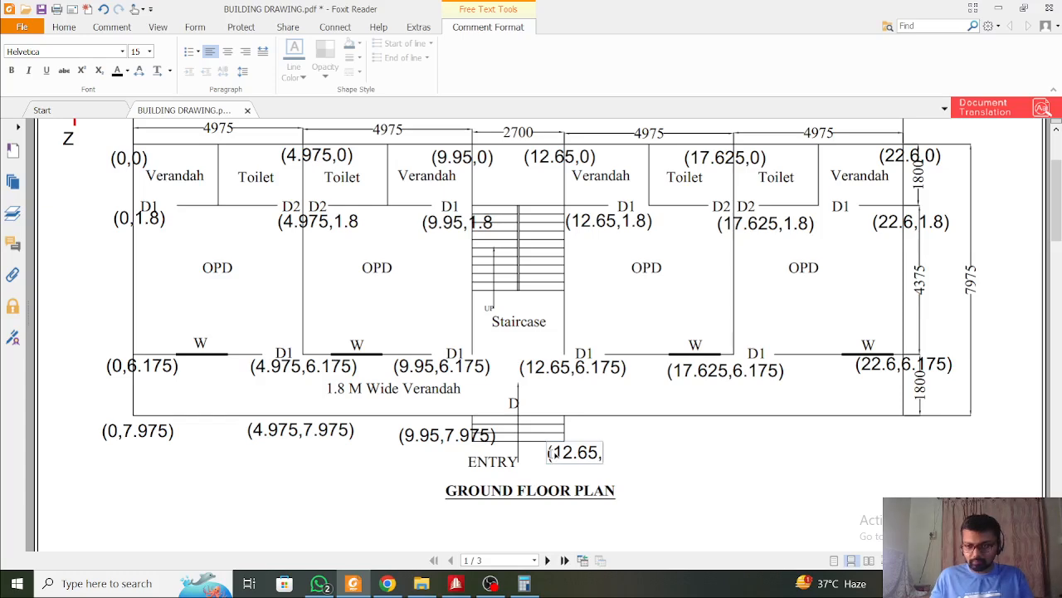
pyautogui.write(',7.97')
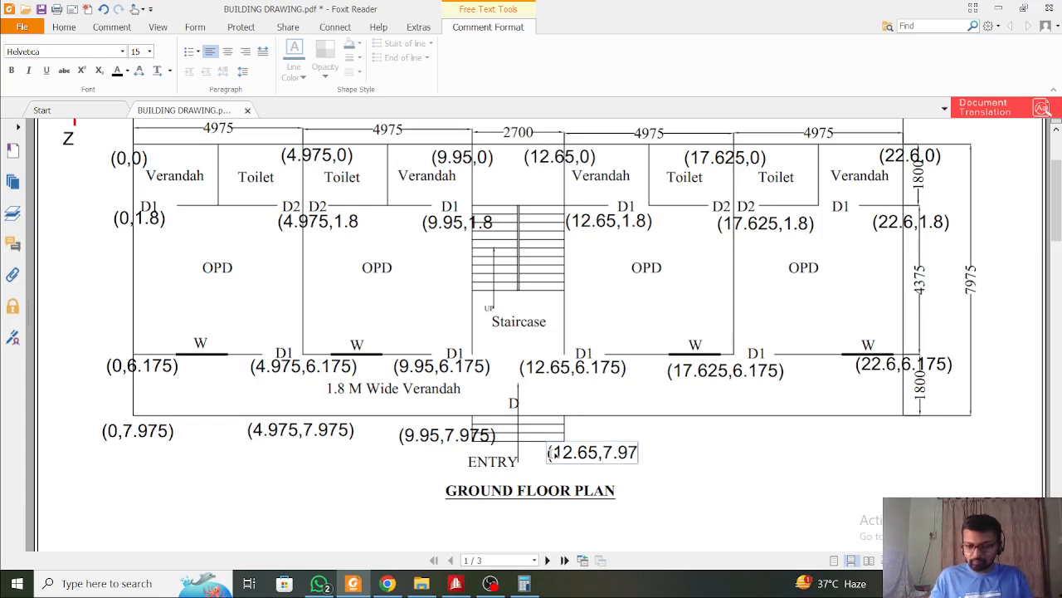
pyautogui.write('5)')
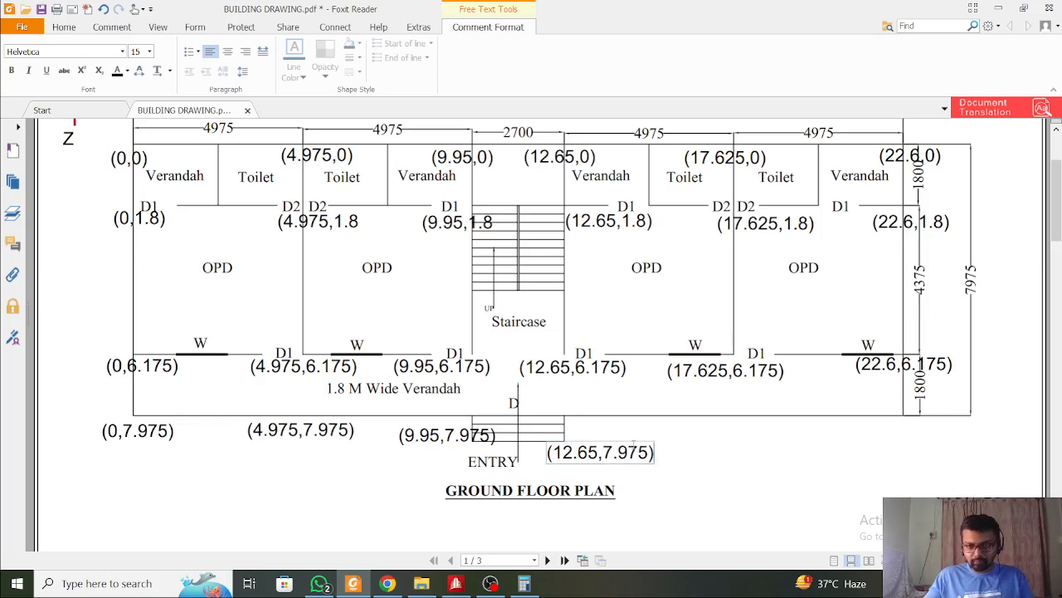
# Add the coordinate labels (17.625,7.975) and (22.6,7.975) below the plan's front edge, under the right-hand OPD dividing wall and the right corner
pyautogui.click(688, 447)
pyautogui.write('(17.625,7.975)')
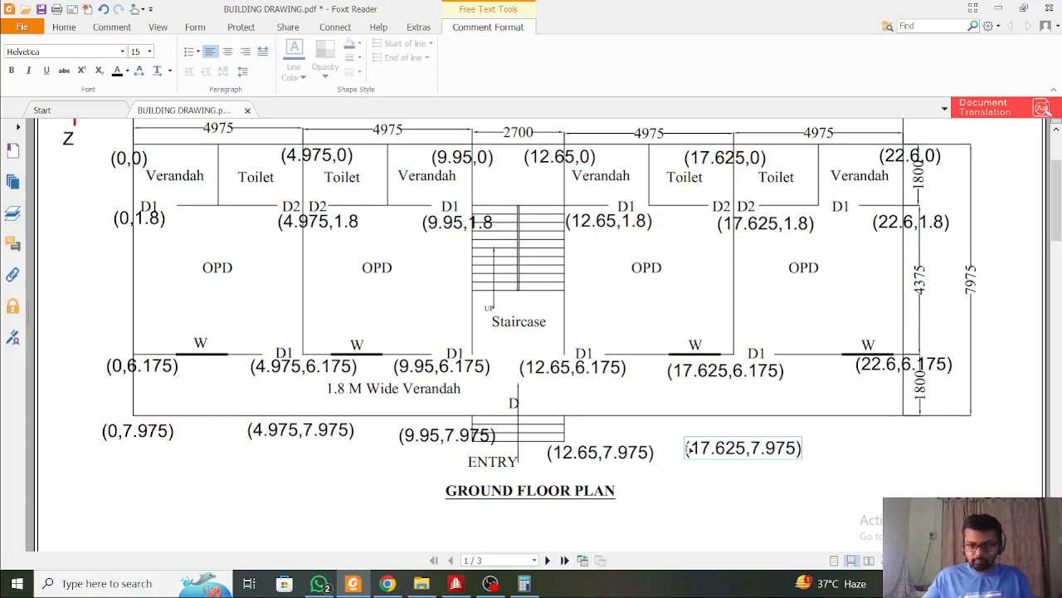
pyautogui.click(868, 437)
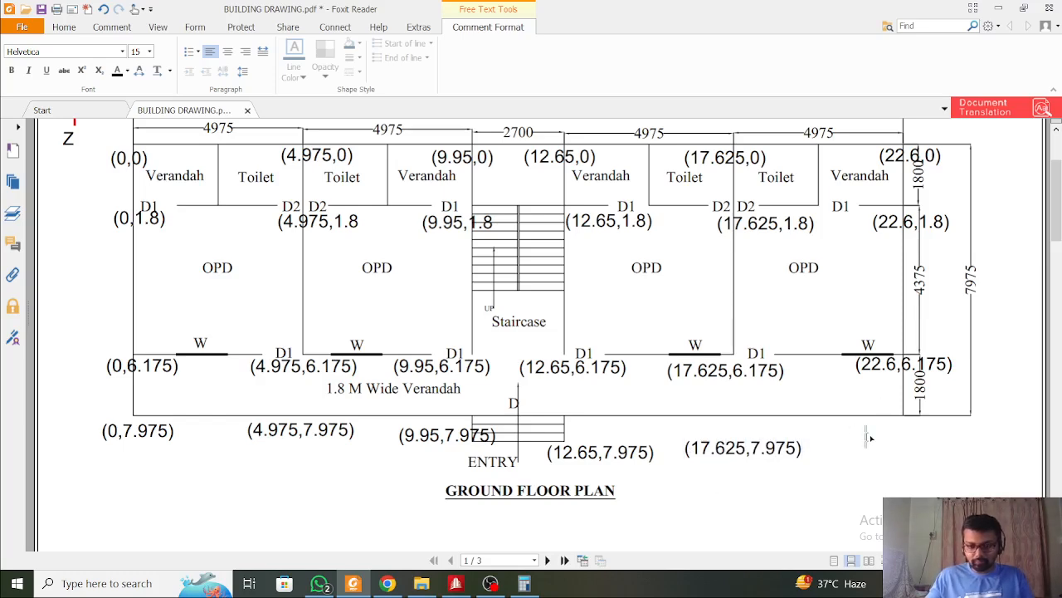
pyautogui.write('(22.6')
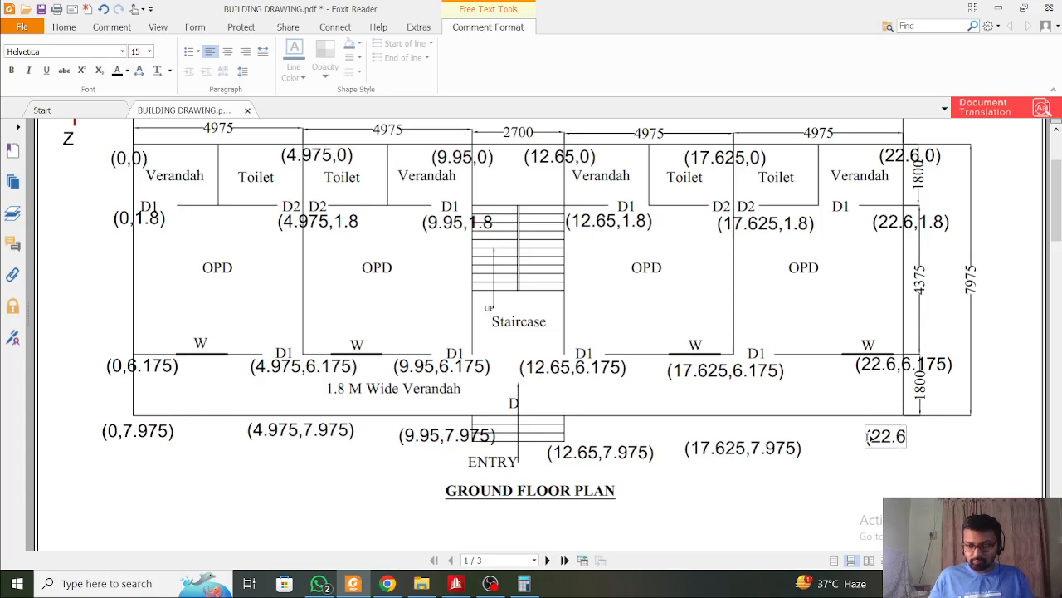
pyautogui.write(',7.975)')
pyautogui.click(805, 489)
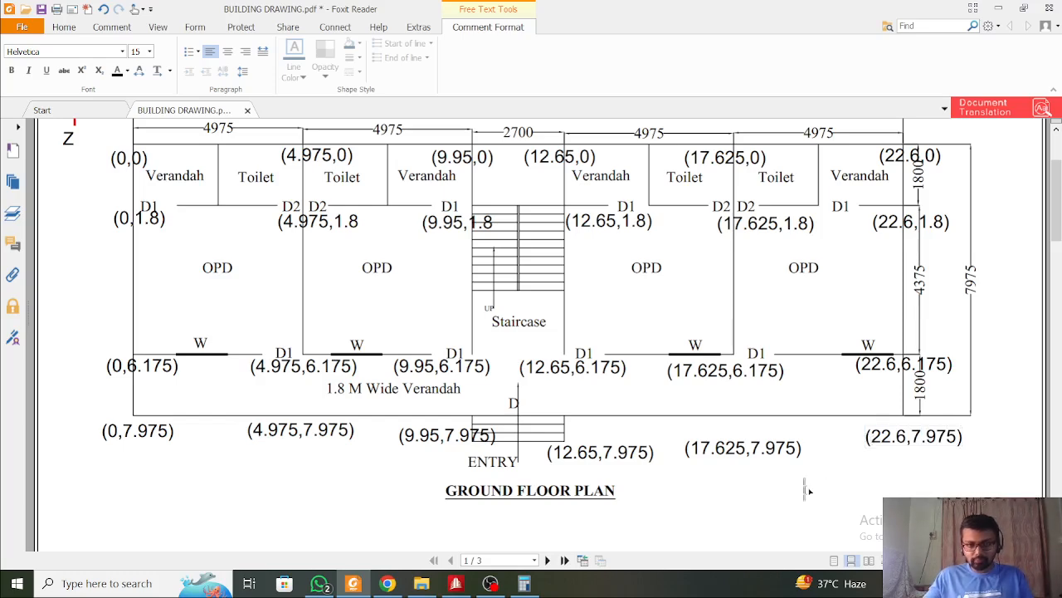
pyautogui.scroll(2, 599, 422)
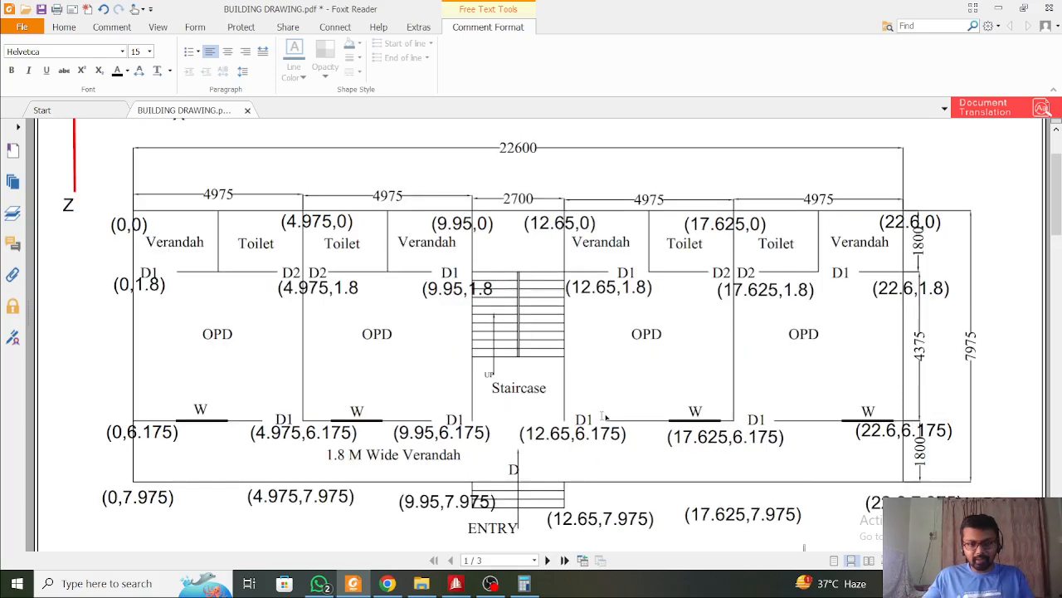
pyautogui.scroll(-1, 605, 417)
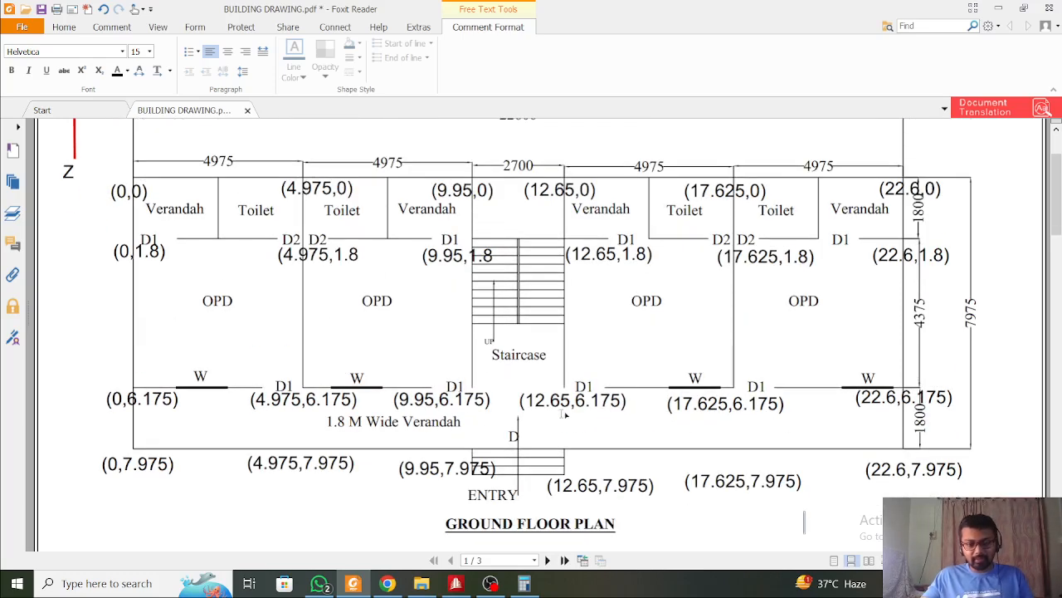
pyautogui.scroll(-1, 564, 414)
pyautogui.scroll(2, 564, 414)
pyautogui.scroll(-1, 565, 414)
pyautogui.scroll(1, 565, 414)
pyautogui.scroll(-1, 563, 411)
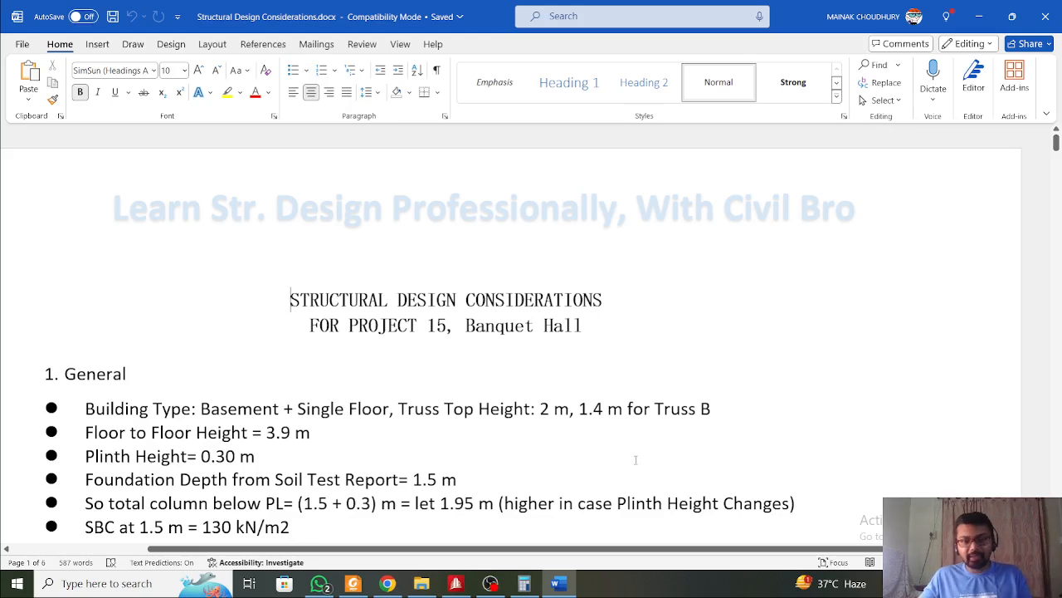
# Switch to Structural Design Considerations.docx in Word and set the project number in the title to 16
pyautogui.moveTo(448, 325); pyautogui.dragTo(438, 325)
pyautogui.write('6')
pyautogui.scroll(-1, 457, 308)
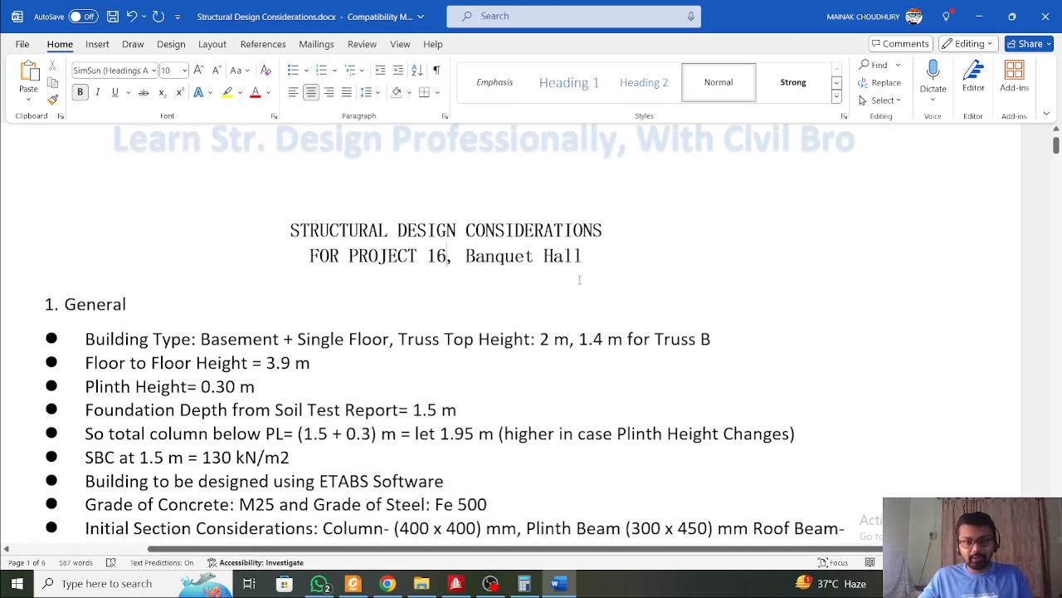
# Replace the building name in the document title with Medical Center
pyautogui.moveTo(575, 257); pyautogui.dragTo(465, 256)
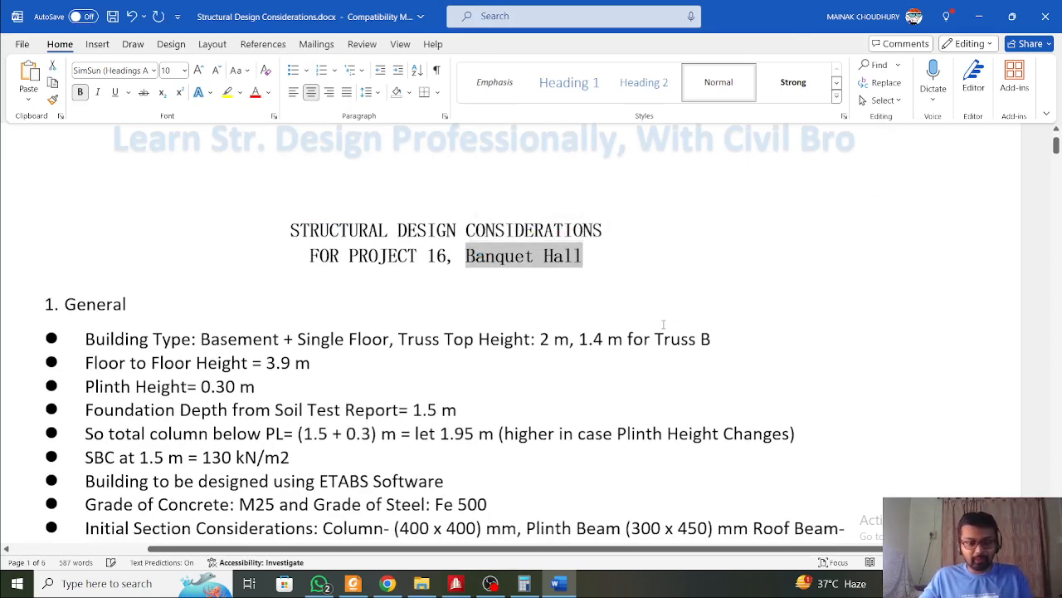
pyautogui.write('Me')
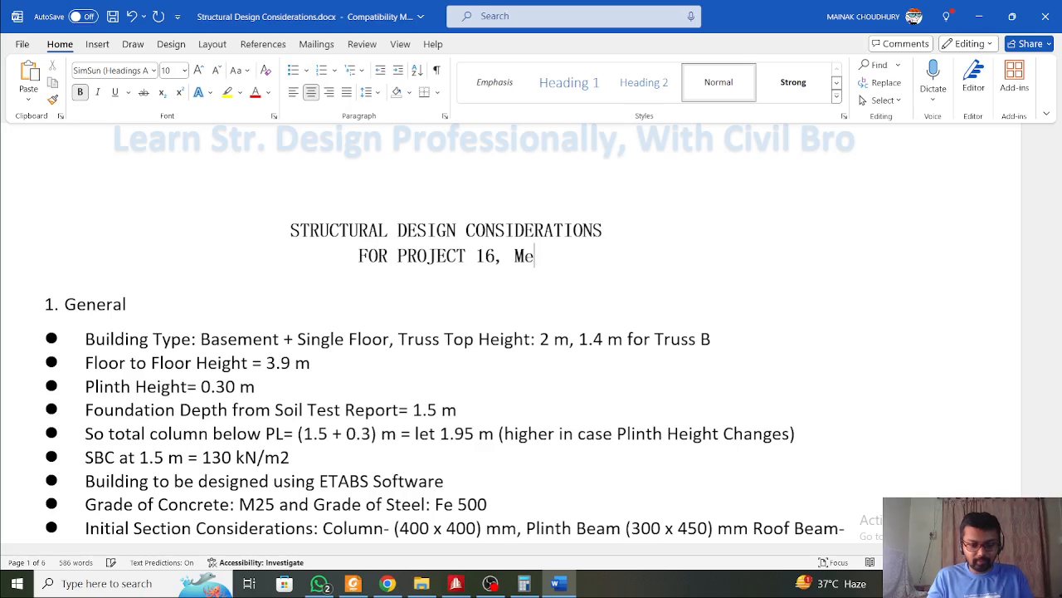
pyautogui.write('dical Building')
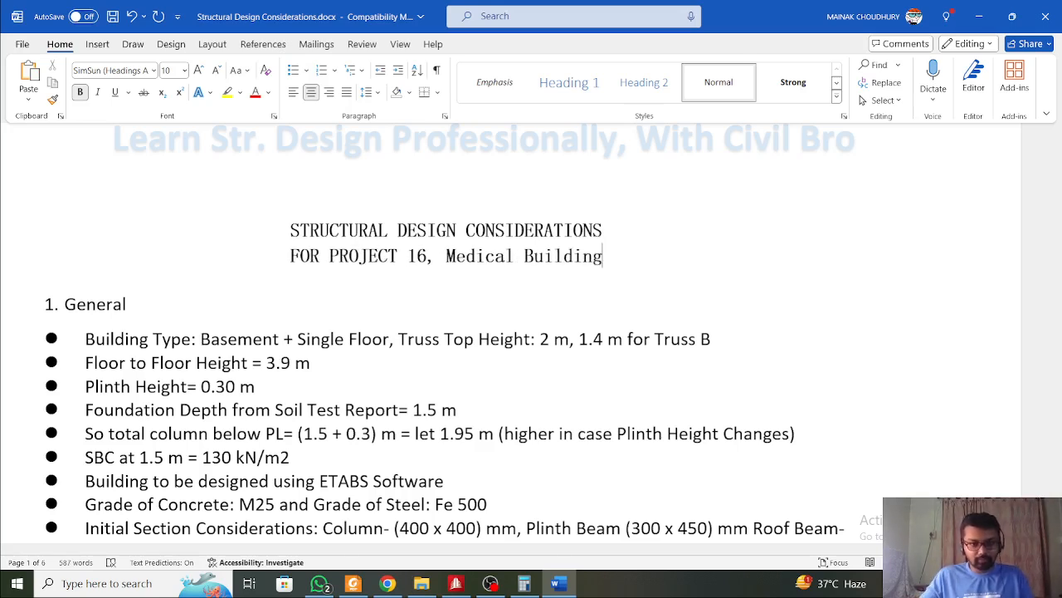
pyautogui.scroll(-1, 587, 312)
pyautogui.moveTo(615, 181); pyautogui.dragTo(525, 178)
pyautogui.write('Cen')
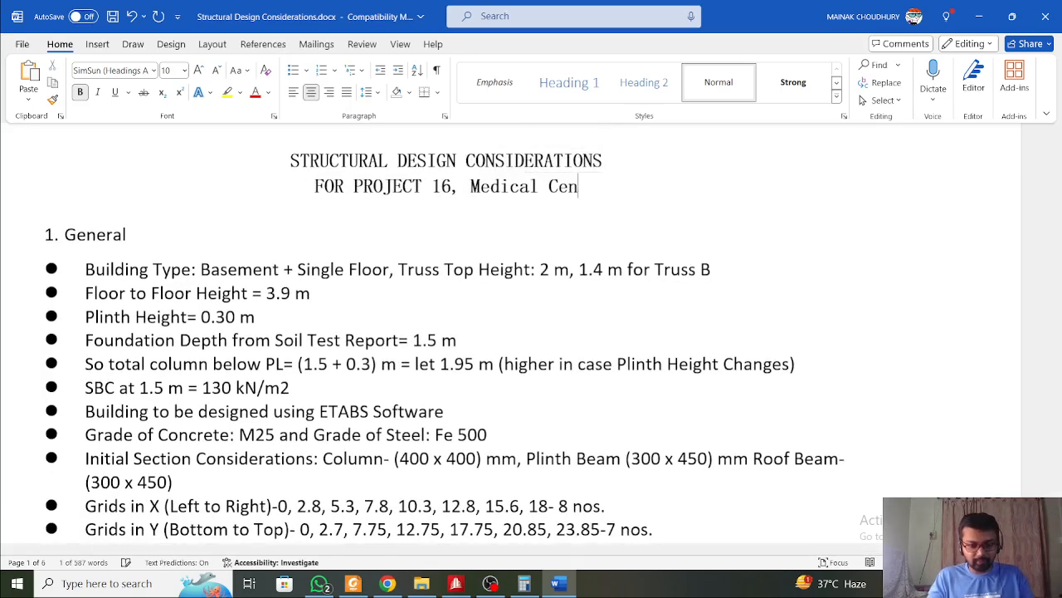
pyautogui.write('ter')
pyautogui.click(487, 238)
pyautogui.scroll(-2, 393, 235)
pyautogui.scroll(2, 393, 236)
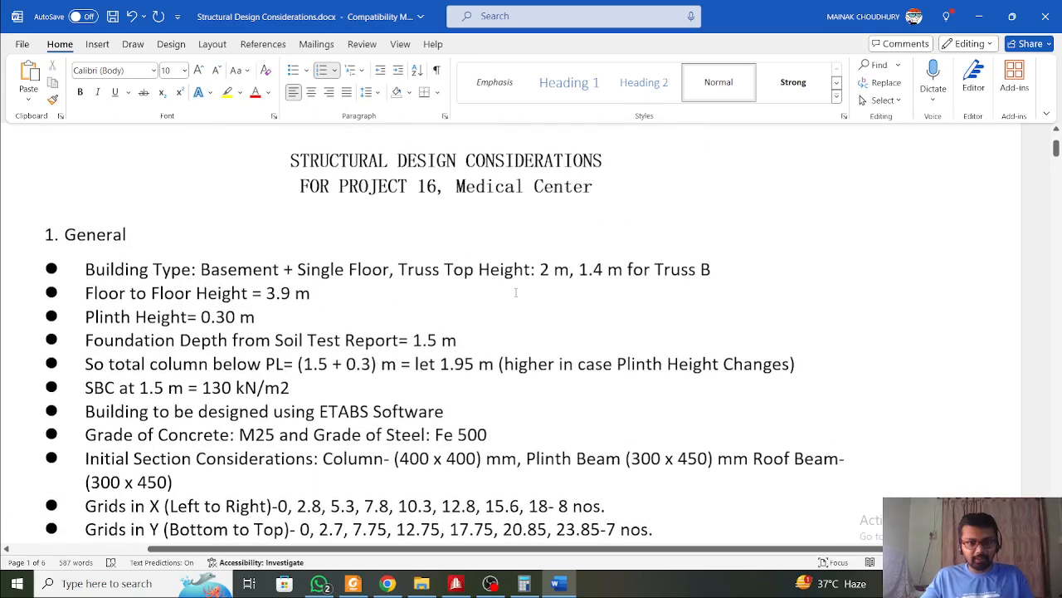
# Set the Building Type entry in the General section to G+1
pyautogui.moveTo(718, 271); pyautogui.dragTo(203, 274)
pyautogui.write('G')
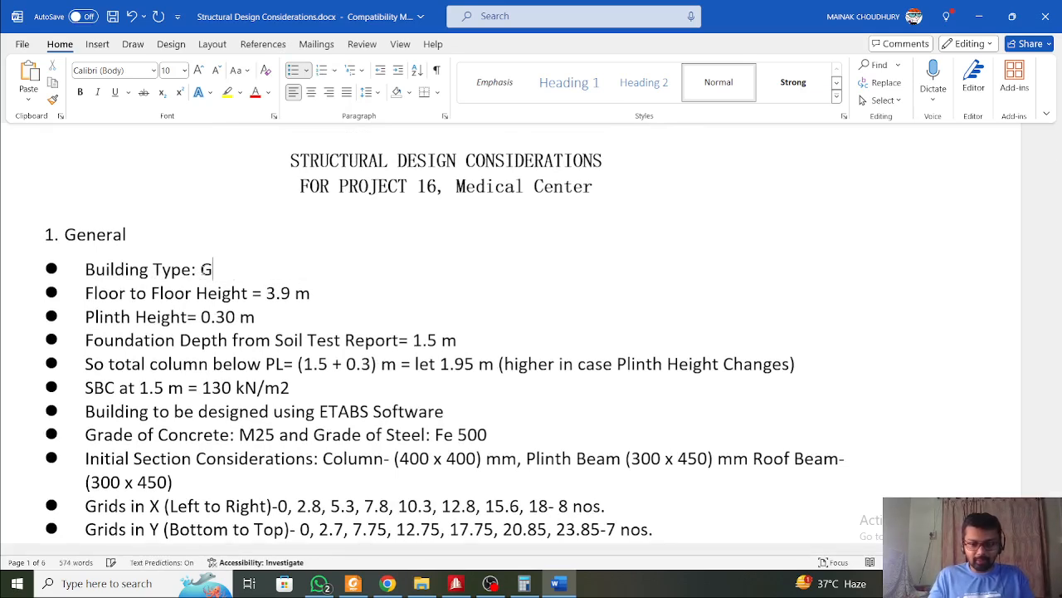
pyautogui.write('+!')
pyautogui.press('BackSpace')
pyautogui.write('1')
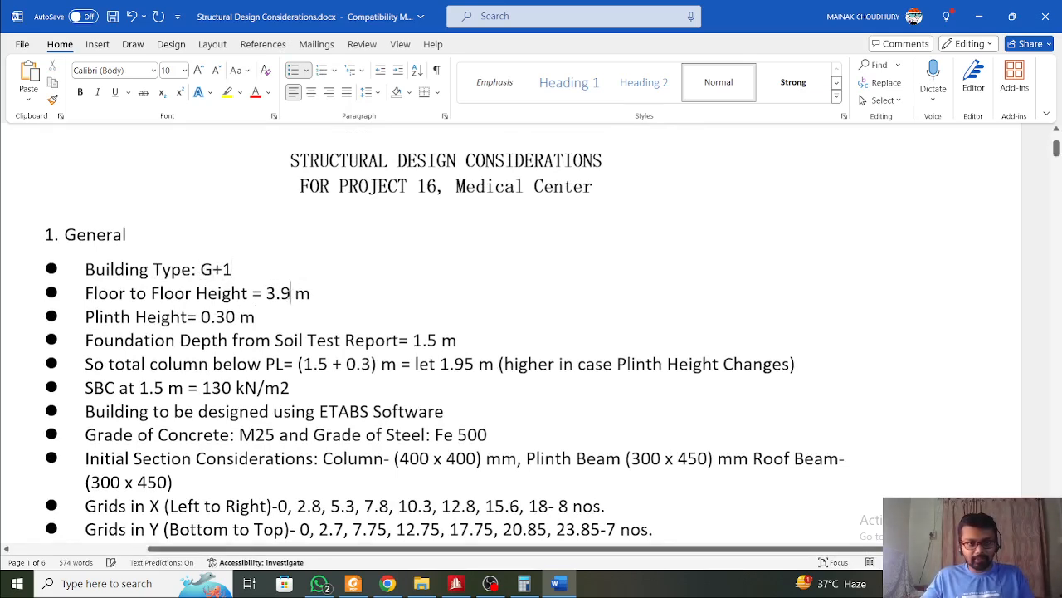
# Check the storey height on the front elevation in Foxit Reader and set the Floor to Floor Height in the Word document to 3 m
pyautogui.hotkey('alt', 'Tab')
pyautogui.scroll(-3, 443, 320)
pyautogui.scroll(-15, 443, 324)
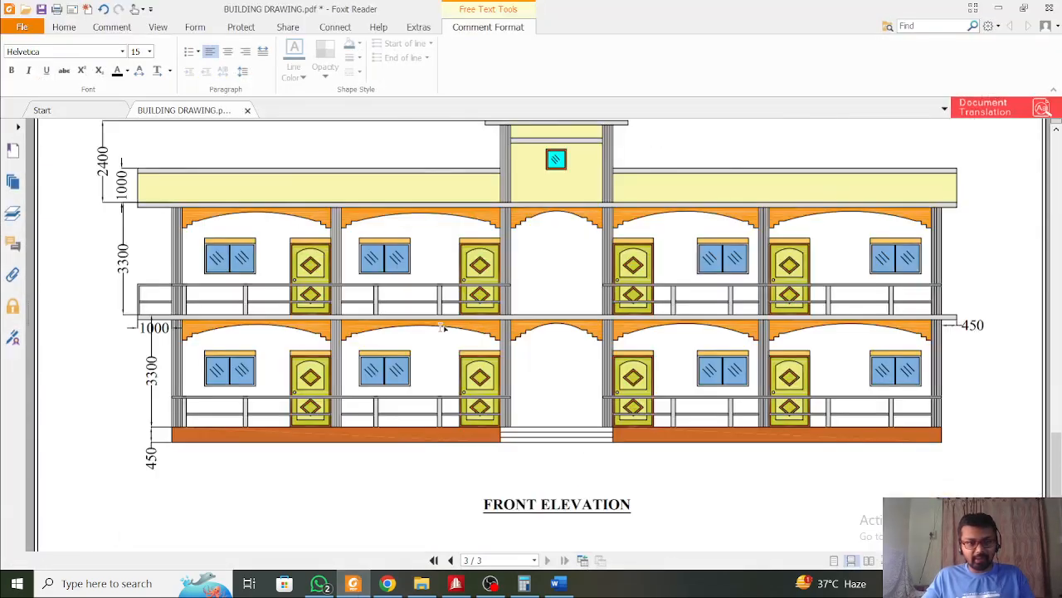
pyautogui.click(998, 7)
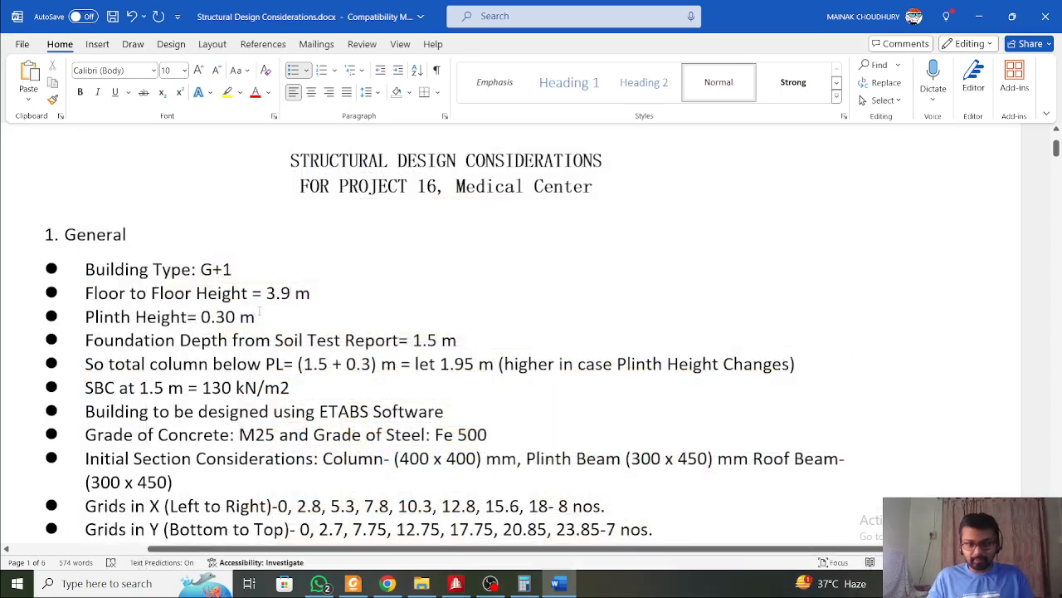
pyautogui.hotkey('shift', 'Left')
pyautogui.hotkey('shift', 'Left')
pyautogui.press('BackSpace')
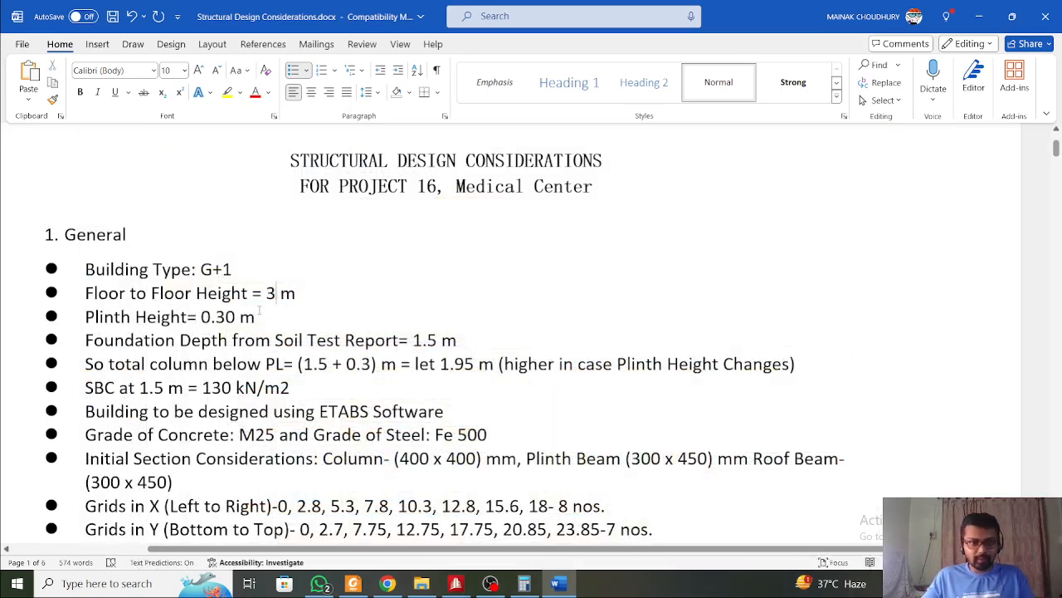
# Check the plinth dimension on the front elevation in Foxit Reader and set the Plinth Height in the Word document to 0.45 m
pyautogui.hotkey('alt', 'Tab')
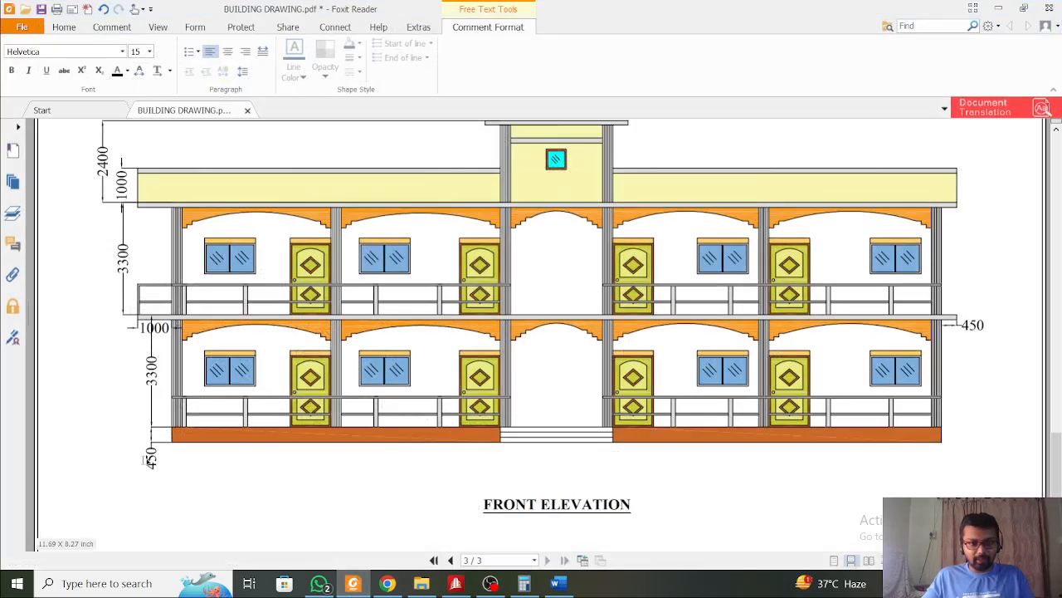
pyautogui.click(357, 584)
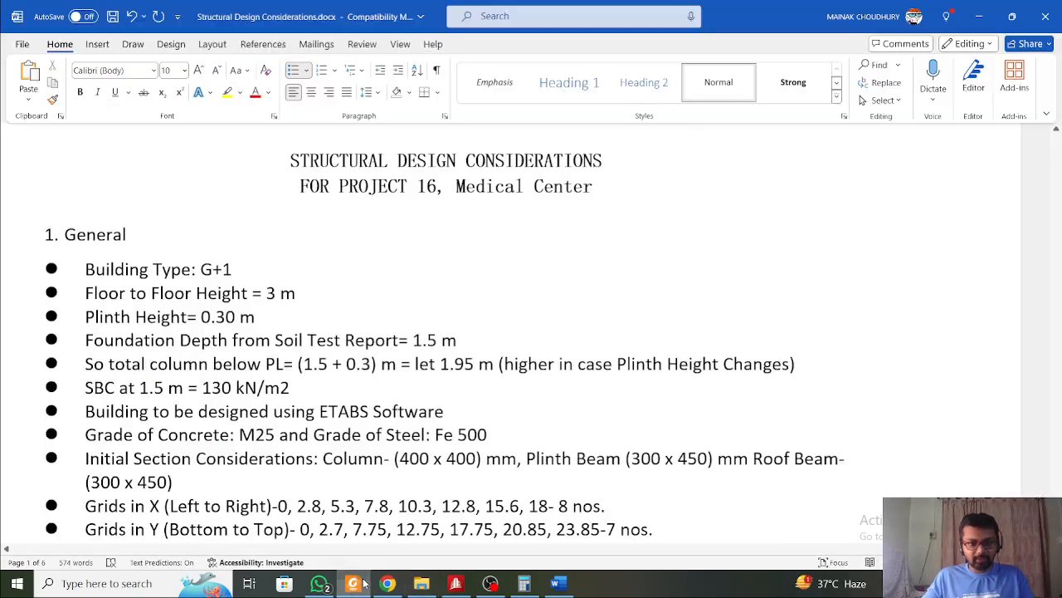
pyautogui.click(237, 317)
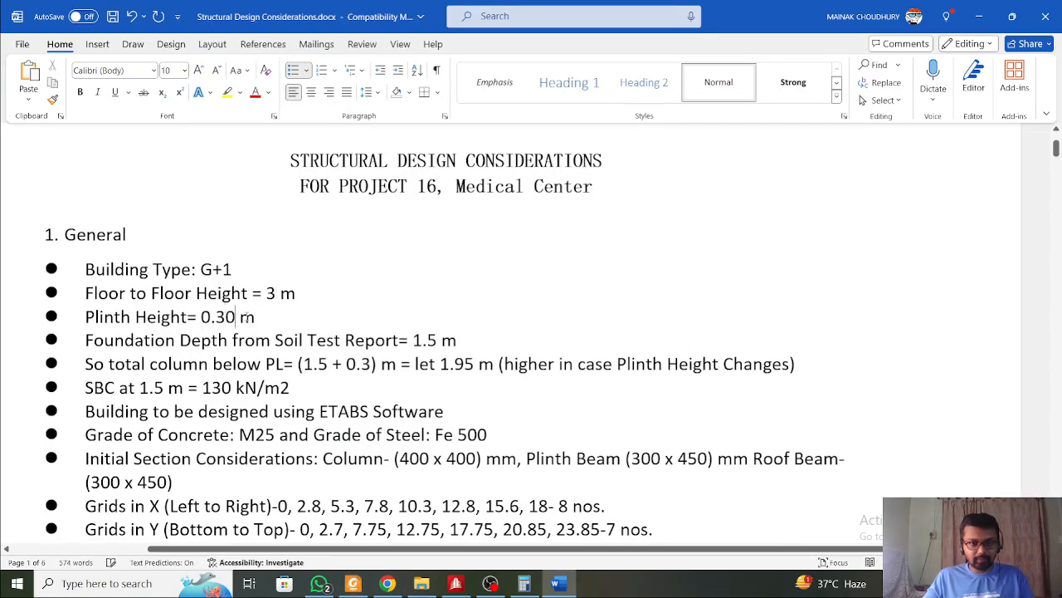
pyautogui.hotkey('shift', 'Left')
pyautogui.hotkey('shift', 'Left')
pyautogui.write('45')
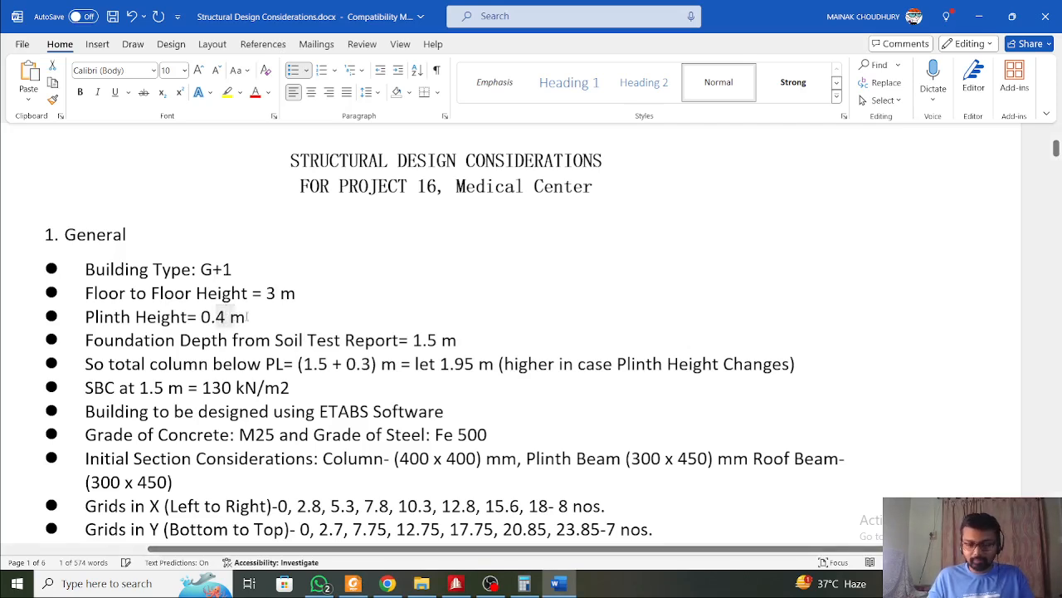
# In the total column below PL line, enter 0.45 for the plinth height and remove "let" and the bracketed note around 1.95 m
pyautogui.scroll(-1, 336, 307)
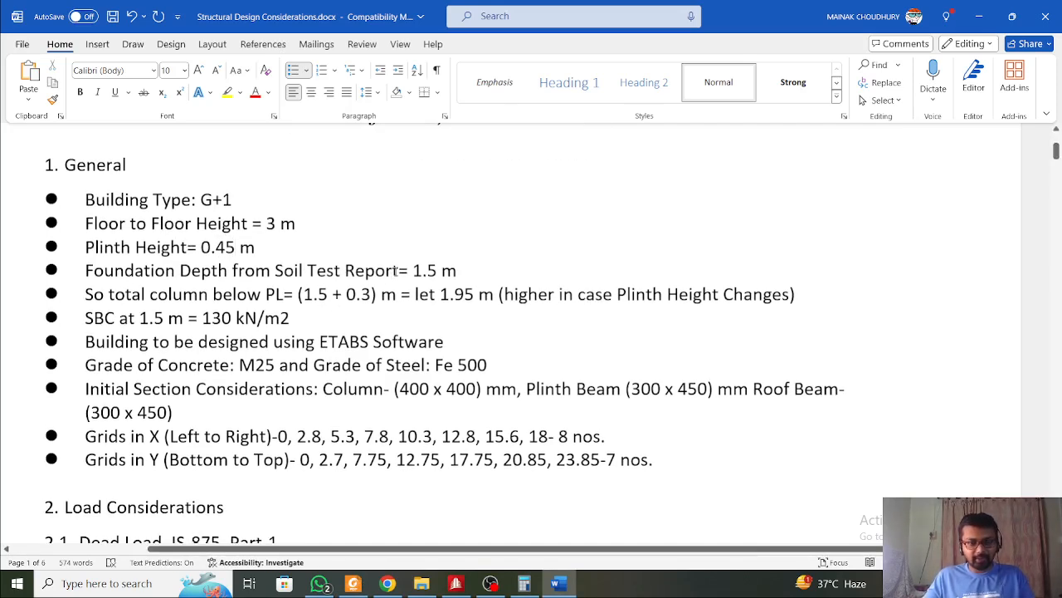
pyautogui.doubleClick(366, 293)
pyautogui.write('0.45')
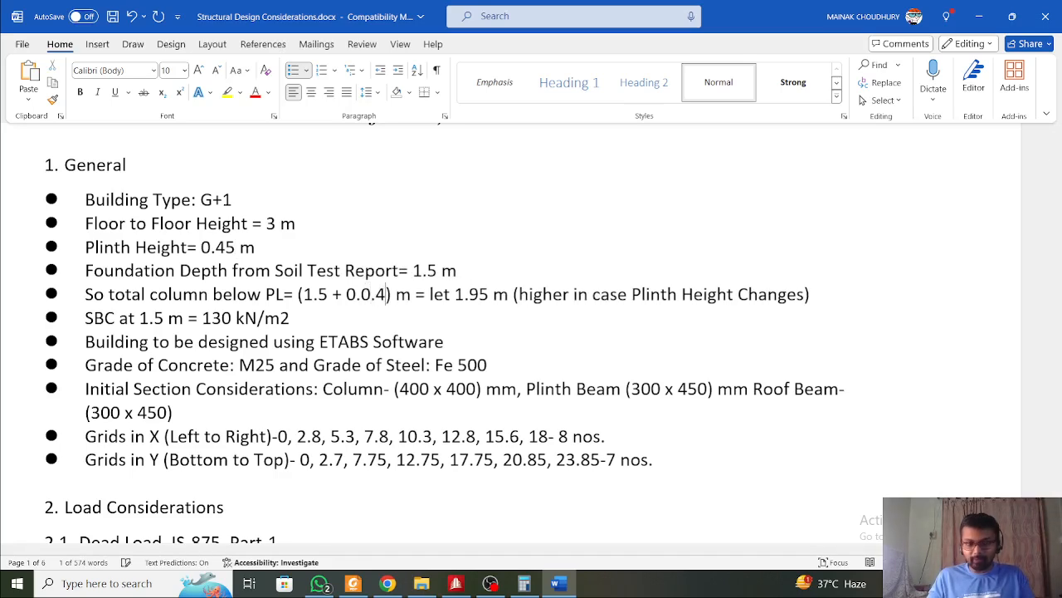
pyautogui.moveTo(462, 299); pyautogui.dragTo(824, 295)
pyautogui.press('Delete')
pyautogui.press('Delete')
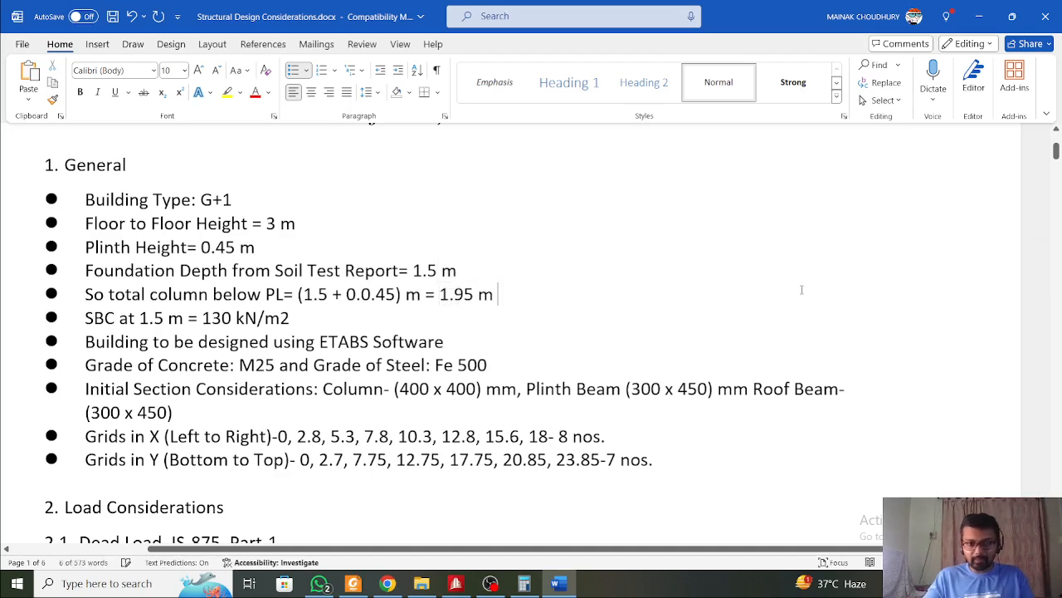
# Change the design software named in the General section to STAAD PRO
pyautogui.scroll(-1, 203, 355)
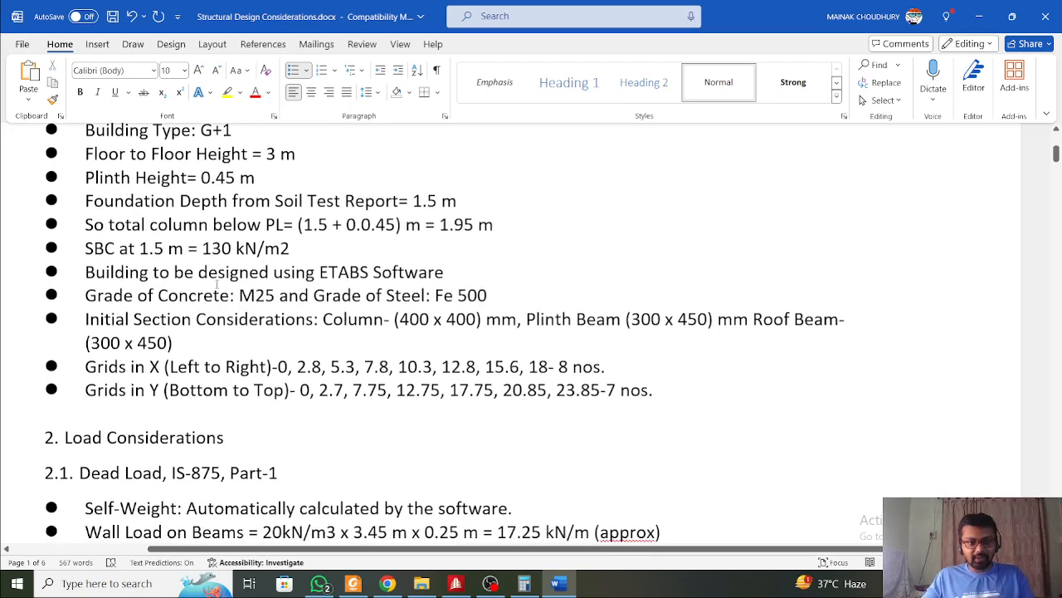
pyautogui.moveTo(308, 255); pyautogui.dragTo(58, 241)
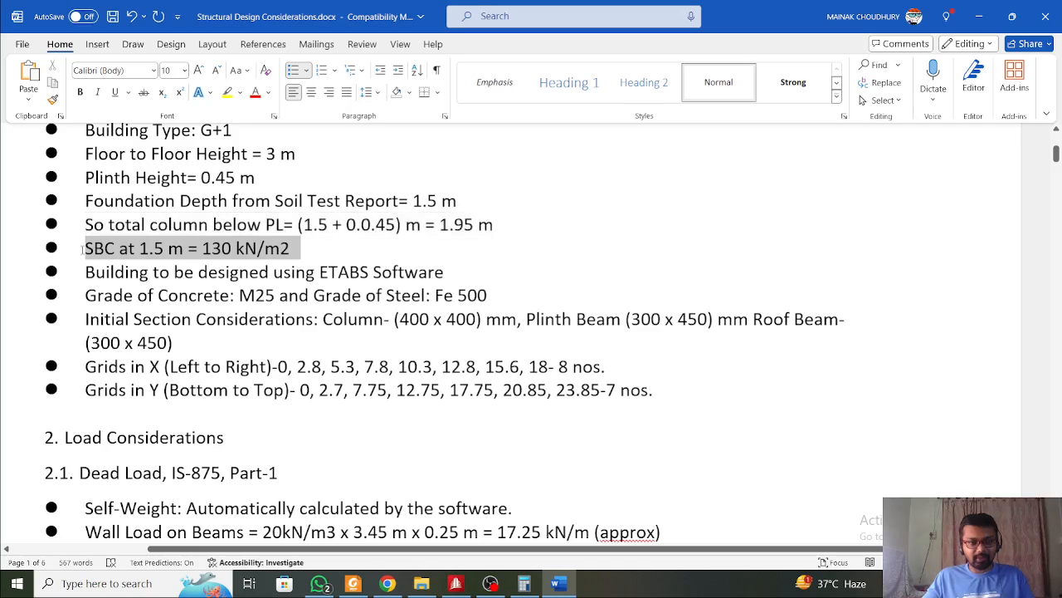
pyautogui.click(169, 272)
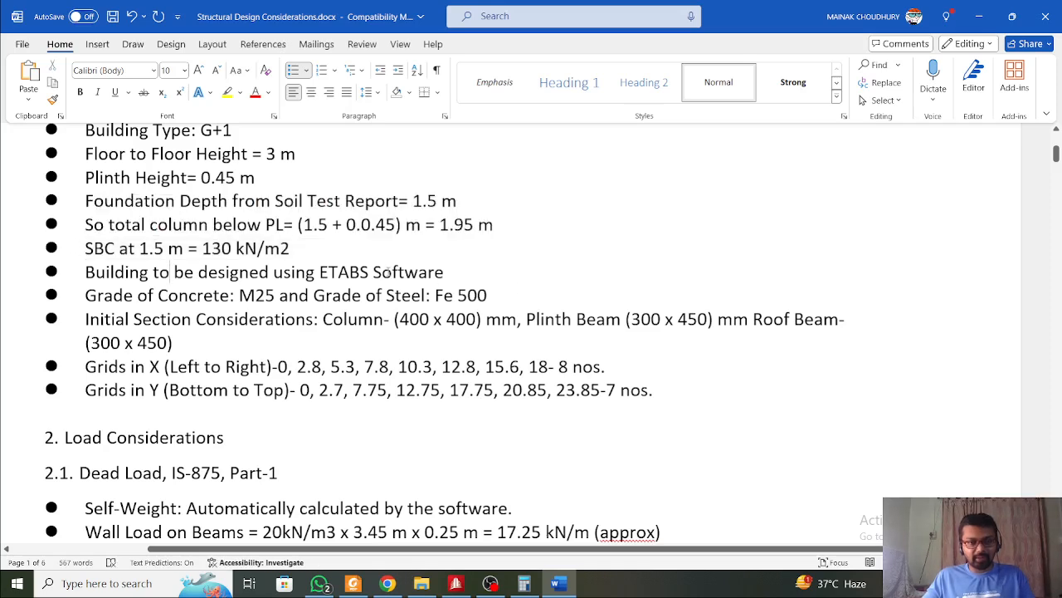
pyautogui.moveTo(368, 272); pyautogui.dragTo(322, 269)
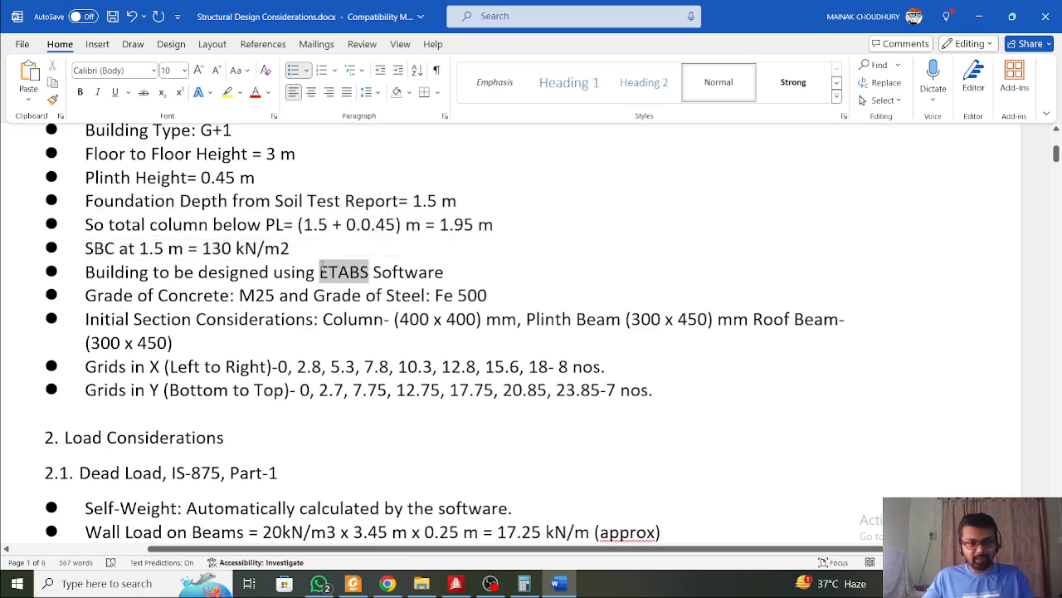
pyautogui.write('STAAD')
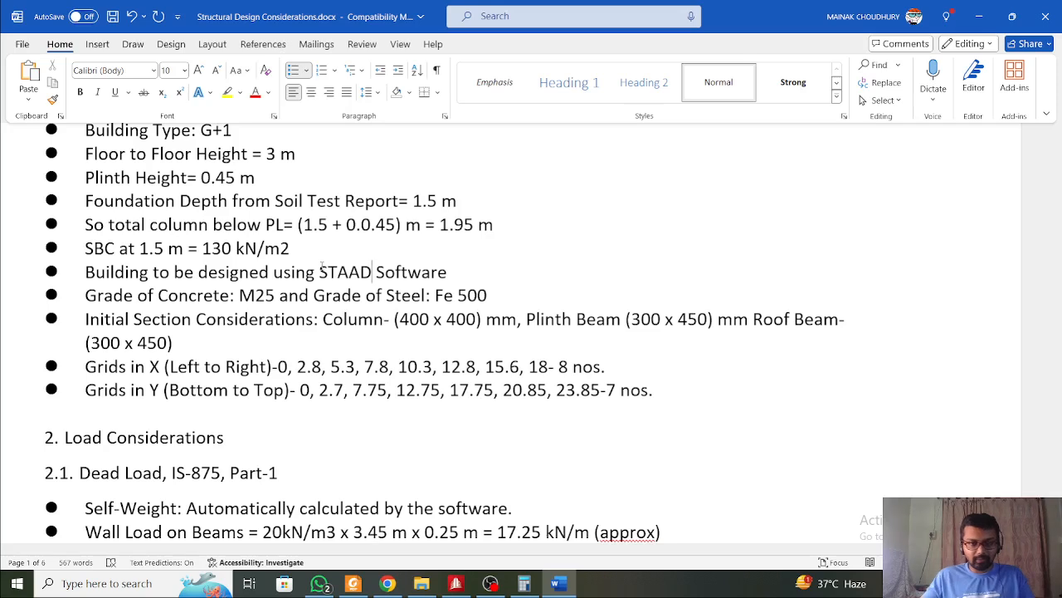
pyautogui.write(' PRO')
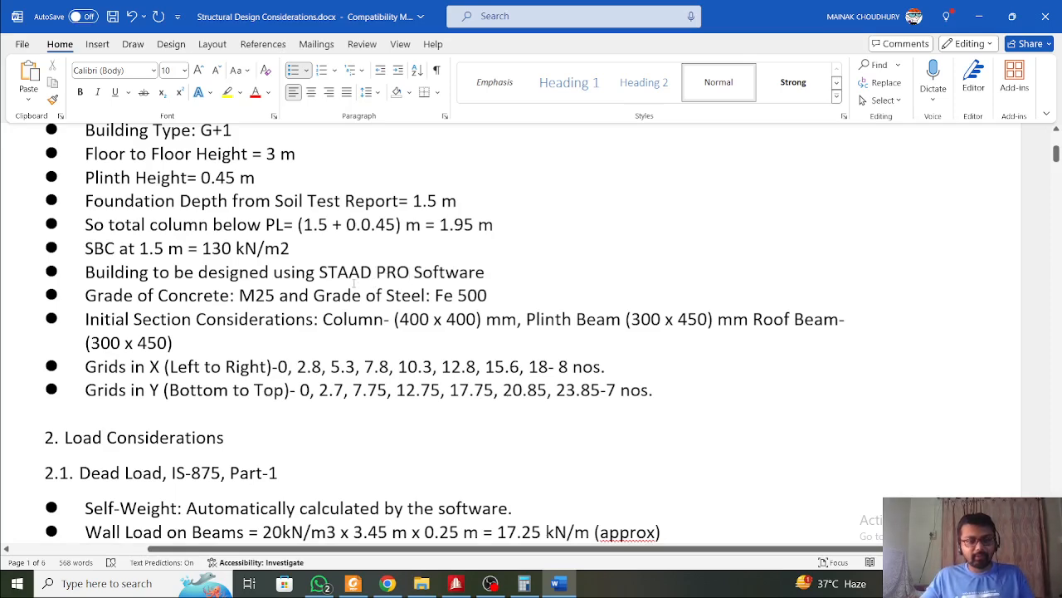
# Delete the Grids in X and Grids in Y bullets from the General section
pyautogui.scroll(-1, 354, 282)
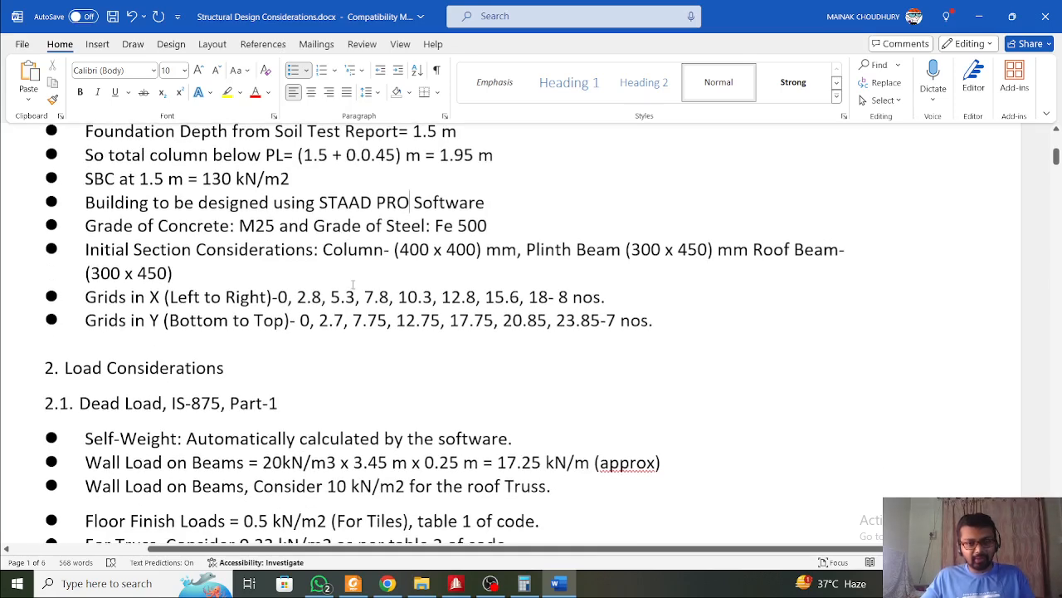
pyautogui.click(409, 249)
pyautogui.moveTo(410, 249); pyautogui.dragTo(424, 266)
pyautogui.click(422, 267)
pyautogui.click(441, 323)
pyautogui.moveTo(664, 324); pyautogui.dragTo(106, 292)
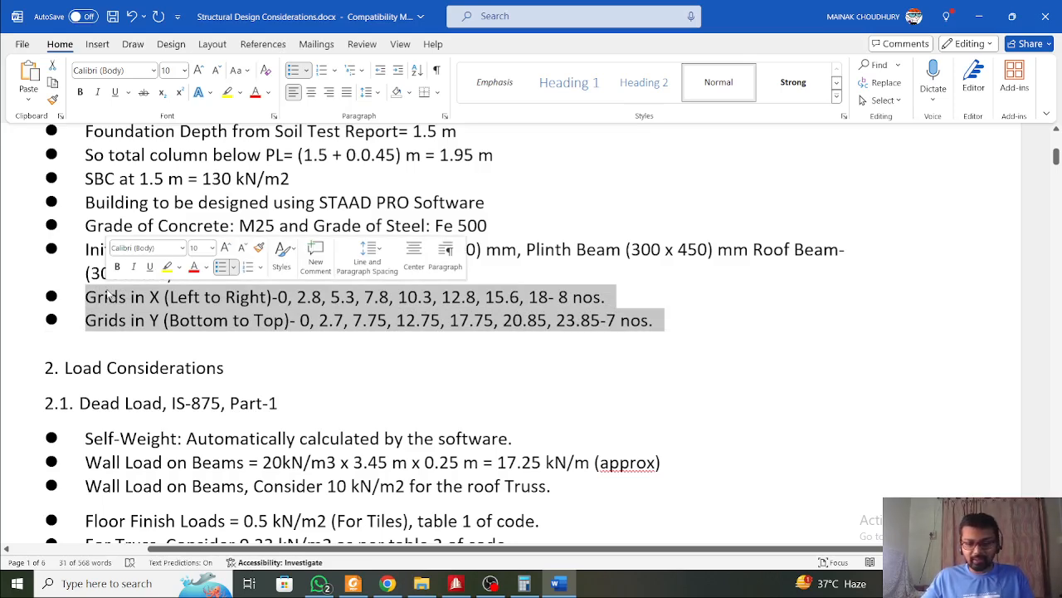
pyautogui.press('Delete')
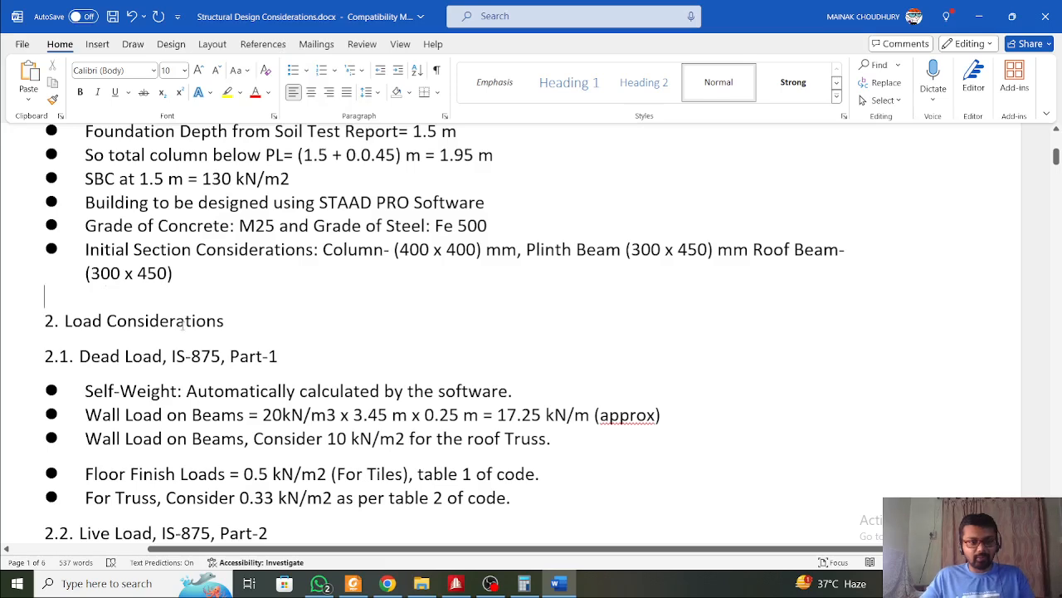
# Review the first Wall Load on Beams calculation against the floor to floor height and beam sizes in the General section
pyautogui.scroll(-4, 182, 328)
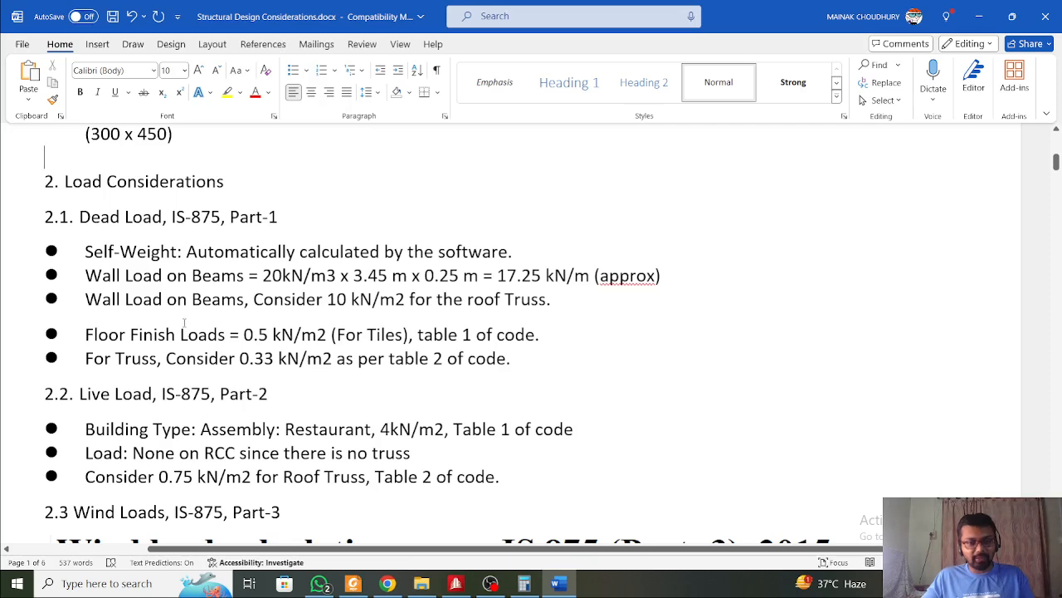
pyautogui.click(289, 277)
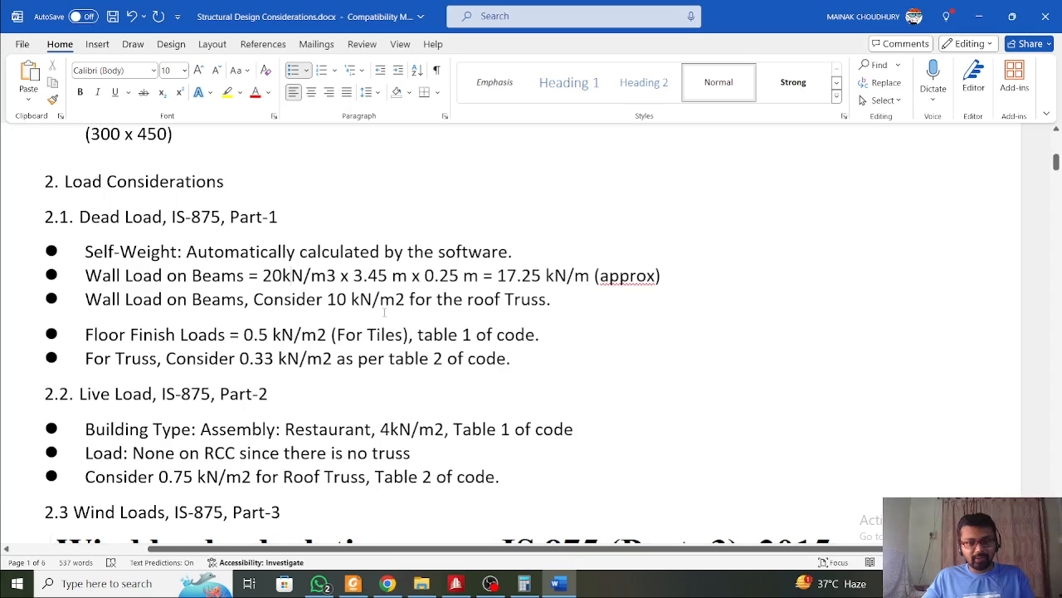
pyautogui.doubleClick(444, 276)
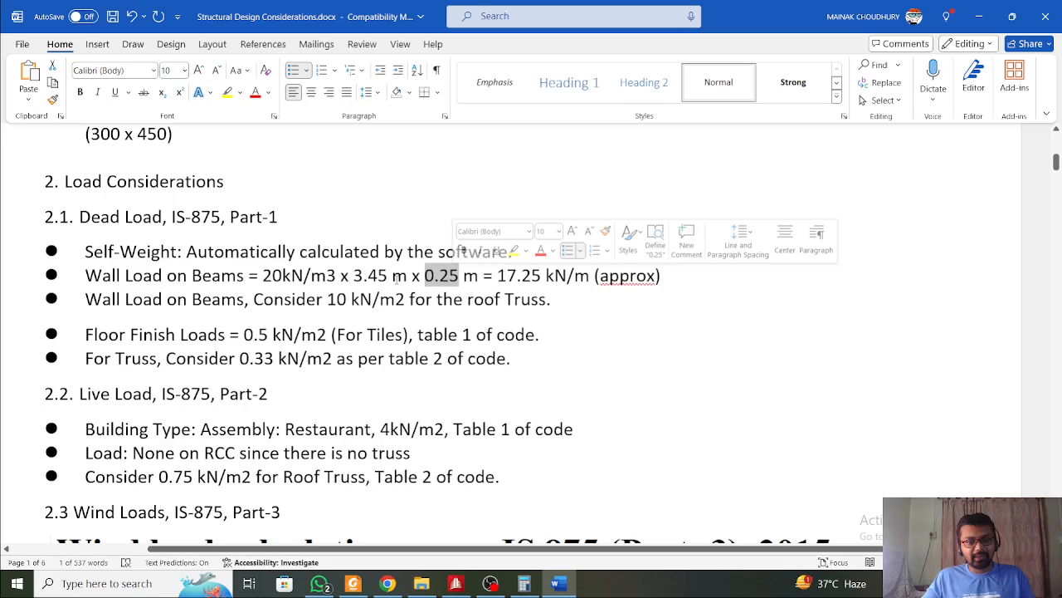
pyautogui.moveTo(404, 277); pyautogui.dragTo(370, 278)
pyautogui.scroll(5, 374, 280)
pyautogui.scroll(3, 373, 278)
pyautogui.scroll(-2, 373, 278)
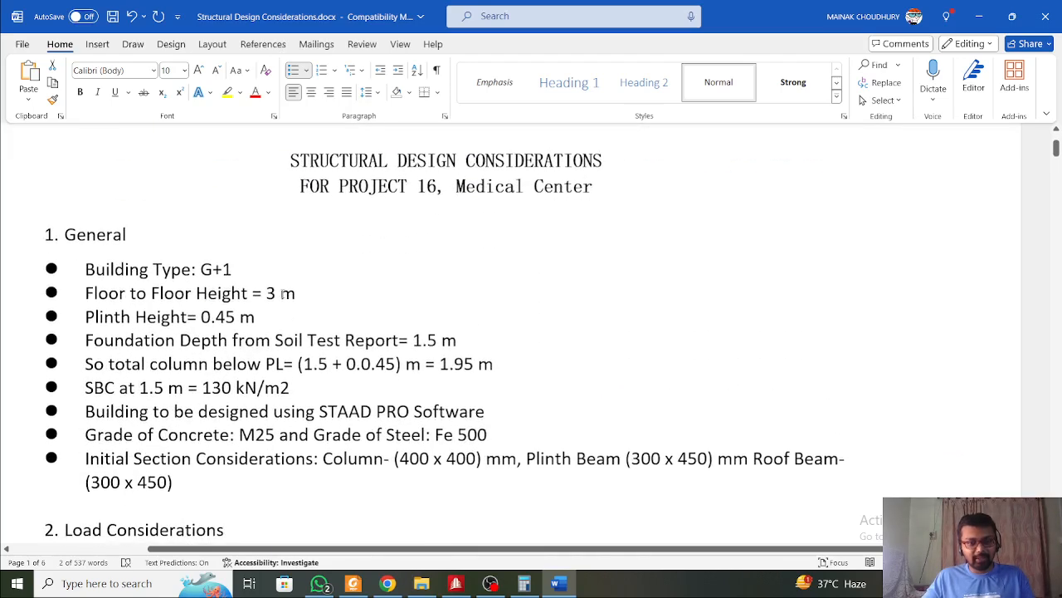
pyautogui.scroll(-2, 283, 293)
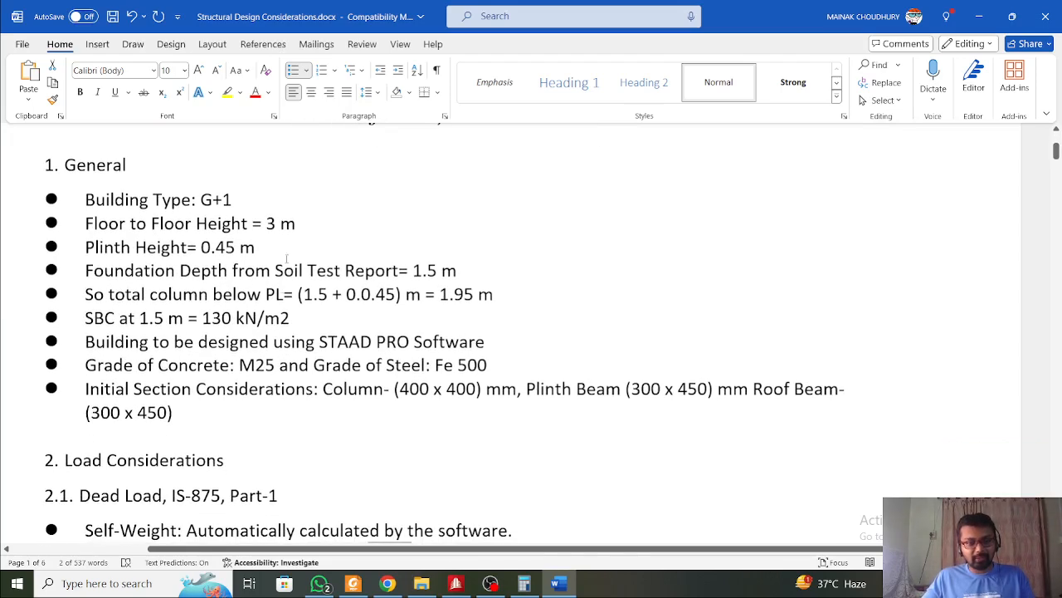
pyautogui.moveTo(296, 224); pyautogui.dragTo(252, 224)
pyautogui.scroll(-2, 324, 308)
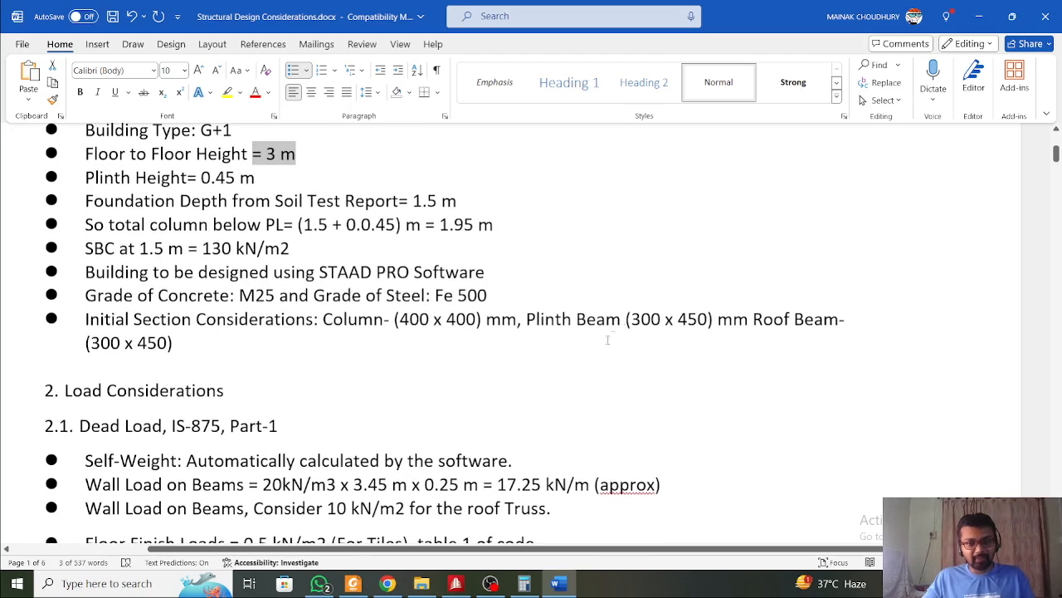
pyautogui.moveTo(680, 320); pyautogui.dragTo(173, 342)
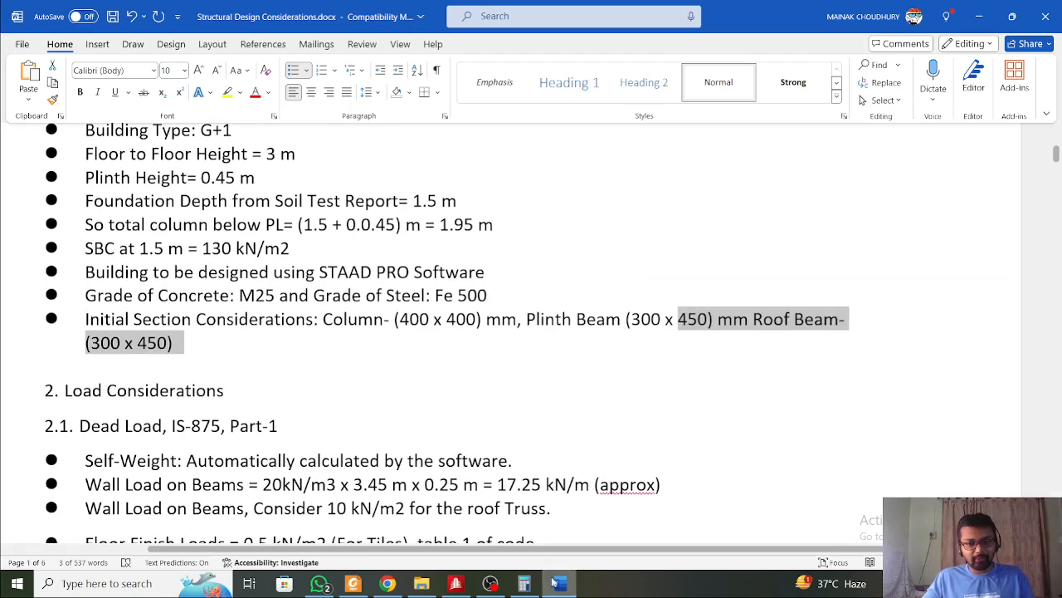
# Subtract 0.4 from 3 in Calculator and set the wall height in the first Wall Load on Beams bullet to 2.6 m
pyautogui.click(525, 583)
pyautogui.press('Escape')
pyautogui.write('3 -')
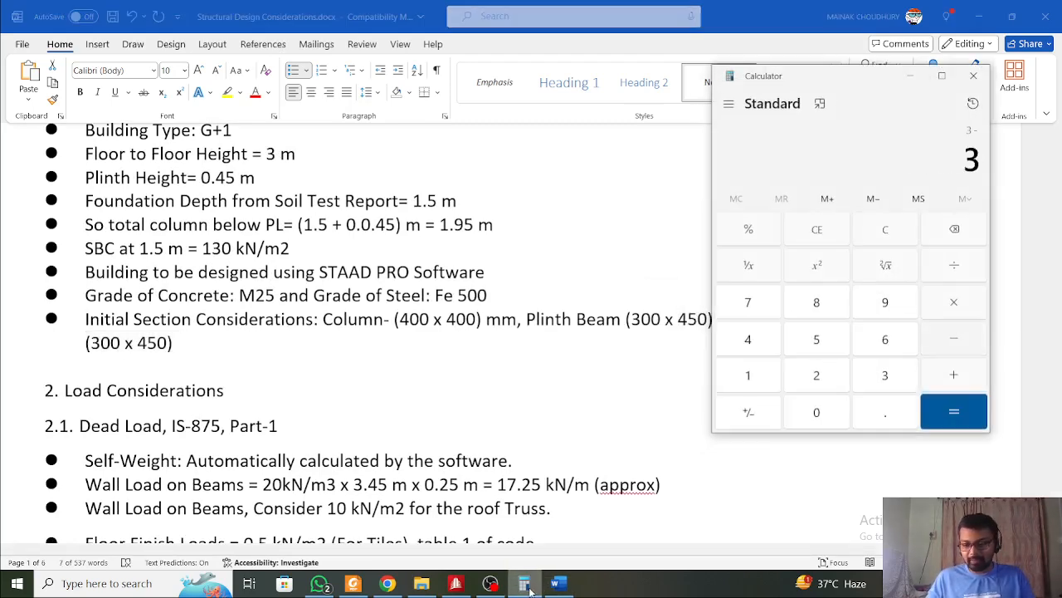
pyautogui.write(' 0.4')
pyautogui.press('Return')
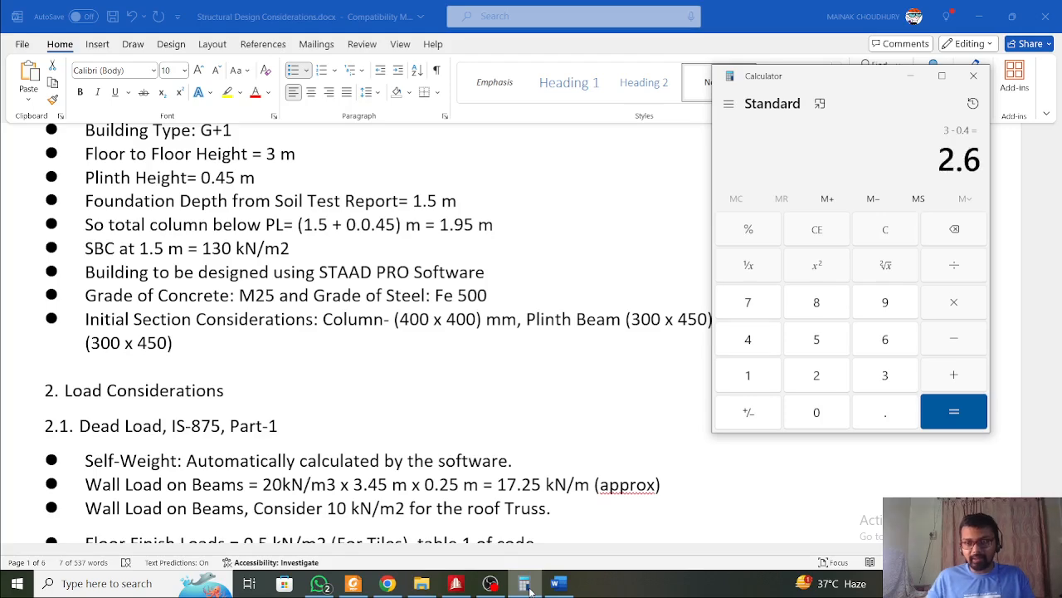
pyautogui.click(911, 76)
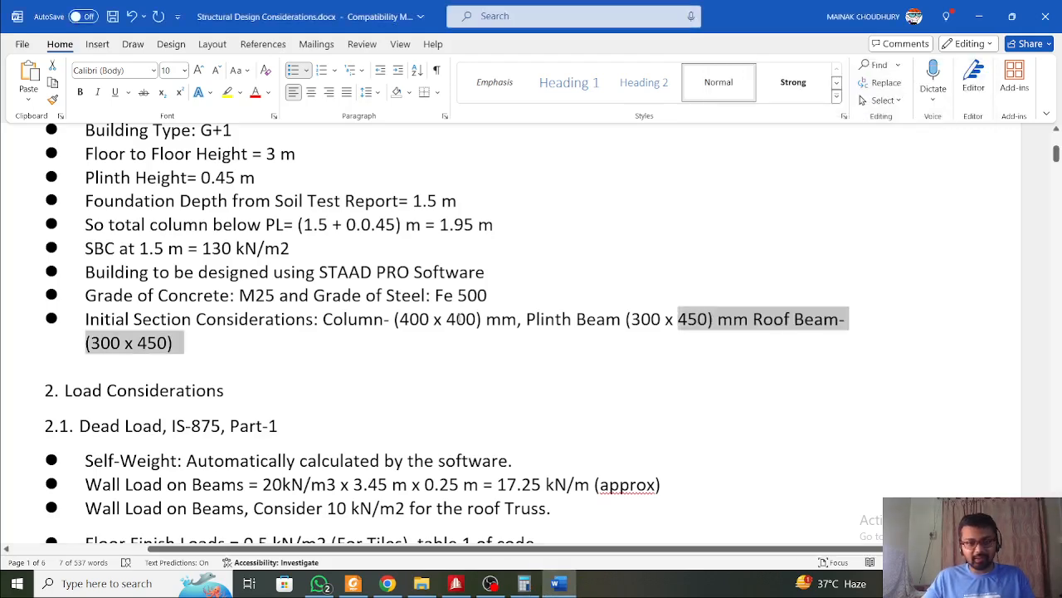
pyautogui.scroll(-2, 404, 324)
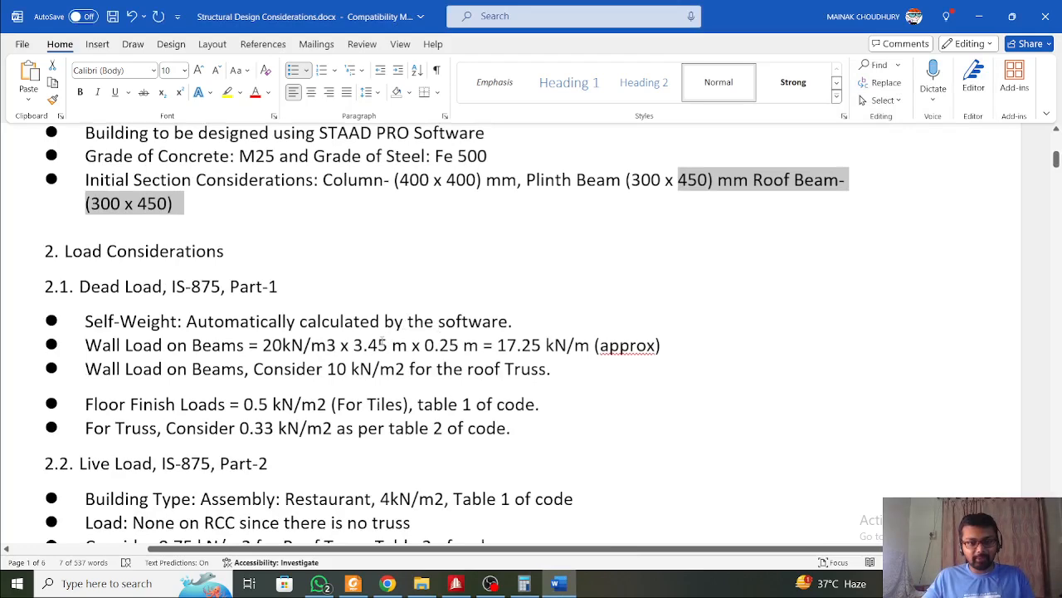
pyautogui.moveTo(387, 345); pyautogui.dragTo(355, 344)
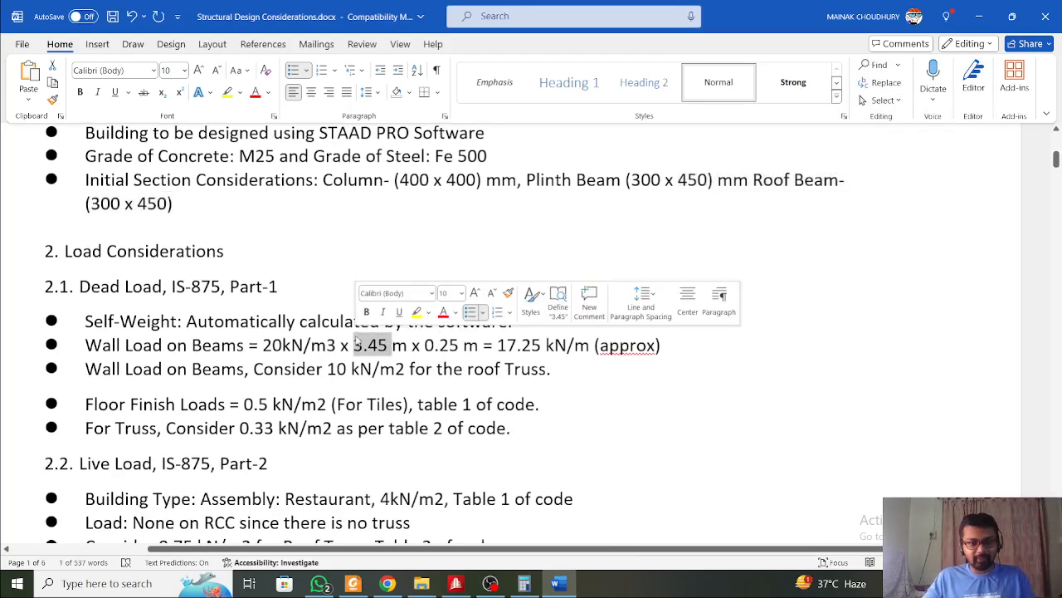
pyautogui.write('2.6')
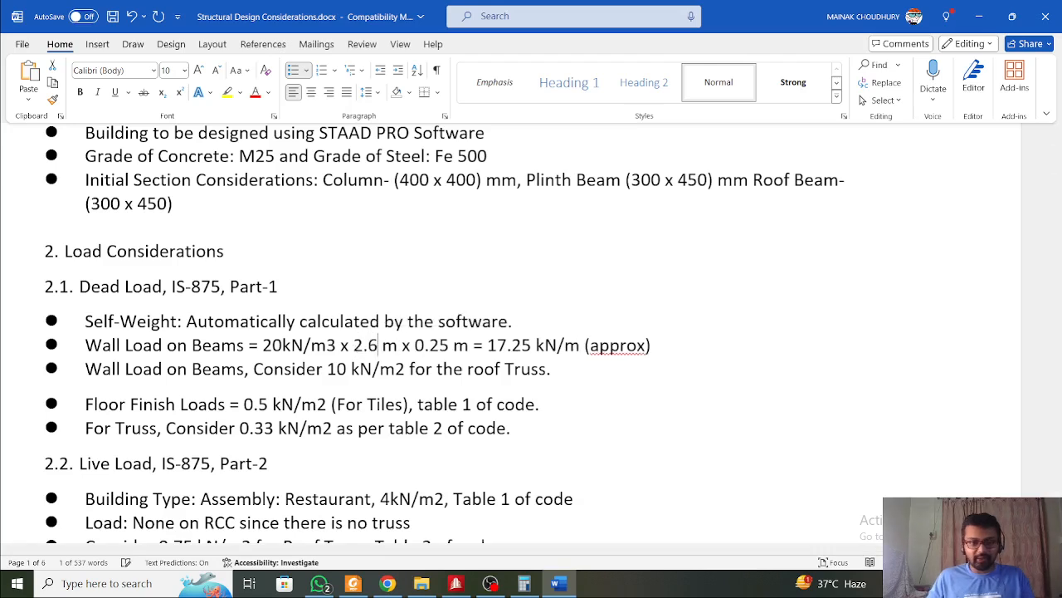
# Multiply 20 by 2.6 and 0.25 in Calculator and set the resulting wall load on beams in the Word document to 13 kN/m
pyautogui.click(525, 584)
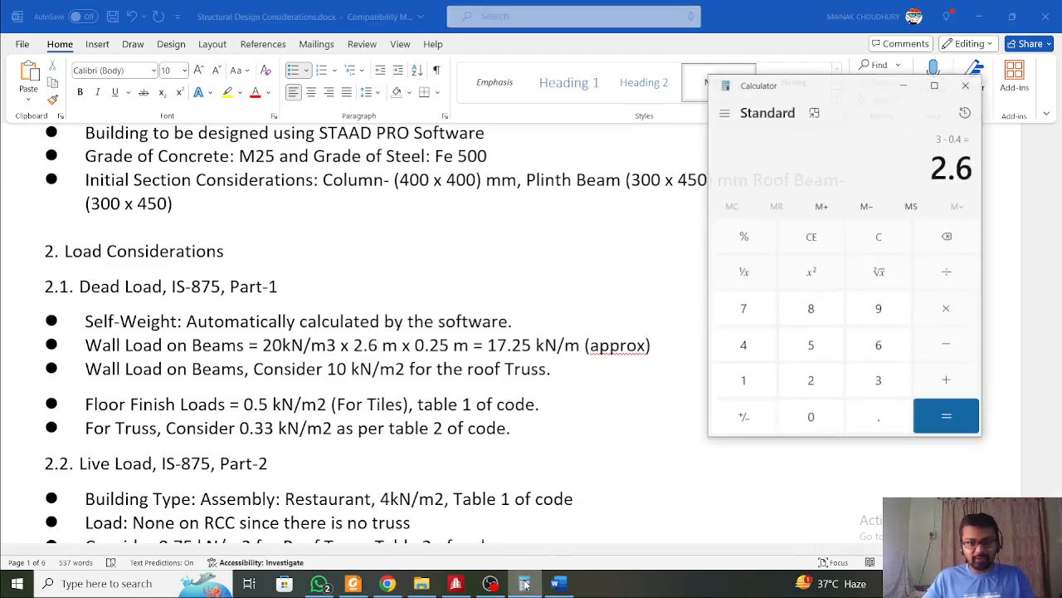
pyautogui.write('20')
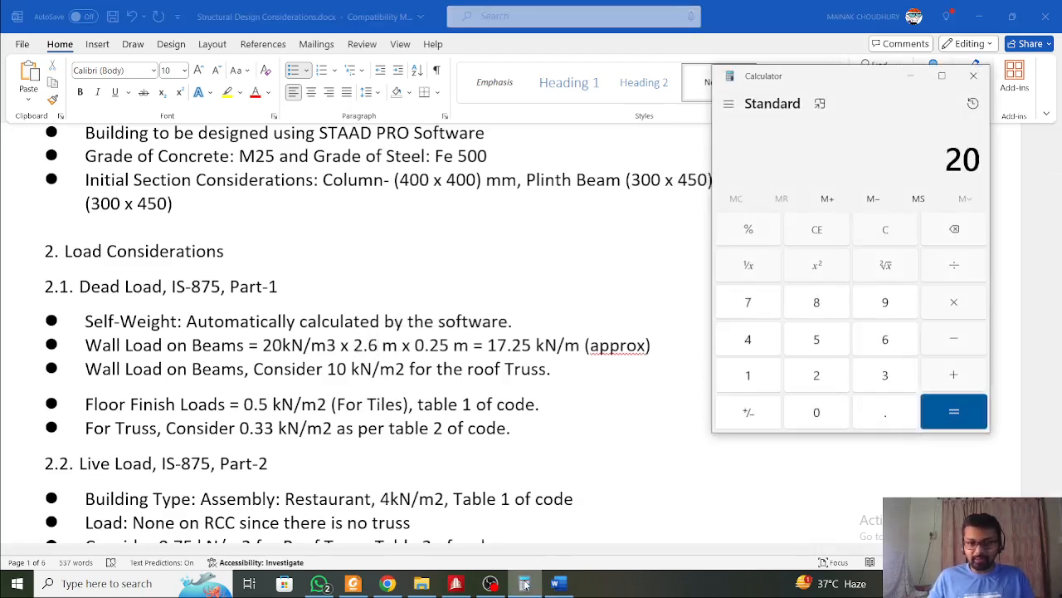
pyautogui.write('*2.6*')
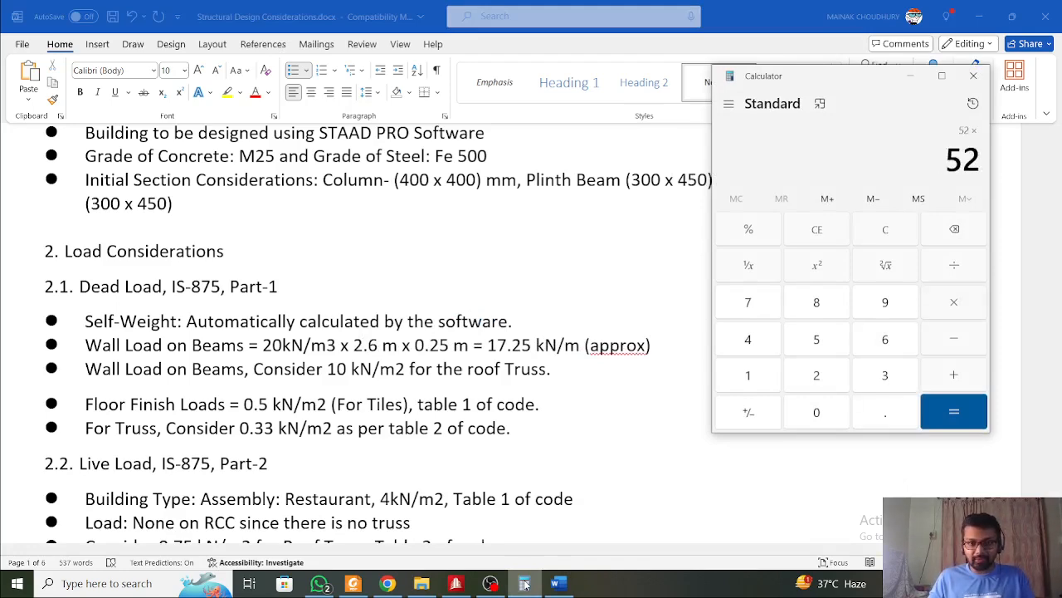
pyautogui.write('0.25')
pyautogui.press('Return')
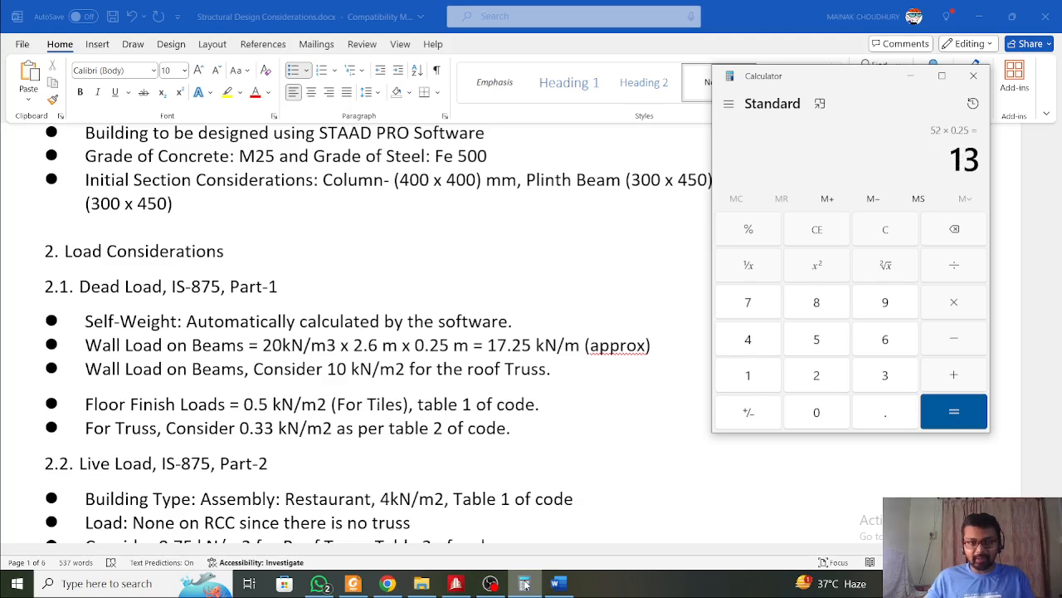
pyautogui.click(910, 75)
pyautogui.click(531, 345)
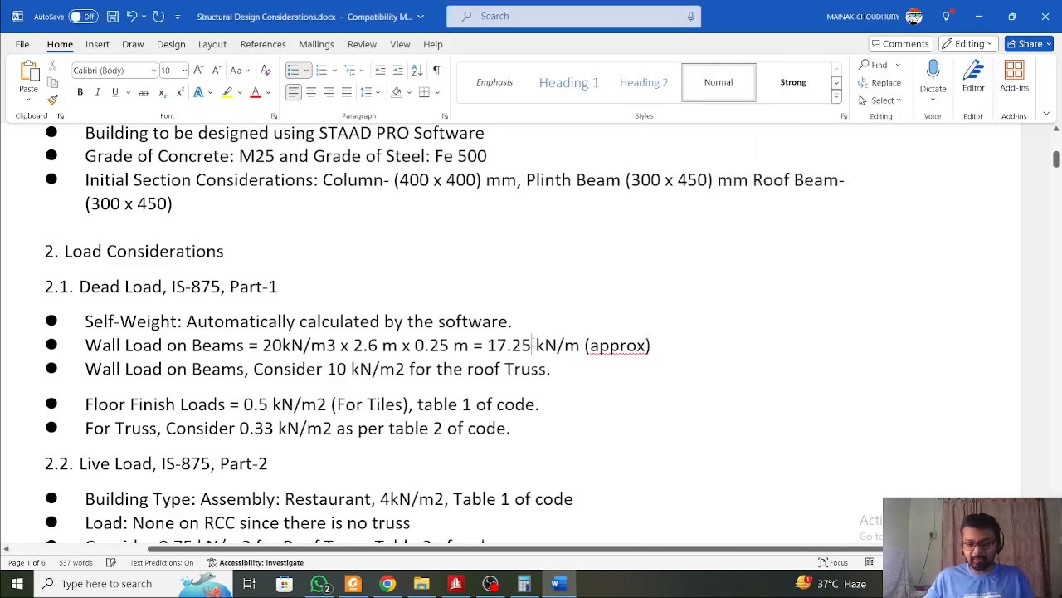
pyautogui.moveTo(532, 345); pyautogui.dragTo(487, 345)
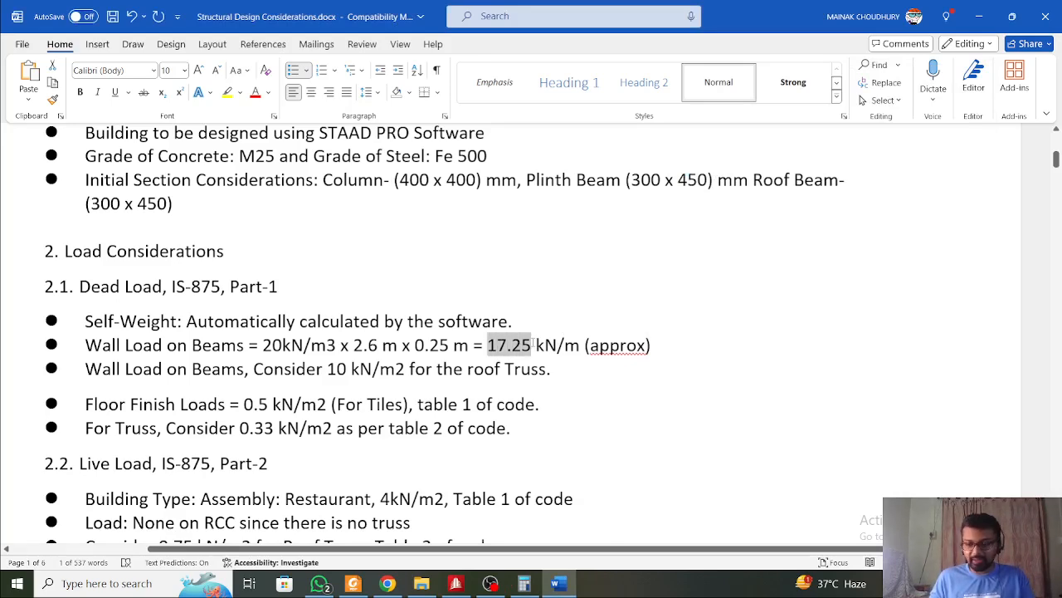
pyautogui.write('13')
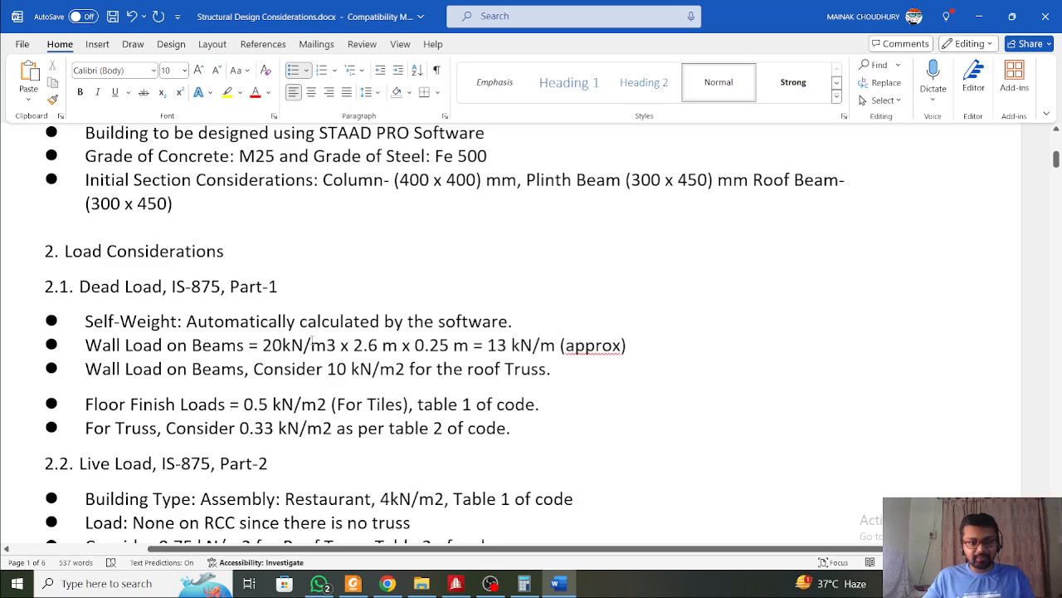
# Delete the roof truss wall load bullet and the "For Truss" bullet from the Dead Load section
pyautogui.scroll(-2, 335, 369)
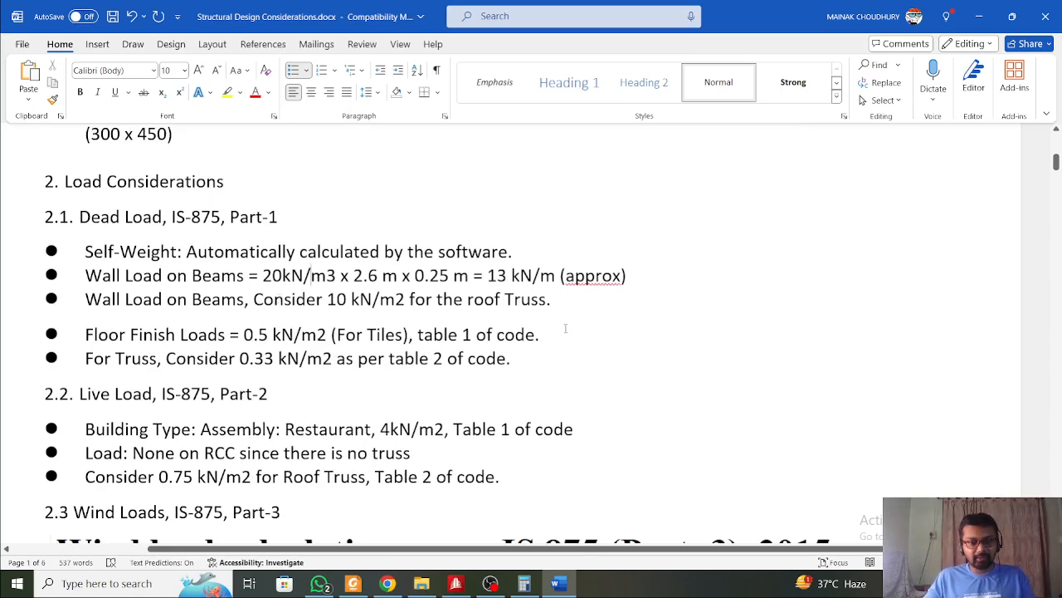
pyautogui.moveTo(562, 301); pyautogui.dragTo(87, 299)
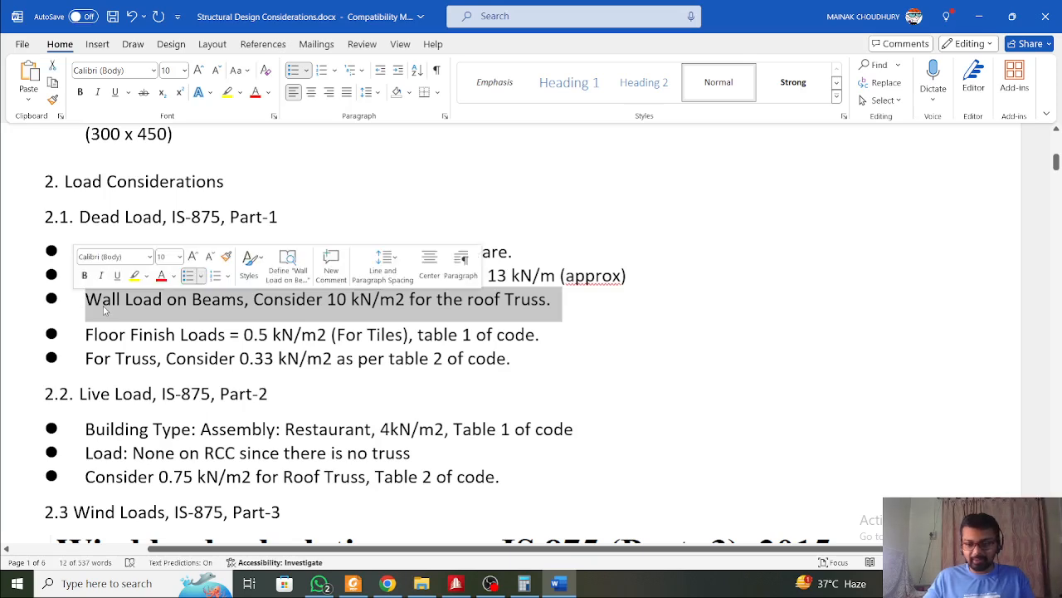
pyautogui.press('Delete')
pyautogui.moveTo(542, 324); pyautogui.dragTo(86, 324)
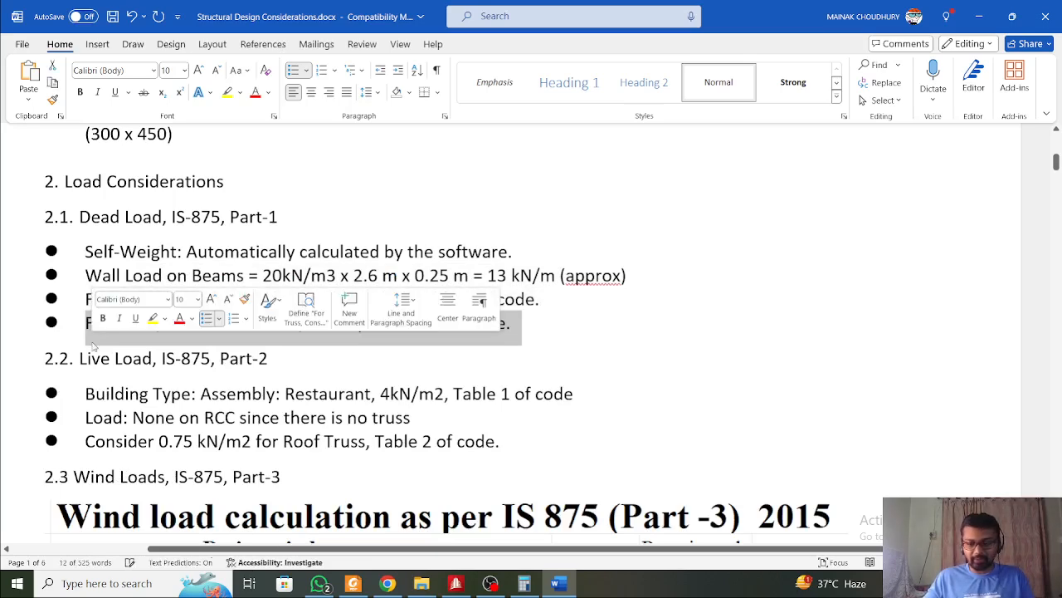
pyautogui.press('Delete')
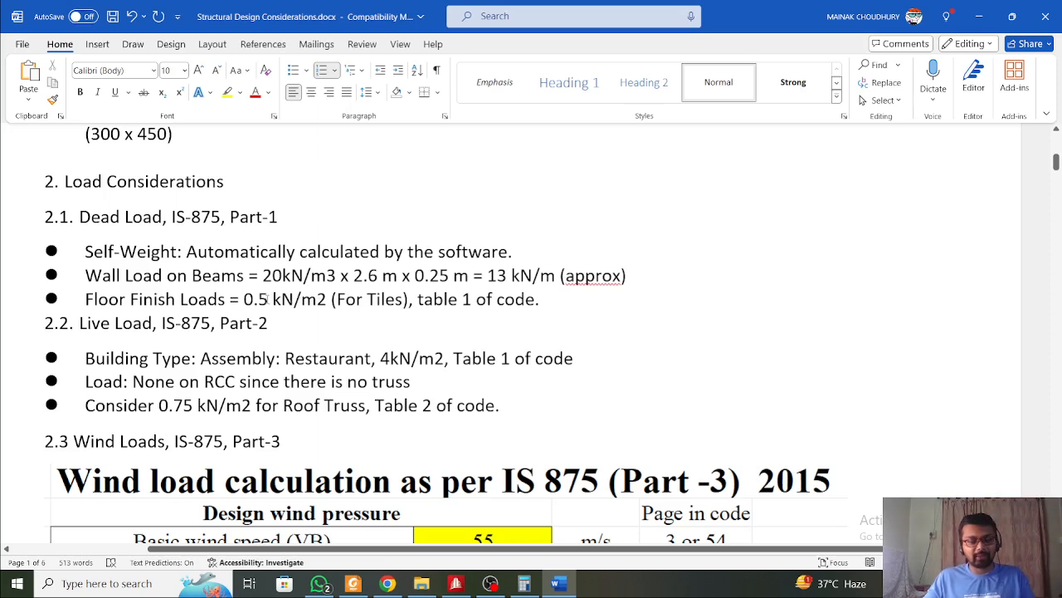
pyautogui.moveTo(243, 299); pyautogui.dragTo(329, 299)
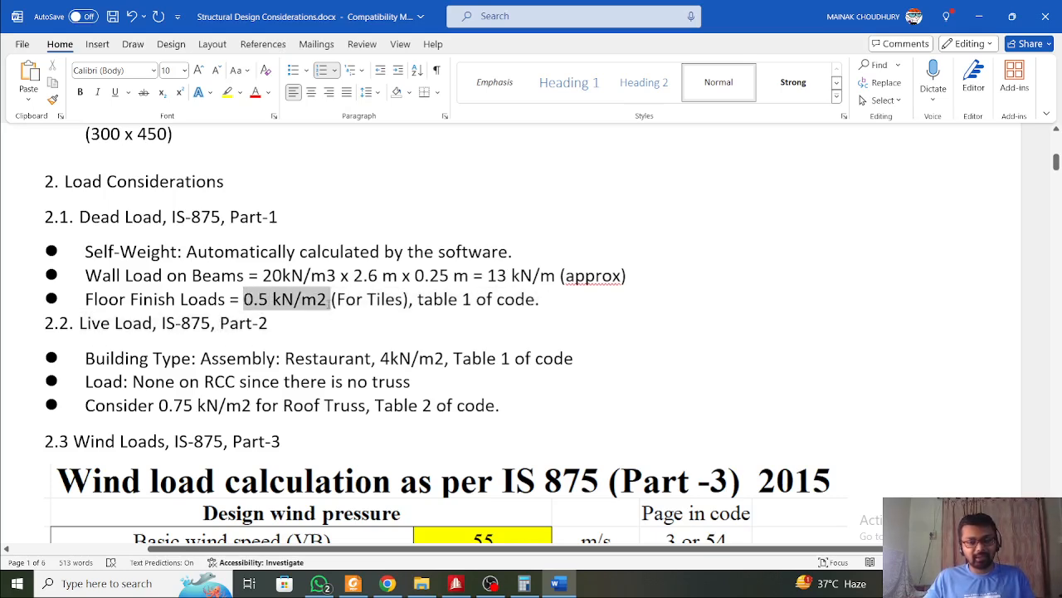
pyautogui.click(407, 322)
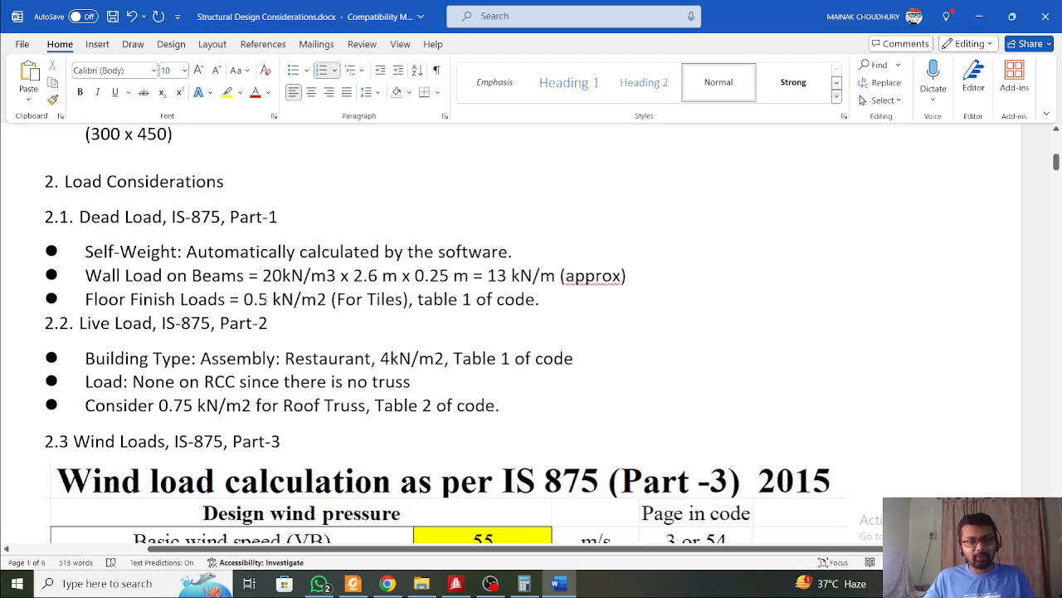
# Switch to the IS 875 Part 2 PDF in Foxit Reader and find the occupancy classification in clause 2.2
pyautogui.scroll(-1, 279, 276)
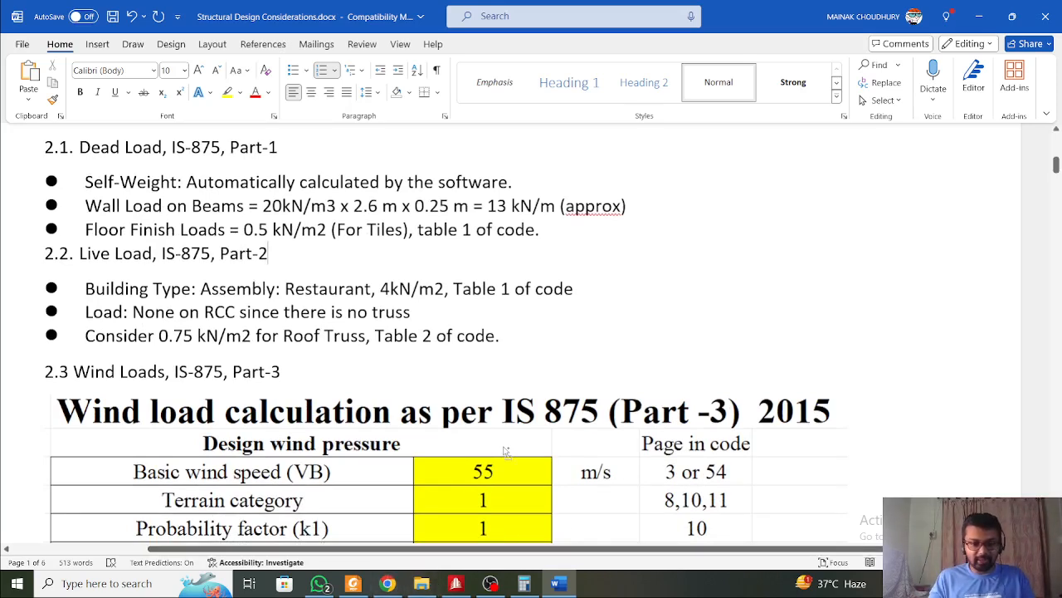
pyautogui.hotkey('alt', 'Tab')
pyautogui.scroll(8, 362, 239)
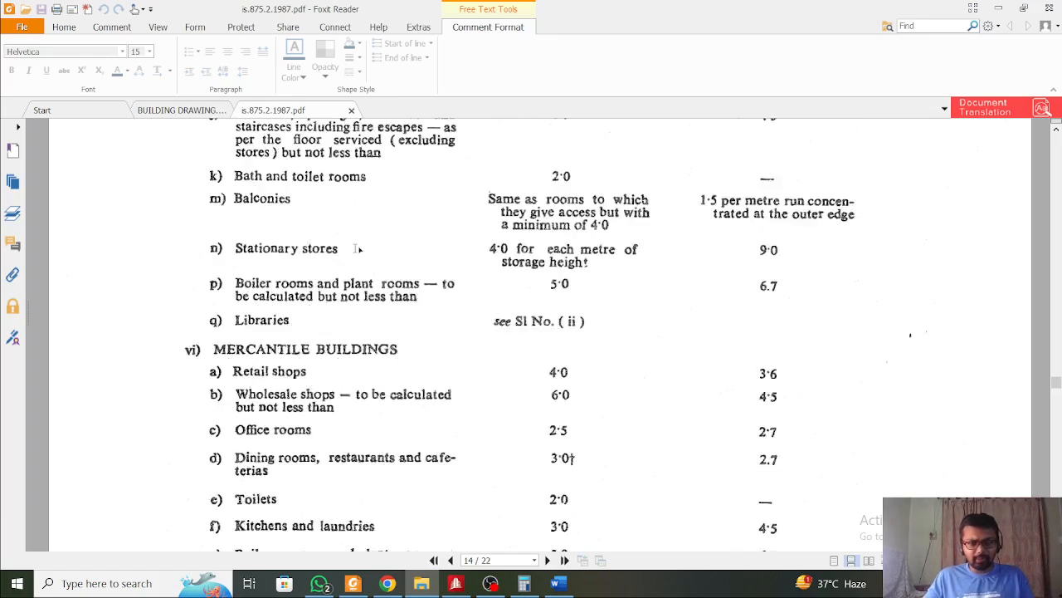
pyautogui.scroll(20, 359, 249)
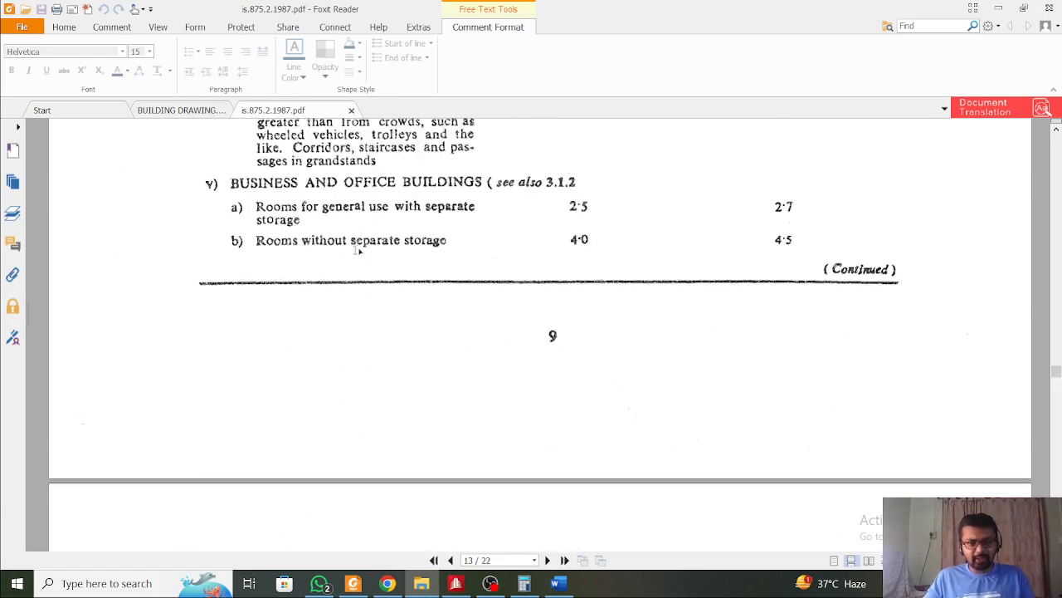
pyautogui.scroll(18, 359, 251)
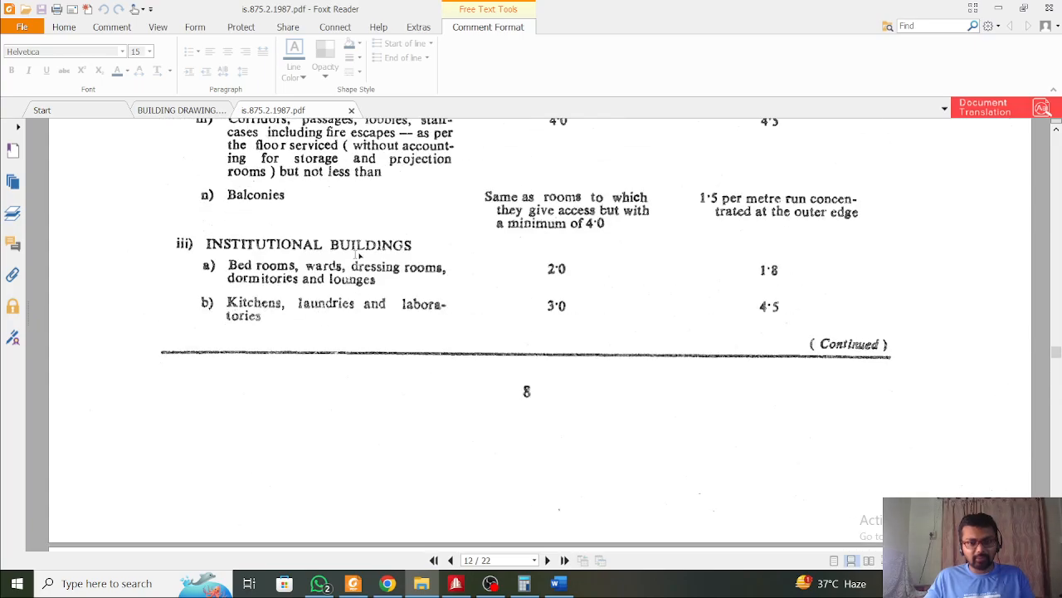
pyautogui.scroll(20, 359, 255)
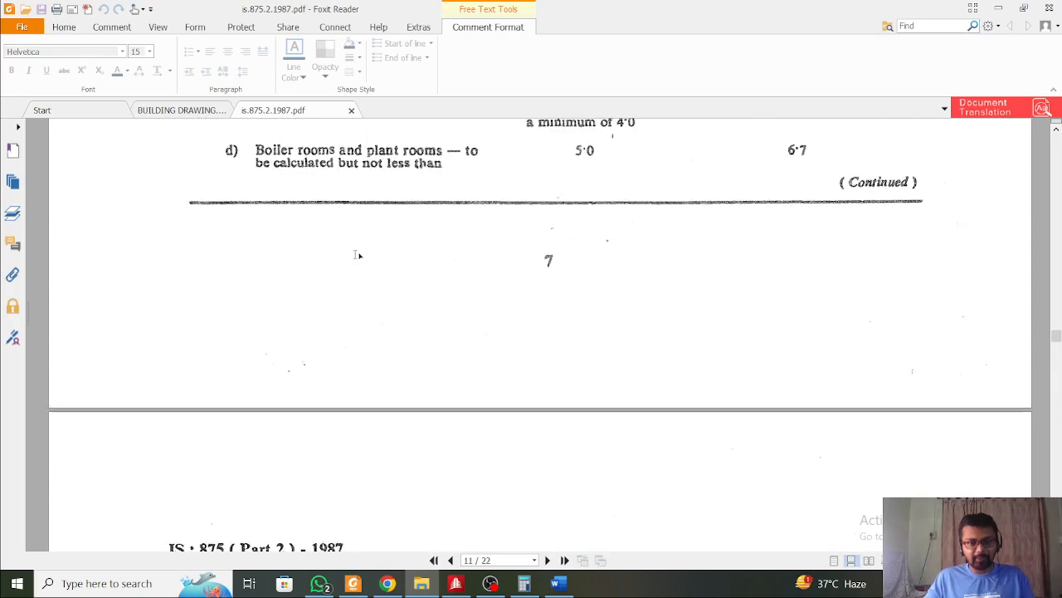
pyautogui.scroll(20, 358, 255)
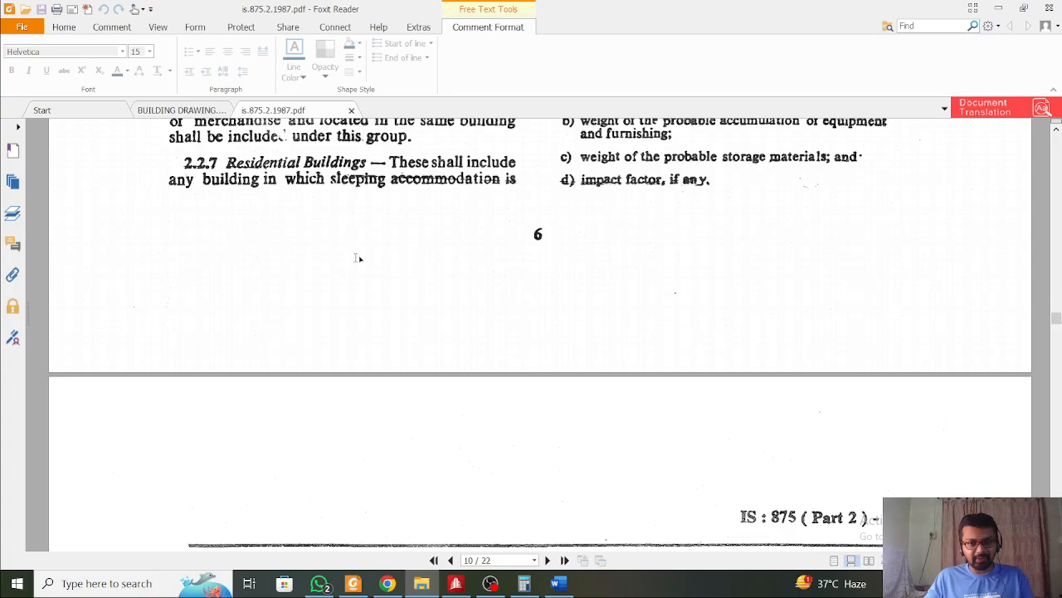
pyautogui.scroll(7, 358, 259)
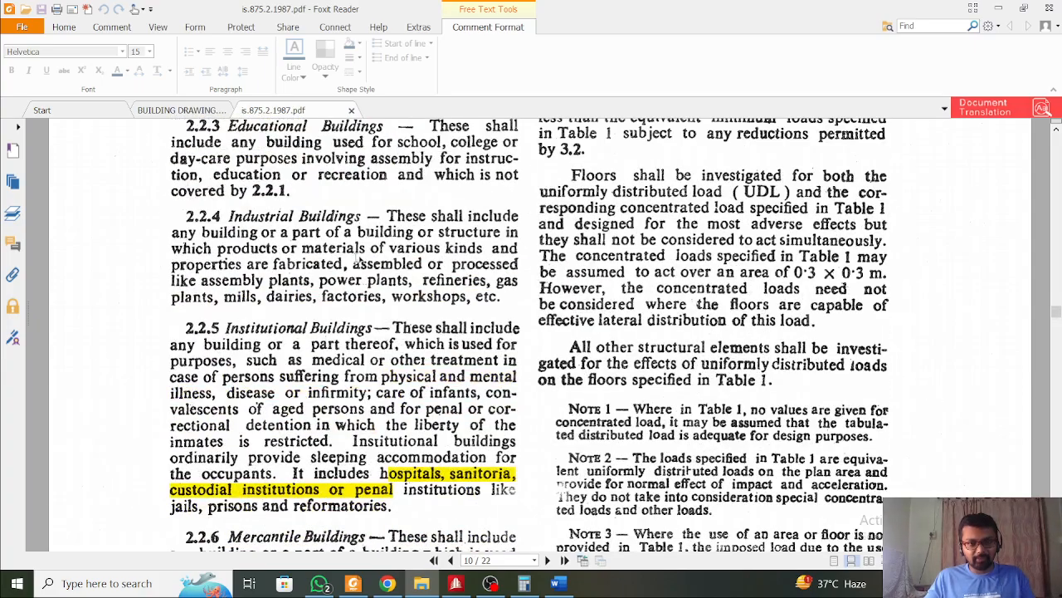
pyautogui.scroll(19, 359, 259)
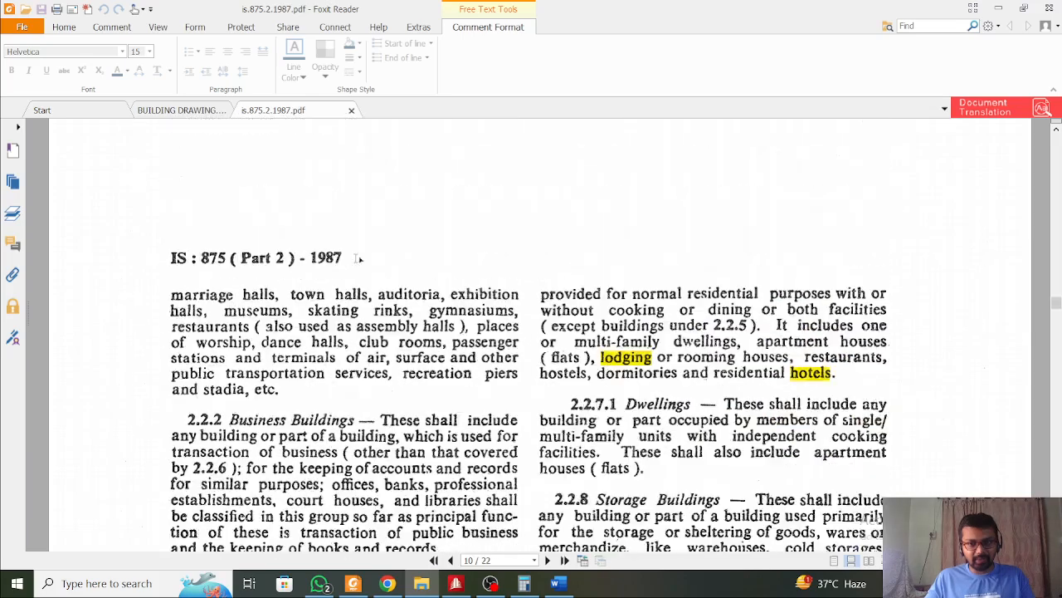
pyautogui.scroll(14, 358, 259)
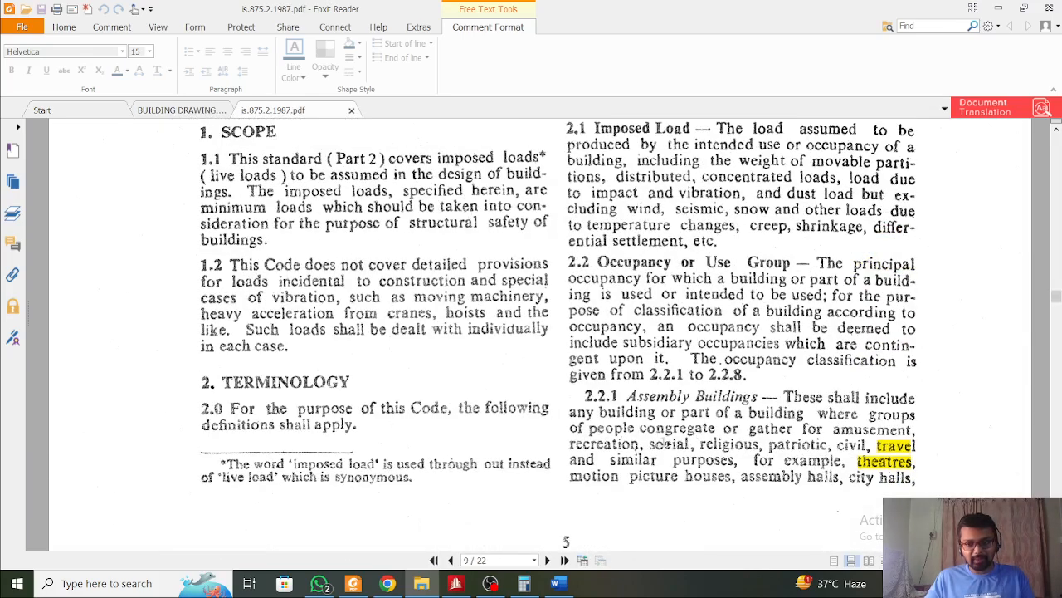
# Check the project title and the room uses on the floor plans in BUILDING DRAWING.pdf
pyautogui.click(177, 111)
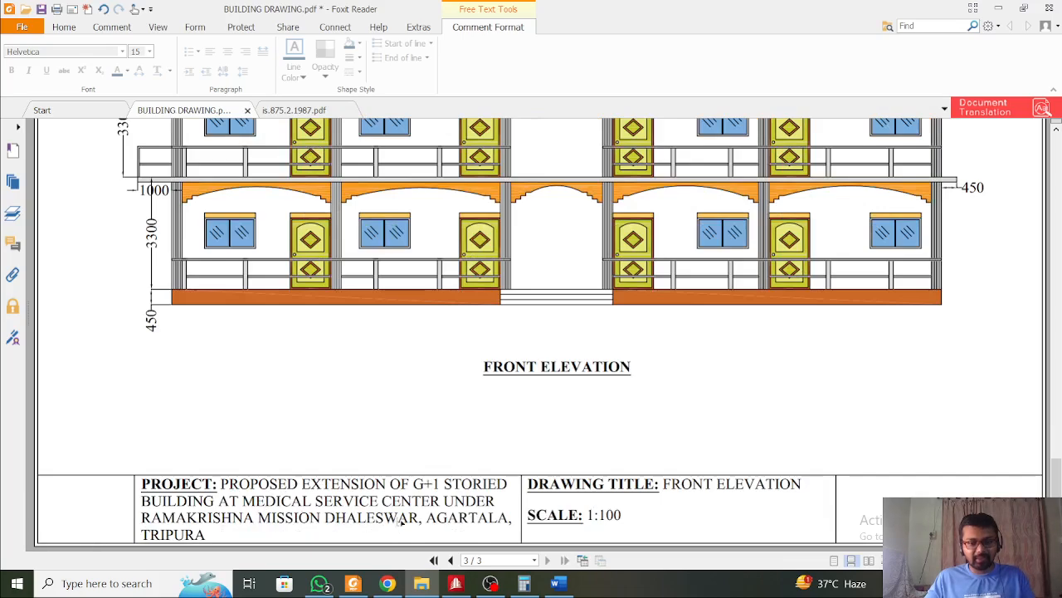
pyautogui.scroll(10, 399, 527)
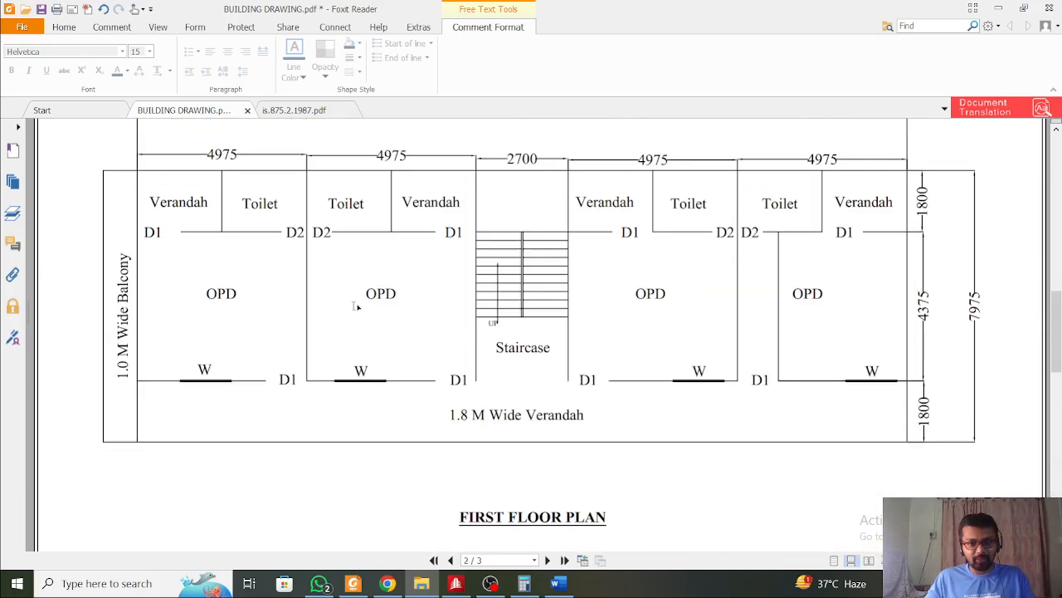
pyautogui.scroll(10, 387, 249)
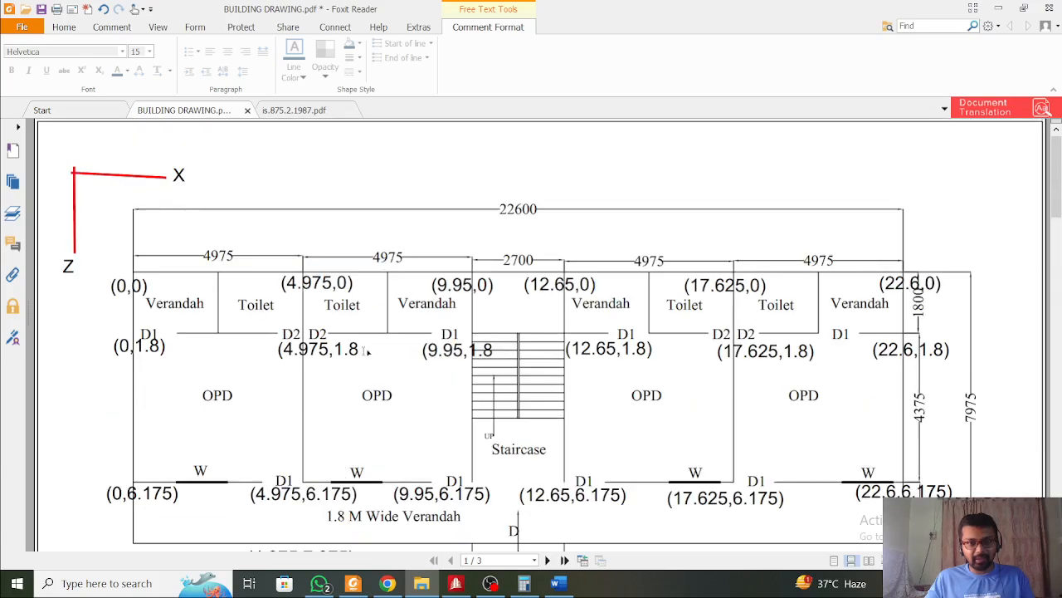
pyautogui.scroll(-3, 398, 359)
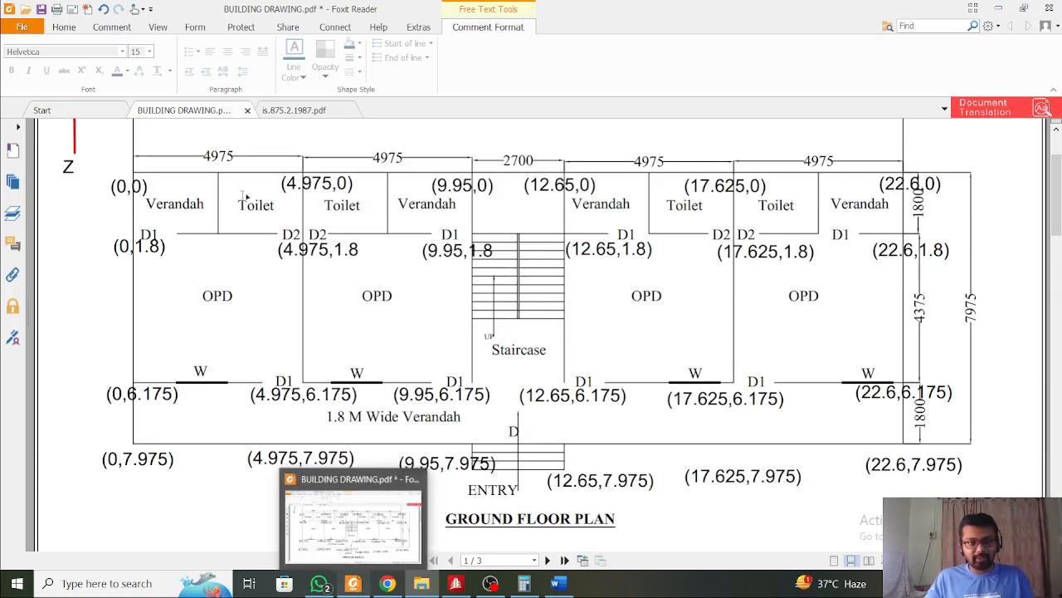
# Read the occupancy definitions in is.875.2.1987.pdf from clause 2.2.1 Assembly Buildings to 2.2.5 Institutional Buildings for the group covering a medical center
pyautogui.click(304, 113)
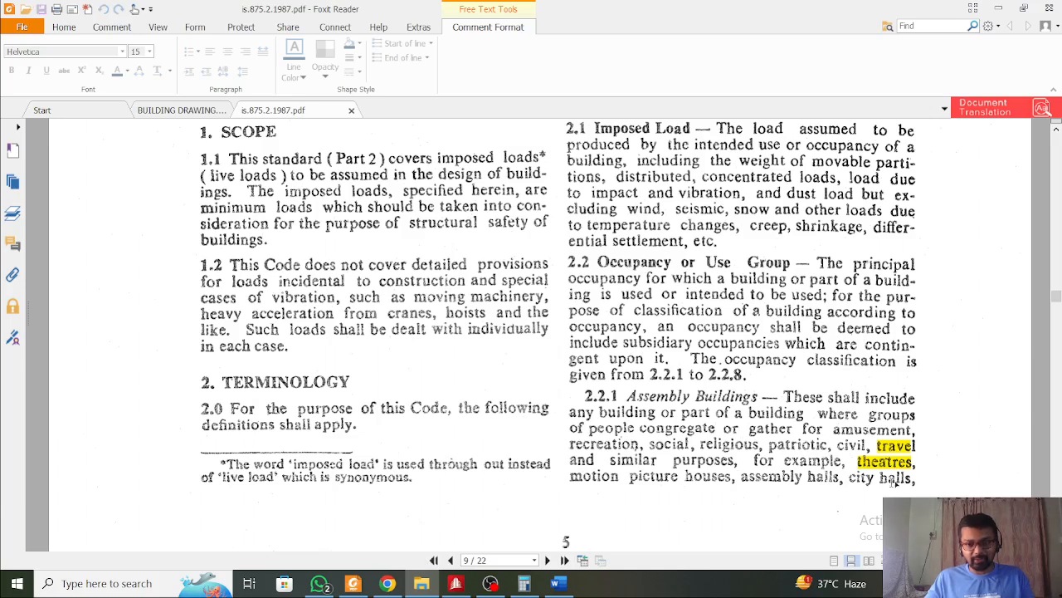
pyautogui.scroll(-3, 752, 448)
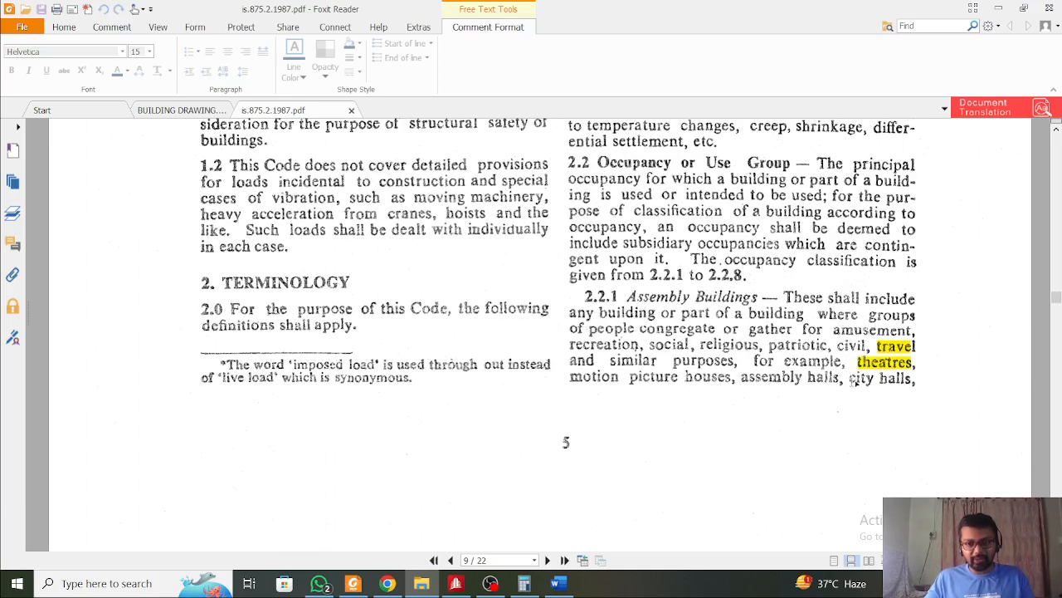
pyautogui.scroll(-15, 855, 357)
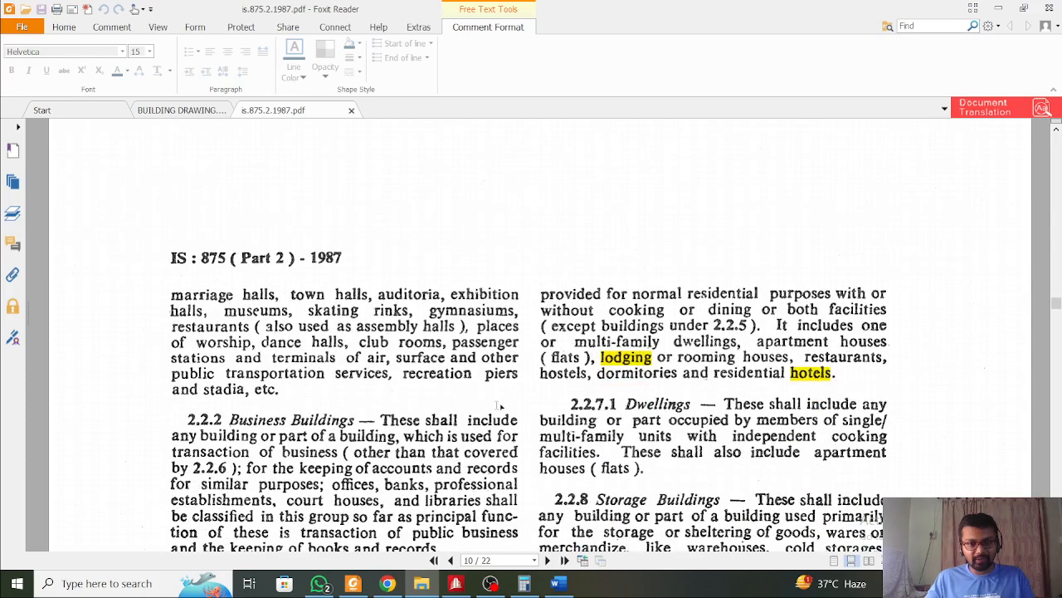
pyautogui.scroll(-1, 344, 355)
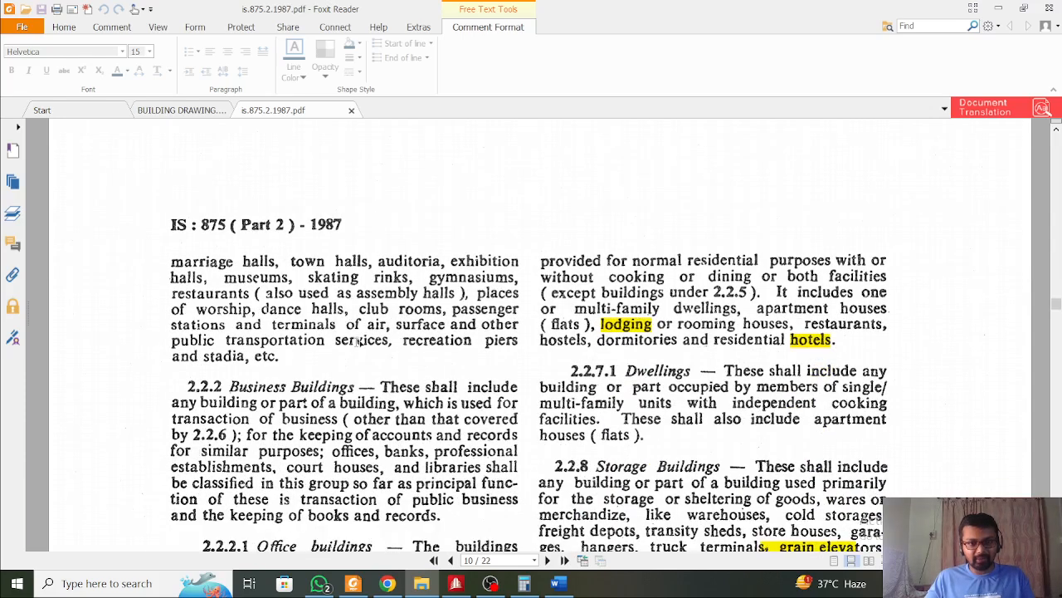
pyautogui.scroll(-5, 366, 336)
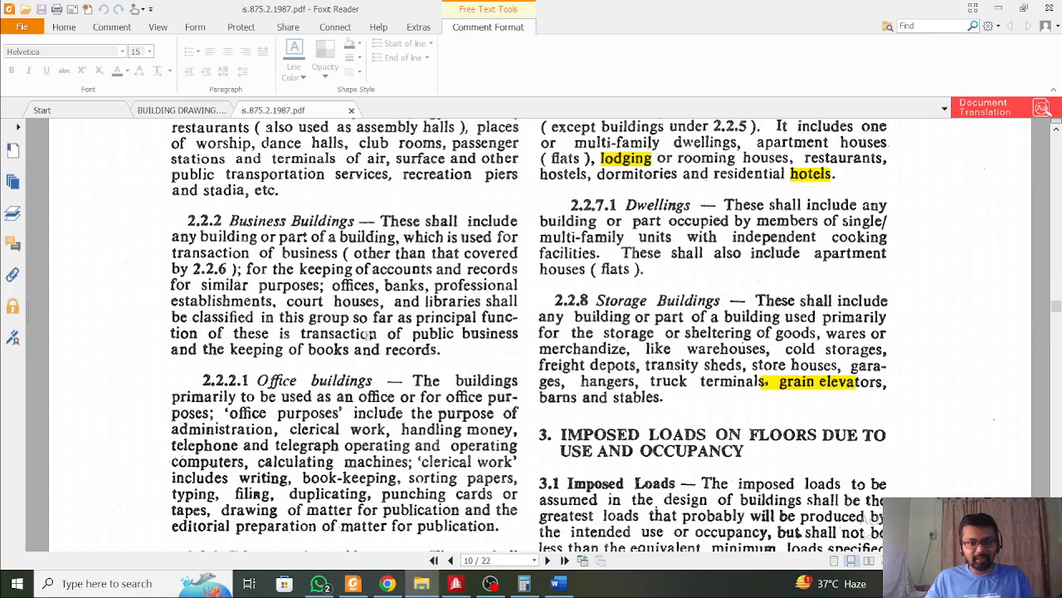
pyautogui.scroll(-6, 369, 333)
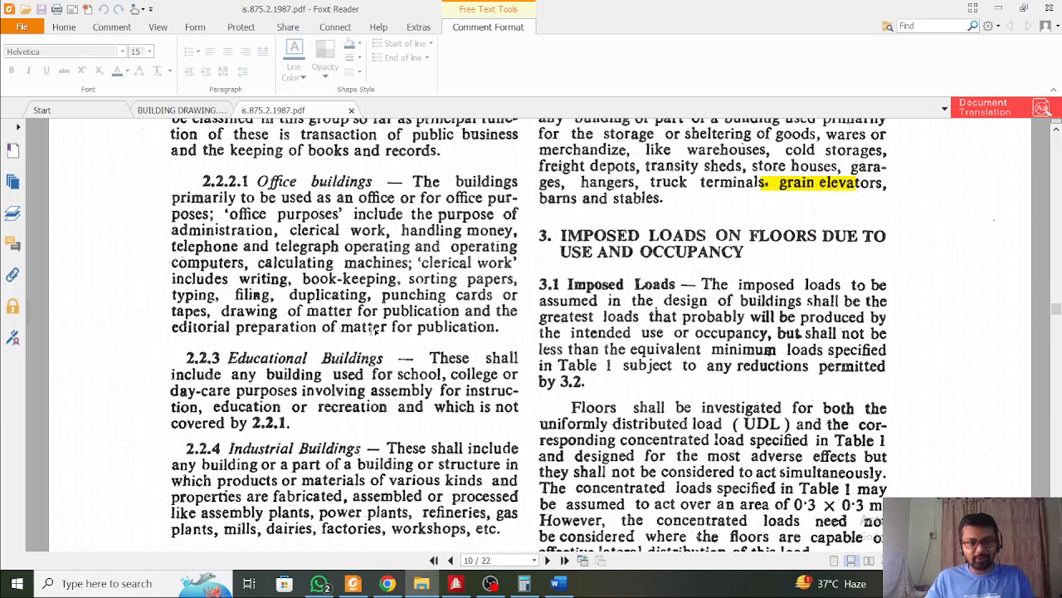
pyautogui.scroll(-1, 374, 329)
pyautogui.scroll(-2, 375, 327)
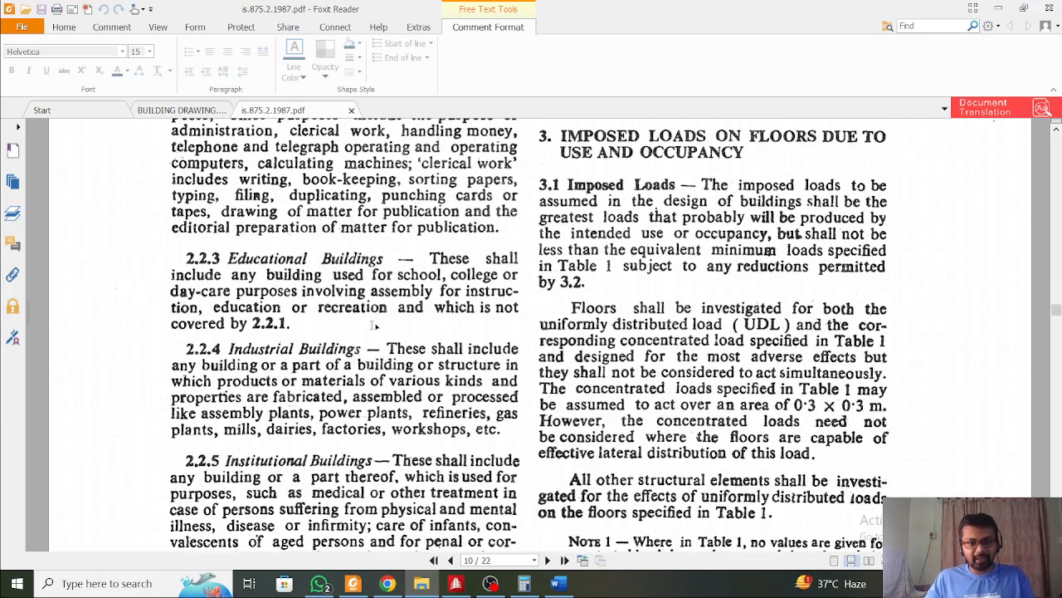
pyautogui.scroll(-2, 386, 307)
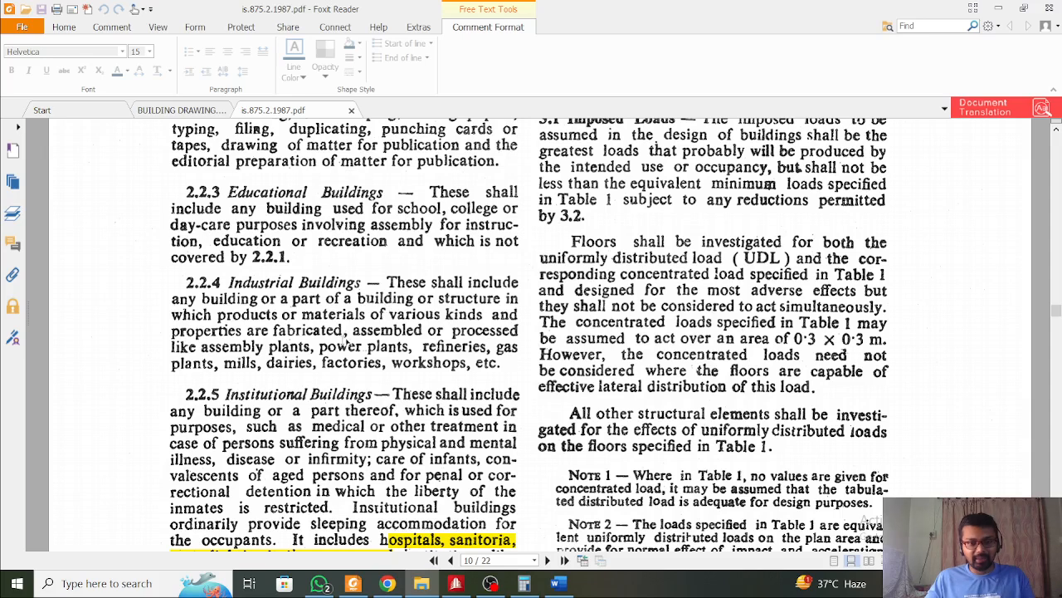
pyautogui.scroll(-2, 347, 339)
pyautogui.scroll(-3, 350, 332)
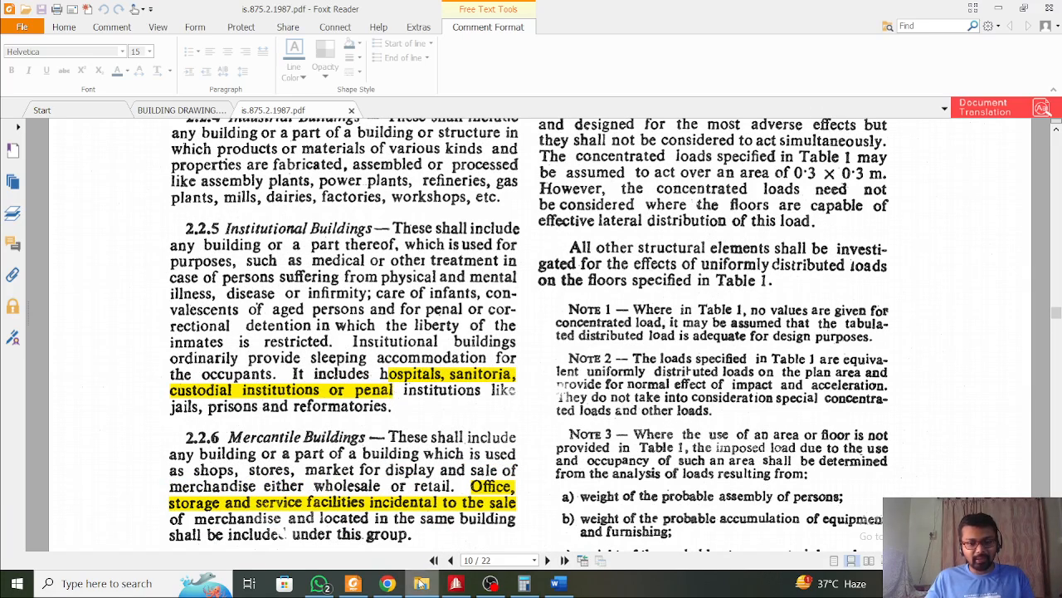
# In the Word document's Live Load section, change the building type to "Institutional: Hospital"
pyautogui.click(559, 584)
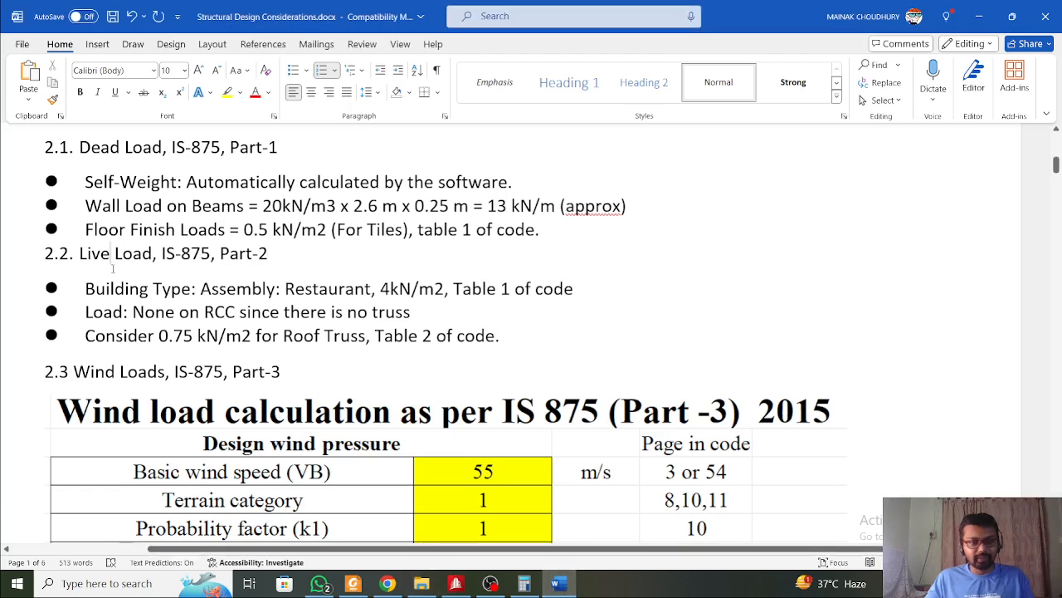
pyautogui.click(220, 311)
pyautogui.moveTo(201, 288); pyautogui.dragTo(276, 289)
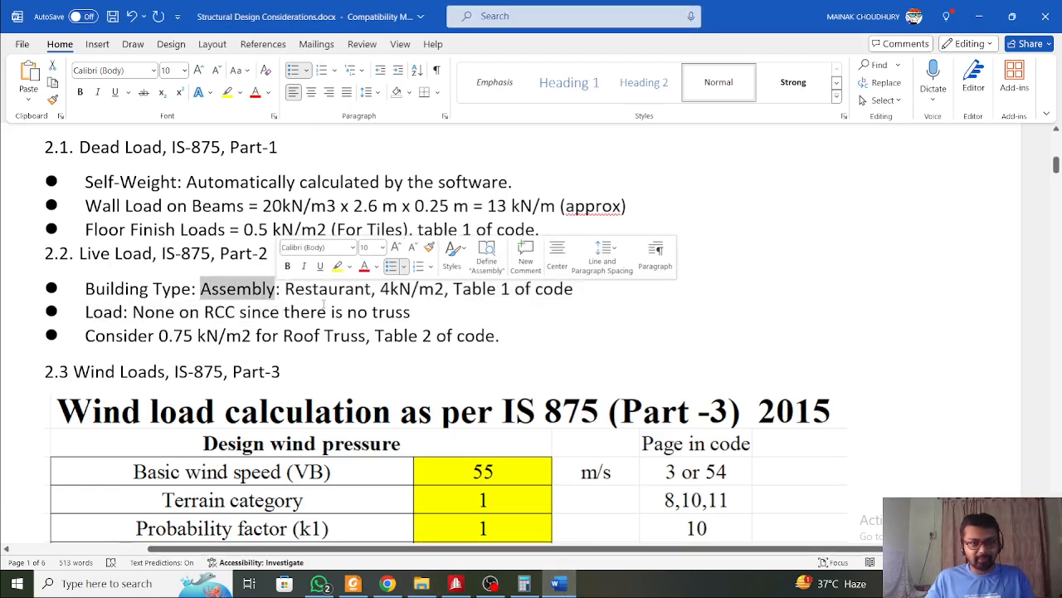
pyautogui.write('Institutional')
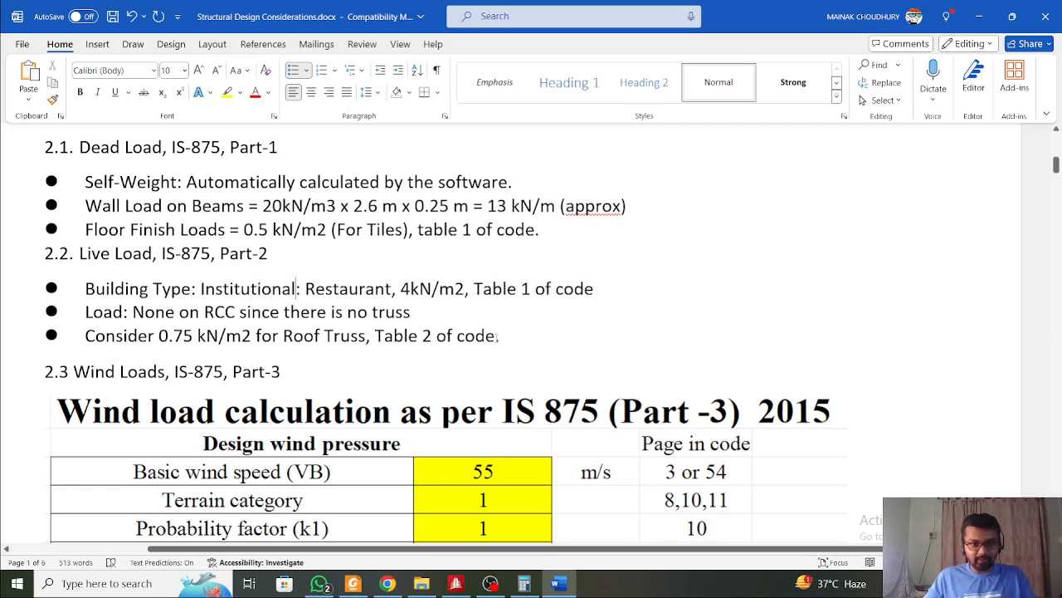
pyautogui.moveTo(305, 290); pyautogui.dragTo(392, 292)
pyautogui.write('Hos')
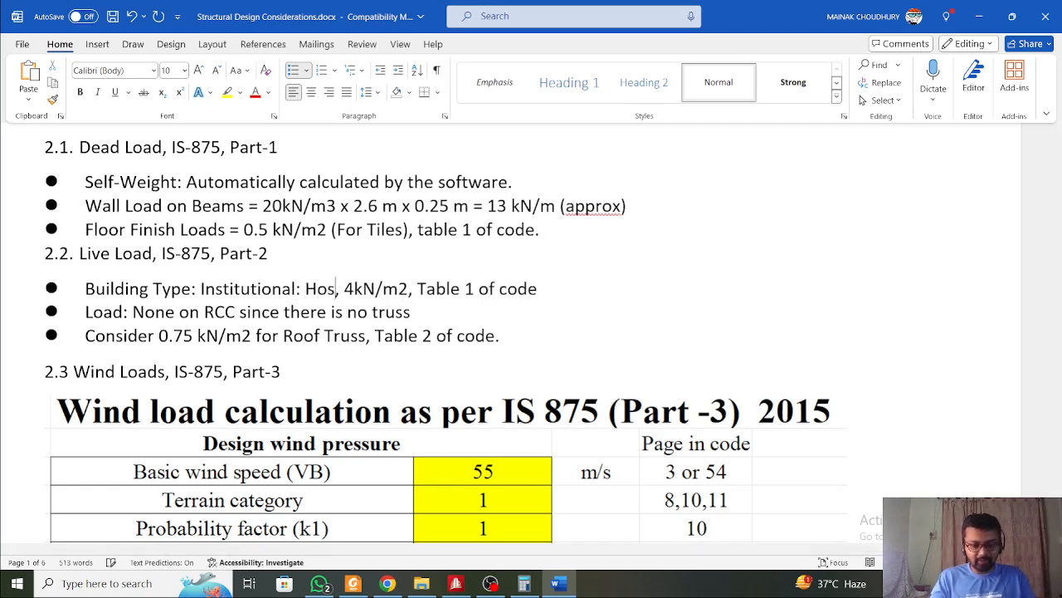
pyautogui.write('pital')
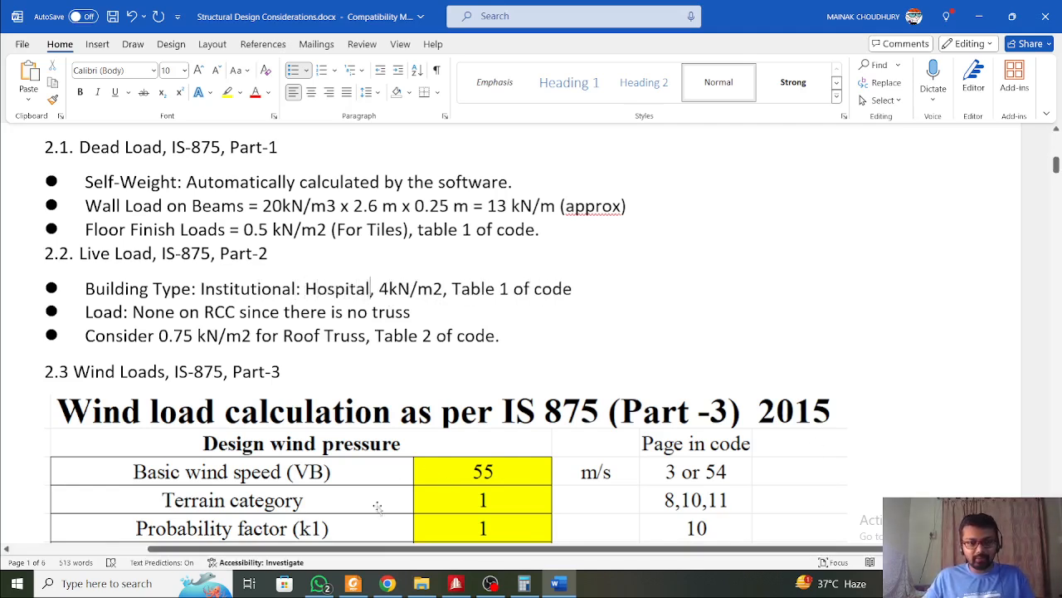
# Return to IS 875 Part 2 in Foxit Reader and look up the Table 1 imposed loads for institutional buildings
pyautogui.click(354, 583)
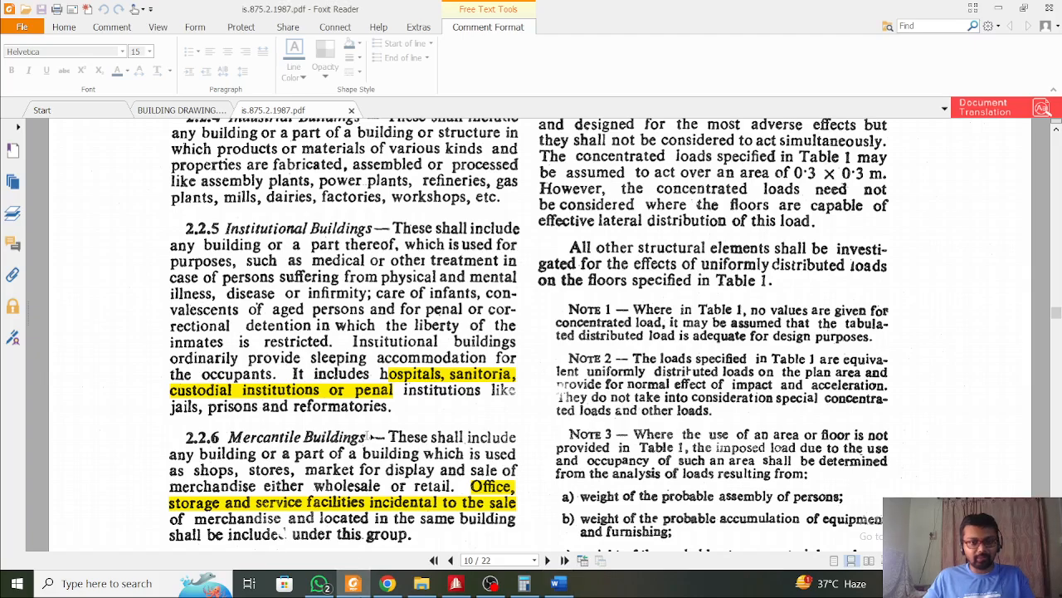
pyautogui.scroll(-3, 371, 440)
pyautogui.scroll(-15, 371, 439)
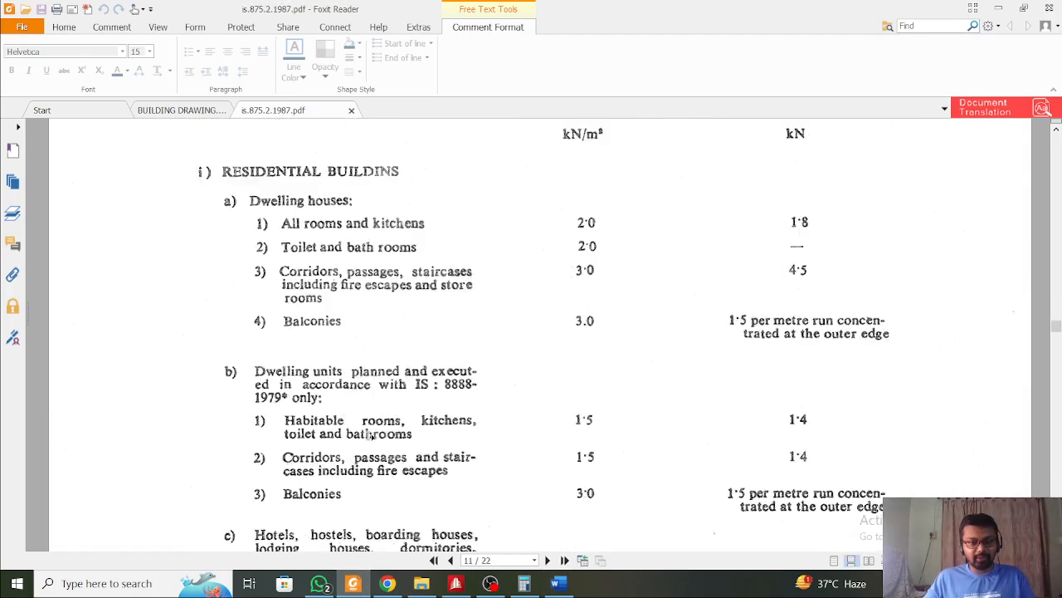
pyautogui.scroll(-15, 371, 438)
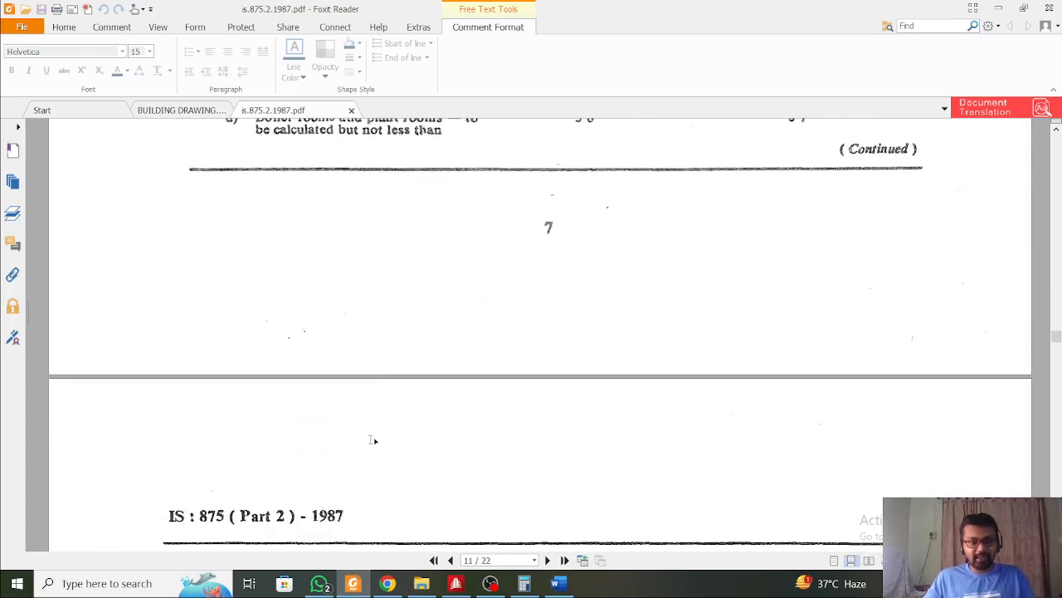
pyautogui.scroll(-15, 372, 440)
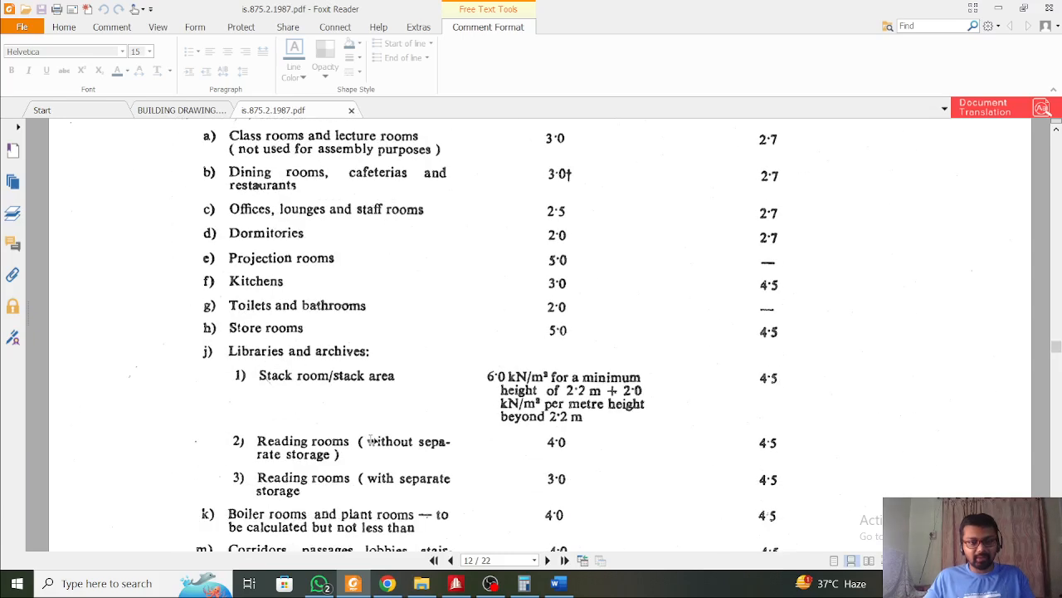
pyautogui.scroll(-4, 372, 440)
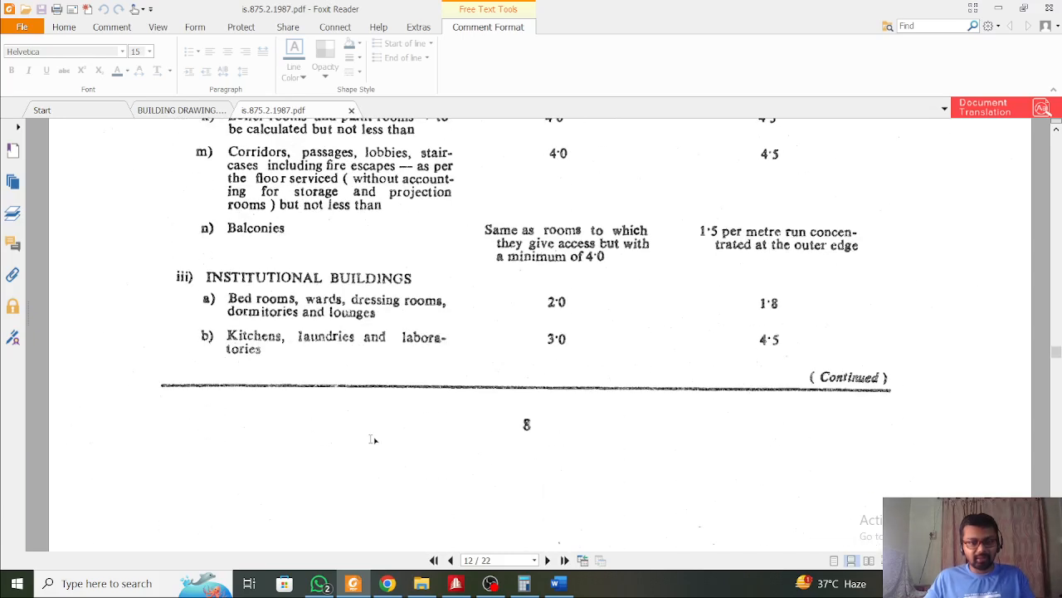
pyautogui.scroll(-2, 372, 440)
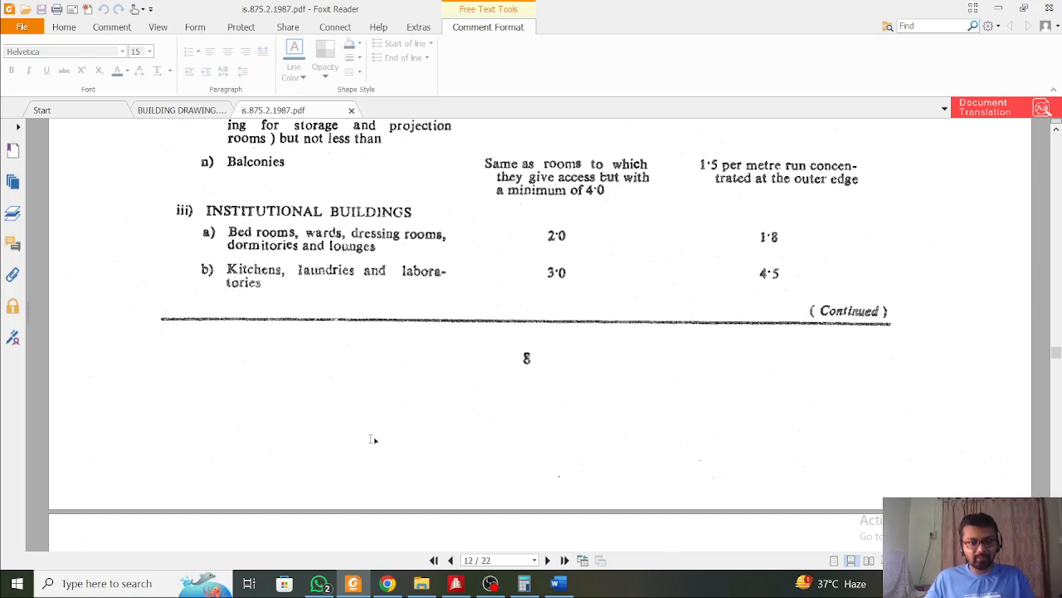
# Check the room uses on the first floor plan in the building drawing and return to the Word document
pyautogui.click(176, 109)
pyautogui.scroll(-10, 386, 304)
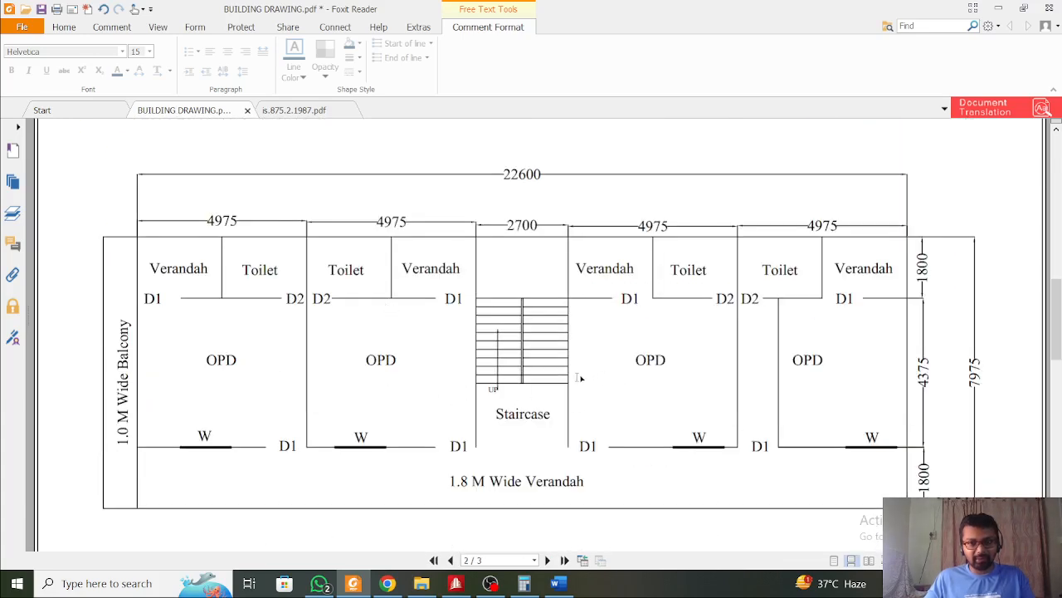
pyautogui.click(998, 8)
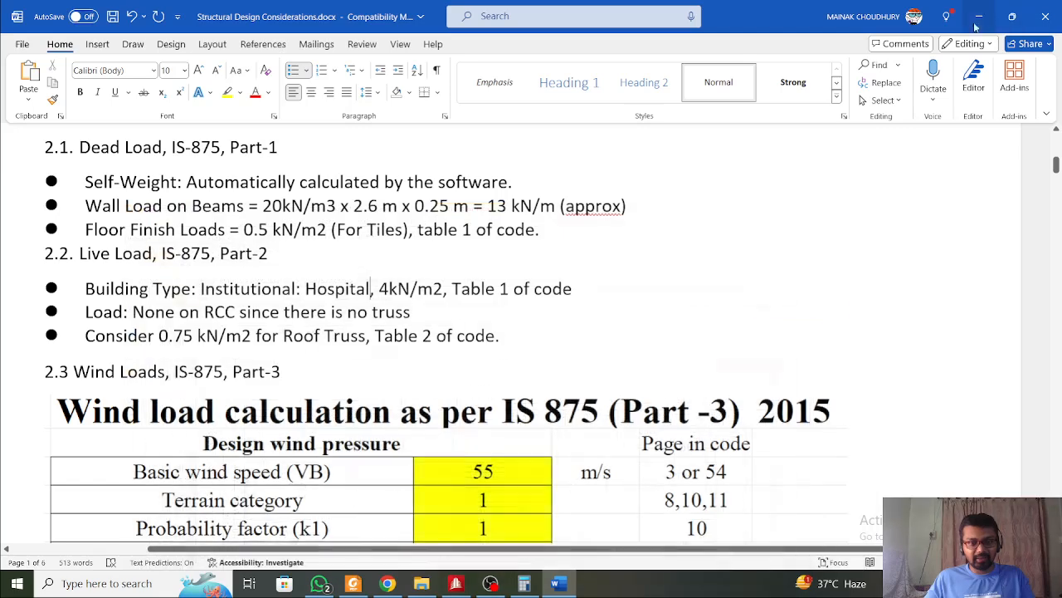
# Return to is.875.2.1987.pdf in Foxit Reader and read the Table 1 uniformly distributed loads for institutional rooms, toilets, OPD rooms, corridors and balconies
pyautogui.click(353, 582)
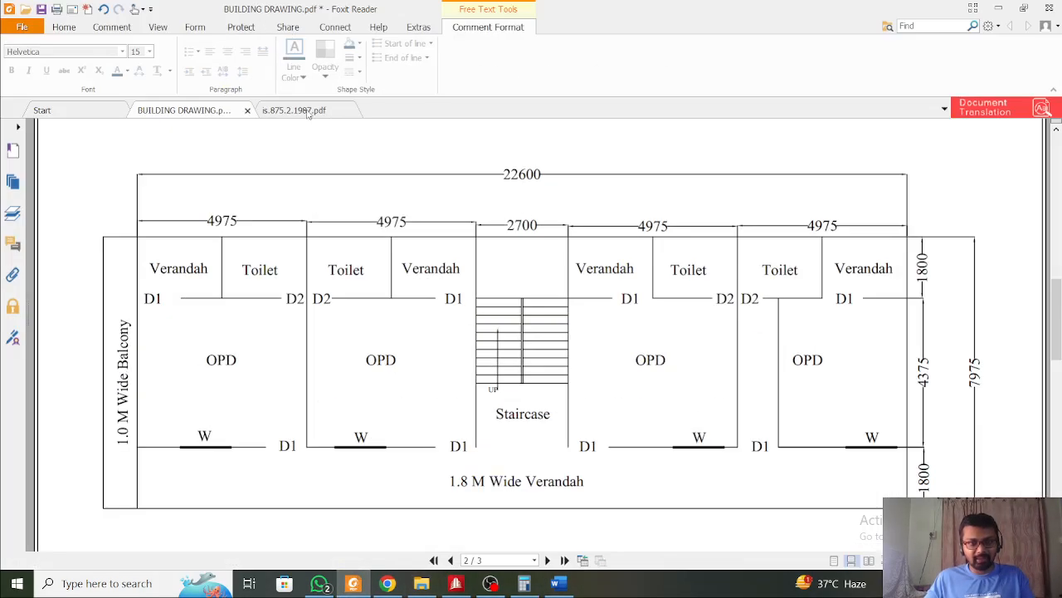
pyautogui.click(307, 112)
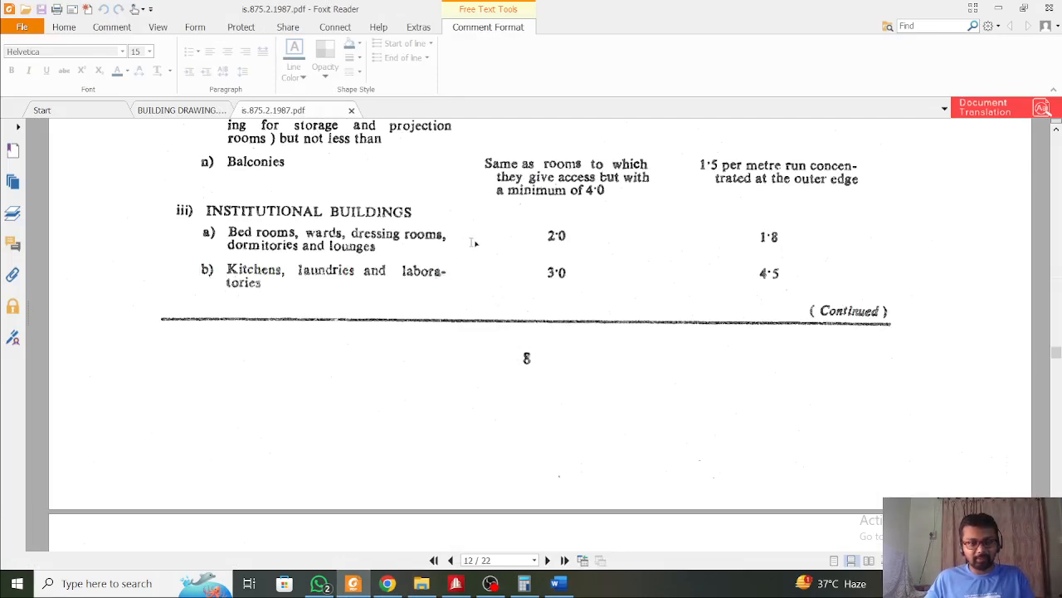
pyautogui.scroll(-1, 546, 243)
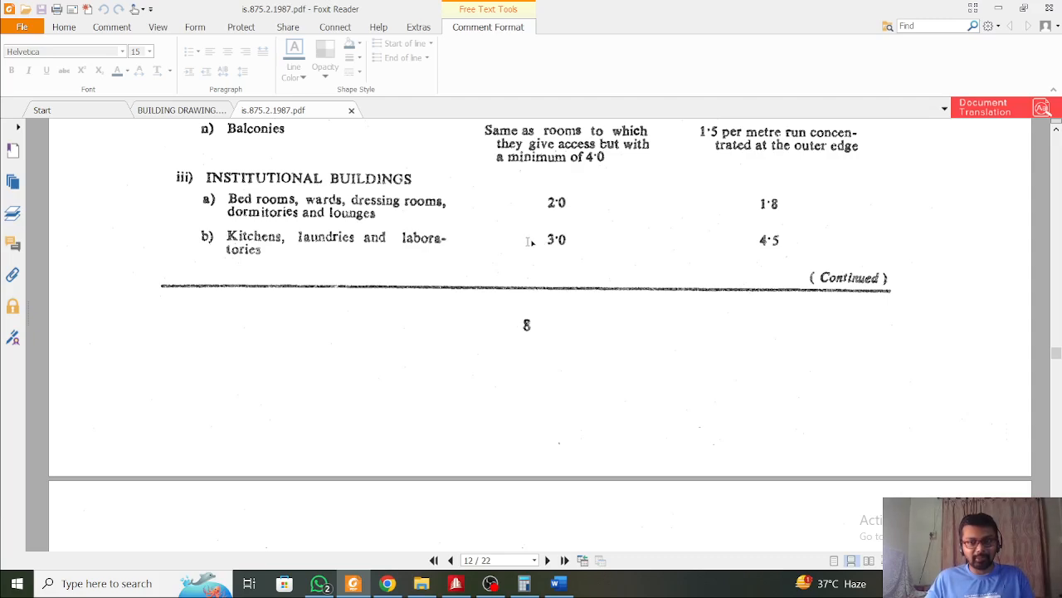
pyautogui.scroll(-15, 574, 241)
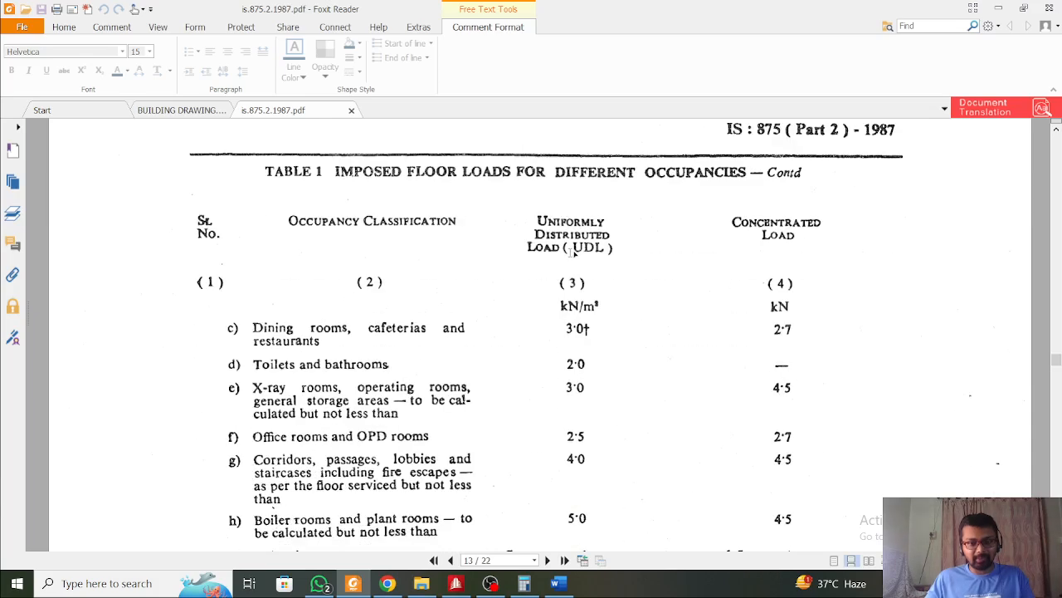
pyautogui.scroll(-1, 574, 252)
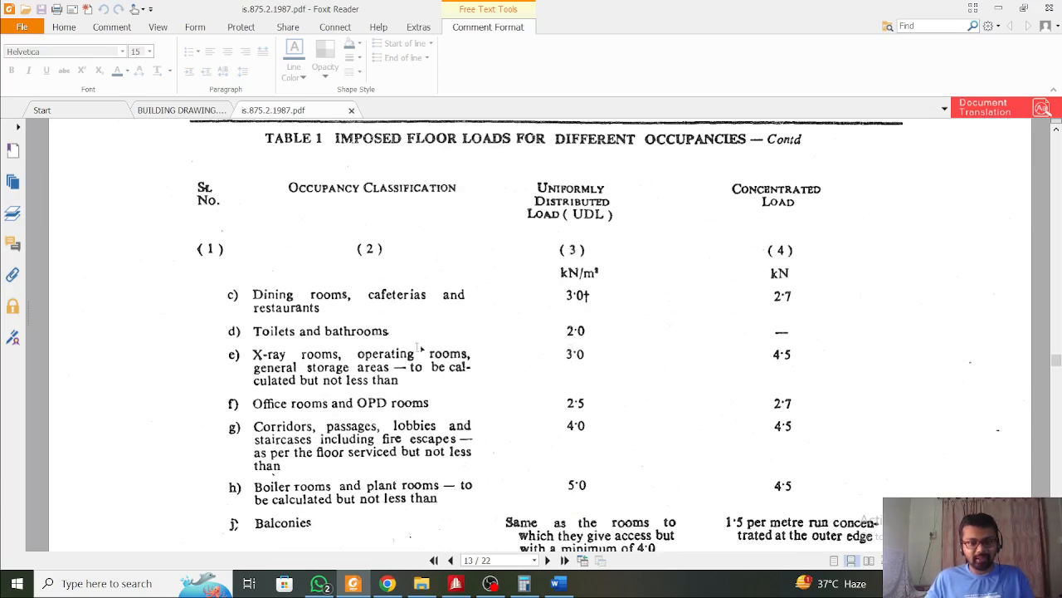
pyautogui.scroll(-1, 420, 347)
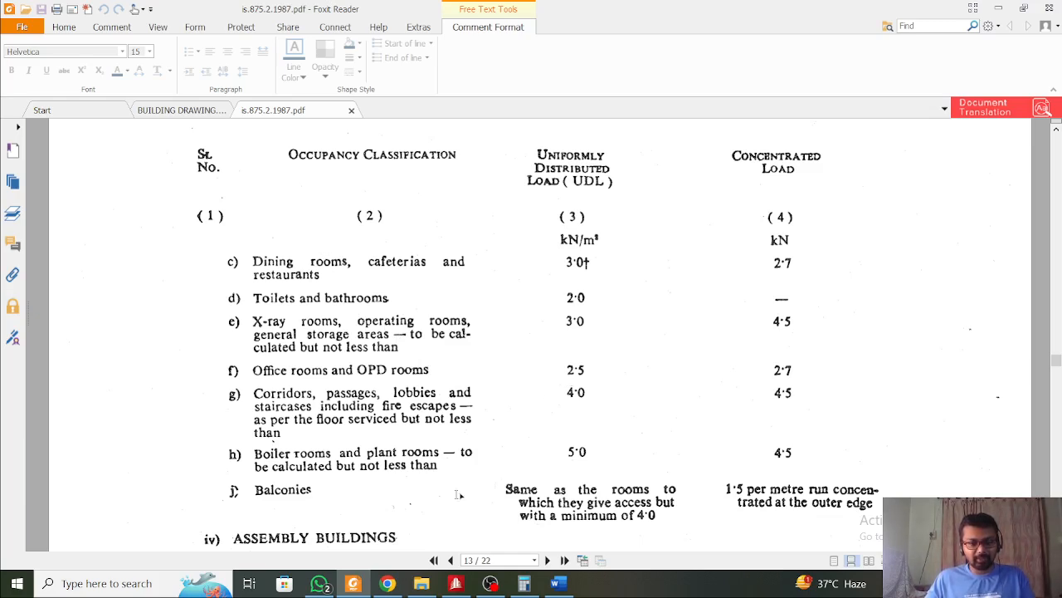
pyautogui.click(351, 585)
pyautogui.click(349, 590)
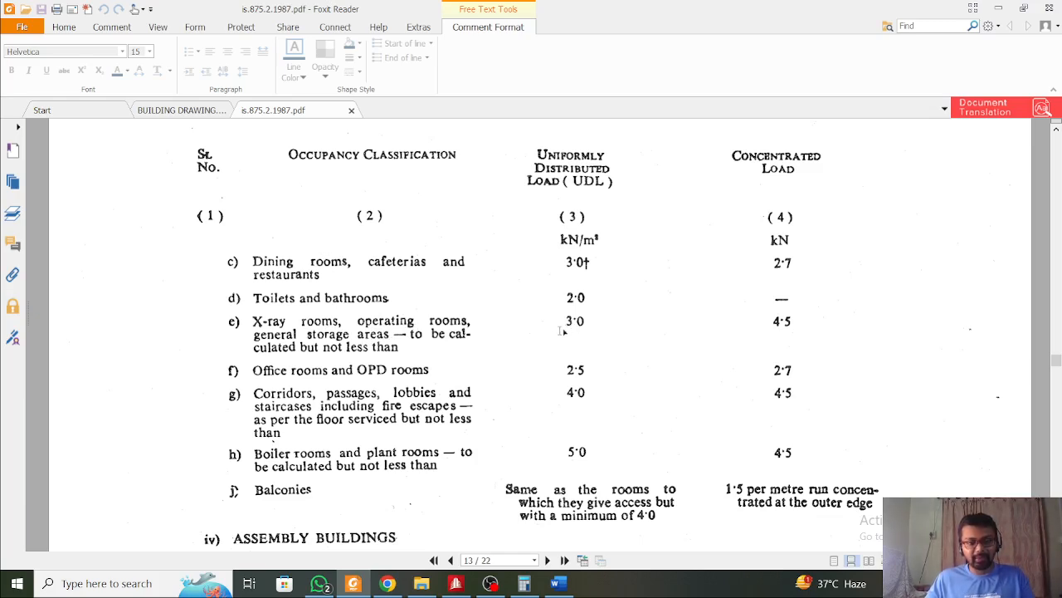
# Back in the Word document, set the institutional hospital live load to 3 kN/m2
pyautogui.click(560, 584)
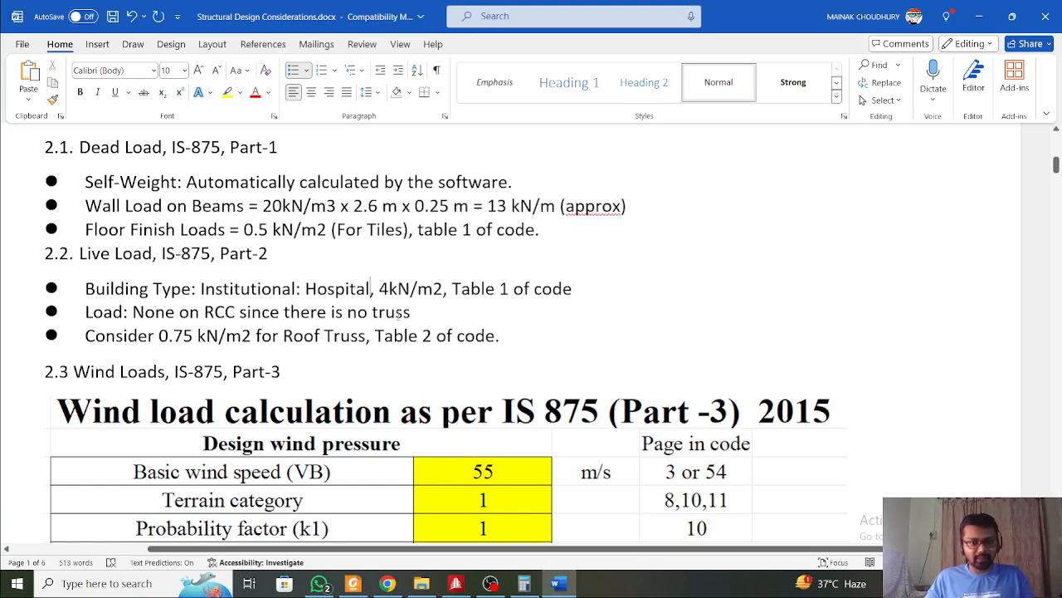
pyautogui.moveTo(379, 288); pyautogui.dragTo(387, 288)
pyautogui.write('3')
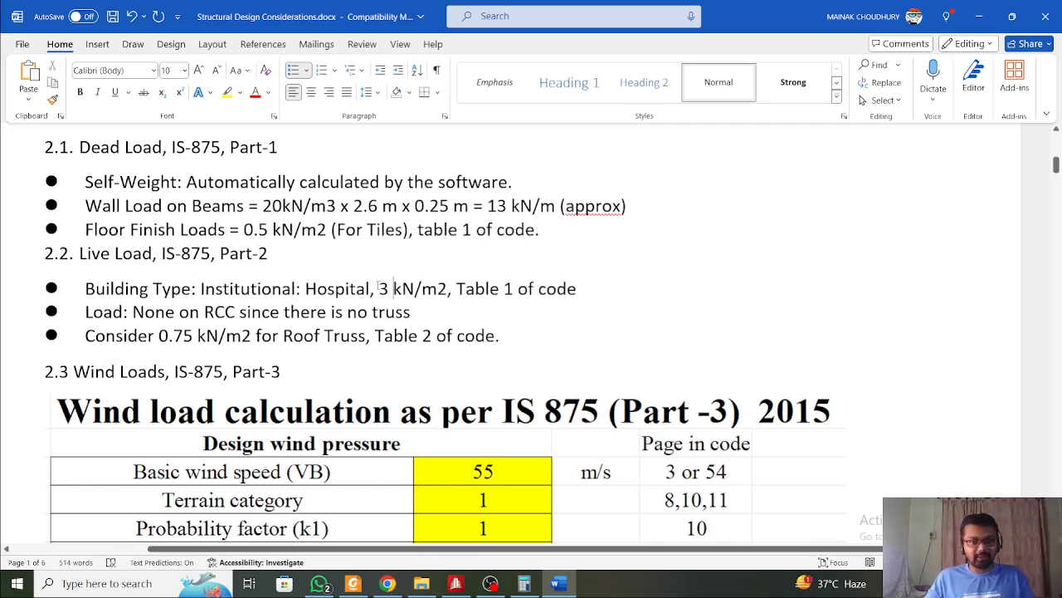
# Delete the RCC load and roof truss bullets from the Live Load section, leaving a blank line above the 2.3 Wind Loads heading
pyautogui.scroll(-2, 378, 286)
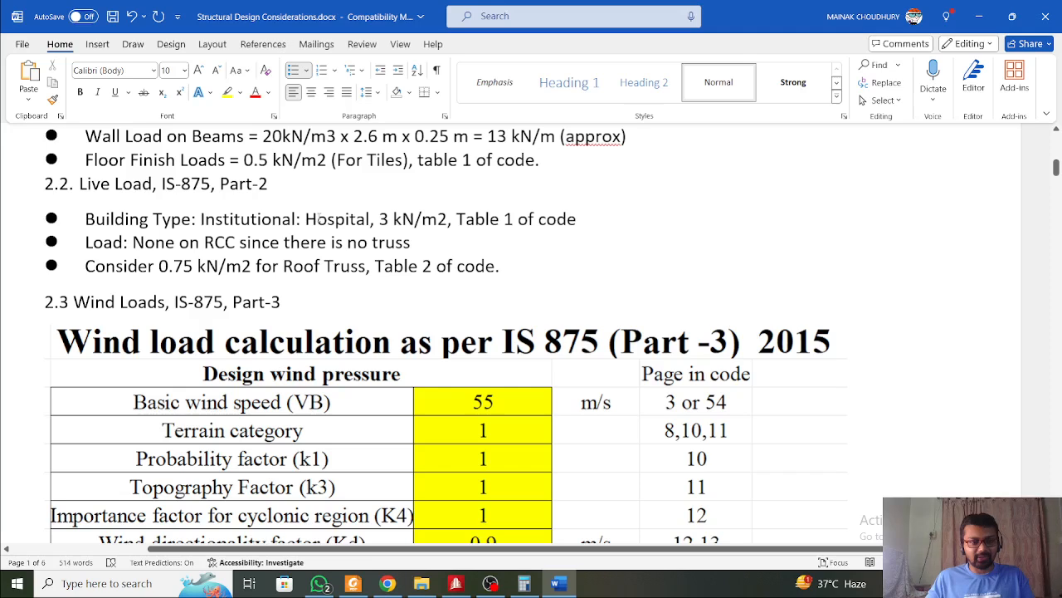
pyautogui.scroll(2, 315, 213)
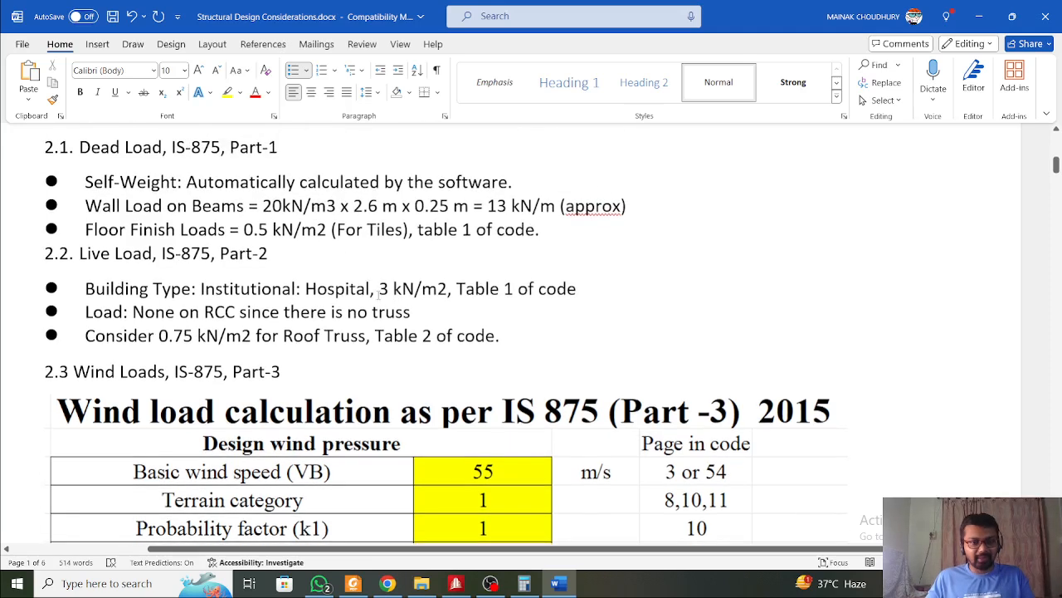
pyautogui.moveTo(500, 336); pyautogui.dragTo(95, 314)
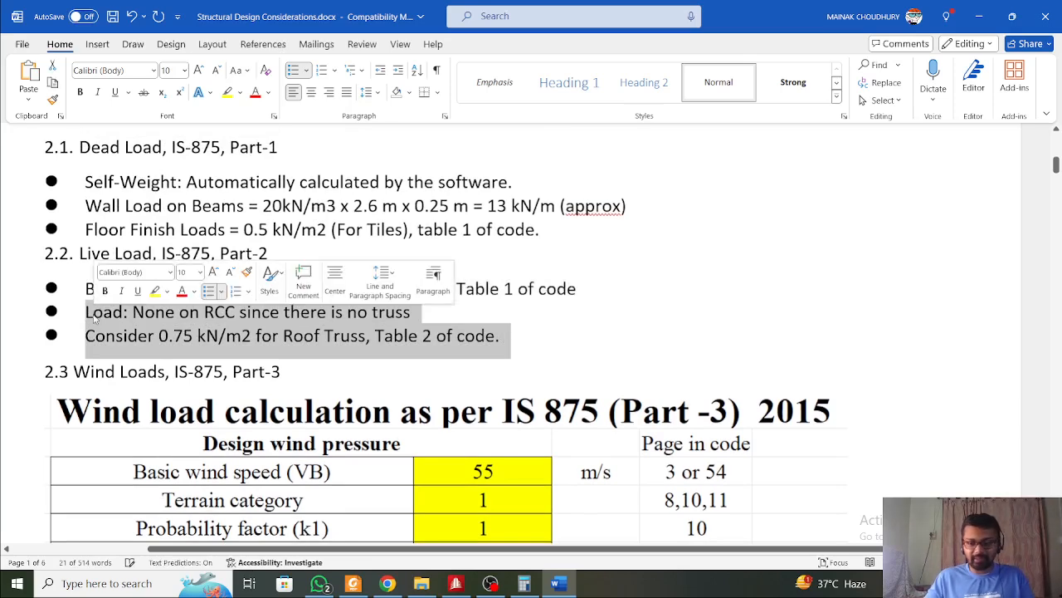
pyautogui.press('BackSpace')
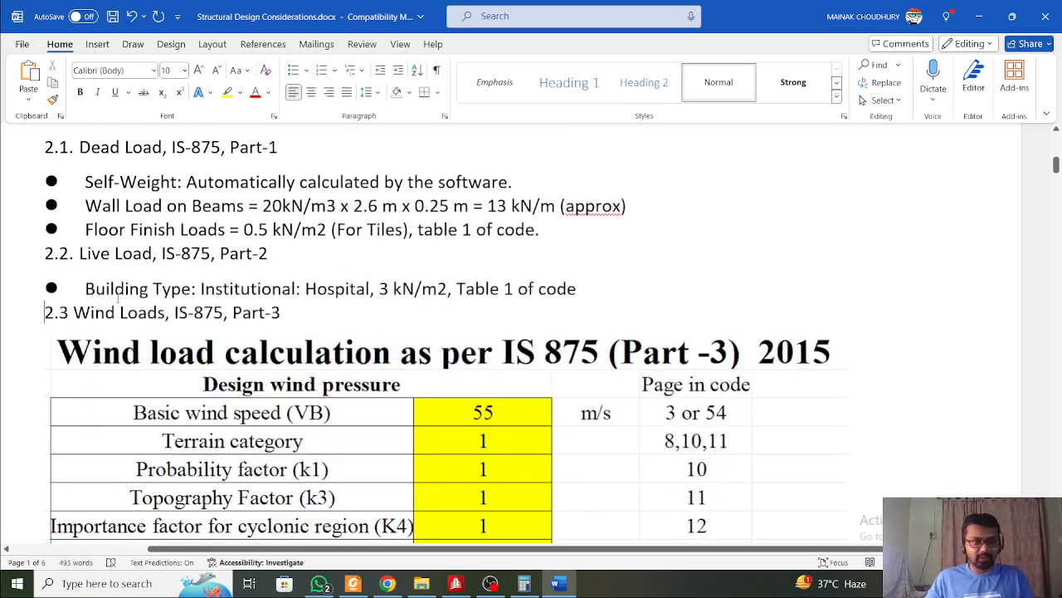
pyautogui.press('Return')
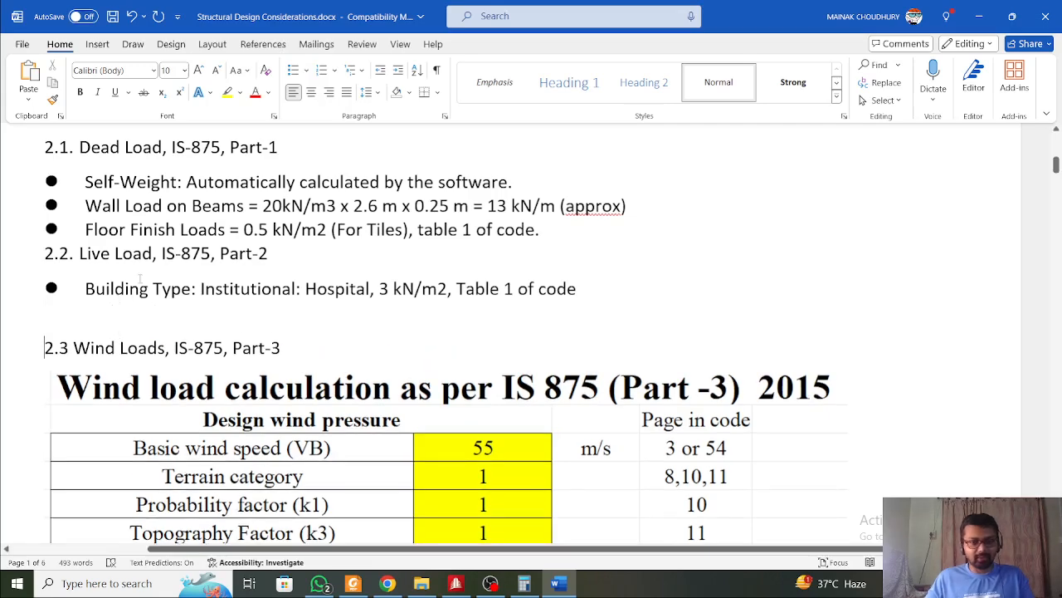
# Review the wind load calculation table in section 2.3, including the basic wind speed, factors and code page references
pyautogui.scroll(7, 171, 230)
pyautogui.scroll(-4, 168, 233)
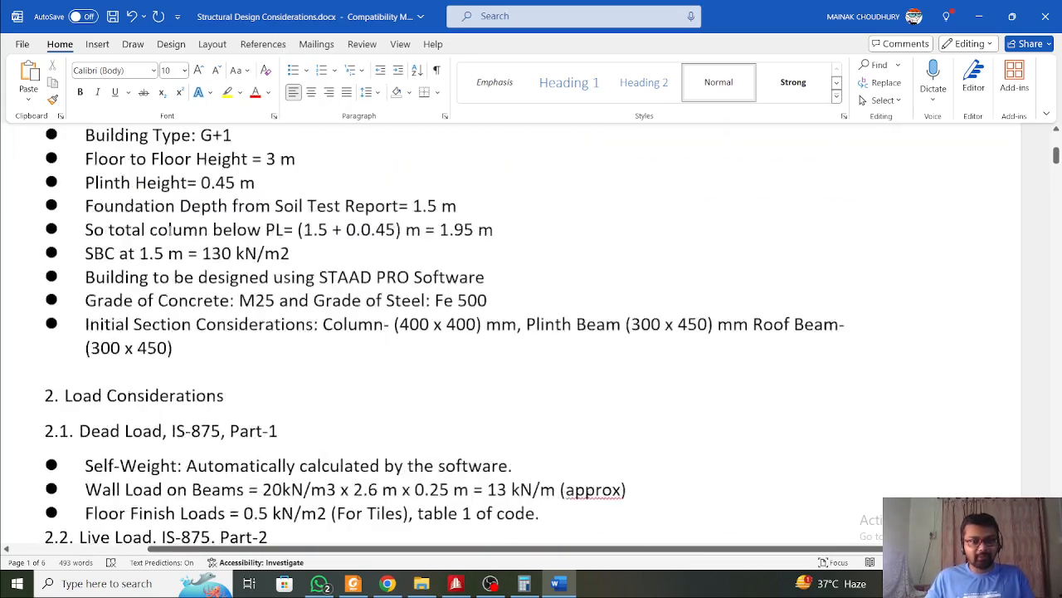
pyautogui.scroll(-5, 169, 233)
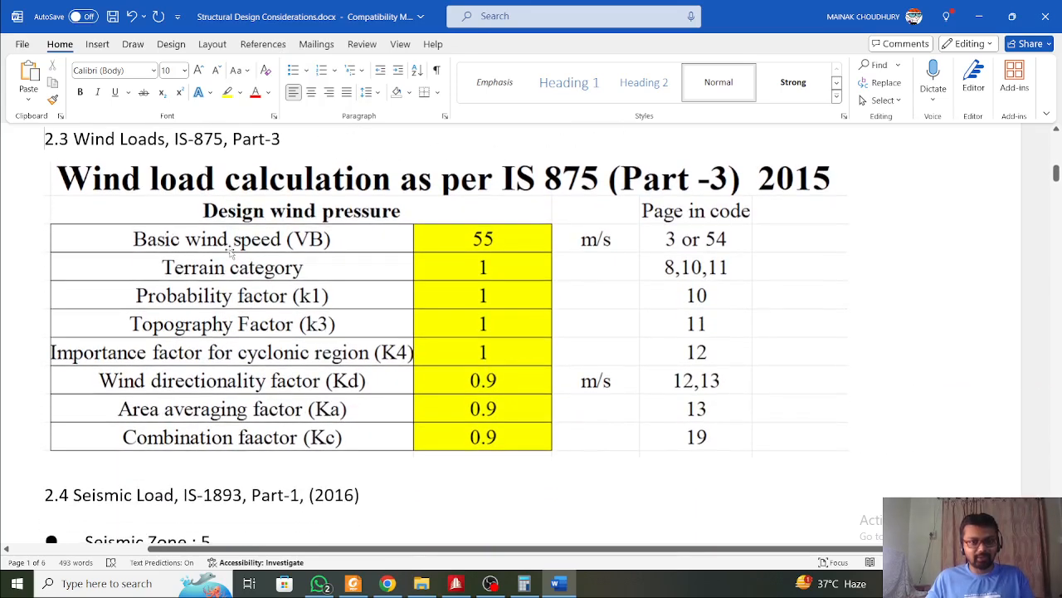
pyautogui.click(230, 254)
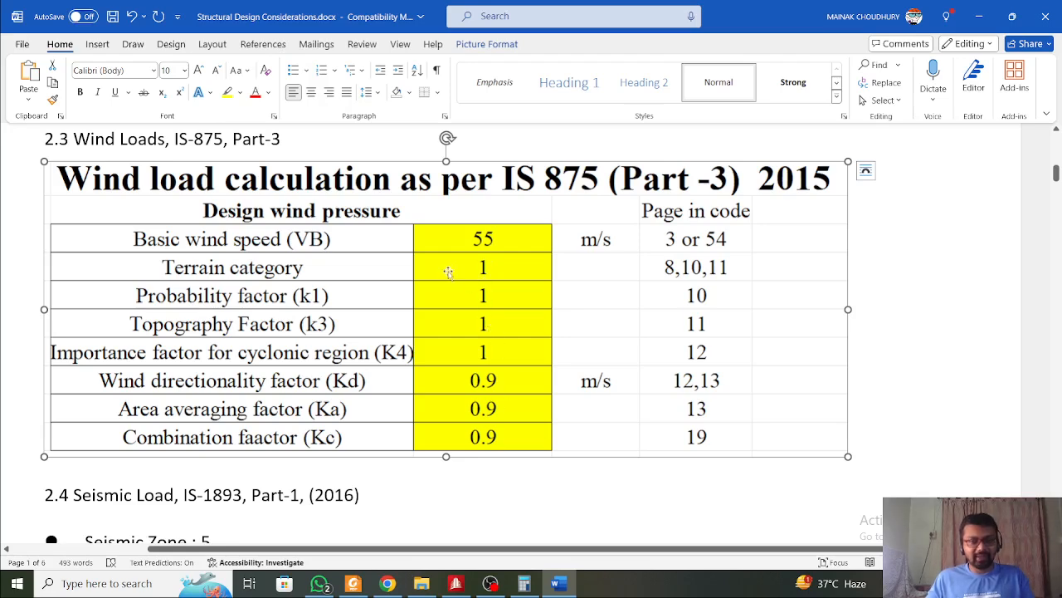
pyautogui.scroll(-3, 449, 271)
pyautogui.scroll(3, 447, 270)
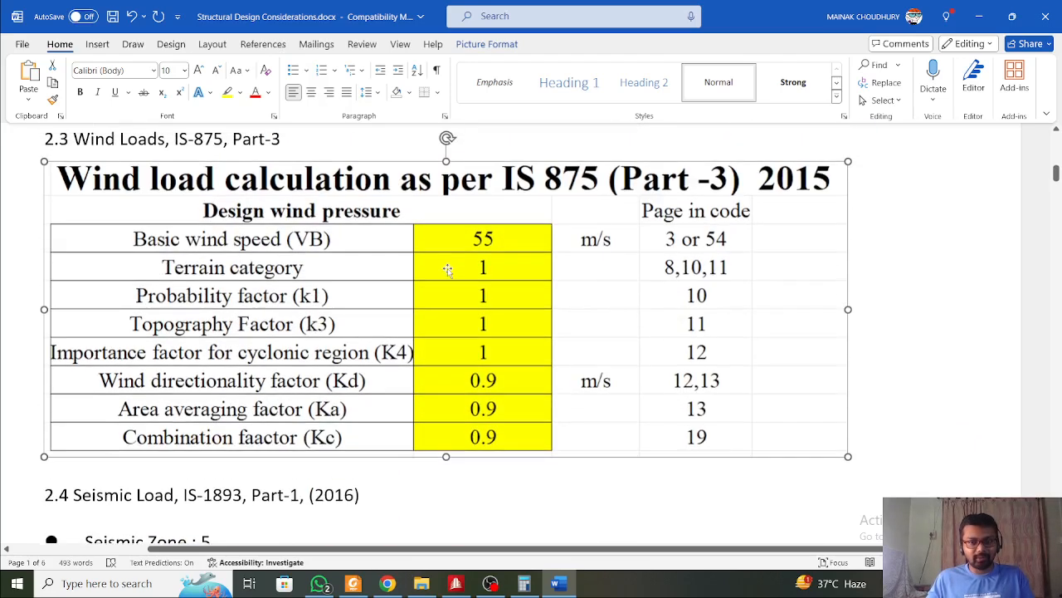
pyautogui.scroll(-2, 446, 270)
pyautogui.scroll(-3, 447, 270)
pyautogui.scroll(3, 445, 269)
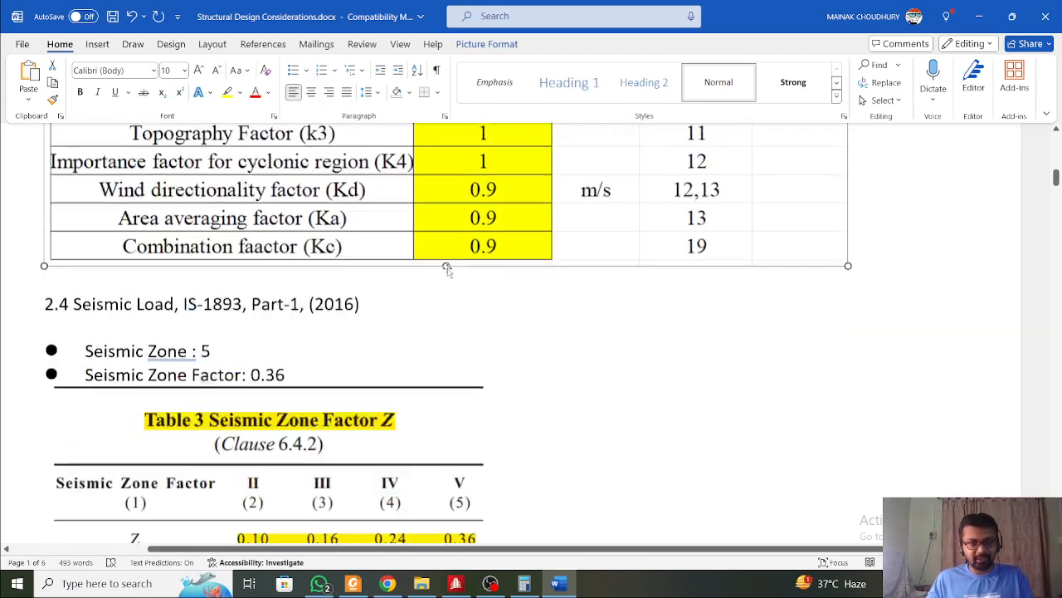
pyautogui.scroll(1, 651, 253)
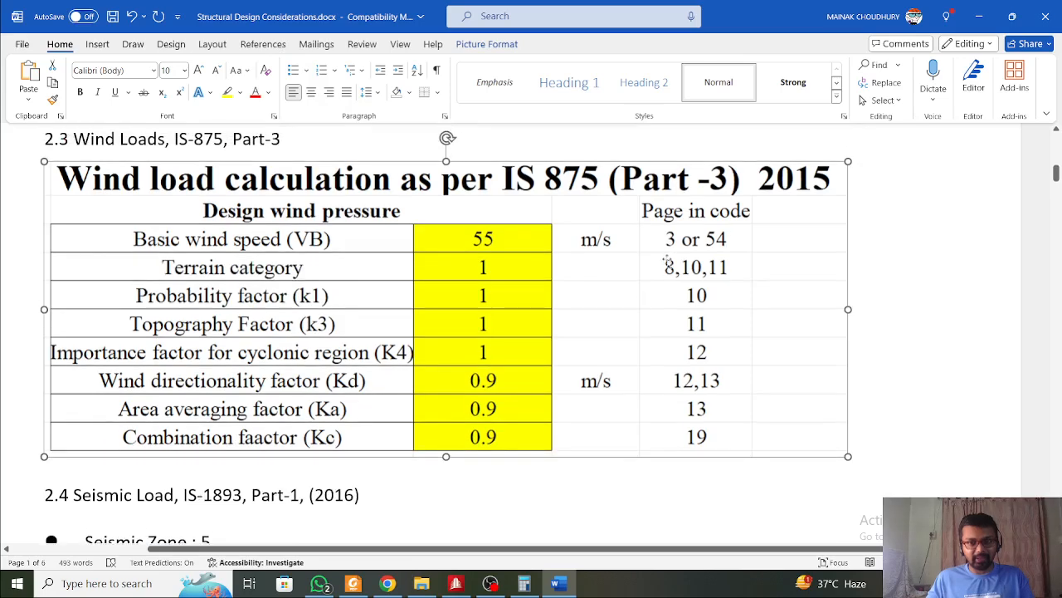
pyautogui.scroll(-1, 673, 367)
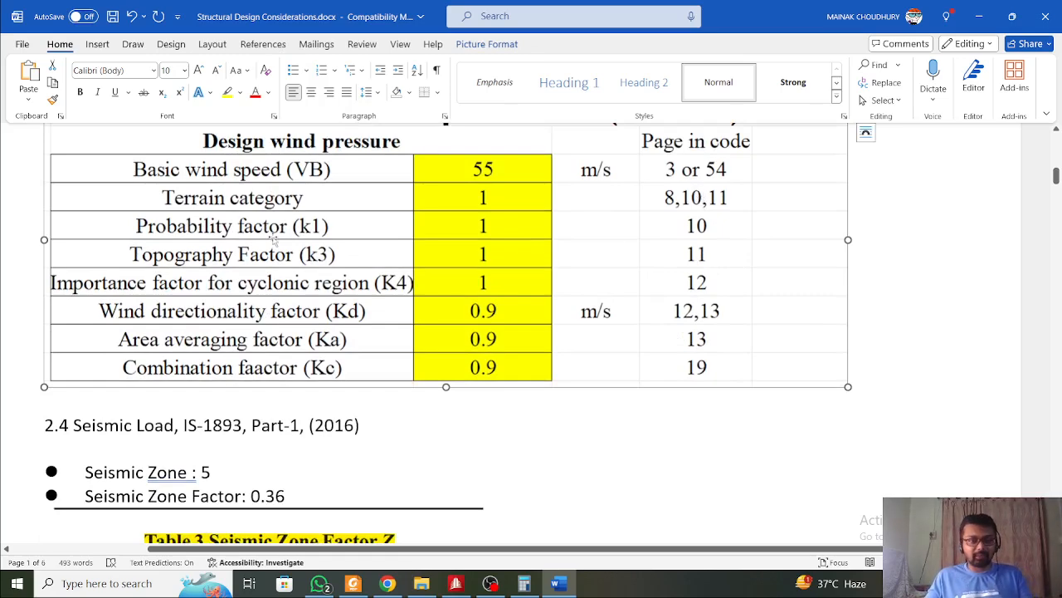
pyautogui.scroll(-1, 262, 233)
pyautogui.scroll(-3, 282, 257)
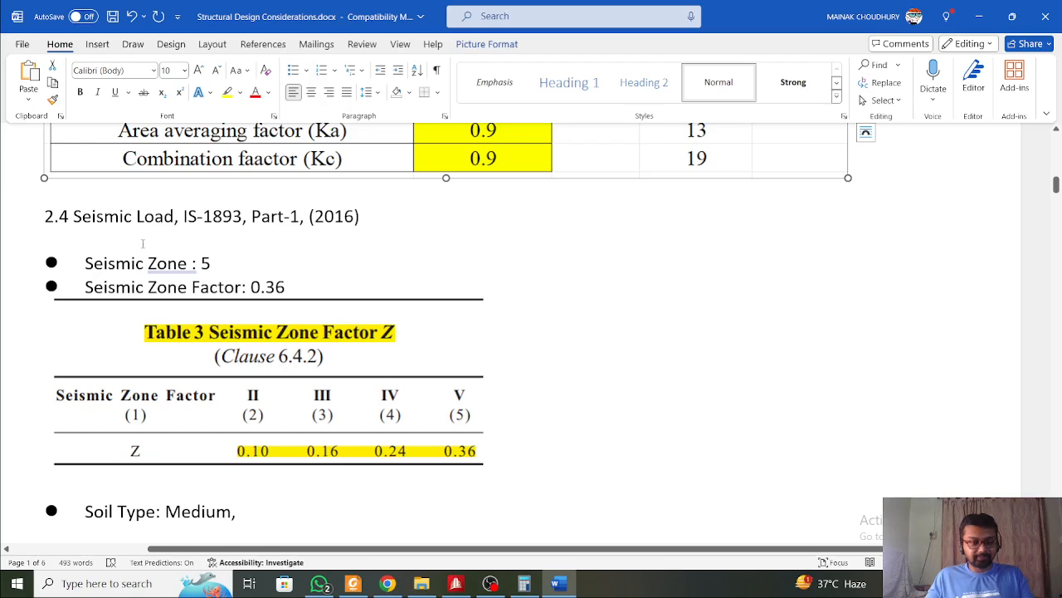
pyautogui.scroll(6, 150, 239)
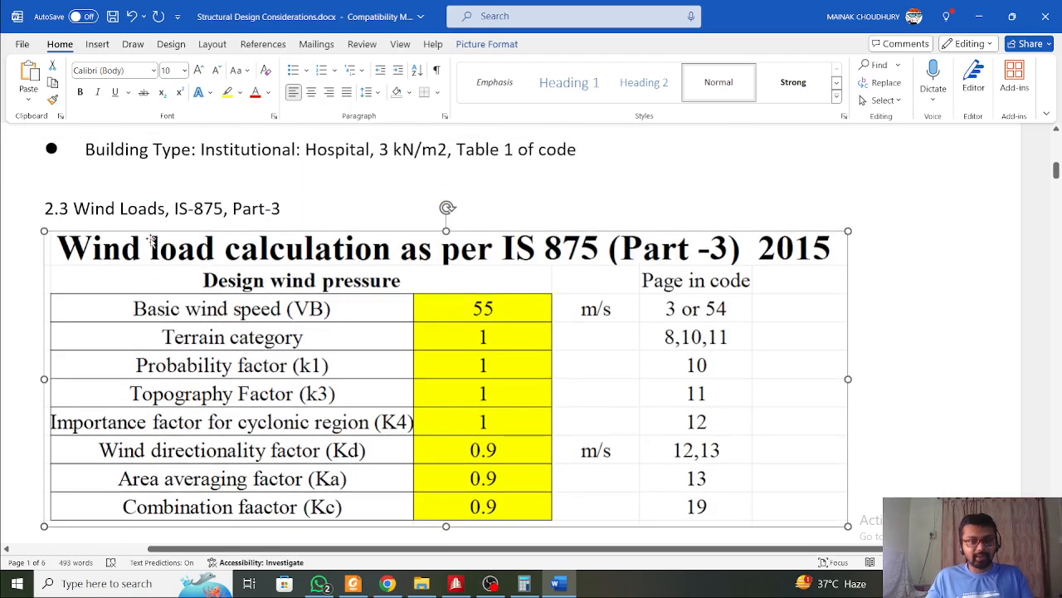
# Append "(2015)" to the 2.3 Wind Loads, IS-875, Part-3 heading
pyautogui.click(282, 213)
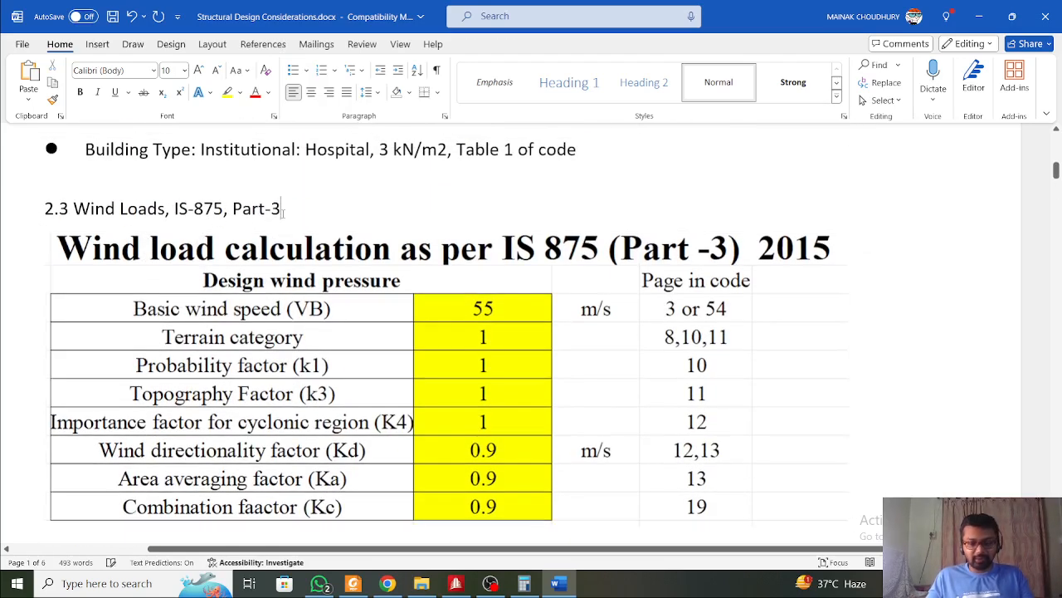
pyautogui.write('(2015')
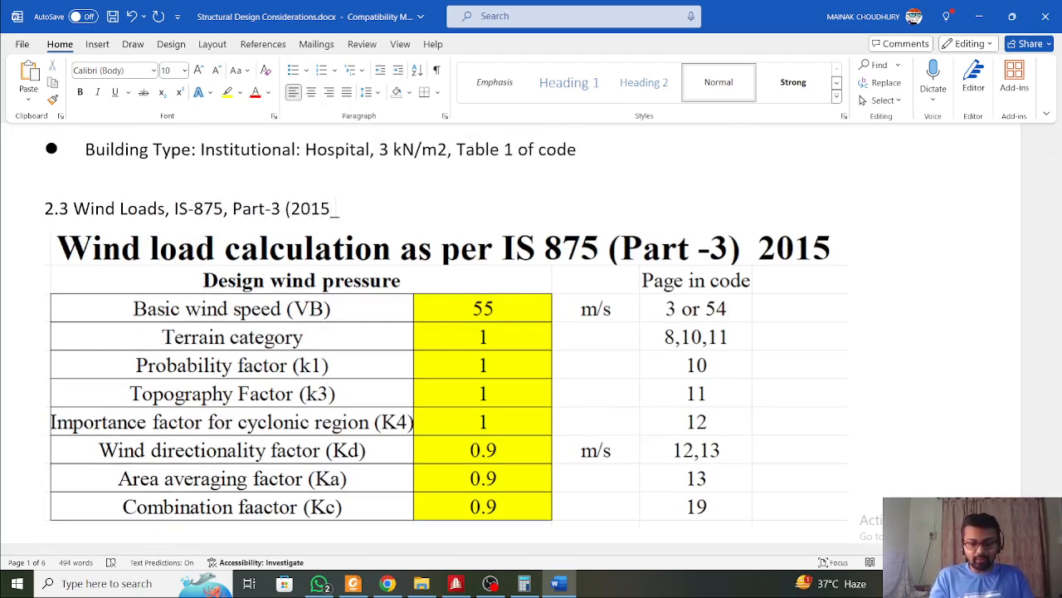
pyautogui.write(')')
# Review the seismic zone, zone factor and soil type entries in section 2.4, including the Table 4 soil classification
pyautogui.scroll(-5, 623, 339)
pyautogui.scroll(4, 693, 230)
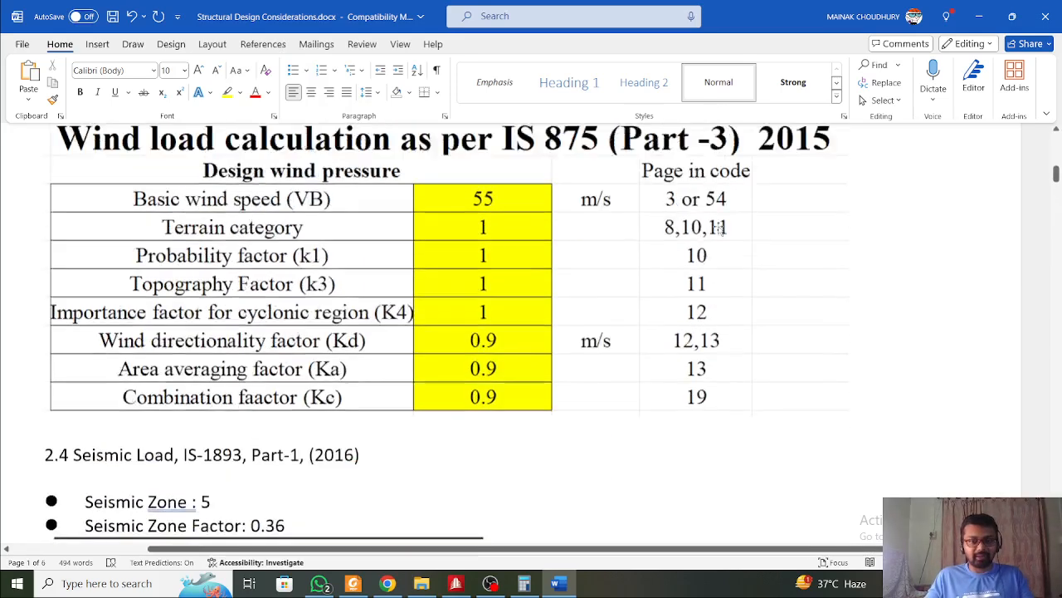
pyautogui.scroll(-4, 674, 304)
pyautogui.scroll(4, 675, 304)
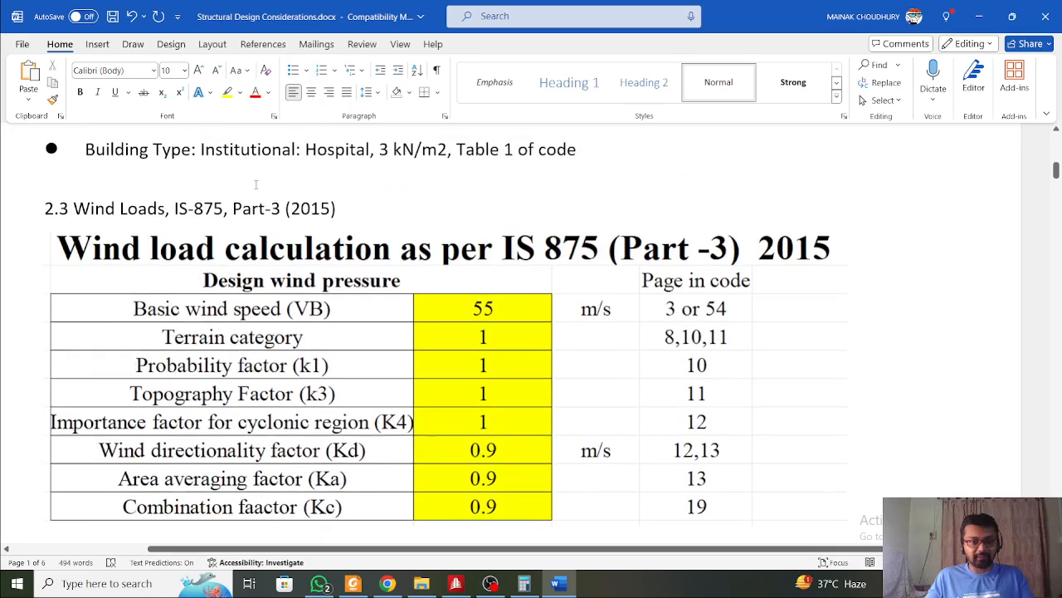
pyautogui.scroll(-4, 675, 305)
pyautogui.scroll(-2, 257, 188)
pyautogui.scroll(1, 257, 187)
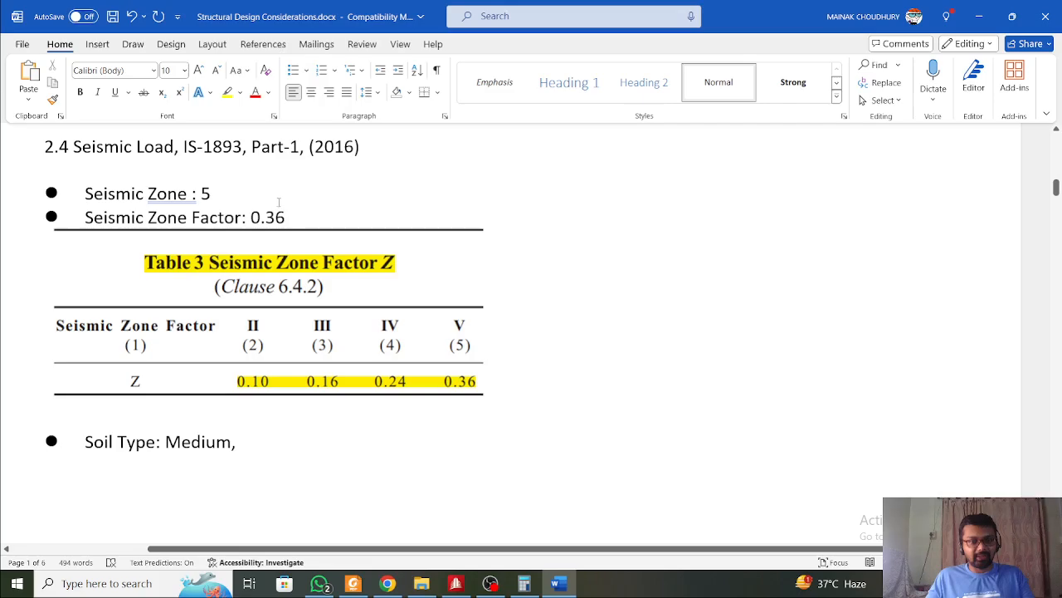
pyautogui.scroll(-8, 280, 203)
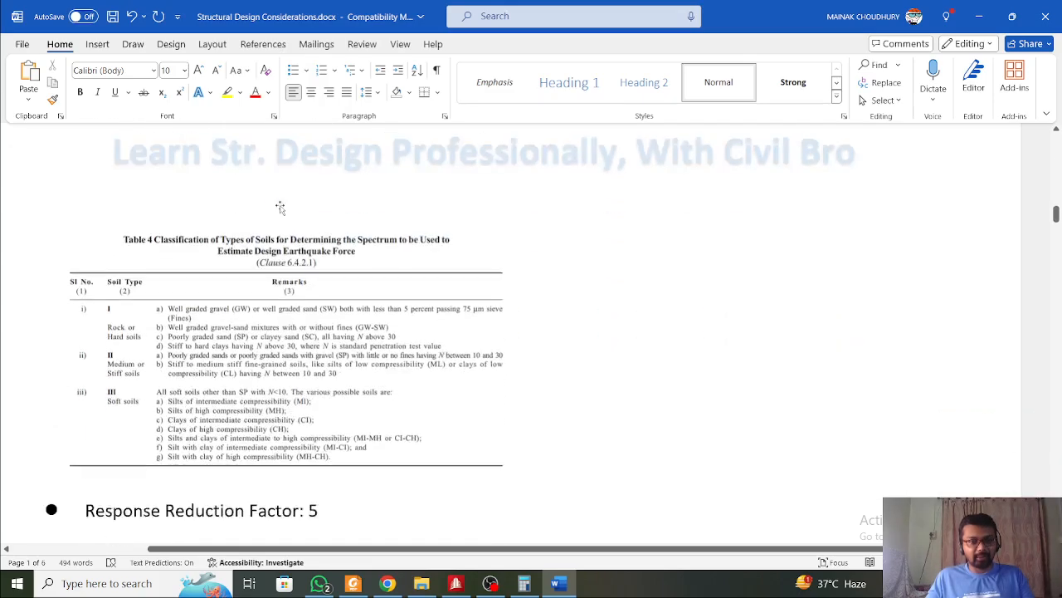
pyautogui.keyDown('ctrl'); pyautogui.scroll(4, 280, 208); pyautogui.keyUp('ctrl')
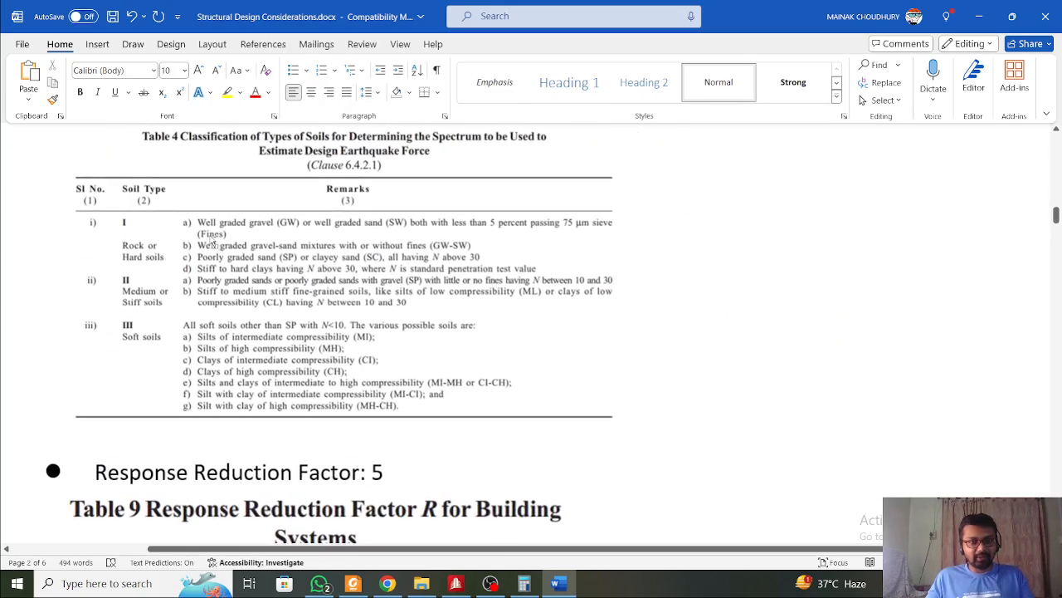
pyautogui.keyDown('ctrl'); pyautogui.scroll(2, 214, 240); pyautogui.keyUp('ctrl')
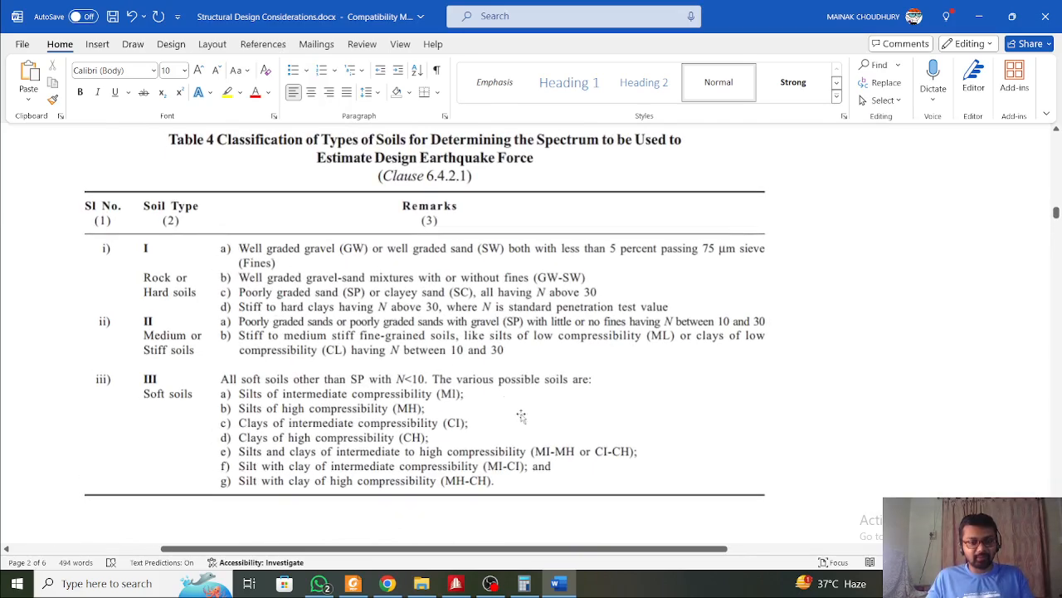
# Examine the response reduction factor entry and Table 9 for RC moment resisting frame buildings
pyautogui.scroll(-5, 535, 411)
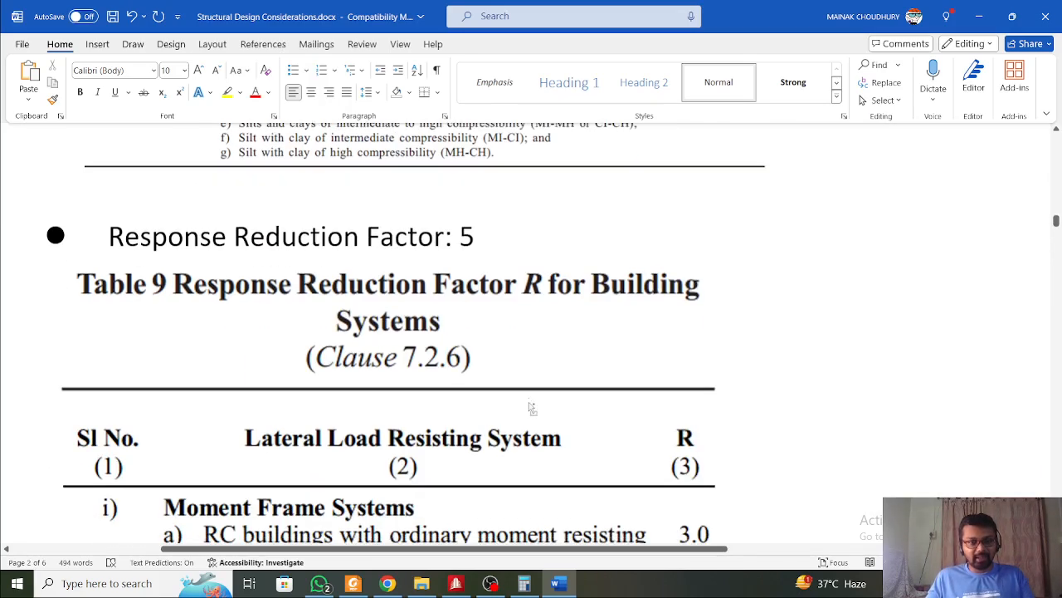
pyautogui.keyDown('ctrl'); pyautogui.scroll(2, 531, 406); pyautogui.keyUp('ctrl')
pyautogui.keyDown('ctrl'); pyautogui.scroll(-1, 531, 407); pyautogui.keyUp('ctrl')
pyautogui.scroll(-4, 531, 407)
pyautogui.scroll(2, 526, 400)
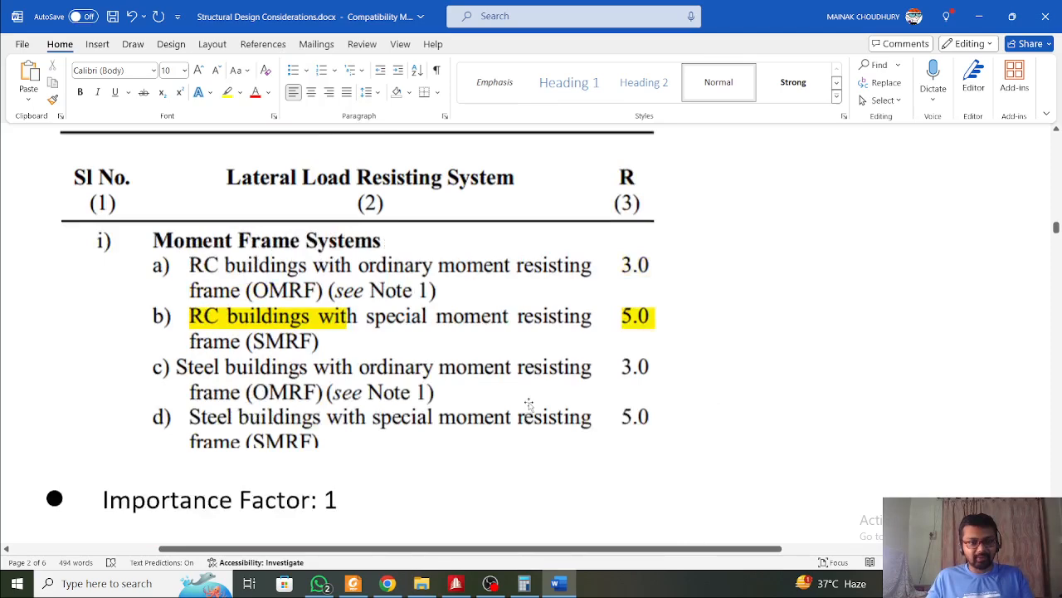
pyautogui.click(589, 381)
pyautogui.scroll(3, 589, 384)
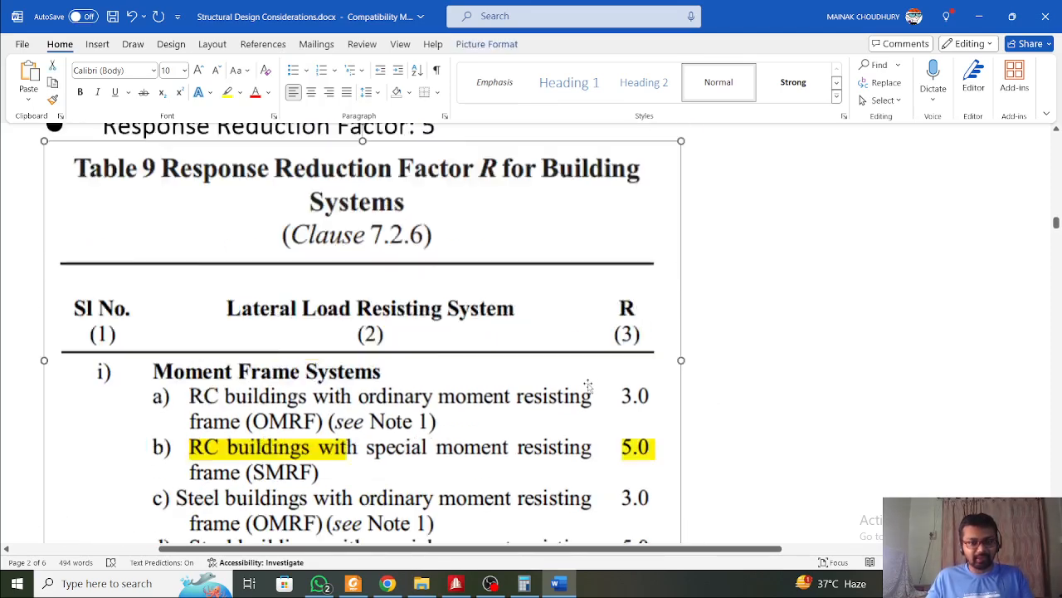
# Set the Importance Factor entry in section 2.4 to 1.5, according to Table 8 for hospital buildings
pyautogui.scroll(-7, 588, 384)
pyautogui.click(122, 278)
pyautogui.scroll(-4, 122, 278)
pyautogui.scroll(4, 223, 302)
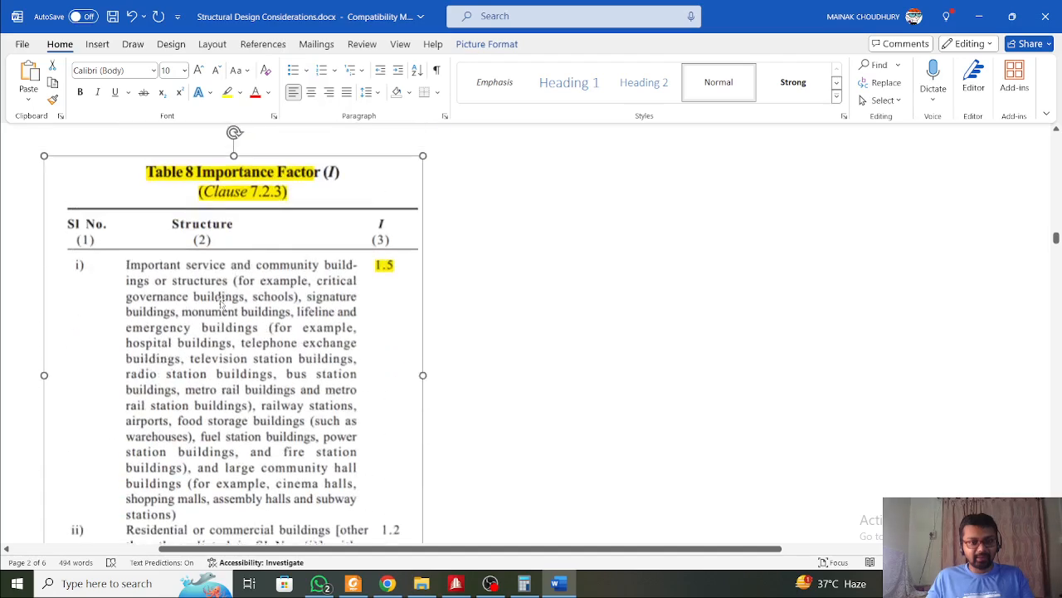
pyautogui.scroll(-4, 223, 303)
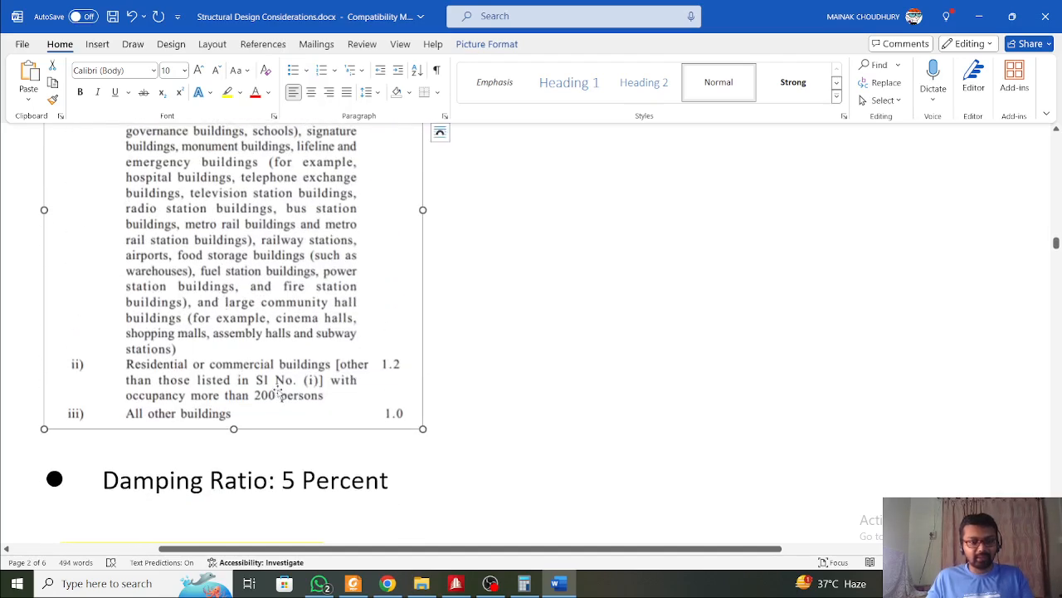
pyautogui.scroll(2, 279, 388)
pyautogui.scroll(1, 279, 389)
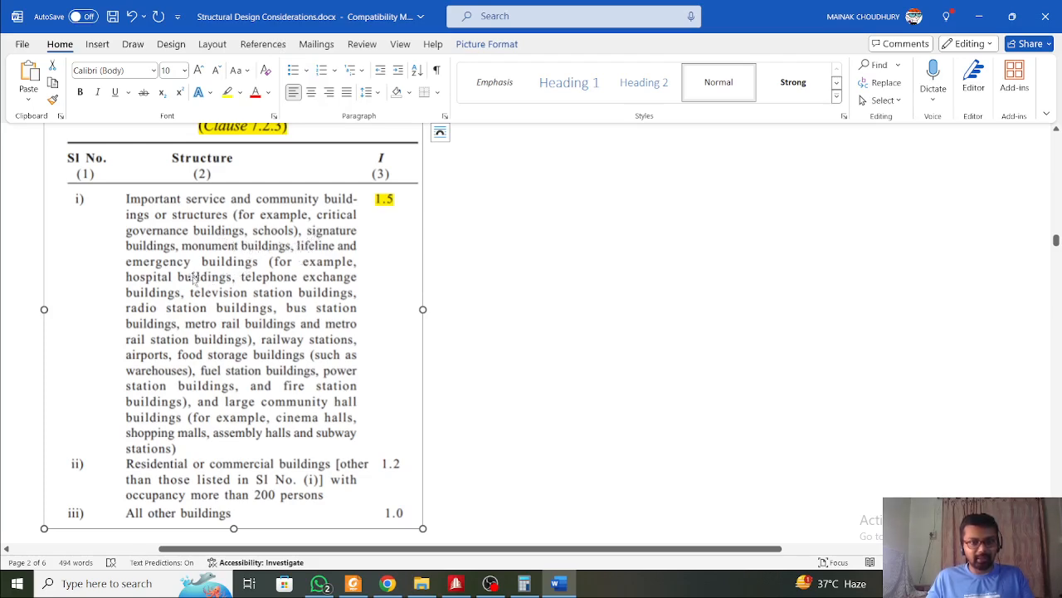
pyautogui.scroll(-3, 194, 278)
pyautogui.scroll(5, 193, 278)
pyautogui.scroll(-2, 194, 278)
pyautogui.click(320, 229)
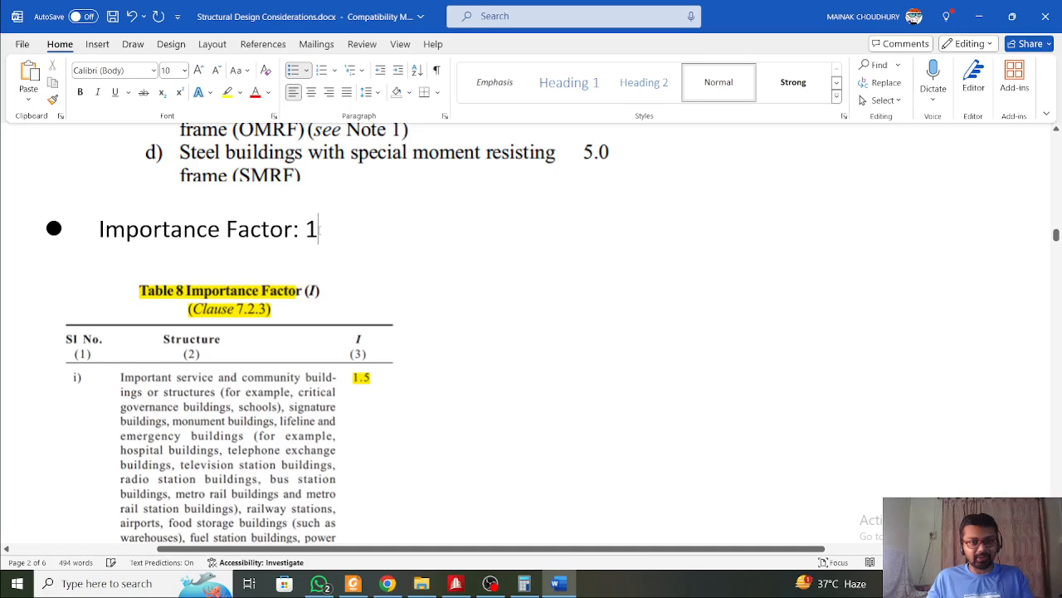
pyautogui.write('.5')
# Check the Table 8 importance factor categories and the damping ratio entry with its clause 7.2.4 excerpt
pyautogui.scroll(-4, 320, 230)
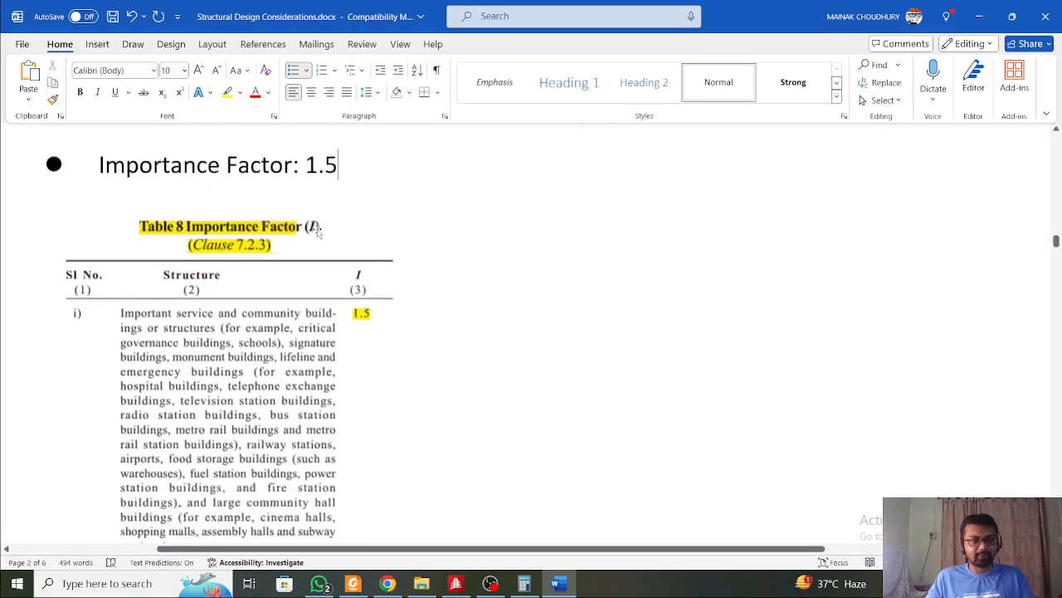
pyautogui.scroll(2, 318, 232)
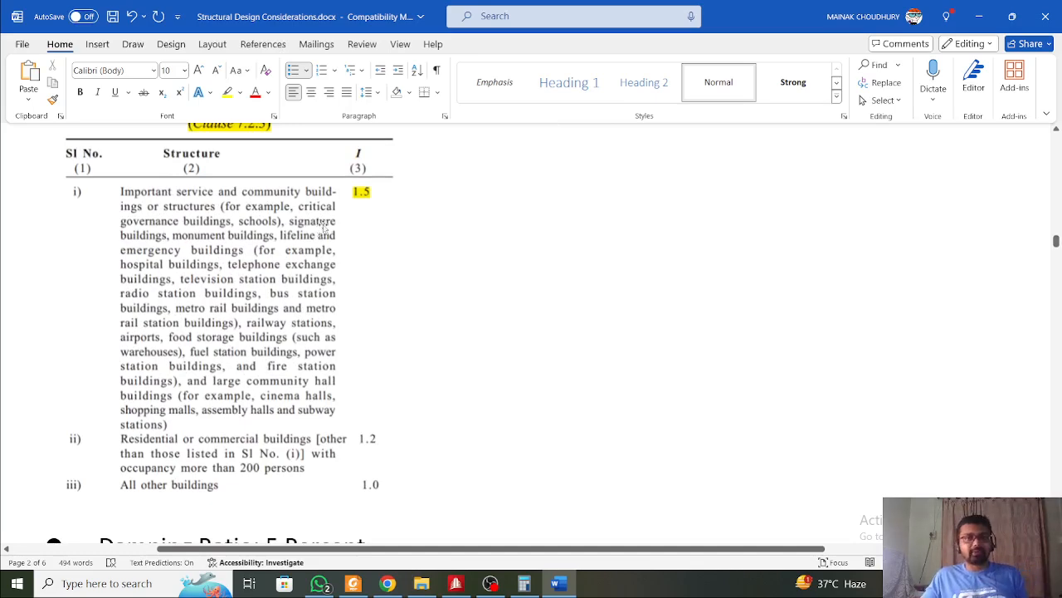
pyautogui.scroll(-6, 317, 229)
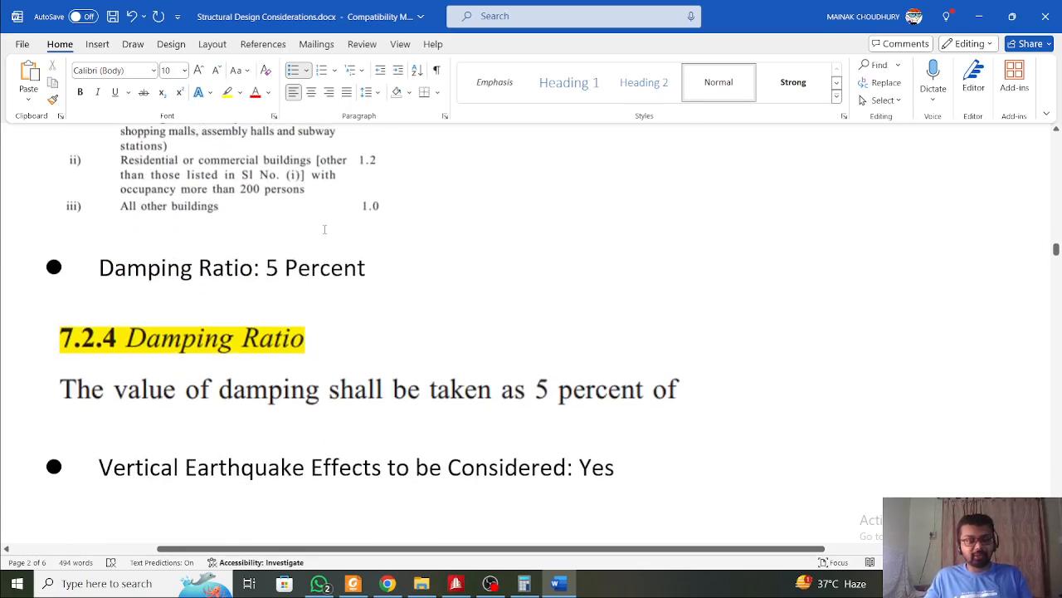
pyautogui.scroll(-2, 324, 229)
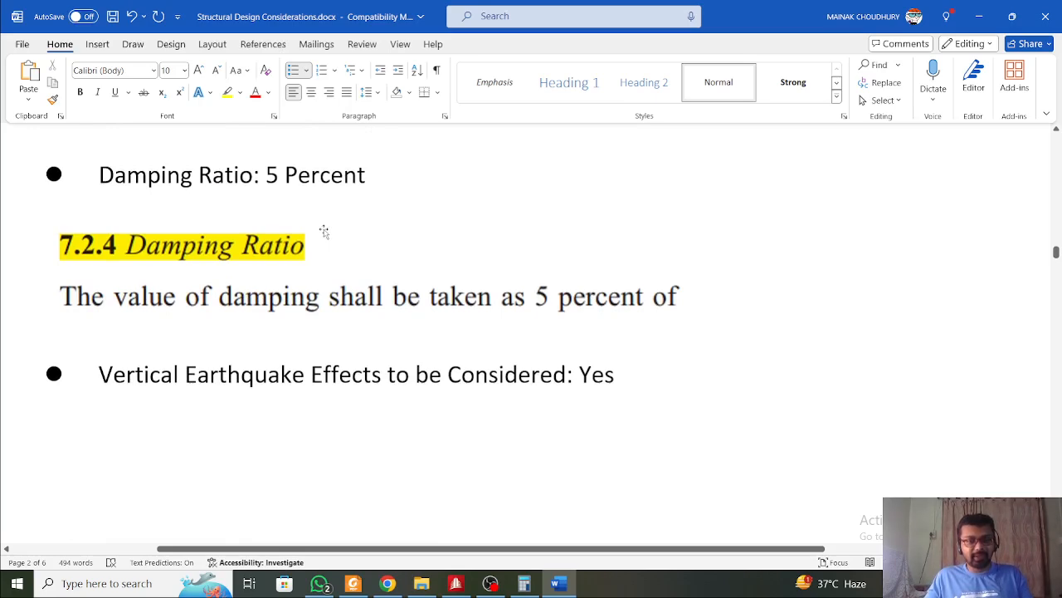
pyautogui.scroll(-2, 325, 234)
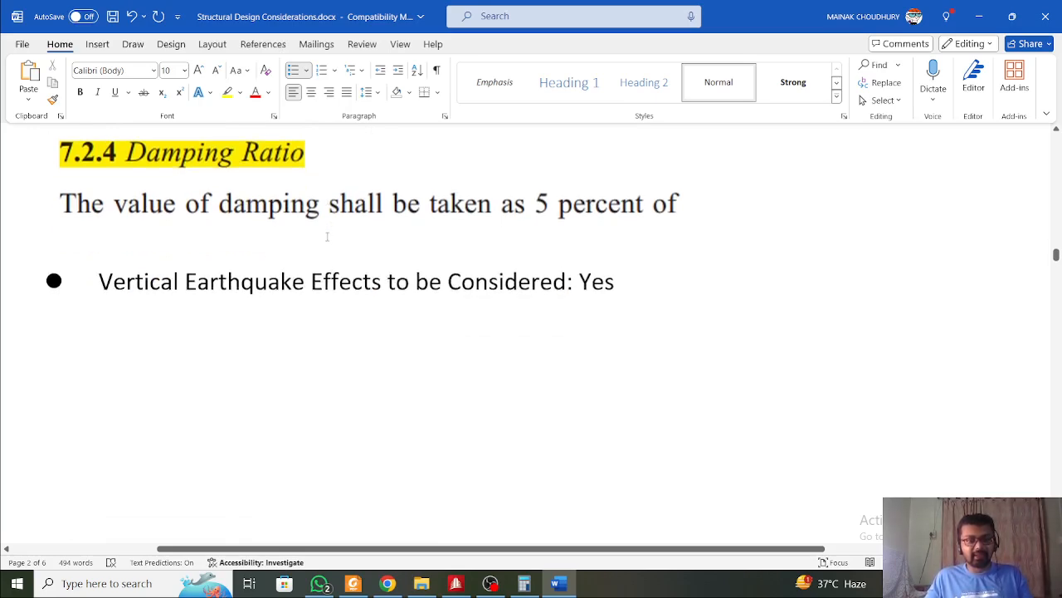
pyautogui.click(325, 225)
pyautogui.scroll(4, 111, 345)
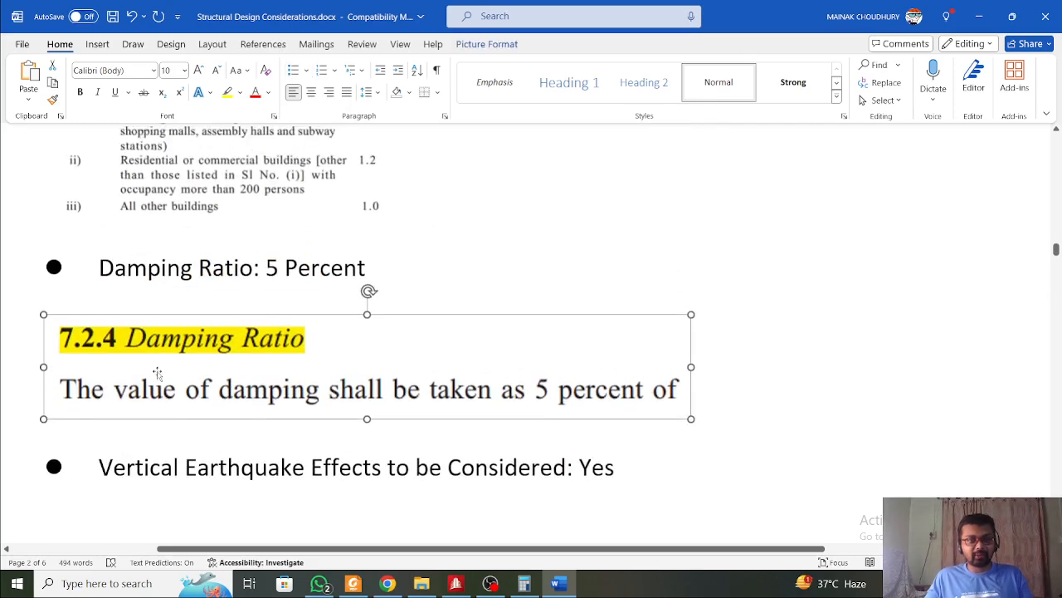
pyautogui.scroll(-6, 111, 344)
# Review the vertical earthquake effects entry and the conditions listed in clause 6.3.3.1
pyautogui.click(215, 207)
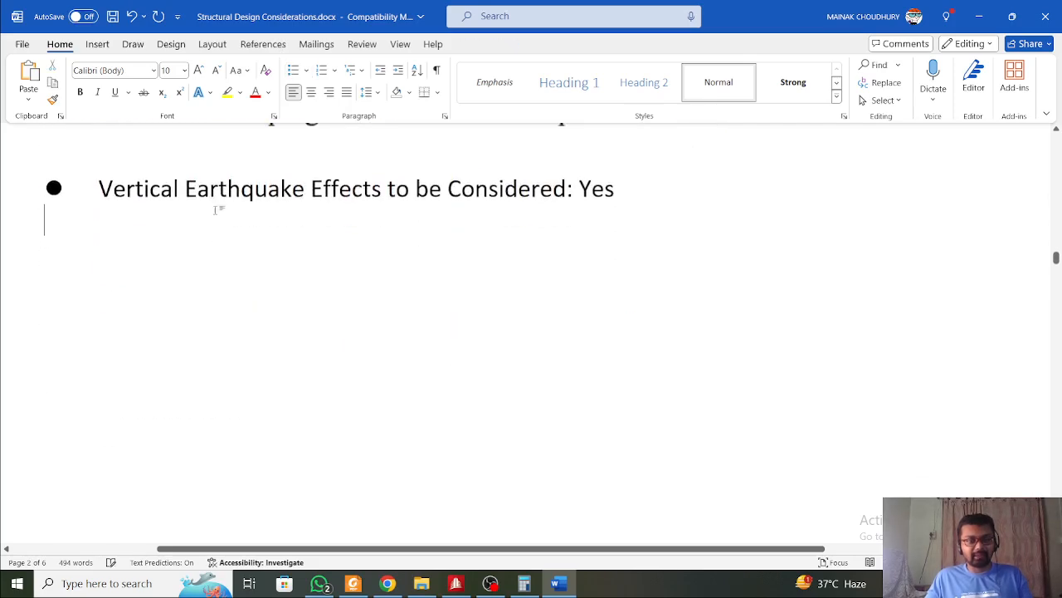
pyautogui.scroll(-10, 217, 212)
pyautogui.scroll(5, 217, 212)
pyautogui.scroll(-5, 218, 213)
pyautogui.scroll(-6, 217, 213)
pyautogui.scroll(2, 218, 208)
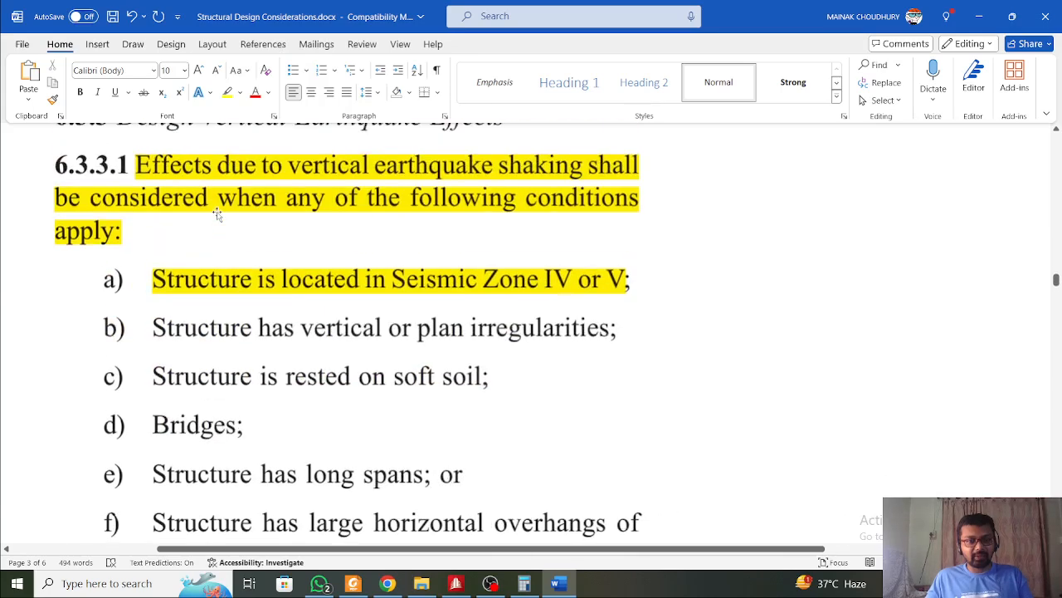
pyautogui.click(325, 318)
pyautogui.scroll(4, 325, 318)
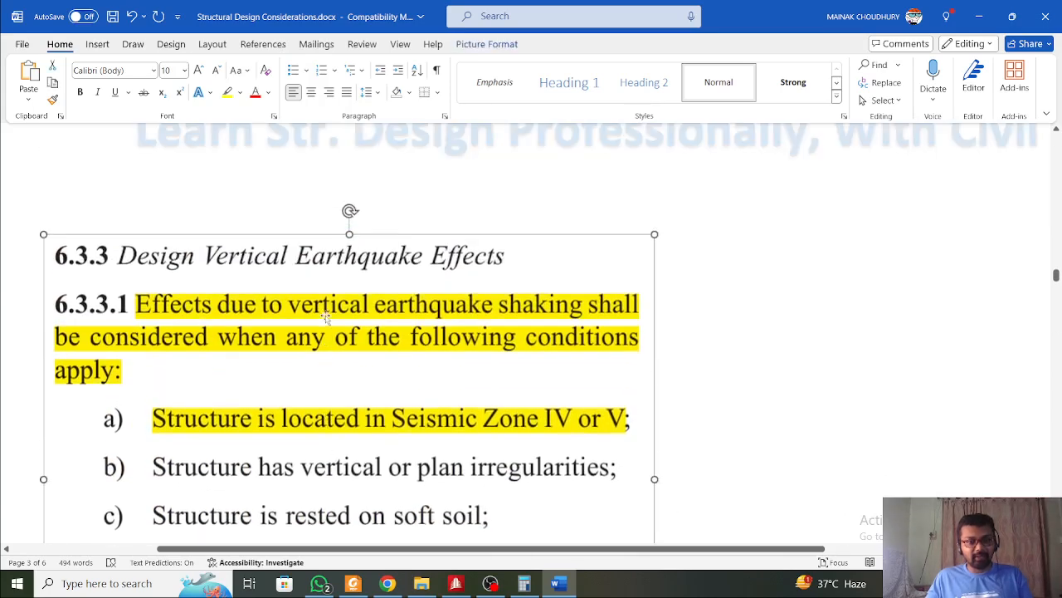
pyautogui.scroll(-2, 325, 318)
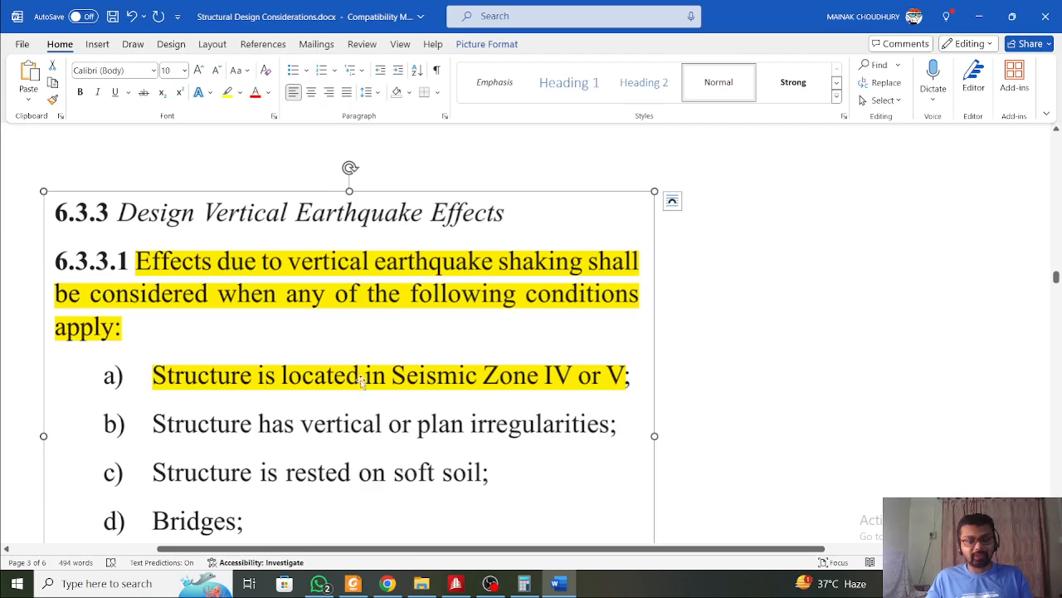
pyautogui.scroll(-10, 361, 381)
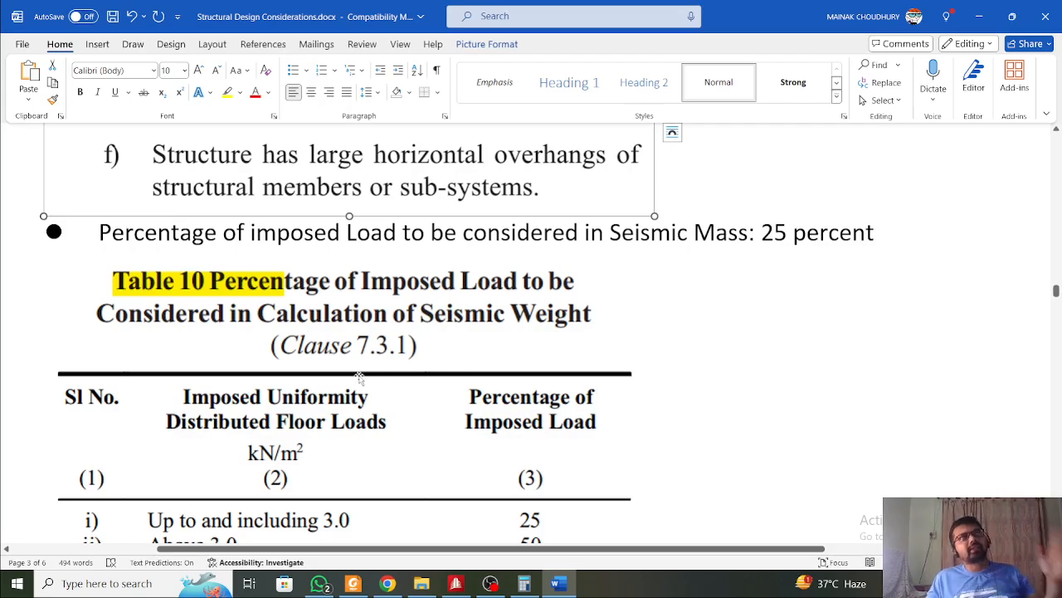
pyautogui.scroll(5, 359, 377)
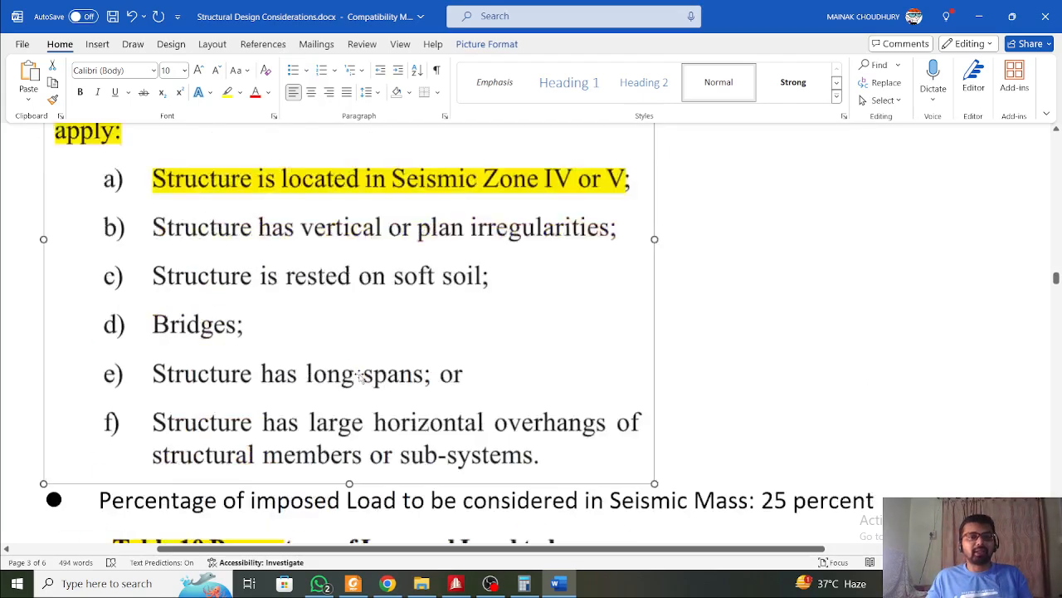
# Examine the percentage of imposed load considered in seismic mass against Table 10, clause 7.3.1
pyautogui.scroll(-2, 359, 377)
pyautogui.scroll(-3, 358, 378)
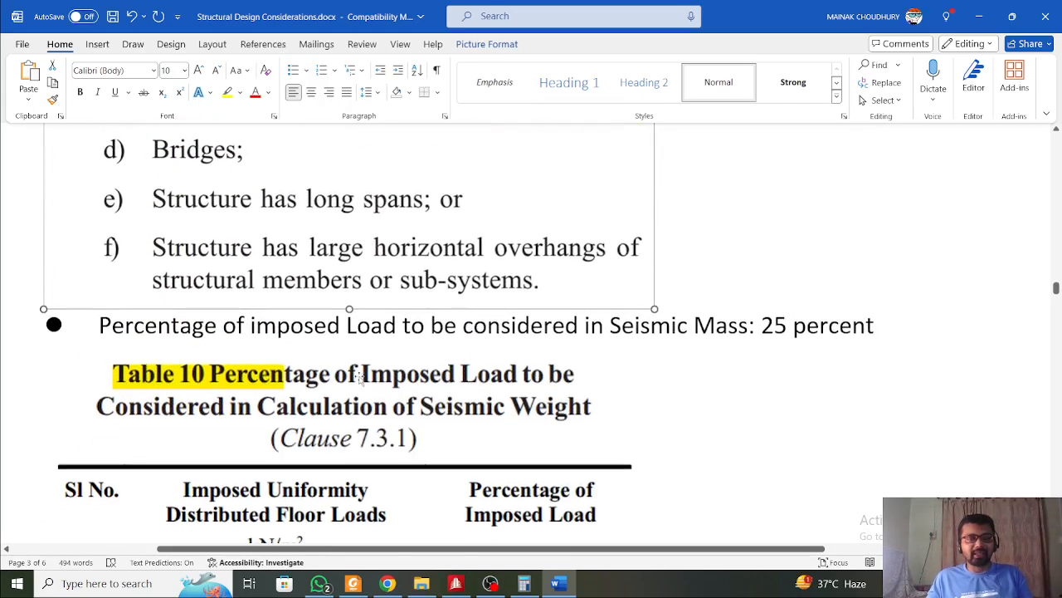
pyautogui.scroll(-3, 359, 378)
pyautogui.scroll(1, 358, 377)
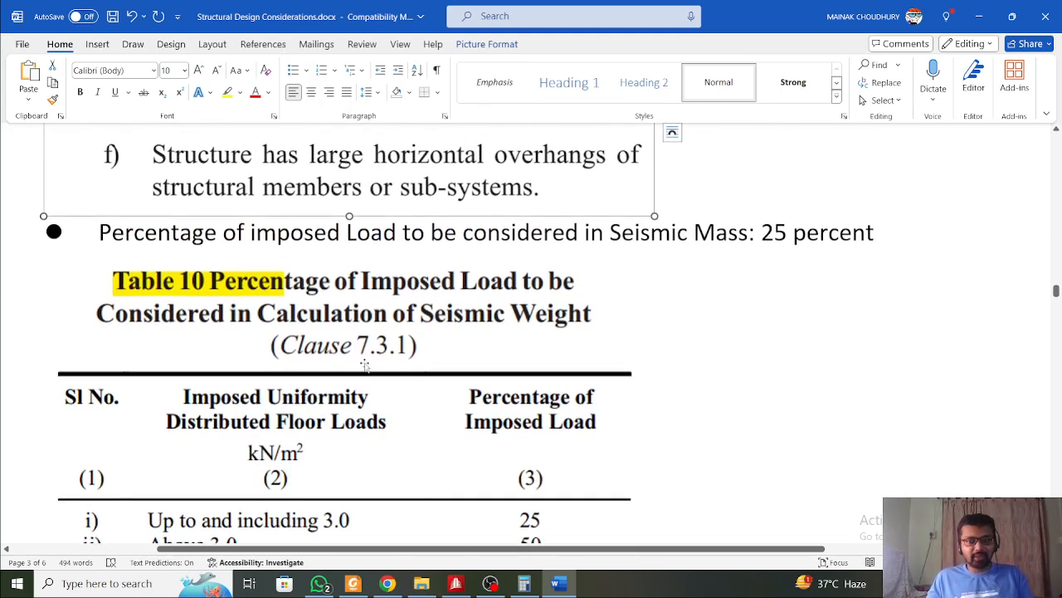
pyautogui.scroll(-3, 364, 365)
pyautogui.scroll(1, 363, 363)
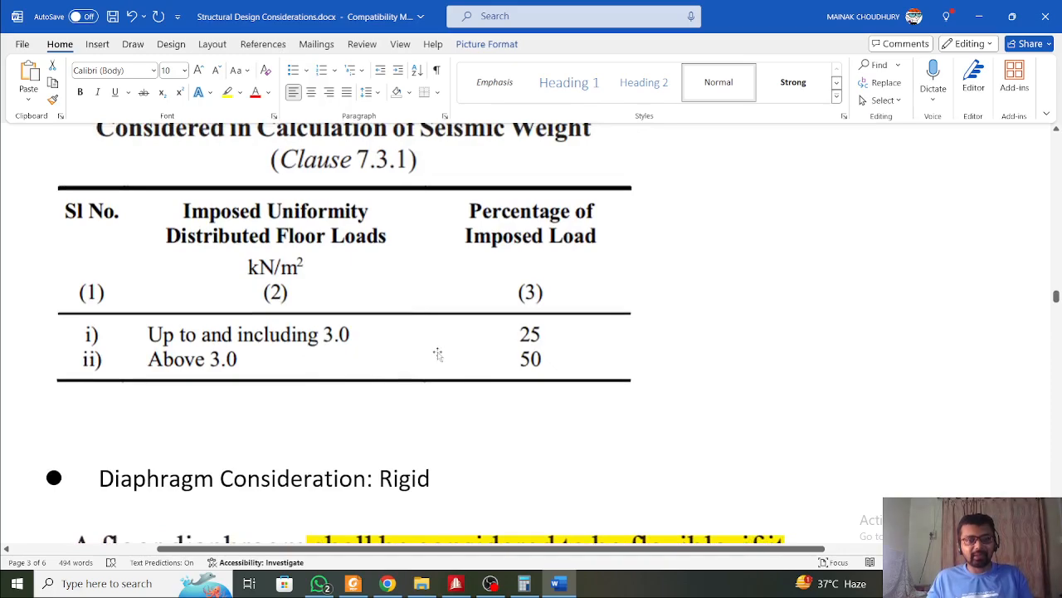
pyautogui.scroll(3, 362, 335)
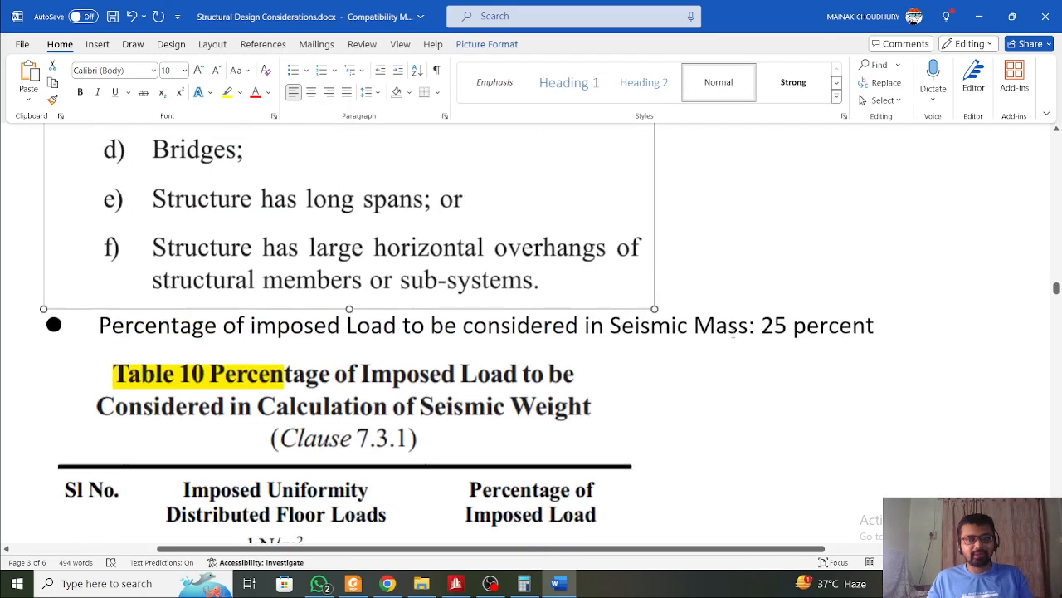
pyautogui.click(772, 324)
# Review the diaphragm consideration and the cracked section properties for beams and columns in clause 6.4.3.1
pyautogui.scroll(-1, 727, 379)
pyautogui.scroll(-5, 726, 380)
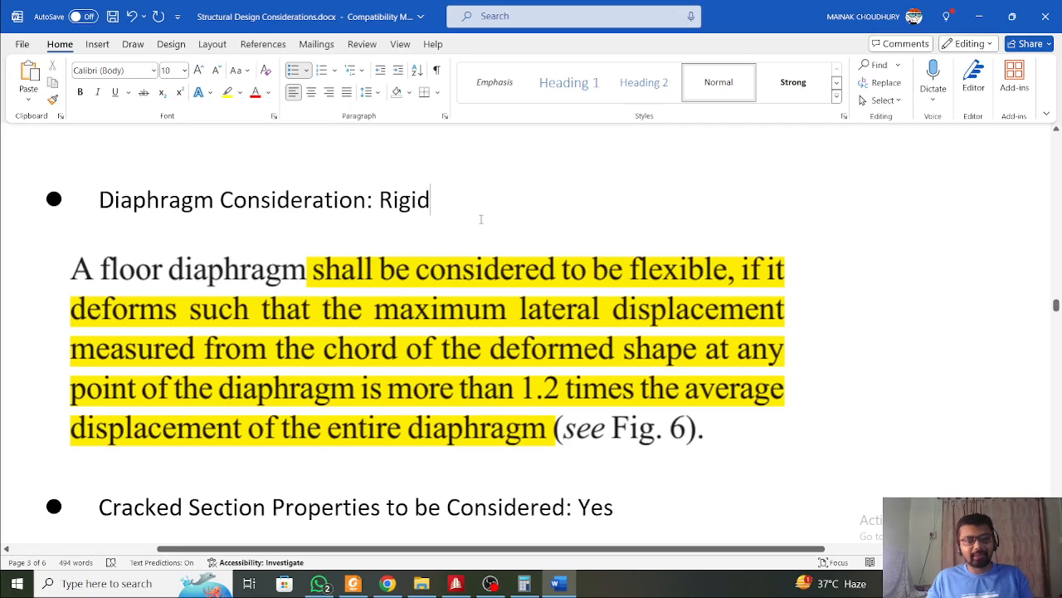
pyautogui.scroll(-3, 480, 219)
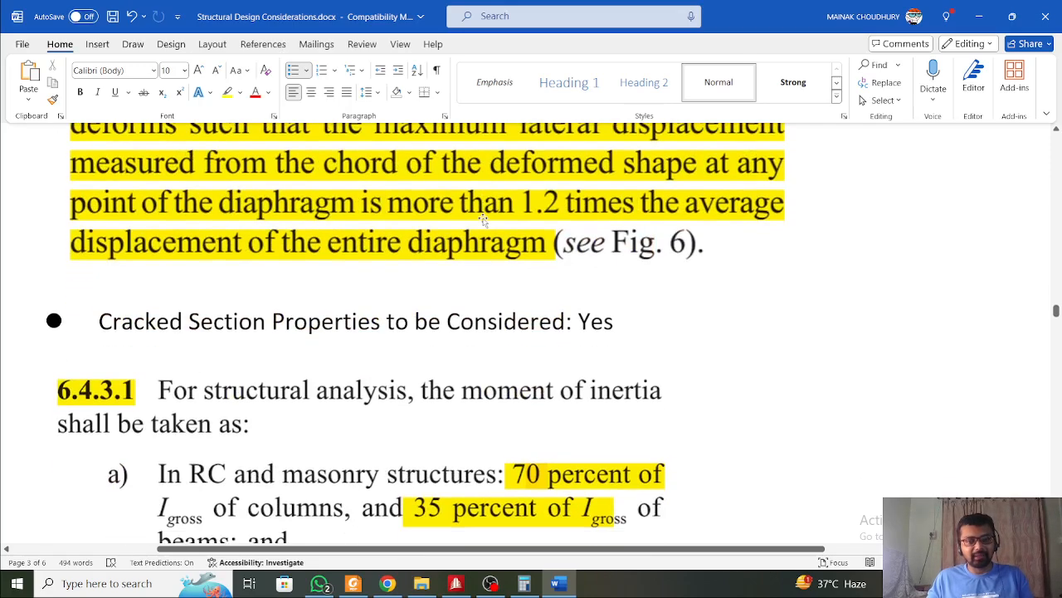
pyautogui.scroll(-3, 484, 224)
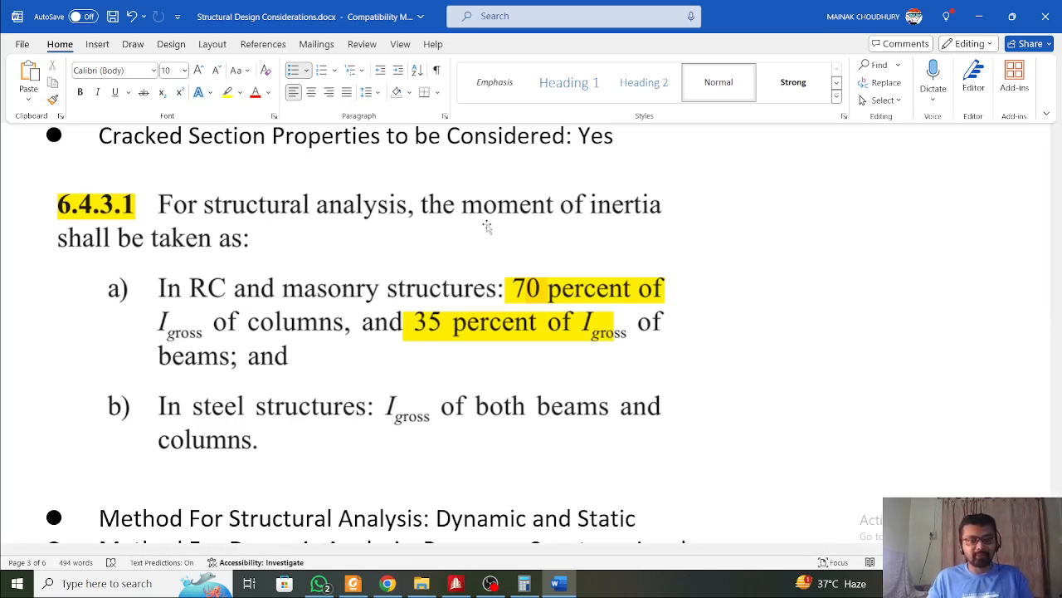
pyautogui.scroll(3, 487, 226)
pyautogui.scroll(-3, 487, 227)
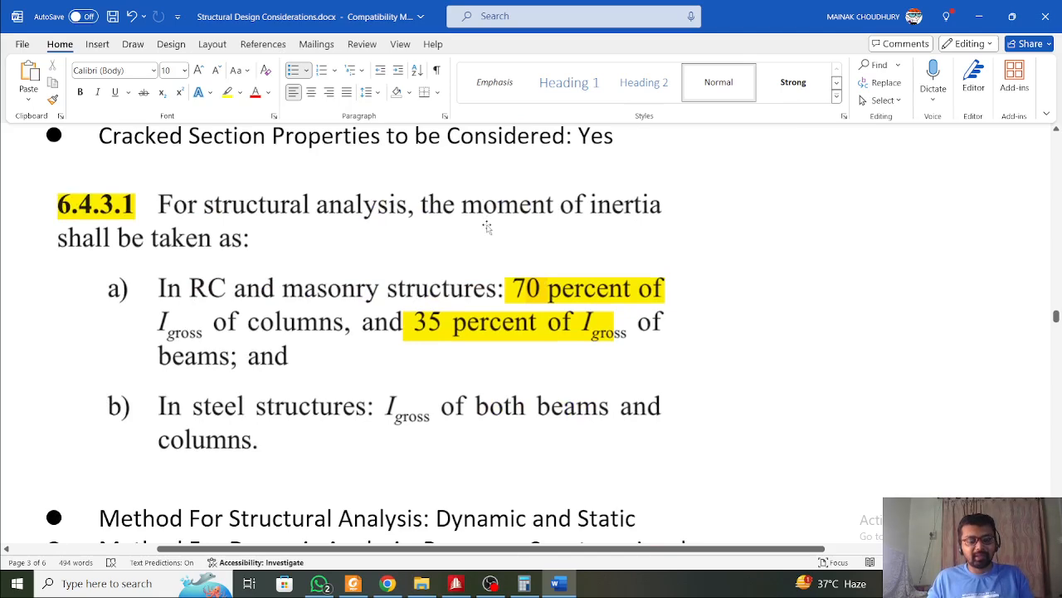
pyautogui.scroll(-4, 487, 226)
pyautogui.scroll(3, 487, 227)
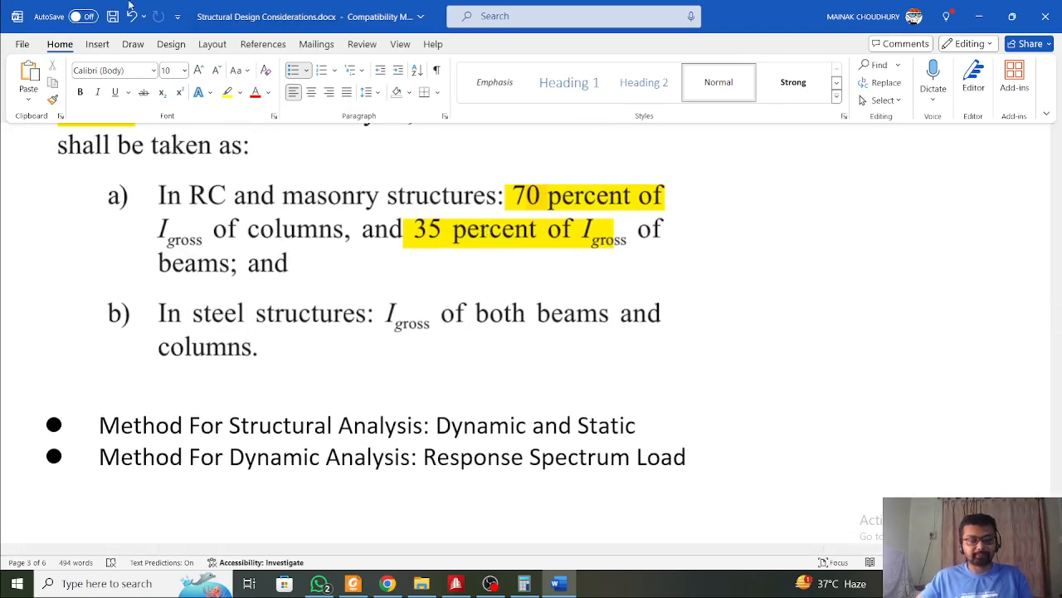
# Review the structural and dynamic analysis method entries and the response spectrum definition in clause 3.22
pyautogui.scroll(-3, 561, 408)
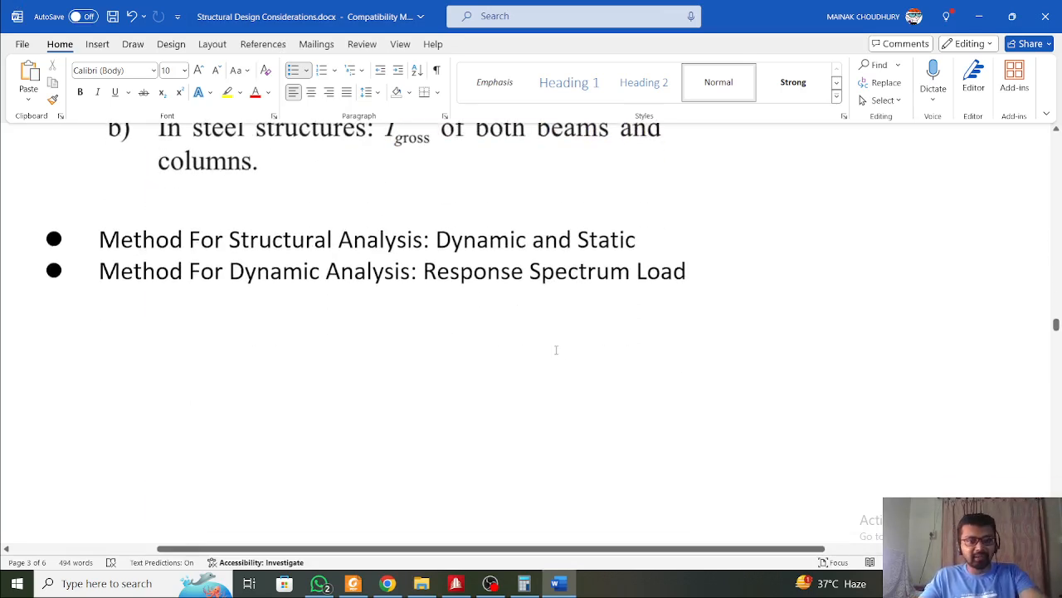
pyautogui.moveTo(435, 272); pyautogui.dragTo(590, 293)
pyautogui.click(590, 293)
pyautogui.scroll(-5, 590, 295)
pyautogui.scroll(-2, 591, 299)
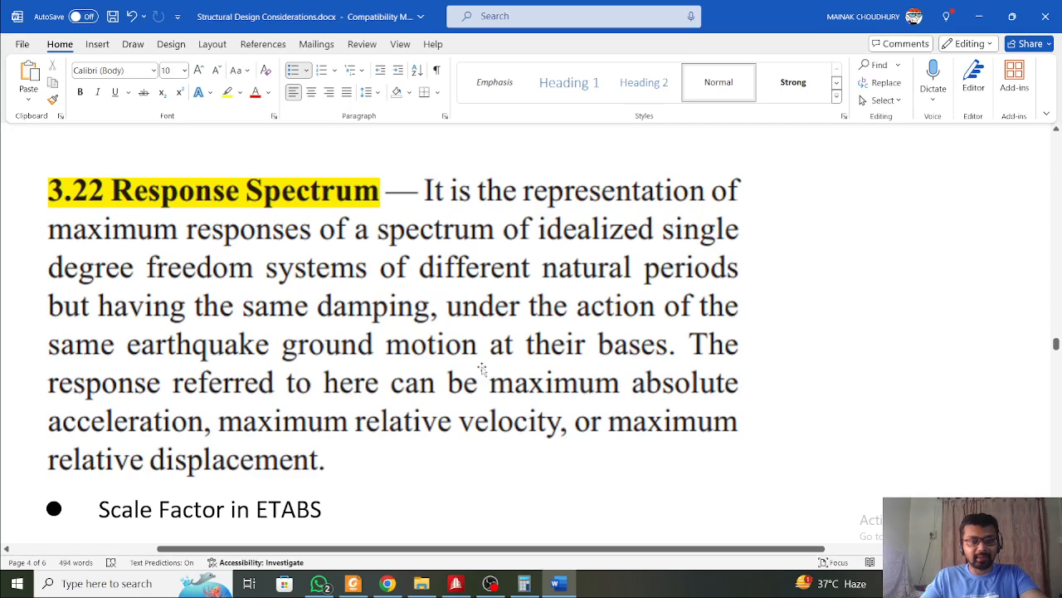
pyautogui.scroll(-2, 483, 370)
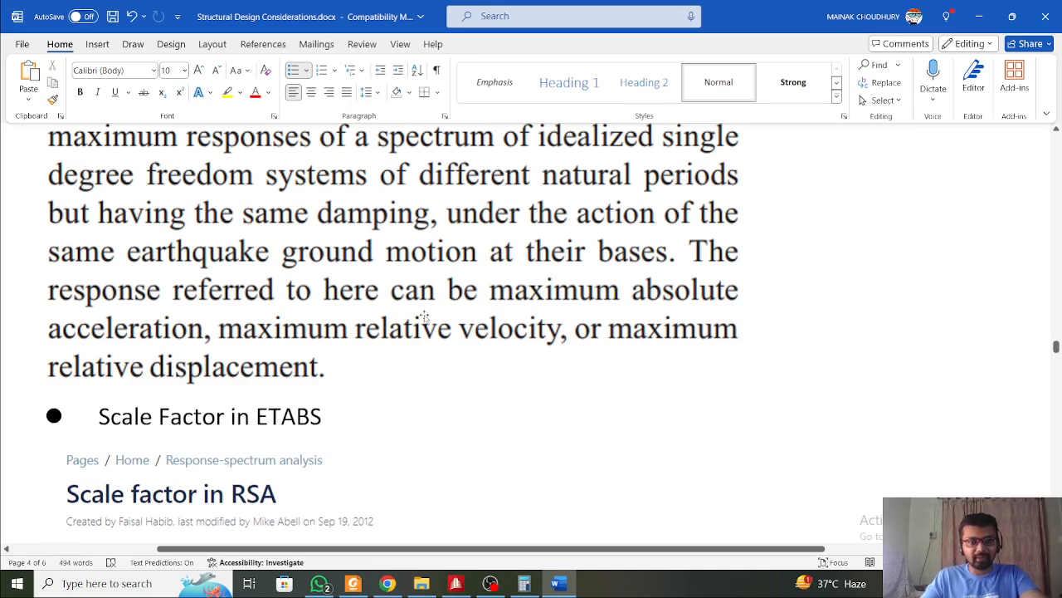
pyautogui.scroll(3, 428, 317)
pyautogui.scroll(-2, 429, 317)
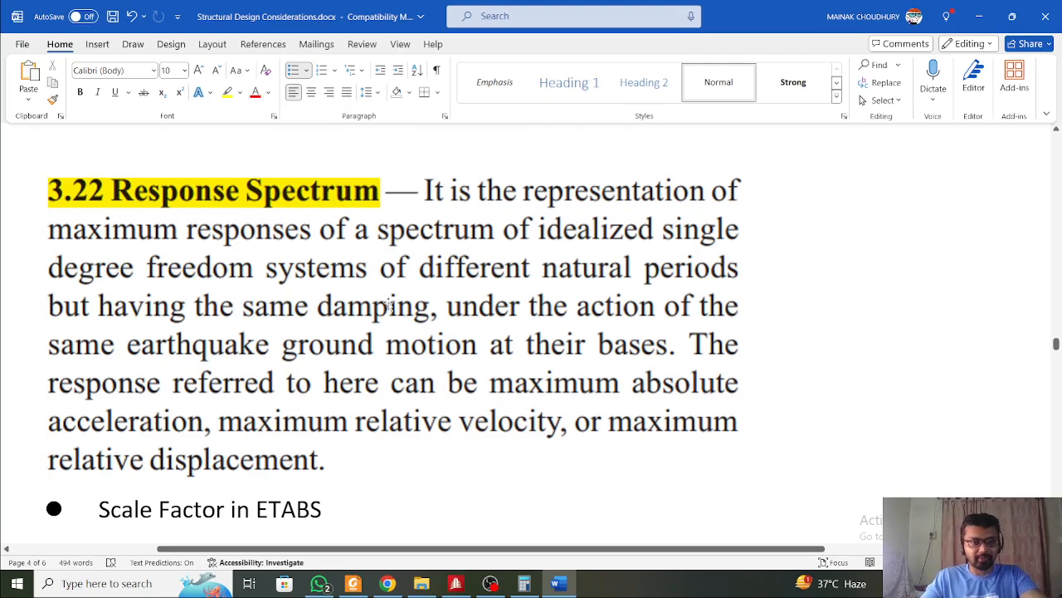
# Delete the "Scale factor in RSA" and "Scale factor for IS 1893 Indian code" pictures under Scale Factor in ETABS
pyautogui.scroll(-3, 390, 306)
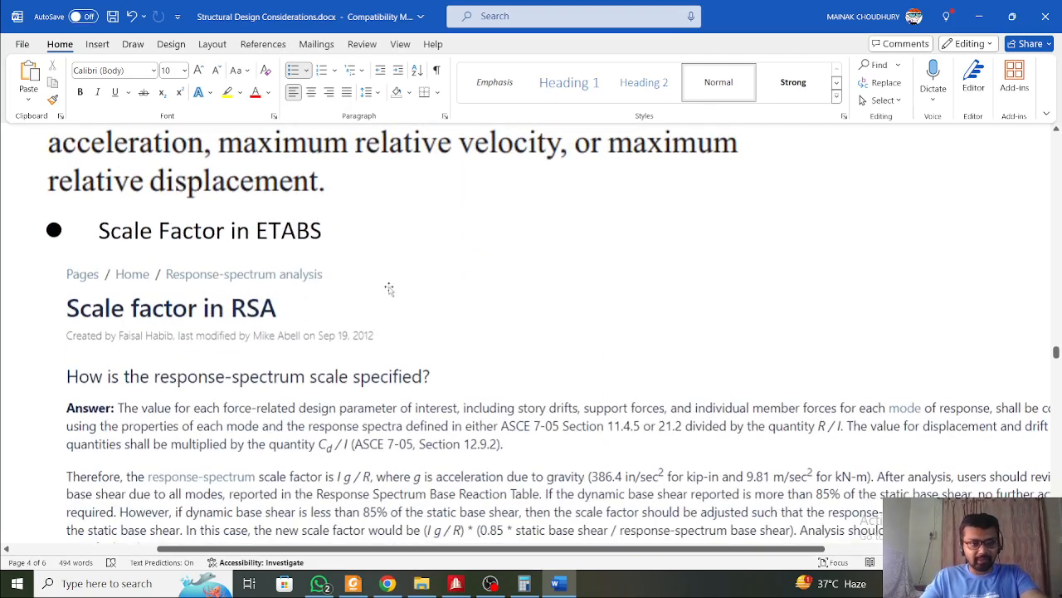
pyautogui.scroll(4, 389, 288)
pyautogui.scroll(-7, 389, 291)
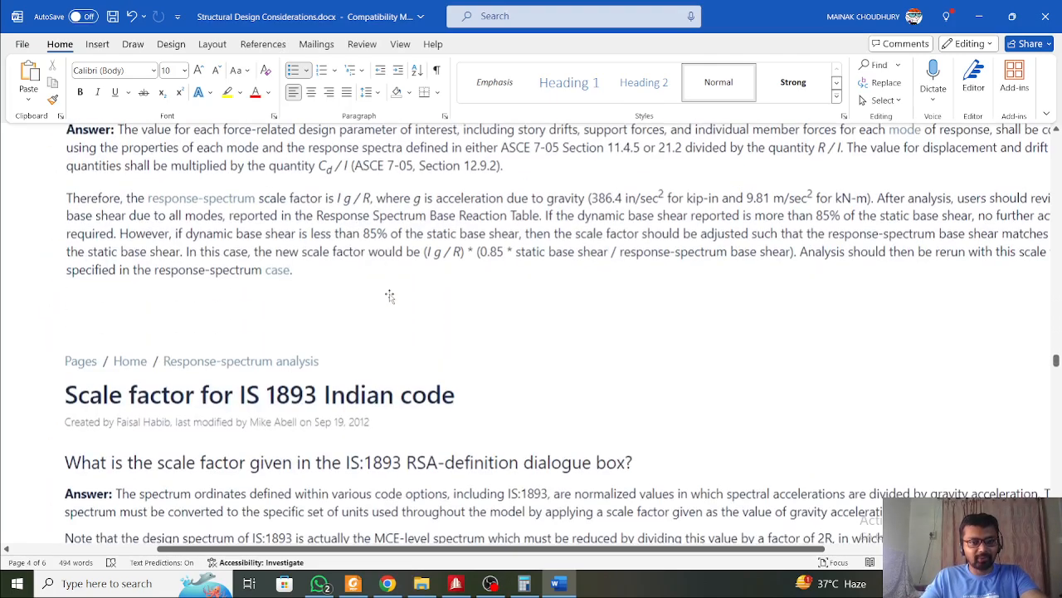
pyautogui.scroll(2, 390, 297)
pyautogui.click(385, 313)
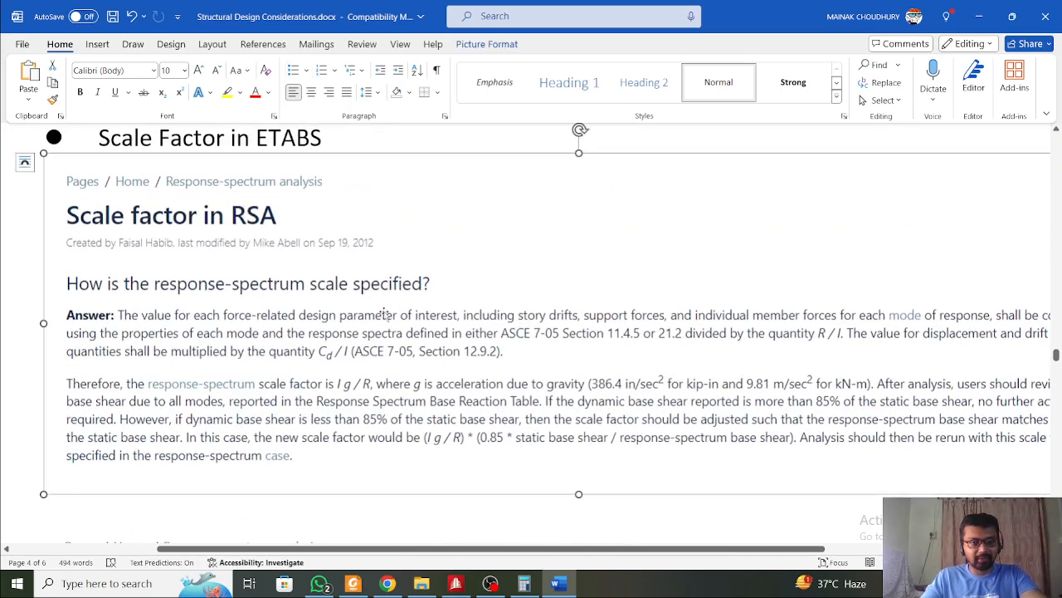
pyautogui.scroll(1, 384, 314)
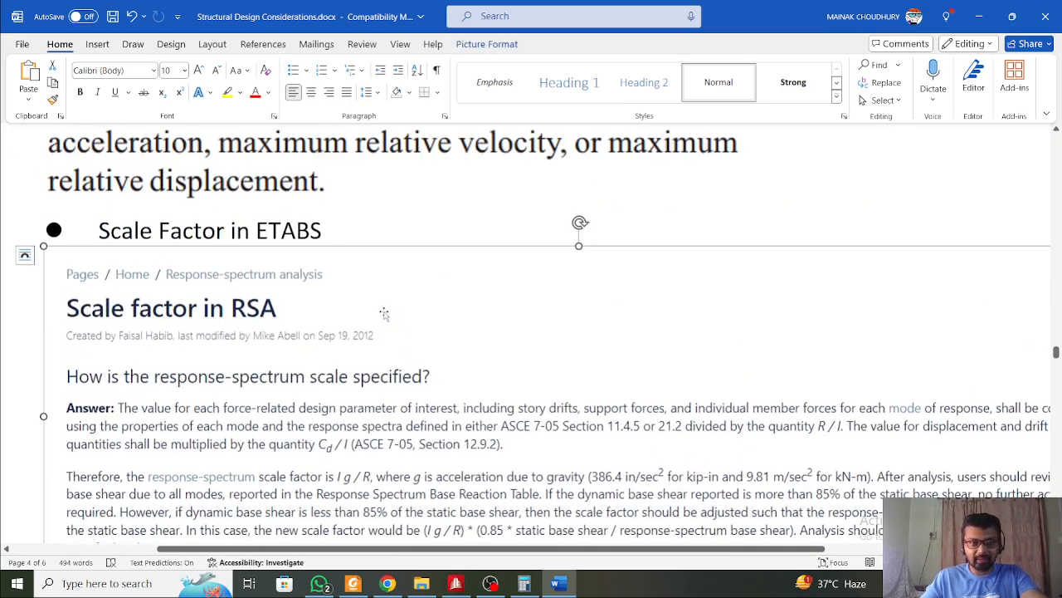
pyautogui.press('Delete')
pyautogui.click(190, 439)
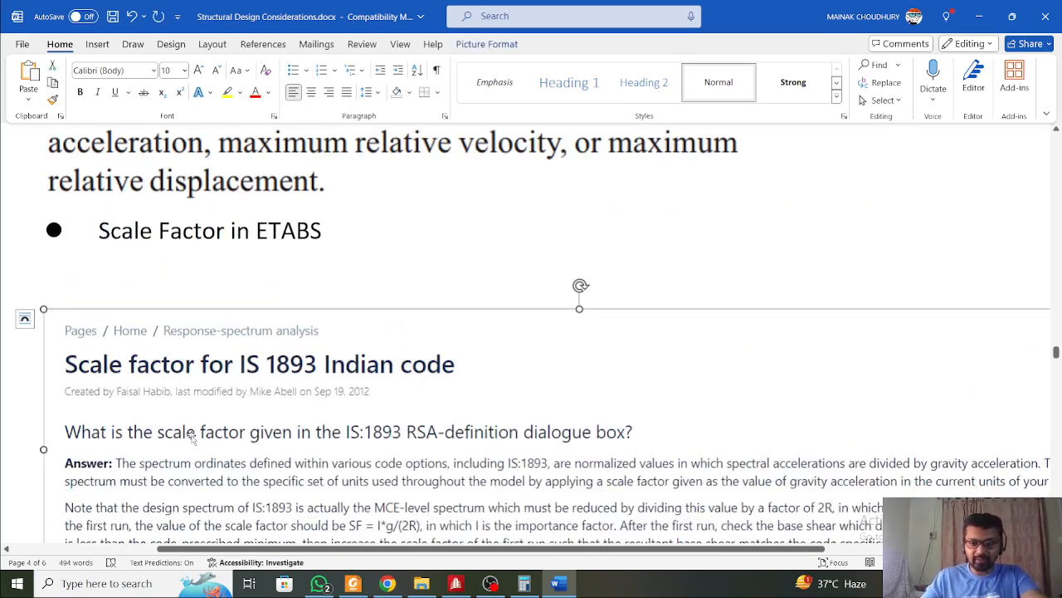
pyautogui.press('Delete')
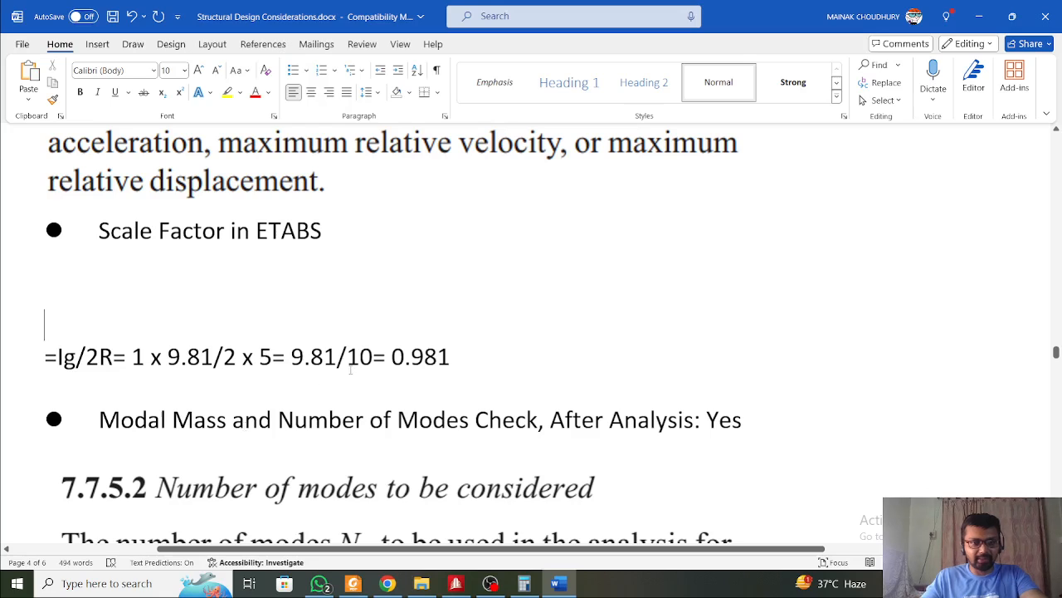
# Delete the Ig/2R scale factor calculation line and shorten the "Scale Factor in ETABS" bullet to "Scale Factor"
pyautogui.moveTo(452, 357); pyautogui.dragTo(37, 359)
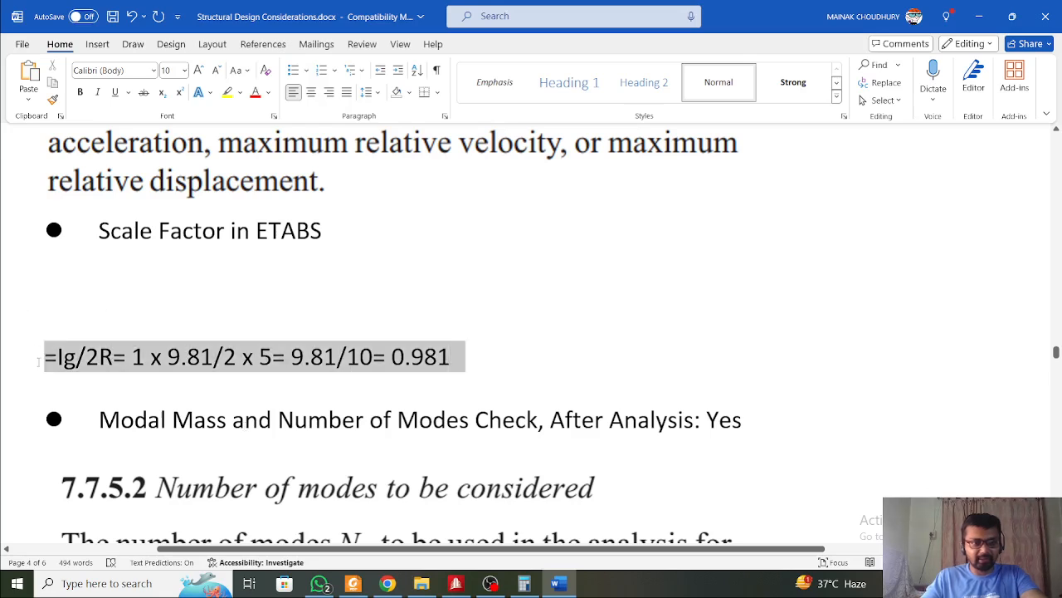
pyautogui.press('Delete')
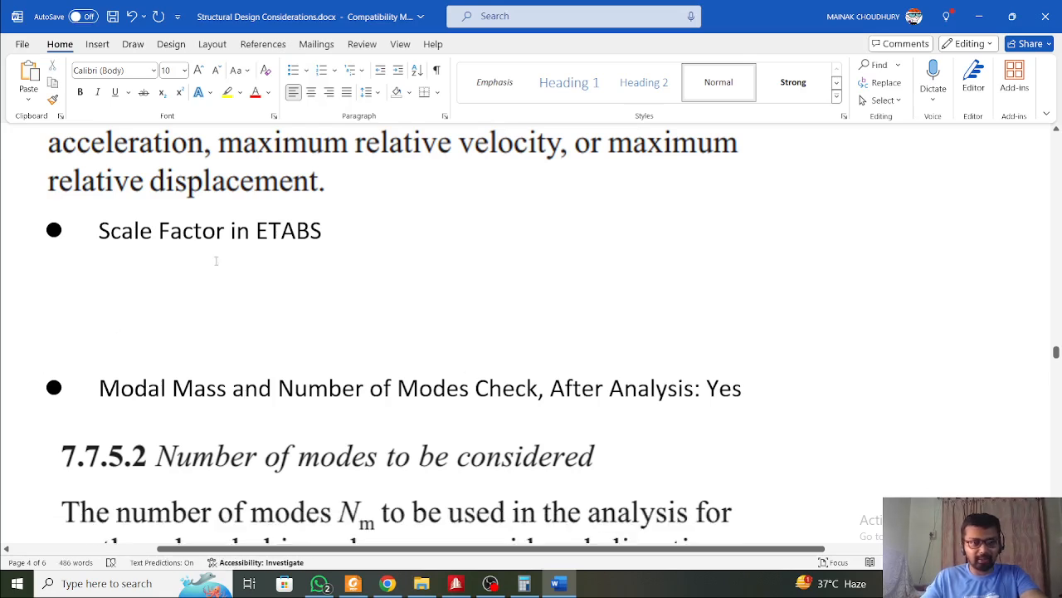
pyautogui.moveTo(328, 234); pyautogui.dragTo(232, 247)
pyautogui.press('Delete')
pyautogui.click(154, 268)
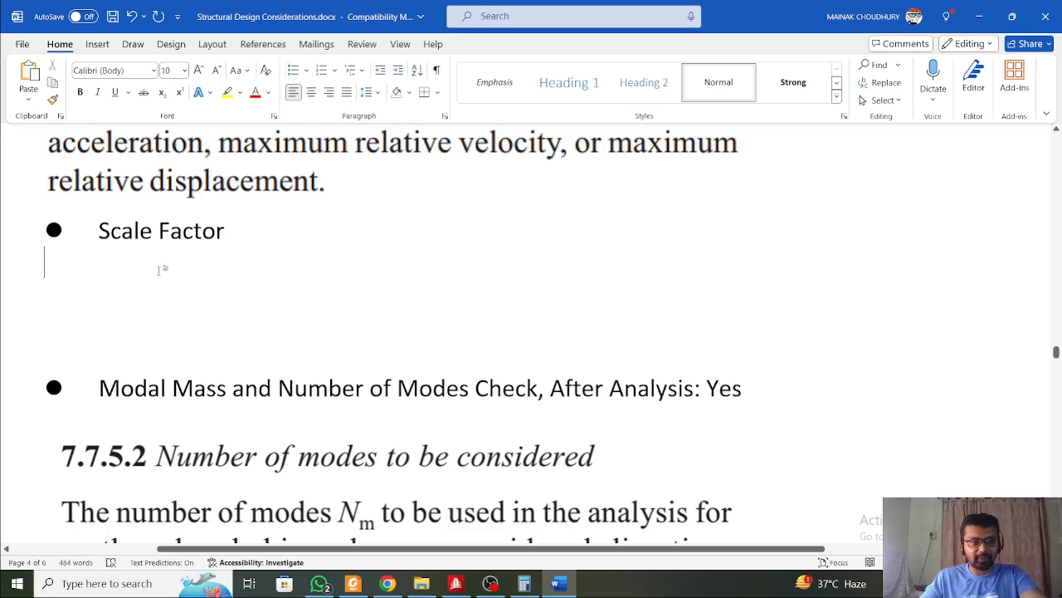
pyautogui.click(192, 318)
# Review clause 7.7.5.2 on the number of modes and the Table 6 mass participation requirements for the seismic zones
pyautogui.scroll(-2, 192, 323)
pyautogui.scroll(1, 174, 316)
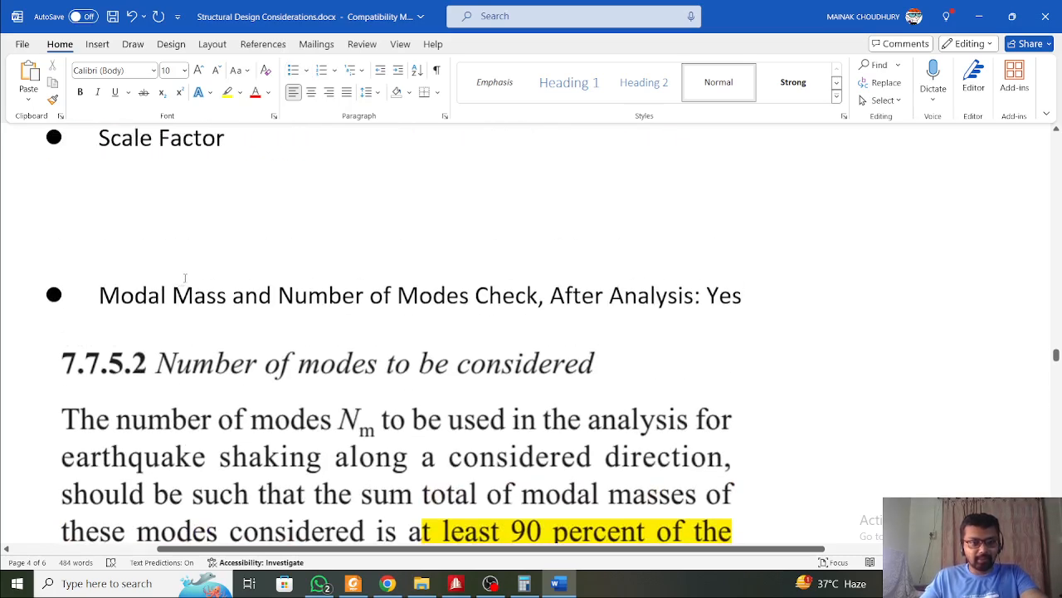
pyautogui.scroll(-2, 186, 279)
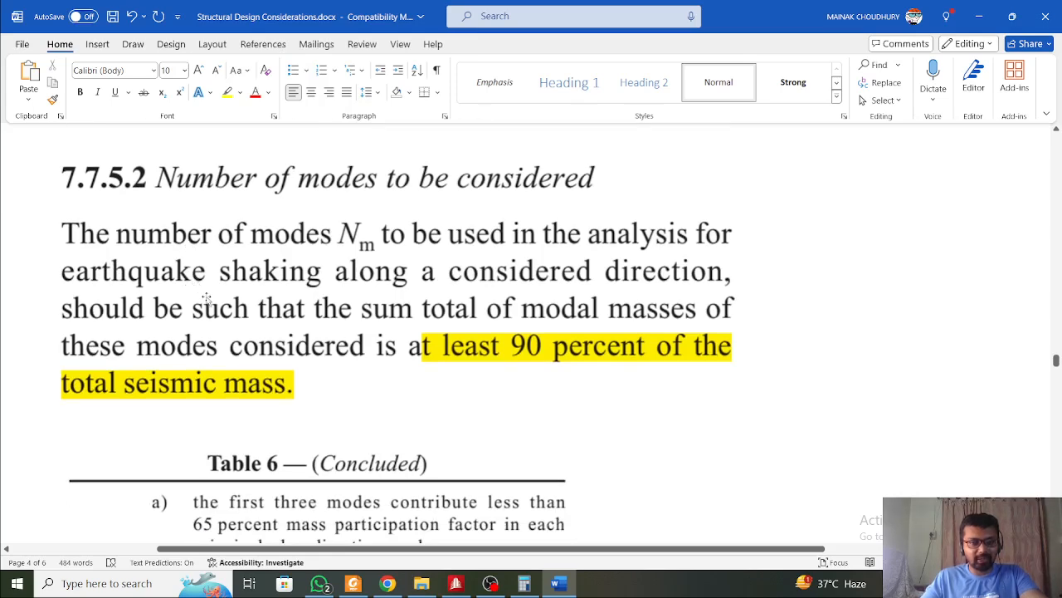
pyautogui.scroll(-6, 207, 299)
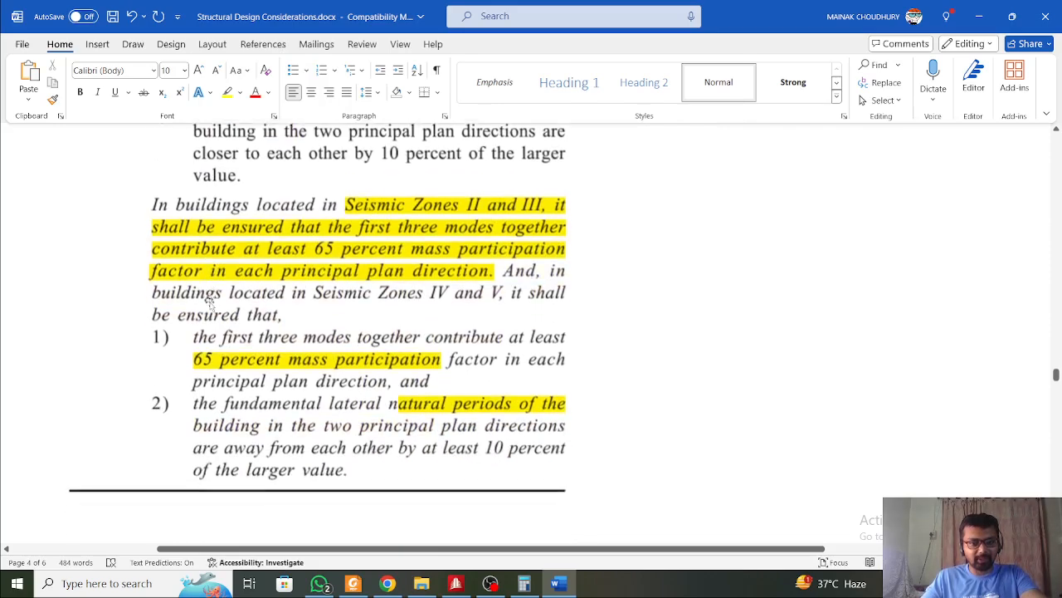
pyautogui.scroll(2, 247, 270)
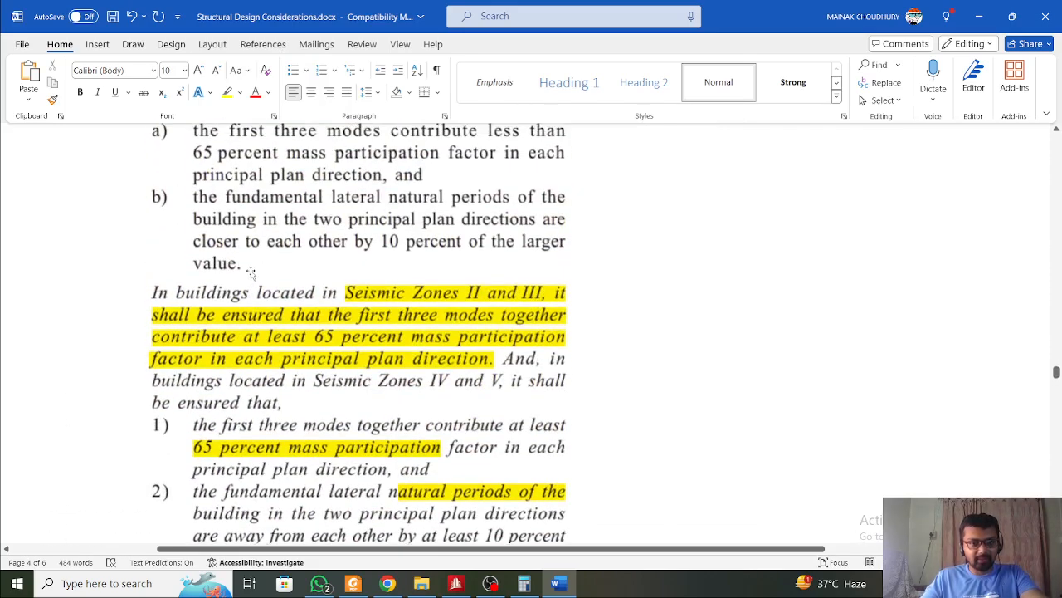
pyautogui.scroll(3, 250, 274)
pyautogui.scroll(-5, 306, 372)
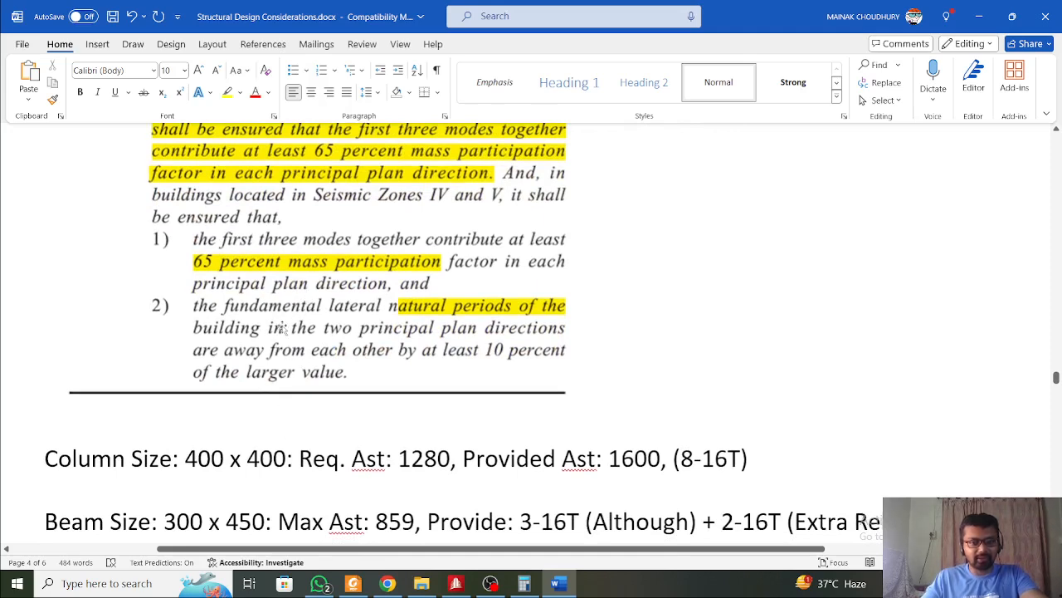
pyautogui.click(303, 264)
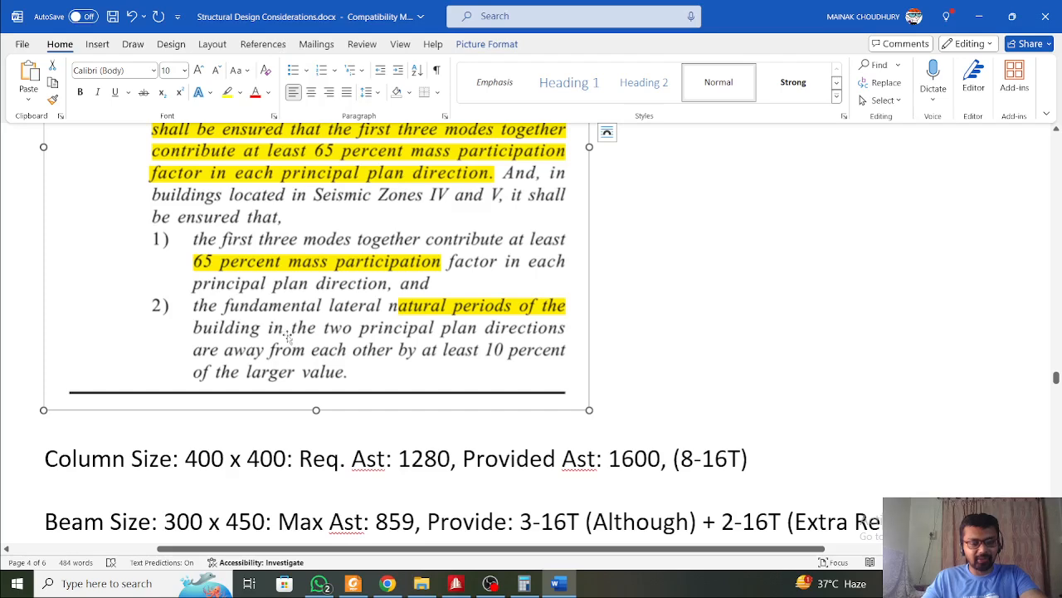
pyautogui.scroll(3, 291, 336)
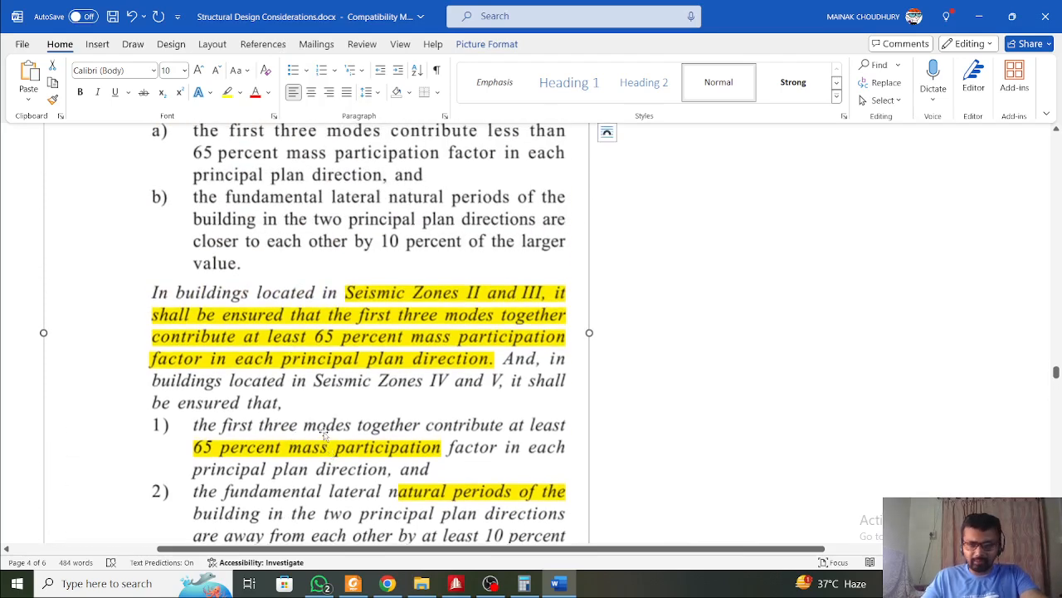
pyautogui.scroll(-7, 323, 428)
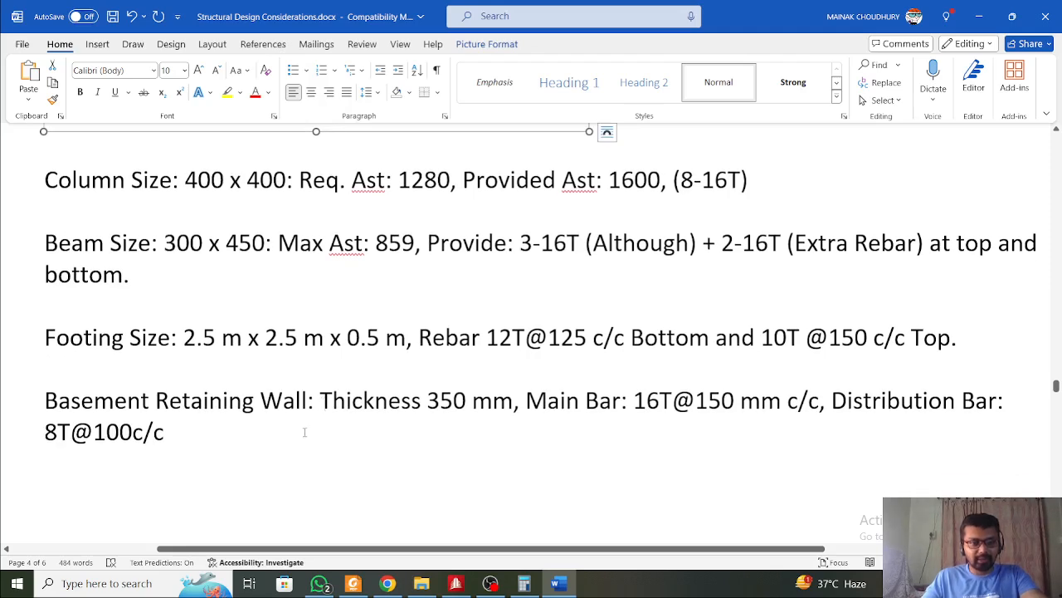
# Delete everything after the Footing Size line, including the basement retaining wall, purlin, bracing and truss details
pyautogui.moveTo(294, 428); pyautogui.dragTo(46, 179)
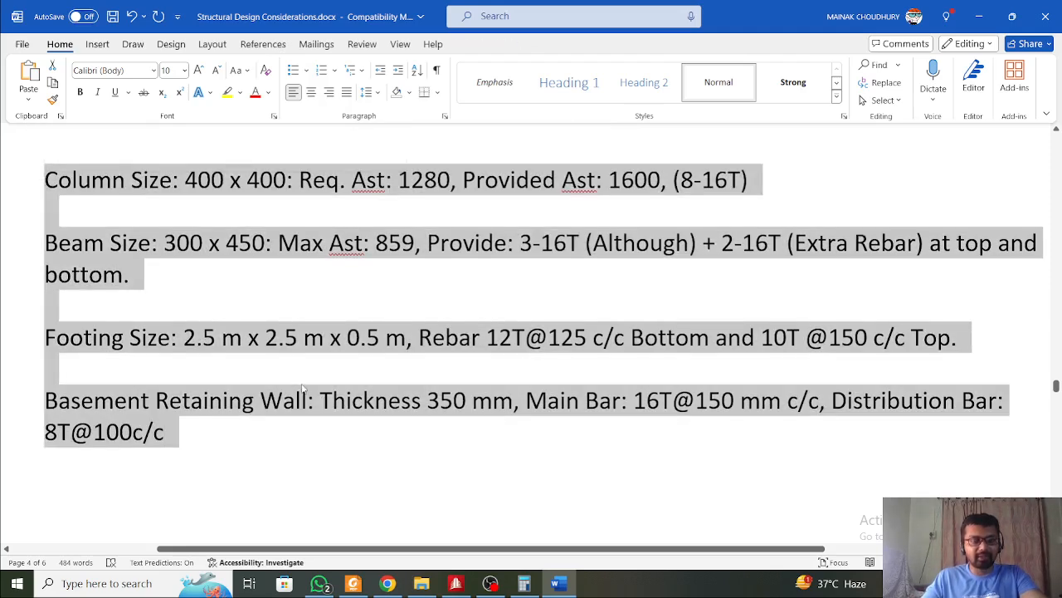
pyautogui.scroll(1, 299, 388)
pyautogui.click(296, 387)
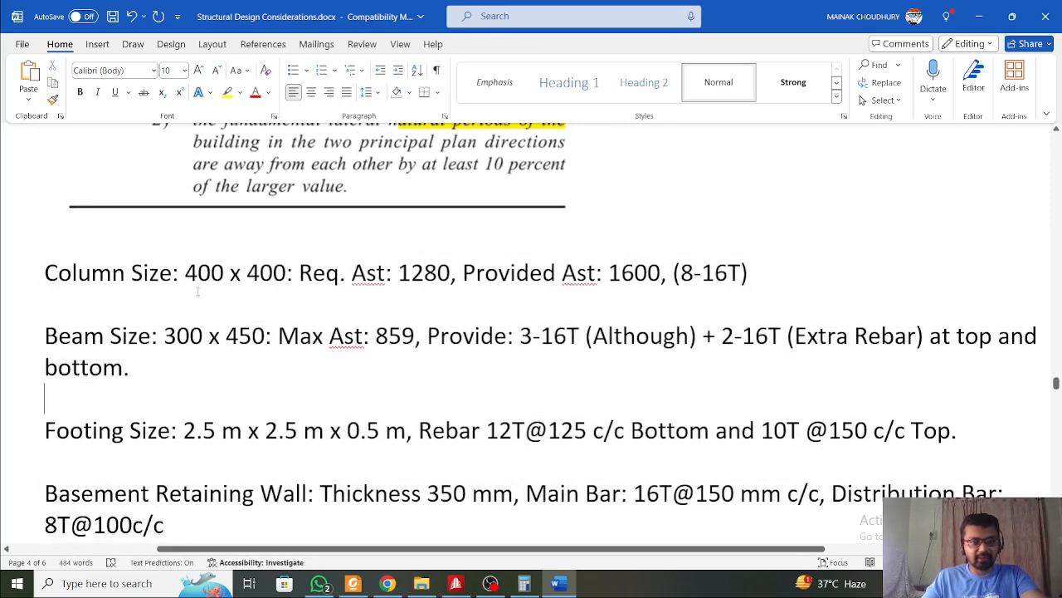
pyautogui.scroll(-3, 194, 289)
pyautogui.scroll(-5, 194, 290)
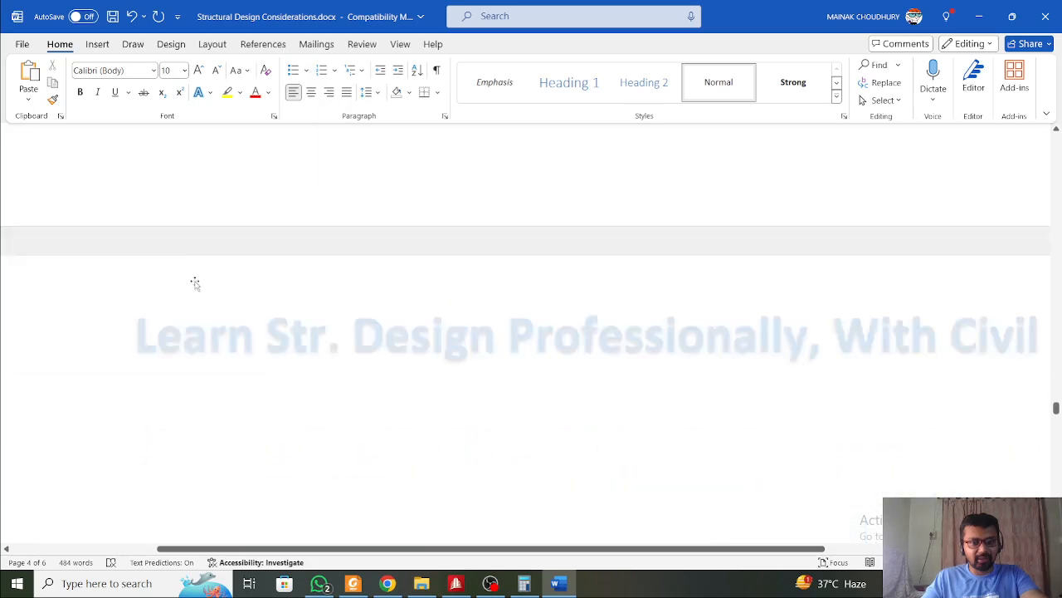
pyautogui.scroll(-6, 463, 448)
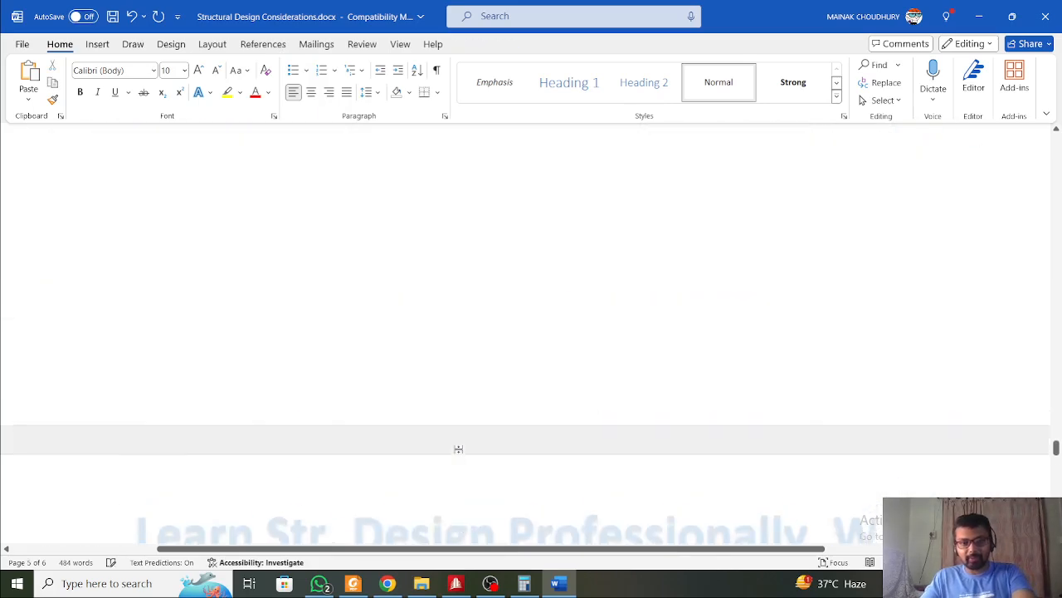
pyautogui.scroll(-10, 421, 307)
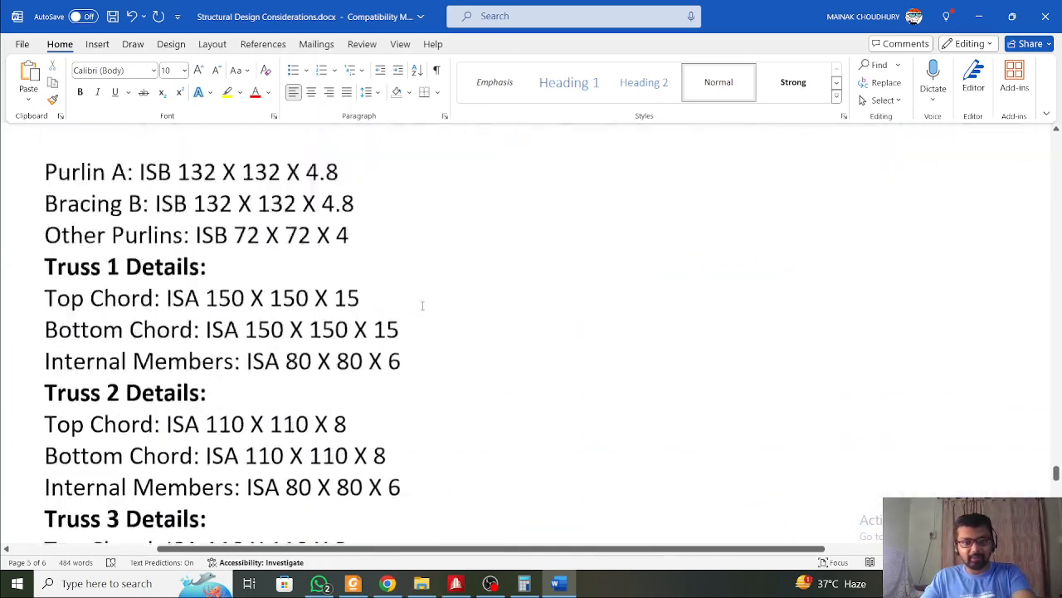
pyautogui.scroll(-2, 422, 306)
pyautogui.moveTo(451, 334); pyautogui.dragTo(25, 312)
pyautogui.scroll(12, 443, 324)
pyautogui.scroll(9, 292, 267)
pyautogui.press('Delete')
pyautogui.scroll(5, 71, 308)
pyautogui.scroll(-3, 76, 310)
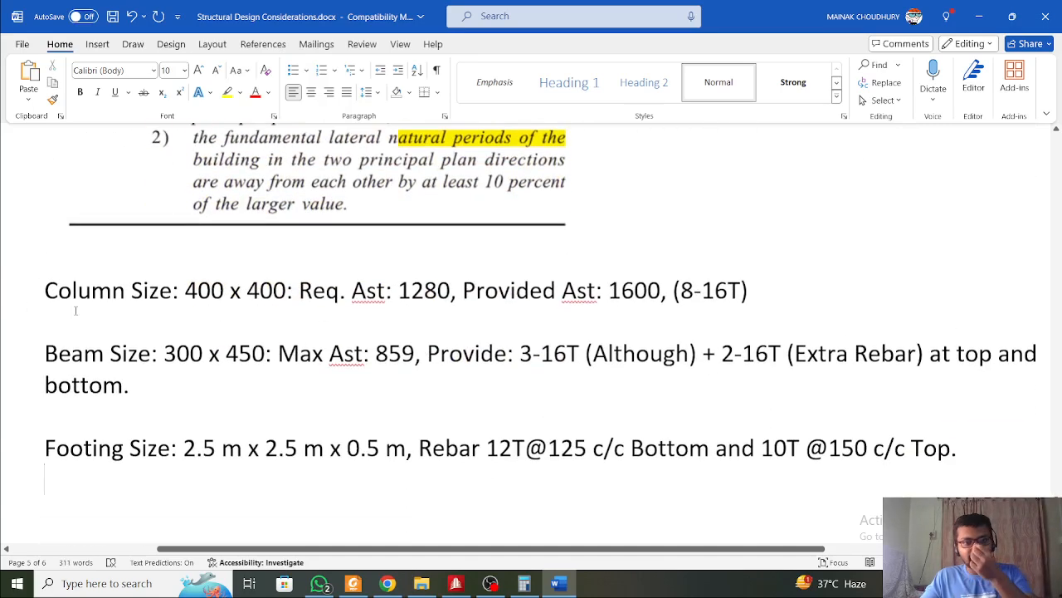
# Begin a heading with "Final" on the blank line above the Column Size entry
pyautogui.click(59, 174)
pyautogui.click(62, 274)
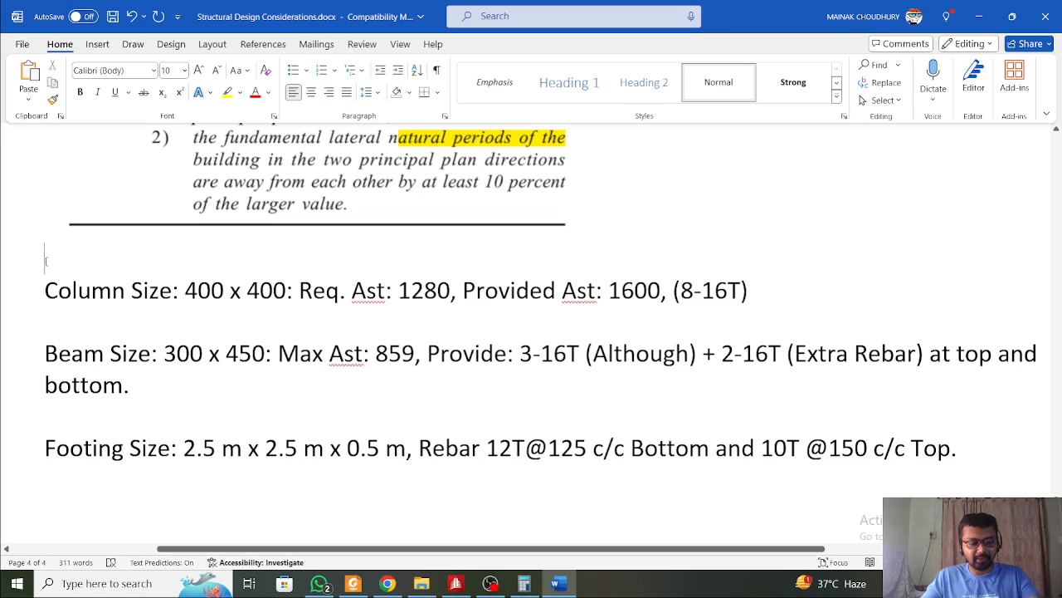
pyautogui.write('Fina')
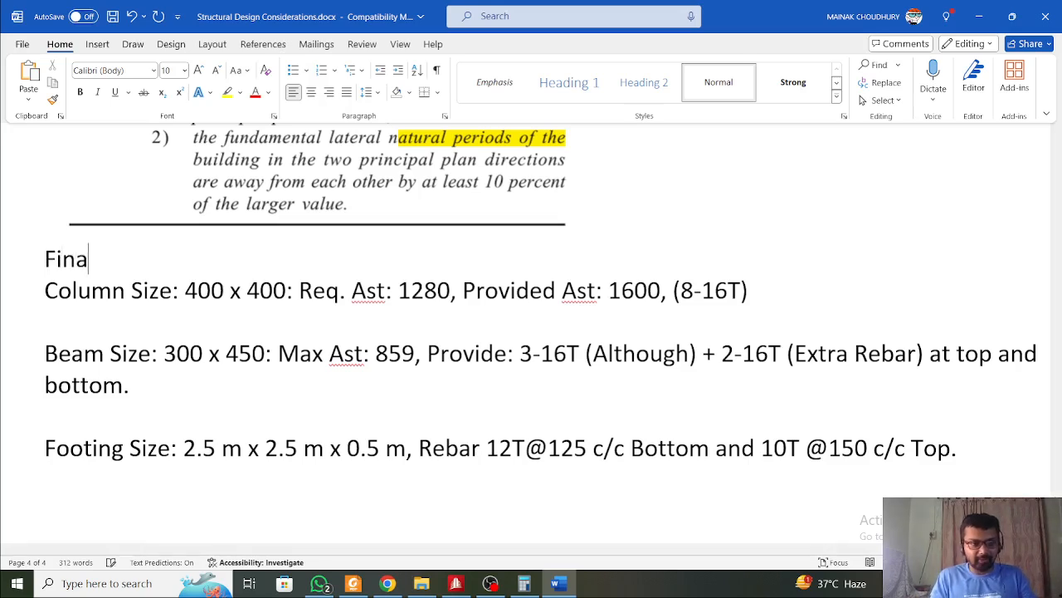
pyautogui.write('l')
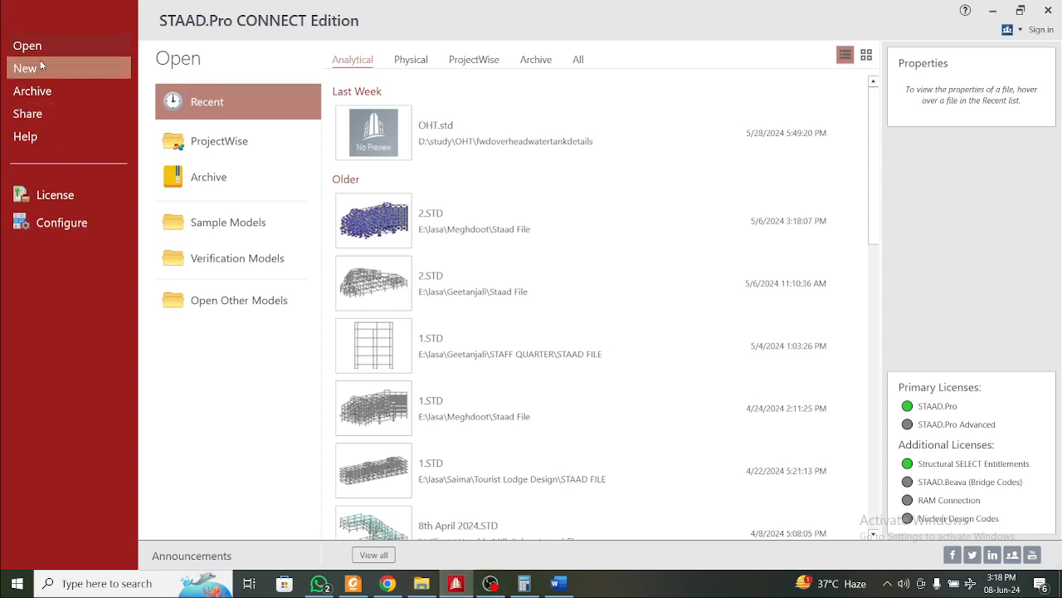
# In STAAD.Pro, create a new Analytical model named Structure1 with Metric units in the Project 16 folder
pyautogui.click(39, 66)
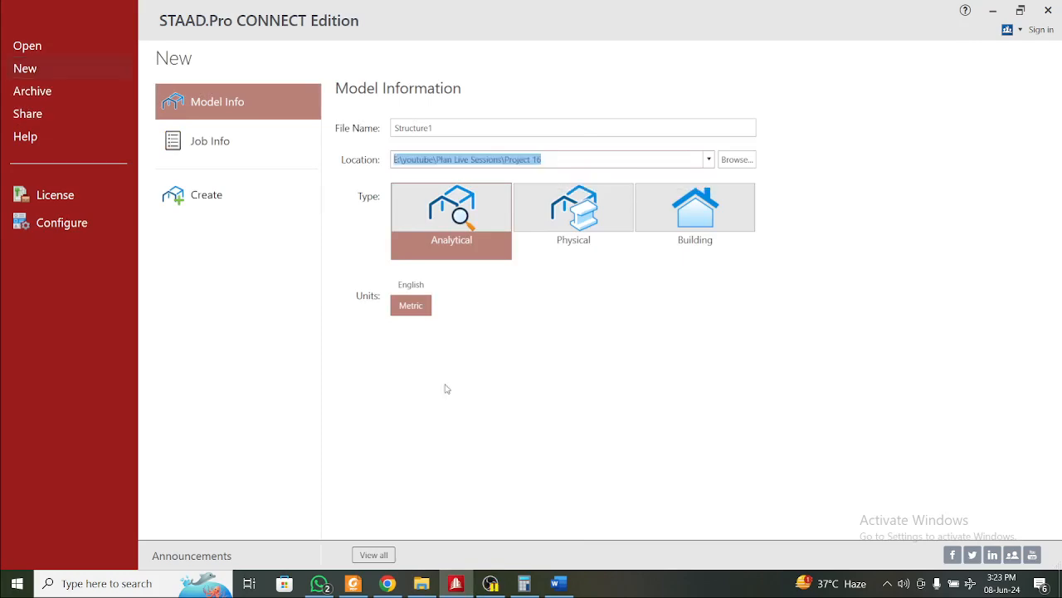
pyautogui.click(197, 195)
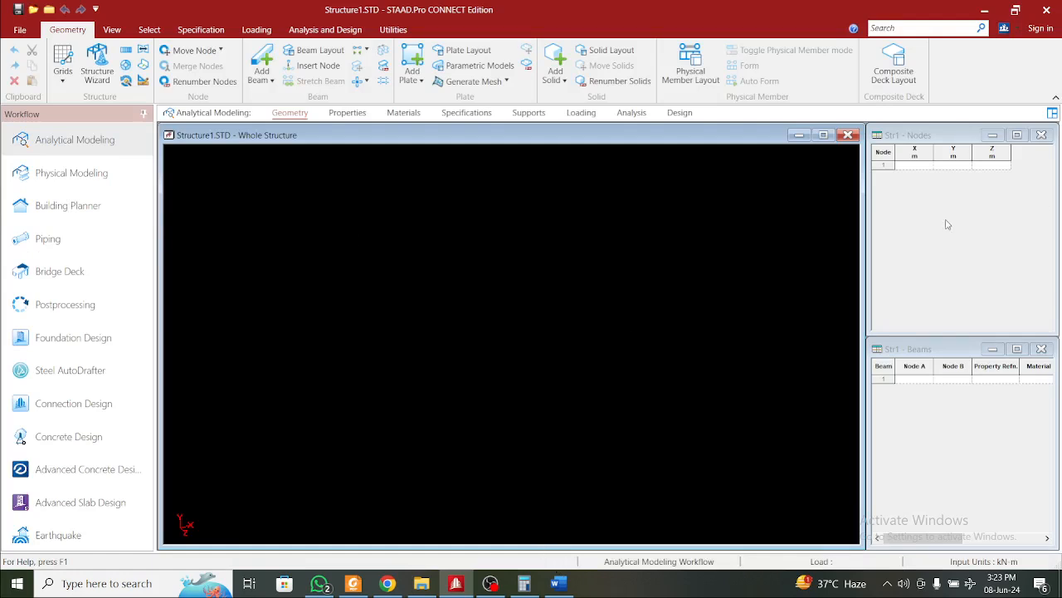
# Look over the BUILDING DRAWING PDF in Foxit Reader and browse to New Volume (E:) in File Explorer
pyautogui.click(421, 584)
pyautogui.click(422, 583)
pyautogui.click(352, 583)
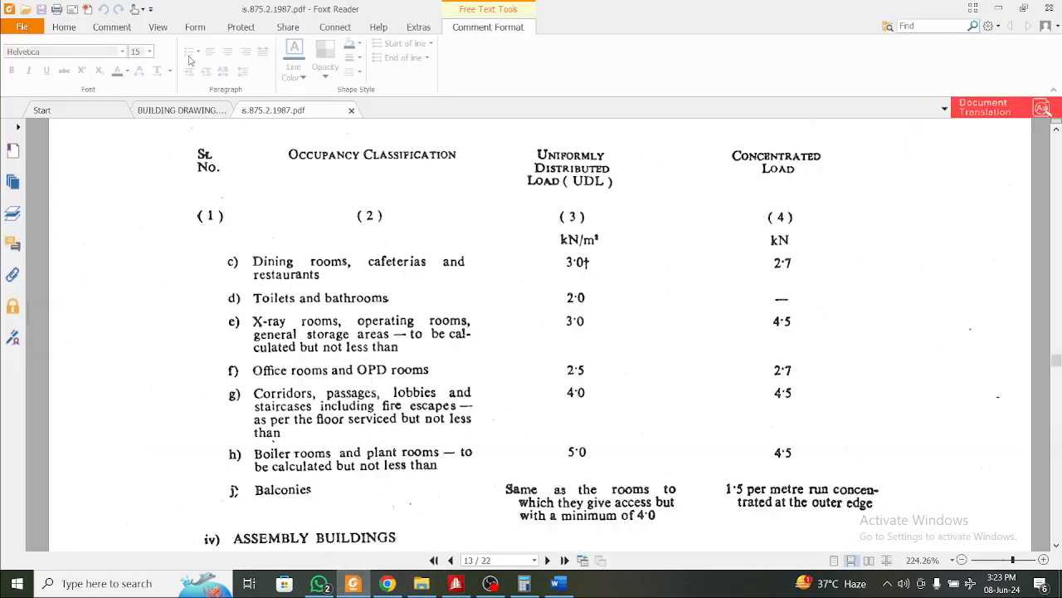
pyautogui.click(176, 110)
pyautogui.scroll(10, 559, 297)
pyautogui.scroll(-2, 560, 299)
pyautogui.scroll(2, 560, 299)
pyautogui.click(425, 585)
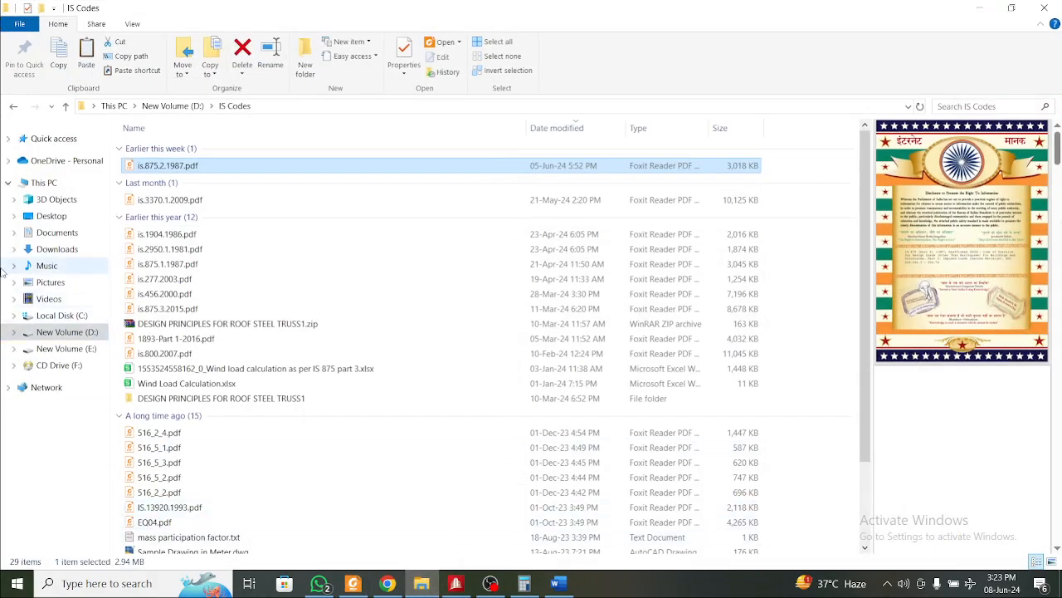
pyautogui.click(67, 349)
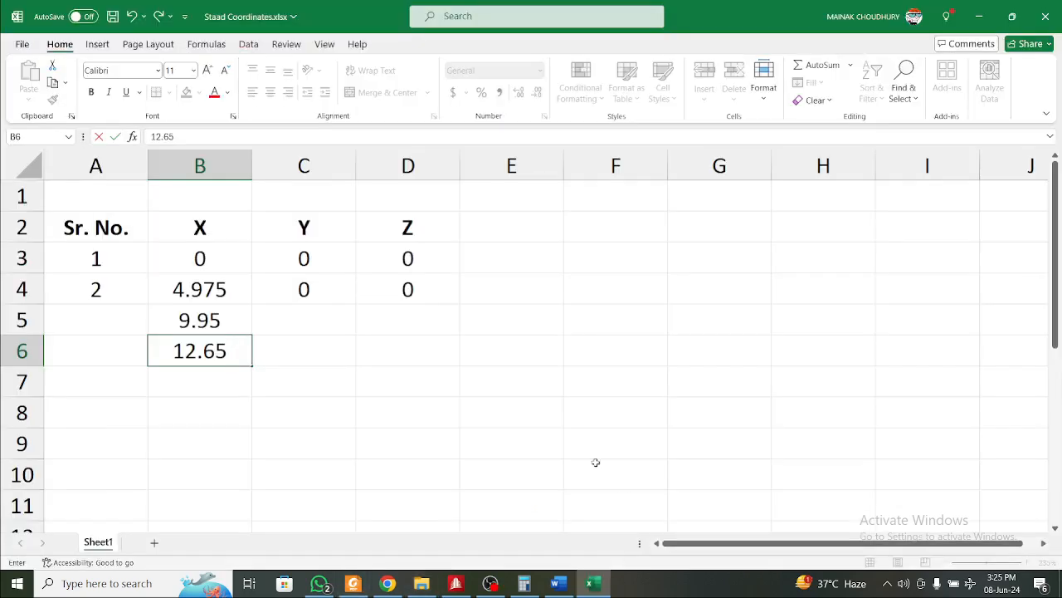
# Confirm 12.65 as the X coordinate in cell B6 of the Staad Coordinates workbook in Excel
pyautogui.click(407, 444)
pyautogui.click(230, 323)
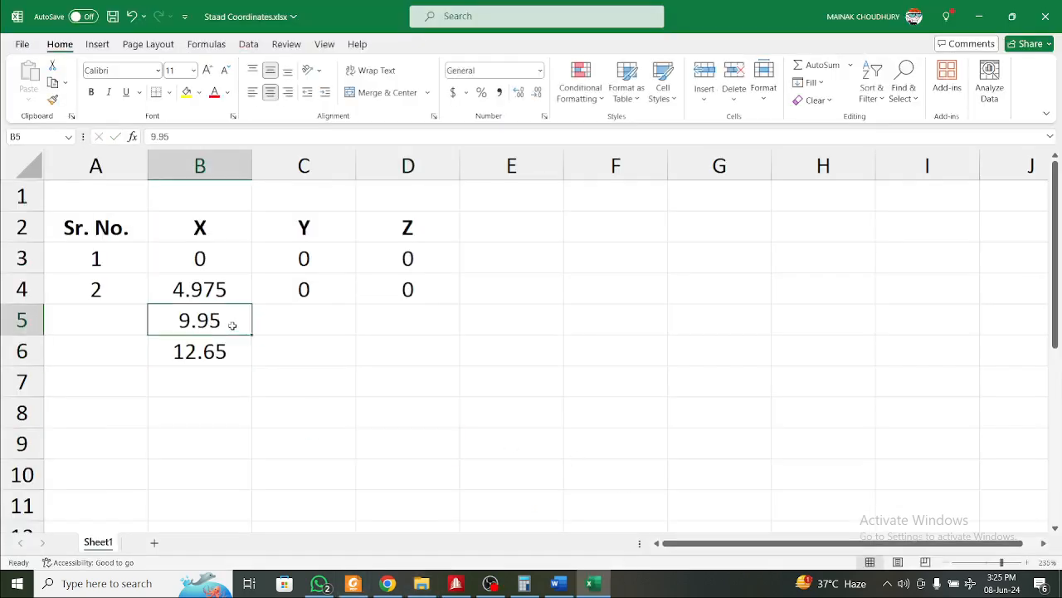
pyautogui.click(237, 361)
pyautogui.moveTo(218, 368); pyautogui.dragTo(310, 285)
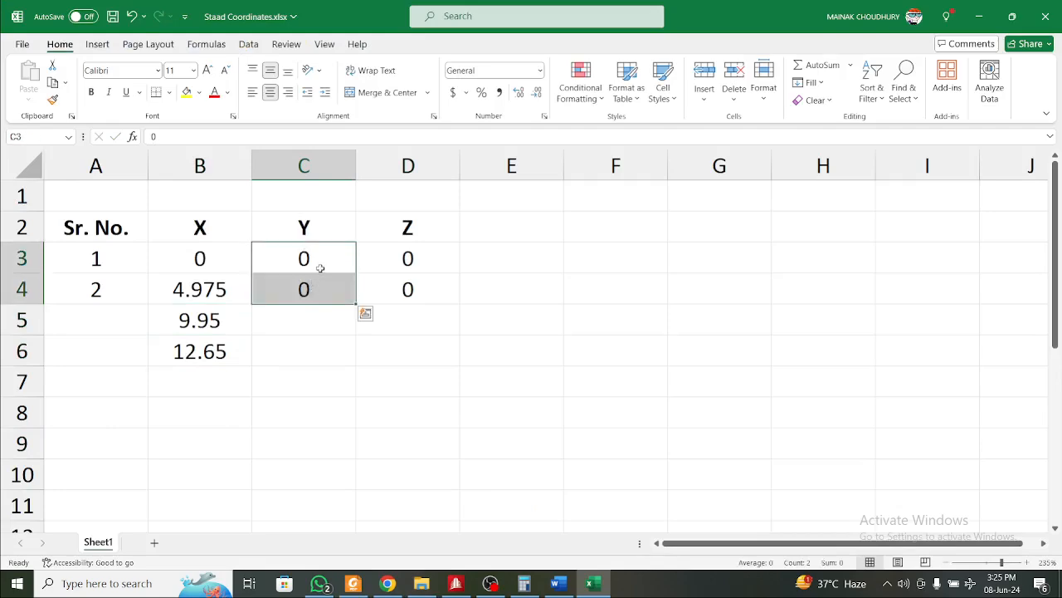
pyautogui.click(320, 261)
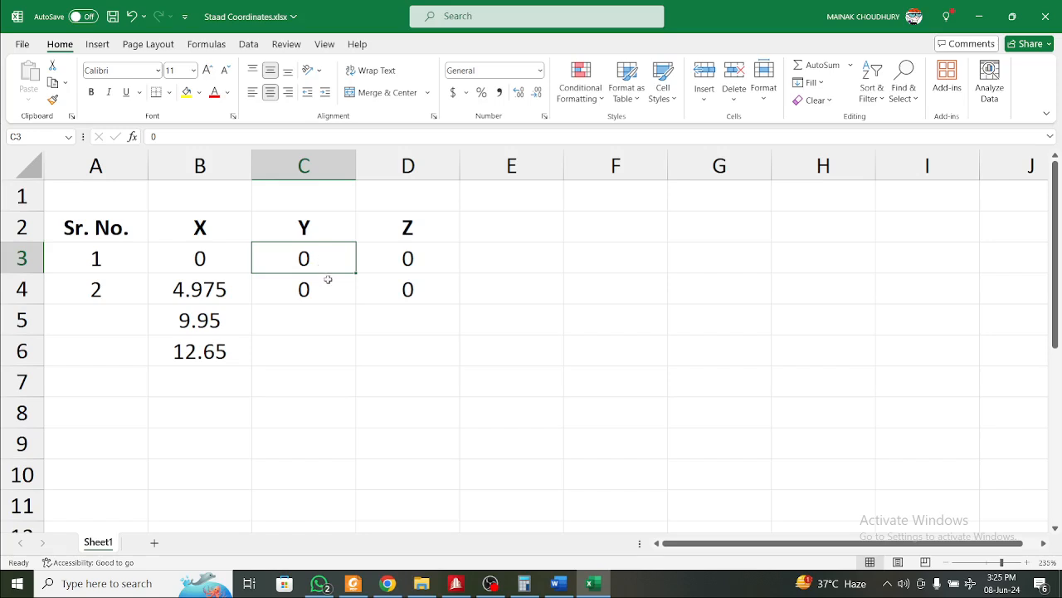
# Switch to the building drawing PDF and check the front elevation heights and the grid coordinates on the plan
pyautogui.click(353, 584)
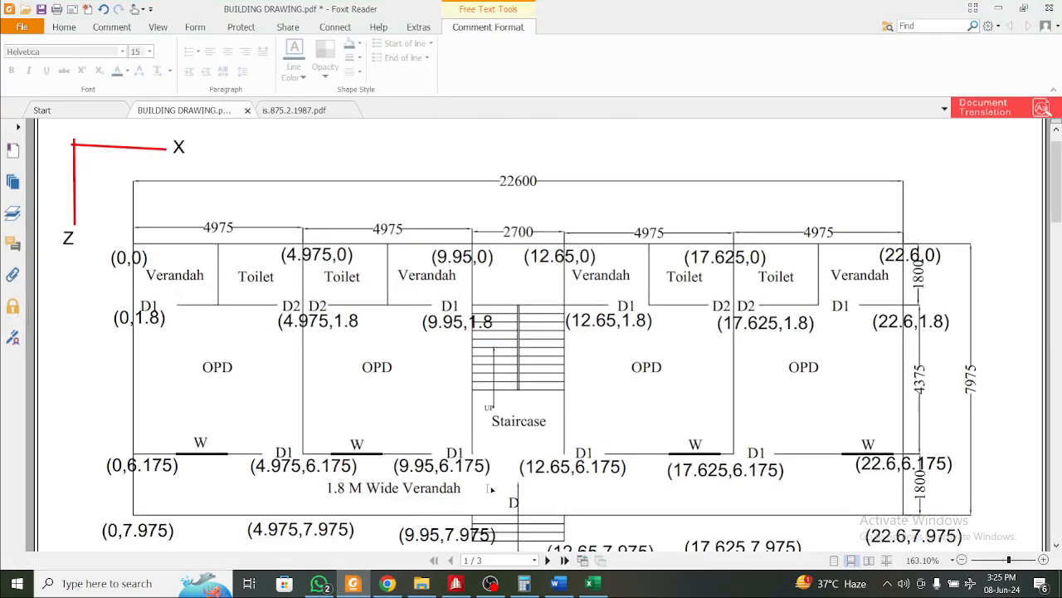
pyautogui.moveTo(1057, 178); pyautogui.dragTo(1057, 514)
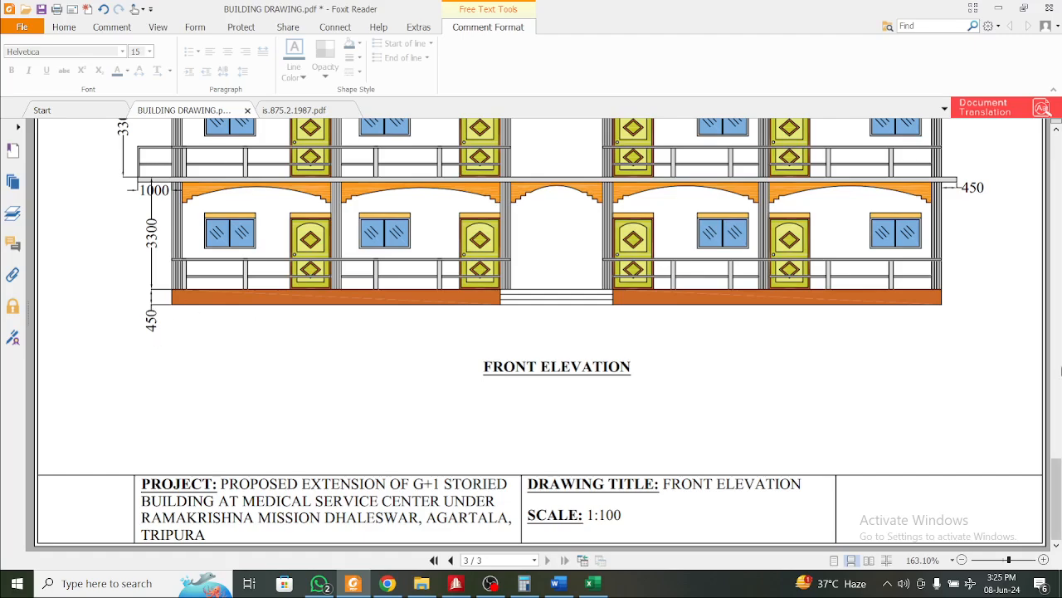
pyautogui.moveTo(1055, 490); pyautogui.dragTo(1058, 181)
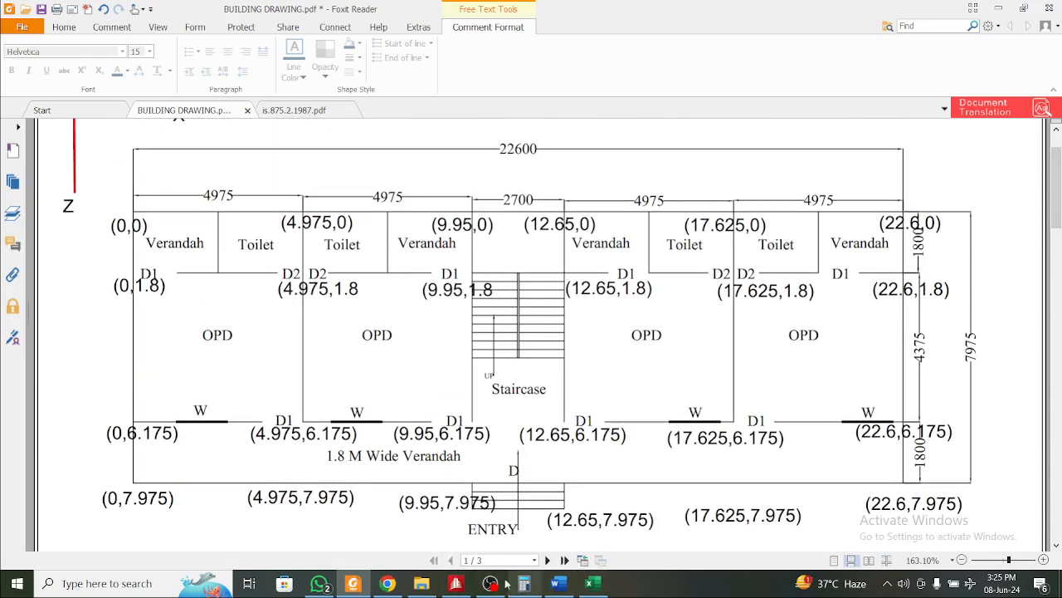
# Return to the Staad Coordinates workbook and enter 17.625 as the next X coordinate in cell B7
pyautogui.click(590, 585)
pyautogui.click(590, 585)
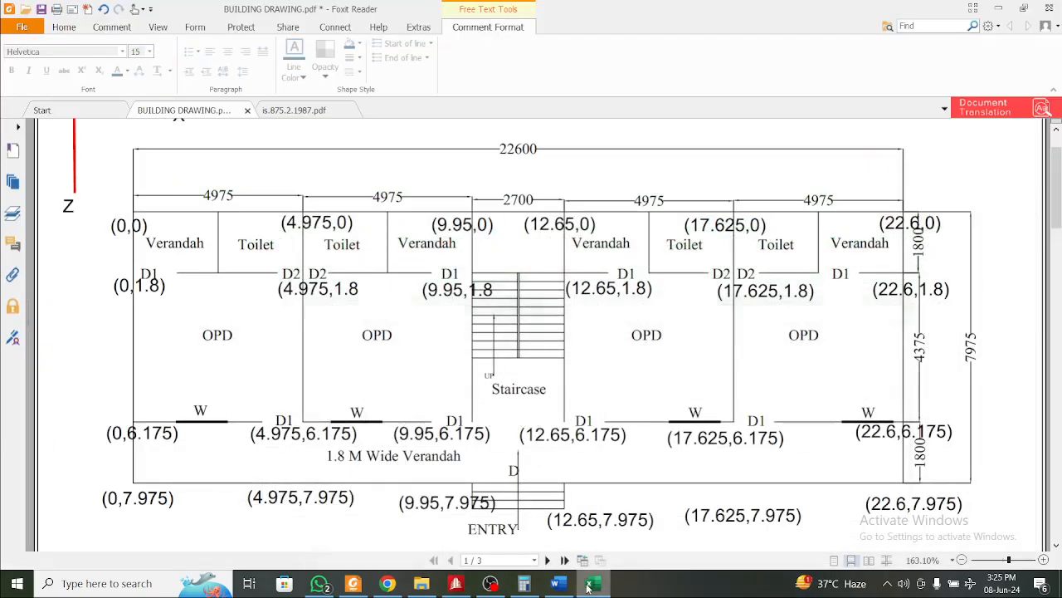
pyautogui.click(589, 586)
pyautogui.click(589, 585)
pyautogui.click(588, 586)
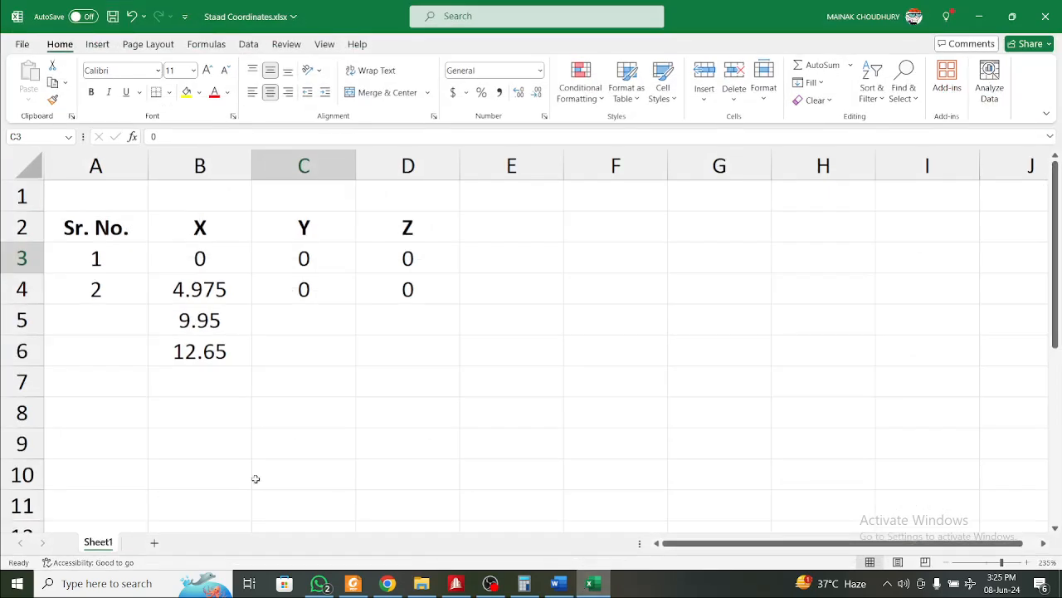
pyautogui.click(201, 390)
pyautogui.write('17.625')
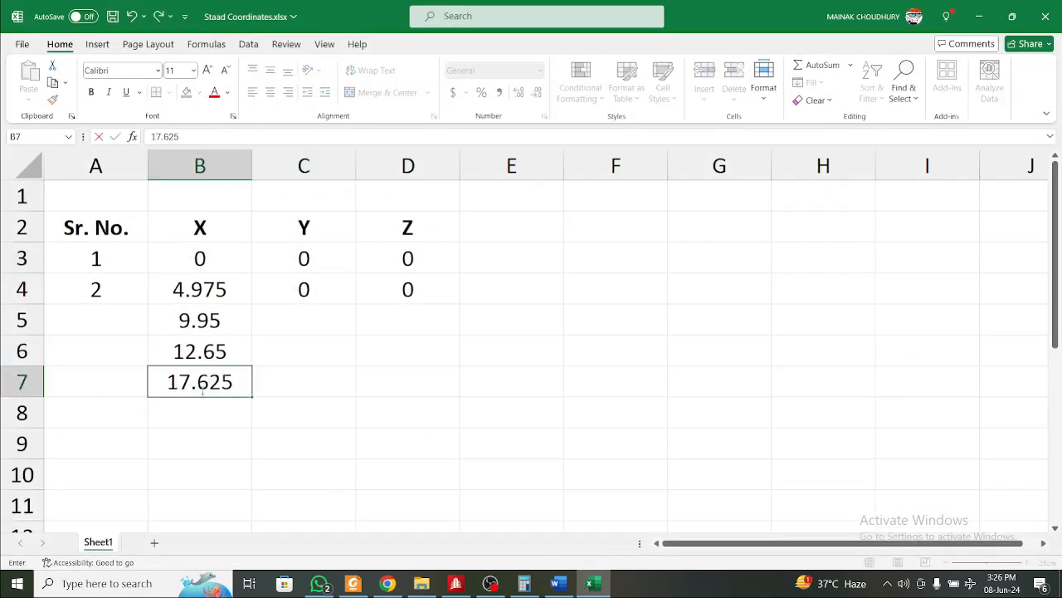
pyautogui.press('Return')
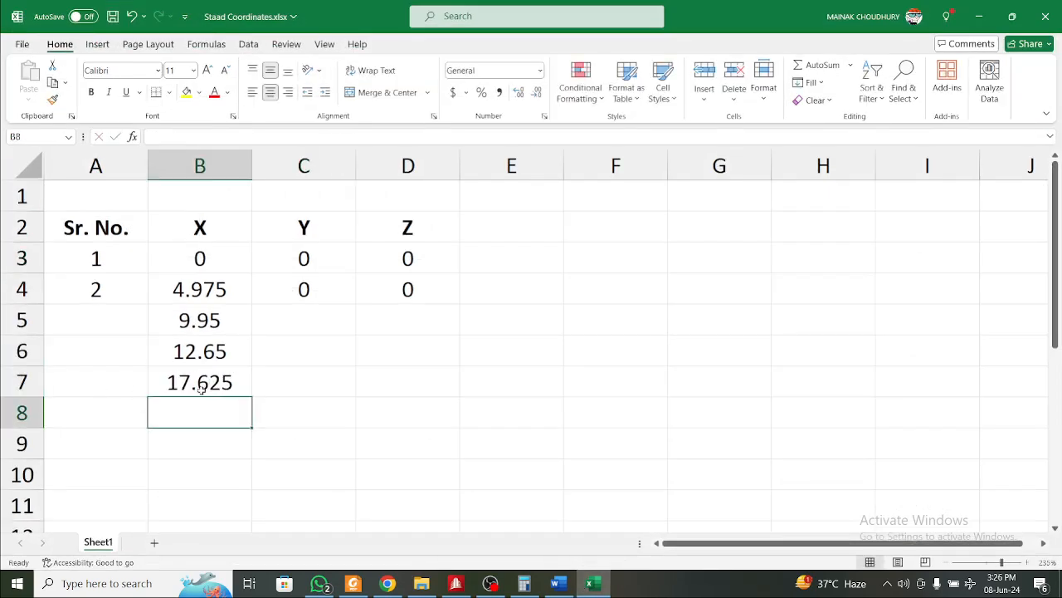
# Check the last grid coordinate in the building drawing and enter 22.6 as the X coordinate in cell B8 of the Excel workbook
pyautogui.click(594, 585)
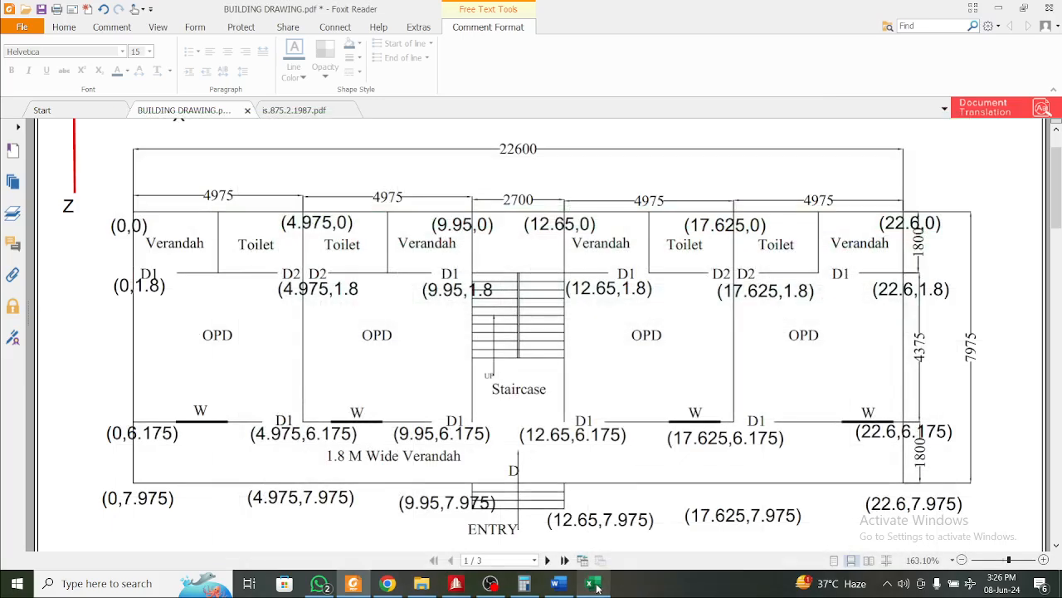
pyautogui.click(593, 585)
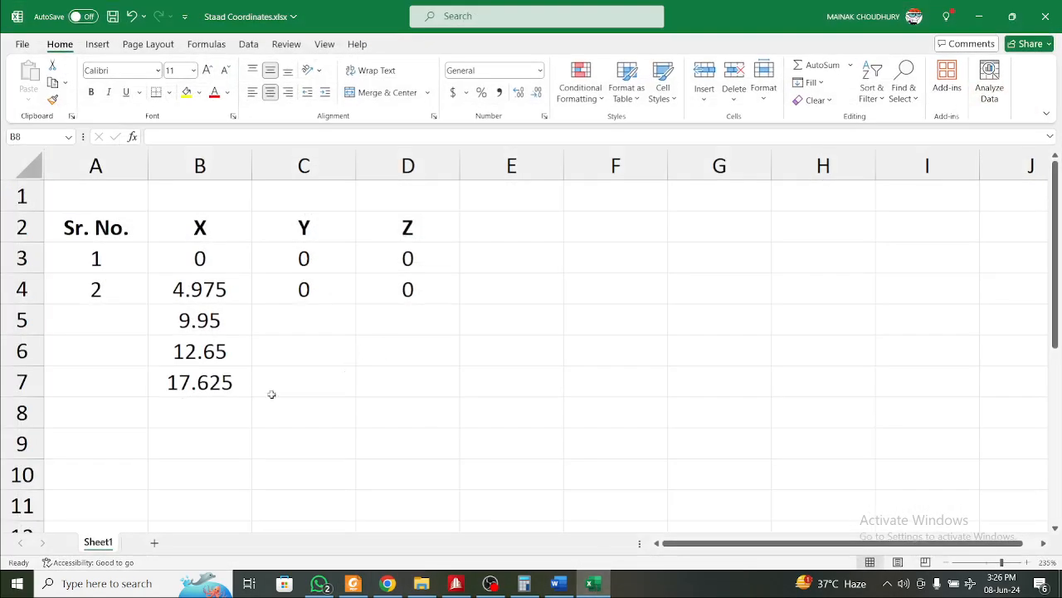
pyautogui.click(213, 407)
pyautogui.write('22.36')
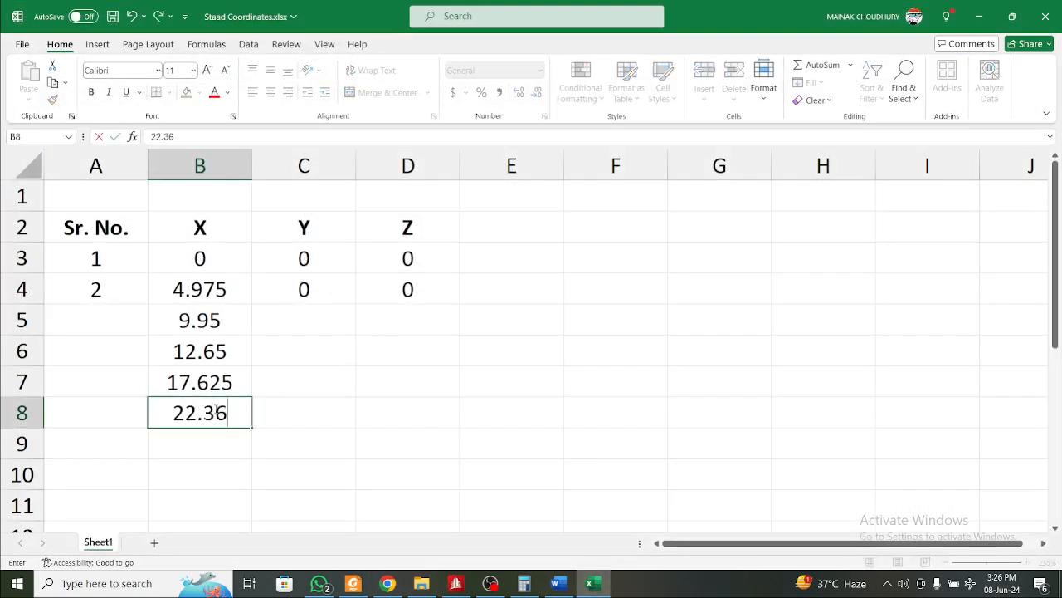
pyautogui.press('BackSpace')
pyautogui.press('BackSpace')
pyautogui.write('6')
pyautogui.click(314, 328)
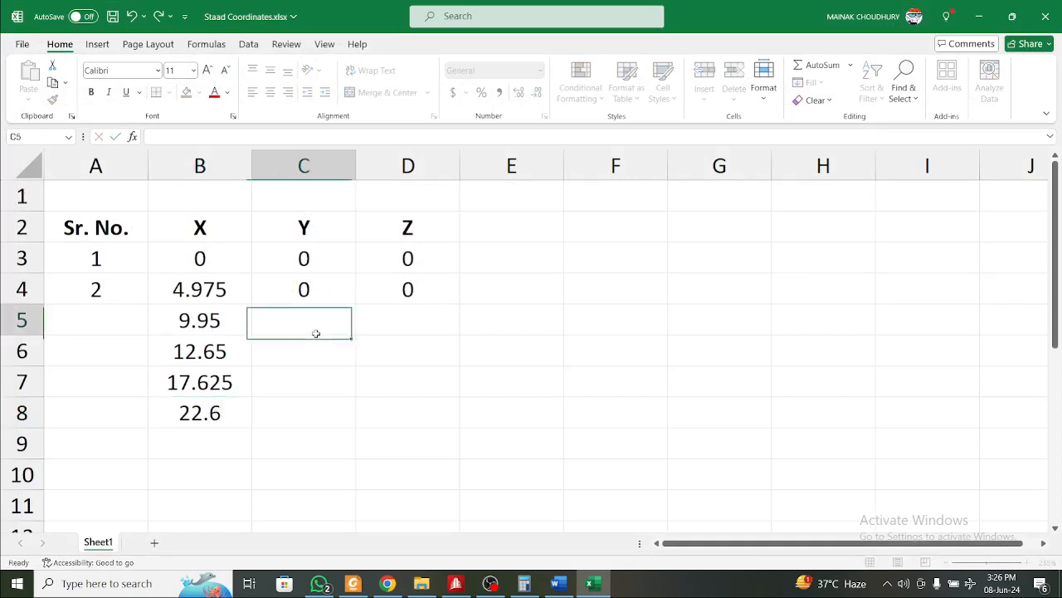
# Copy the 0 from cell C4 into the Y and Z cells C5:D8
pyautogui.click(311, 291)
pyautogui.hotkey('ctrl', 'c')
pyautogui.moveTo(309, 323); pyautogui.dragTo(428, 409)
pyautogui.hotkey('ctrl', 'v')
pyautogui.click(543, 351)
pyautogui.press('Escape')
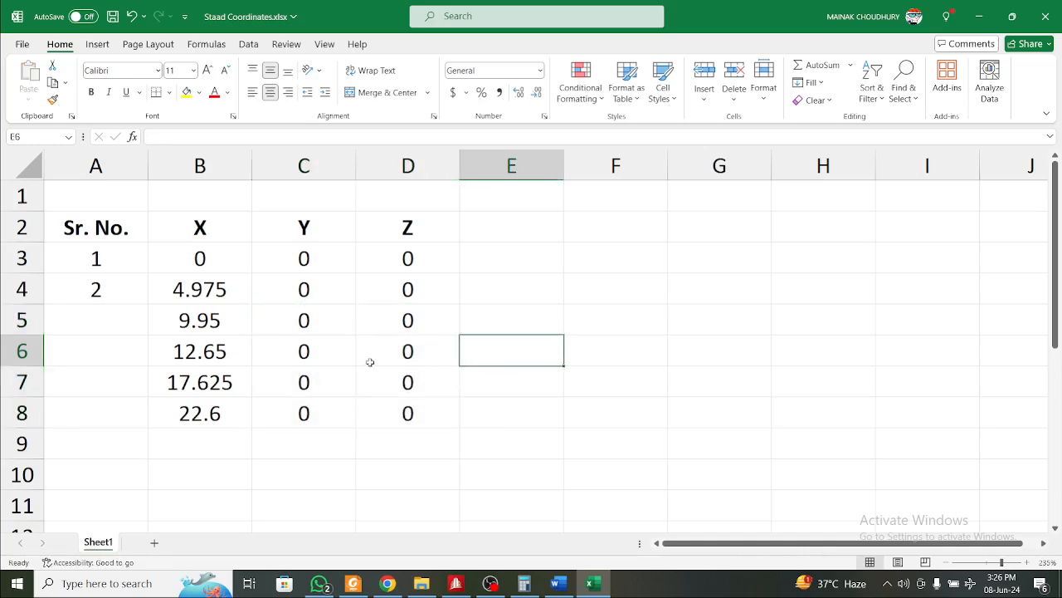
# Extend the serial numbers from A3:A4 down to 6 in cell A8
pyautogui.scroll(-1, 263, 374)
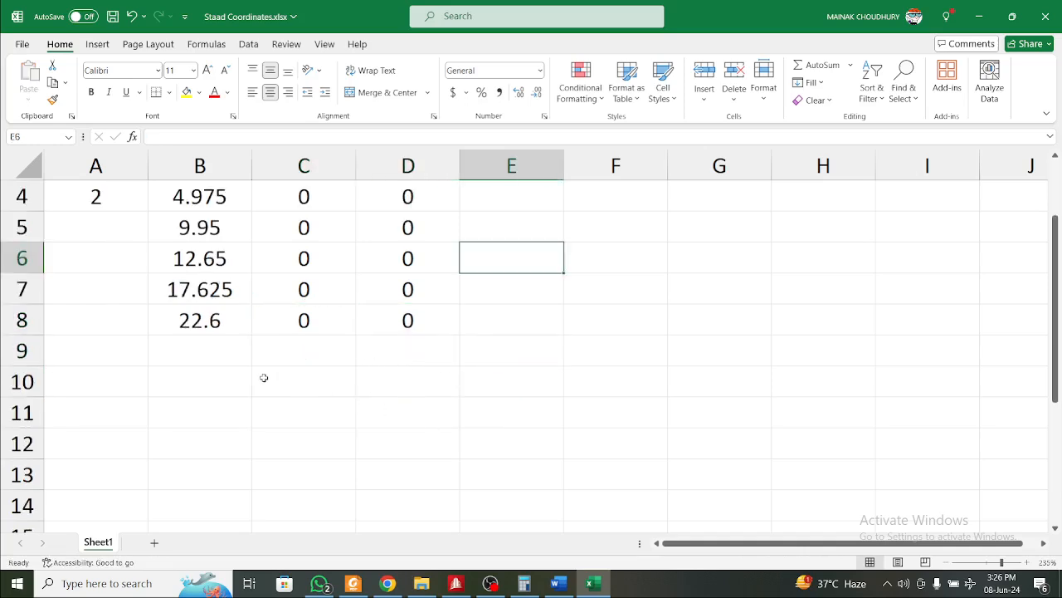
pyautogui.scroll(1, 263, 375)
pyautogui.moveTo(109, 253); pyautogui.dragTo(113, 288)
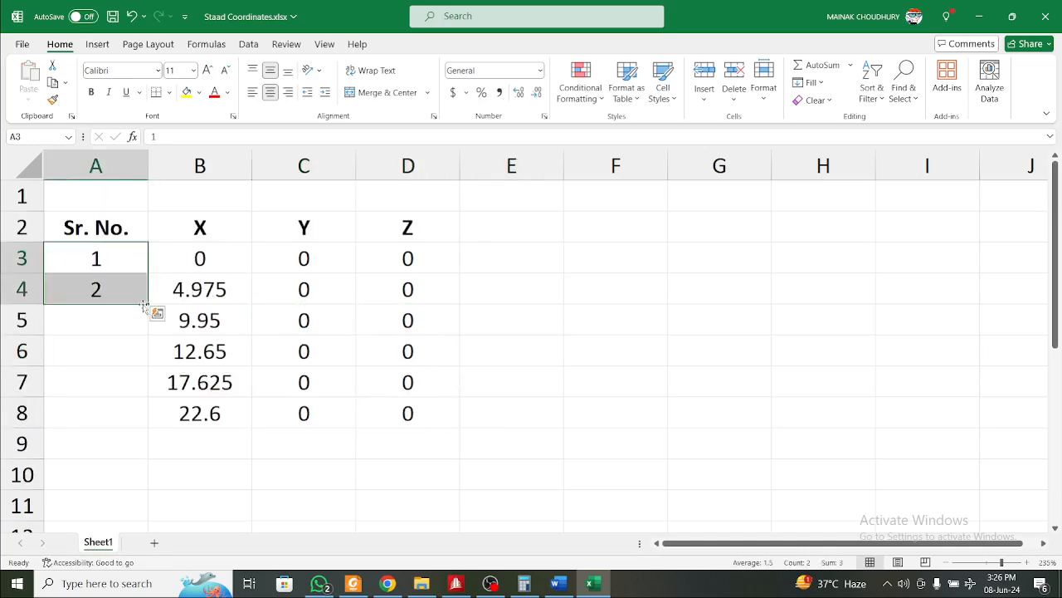
pyautogui.click(225, 257)
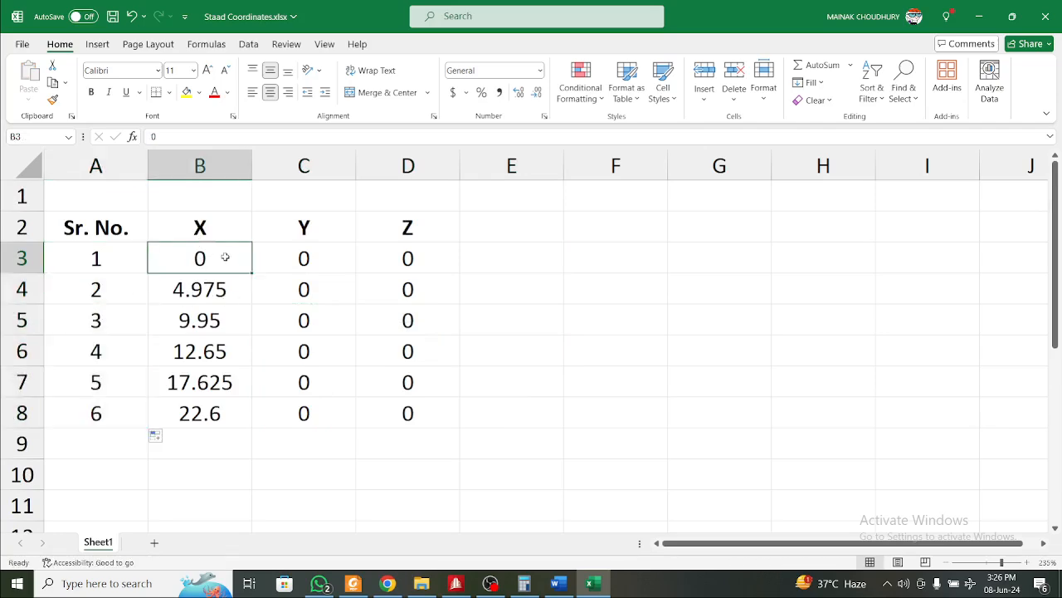
# Copy the six X coordinates in B3:B8 into B9:B14 and again into B15:B20
pyautogui.moveTo(215, 258); pyautogui.dragTo(222, 405)
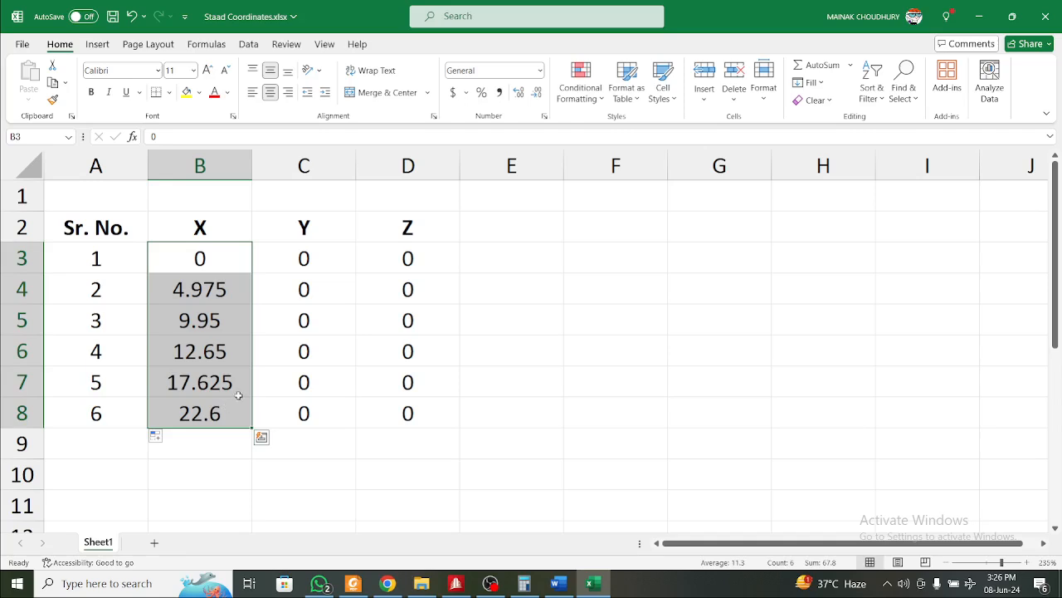
pyautogui.scroll(-2, 238, 395)
pyautogui.hotkey('ctrl', 'c')
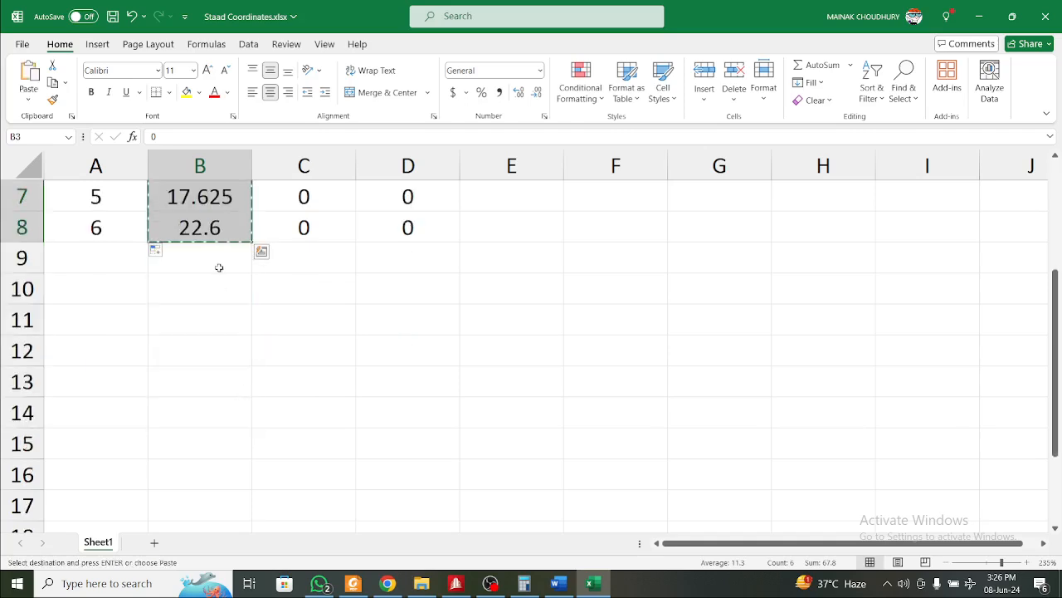
pyautogui.click(218, 266)
pyautogui.hotkey('ctrl', 'v')
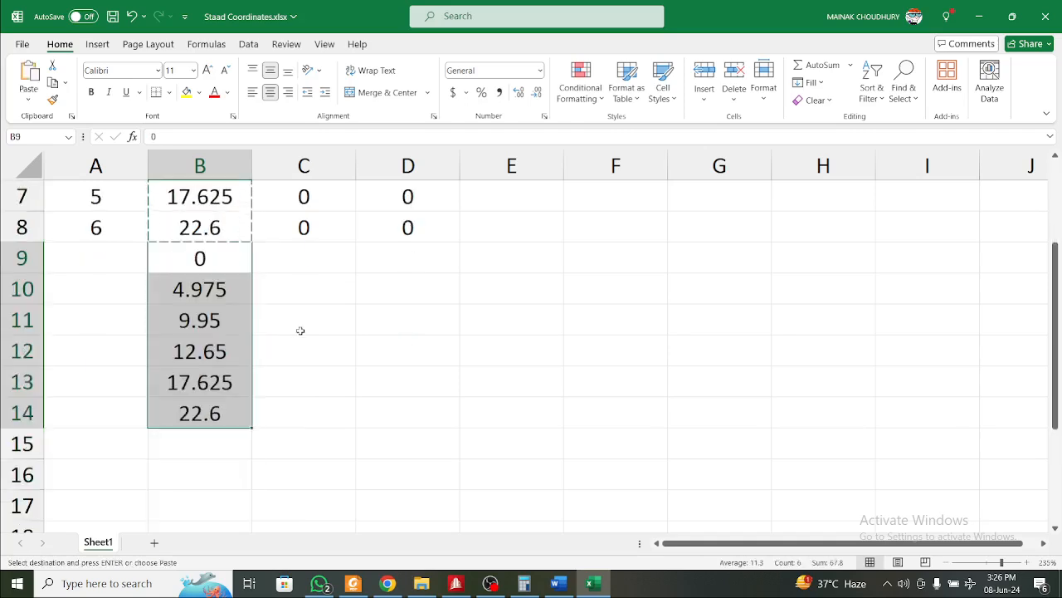
pyautogui.scroll(-2, 216, 261)
pyautogui.click(224, 247)
pyautogui.hotkey('ctrl', 'v')
pyautogui.scroll(3, 323, 294)
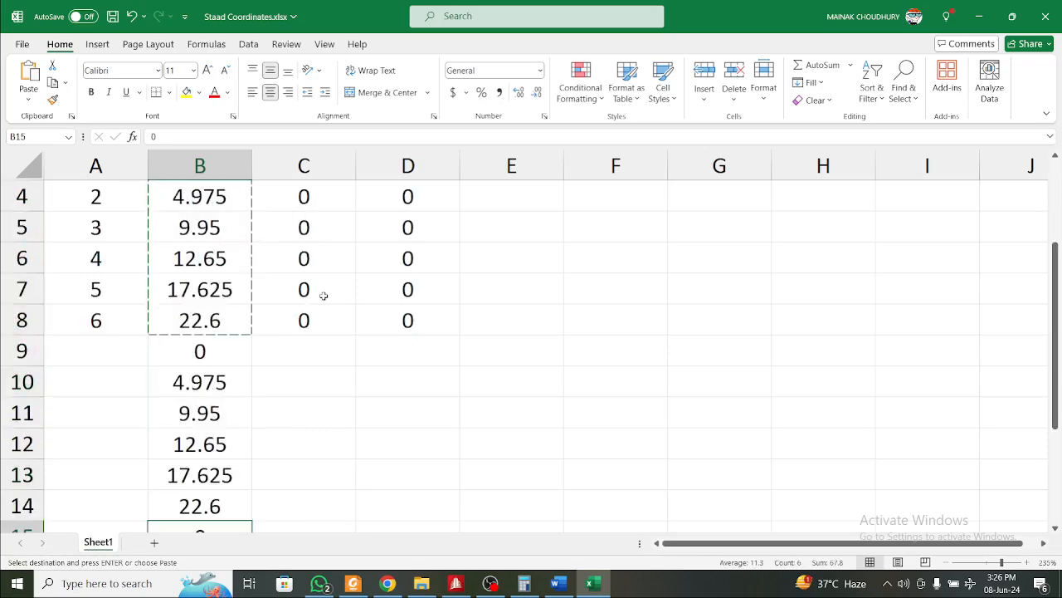
pyautogui.scroll(1, 375, 325)
pyautogui.scroll(-3, 375, 327)
pyautogui.press('Escape')
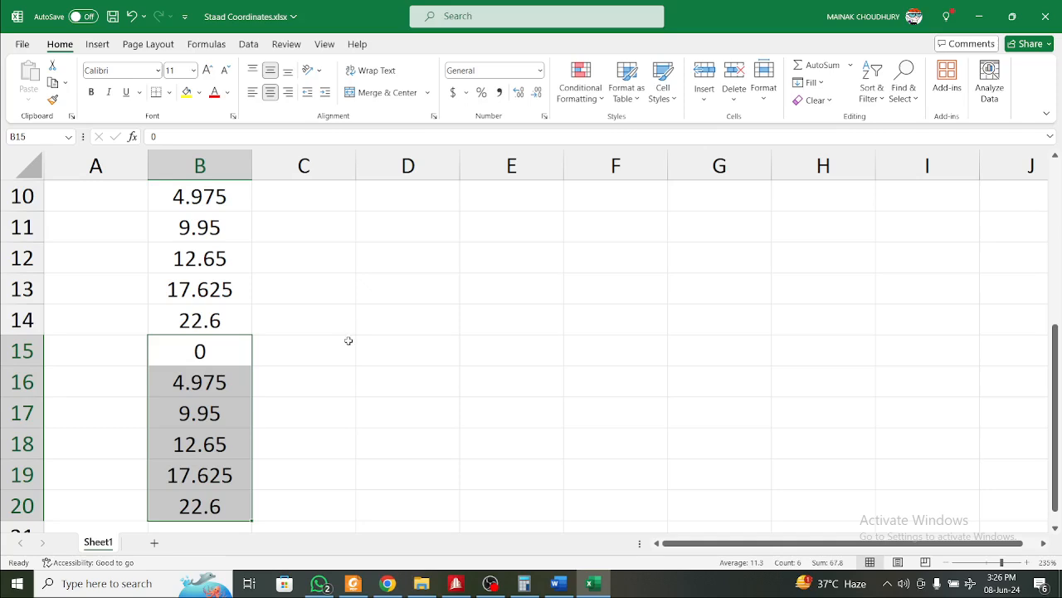
# Copy the Y coordinate 0 from C3 into cells C9:C20
pyautogui.scroll(3, 349, 340)
pyautogui.click(316, 257)
pyautogui.hotkey('ctrl', 'c')
pyautogui.scroll(-3, 310, 370)
pyautogui.scroll(3, 311, 370)
pyautogui.click(336, 443)
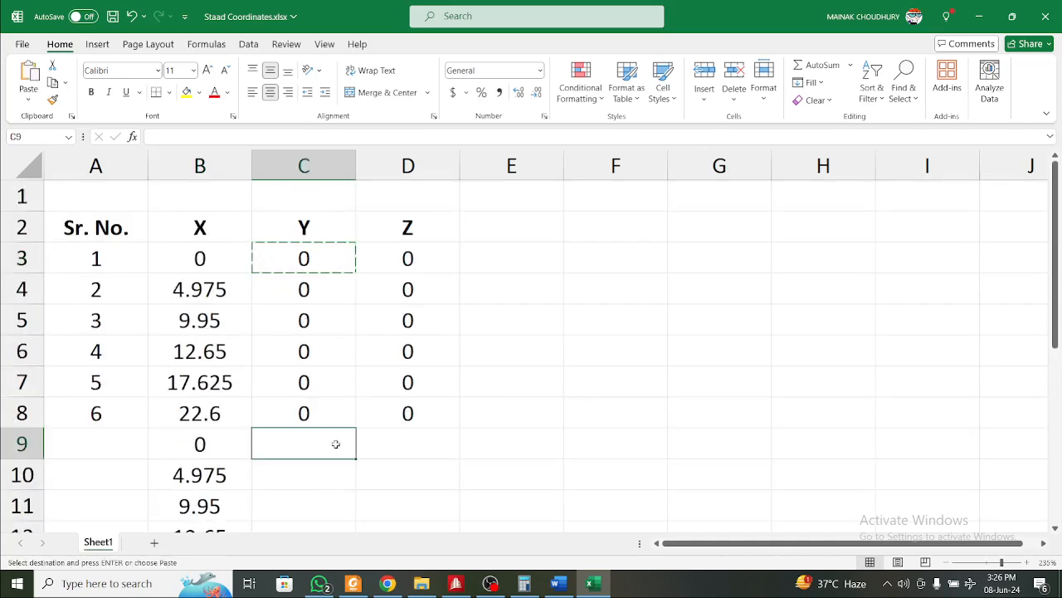
pyautogui.moveTo(331, 445); pyautogui.dragTo(309, 474)
pyautogui.hotkey('ctrl', 'v')
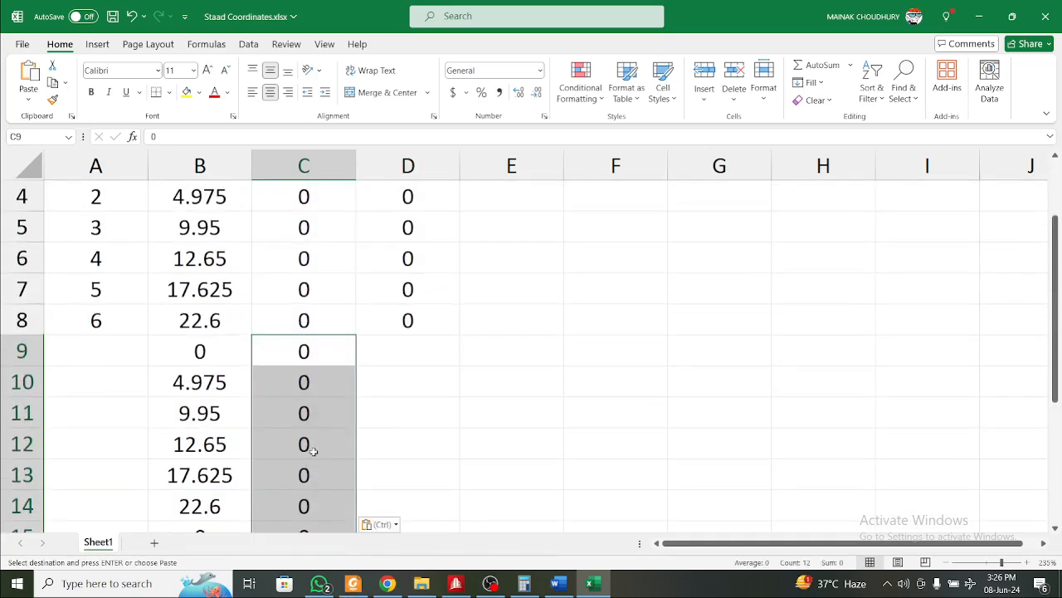
# Check the second grid row's Z value in the building drawing and enter 1.8 in cell D9 of the workbook
pyautogui.click(404, 349)
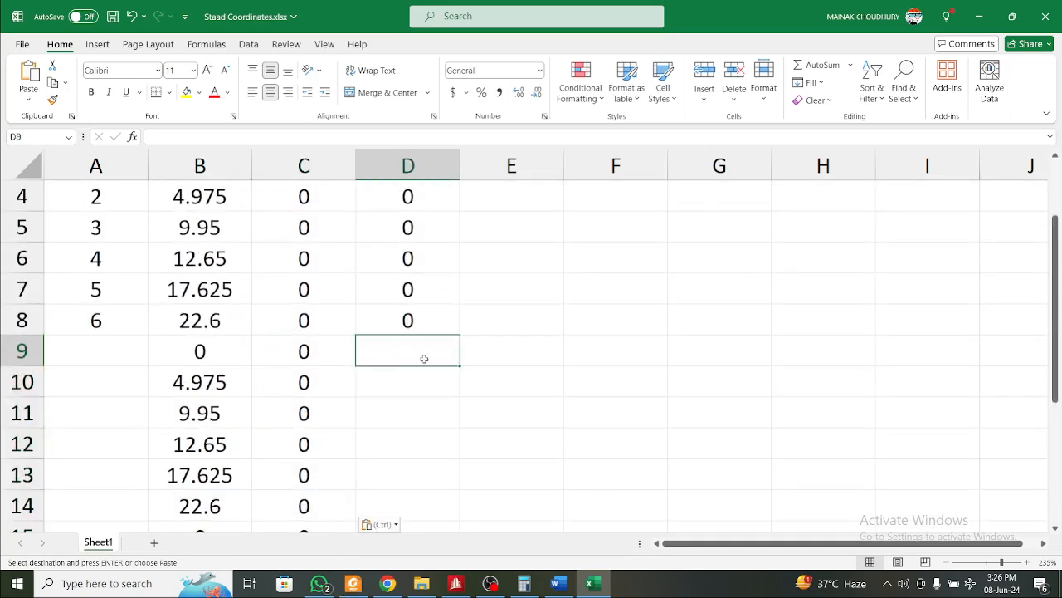
pyautogui.click(354, 582)
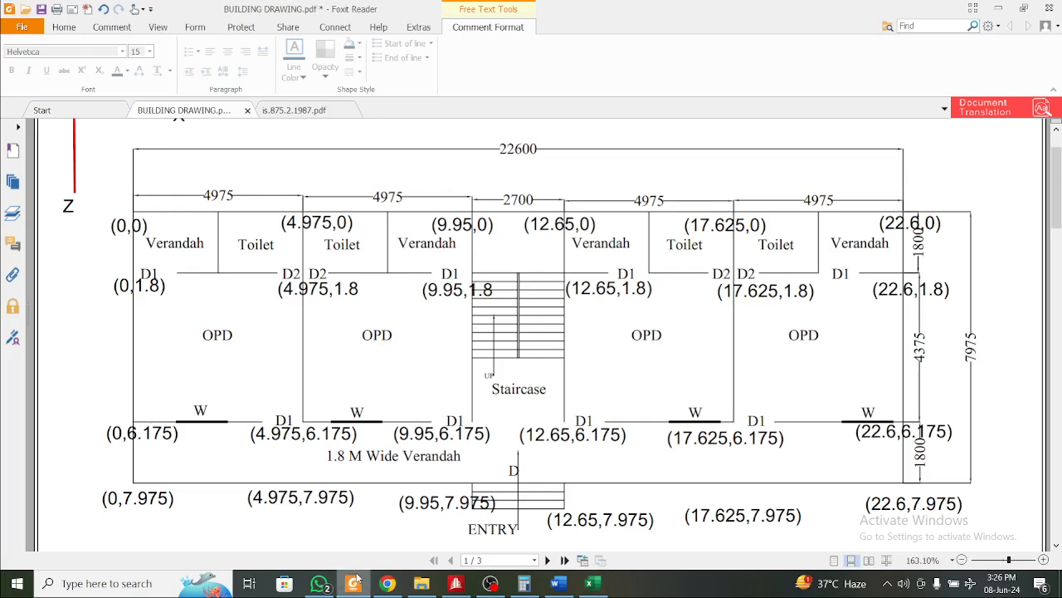
pyautogui.click(354, 582)
pyautogui.write('1.8')
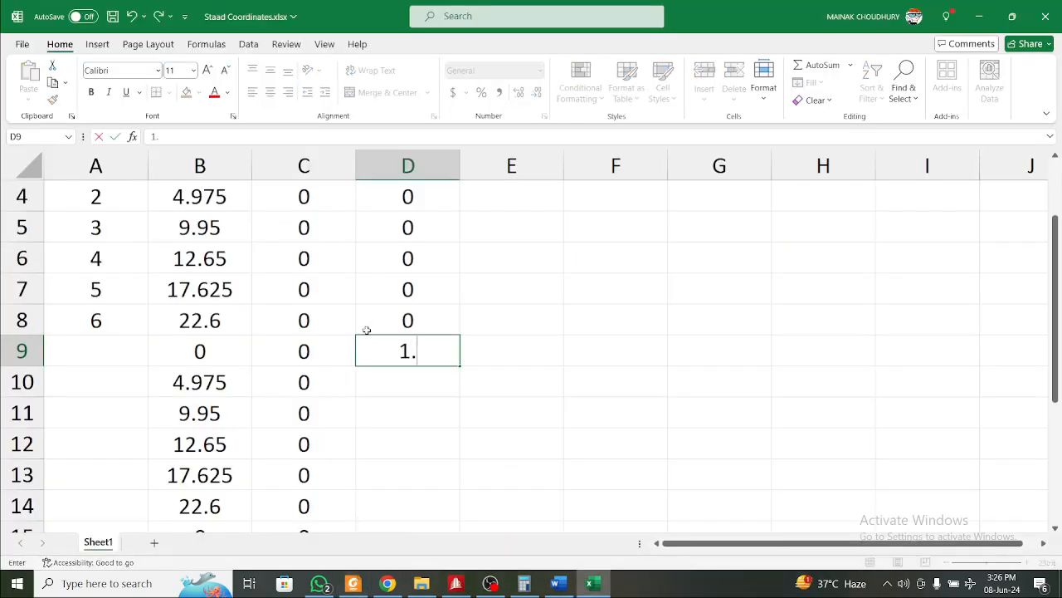
pyautogui.click(589, 342)
# Copy the Z coordinate 1.8 from D9 into cells D10:D14
pyautogui.click(401, 351)
pyautogui.hotkey('ctrl', 'c')
pyautogui.scroll(-2, 403, 323)
pyautogui.scroll(1, 407, 312)
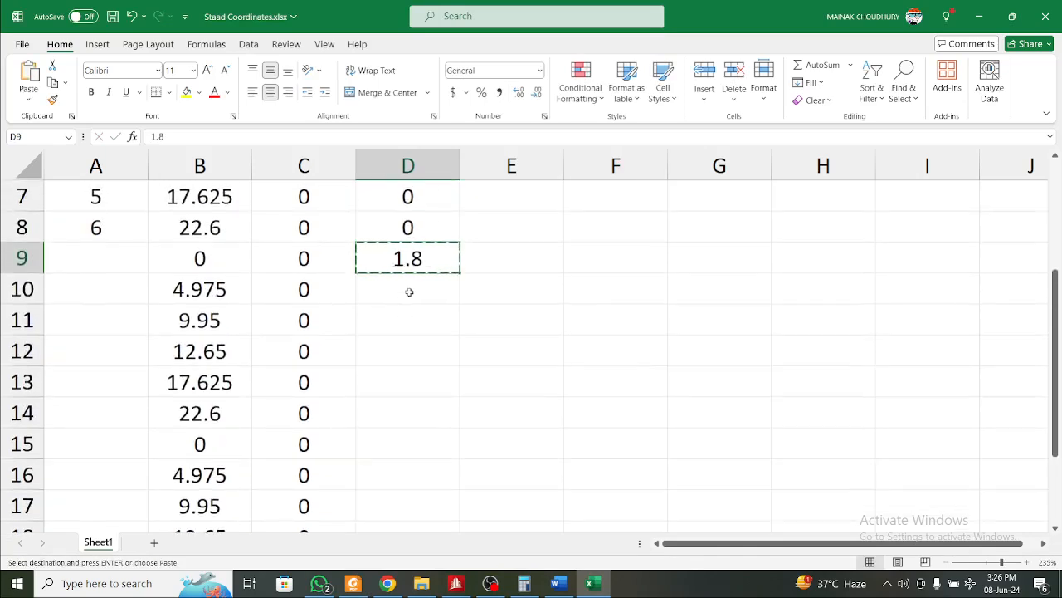
pyautogui.moveTo(409, 292); pyautogui.dragTo(410, 410)
pyautogui.hotkey('ctrl', 'v')
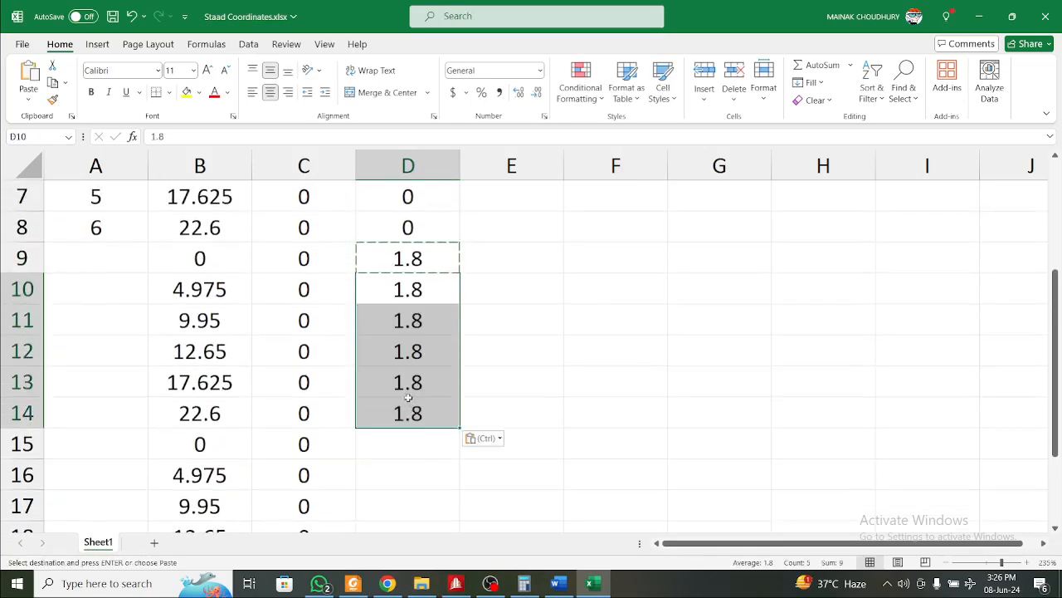
# Check the third grid row's Z value in the building drawing and enter 6.175 in cell D15 of the workbook
pyautogui.scroll(-2, 410, 398)
pyautogui.scroll(3, 412, 308)
pyautogui.click(405, 264)
pyautogui.scroll(-2, 420, 432)
pyautogui.click(407, 292)
pyautogui.click(406, 325)
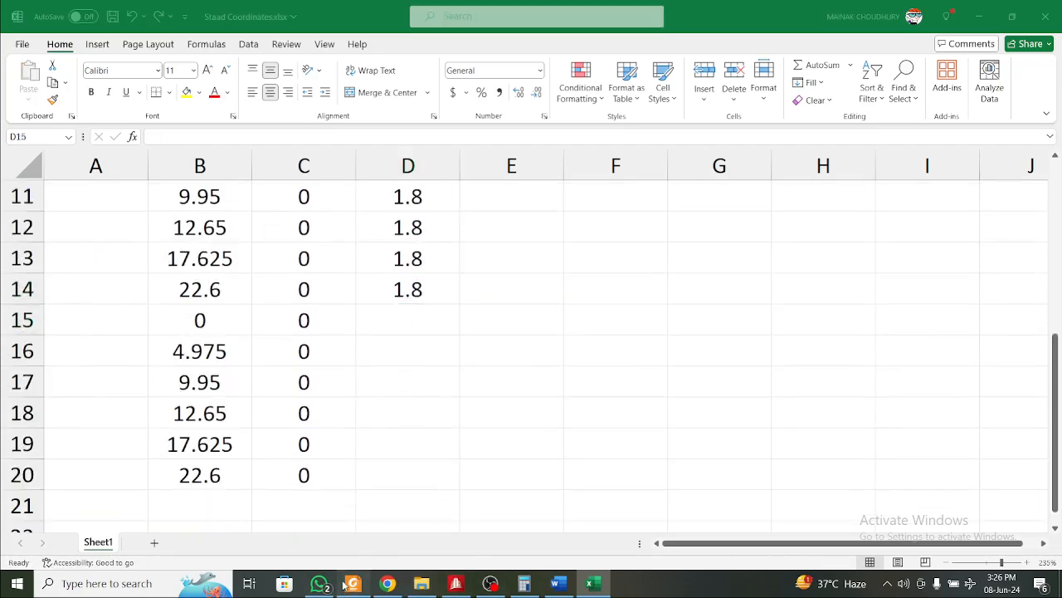
pyautogui.click(353, 583)
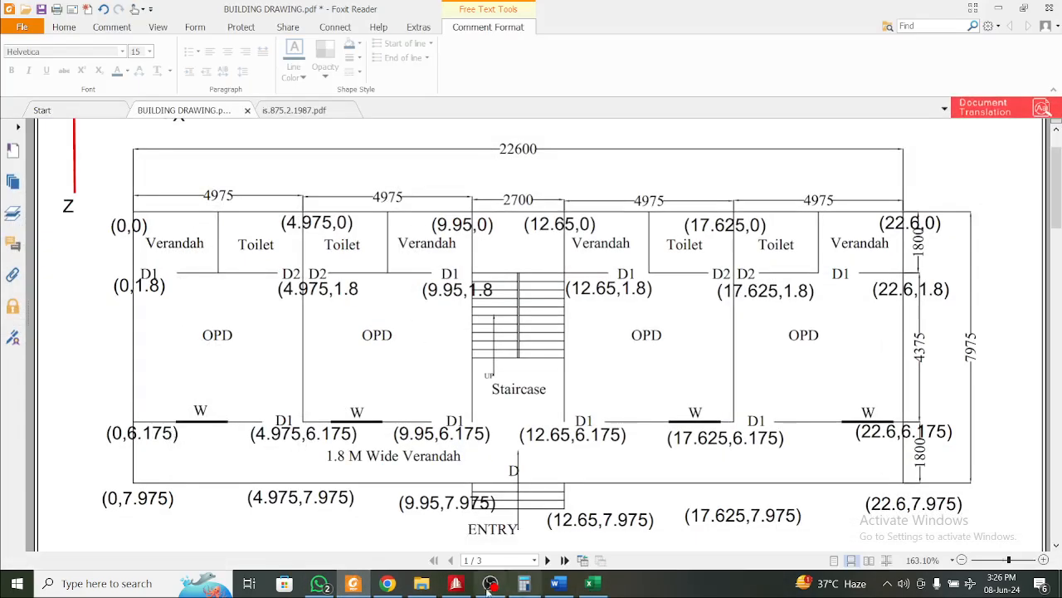
pyautogui.click(356, 582)
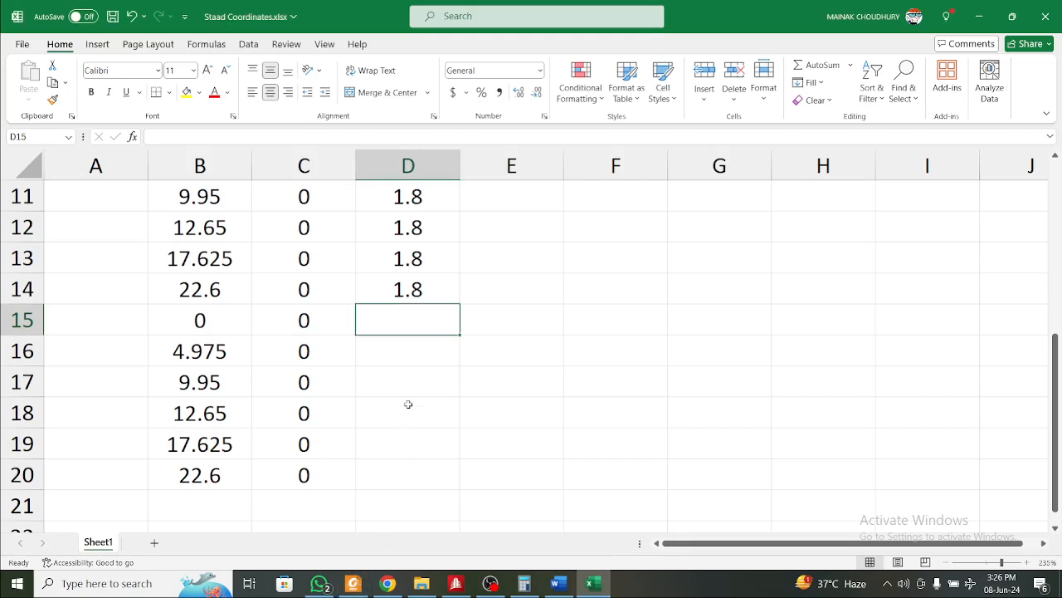
pyautogui.write('6.175')
pyautogui.click(475, 381)
# Copy the Z coordinate 6.175 from D15 into cells D16:D20
pyautogui.click(407, 320)
pyautogui.hotkey('ctrl', 'c')
pyautogui.moveTo(424, 351); pyautogui.dragTo(441, 470)
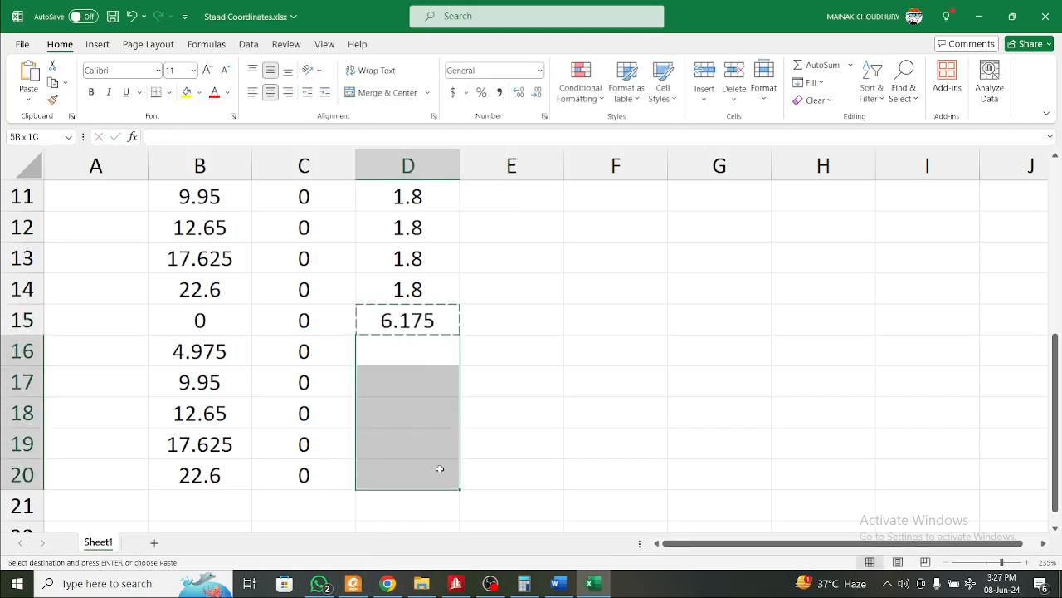
pyautogui.hotkey('ctrl', 'v')
pyautogui.click(576, 349)
# Copy the six X coordinates in B15:B20 into cells B21:B26
pyautogui.scroll(-3, 544, 330)
pyautogui.scroll(2, 545, 330)
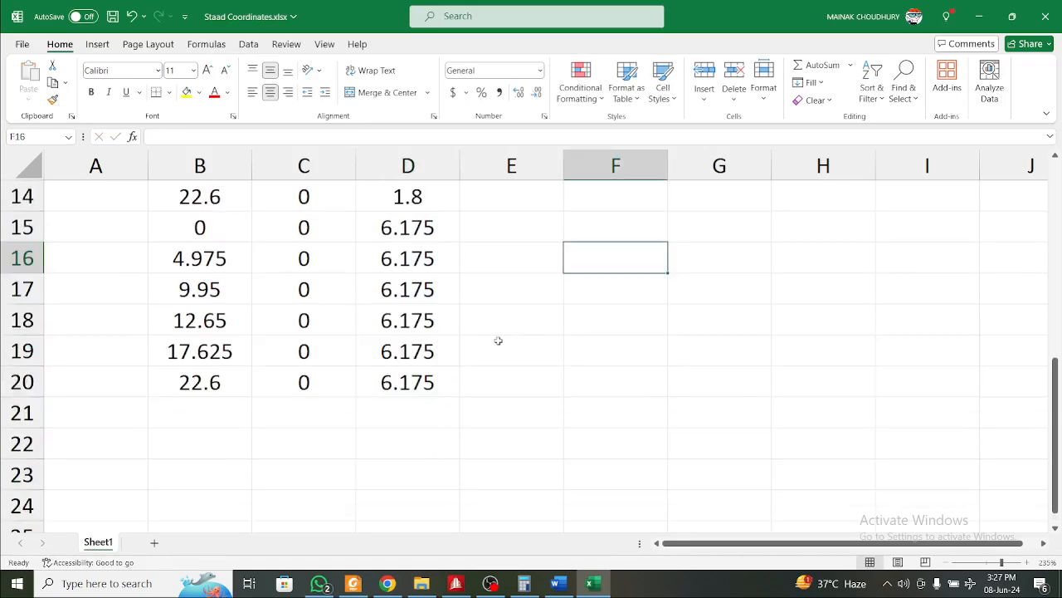
pyautogui.moveTo(200, 228); pyautogui.dragTo(225, 380)
pyautogui.hotkey('ctrl', 'c')
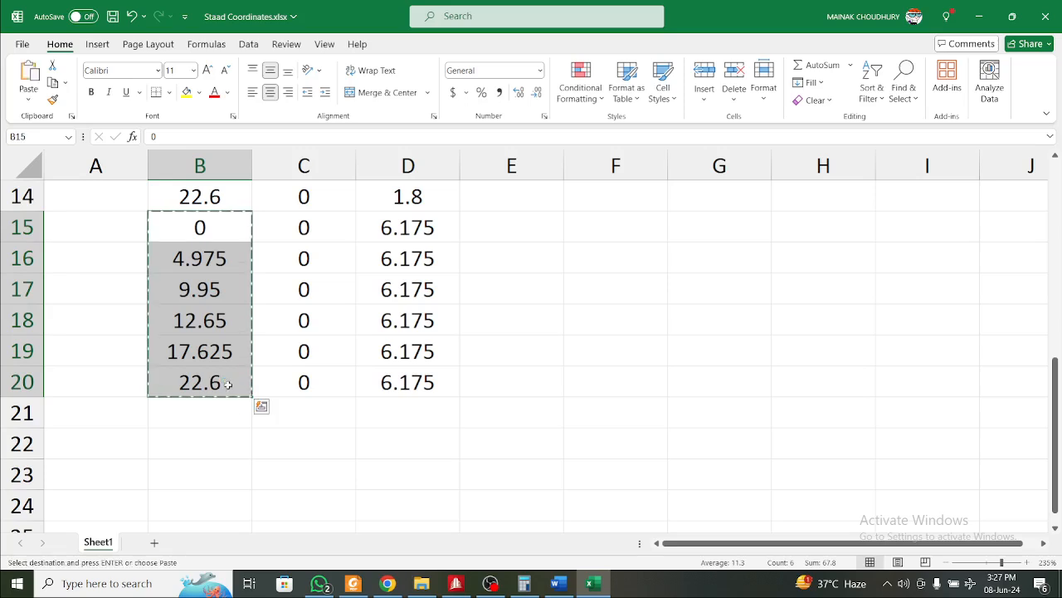
pyautogui.click(231, 414)
pyautogui.hotkey('ctrl', 'v')
pyautogui.scroll(-3, 241, 399)
pyautogui.scroll(2, 259, 374)
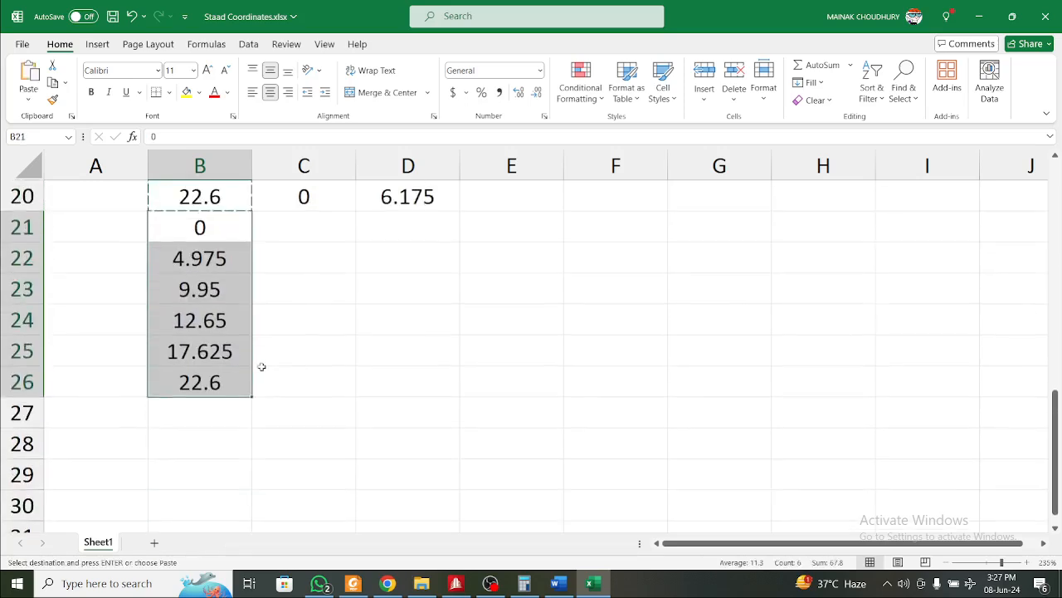
# Copy the Y coordinate 0 from C20 into cells C21:C26
pyautogui.click(305, 294)
pyautogui.hotkey('ctrl', 'c')
pyautogui.moveTo(316, 324); pyautogui.dragTo(327, 469)
pyautogui.hotkey('ctrl', 'v')
pyautogui.press('Escape')
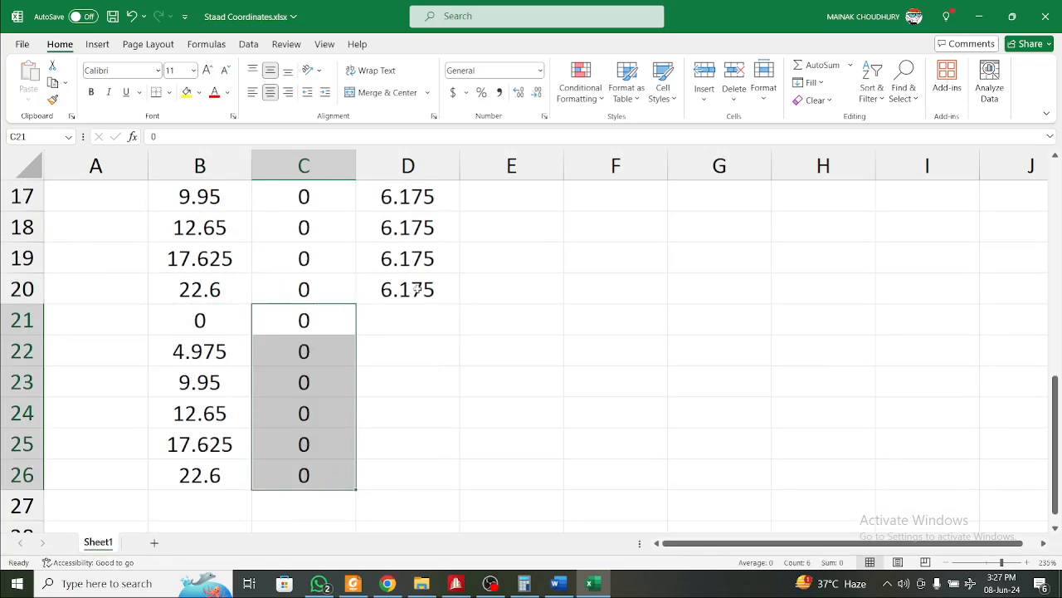
# Check the fourth grid row's Z value in the building drawing and enter 7.975 in cell D21 of the workbook
pyautogui.click(417, 292)
pyautogui.click(591, 585)
pyautogui.click(591, 585)
pyautogui.click(354, 583)
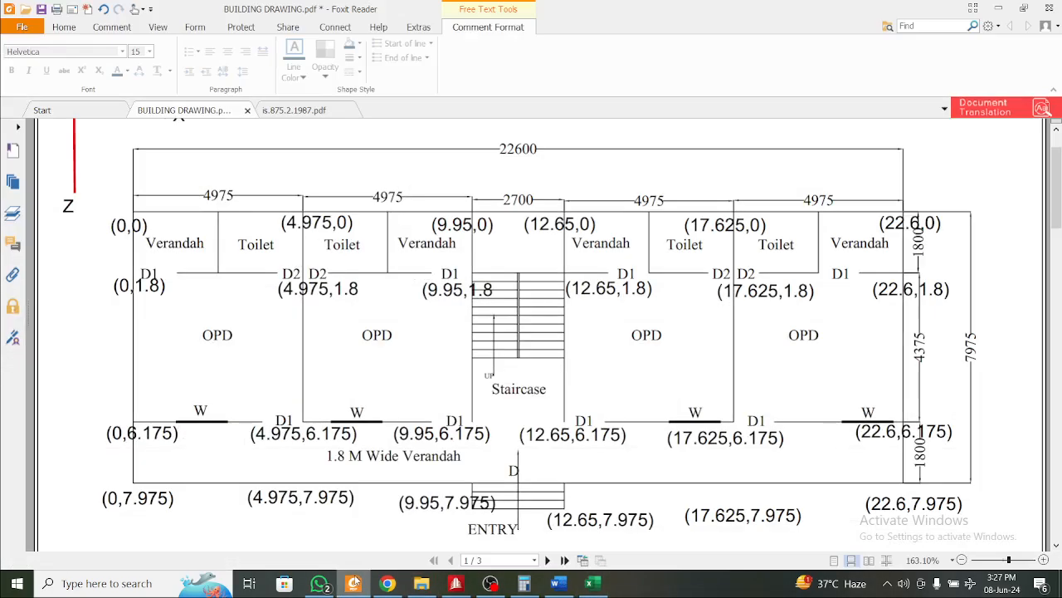
pyautogui.click(355, 583)
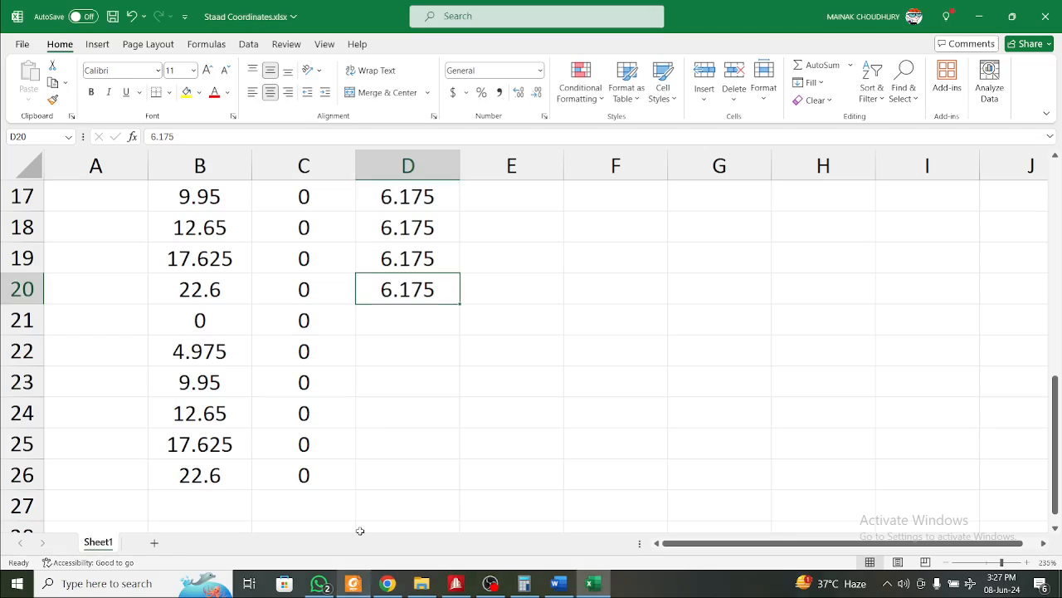
pyautogui.click(429, 311)
pyautogui.write('7.975')
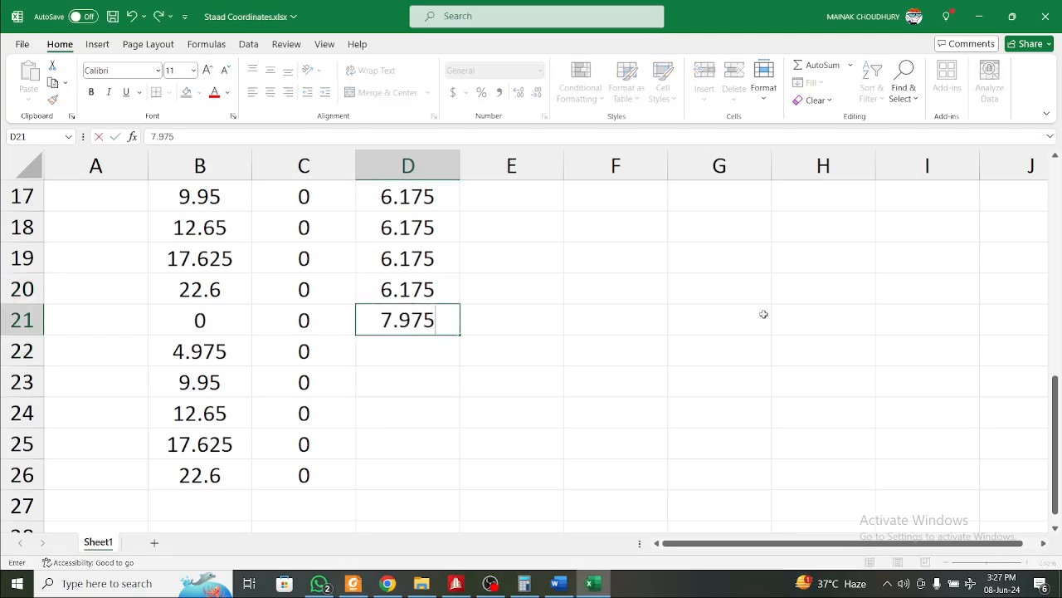
pyautogui.click(751, 312)
# Copy the Z coordinate 7.975 from D21 into cells D22:D26
pyautogui.click(410, 323)
pyautogui.hotkey('ctrl', 'c')
pyautogui.moveTo(410, 348); pyautogui.dragTo(434, 467)
pyautogui.hotkey('ctrl', 'v')
pyautogui.press('Escape')
pyautogui.click(615, 320)
# Extend the serial numbers from A7:A8 down to 24 in cell A26
pyautogui.scroll(5, 386, 331)
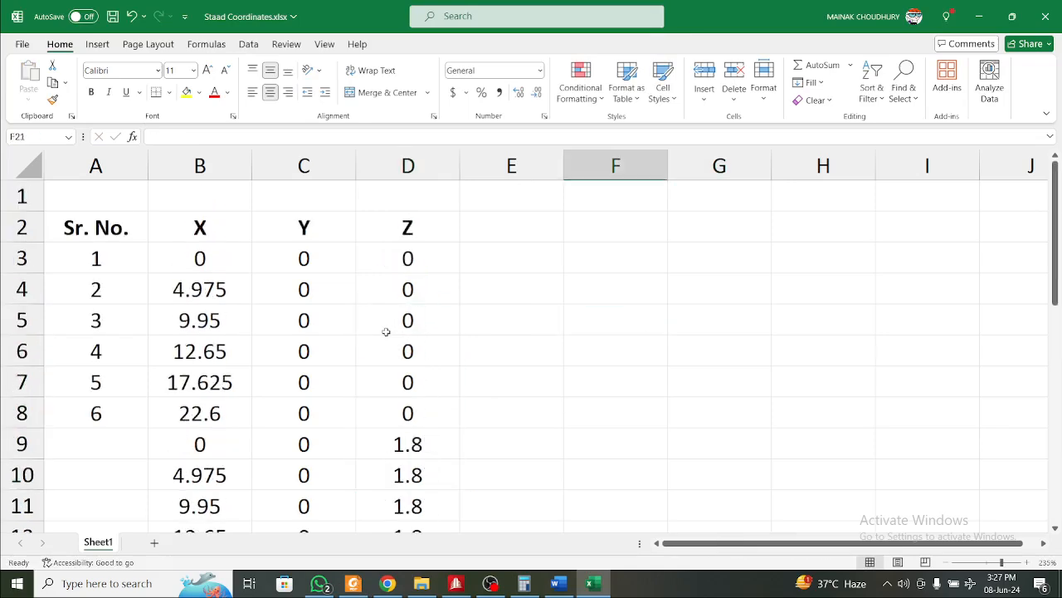
pyautogui.scroll(-1, 42, 321)
pyautogui.moveTo(113, 294); pyautogui.dragTo(133, 322)
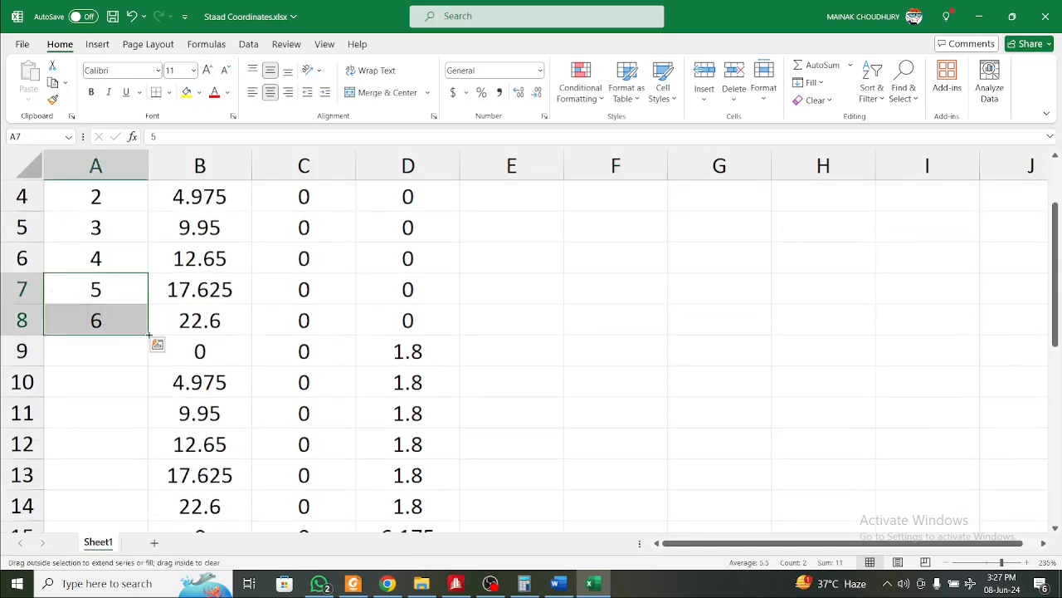
pyautogui.doubleClick(149, 335)
pyautogui.scroll(-4, 479, 338)
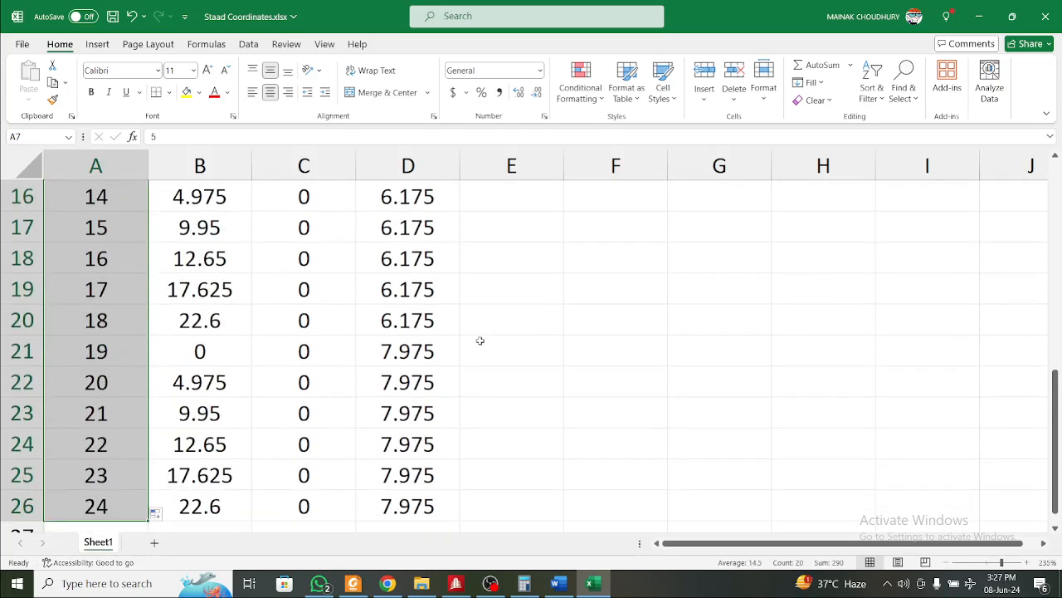
pyautogui.scroll(-3, 479, 341)
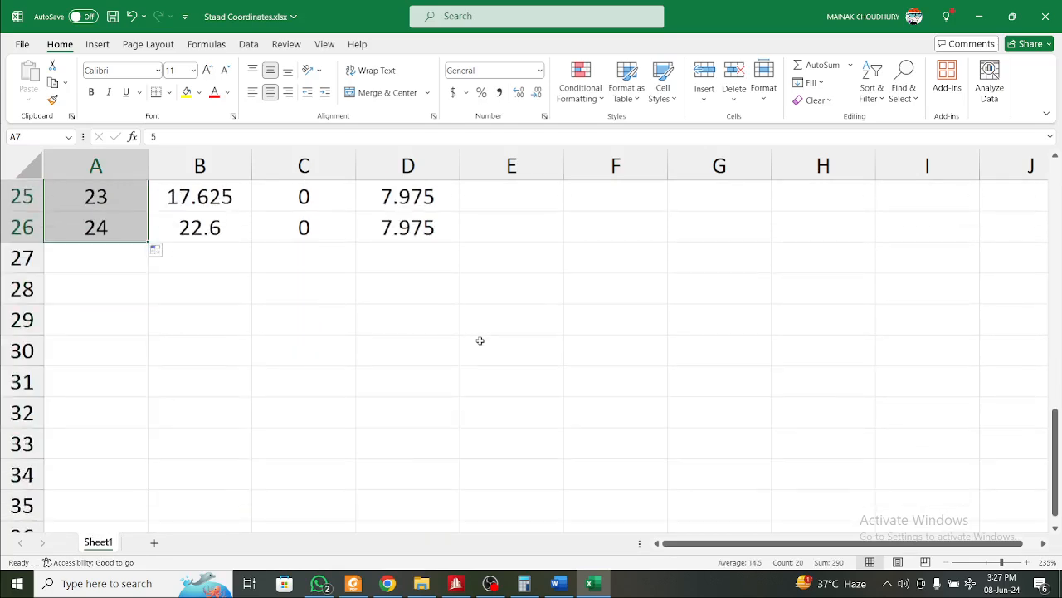
# Copy the complete node table, serial numbers with X, Y and Z coordinates in A3:D26, from the workbook
pyautogui.scroll(8, 480, 340)
pyautogui.scroll(-1, 479, 340)
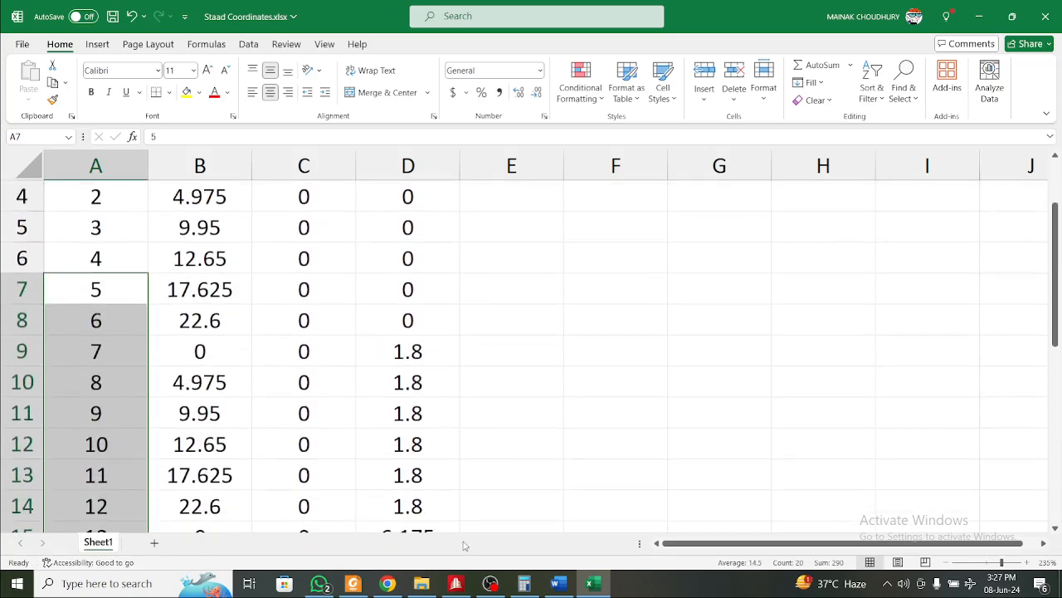
pyautogui.click(352, 582)
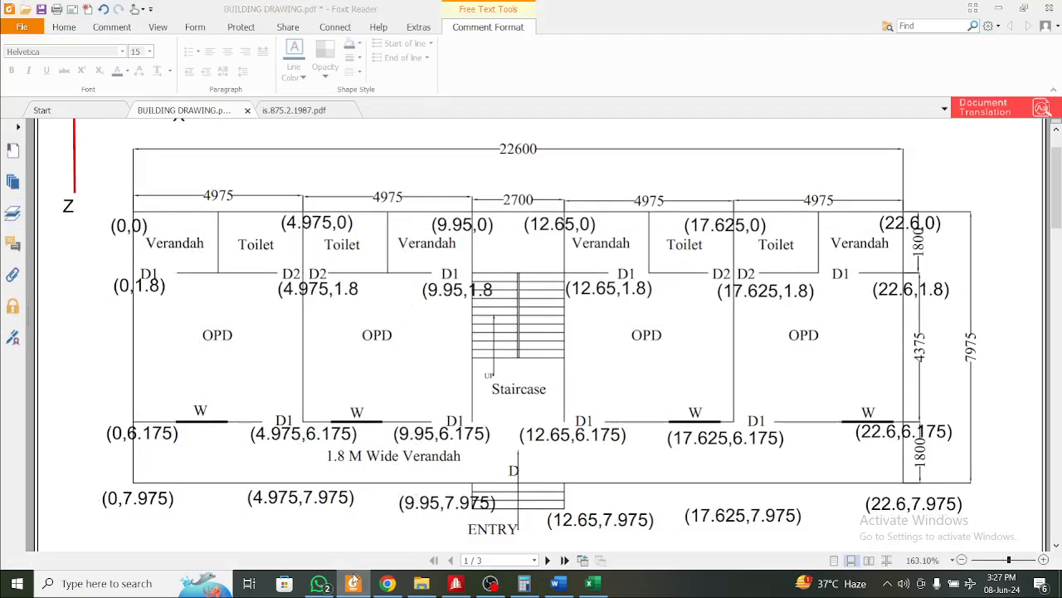
pyautogui.click(353, 582)
pyautogui.scroll(1, 439, 306)
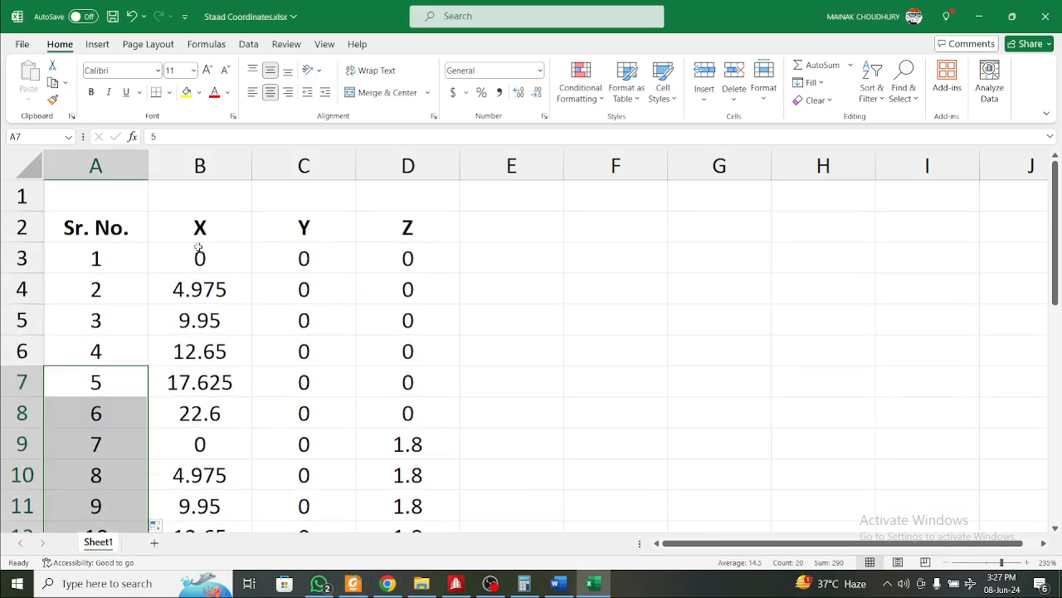
pyautogui.moveTo(98, 249); pyautogui.dragTo(481, 498)
pyautogui.hotkey('ctrl', 'c')
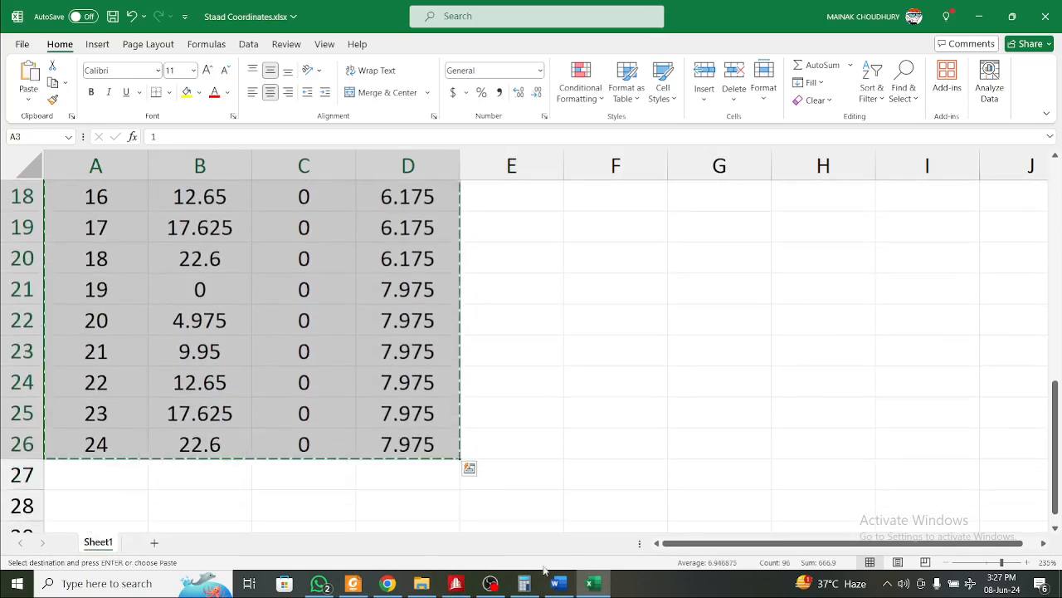
# Switch to STAAD.Pro and paste the copied coordinates into the Nodes table from node 1, accepting the default column mapping
pyautogui.click(455, 584)
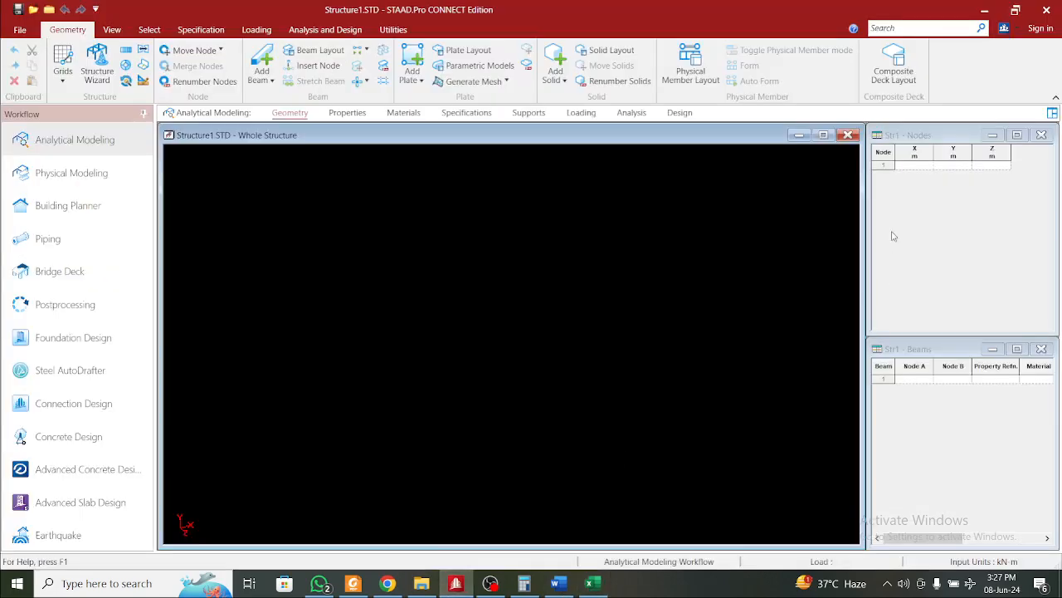
pyautogui.click(883, 165)
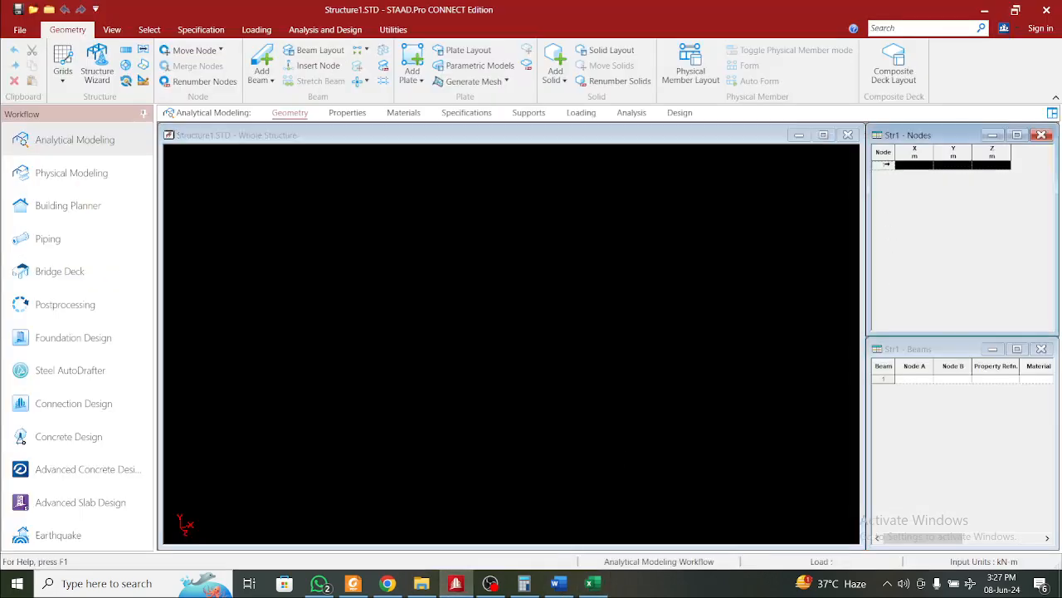
pyautogui.hotkey('ctrl', 'v')
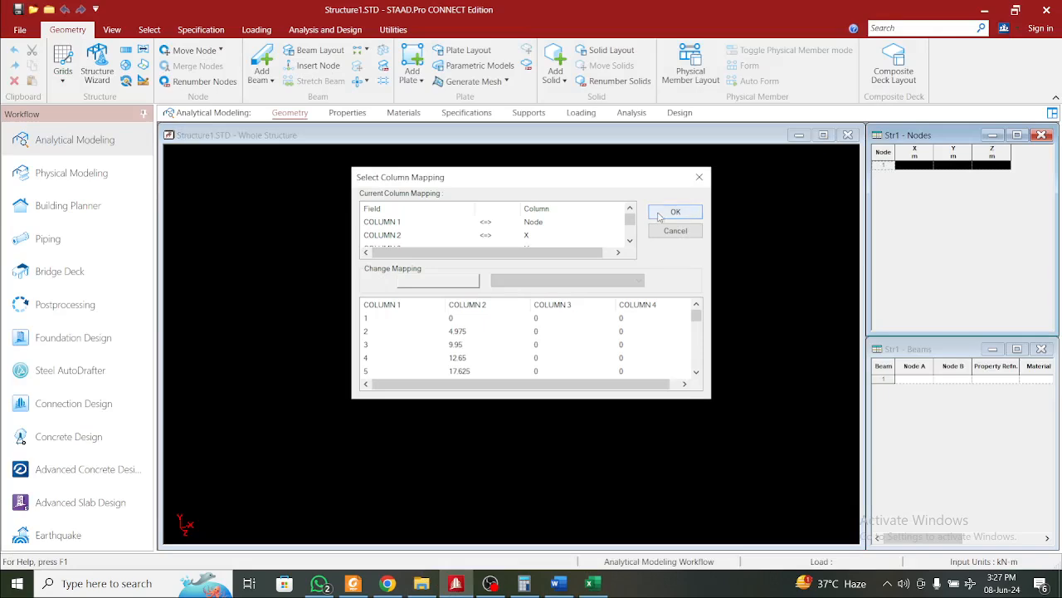
pyautogui.click(674, 213)
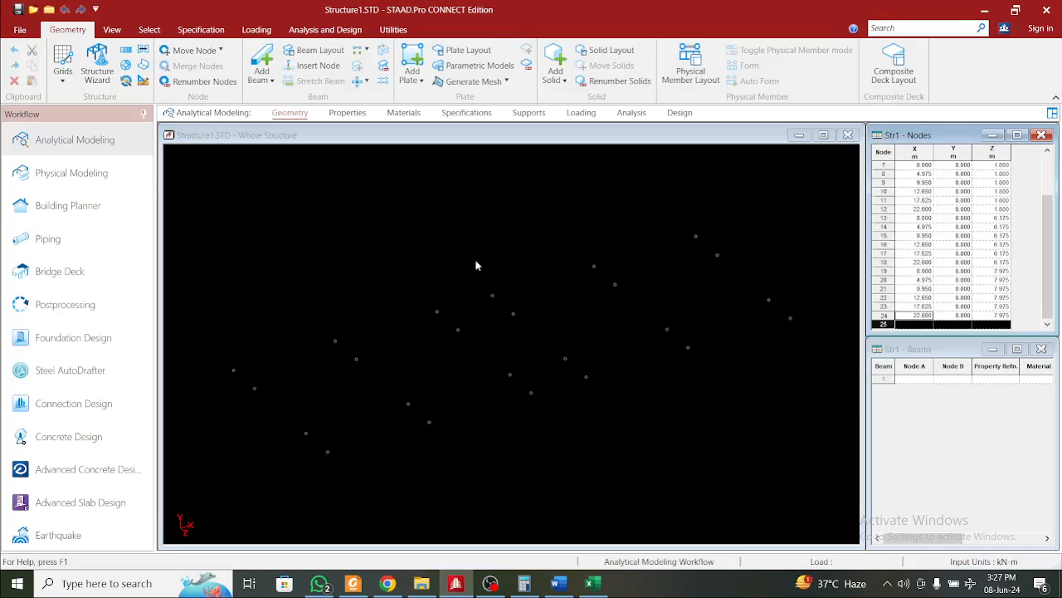
# Show the nodes in plan view and compare their layout with the building drawing
pyautogui.click(110, 29)
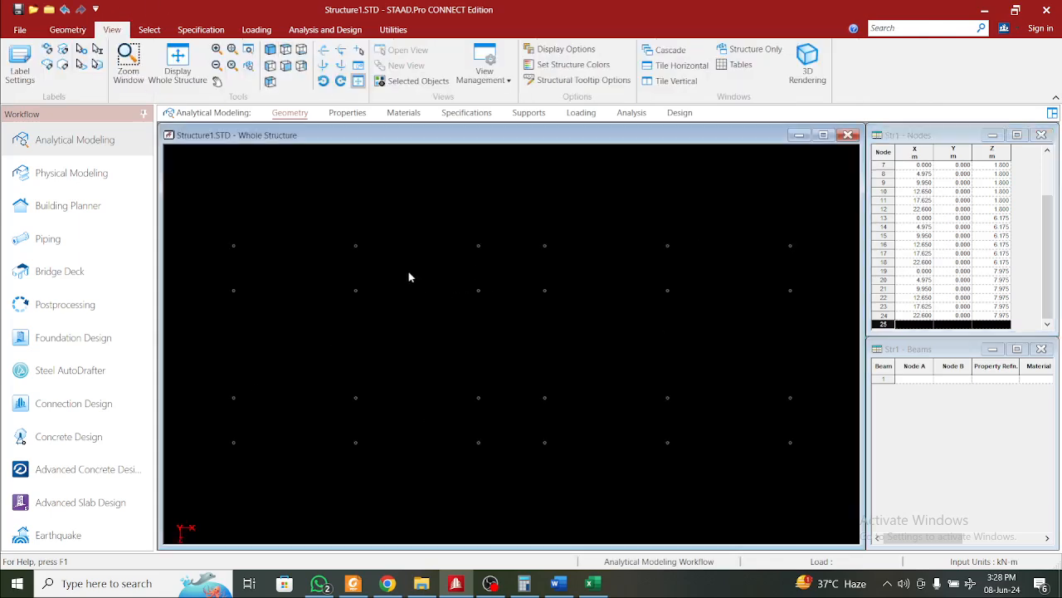
pyautogui.click(353, 583)
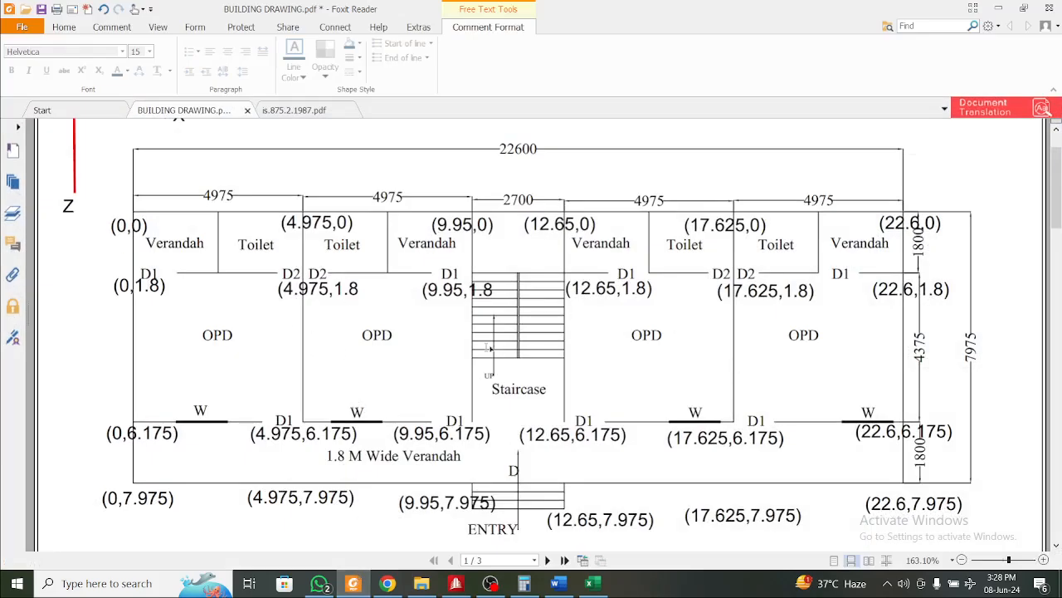
pyautogui.click(999, 7)
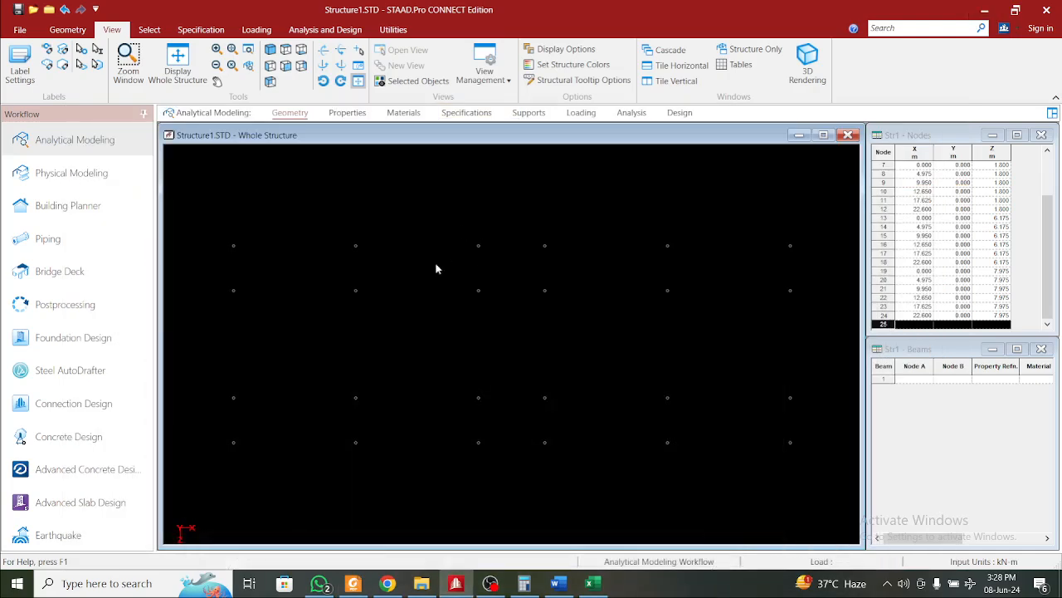
# Add beams along the Z = 7.975 grid row, connecting nodes 19 through 24 in sequence
pyautogui.click(67, 30)
pyautogui.click(262, 66)
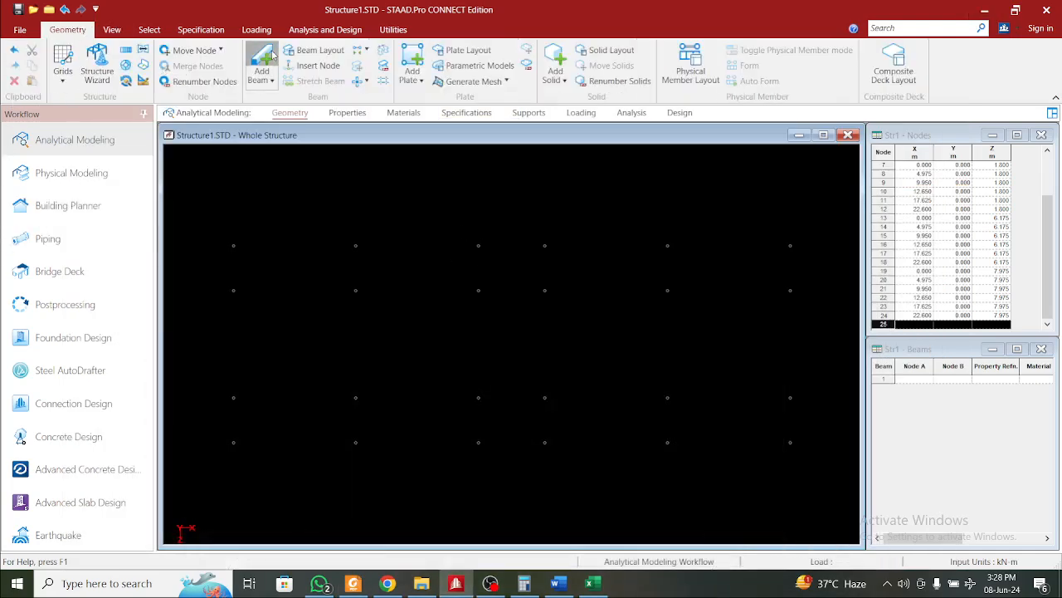
pyautogui.moveTo(234, 443); pyautogui.dragTo(480, 443)
pyautogui.click(483, 447)
pyautogui.click(563, 324)
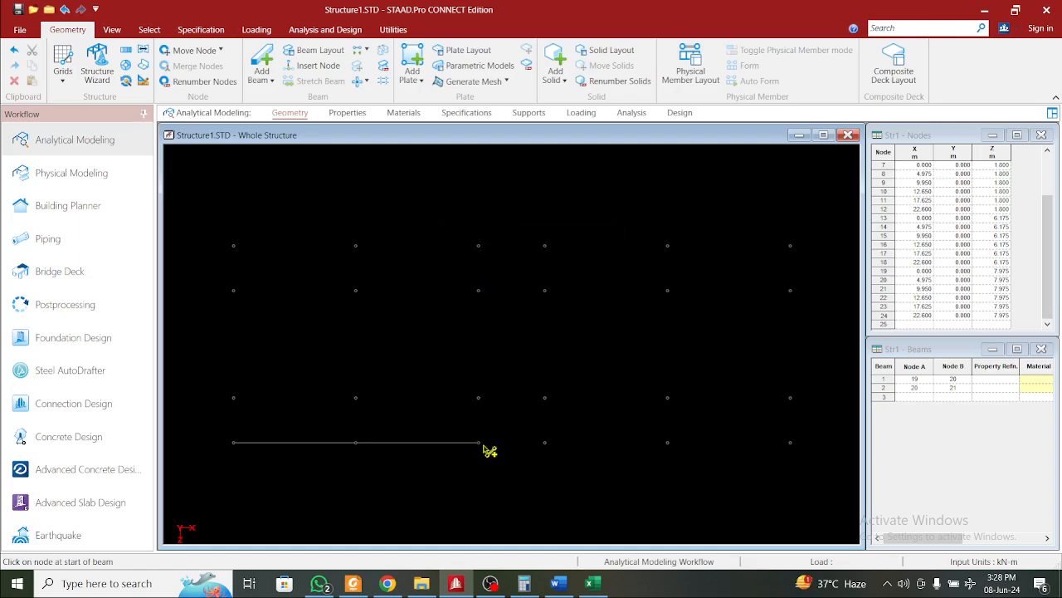
pyautogui.moveTo(480, 445); pyautogui.dragTo(791, 444)
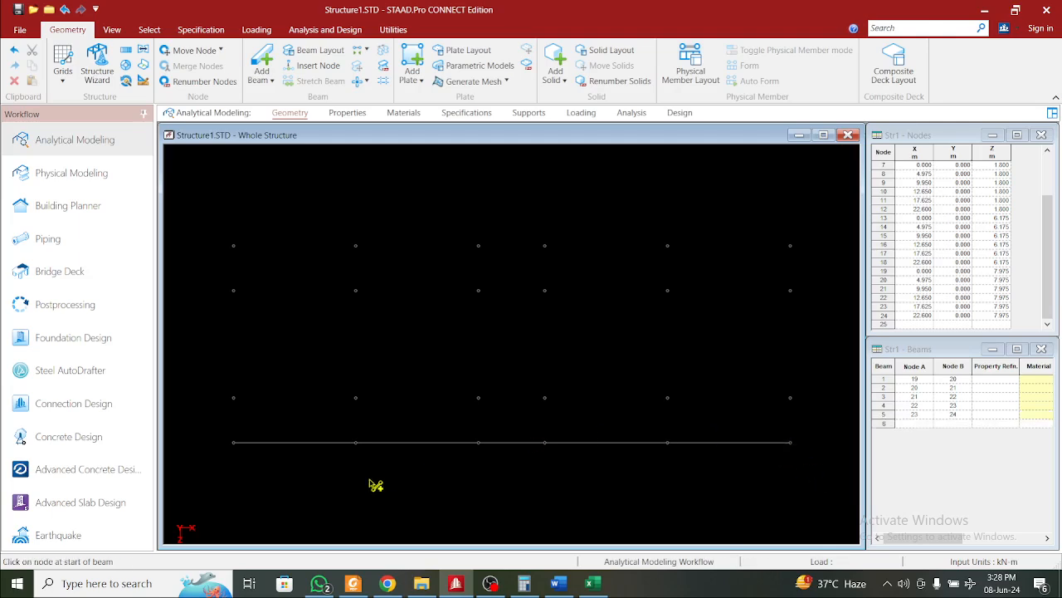
# Add beams along all six grid lines in the Z direction, connecting the nodes from Z = 7.975 to Z = 0
pyautogui.moveTo(234, 445); pyautogui.dragTo(239, 254)
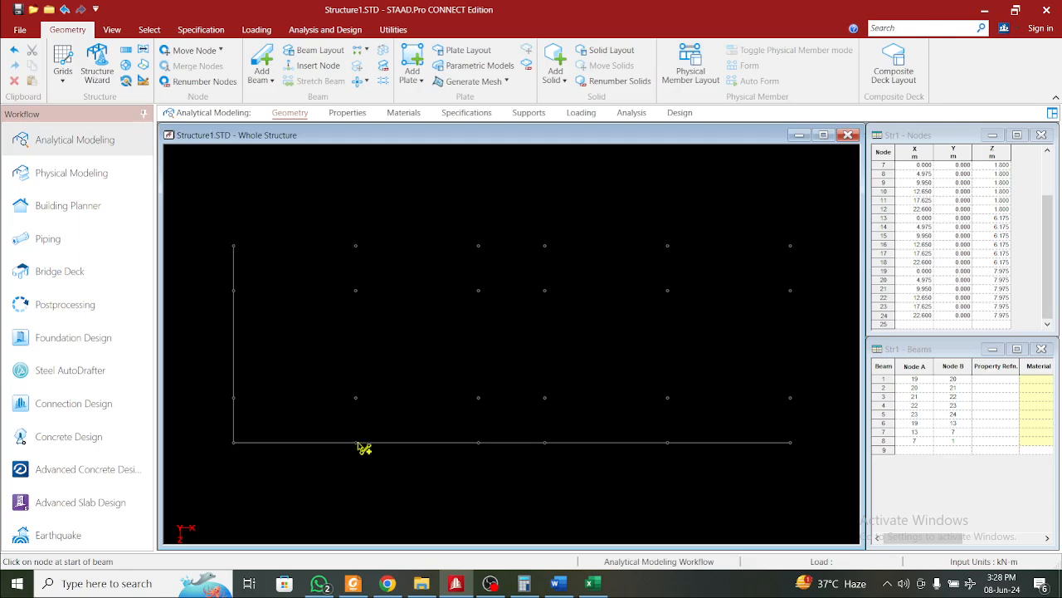
pyautogui.moveTo(356, 446); pyautogui.dragTo(357, 248)
pyautogui.moveTo(481, 444); pyautogui.dragTo(479, 246)
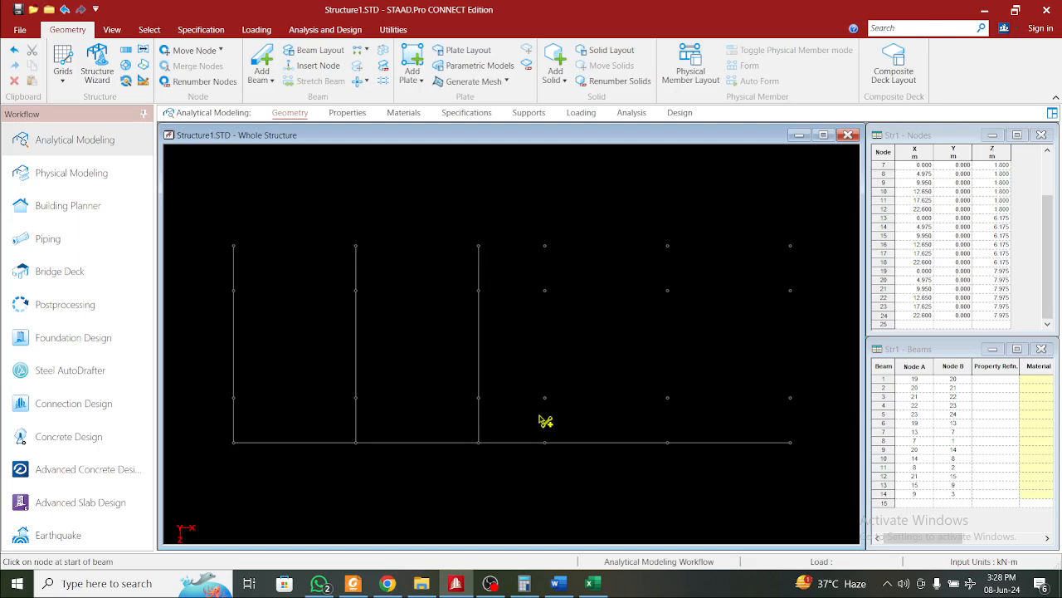
pyautogui.moveTo(544, 443); pyautogui.dragTo(544, 246)
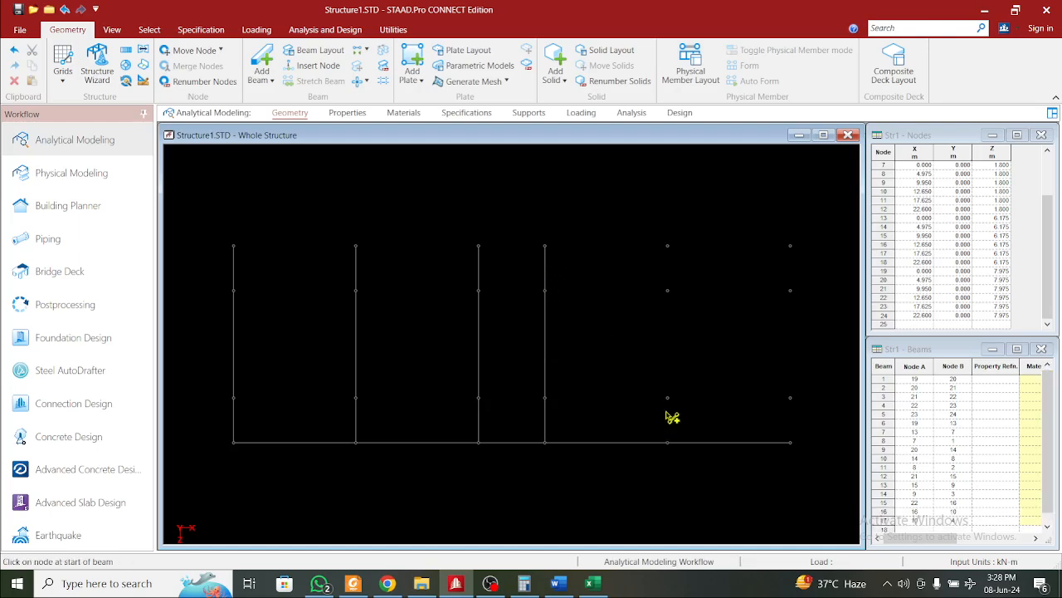
pyautogui.moveTo(671, 443); pyautogui.dragTo(677, 250)
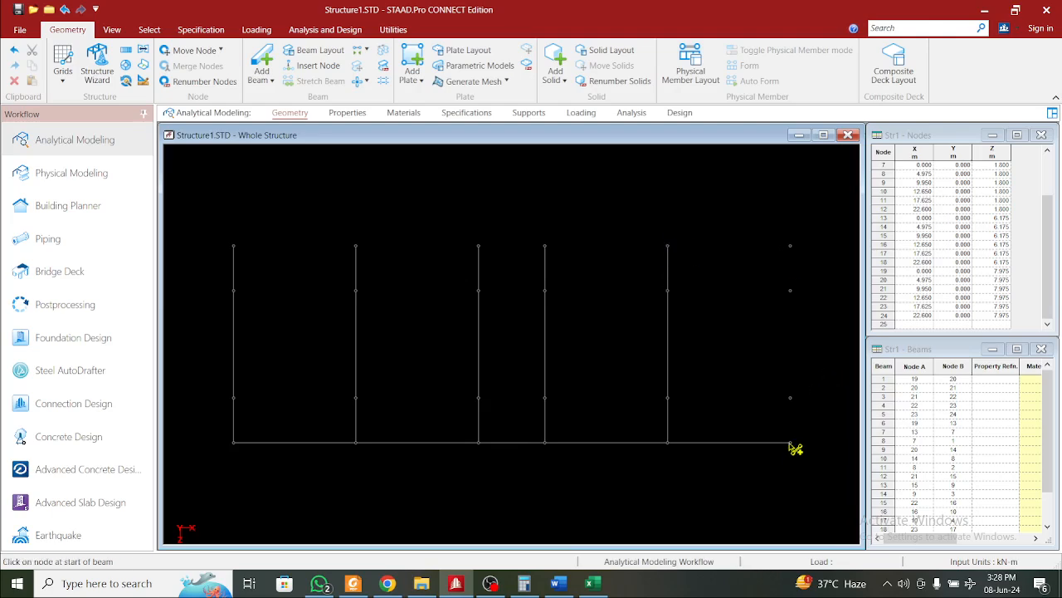
pyautogui.moveTo(795, 446); pyautogui.dragTo(798, 251)
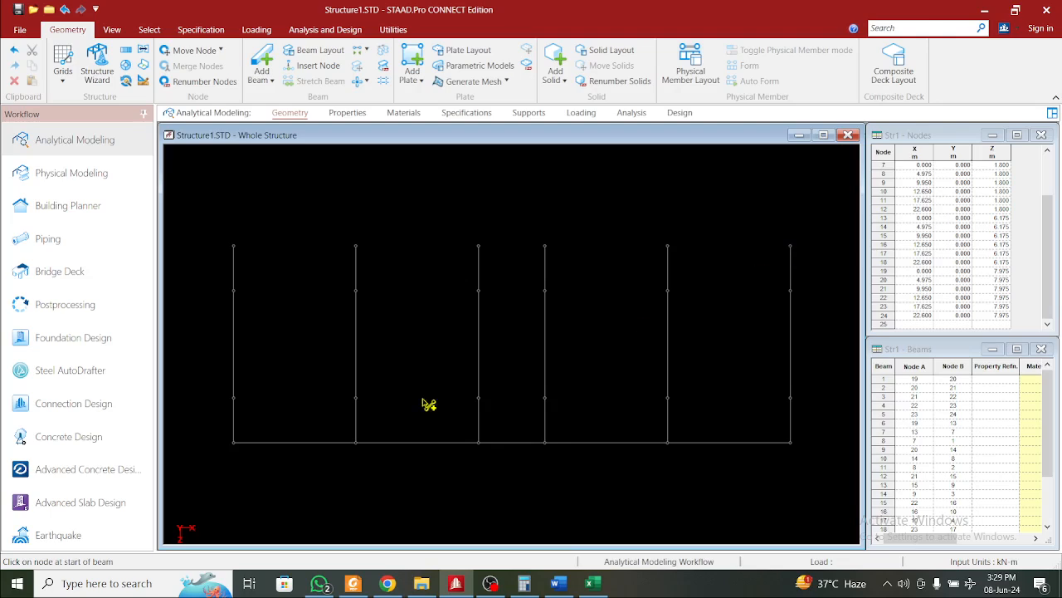
# Add beams along the remaining X-direction grid rows at Z = 6.175, 1.8 and 0 to close the floor grid
pyautogui.moveTo(244, 403); pyautogui.dragTo(797, 405)
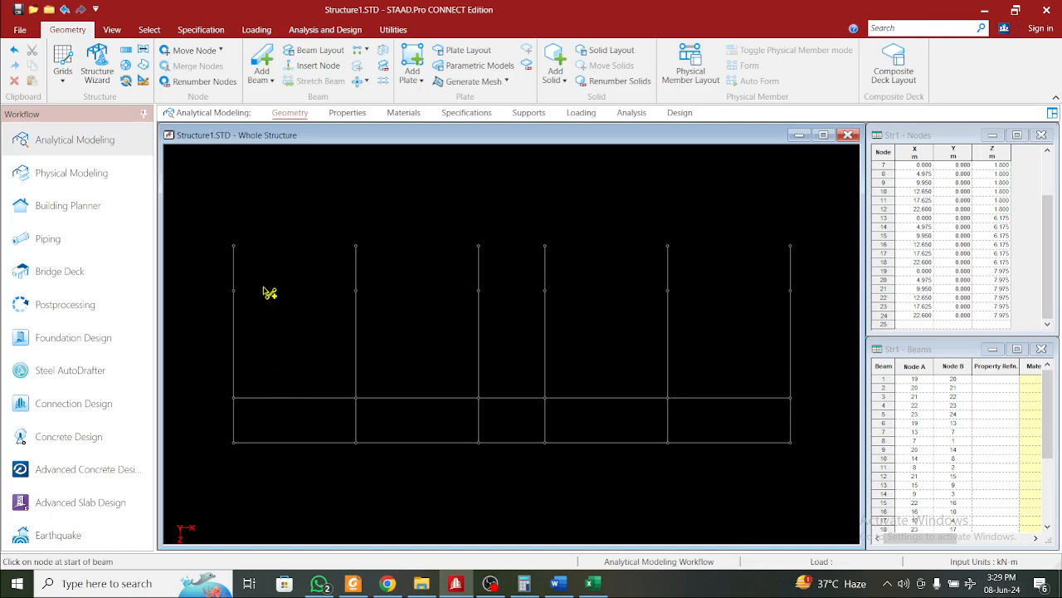
pyautogui.moveTo(240, 300); pyautogui.dragTo(797, 297)
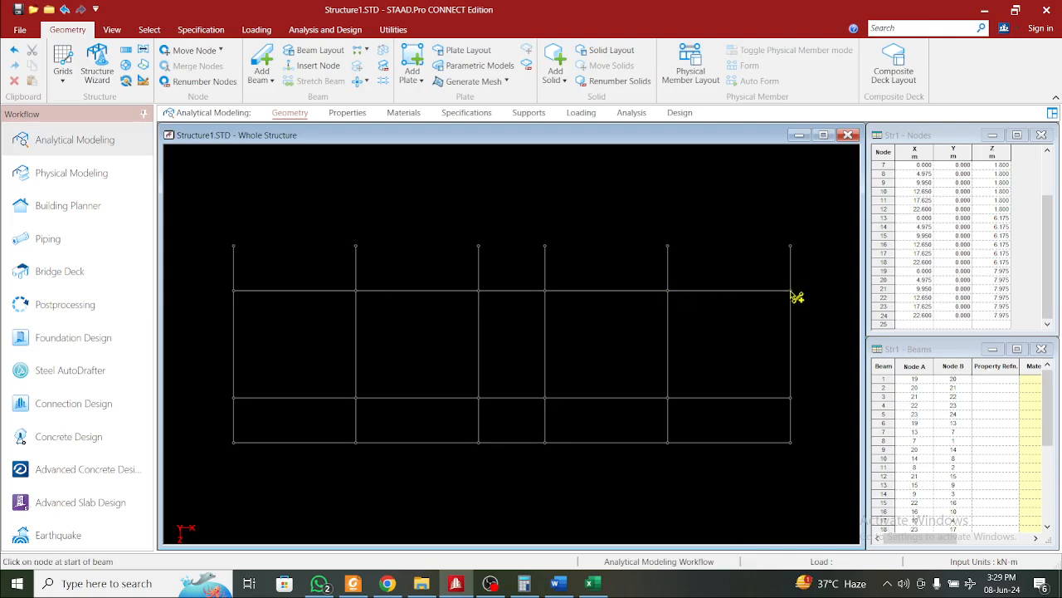
pyautogui.moveTo(237, 248); pyautogui.dragTo(672, 252)
pyautogui.moveTo(671, 246); pyautogui.dragTo(790, 246)
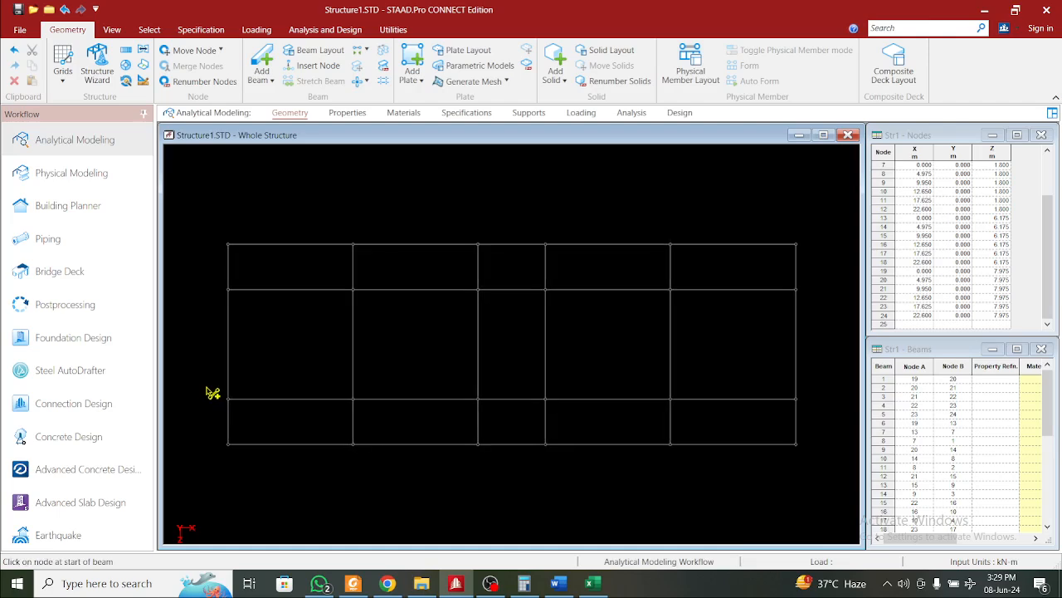
pyautogui.scroll(1, 512, 387)
pyautogui.scroll(-2, 512, 387)
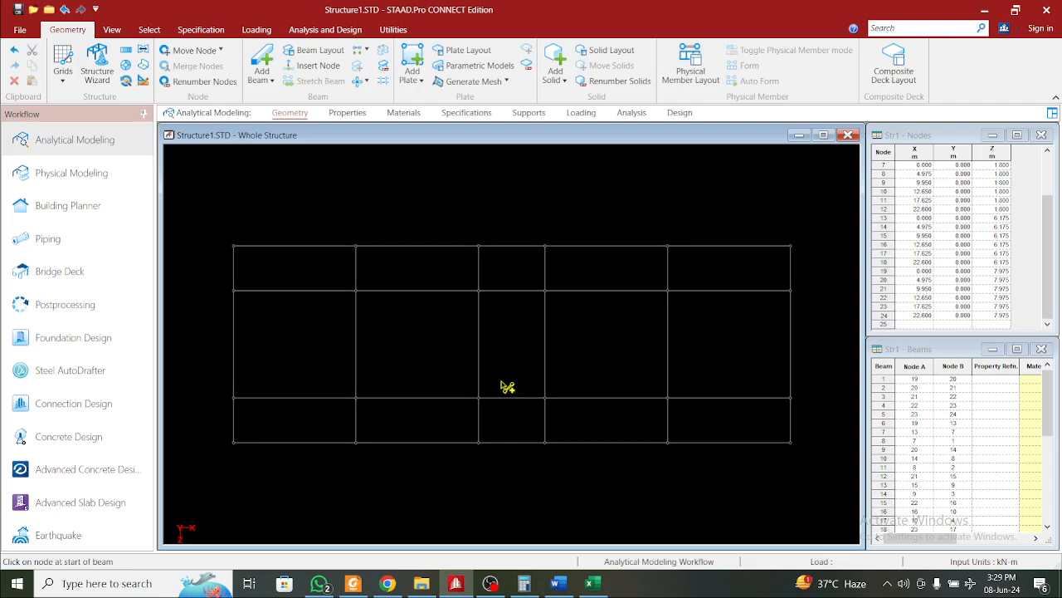
pyautogui.press('Escape')
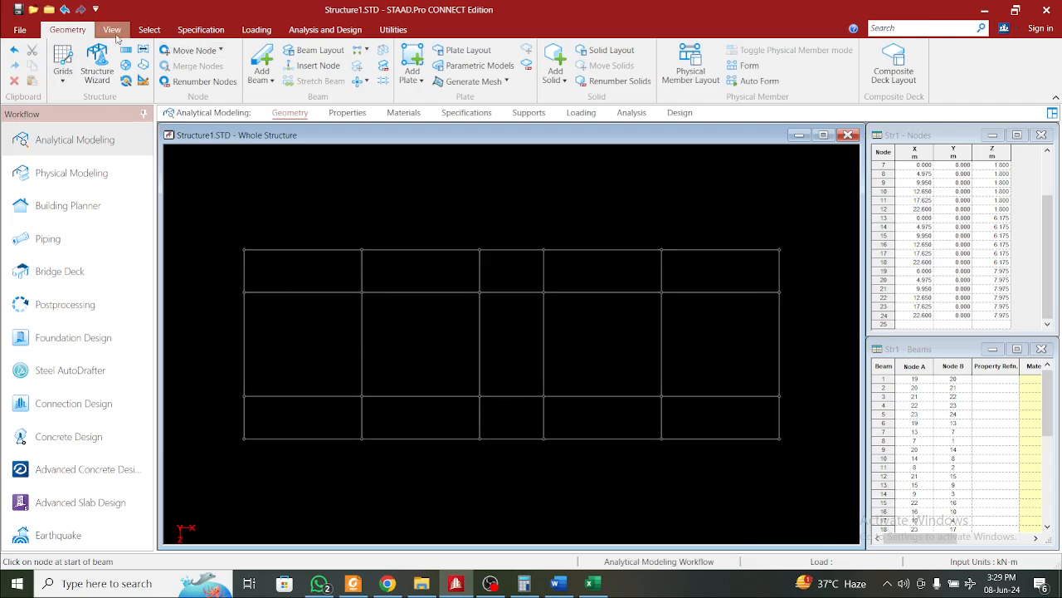
# Select all grid nodes and apply a Translational Repeat in Y with one step of -1.5 m and linked steps, using the isometric view
pyautogui.click(149, 29)
pyautogui.click(17, 57)
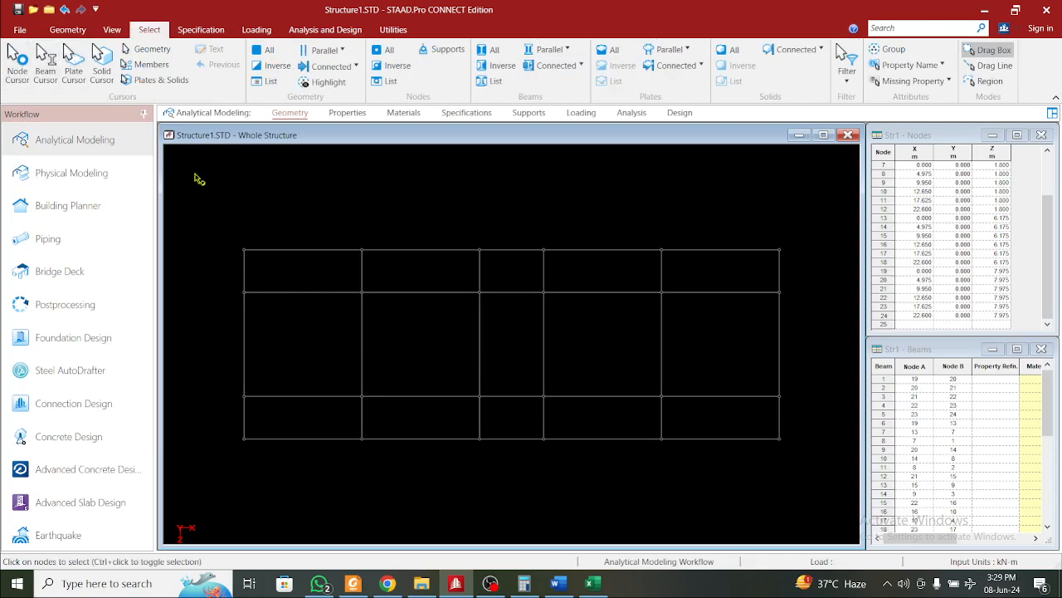
pyautogui.moveTo(207, 209); pyautogui.dragTo(837, 498)
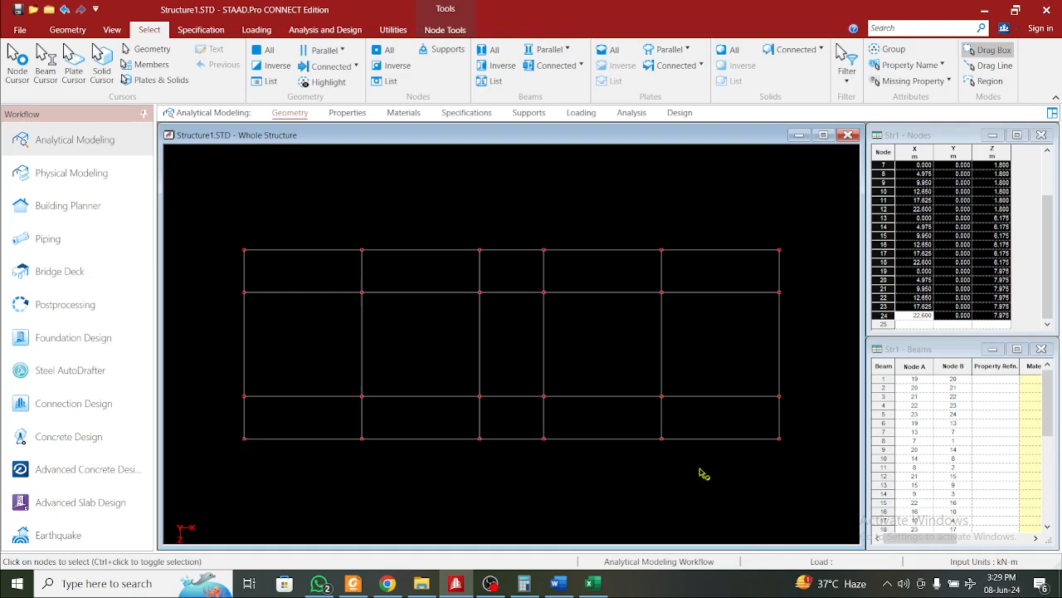
pyautogui.click(112, 30)
pyautogui.click(271, 50)
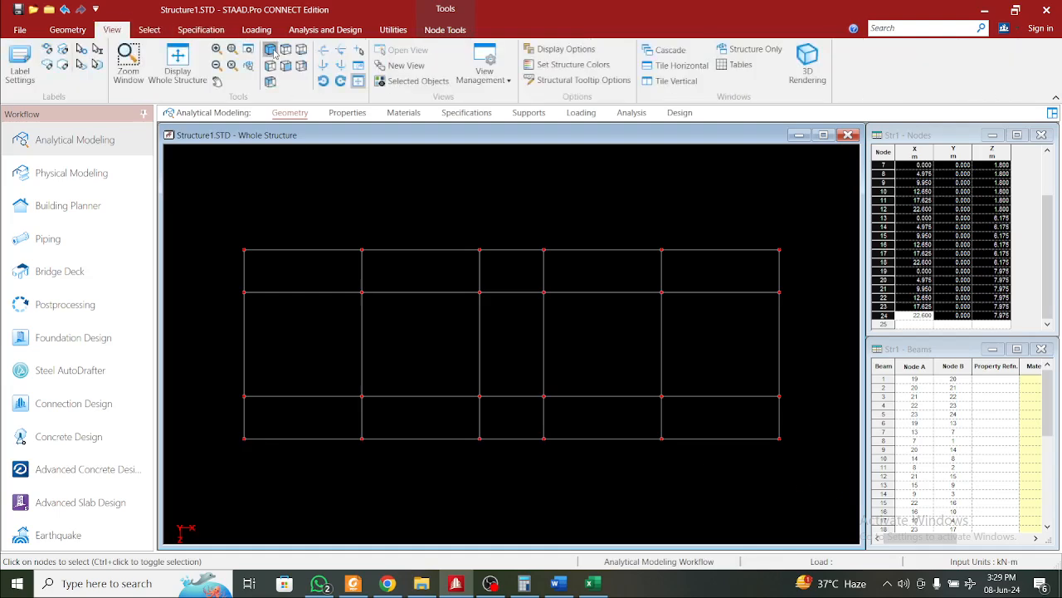
pyautogui.click(67, 29)
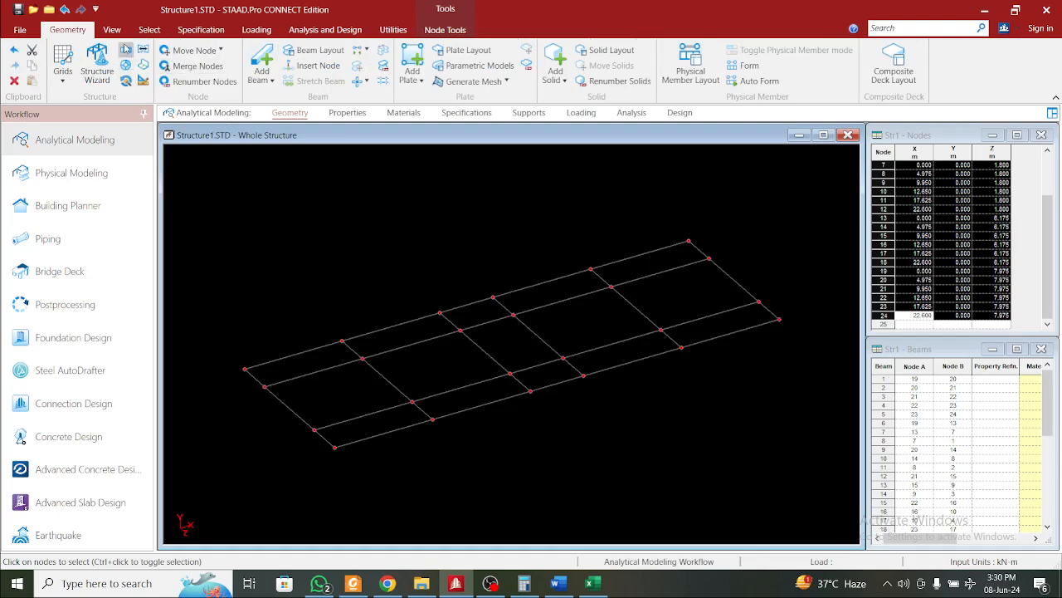
pyautogui.click(125, 51)
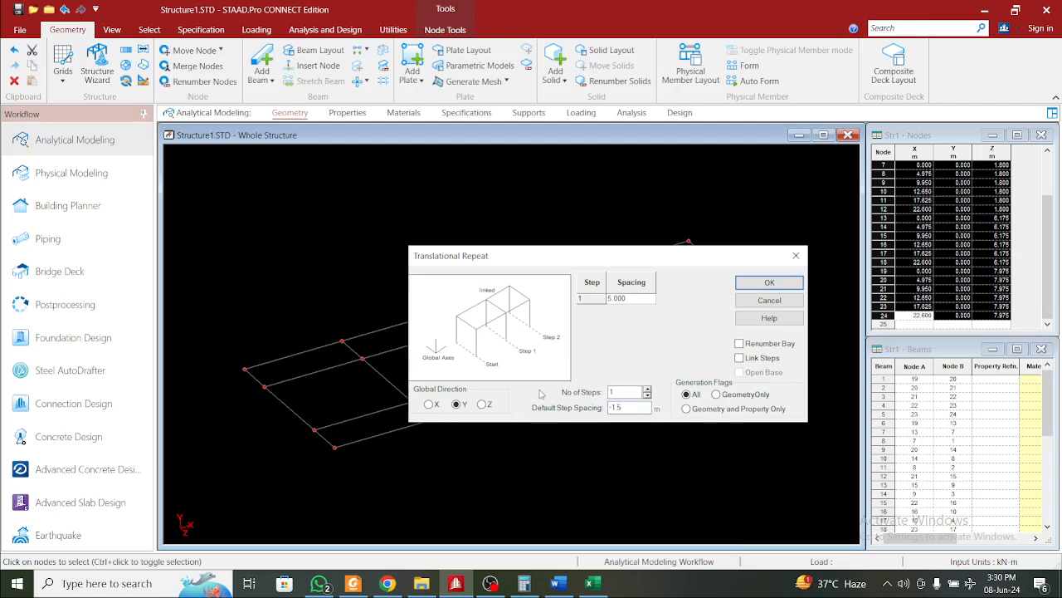
pyautogui.click(640, 302)
pyautogui.click(757, 360)
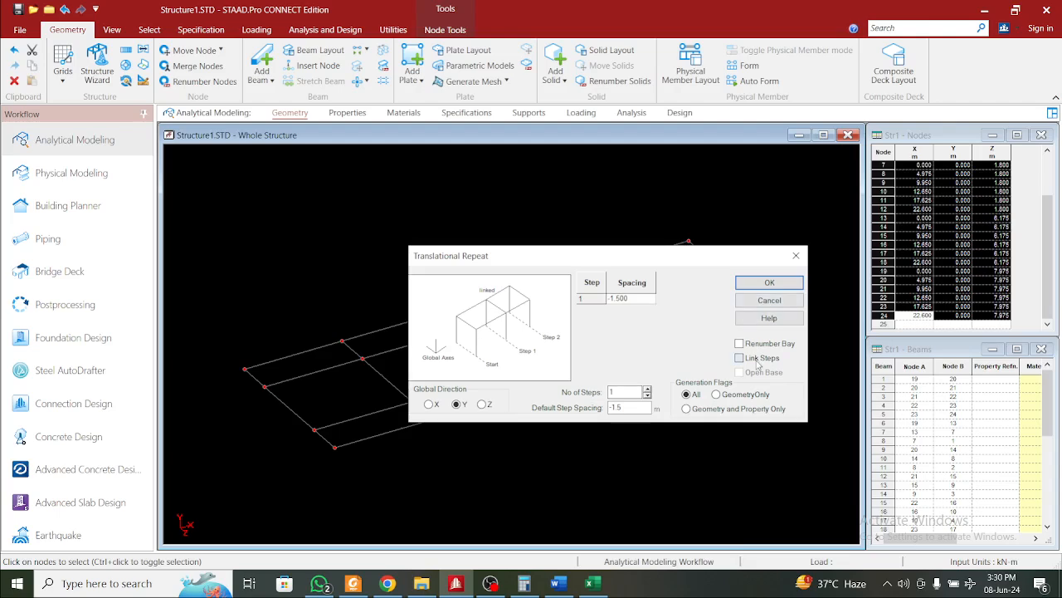
pyautogui.moveTo(674, 262); pyautogui.dragTo(646, 201)
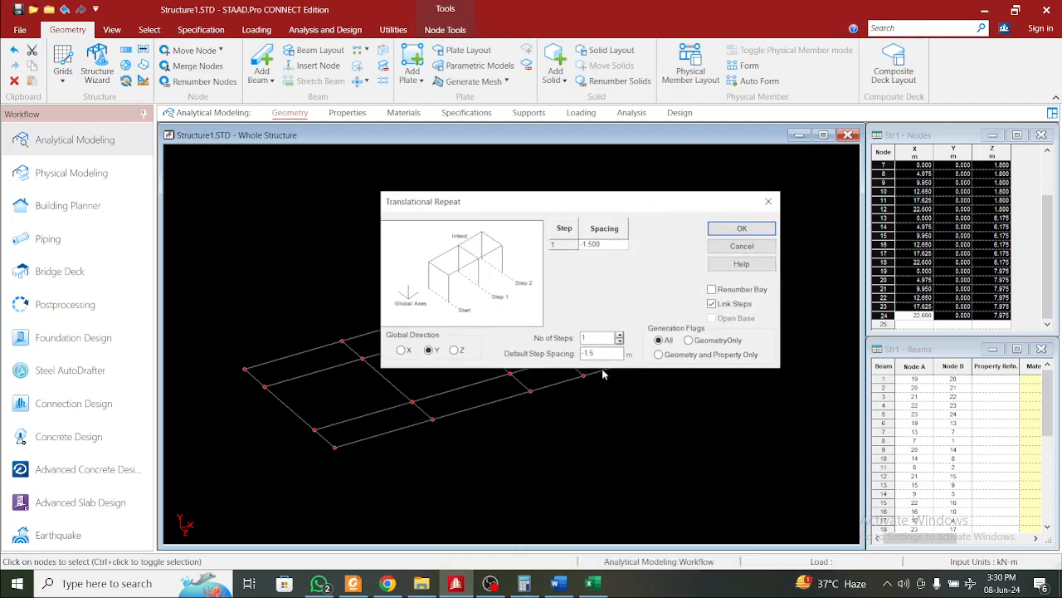
pyautogui.click(742, 229)
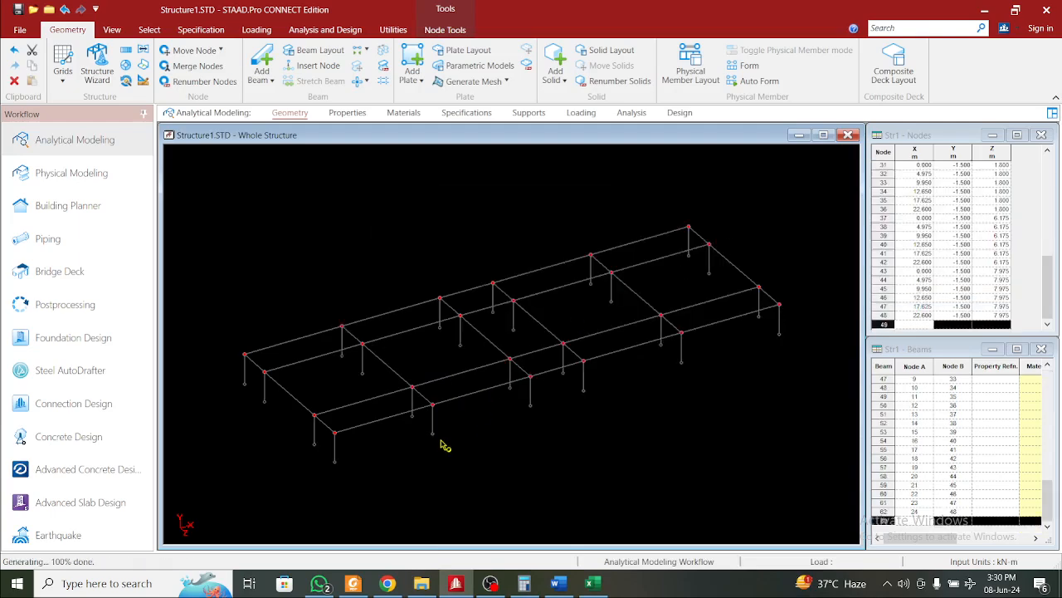
# Inspect the base and top nodes of the column at X = 4.975, Z = 7.975 against the Nodes table
pyautogui.click(433, 431)
pyautogui.click(433, 432)
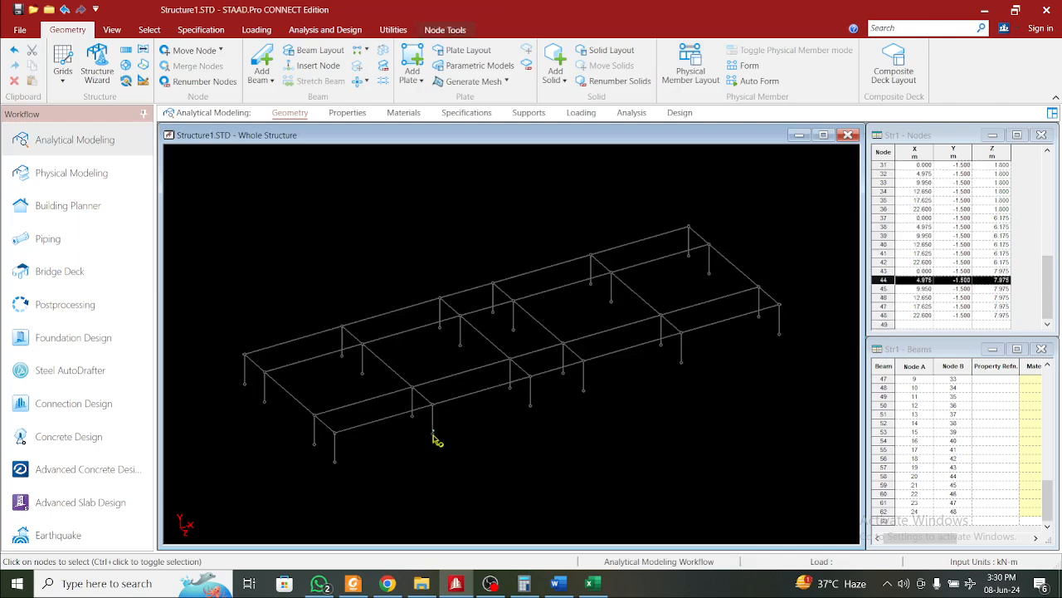
pyautogui.click(432, 405)
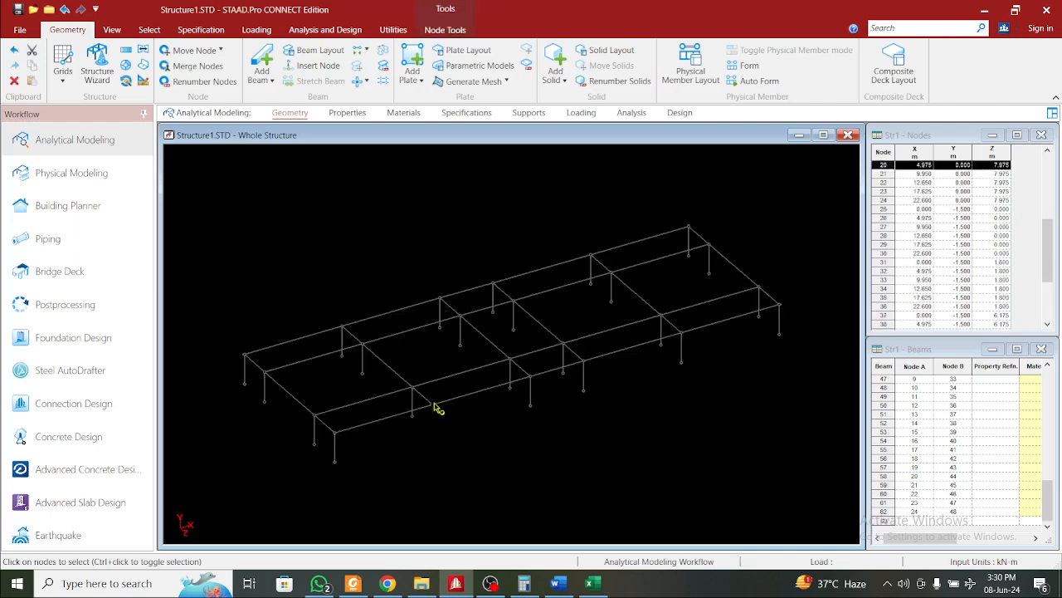
pyautogui.click(523, 450)
pyautogui.moveTo(550, 455); pyautogui.dragTo(556, 483, button='middle')
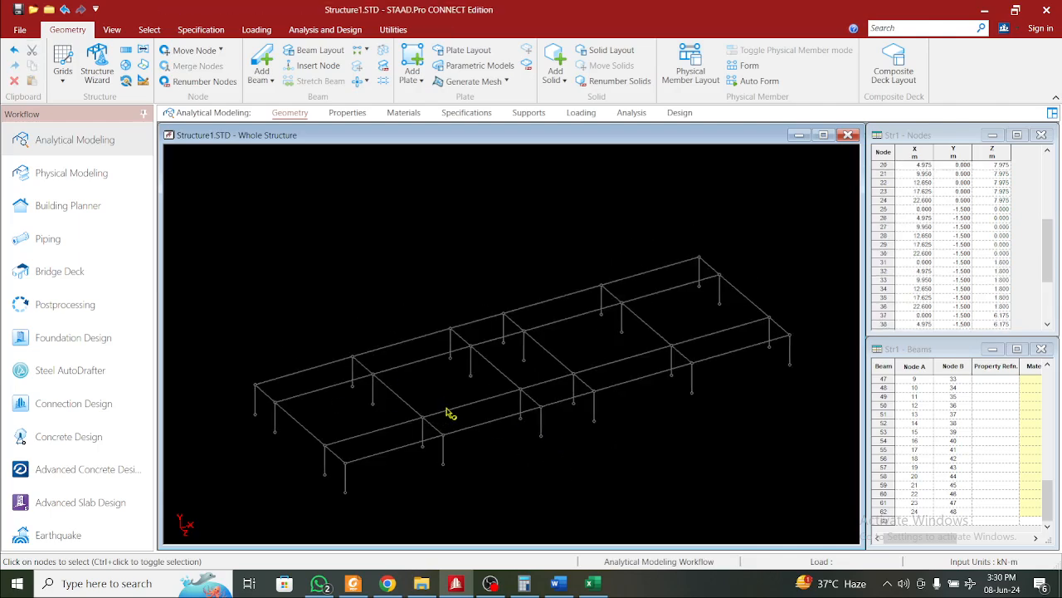
# Compare the ground floor and first floor plans in the building drawing PDF in Foxit Reader, then return to STAAD.Pro
pyautogui.click(355, 583)
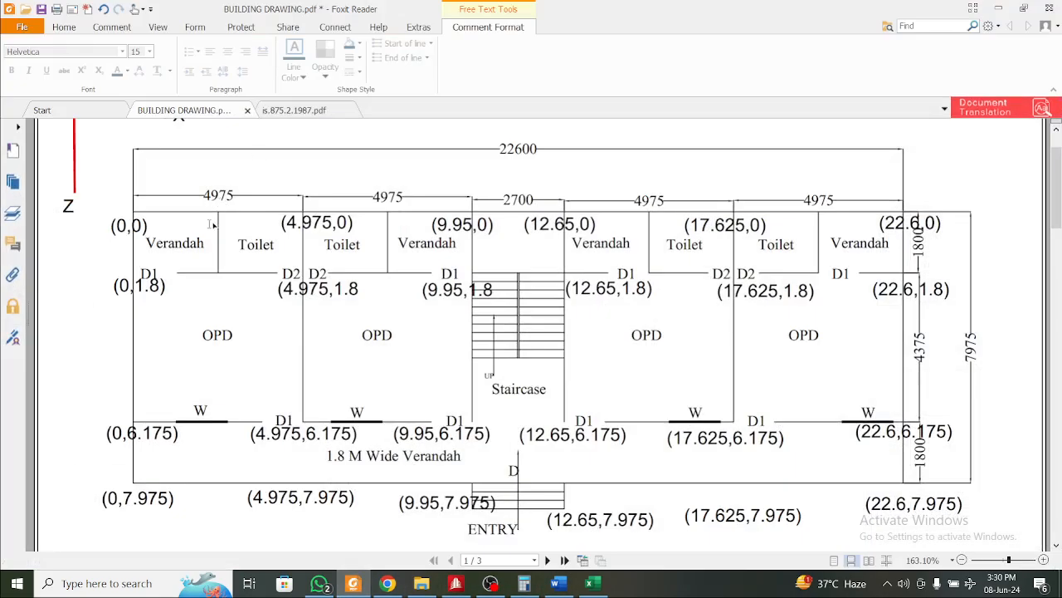
pyautogui.scroll(-10, 296, 315)
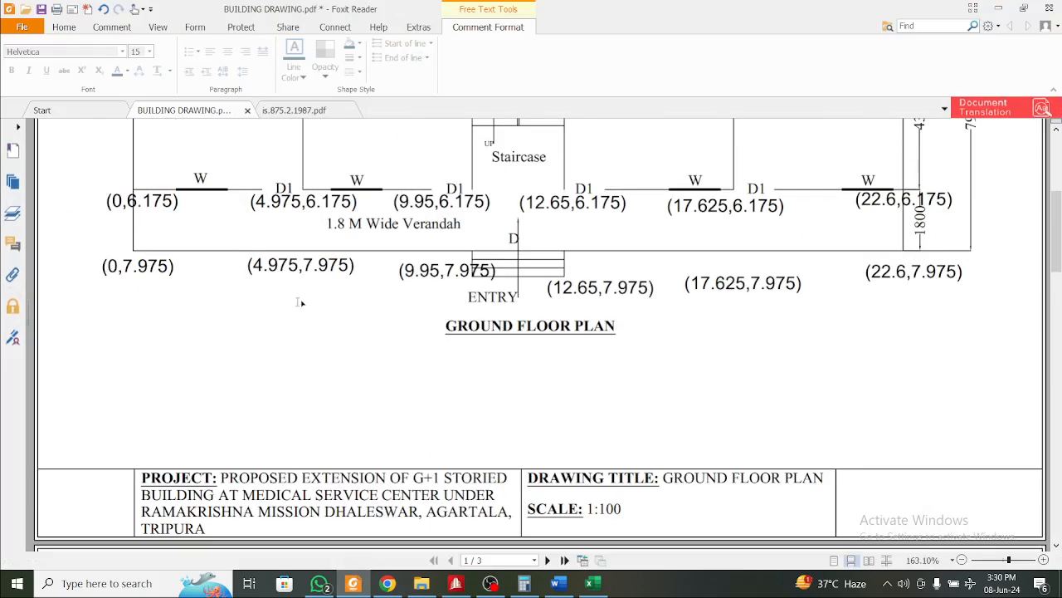
pyautogui.scroll(10, 304, 296)
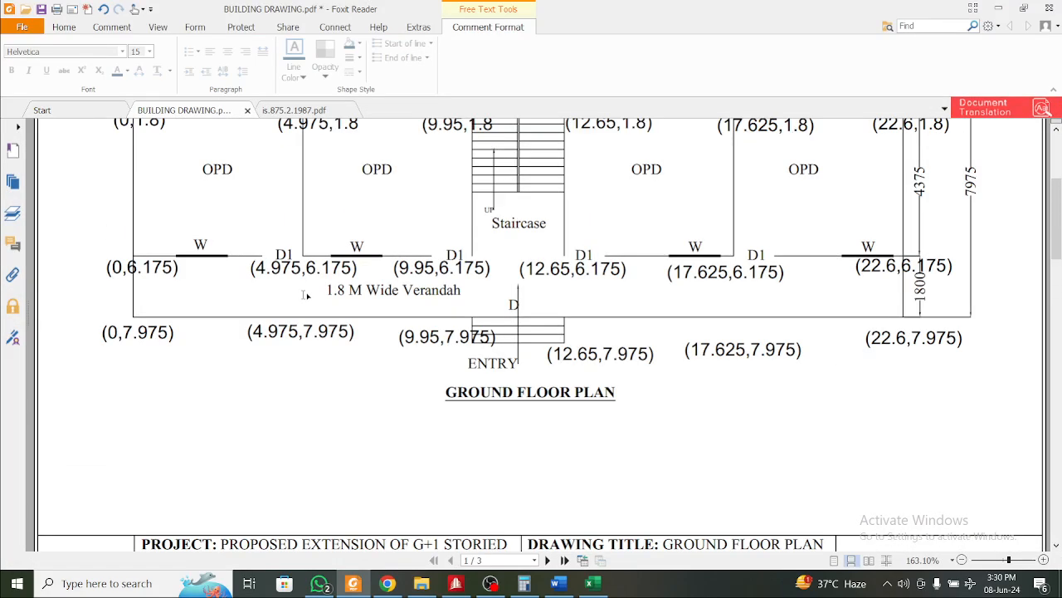
pyautogui.scroll(-8, 308, 297)
pyautogui.scroll(-6, 307, 296)
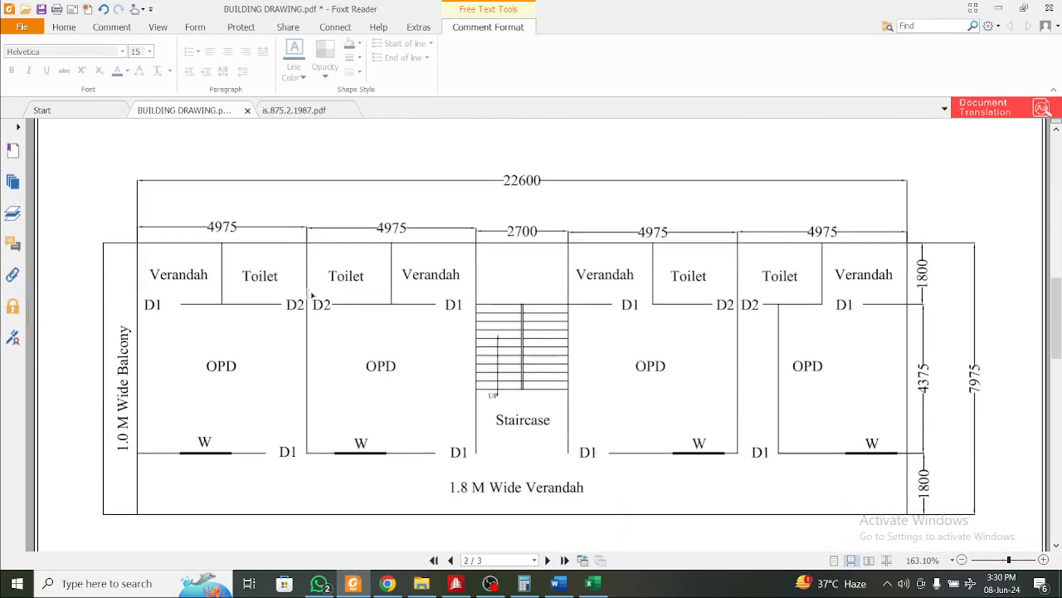
pyautogui.scroll(6, 309, 294)
pyautogui.scroll(-8, 309, 294)
pyautogui.scroll(12, 312, 293)
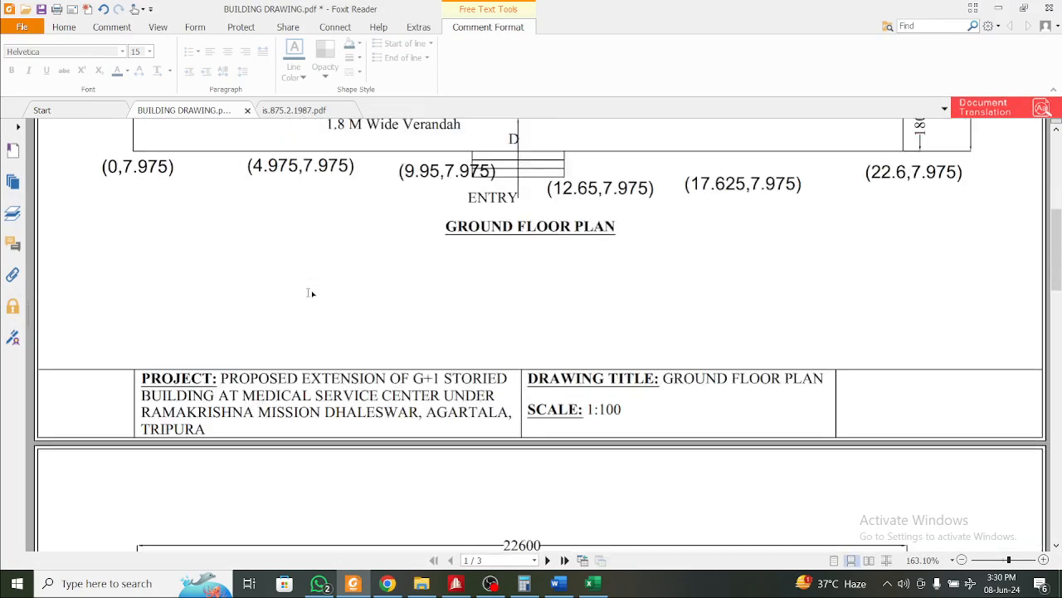
pyautogui.scroll(8, 311, 293)
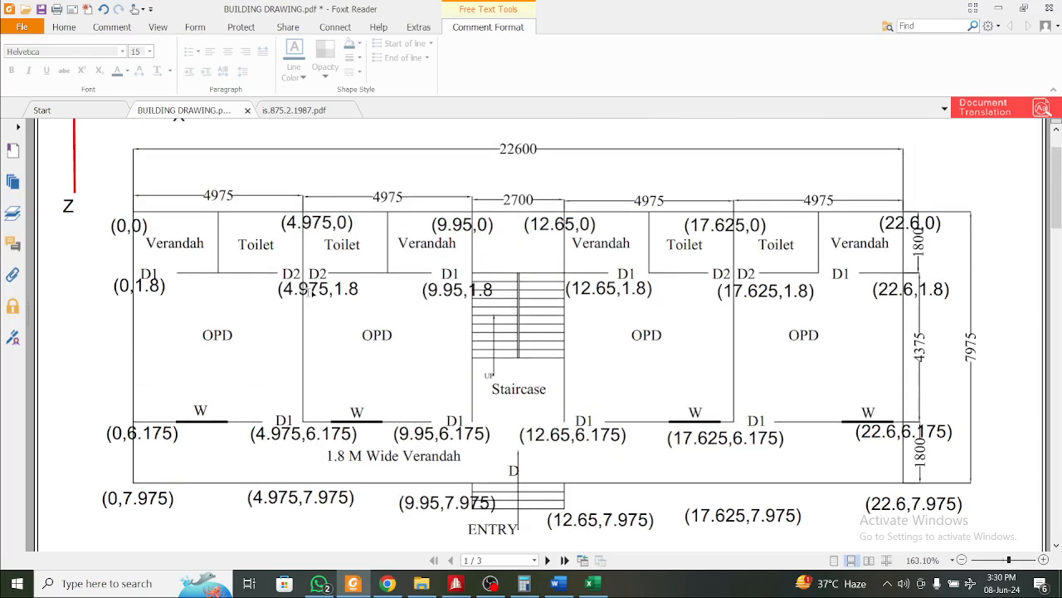
pyautogui.scroll(-15, 307, 290)
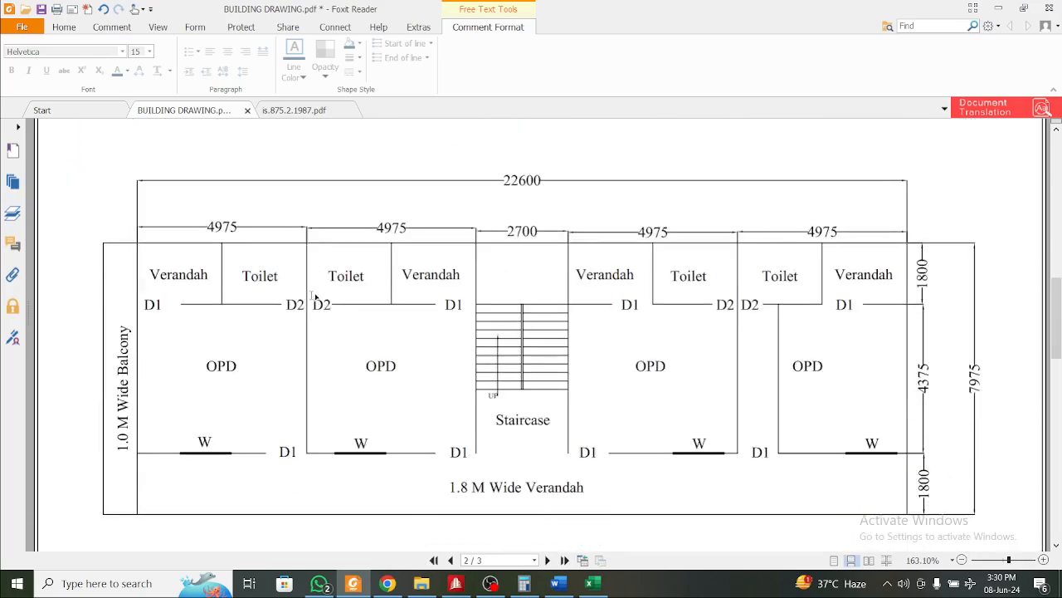
pyautogui.scroll(12, 315, 296)
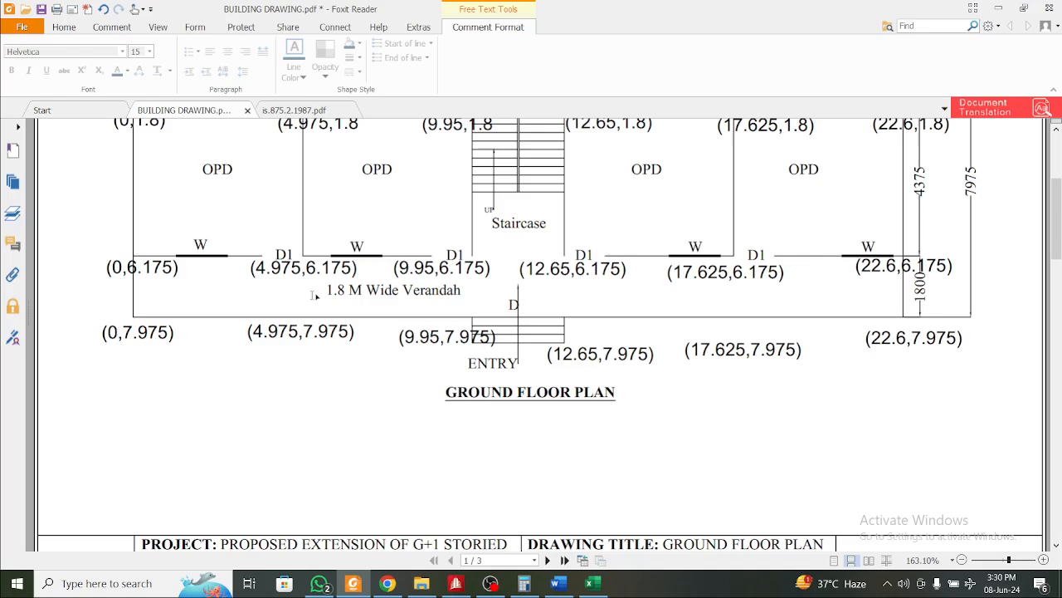
pyautogui.scroll(-10, 314, 297)
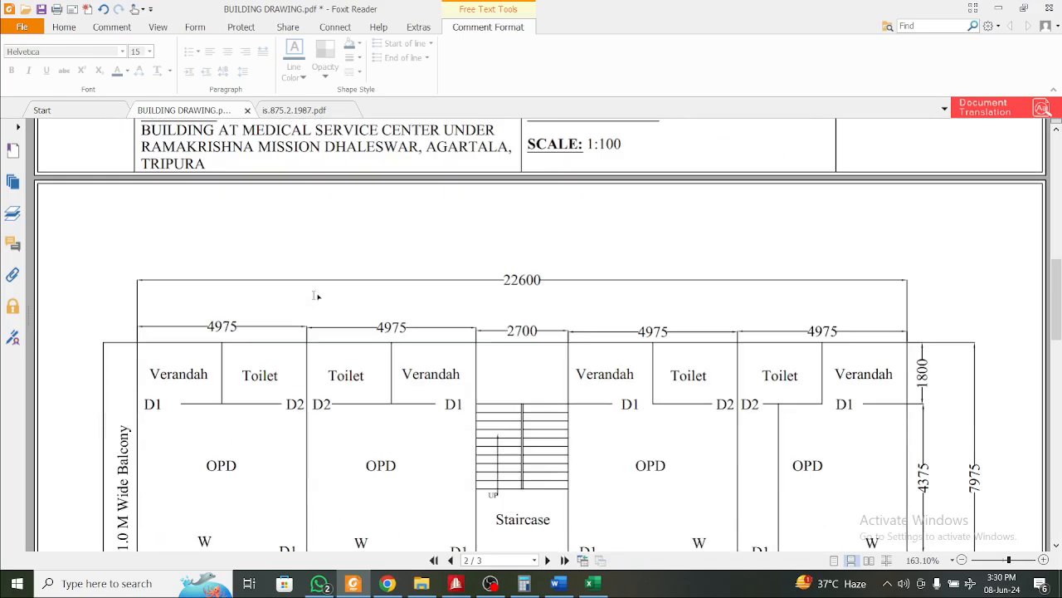
pyautogui.scroll(-3, 317, 290)
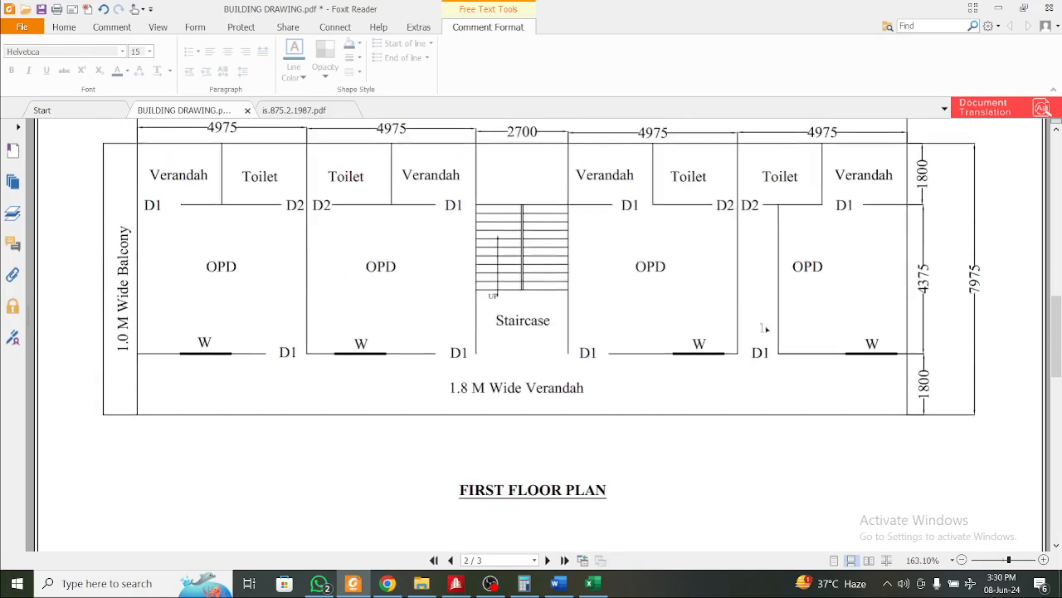
pyautogui.scroll(10, 745, 348)
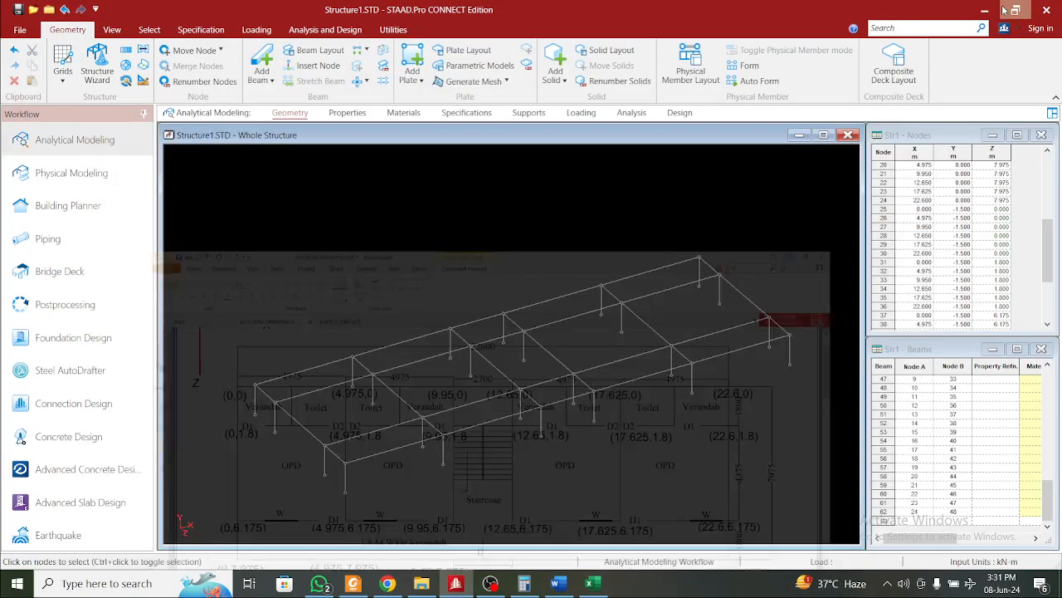
pyautogui.click(998, 7)
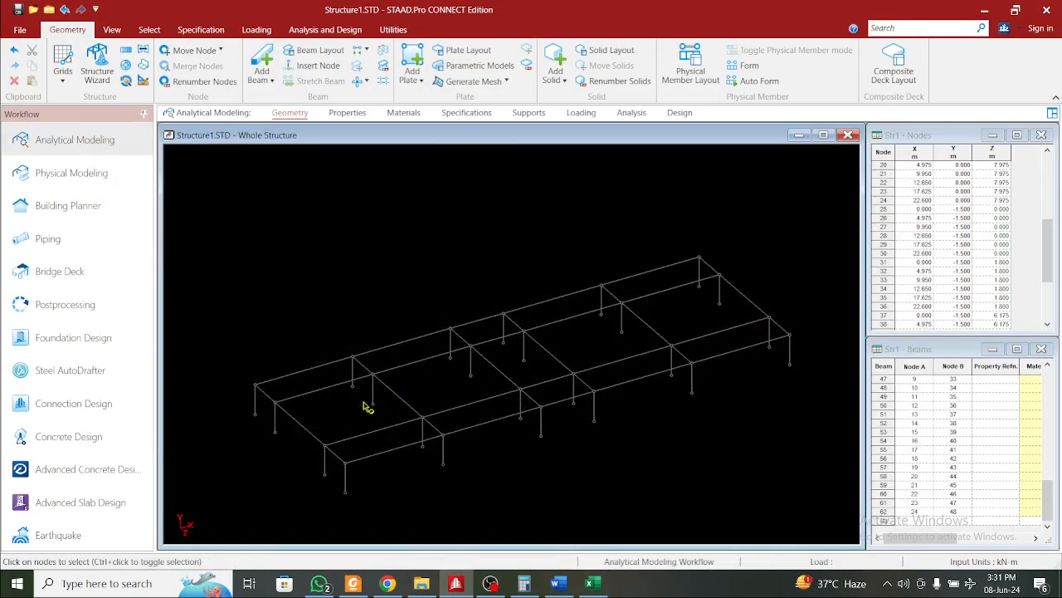
# Isolate only the floor-level beams at Y = 0 in the active view window and show them in plan from the top
pyautogui.click(111, 29)
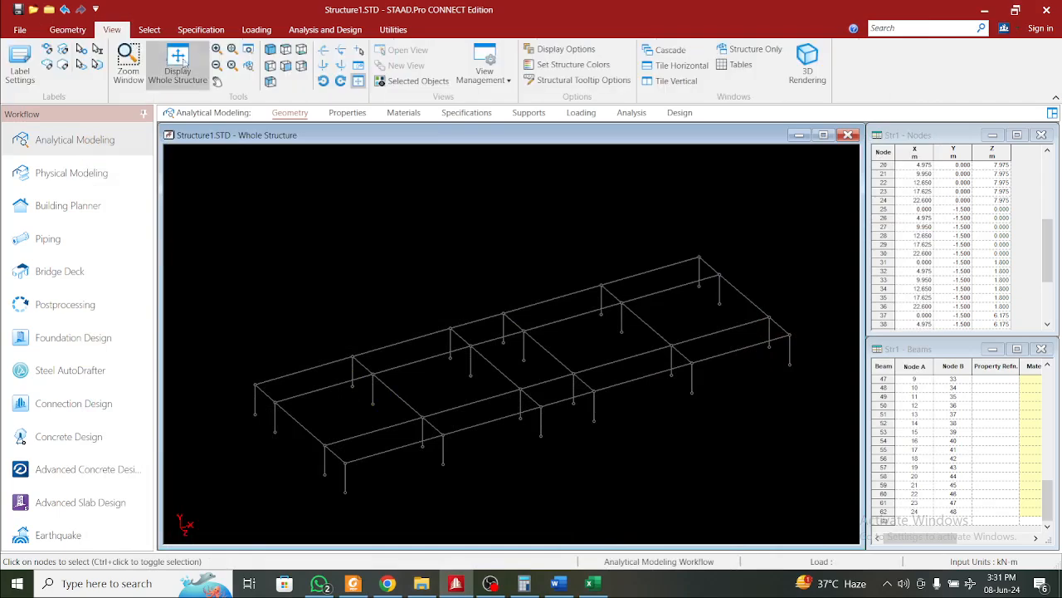
pyautogui.click(274, 82)
pyautogui.moveTo(235, 335); pyautogui.dragTo(808, 375)
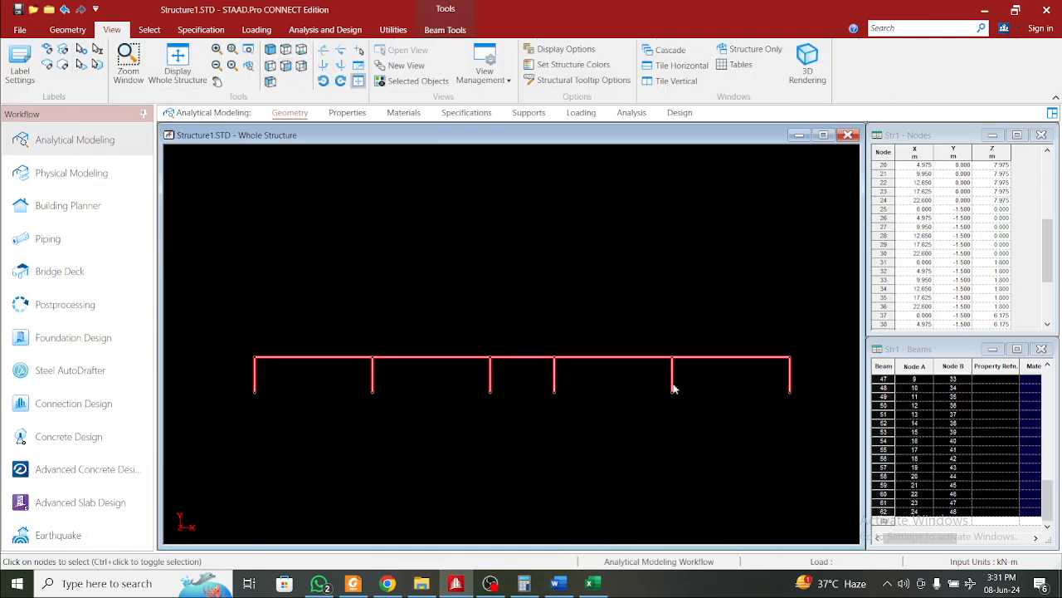
pyautogui.moveTo(228, 334); pyautogui.dragTo(806, 363)
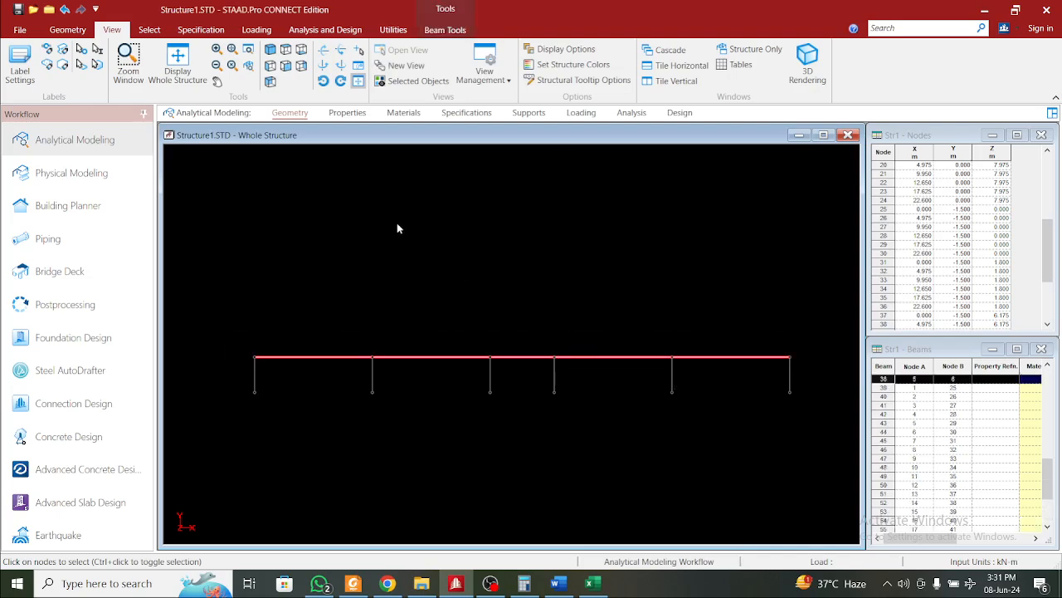
pyautogui.rightClick(405, 241)
pyautogui.click(461, 373)
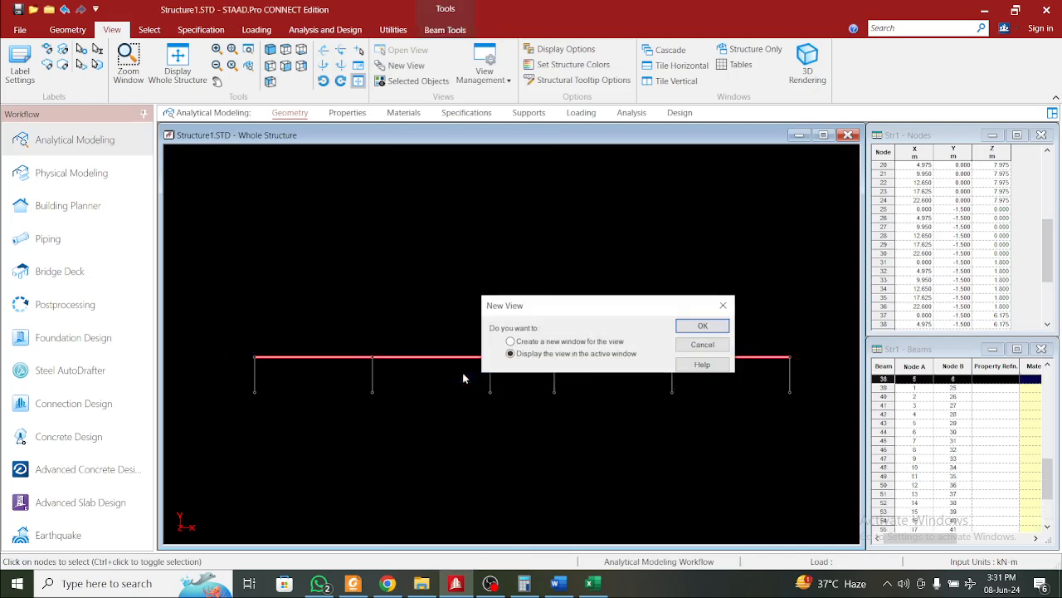
pyautogui.press('Return')
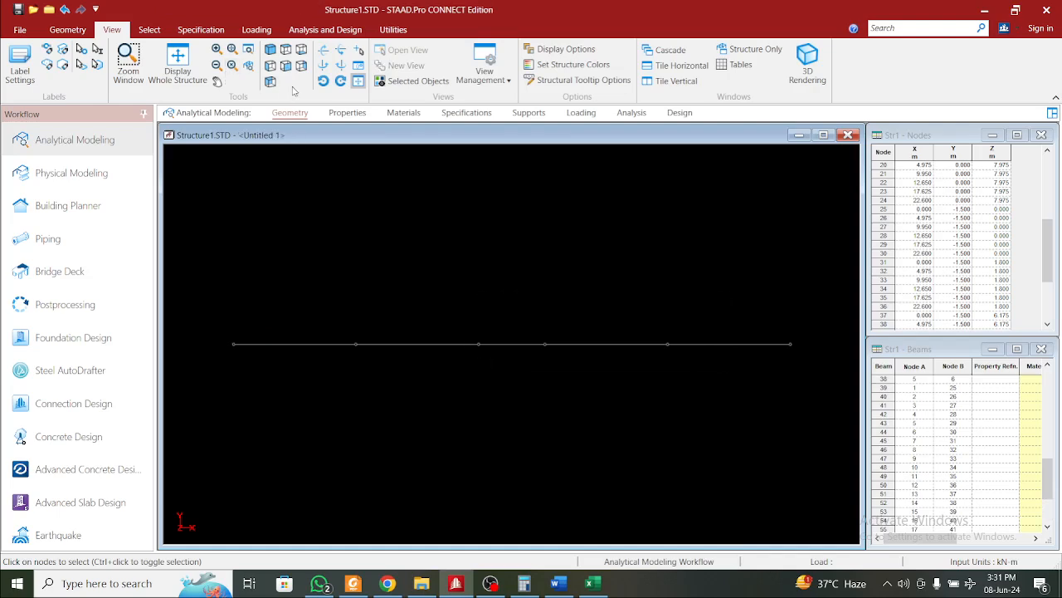
pyautogui.click(285, 66)
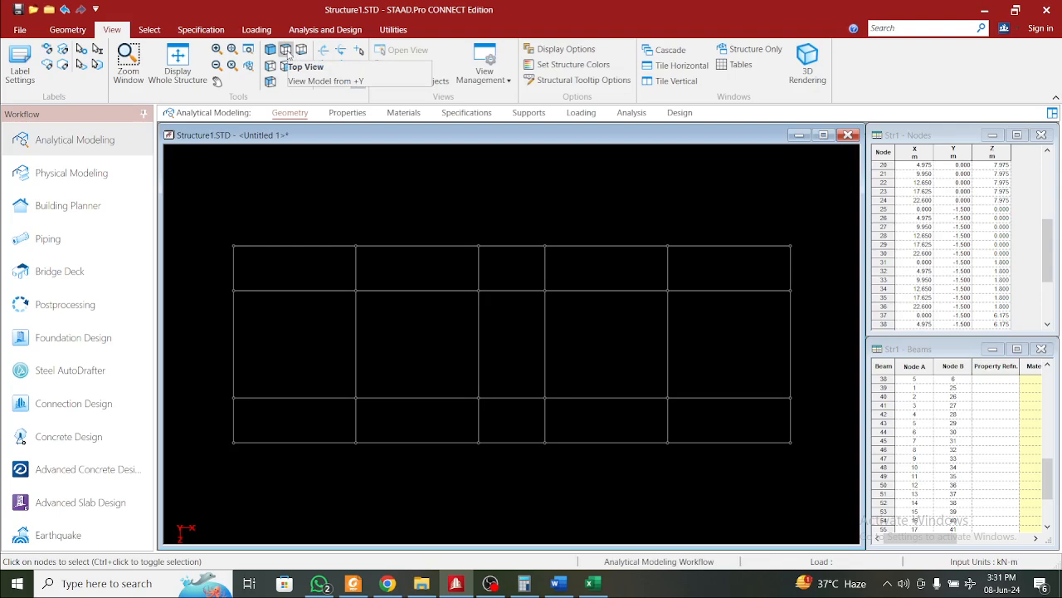
pyautogui.click(286, 50)
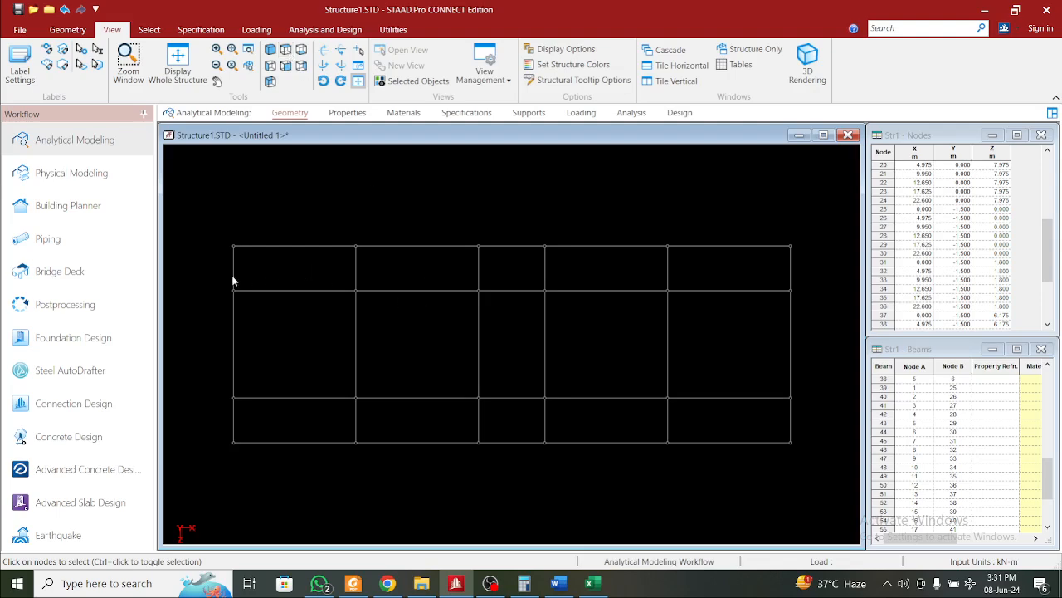
# Check the first-bay beams at Z = 0 and Z = 1.8 against the verandah and toilet partition in the drawing
pyautogui.click(284, 245)
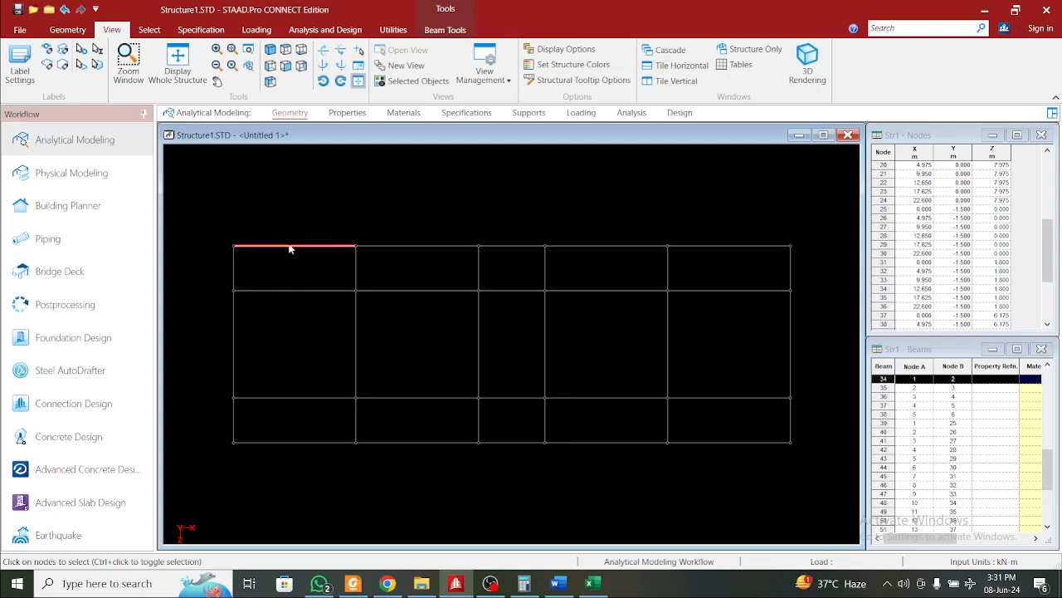
pyautogui.click(353, 583)
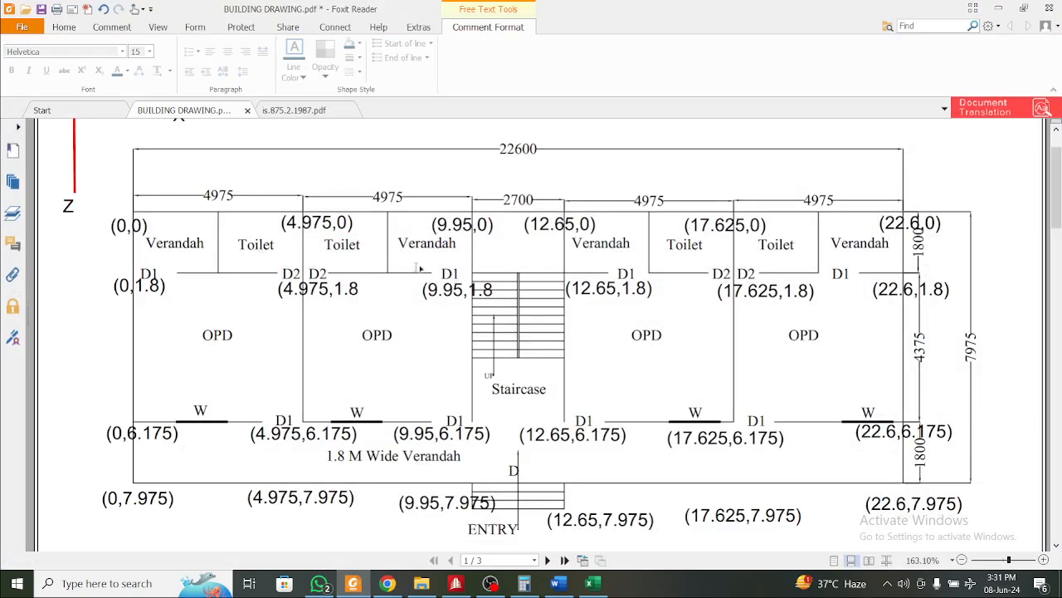
pyautogui.click(999, 7)
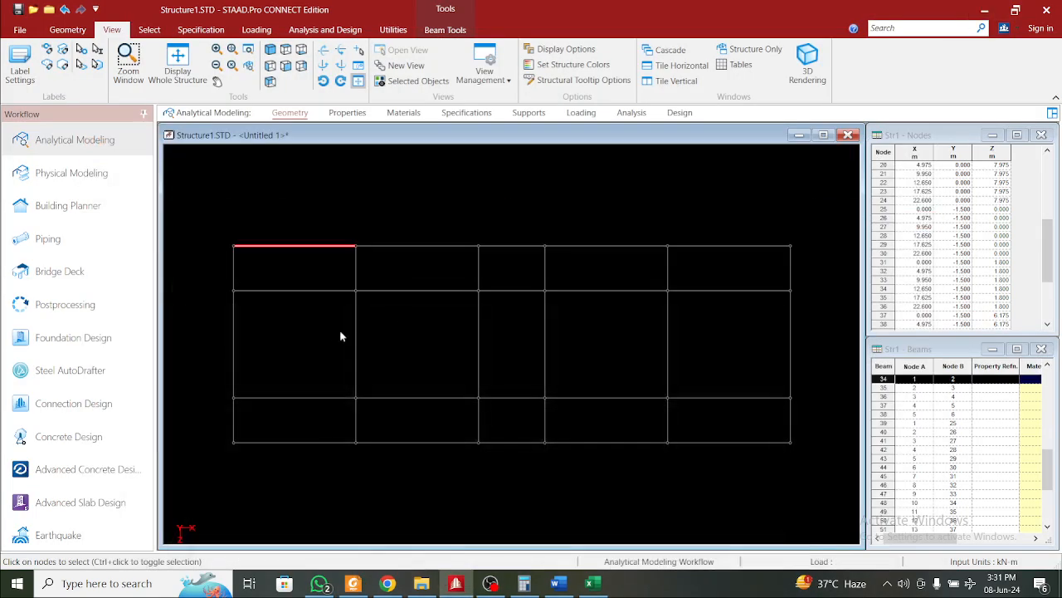
pyautogui.click(274, 291)
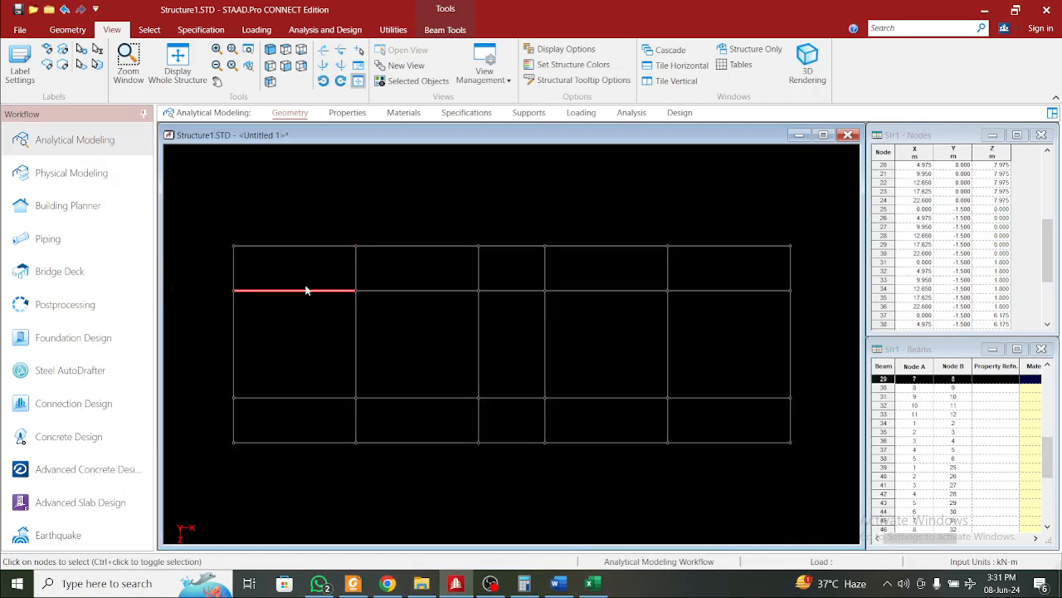
pyautogui.click(190, 154)
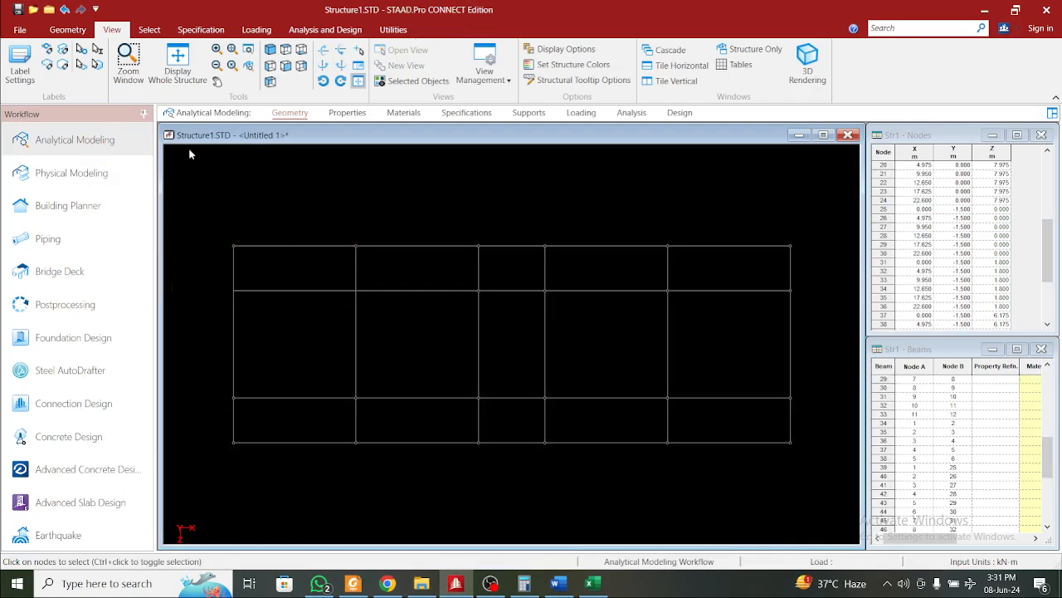
# Add a partition beam in the first bay, inserting midpoint nodes at 2.4875 m on the Z = 1.8 and Z = 0 beams
pyautogui.click(66, 30)
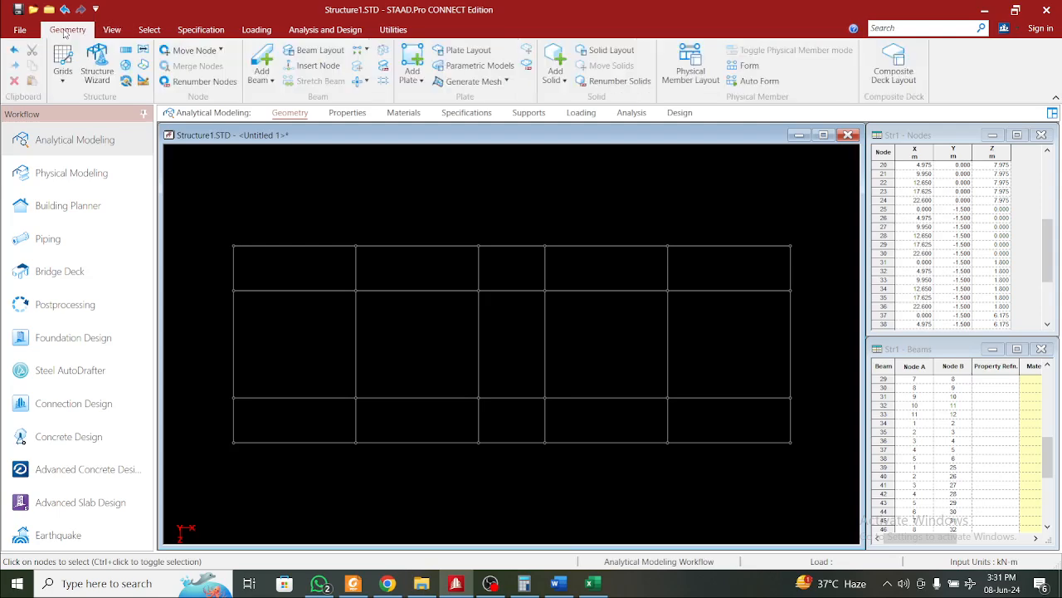
pyautogui.click(262, 63)
pyautogui.click(295, 291)
pyautogui.click(521, 322)
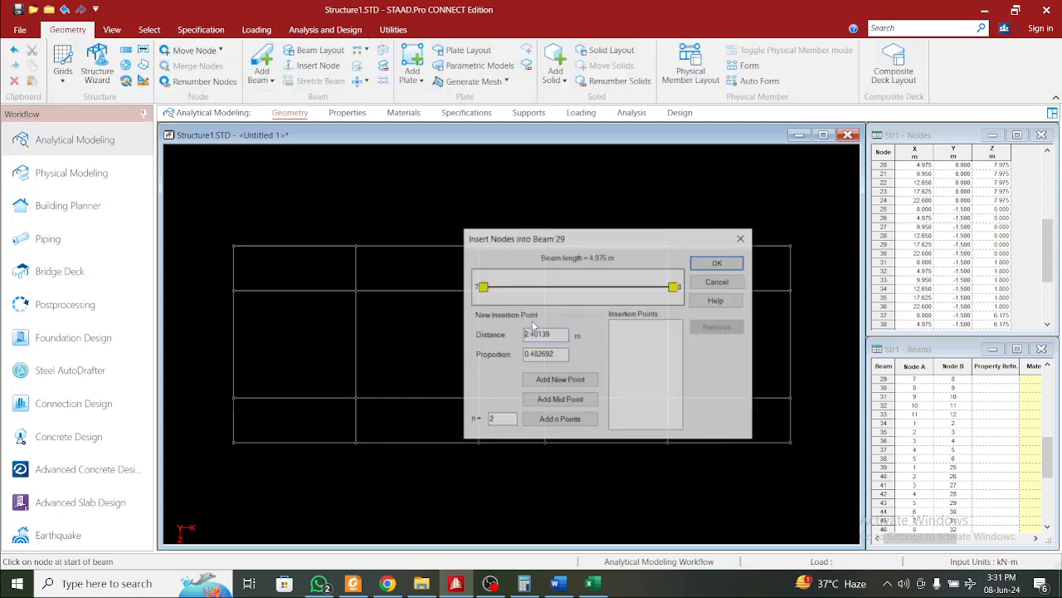
pyautogui.click(558, 401)
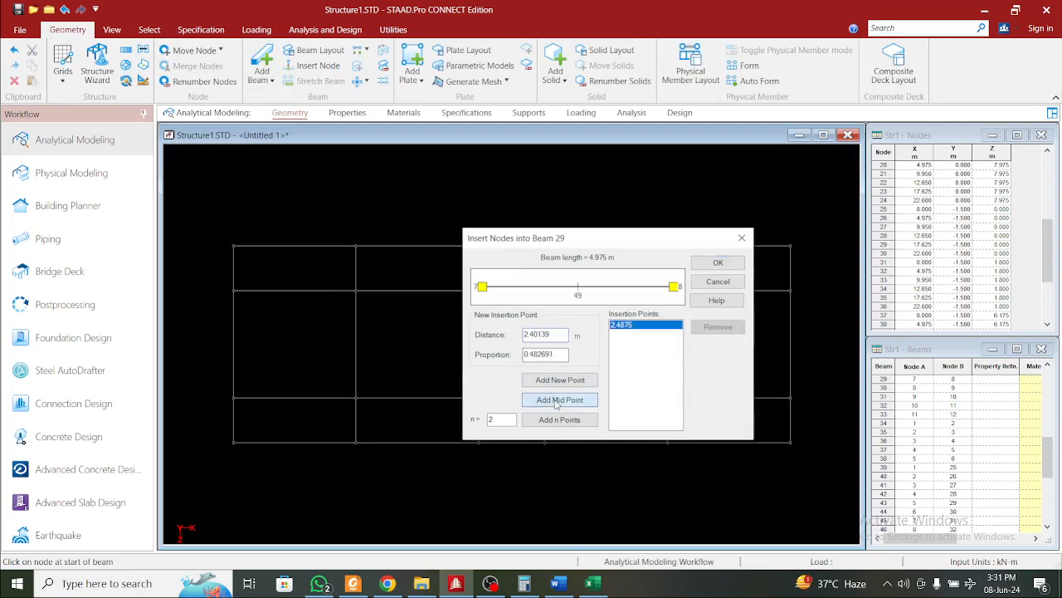
pyautogui.click(718, 262)
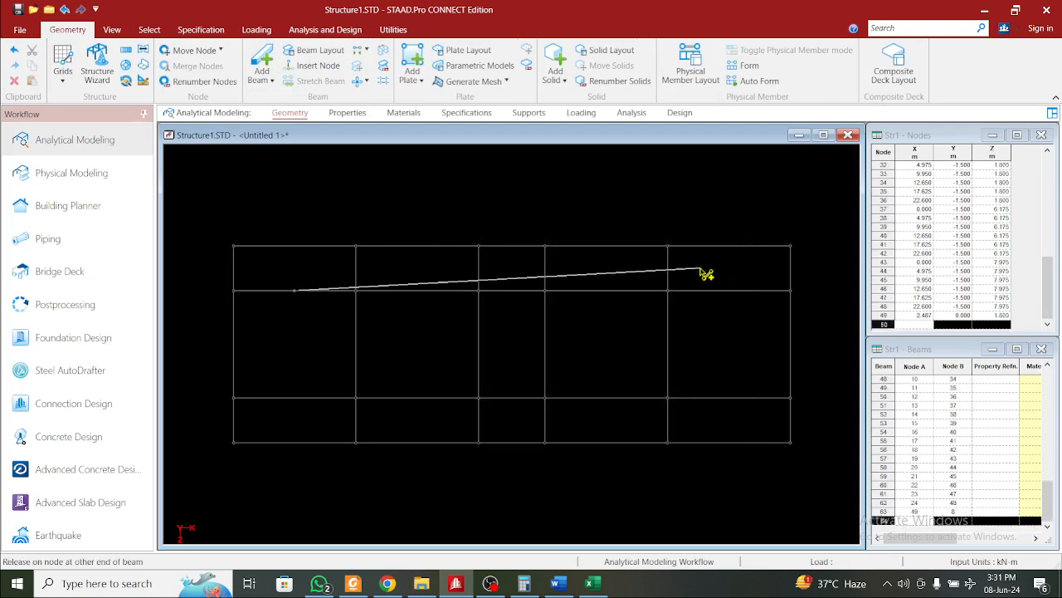
pyautogui.click(297, 246)
pyautogui.click(520, 323)
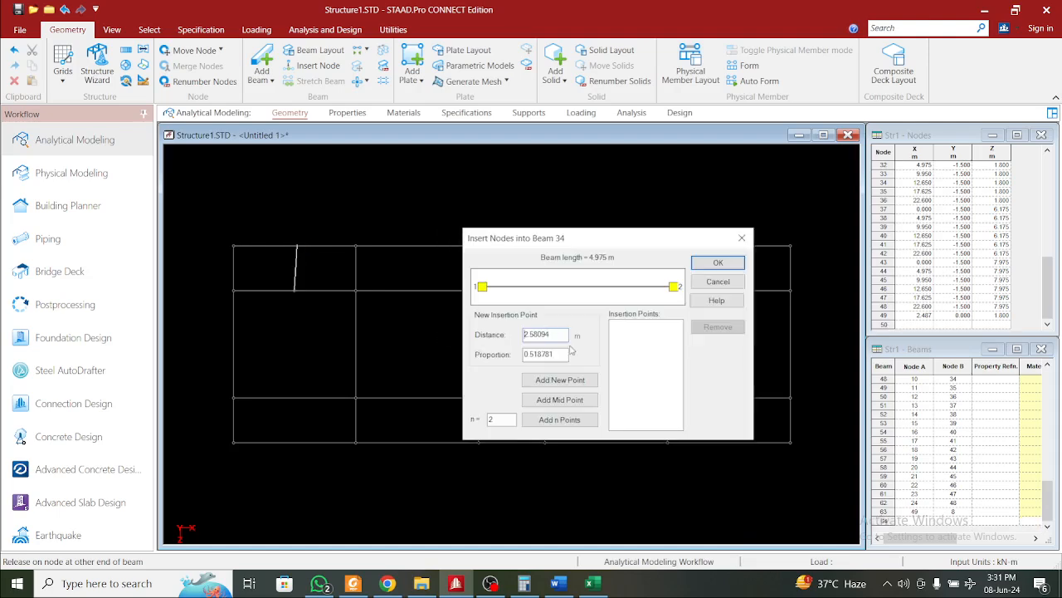
pyautogui.click(560, 399)
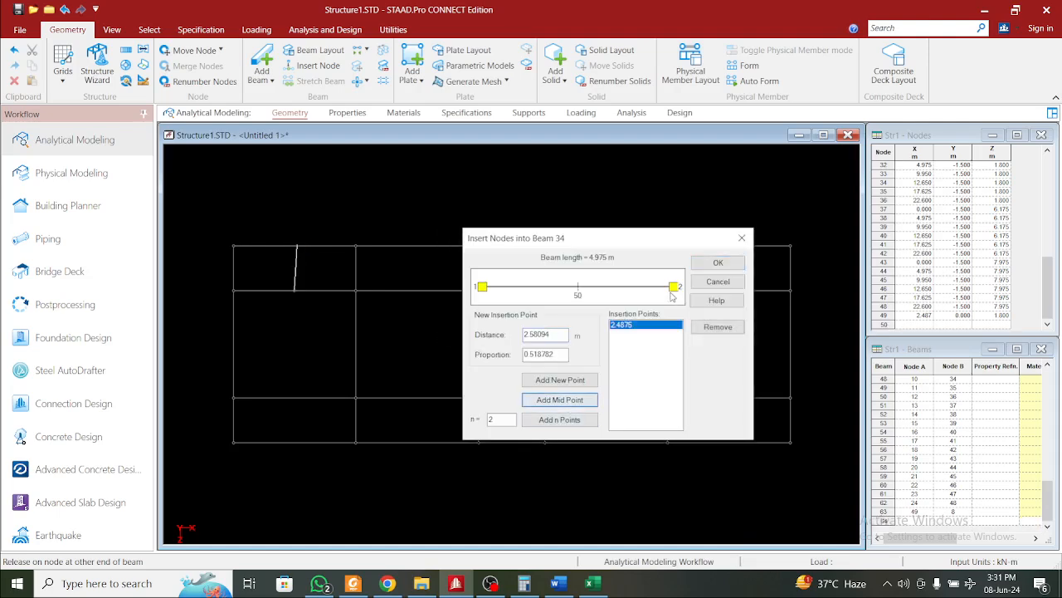
pyautogui.click(718, 263)
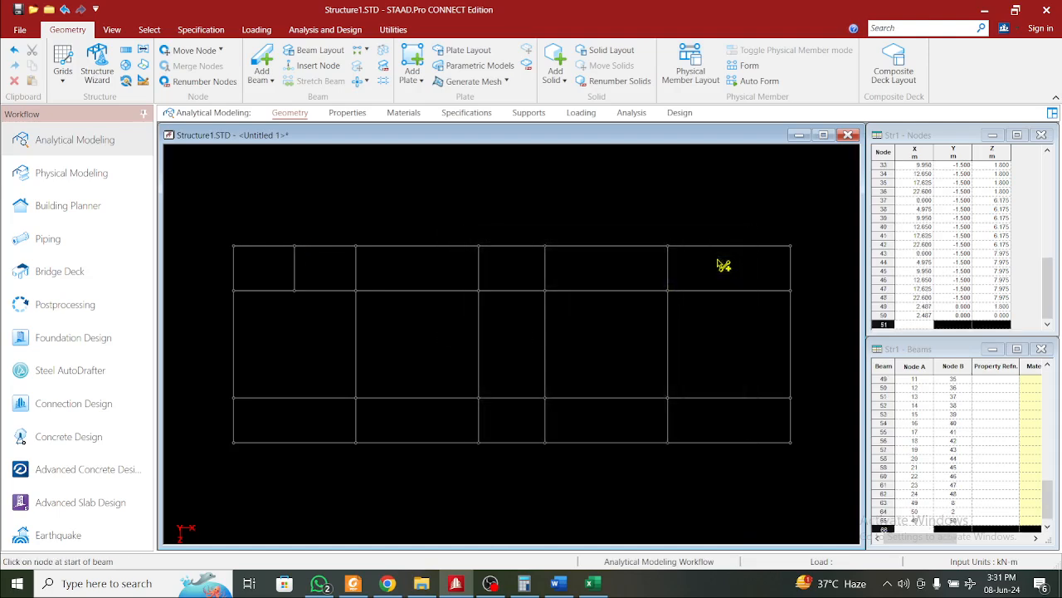
# Add a partition beam in the second bay from a midpoint node at 2.4875 m on the Z = 1.8 beam toward the Z = 0 beam
pyautogui.click(420, 290)
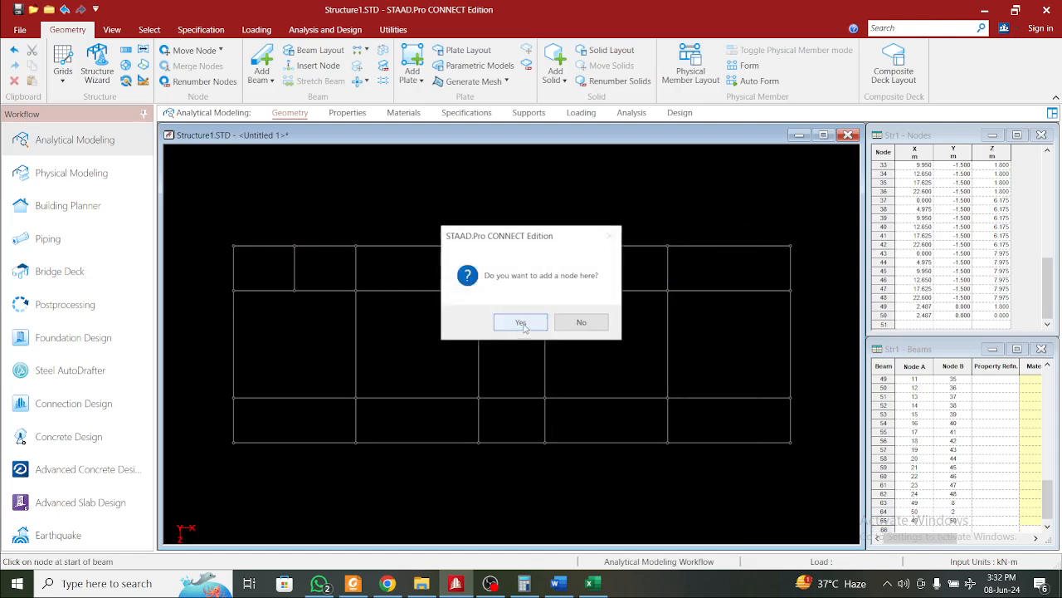
pyautogui.click(518, 327)
pyautogui.click(579, 400)
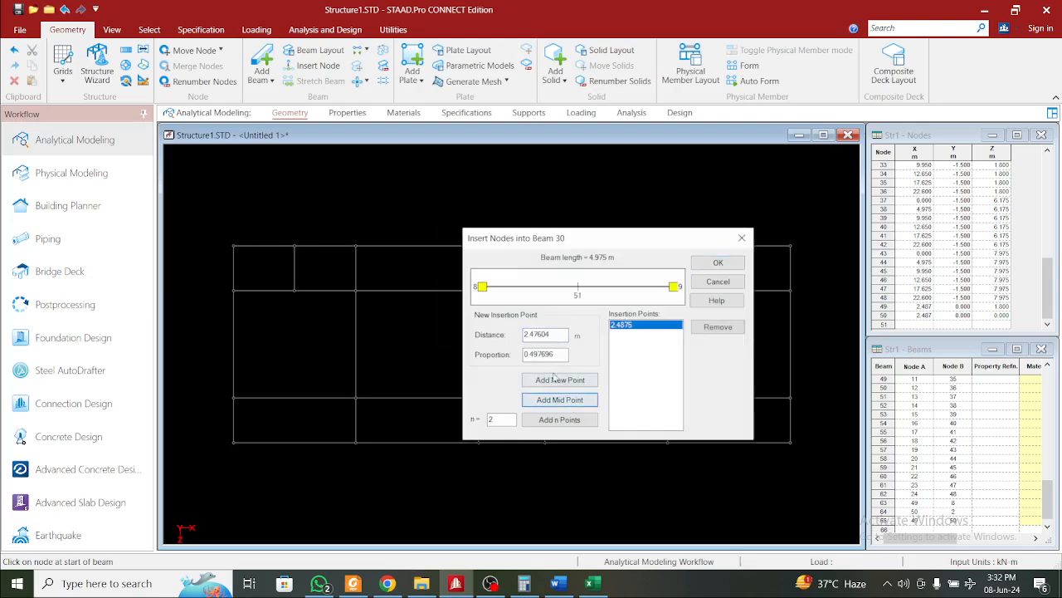
pyautogui.click(718, 264)
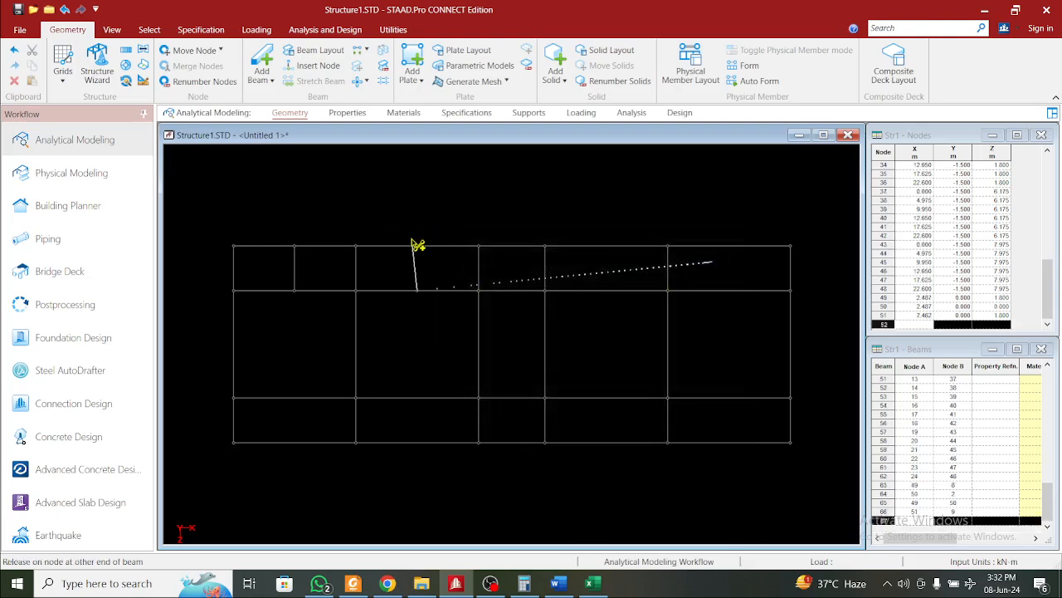
pyautogui.click(415, 247)
pyautogui.click(521, 322)
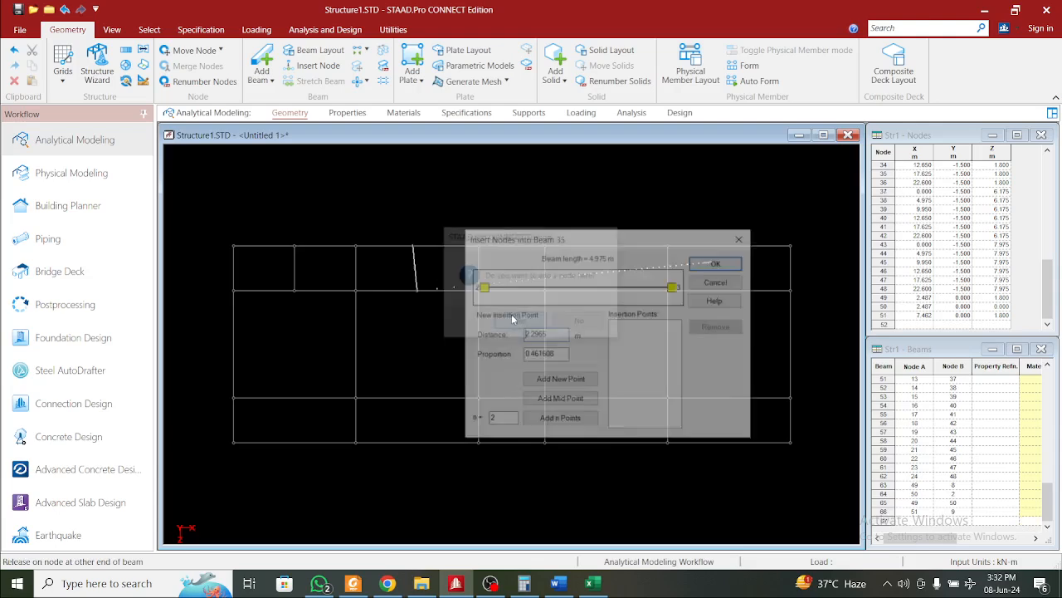
# Insert a mid-point node into beam 35 and finish the cross beam to it from the midpoint node opposite in the second bay
pyautogui.click(579, 399)
pyautogui.click(719, 263)
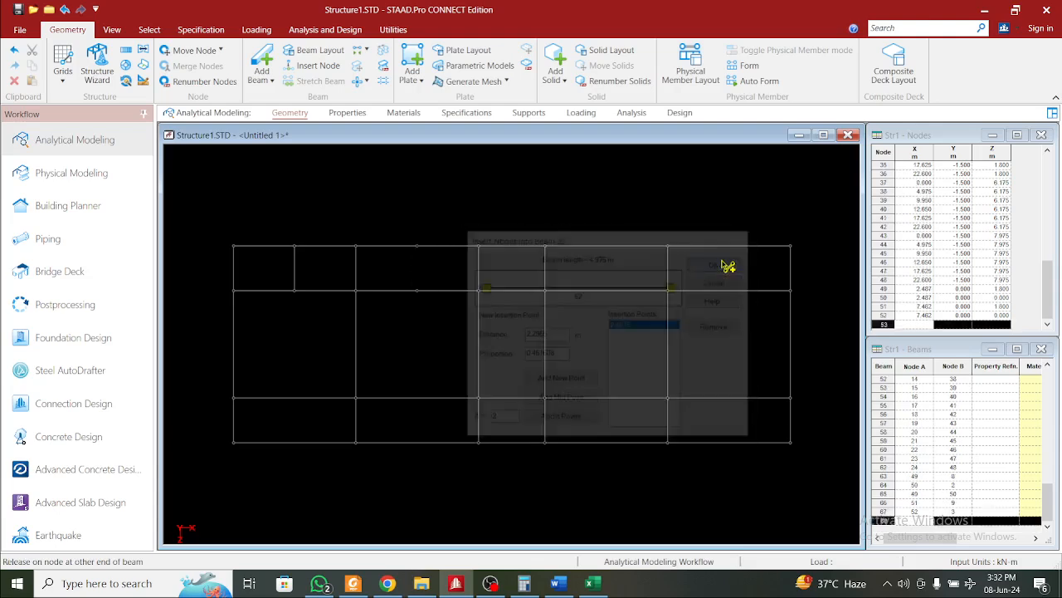
pyautogui.moveTo(423, 244); pyautogui.dragTo(417, 246)
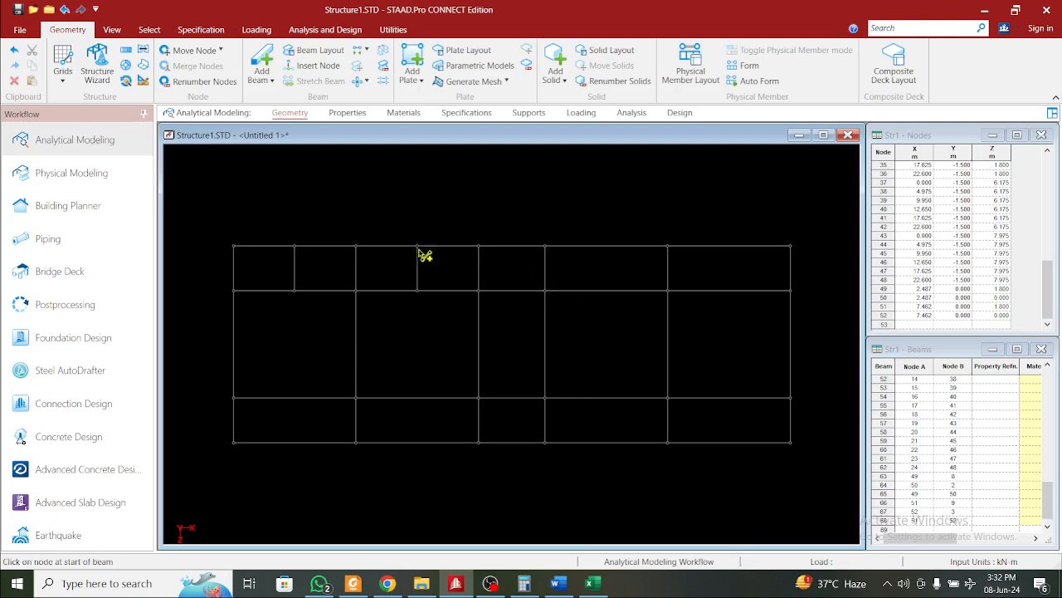
# Insert mid-point nodes into beams 32 and 37 and connect them with a cross beam
pyautogui.click(612, 290)
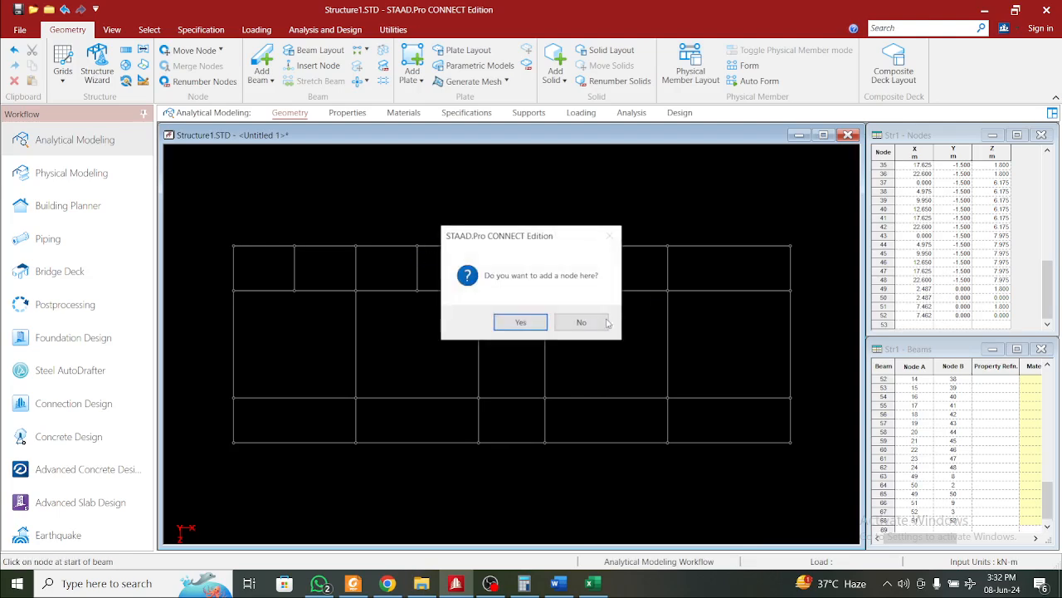
pyautogui.click(520, 322)
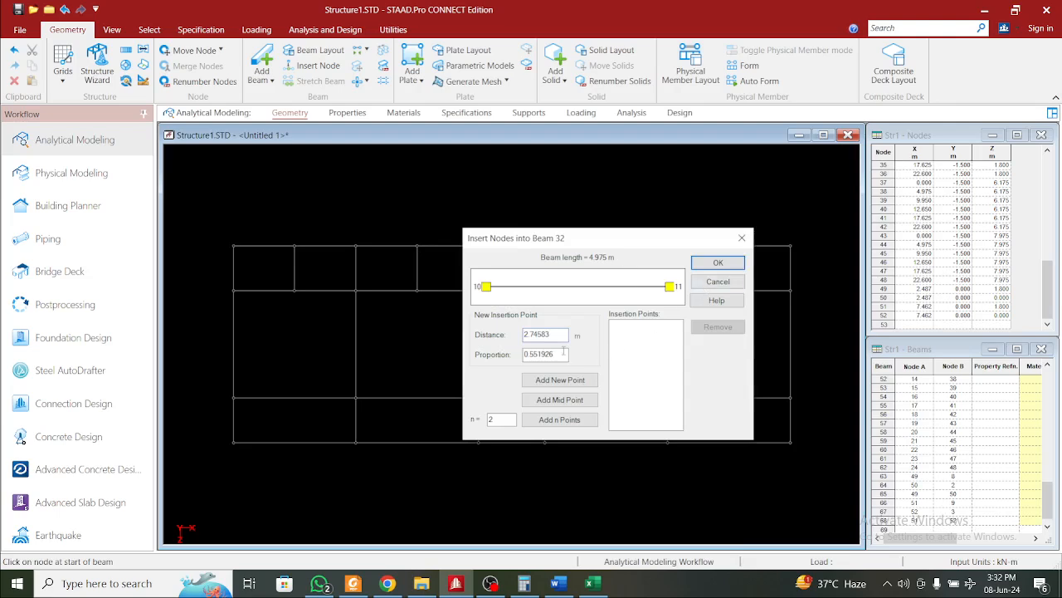
pyautogui.click(579, 399)
pyautogui.click(715, 263)
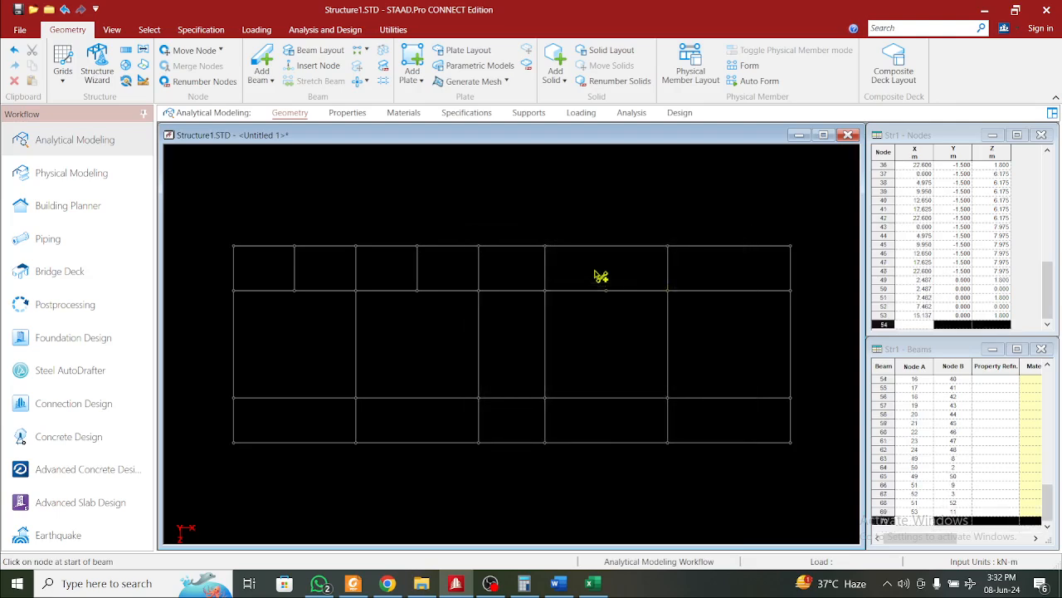
pyautogui.moveTo(607, 290); pyautogui.dragTo(612, 252)
pyautogui.click(521, 322)
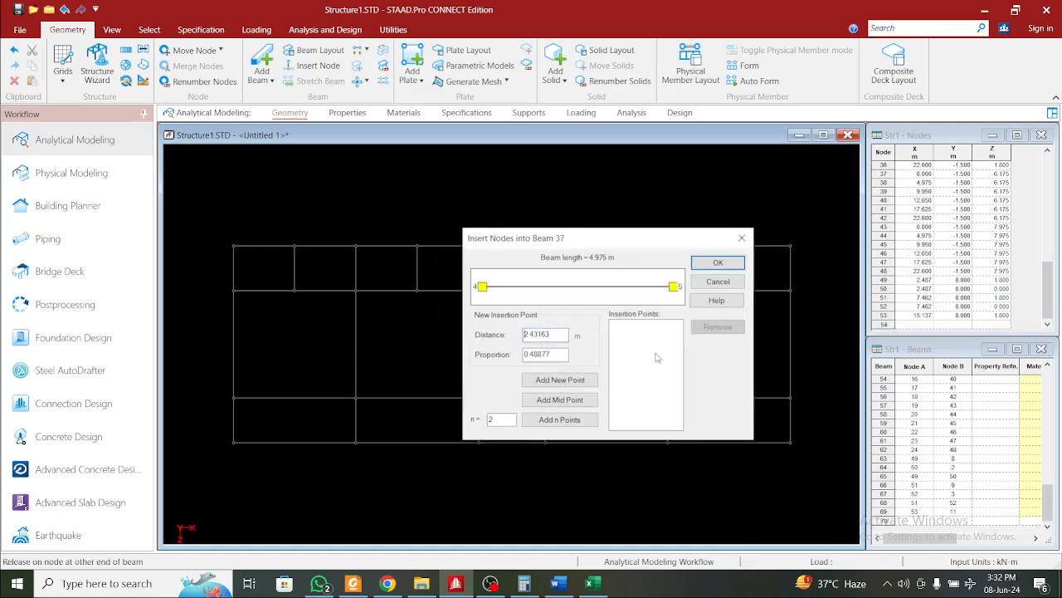
pyautogui.click(579, 399)
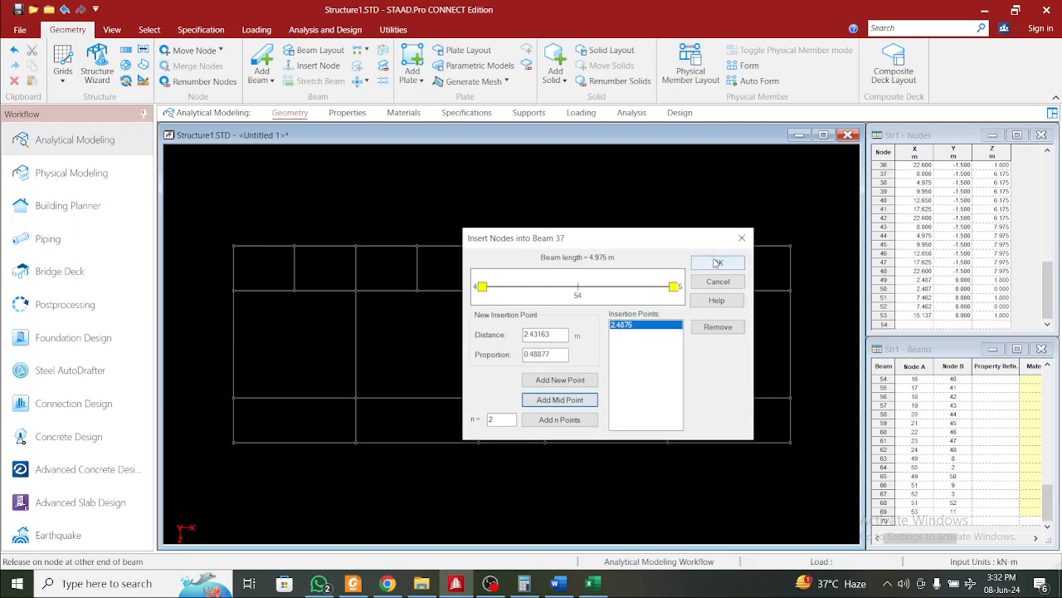
pyautogui.click(718, 262)
# Insert mid-point nodes into beams 33 and 38, connect them with a cross beam, and end beam drawing
pyautogui.click(740, 292)
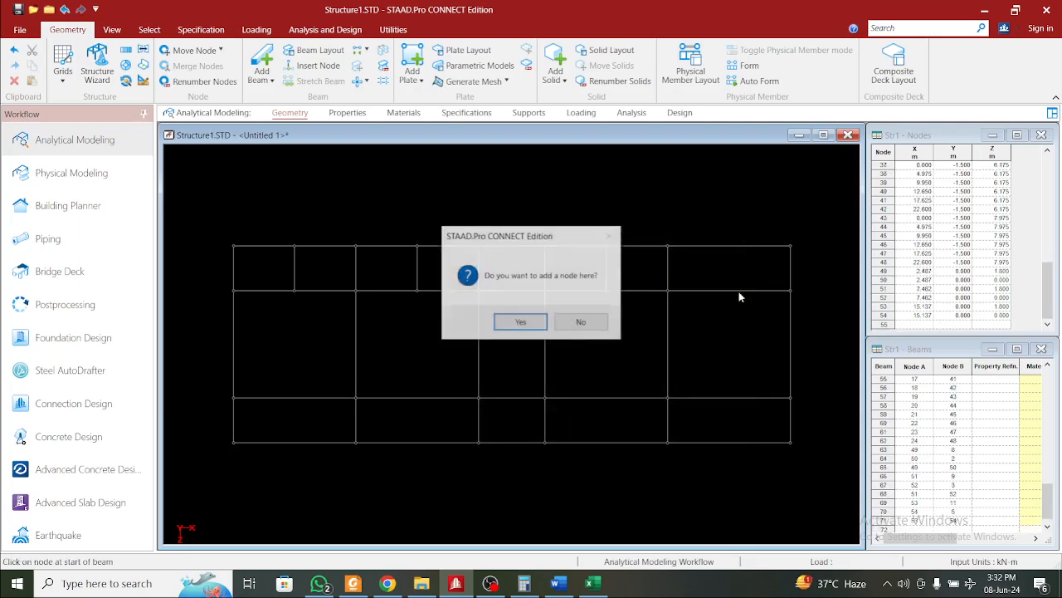
pyautogui.click(519, 325)
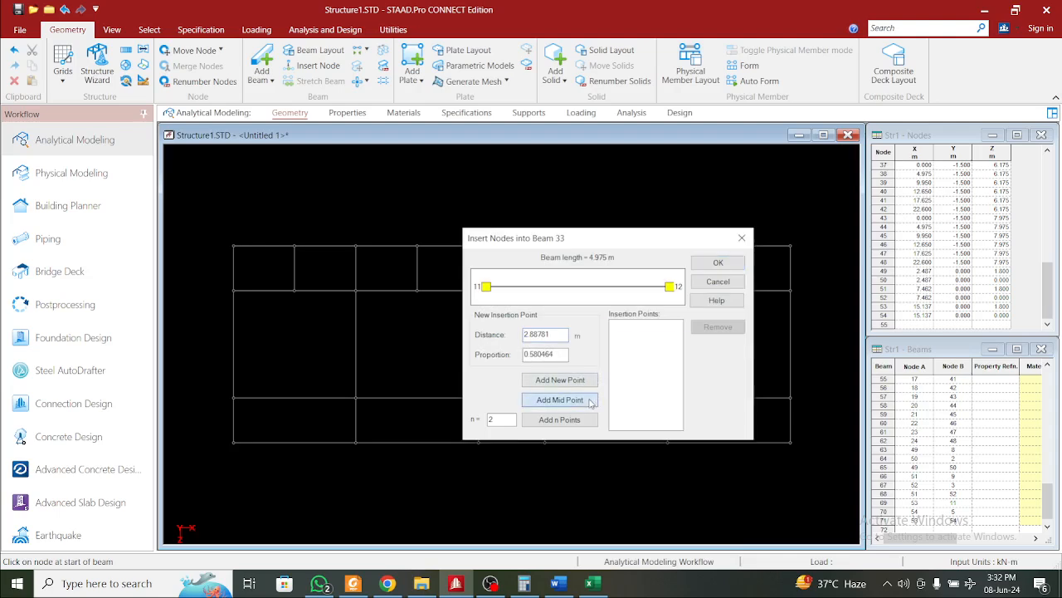
pyautogui.click(561, 400)
pyautogui.click(719, 263)
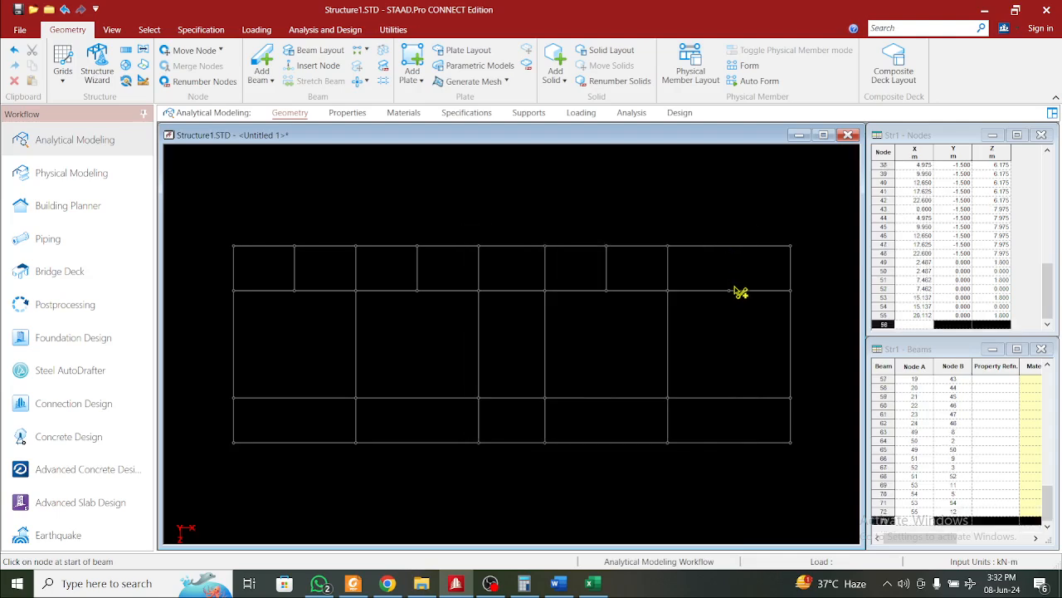
pyautogui.click(729, 247)
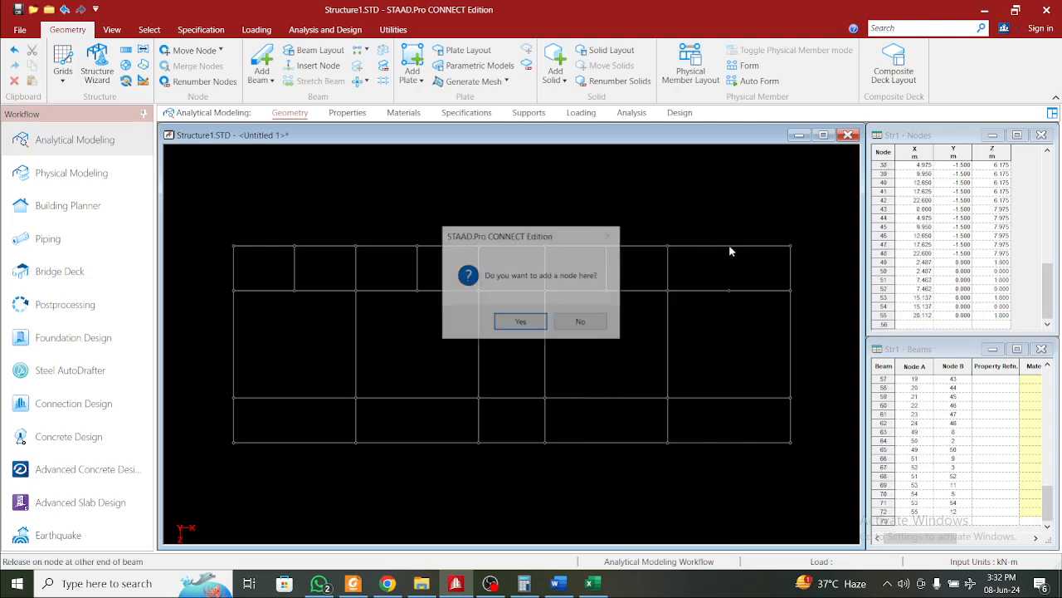
pyautogui.click(520, 322)
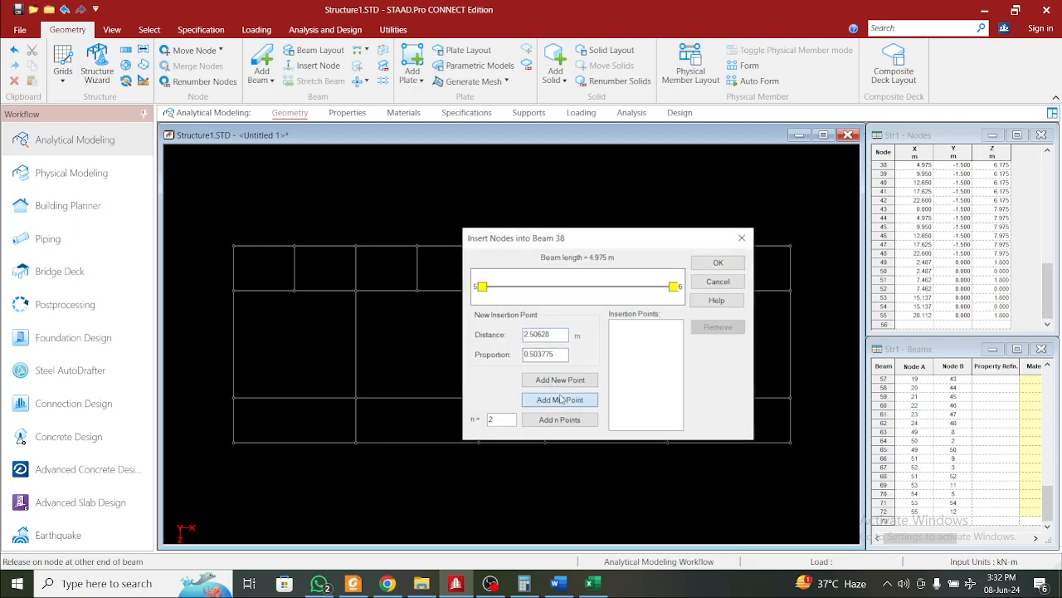
pyautogui.click(560, 400)
pyautogui.click(719, 264)
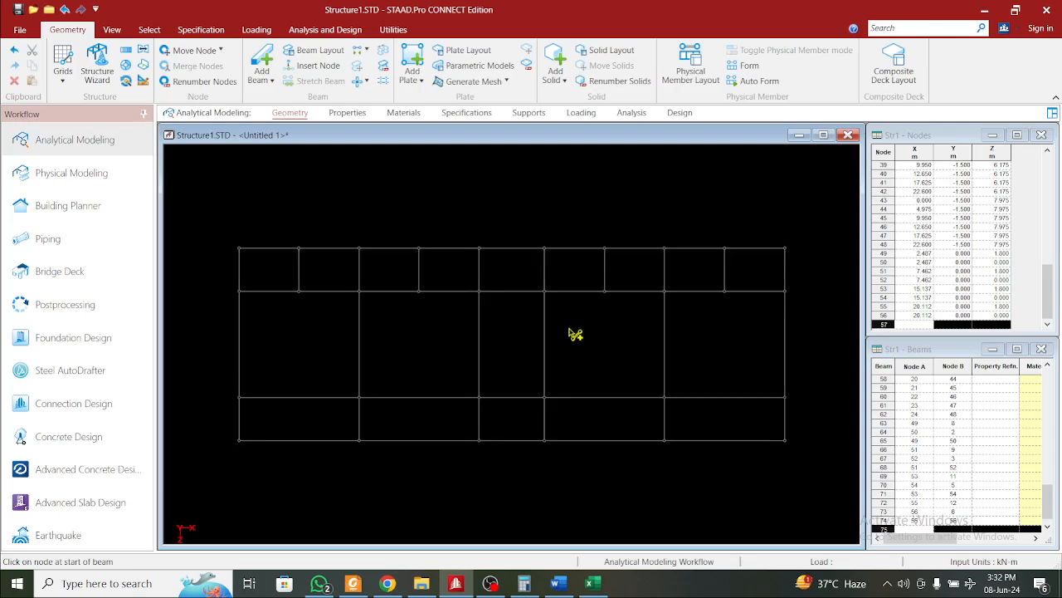
pyautogui.press('Escape')
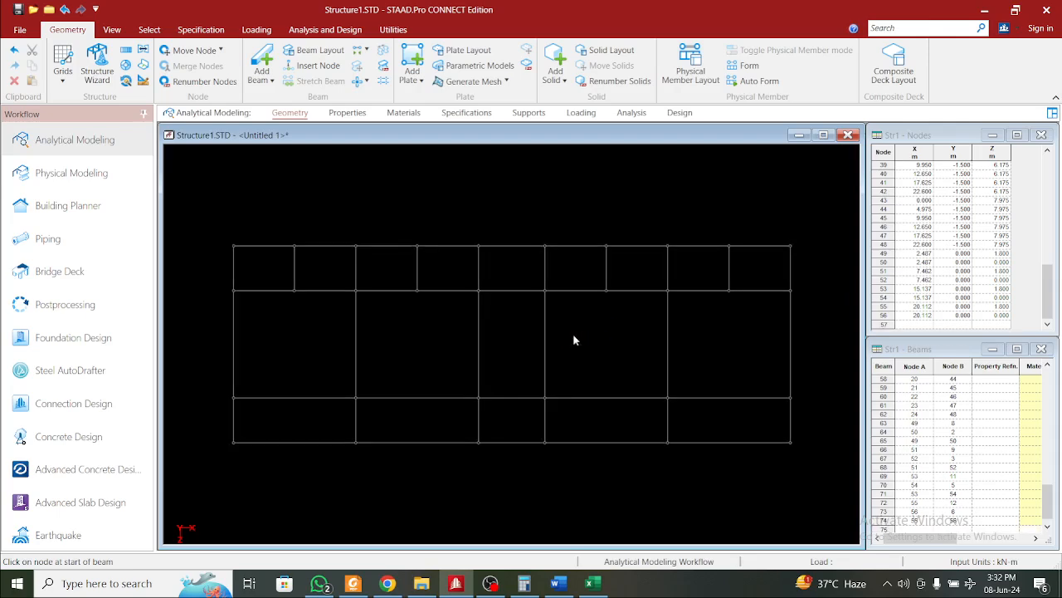
# Compare the modelled beam grid around the staircase bay with the plan in BUILDING DRAWING.pdf, then return to the STAAD.Pro model
pyautogui.scroll(-1, 575, 333)
pyautogui.scroll(1, 575, 333)
pyautogui.click(452, 291)
pyautogui.click(390, 284)
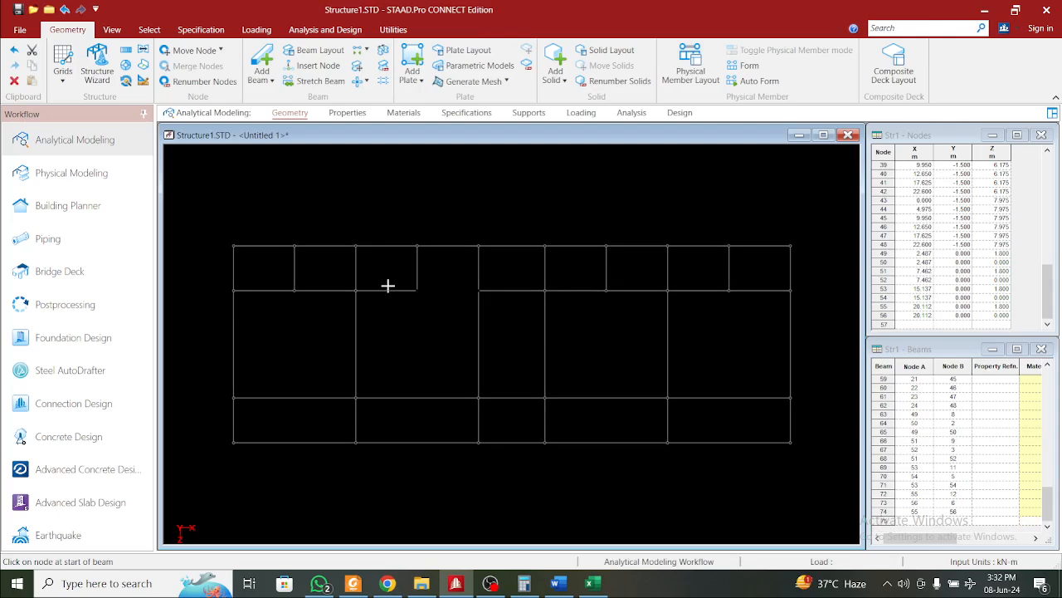
pyautogui.click(503, 292)
pyautogui.click(498, 251)
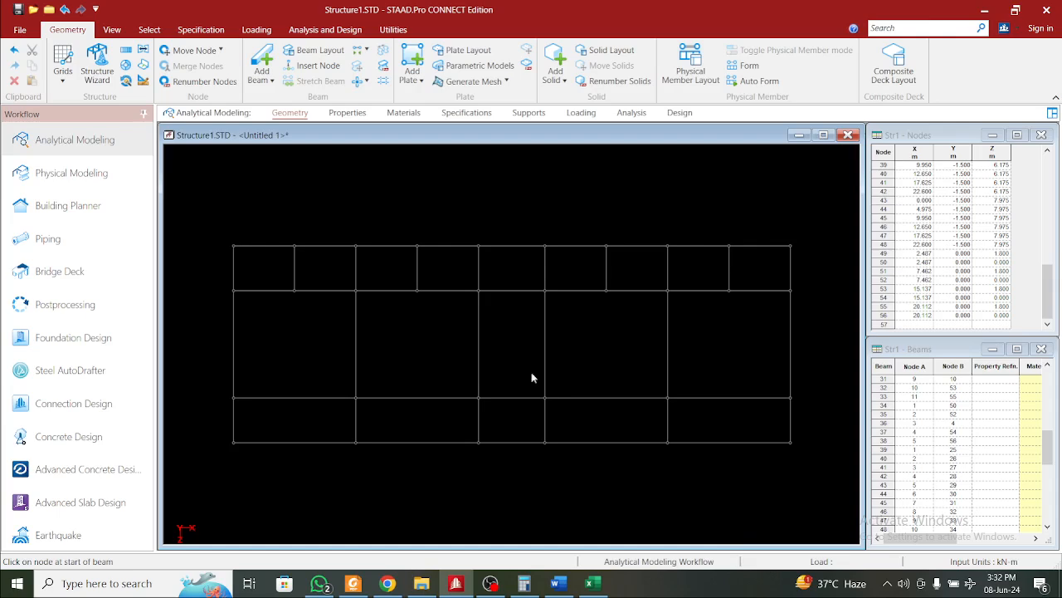
pyautogui.click(524, 294)
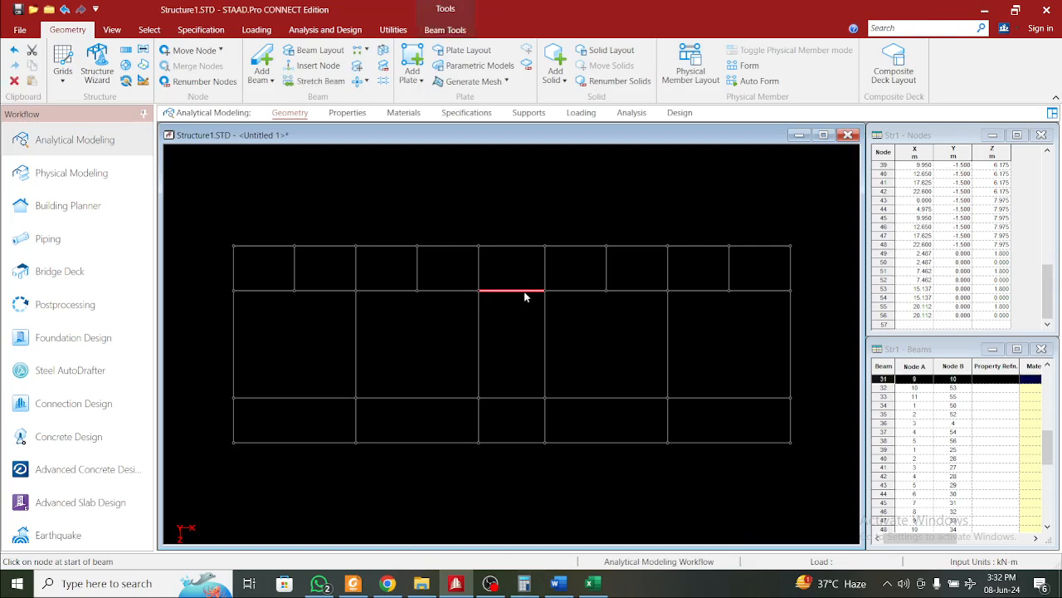
pyautogui.click(511, 409)
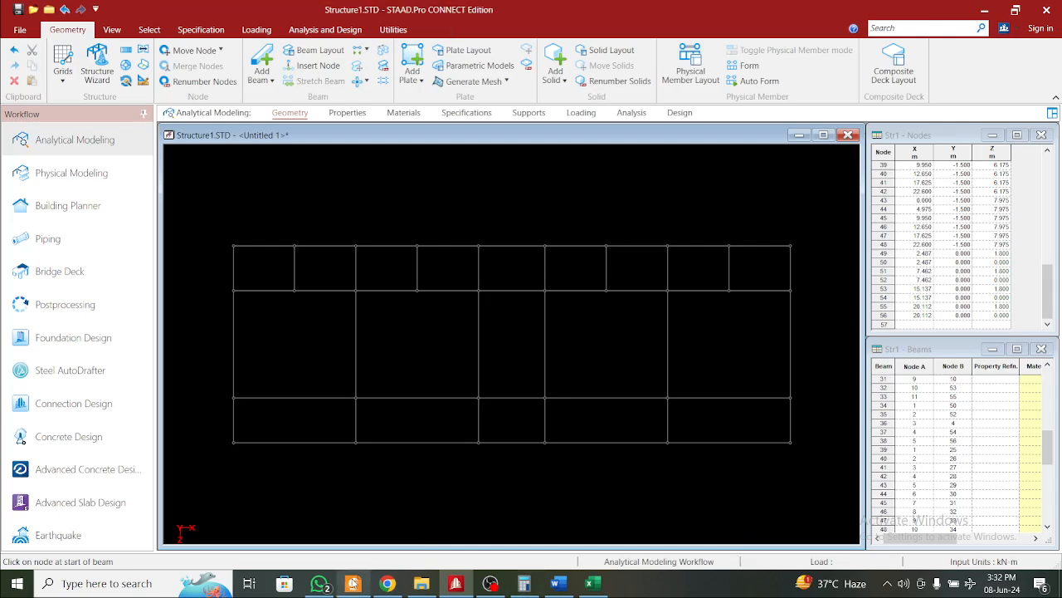
pyautogui.click(459, 587)
pyautogui.click(456, 583)
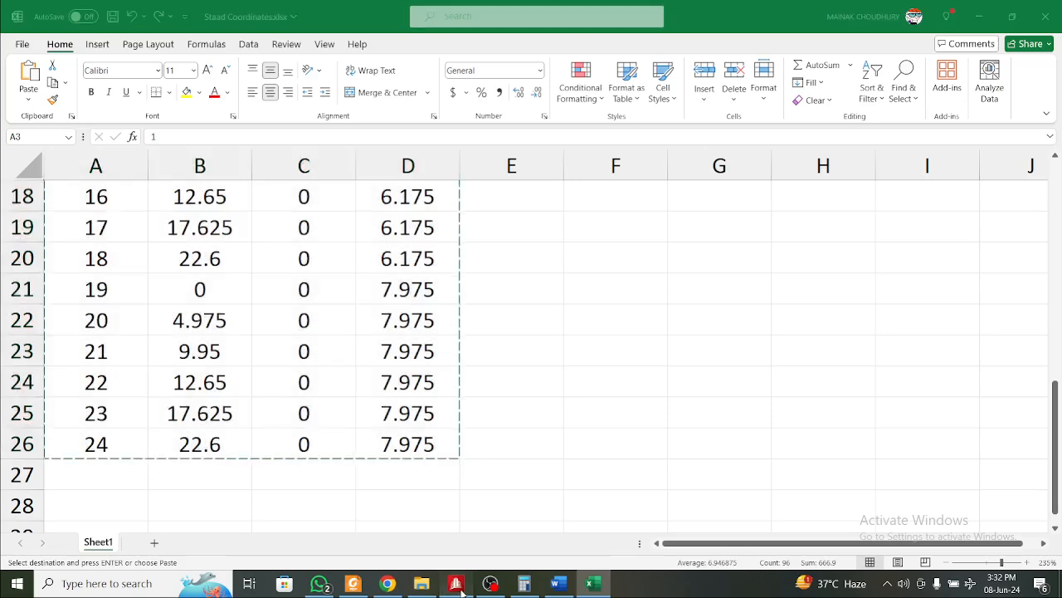
pyautogui.click(353, 584)
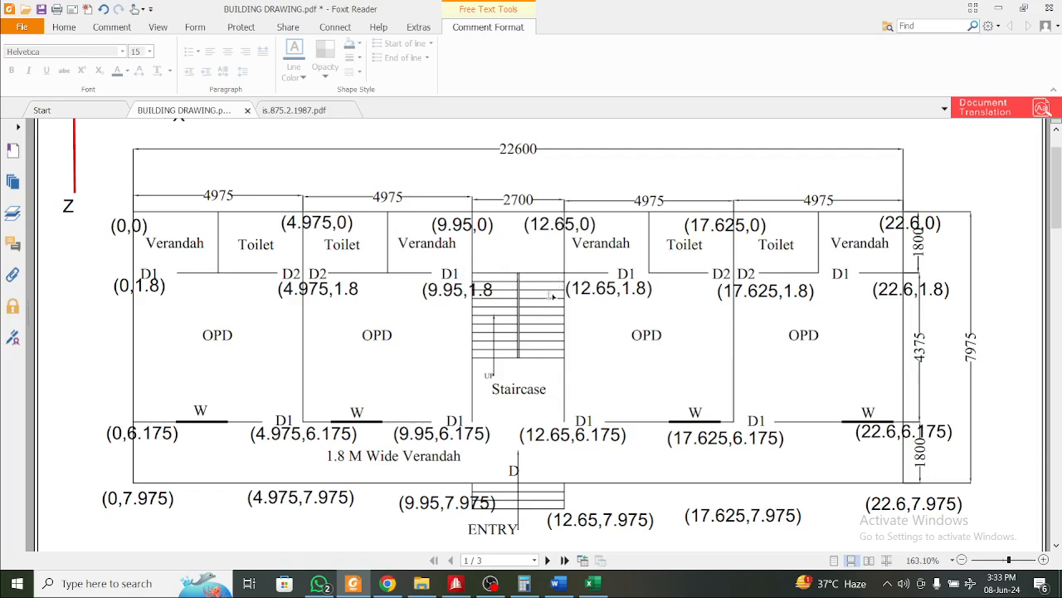
pyautogui.click(361, 587)
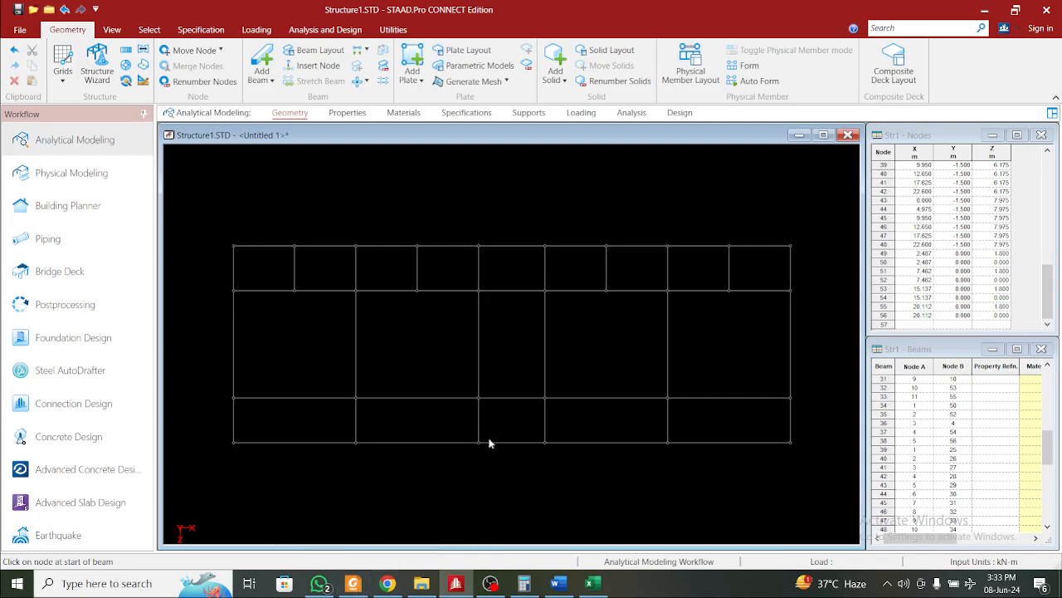
pyautogui.click(353, 584)
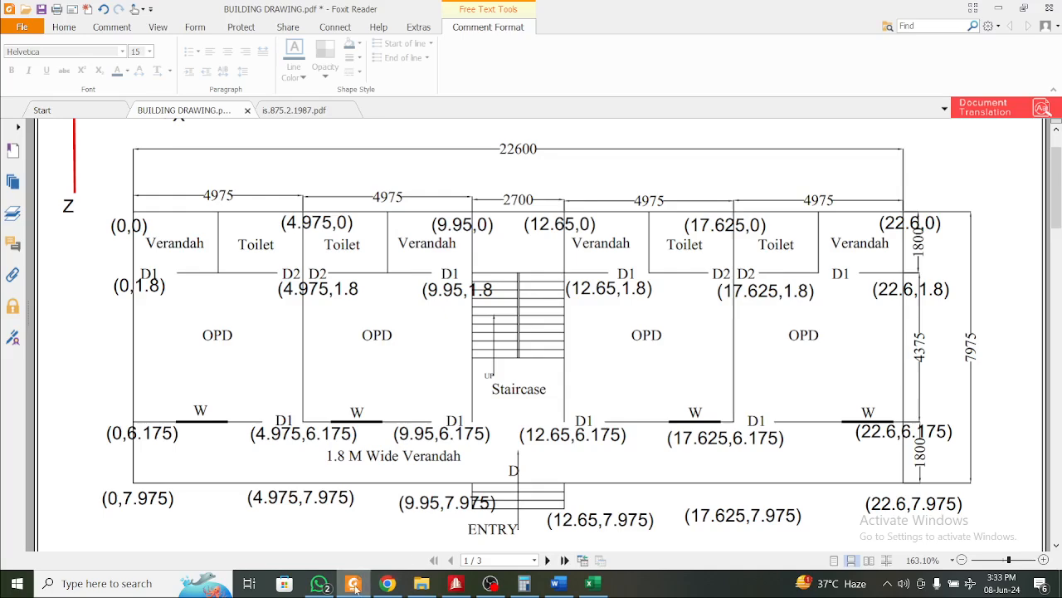
pyautogui.click(456, 584)
# Select all beams of the floor grid except the short staircase beam between nodes 9 and 10
pyautogui.click(516, 291)
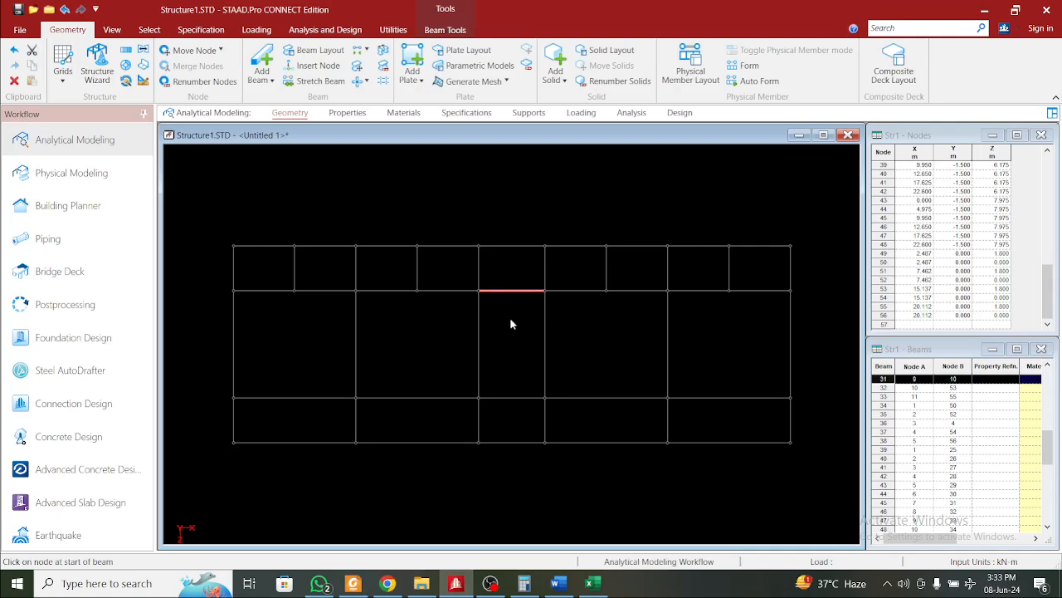
pyautogui.click(392, 302)
pyautogui.moveTo(205, 208); pyautogui.dragTo(820, 487)
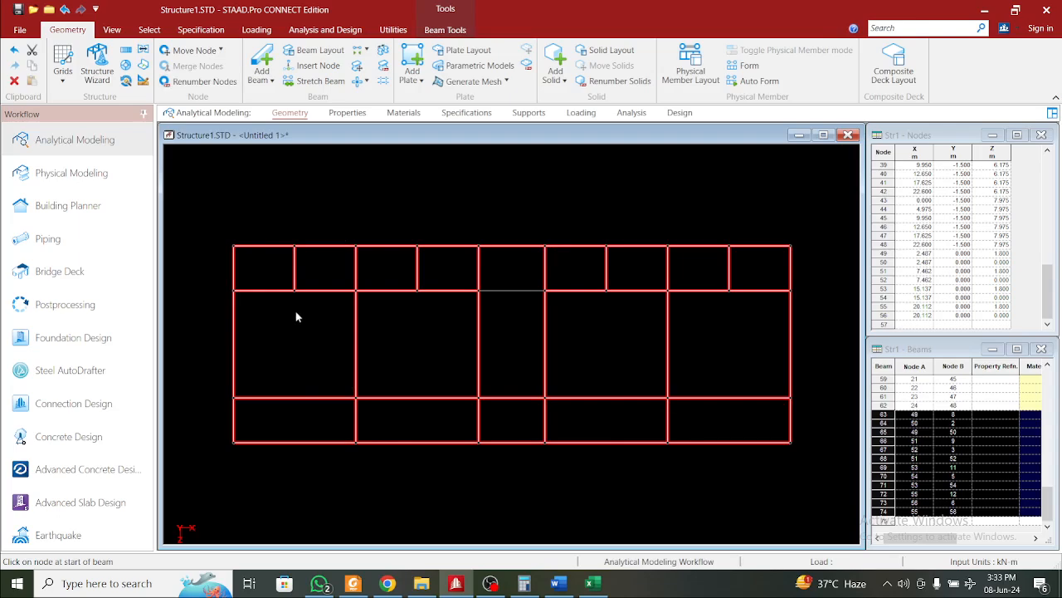
pyautogui.click(113, 30)
pyautogui.click(271, 53)
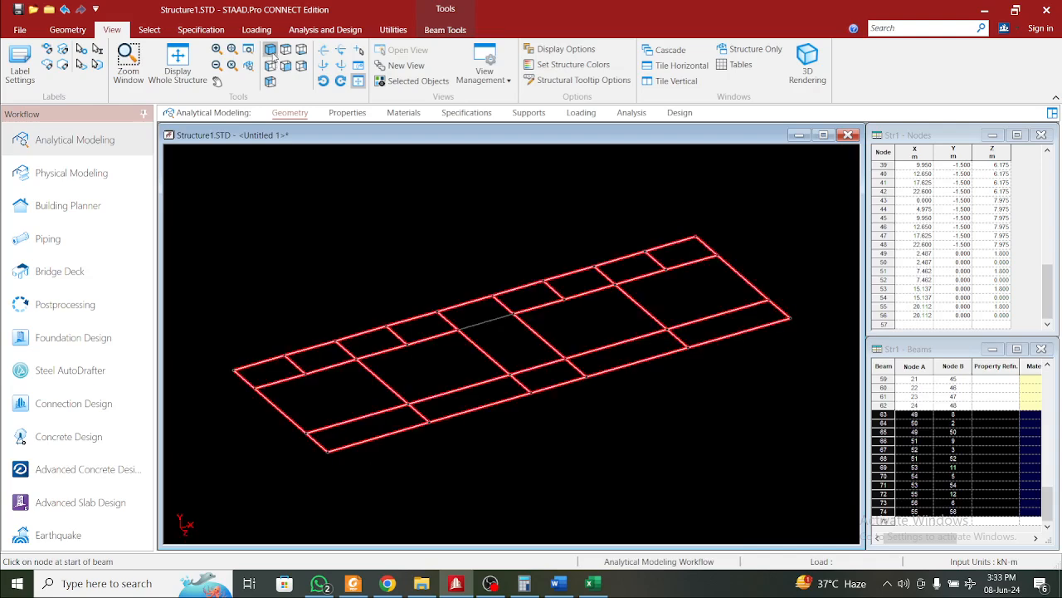
pyautogui.moveTo(467, 253); pyautogui.dragTo(482, 291, button='middle')
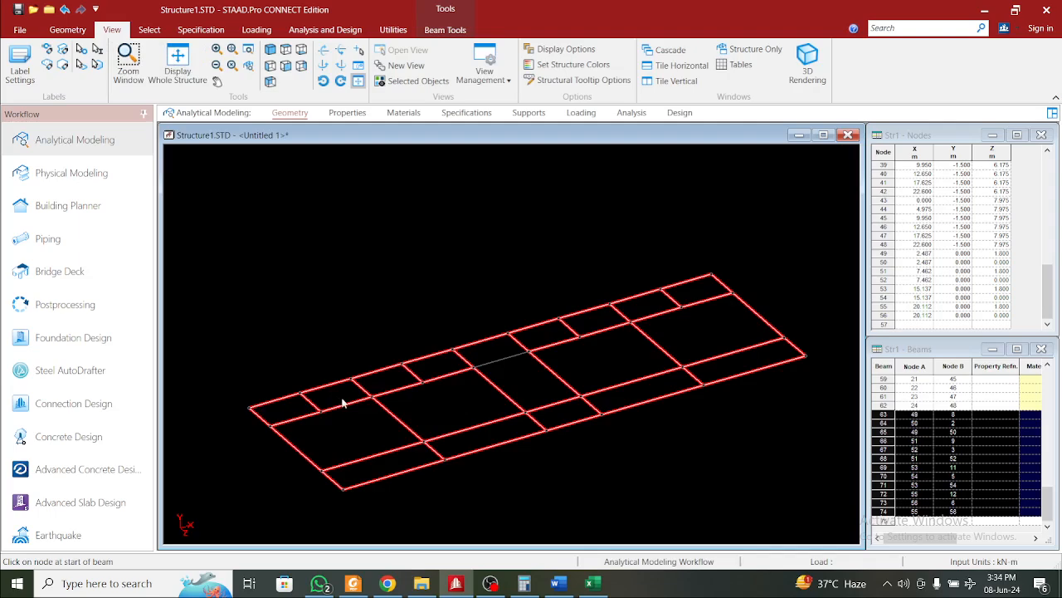
# Repeat the selected beams once along global Y with Translational Repeat at 3 m spacing, checking the floor-to-floor height in Structural Design Considerations.docx
pyautogui.click(67, 29)
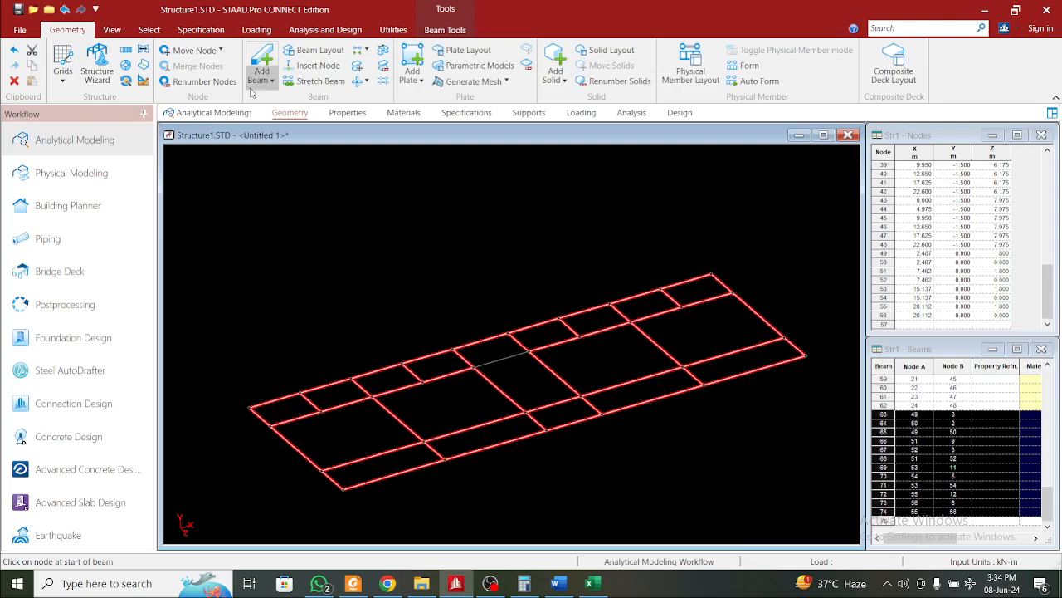
pyautogui.click(141, 51)
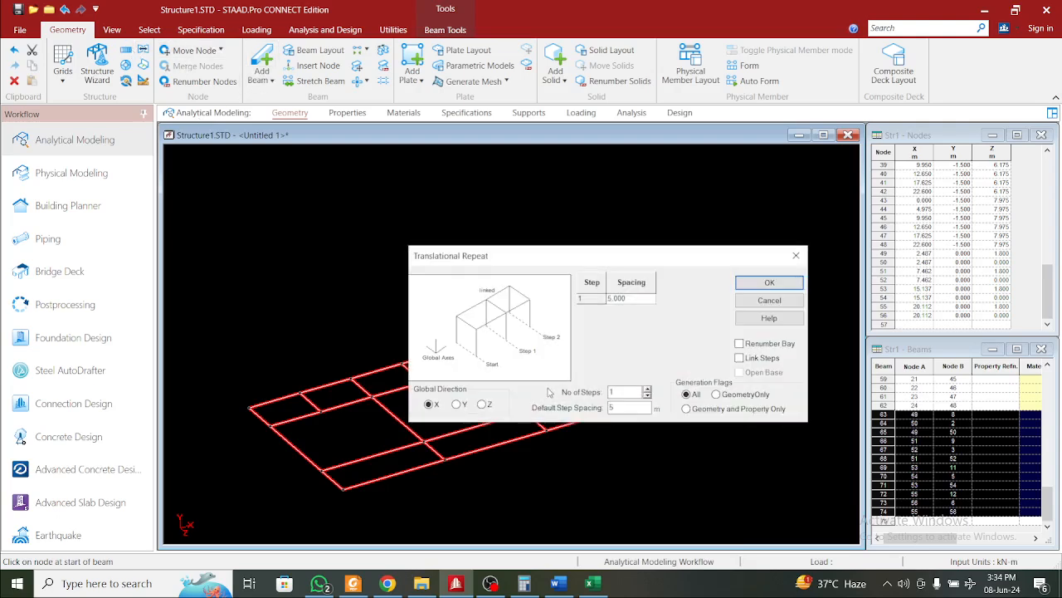
pyautogui.click(458, 405)
pyautogui.click(557, 583)
pyautogui.scroll(10, 380, 237)
pyautogui.scroll(-5, 380, 235)
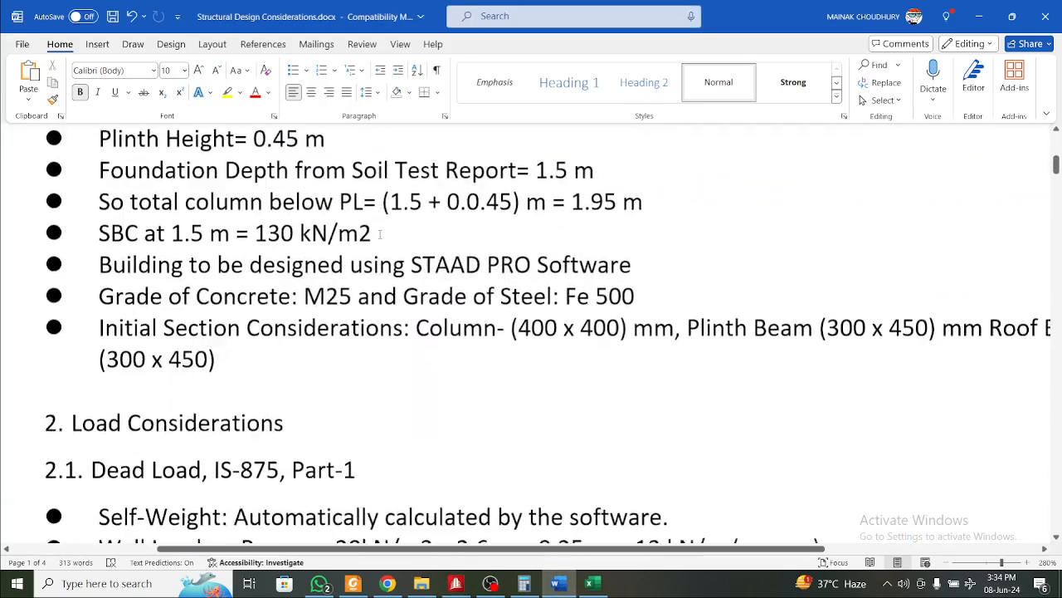
pyautogui.scroll(3, 380, 234)
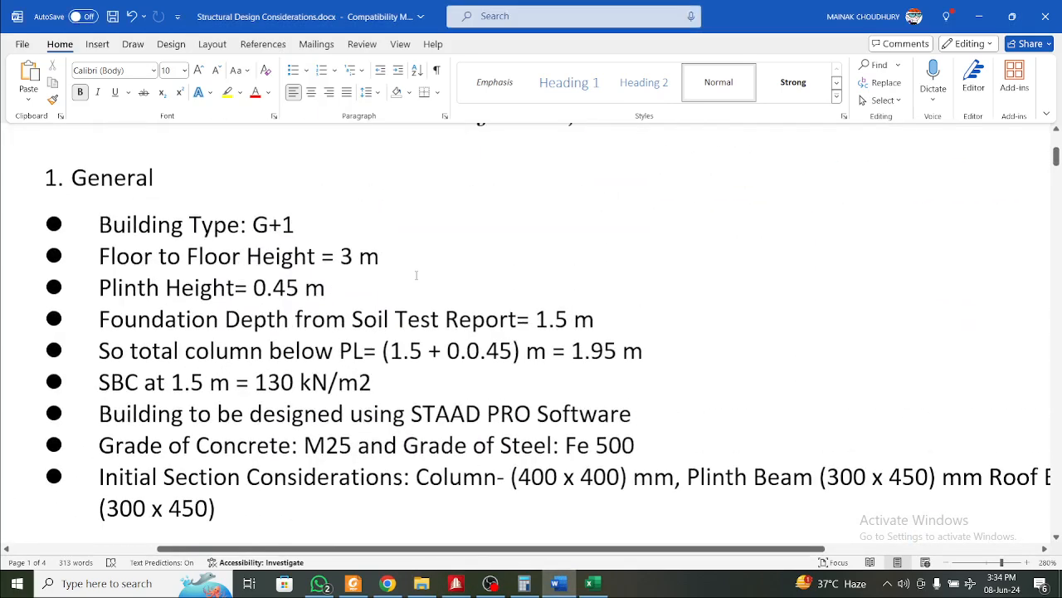
pyautogui.click(386, 256)
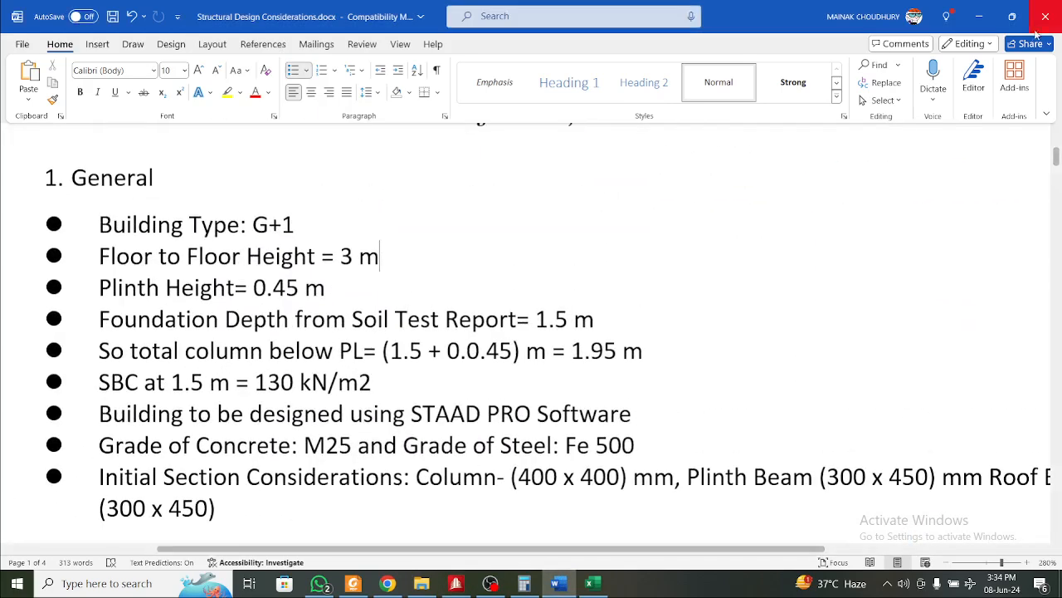
pyautogui.click(982, 20)
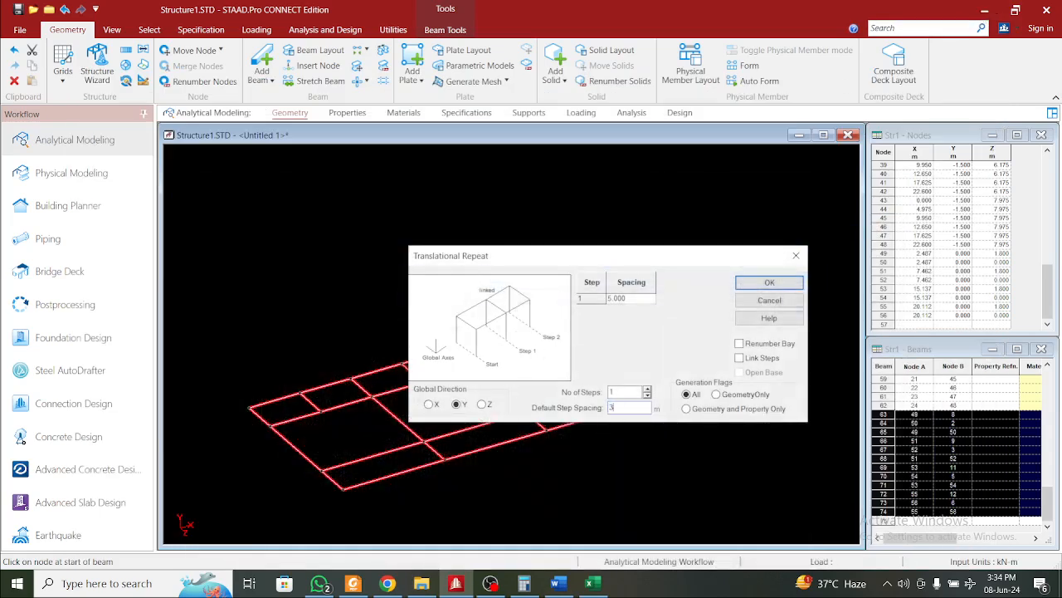
pyautogui.click(628, 301)
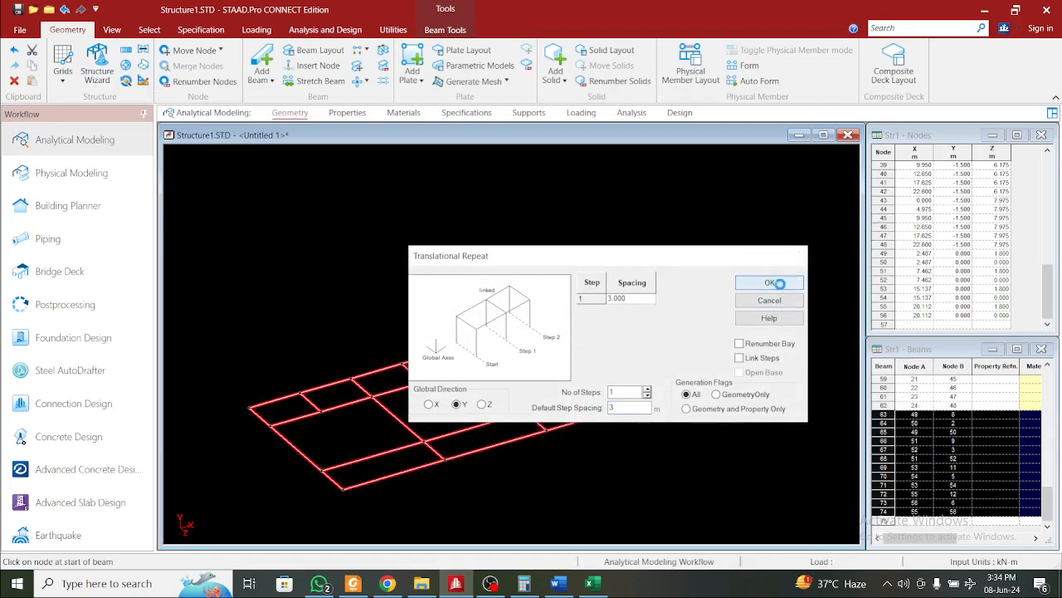
pyautogui.click(771, 284)
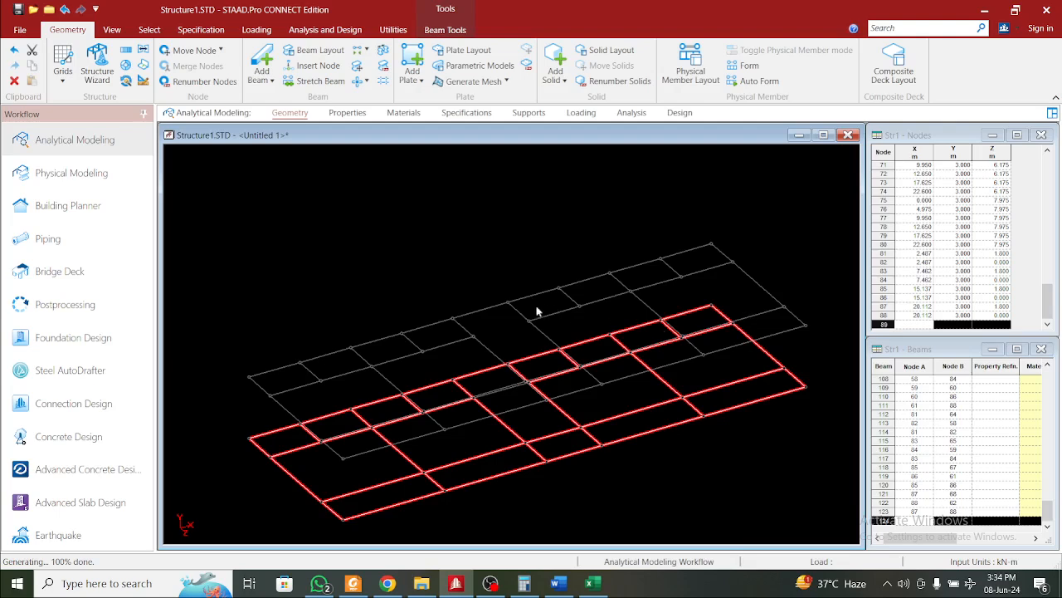
# Examine the original and repeated floor grids from several viewing angles
pyautogui.moveTo(704, 479); pyautogui.dragTo(687, 457, button='middle')
pyautogui.press('Up')
pyautogui.press('Up')
pyautogui.press('Up')
pyautogui.press('Down')
pyautogui.press('Down')
pyautogui.press('Down')
pyautogui.press('Down')
pyautogui.press('Down')
pyautogui.press('Down')
pyautogui.press('Down')
pyautogui.press('Down')
pyautogui.press('Down')
pyautogui.press('Right')
pyautogui.press('Right')
pyautogui.press('Right')
pyautogui.press('Right')
pyautogui.press('Left')
pyautogui.press('Left')
pyautogui.press('Left')
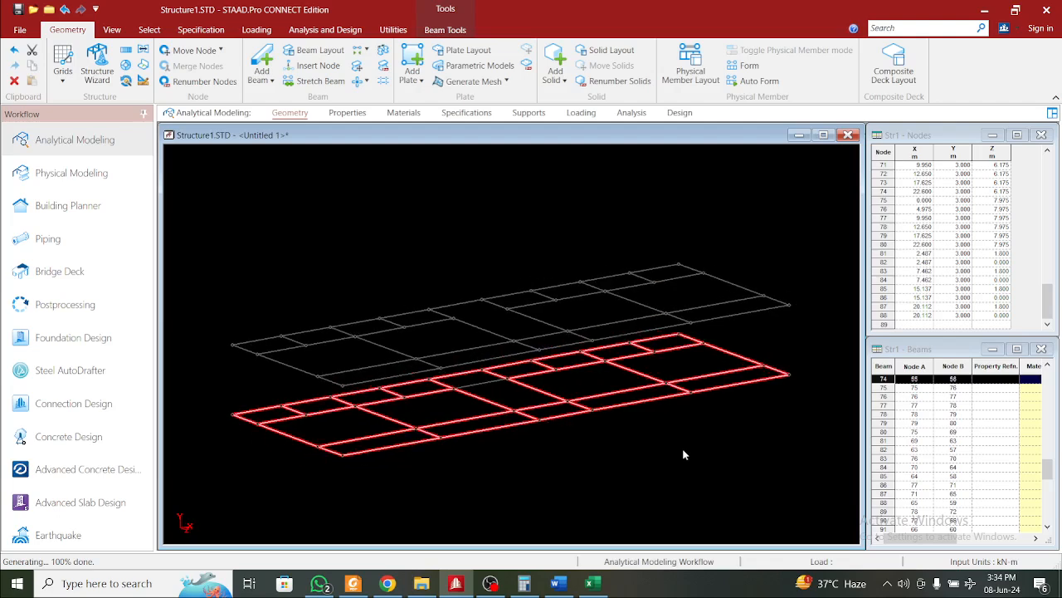
# Isolate the selected lower floor grid in the active window as a new view and show it in plan
pyautogui.rightClick(626, 396)
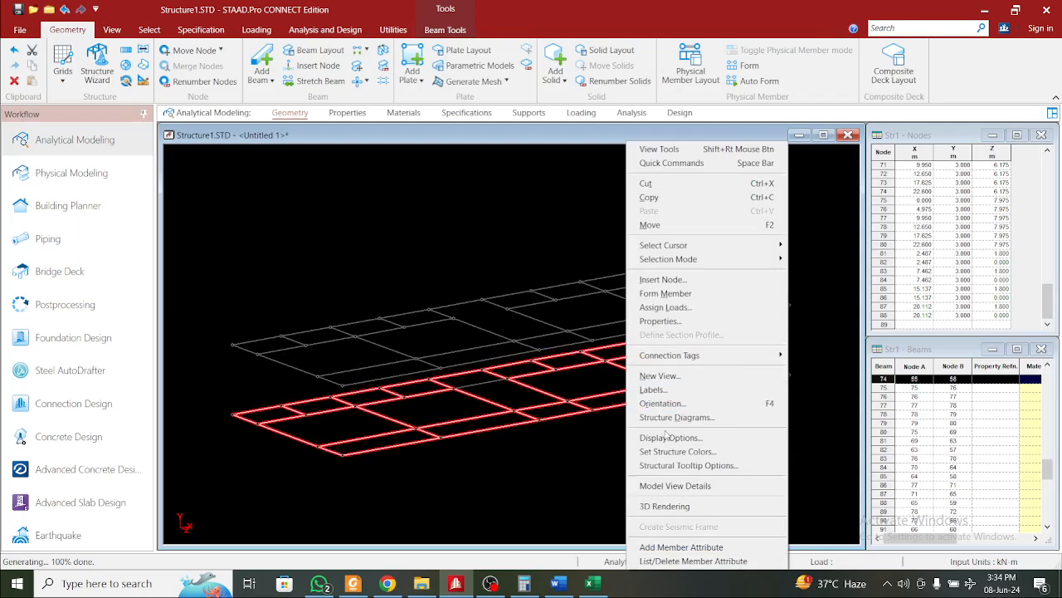
pyautogui.click(696, 376)
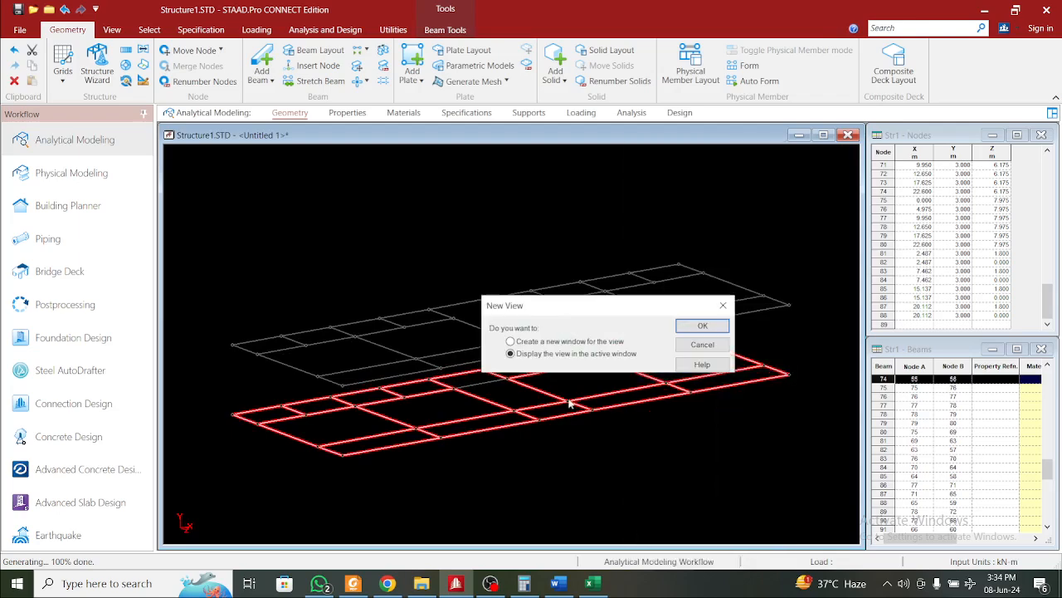
pyautogui.click(701, 326)
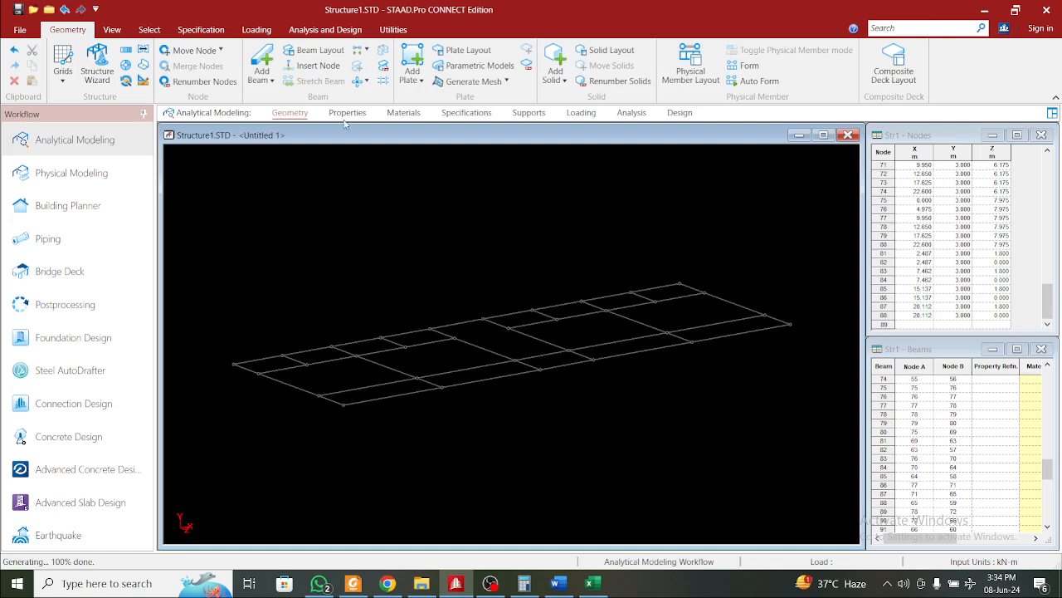
pyautogui.click(112, 29)
pyautogui.click(284, 64)
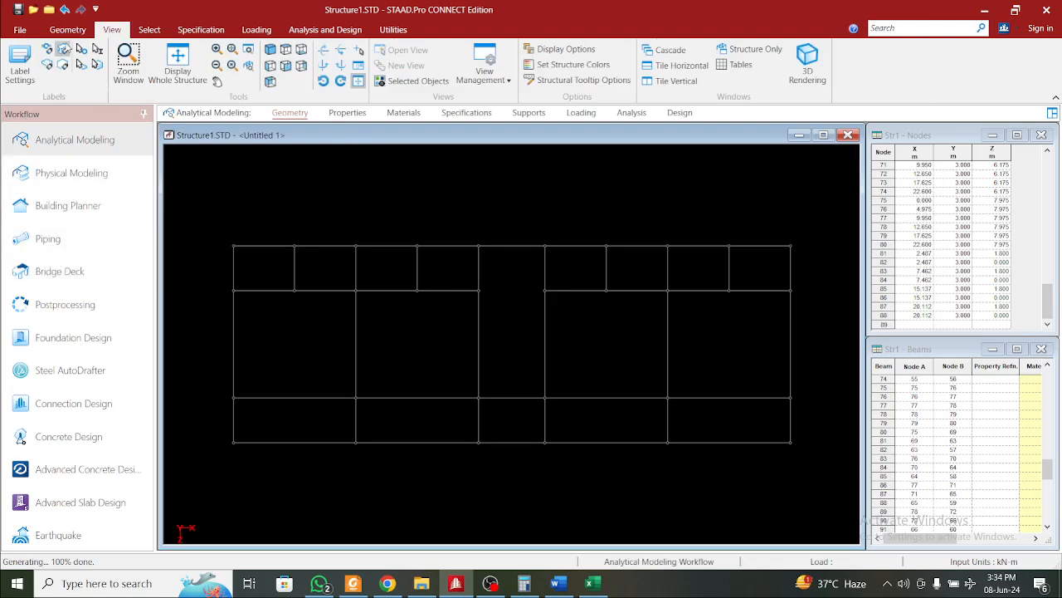
# Select the nodes on all six main column lines of the floor grid, leaving out the secondary beam nodes
pyautogui.click(150, 29)
pyautogui.click(17, 60)
pyautogui.moveTo(212, 212); pyautogui.dragTo(247, 451)
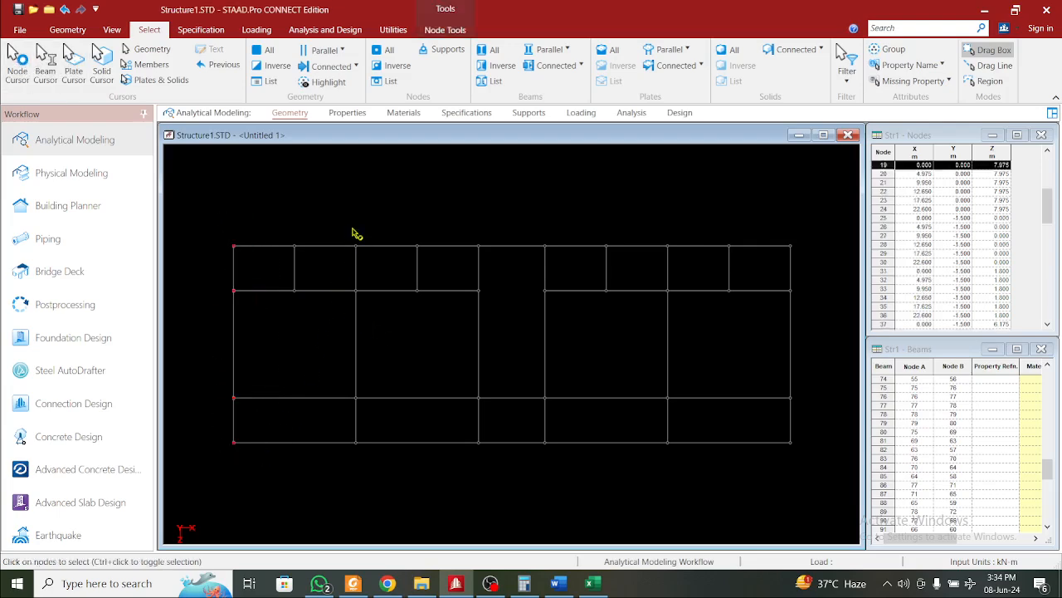
pyautogui.moveTo(350, 216)
pyautogui.keyDown('ctrl'); pyautogui.mouseDown()
pyautogui.moveTo(400, 482)
pyautogui.moveTo(372, 470)
pyautogui.mouseUp(); pyautogui.keyUp('ctrl')
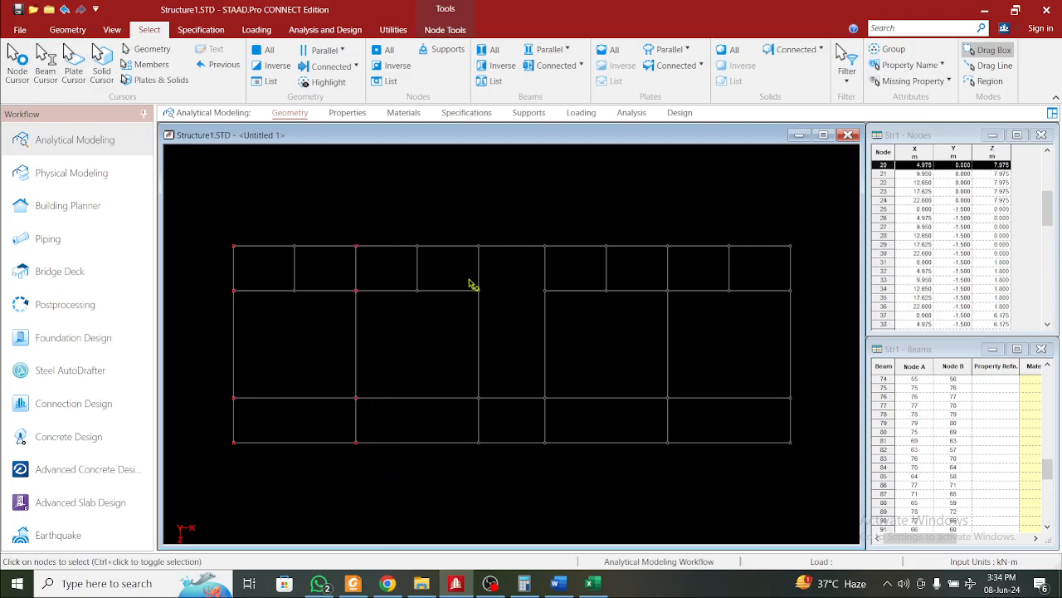
pyautogui.moveTo(453, 218)
pyautogui.keyDown('ctrl'); pyautogui.mouseDown()
pyautogui.moveTo(514, 482)
pyautogui.moveTo(509, 474)
pyautogui.mouseUp(); pyautogui.keyUp('ctrl')
pyautogui.moveTo(534, 222)
pyautogui.keyDown('ctrl'); pyautogui.mouseDown()
pyautogui.moveTo(578, 489)
pyautogui.moveTo(571, 473)
pyautogui.mouseUp(); pyautogui.keyUp('ctrl')
pyautogui.keyDown('ctrl'); pyautogui.moveTo(648, 203); pyautogui.dragTo(694, 474); pyautogui.keyUp('ctrl')
pyautogui.keyDown('ctrl'); pyautogui.moveTo(772, 229); pyautogui.dragTo(819, 476); pyautogui.keyUp('ctrl')
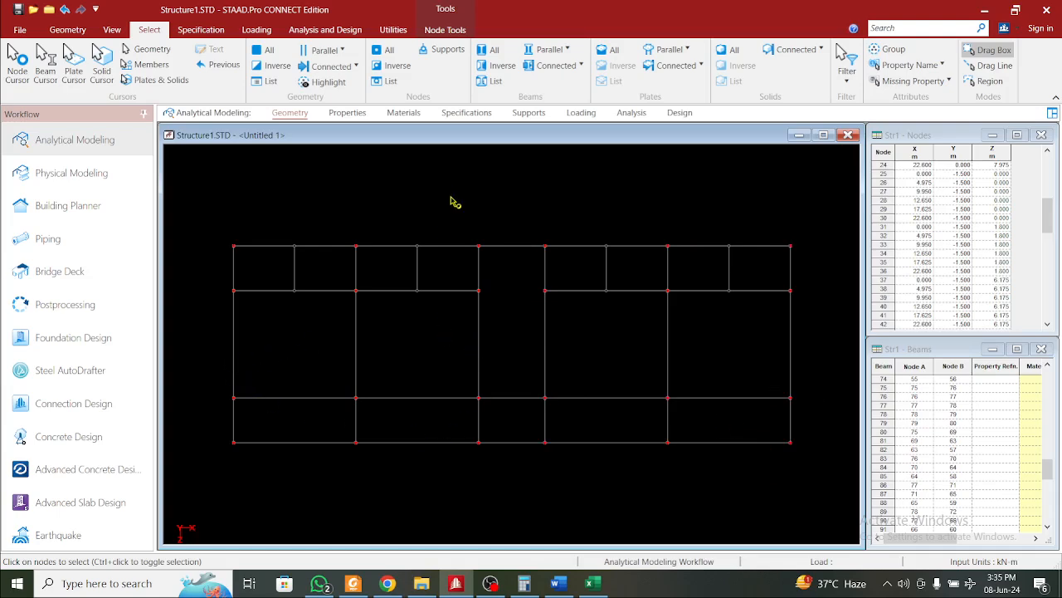
# Generate columns from the selected nodes with Translational Repeat, one step along global Y at 3 m spacing
pyautogui.click(73, 29)
pyautogui.click(126, 50)
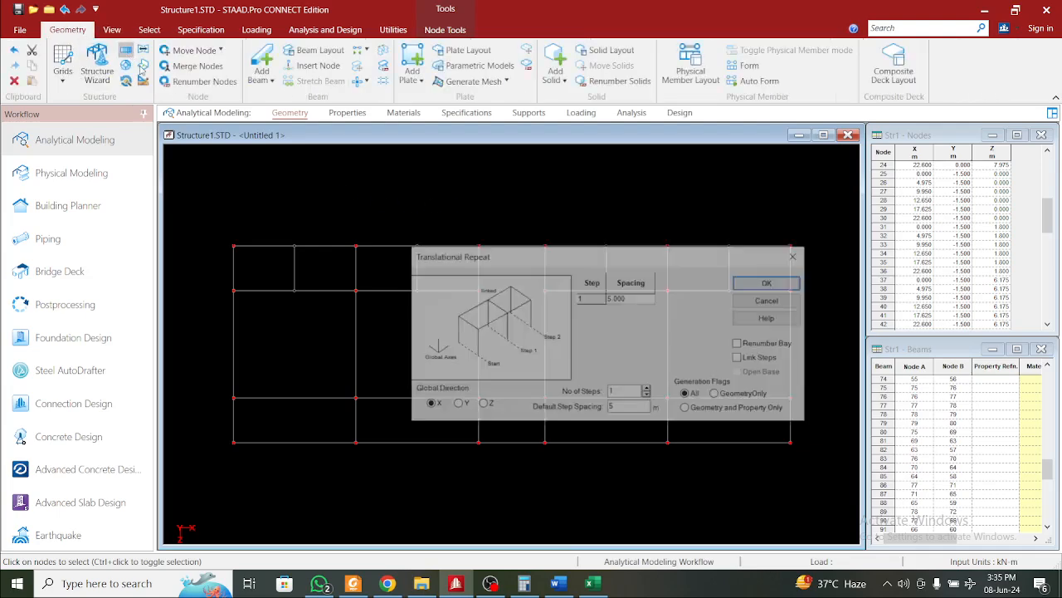
pyautogui.click(458, 405)
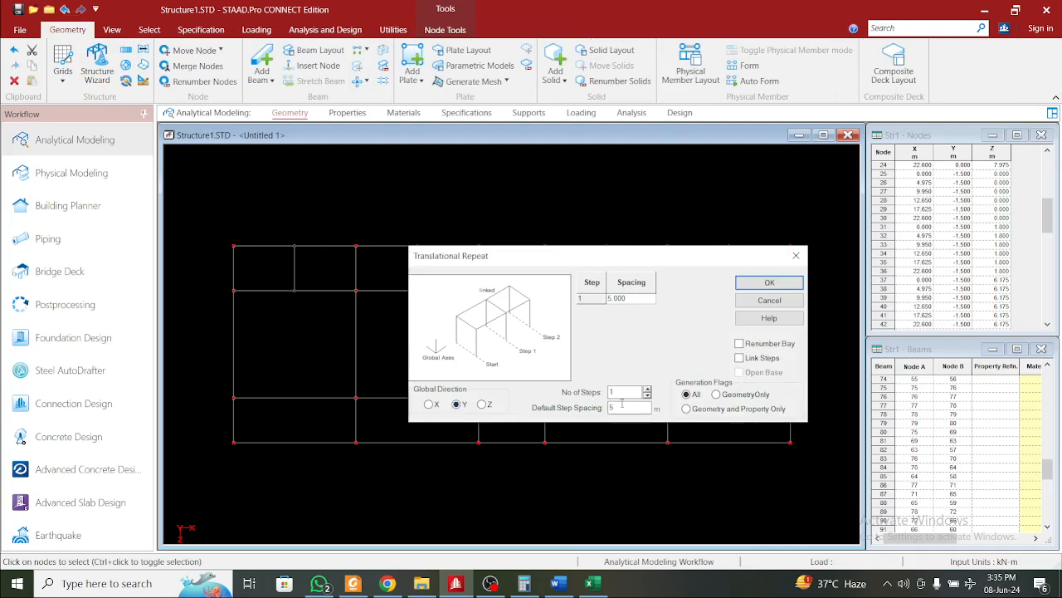
pyautogui.write('3')
pyautogui.click(770, 282)
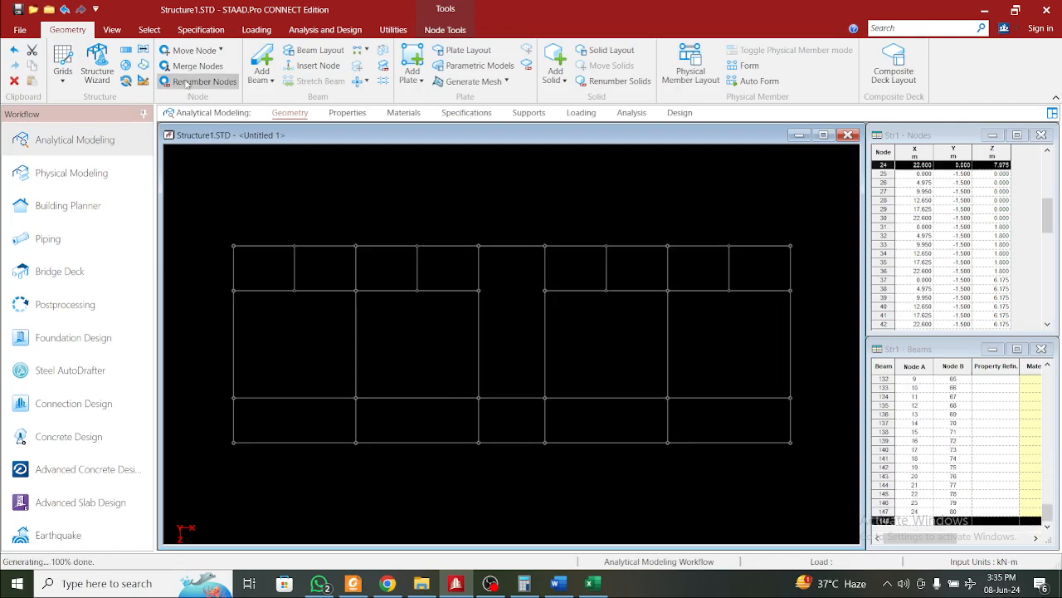
# Display the whole structure in isometric view and examine the new columns and floor grids from several angles
pyautogui.click(112, 29)
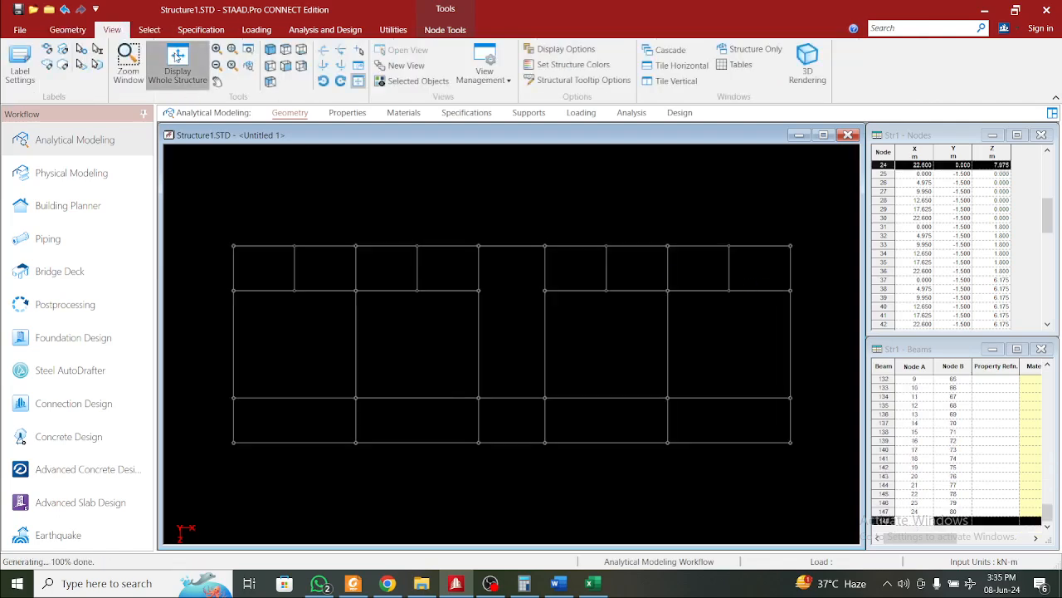
pyautogui.click(189, 65)
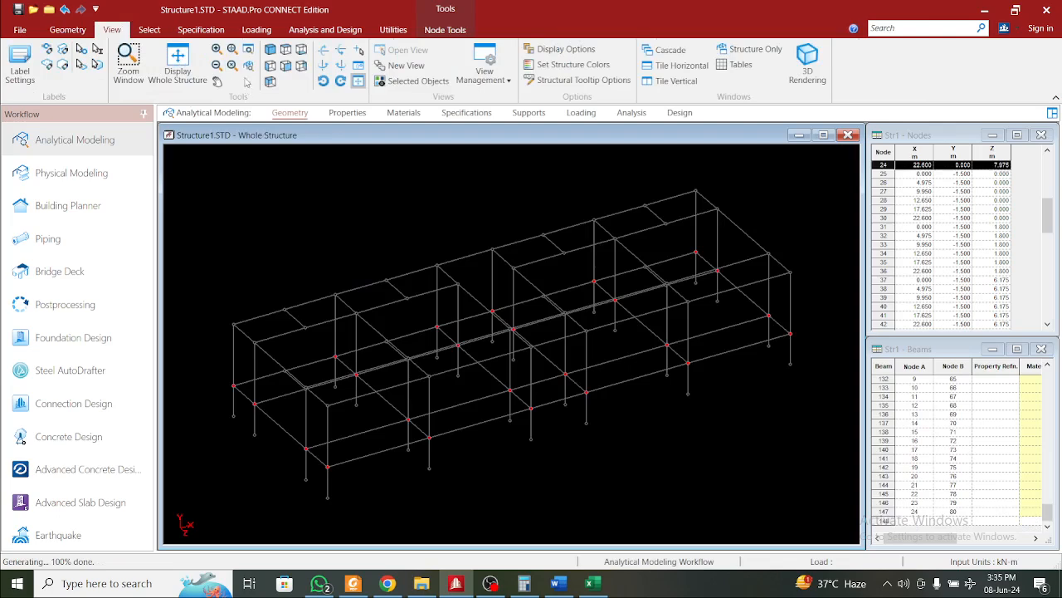
pyautogui.click(270, 50)
pyautogui.click(298, 417)
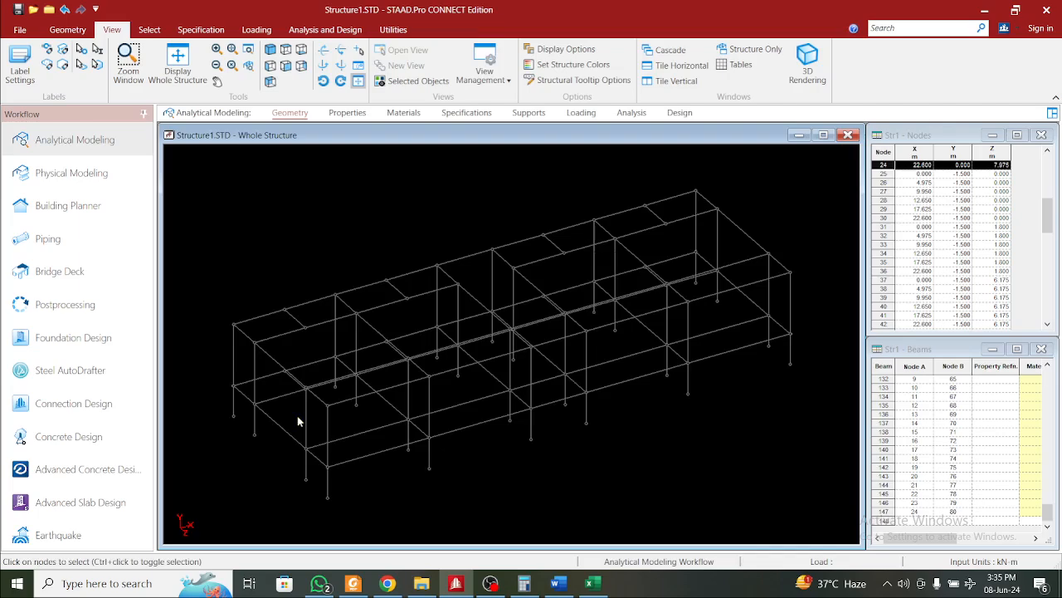
pyautogui.press('Left')
pyautogui.press('Left')
pyautogui.press('Left')
pyautogui.press('Right')
pyautogui.press('Right')
pyautogui.press('Right')
pyautogui.press('Up')
pyautogui.press('Up')
pyautogui.press('Up')
pyautogui.press('Up')
pyautogui.press('Up')
pyautogui.press('Down')
pyautogui.press('Down')
pyautogui.press('Down')
pyautogui.press('Down')
pyautogui.press('Down')
pyautogui.press('Down')
pyautogui.press('Left')
pyautogui.press('Left')
pyautogui.press('Left')
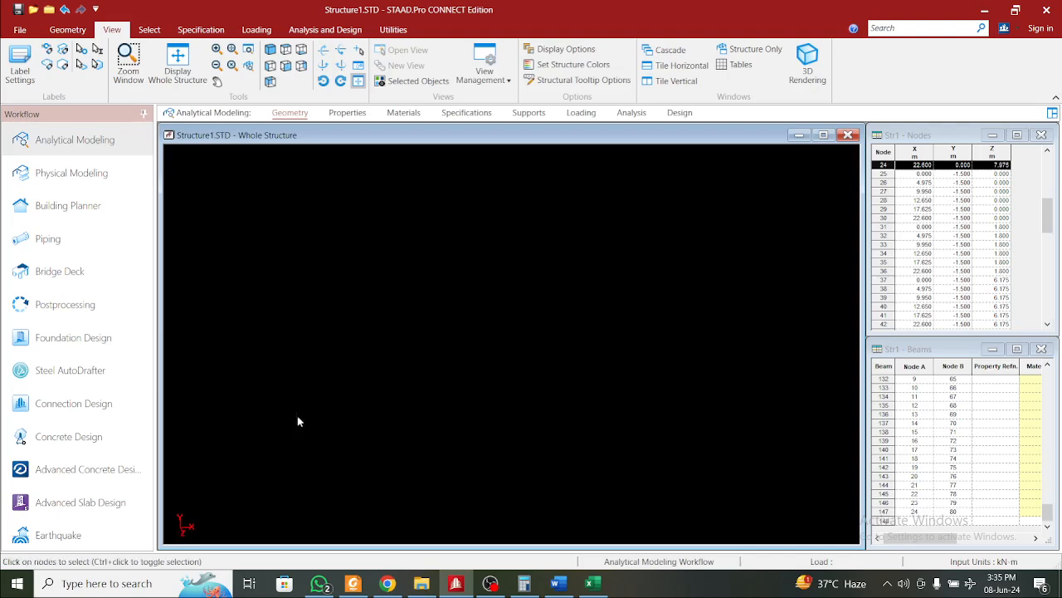
pyautogui.press('Down')
pyautogui.press('Down')
pyautogui.press('Down')
pyautogui.press('Down')
pyautogui.press('Down')
pyautogui.press('Left')
pyautogui.press('Left')
pyautogui.press('Left')
pyautogui.press('Left')
pyautogui.press('Left')
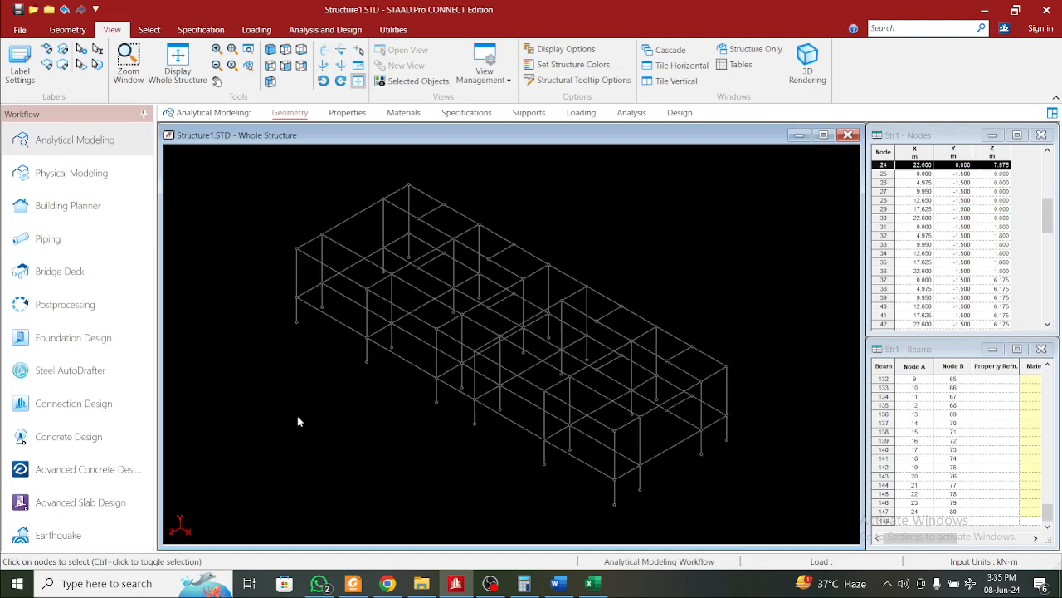
pyautogui.press('Left')
pyautogui.scroll(3, 486, 314)
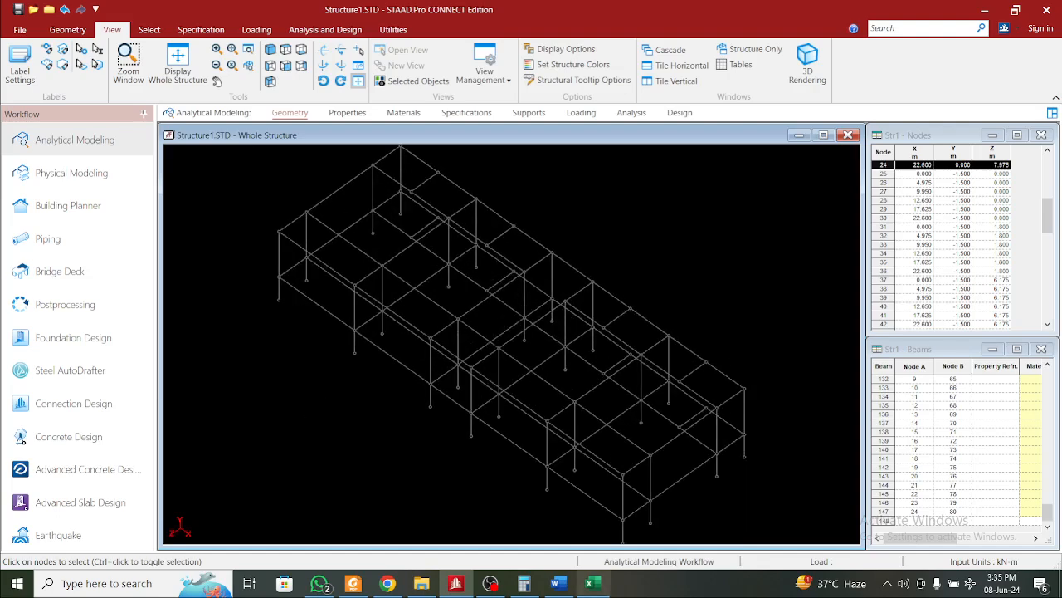
# Check the staircase bay in BUILDING DRAWING.pdf, then highlight the four upper-floor beams around the entry bay in the STAAD.Pro model and clear the selection
pyautogui.click(593, 583)
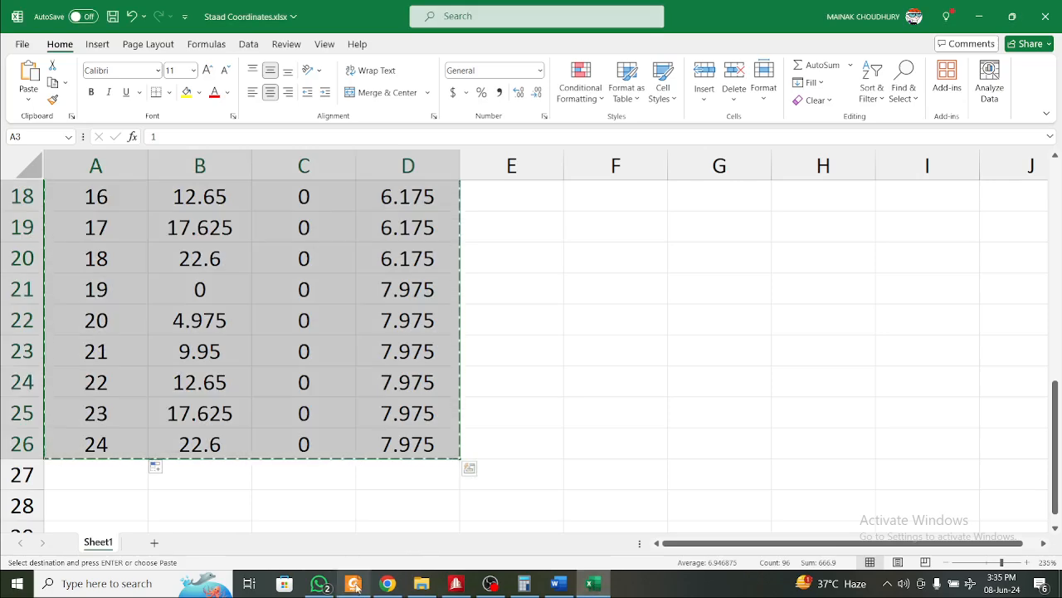
pyautogui.click(355, 583)
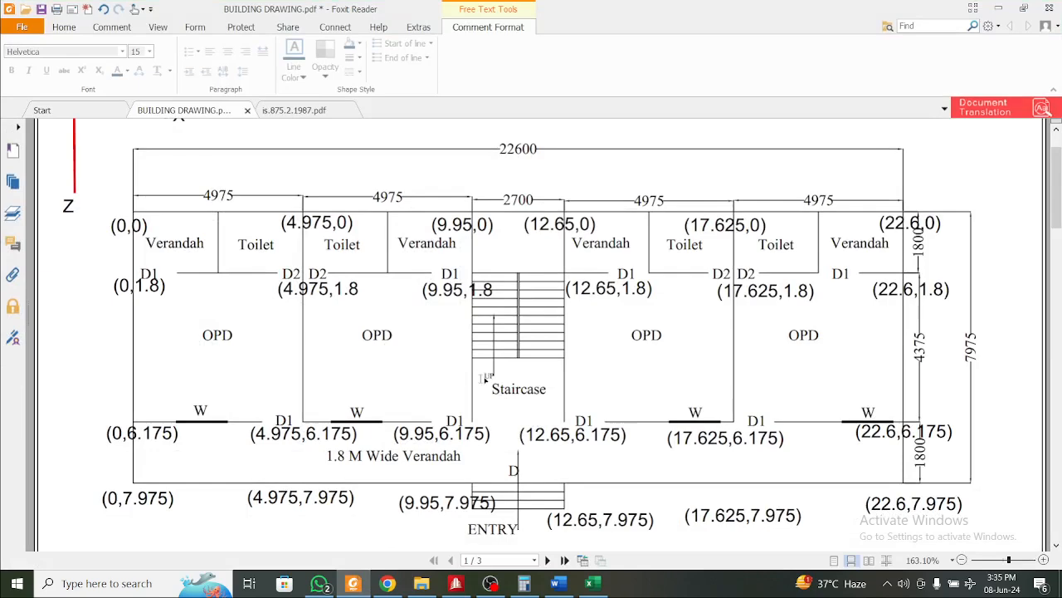
pyautogui.click(996, 8)
pyautogui.click(456, 583)
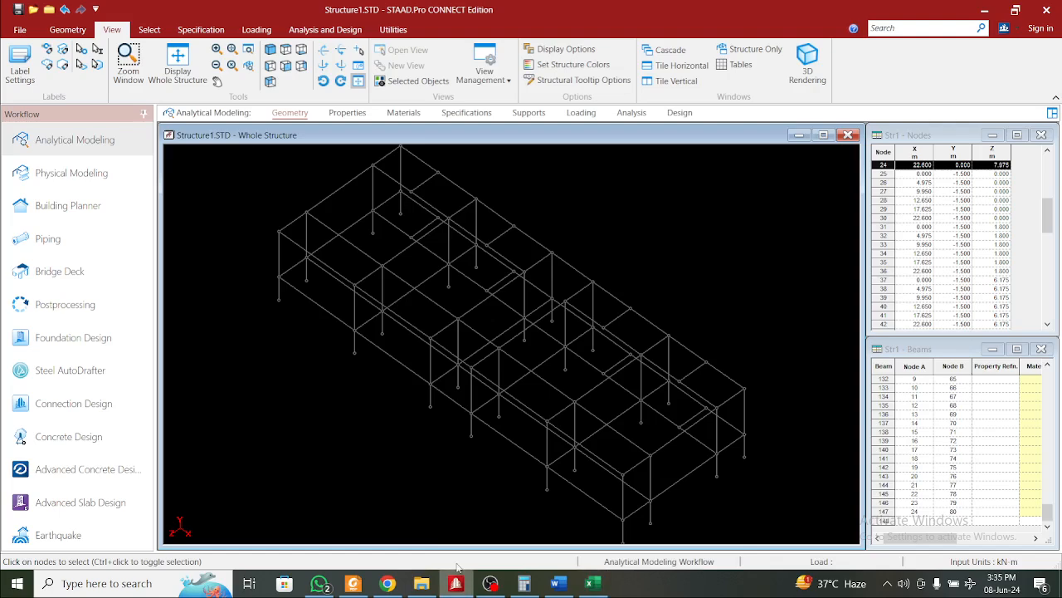
pyautogui.click(446, 328)
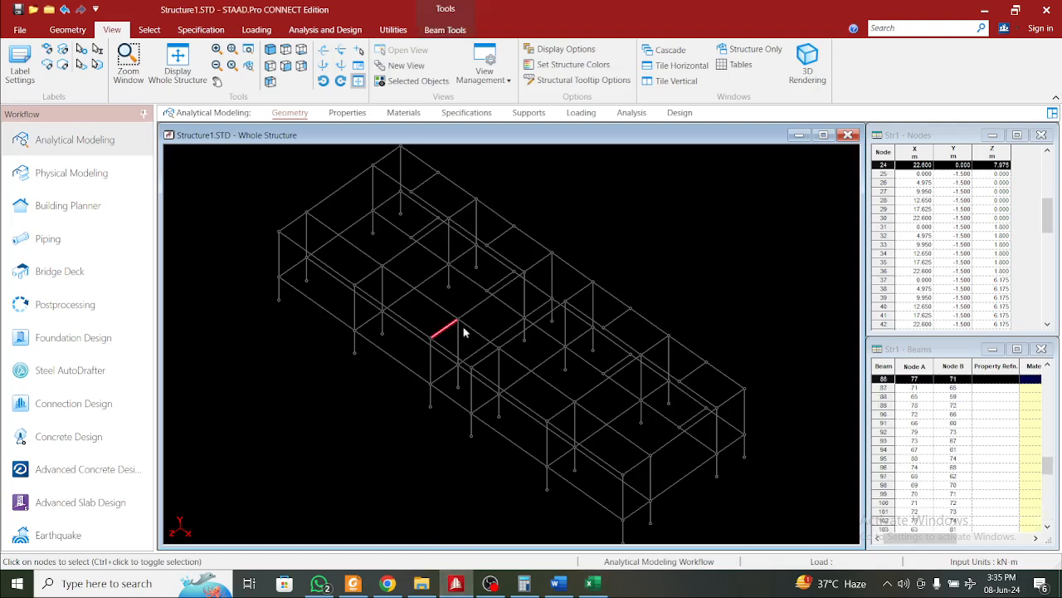
pyautogui.keyDown('ctrl'); pyautogui.click(472, 329); pyautogui.keyUp('ctrl')
pyautogui.keyDown('ctrl'); pyautogui.click(484, 357); pyautogui.keyUp('ctrl')
pyautogui.keyDown('ctrl'); pyautogui.click(450, 352); pyautogui.keyUp('ctrl')
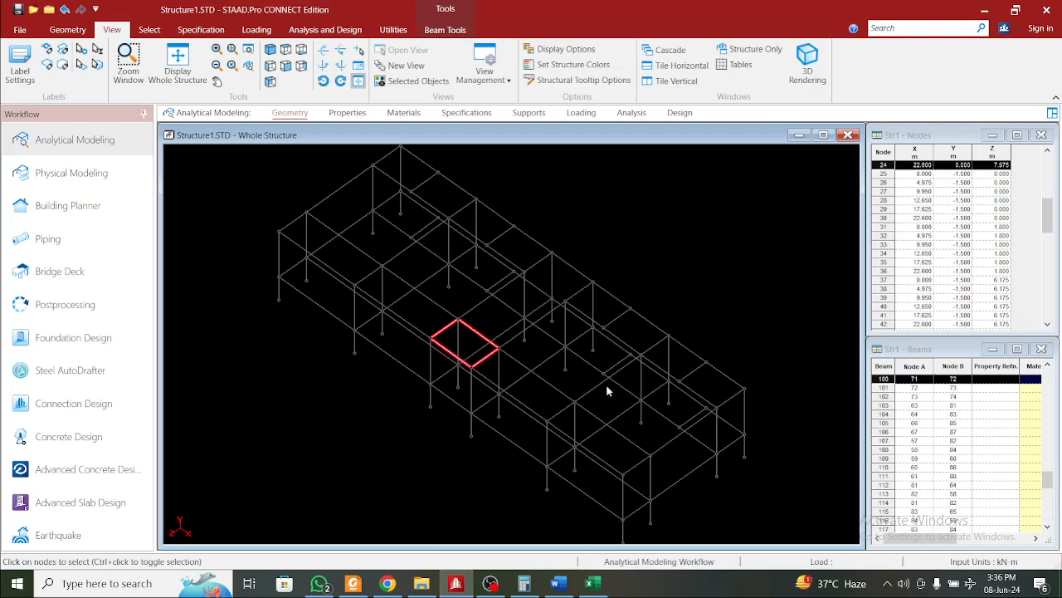
pyautogui.click(702, 313)
# Select all beams of the upper floor grid in the front elevation
pyautogui.scroll(-1, 440, 376)
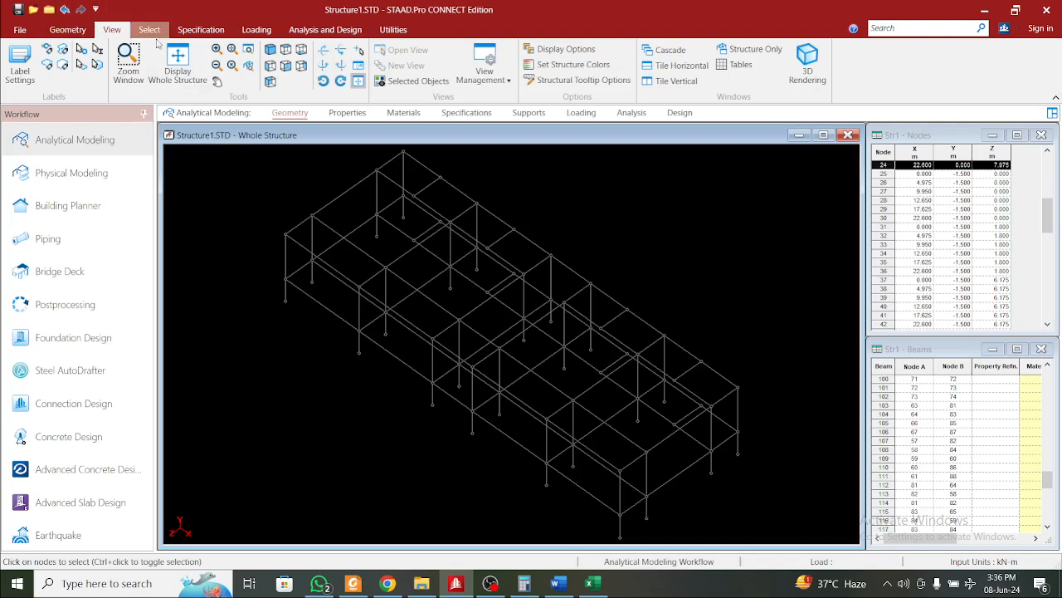
pyautogui.click(286, 67)
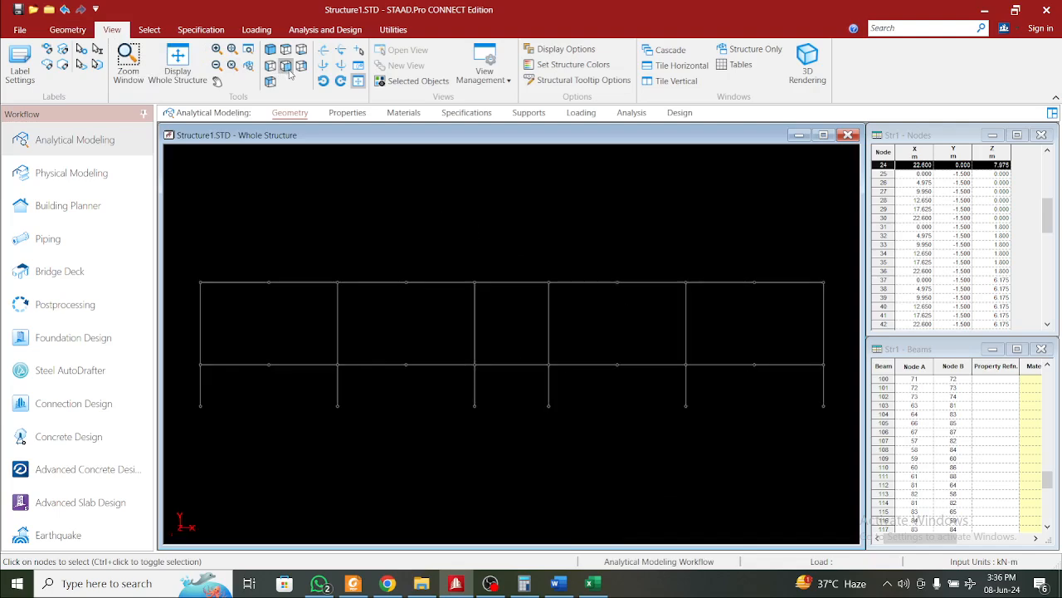
pyautogui.moveTo(185, 257); pyautogui.dragTo(840, 289)
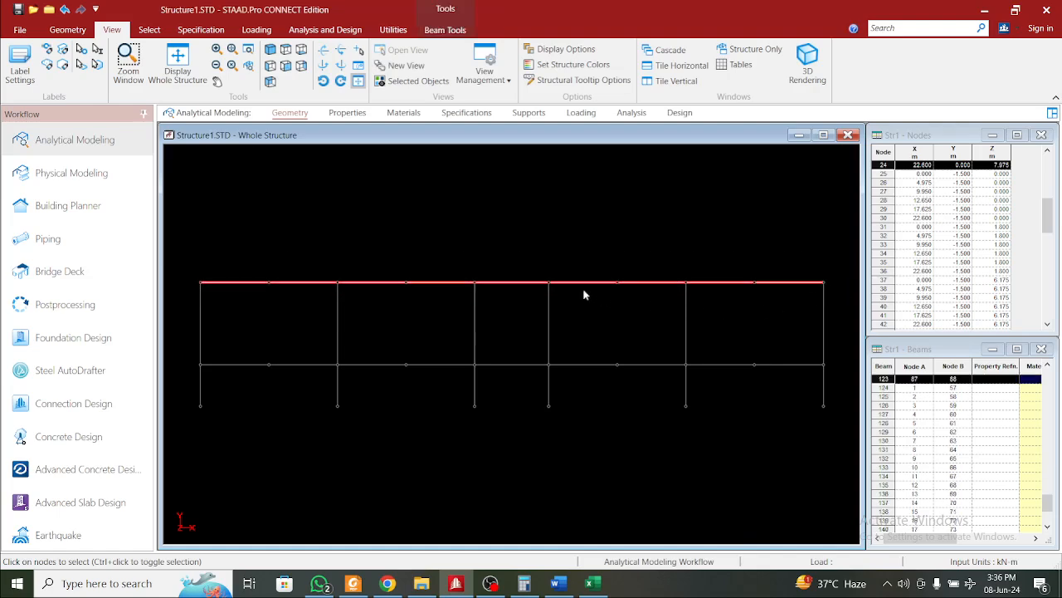
# Repeat the selected floor beams once along global Y with Translational Repeat at 3 m spacing
pyautogui.click(271, 50)
pyautogui.moveTo(462, 240); pyautogui.dragTo(472, 294, button='middle')
pyautogui.scroll(-5, 472, 268)
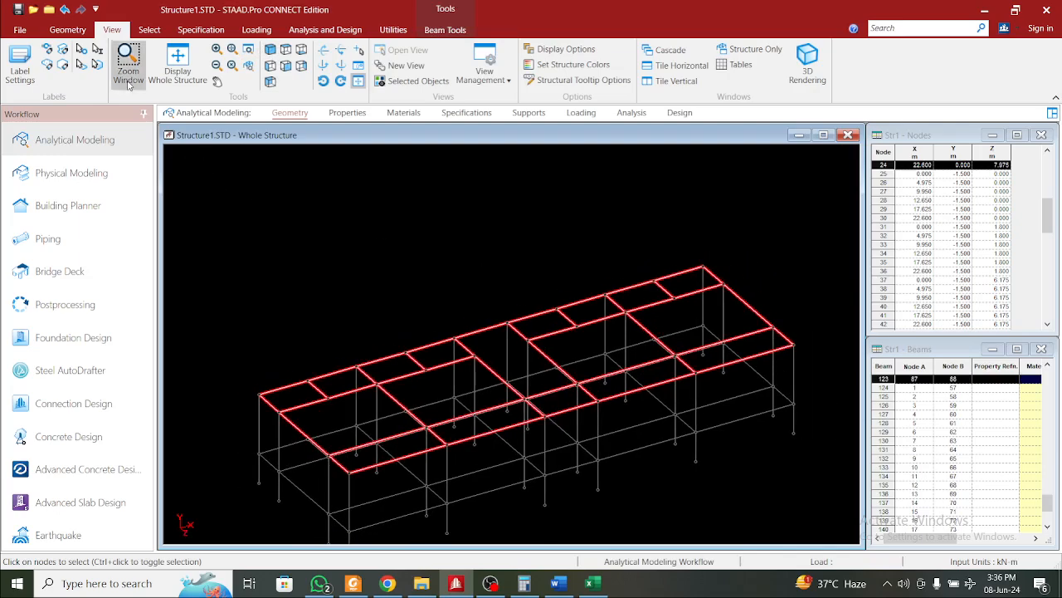
pyautogui.click(67, 29)
pyautogui.click(143, 63)
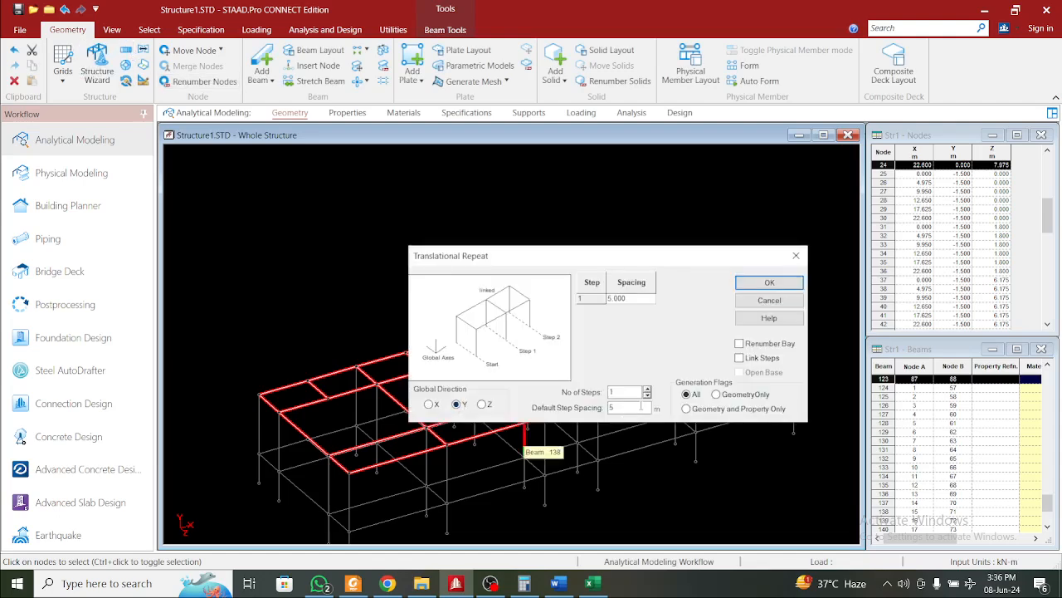
pyautogui.click(645, 301)
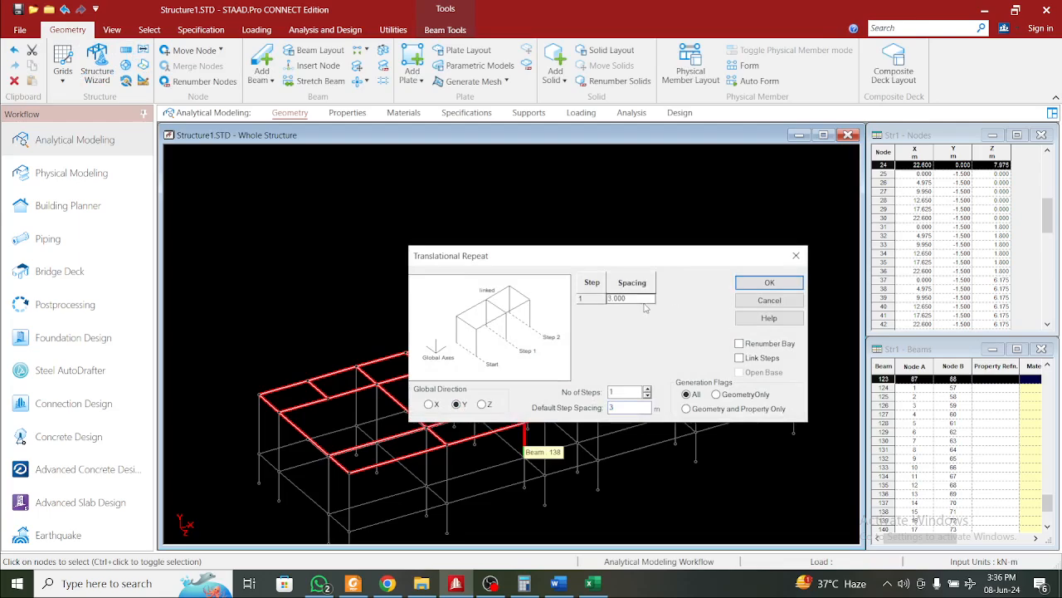
pyautogui.click(771, 282)
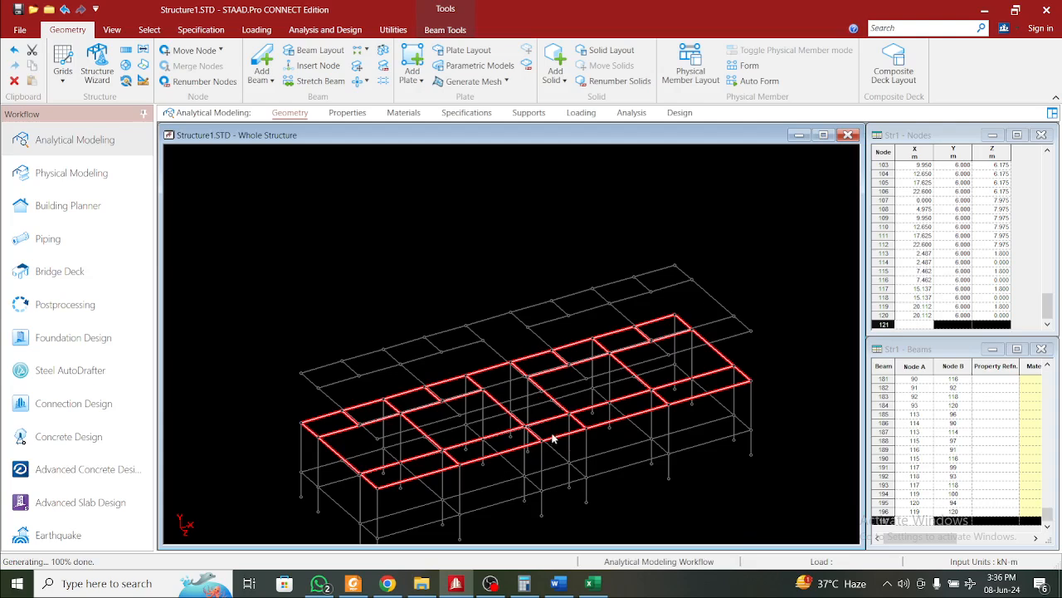
# Isolate the selected first-floor beams in the active window as a new view and show them in plan
pyautogui.rightClick(403, 290)
pyautogui.click(487, 376)
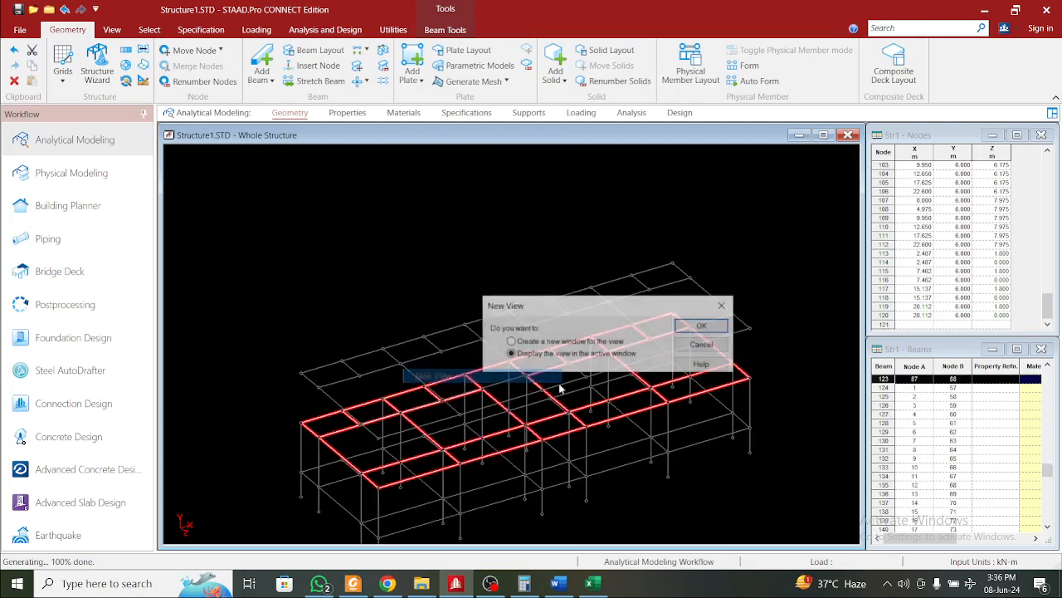
pyautogui.click(703, 326)
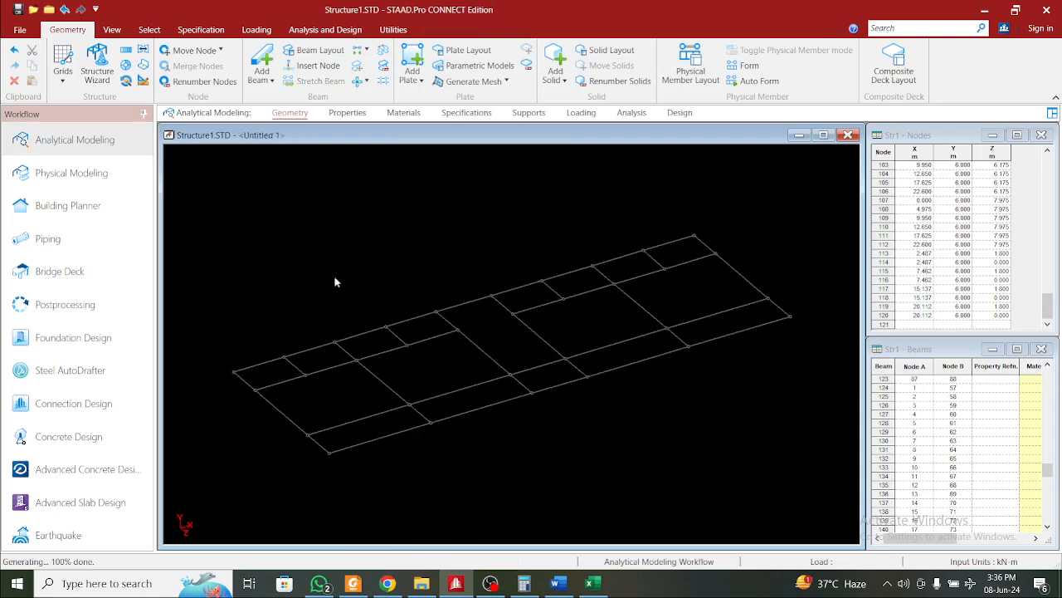
pyautogui.click(111, 29)
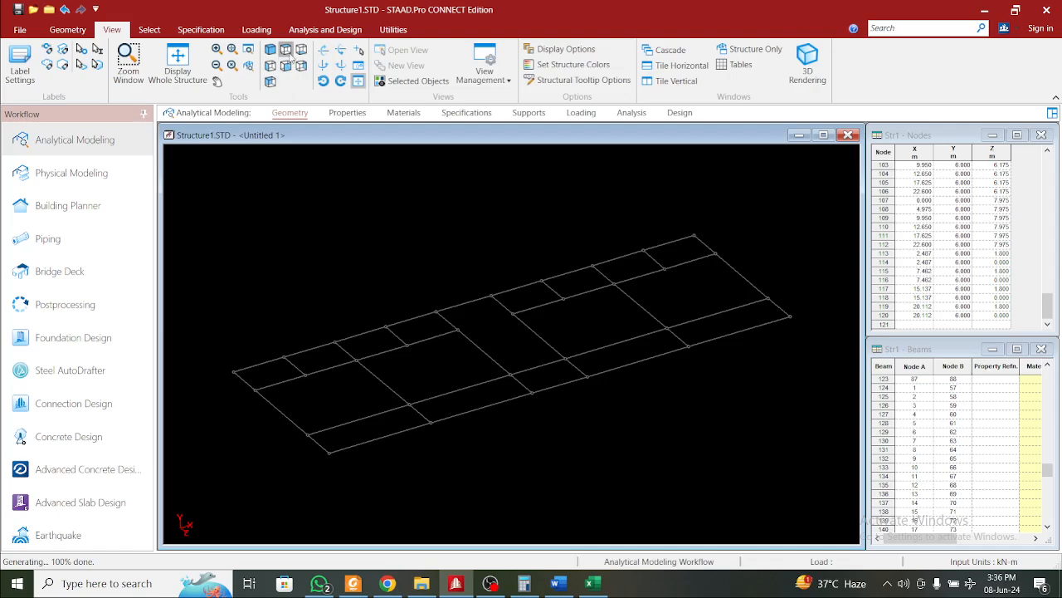
pyautogui.click(286, 50)
# Select the nodes on all six main column lines of the isolated first-floor grid, excluding the secondary beam nodes
pyautogui.click(143, 30)
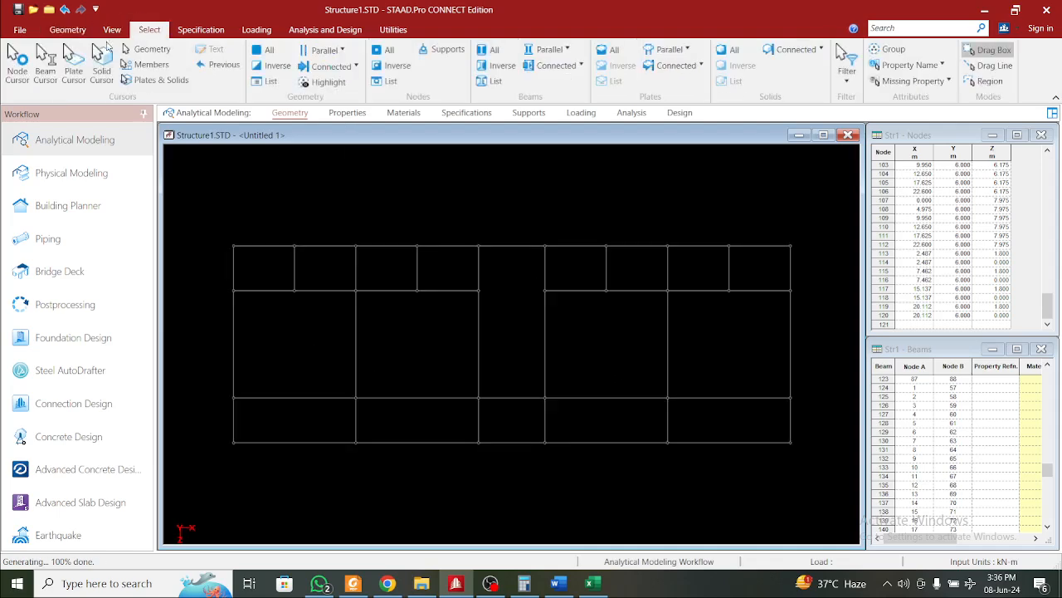
pyautogui.click(17, 49)
pyautogui.moveTo(217, 218)
pyautogui.mouseDown()
pyautogui.moveTo(294, 472)
pyautogui.moveTo(257, 455)
pyautogui.mouseUp()
pyautogui.moveTo(328, 211)
pyautogui.mouseDown()
pyautogui.moveTo(370, 297)
pyautogui.moveTo(375, 455)
pyautogui.mouseUp()
pyautogui.keyDown('ctrl'); pyautogui.moveTo(207, 208); pyautogui.dragTo(279, 458); pyautogui.keyUp('ctrl')
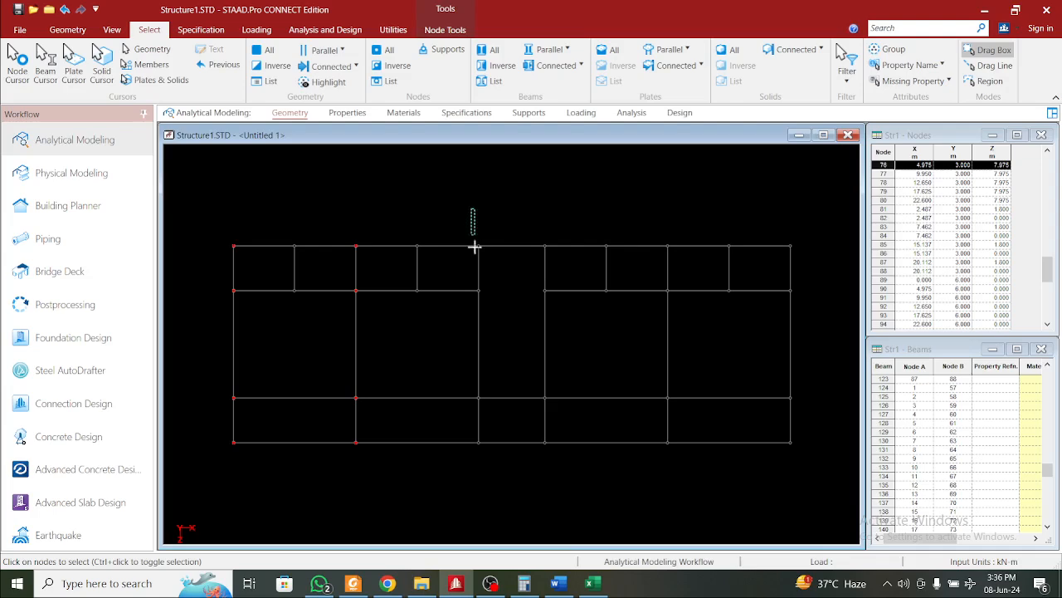
pyautogui.keyDown('ctrl'); pyautogui.moveTo(514, 474); pyautogui.dragTo(578, 467); pyautogui.keyUp('ctrl')
pyautogui.keyDown('ctrl'); pyautogui.moveTo(652, 189); pyautogui.dragTo(705, 467); pyautogui.keyUp('ctrl')
pyautogui.keyDown('ctrl'); pyautogui.moveTo(769, 212); pyautogui.dragTo(810, 451); pyautogui.keyUp('ctrl')
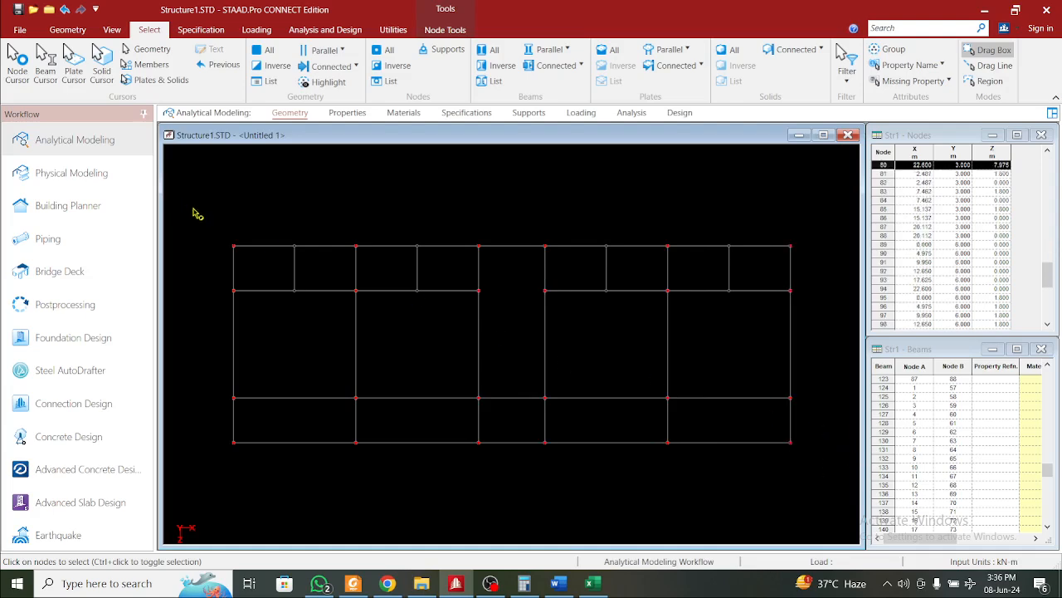
# Generate columns above the selected first-floor nodes with one linked Translational Repeat step of 3 m along global Y, then display the whole structure
pyautogui.click(67, 29)
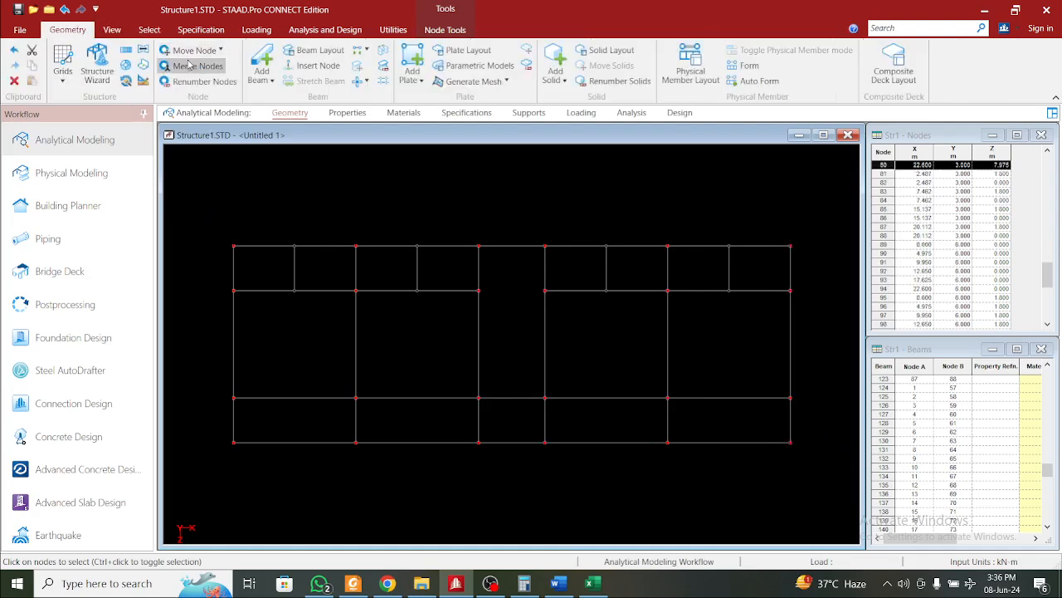
pyautogui.click(125, 50)
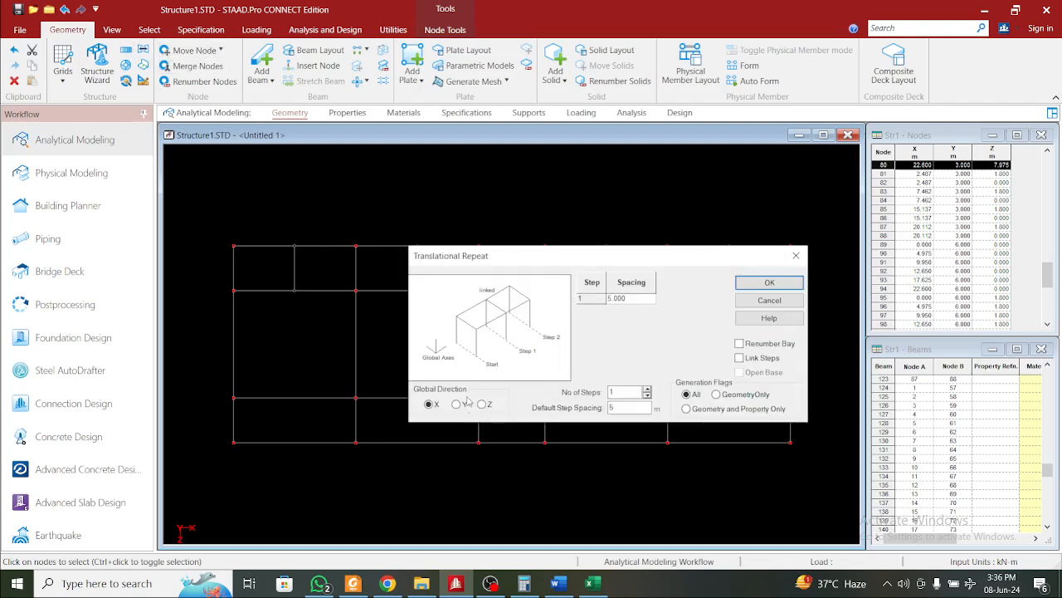
pyautogui.click(458, 405)
pyautogui.click(767, 285)
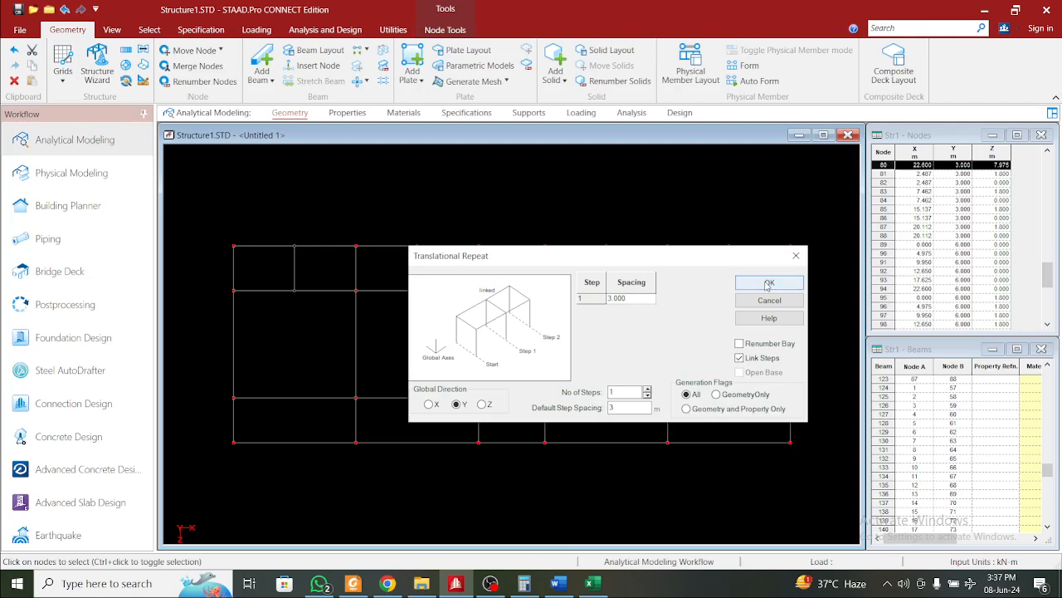
pyautogui.click(114, 30)
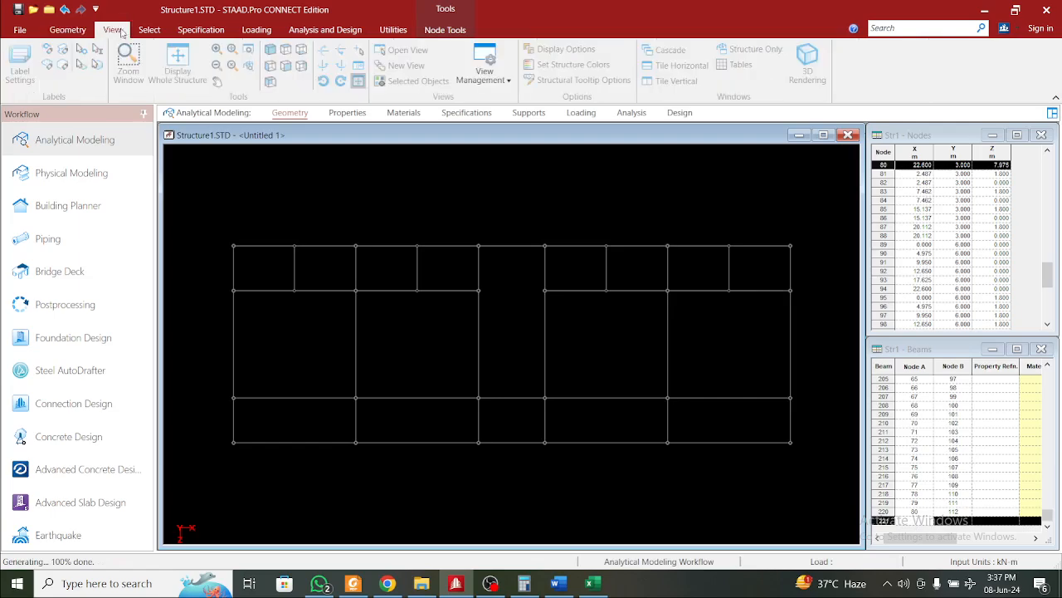
pyautogui.click(187, 66)
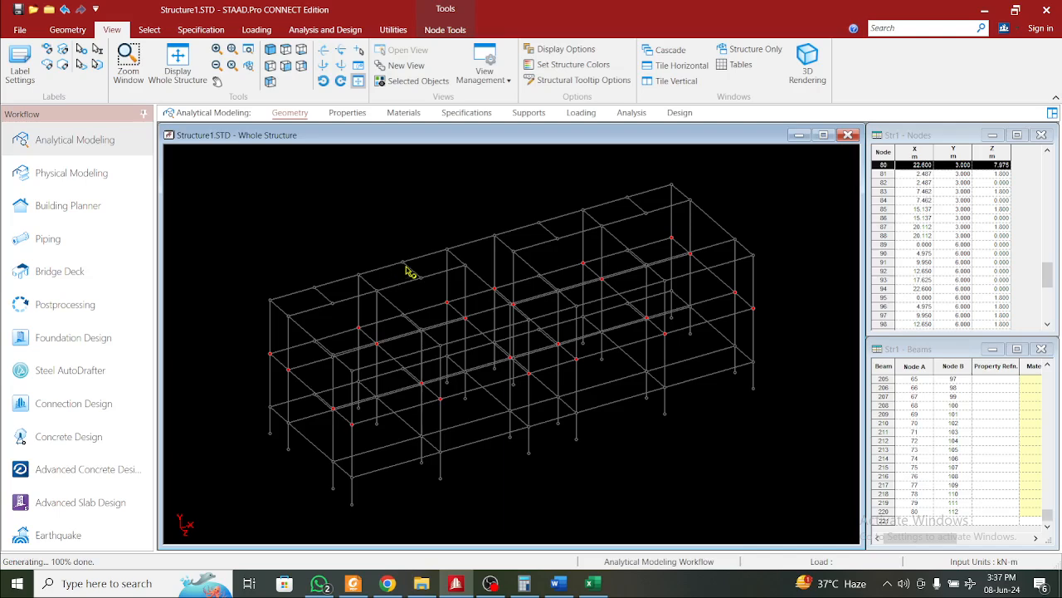
pyautogui.click(163, 53)
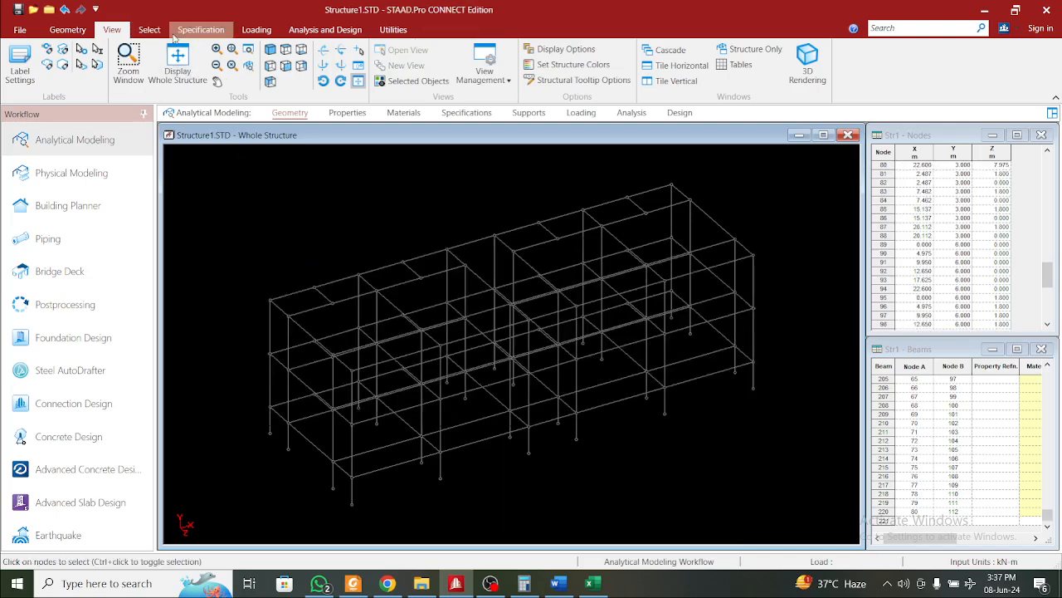
# Isolate the topmost floor's beams, selected in front elevation, as a new view in the active window and show them in plan
pyautogui.click(157, 33)
pyautogui.click(119, 31)
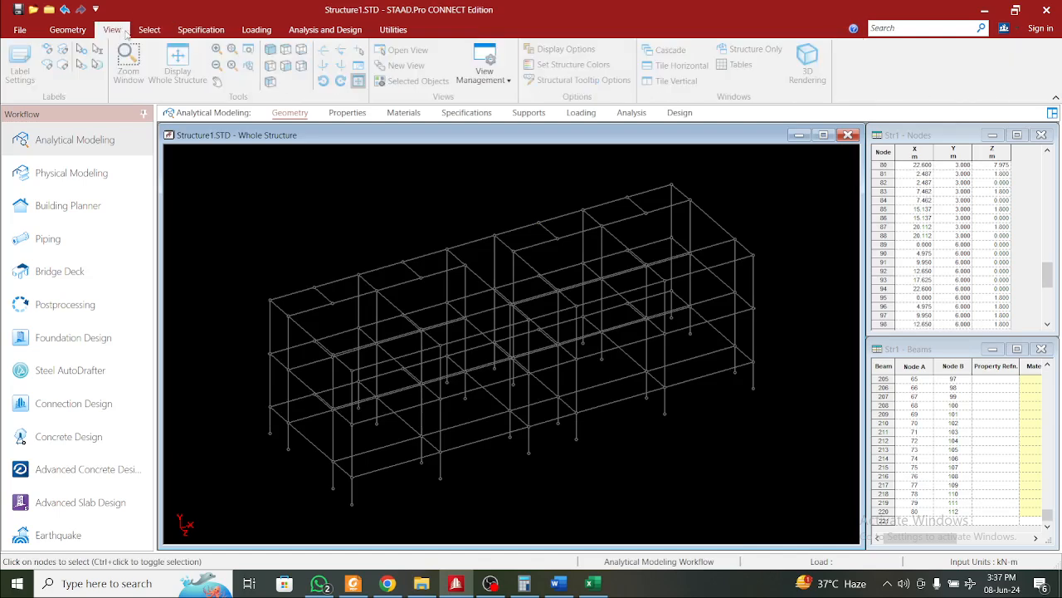
pyautogui.click(285, 65)
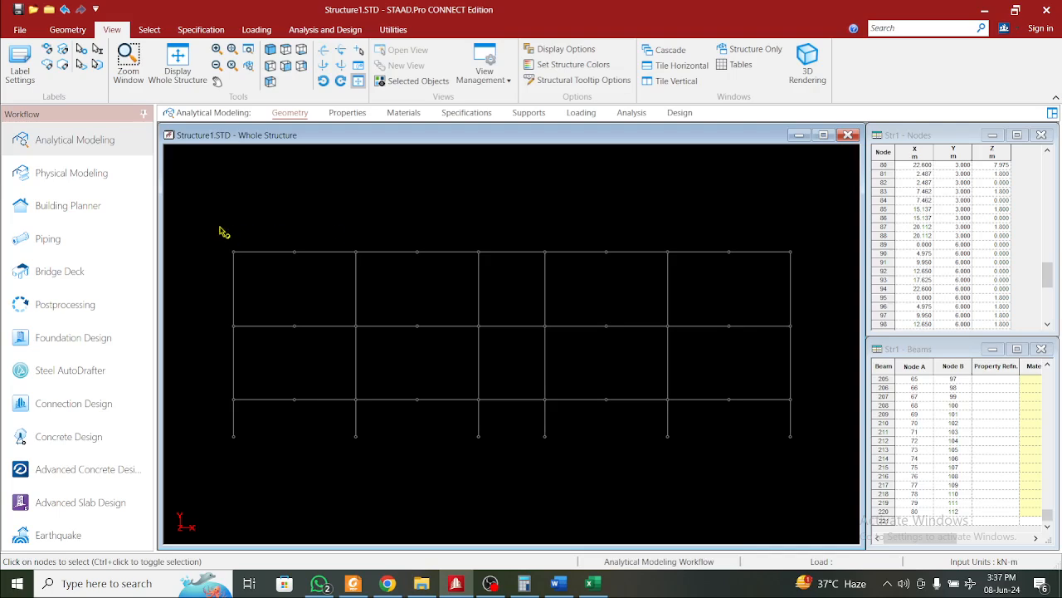
pyautogui.moveTo(214, 240); pyautogui.dragTo(808, 268)
pyautogui.rightClick(602, 230)
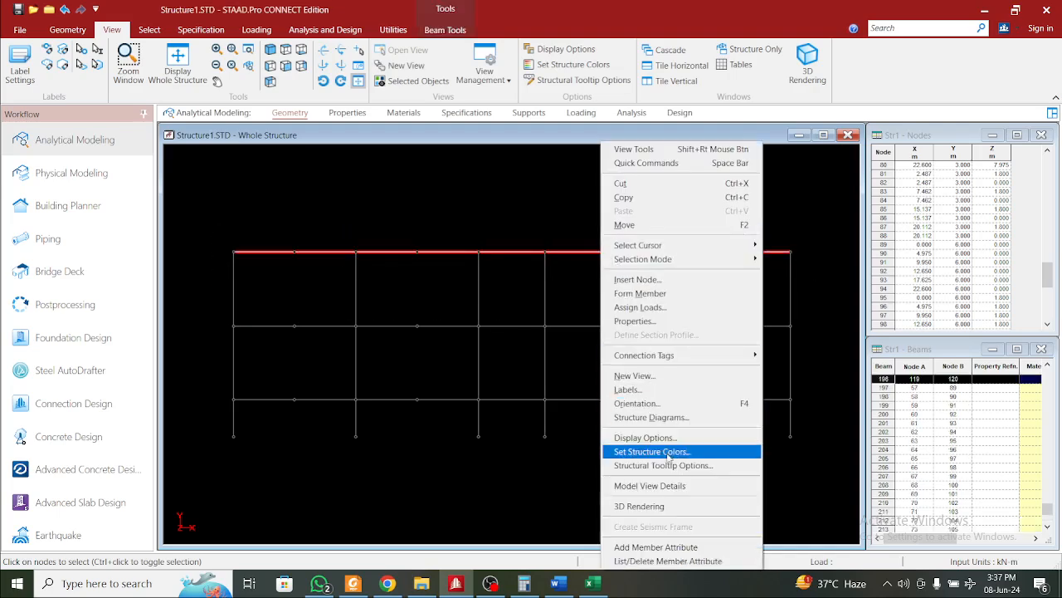
pyautogui.click(661, 377)
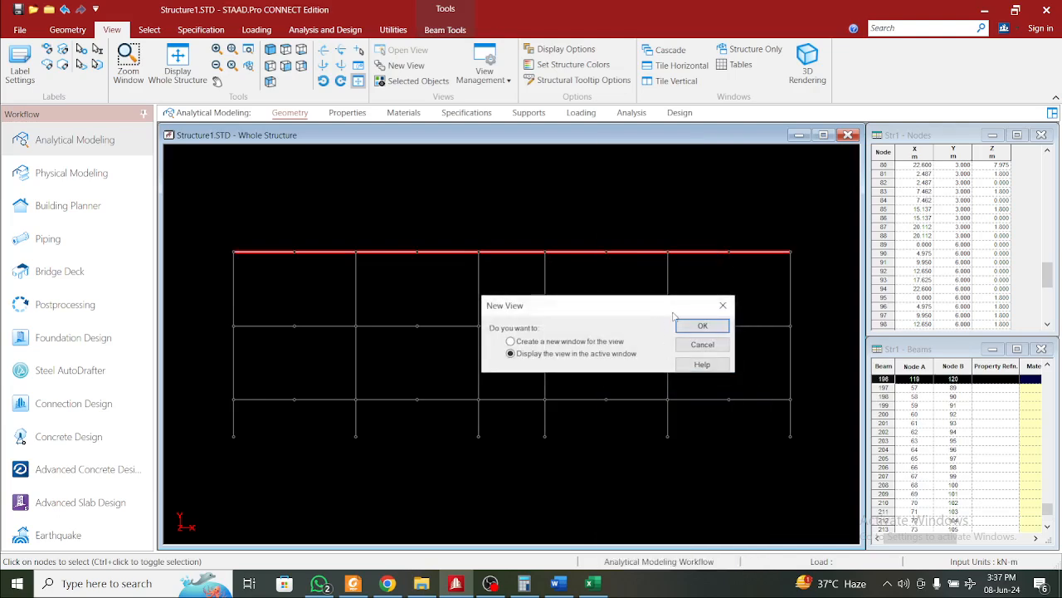
pyautogui.click(699, 326)
pyautogui.click(149, 29)
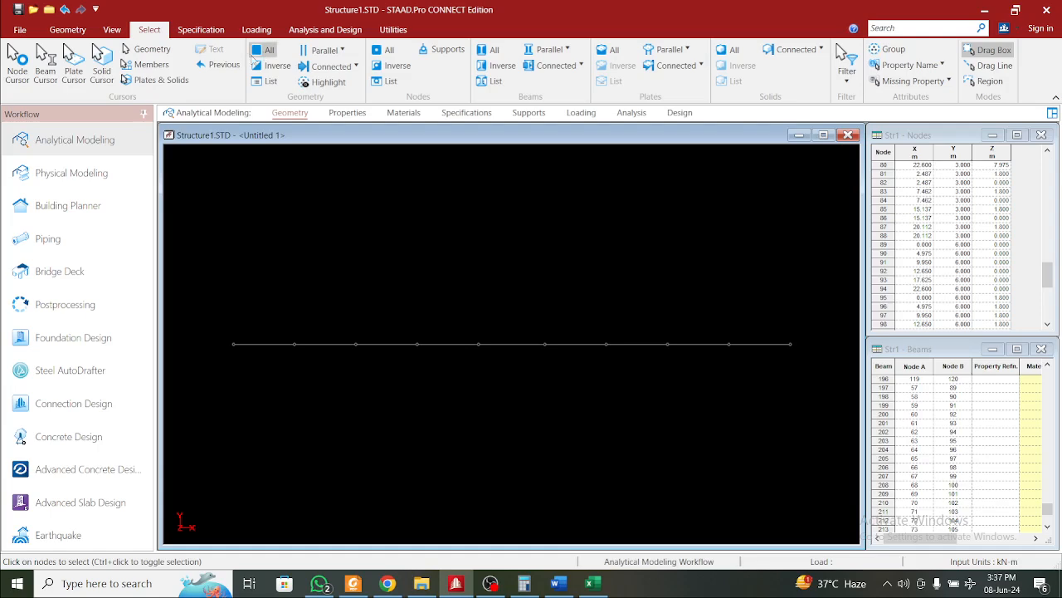
pyautogui.doubleClick(108, 31)
pyautogui.click(111, 30)
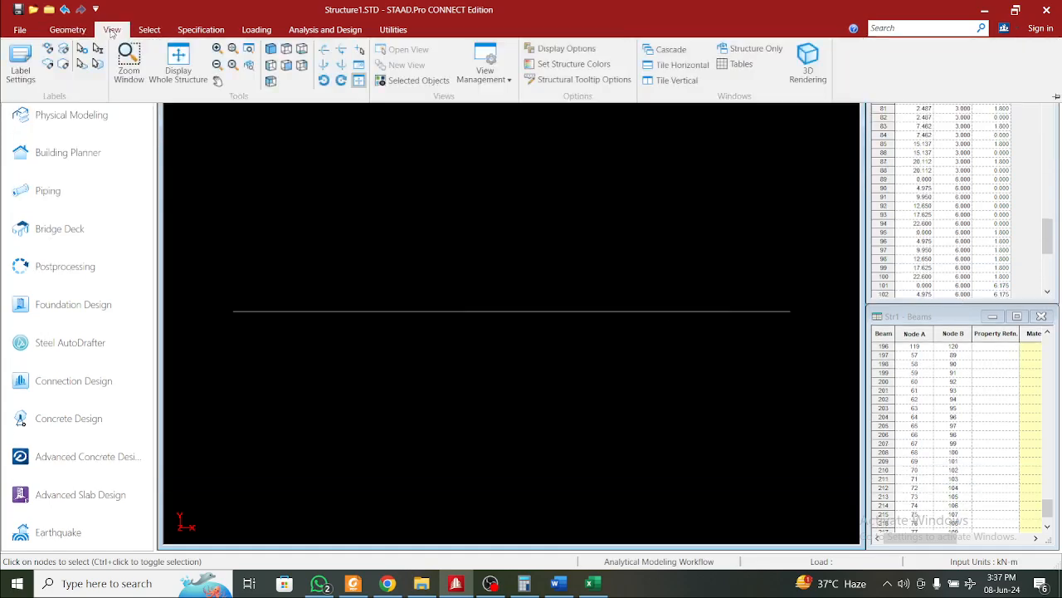
pyautogui.click(290, 51)
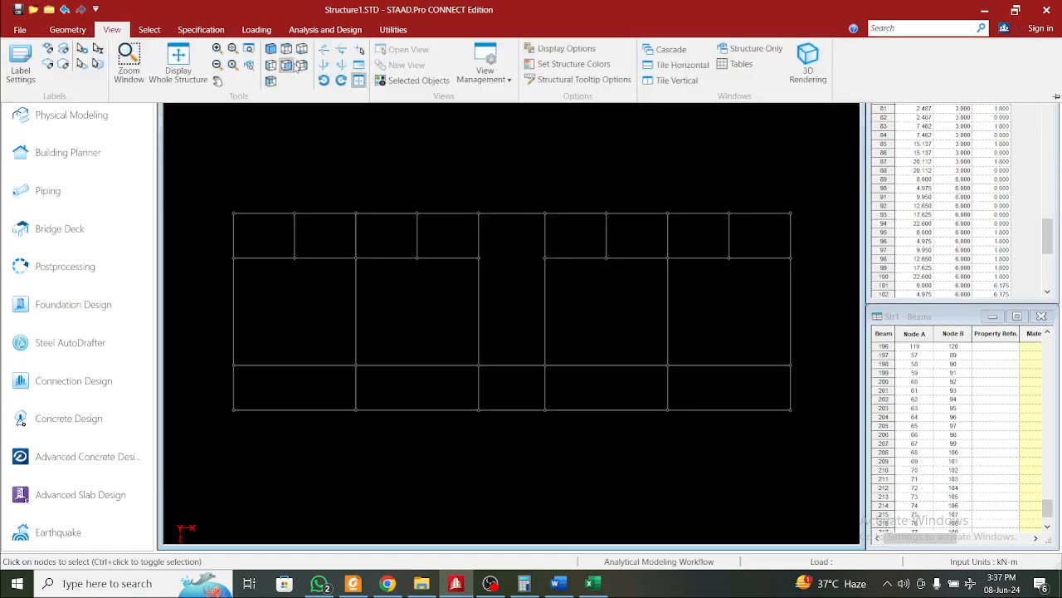
pyautogui.click(1051, 96)
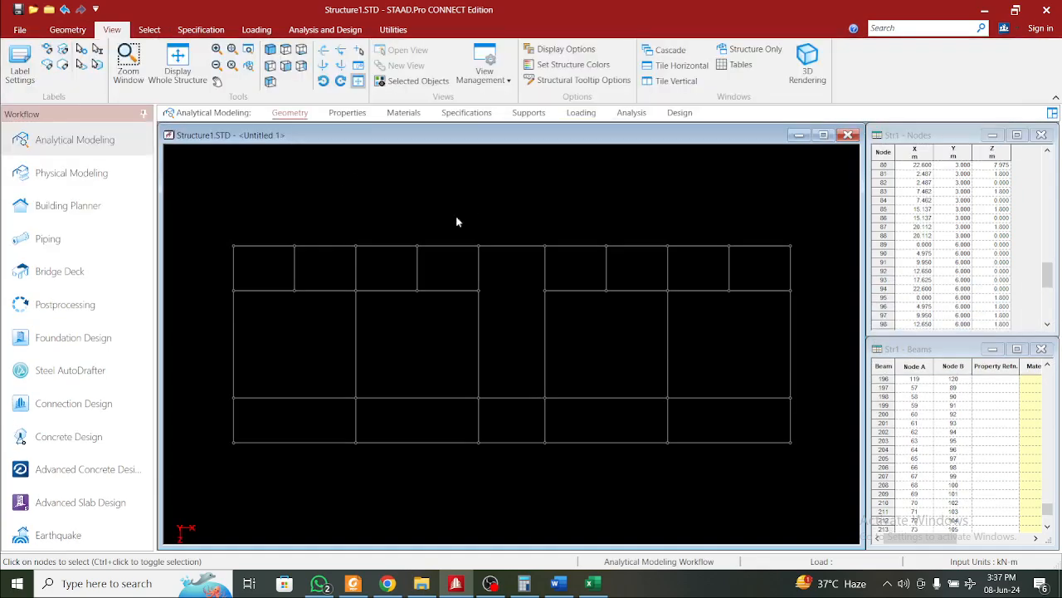
# Delete the four short secondary beams between the two rear beam rows of the isolated top floor
pyautogui.click(415, 267)
pyautogui.moveTo(307, 262); pyautogui.dragTo(275, 258)
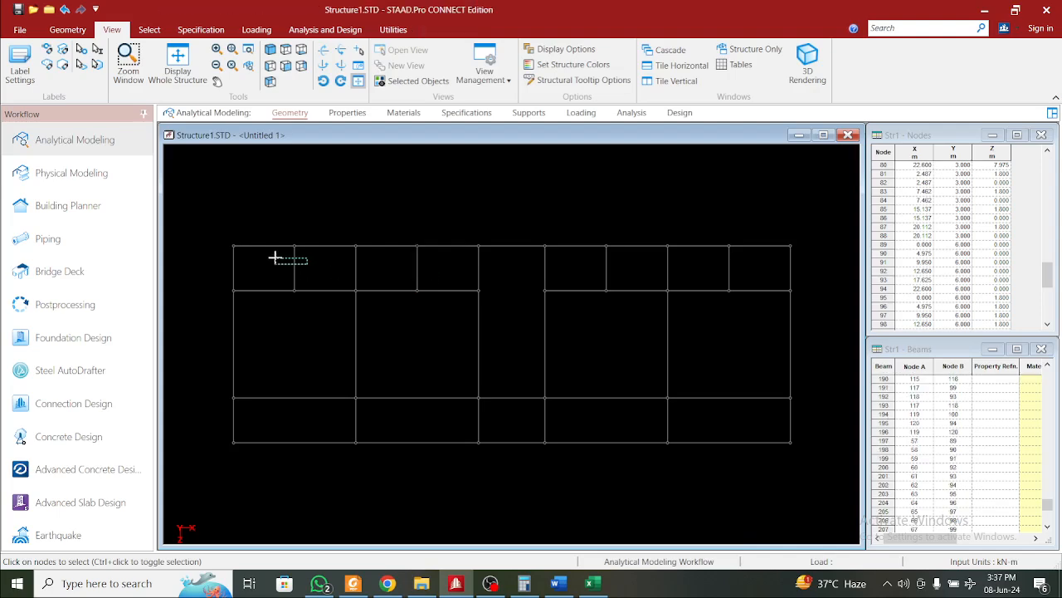
pyautogui.click(296, 268)
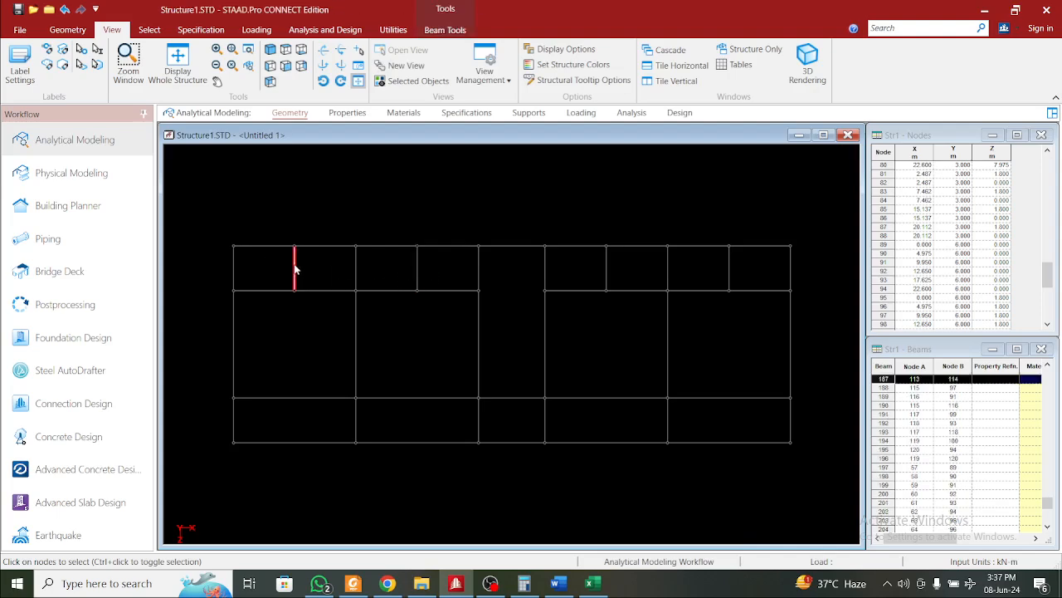
pyautogui.keyDown('ctrl'); pyautogui.click(417, 276); pyautogui.keyUp('ctrl')
pyautogui.keyDown('ctrl'); pyautogui.click(606, 277); pyautogui.keyUp('ctrl')
pyautogui.keyDown('ctrl'); pyautogui.click(730, 268); pyautogui.keyUp('ctrl')
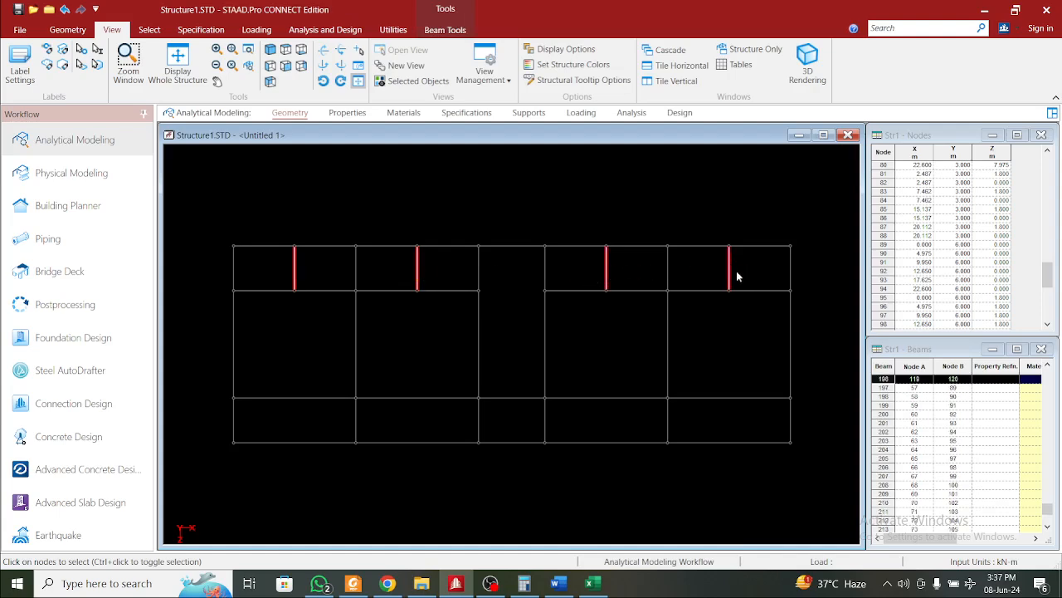
pyautogui.press('Delete')
pyautogui.click(571, 324)
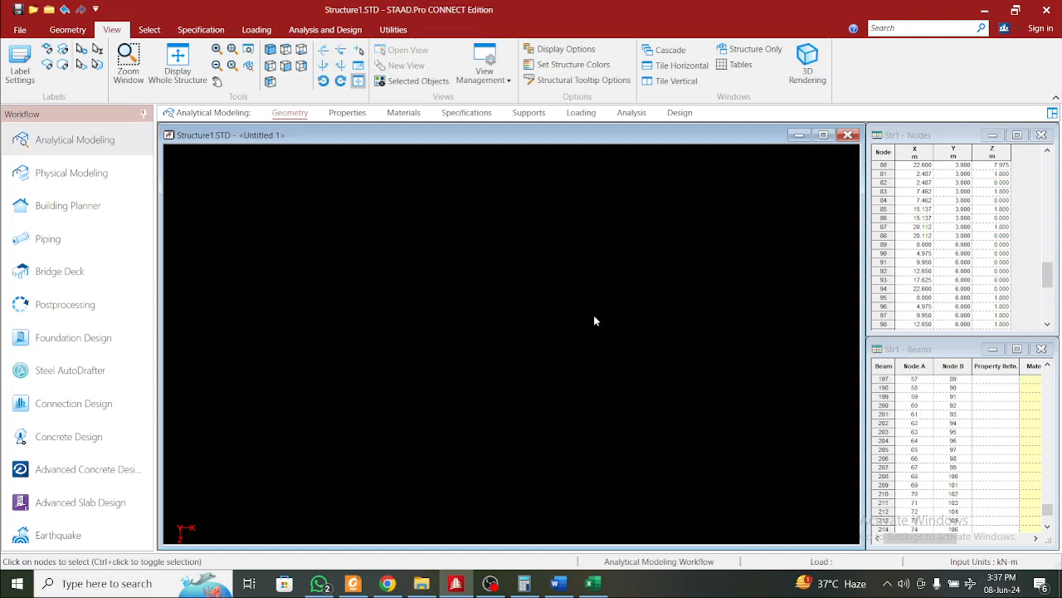
pyautogui.moveTo(331, 265); pyautogui.dragTo(275, 230)
pyautogui.keyDown('ctrl'); pyautogui.click(280, 251); pyautogui.keyUp('ctrl')
pyautogui.keyDown('ctrl'); pyautogui.click(274, 291); pyautogui.keyUp('ctrl')
pyautogui.keyDown('ctrl'); pyautogui.click(326, 292); pyautogui.keyUp('ctrl')
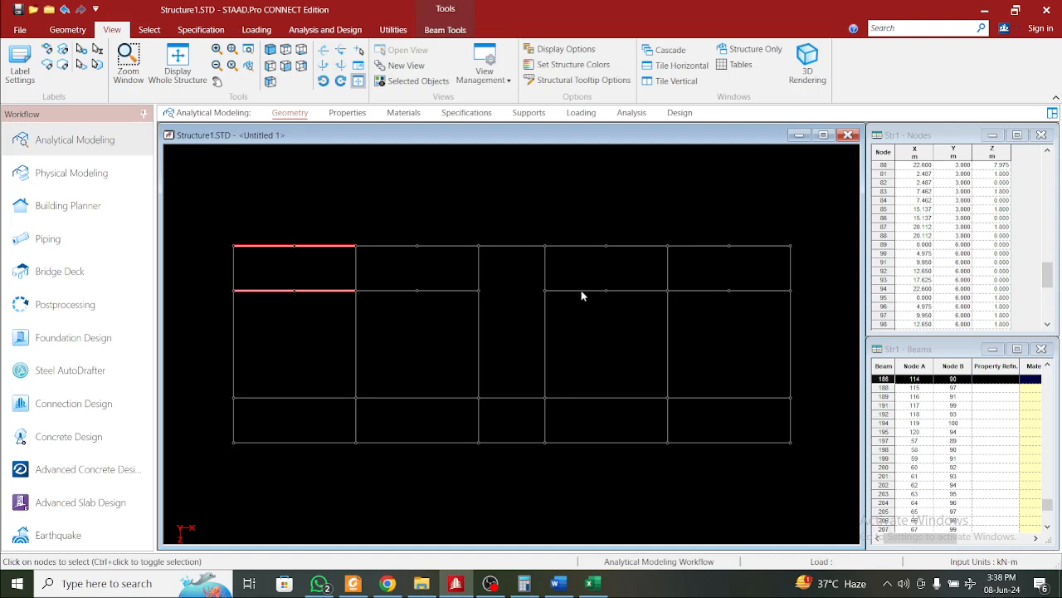
pyautogui.keyDown('ctrl'); pyautogui.click(582, 293); pyautogui.keyUp('ctrl')
pyautogui.keyDown('ctrl'); pyautogui.click(635, 295); pyautogui.keyUp('ctrl')
pyautogui.keyDown('ctrl'); pyautogui.click(585, 247); pyautogui.keyUp('ctrl')
pyautogui.keyDown('ctrl'); pyautogui.click(633, 247); pyautogui.keyUp('ctrl')
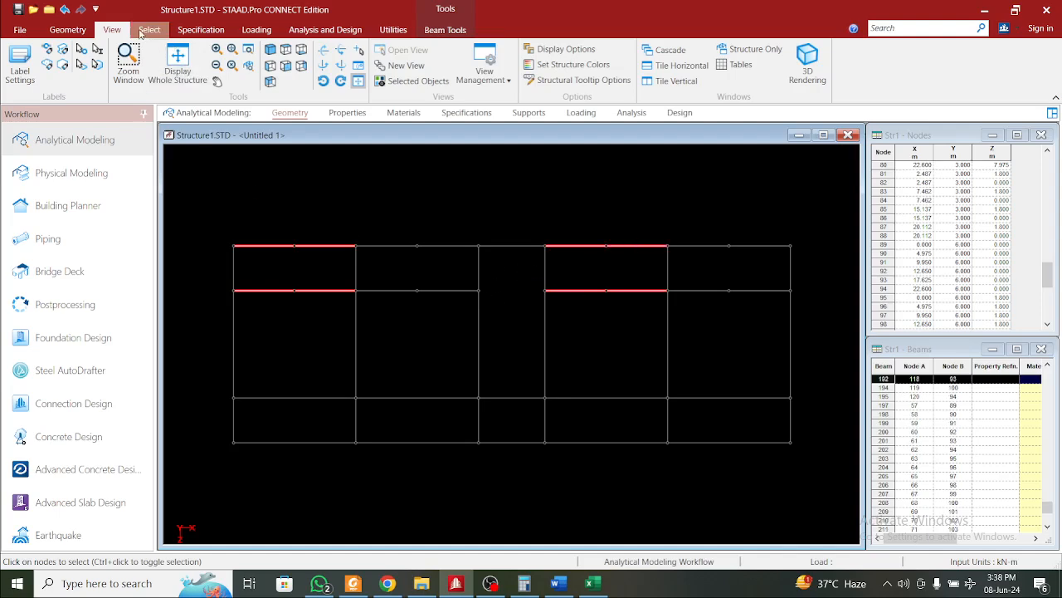
pyautogui.click(448, 31)
pyautogui.click(206, 65)
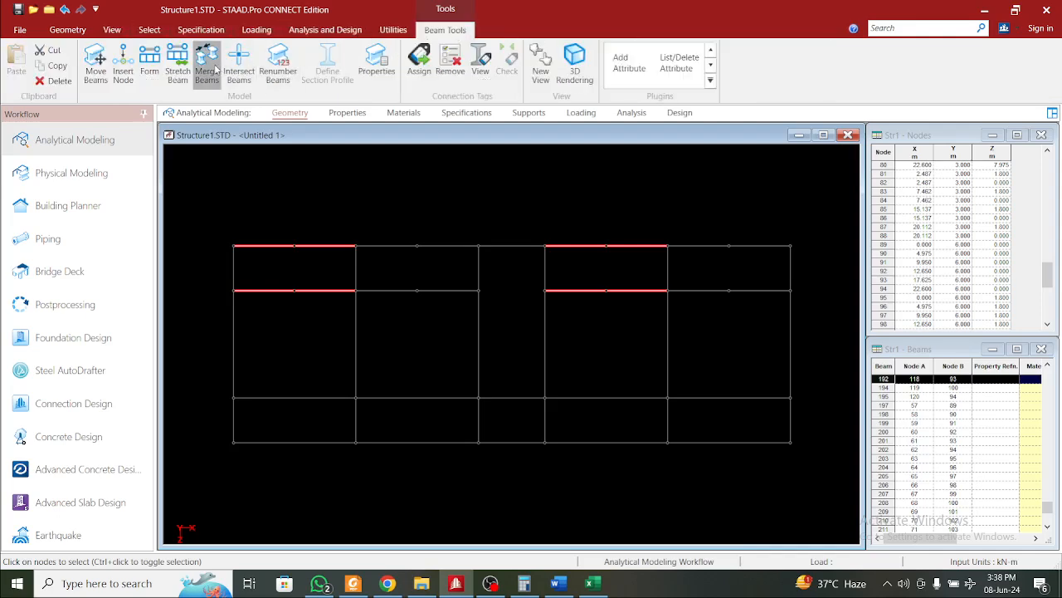
pyautogui.click(587, 187)
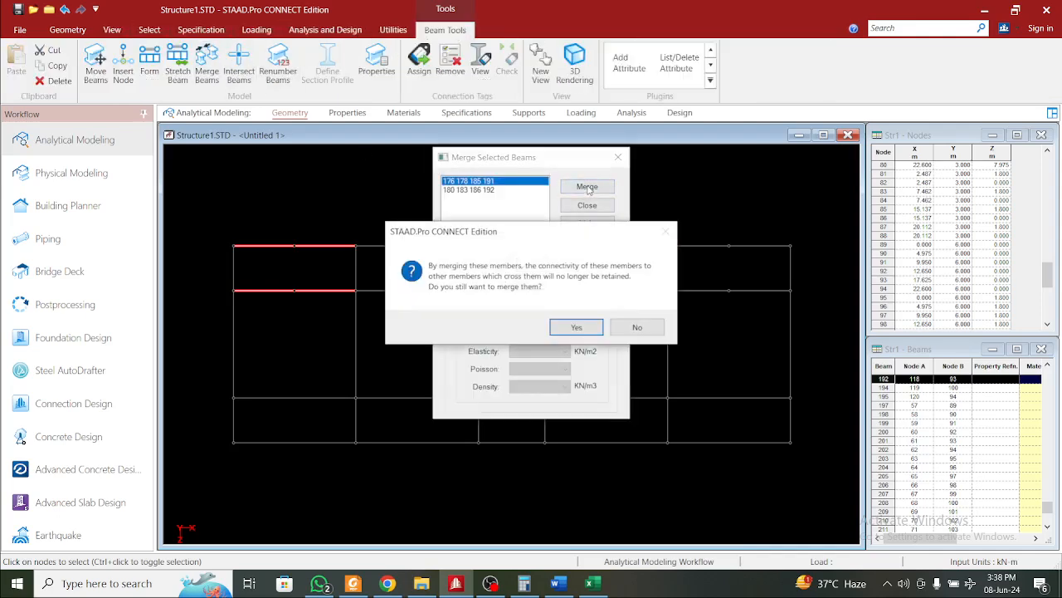
pyautogui.click(573, 325)
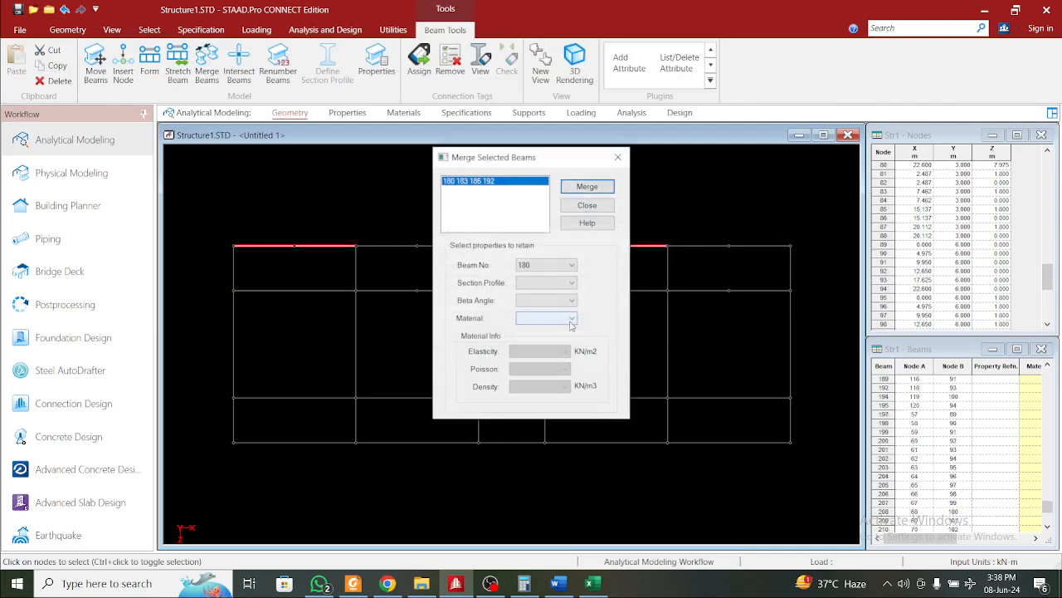
pyautogui.moveTo(553, 164); pyautogui.dragTo(938, 162)
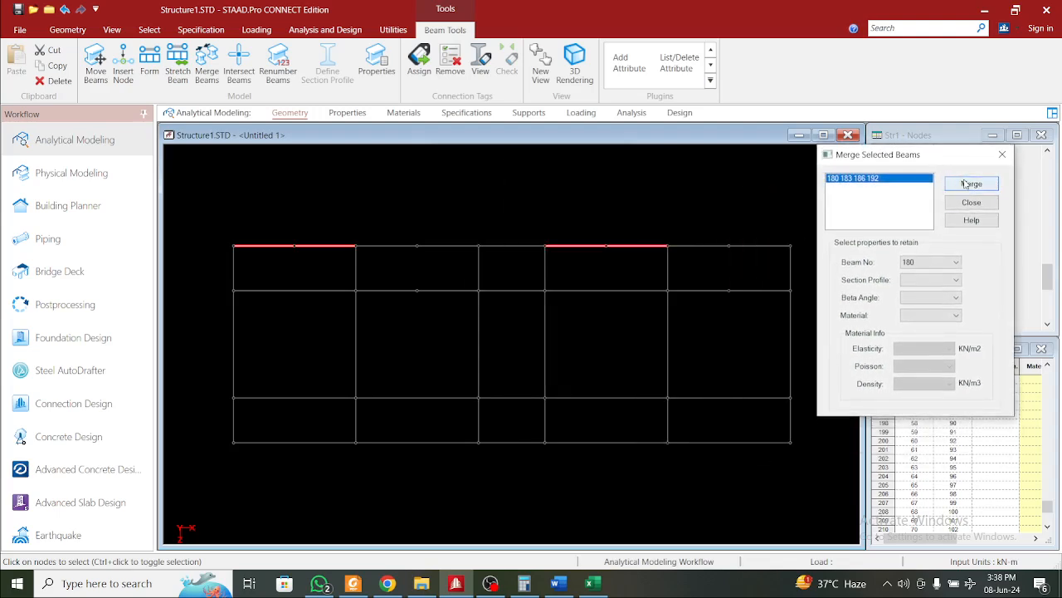
pyautogui.click(971, 183)
pyautogui.click(966, 324)
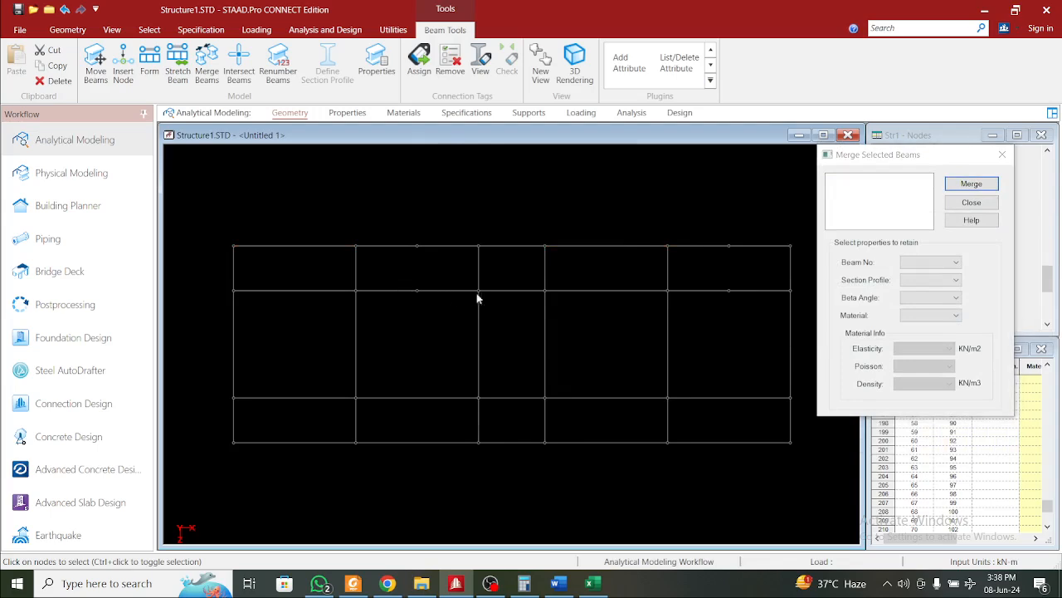
pyautogui.click(1002, 154)
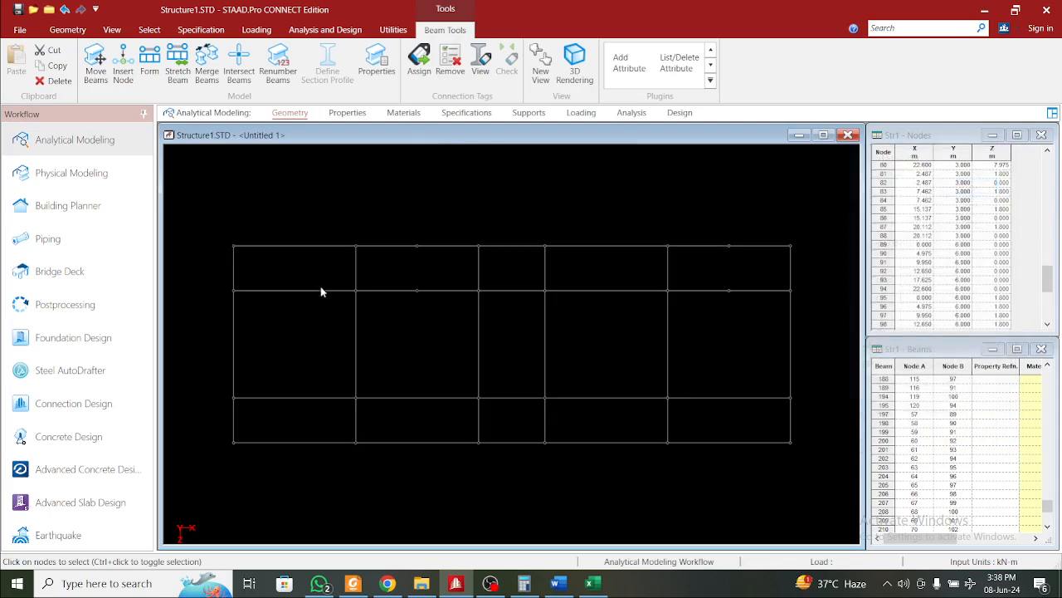
# Delete the overlong merged beam on the second row together with the second bay's half segment between nodes 115 and 97
pyautogui.click(395, 291)
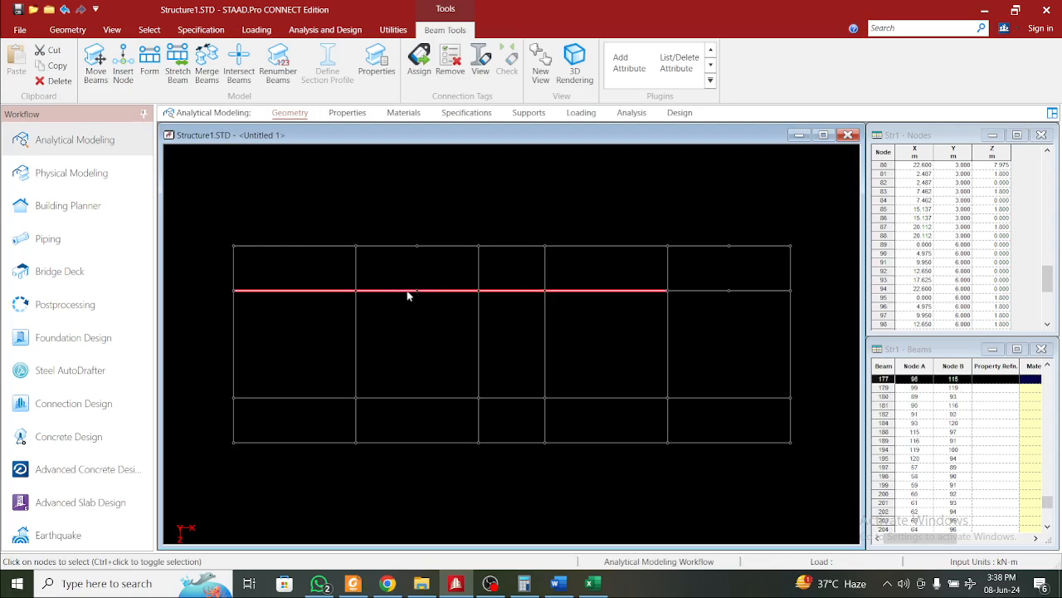
pyautogui.click(454, 276)
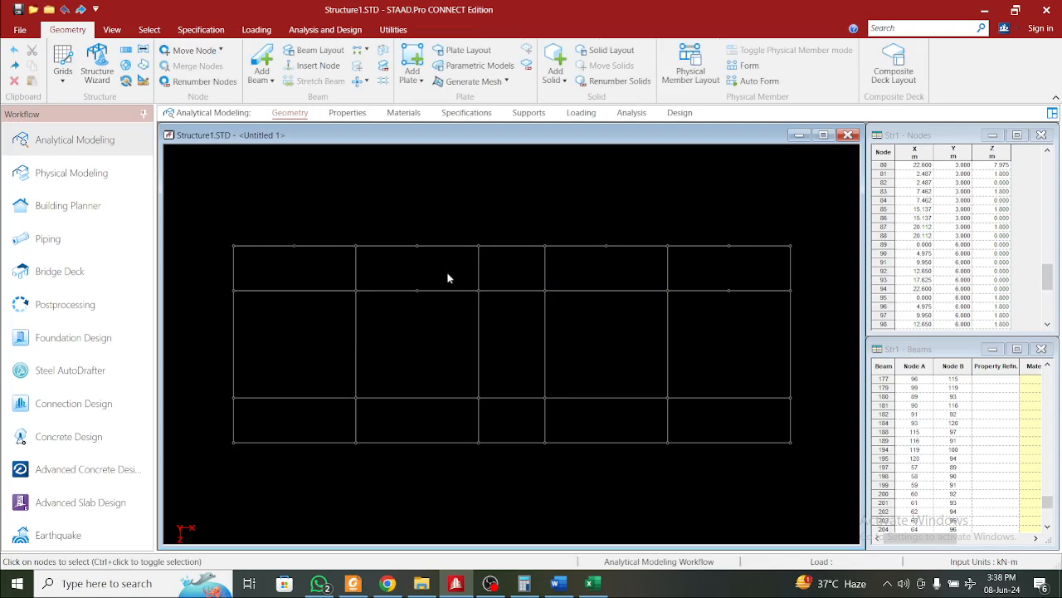
pyautogui.click(329, 290)
pyautogui.click(439, 263)
pyautogui.click(428, 290)
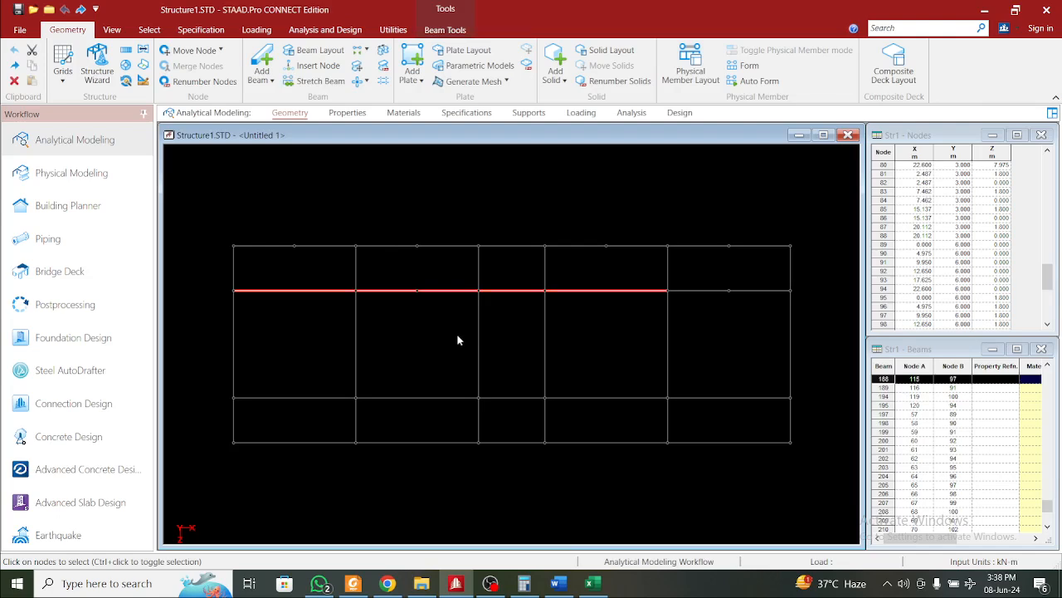
pyautogui.press('Delete')
pyautogui.click(591, 325)
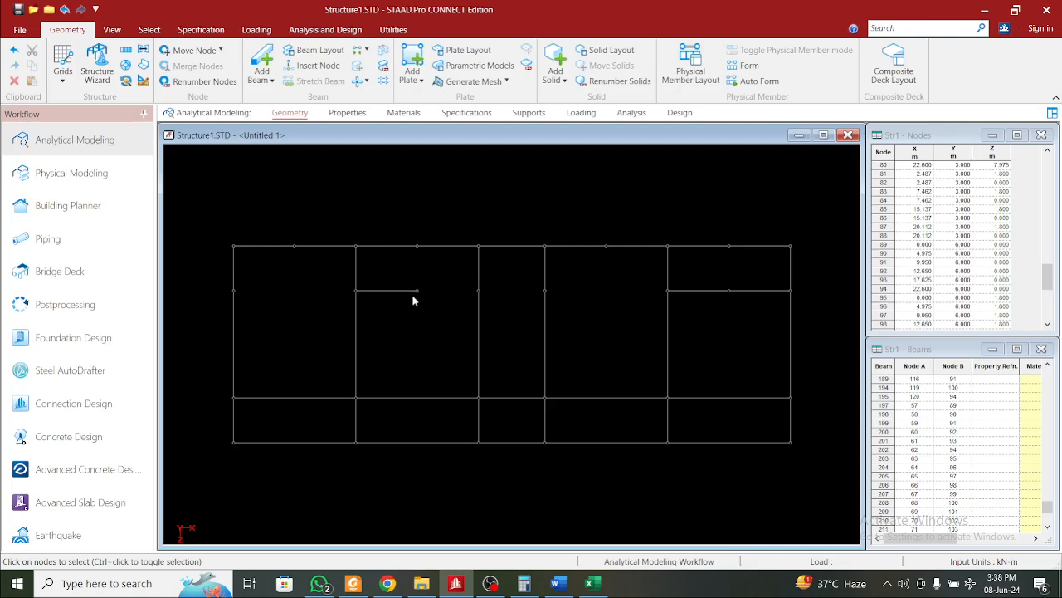
# Delete the leftover half beam 177 in the second bay of the second row, including its orphan node
pyautogui.click(402, 298)
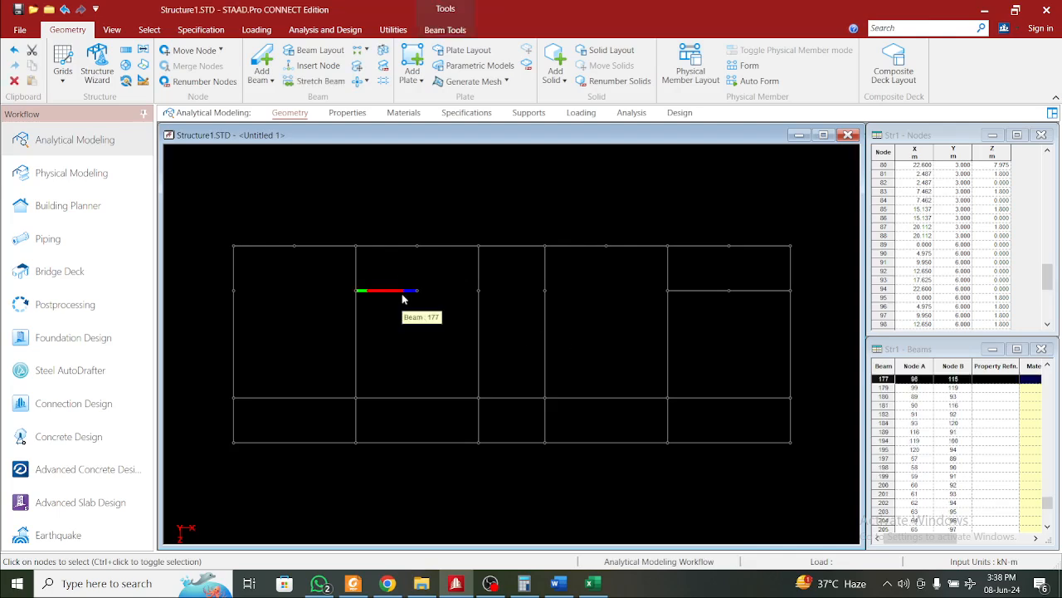
pyautogui.press('Delete')
pyautogui.click(571, 322)
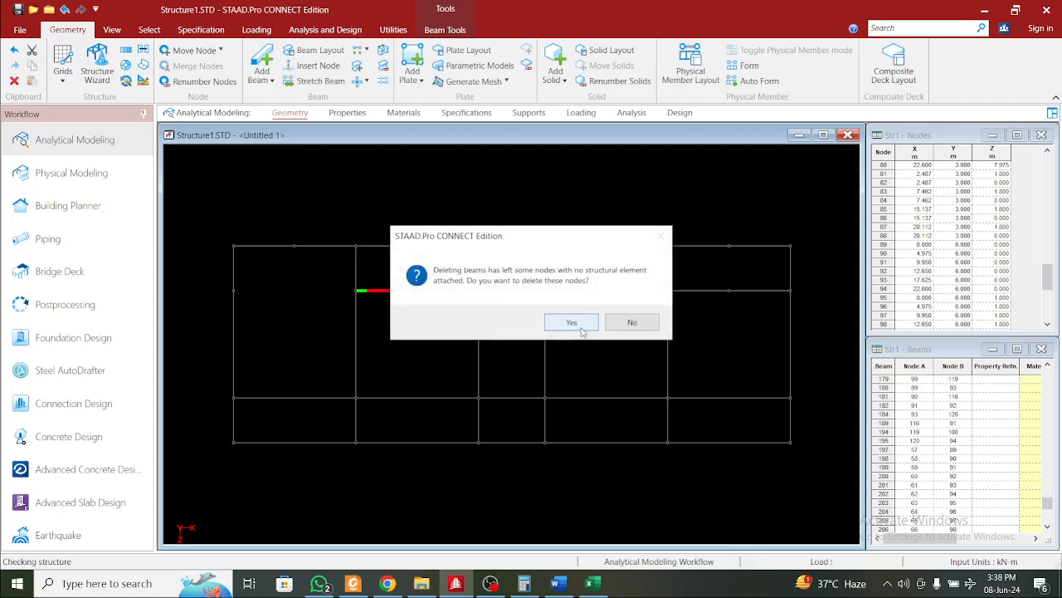
pyautogui.click(572, 322)
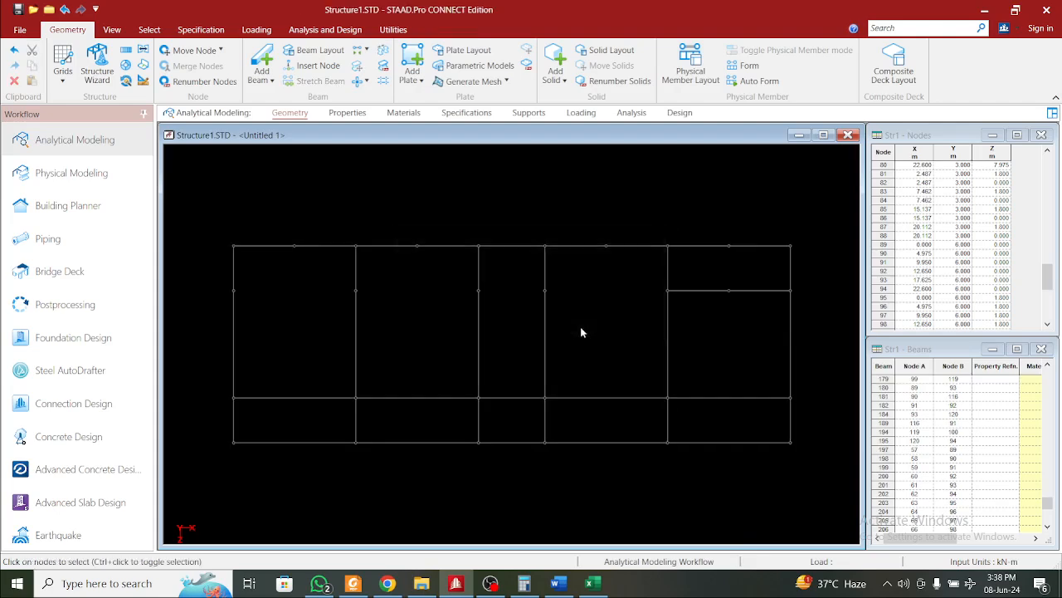
# Add single beams across the first, second and fourth bays of the second row, leaving the narrow third bay open
pyautogui.click(262, 63)
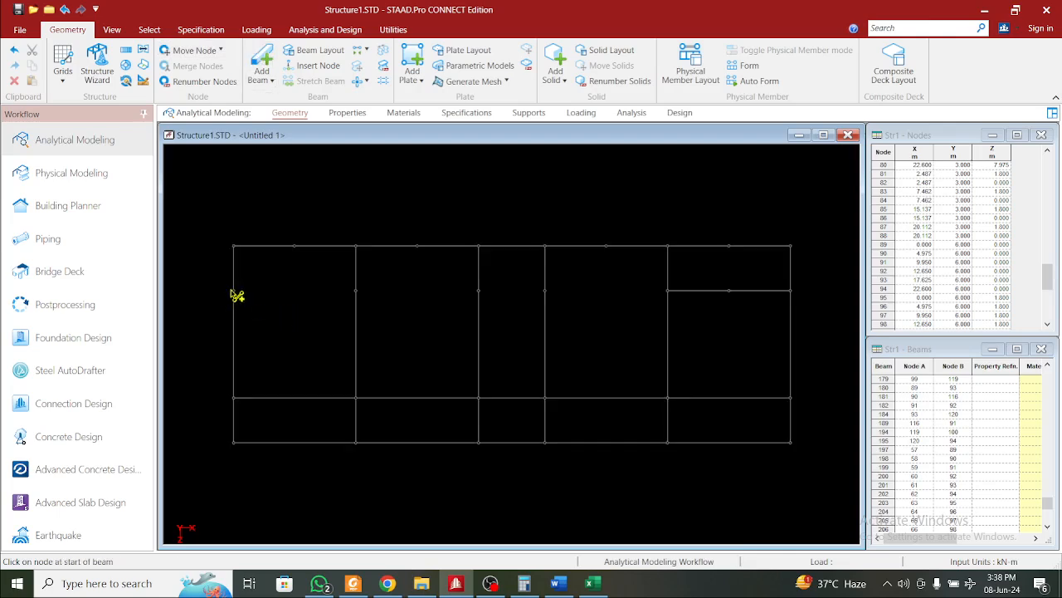
pyautogui.moveTo(233, 290); pyautogui.dragTo(356, 291)
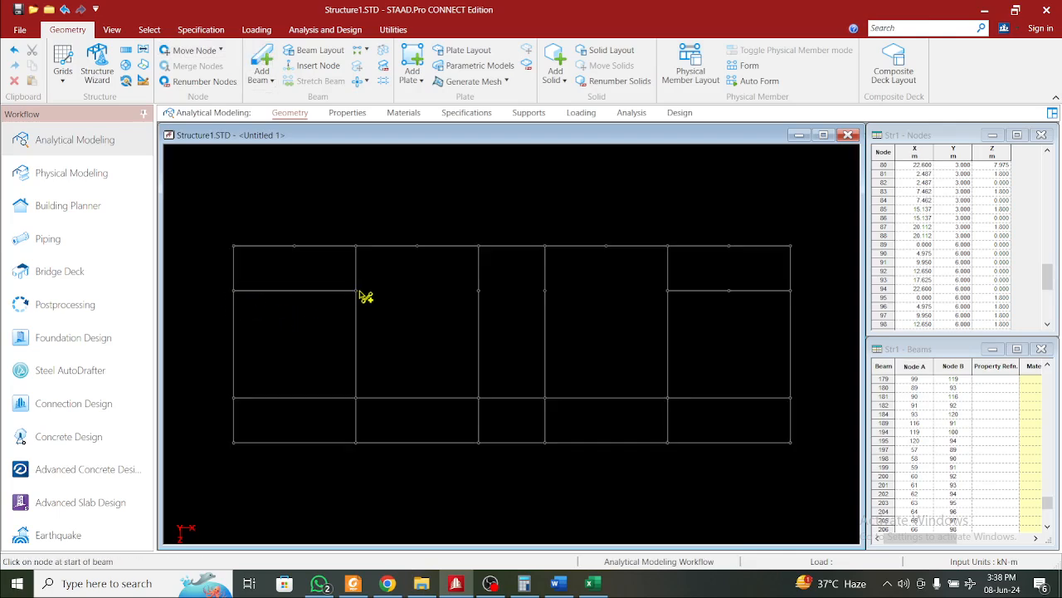
pyautogui.click(483, 296)
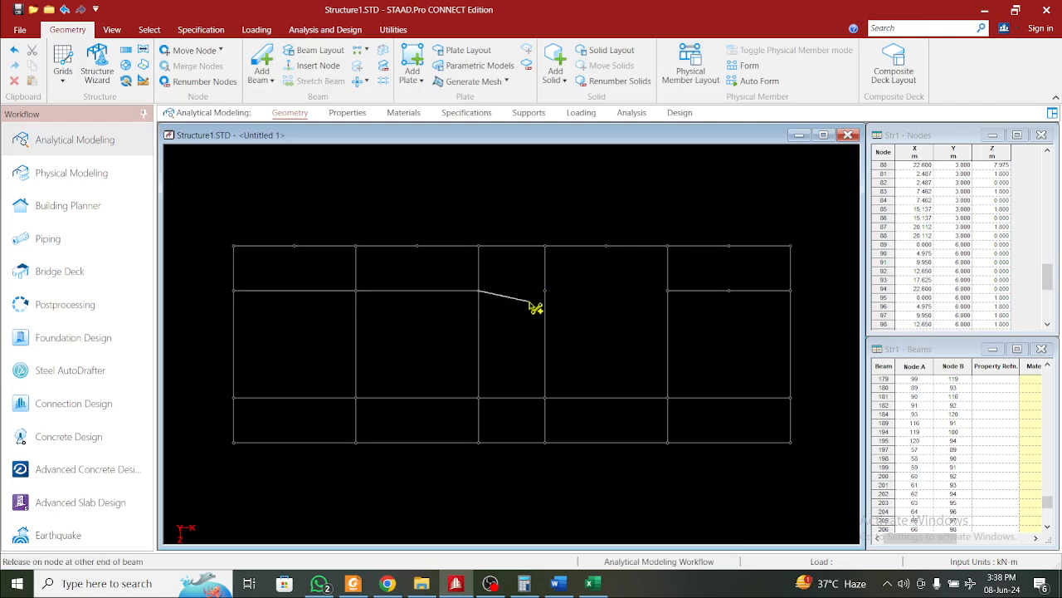
pyautogui.click(262, 60)
pyautogui.click(553, 296)
pyautogui.click(671, 296)
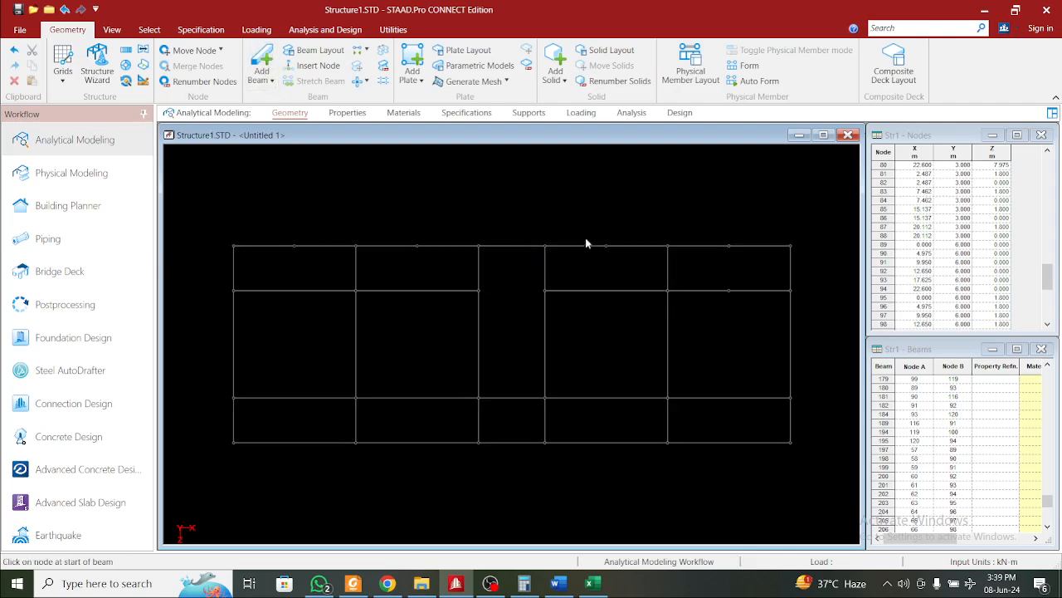
# Merge the split beams 179 and 194 in the fifth bay of the second row
pyautogui.click(703, 289)
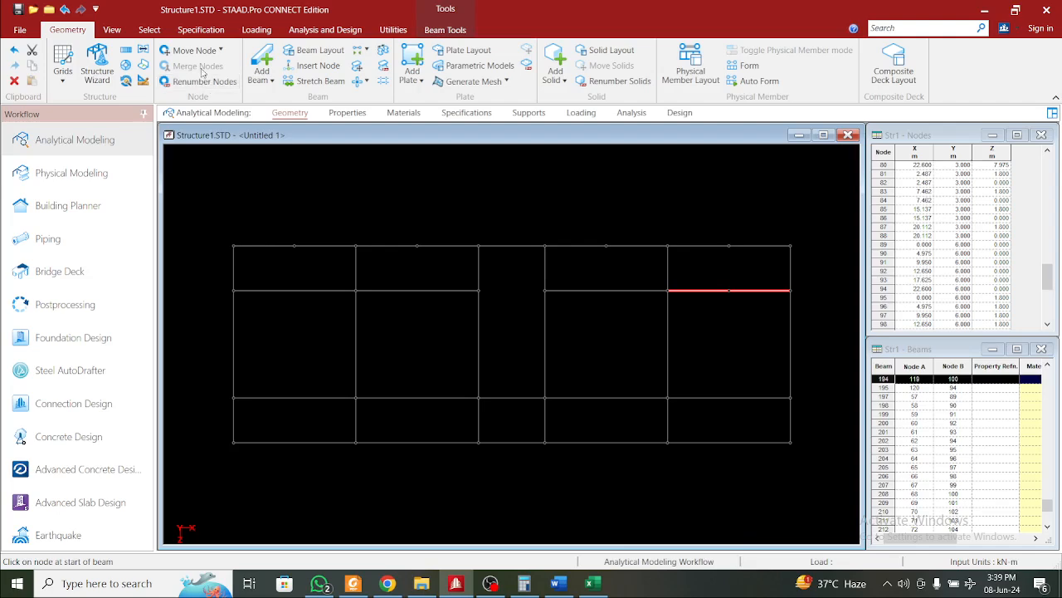
pyautogui.click(445, 30)
pyautogui.click(208, 67)
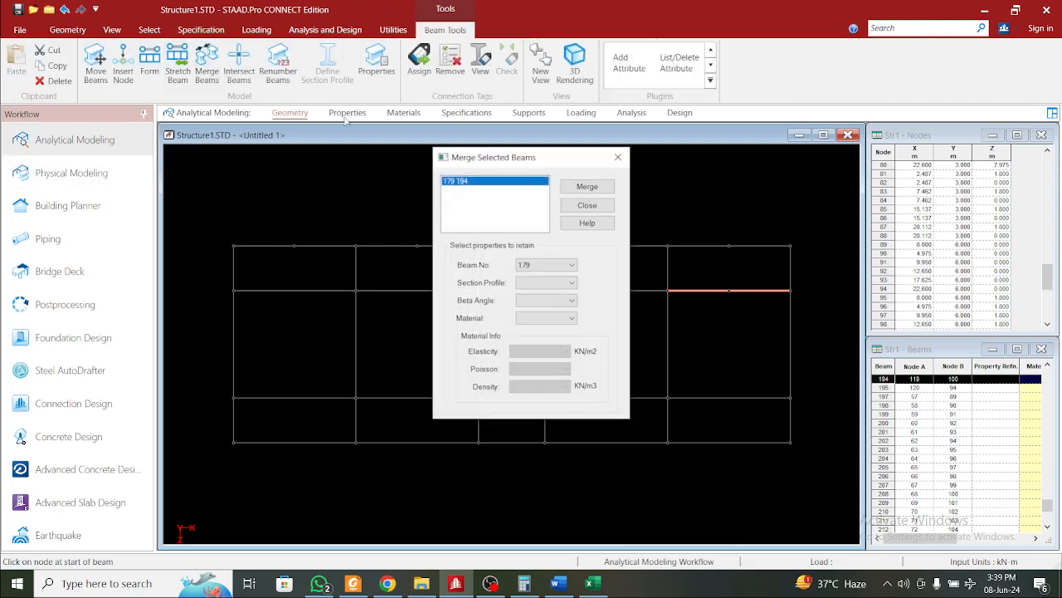
pyautogui.click(587, 187)
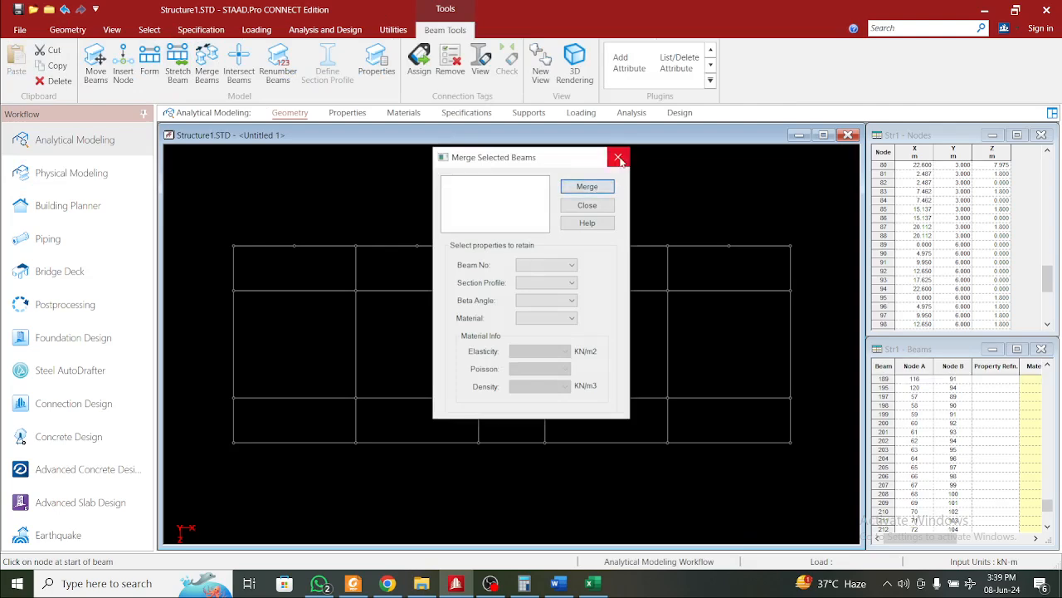
pyautogui.click(617, 157)
# Delete the overlong merged beam 180 spanning the first four bays of the rearmost row
pyautogui.click(299, 247)
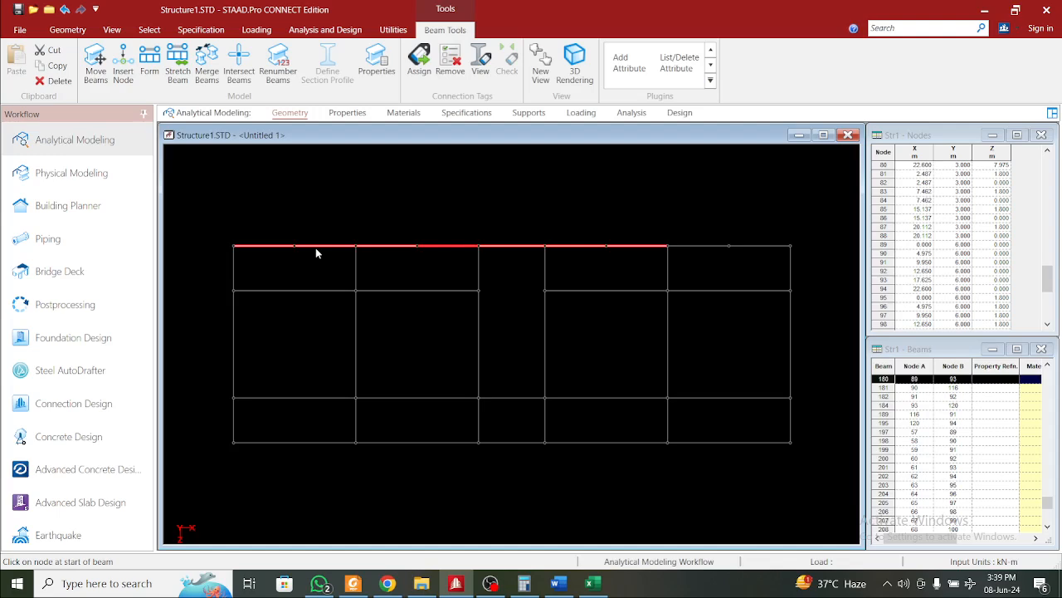
pyautogui.press('Delete')
pyautogui.click(594, 322)
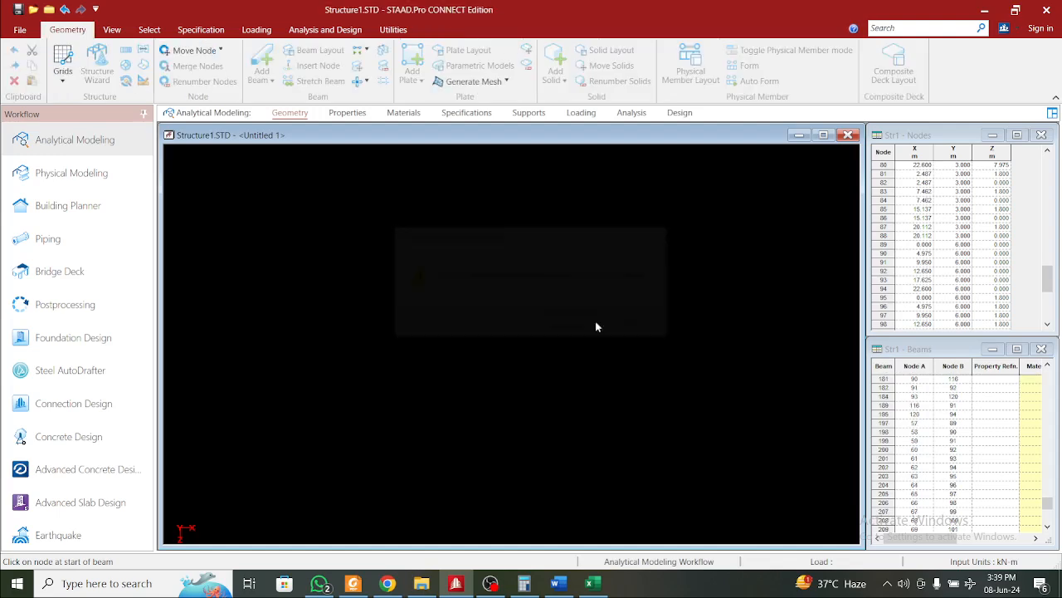
# Merge the split beams 184 and 195 in the fifth bay of the rearmost row
pyautogui.click(702, 245)
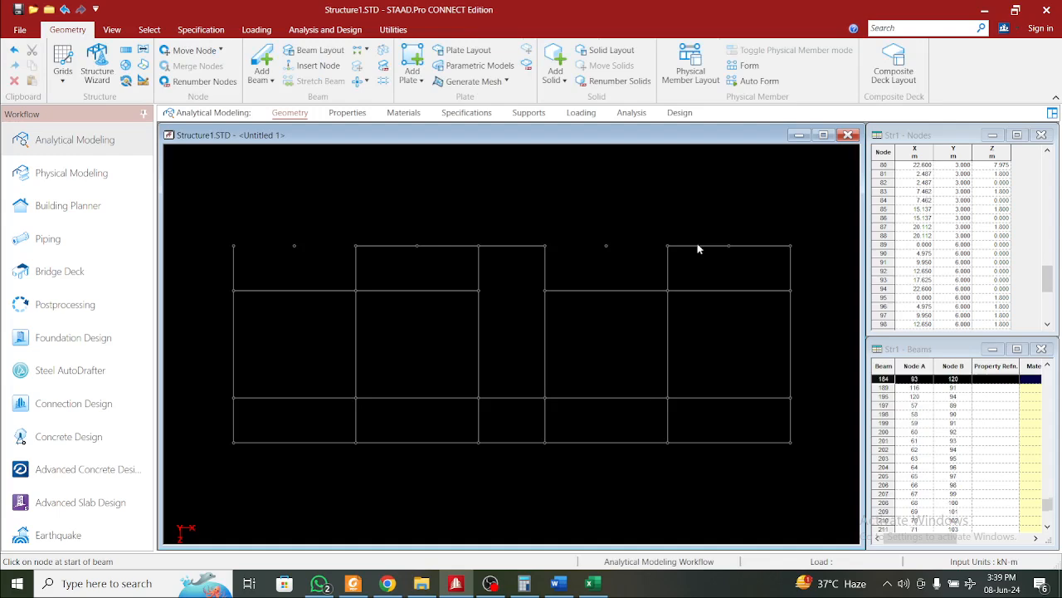
pyautogui.keyDown('ctrl'); pyautogui.click(755, 247); pyautogui.keyUp('ctrl')
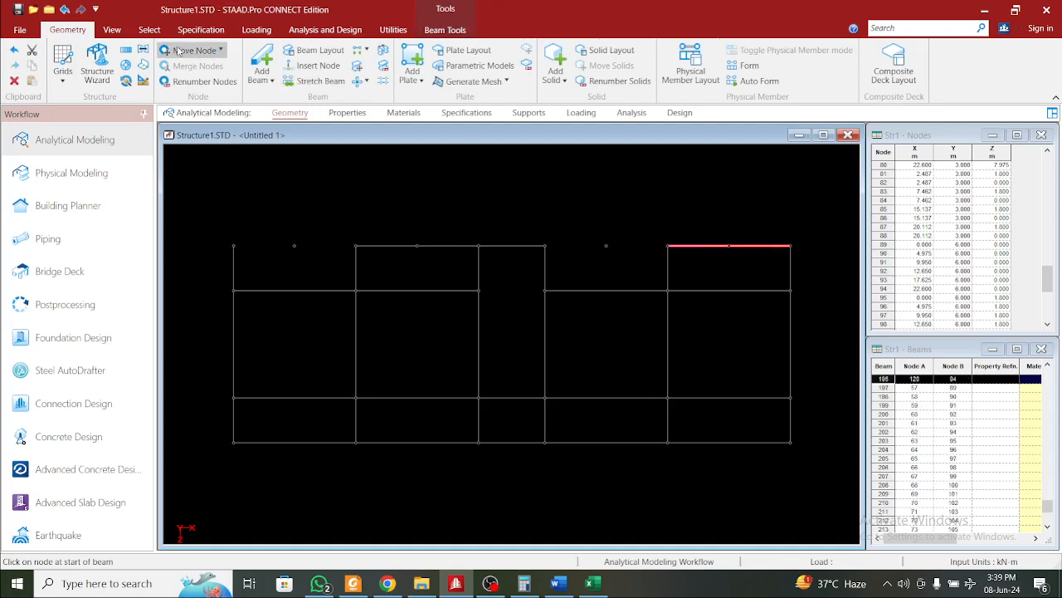
pyautogui.click(150, 29)
pyautogui.click(445, 29)
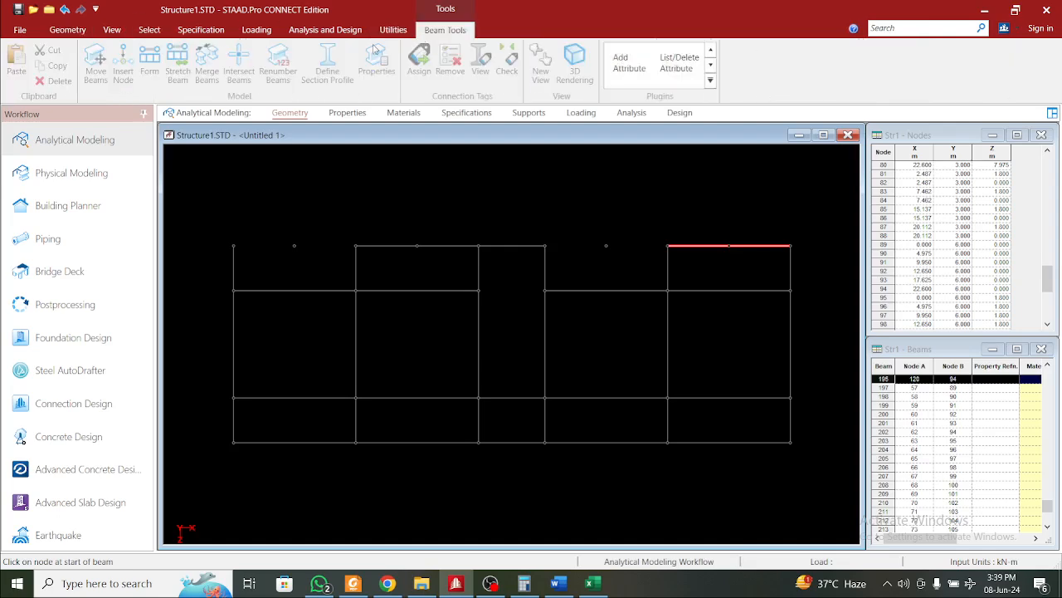
pyautogui.click(208, 65)
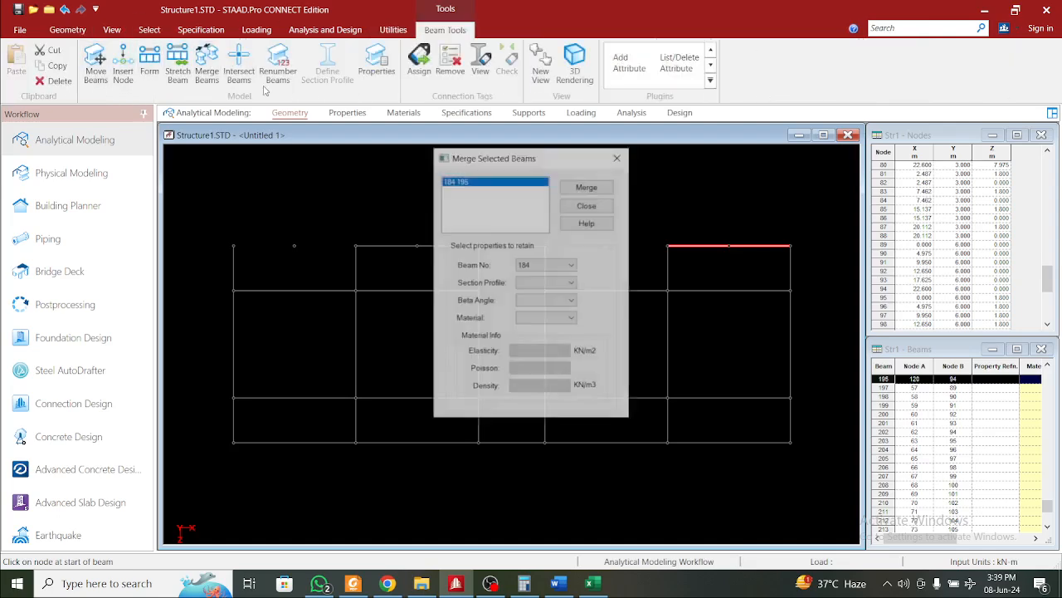
pyautogui.click(605, 188)
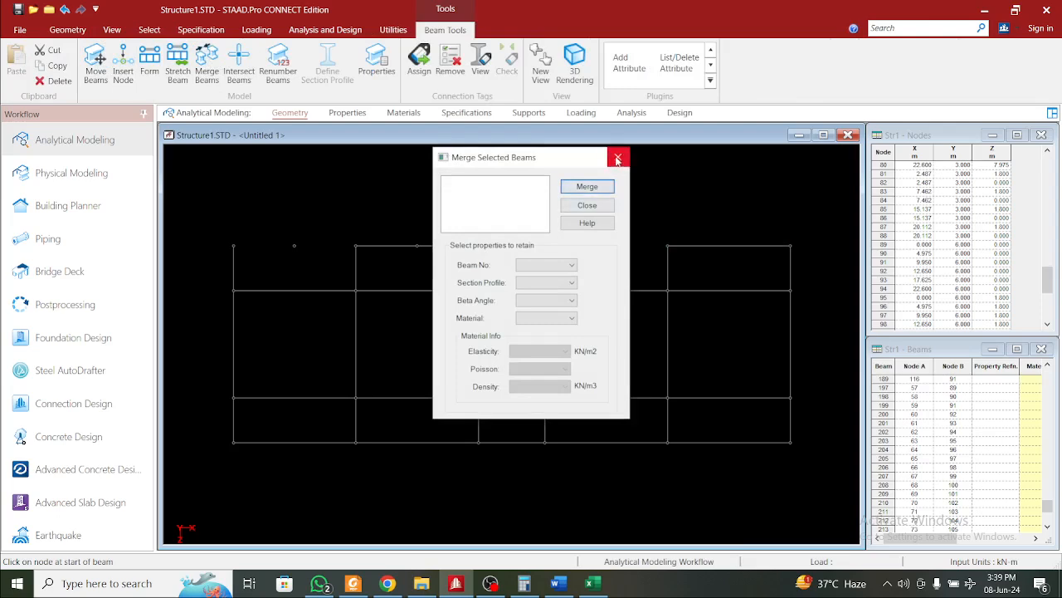
pyautogui.click(617, 157)
# Merge the two half beams 181 and 189 in the second bay of the rearmost row
pyautogui.click(508, 246)
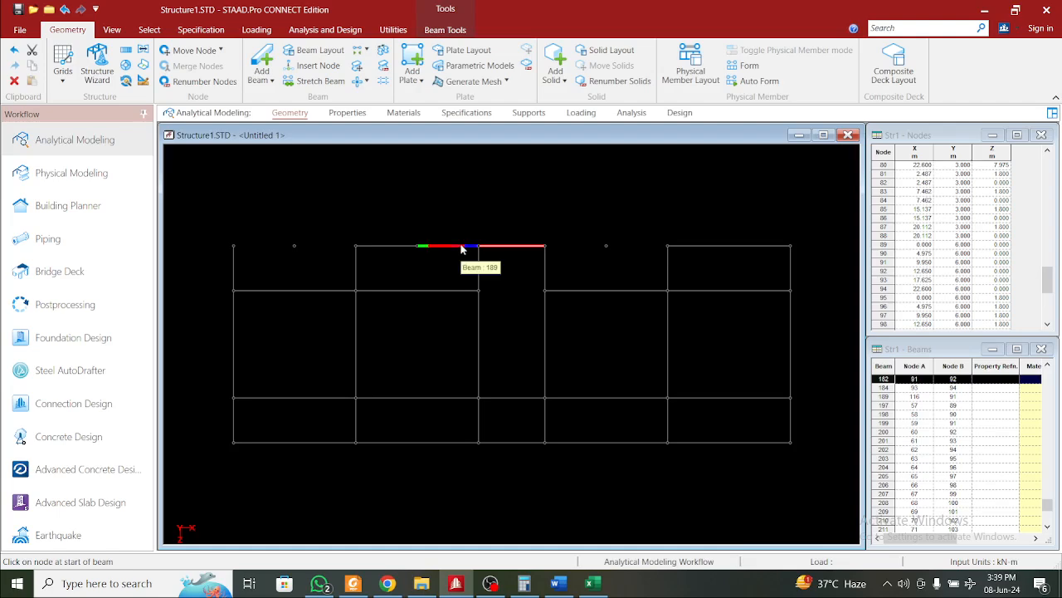
pyautogui.click(440, 246)
pyautogui.click(397, 246)
pyautogui.keyDown('ctrl'); pyautogui.click(445, 247); pyautogui.keyUp('ctrl')
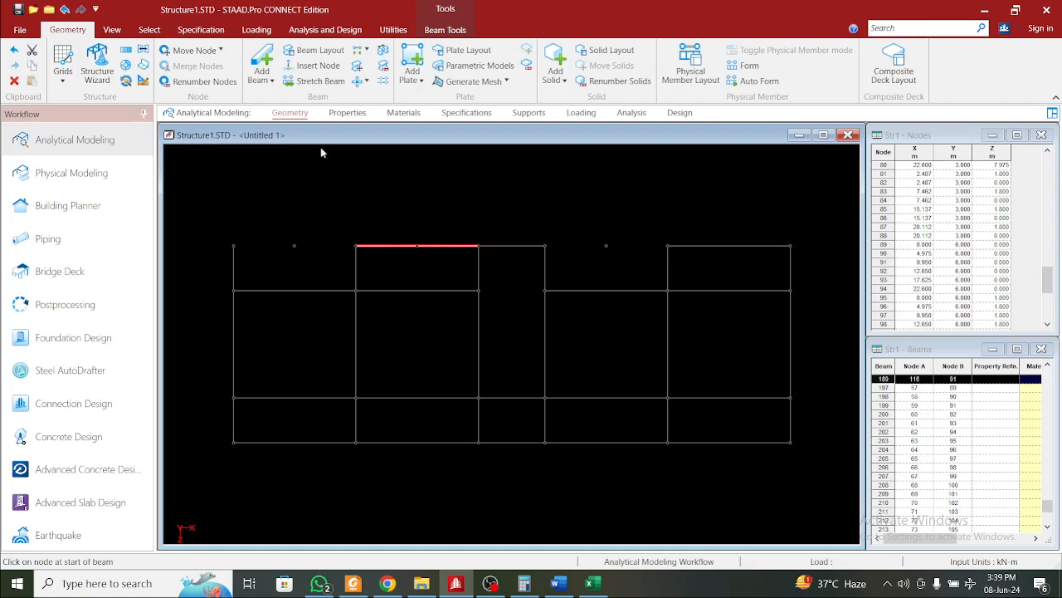
pyautogui.click(435, 30)
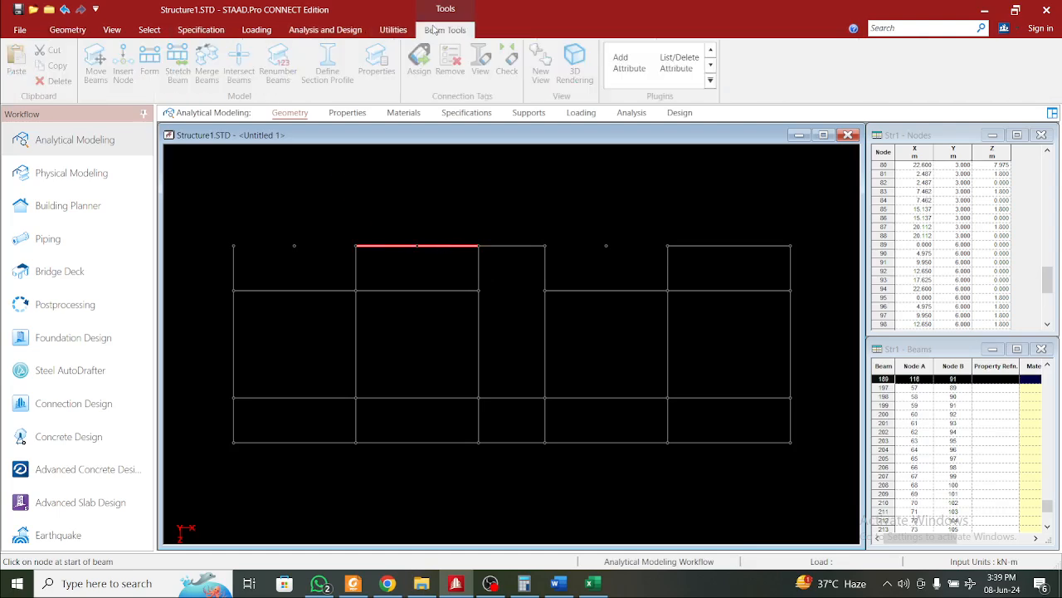
pyautogui.click(207, 73)
pyautogui.click(589, 188)
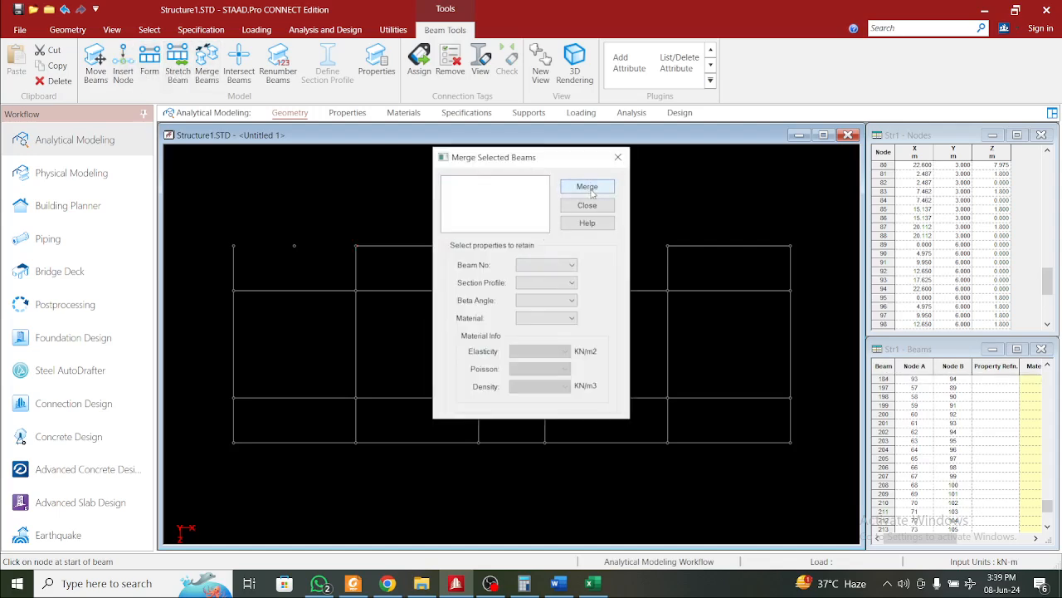
pyautogui.click(586, 205)
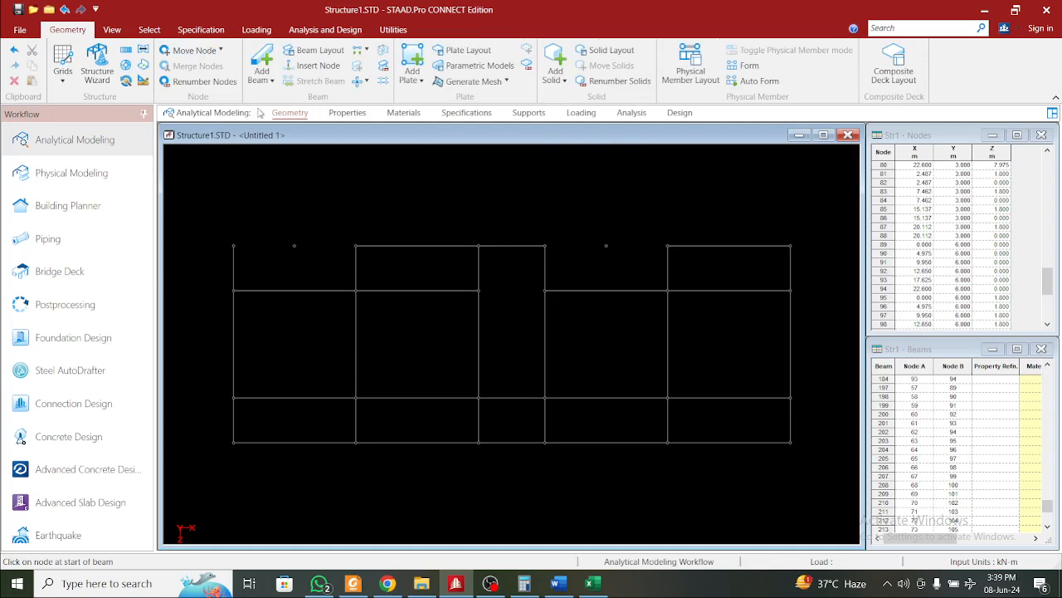
# Add beams closing the gaps in the first and fourth bays of the rearmost row
pyautogui.click(262, 62)
pyautogui.click(234, 247)
pyautogui.click(296, 247)
pyautogui.moveTo(296, 247); pyautogui.dragTo(358, 250)
pyautogui.click(581, 322)
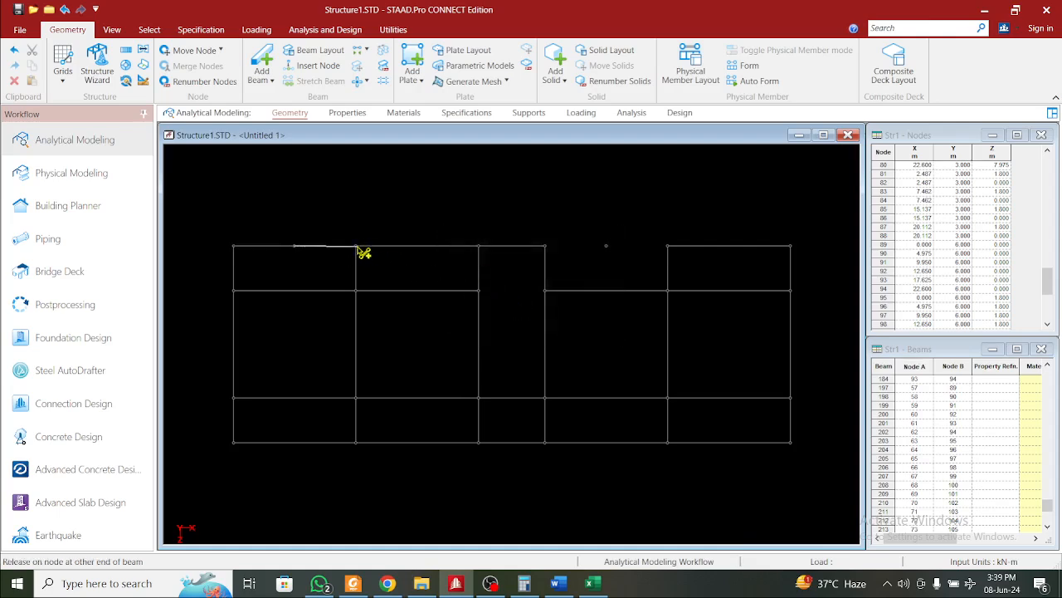
pyautogui.moveTo(546, 246); pyautogui.dragTo(671, 249)
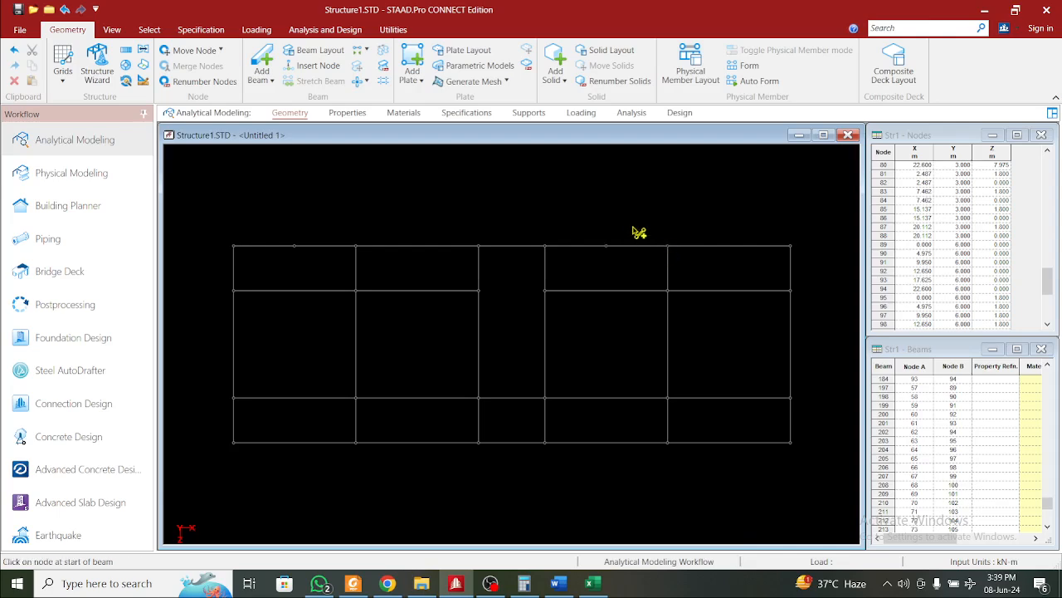
# Merge the split beams 226 and 227 in the fourth bay of the rearmost row
pyautogui.keyDown('ctrl'); pyautogui.click(583, 247); pyautogui.keyUp('ctrl')
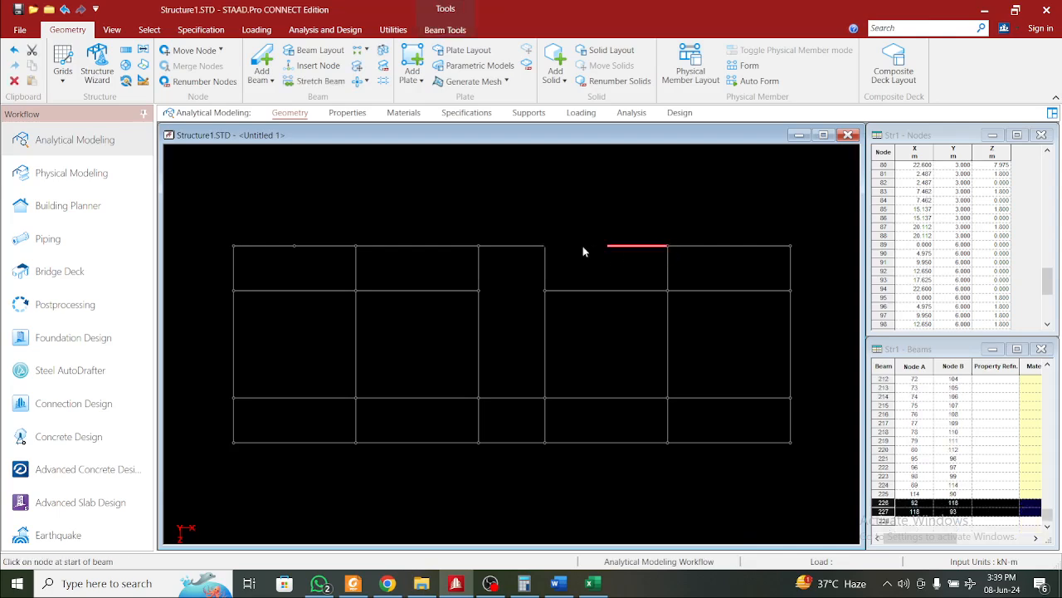
pyautogui.click(440, 29)
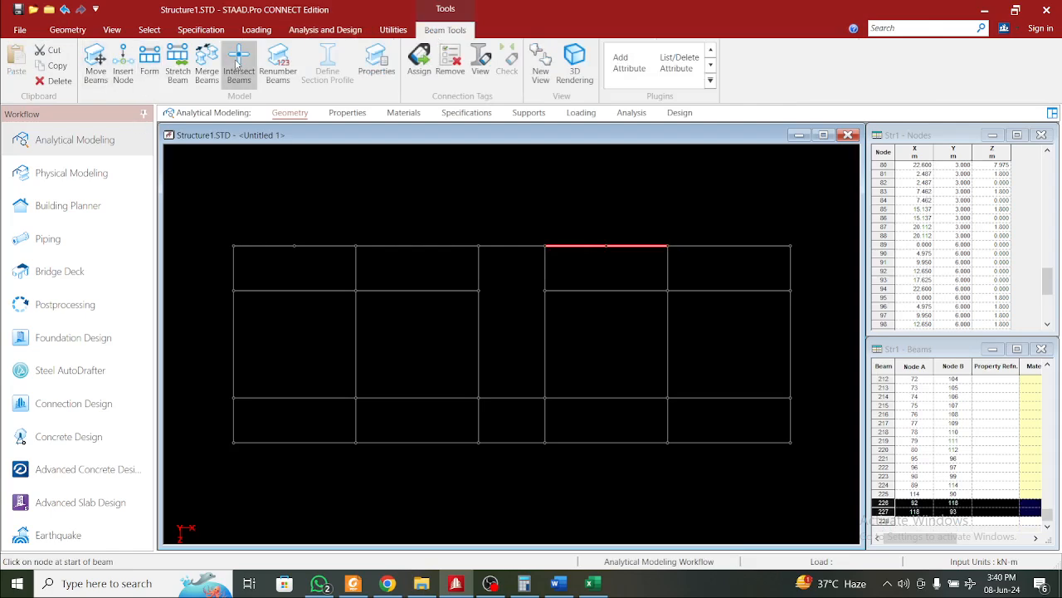
pyautogui.click(206, 62)
pyautogui.click(586, 186)
pyautogui.click(618, 157)
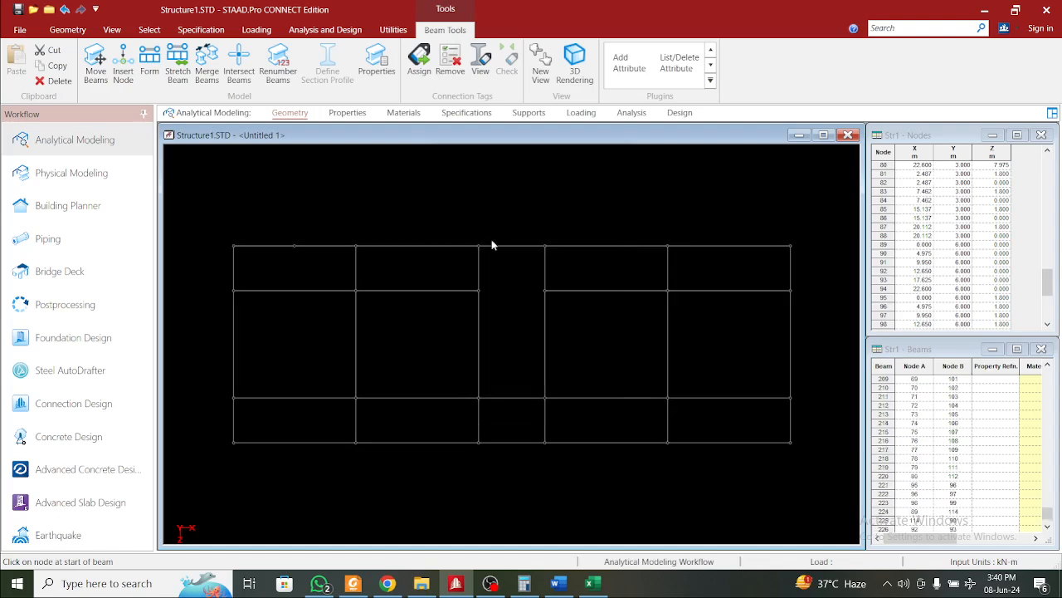
# Show the beam numbers and merge beams 224 and 225 in the first bay of the rearmost row
pyautogui.click(476, 228)
pyautogui.hotkey('shift', 'b')
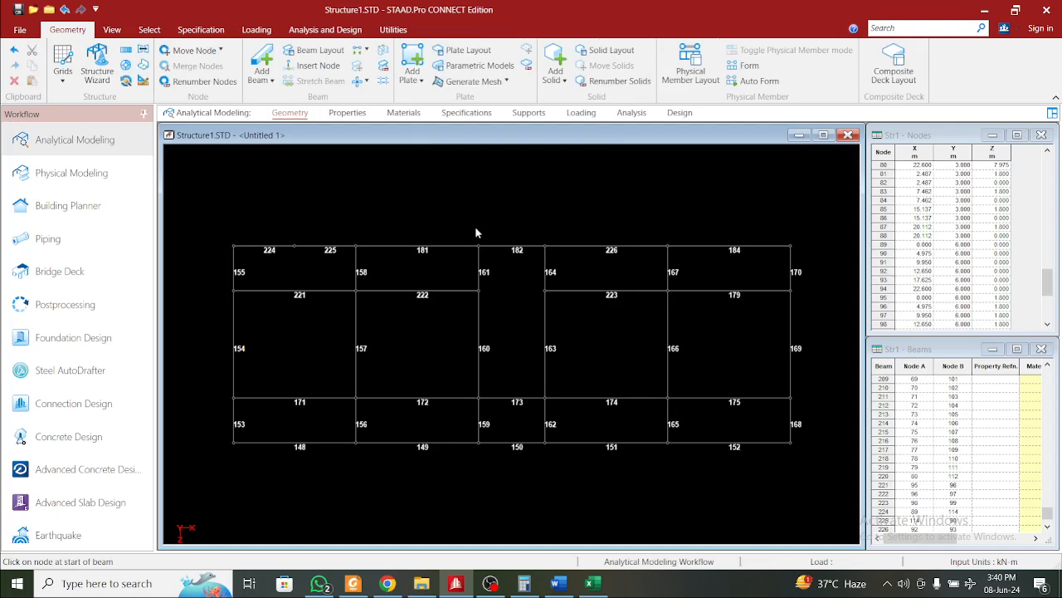
pyautogui.click(322, 247)
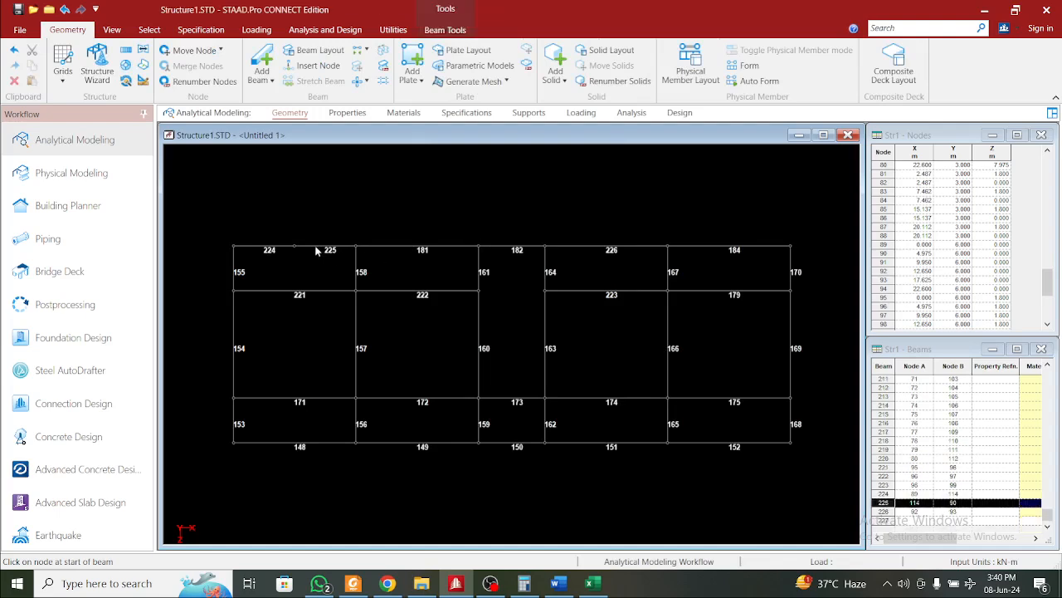
pyautogui.keyDown('ctrl'); pyautogui.click(259, 247); pyautogui.keyUp('ctrl')
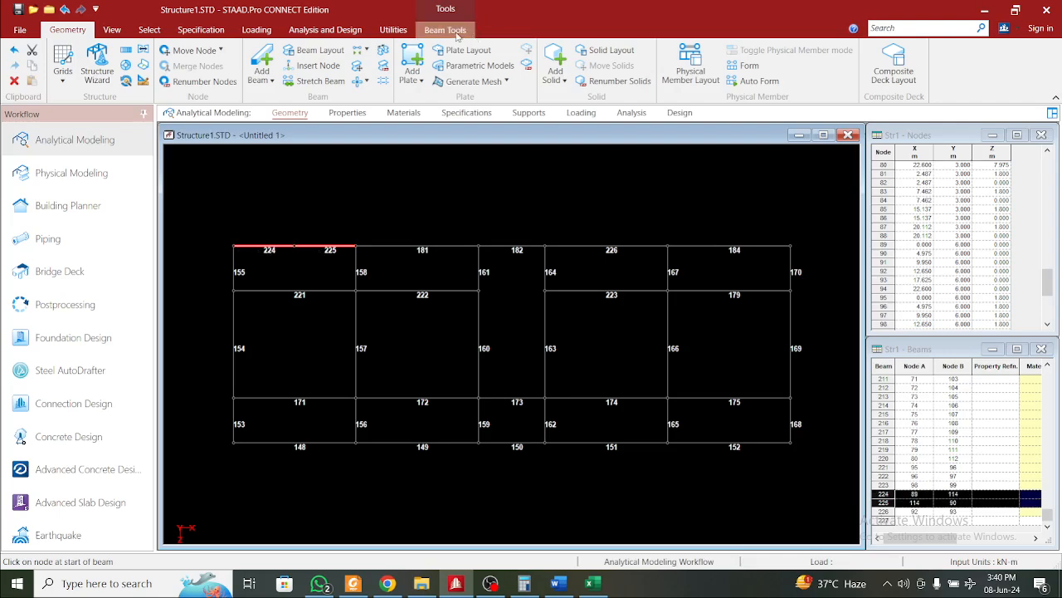
pyautogui.click(445, 30)
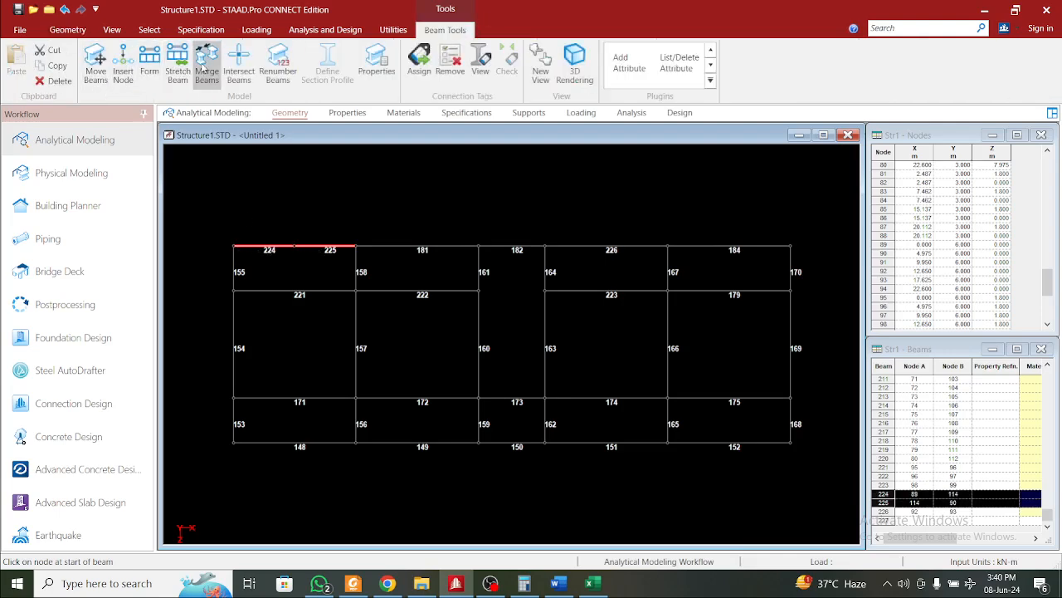
pyautogui.click(206, 66)
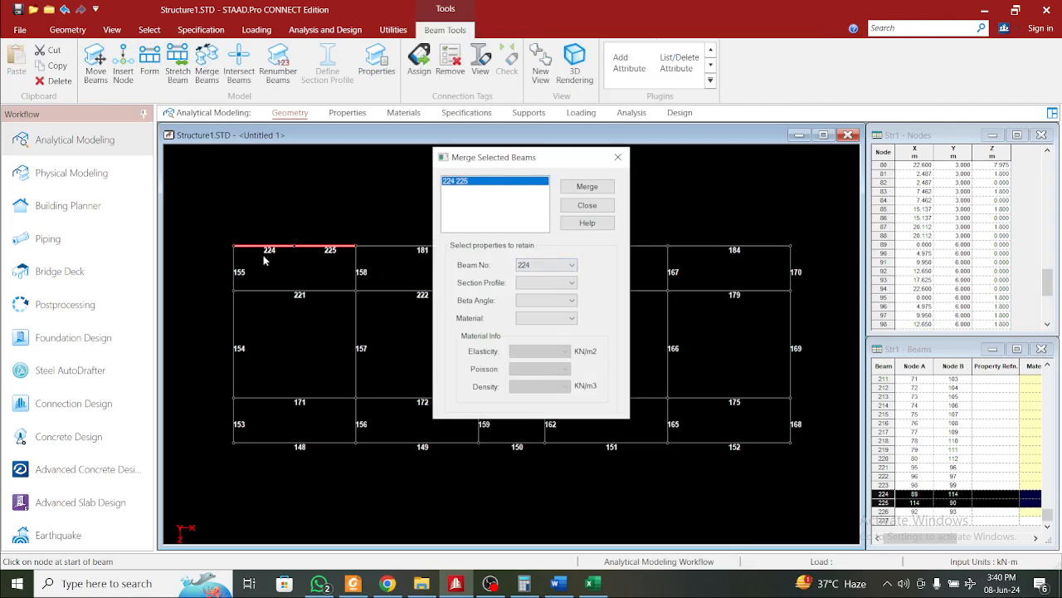
pyautogui.click(587, 186)
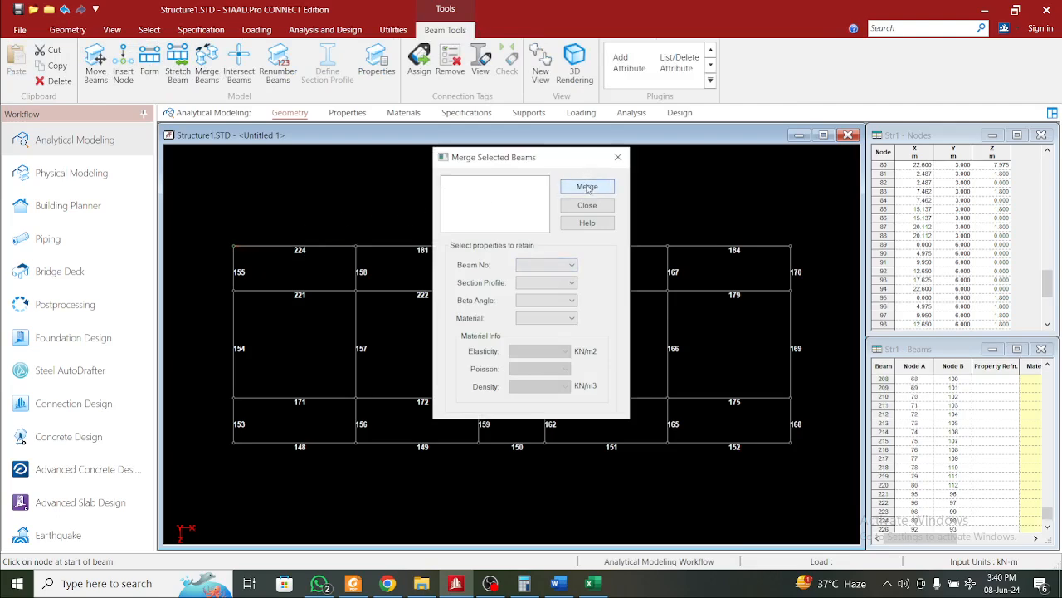
pyautogui.click(618, 157)
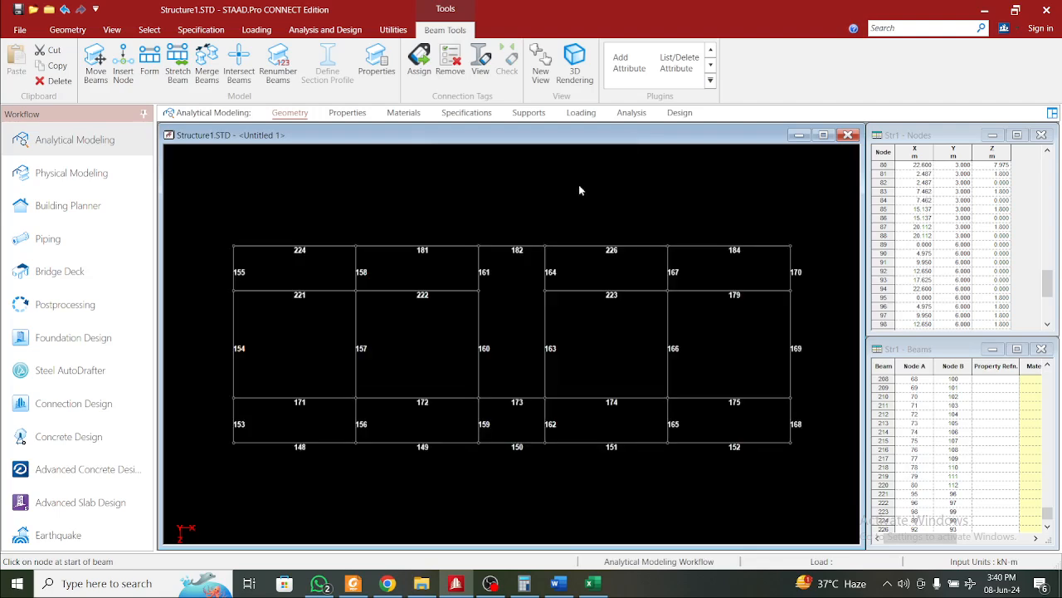
# Hide the beam numbers and display the whole structure in isometric view
pyautogui.click(579, 186)
pyautogui.hotkey('shift', 'b')
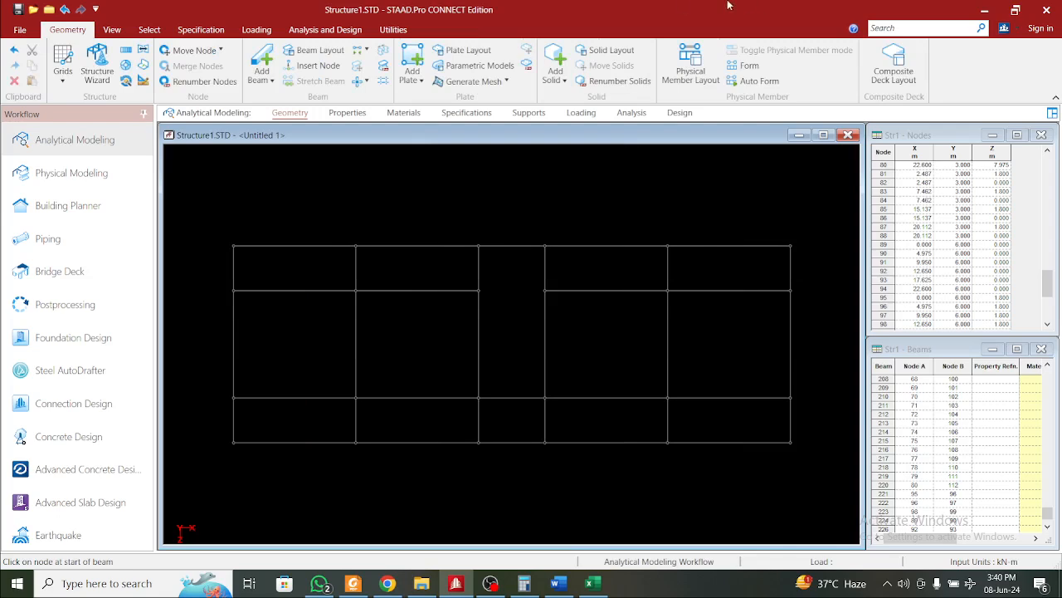
pyautogui.click(112, 29)
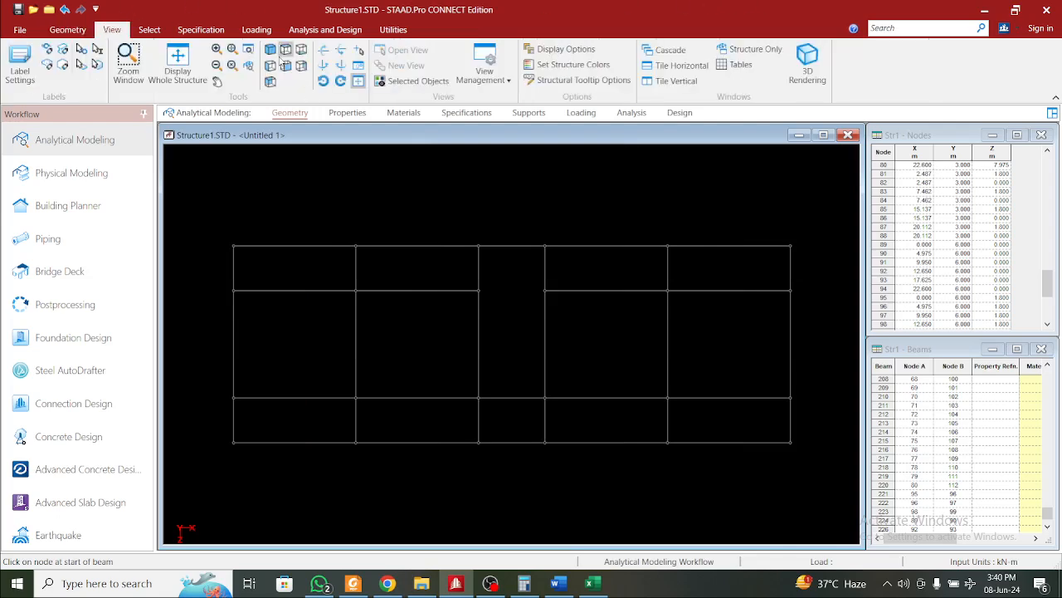
pyautogui.click(271, 50)
pyautogui.click(177, 62)
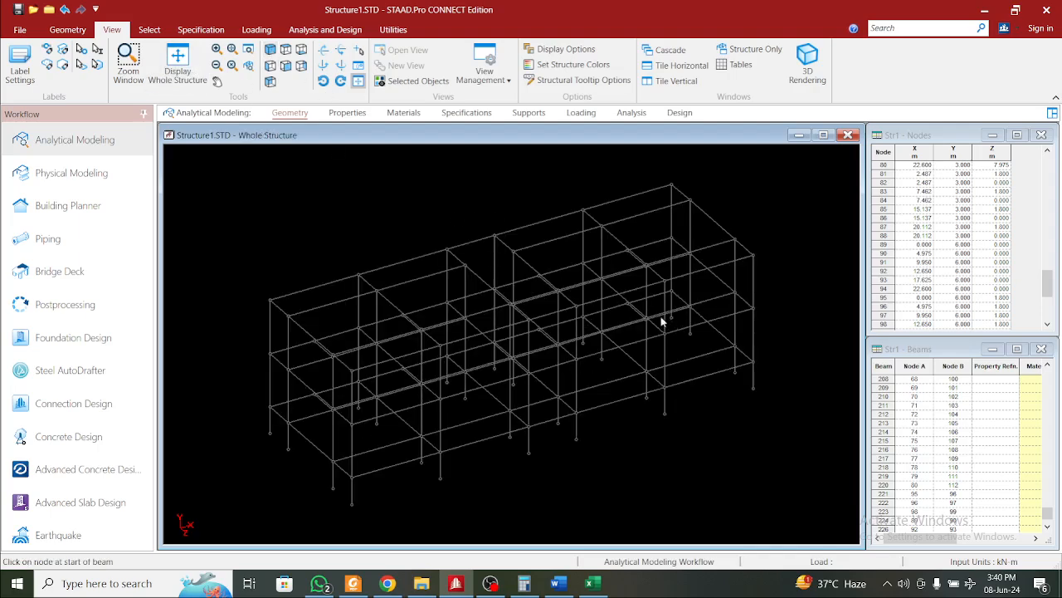
pyautogui.moveTo(719, 357); pyautogui.dragTo(782, 398, button='middle')
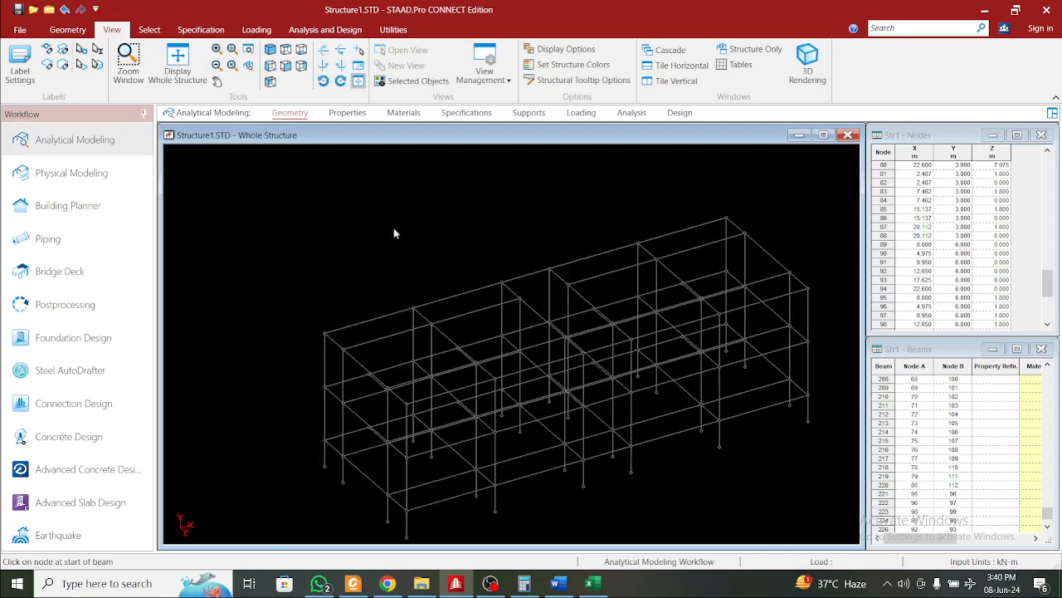
# Isolate the roof-level beams in the active window and show them in plan
pyautogui.click(284, 67)
pyautogui.moveTo(273, 256); pyautogui.dragTo(839, 313)
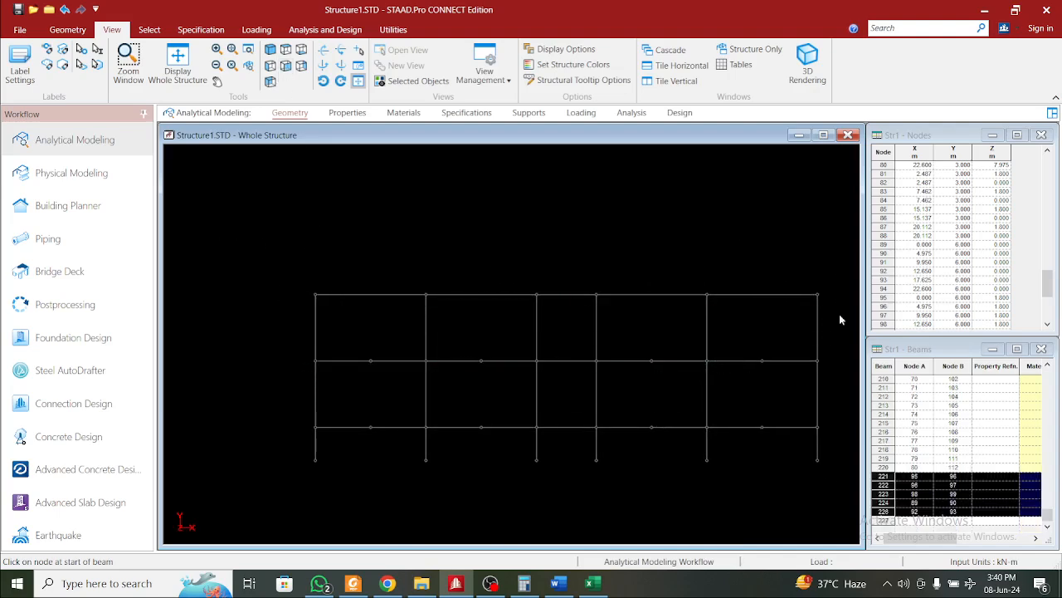
pyautogui.rightClick(542, 248)
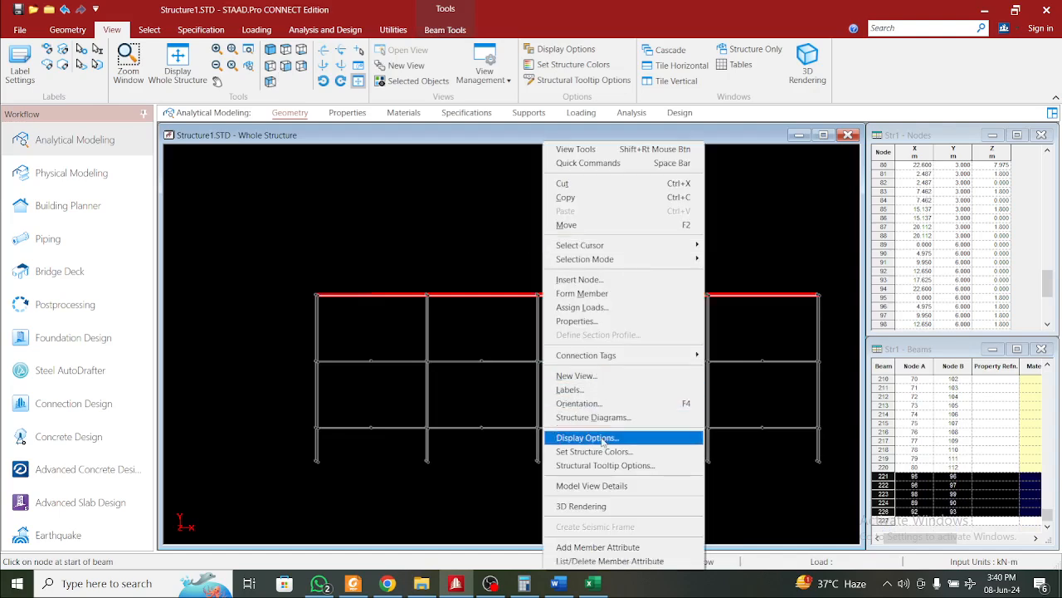
pyautogui.click(581, 375)
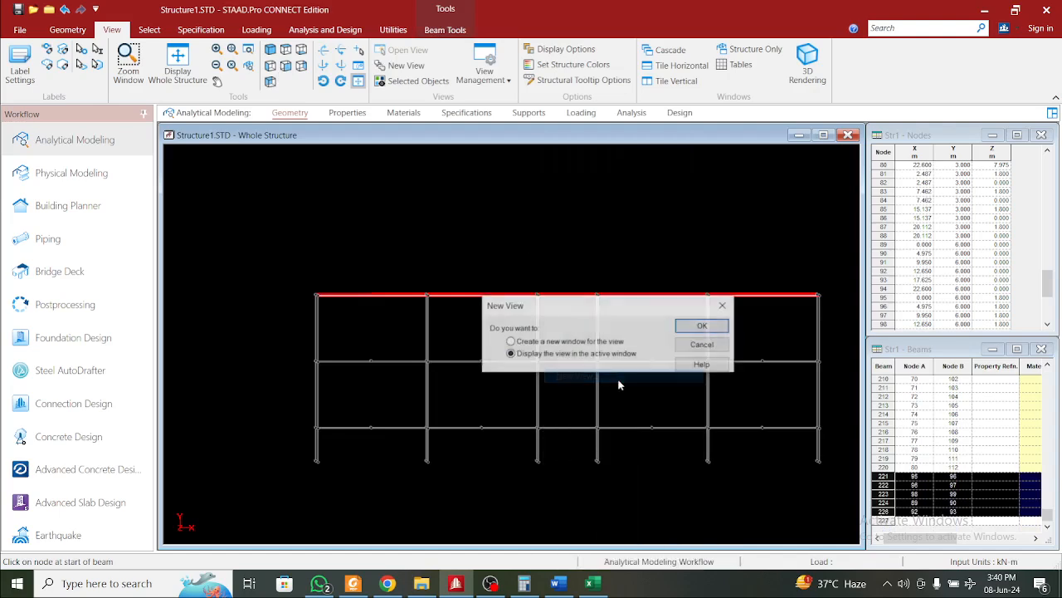
pyautogui.click(705, 326)
pyautogui.click(286, 51)
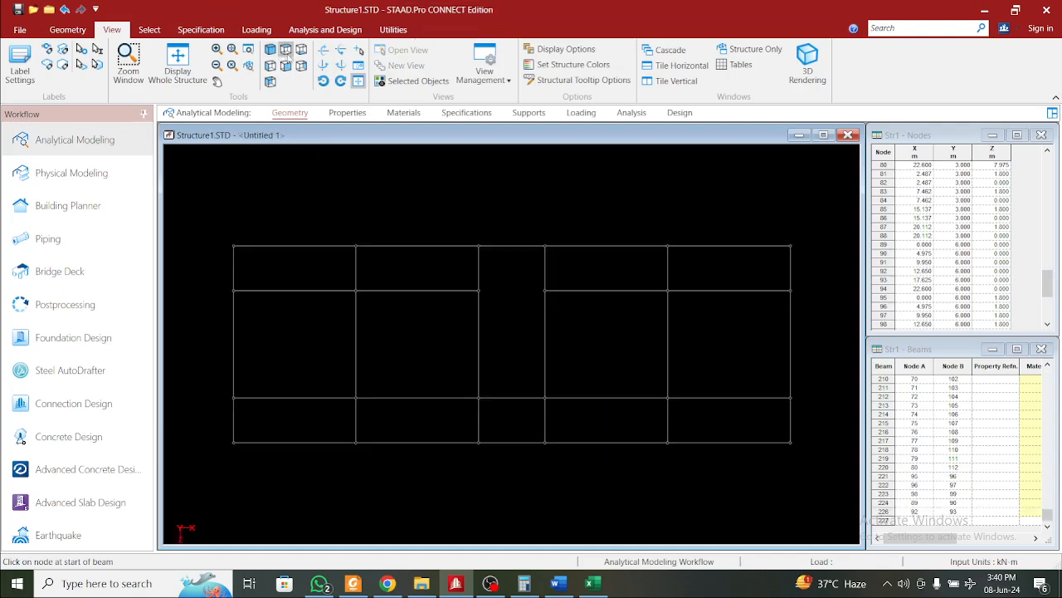
# Select the narrow middle bay's beams from the rearmost row through the third row and start a Translational Repeat
pyautogui.moveTo(464, 225); pyautogui.dragTo(568, 413)
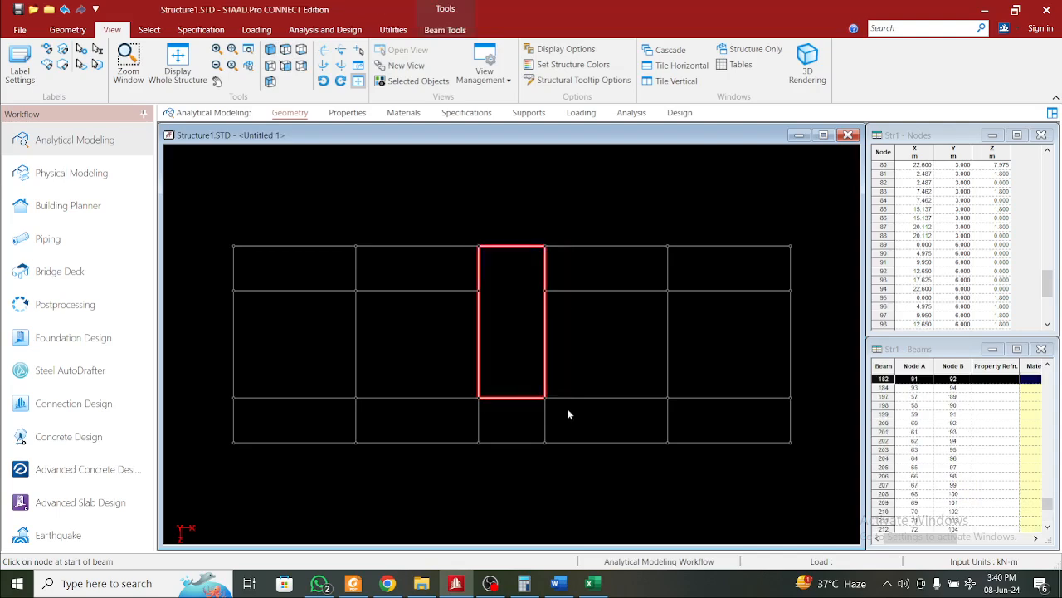
pyautogui.click(479, 317)
pyautogui.click(470, 282)
pyautogui.moveTo(451, 213); pyautogui.dragTo(569, 409)
pyautogui.click(67, 29)
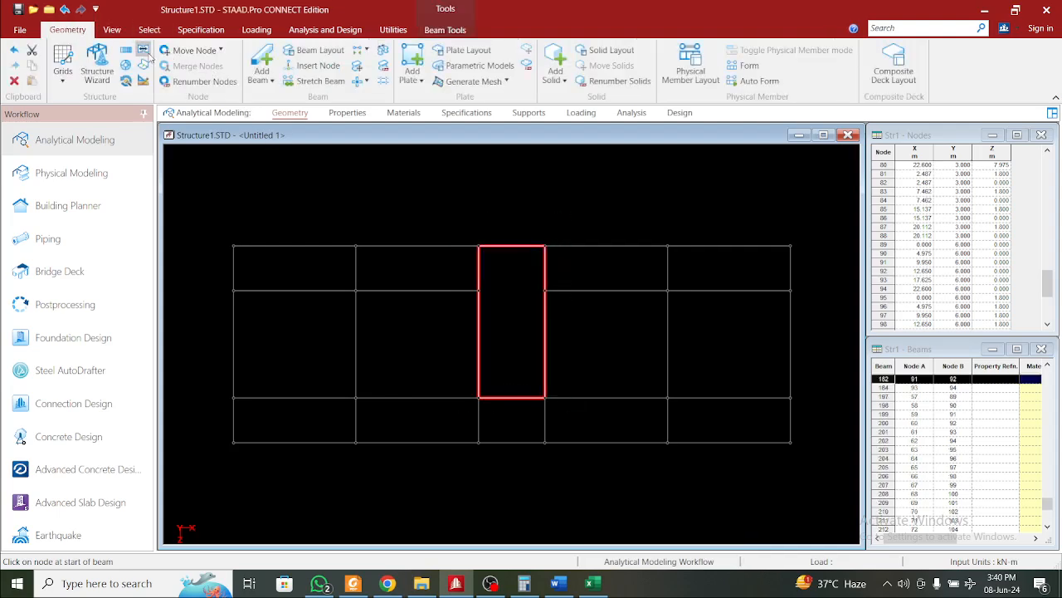
pyautogui.click(126, 50)
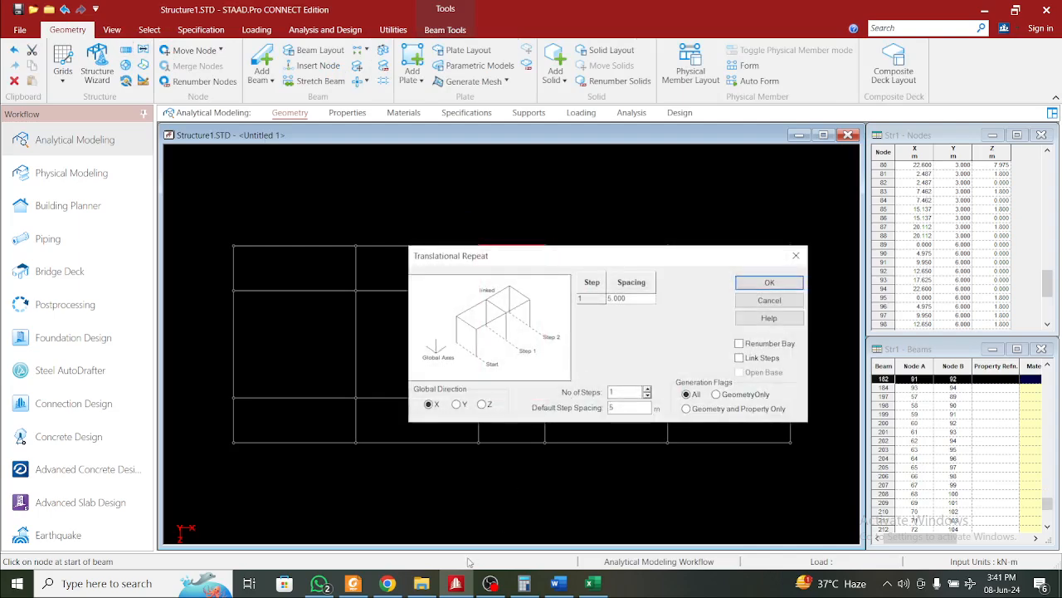
# Switch to the building drawing PDF in Foxit Reader and check the central tower's height above the roof on the elevation
pyautogui.click(353, 583)
pyautogui.scroll(-5, 499, 419)
pyautogui.scroll(-15, 500, 420)
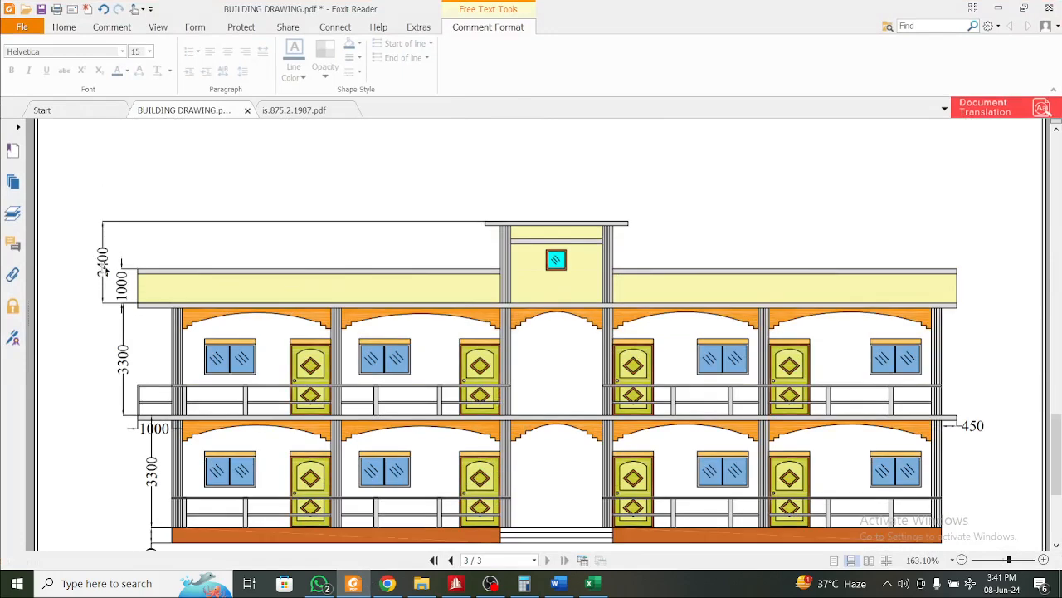
pyautogui.click(1001, 8)
# Repeat the selected middle-bay beams once in the Y direction at 2.4 m spacing with linked steps, and display the whole structure
pyautogui.click(456, 404)
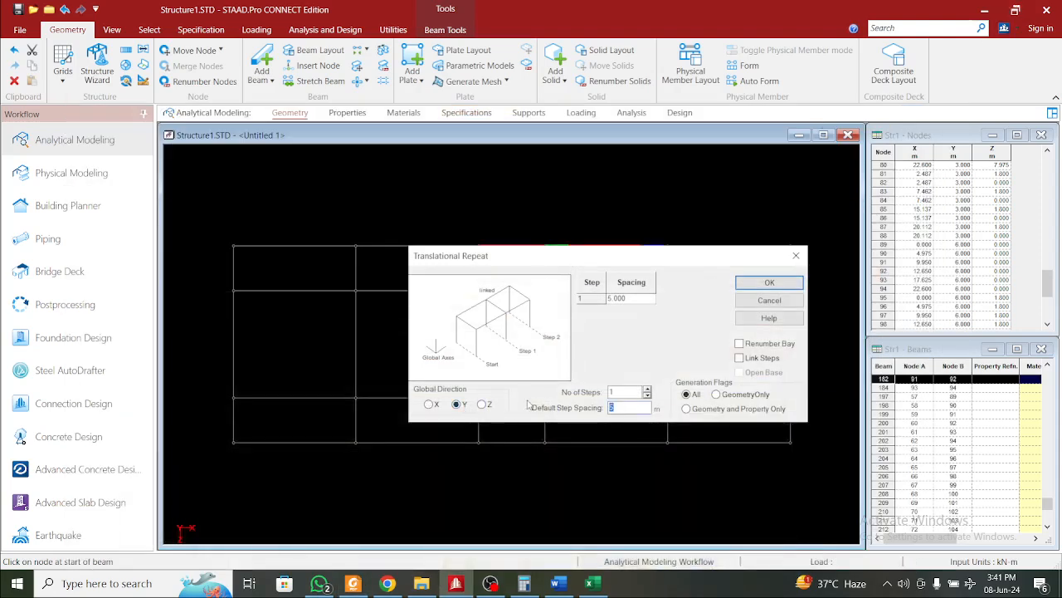
pyautogui.click(641, 300)
pyautogui.moveTo(691, 260); pyautogui.dragTo(530, 284)
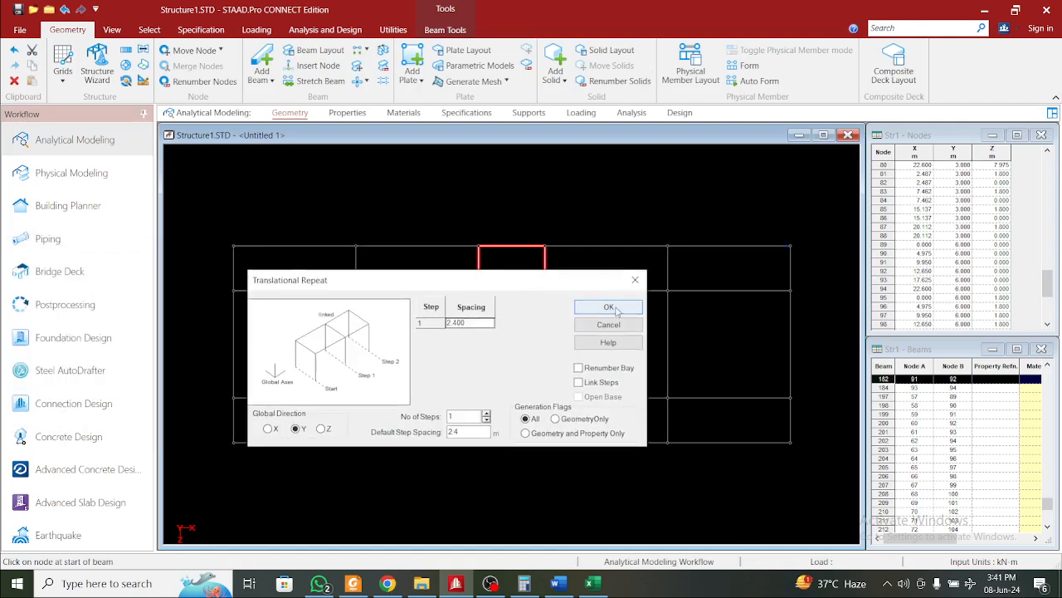
pyautogui.moveTo(562, 286); pyautogui.dragTo(548, 464)
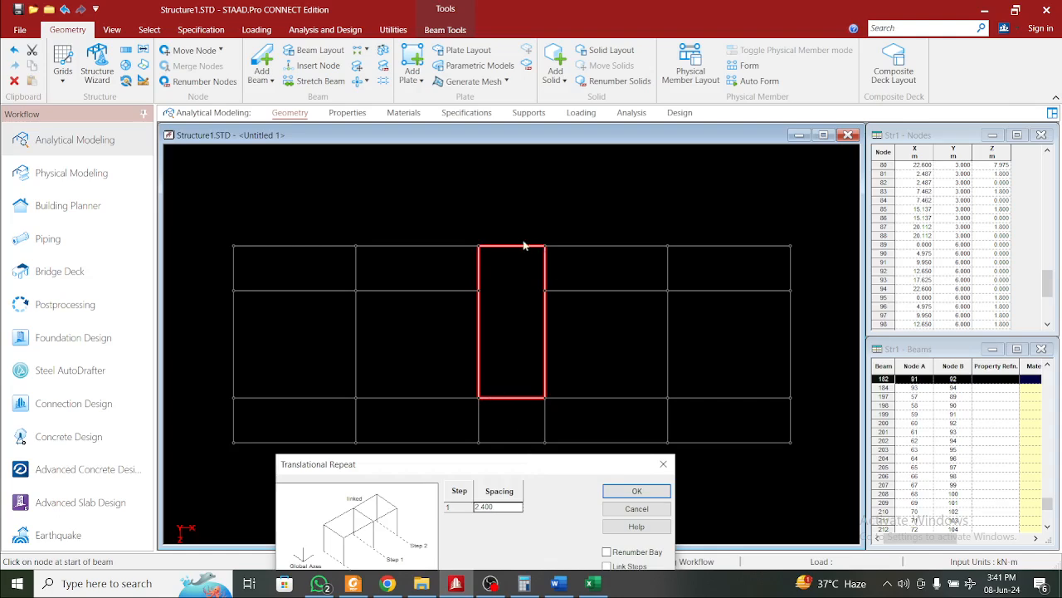
pyautogui.moveTo(553, 465); pyautogui.dragTo(545, 245)
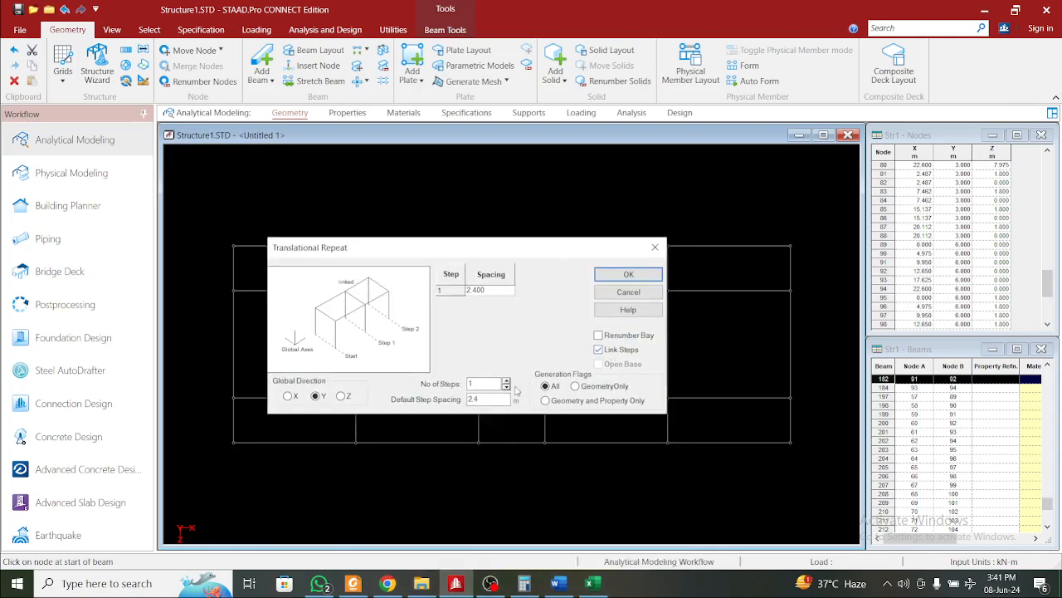
pyautogui.click(642, 276)
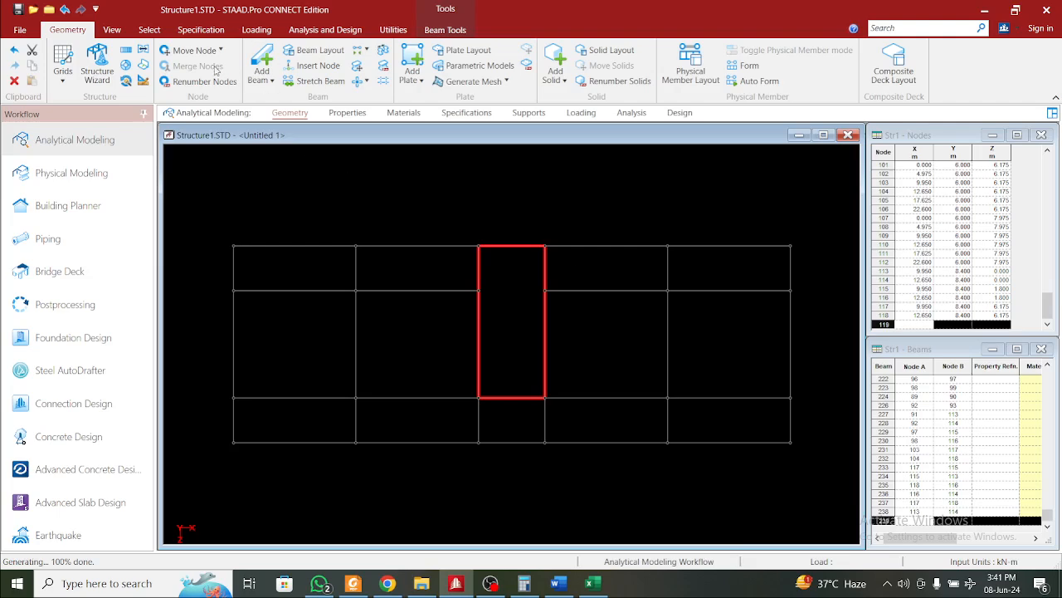
pyautogui.click(112, 29)
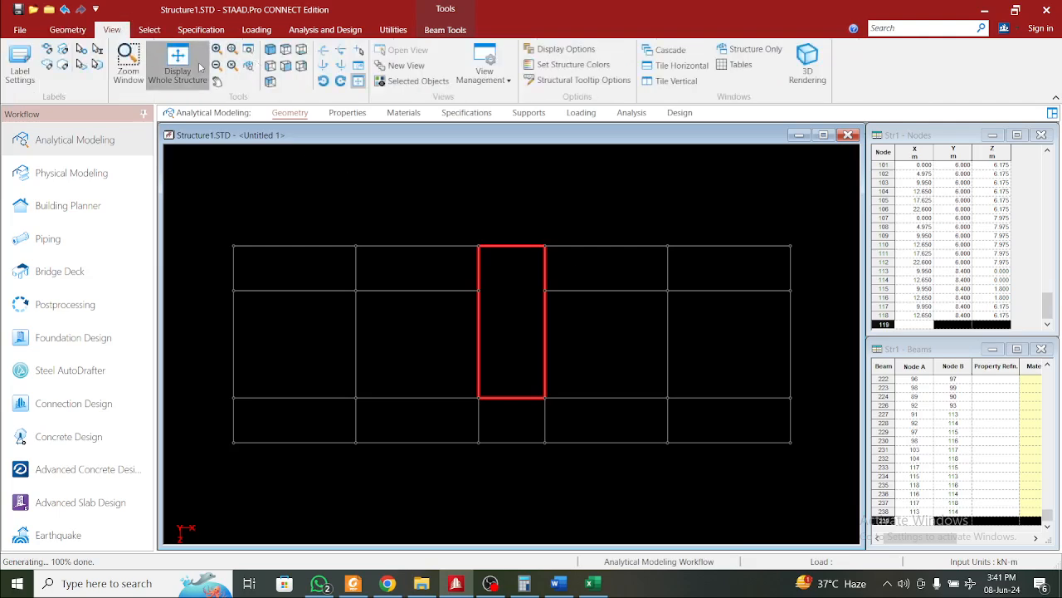
pyautogui.click(200, 67)
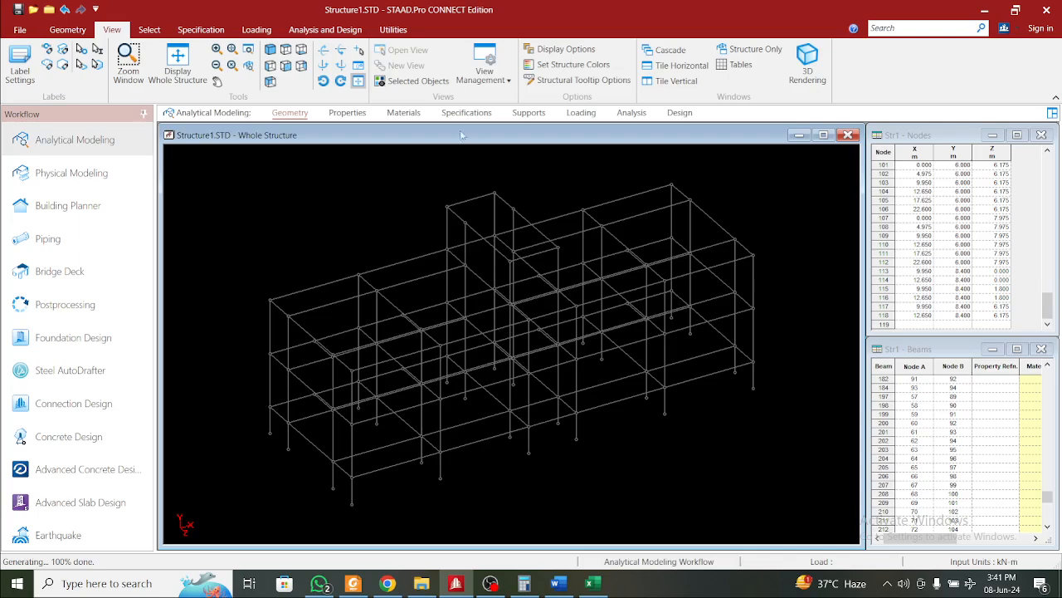
# Open the member properties page and review the initial column and beam section sizes in the Structural Design Considerations document in Word
pyautogui.click(529, 113)
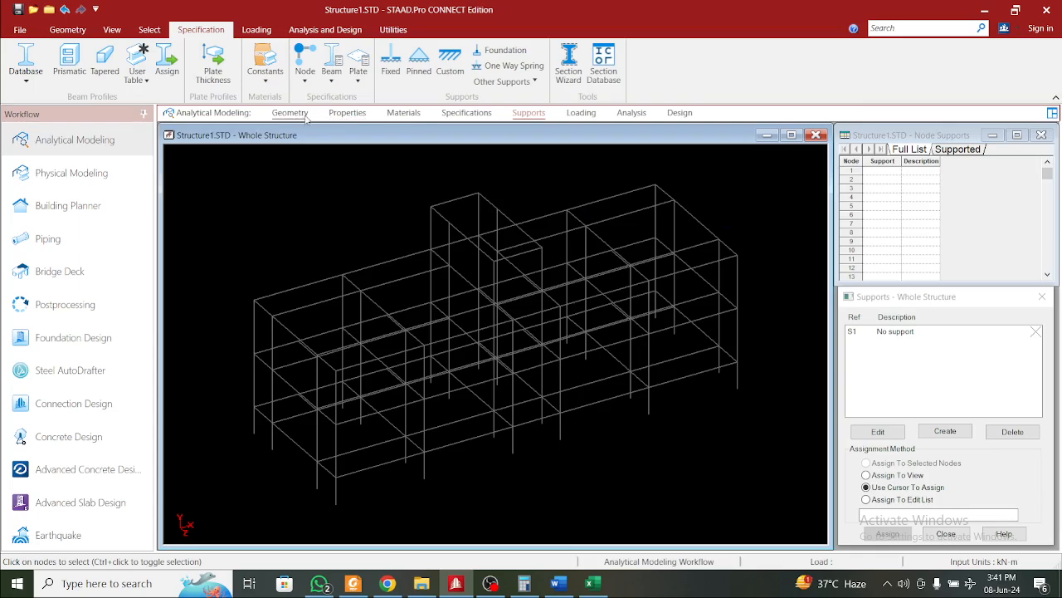
pyautogui.click(345, 112)
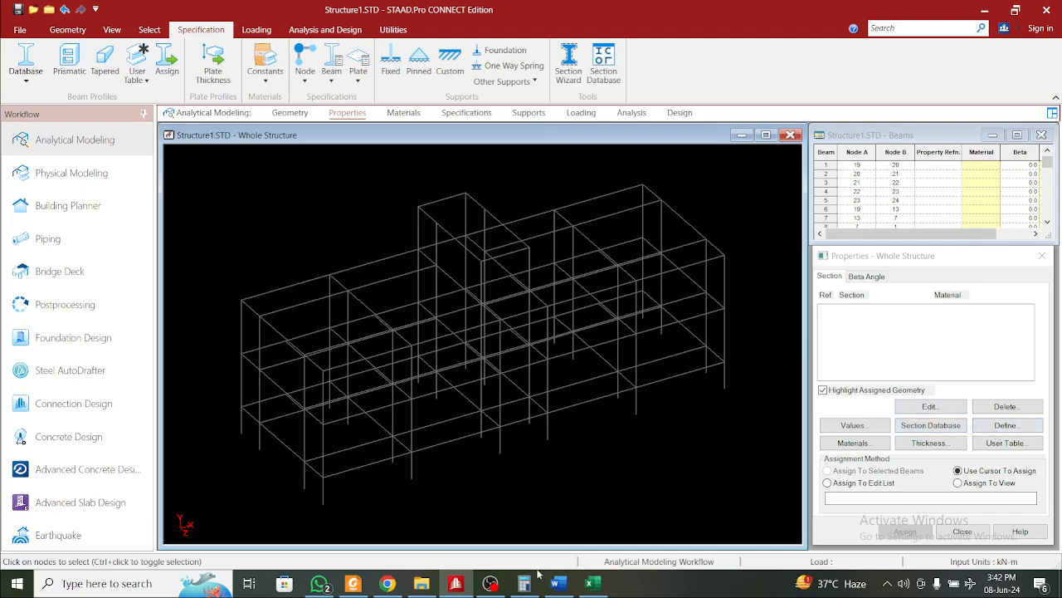
pyautogui.click(558, 584)
pyautogui.scroll(3, 526, 350)
pyautogui.scroll(-5, 526, 349)
pyautogui.scroll(2, 530, 343)
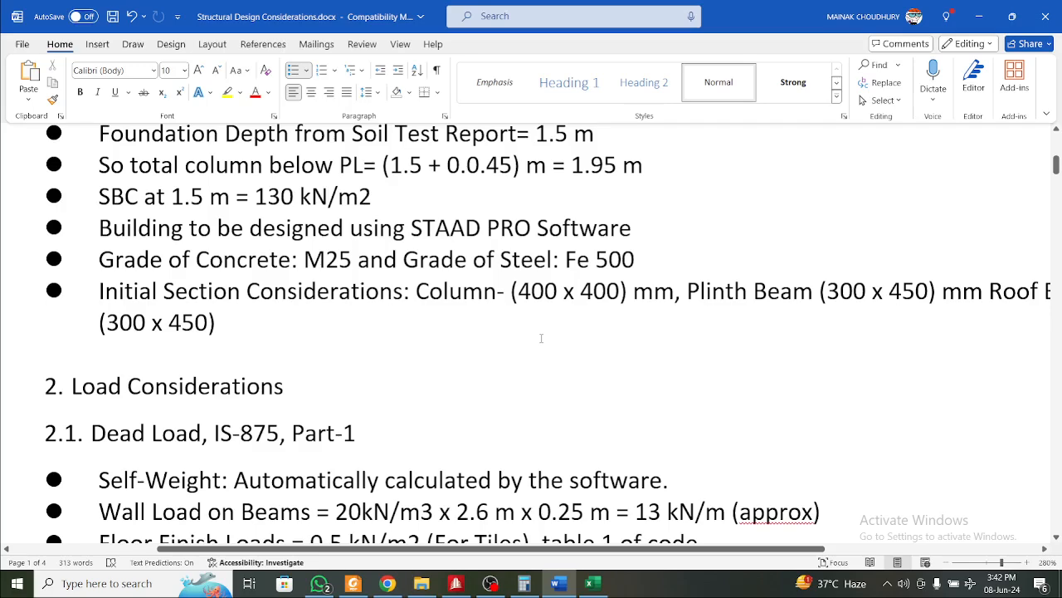
pyautogui.keyDown('ctrl'); pyautogui.scroll(-2, 767, 308); pyautogui.keyUp('ctrl')
pyautogui.keyDown('ctrl'); pyautogui.scroll(-1, 768, 308); pyautogui.keyUp('ctrl')
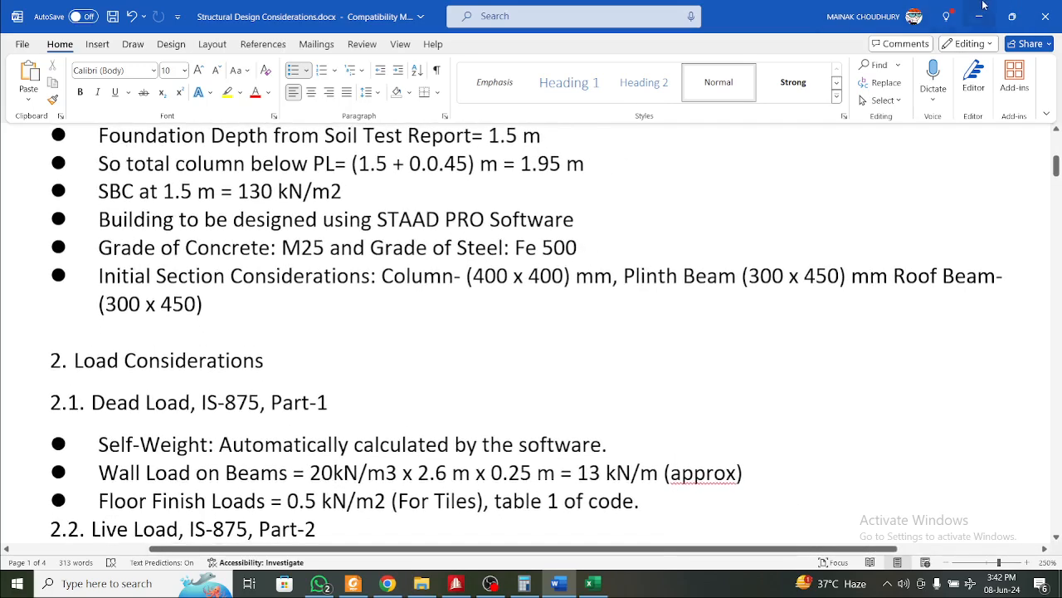
pyautogui.click(980, 16)
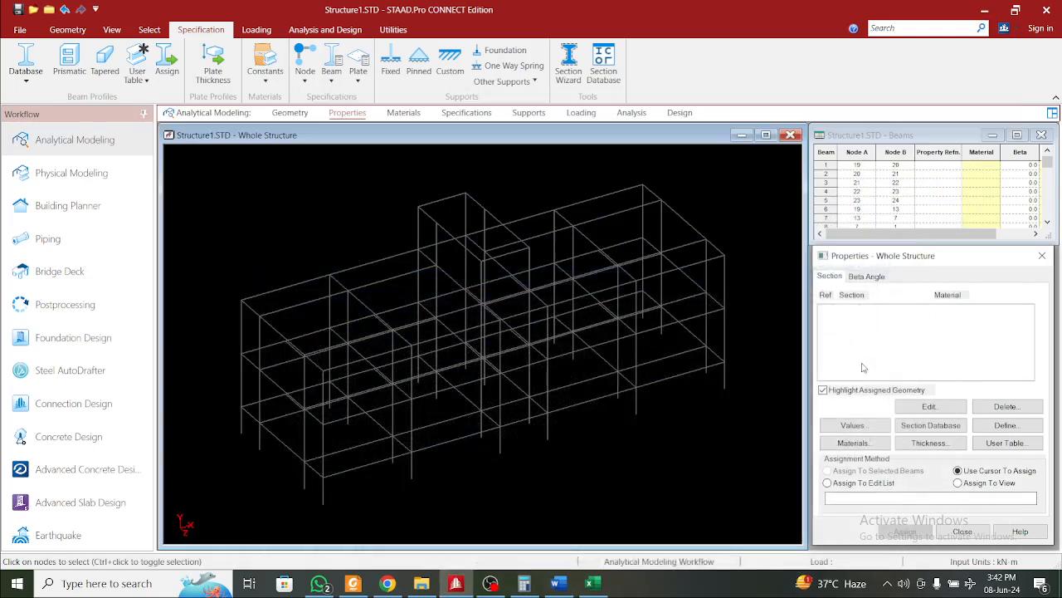
# Define a rectangular concrete section with YD 0.4 m and ZD 0.4 m
pyautogui.click(1006, 424)
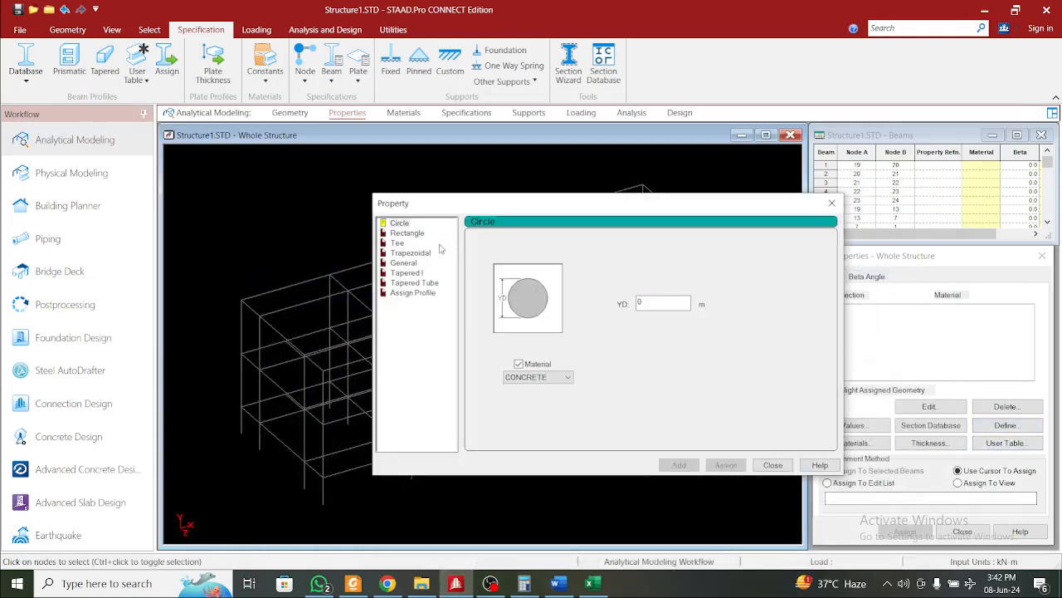
pyautogui.click(410, 233)
pyautogui.click(654, 294)
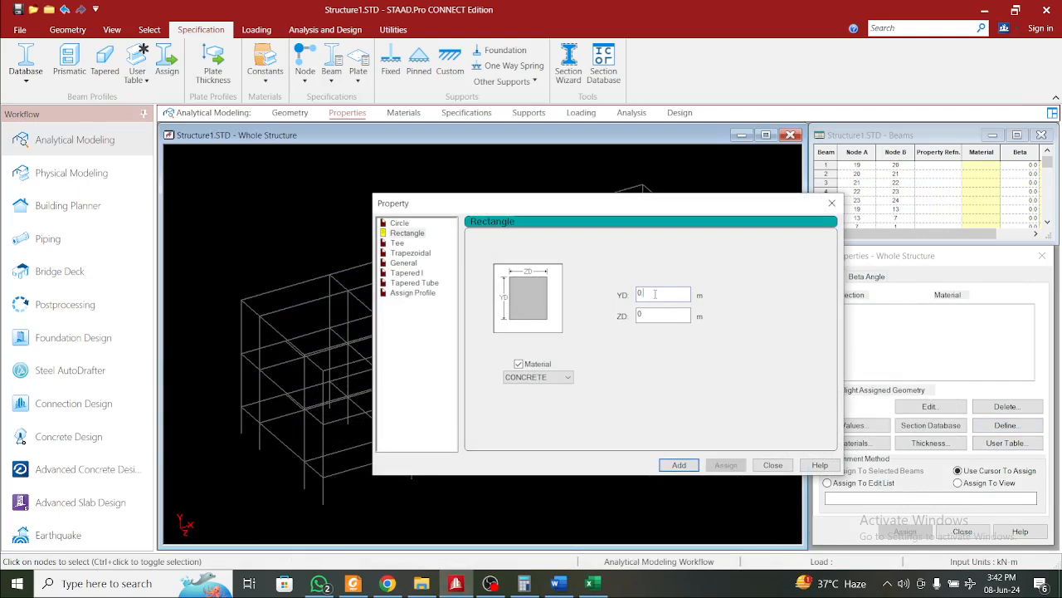
pyautogui.write('.4')
pyautogui.click(662, 316)
pyautogui.click(679, 464)
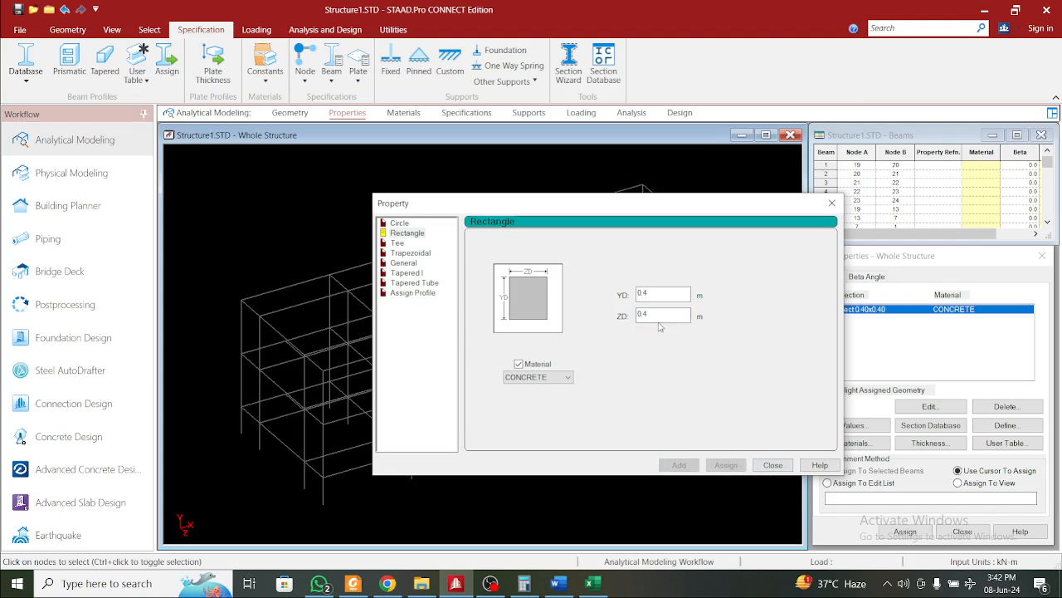
# Add a second rectangular concrete section with YD 0.45 m and ZD 0.3 m
pyautogui.write('.')
pyautogui.click(679, 466)
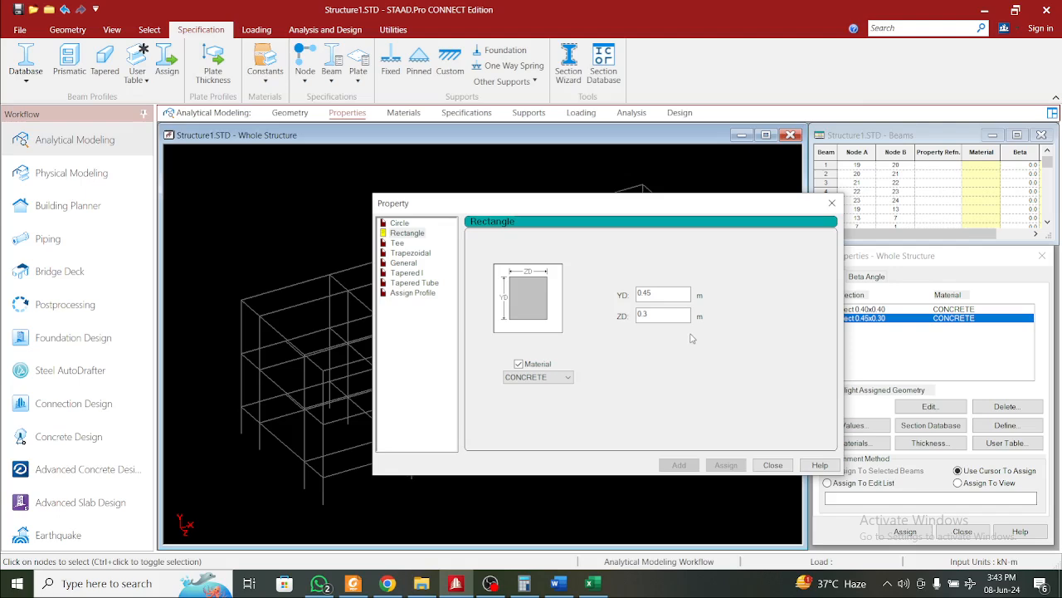
pyautogui.click(829, 204)
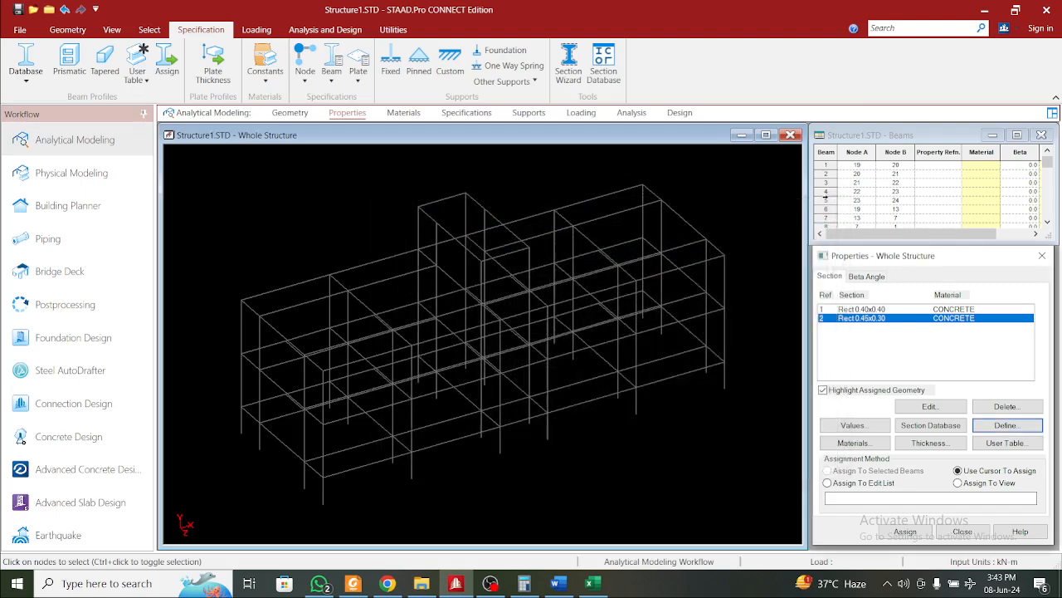
pyautogui.click(930, 443)
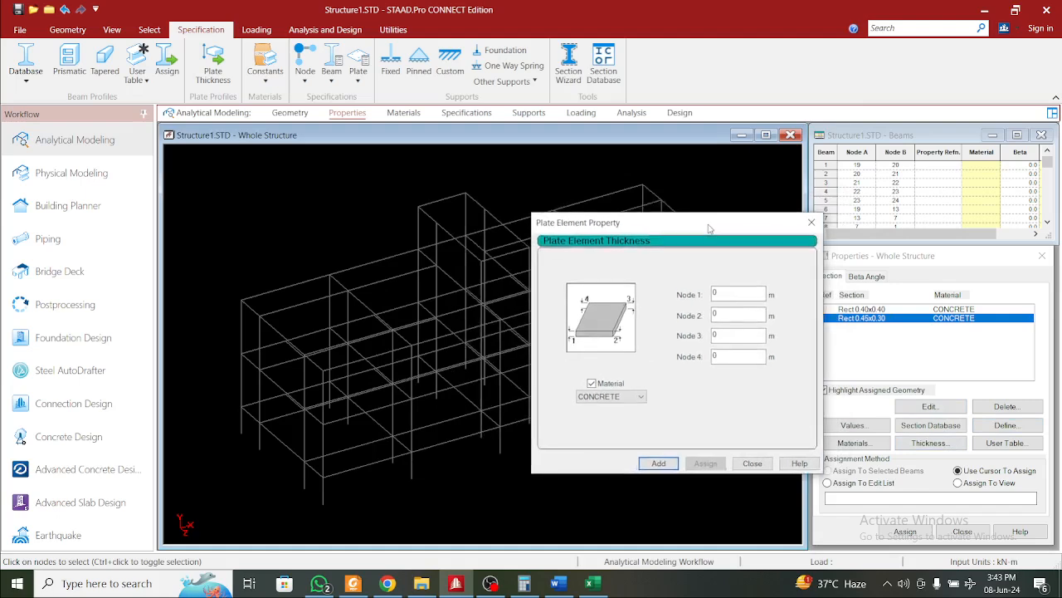
pyautogui.click(805, 223)
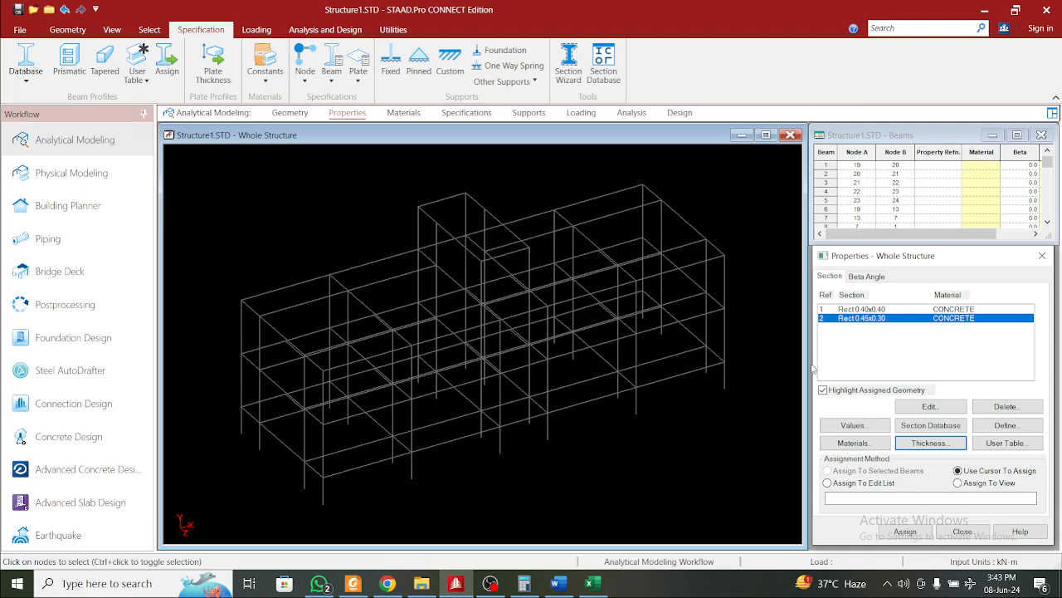
# Assign the Rect 0.40x0.40 section to all columns by selecting the members parallel to Y
pyautogui.click(850, 311)
pyautogui.click(151, 26)
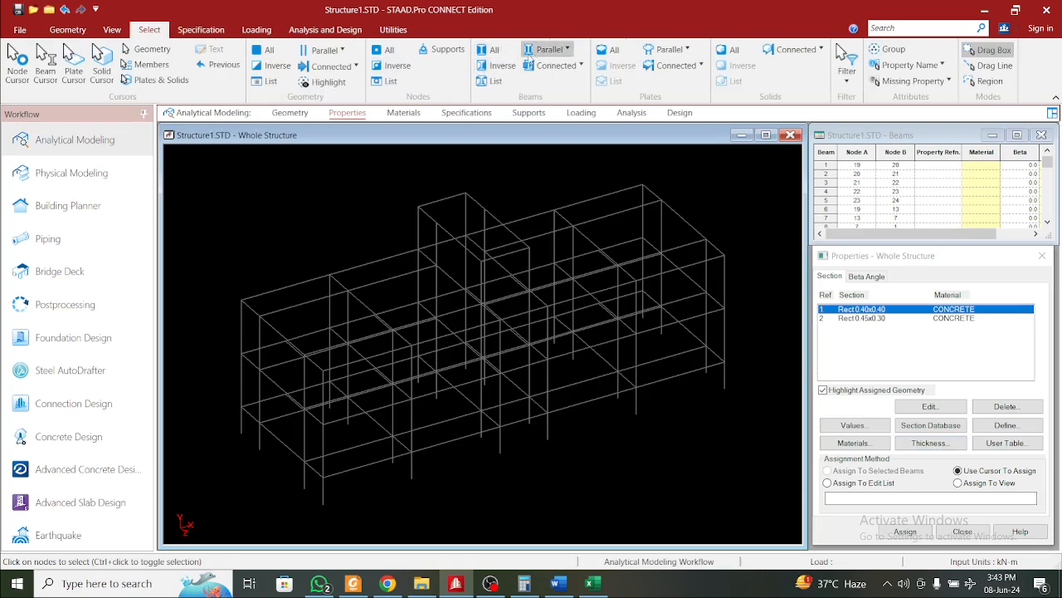
pyautogui.click(669, 50)
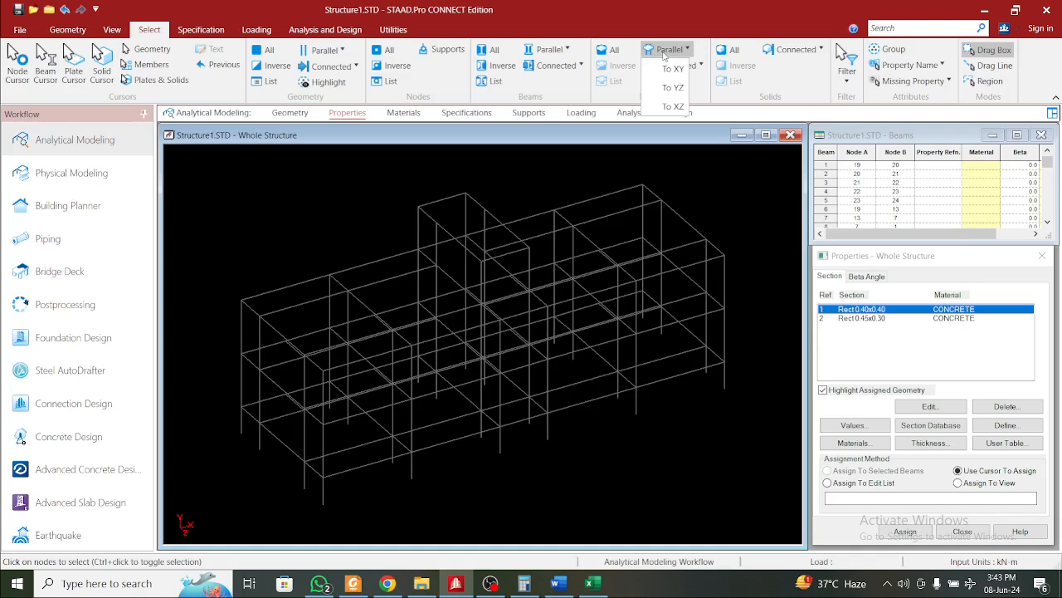
pyautogui.click(549, 53)
pyautogui.click(549, 54)
pyautogui.click(549, 53)
pyautogui.click(549, 53)
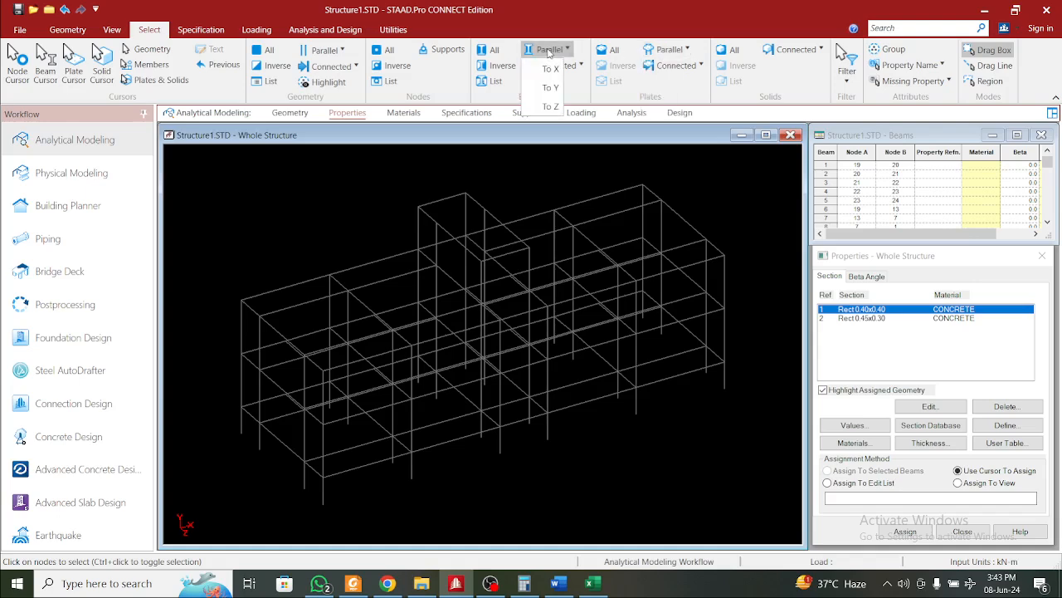
pyautogui.click(557, 87)
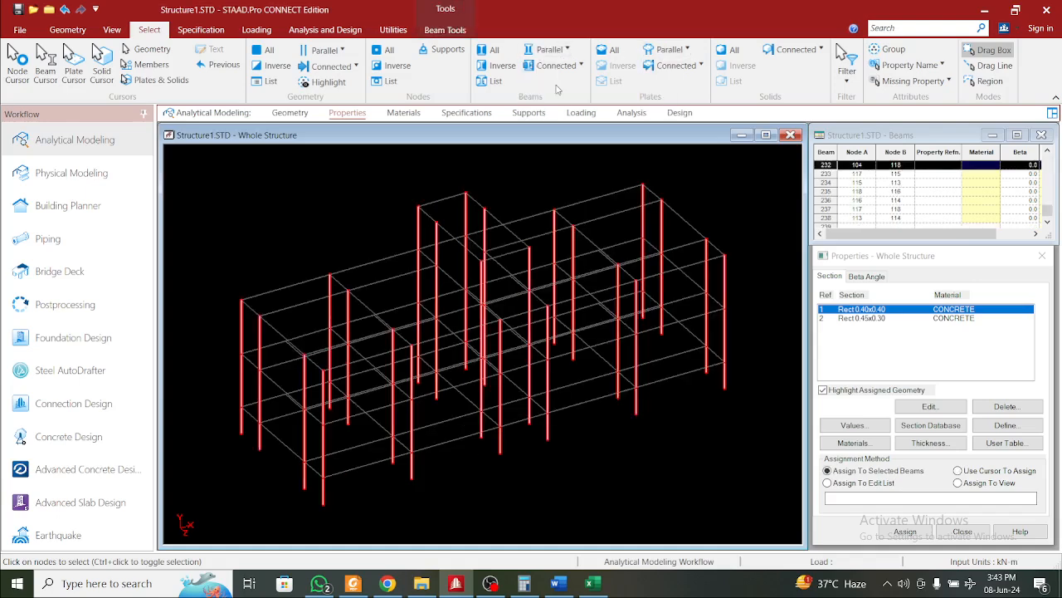
pyautogui.click(921, 531)
pyautogui.click(957, 439)
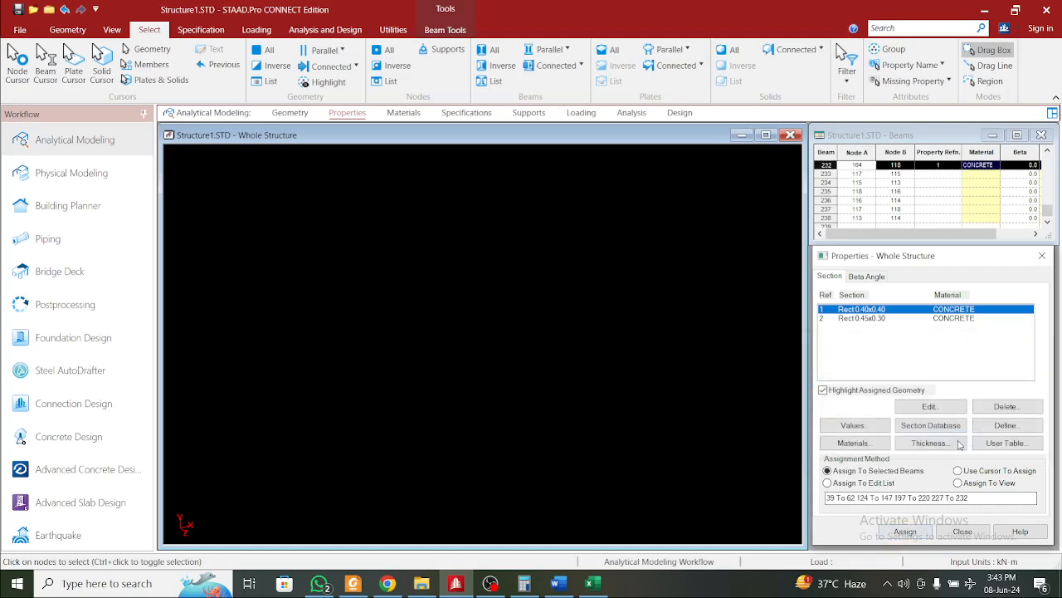
# Assign the Rect 0.45x0.30 section to all beams by selecting the members parallel to X and Z
pyautogui.click(878, 319)
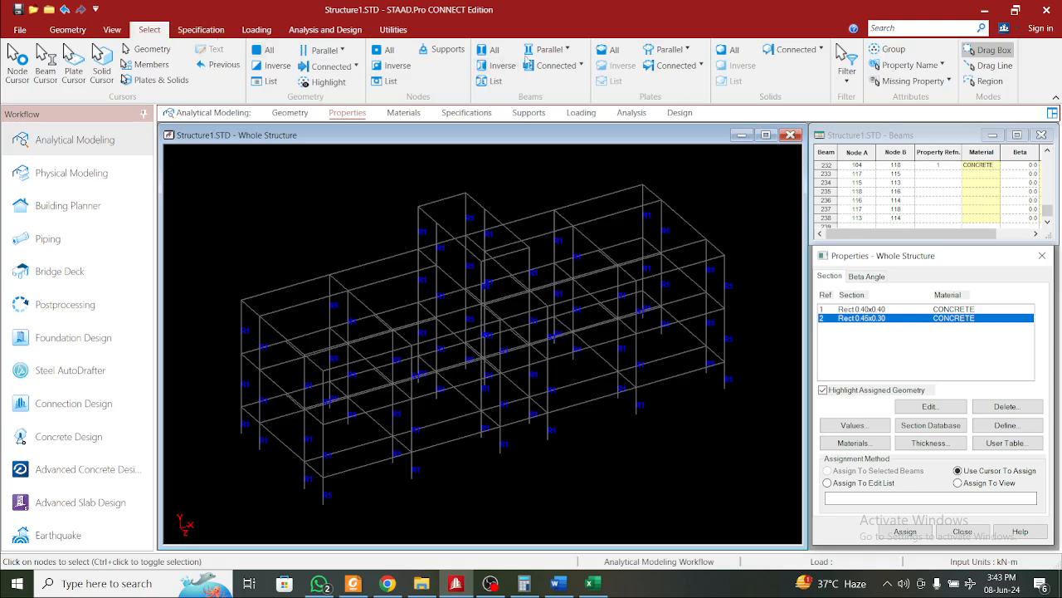
pyautogui.click(548, 50)
pyautogui.click(541, 70)
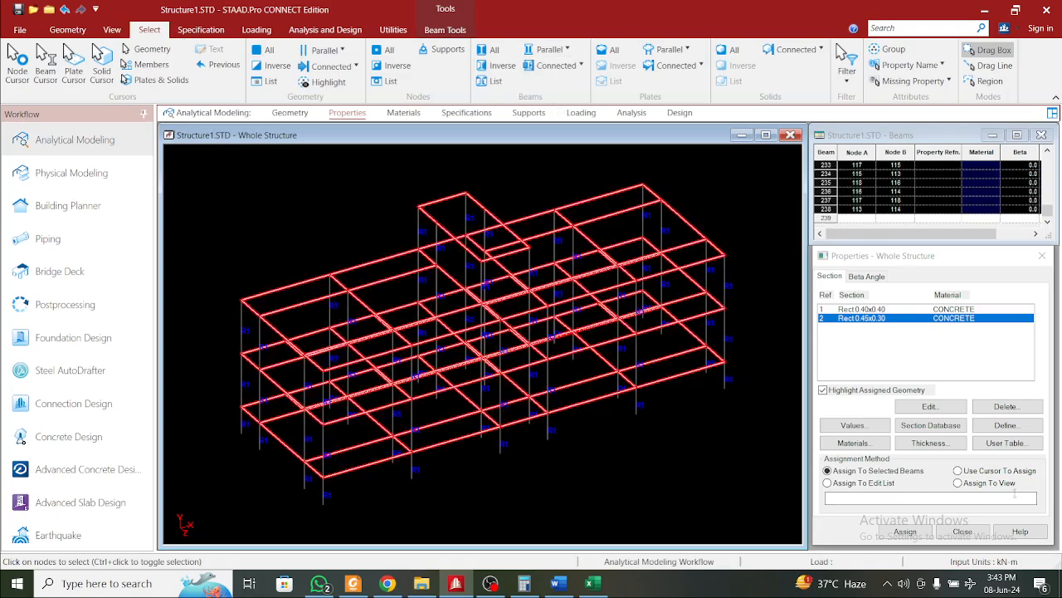
pyautogui.click(898, 533)
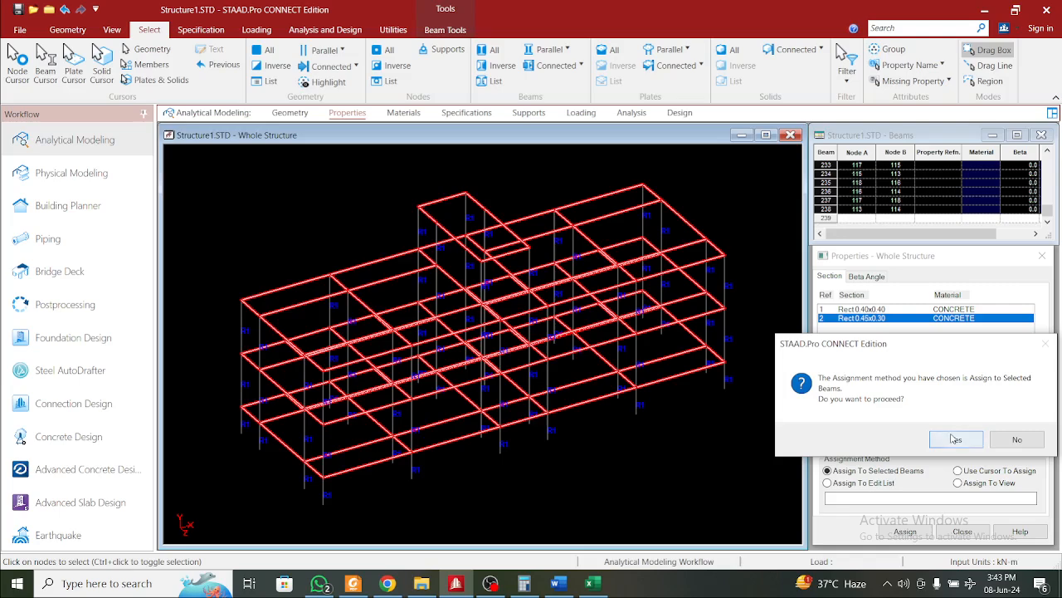
pyautogui.click(955, 440)
pyautogui.click(632, 486)
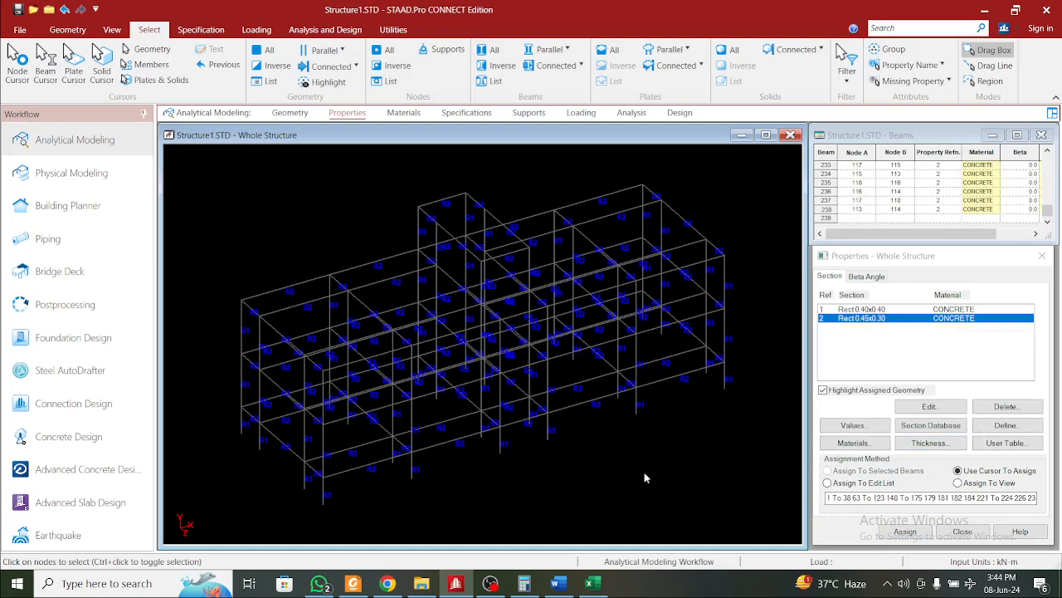
# Open the specifications page and review the cracked section property requirements, clause 6.4.3.1, in the Structural Design Considerations document in Word
pyautogui.click(404, 114)
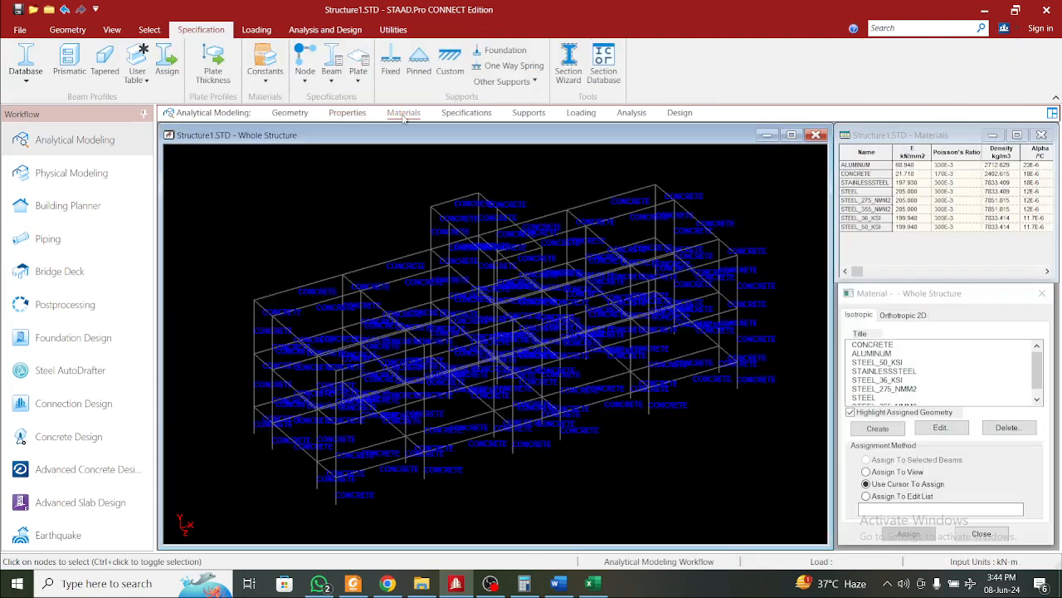
pyautogui.click(467, 114)
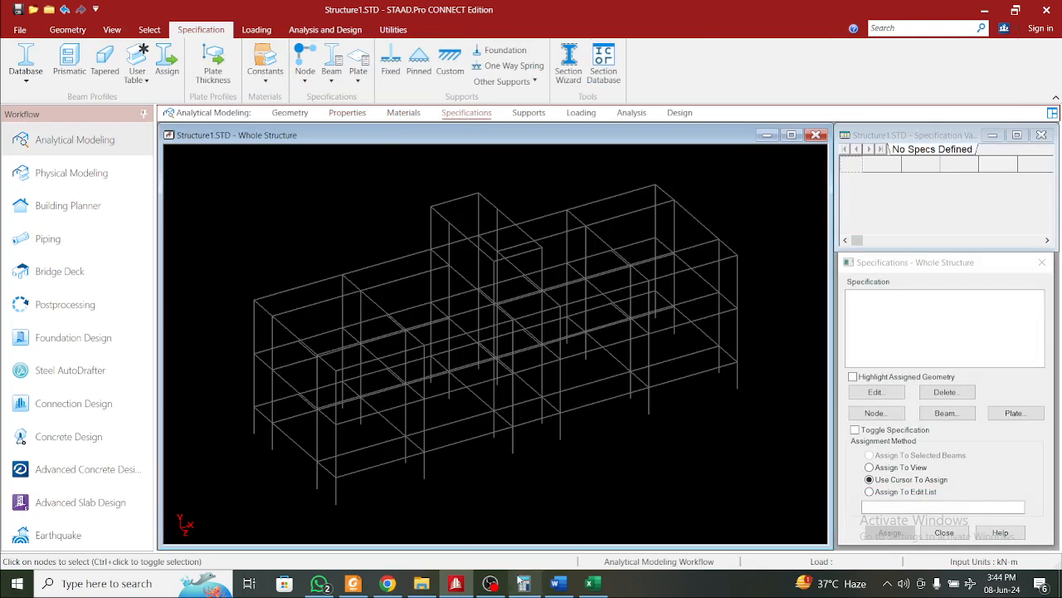
pyautogui.click(559, 584)
pyautogui.scroll(-10, 492, 402)
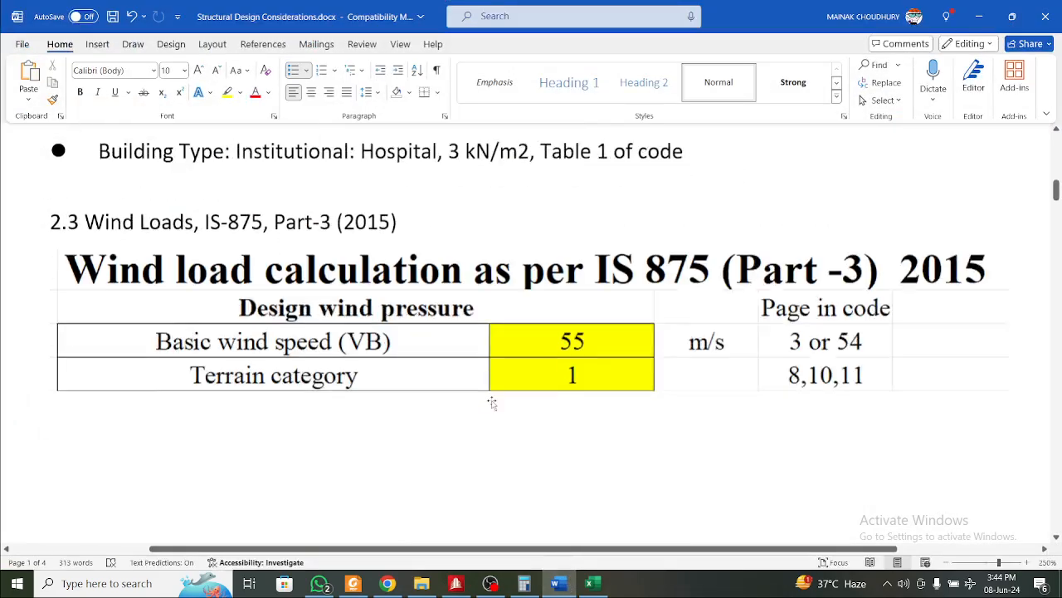
pyautogui.scroll(-10, 492, 403)
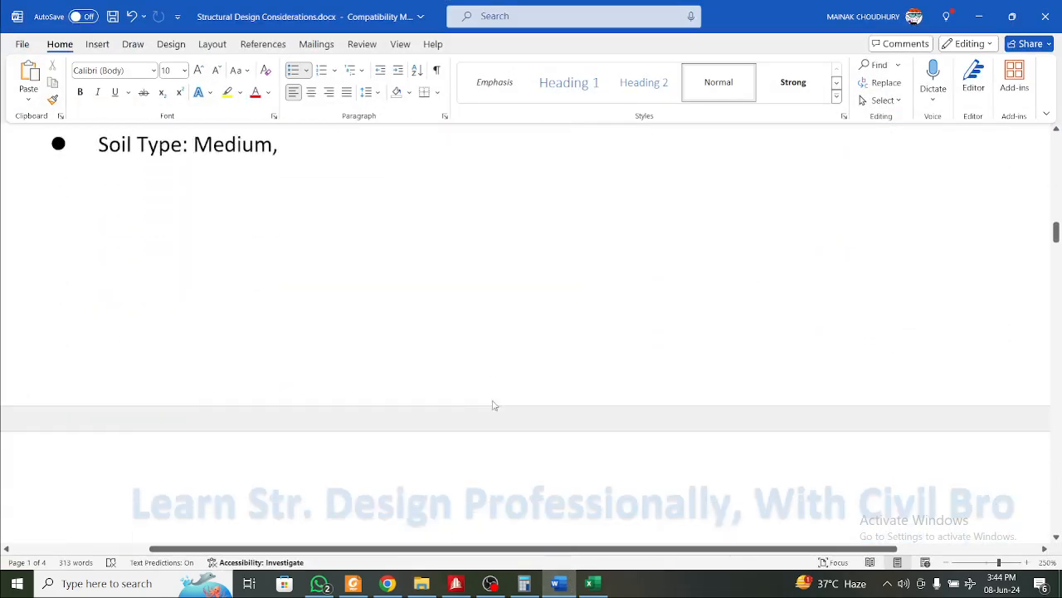
pyautogui.scroll(-10, 492, 403)
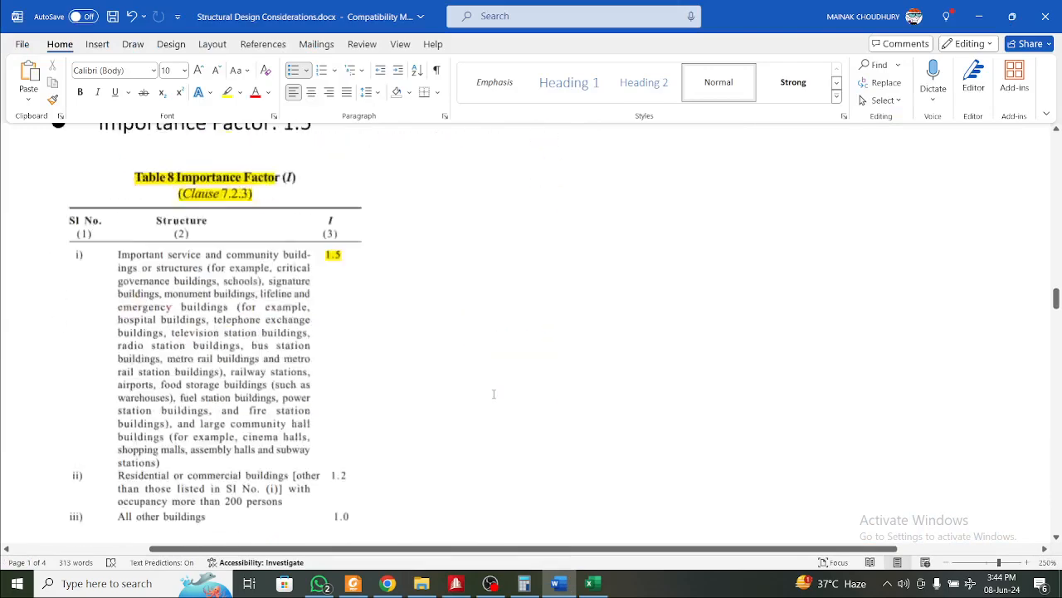
pyautogui.scroll(-10, 493, 396)
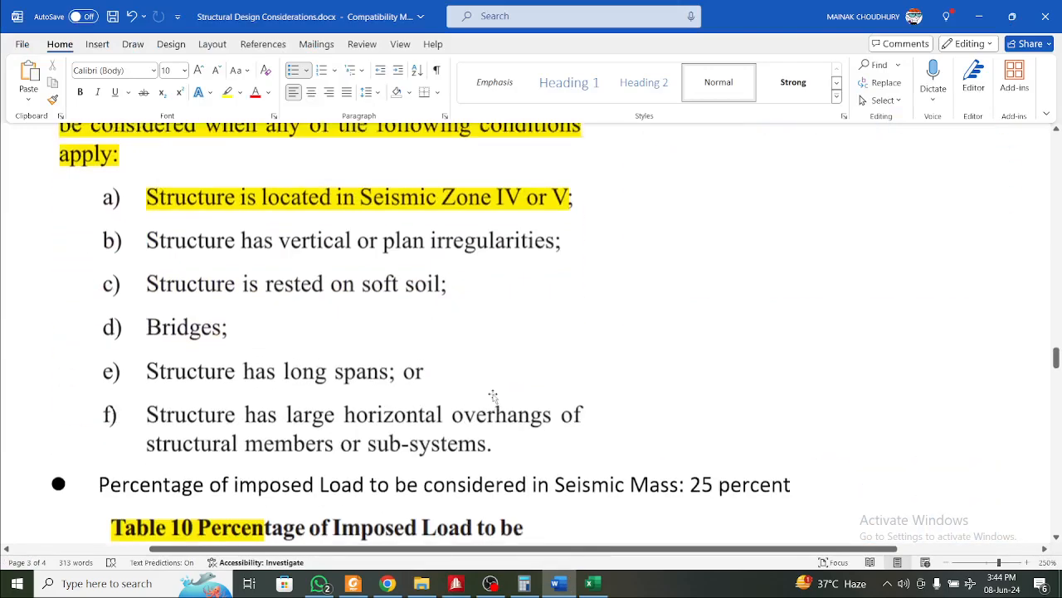
pyautogui.scroll(-8, 494, 398)
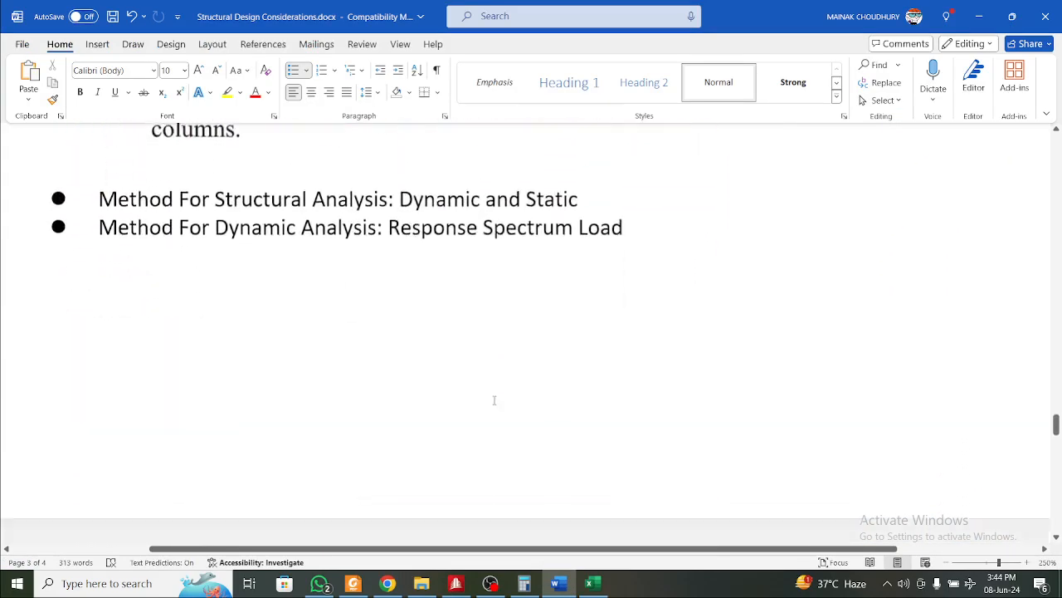
pyautogui.scroll(3, 493, 401)
pyautogui.click(429, 319)
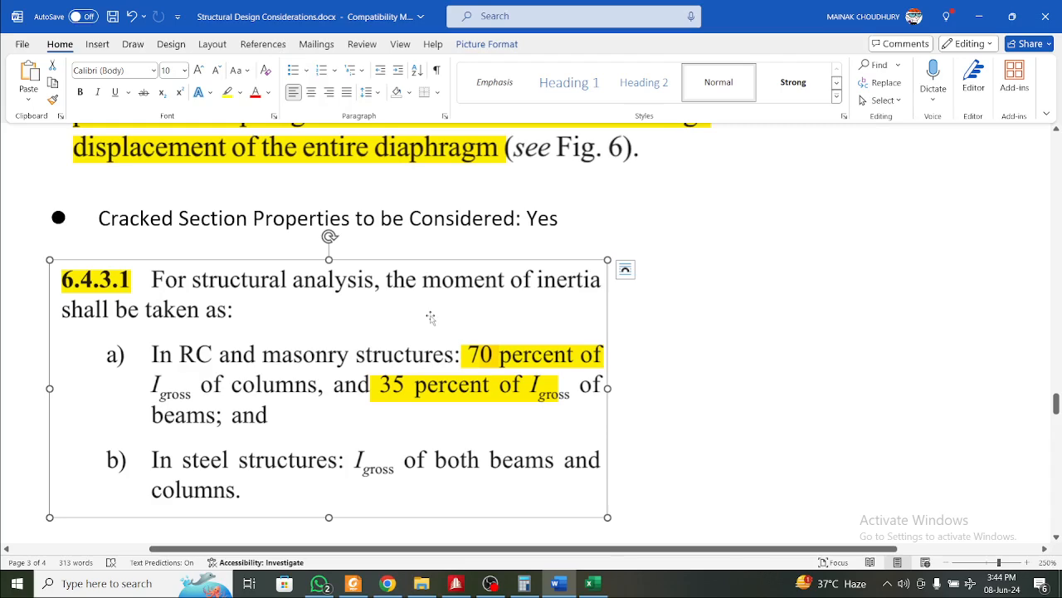
# Return to STAAD.Pro and add a member property reduction specification with RIY 0.7 and RIZ 0.7
pyautogui.click(984, 23)
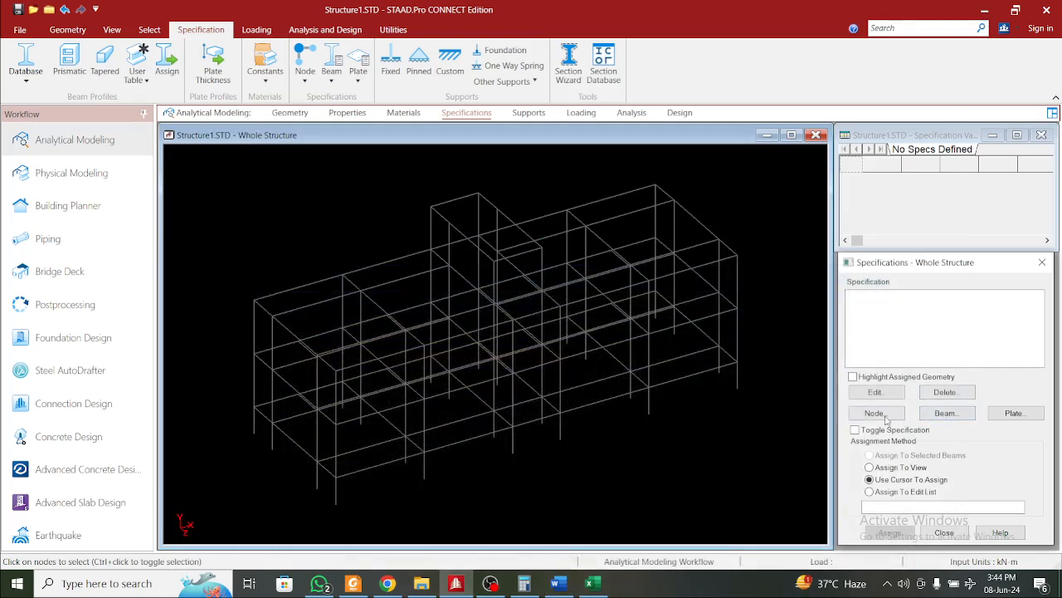
pyautogui.click(933, 417)
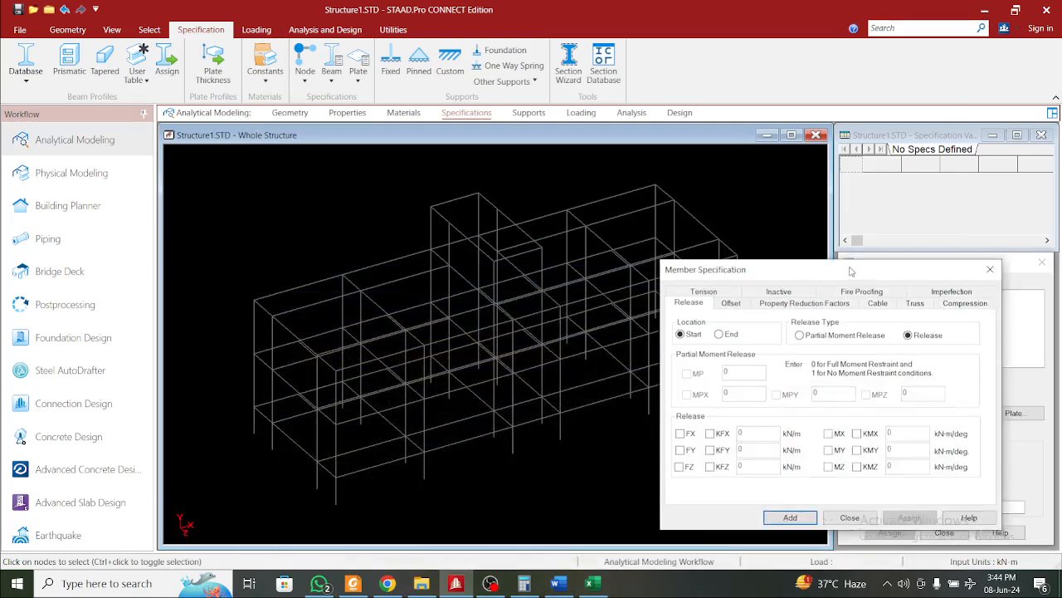
pyautogui.click(507, 218)
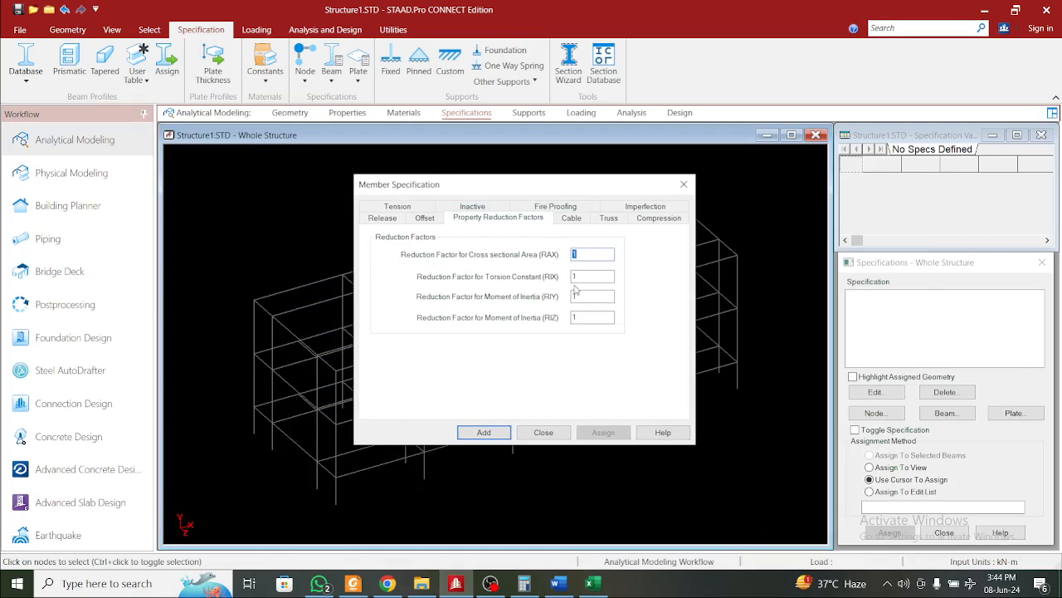
pyautogui.moveTo(579, 295); pyautogui.dragTo(555, 300)
pyautogui.moveTo(586, 320); pyautogui.dragTo(520, 329)
pyautogui.write('0.7')
pyautogui.click(492, 433)
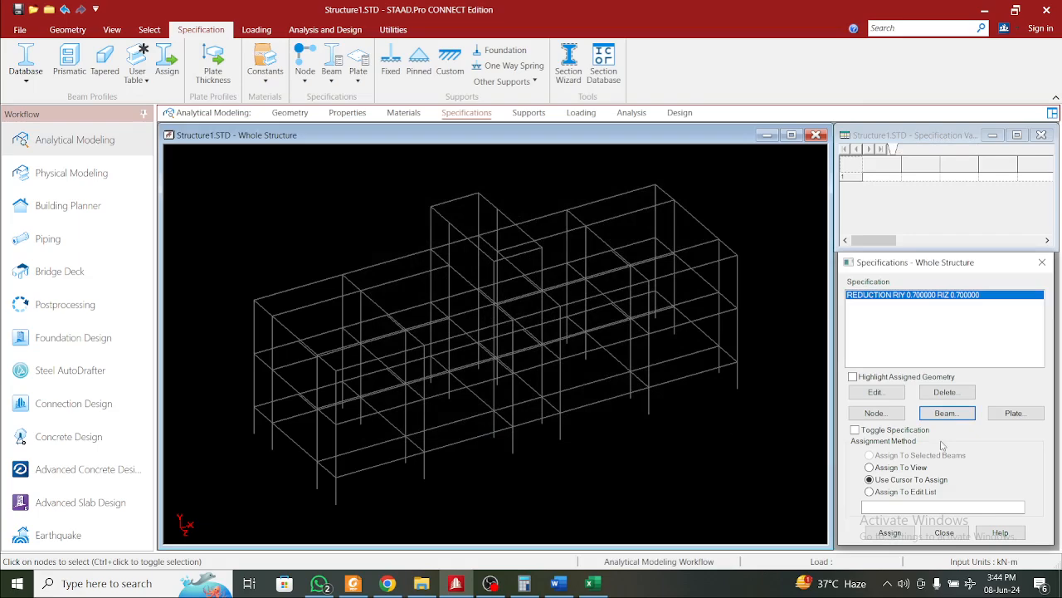
# Add a second member property reduction specification with RIY 0.35 and RIZ 0.35
pyautogui.click(947, 412)
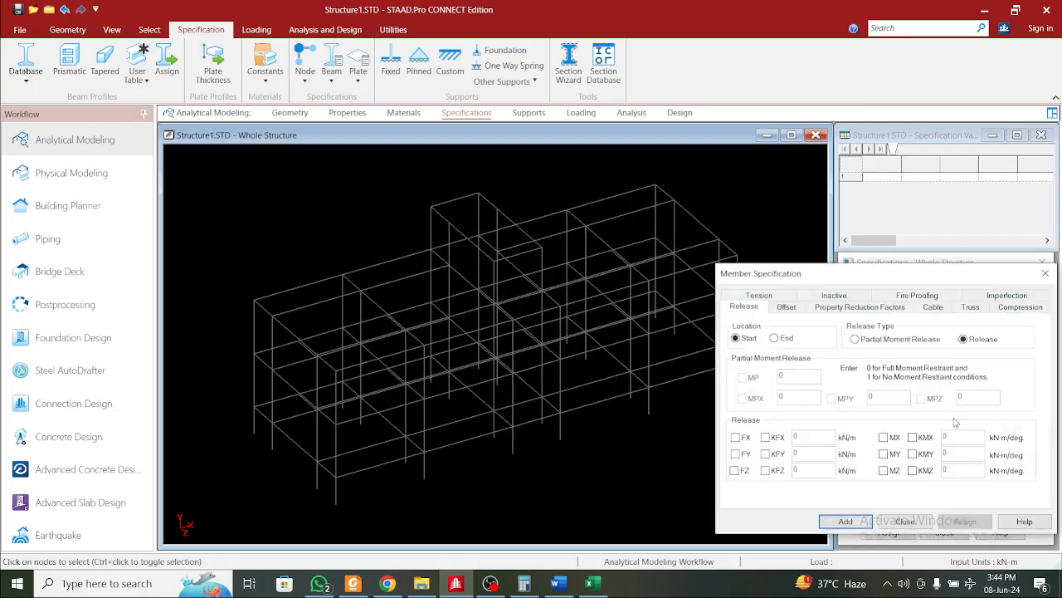
pyautogui.click(867, 307)
pyautogui.moveTo(926, 274); pyautogui.dragTo(557, 197)
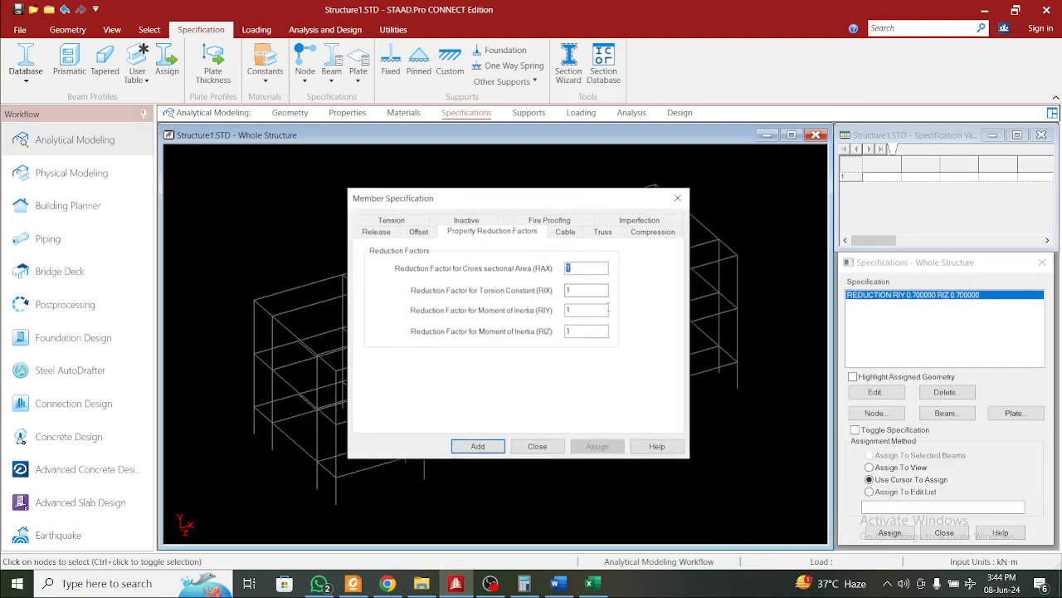
pyautogui.write('00.')
pyautogui.click(497, 442)
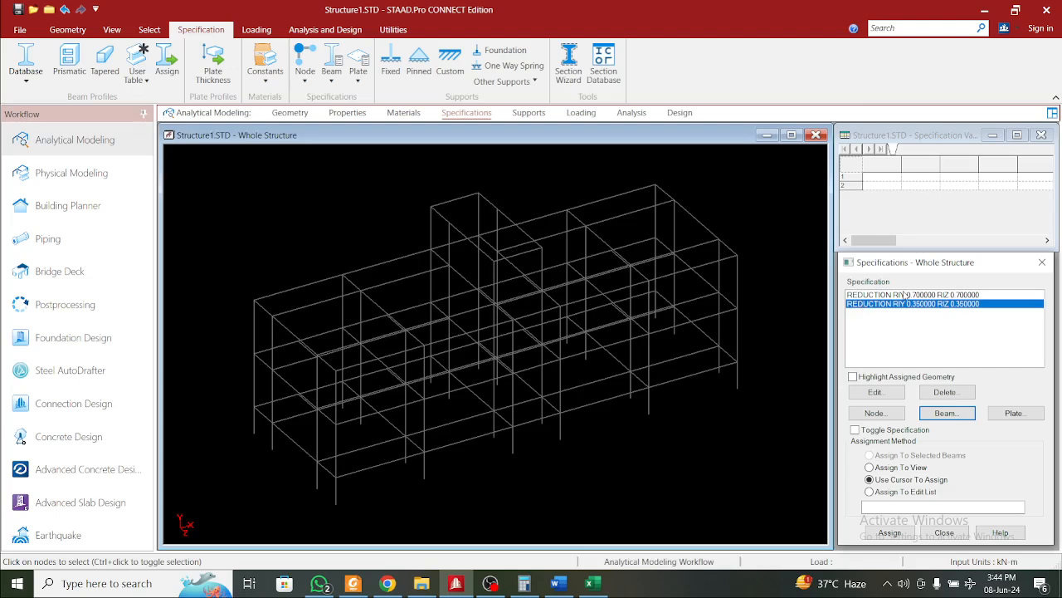
# Assign the RIY 0.7, RIZ 0.7 reduction to all columns by selecting the members parallel to Y
pyautogui.click(905, 295)
pyautogui.click(159, 35)
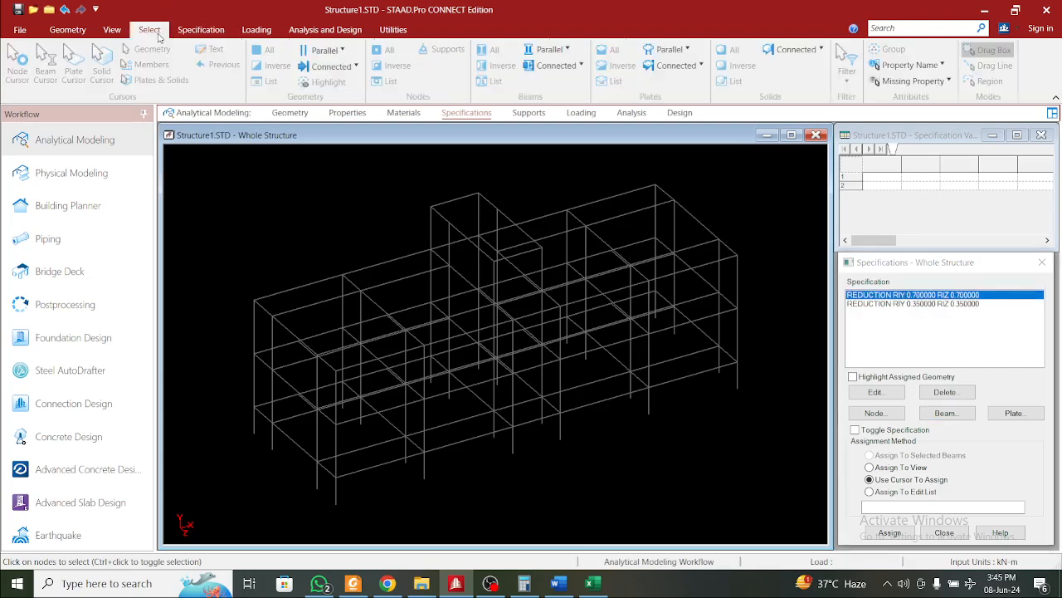
pyautogui.click(549, 49)
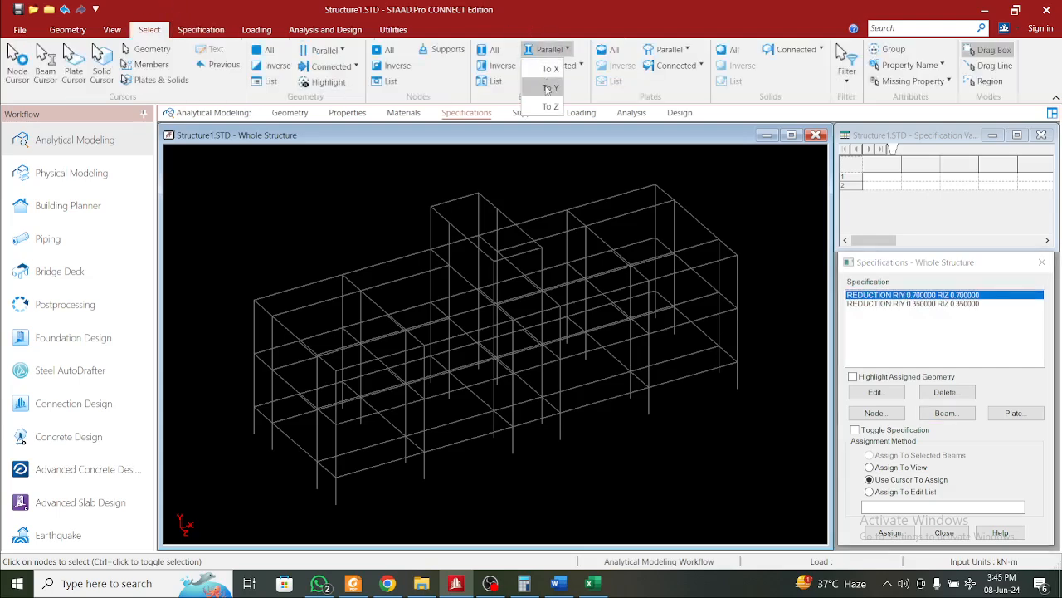
pyautogui.click(547, 89)
pyautogui.click(889, 532)
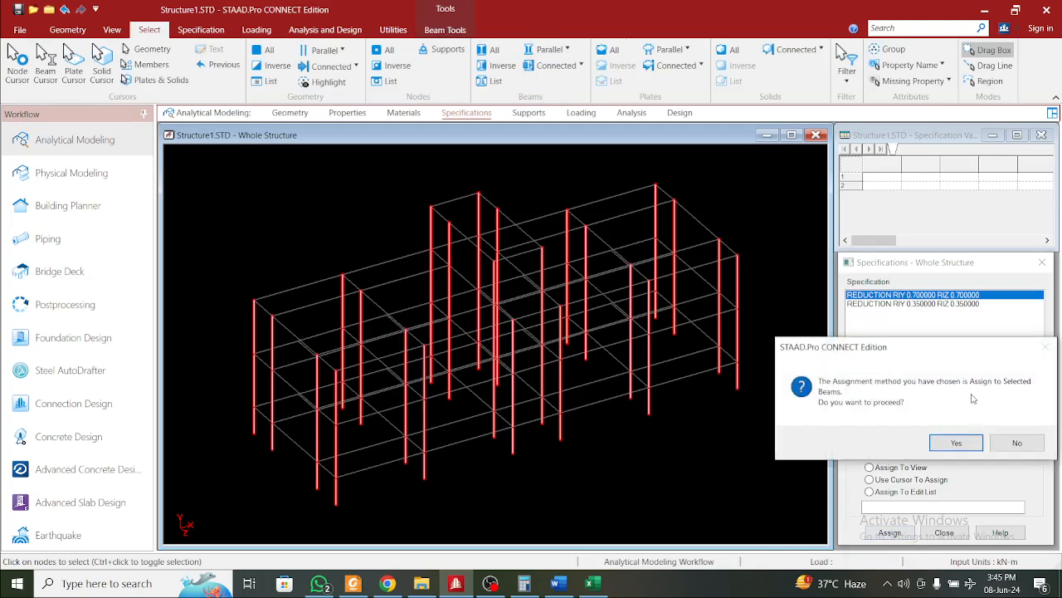
pyautogui.click(956, 442)
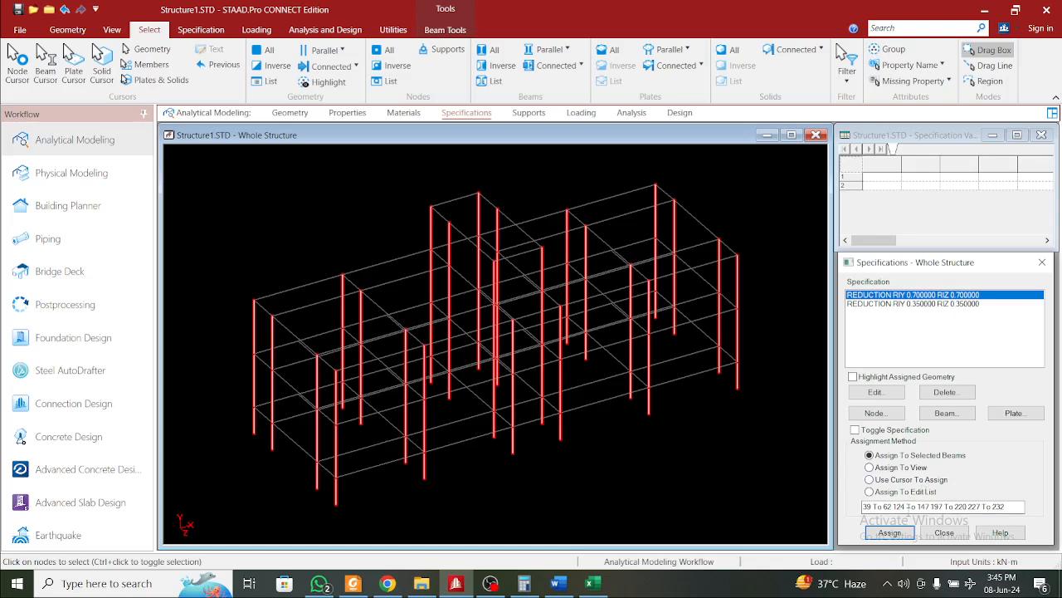
pyautogui.click(869, 479)
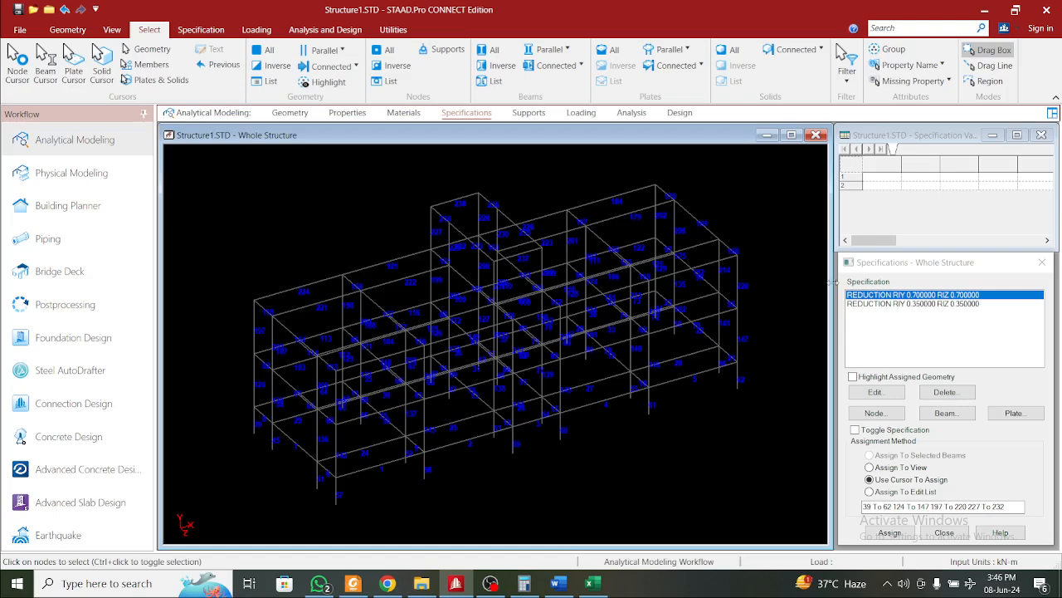
# Assign the RIY 0.35, RIZ 0.35 reduction to all beams parallel to X and Z, and hide the beam numbers
pyautogui.click(875, 303)
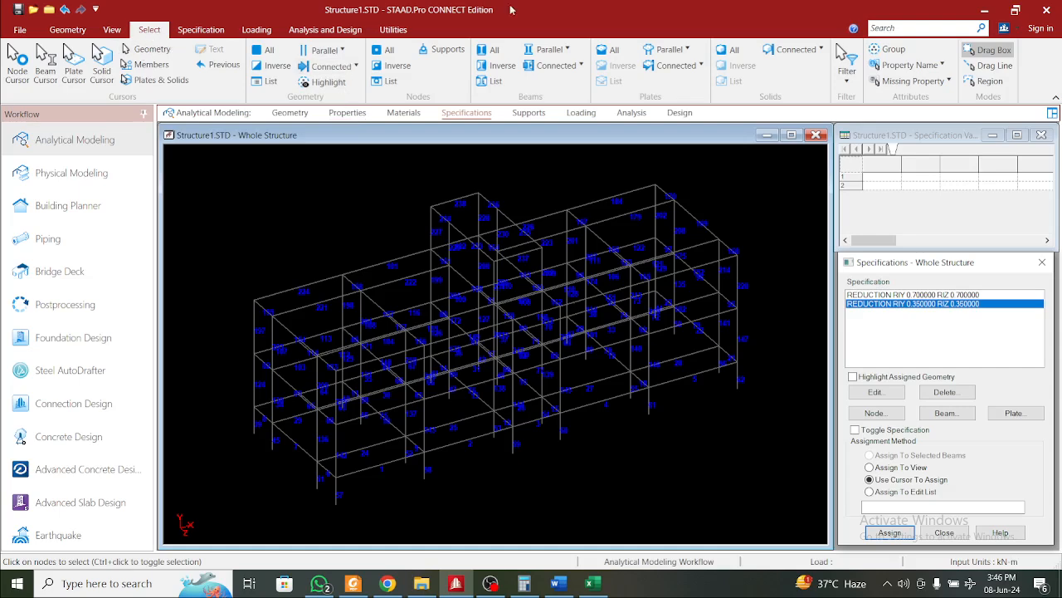
pyautogui.click(547, 49)
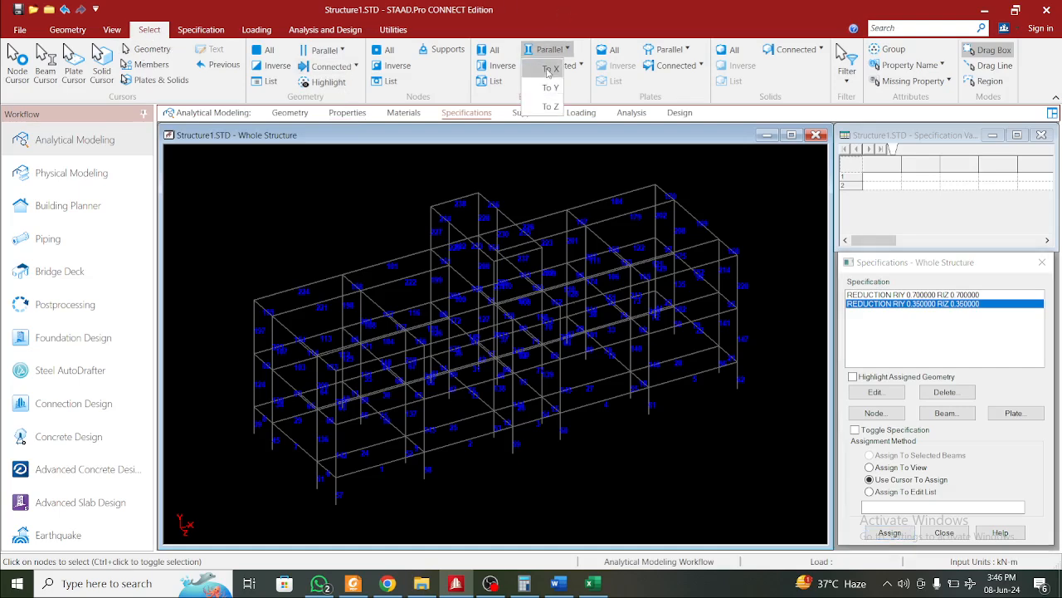
pyautogui.click(551, 69)
pyautogui.click(548, 50)
pyautogui.click(551, 107)
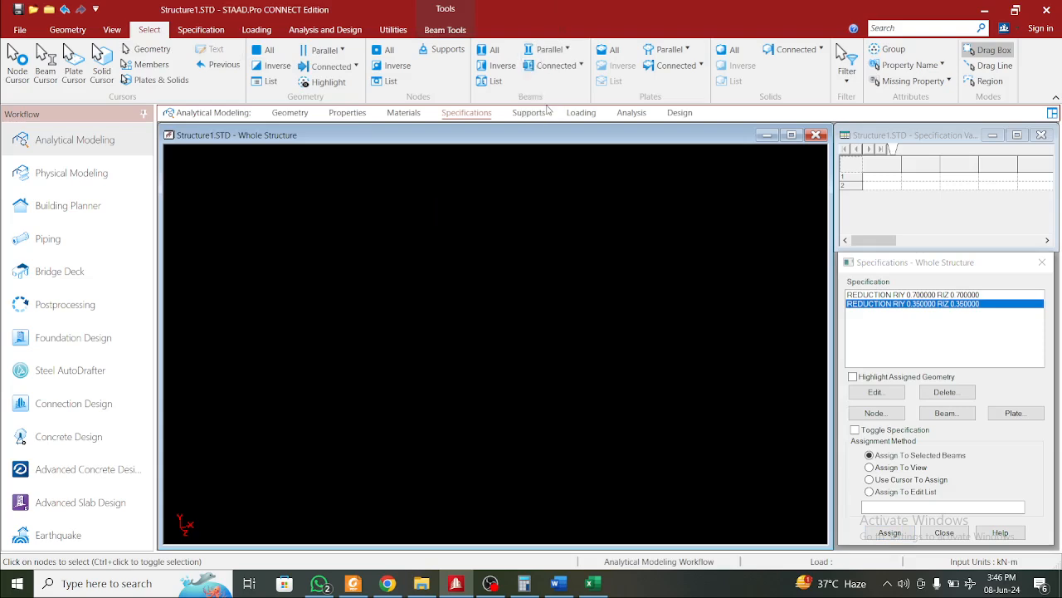
pyautogui.click(890, 532)
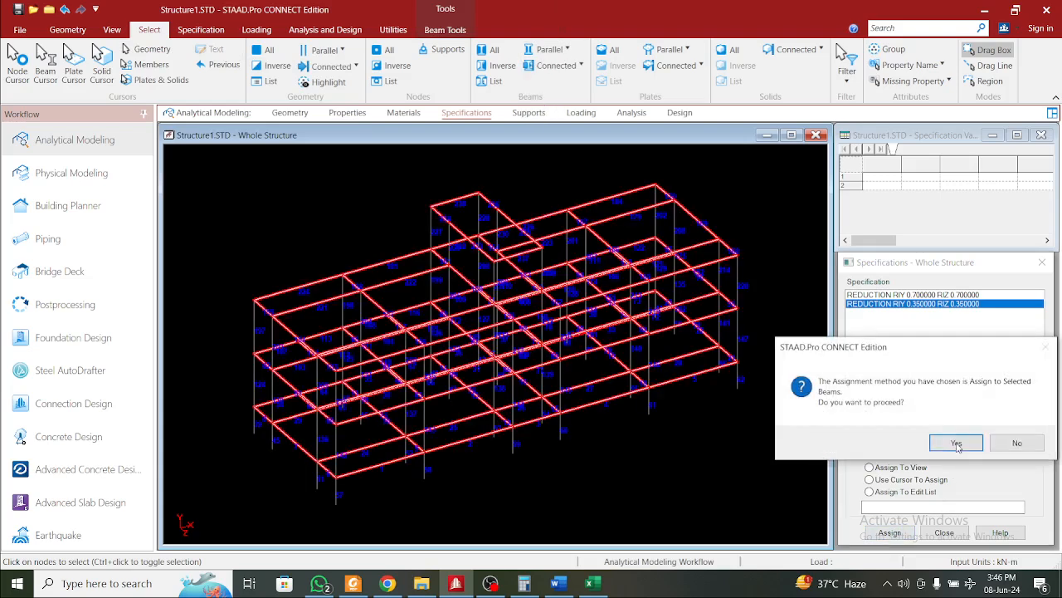
pyautogui.click(969, 447)
pyautogui.click(741, 454)
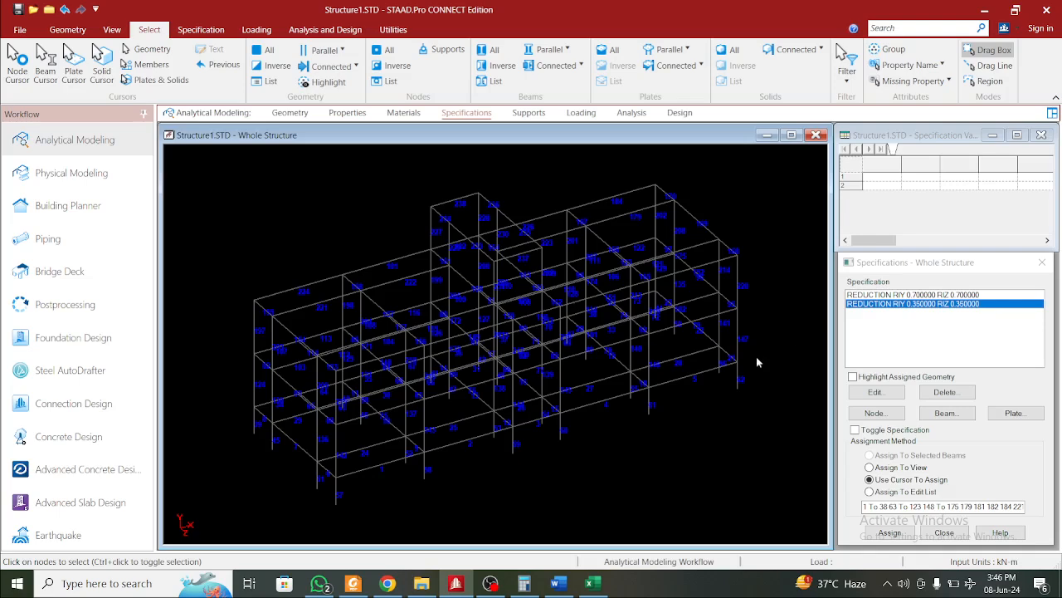
pyautogui.hotkey('shift', 'b')
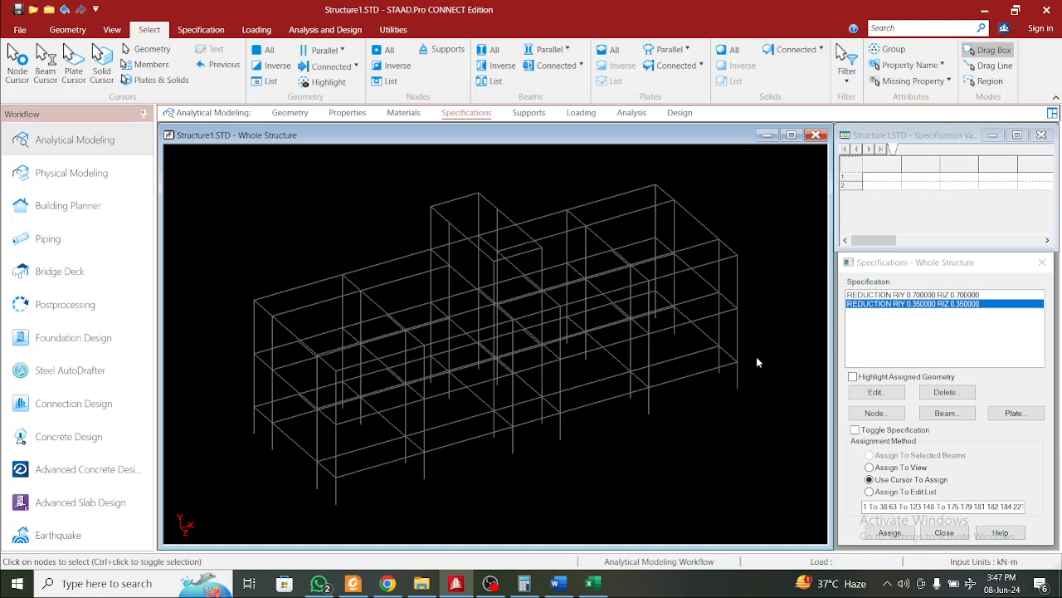
# Open the node specification dialog and review the floor diaphragm consideration in the Structural Design Considerations document in Word
pyautogui.click(874, 413)
pyautogui.moveTo(928, 253); pyautogui.dragTo(805, 180)
pyautogui.click(356, 586)
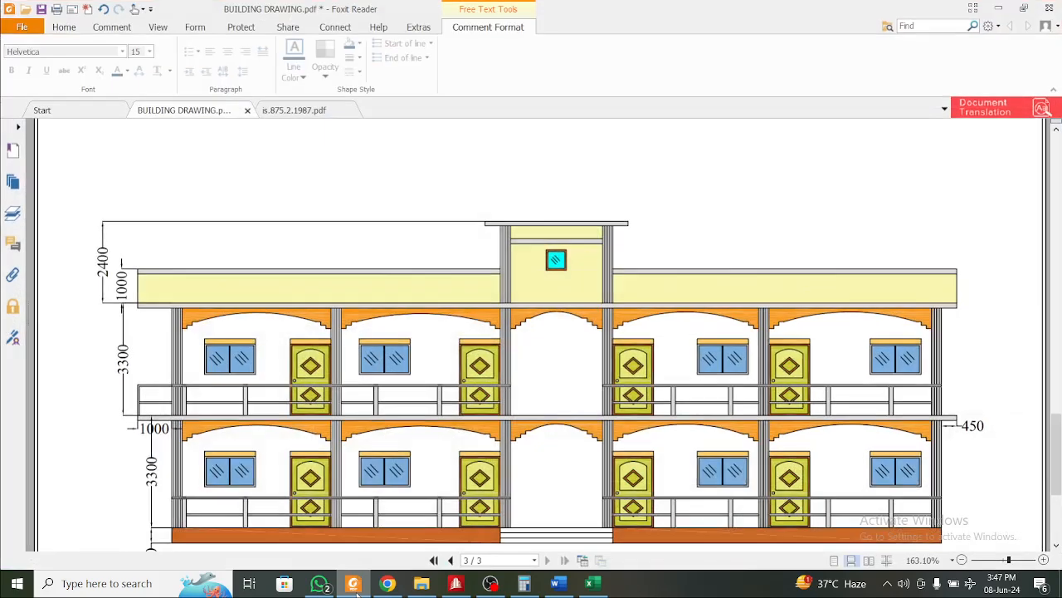
pyautogui.scroll(10, 355, 421)
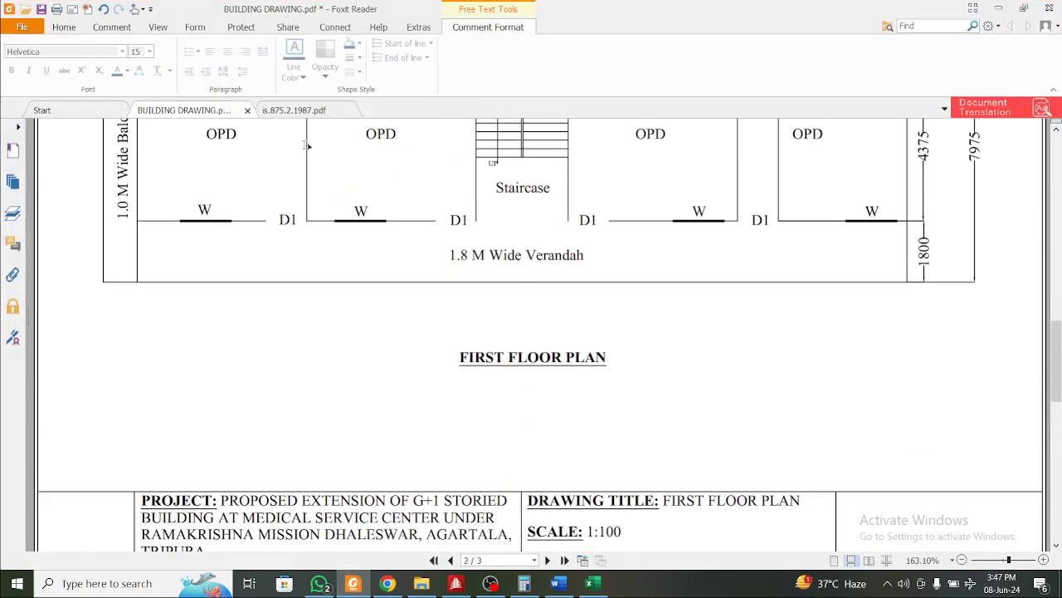
pyautogui.click(294, 110)
pyautogui.scroll(3, 458, 373)
pyautogui.scroll(-3, 458, 373)
pyautogui.scroll(-5, 458, 372)
pyautogui.scroll(2, 448, 357)
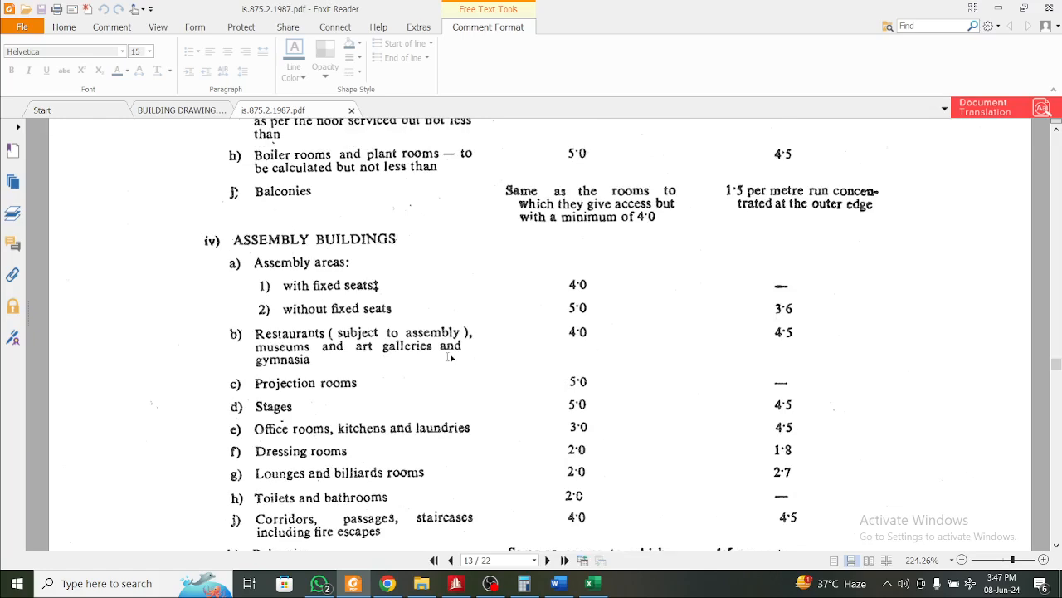
pyautogui.click(571, 587)
pyautogui.scroll(8, 494, 372)
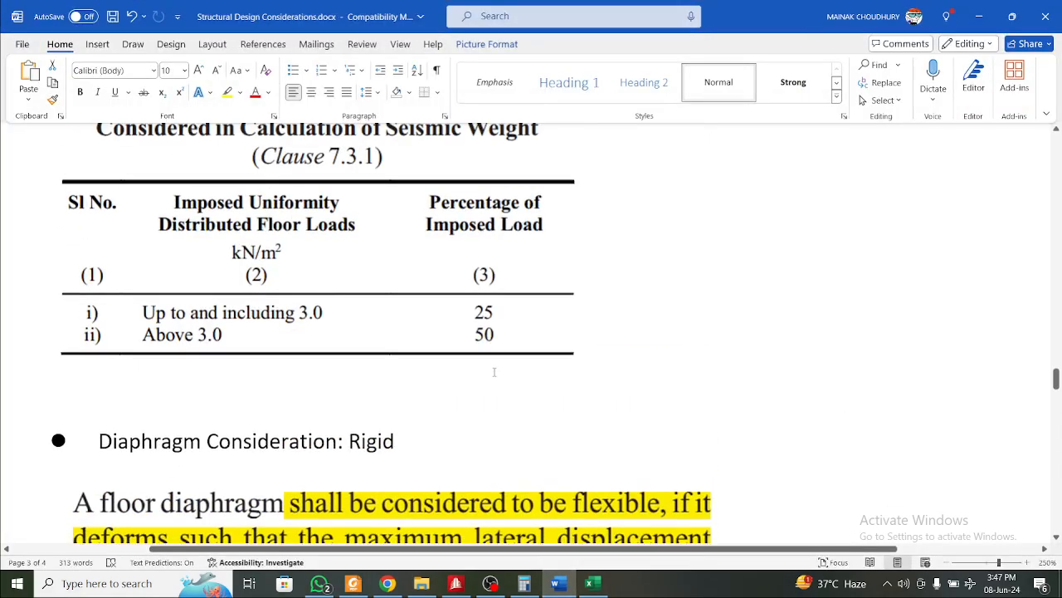
pyautogui.scroll(-3, 494, 372)
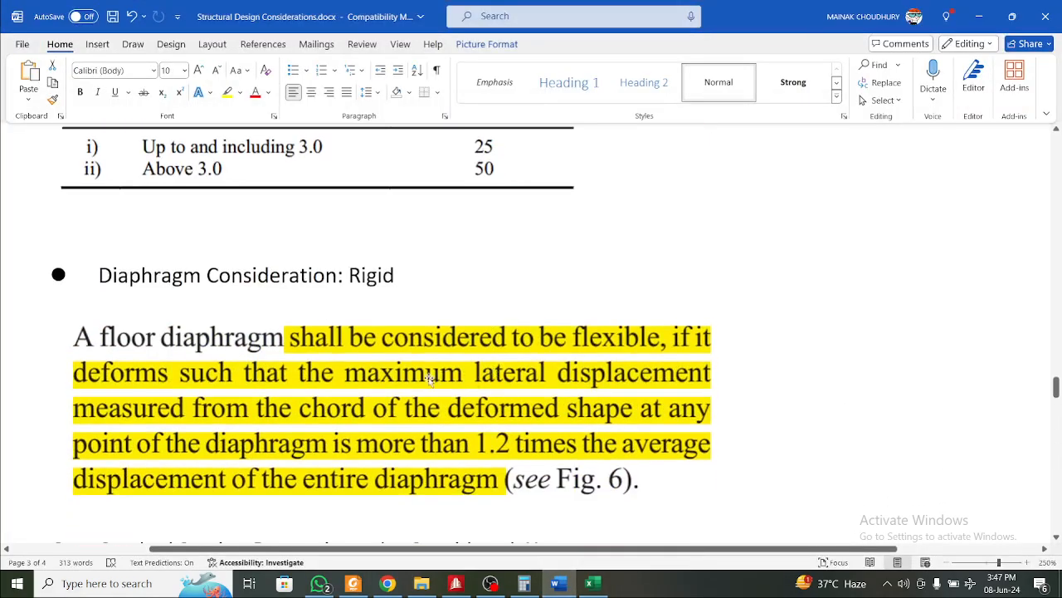
# Return to STAAD.Pro and add rigid floor diaphragm 1 at a height of 3 m, with the floor range defined by selected nodes
pyautogui.click(980, 17)
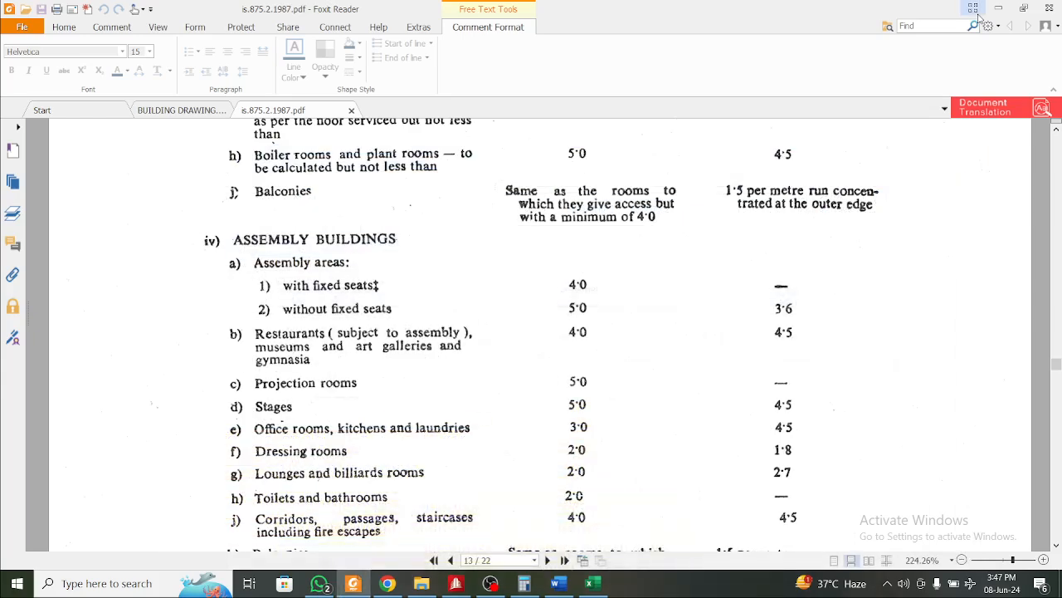
pyautogui.click(997, 9)
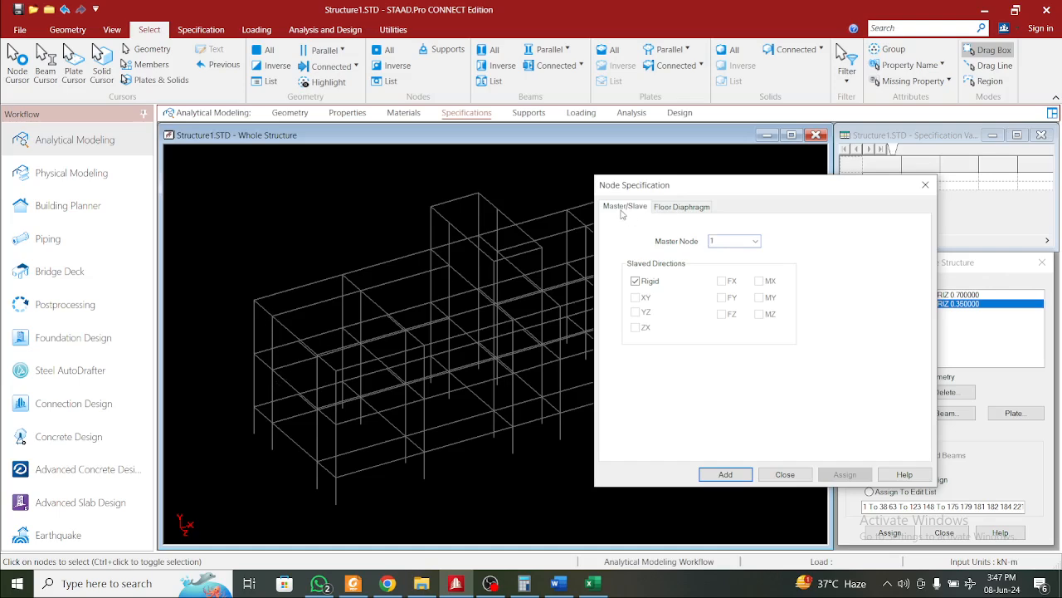
pyautogui.click(663, 207)
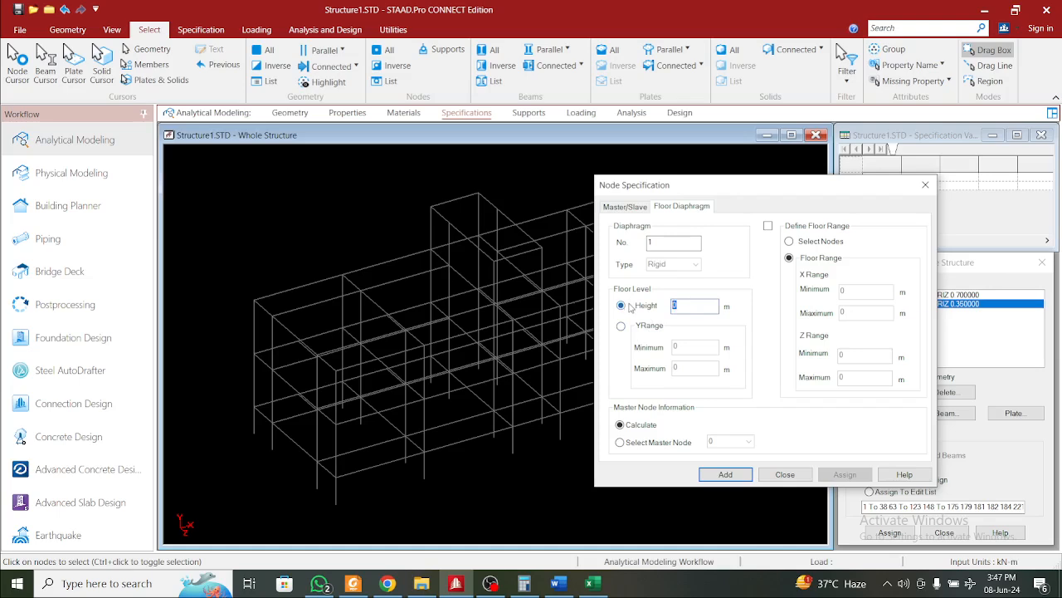
pyautogui.write('3')
pyautogui.click(769, 226)
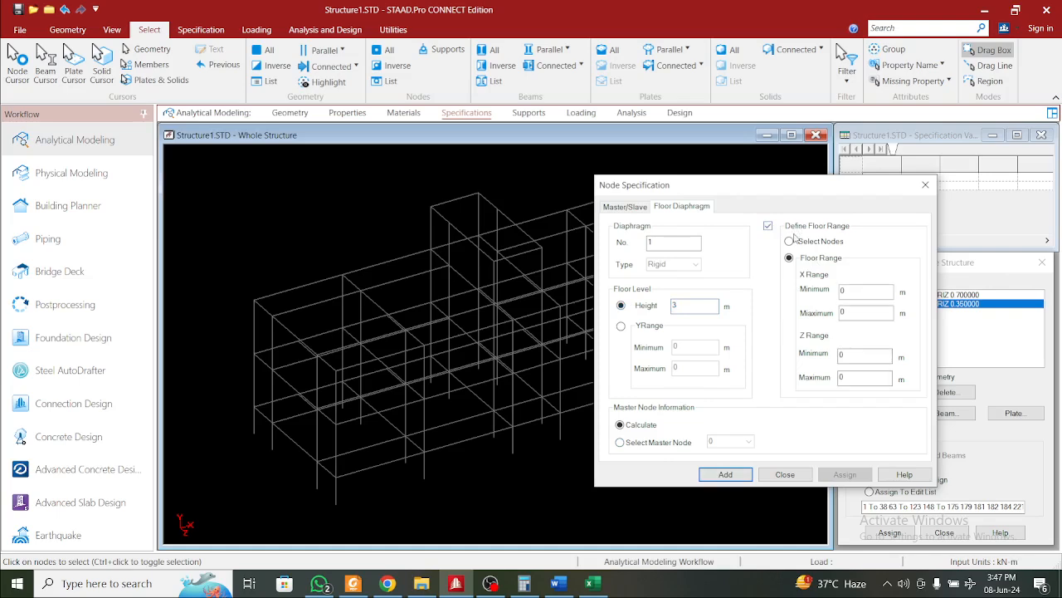
pyautogui.click(790, 241)
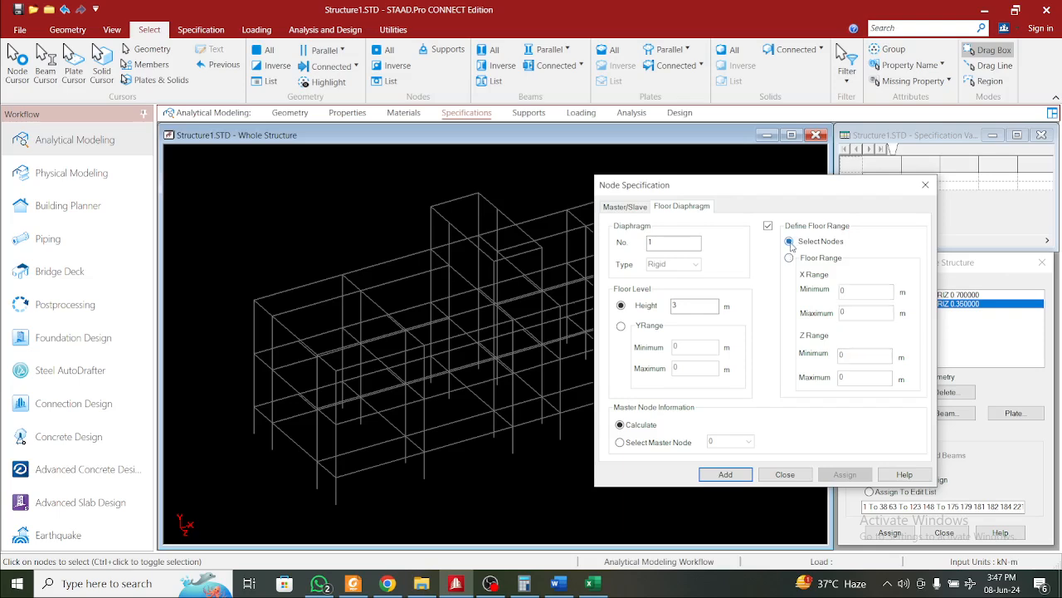
pyautogui.click(725, 474)
# Add rigid floor diaphragm 2 at a height of 6 m, with the floor range defined by selected nodes
pyautogui.click(880, 412)
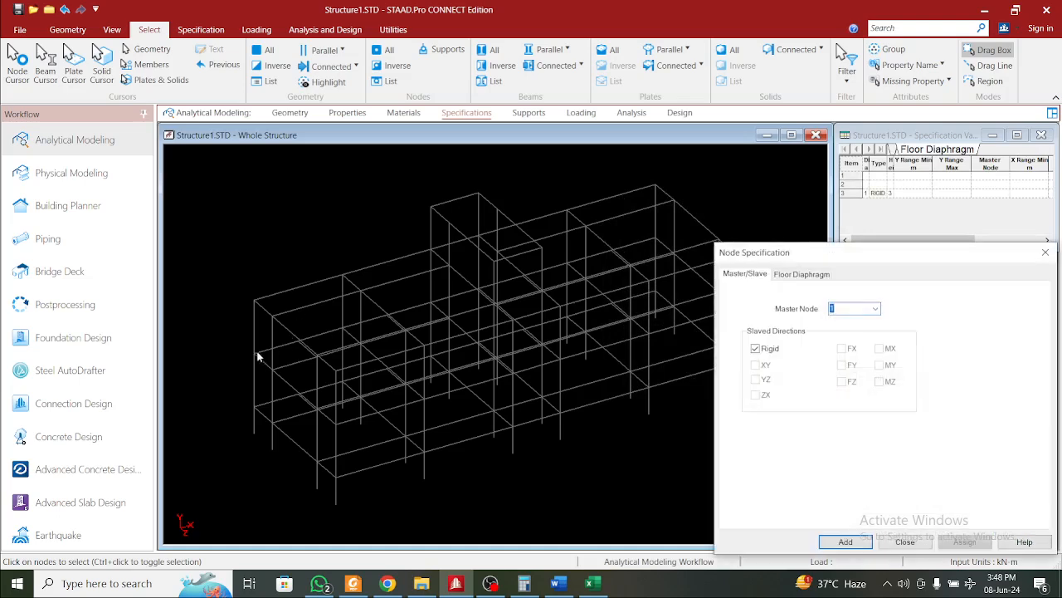
pyautogui.moveTo(850, 251); pyautogui.dragTo(649, 174)
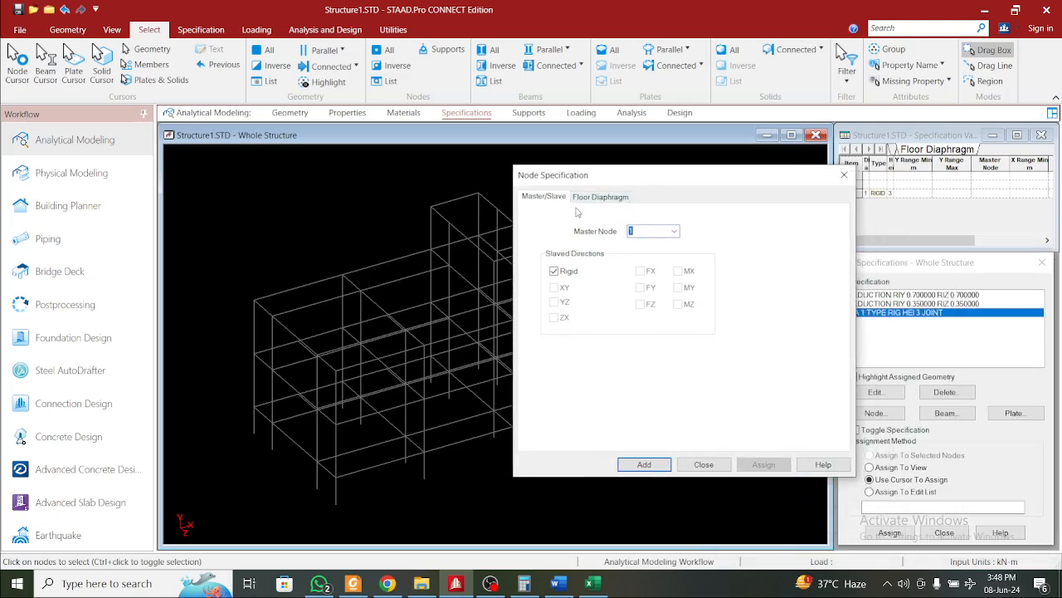
pyautogui.click(599, 197)
pyautogui.moveTo(606, 298); pyautogui.dragTo(524, 294)
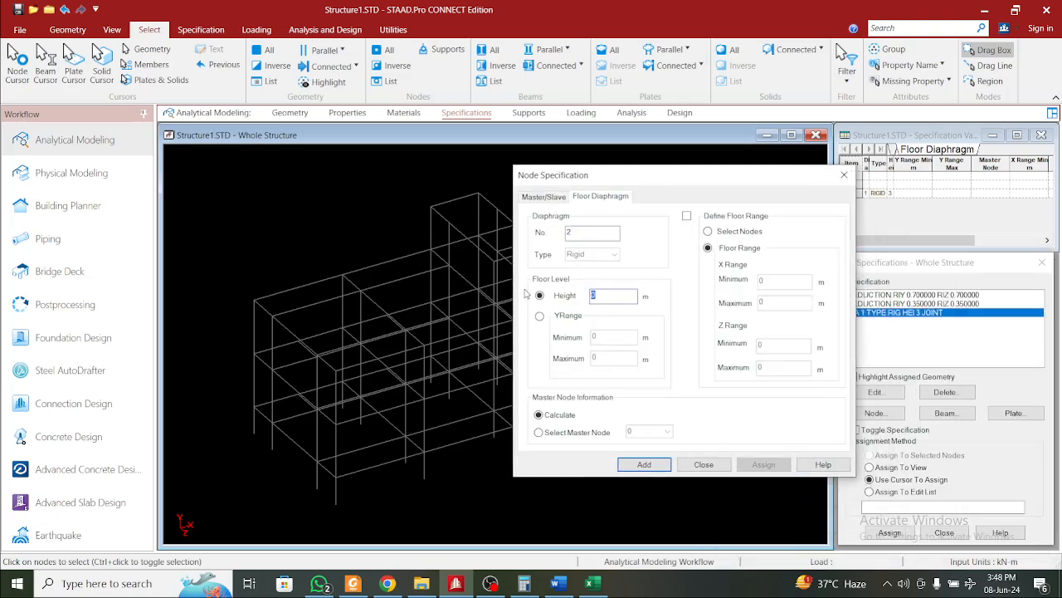
pyautogui.write('6')
pyautogui.click(686, 216)
pyautogui.click(708, 232)
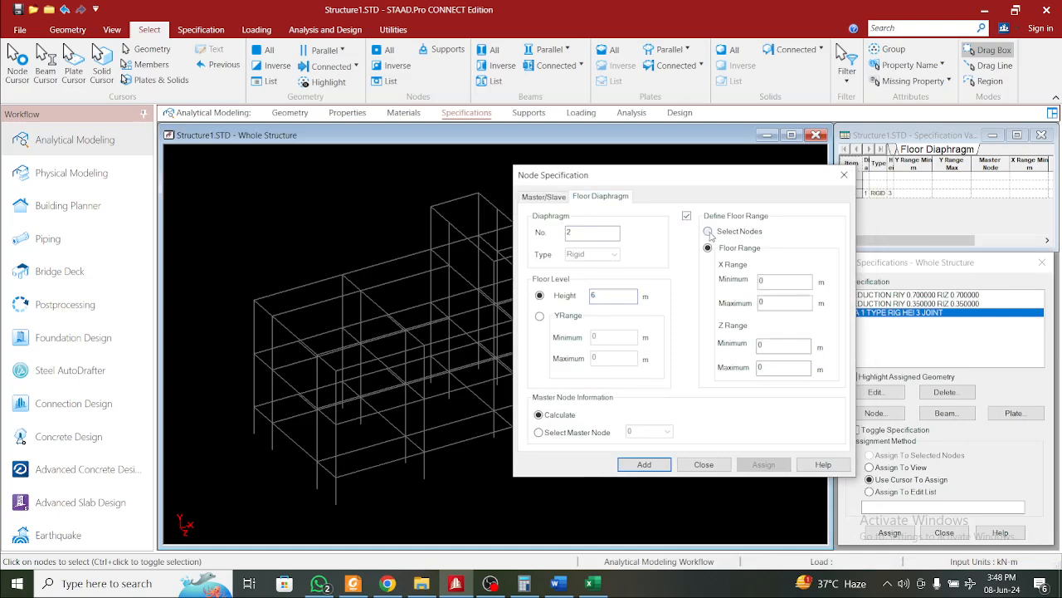
pyautogui.click(645, 465)
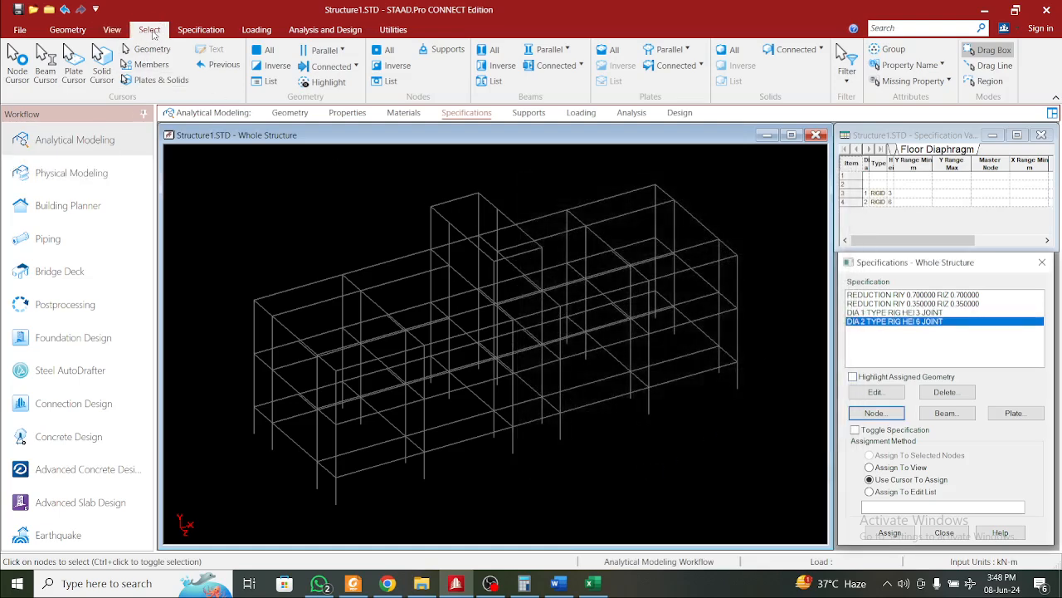
# Check the coordinates of a top corner node on the raised central bay to read its height
pyautogui.click(16, 60)
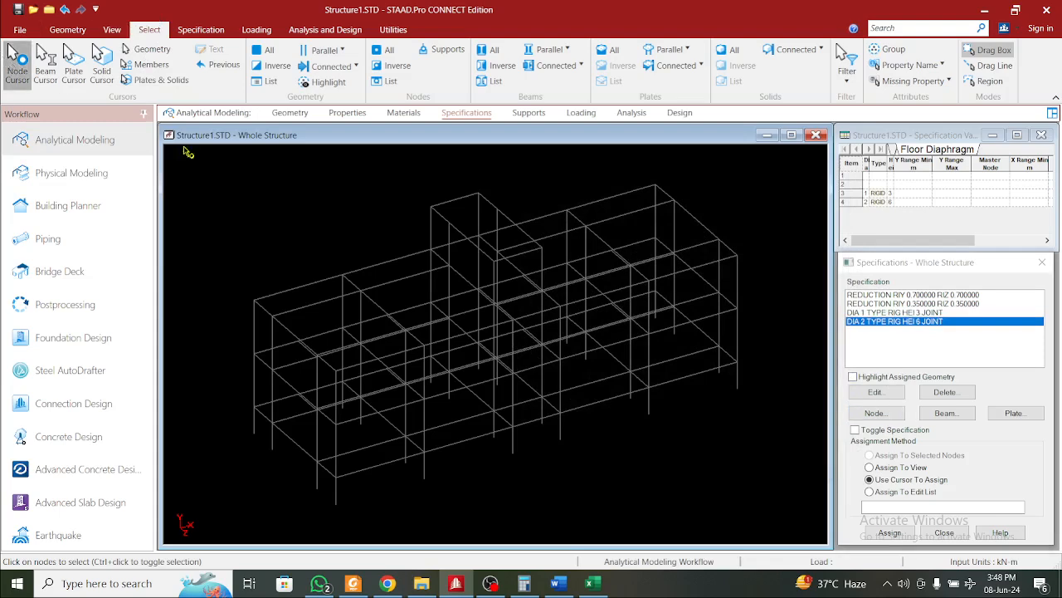
pyautogui.doubleClick(433, 211)
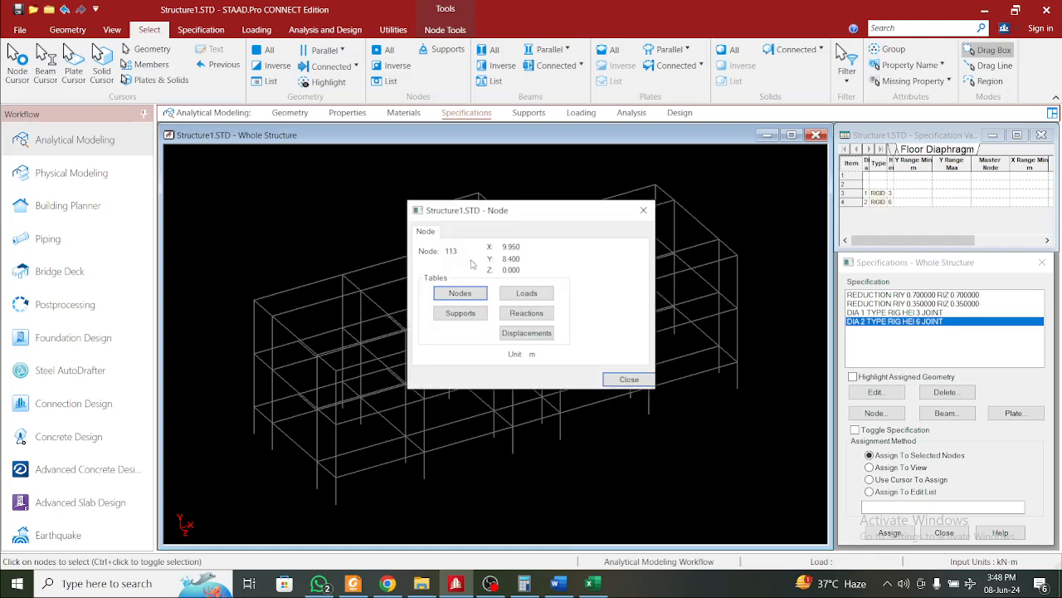
pyautogui.click(644, 211)
# Add rigid floor diaphragm 3 at a height of 8.4 m, with the floor range defined by selected nodes
pyautogui.click(893, 415)
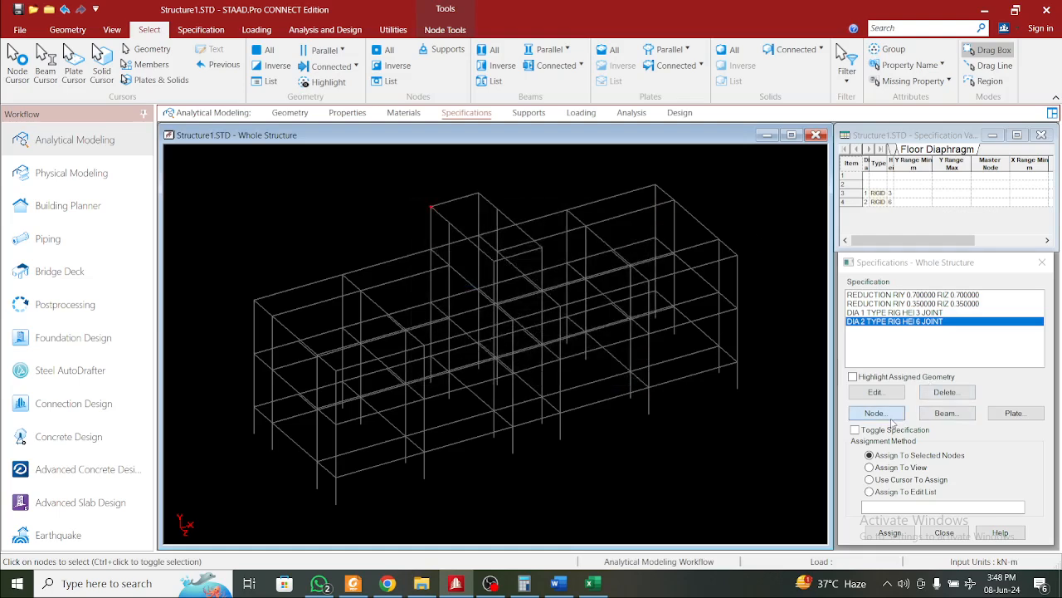
pyautogui.click(810, 273)
pyautogui.moveTo(864, 258); pyautogui.dragTo(525, 176)
pyautogui.moveTo(465, 294); pyautogui.dragTo(401, 292)
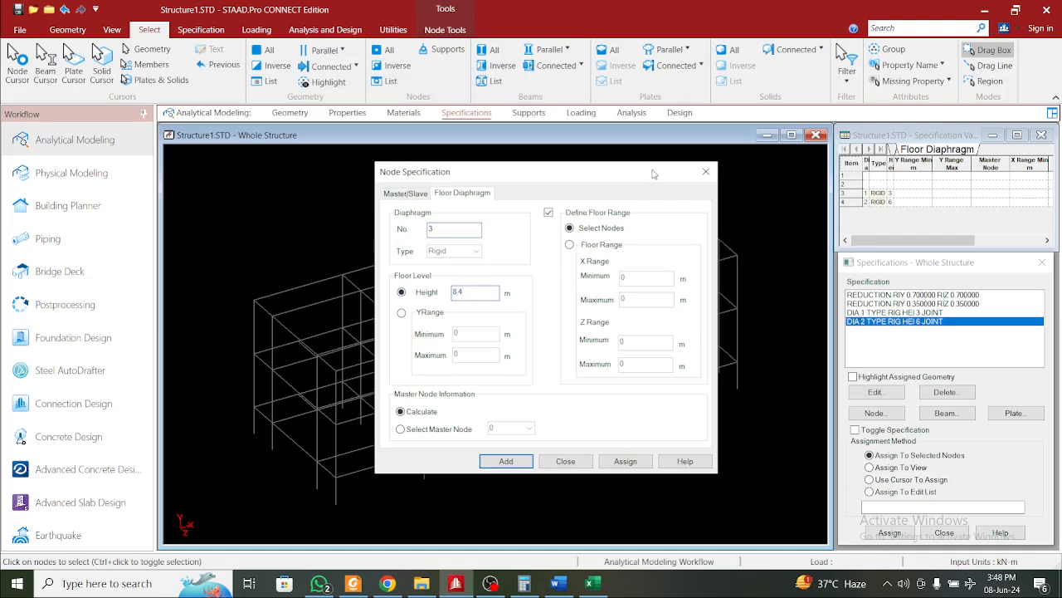
pyautogui.click(506, 461)
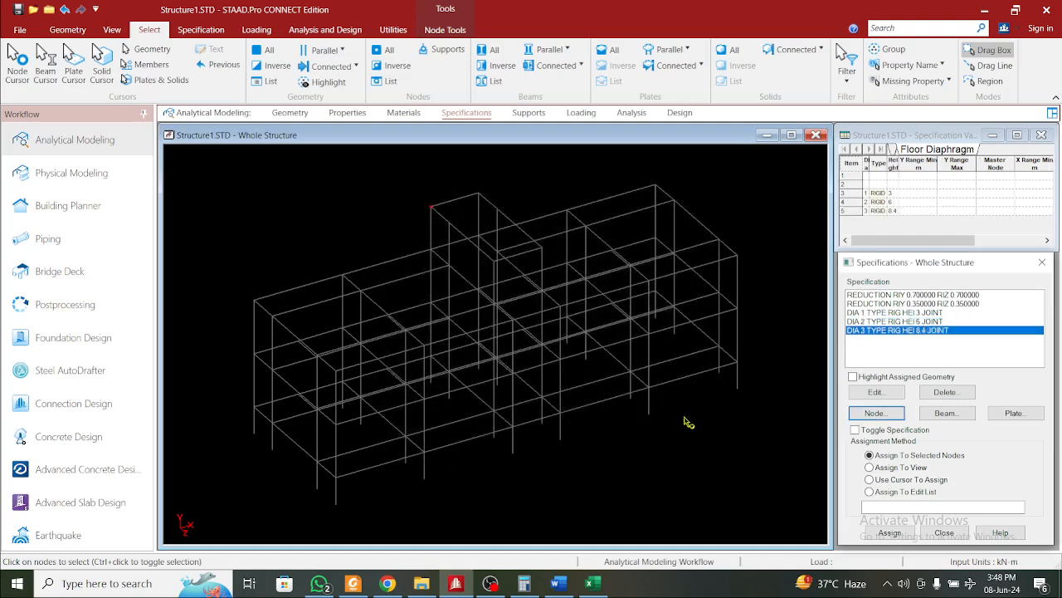
# Assign diaphragm 1 to all nodes at the 3 m floor level, selecting them in front elevation
pyautogui.click(889, 314)
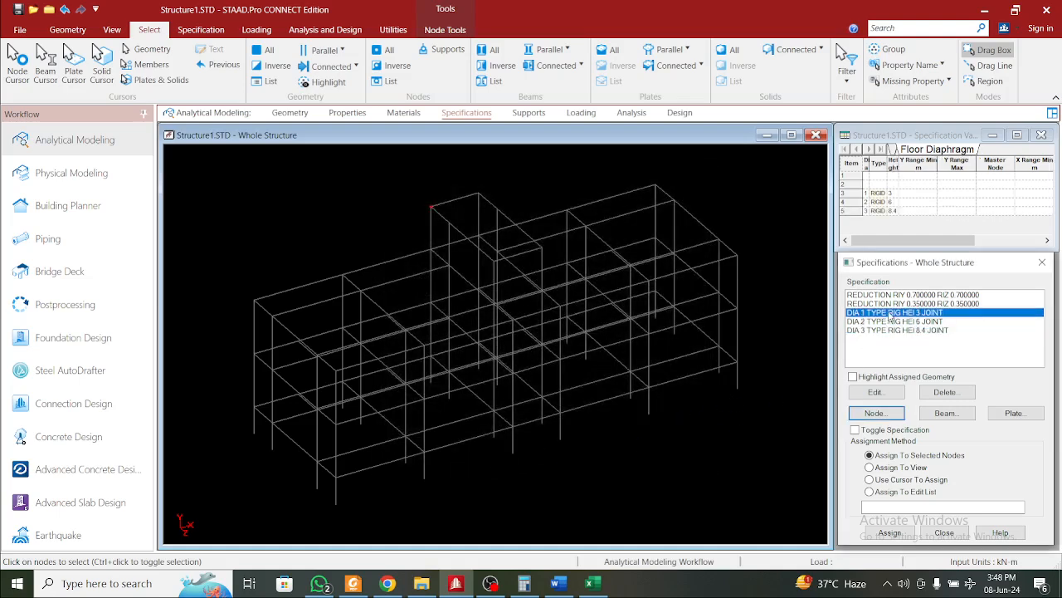
pyautogui.click(112, 30)
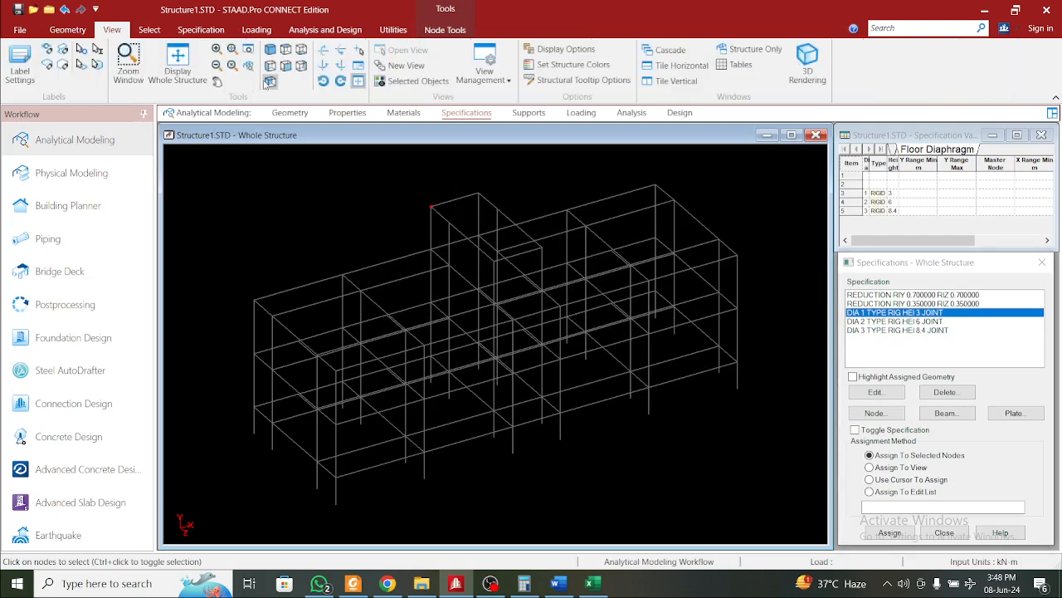
pyautogui.click(285, 65)
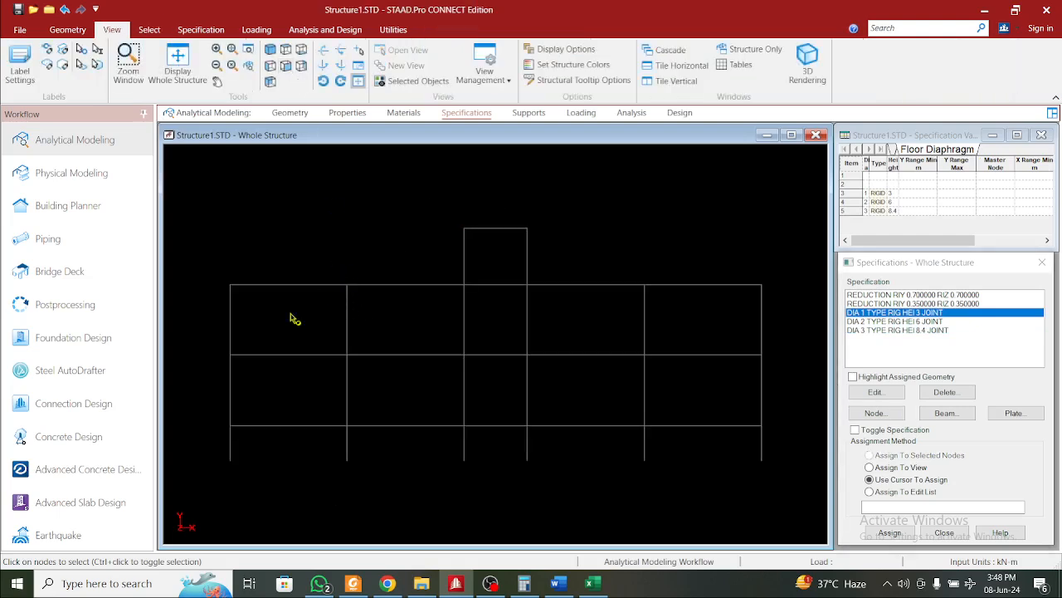
pyautogui.moveTo(207, 344); pyautogui.dragTo(781, 373)
pyautogui.click(890, 533)
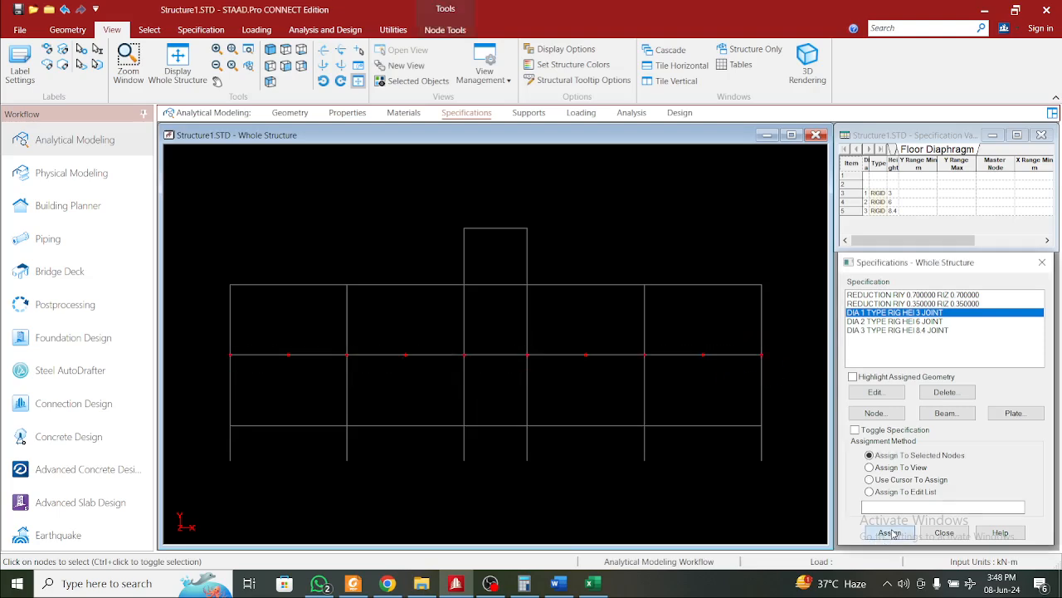
pyautogui.click(955, 446)
# Assign diaphragm 2 to all nodes at the 6 m level
pyautogui.click(925, 324)
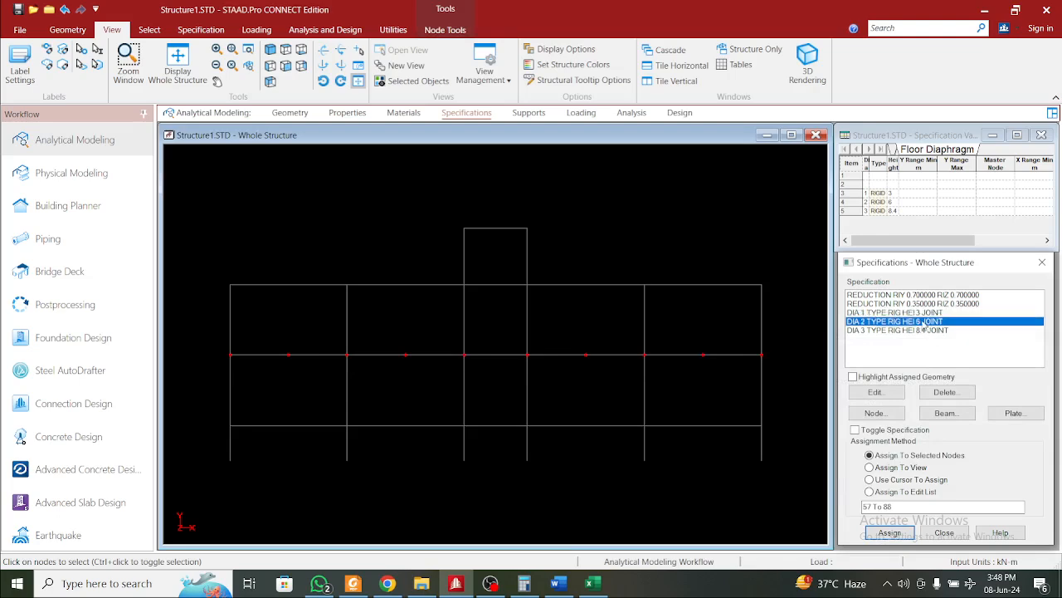
pyautogui.moveTo(208, 269); pyautogui.dragTo(815, 304)
pyautogui.click(891, 536)
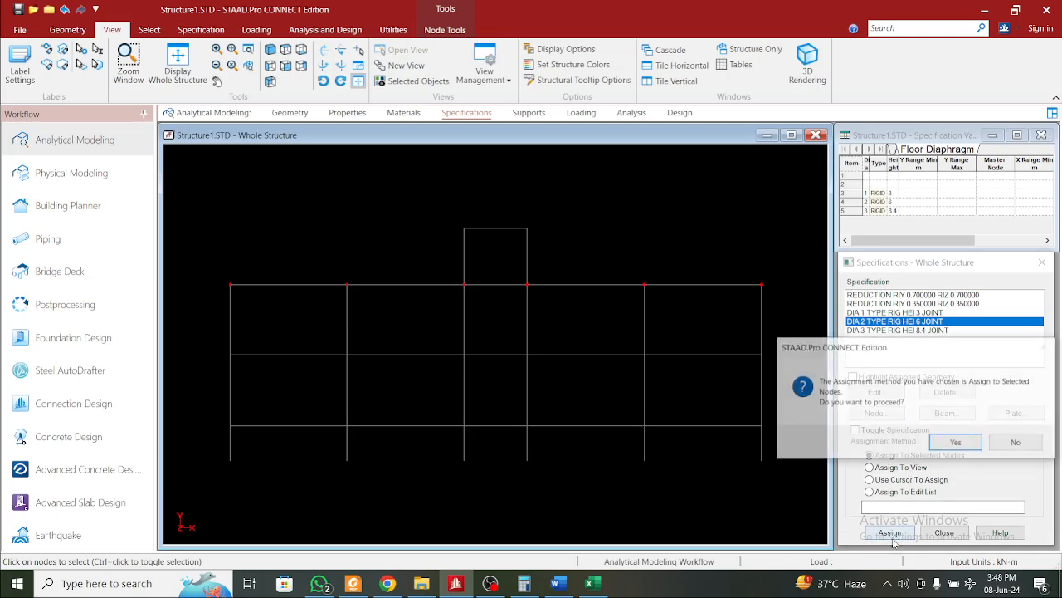
pyautogui.click(963, 441)
# Assign diaphragm 3 to the top nodes of the raised central bay at 8.4 m and restore the isometric view
pyautogui.moveTo(531, 242); pyautogui.dragTo(595, 252)
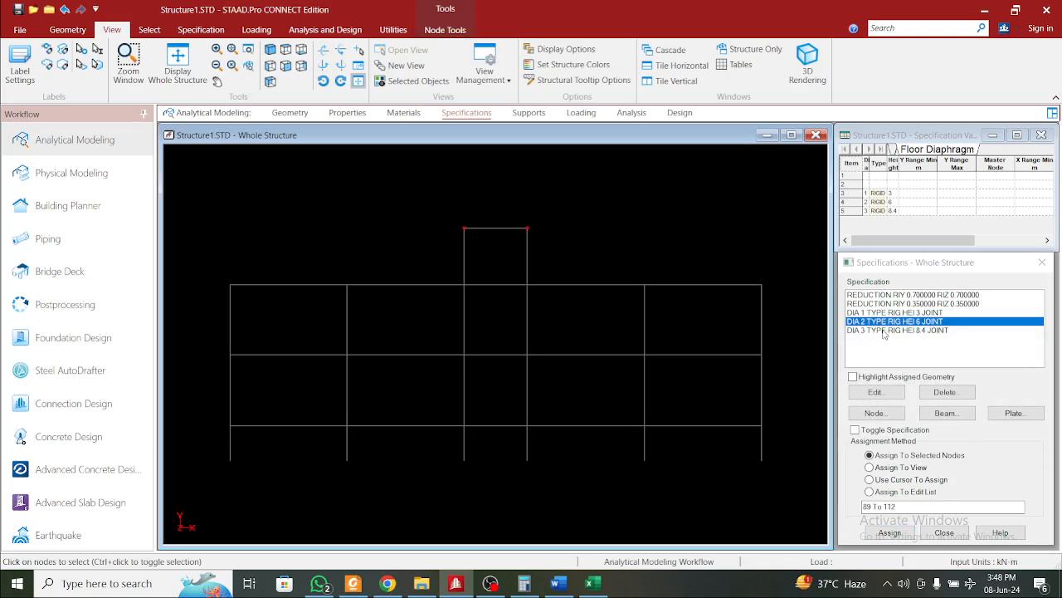
pyautogui.click(885, 330)
pyautogui.click(892, 533)
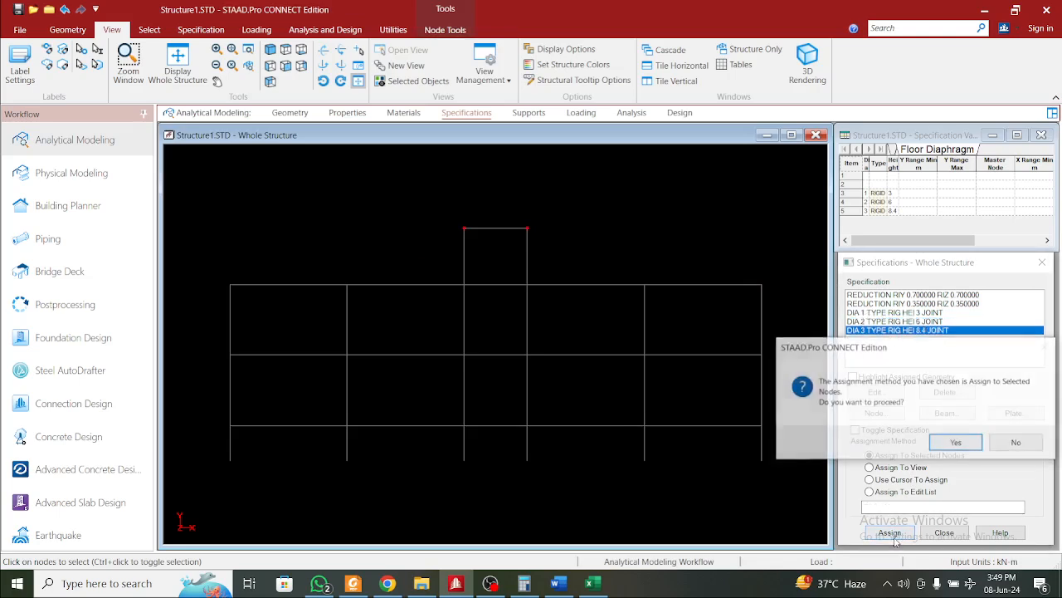
pyautogui.click(959, 442)
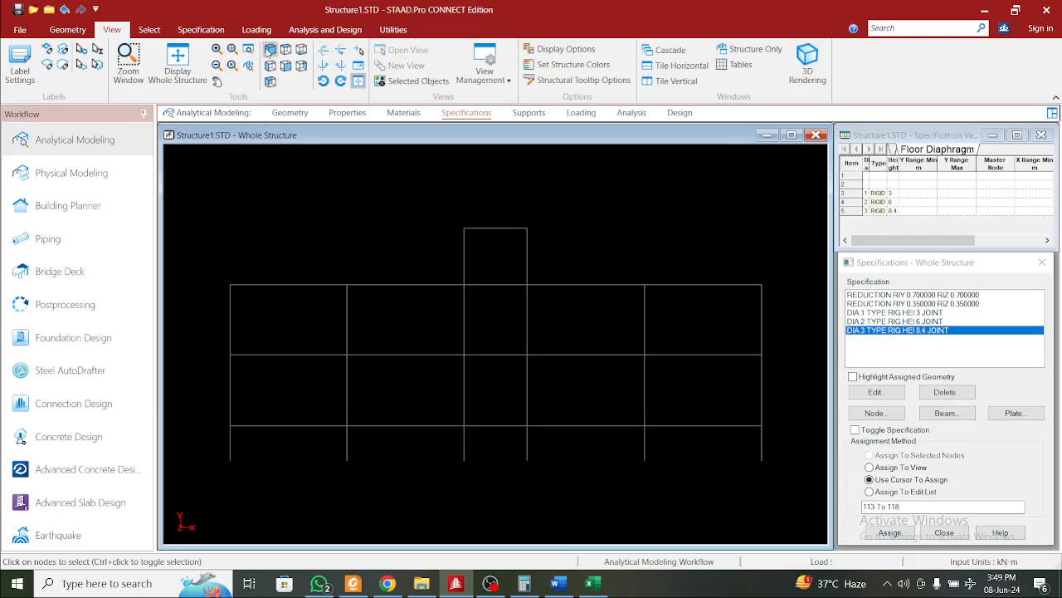
pyautogui.click(270, 50)
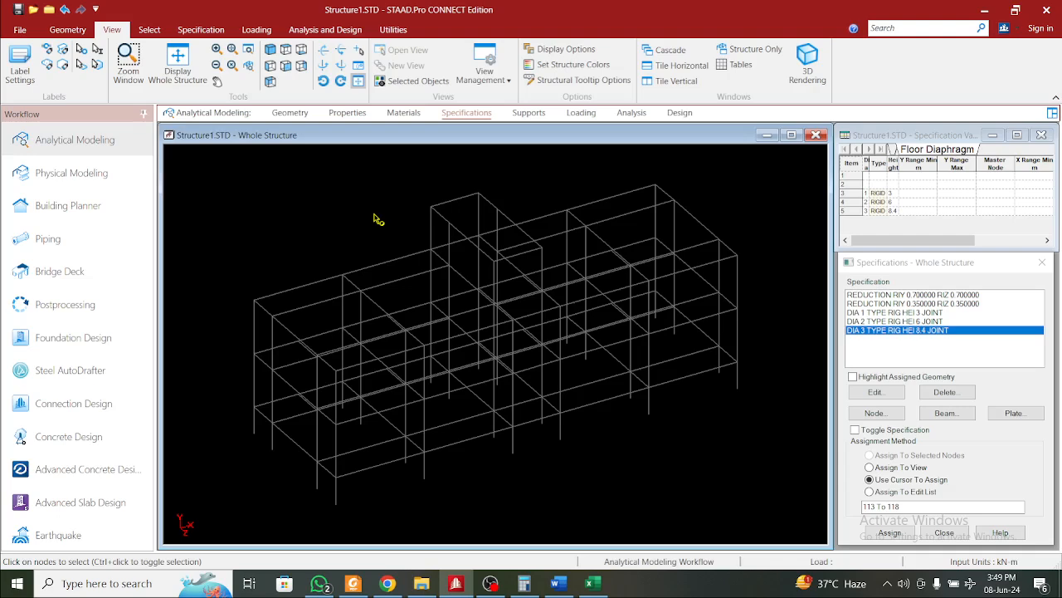
# Create a fixed support for the structure
pyautogui.click(529, 113)
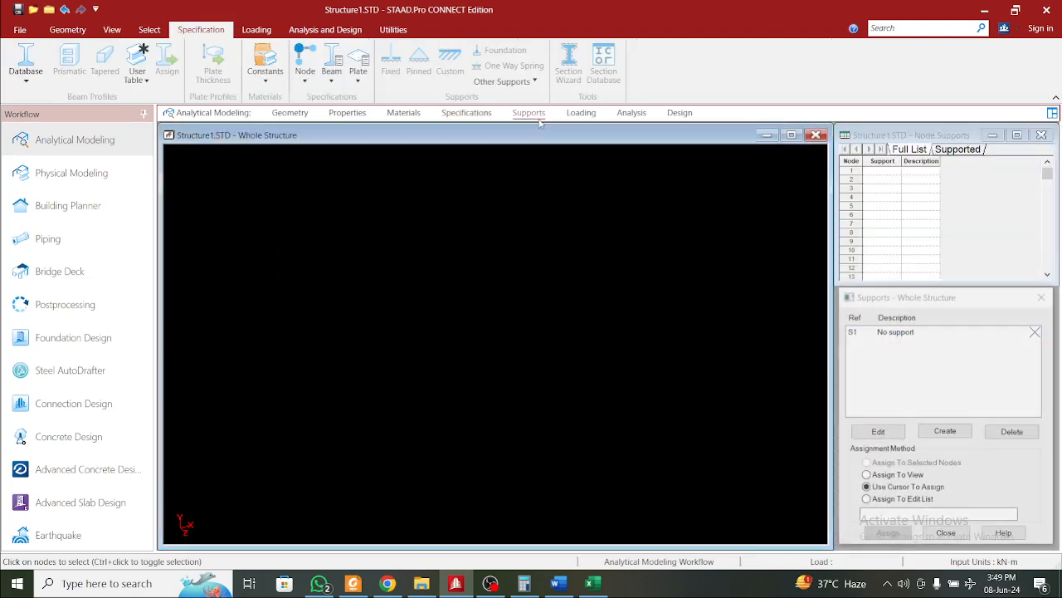
pyautogui.moveTo(650, 181); pyautogui.dragTo(651, 195, button='middle')
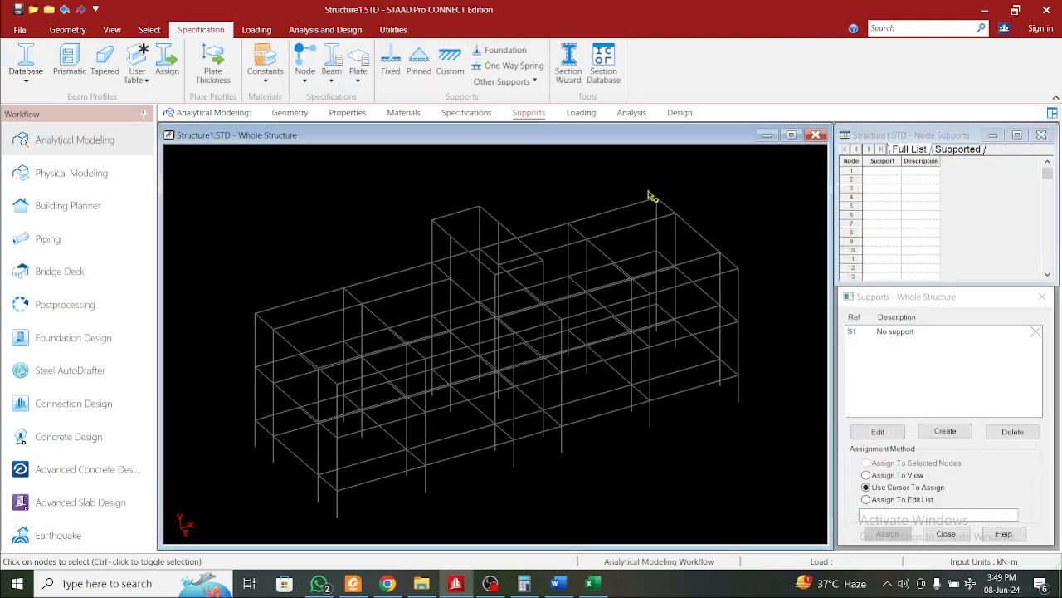
pyautogui.click(946, 431)
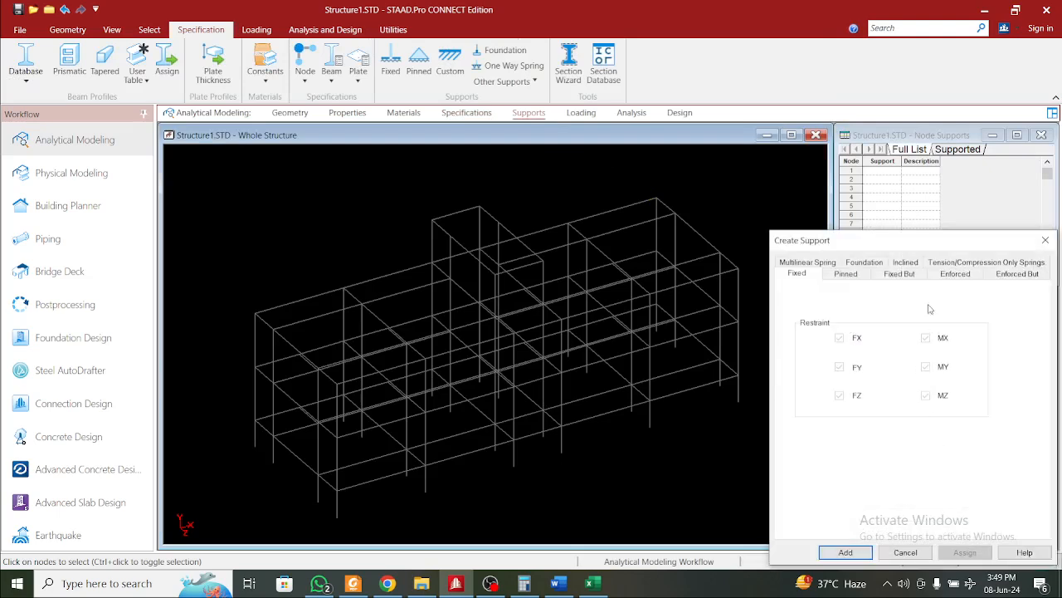
pyautogui.moveTo(945, 246); pyautogui.dragTo(915, 183)
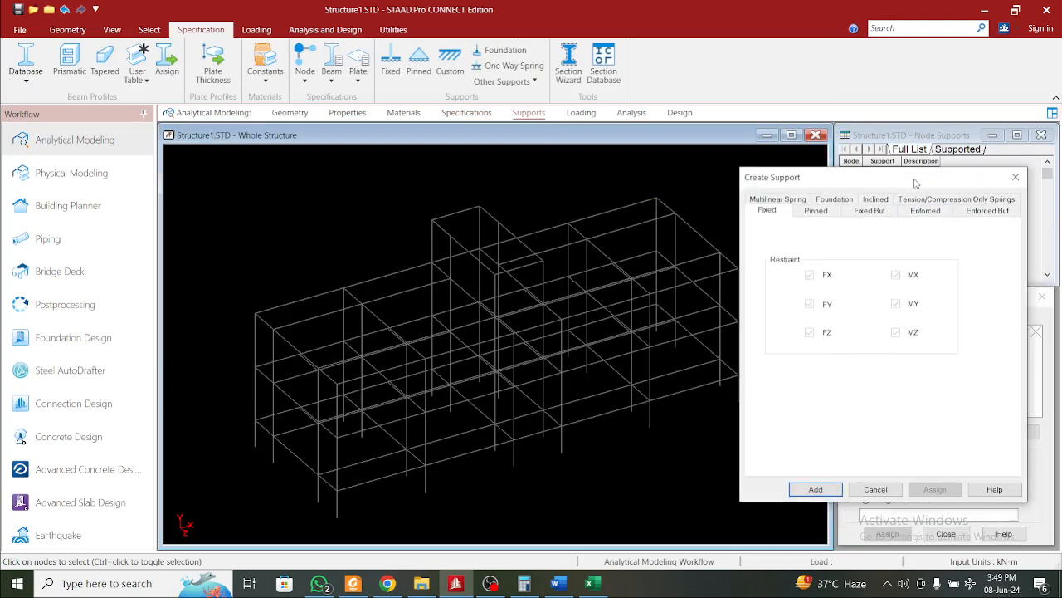
pyautogui.click(816, 490)
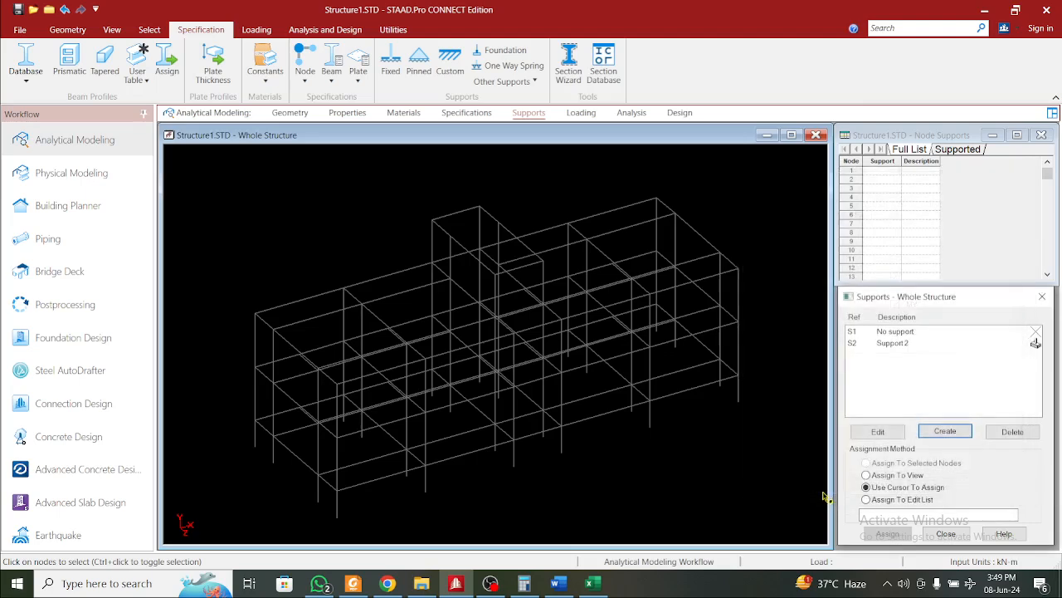
# Assign the fixed support to all column-base nodes, selecting them in front elevation, and clear the selection
pyautogui.click(905, 343)
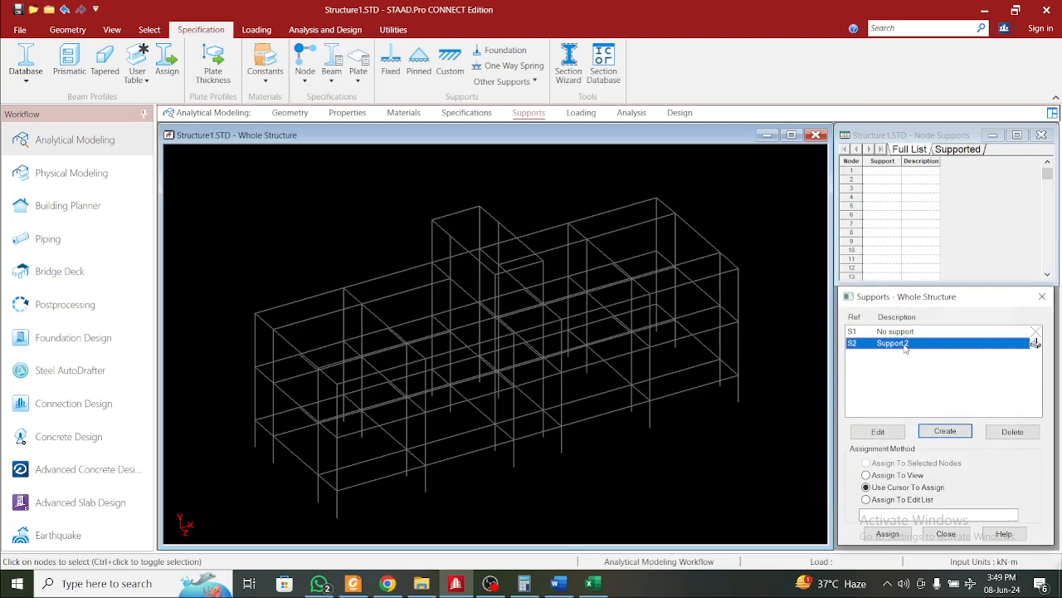
pyautogui.click(735, 430)
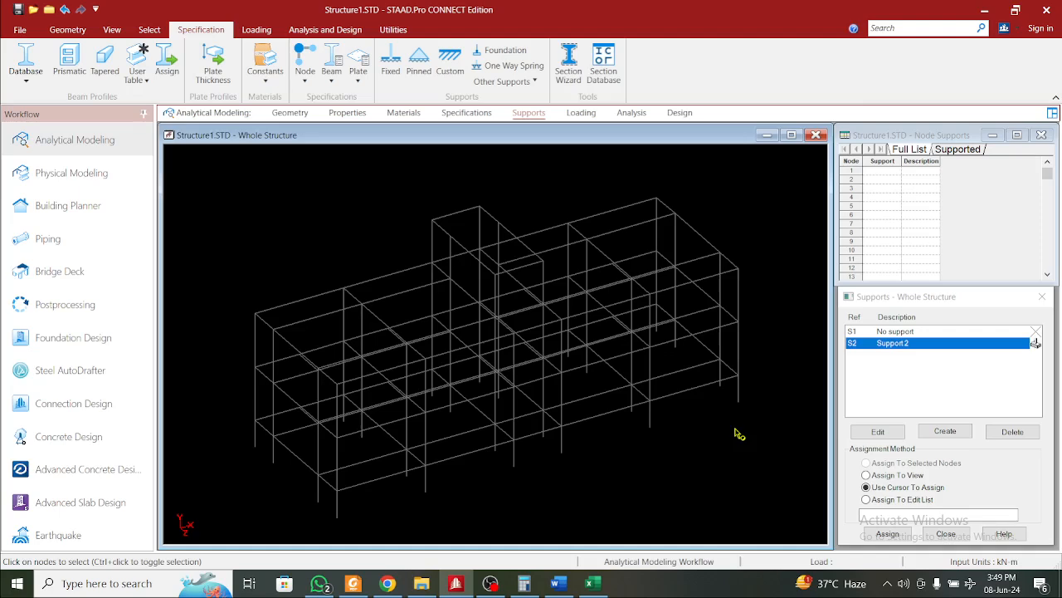
pyautogui.hotkey('shift', 'z')
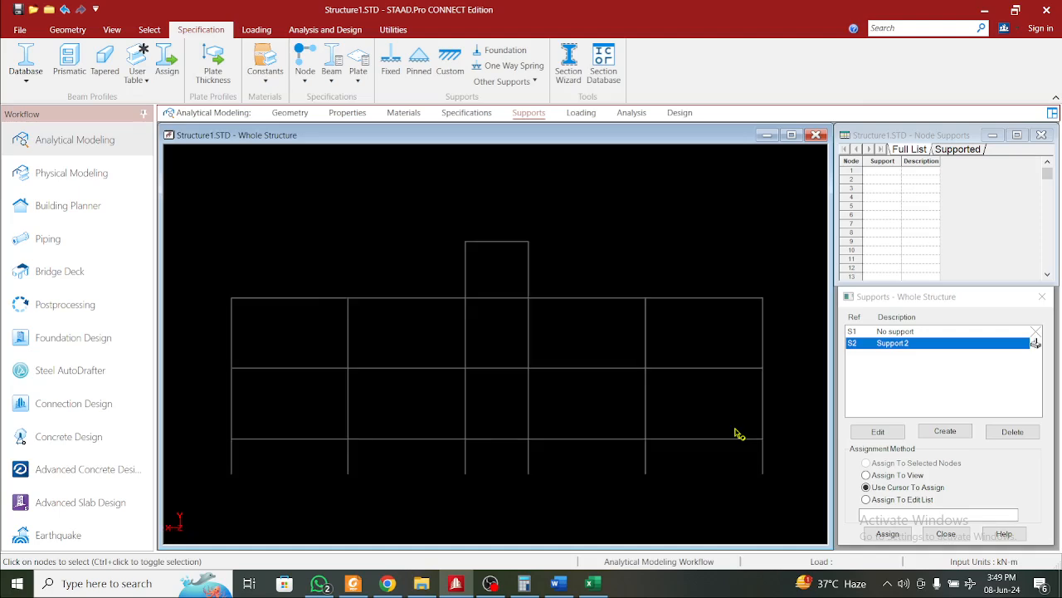
pyautogui.moveTo(203, 461); pyautogui.dragTo(785, 494)
pyautogui.click(113, 30)
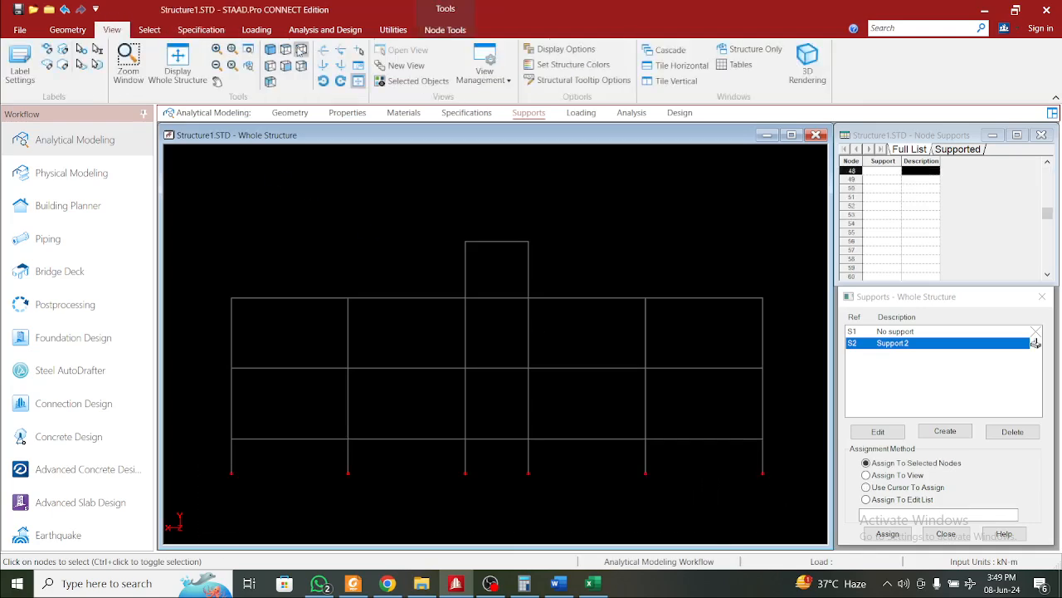
pyautogui.click(271, 50)
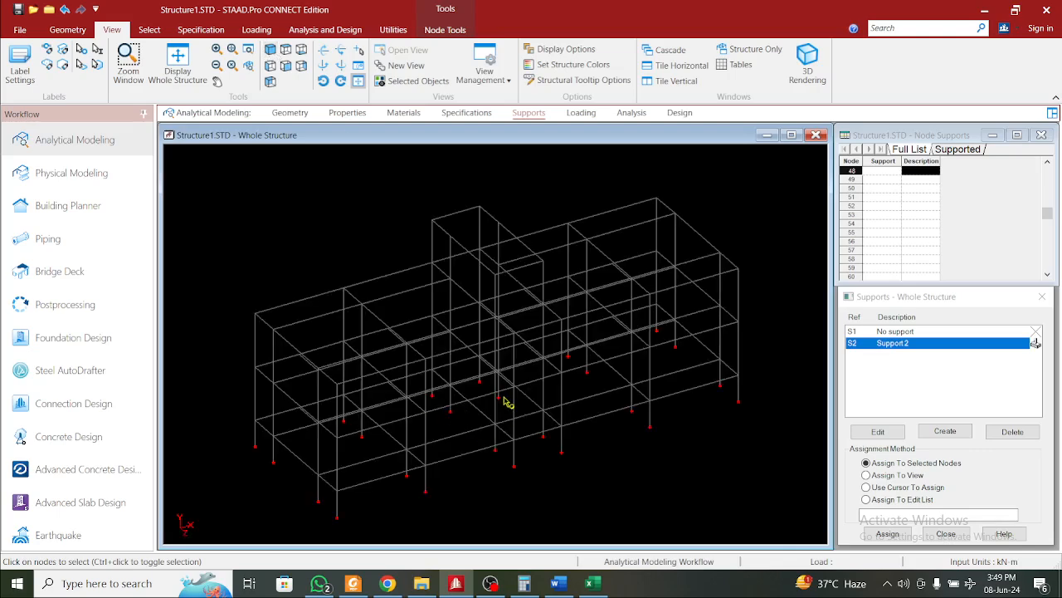
pyautogui.click(885, 536)
pyautogui.click(885, 535)
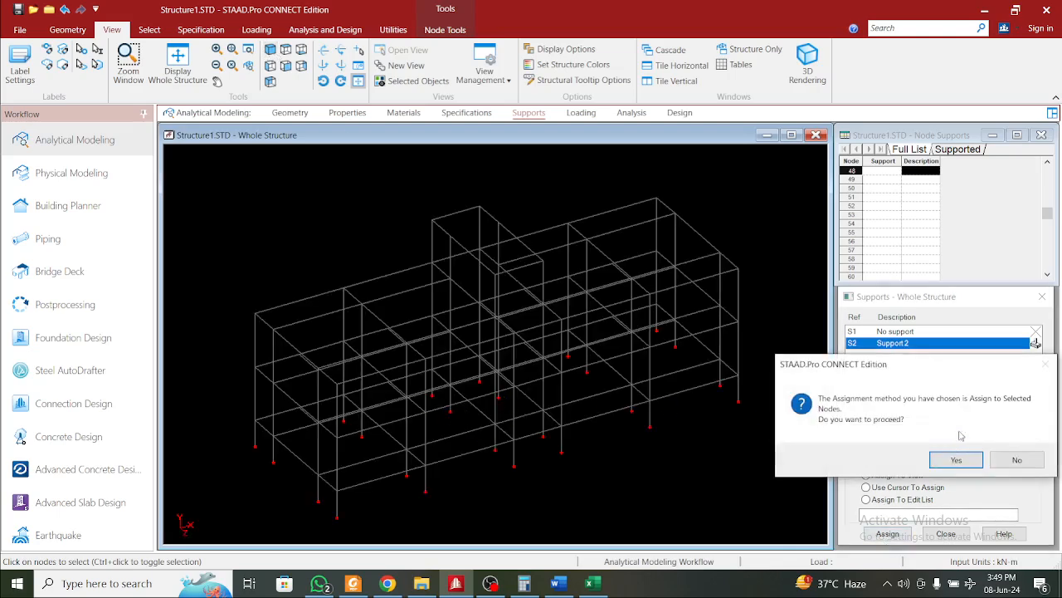
pyautogui.click(948, 459)
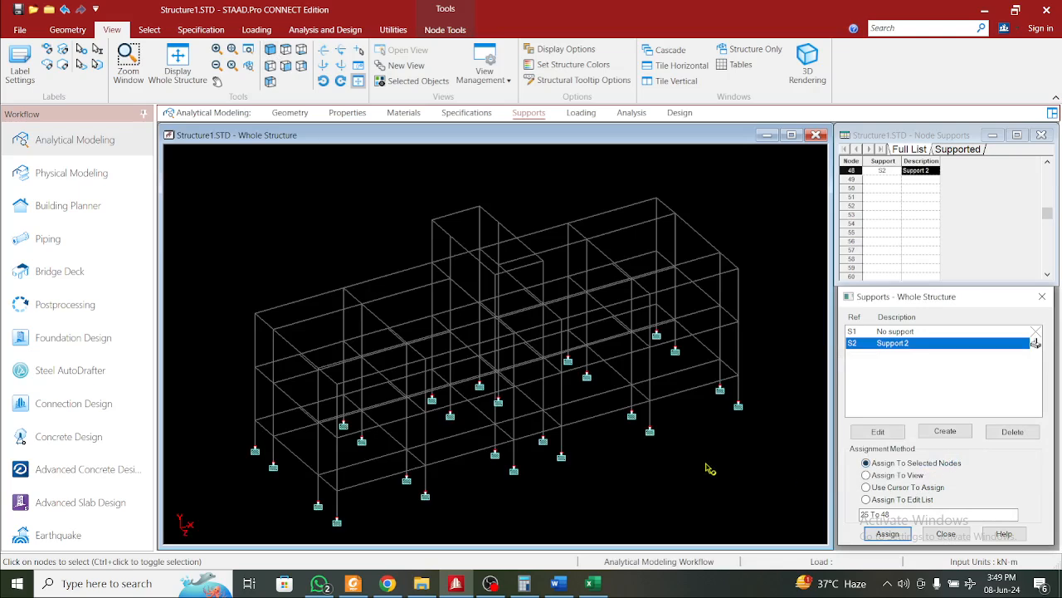
pyautogui.moveTo(699, 467); pyautogui.dragTo(698, 434, button='middle')
pyautogui.click(700, 437)
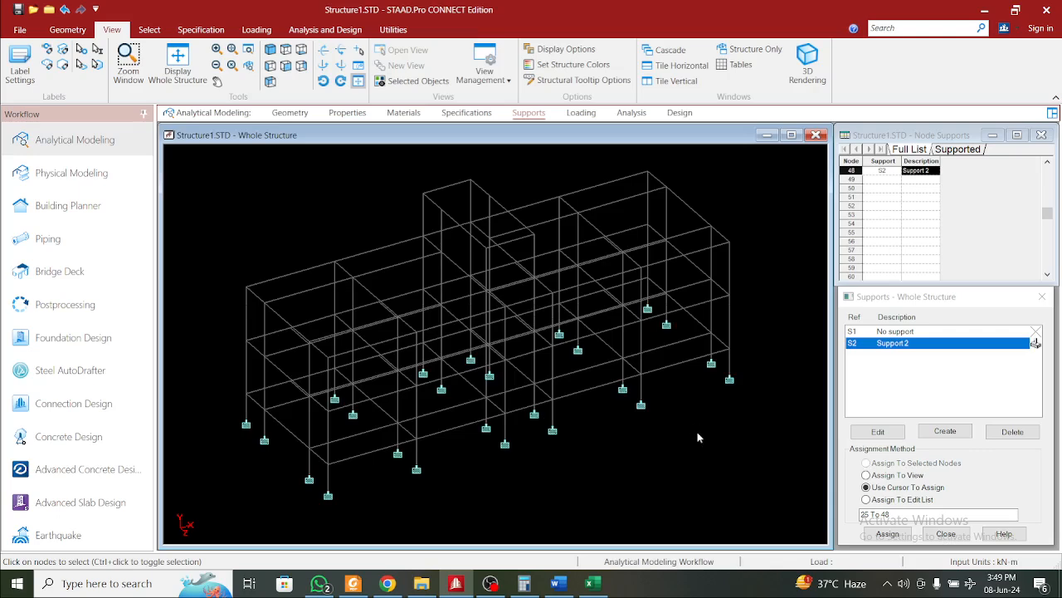
# Open the 3D rendered view of the frame, rotate it to inspect the members, and close it
pyautogui.hotkey('ctrl', 'r')
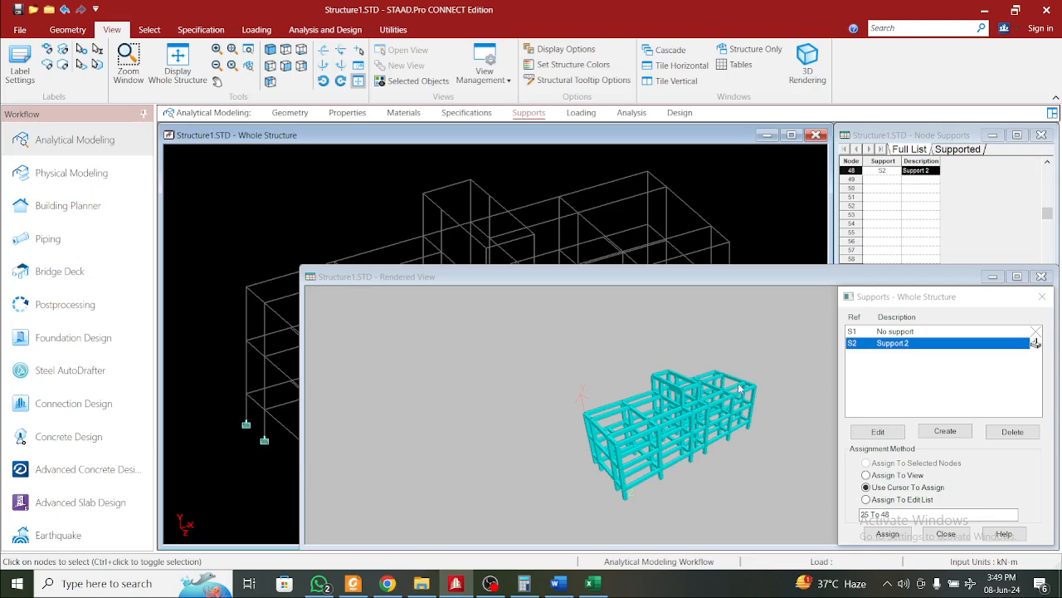
pyautogui.moveTo(742, 326); pyautogui.dragTo(810, 358)
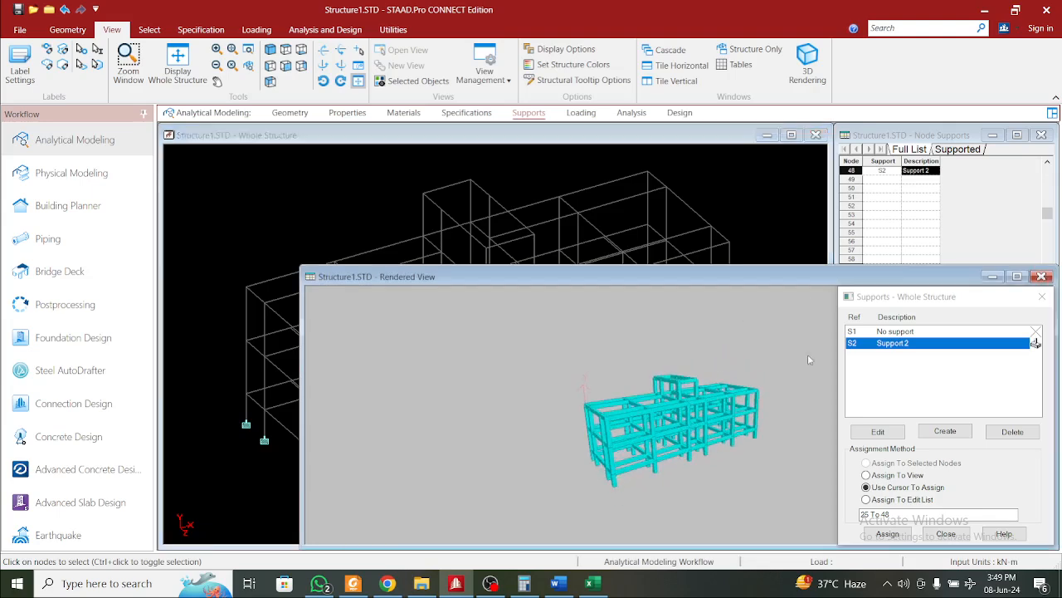
pyautogui.click(1043, 277)
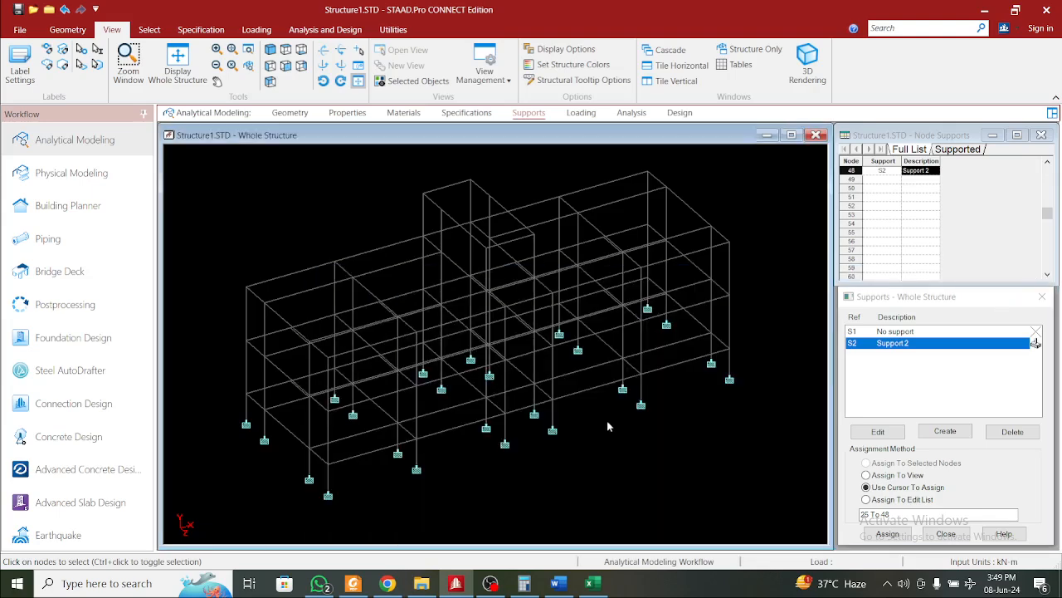
# Display the members as full solid sections and examine the frame and its base supports from several angles
pyautogui.hotkey('ctrl', '3')
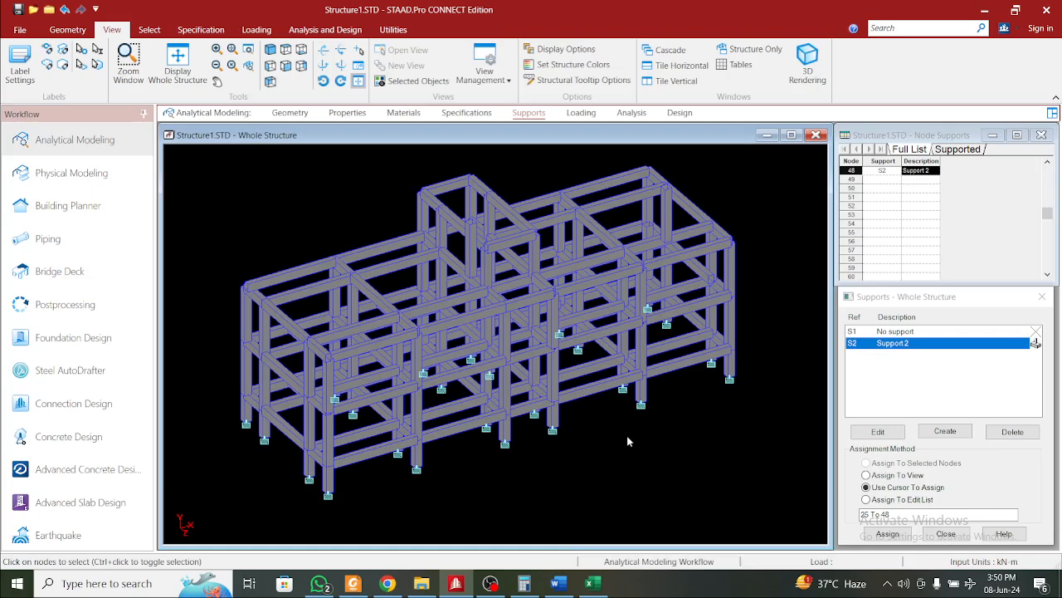
pyautogui.press('Left')
pyautogui.press('Right')
pyautogui.press('Right')
pyautogui.press('Up')
pyautogui.press('Up')
pyautogui.press('Up')
pyautogui.press('Up')
pyautogui.press('Up')
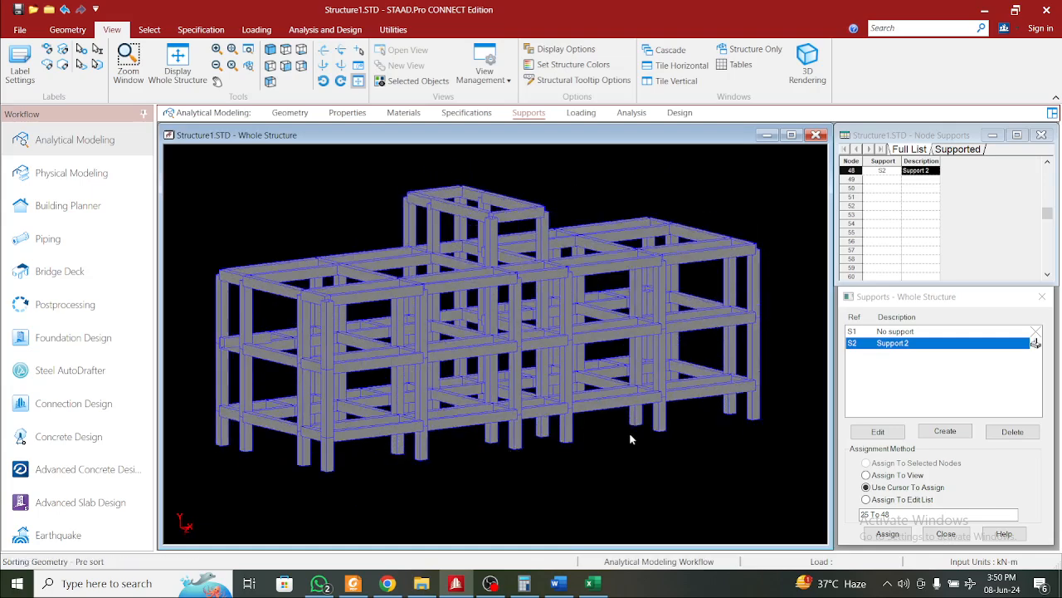
pyautogui.press('Down')
pyautogui.press('Down')
pyautogui.press('Down')
pyautogui.press('Down')
pyautogui.press('Down')
pyautogui.press('Down')
pyautogui.press('Down')
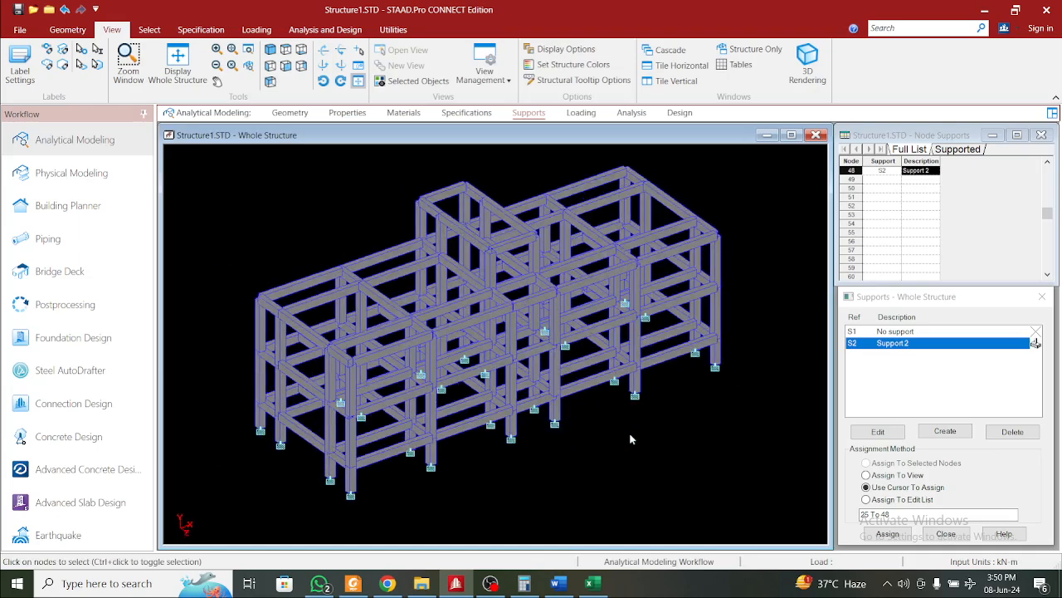
pyautogui.press('Up')
pyautogui.press('Up')
pyautogui.press('Left')
pyautogui.press('Left')
pyautogui.press('Left')
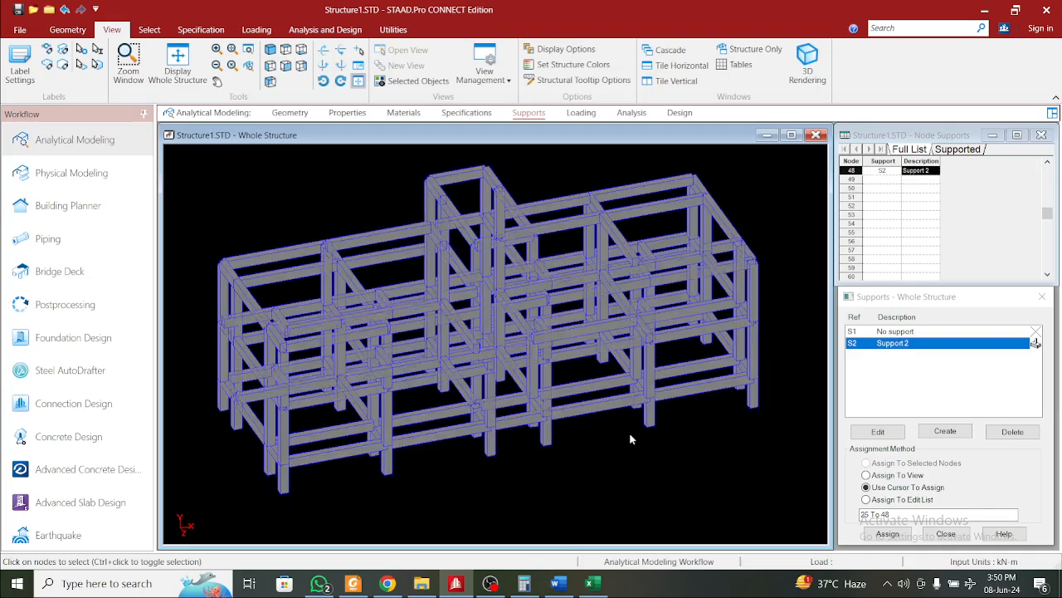
pyautogui.press('Up')
pyautogui.press('Up')
pyautogui.press('Up')
pyautogui.press('Up')
pyautogui.press('Up')
pyautogui.press('Up')
pyautogui.press('Up')
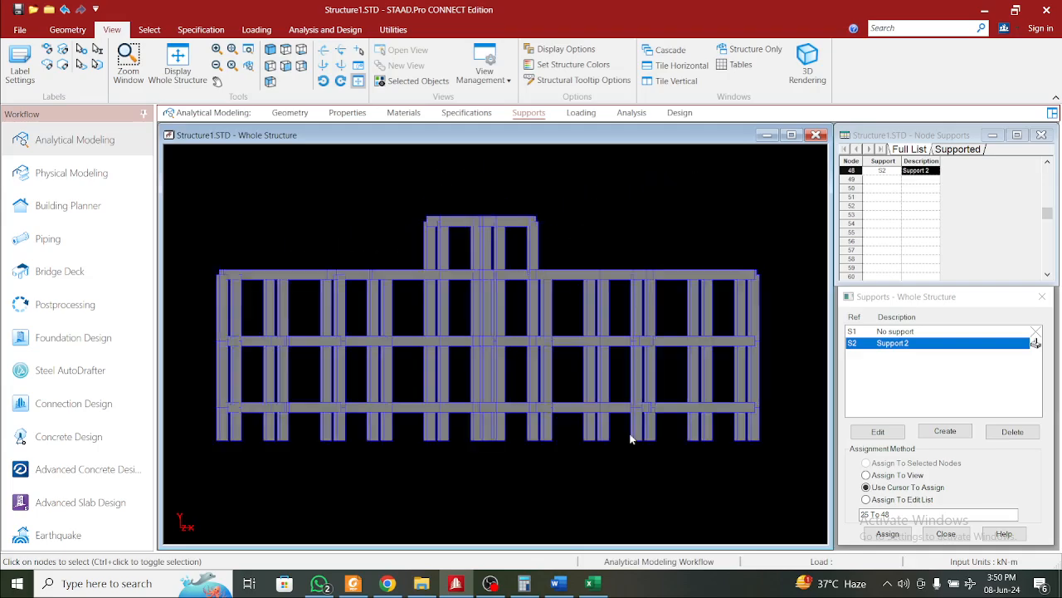
pyautogui.press('Down')
pyautogui.press('Down')
pyautogui.press('Down')
pyautogui.press('Left')
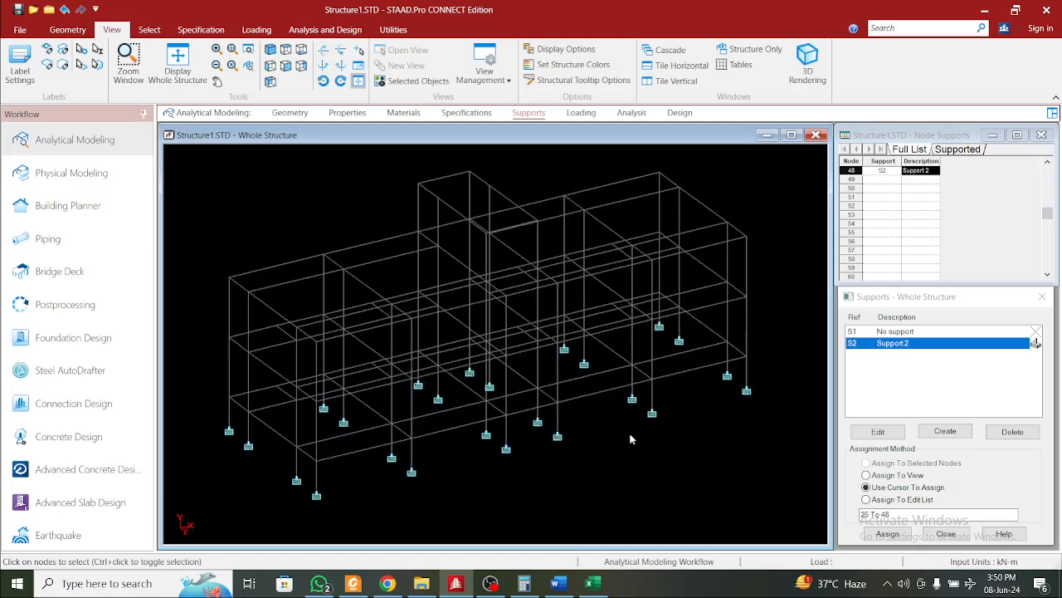
pyautogui.moveTo(630, 437); pyautogui.dragTo(626, 464, button='middle')
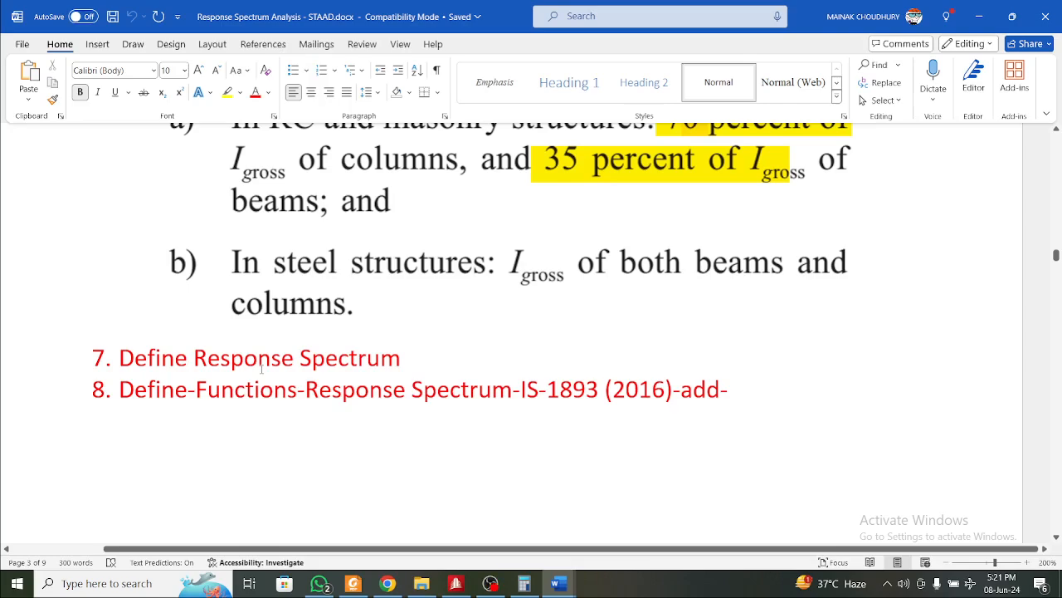
# In the Word notes on response spectrum analysis, review the diaphragm, response reduction, damping ratio and horizontal seismic coefficient Ah clauses
pyautogui.scroll(5, 192, 210)
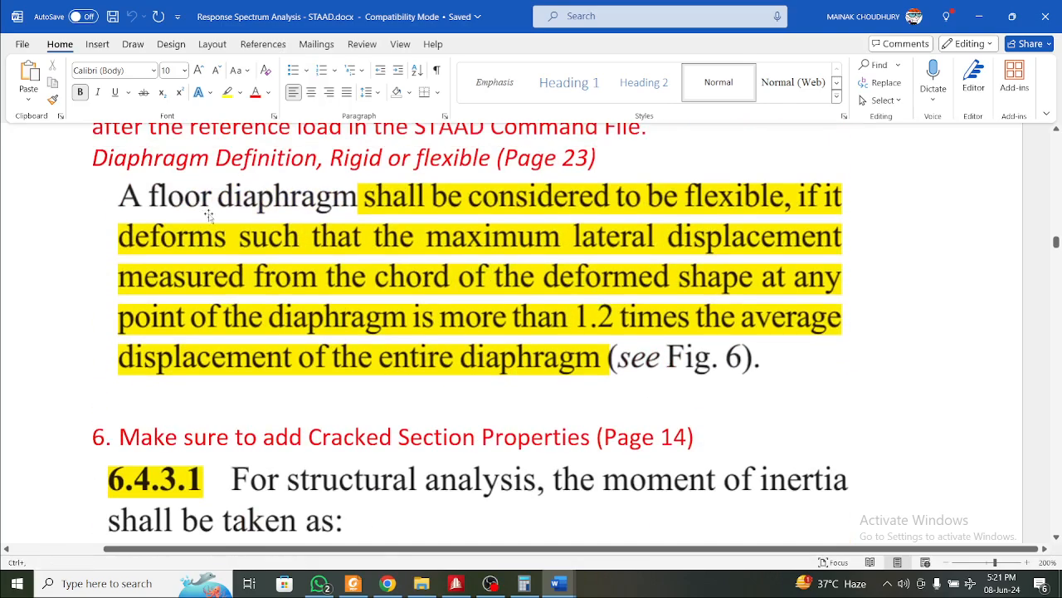
pyautogui.scroll(3, 209, 218)
pyautogui.scroll(5, 209, 217)
pyautogui.scroll(-10, 212, 220)
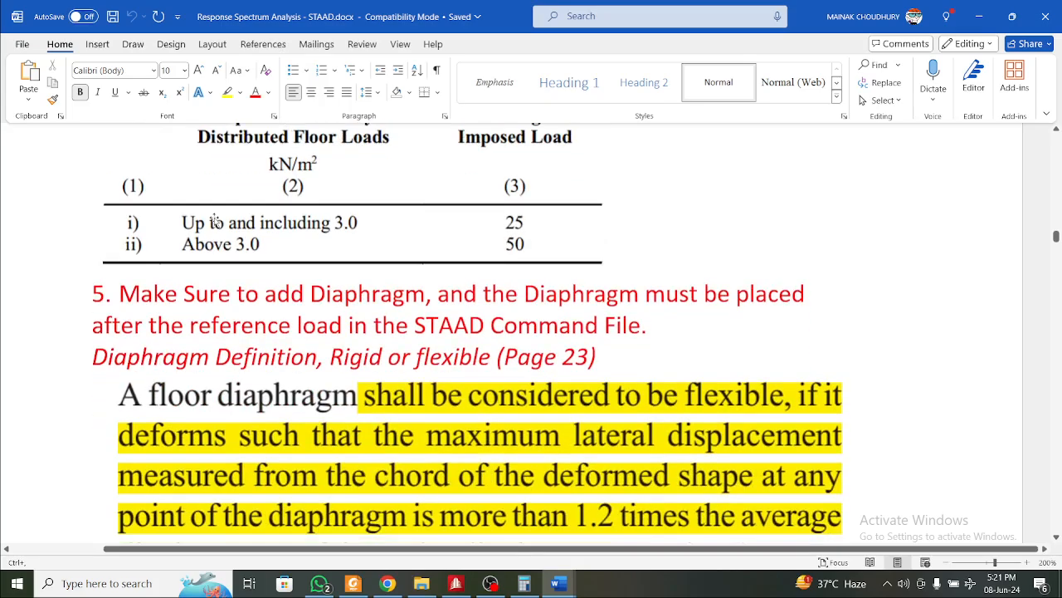
pyautogui.scroll(-15, 214, 221)
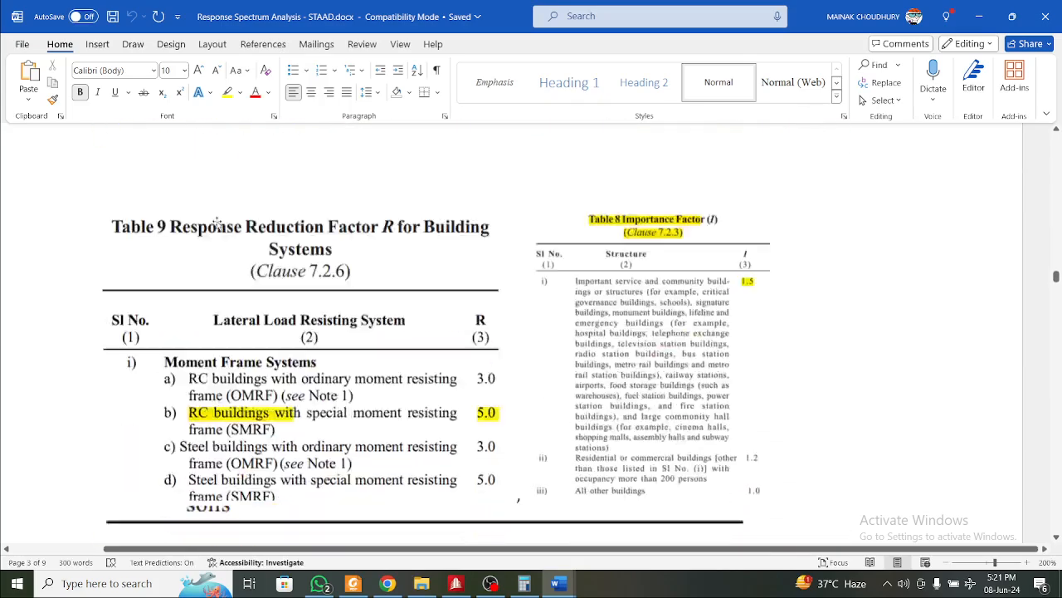
pyautogui.scroll(-15, 217, 224)
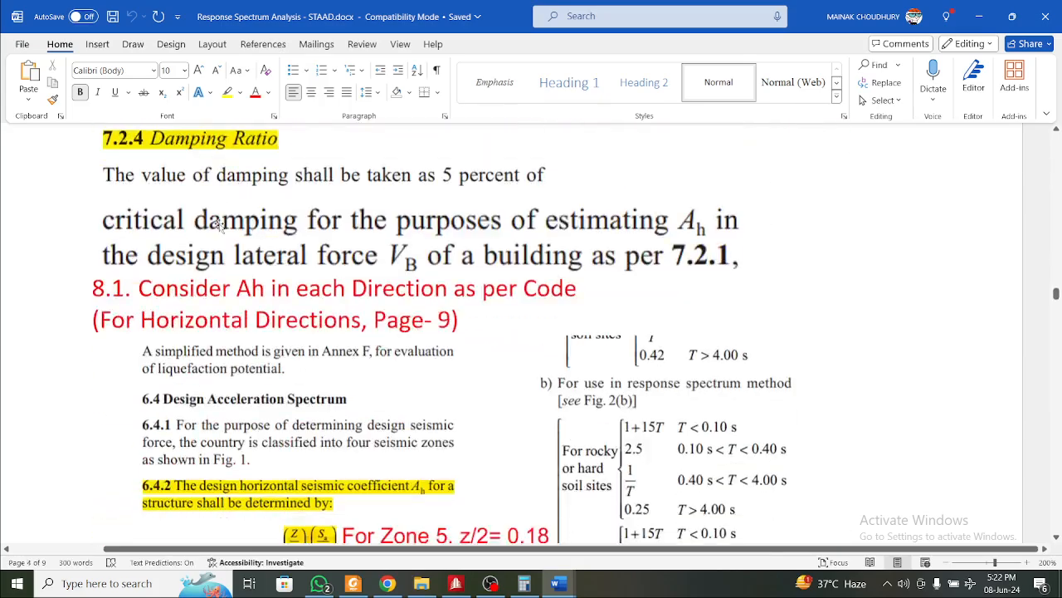
pyautogui.scroll(5, 220, 226)
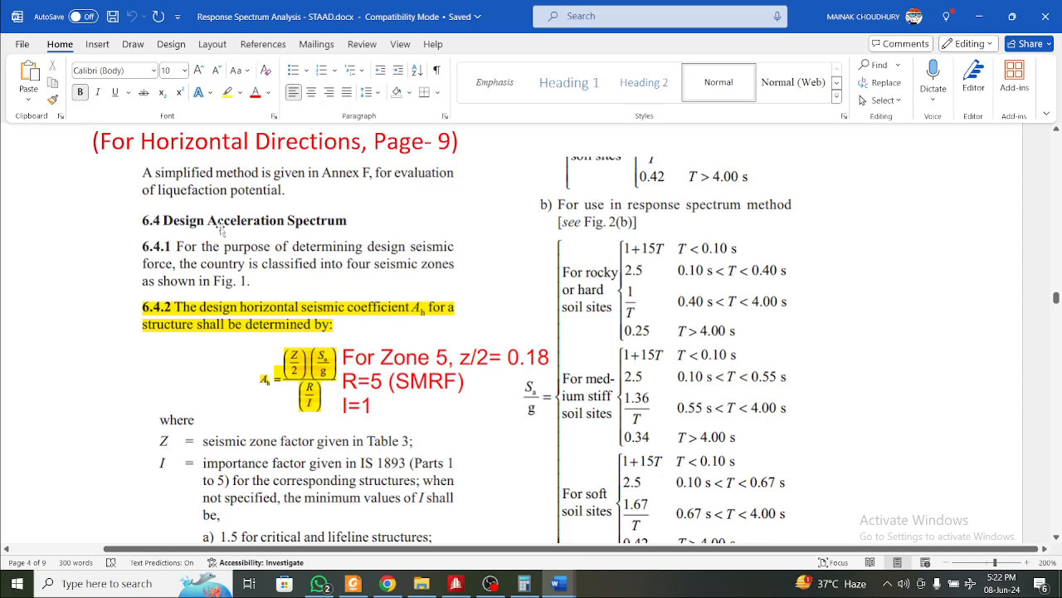
pyautogui.click(296, 311)
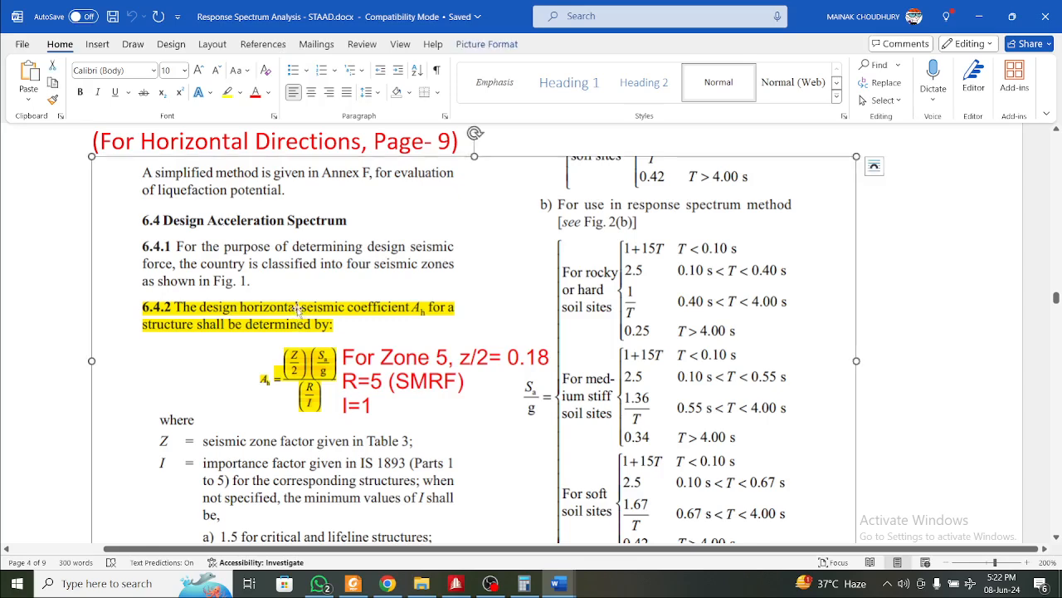
pyautogui.scroll(-3, 296, 311)
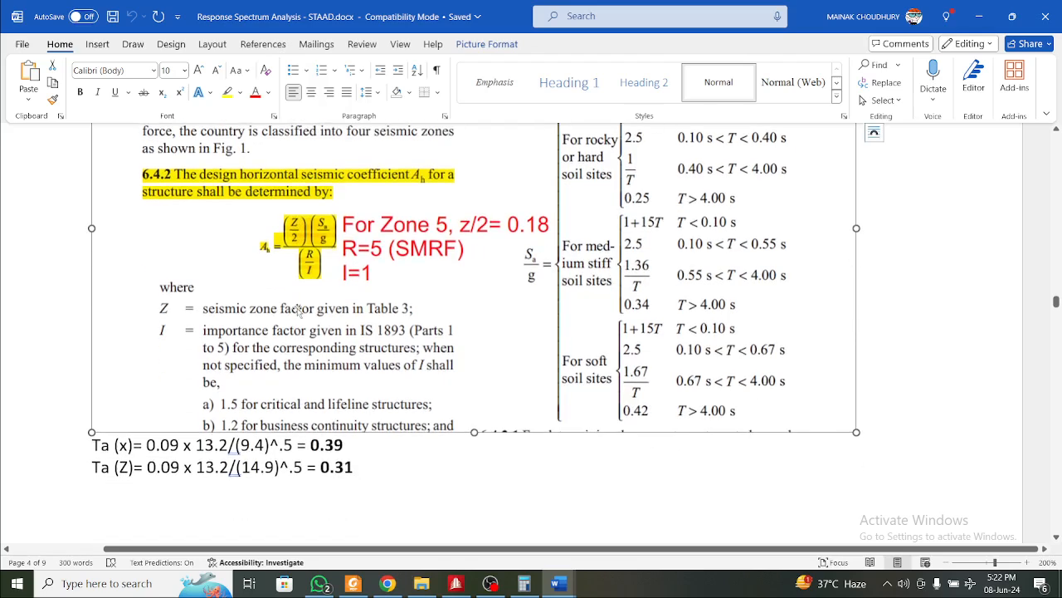
pyautogui.scroll(3, 297, 311)
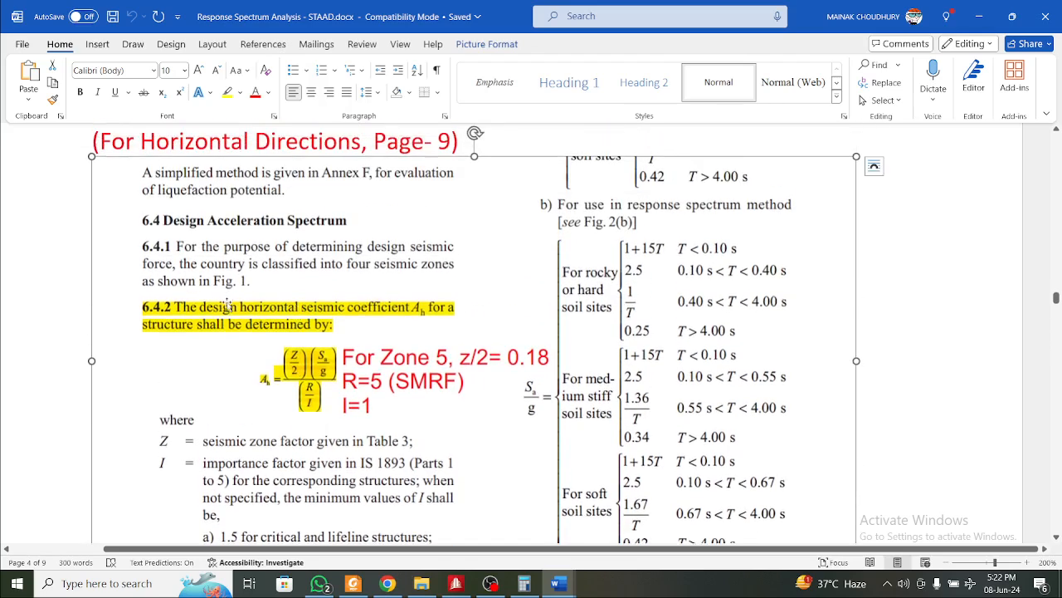
pyautogui.scroll(-3, 230, 301)
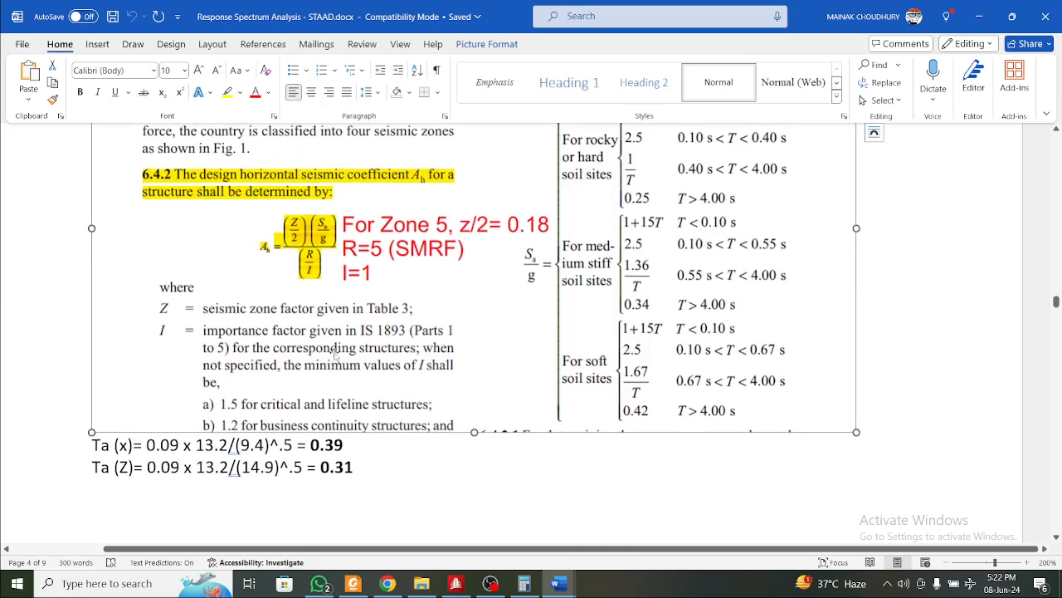
pyautogui.scroll(10, 335, 351)
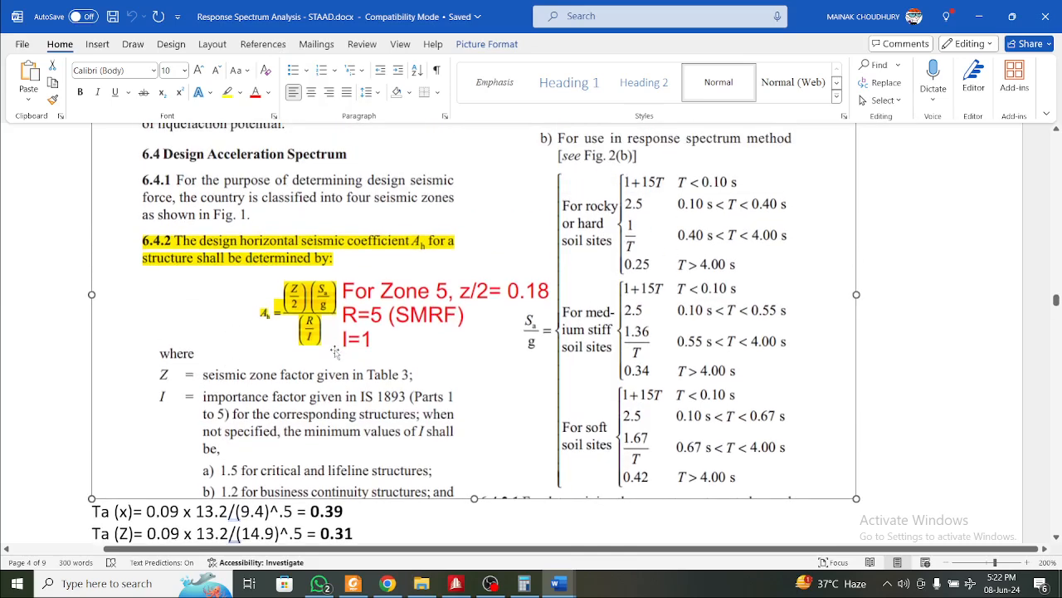
# Go back through the Word notes to review the building time period formula and the conditions listed before it
pyautogui.scroll(15, 335, 350)
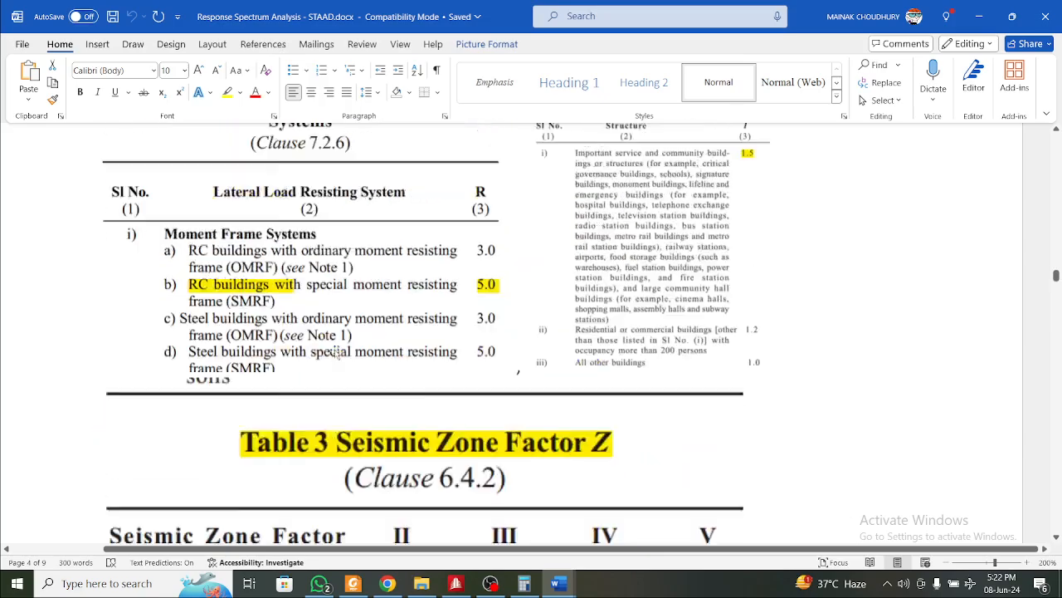
pyautogui.scroll(15, 335, 351)
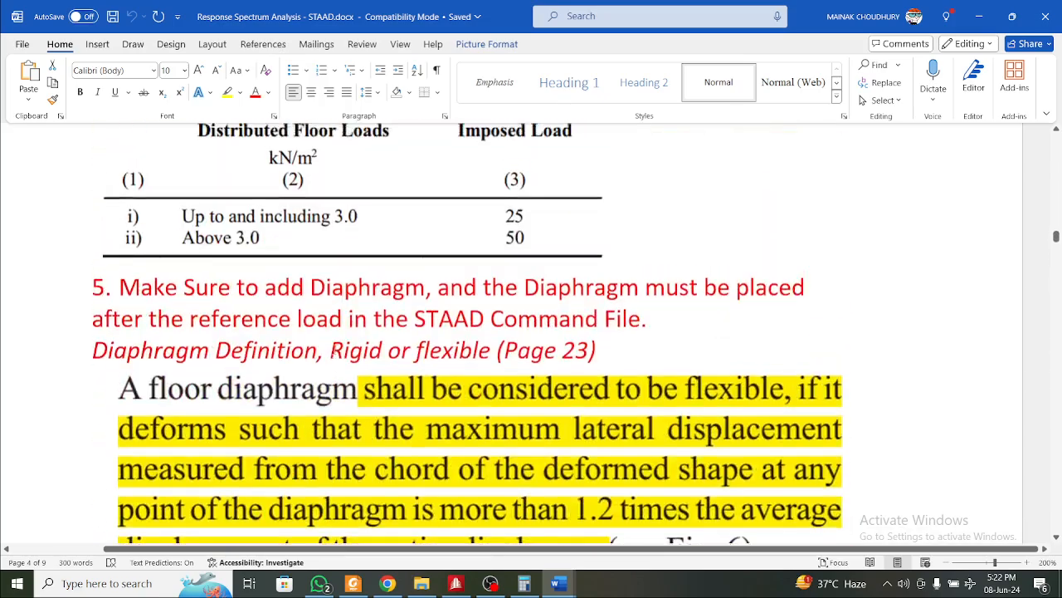
pyautogui.scroll(15, 335, 350)
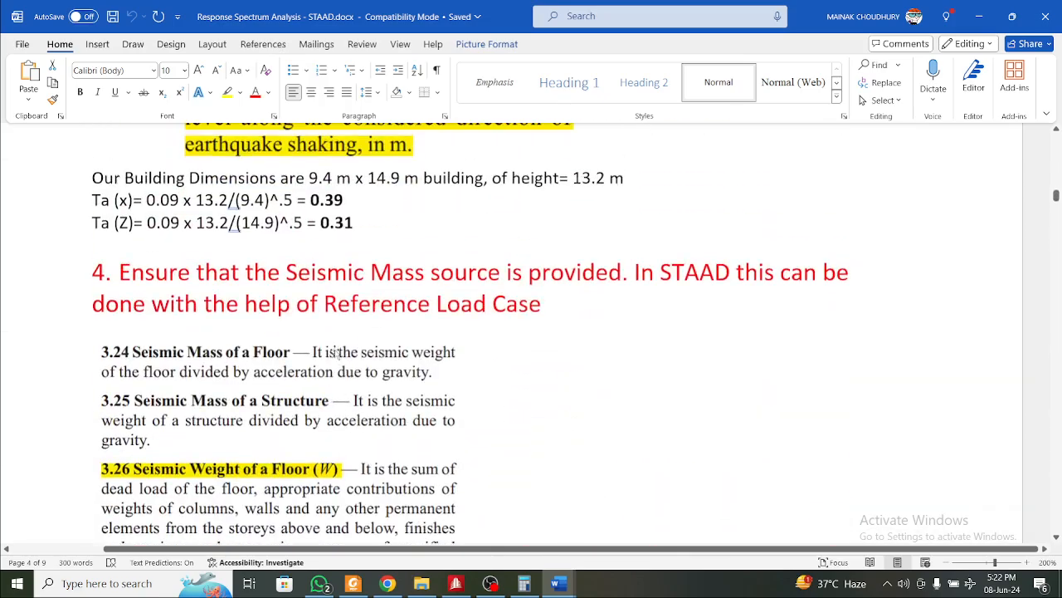
pyautogui.scroll(12, 335, 351)
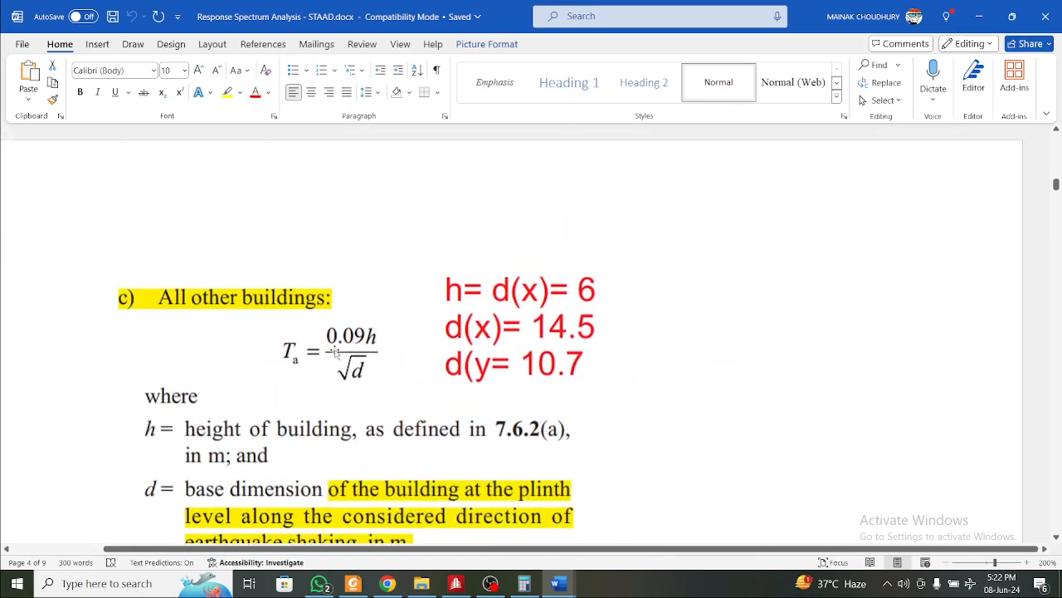
pyautogui.scroll(-8, 344, 353)
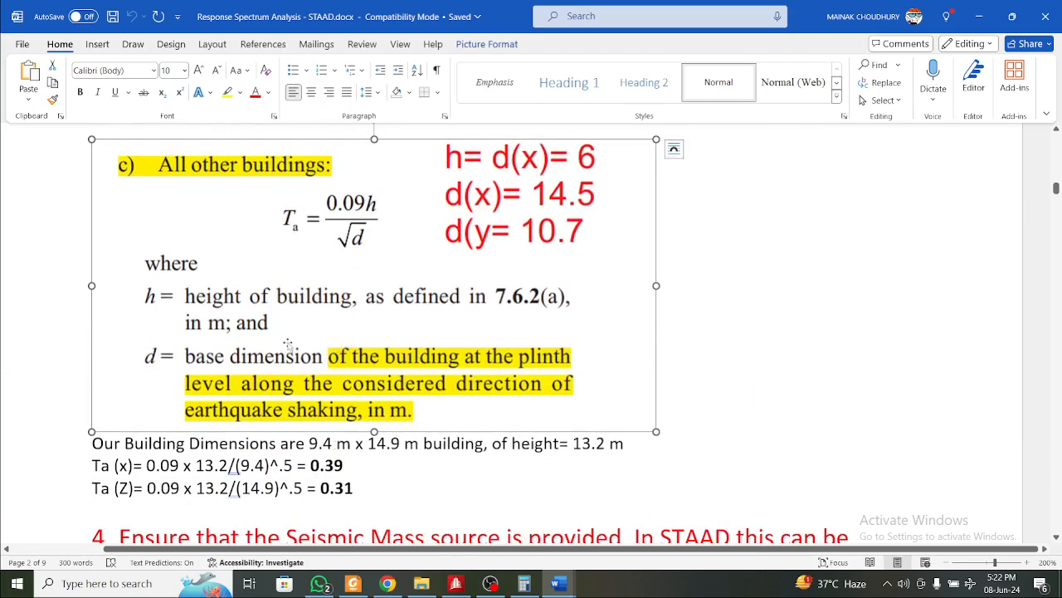
pyautogui.scroll(8, 288, 343)
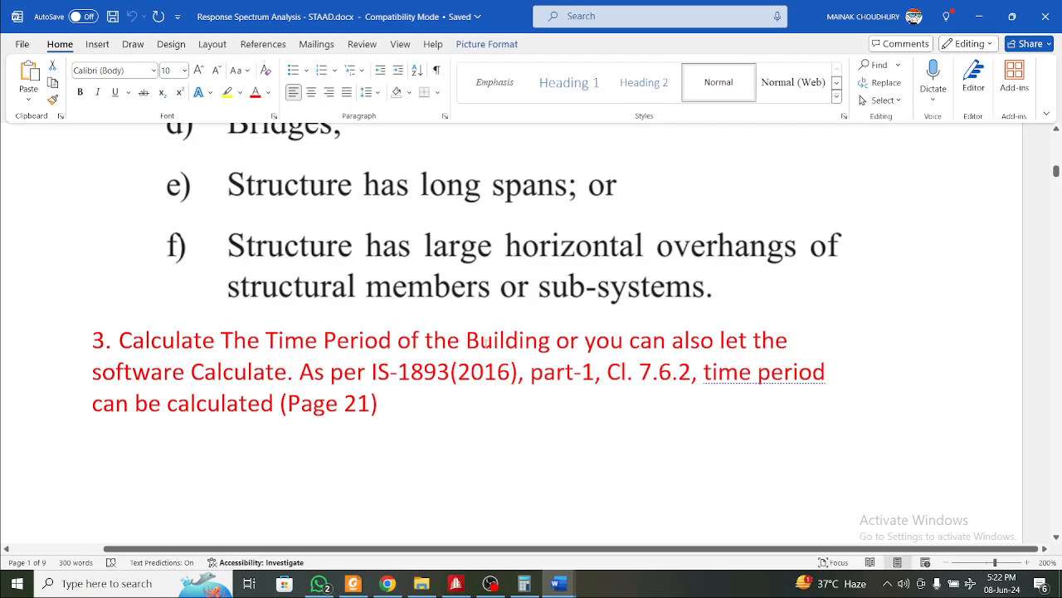
pyautogui.scroll(3, 427, 370)
pyautogui.scroll(-10, 427, 370)
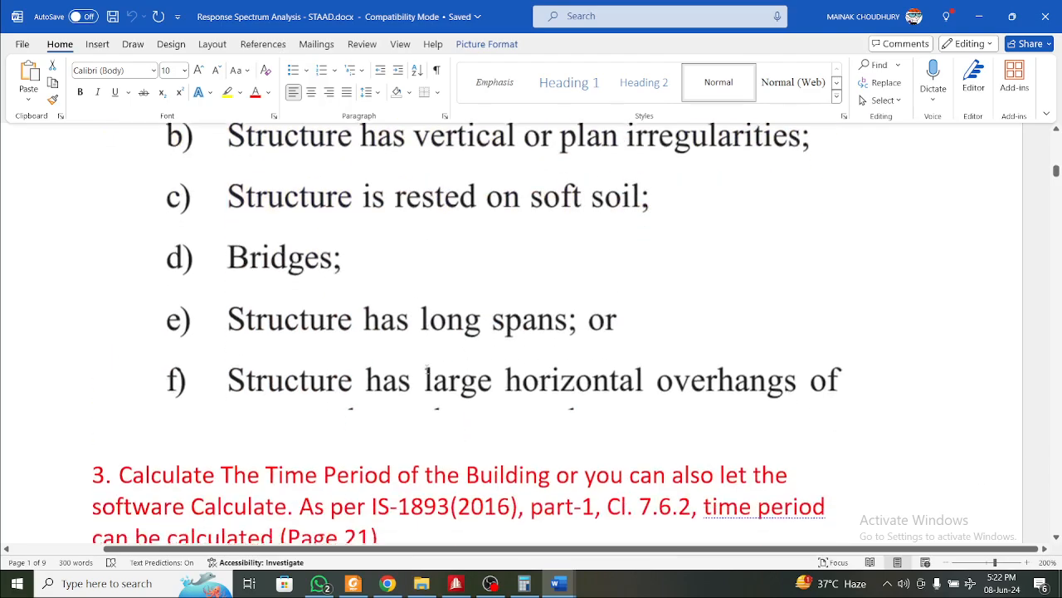
# In the Word notes' time period section, set the building height in the building dimensions line to 6 m
pyautogui.scroll(1, 427, 370)
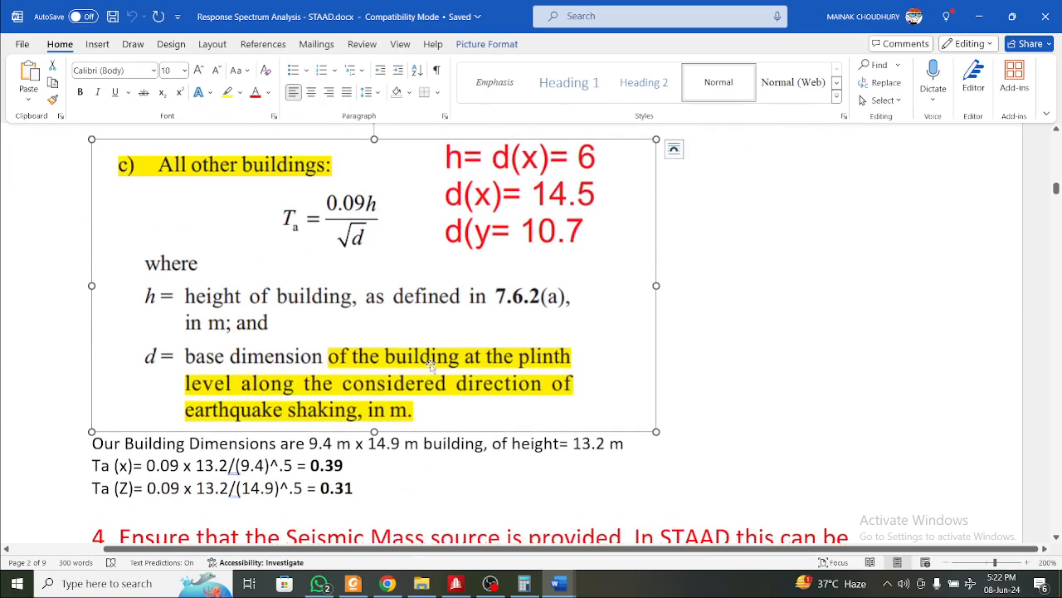
pyautogui.scroll(5, 433, 355)
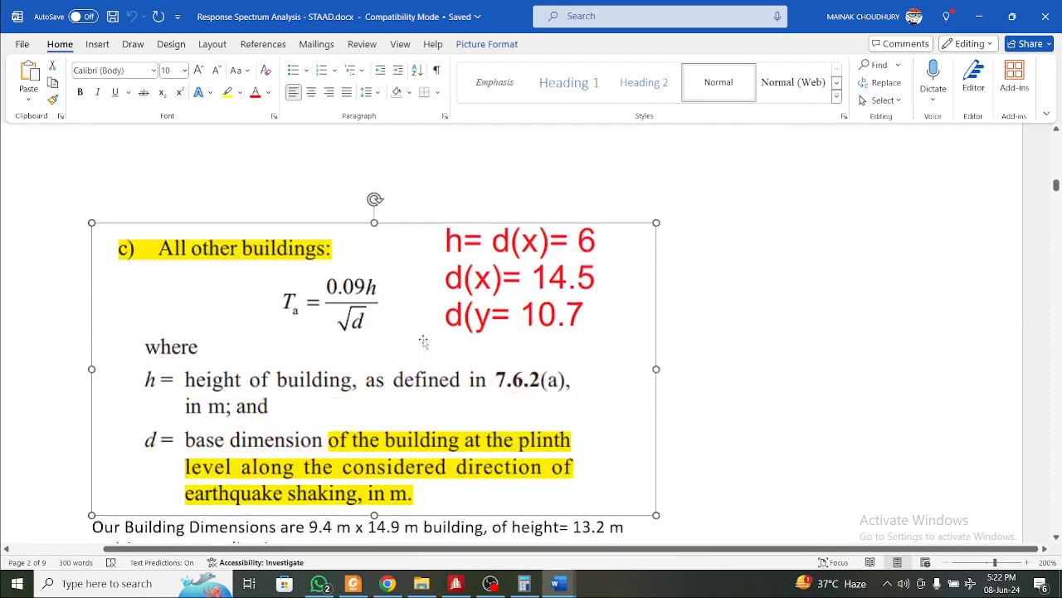
pyautogui.scroll(-3, 291, 309)
pyautogui.scroll(-2, 291, 309)
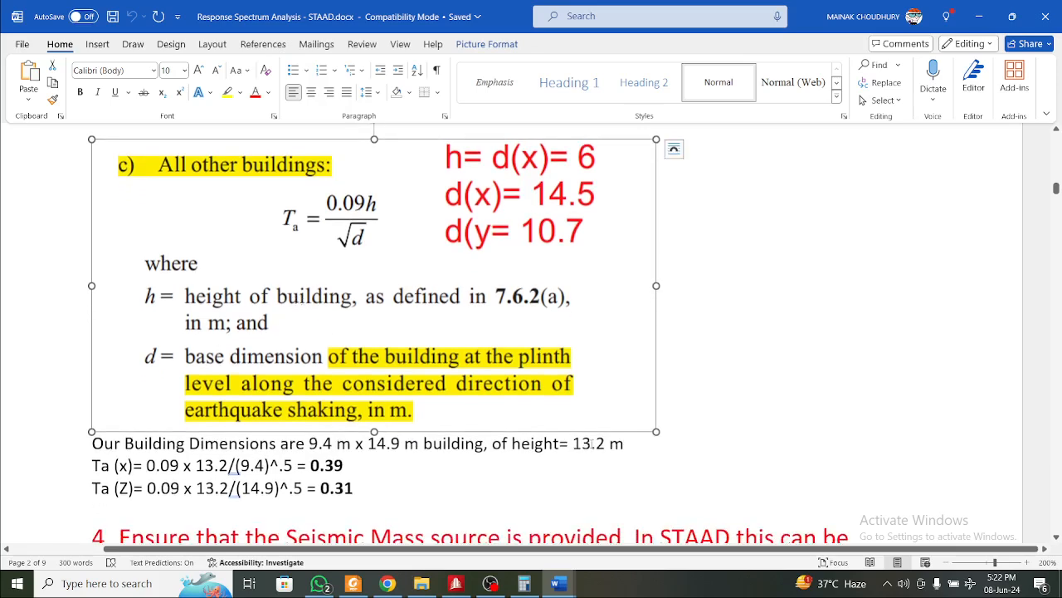
pyautogui.moveTo(605, 446); pyautogui.dragTo(576, 443)
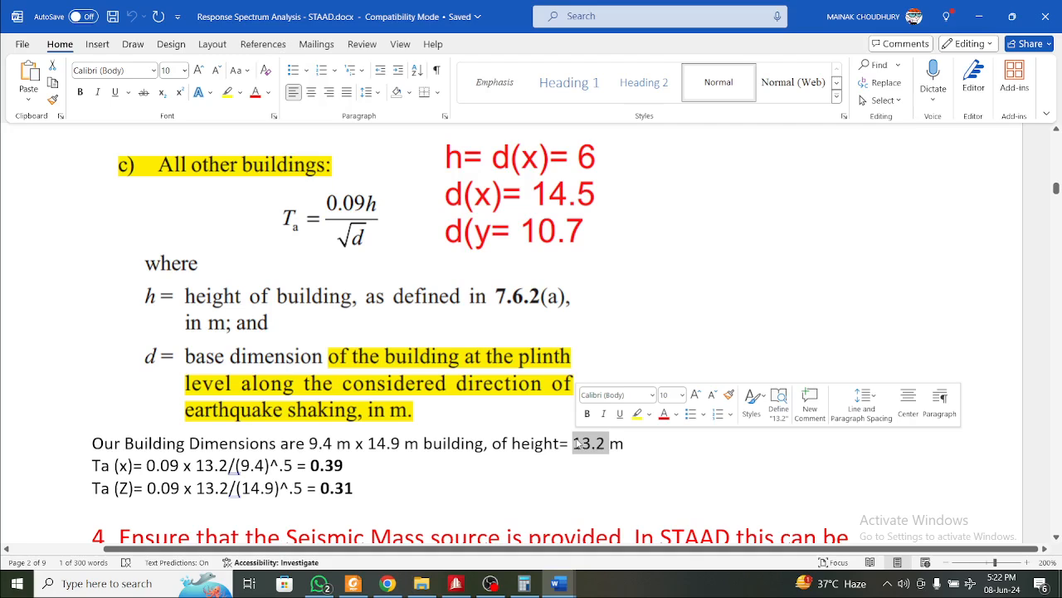
pyautogui.write('6')
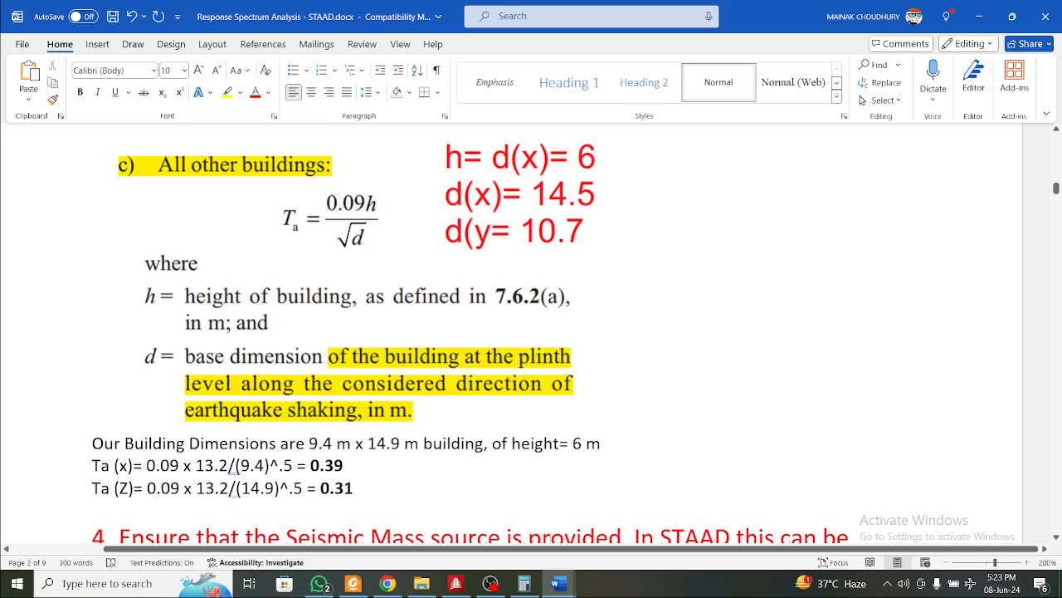
# Consult the overall length in BUILDING DRAWING.pdf and set the first building dimension in the Word notes to 22.6 m
pyautogui.click(356, 585)
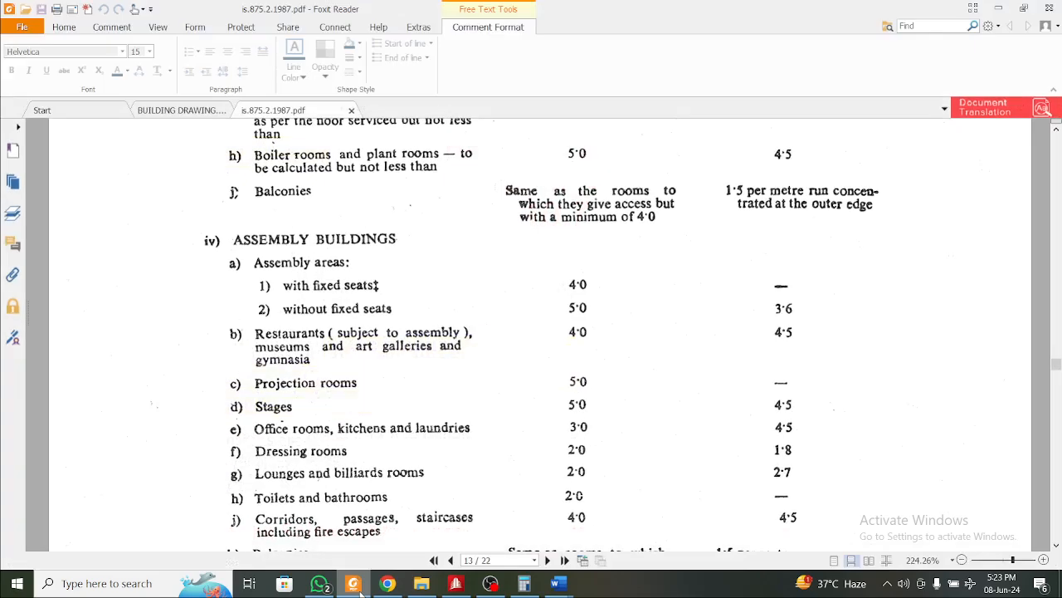
pyautogui.click(184, 110)
pyautogui.scroll(3, 438, 270)
pyautogui.scroll(-2, 438, 271)
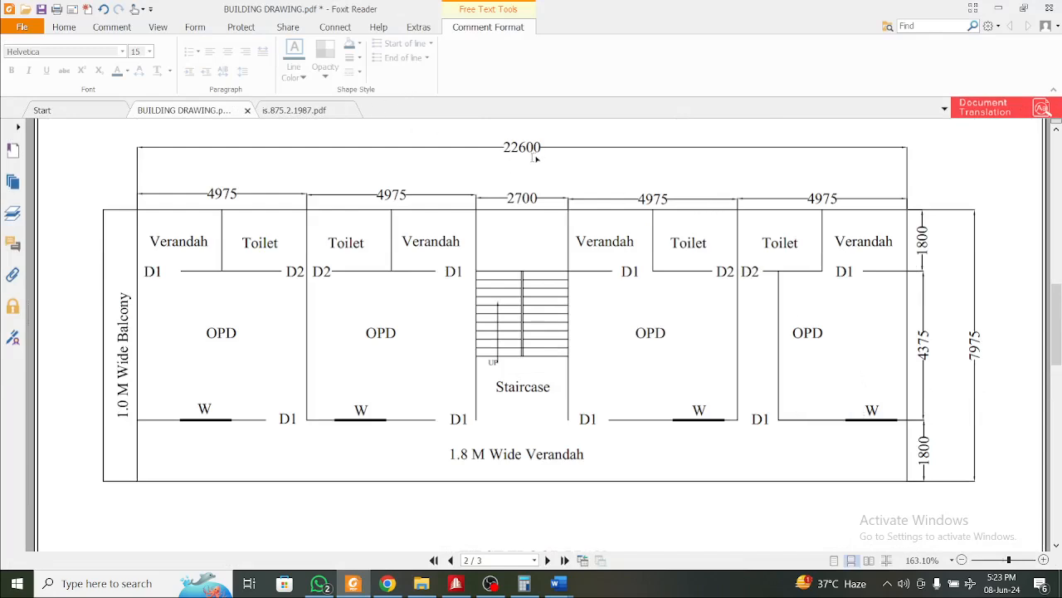
pyautogui.click(999, 8)
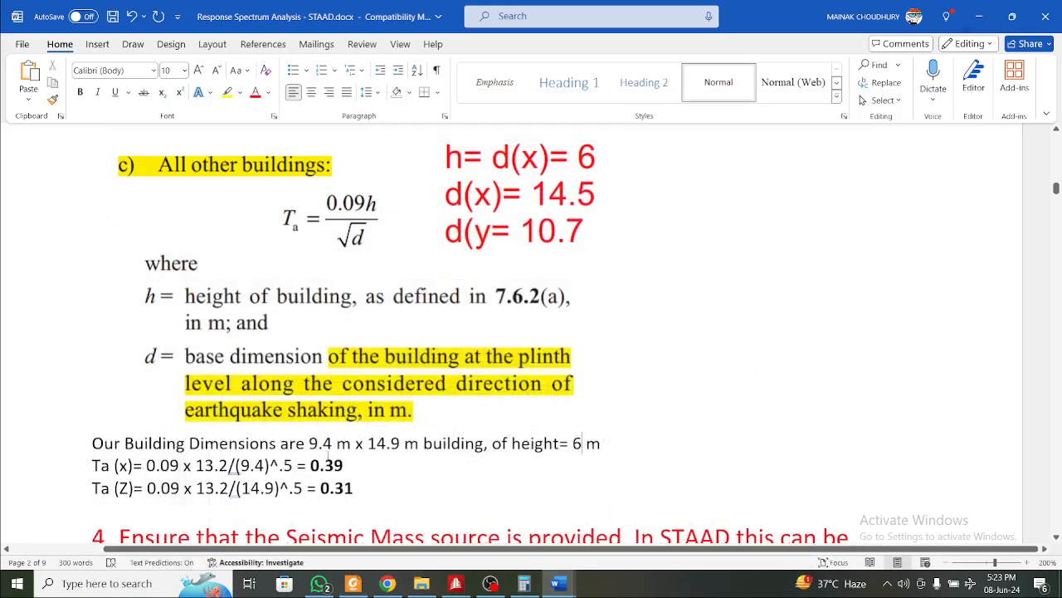
pyautogui.moveTo(333, 443); pyautogui.dragTo(309, 443)
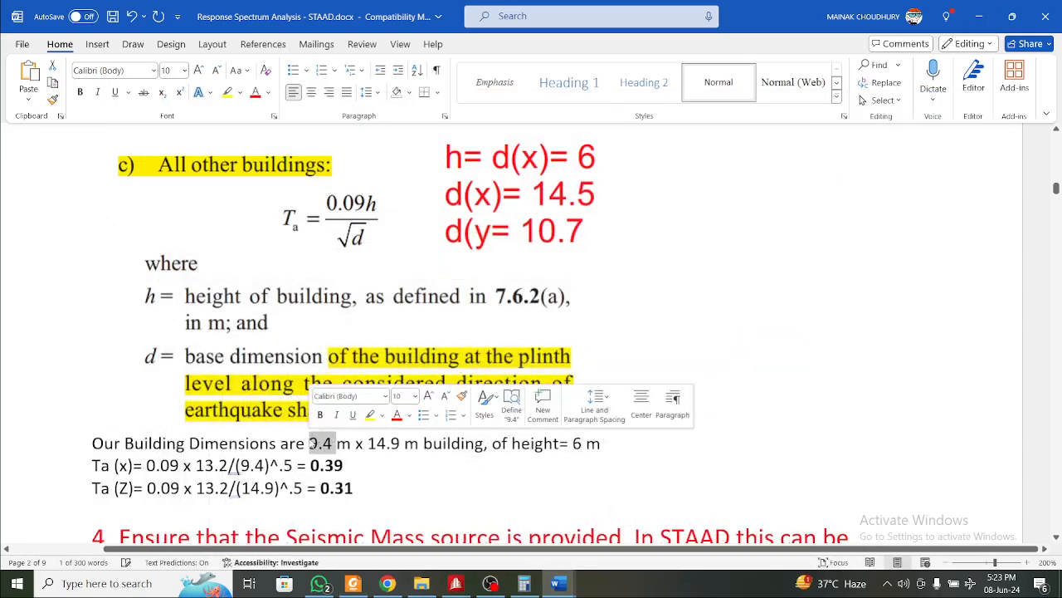
pyautogui.write('22.6')
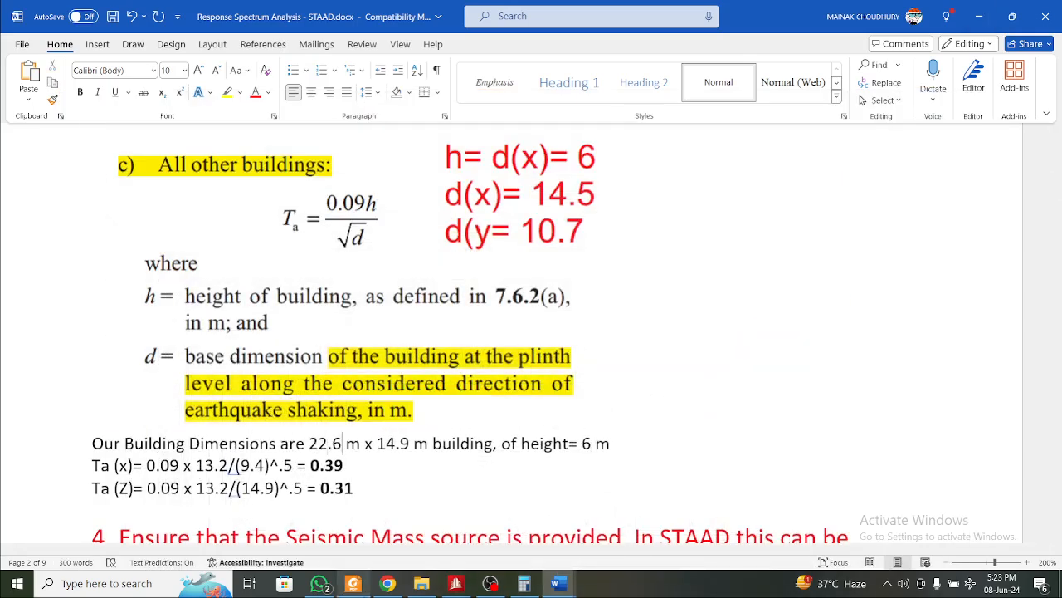
# Check the overall width in the building drawing and set the second building dimension in the Word notes to 7.975 m
pyautogui.click(353, 582)
pyautogui.click(352, 582)
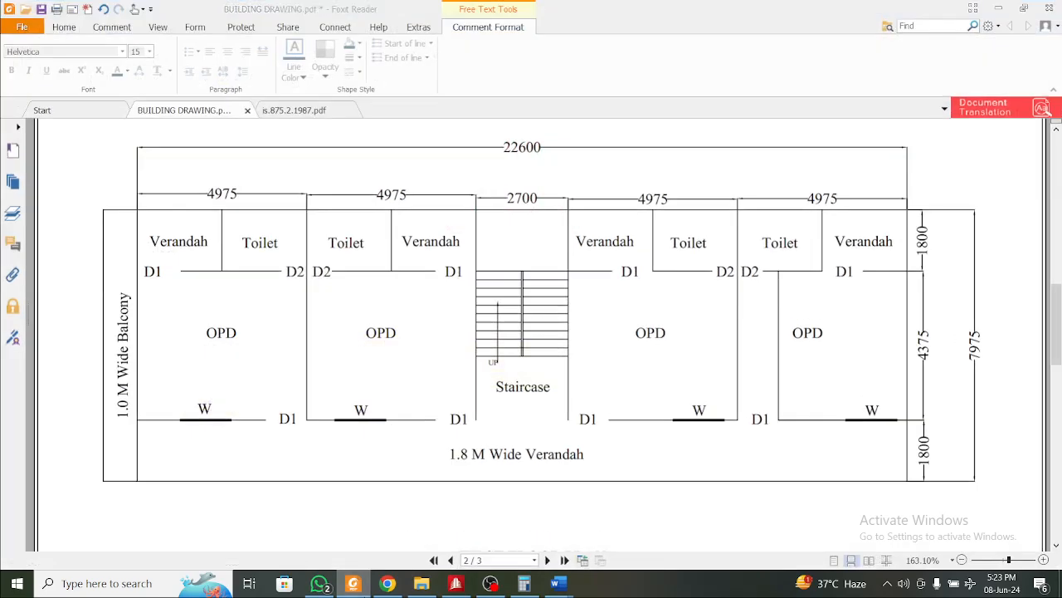
pyautogui.moveTo(410, 443); pyautogui.dragTo(378, 443)
pyautogui.write('7')
pyautogui.press('Return')
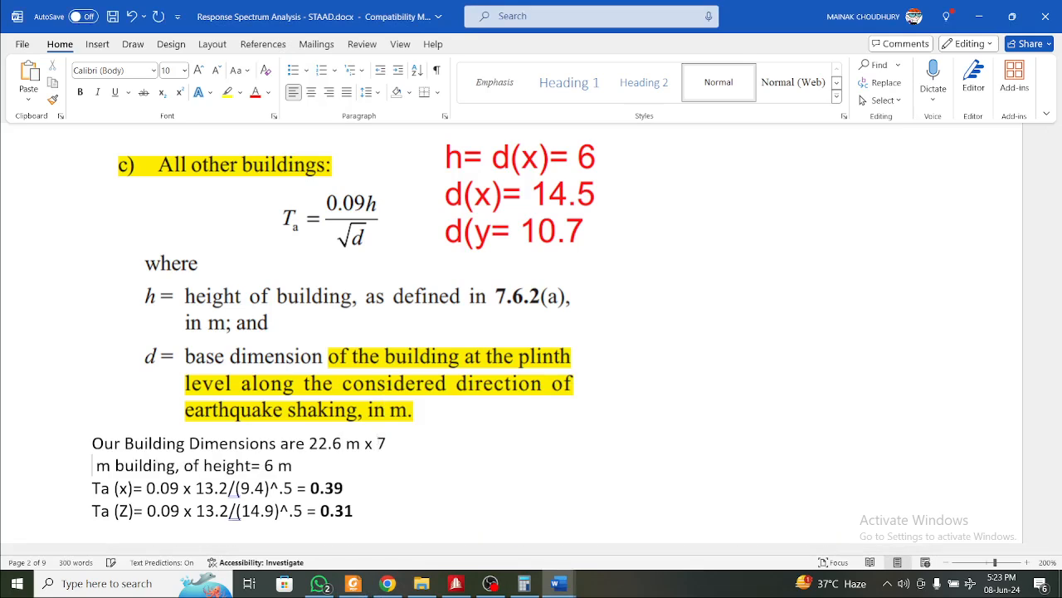
pyautogui.hotkey('ctrl', 'z')
pyautogui.hotkey('ctrl', 'z')
pyautogui.write('7.975 m building, of height= 6 m')
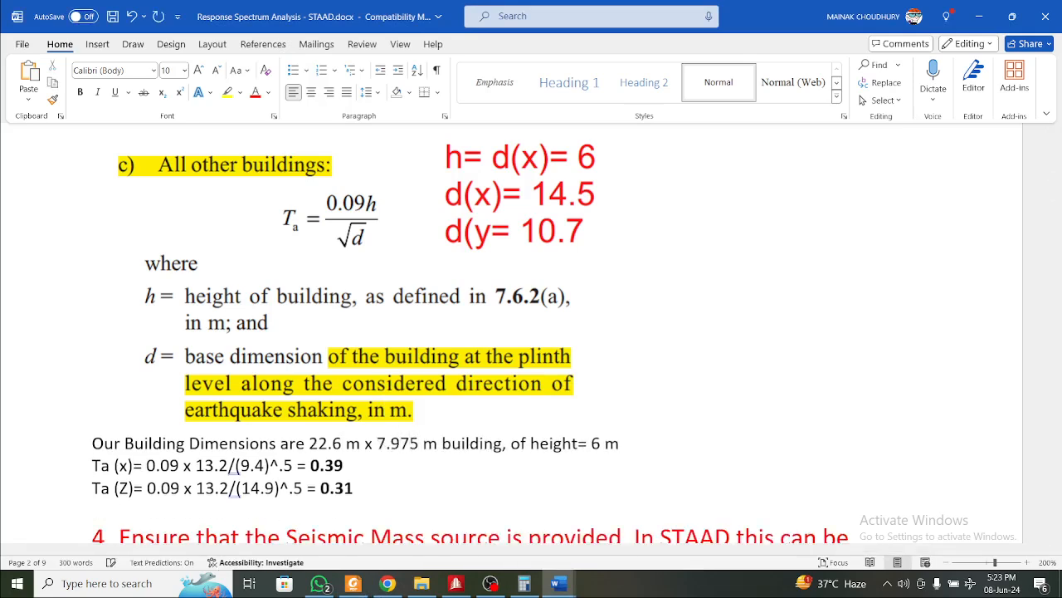
pyautogui.click(428, 475)
pyautogui.moveTo(419, 447); pyautogui.dragTo(362, 446)
pyautogui.click(380, 445)
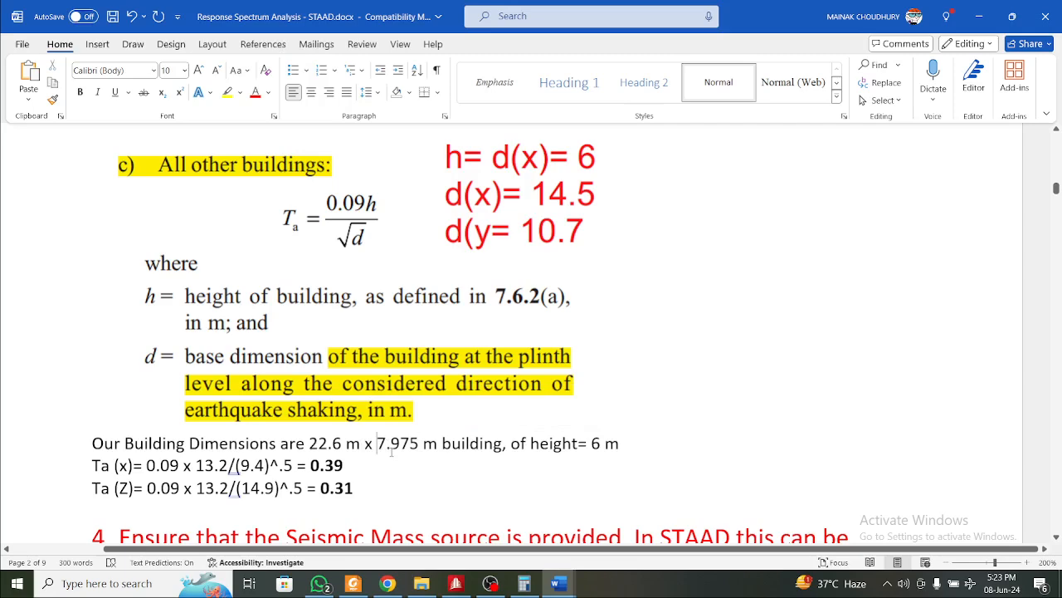
# Set the height factor to 6 in both the Ta (x) and Ta (Z) time period calculations
pyautogui.scroll(-2, 391, 452)
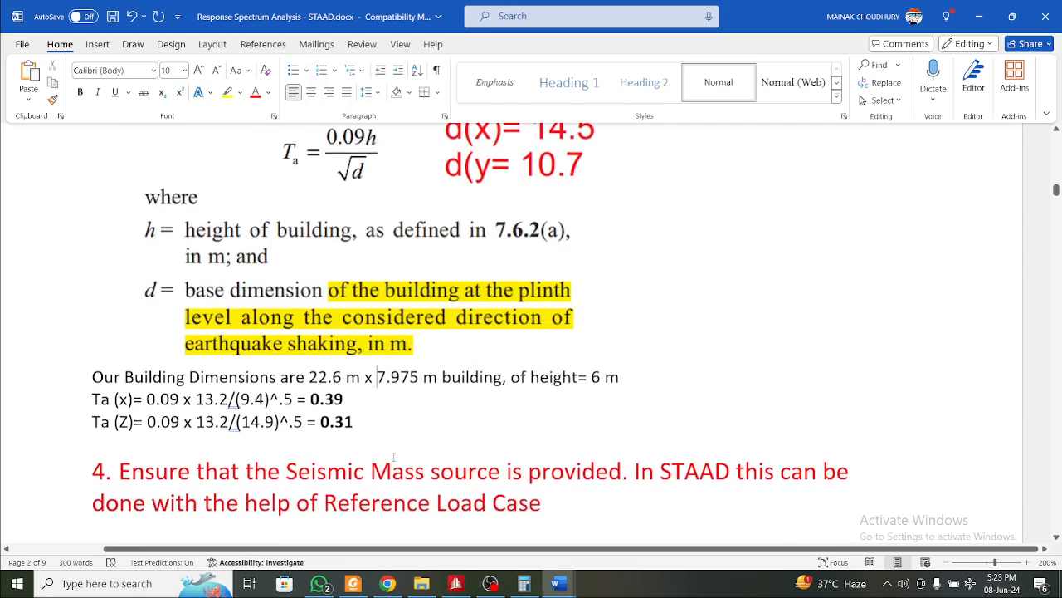
pyautogui.click(331, 423)
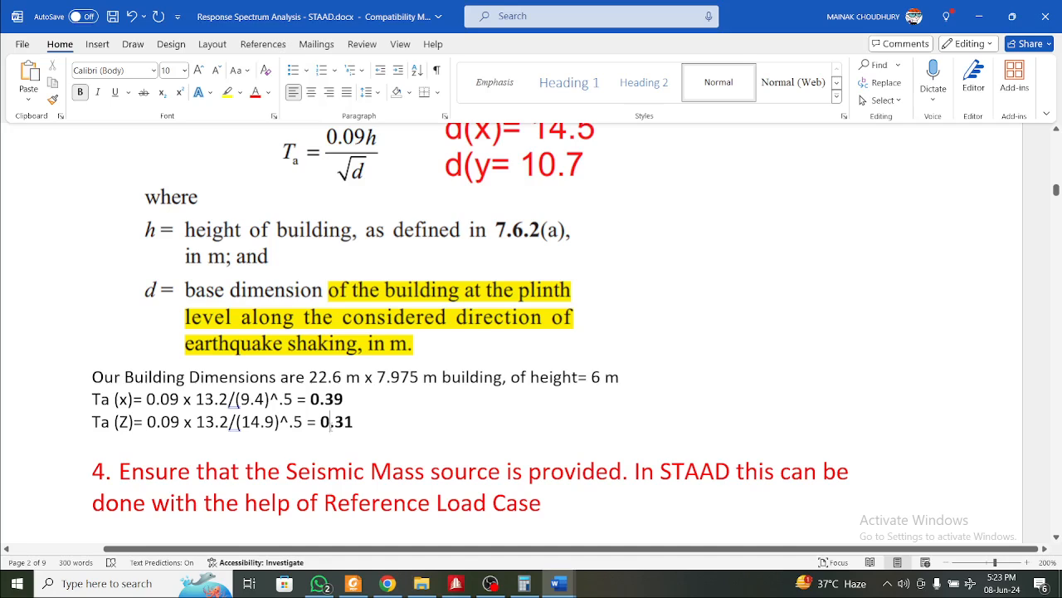
pyautogui.click(231, 399)
pyautogui.moveTo(231, 399); pyautogui.dragTo(197, 399)
pyautogui.write('6')
pyautogui.press('Down')
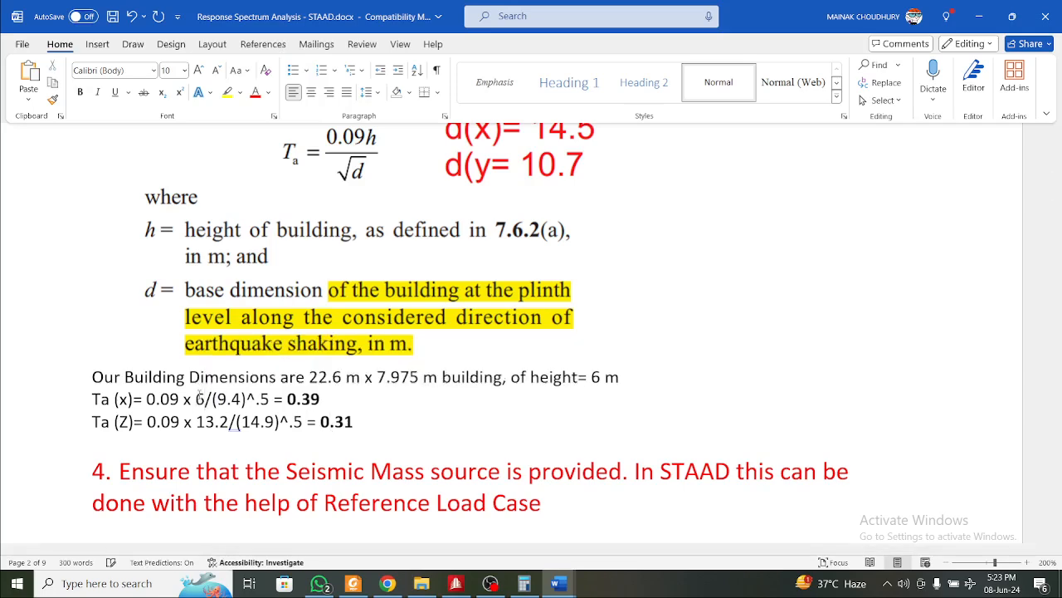
pyautogui.hotkey('shift', 'Right')
pyautogui.hotkey('shift', 'Right')
pyautogui.hotkey('shift', 'Right')
pyautogui.hotkey('shift', 'Right')
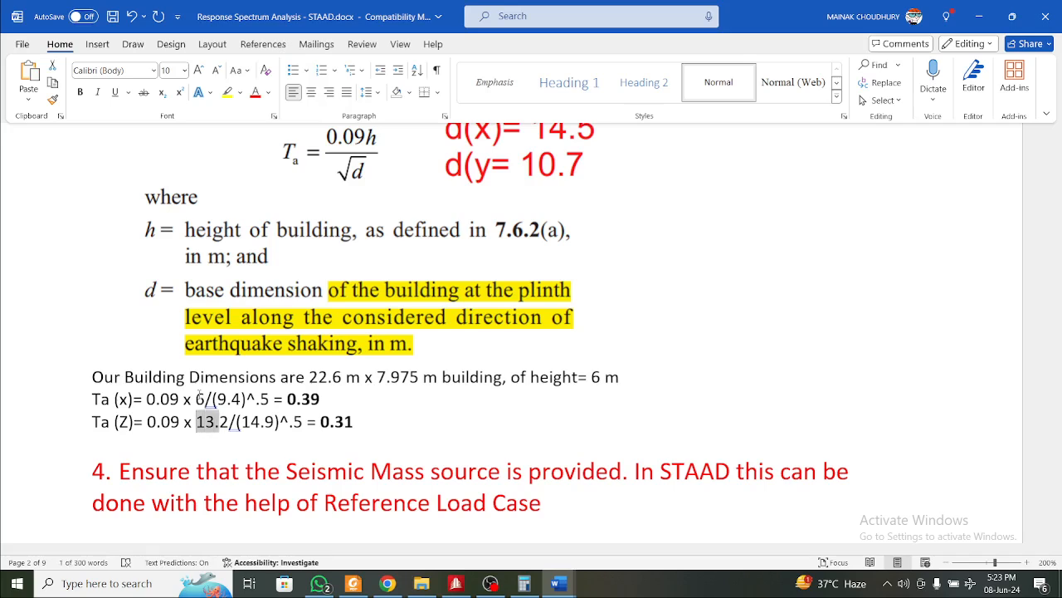
pyautogui.write('6')
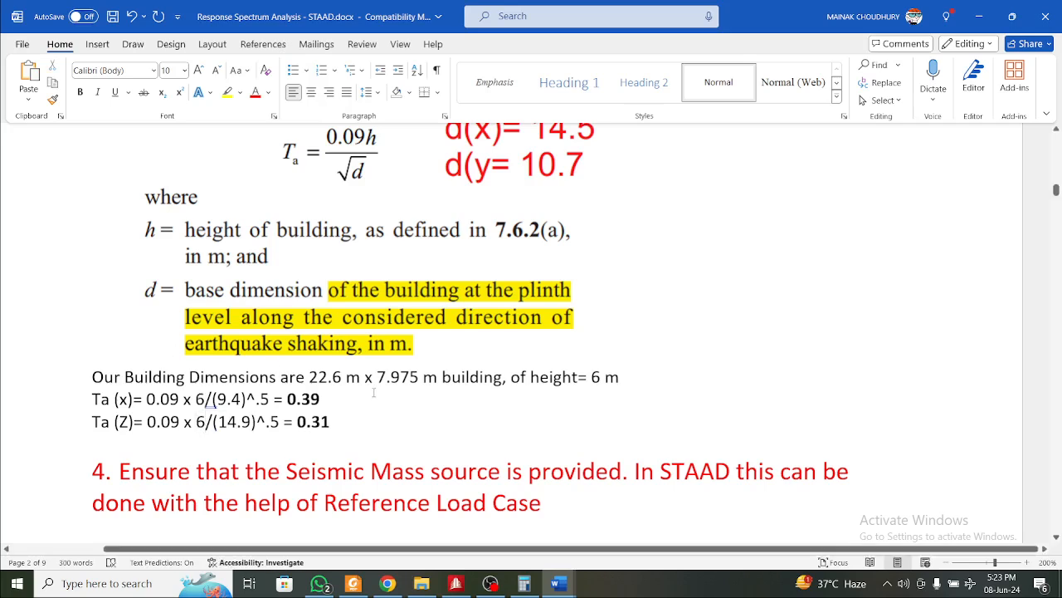
# Copy the building dimensions into the time period calculations, using 22.6 as the base for Ta (x) and 7.975 for Ta (Z)
pyautogui.moveTo(341, 373); pyautogui.dragTo(309, 377)
pyautogui.hotkey('ctrl', 'c')
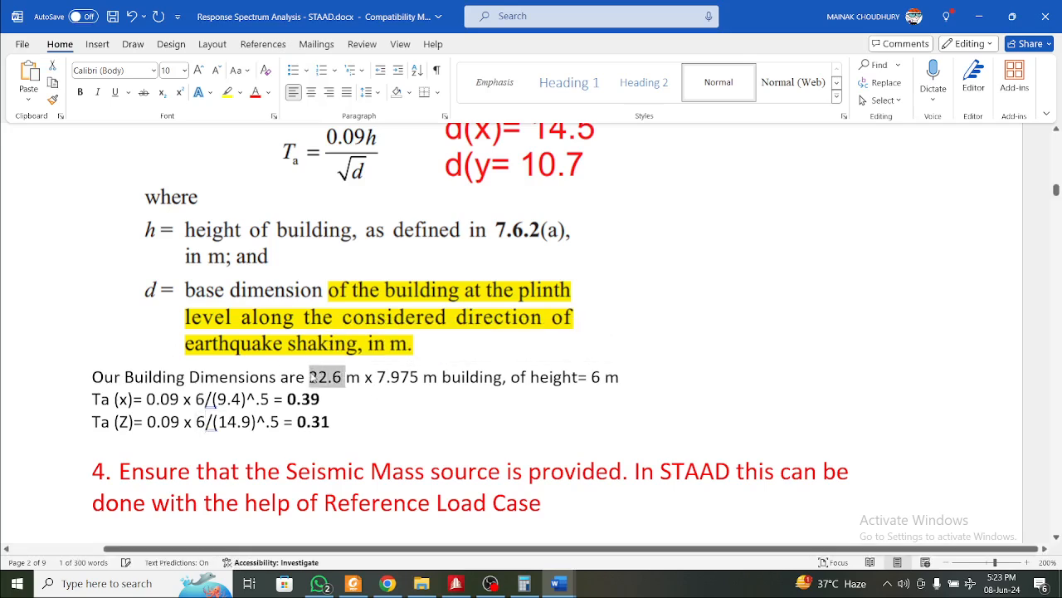
pyautogui.moveTo(214, 399)
pyautogui.mouseDown()
pyautogui.moveTo(242, 399)
pyautogui.moveTo(218, 400)
pyautogui.mouseUp()
pyautogui.click(241, 399)
pyautogui.hotkey('ctrl', 'v')
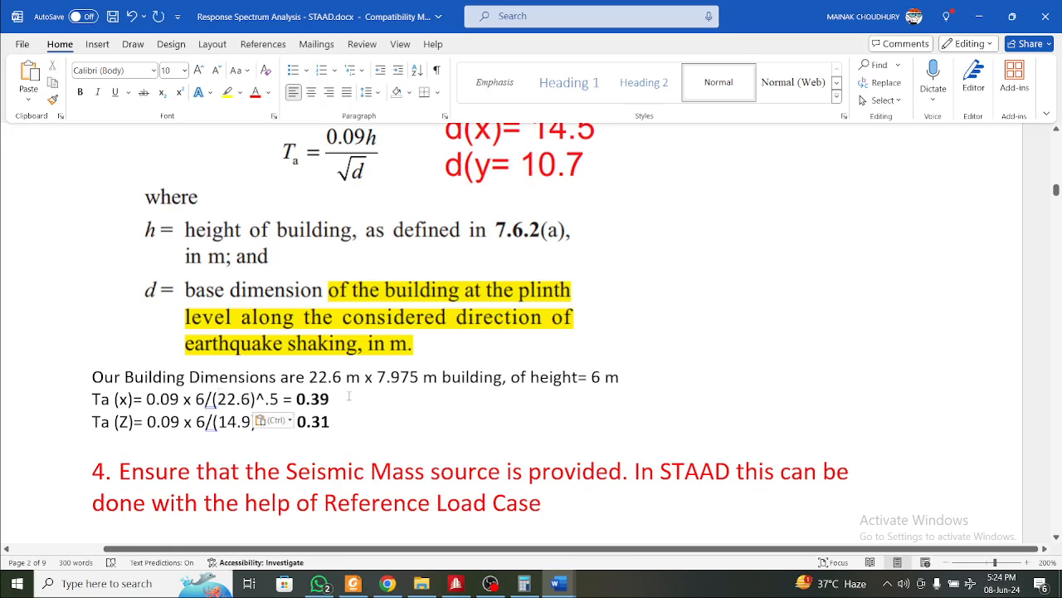
pyautogui.moveTo(420, 377); pyautogui.dragTo(377, 376)
pyautogui.hotkey('ctrl', 'c')
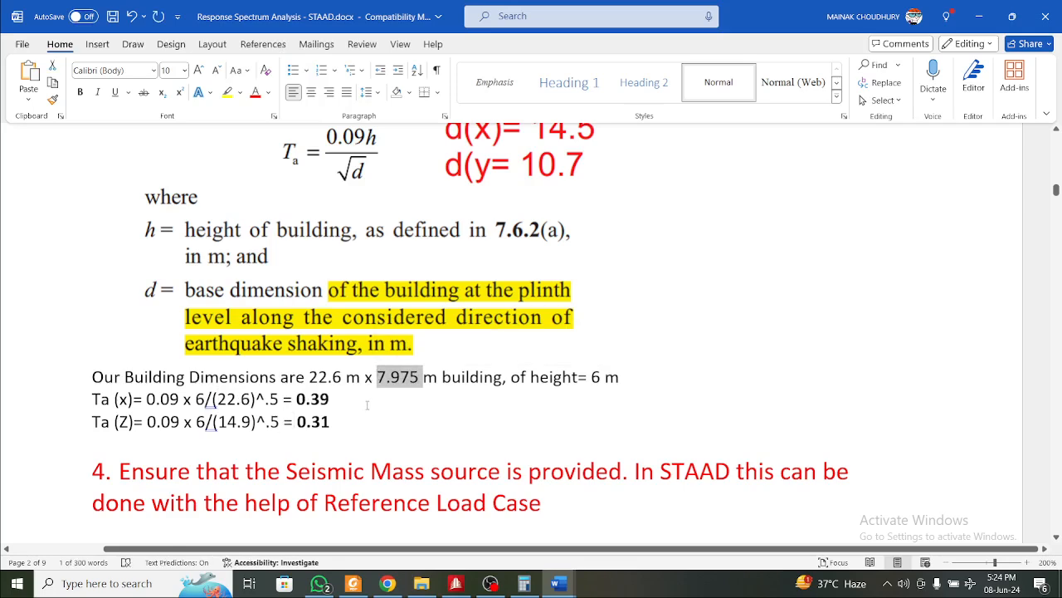
pyautogui.moveTo(252, 422); pyautogui.dragTo(218, 422)
pyautogui.hotkey('ctrl', 'v')
pyautogui.click(387, 400)
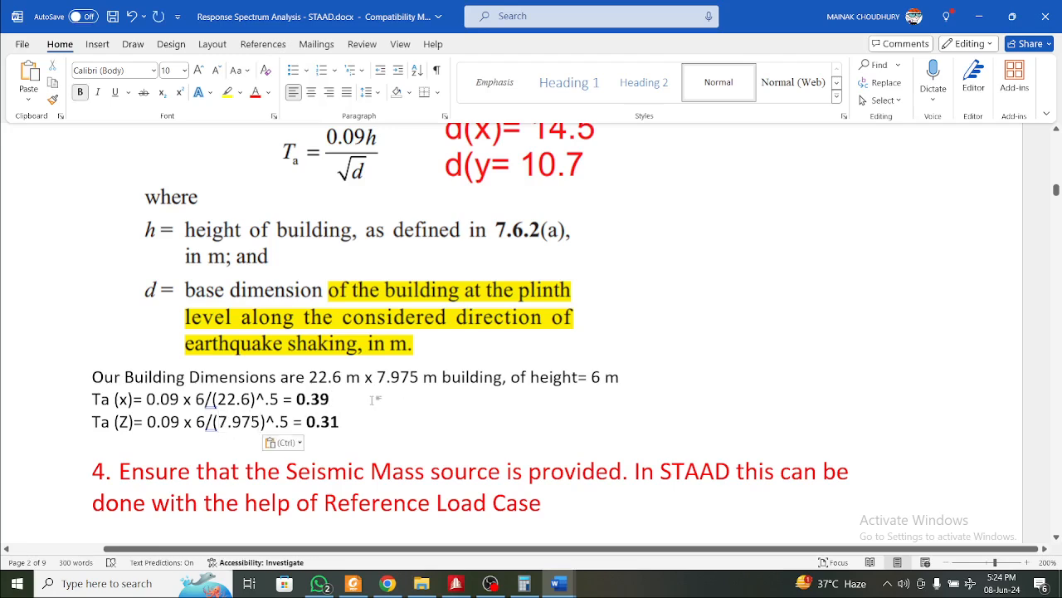
# Switch to Staad Coordinates.xlsx in Excel and enter the Ta (x) formula =(0.09*6)/sqrt22.6 in cell B3 of Sheet2
pyautogui.click(741, 529)
pyautogui.click(592, 583)
pyautogui.keyDown('ctrl'); pyautogui.scroll(12, 199, 231); pyautogui.keyUp('ctrl')
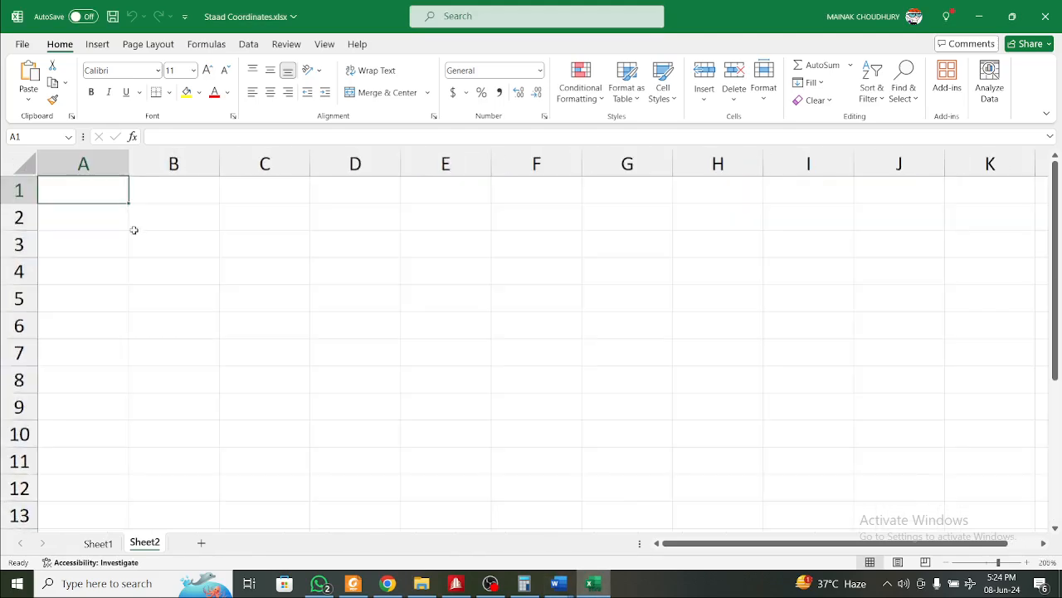
pyautogui.click(252, 303)
pyautogui.click(261, 287)
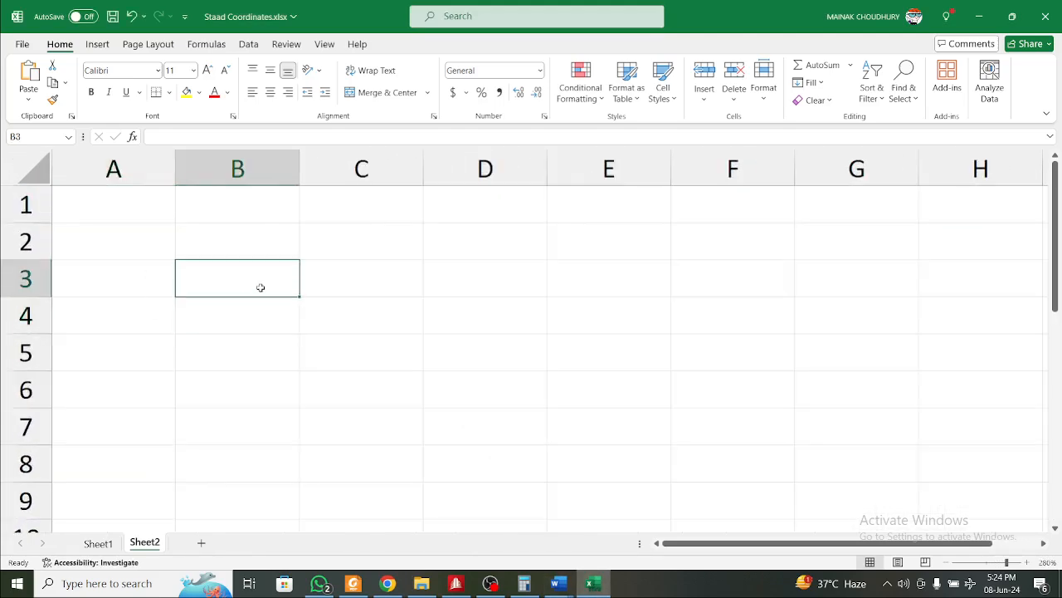
pyautogui.write('=(0')
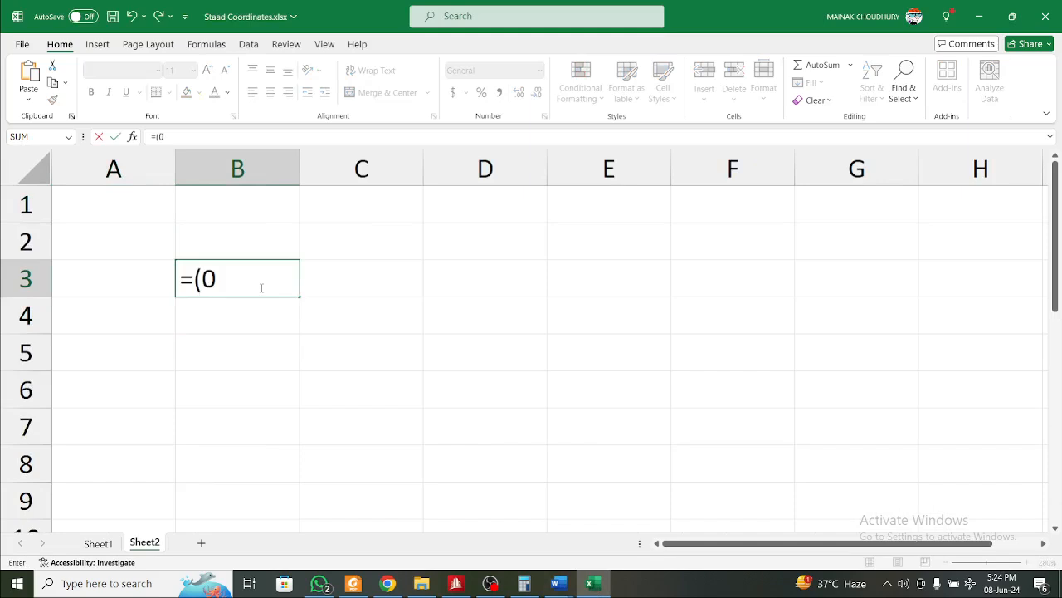
pyautogui.write('.09*6')
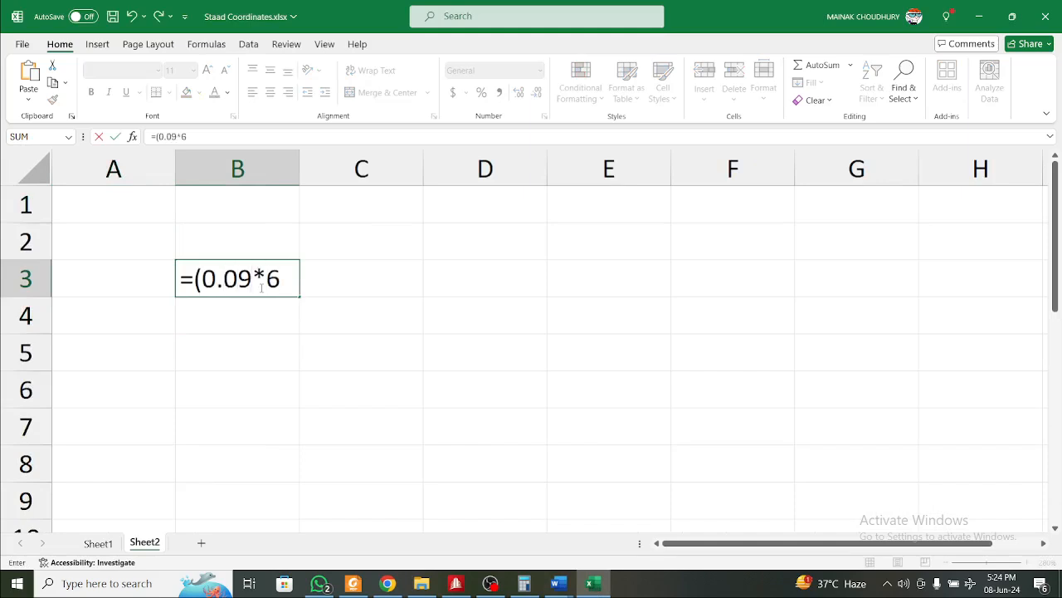
pyautogui.write(')/')
pyautogui.click(601, 592)
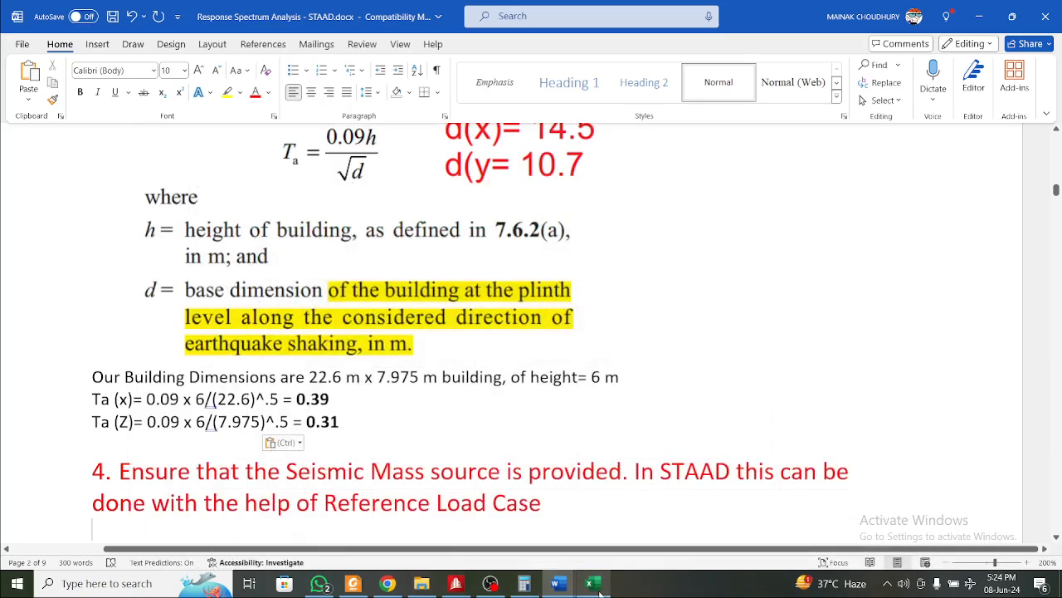
pyautogui.click(593, 584)
pyautogui.write('s')
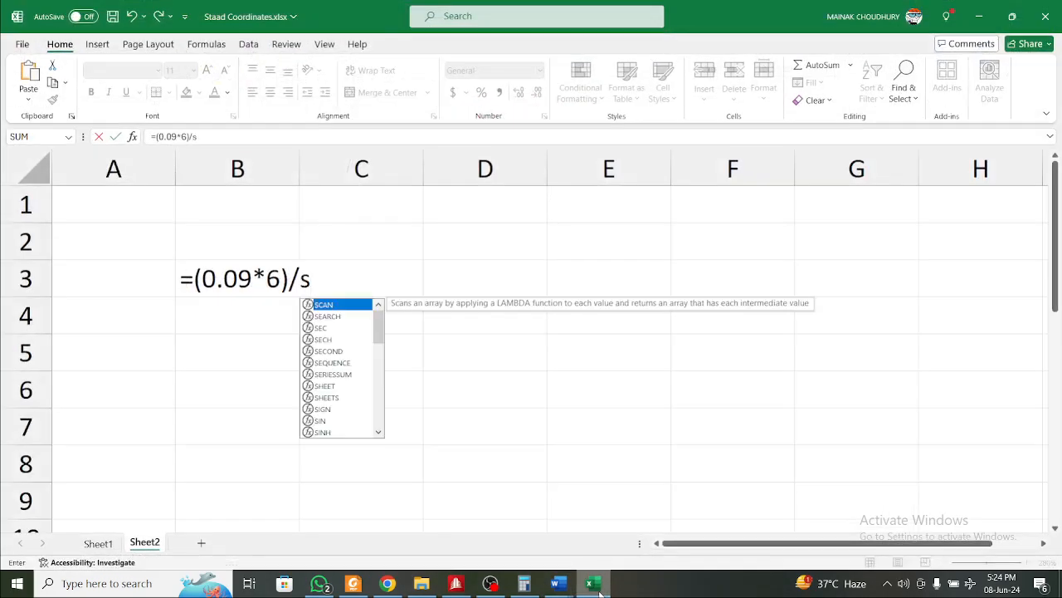
pyautogui.write('qrt')
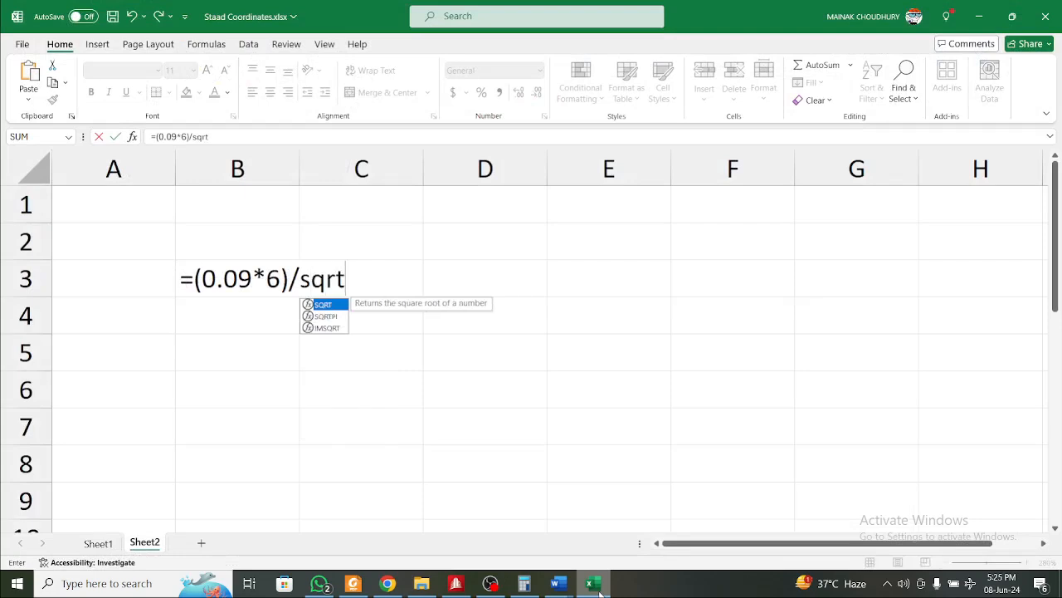
pyautogui.write('22.63')
pyautogui.press('BackSpace')
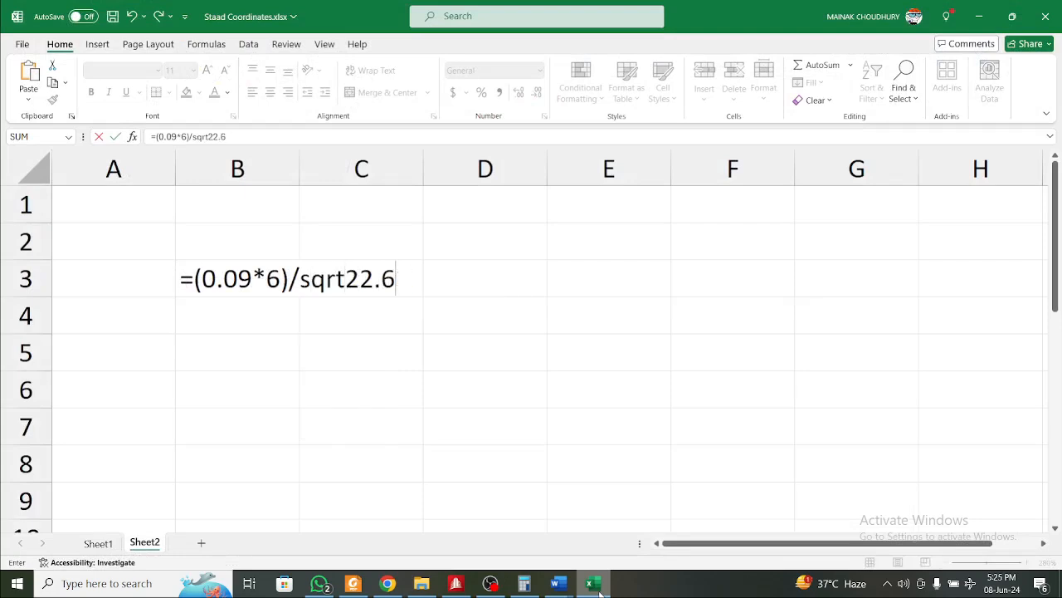
pyautogui.press('Return')
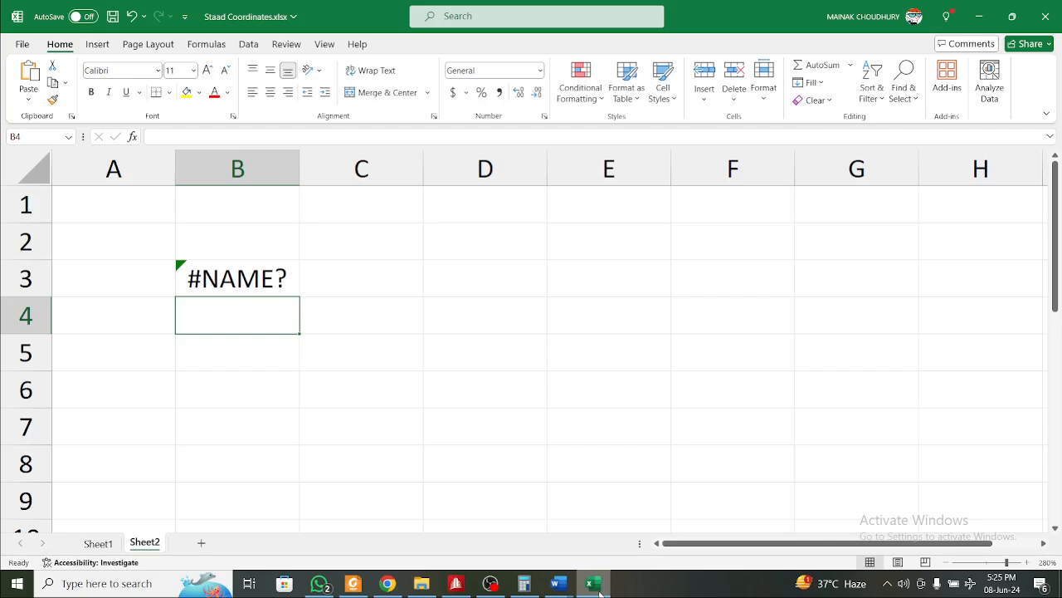
# Correct the formula in cell B3 by enclosing the square root argument in parentheses: =(0.09*6)/sqrt(22.6)
pyautogui.click(226, 272)
pyautogui.doubleClick(230, 277)
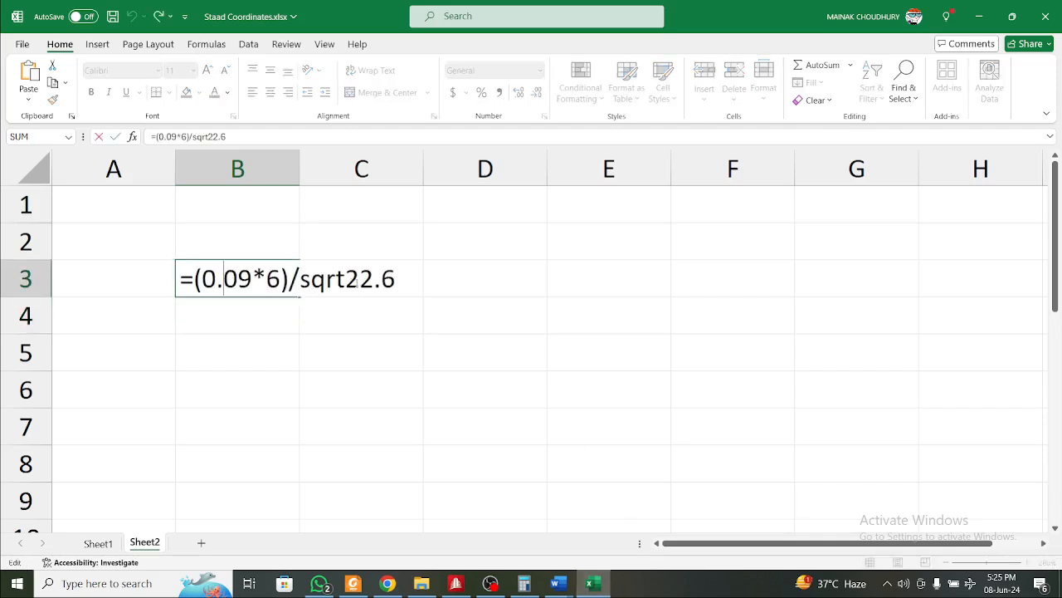
pyautogui.write('(')
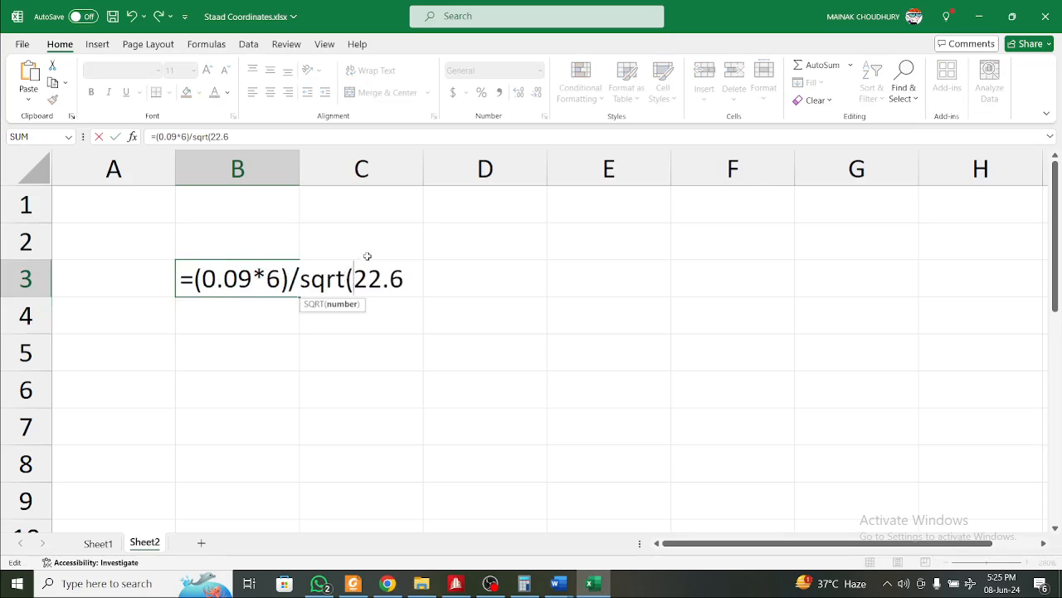
pyautogui.write(')')
pyautogui.press('Return')
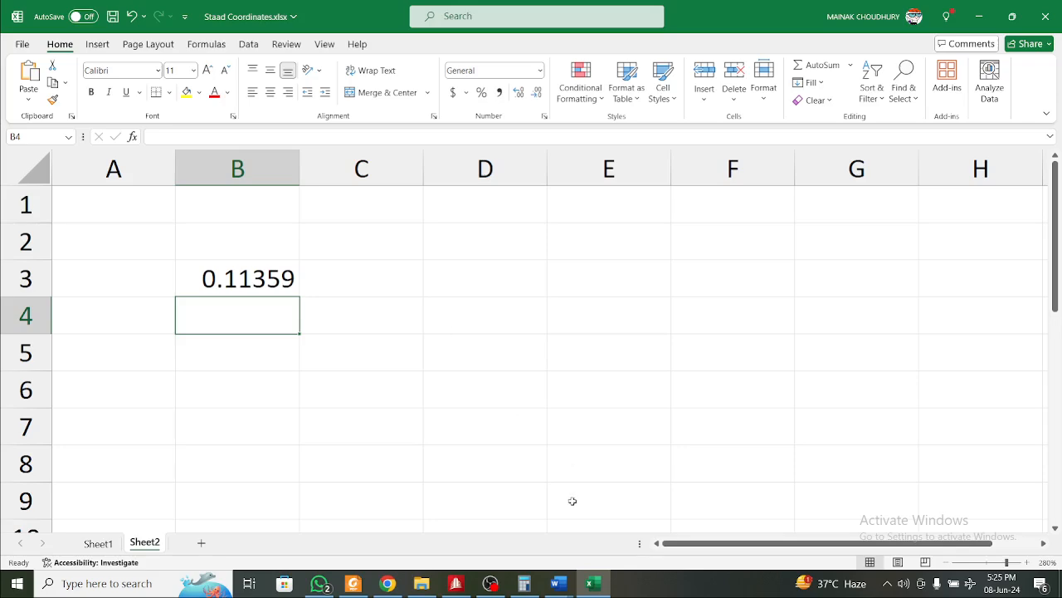
# Switch to the Response Spectrum Analysis Word document and set the Ta (x) result to 0.11
pyautogui.click(599, 586)
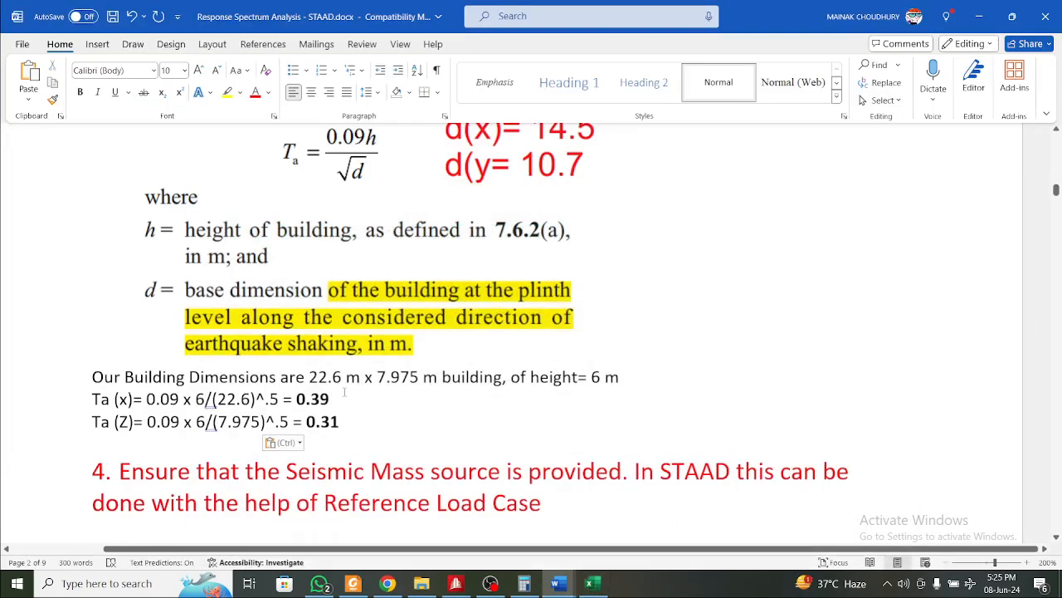
pyautogui.moveTo(330, 397); pyautogui.dragTo(296, 399)
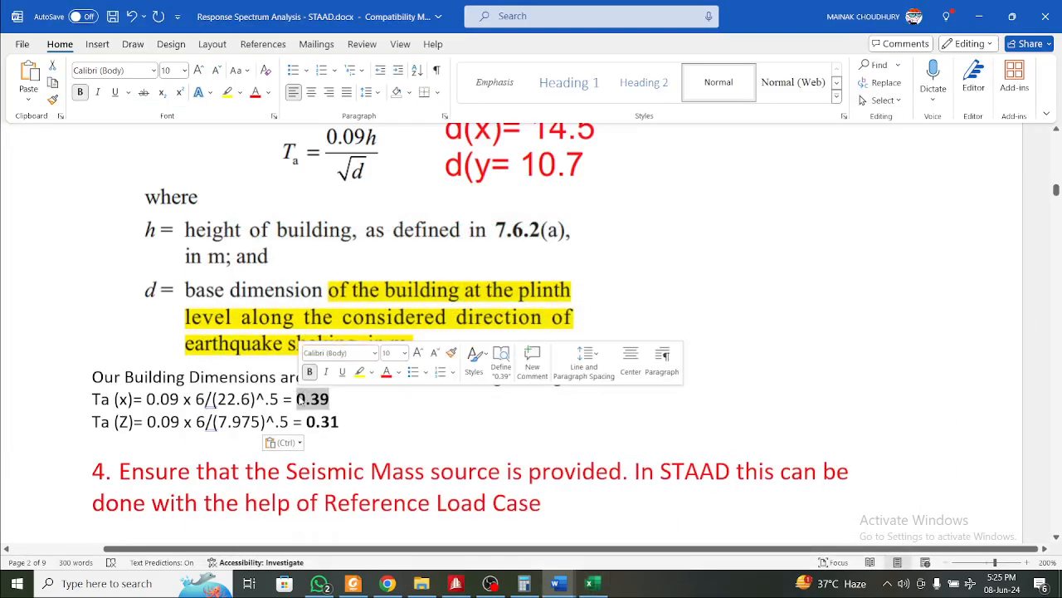
pyautogui.write('0.11')
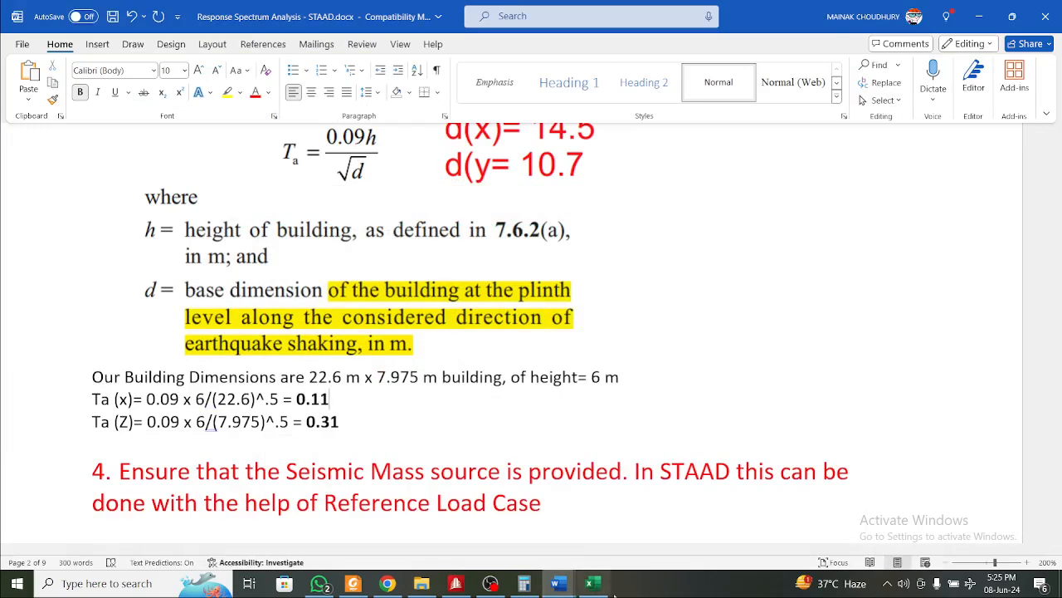
# Return to Excel and replace the square root argument in cell B3's formula with 7.975
pyautogui.click(592, 584)
pyautogui.click(264, 274)
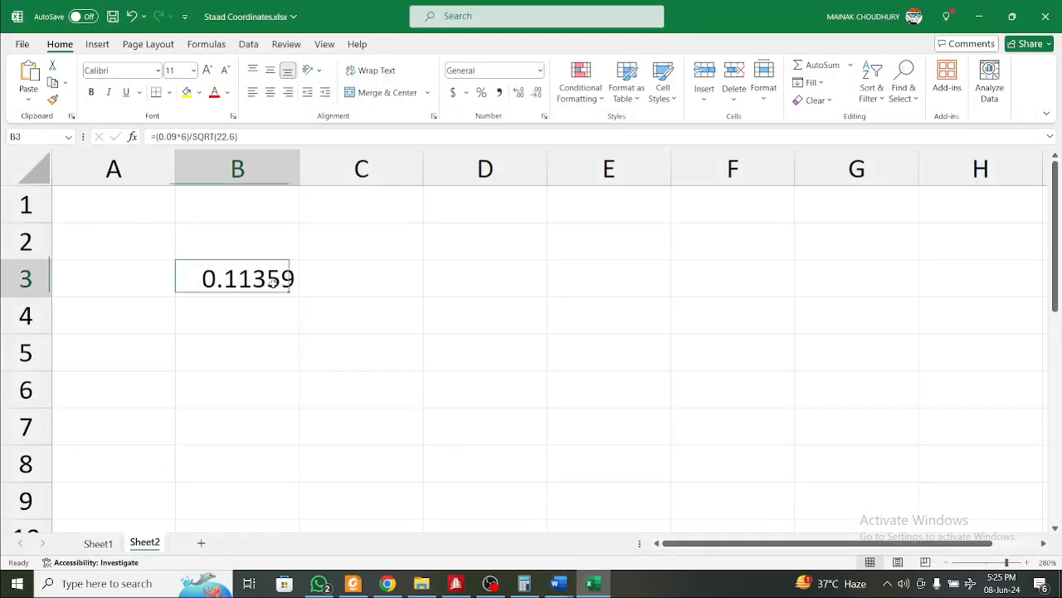
pyautogui.click(594, 584)
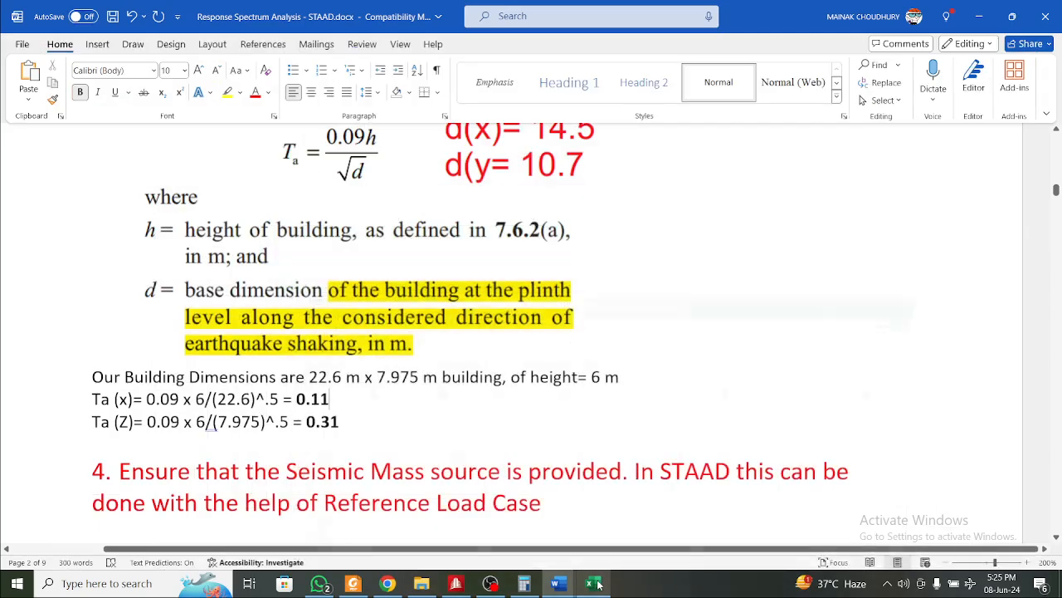
pyautogui.click(594, 584)
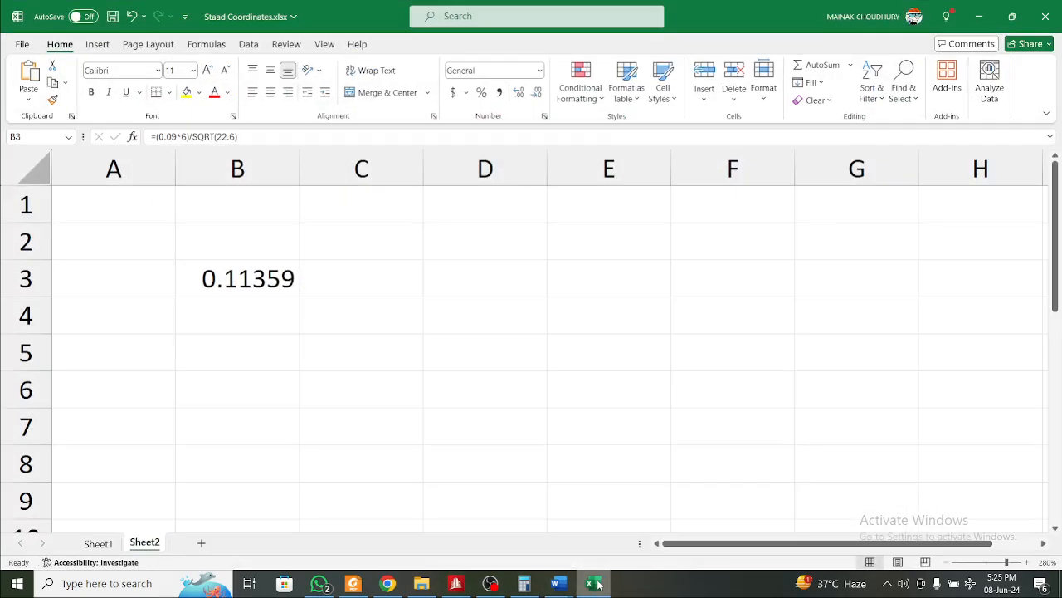
pyautogui.click(236, 138)
pyautogui.hotkey('shift', 'Left')
pyautogui.hotkey('shift', 'Left')
pyautogui.hotkey('shift', 'Left')
pyautogui.write('7.975')
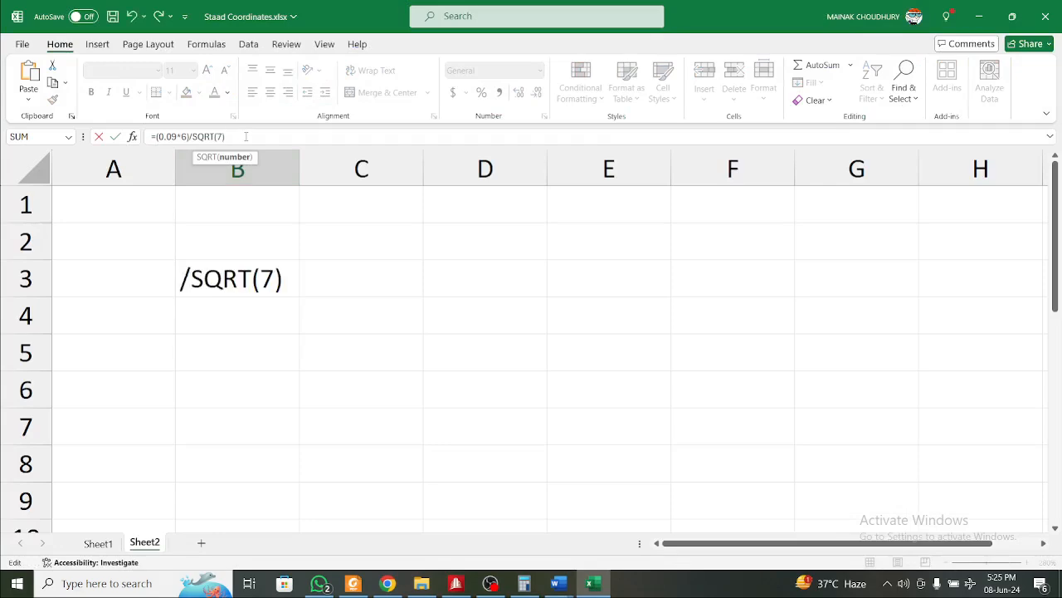
pyautogui.press('Return')
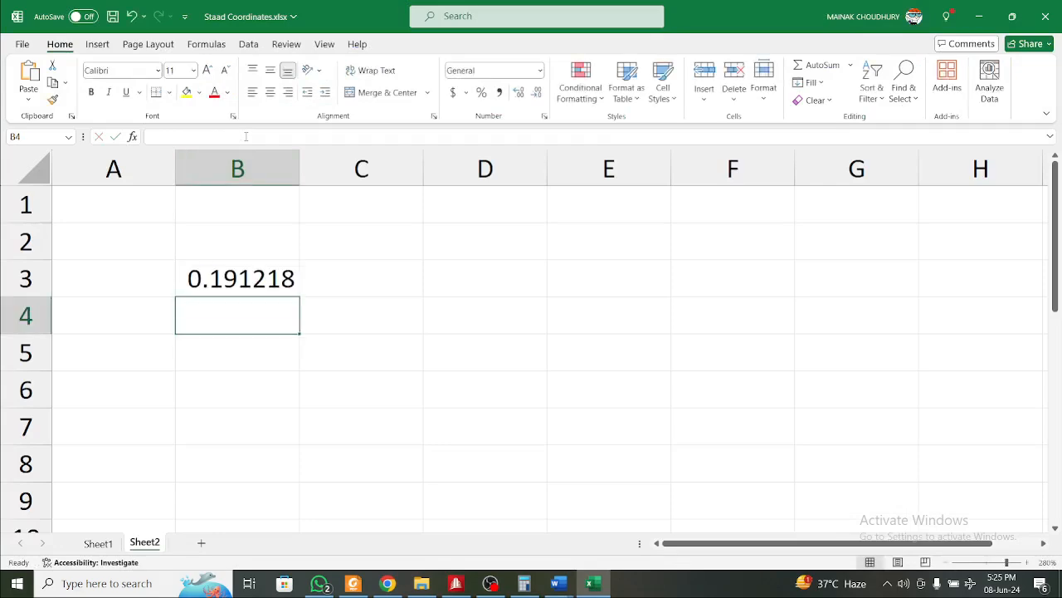
# Go back to the Word document, set the Ta (Z) result to 0.19 and save the document
pyautogui.click(979, 17)
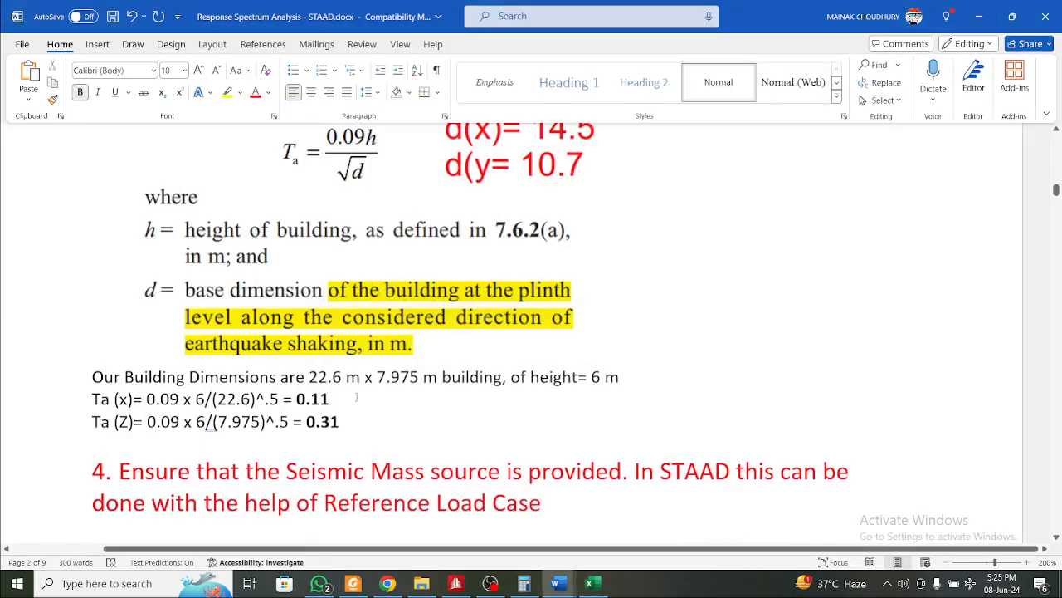
pyautogui.hotkey('shift', 'Left')
pyautogui.hotkey('shift', 'Left')
pyautogui.hotkey('shift', 'Left')
pyautogui.hotkey('shift', 'Left')
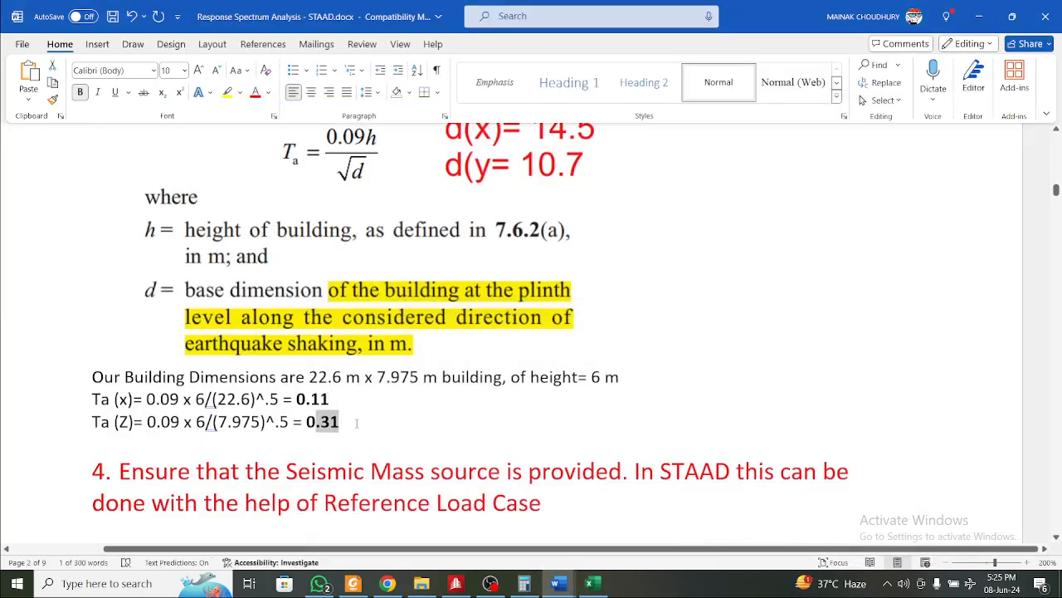
pyautogui.write('0.19')
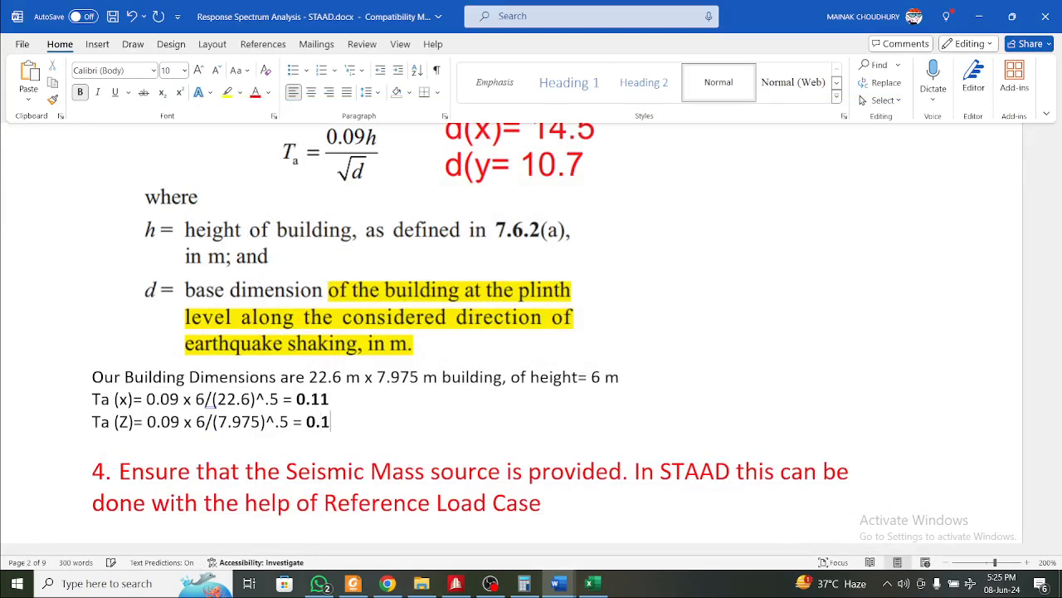
pyautogui.hotkey('ctrl', 's')
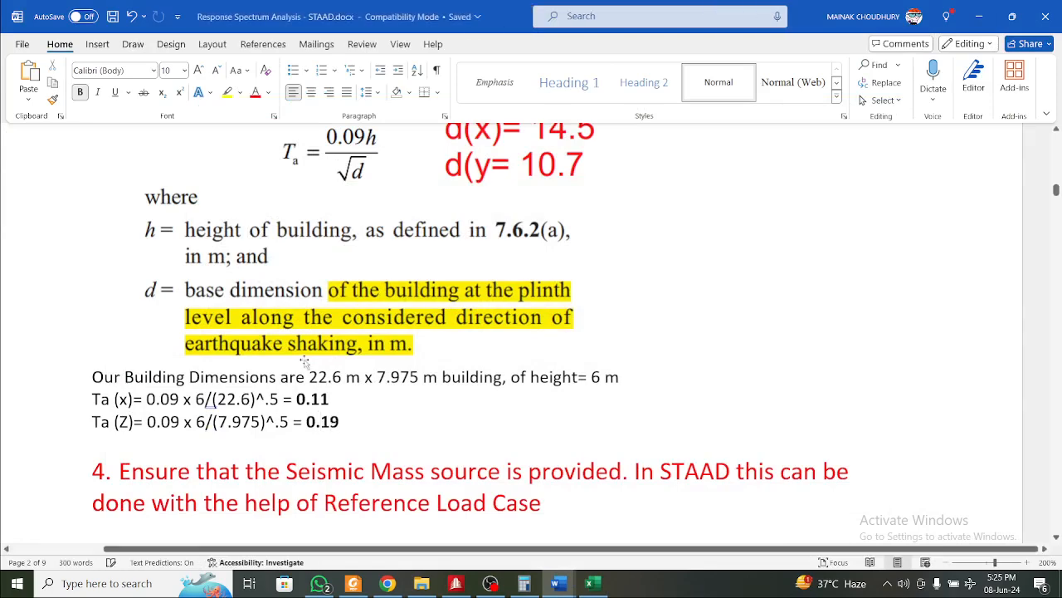
# Copy the building dimensions line and both Ta calculation lines located above point 4 on seismic mass
pyautogui.scroll(2, 305, 359)
pyautogui.scroll(-4, 305, 358)
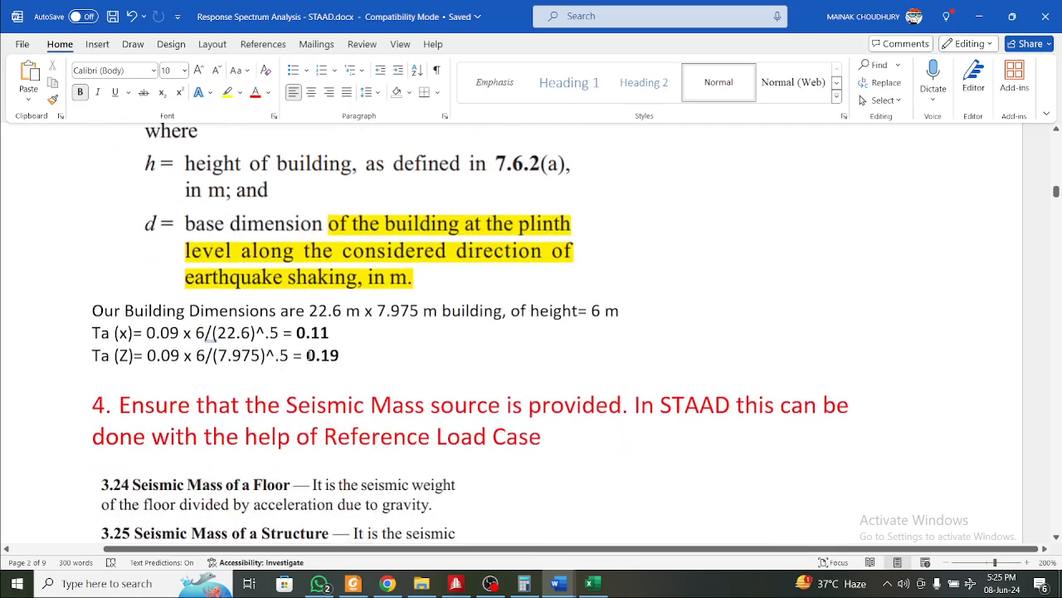
pyautogui.scroll(-10, 286, 332)
pyautogui.scroll(-20, 287, 325)
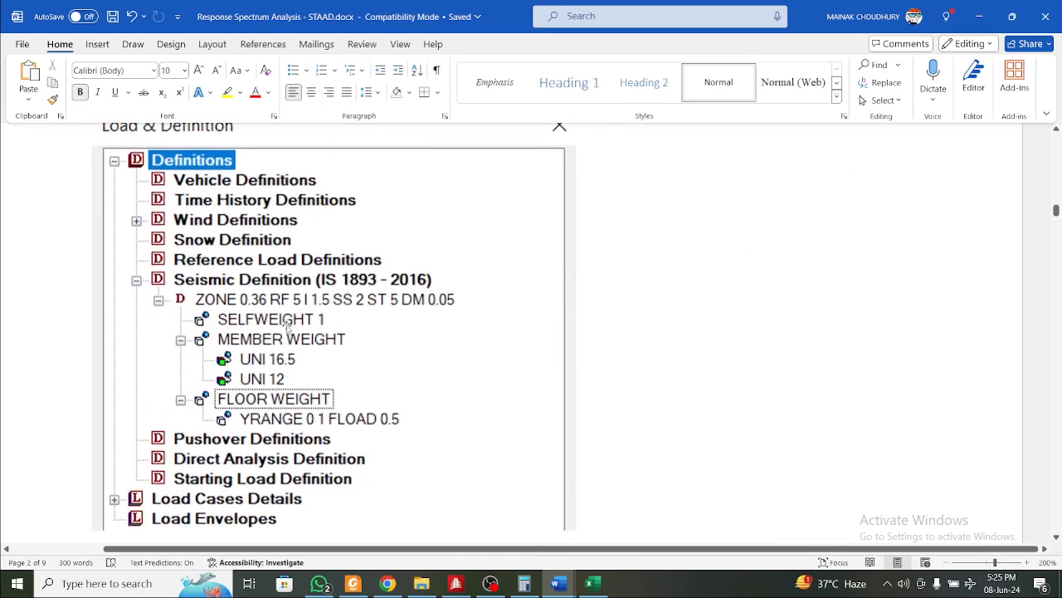
pyautogui.scroll(-20, 287, 325)
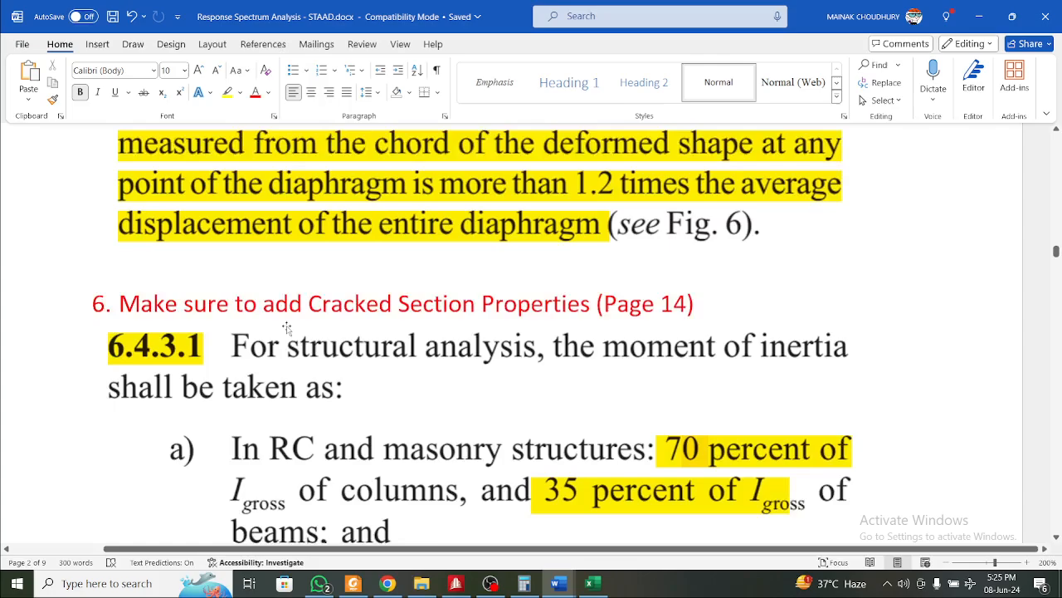
pyautogui.scroll(-20, 287, 327)
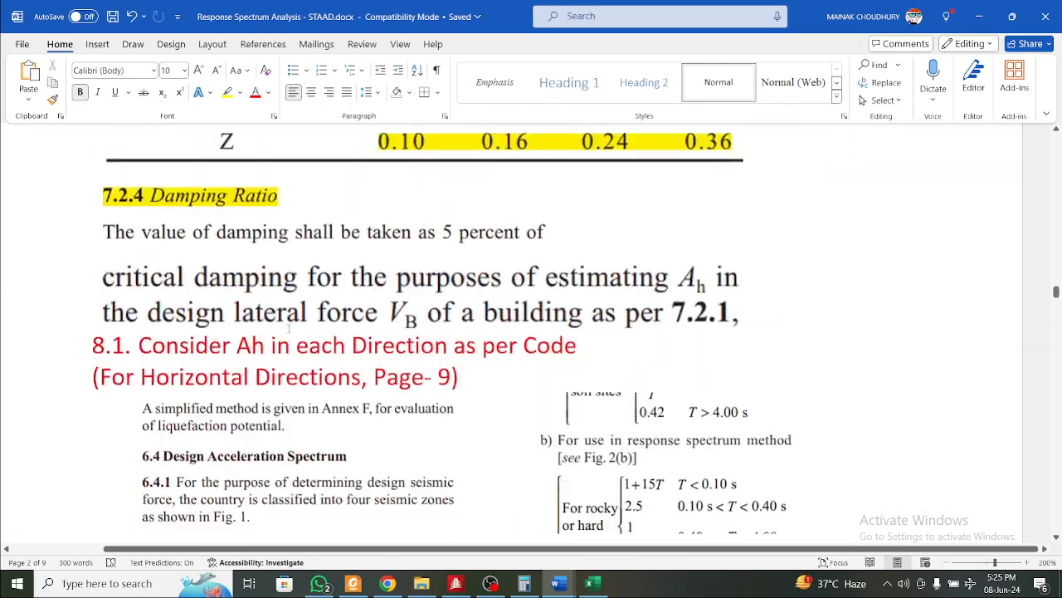
pyautogui.scroll(-3, 288, 328)
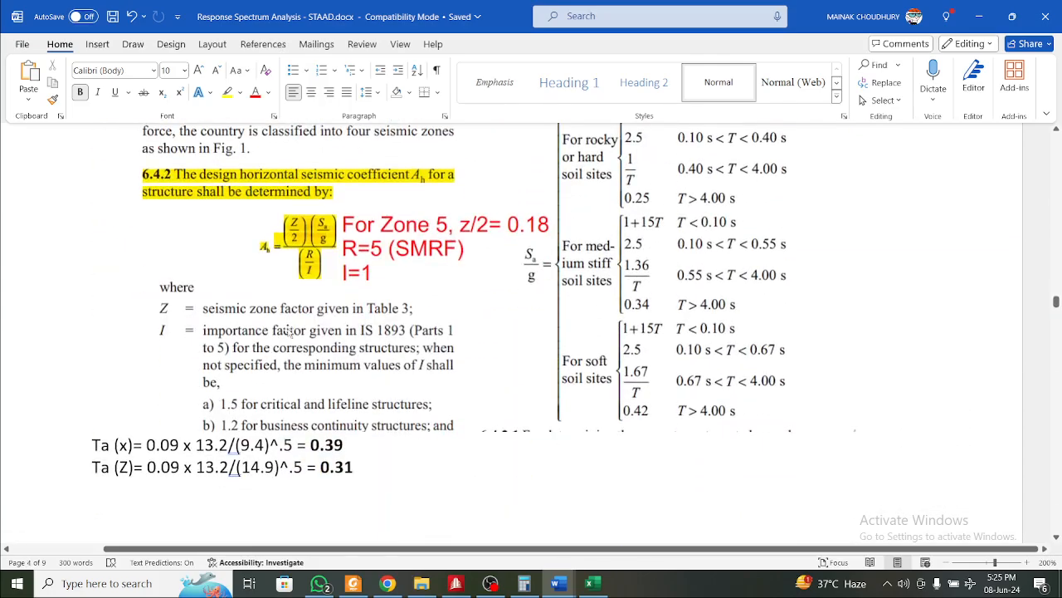
pyautogui.scroll(20, 288, 329)
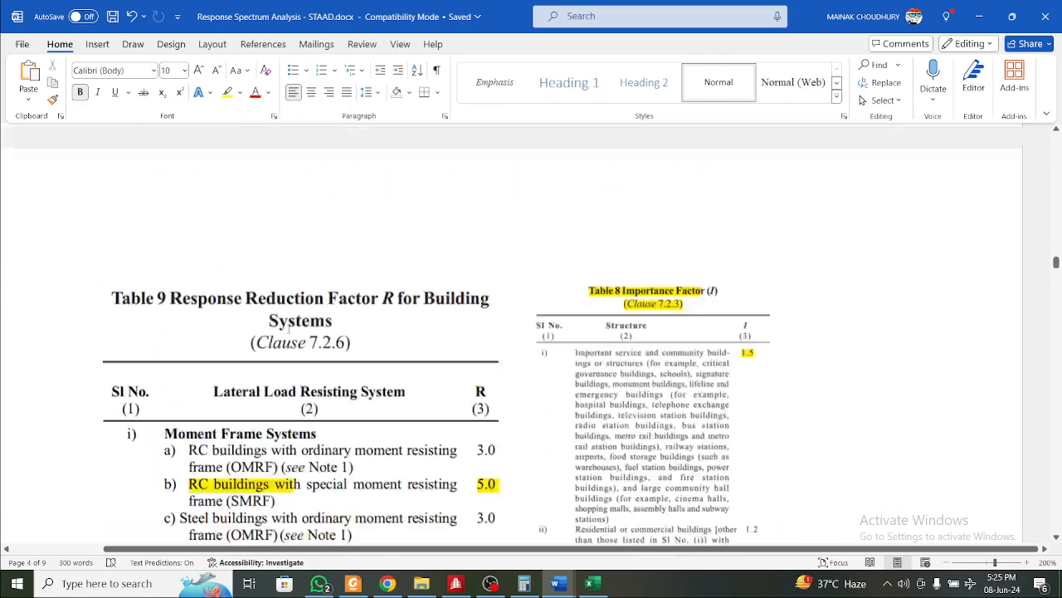
pyautogui.scroll(15, 288, 329)
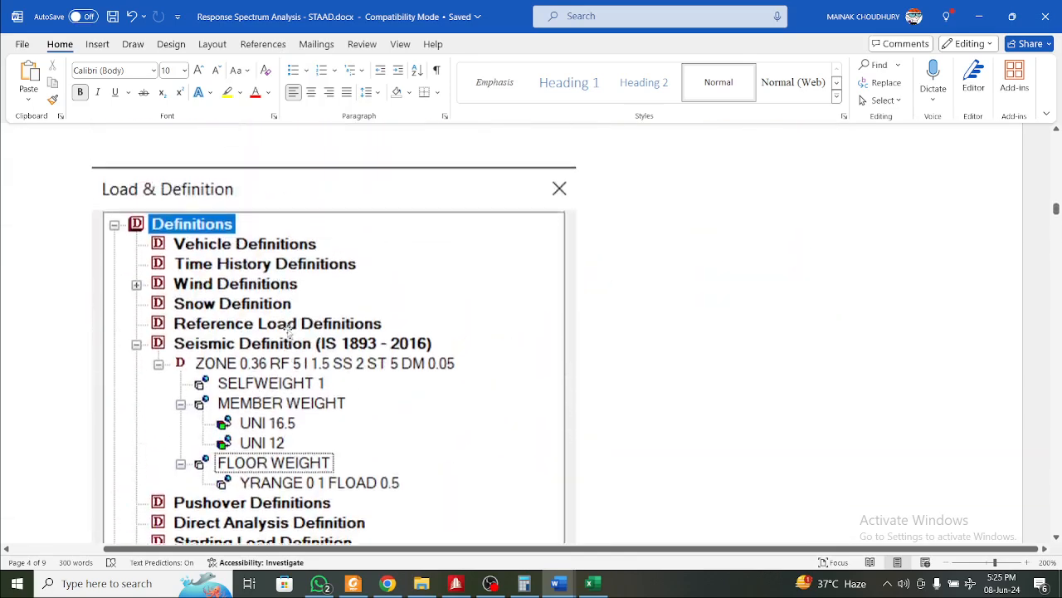
pyautogui.scroll(2, 288, 329)
pyautogui.moveTo(362, 297); pyautogui.dragTo(93, 244)
pyautogui.hotkey('ctrl', 'c')
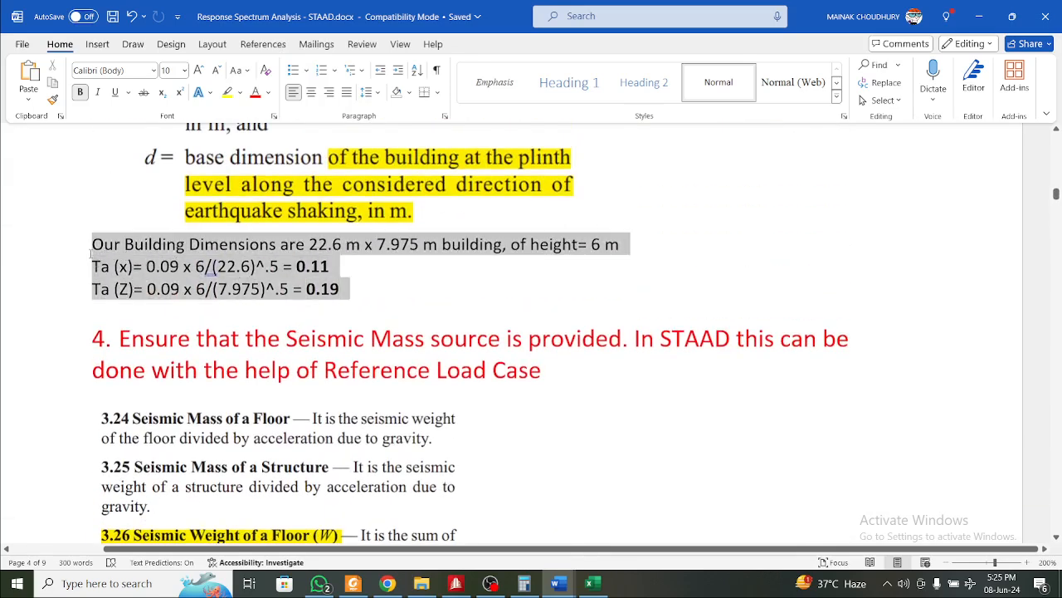
# Replace the outdated Ta (x) and Ta (Z) lines at the end of section 8.1 with the copied dimensions and calculations
pyautogui.scroll(-10, 214, 319)
pyautogui.scroll(-15, 214, 319)
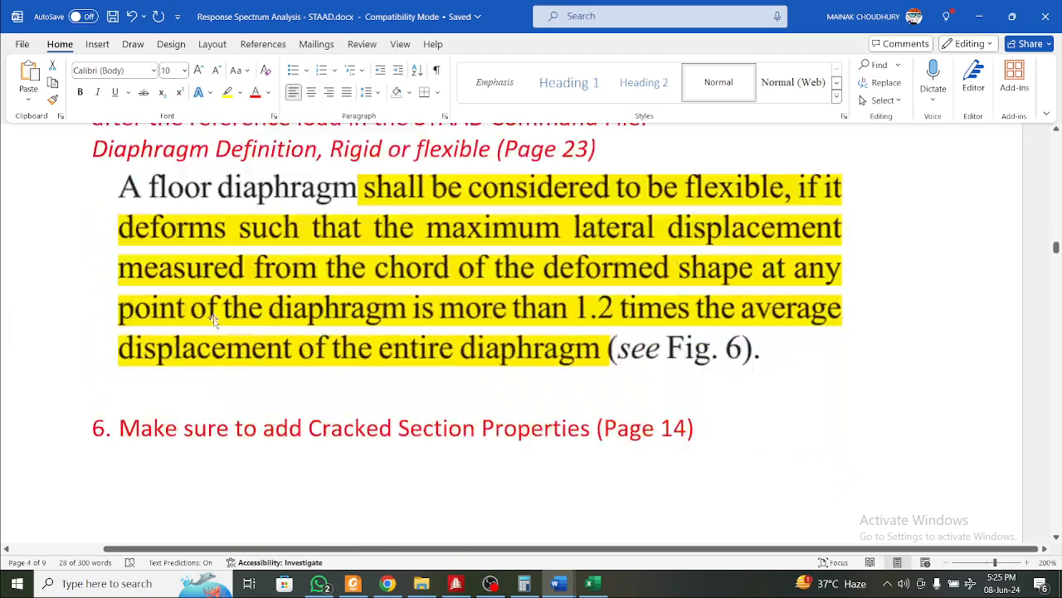
pyautogui.scroll(-10, 214, 320)
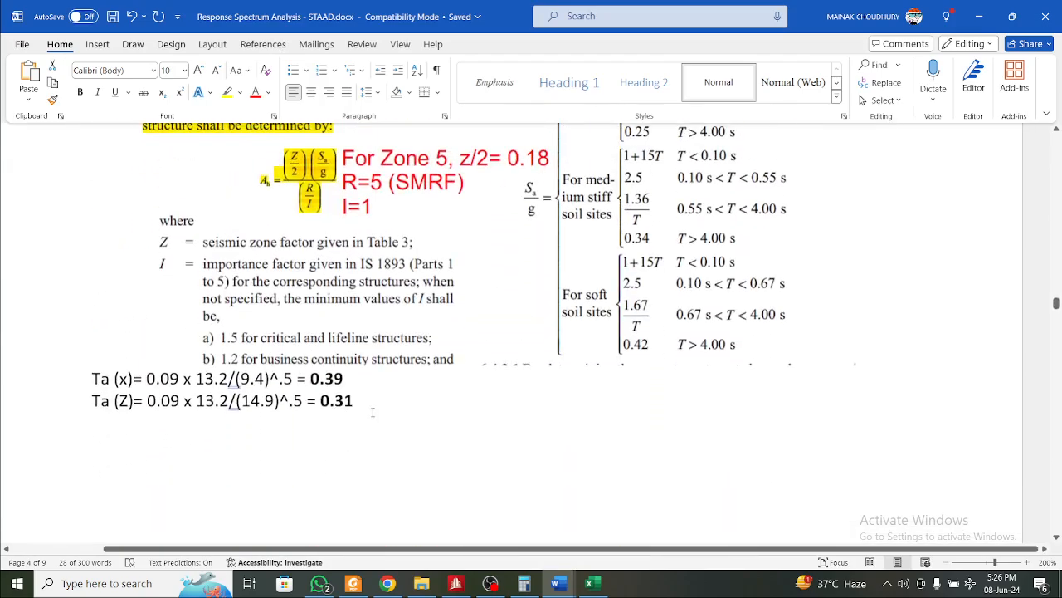
pyautogui.moveTo(96, 400); pyautogui.dragTo(109, 363)
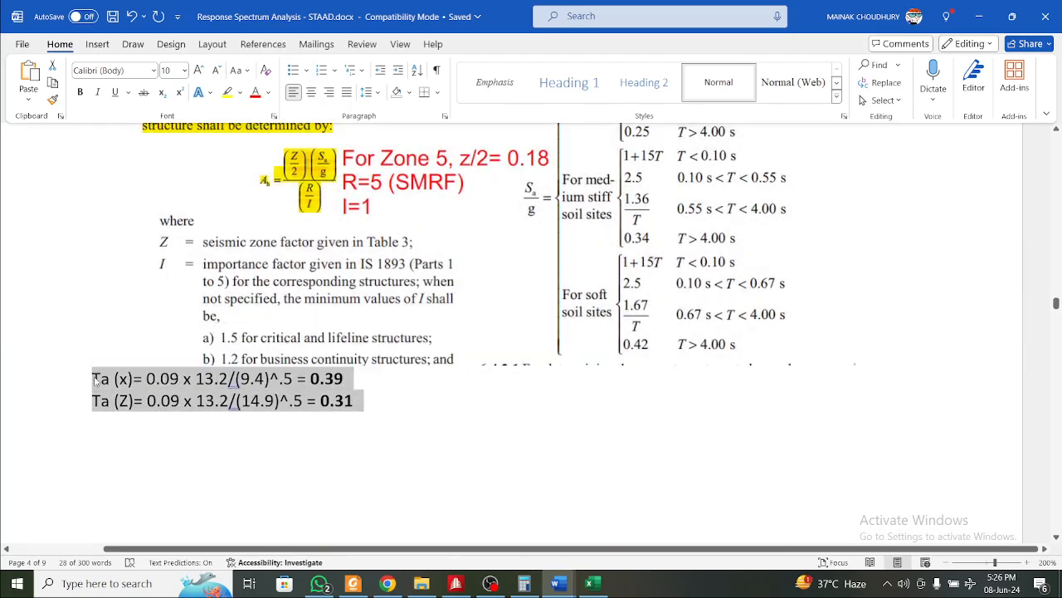
pyautogui.hotkey('ctrl', 'v')
pyautogui.scroll(-2, 191, 367)
pyautogui.scroll(3, 191, 367)
pyautogui.scroll(-6, 245, 342)
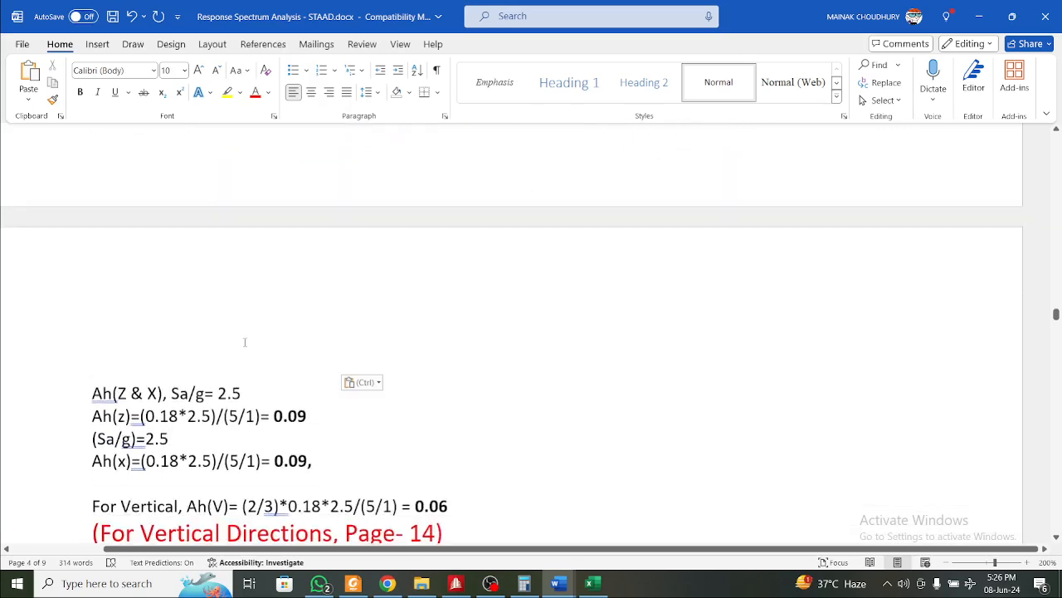
pyautogui.scroll(6, 264, 379)
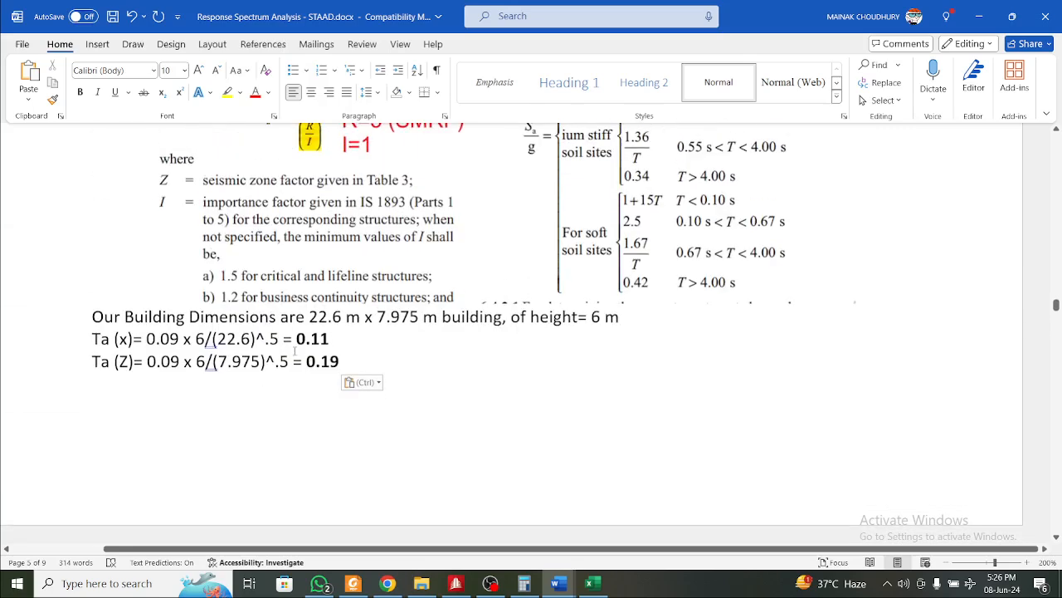
# Review the Ah formula, the Sa/g expressions by soil type, the seismic zone factor table and the importance factor table
pyautogui.click(308, 348)
pyautogui.scroll(3, 309, 357)
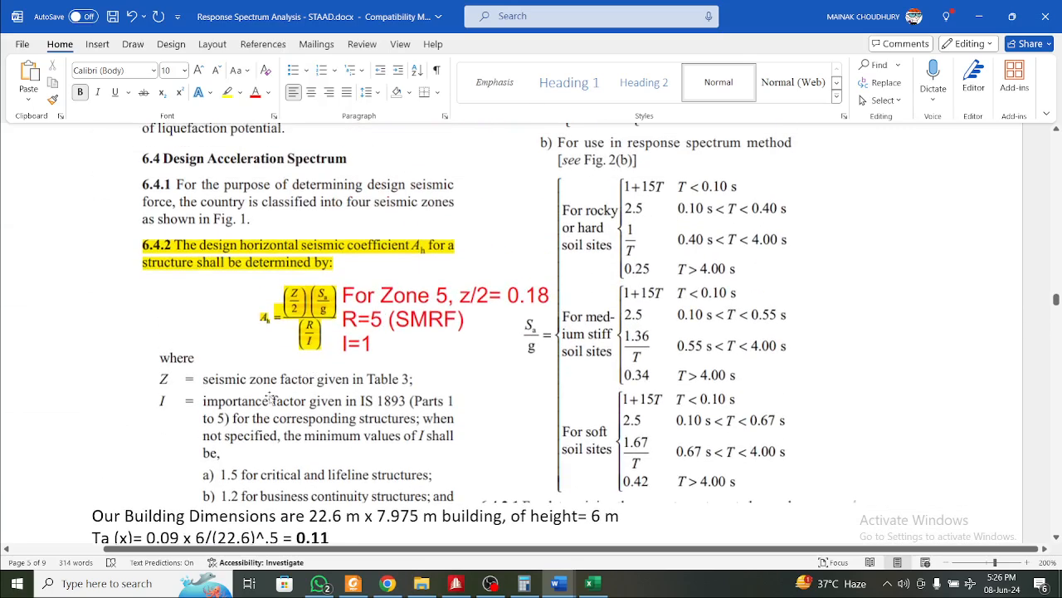
pyautogui.scroll(3, 603, 333)
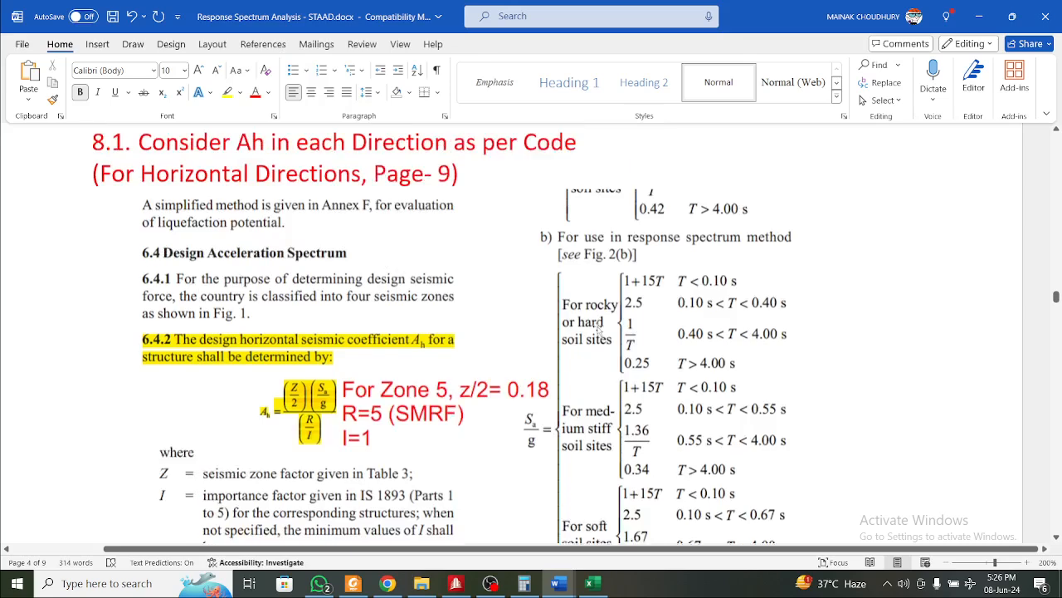
pyautogui.scroll(-3, 614, 338)
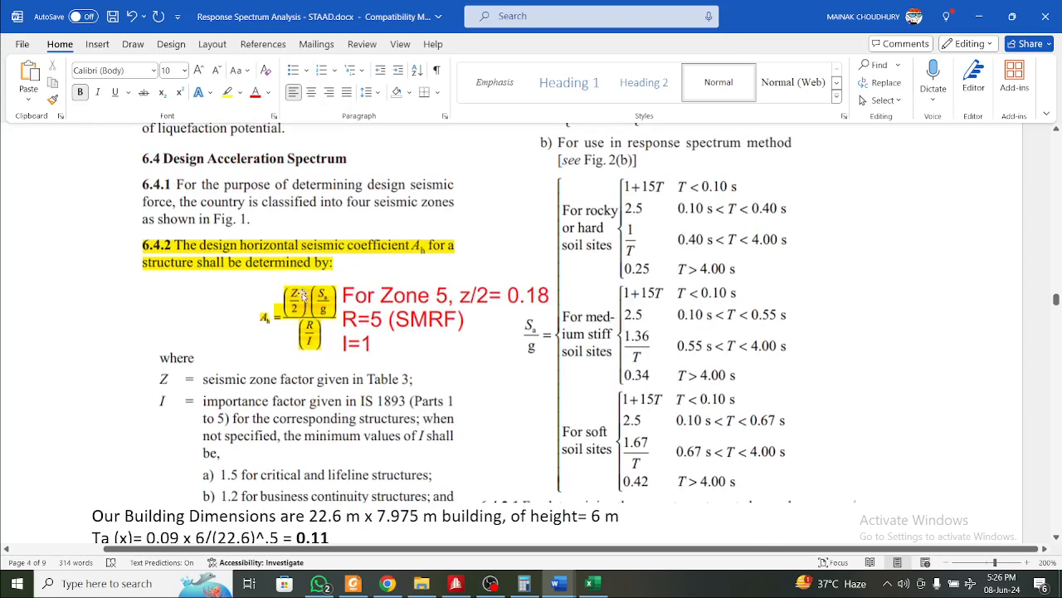
pyautogui.scroll(5, 303, 294)
pyautogui.scroll(-6, 303, 293)
pyautogui.scroll(3, 303, 293)
pyautogui.scroll(3, 303, 294)
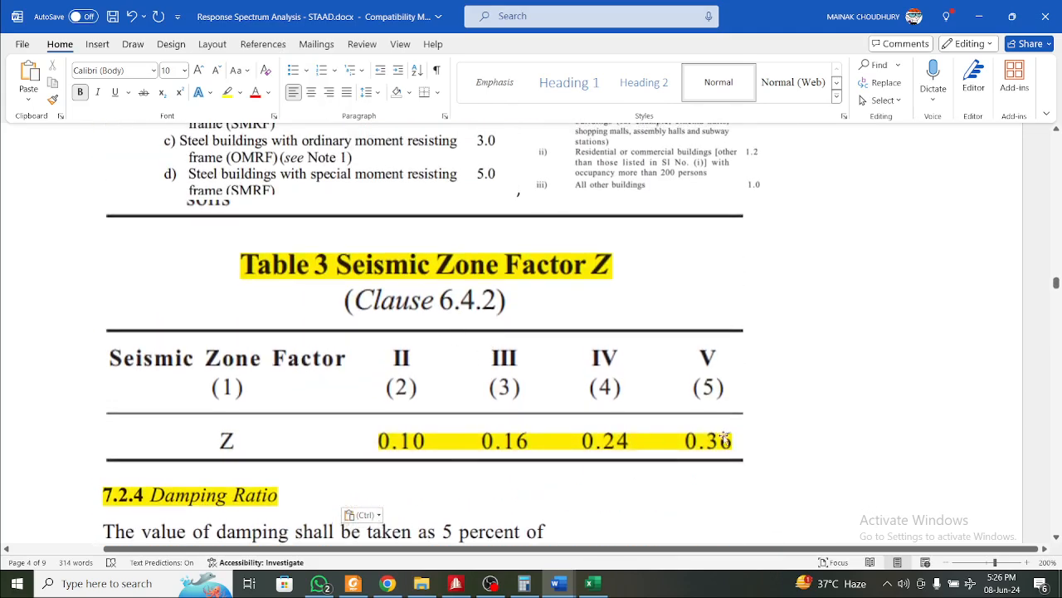
pyautogui.scroll(-5, 706, 430)
pyautogui.scroll(4, 723, 259)
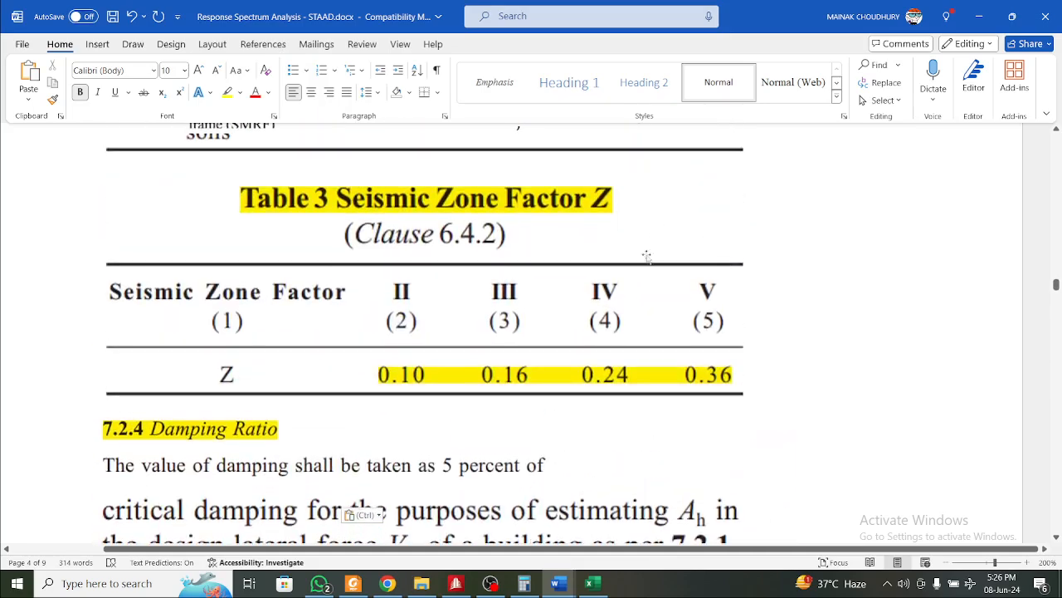
pyautogui.scroll(-5, 722, 340)
pyautogui.scroll(-3, 710, 331)
pyautogui.scroll(7, 330, 438)
pyautogui.scroll(4, 330, 437)
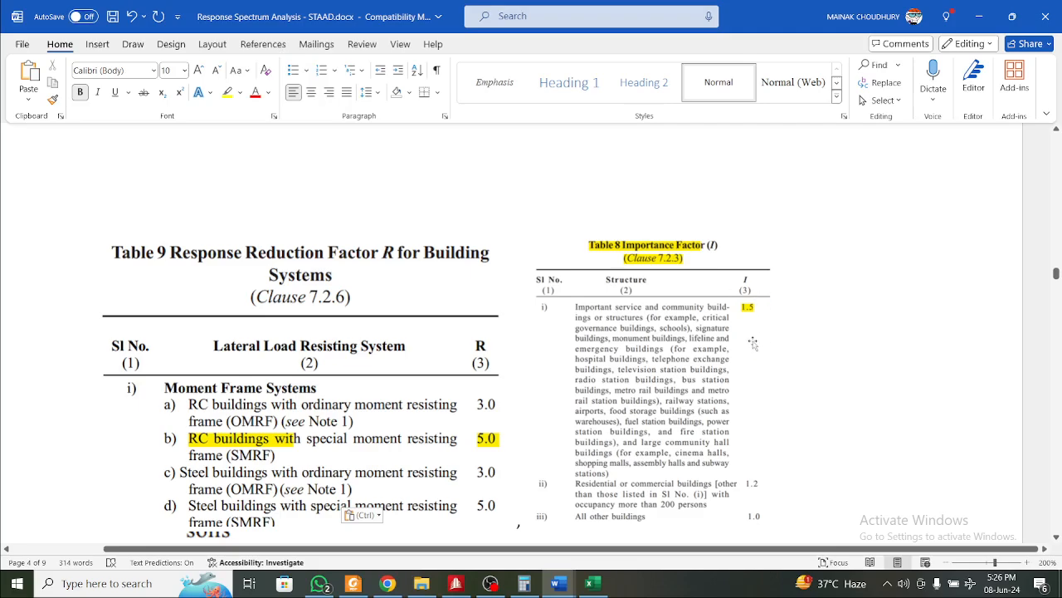
pyautogui.scroll(-10, 761, 337)
pyautogui.scroll(-4, 744, 351)
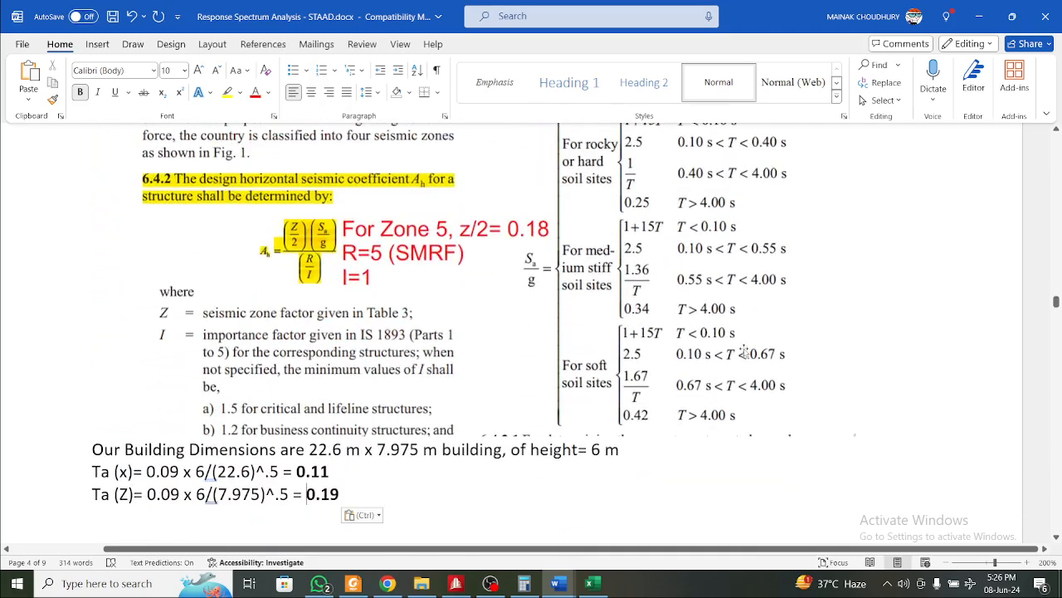
# Delete the separate (Sa/g)=2.5 and Ah(x) lines below the Ah(z) calculation, and place the cursor in the Ah(z) label
pyautogui.scroll(-4, 689, 353)
pyautogui.scroll(1, 656, 346)
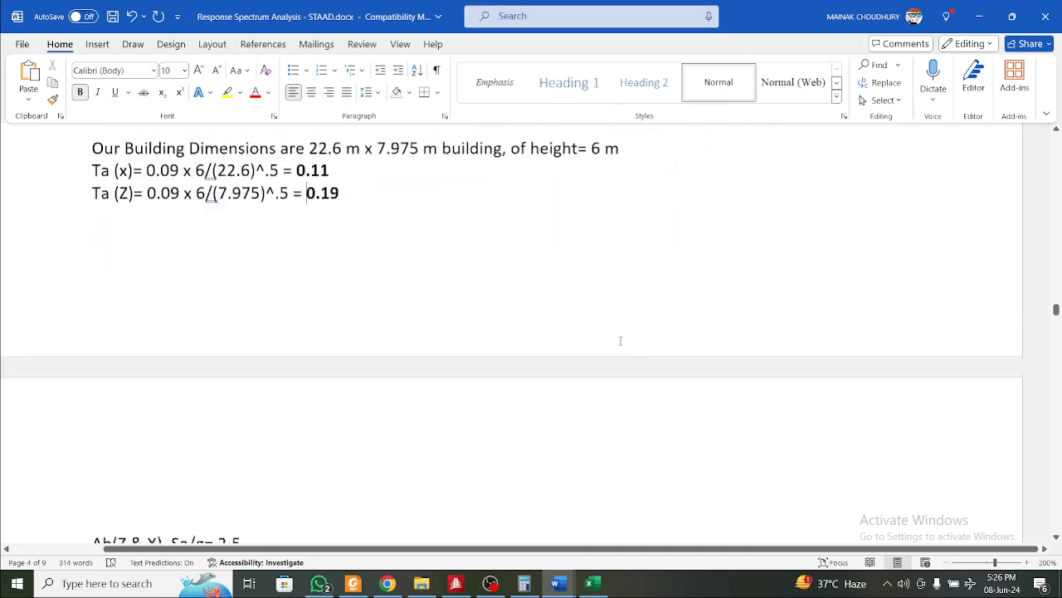
pyautogui.scroll(-3, 621, 339)
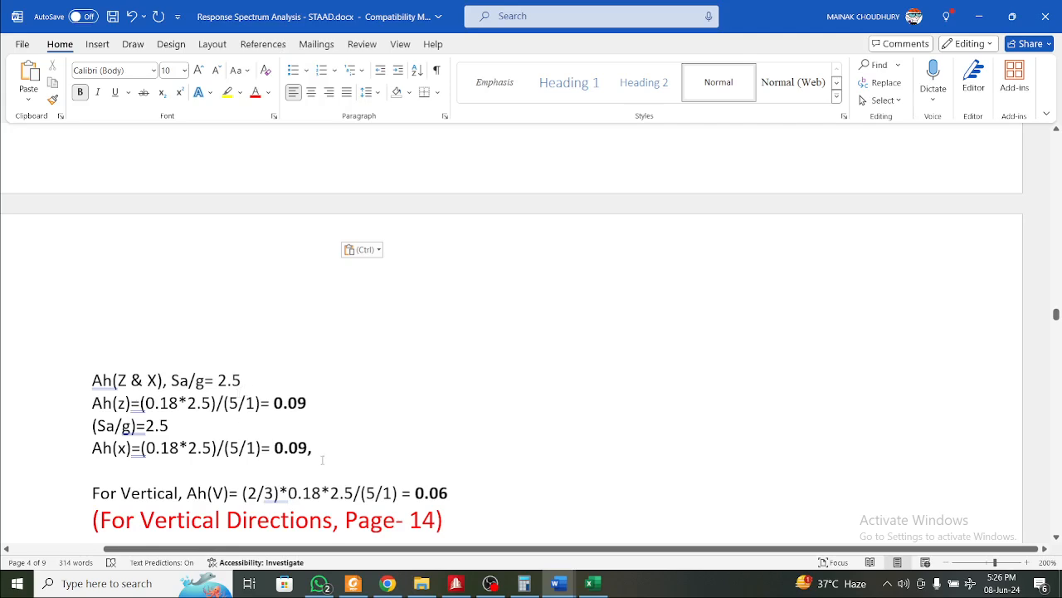
pyautogui.moveTo(325, 460); pyautogui.dragTo(87, 427)
pyautogui.press('BackSpace')
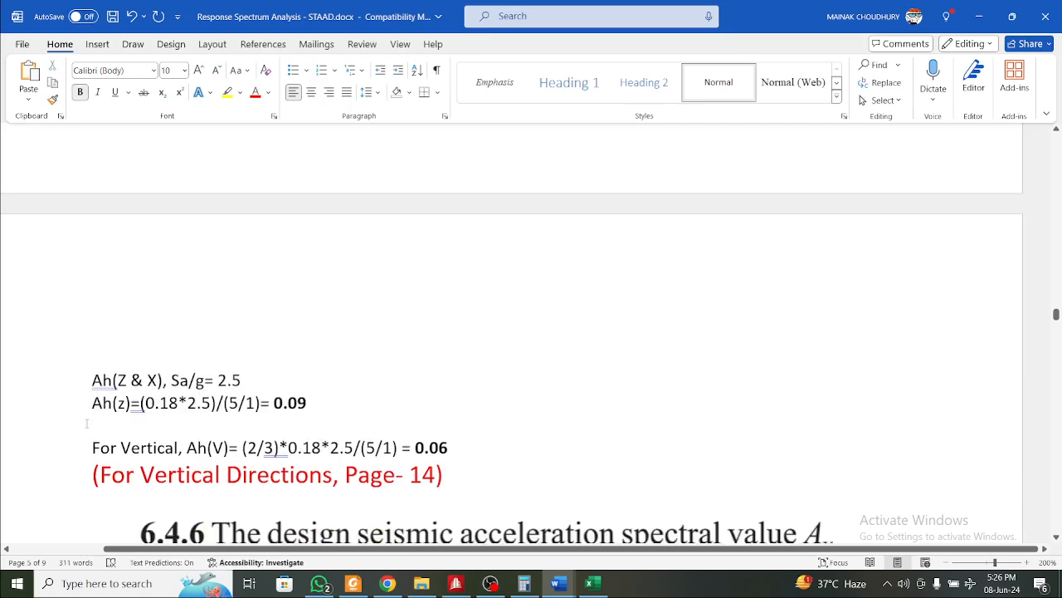
pyautogui.hotkey('ctrl', 'z')
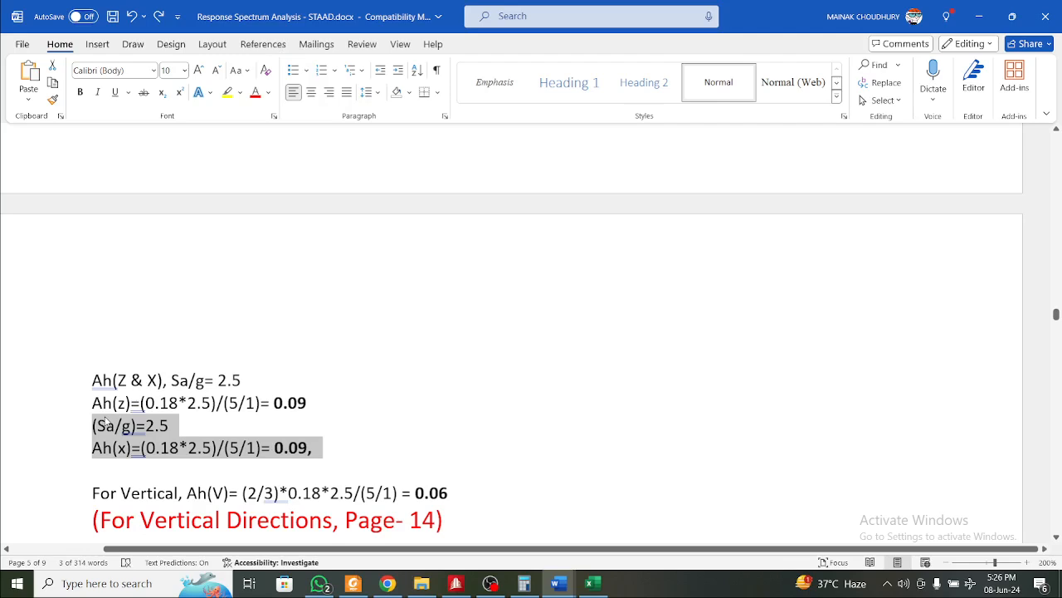
pyautogui.press('BackSpace')
pyautogui.click(135, 405)
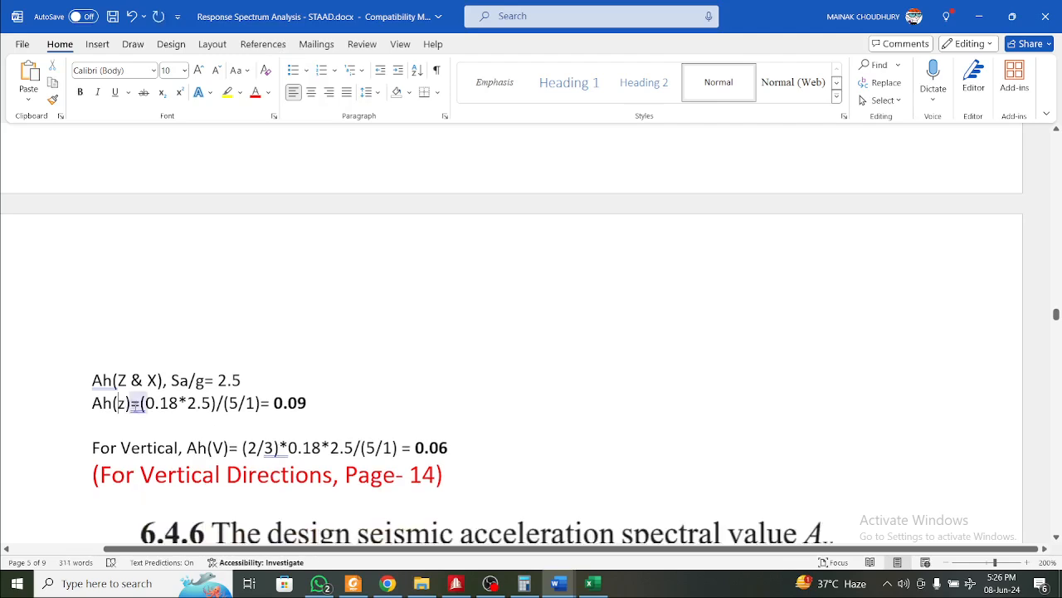
# Extend the horizontal coefficient label in the second formula line to read "Ah(z and x)"
pyautogui.write('a')
pyautogui.press('BackSpace')
pyautogui.write('and ')
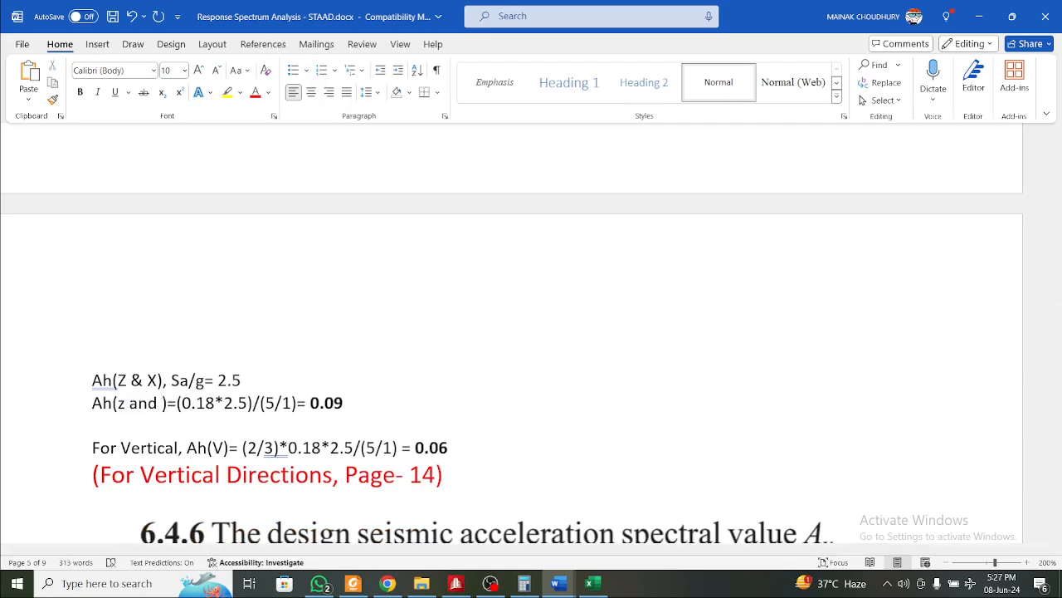
pyautogui.write('z')
pyautogui.press('BackSpace')
pyautogui.write('x')
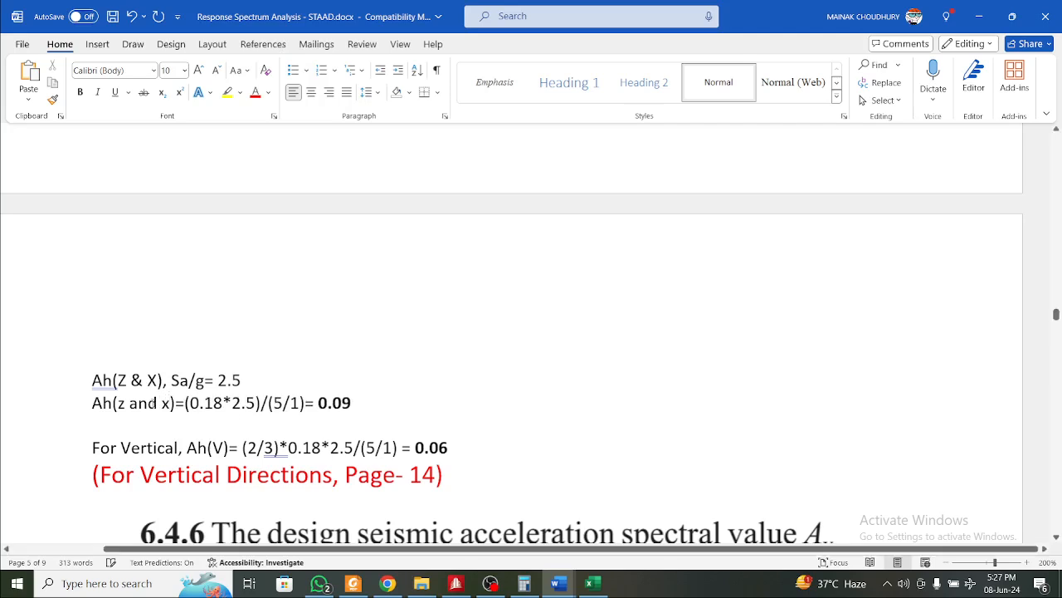
pyautogui.click(310, 346)
# Change the importance factor in the Ah(z and x) formula so its divisor reads (5/1.5)
pyautogui.scroll(10, 318, 397)
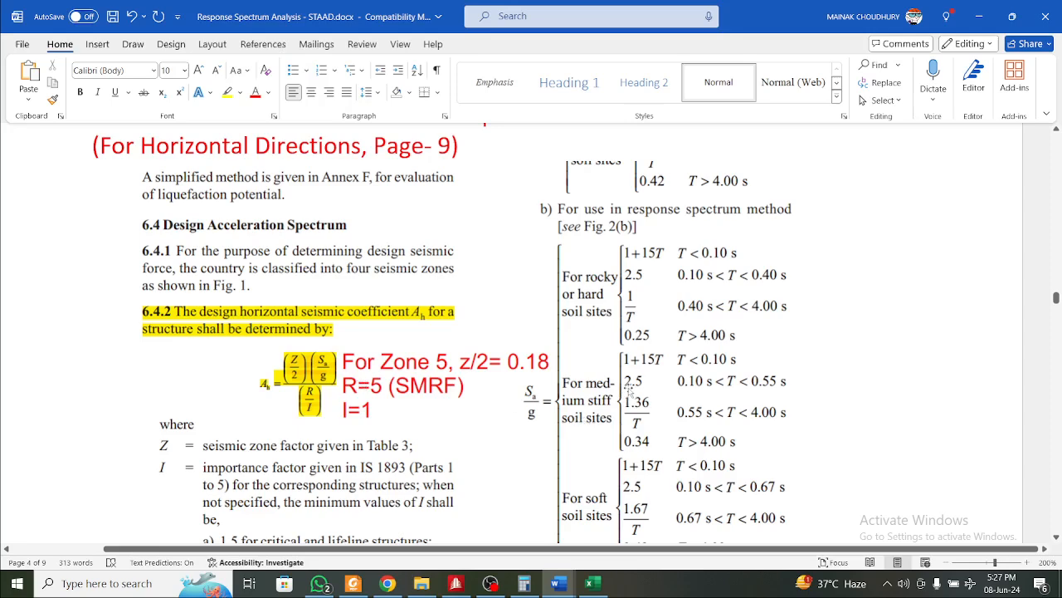
pyautogui.scroll(-10, 630, 389)
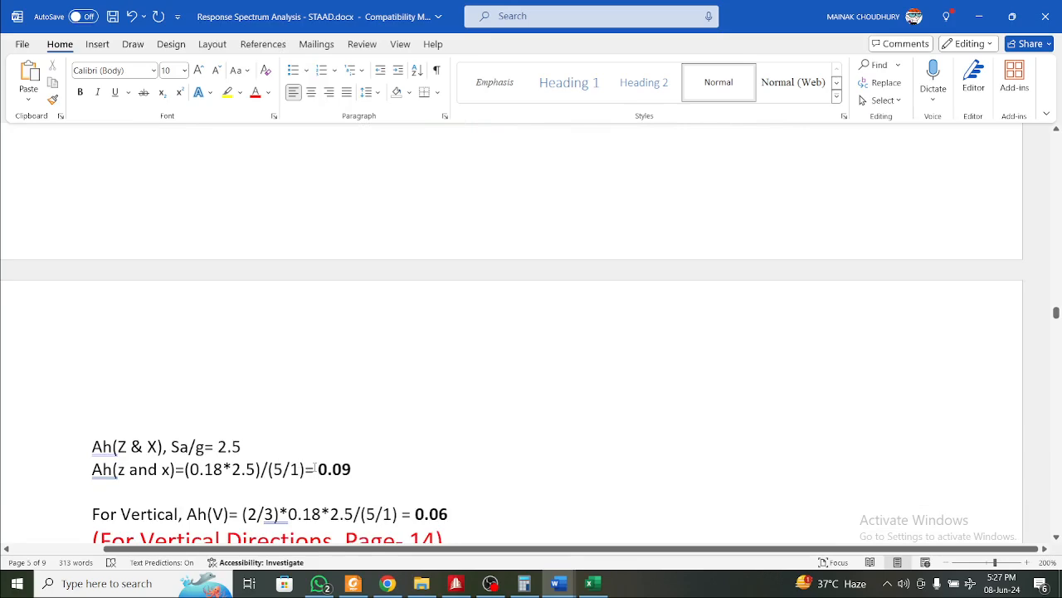
pyautogui.write('.5')
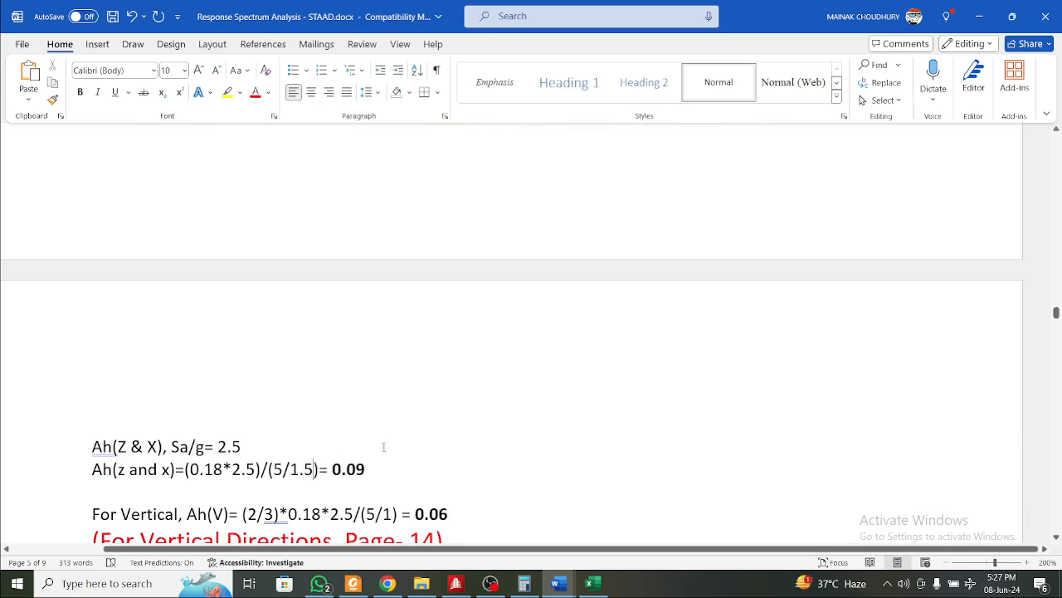
pyautogui.scroll(-2, 383, 447)
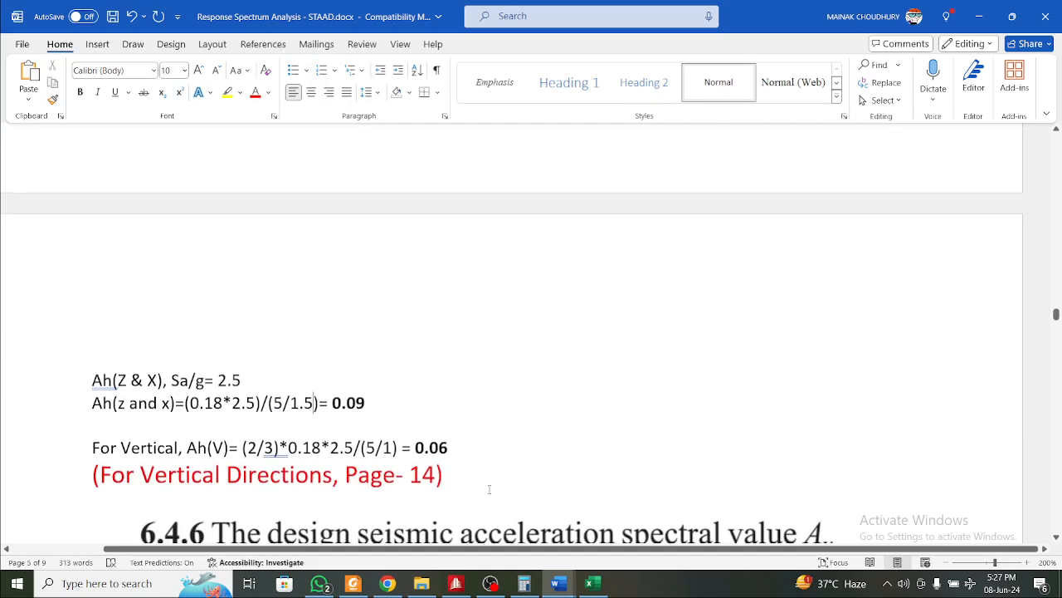
# Switch to the Excel workbook and calculate =(0.18*2.5)/(5/1.5) in cell B4 of Sheet2
pyautogui.click(591, 582)
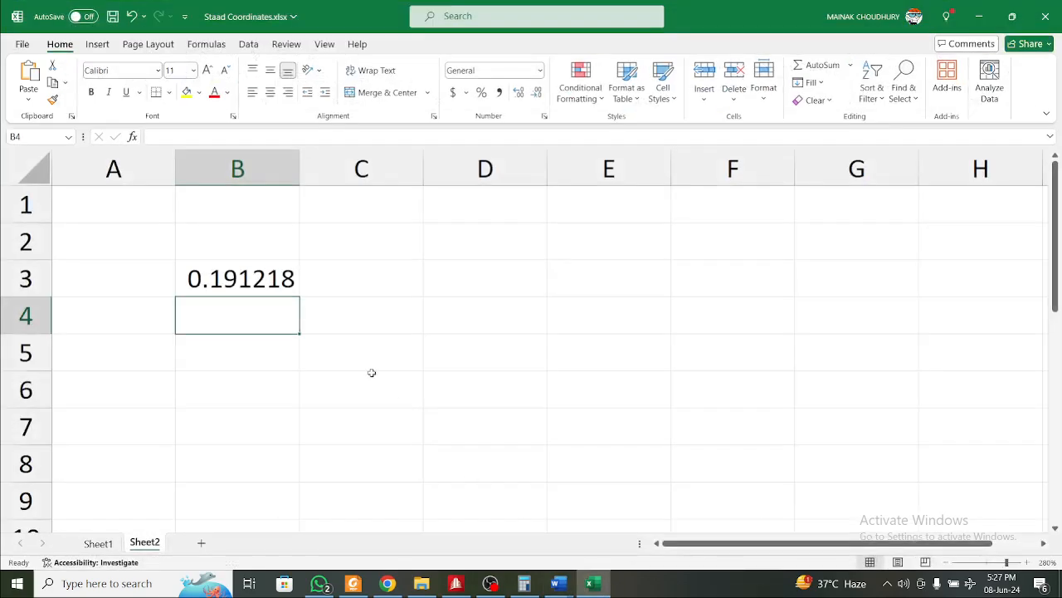
pyautogui.write('=(0.181')
pyautogui.press('BackSpace')
pyautogui.click(605, 587)
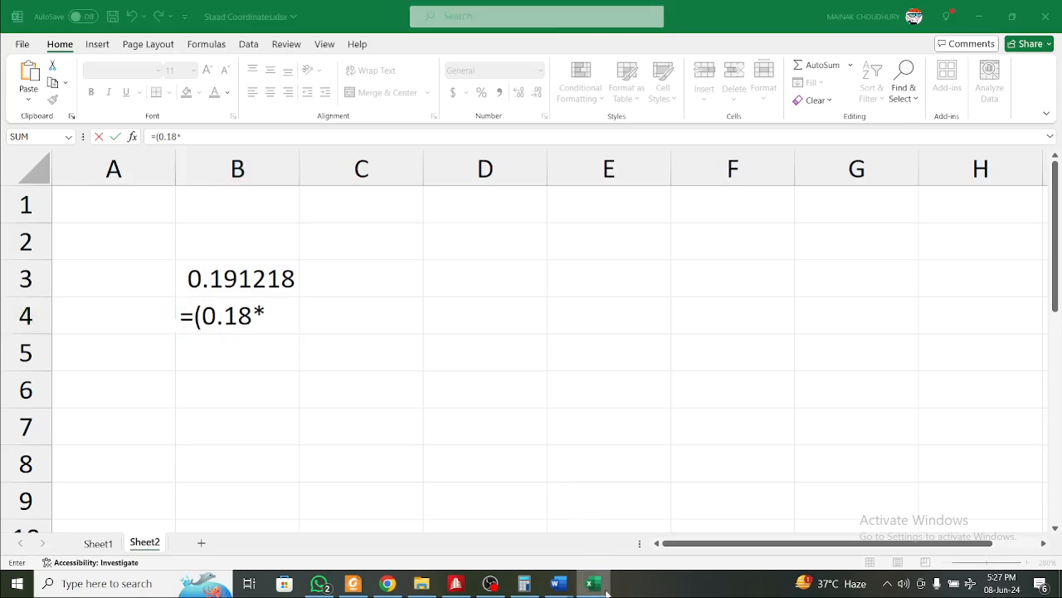
pyautogui.write('*')
pyautogui.click(606, 588)
pyautogui.write('2.5)')
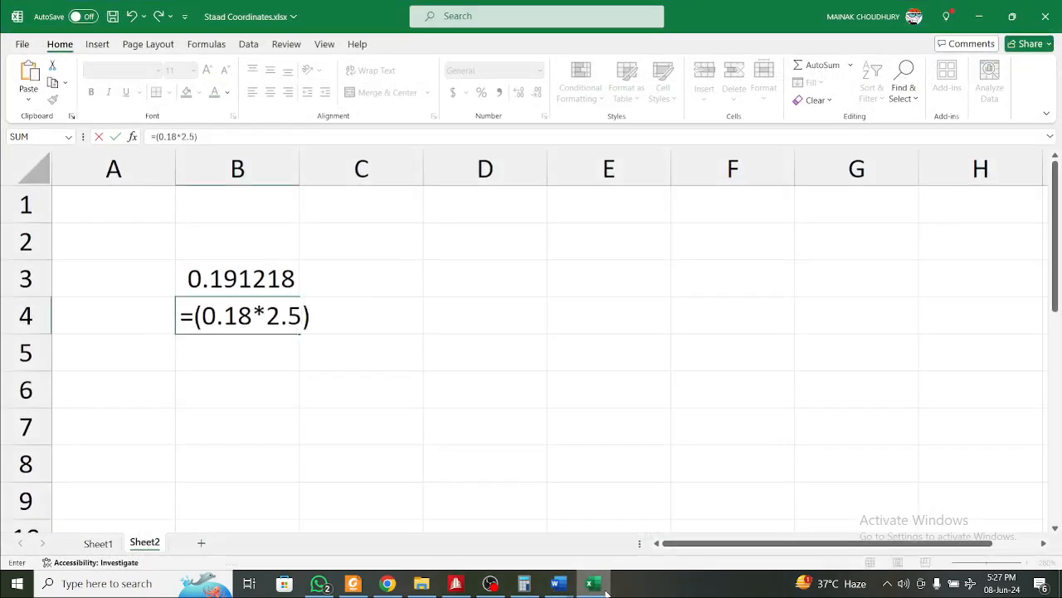
pyautogui.write('/')
pyautogui.click(591, 585)
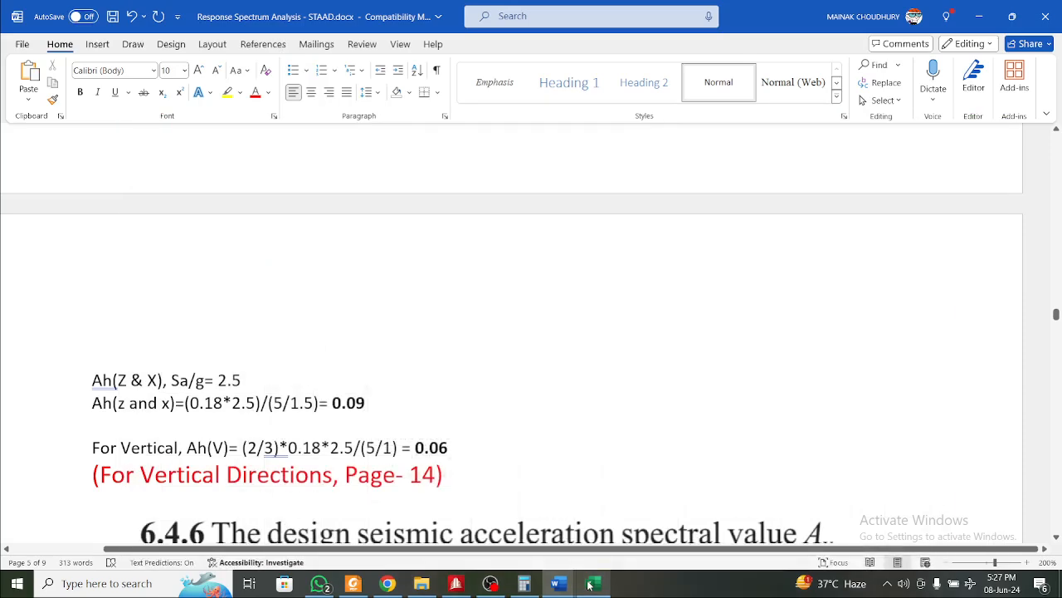
pyautogui.click(591, 585)
pyautogui.write('(')
pyautogui.write('5/1')
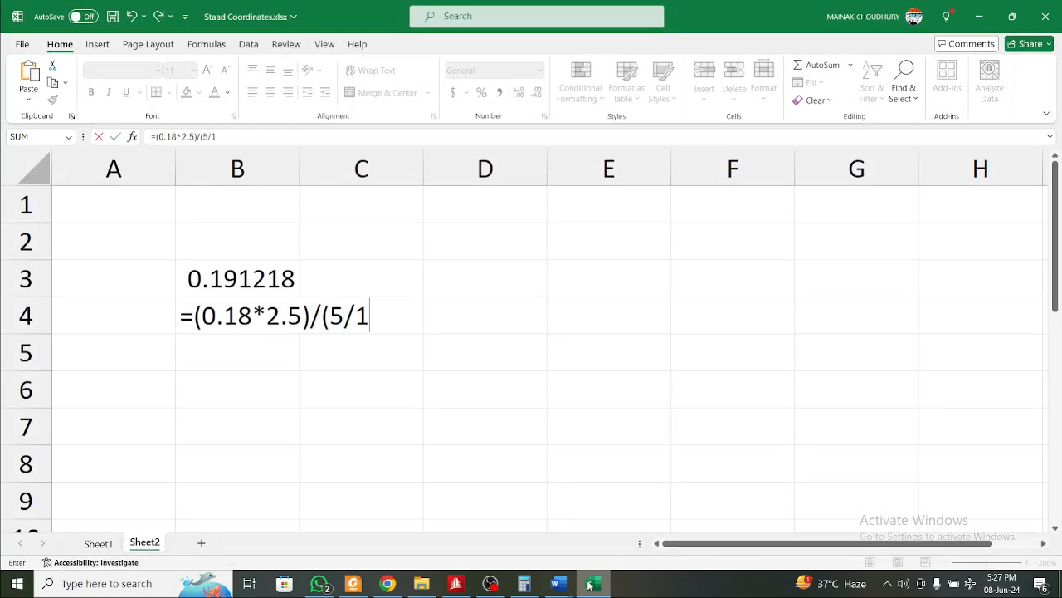
pyautogui.write('.5)')
pyautogui.press('Return')
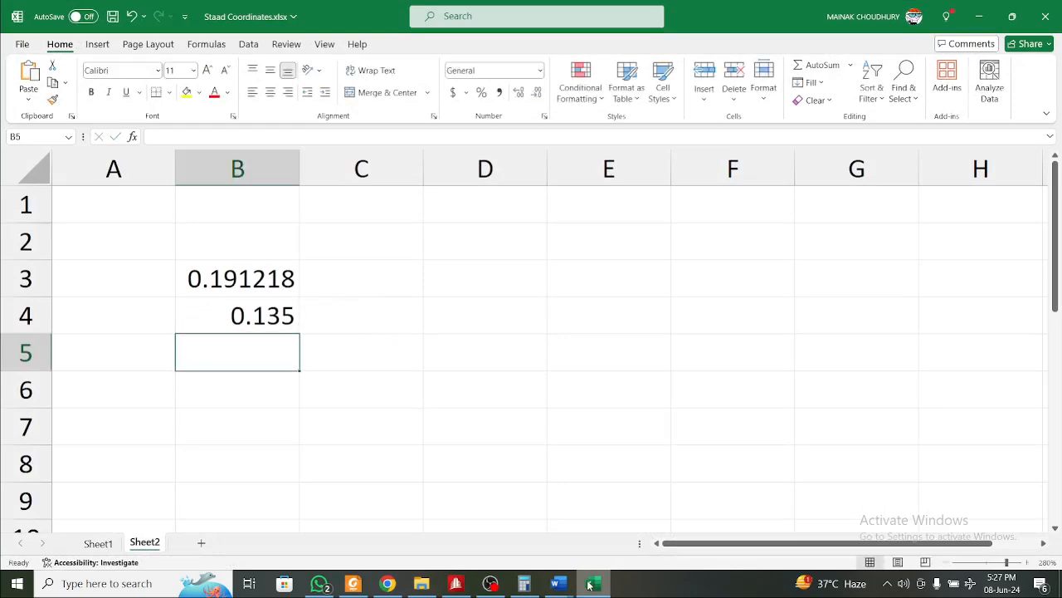
# Back in the Word document, replace the result of the Ah(z and x) formula with 0.135
pyautogui.click(979, 17)
pyautogui.click(384, 405)
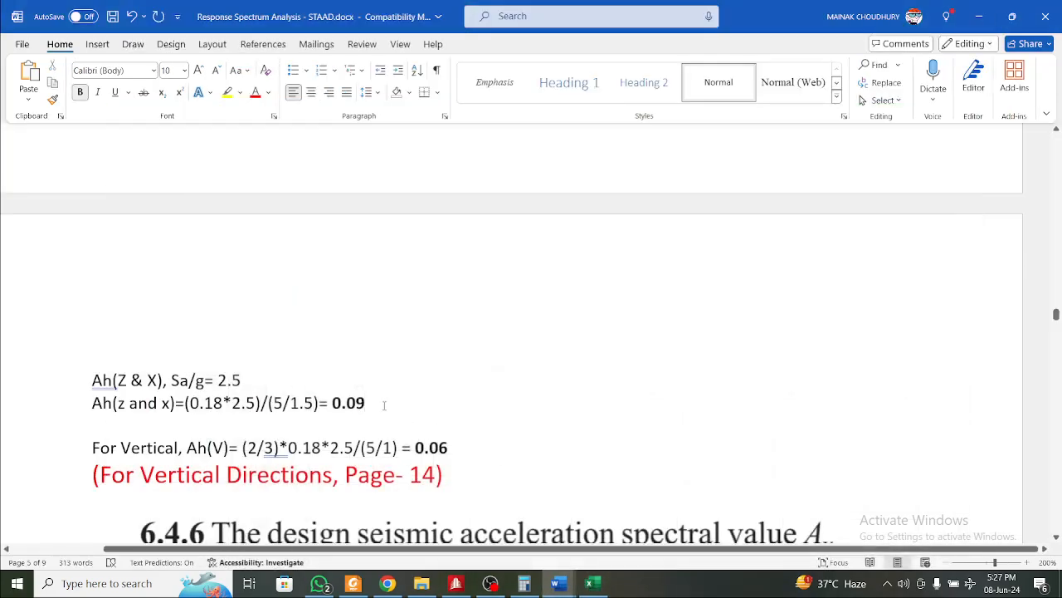
pyautogui.hotkey('shift', 'Left')
pyautogui.hotkey('shift', 'Left')
pyautogui.hotkey('shift', 'Left')
pyautogui.hotkey('shift', 'Left')
pyautogui.write('0.13')
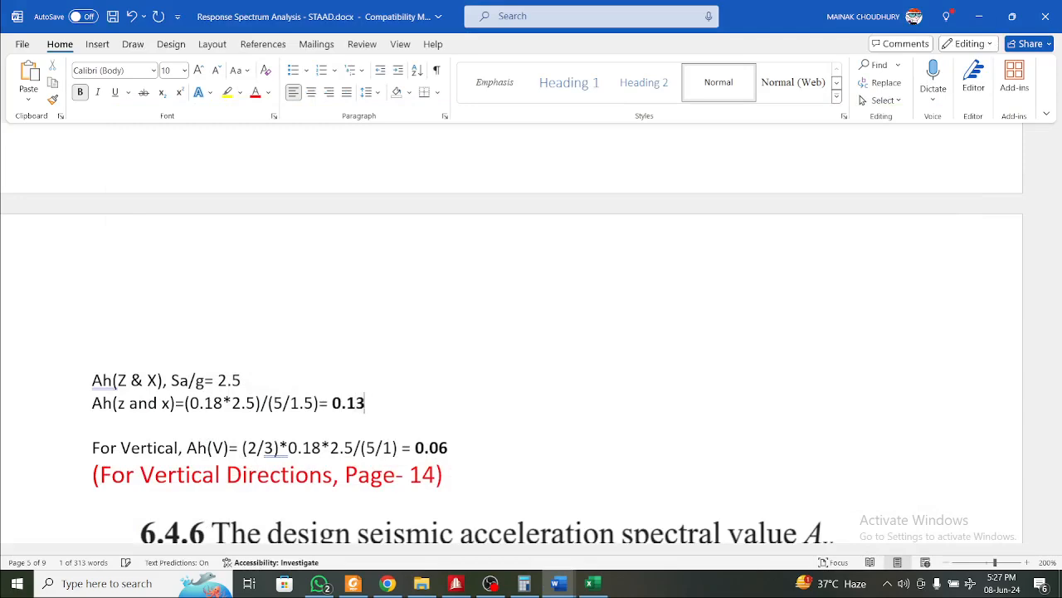
pyautogui.write('5')
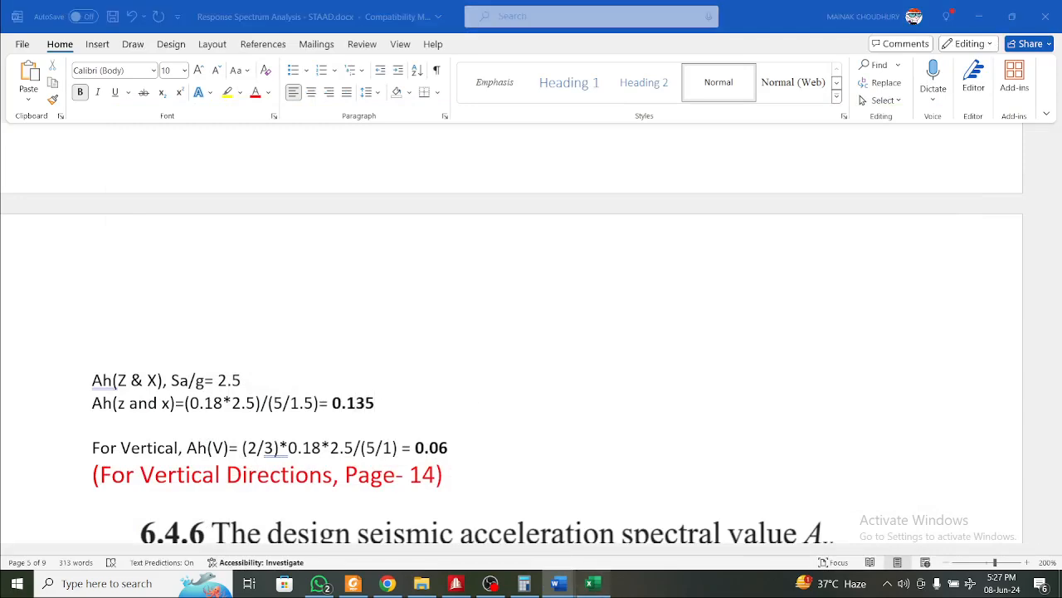
pyautogui.hotkey('alt', 'Tab')
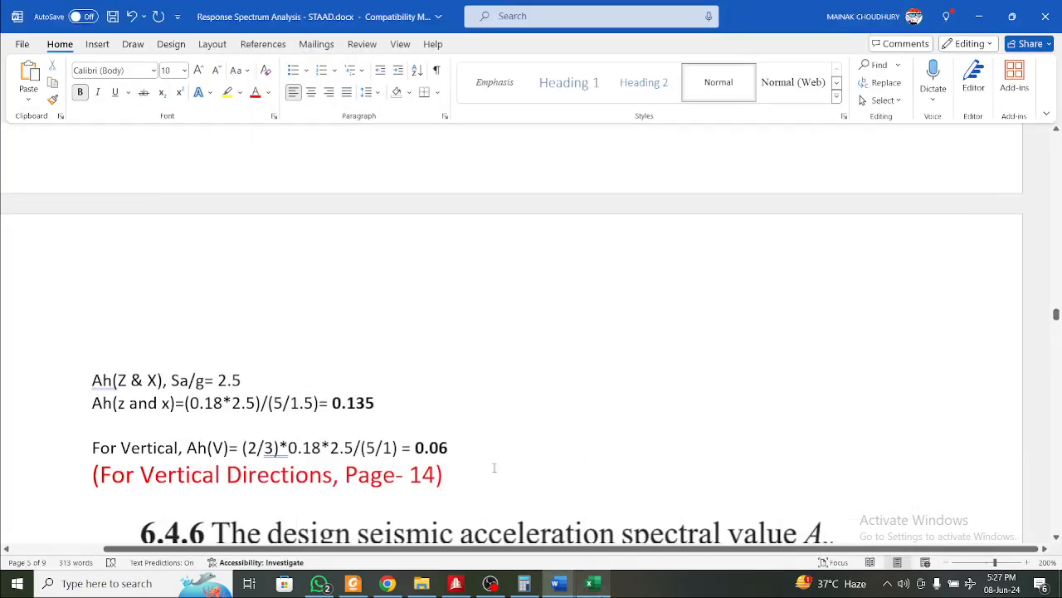
# Check the vertical acceleration formula in clause 6.4.6, and calculate two thirds of B4 in Excel cell C4 with =(2/3)*B4
pyautogui.scroll(-5, 283, 283)
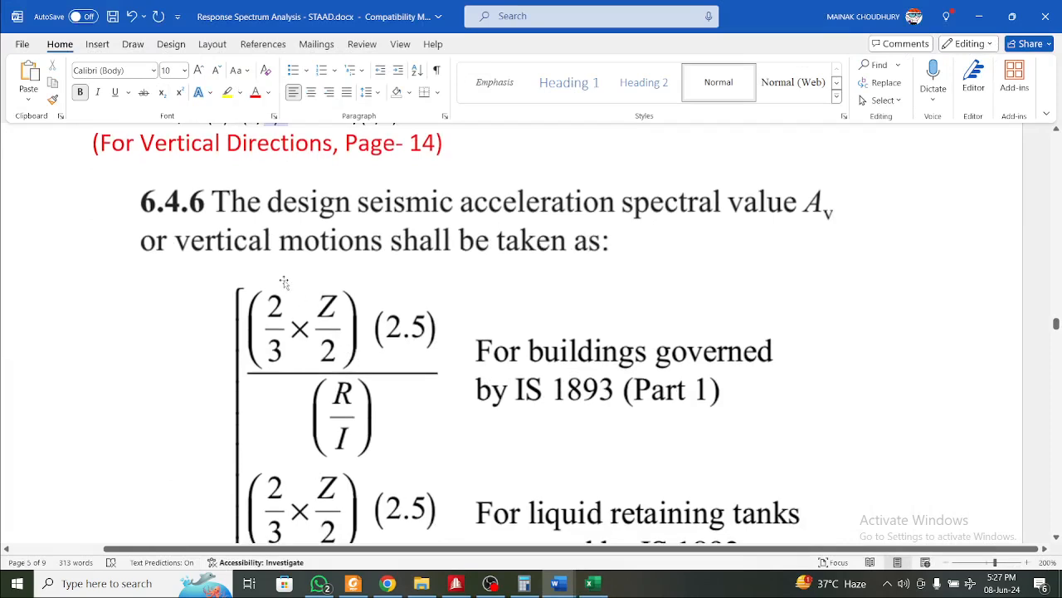
pyautogui.scroll(-2, 286, 286)
pyautogui.scroll(2, 290, 290)
pyautogui.scroll(2, 291, 289)
pyautogui.scroll(-2, 290, 282)
pyautogui.scroll(2, 355, 393)
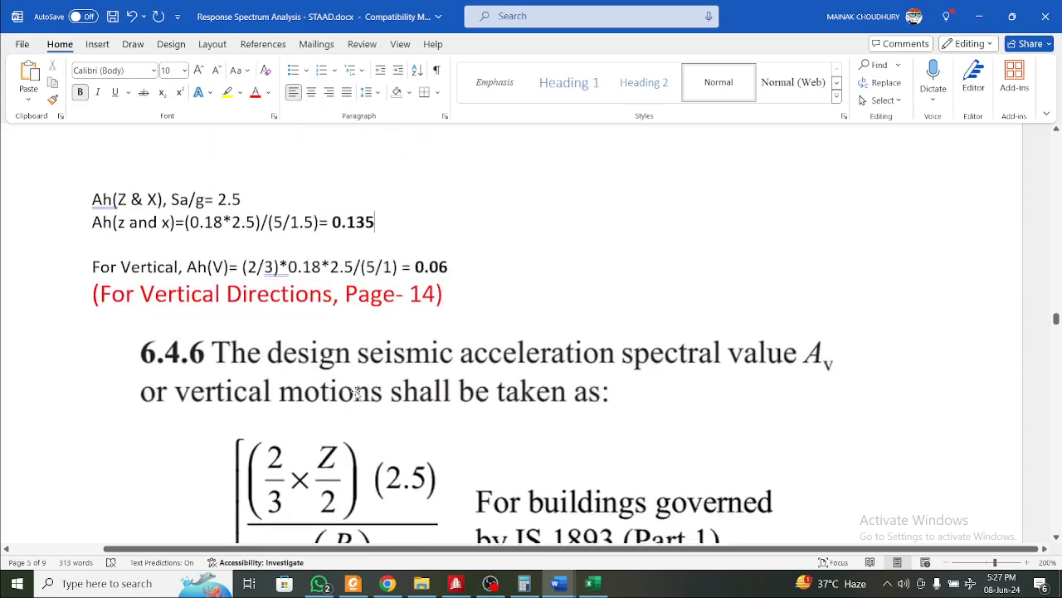
pyautogui.scroll(3, 356, 393)
pyautogui.click(592, 584)
pyautogui.click(335, 325)
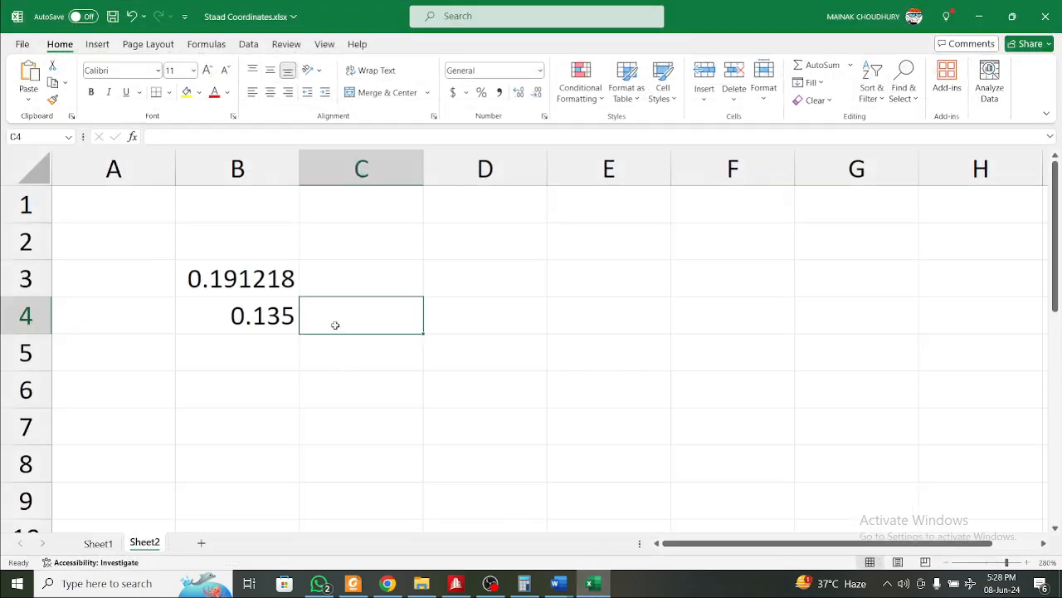
pyautogui.write('=(2/3)')
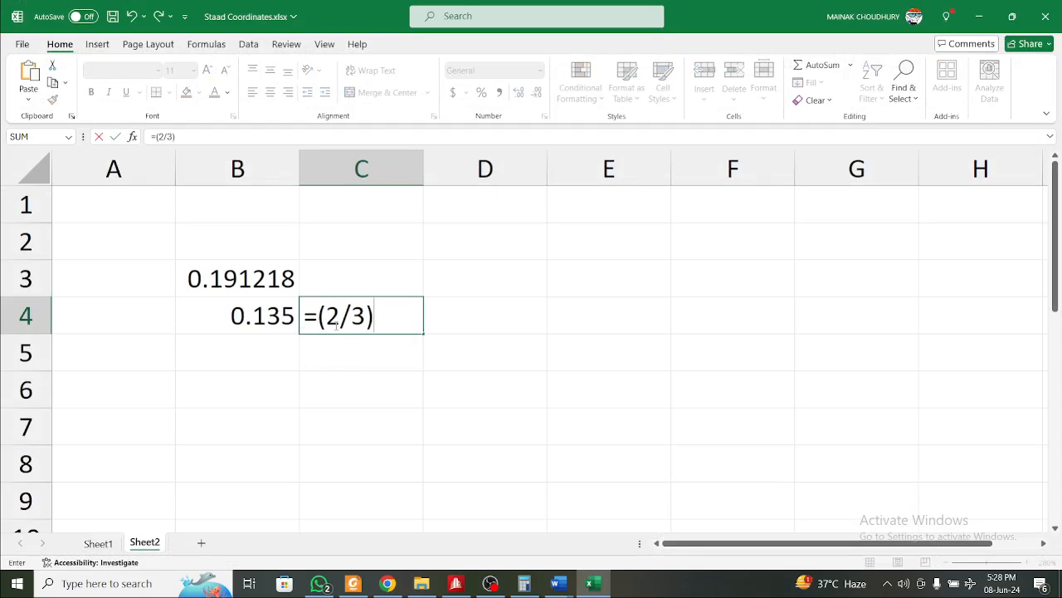
pyautogui.write('*')
pyautogui.click(246, 310)
pyautogui.press('Return')
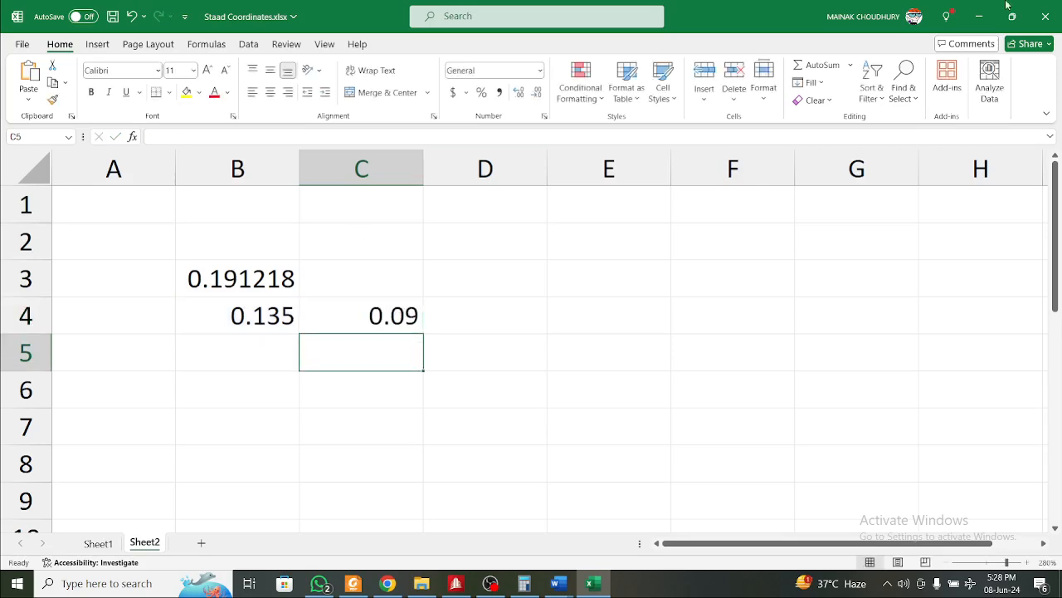
# Return to the Word document and set the result of the vertical Ah(V) formula to 0.09
pyautogui.click(979, 16)
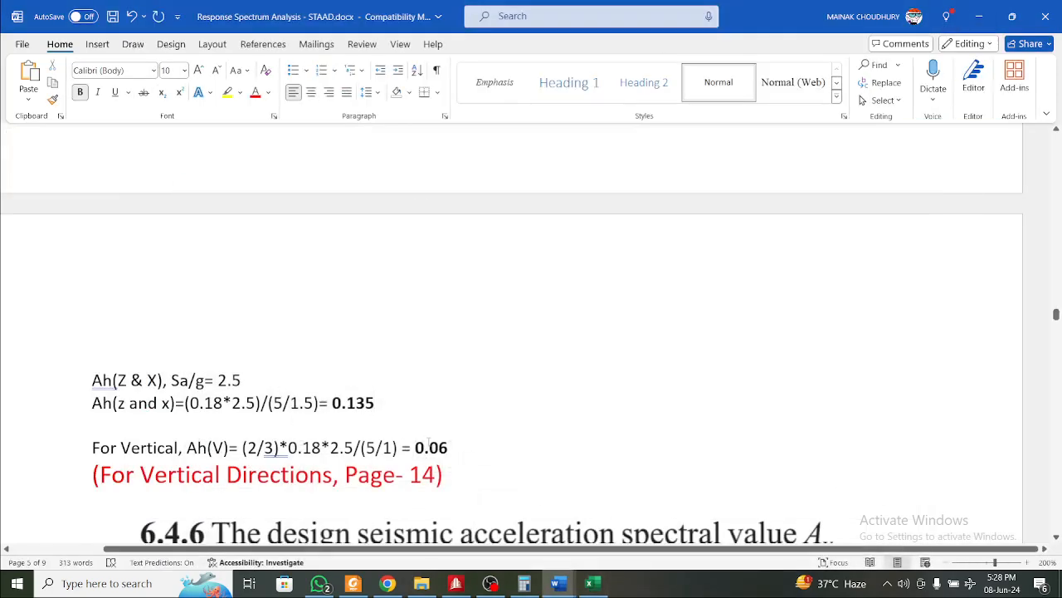
pyautogui.hotkey('shift', 'Left')
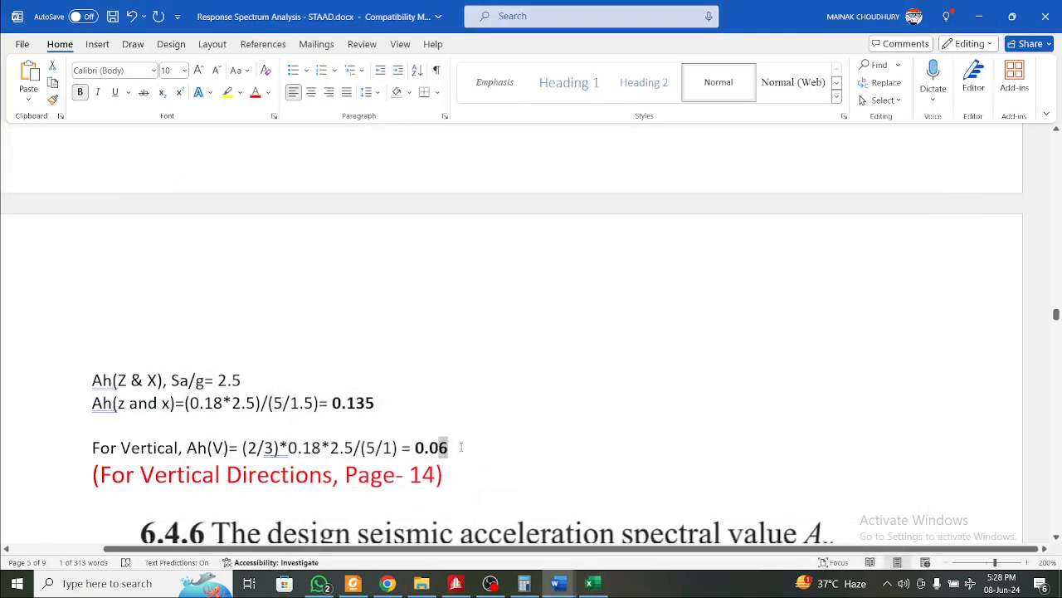
pyautogui.write('9')
# Review the remaining code clauses on design eccentricity, load combinations, modal mass participation and base shear scaling
pyautogui.scroll(-3, 465, 447)
pyautogui.scroll(-15, 467, 446)
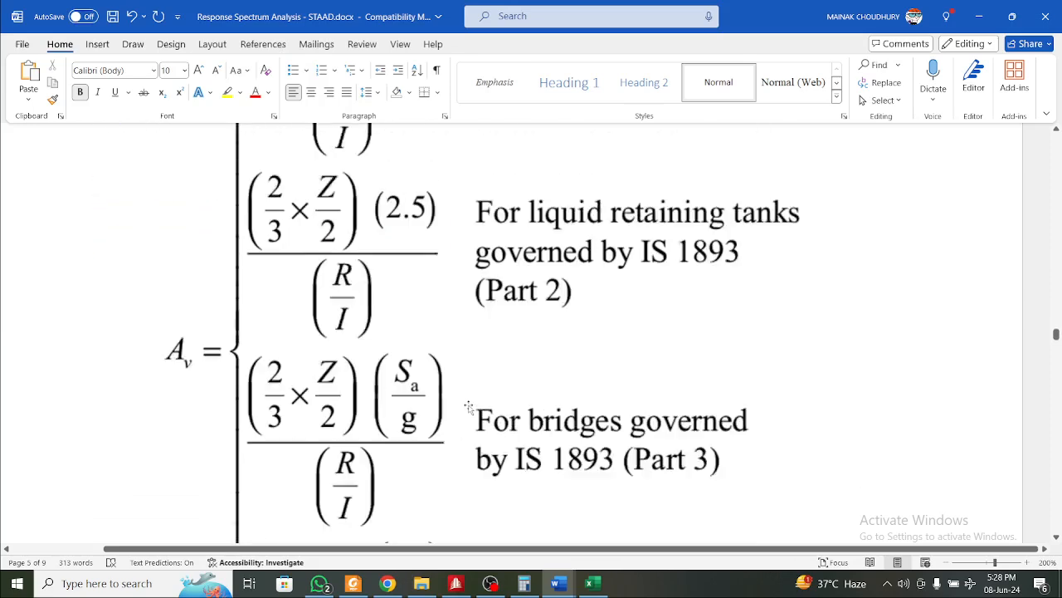
pyautogui.scroll(-2, 469, 408)
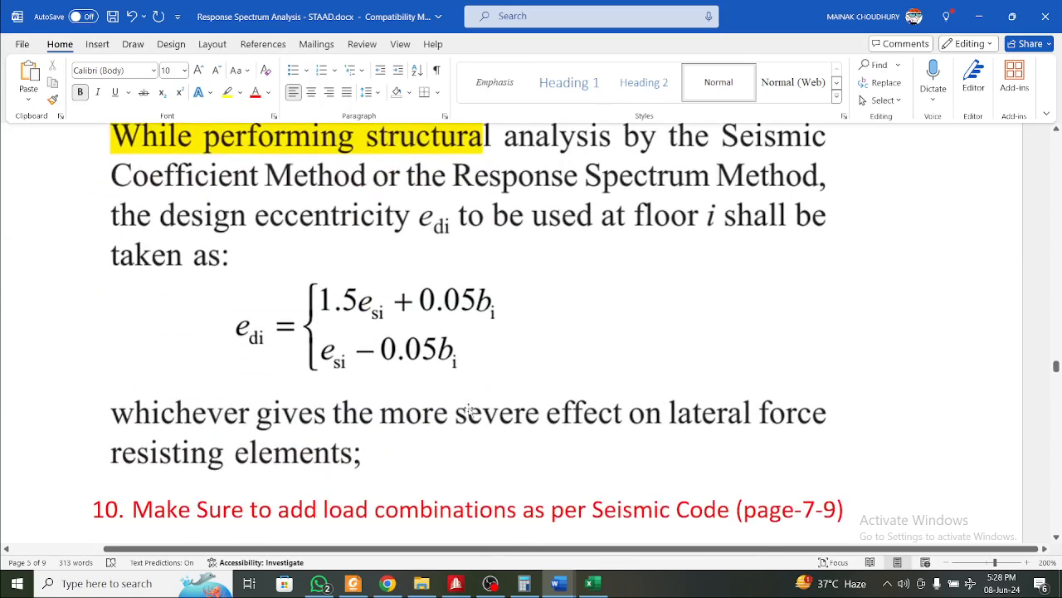
pyautogui.scroll(3, 469, 408)
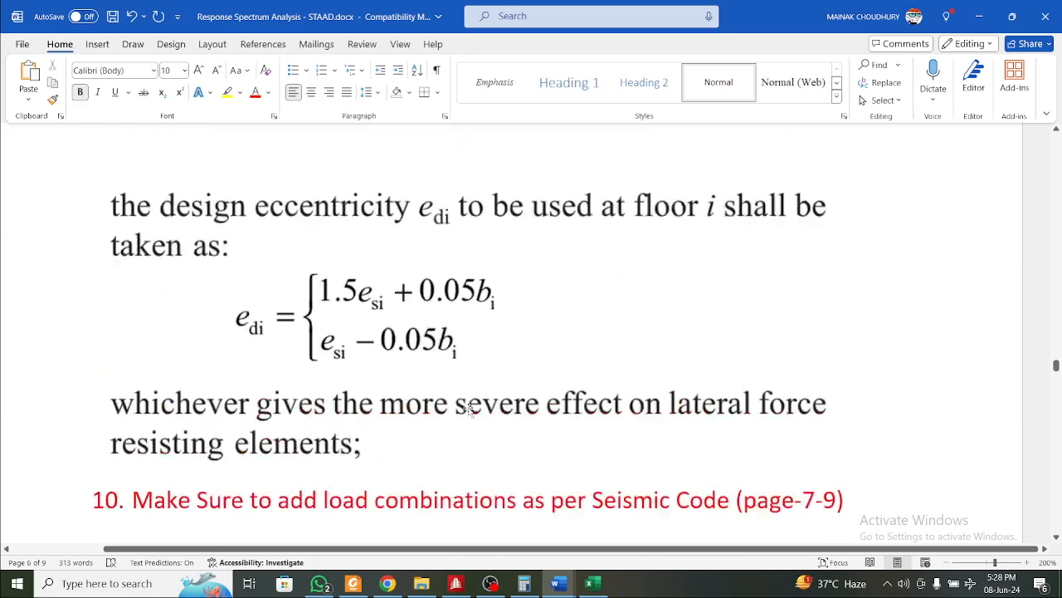
pyautogui.scroll(-5, 469, 408)
pyautogui.scroll(-10, 469, 408)
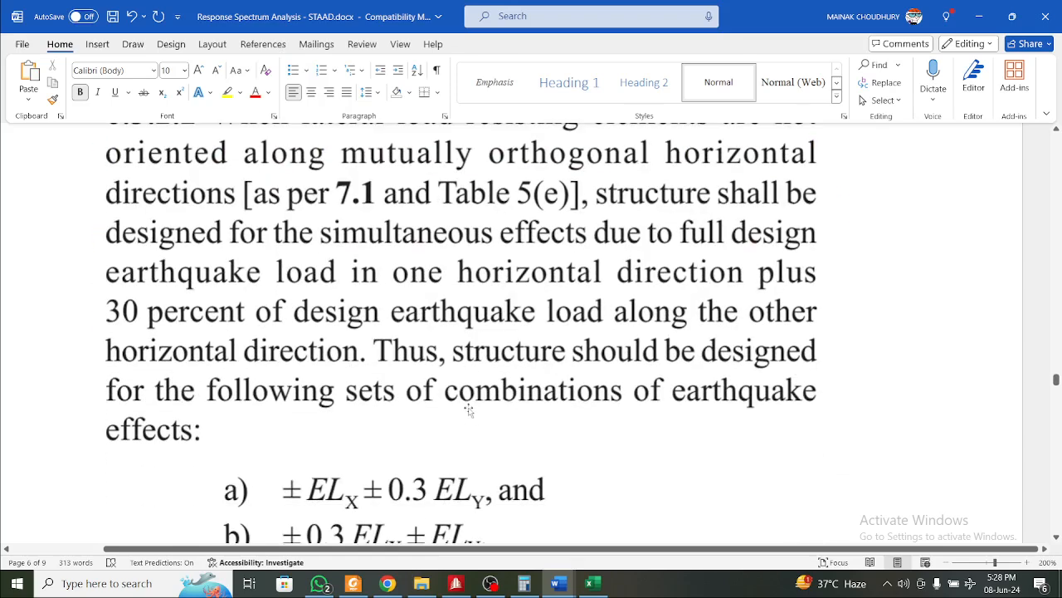
pyautogui.scroll(-3, 469, 411)
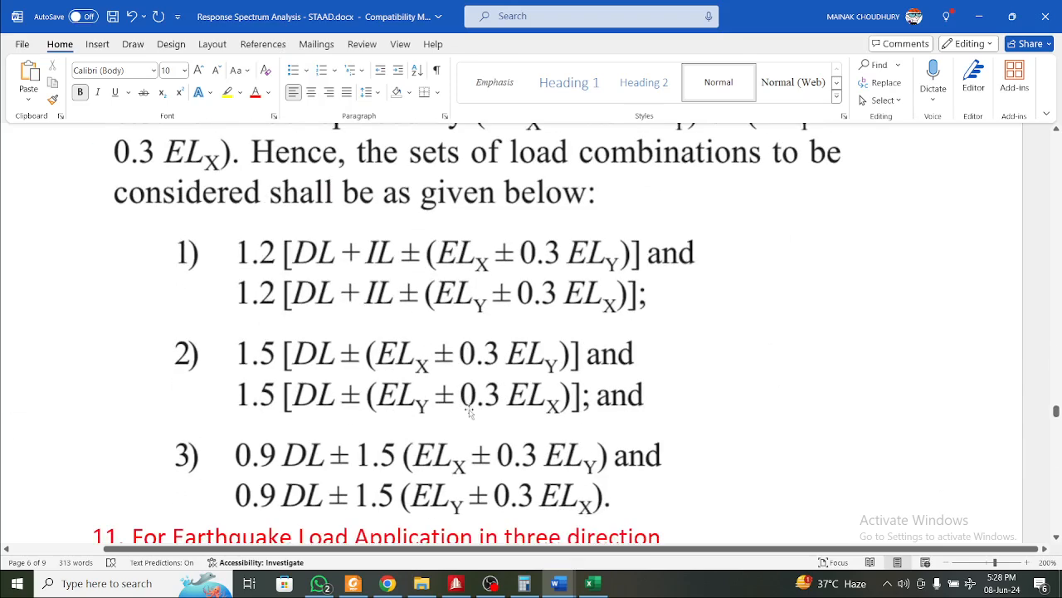
pyautogui.keyDown('ctrl'); pyautogui.scroll(-2, 573, 321); pyautogui.keyUp('ctrl')
pyautogui.scroll(-10, 558, 346)
pyautogui.scroll(-15, 558, 346)
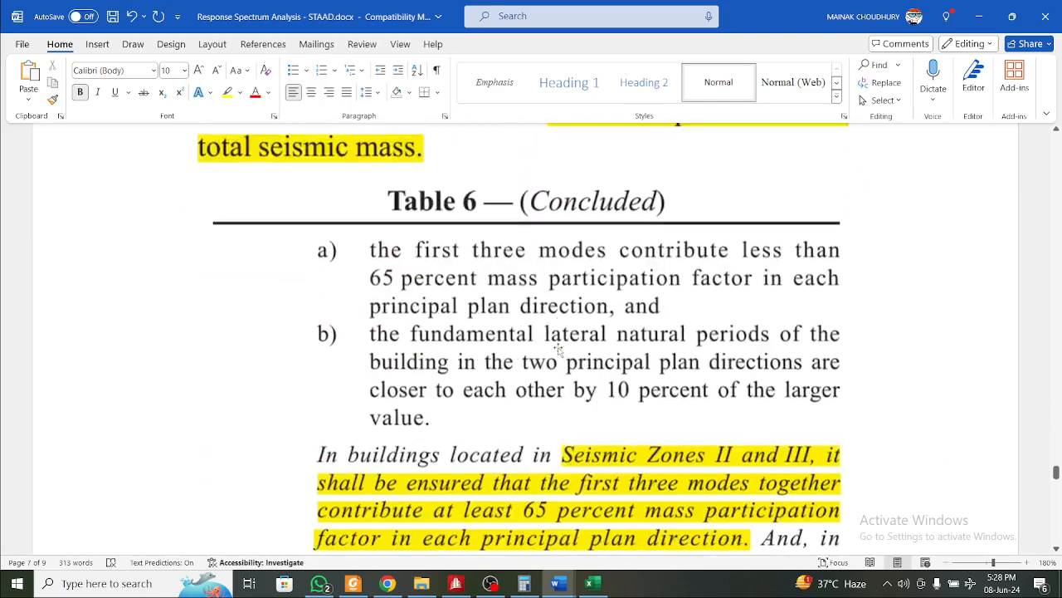
pyautogui.scroll(-15, 558, 350)
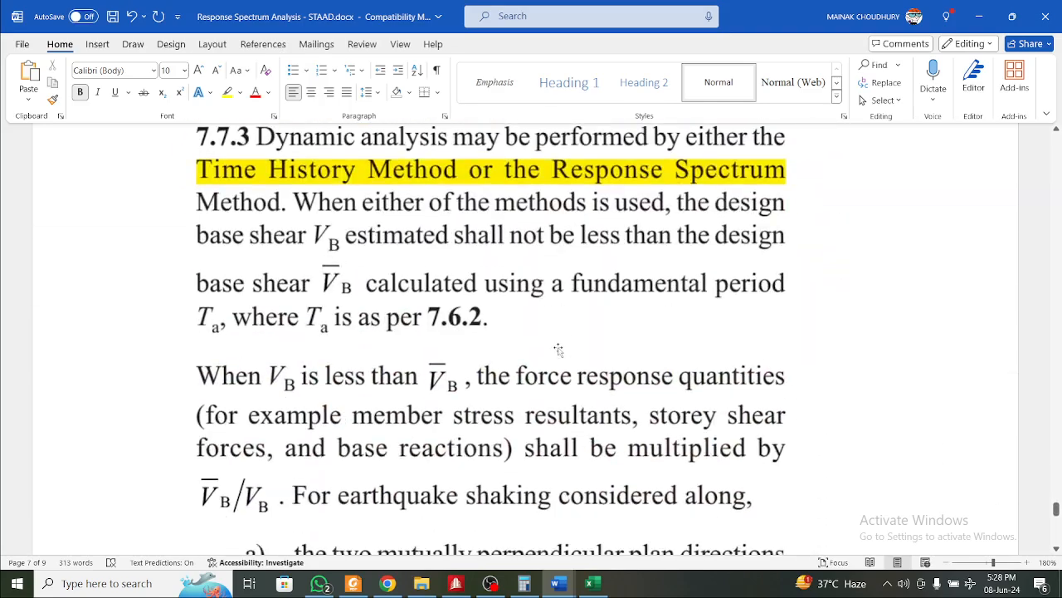
pyautogui.scroll(10, 558, 351)
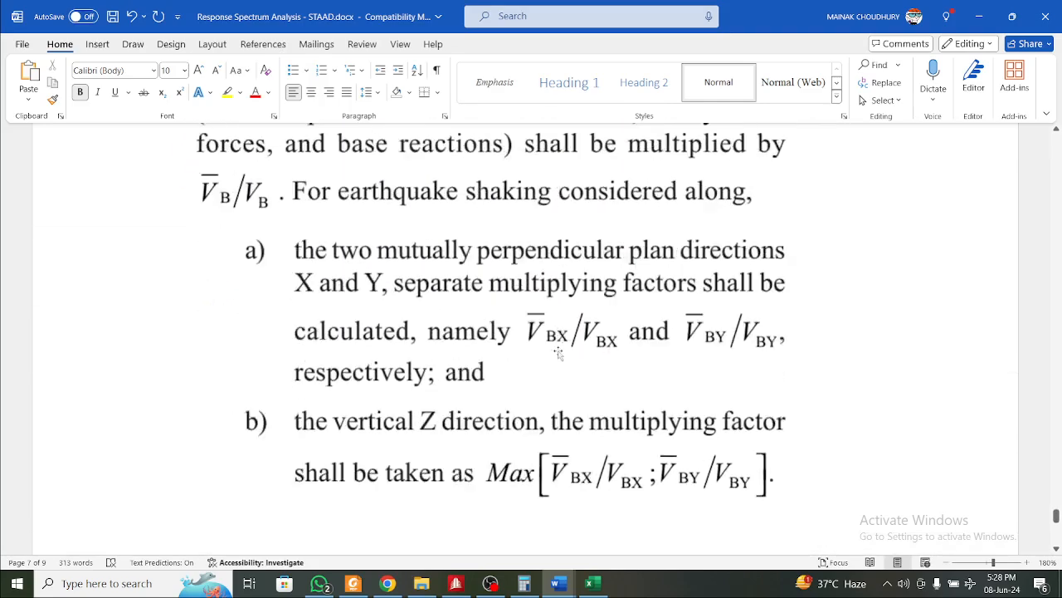
pyautogui.scroll(15, 558, 350)
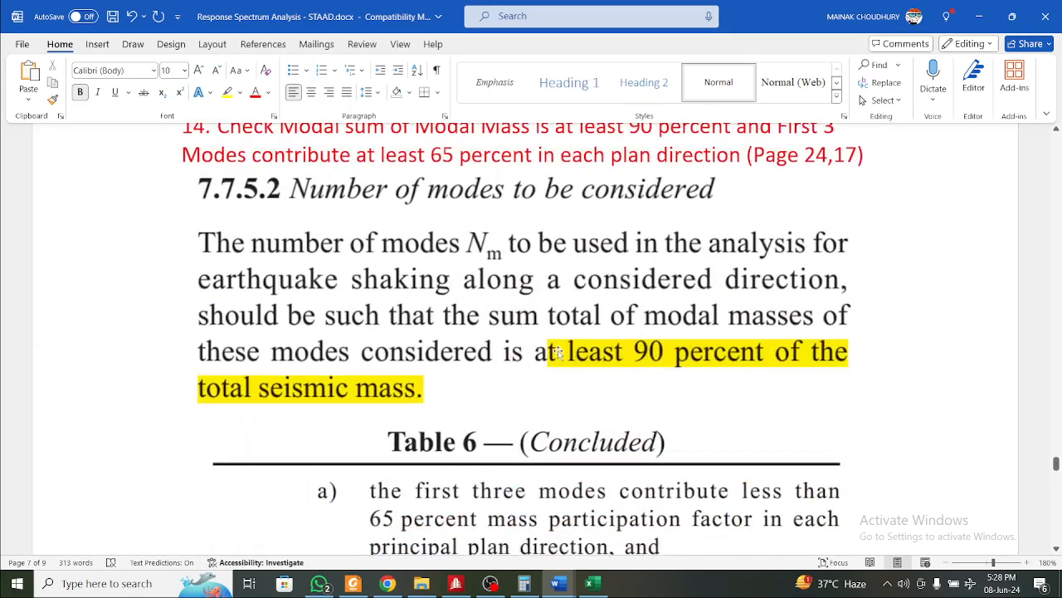
pyautogui.scroll(10, 558, 350)
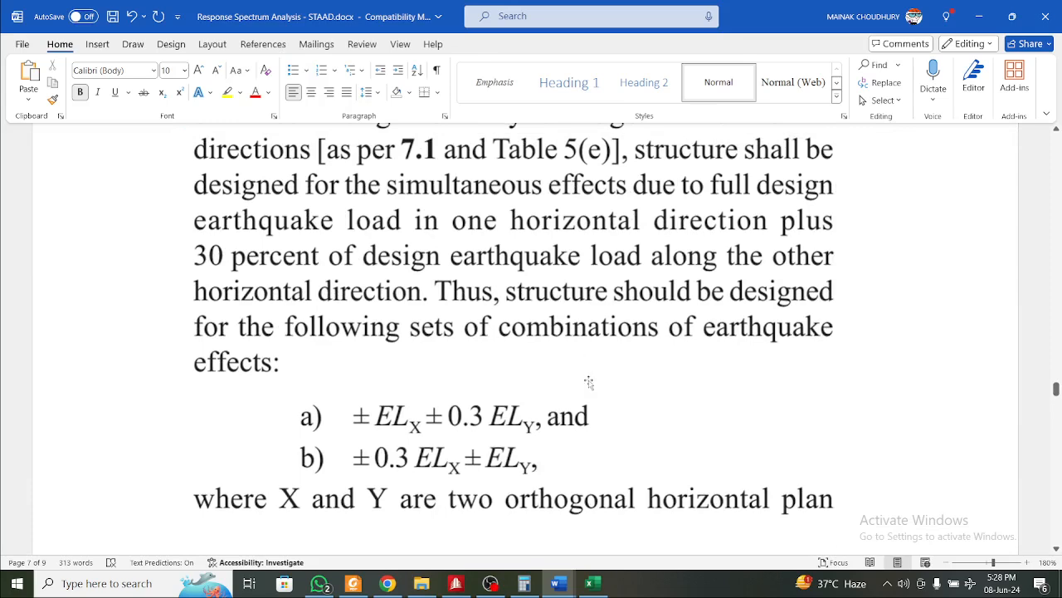
pyautogui.hotkey('ctrl', ',')
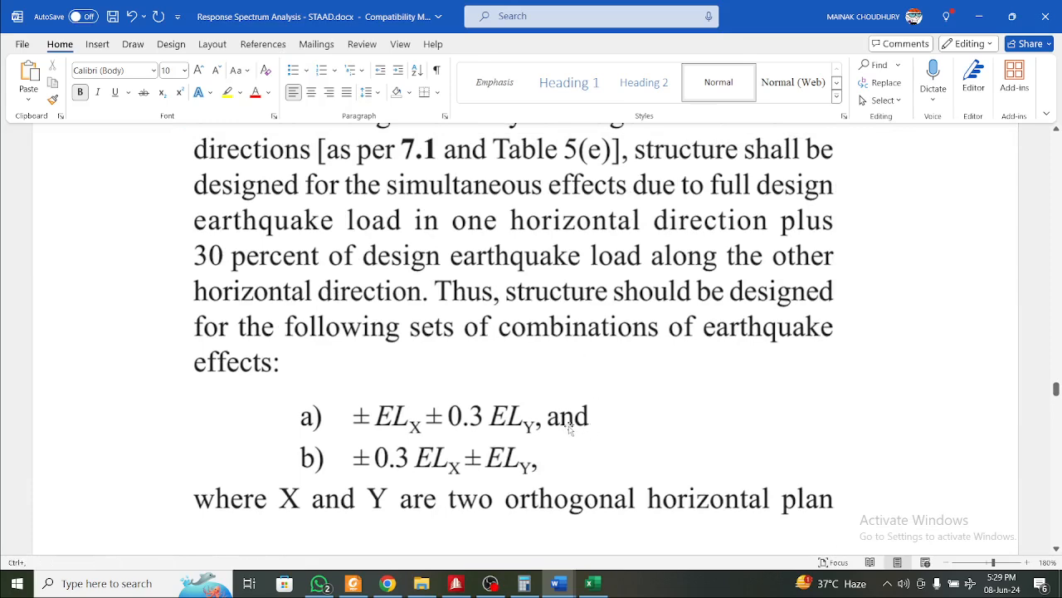
# Switch to STAAD.Pro and start a new reference load definition titled Seismic Mass
pyautogui.click(456, 582)
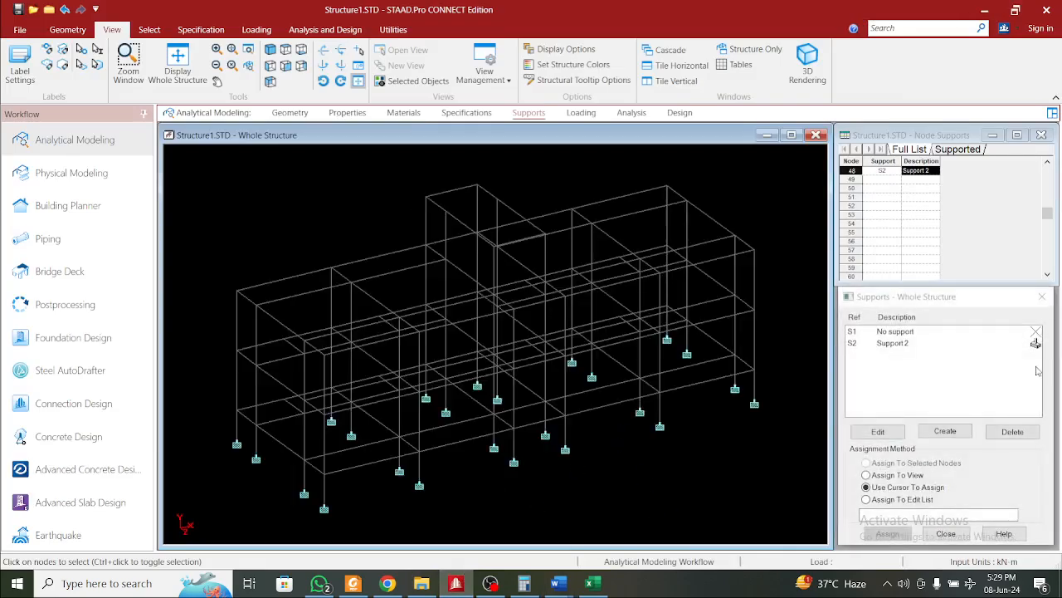
pyautogui.click(594, 117)
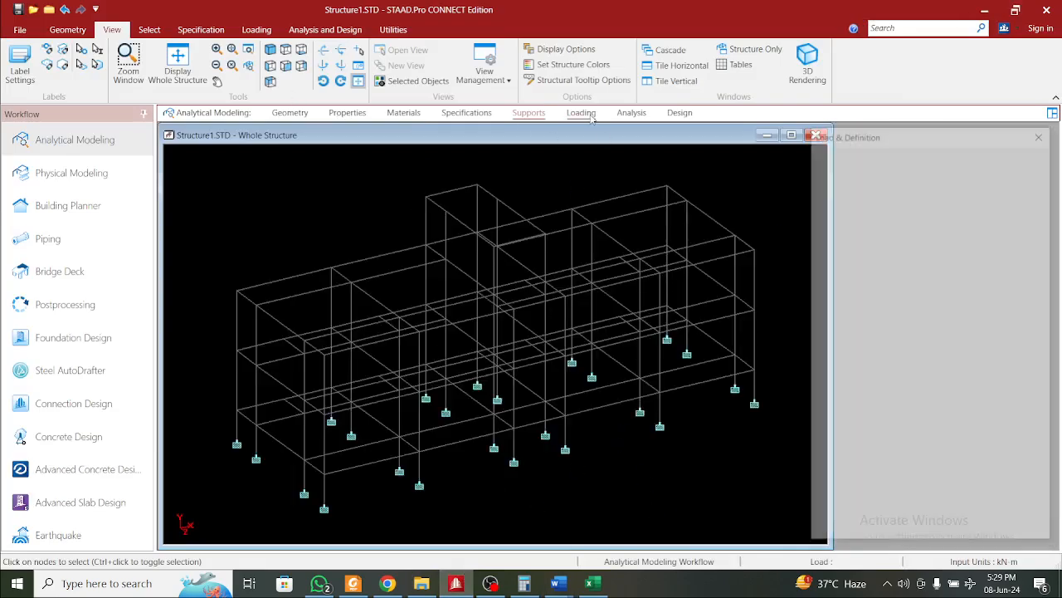
pyautogui.click(820, 151)
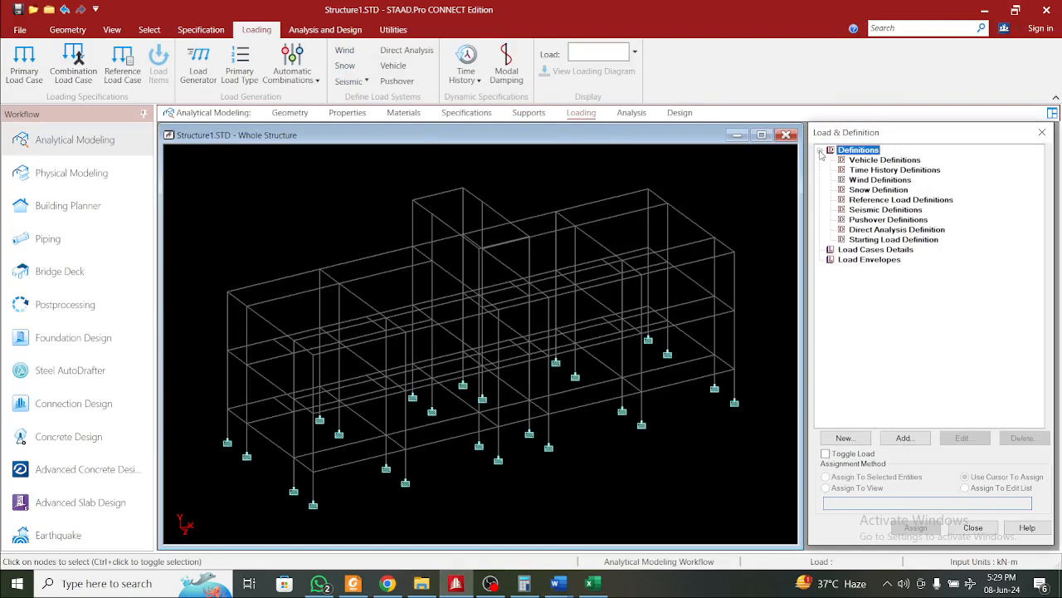
pyautogui.click(873, 200)
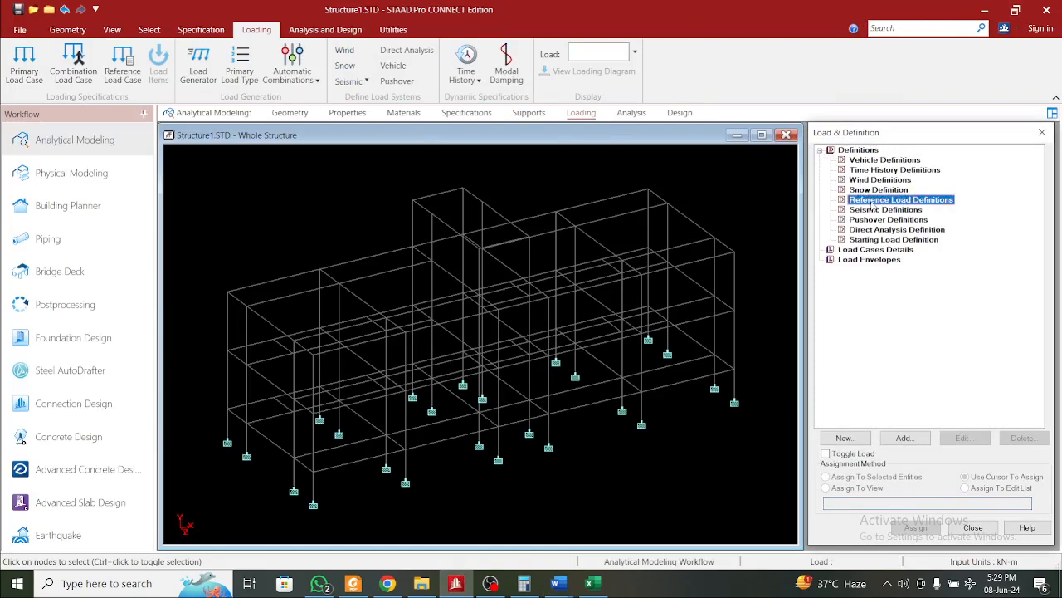
pyautogui.click(907, 440)
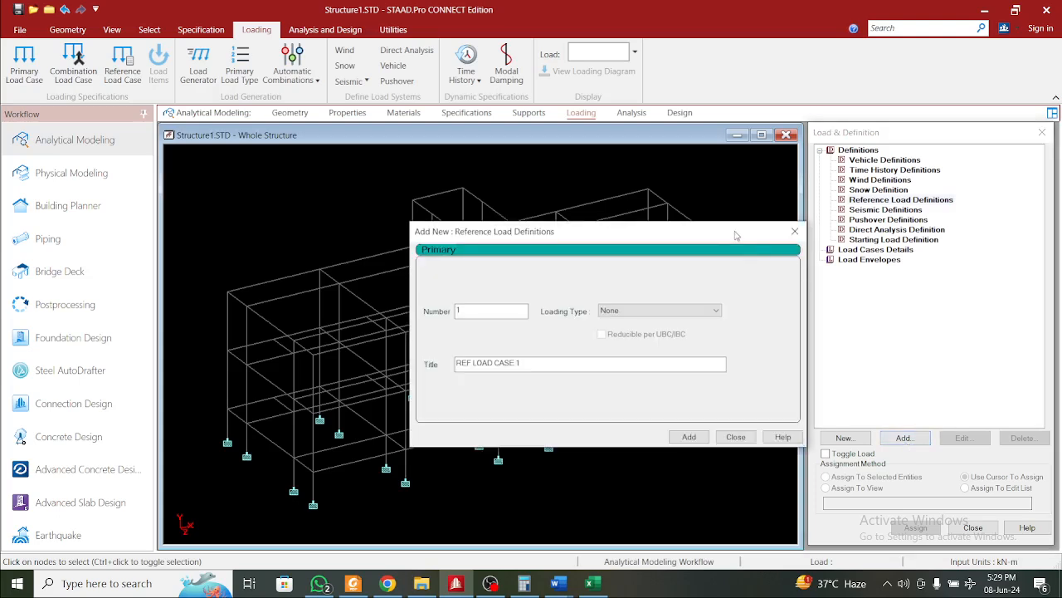
pyautogui.moveTo(736, 236); pyautogui.dragTo(609, 222)
pyautogui.moveTo(399, 350); pyautogui.dragTo(330, 350)
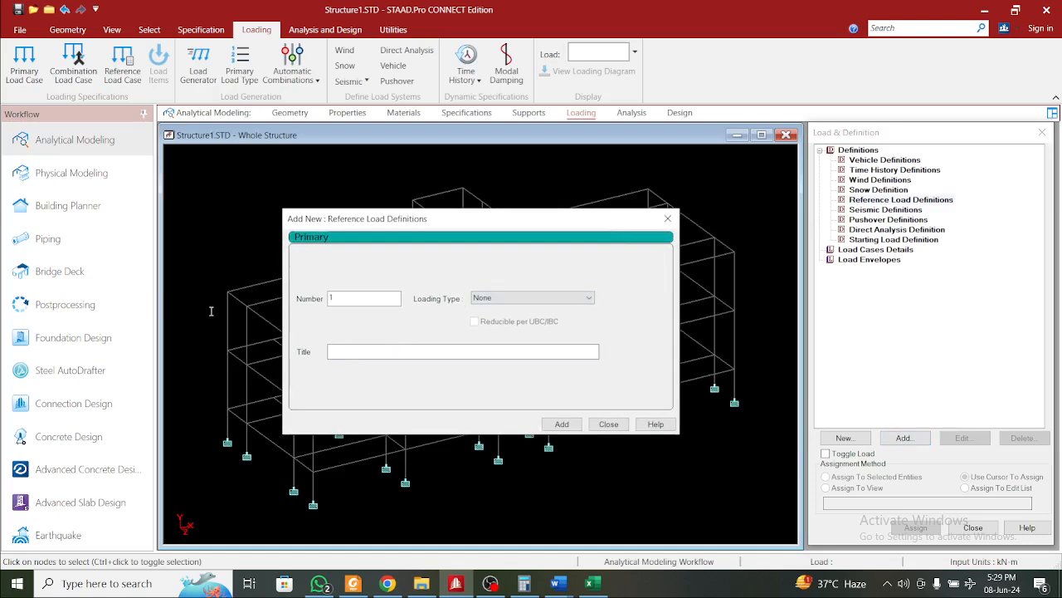
pyautogui.write('Seismic Mass')
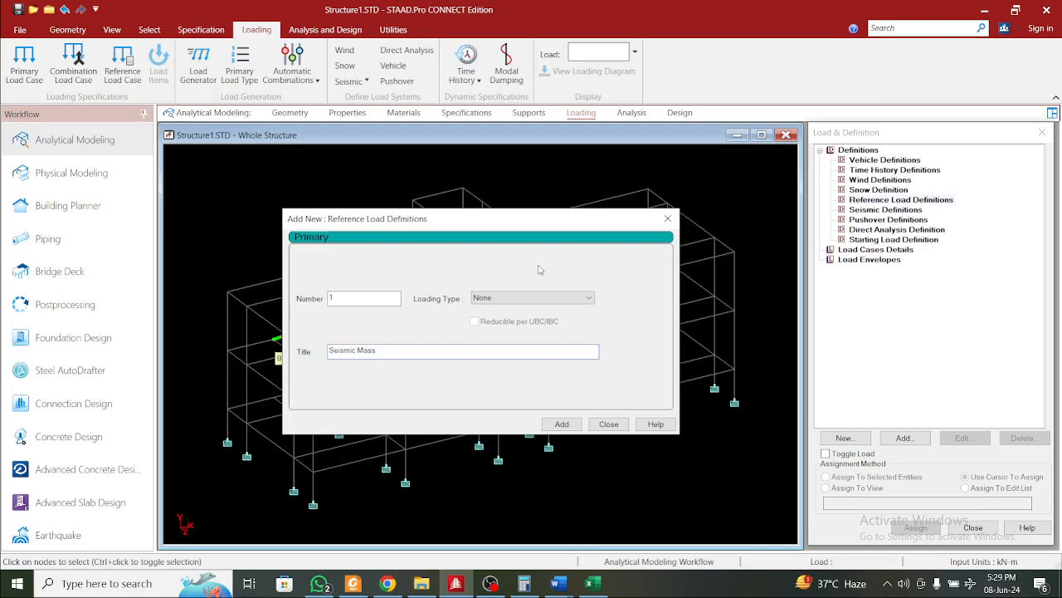
# Set the loading type of the Seismic Mass reference load to Mass and add the definition
pyautogui.click(516, 298)
pyautogui.click(516, 299)
pyautogui.click(516, 298)
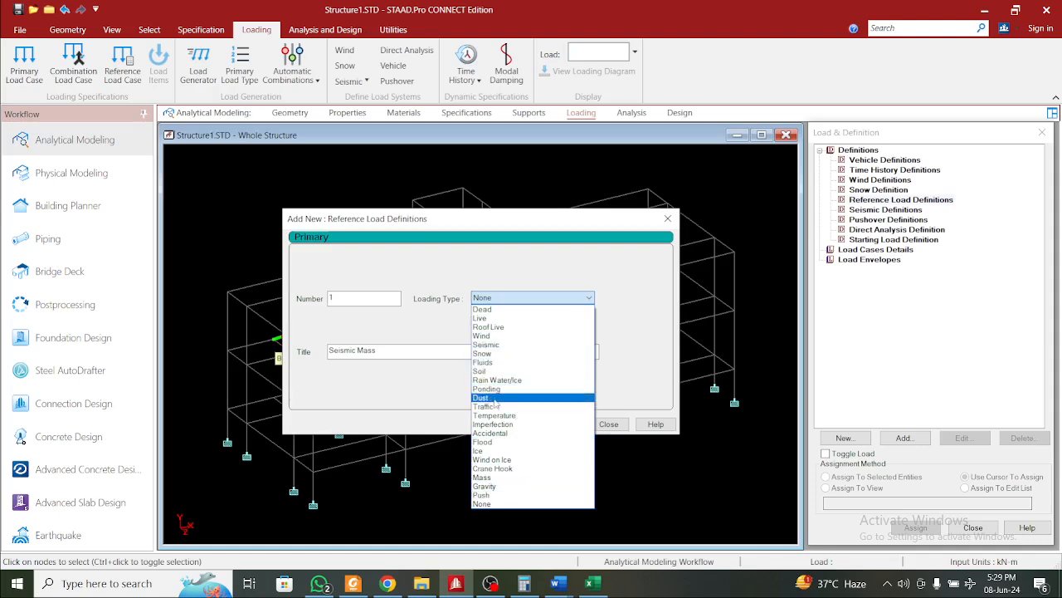
pyautogui.click(508, 478)
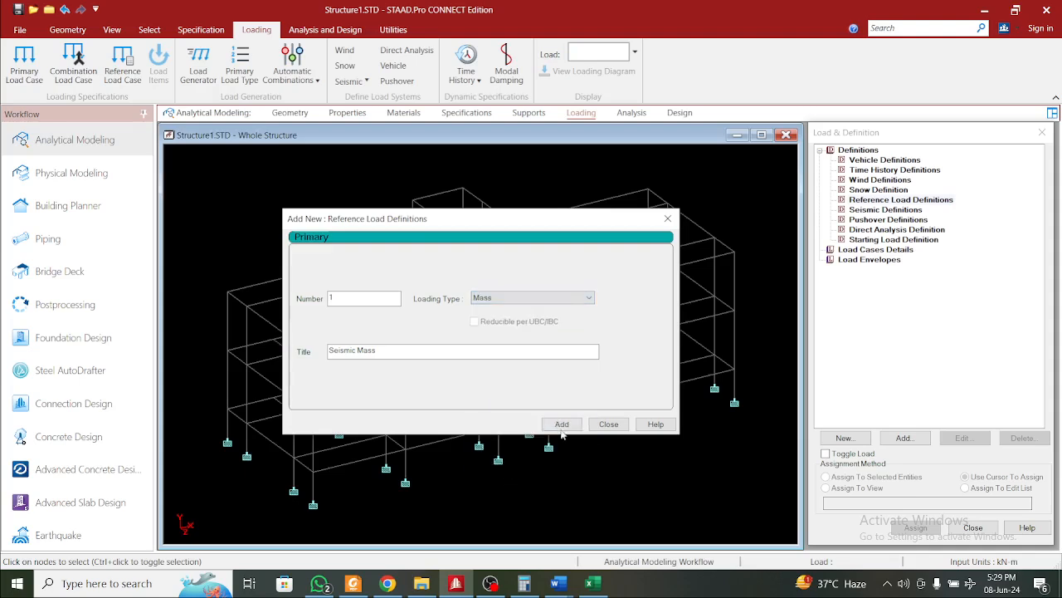
pyautogui.click(562, 424)
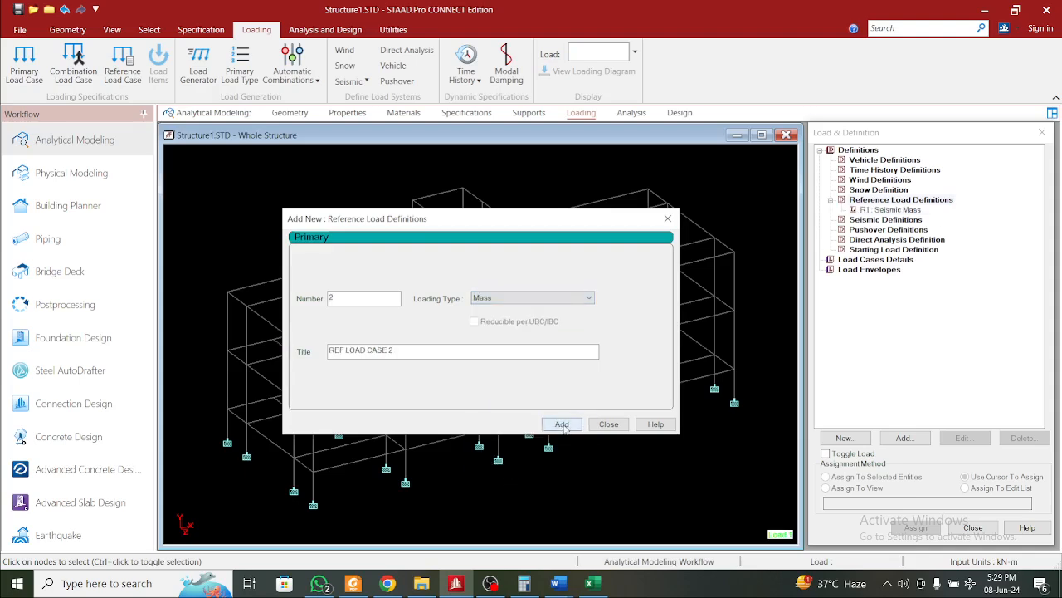
pyautogui.click(606, 423)
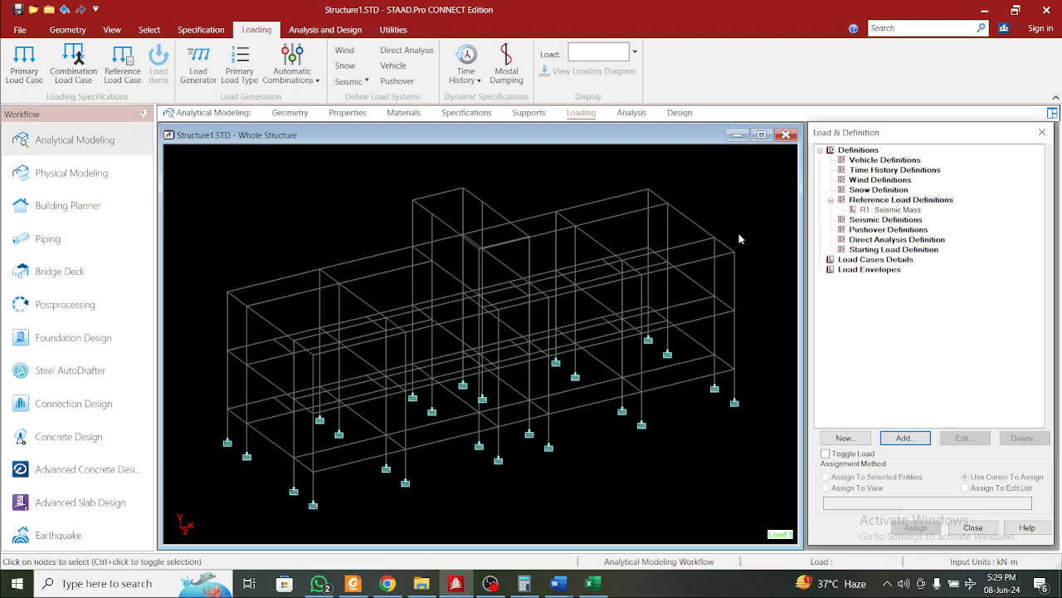
# Start a new seismic definition using the Indian IS 1893-2016 code
pyautogui.click(880, 219)
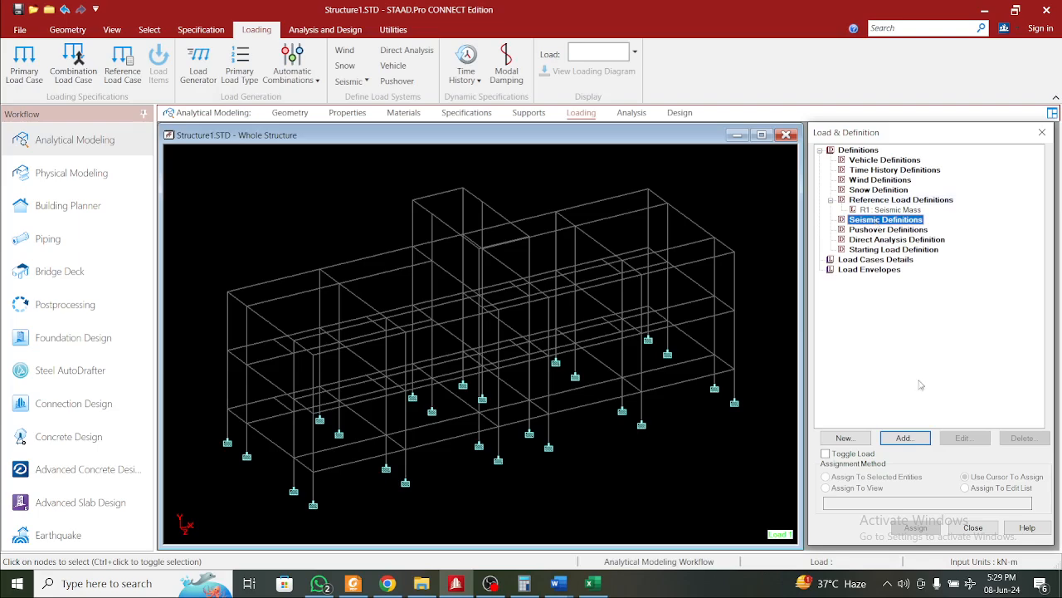
pyautogui.click(908, 438)
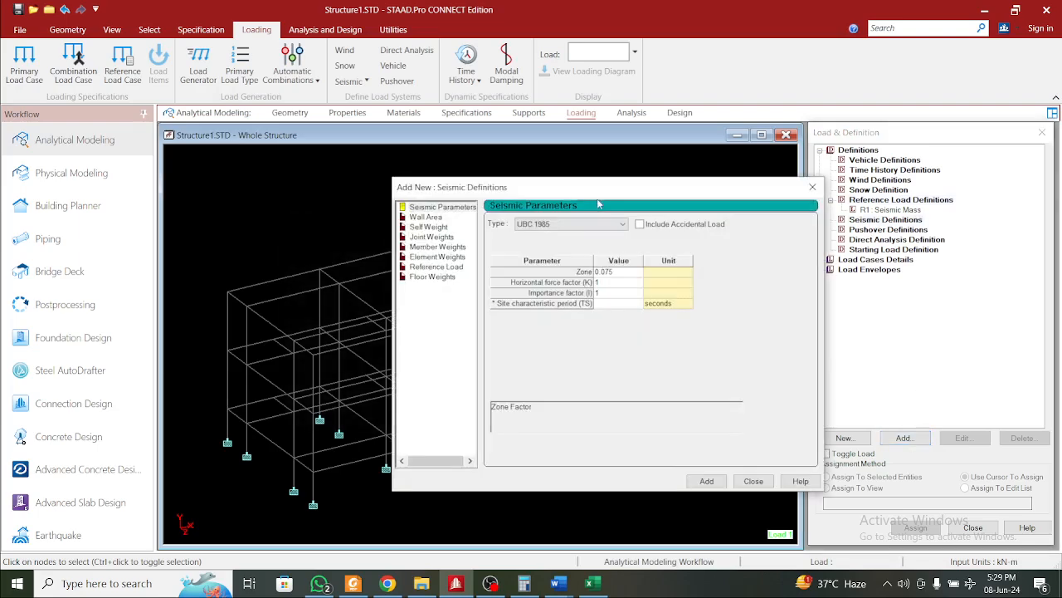
pyautogui.click(585, 224)
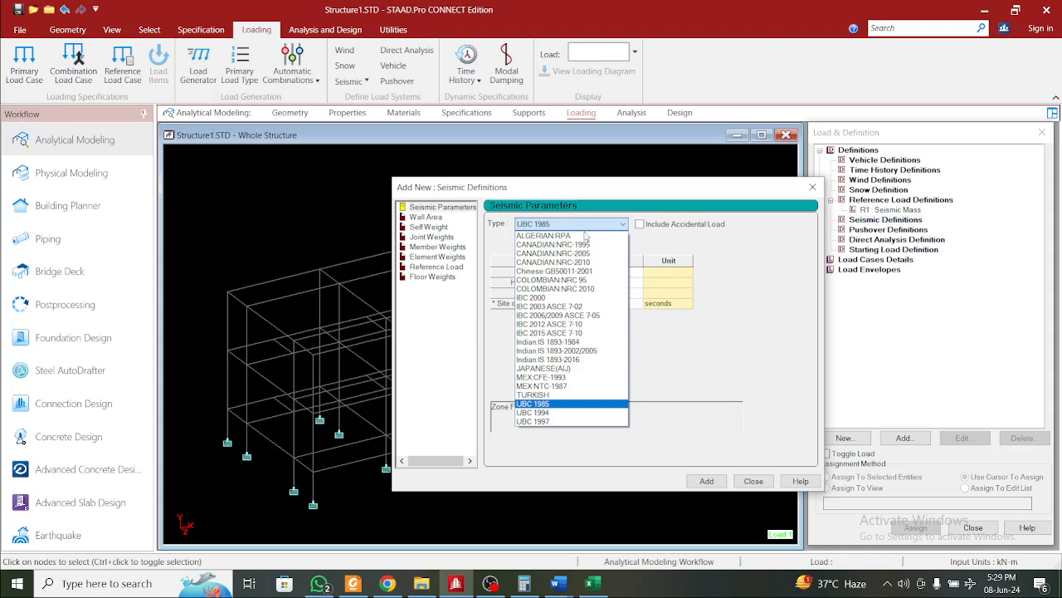
pyautogui.click(606, 359)
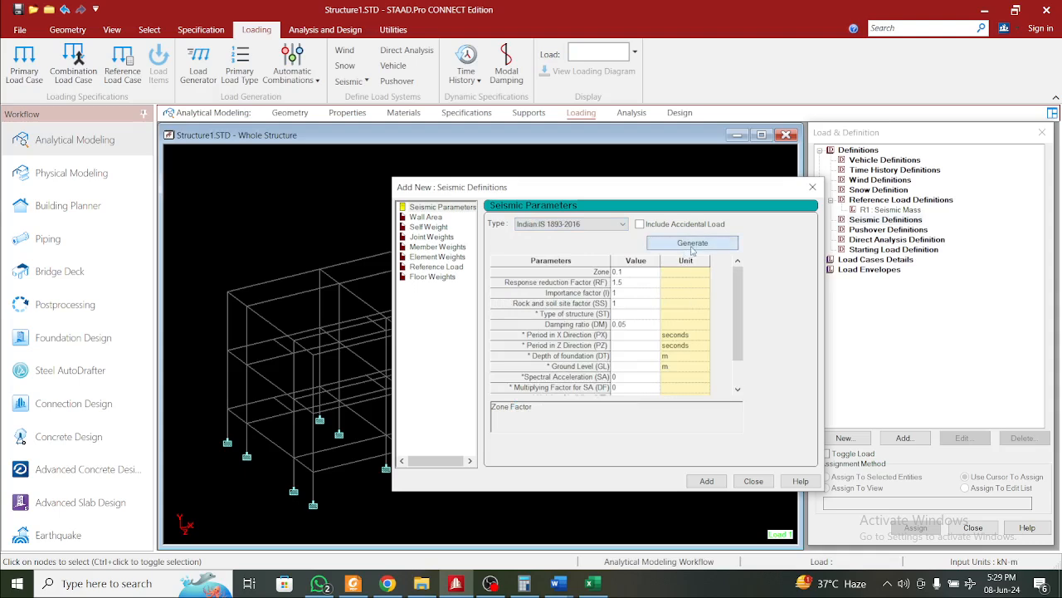
# Open the IS 1893 parameter generator and choose zone V and RC buildings with Special Moment Resisting Frame
pyautogui.click(693, 243)
pyautogui.click(539, 248)
pyautogui.click(541, 273)
pyautogui.click(608, 249)
pyautogui.click(581, 288)
pyautogui.click(579, 287)
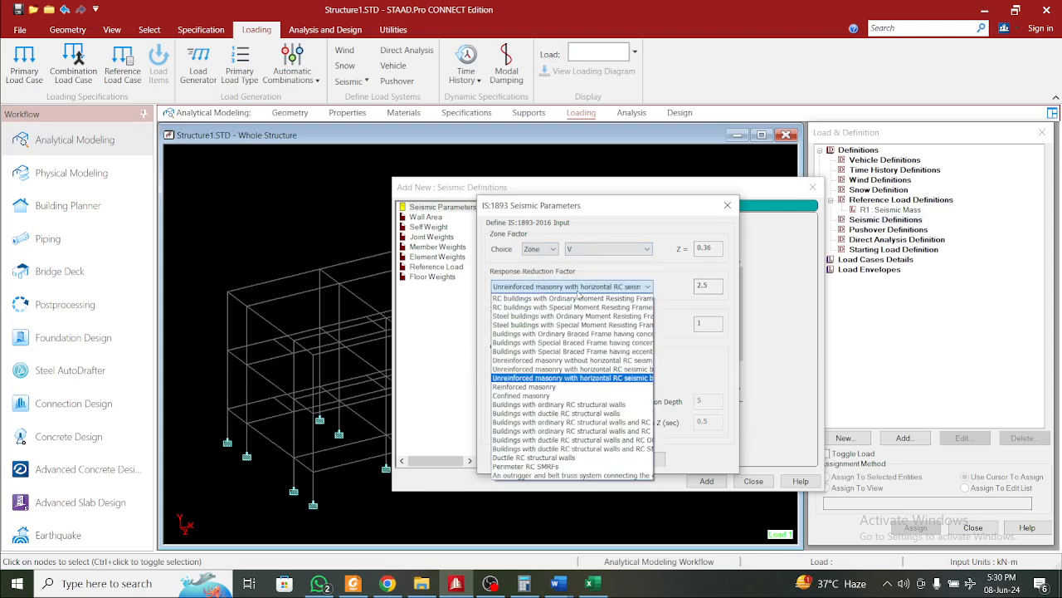
pyautogui.click(579, 307)
# Set the importance factor to Important Buildings and the soil type to Medium Soil, and enable custom periods in X and Z
pyautogui.click(626, 323)
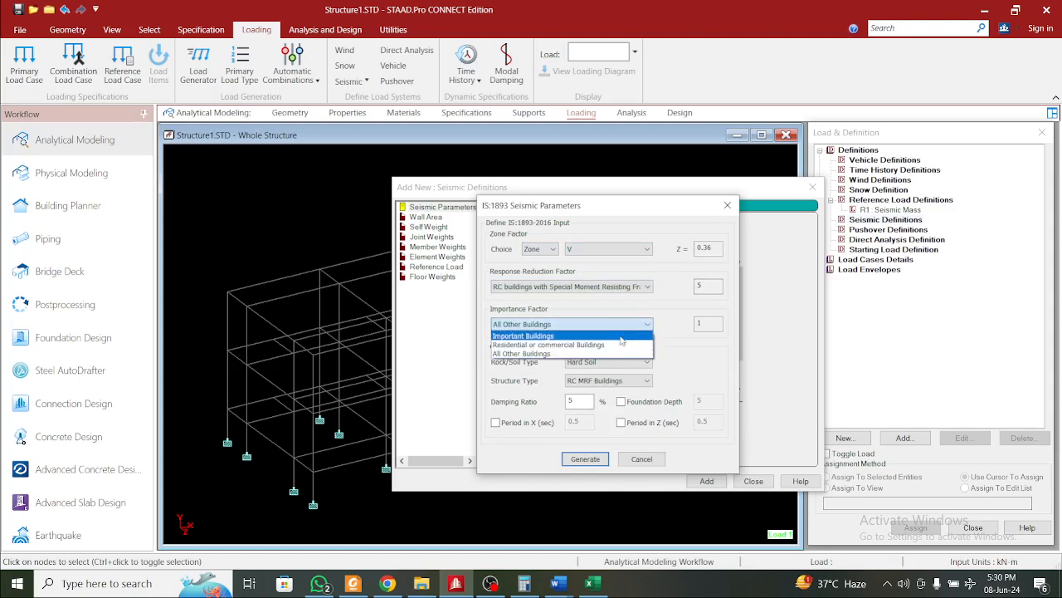
pyautogui.click(622, 336)
pyautogui.click(612, 360)
pyautogui.click(612, 383)
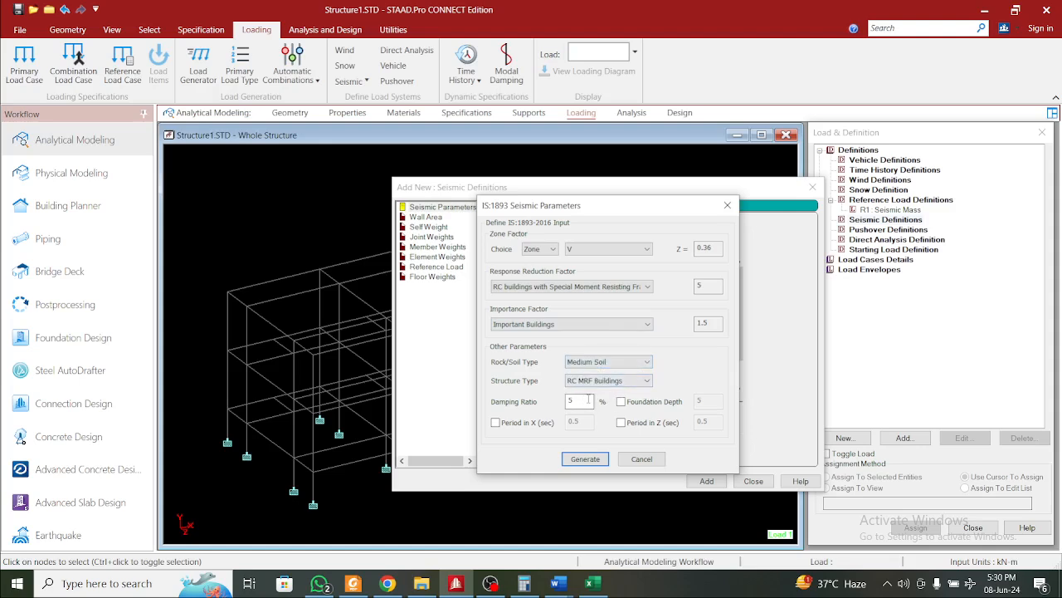
pyautogui.click(495, 422)
pyautogui.click(622, 422)
# Look up the calculated natural periods Ta(x) and Ta(Z) in the Response Spectrum Analysis Word document
pyautogui.click(560, 585)
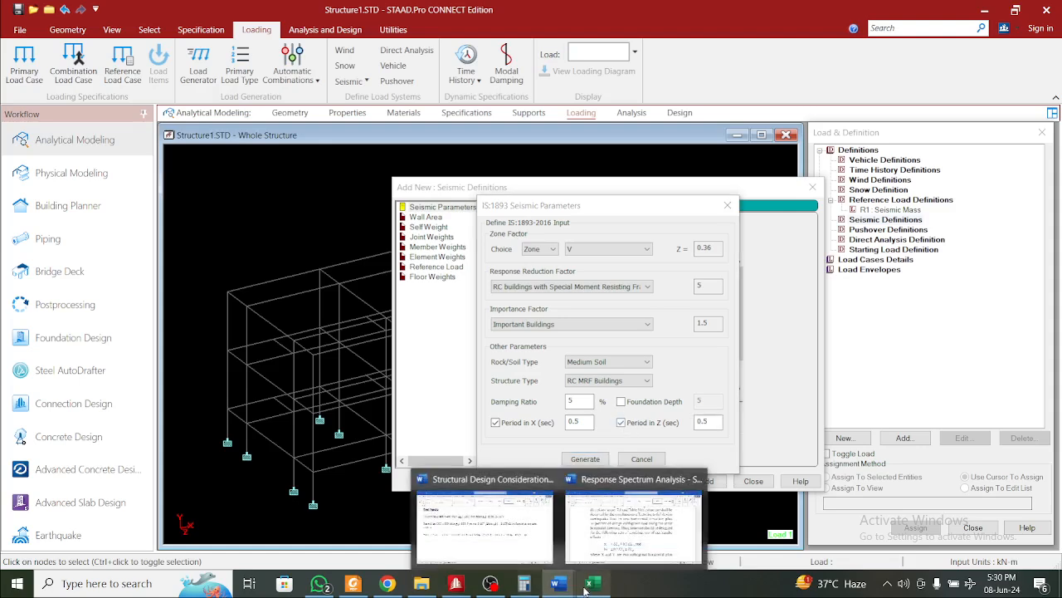
pyautogui.click(498, 531)
pyautogui.scroll(10, 510, 531)
pyautogui.scroll(3, 349, 353)
pyautogui.click(558, 583)
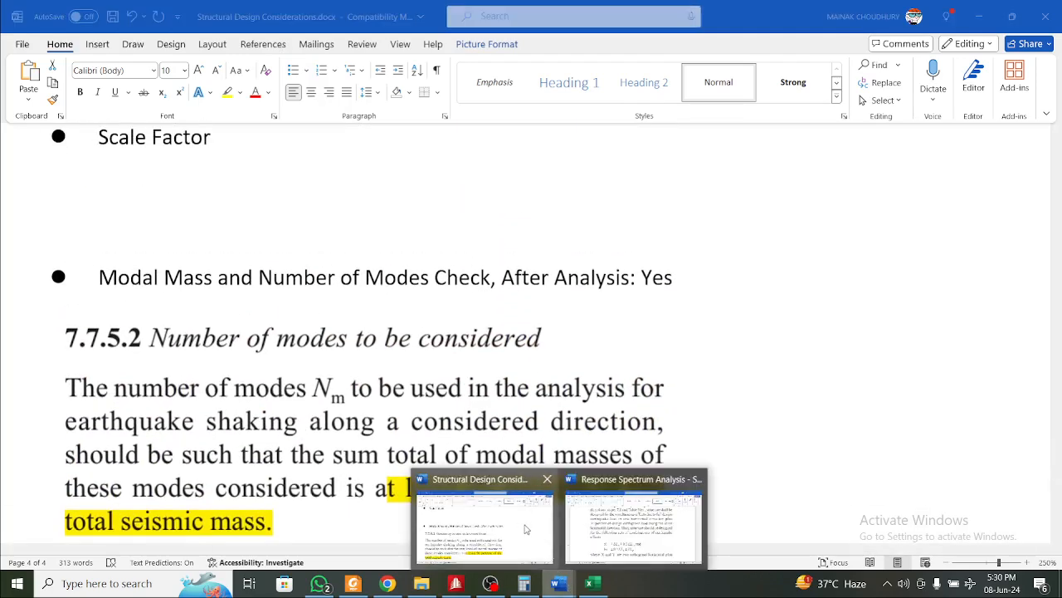
pyautogui.click(636, 544)
pyautogui.moveTo(558, 585)
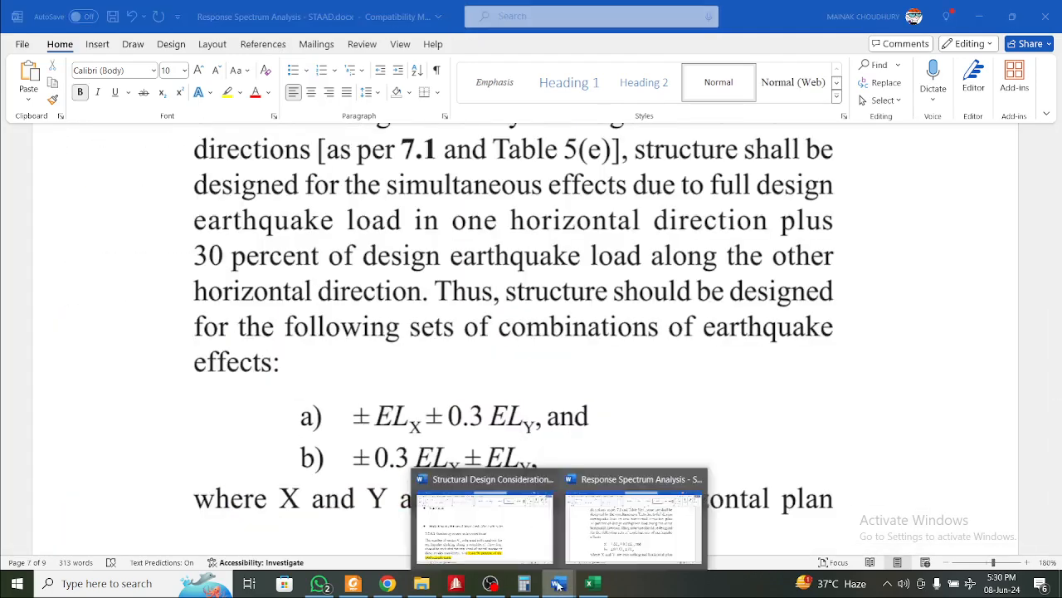
pyautogui.scroll(15, 547, 443)
pyautogui.scroll(15, 547, 443)
pyautogui.scroll(-5, 546, 443)
pyautogui.scroll(6, 547, 444)
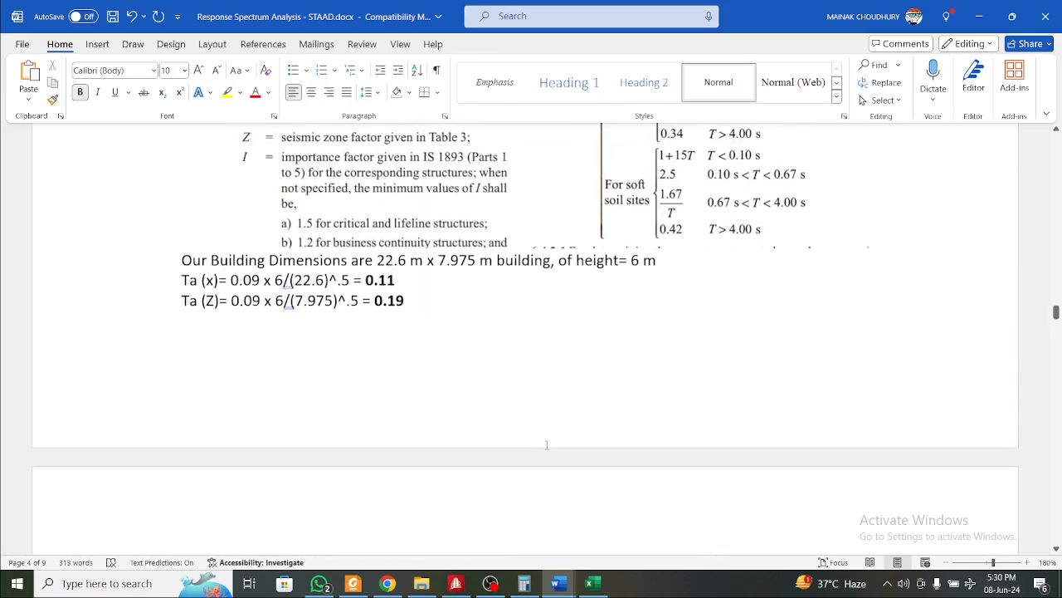
pyautogui.click(980, 17)
# Back in STAAD.Pro, set the periods to 0.11 s in X and 0.19 s in Z, then generate and add the seismic definition
pyautogui.click(456, 583)
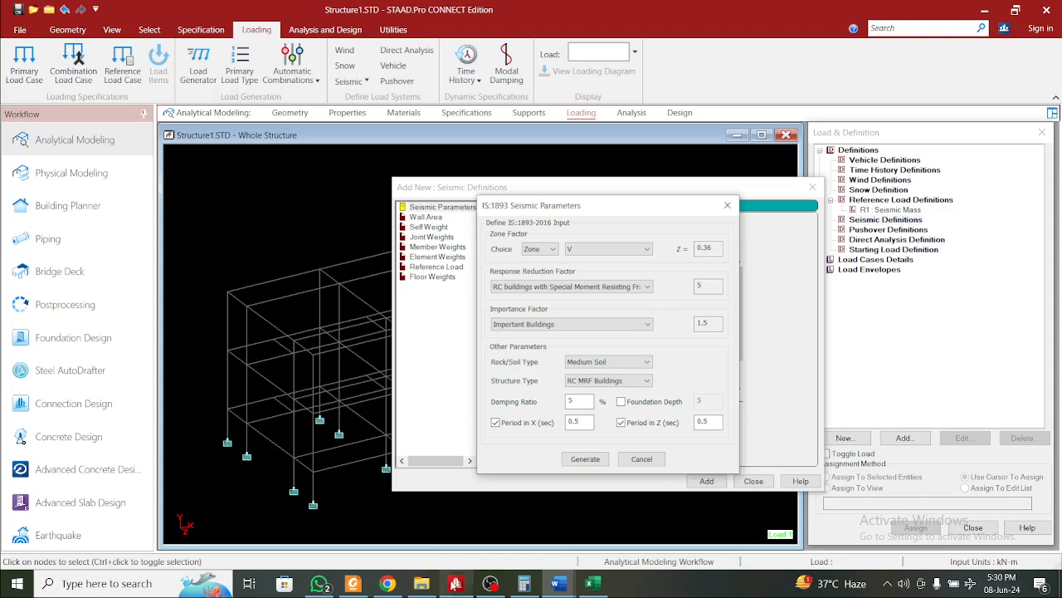
pyautogui.press('BackSpace')
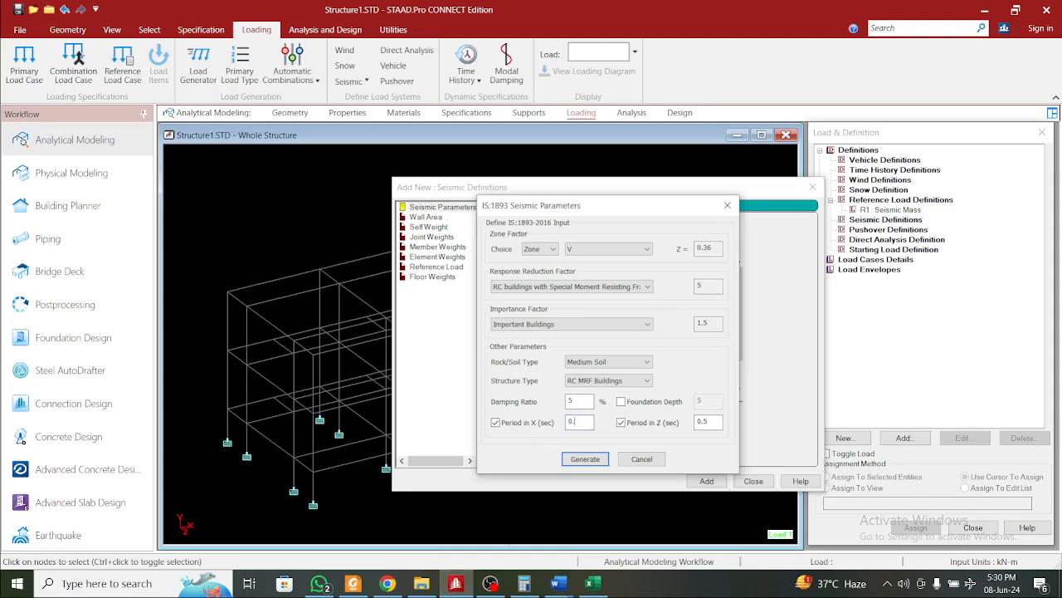
pyautogui.moveTo(710, 417); pyautogui.dragTo(690, 420)
pyautogui.write('0.')
pyautogui.click(586, 459)
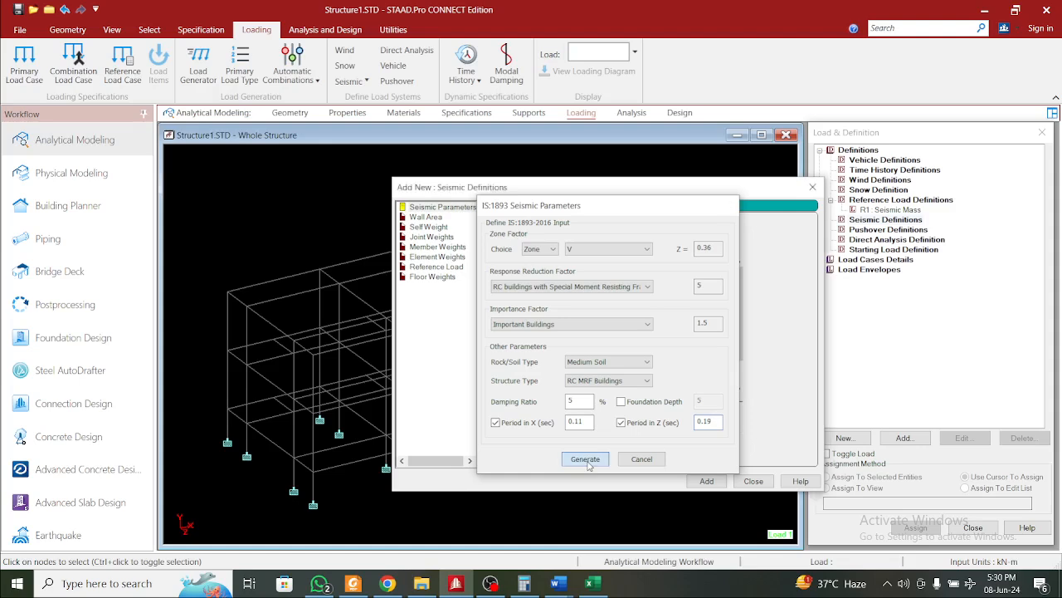
pyautogui.click(705, 485)
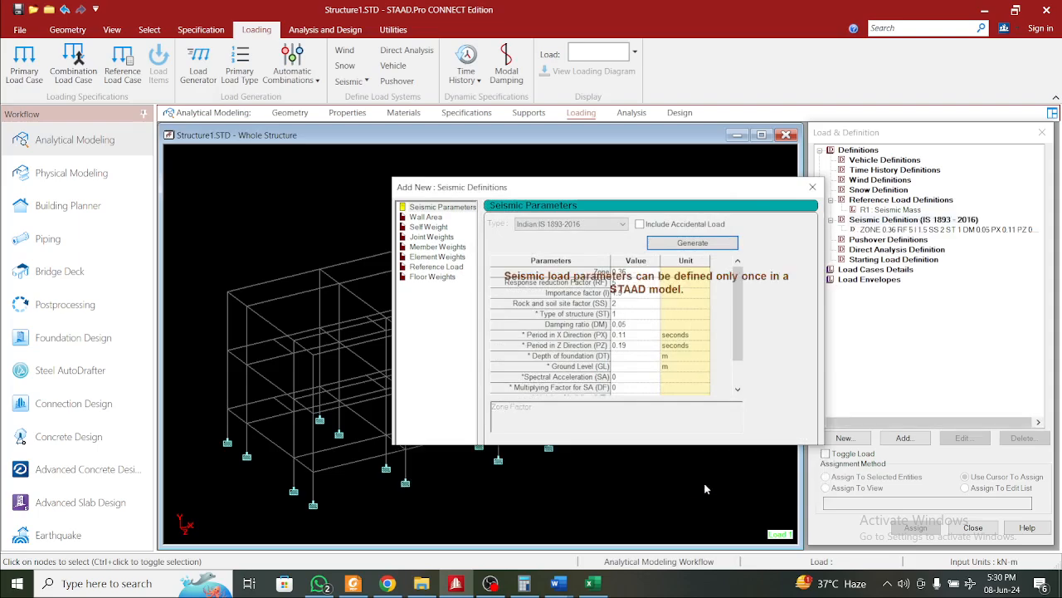
pyautogui.click(753, 438)
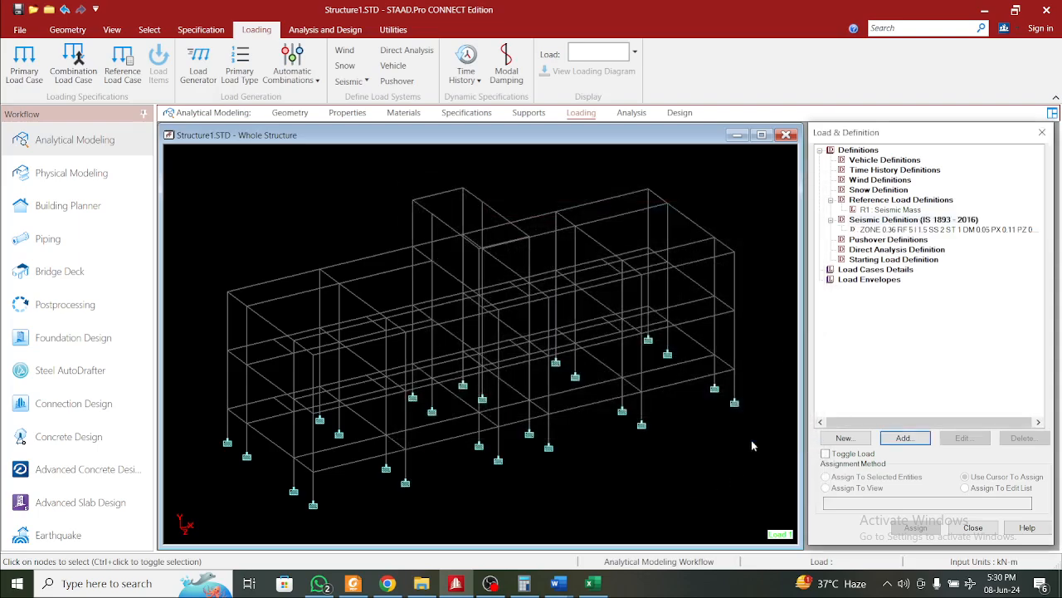
# Add a wind type definition with type number 1 and the comment WIND 1
pyautogui.click(874, 181)
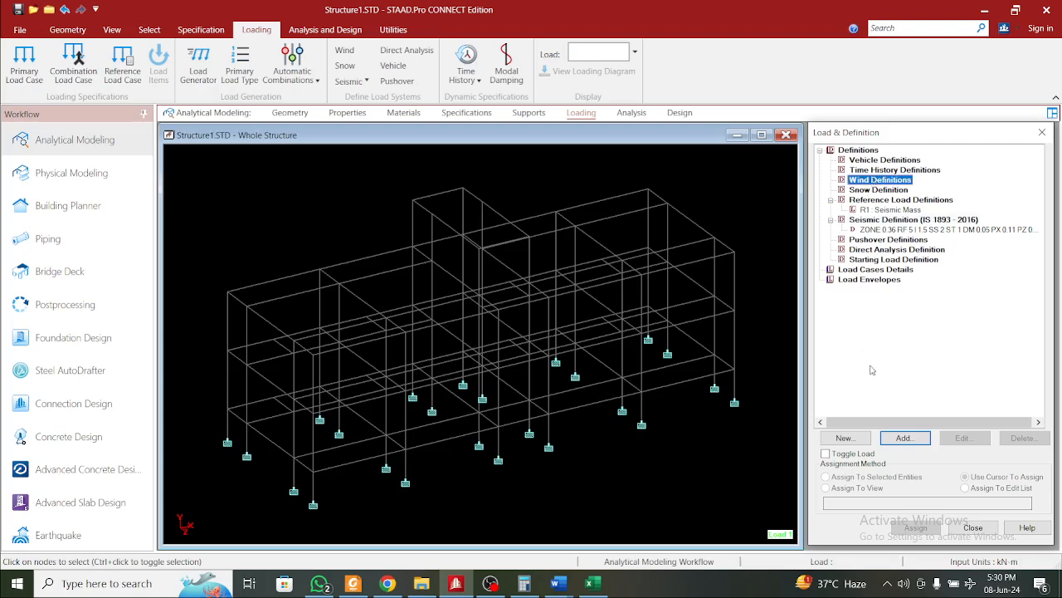
pyautogui.click(905, 437)
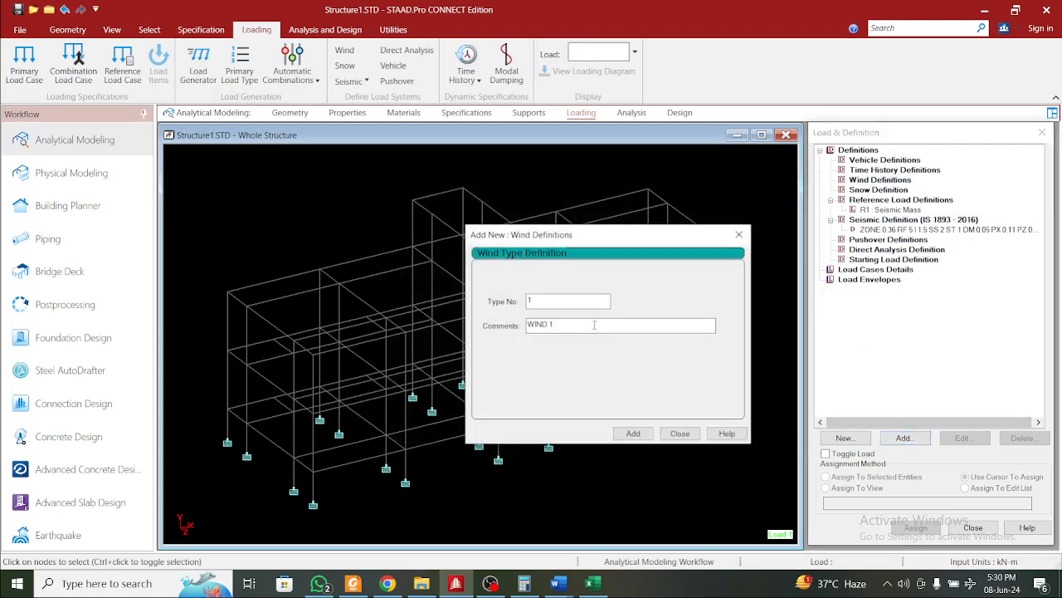
pyautogui.click(635, 434)
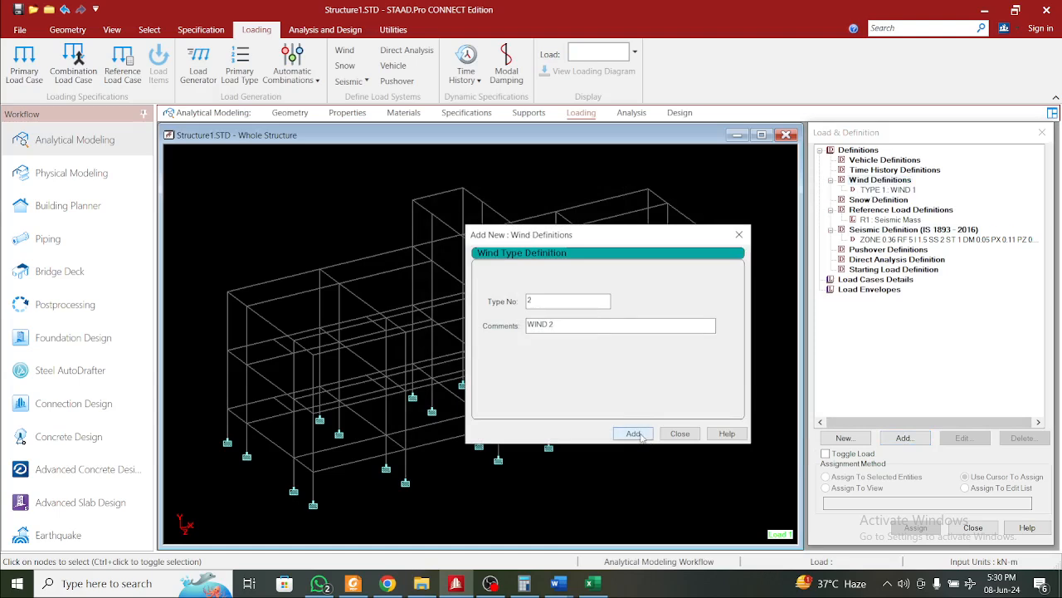
pyautogui.click(738, 234)
# Start a new intensity definition under the WIND 1 type, keeping the Custom intensity type
pyautogui.click(907, 190)
pyautogui.click(905, 438)
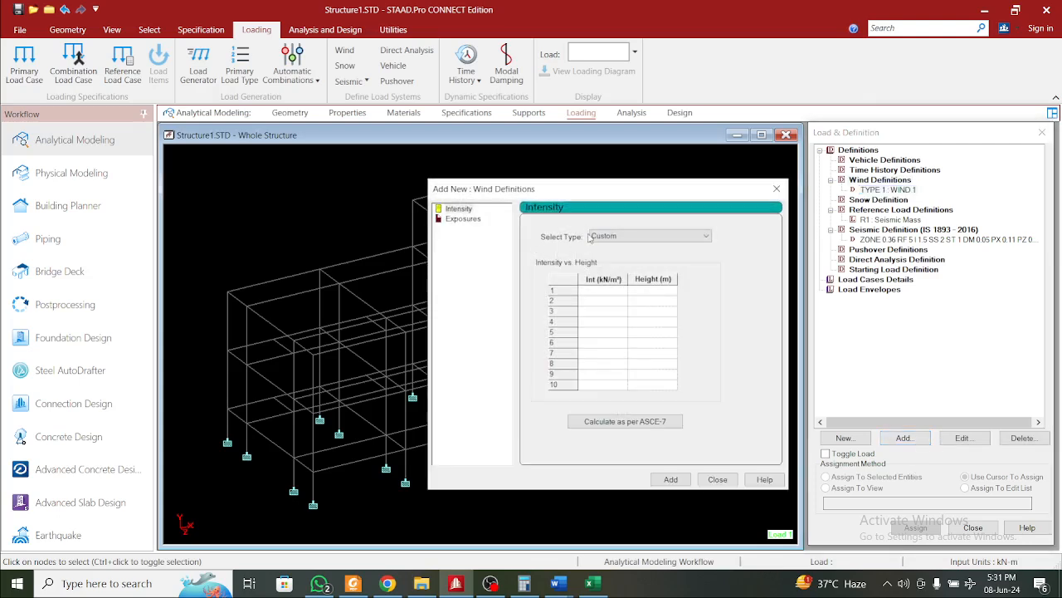
pyautogui.click(615, 238)
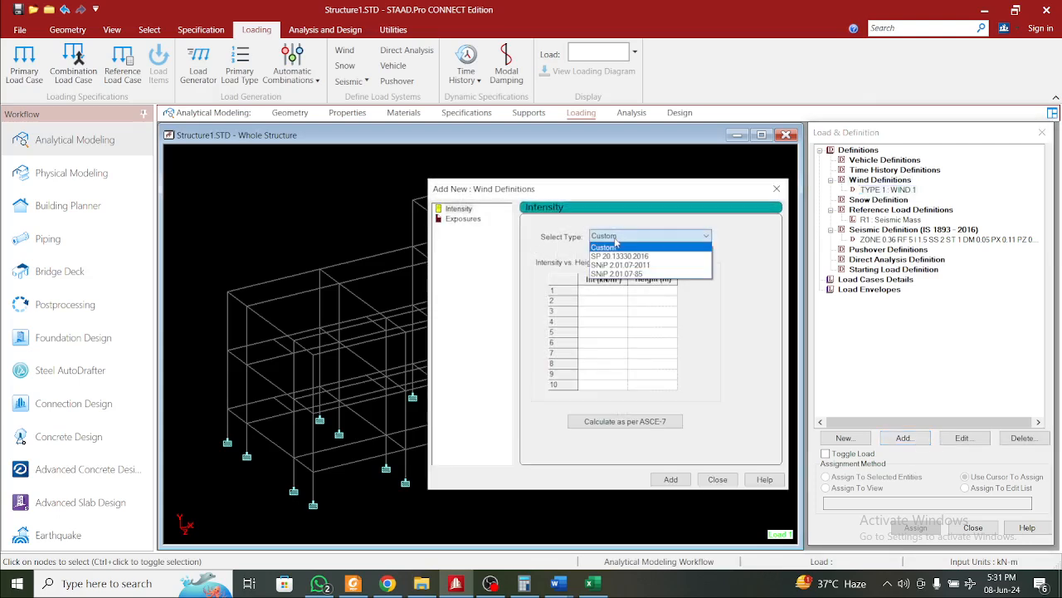
pyautogui.click(615, 243)
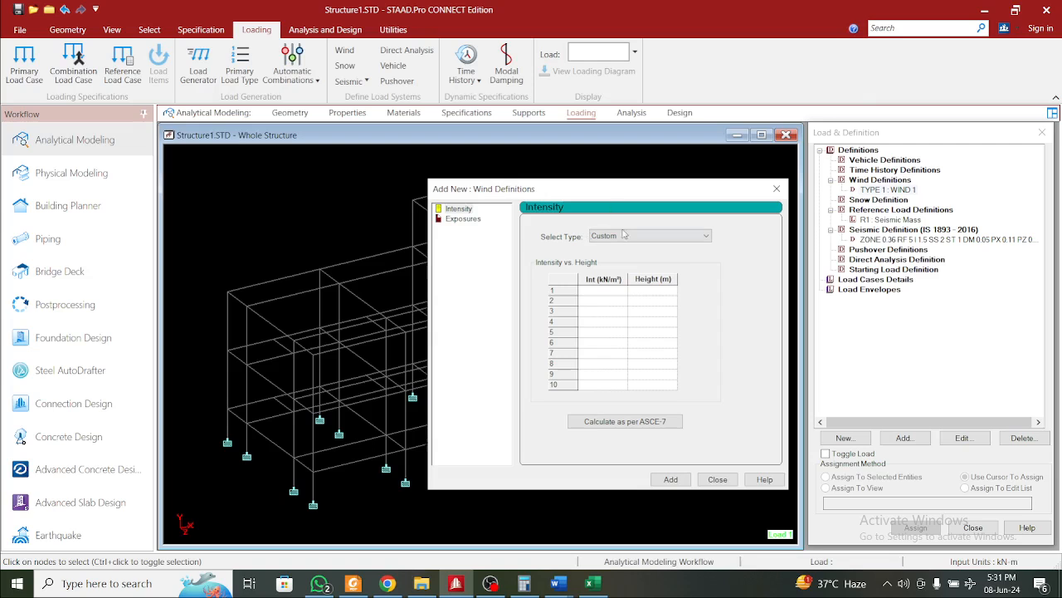
pyautogui.moveTo(674, 203); pyautogui.dragTo(584, 197)
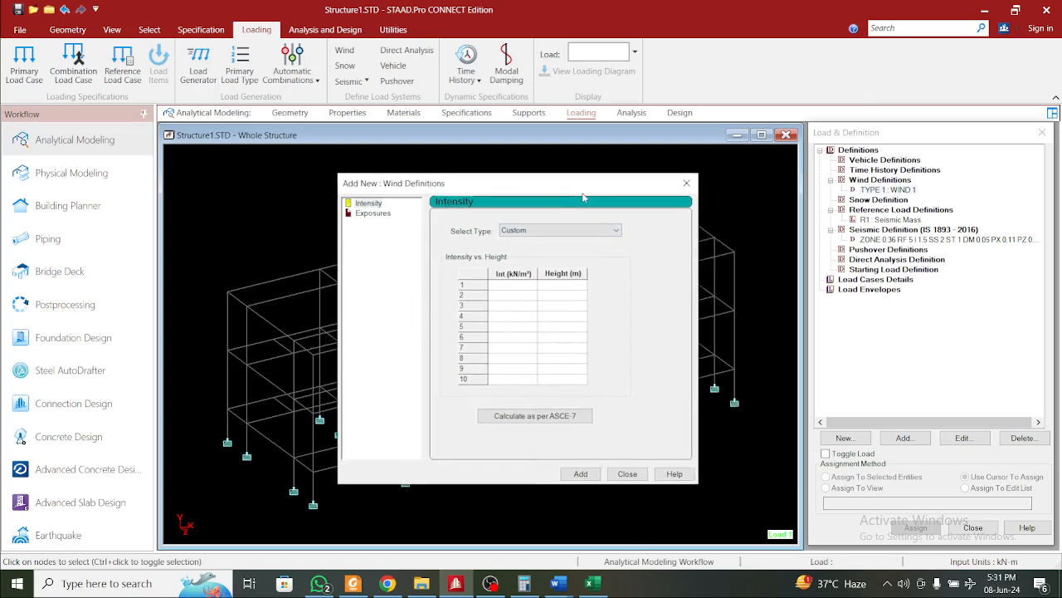
# Open the Excel workbook for wind load calculation as per IS 875 part 3 from the Desktop folder
pyautogui.click(422, 584)
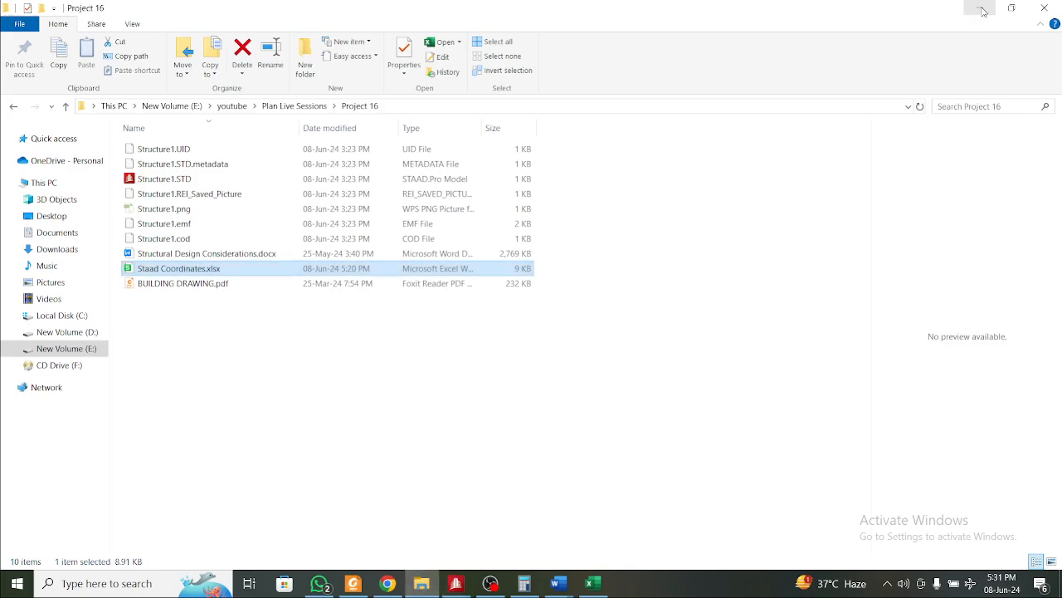
pyautogui.click(456, 584)
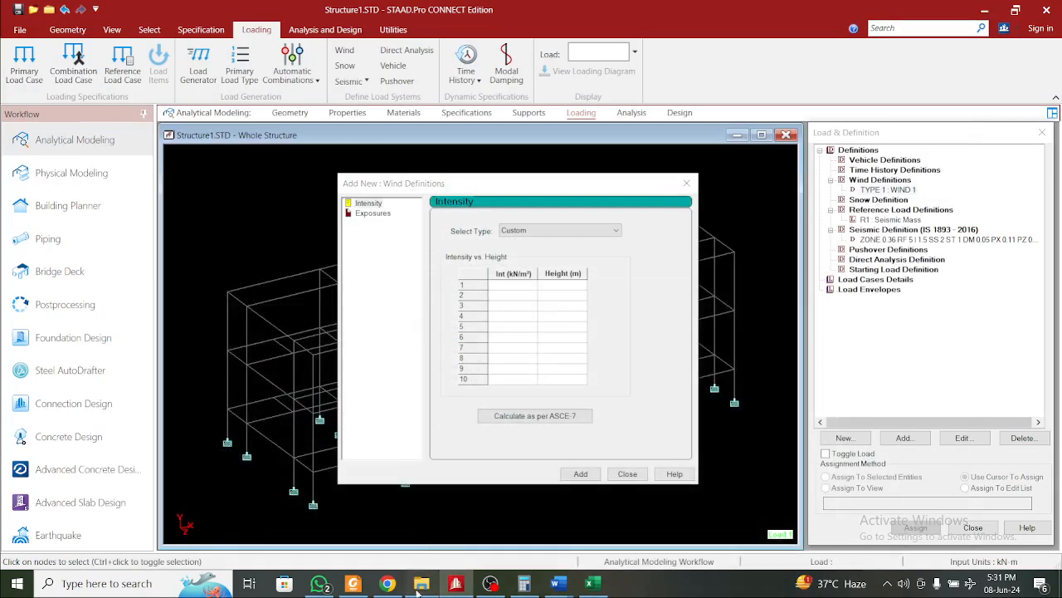
pyautogui.click(421, 584)
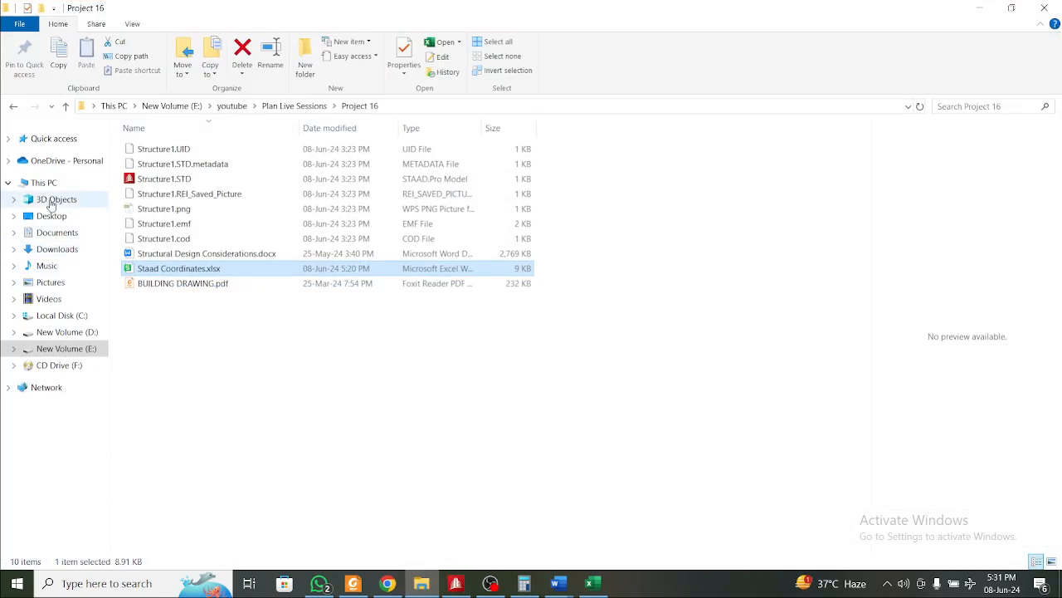
pyautogui.click(51, 216)
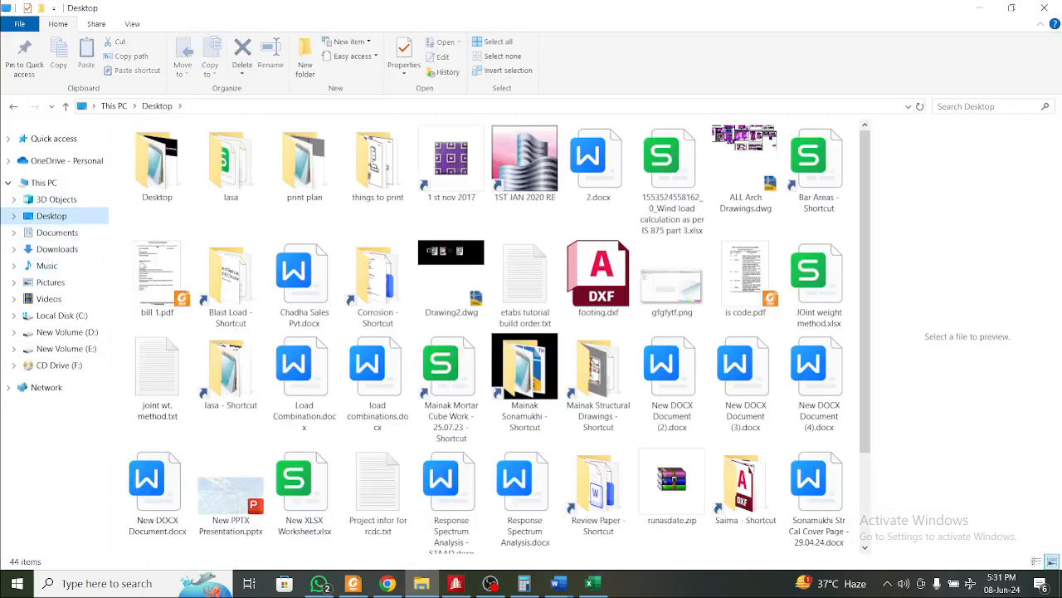
pyautogui.click(677, 243)
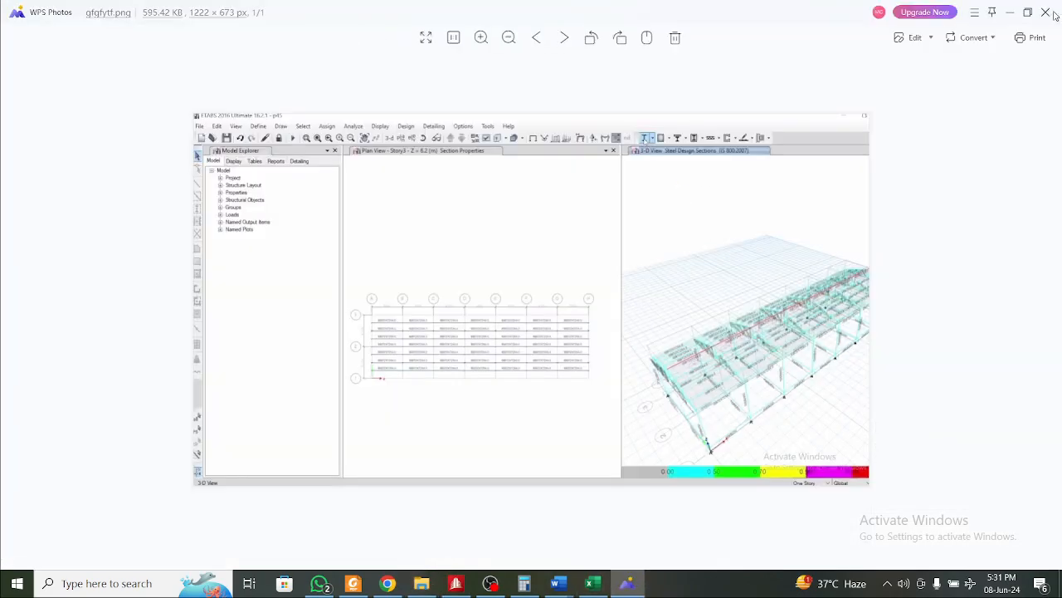
pyautogui.click(1046, 12)
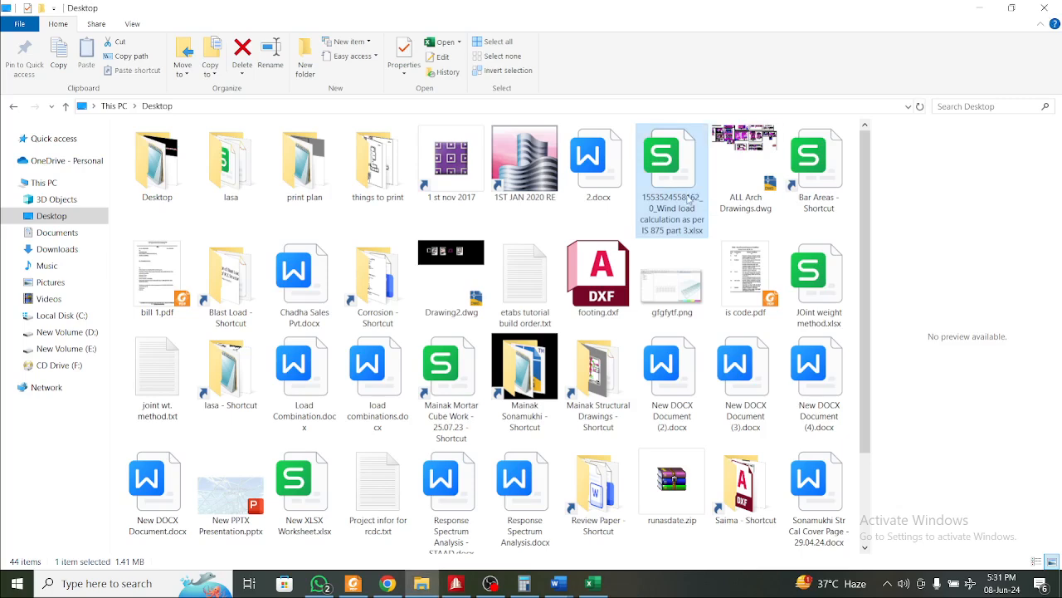
pyautogui.doubleClick(688, 199)
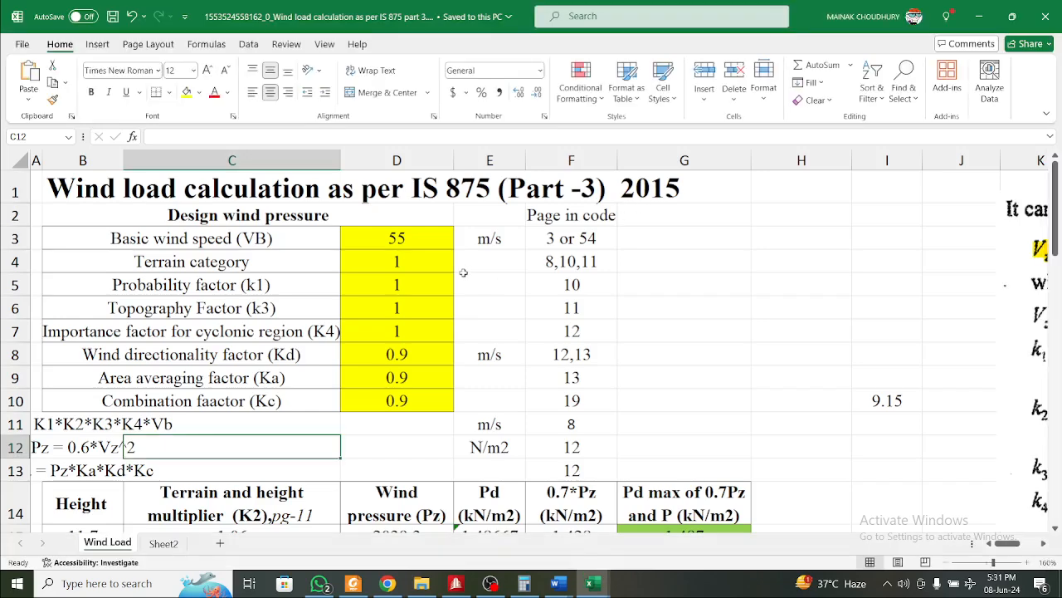
# Look up the design wind pressure for each height in the Wind Load sheet
pyautogui.scroll(-2, 463, 273)
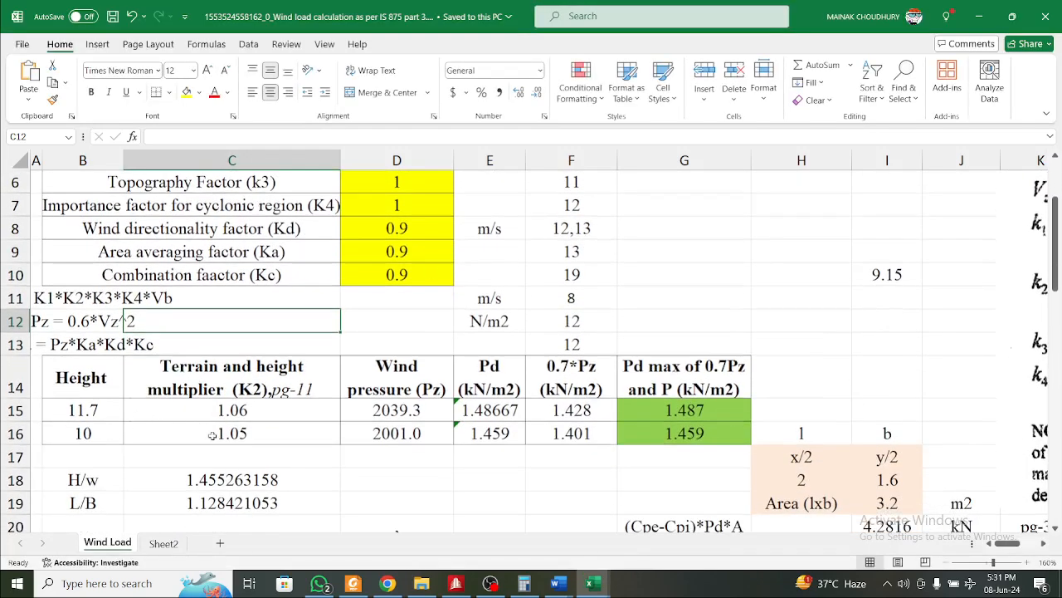
pyautogui.scroll(2, 358, 405)
pyautogui.scroll(-2, 395, 393)
pyautogui.moveTo(354, 584)
# Back in STAAD.Pro, add a wind intensity of 1.459 kN/m² at 10 m height to WIND 1, without adding an exposure factor
pyautogui.click(456, 584)
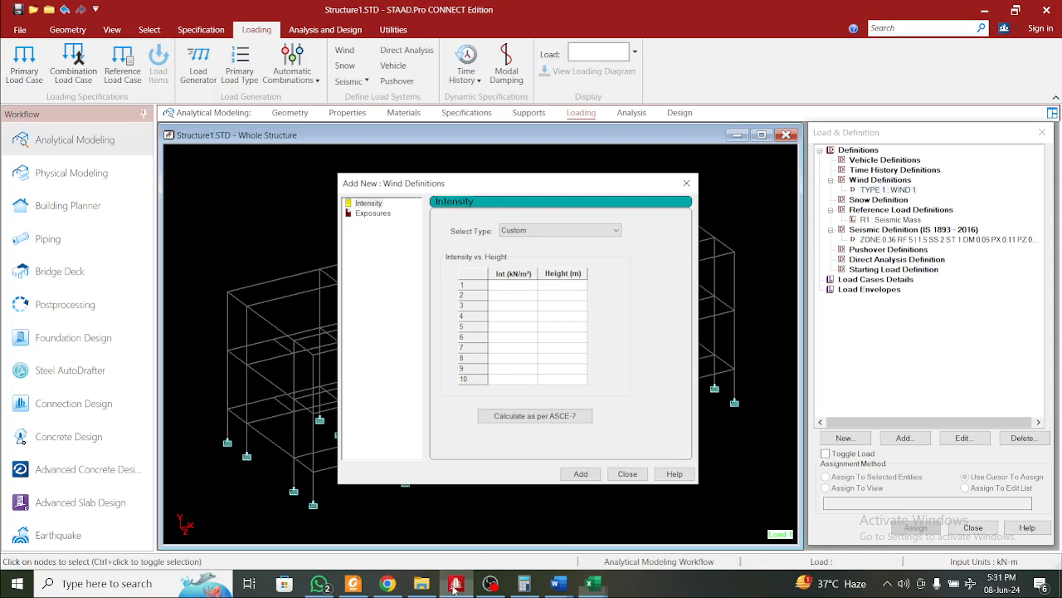
pyautogui.click(570, 297)
pyautogui.click(571, 288)
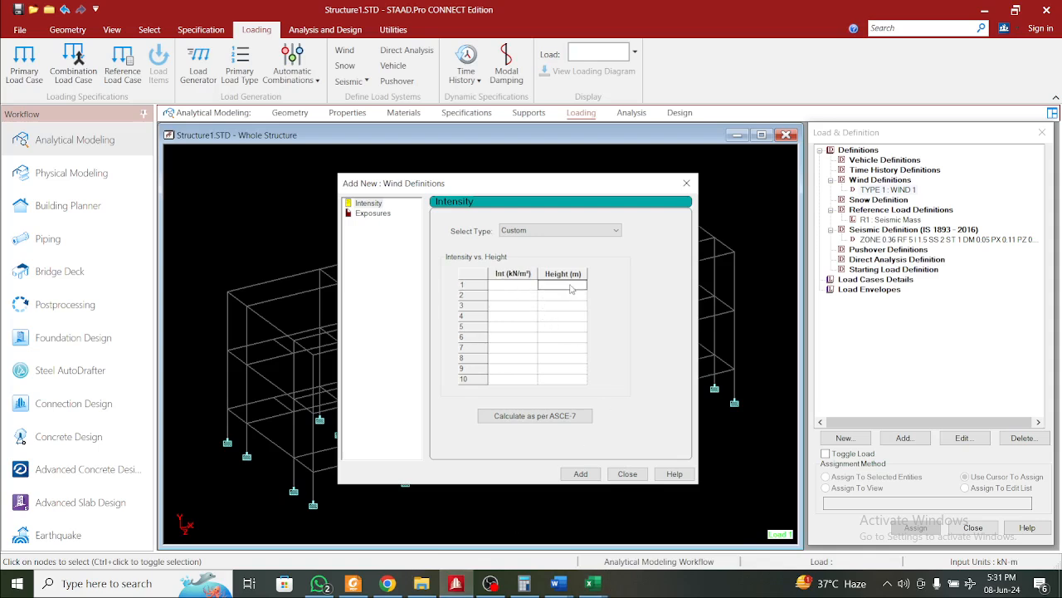
pyautogui.write('10')
pyautogui.click(518, 286)
pyautogui.click(593, 585)
pyautogui.moveTo(635, 538)
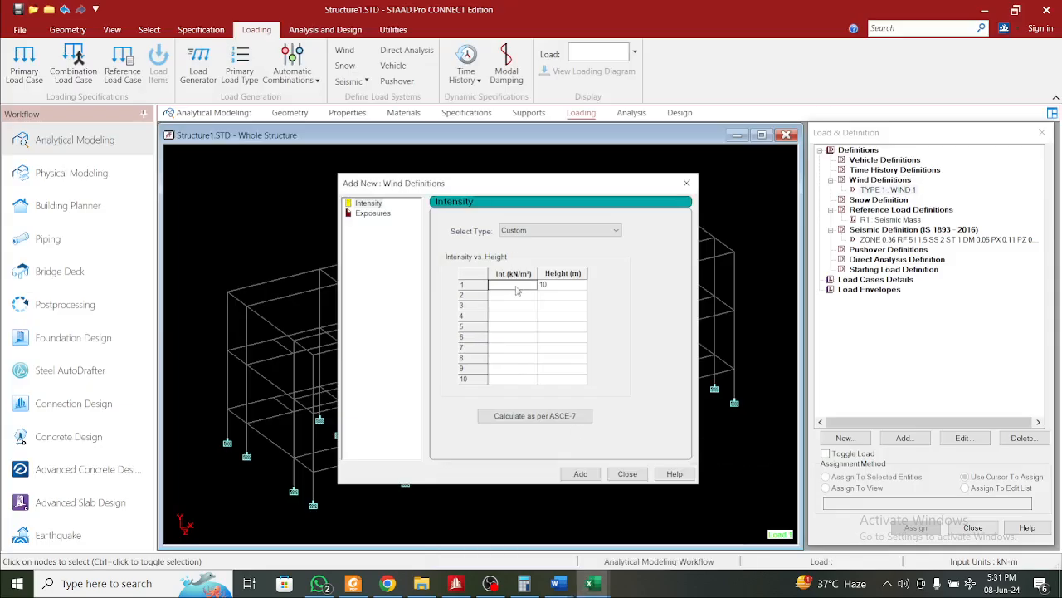
pyautogui.click(516, 288)
pyautogui.write('1.459')
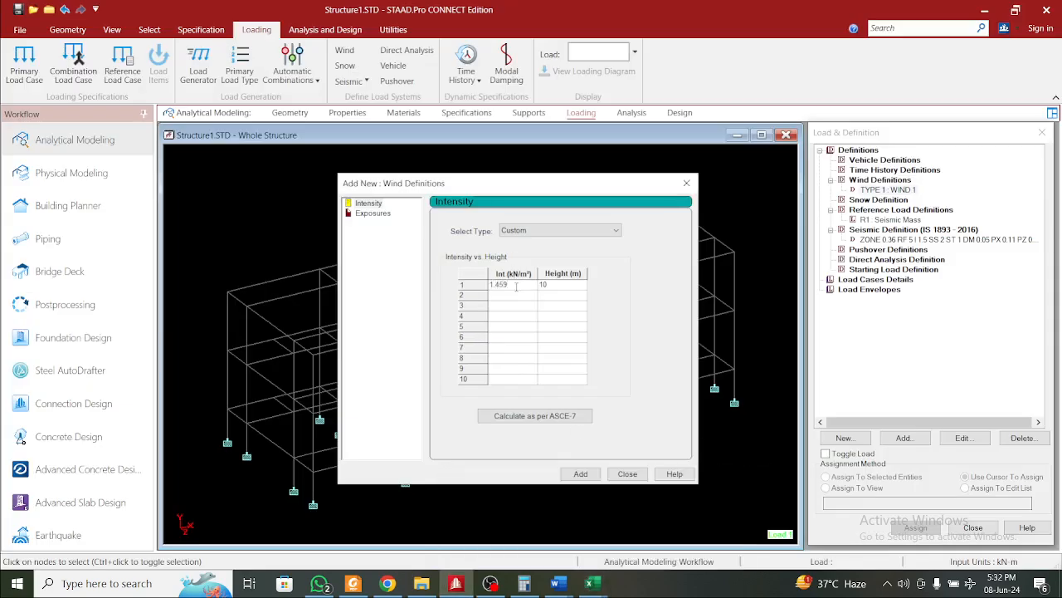
pyautogui.click(591, 475)
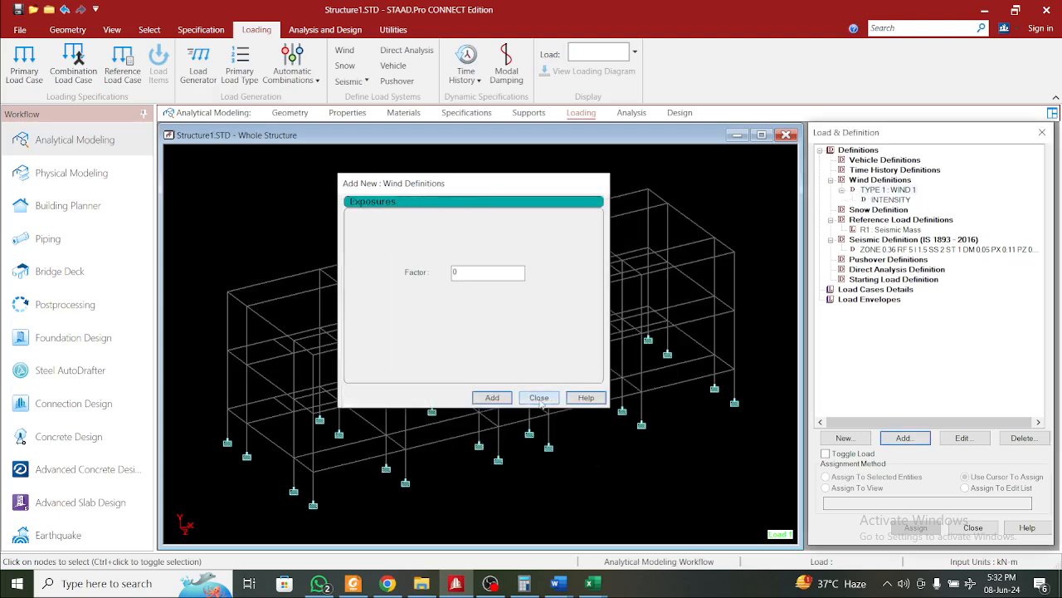
pyautogui.click(539, 399)
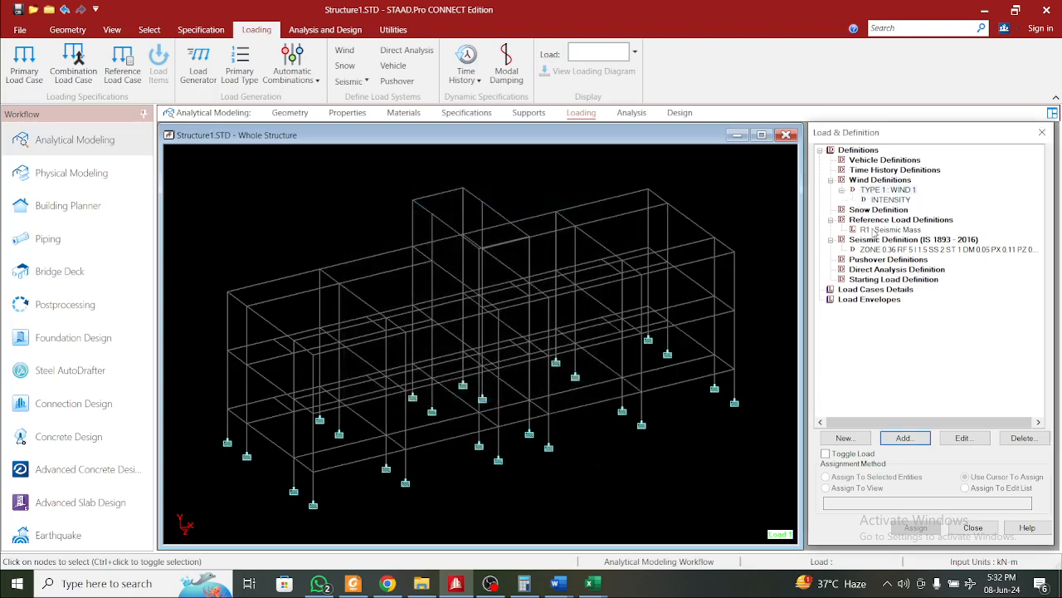
pyautogui.click(873, 230)
pyautogui.click(885, 249)
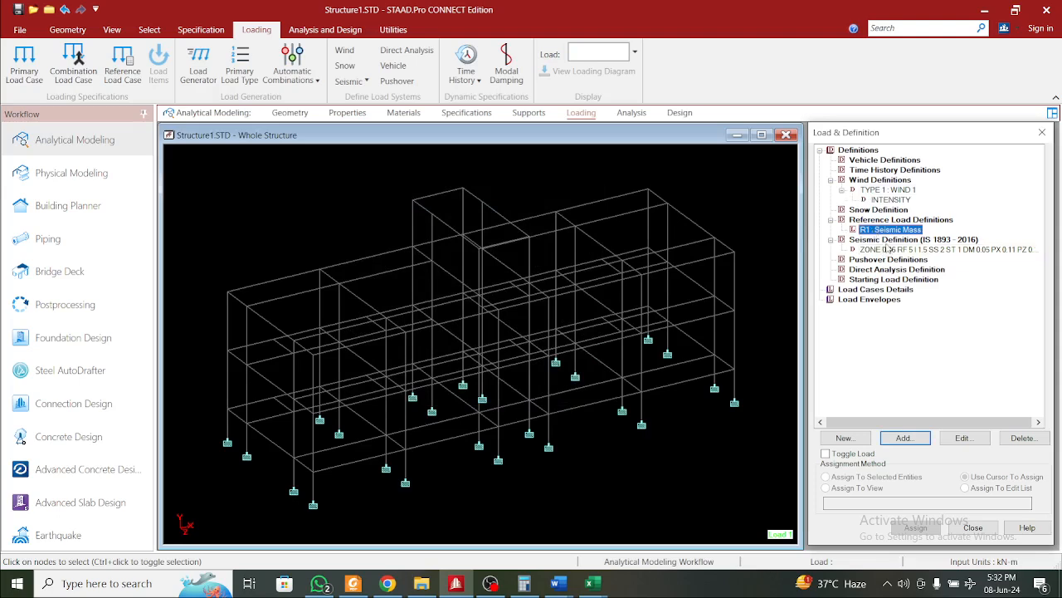
pyautogui.click(893, 230)
pyautogui.click(883, 299)
# Under Load Cases Details, add primary load case 1 with the Seismic loading type and the title SLX
pyautogui.click(883, 290)
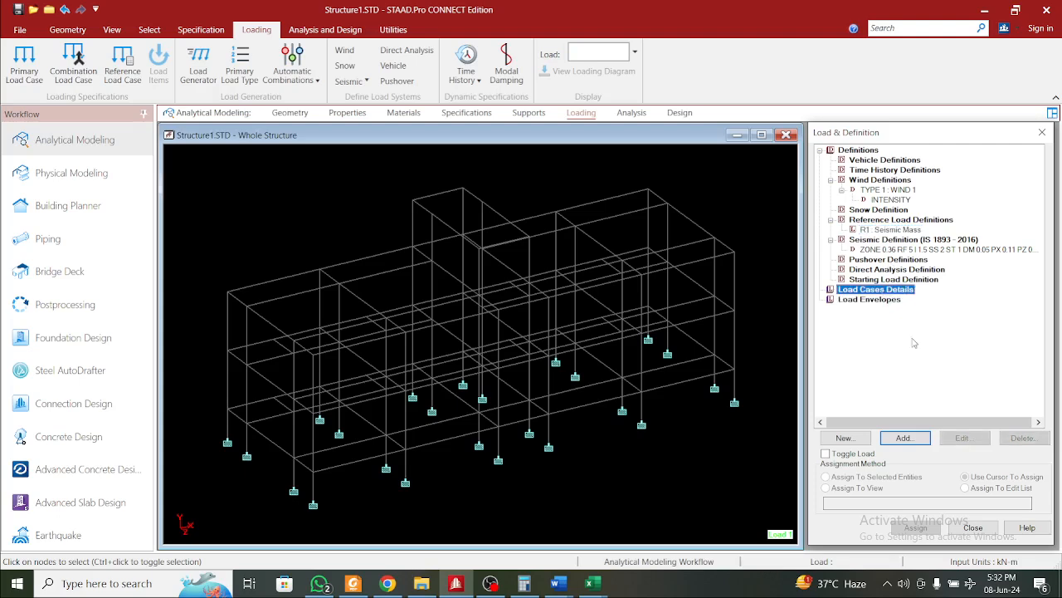
pyautogui.click(898, 439)
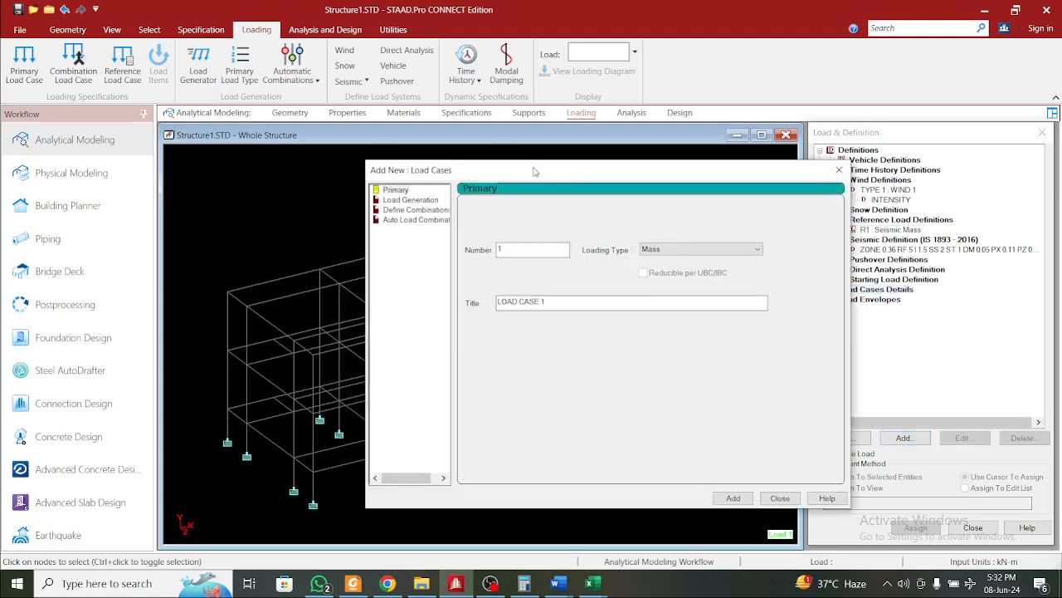
pyautogui.moveTo(535, 172); pyautogui.dragTo(423, 143)
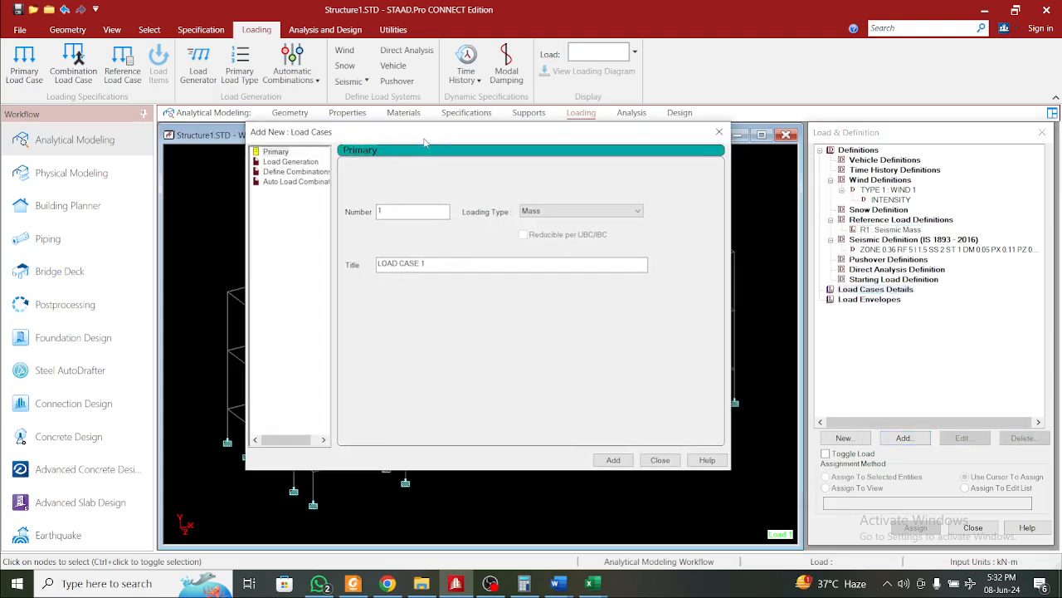
pyautogui.click(572, 213)
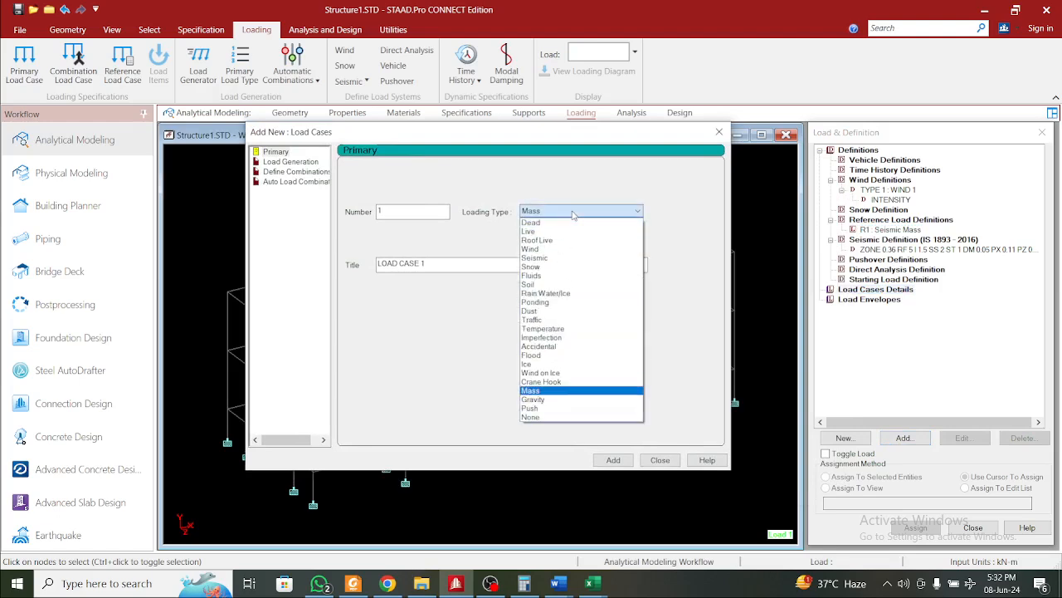
pyautogui.click(574, 258)
pyautogui.moveTo(454, 260); pyautogui.dragTo(282, 237)
pyautogui.write('SLX')
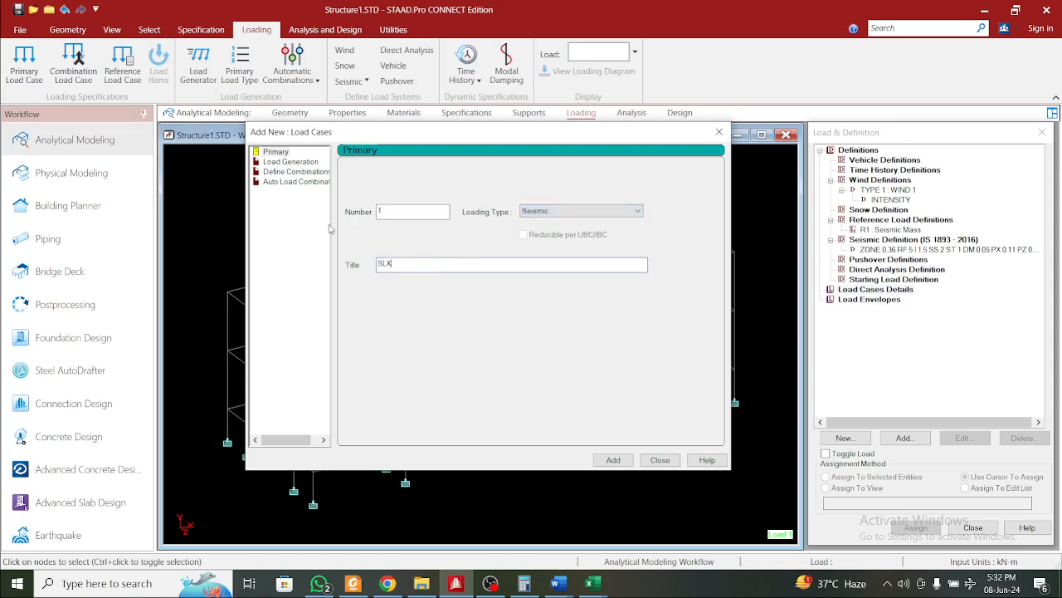
pyautogui.click(613, 460)
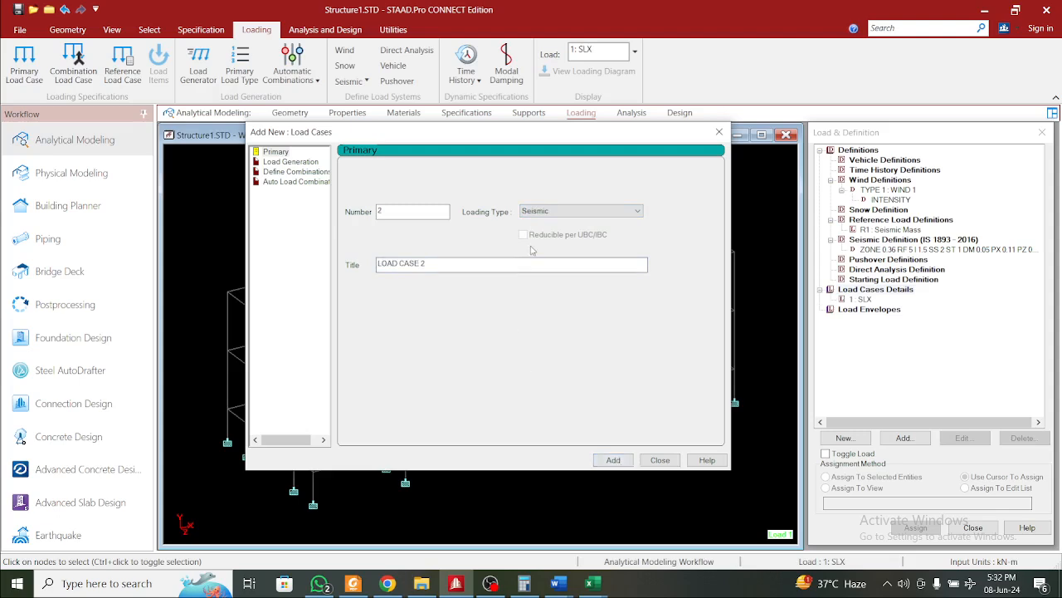
# Add two more seismic primary load cases, number 2 titled SLY and number 3 titled SLZ
pyautogui.moveTo(456, 266); pyautogui.dragTo(71, 176)
pyautogui.write('S')
pyautogui.click(612, 460)
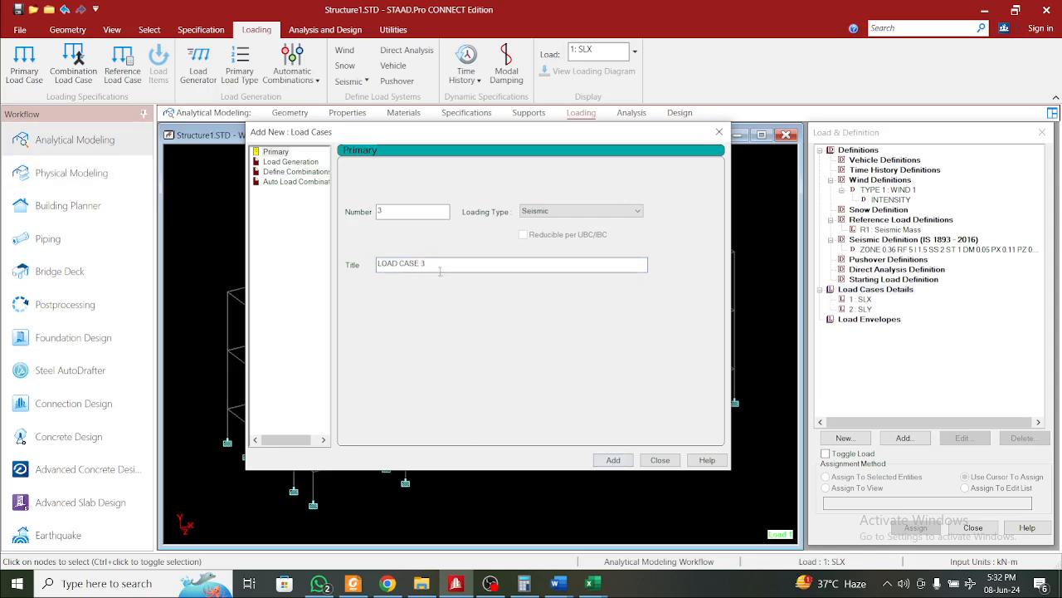
pyautogui.moveTo(440, 271); pyautogui.dragTo(87, 206)
pyautogui.write('SLZ')
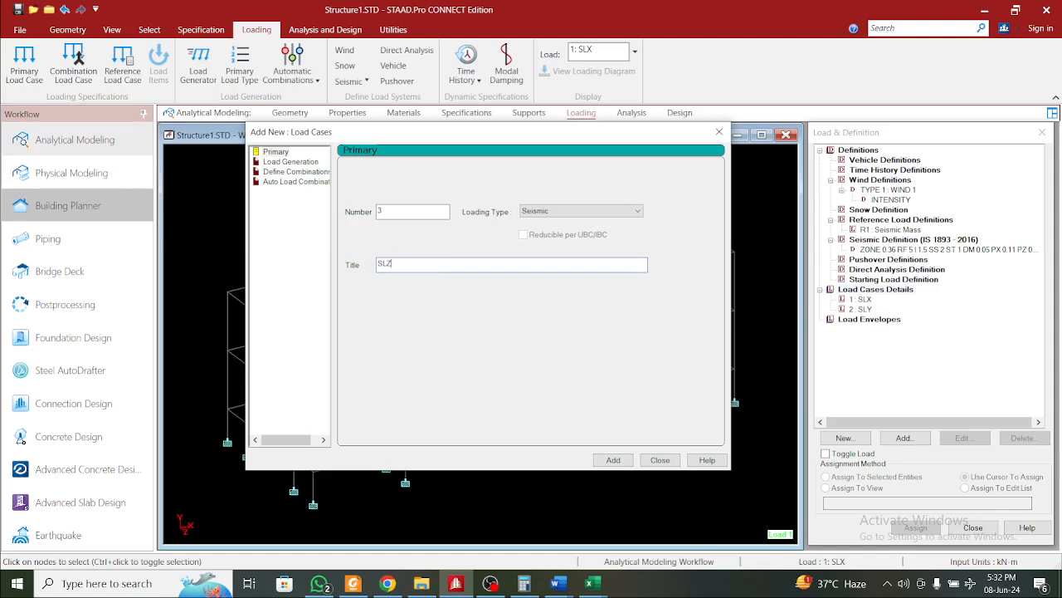
pyautogui.click(614, 461)
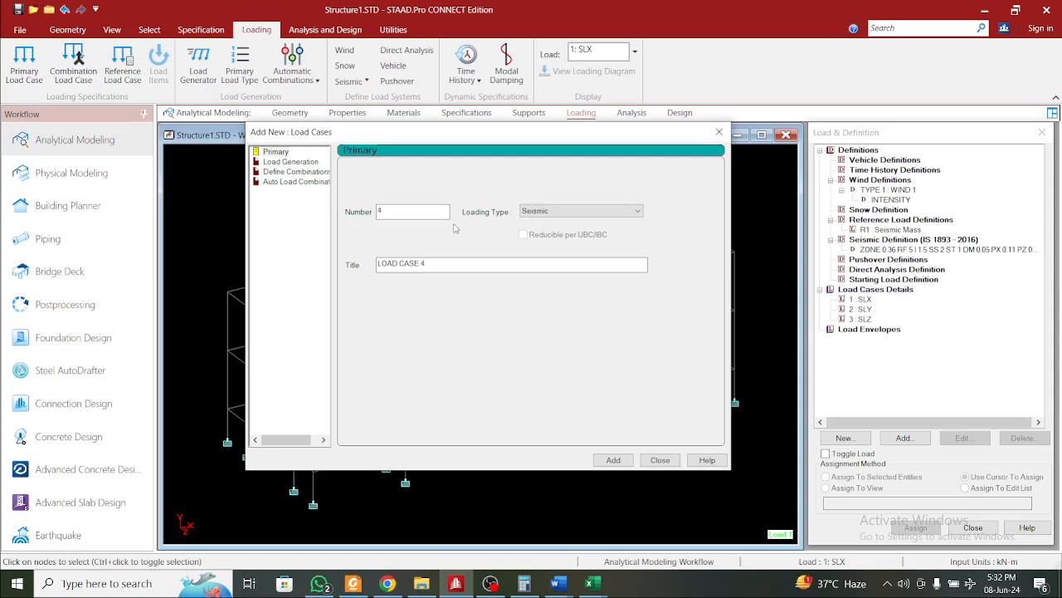
# Add primary load case 4 with the Dead loading type and the title DL
pyautogui.click(532, 211)
pyautogui.click(536, 211)
pyautogui.click(535, 211)
pyautogui.click(531, 223)
pyautogui.moveTo(425, 264); pyautogui.dragTo(223, 240)
pyautogui.write('DL')
pyautogui.click(612, 460)
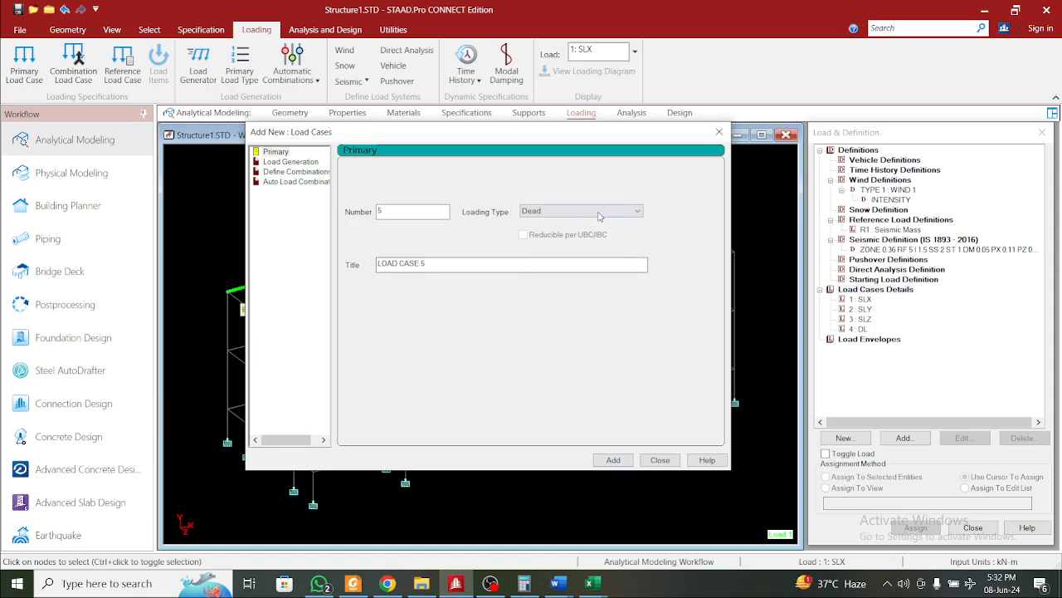
# Add primary load case 5 with the Live loading type and the title LL
pyautogui.click(599, 212)
pyautogui.click(572, 231)
pyautogui.moveTo(430, 268); pyautogui.dragTo(256, 246)
pyautogui.write('LL')
pyautogui.click(613, 460)
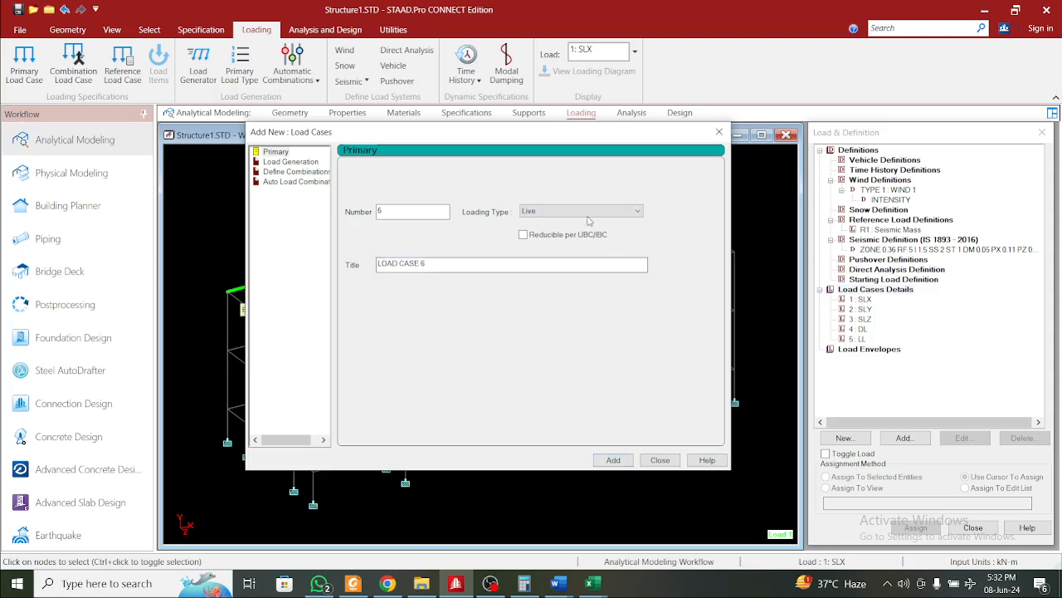
# Add primary load case 6 with the Seismic loading type and the title RSX
pyautogui.click(585, 212)
pyautogui.click(581, 256)
pyautogui.moveTo(452, 266); pyautogui.dragTo(189, 222)
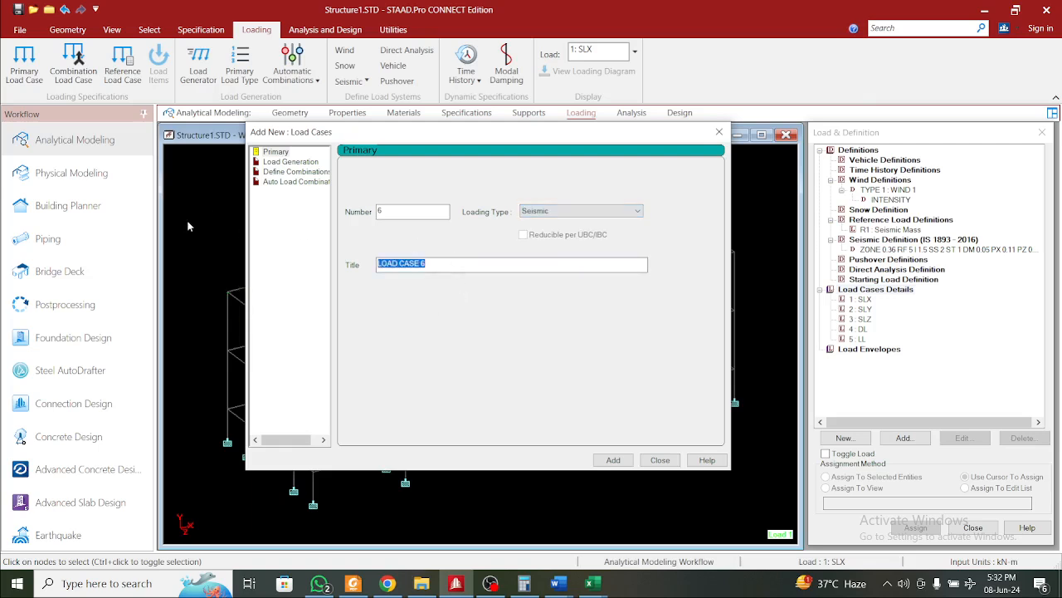
pyautogui.write('RSX')
pyautogui.click(613, 459)
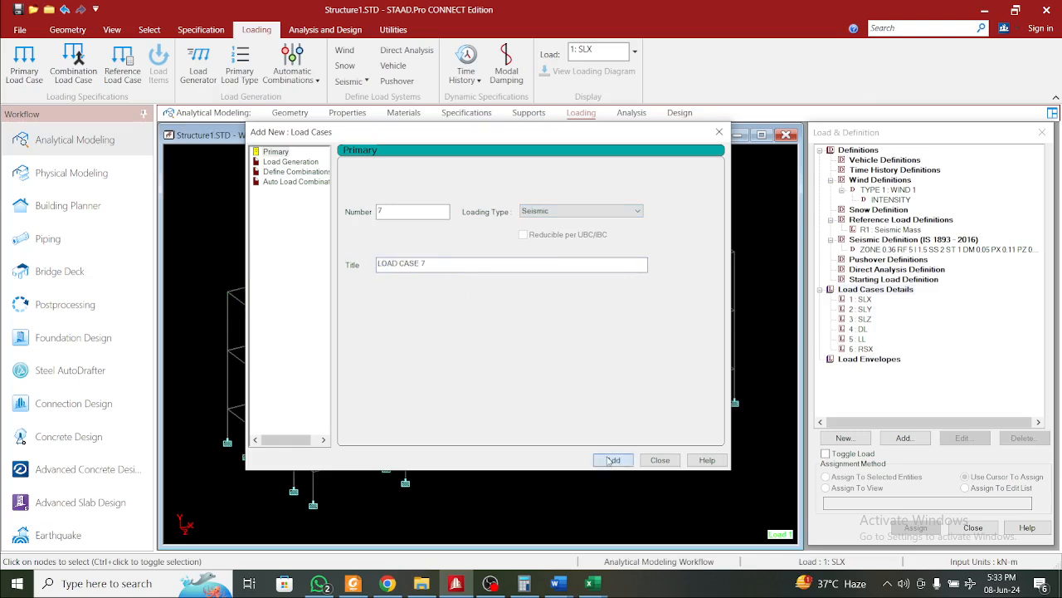
# Add two more seismic primary load cases, number 7 titled RSY and number 8 titled RSZ
pyautogui.moveTo(466, 260); pyautogui.dragTo(177, 208)
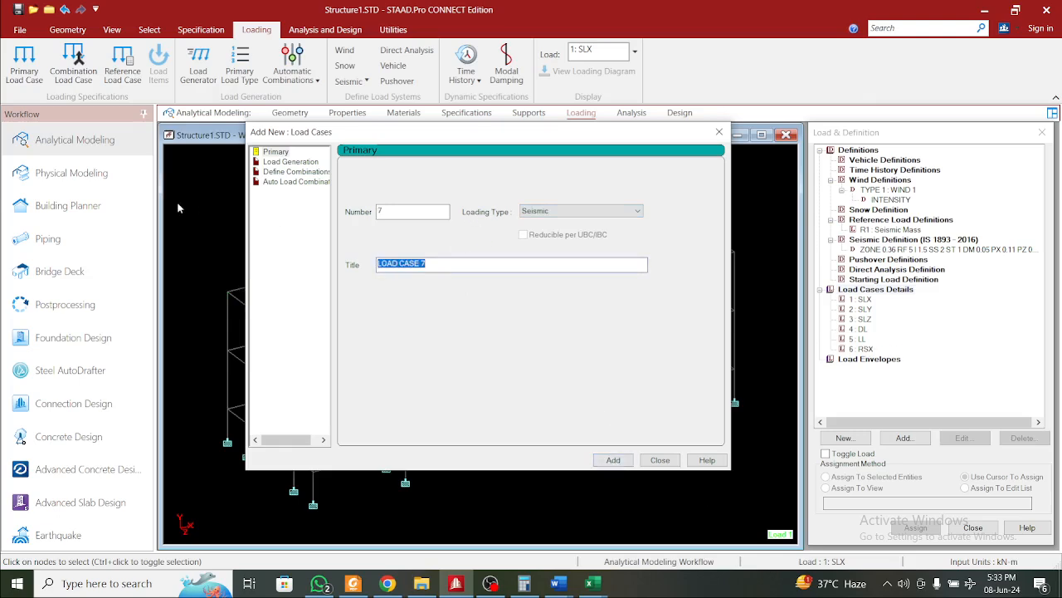
pyautogui.write('RS')
pyautogui.click(602, 462)
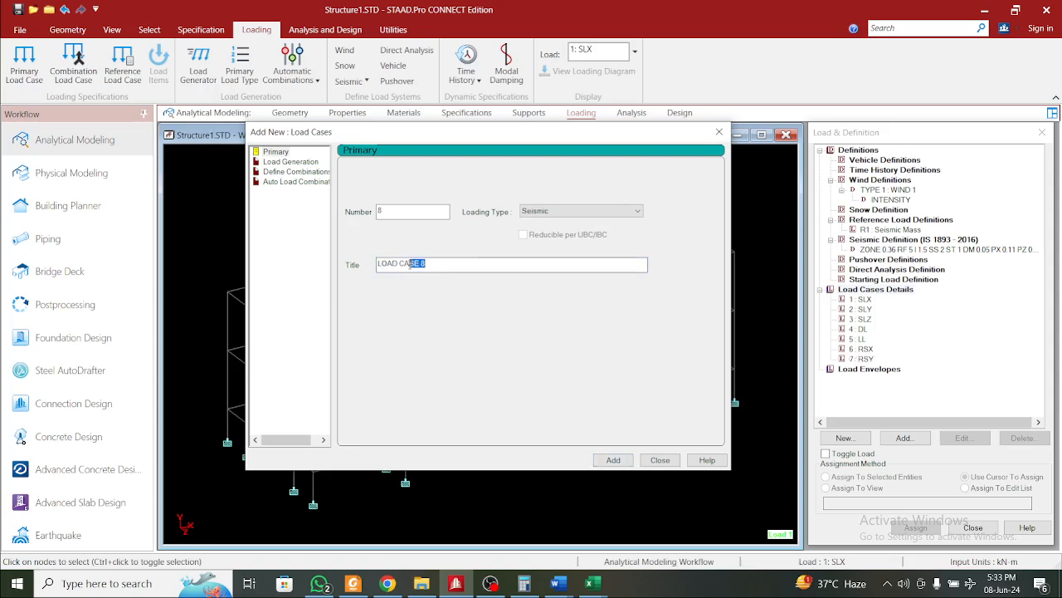
pyautogui.hotkey('ctrl', 'a')
pyautogui.write('R')
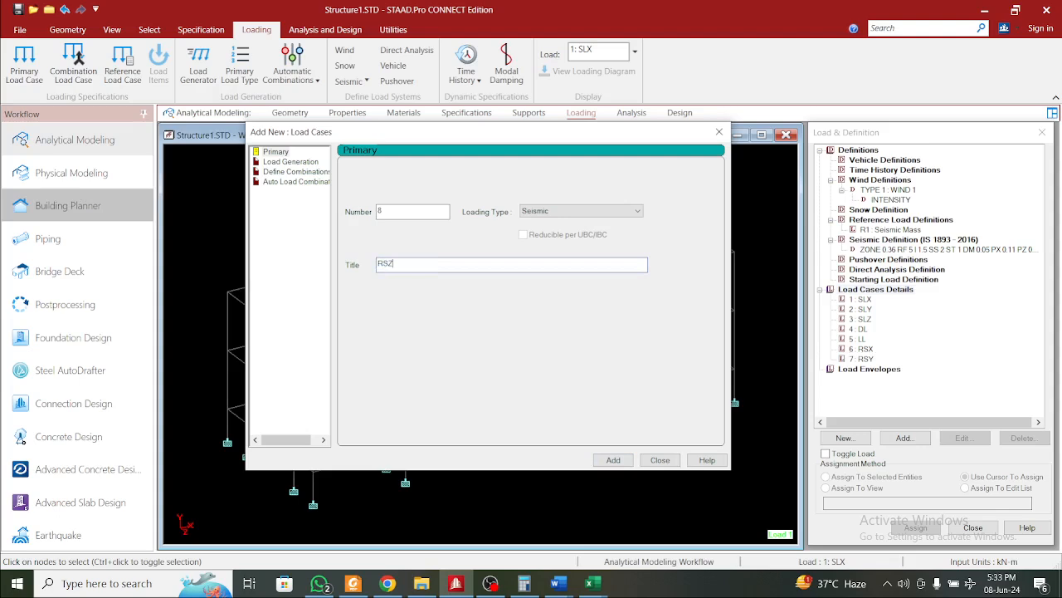
pyautogui.click(614, 461)
# Add primary load cases 9 and 10 with the Wind loading type, titled W1 and W2
pyautogui.click(602, 212)
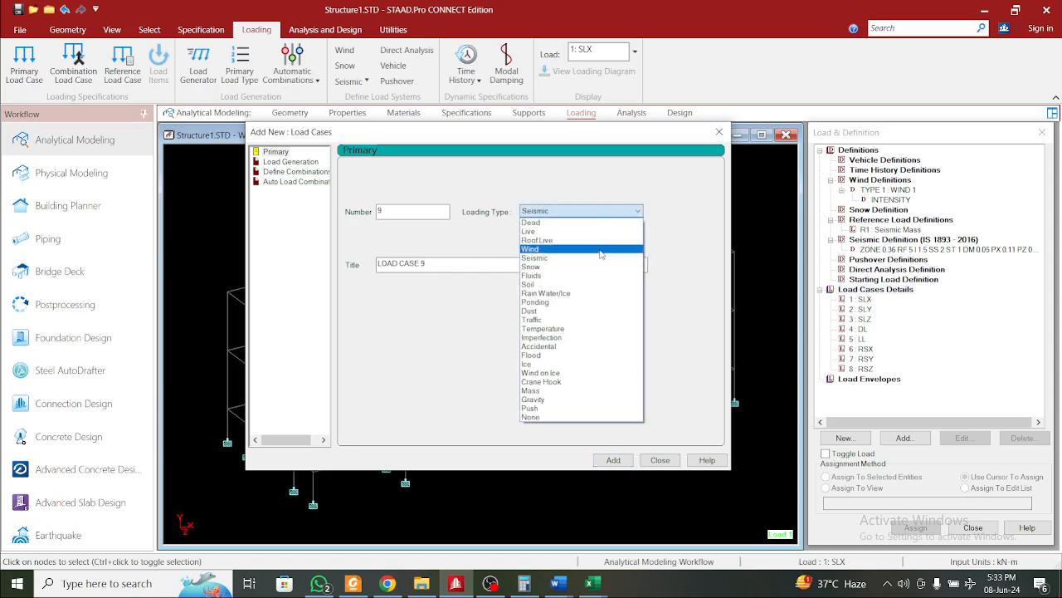
pyautogui.click(591, 248)
pyautogui.moveTo(459, 264); pyautogui.dragTo(373, 263)
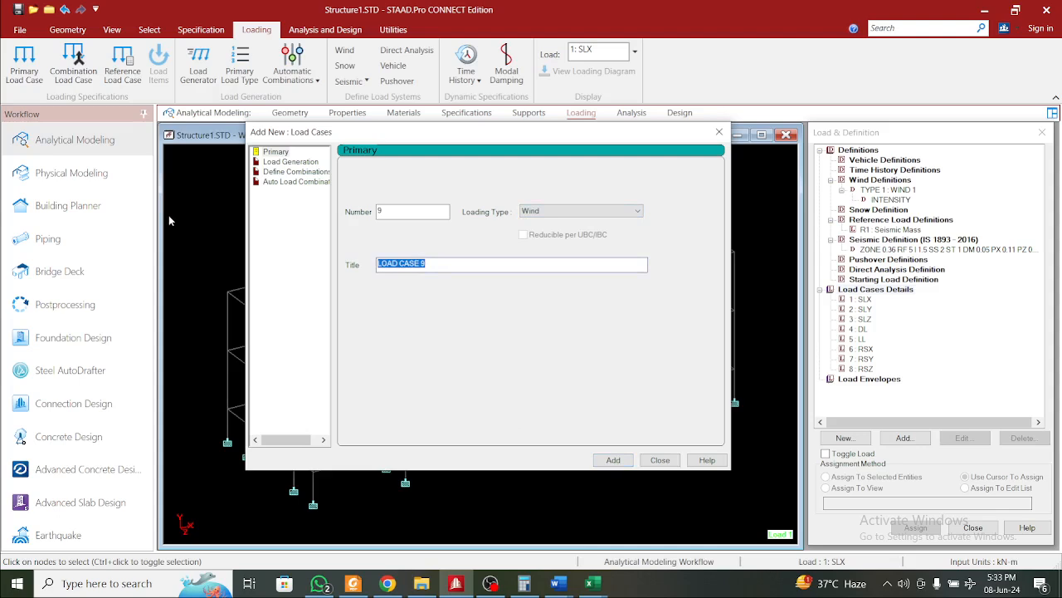
pyautogui.write('W1')
pyautogui.click(627, 462)
pyautogui.tripleClick(444, 268)
pyautogui.write('W2')
pyautogui.click(610, 461)
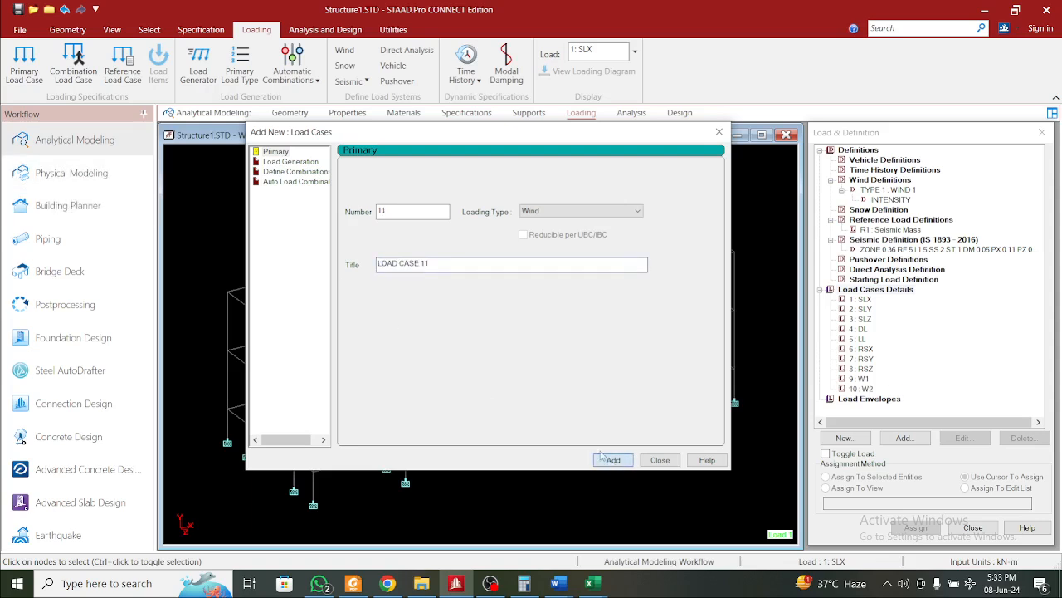
# Add wind primary load cases 11 and 12 titled W3 and W4, and finish adding load cases
pyautogui.tripleClick(437, 264)
pyautogui.write('W3')
pyautogui.click(612, 461)
pyautogui.tripleClick(431, 264)
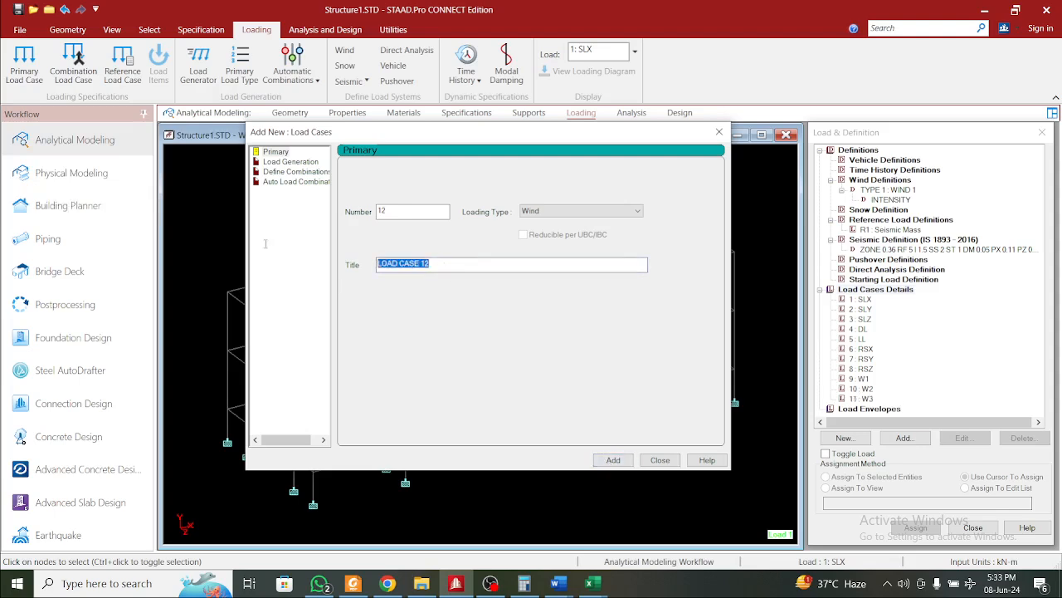
pyautogui.write('W4')
pyautogui.click(614, 460)
pyautogui.click(658, 460)
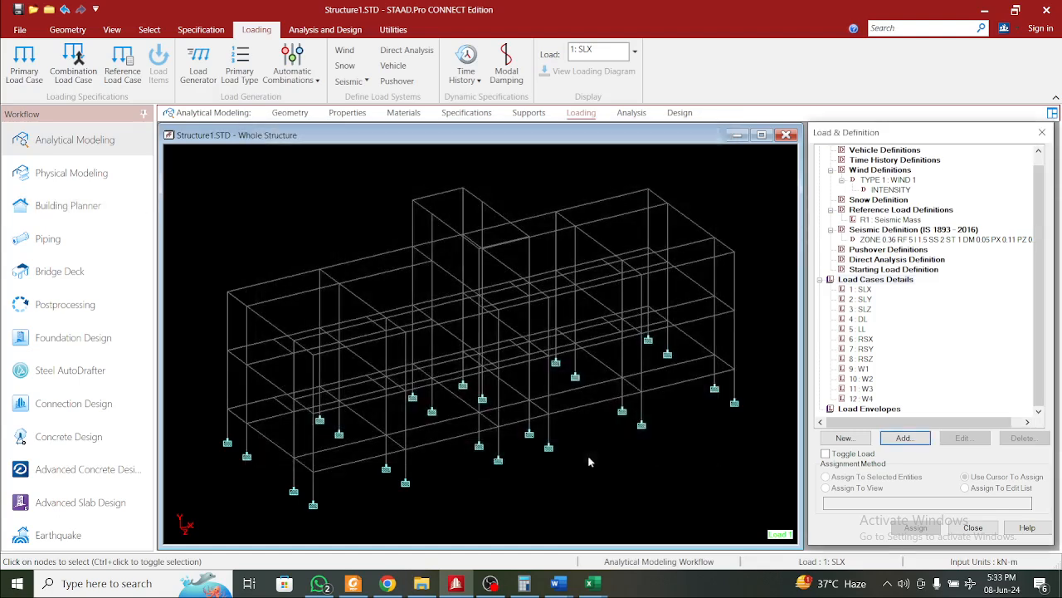
# Add a seismic load in the X direction with factor 1 to load case SLX
pyautogui.click(861, 289)
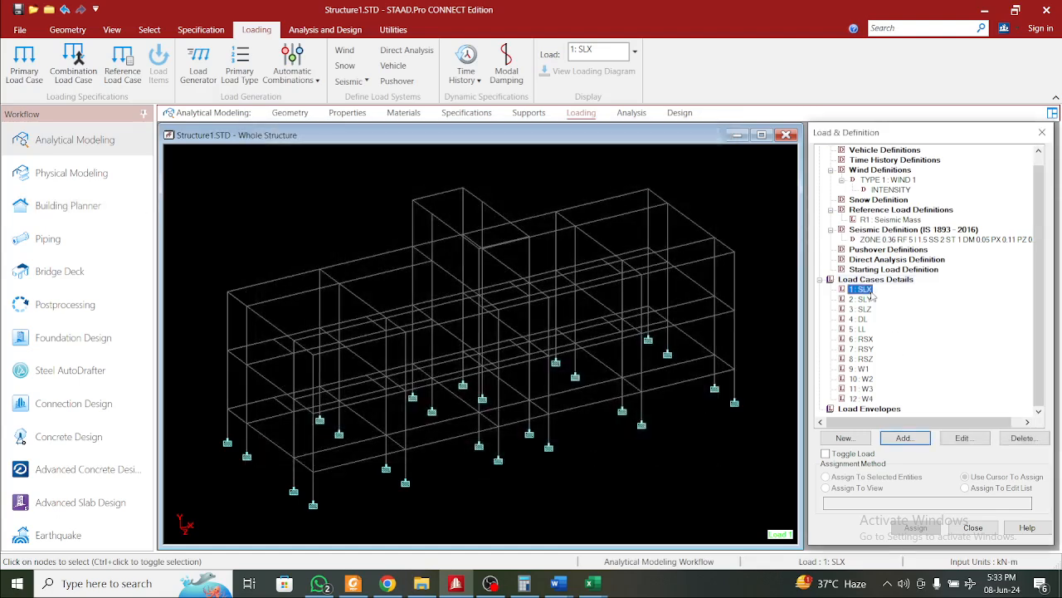
pyautogui.click(908, 439)
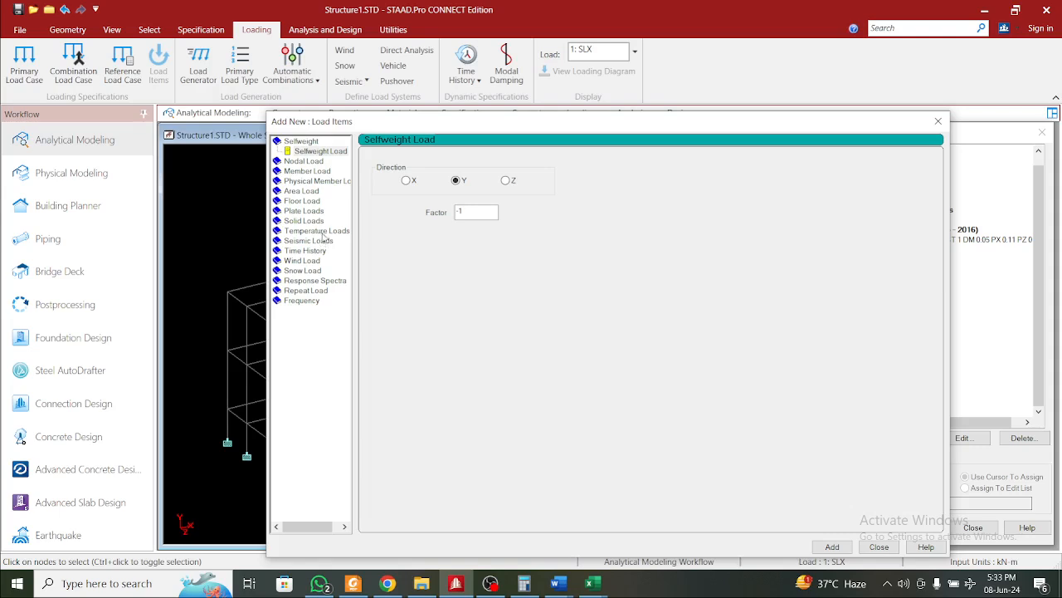
pyautogui.click(321, 241)
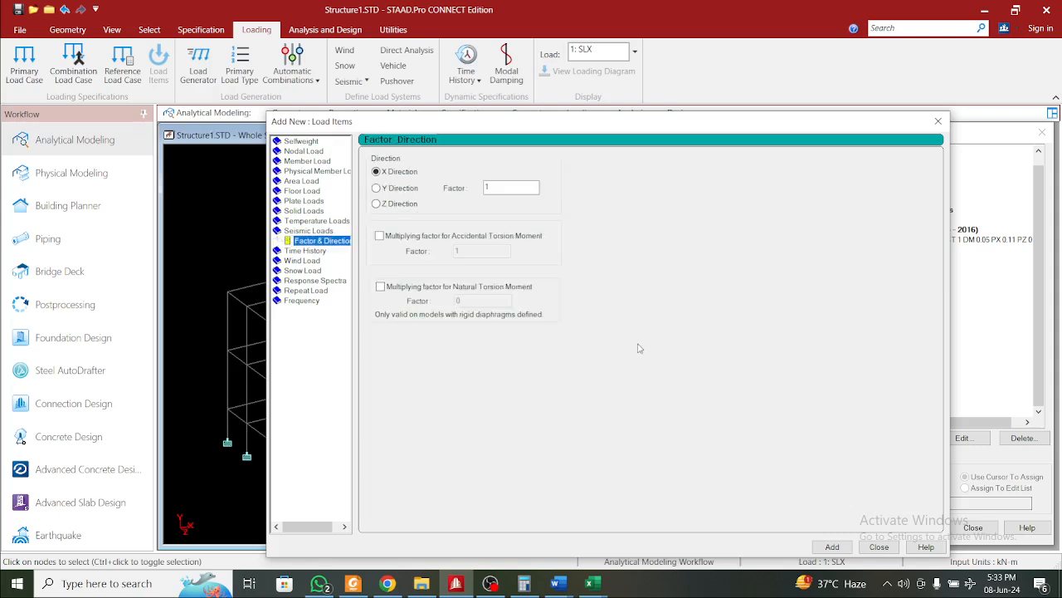
pyautogui.moveTo(698, 127); pyautogui.dragTo(630, 63)
pyautogui.click(763, 482)
pyautogui.click(810, 482)
# Add a seismic load in the Y direction with factor 1 to load case SLY
pyautogui.click(861, 310)
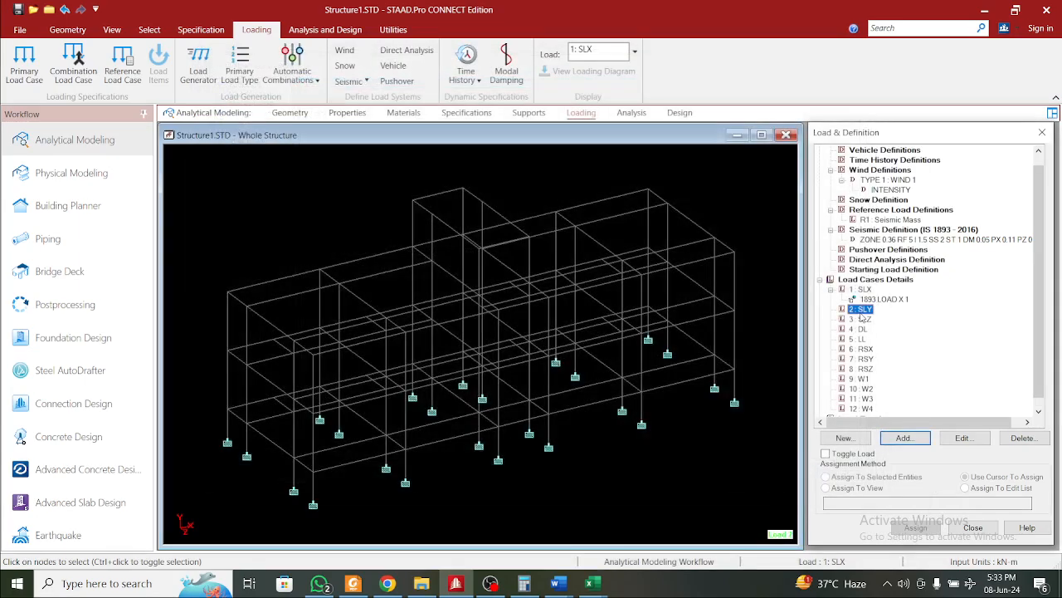
pyautogui.click(922, 444)
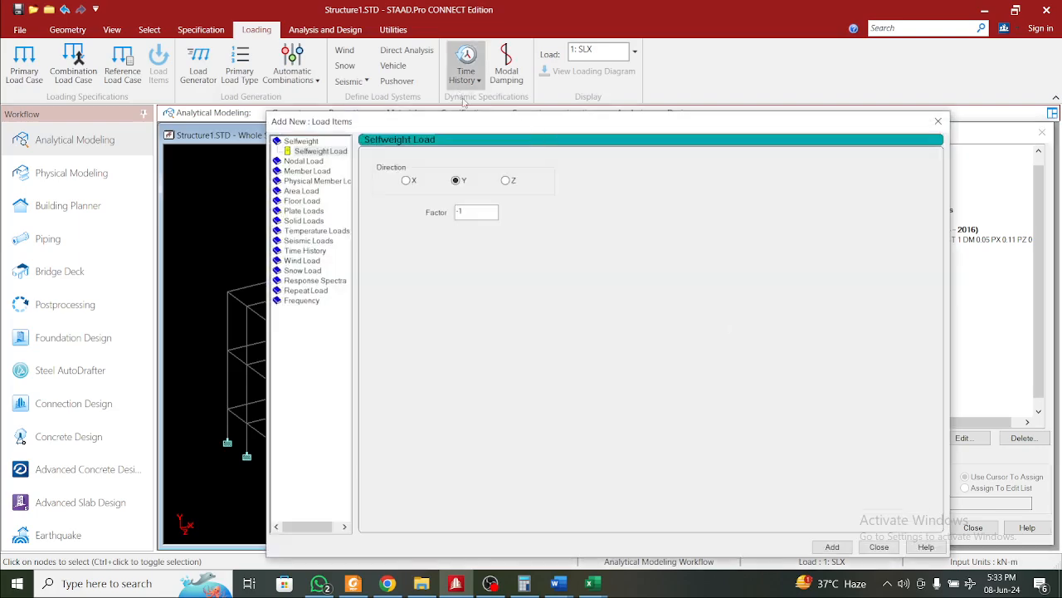
pyautogui.moveTo(487, 121); pyautogui.dragTo(388, 63)
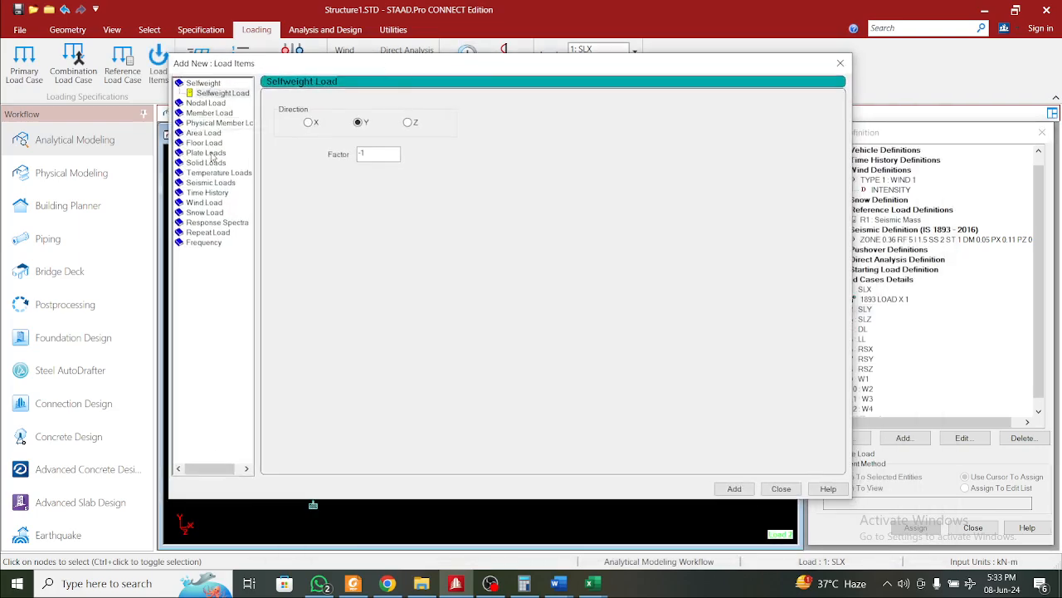
pyautogui.click(214, 183)
pyautogui.click(300, 131)
pyautogui.click(734, 489)
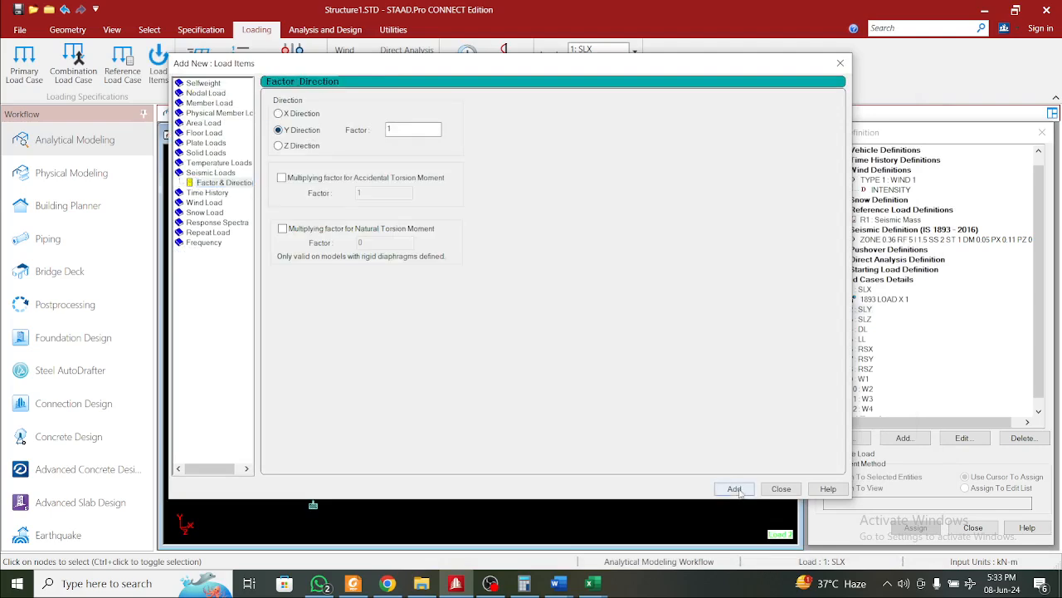
pyautogui.click(780, 489)
# Add a seismic load in the Z direction with factor 1 to load case SLZ
pyautogui.click(863, 330)
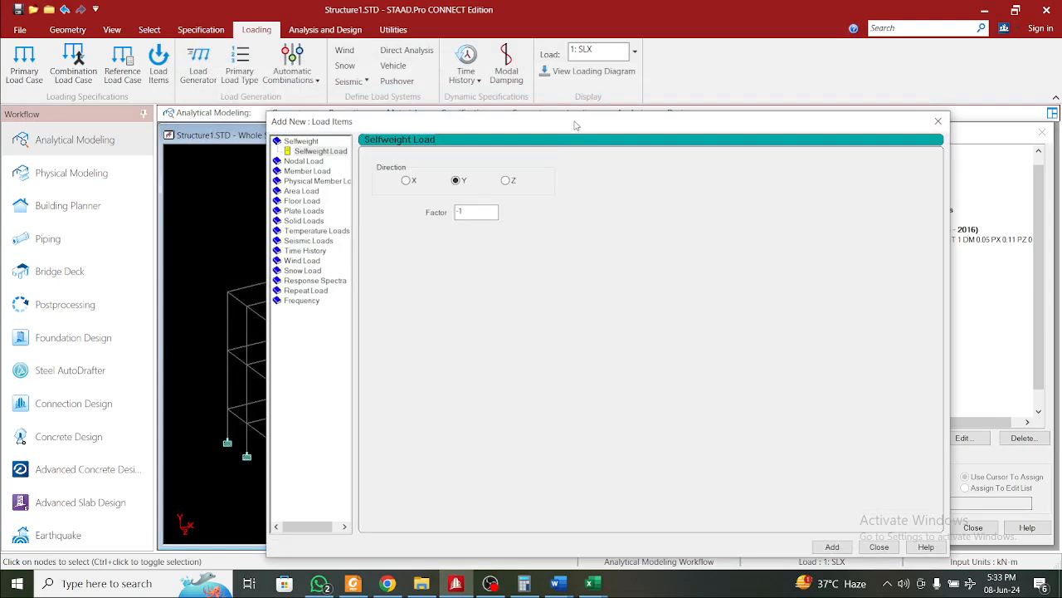
pyautogui.moveTo(574, 122); pyautogui.dragTo(470, 85)
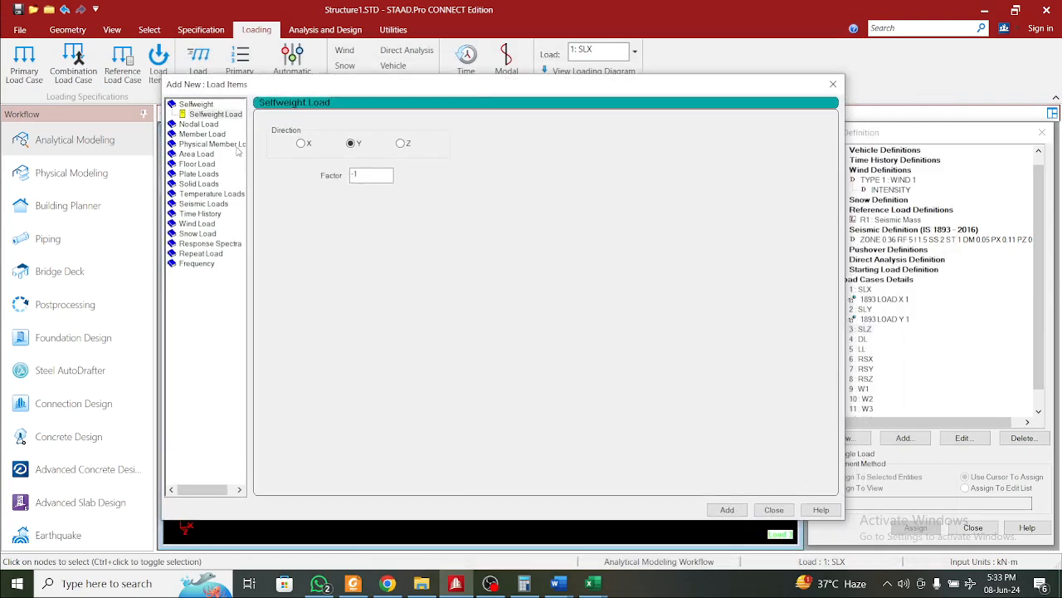
pyautogui.click(204, 203)
pyautogui.click(271, 166)
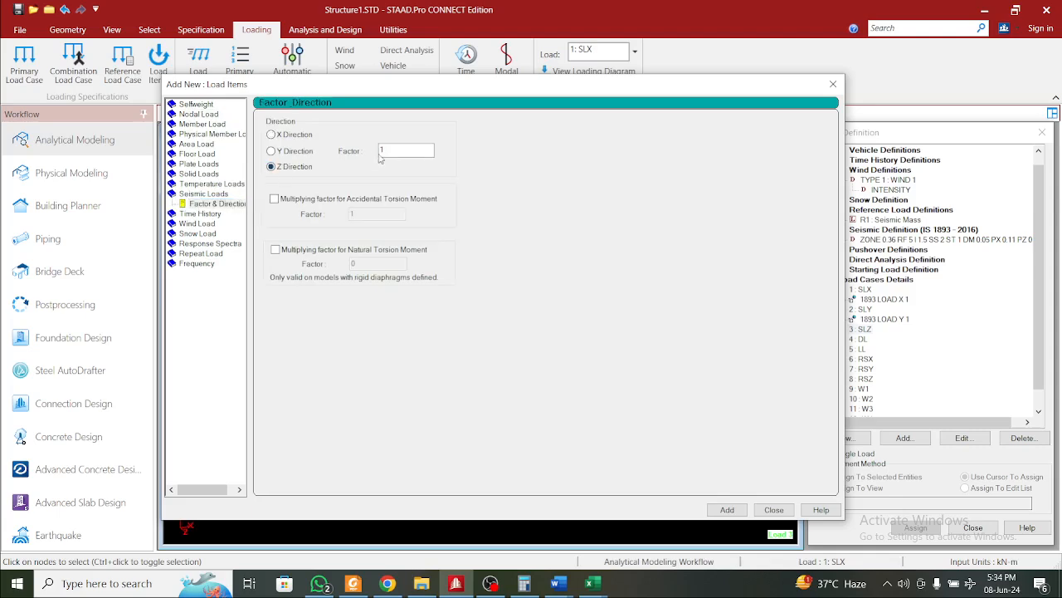
pyautogui.click(727, 509)
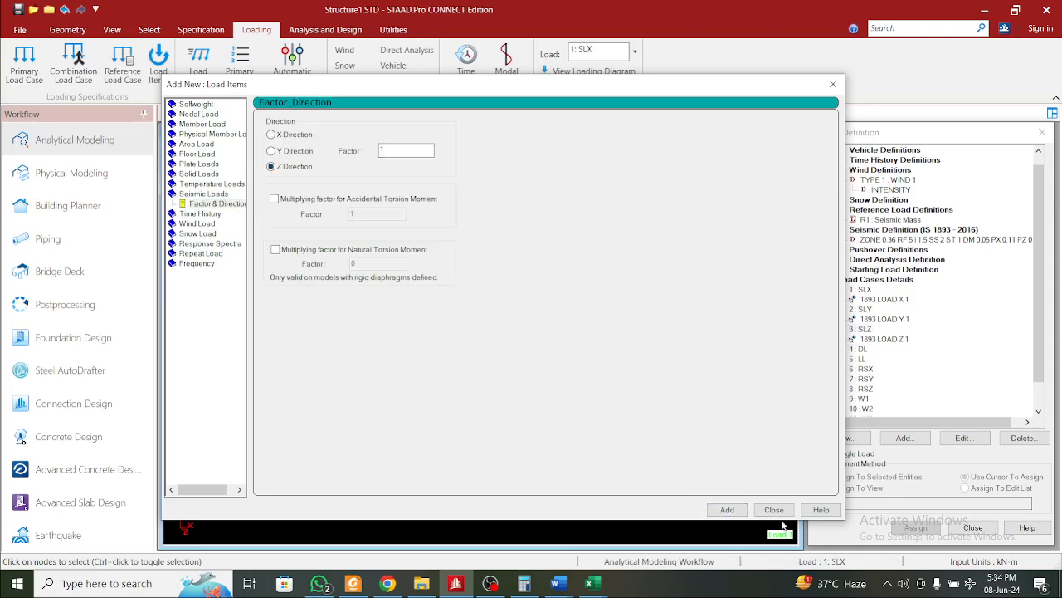
pyautogui.click(776, 510)
# Add a selfweight load in Y with factor -1 to load case DL and open the uniform member force settings
pyautogui.click(864, 349)
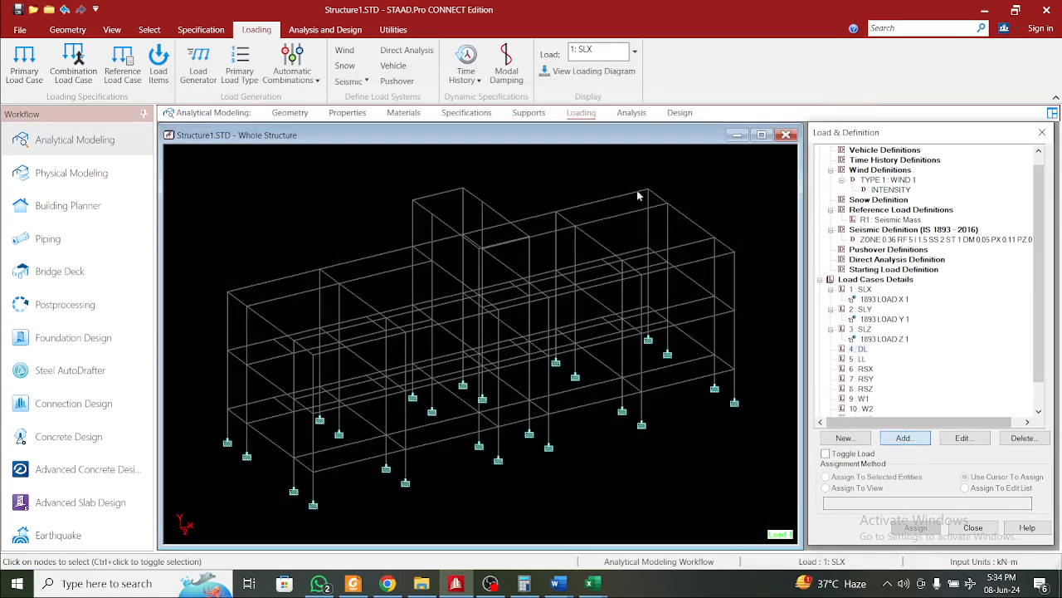
pyautogui.click(904, 437)
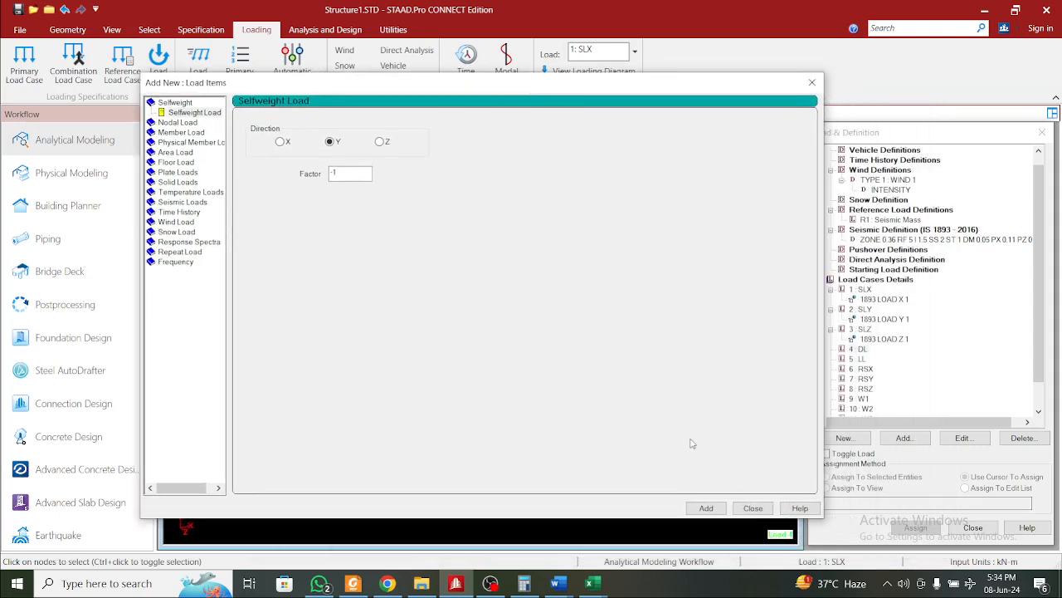
pyautogui.click(706, 508)
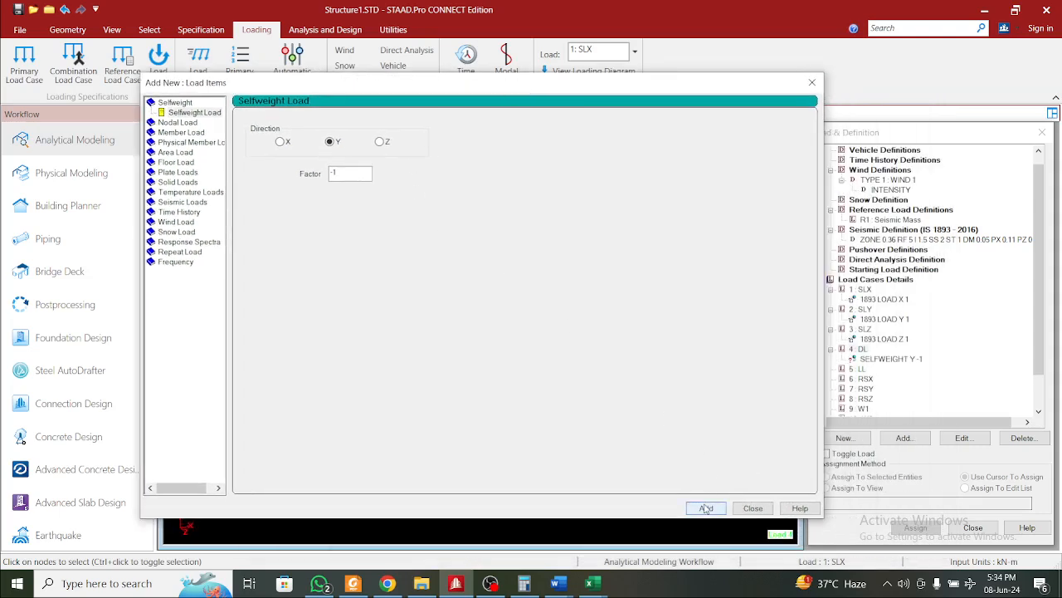
pyautogui.click(183, 133)
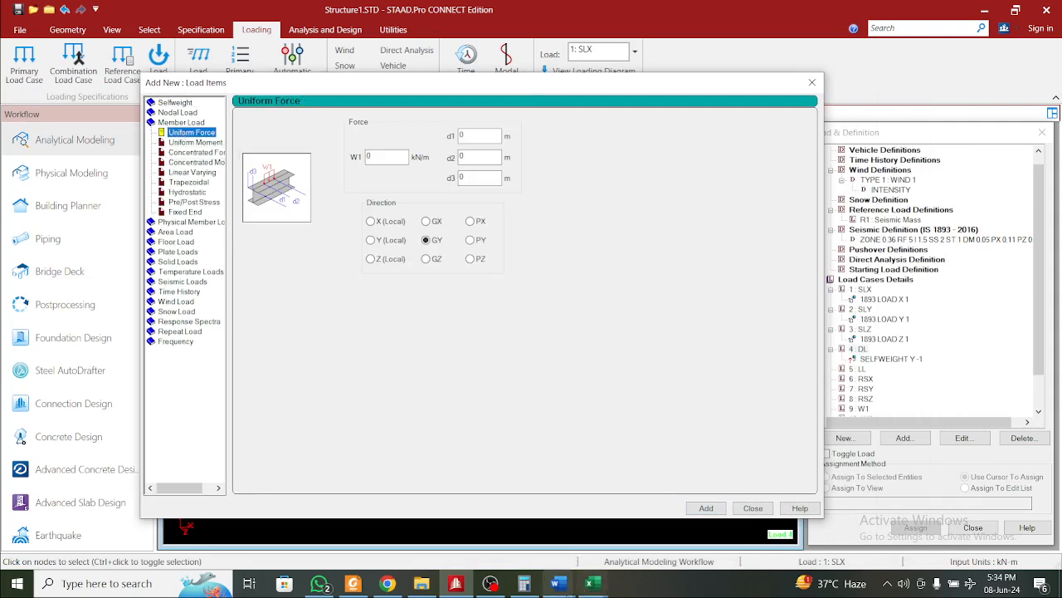
# Switch to Word and close the Structural Design Considerations and Response Spectrum Analysis documents, saving their changes
pyautogui.click(558, 583)
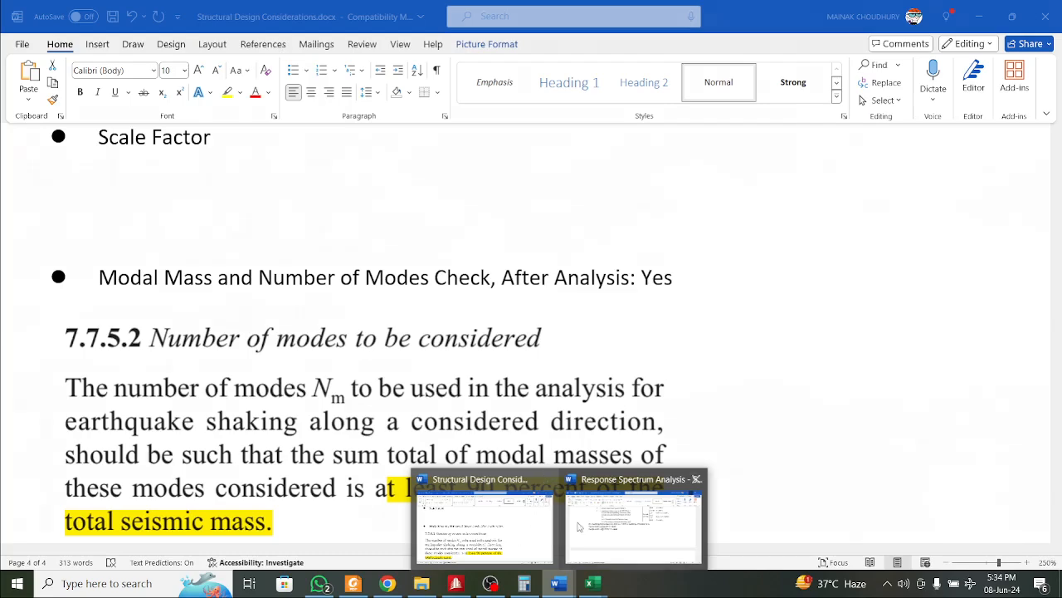
pyautogui.moveTo(601, 526)
pyautogui.click(521, 524)
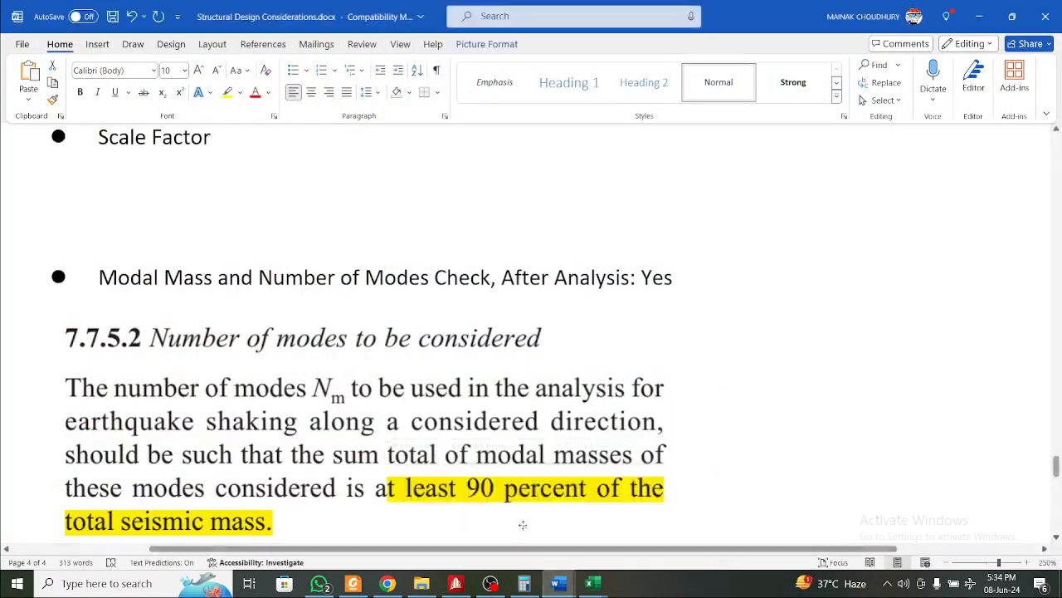
pyautogui.click(1045, 15)
pyautogui.click(527, 394)
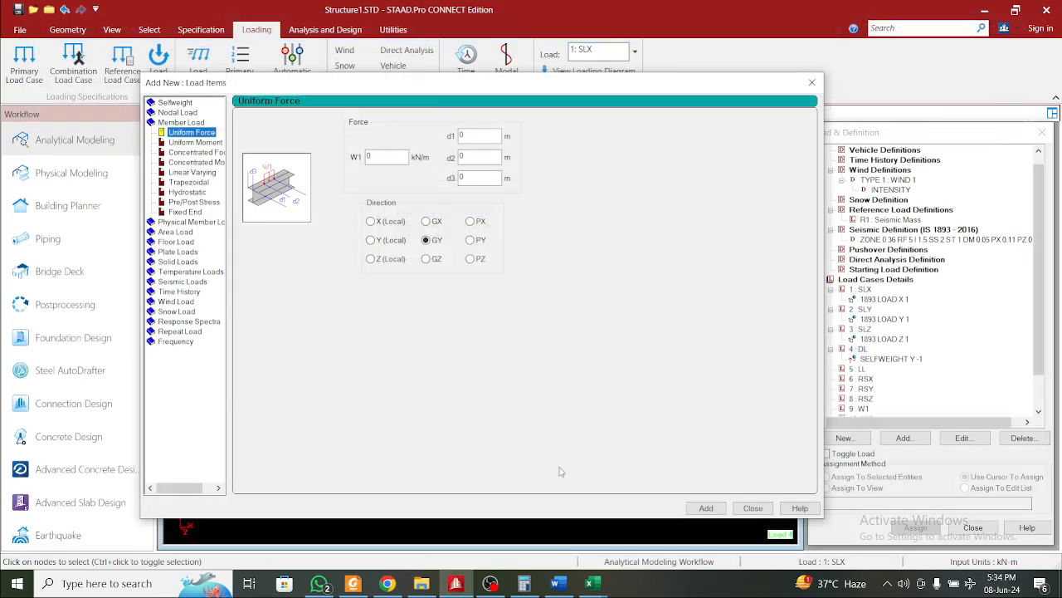
pyautogui.click(558, 583)
pyautogui.click(1044, 15)
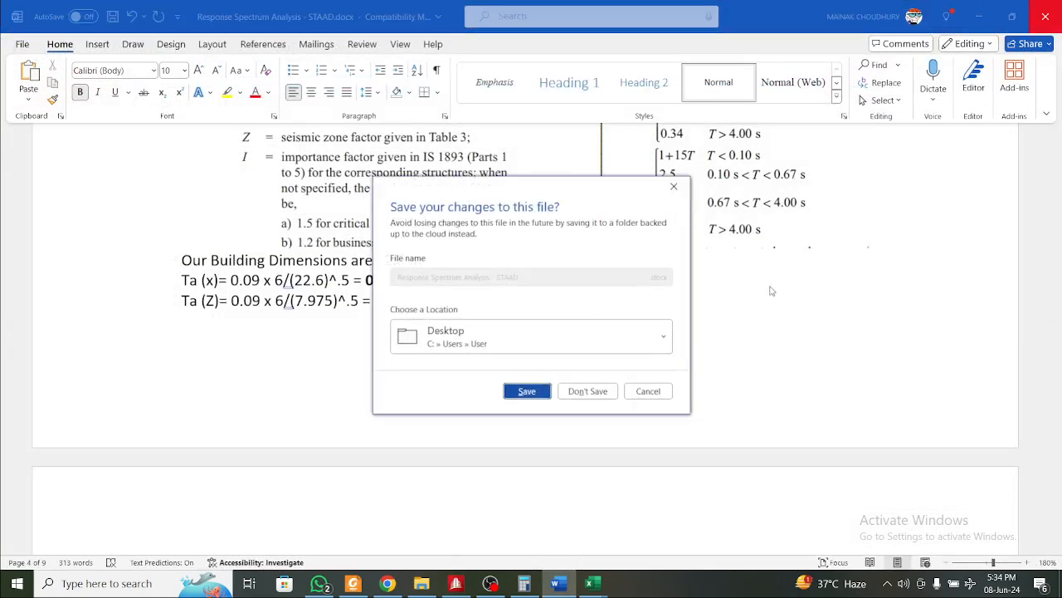
pyautogui.click(524, 391)
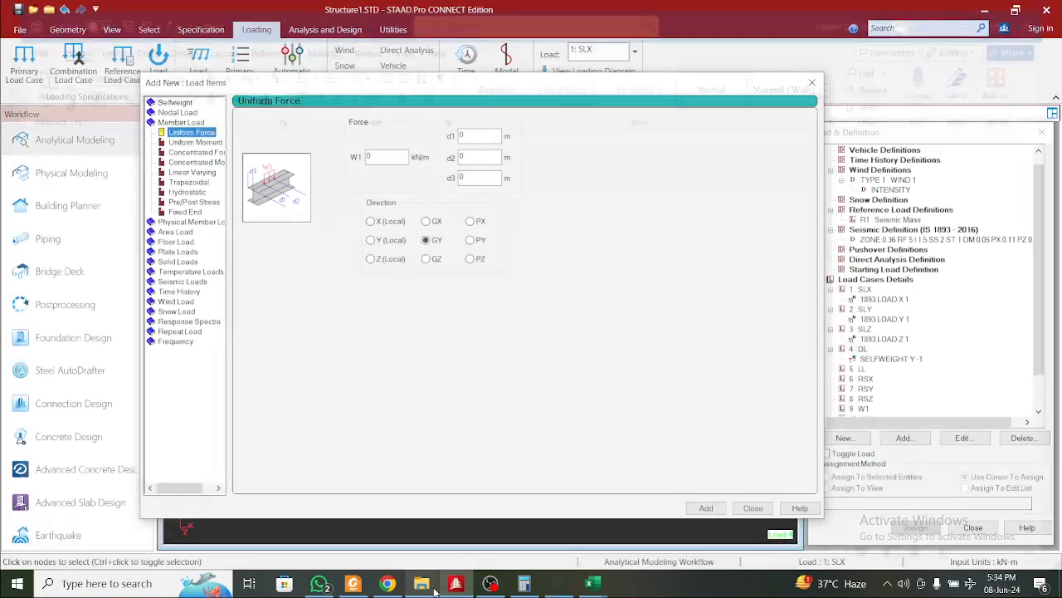
# Reopen Structural Design Considerations.docx in Word and look up the dead load values under Load Considerations
pyautogui.click(435, 588)
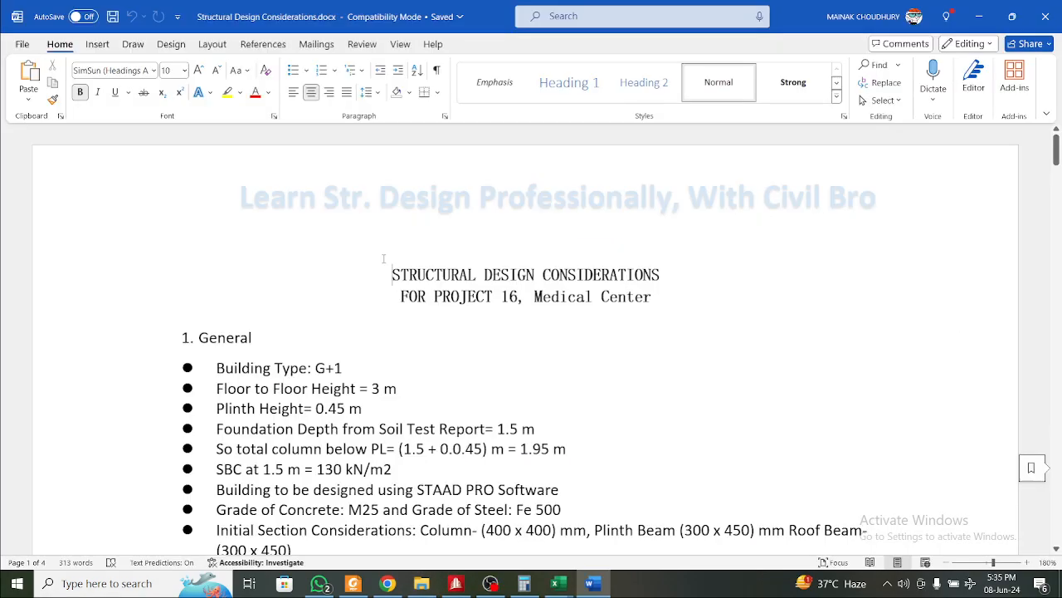
pyautogui.scroll(-20, 383, 259)
pyautogui.scroll(-15, 280, 369)
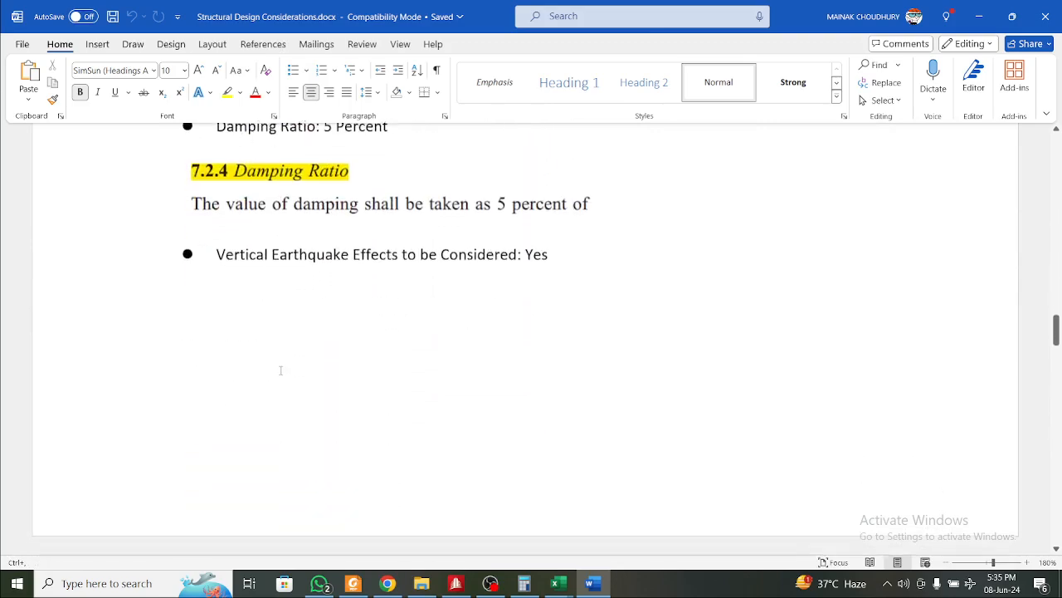
pyautogui.scroll(-15, 280, 370)
pyautogui.scroll(-15, 281, 377)
pyautogui.scroll(15, 283, 378)
pyautogui.scroll(15, 288, 382)
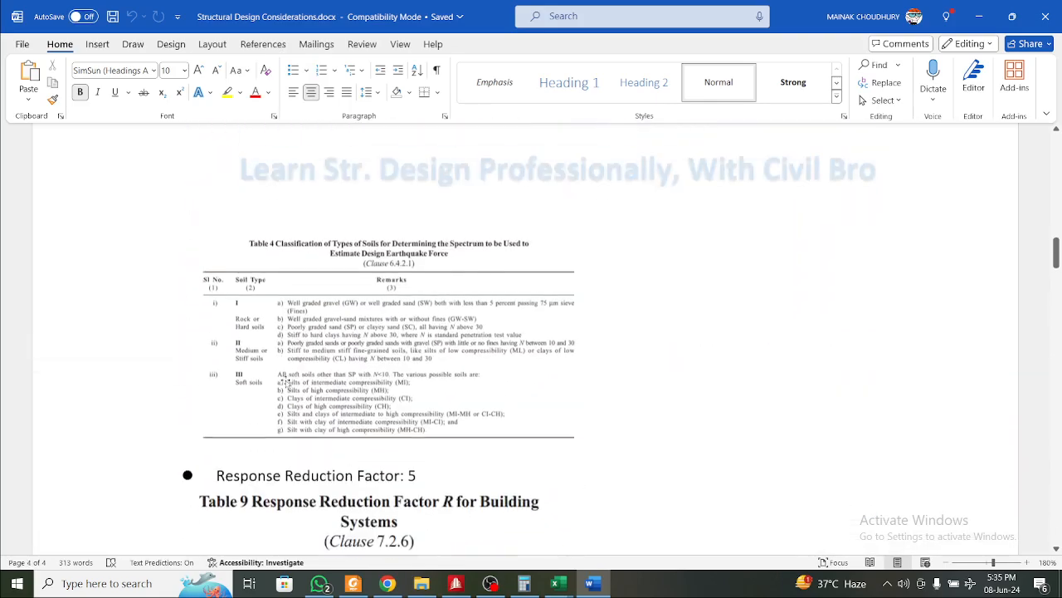
pyautogui.scroll(15, 285, 381)
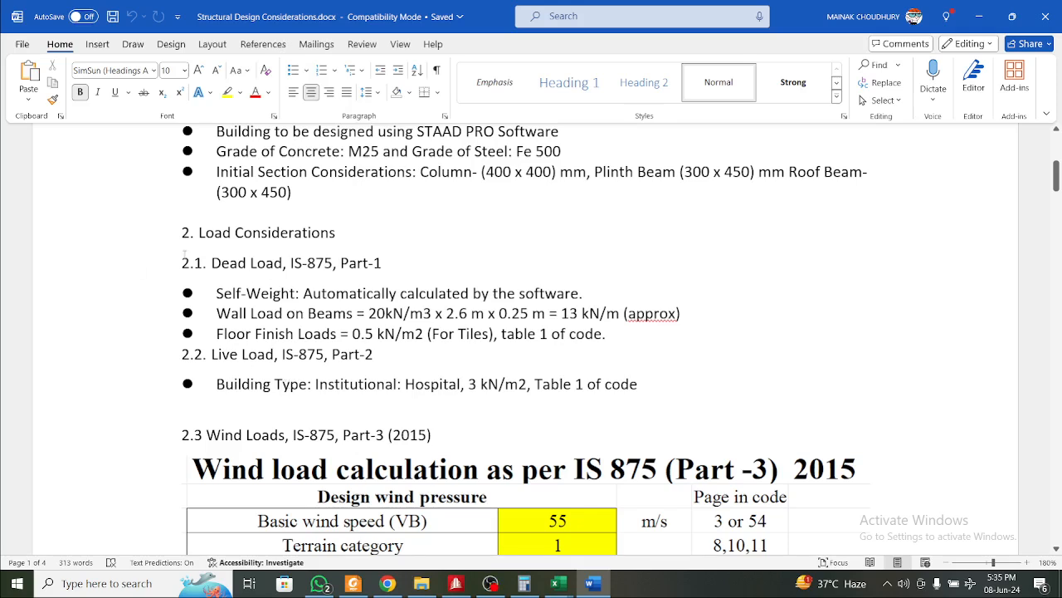
pyautogui.hotkey('ctrl', ',')
# Replace the note "(approx)" after the 13 kN/m wall load on beams with "(GF and FF)"
pyautogui.click(688, 317)
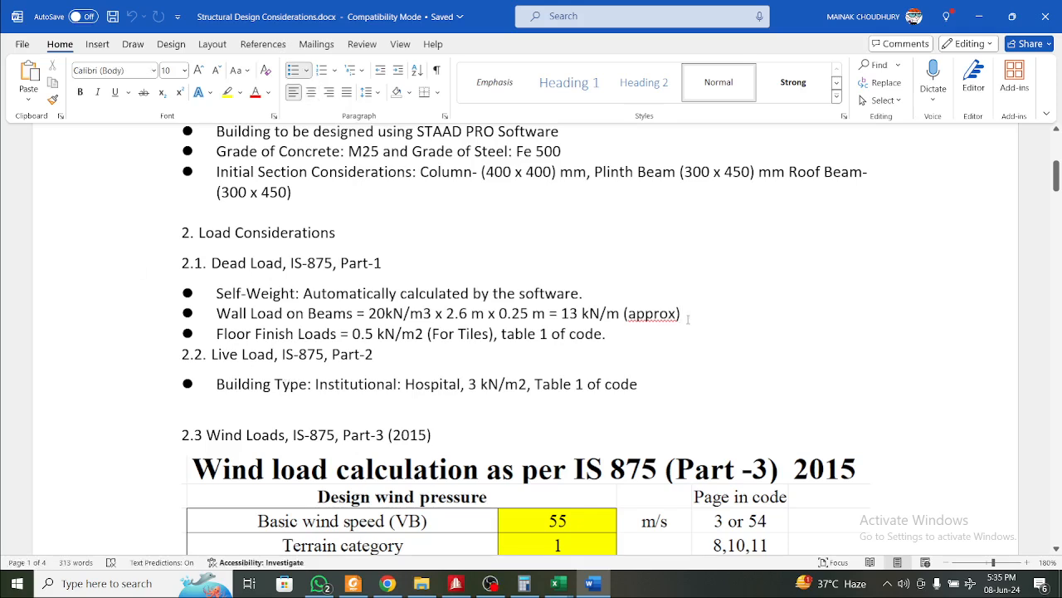
pyautogui.press('BackSpace')
pyautogui.press('BackSpace')
pyautogui.press('BackSpace')
pyautogui.press('BackSpace')
pyautogui.press('BackSpace')
pyautogui.press('BackSpace')
pyautogui.press('BackSpace')
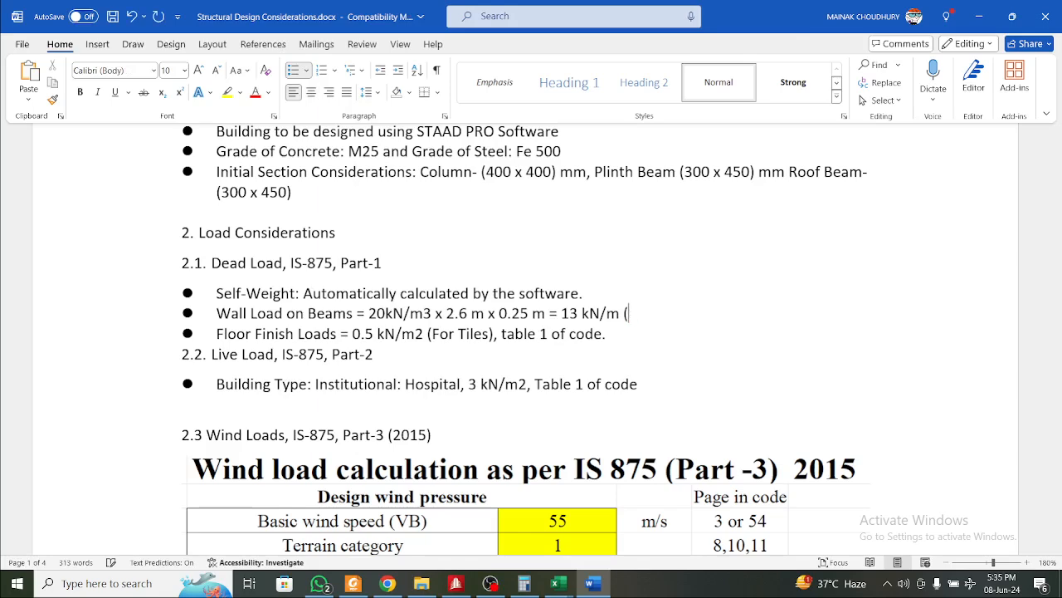
pyautogui.write('GF and FF)')
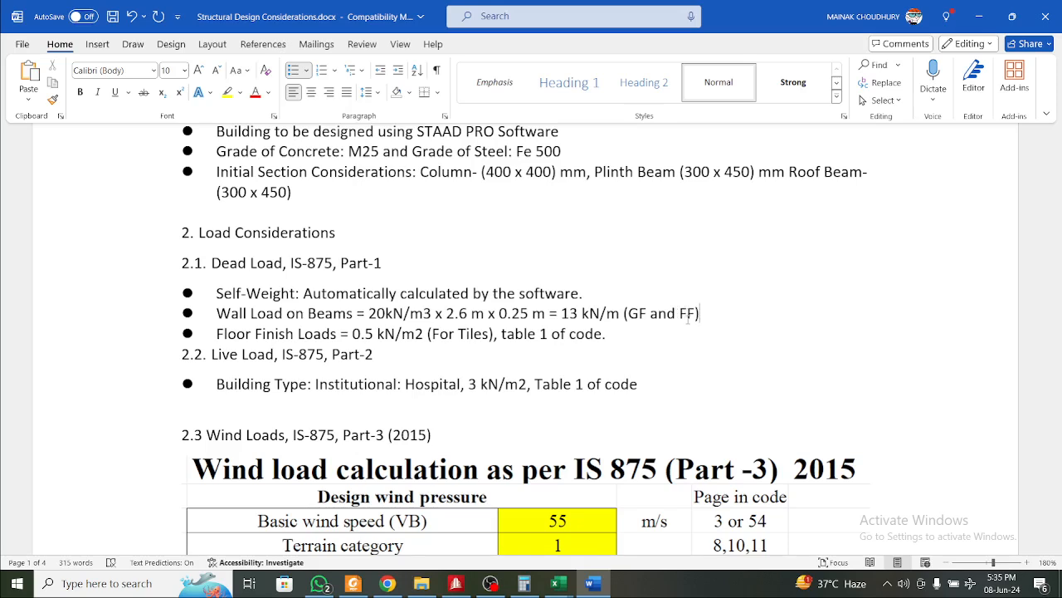
# Duplicate the 13 kN/m wall load bullet on a new line below it and change the copy's note to "(Terrace)"
pyautogui.press('Return')
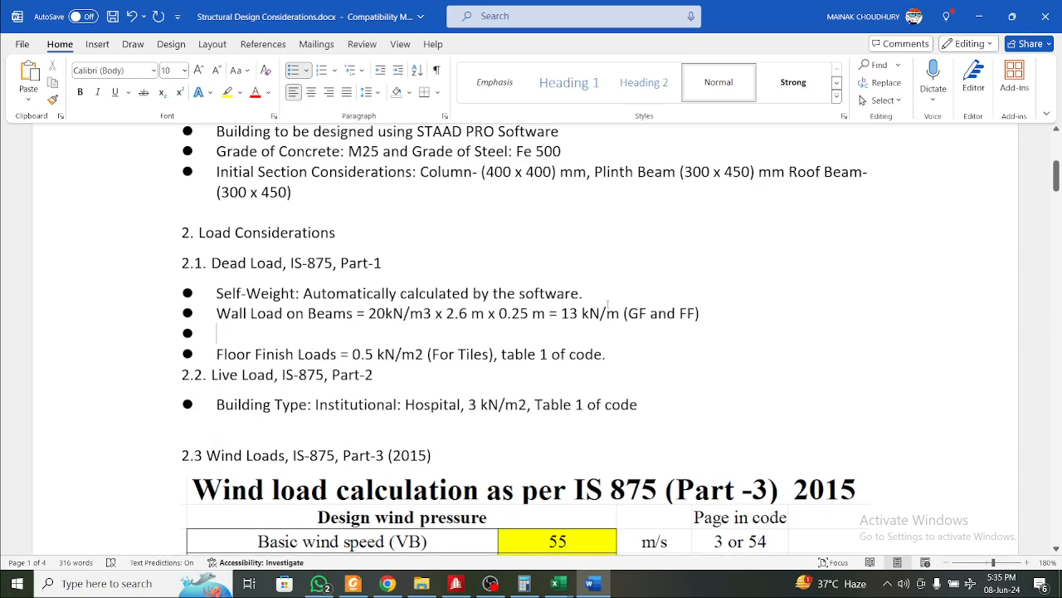
pyautogui.tripleClick(240, 314)
pyautogui.hotkey('ctrl', 'c')
pyautogui.click(233, 333)
pyautogui.hotkey('ctrl', 'v')
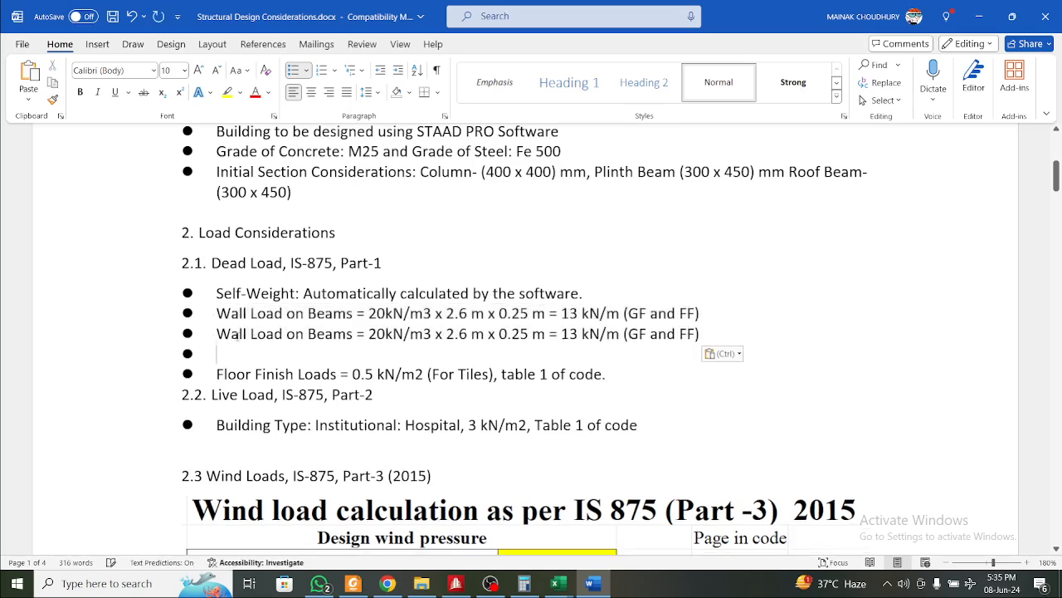
pyautogui.click(348, 333)
pyautogui.moveTo(628, 333); pyautogui.dragTo(694, 334)
pyautogui.write('Terrac')
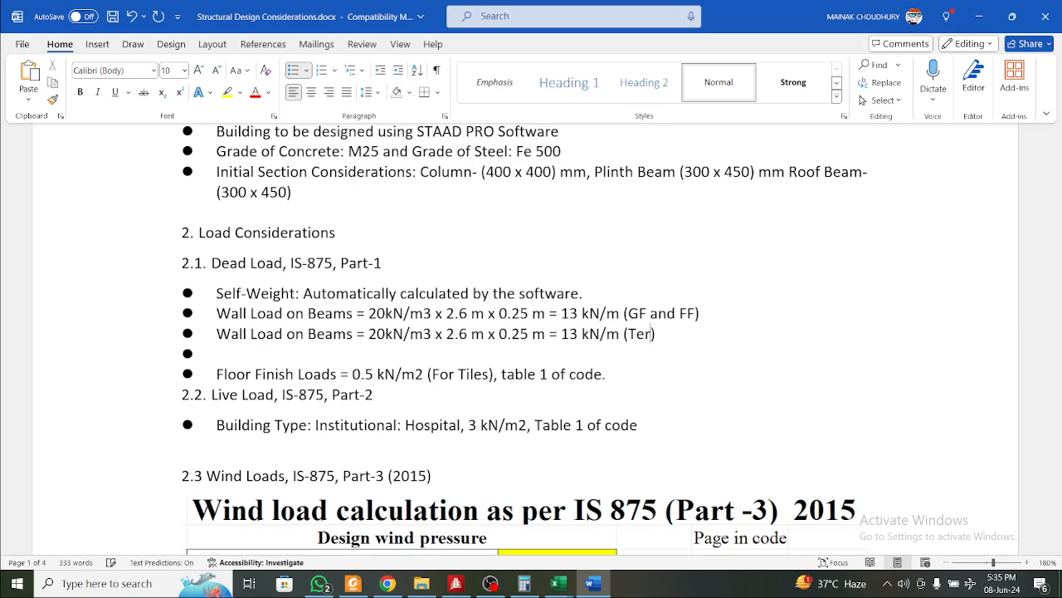
pyautogui.write('e')
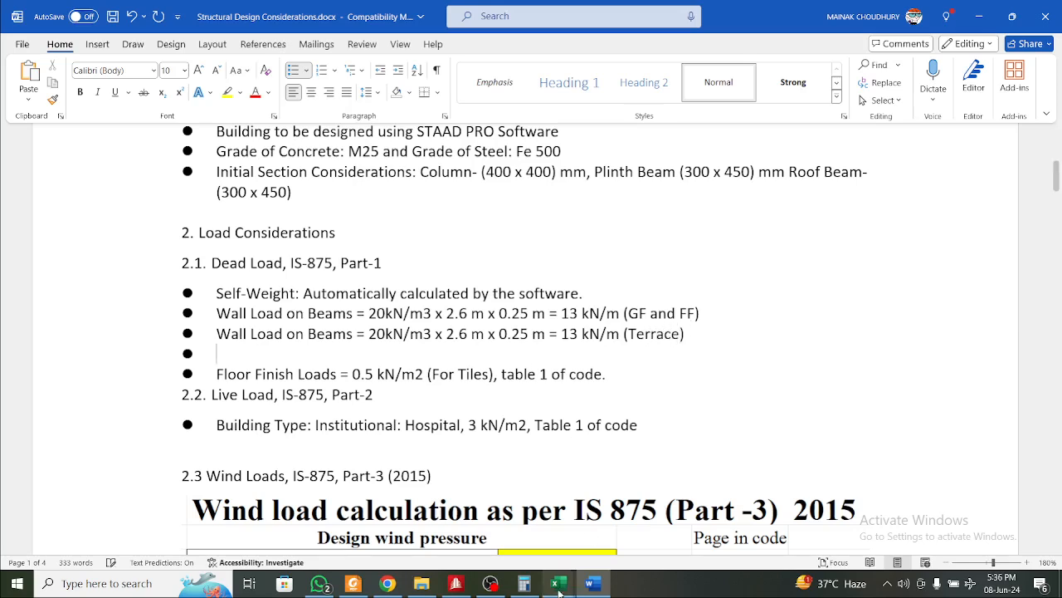
# Check the parapet height in BUILDING DRAWING.pdf in Foxit Reader, and in Word set the terrace wall load's height to 1 m
pyautogui.click(352, 583)
pyautogui.scroll(-10, 429, 472)
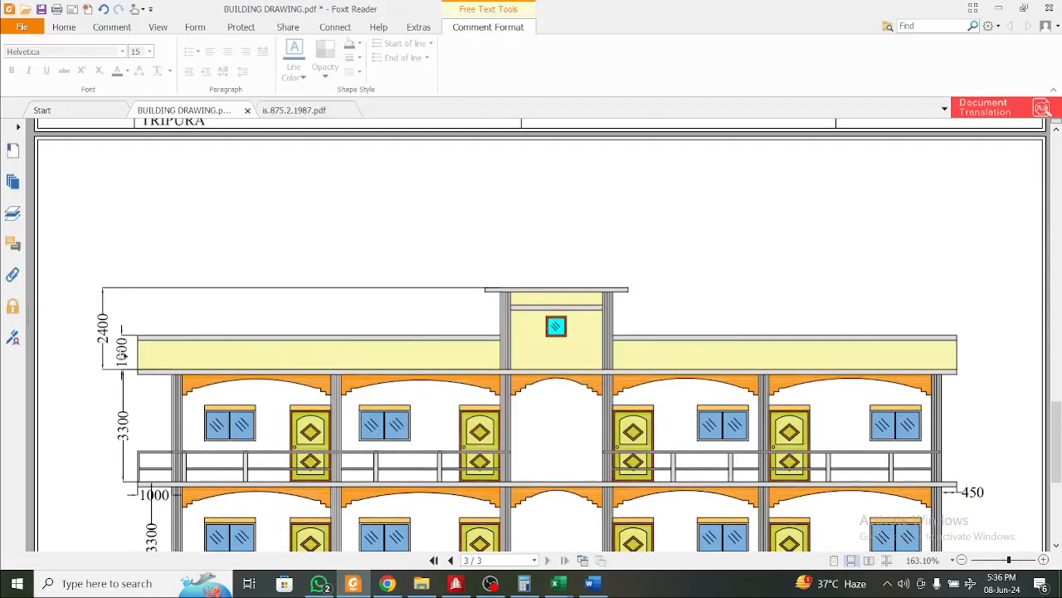
pyautogui.click(999, 8)
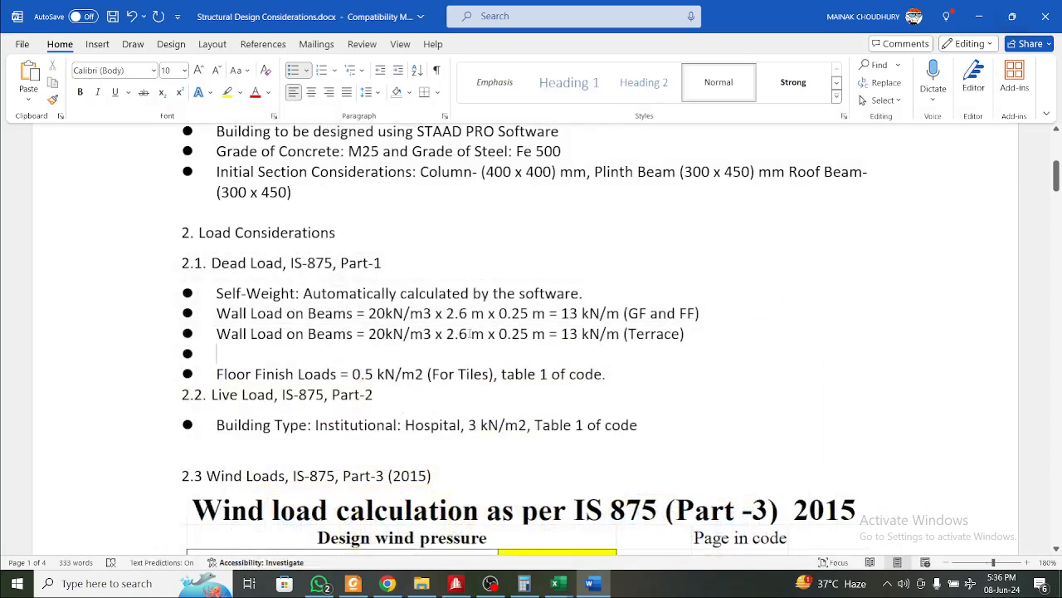
pyautogui.moveTo(468, 332); pyautogui.dragTo(446, 333)
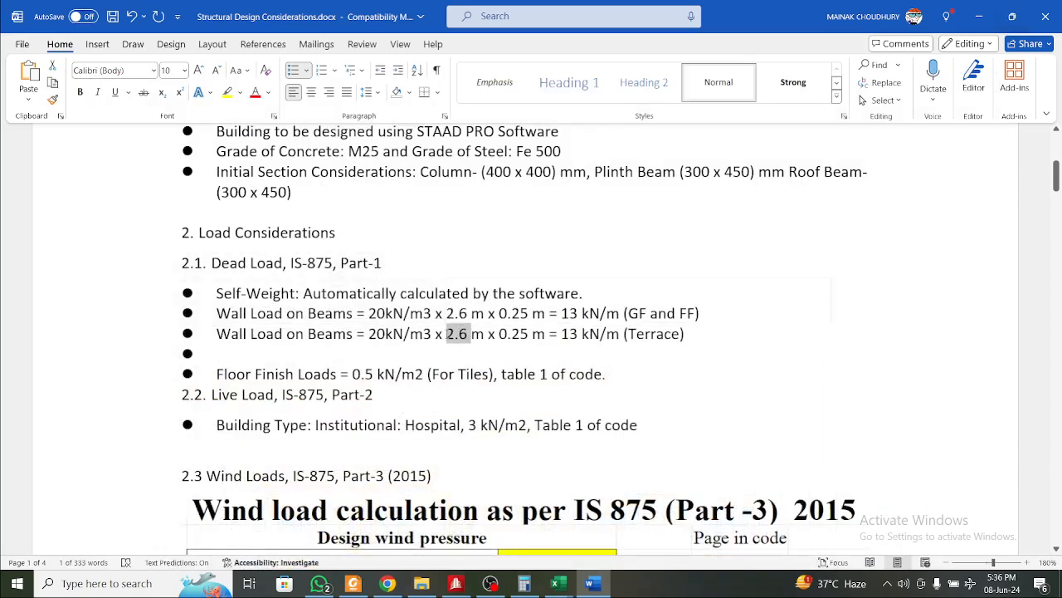
pyautogui.write('1')
# Calculate 20 × 0.25 in Calculator and set the terrace wall load result in Word to 5 kN/m
pyautogui.moveTo(557, 585)
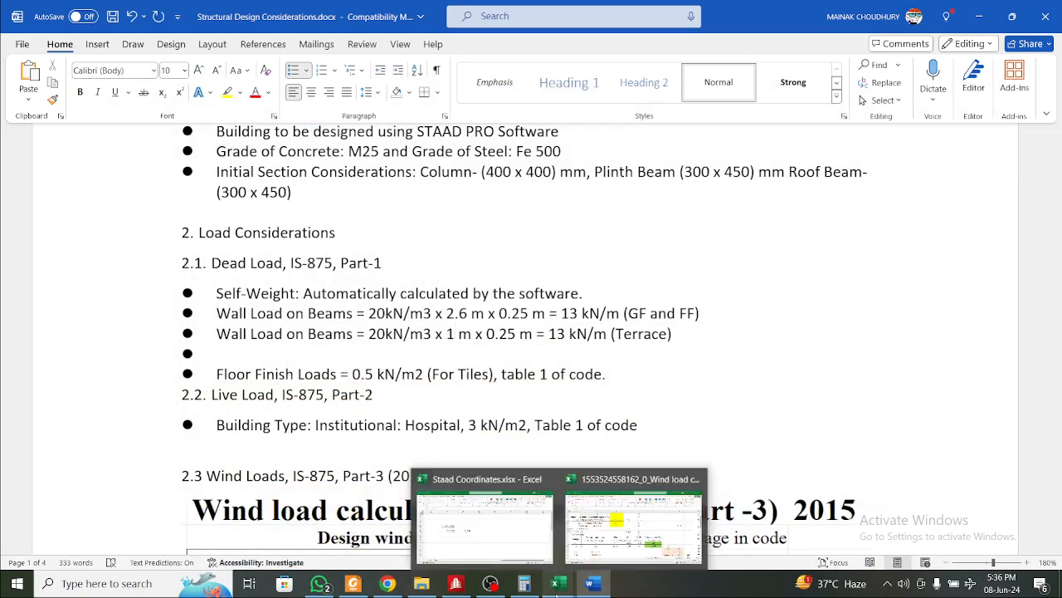
pyautogui.click(557, 592)
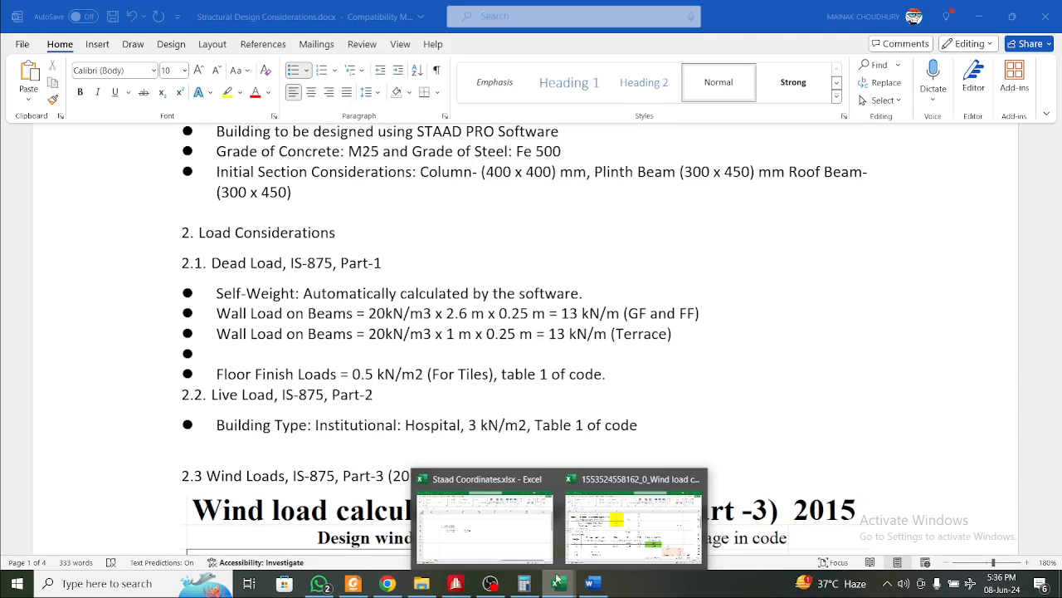
pyautogui.click(557, 592)
pyautogui.click(557, 592)
pyautogui.click(535, 592)
pyautogui.press('Escape')
pyautogui.write('20 × 0.25')
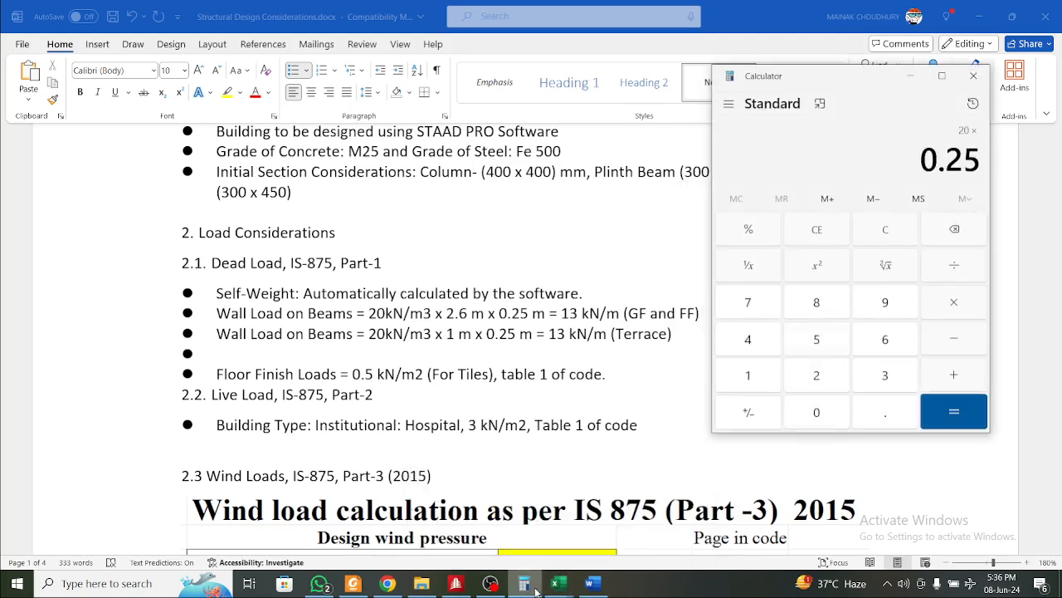
pyautogui.press('Return')
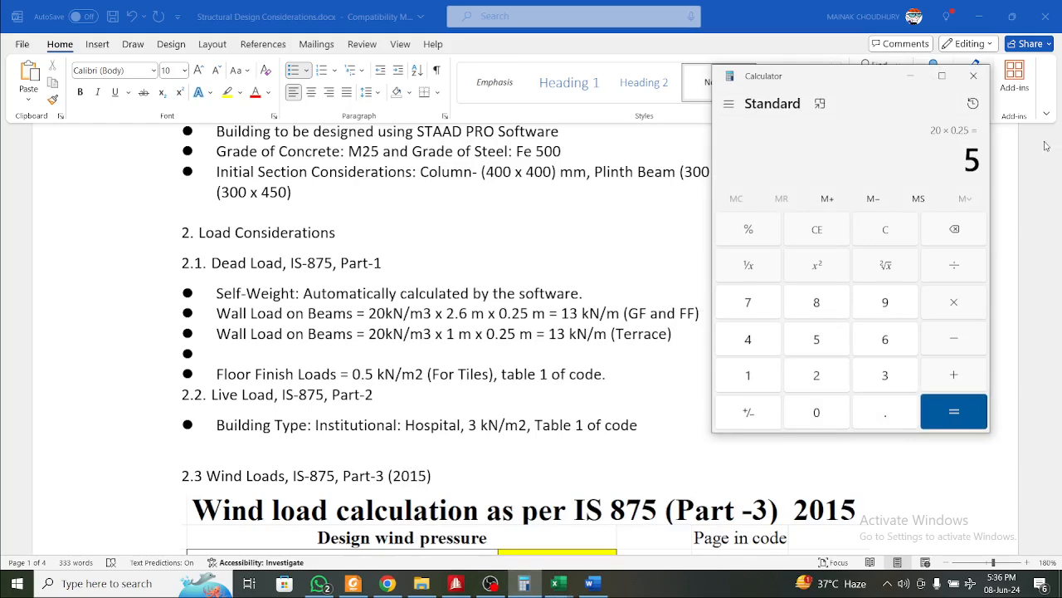
pyautogui.click(910, 76)
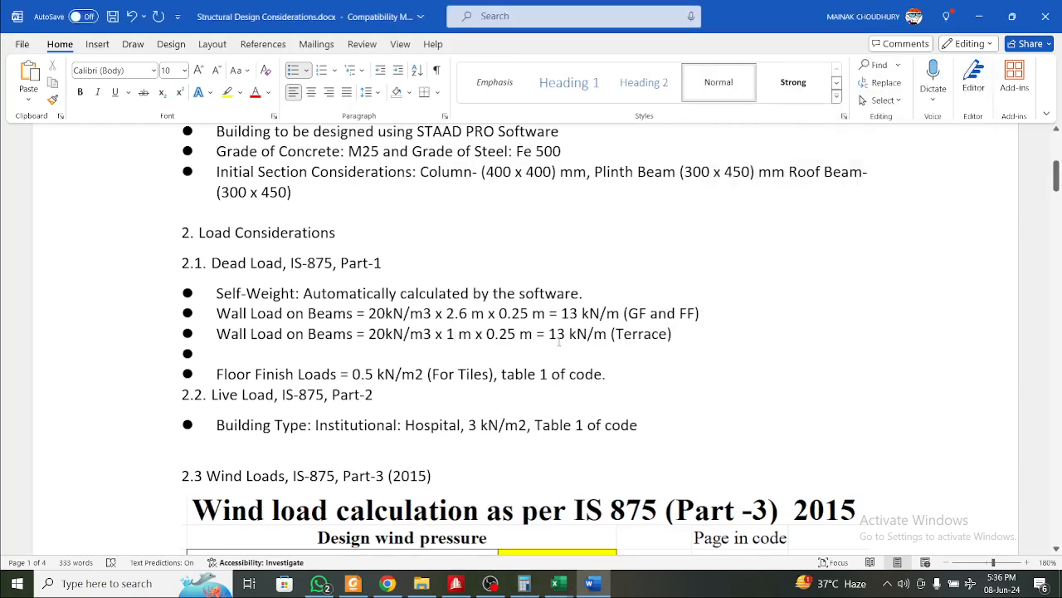
pyautogui.moveTo(565, 337); pyautogui.dragTo(551, 338)
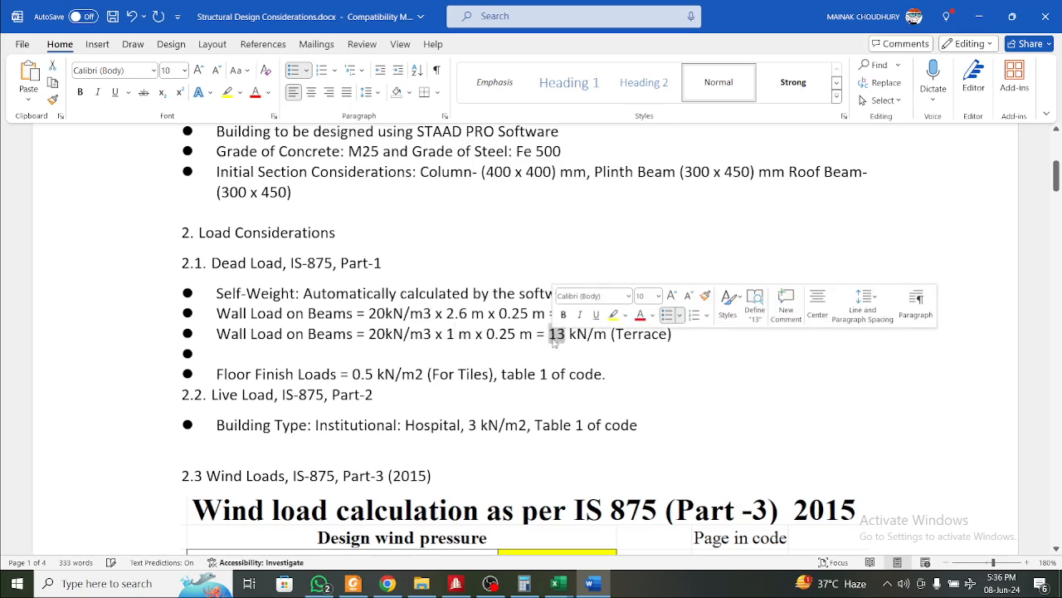
pyautogui.write('5')
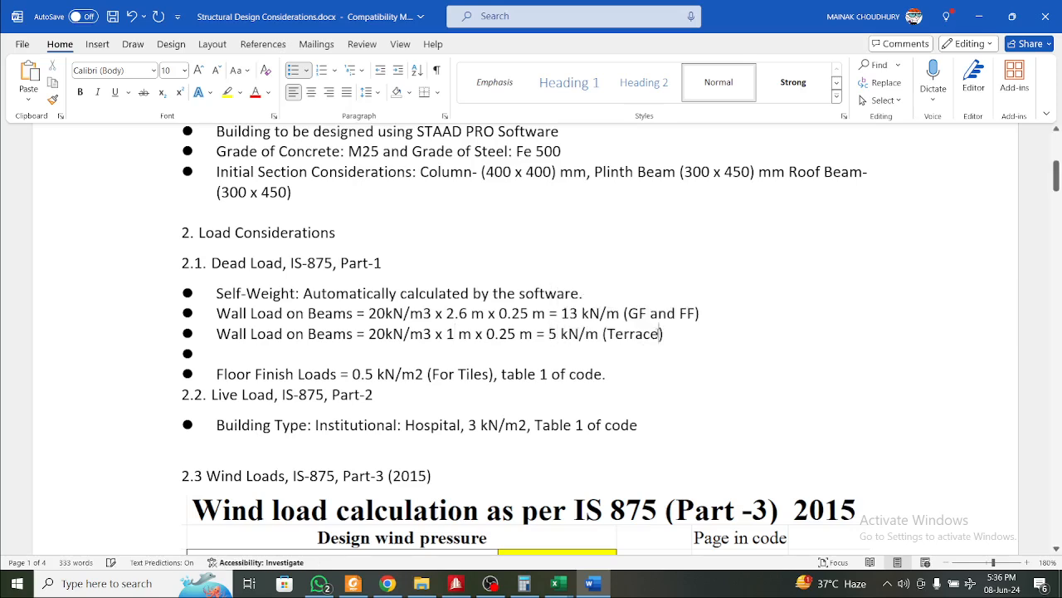
# Extend the terrace wall load's note to "(Terrace for parapet wall)"
pyautogui.write(' kN/m (Terrace for par')
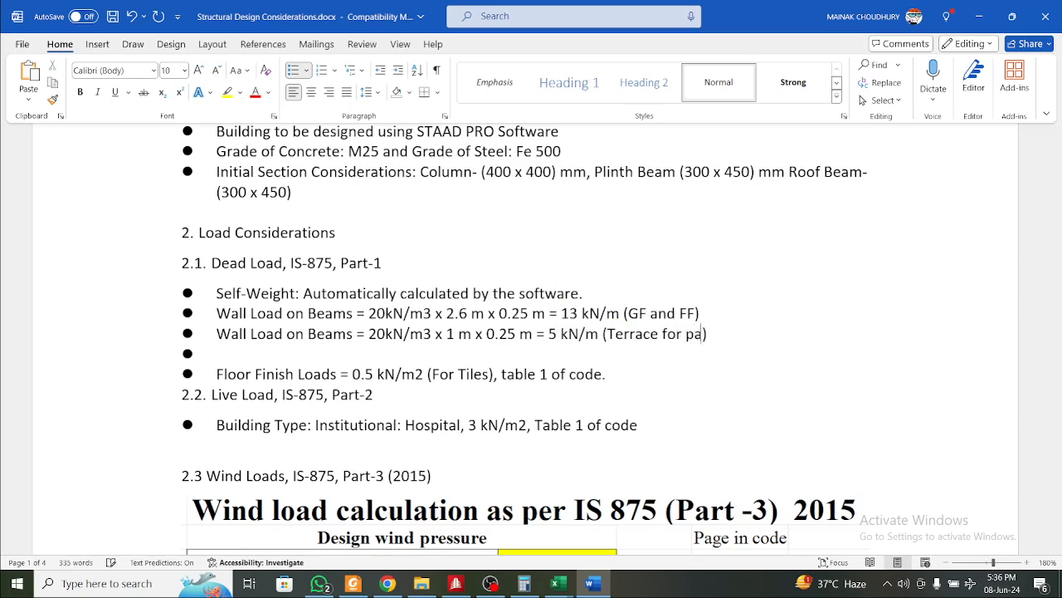
pyautogui.write('apet wall')
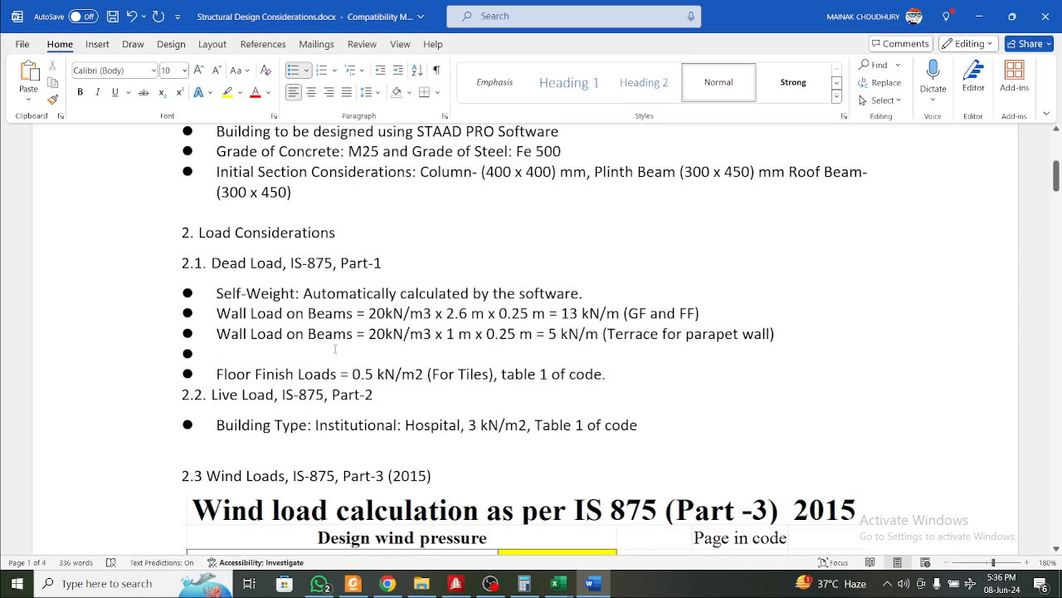
pyautogui.write('W')
pyautogui.press('BackSpace')
# Duplicate the parapet wall load bullet directly below itself and remove the empty bullet before Floor Finish Loads
pyautogui.moveTo(795, 338); pyautogui.dragTo(211, 333)
pyautogui.hotkey('ctrl', 'c')
pyautogui.click(247, 354)
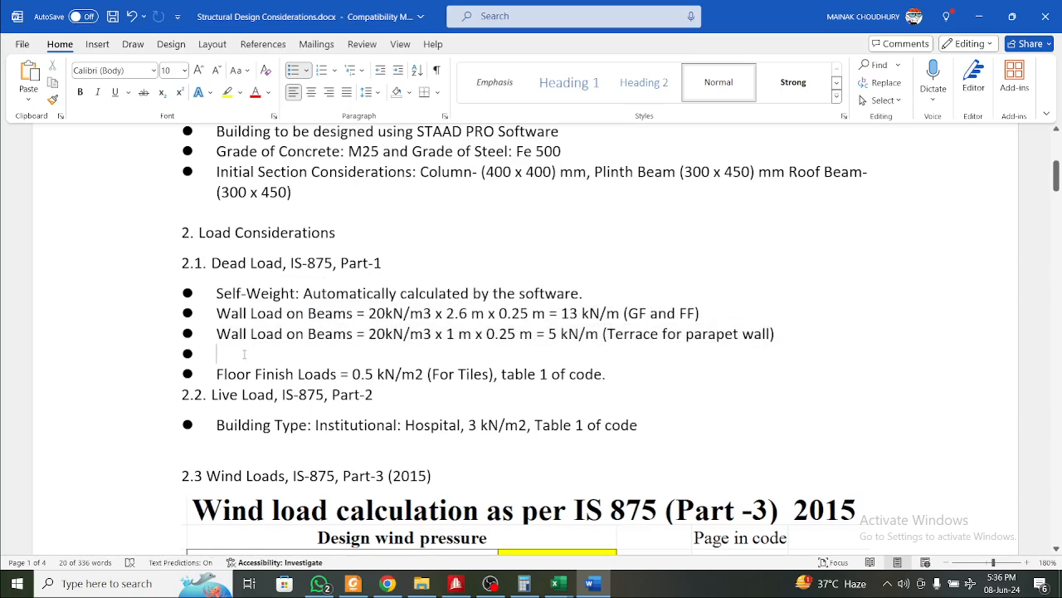
pyautogui.hotkey('ctrl', 'v')
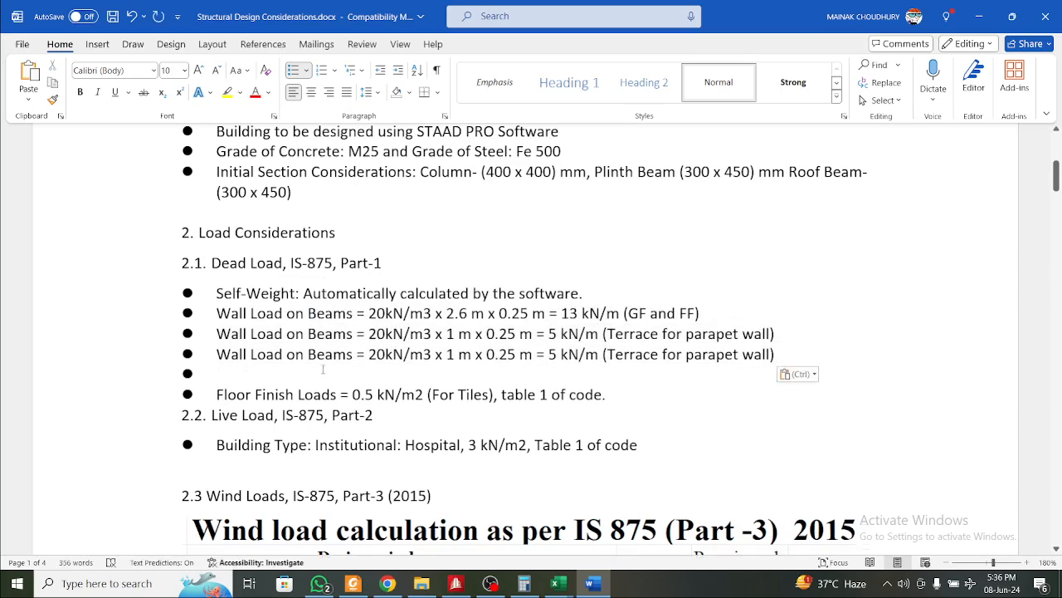
pyautogui.press('Delete')
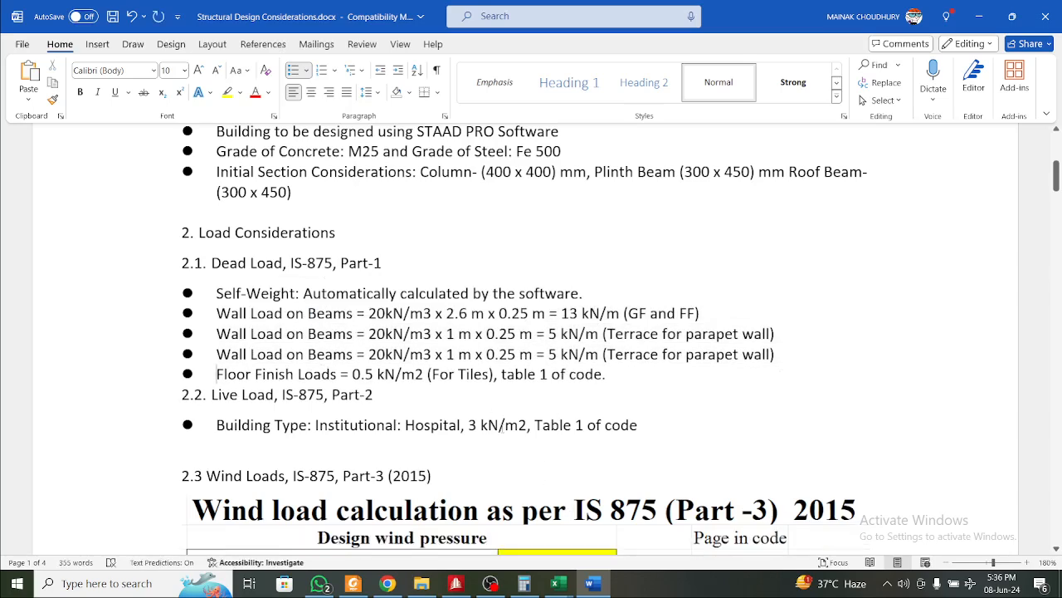
# Check the headroom height in the building drawing in Foxit Reader, and in Word set the duplicated wall load's height to 1.95 m
pyautogui.click(353, 583)
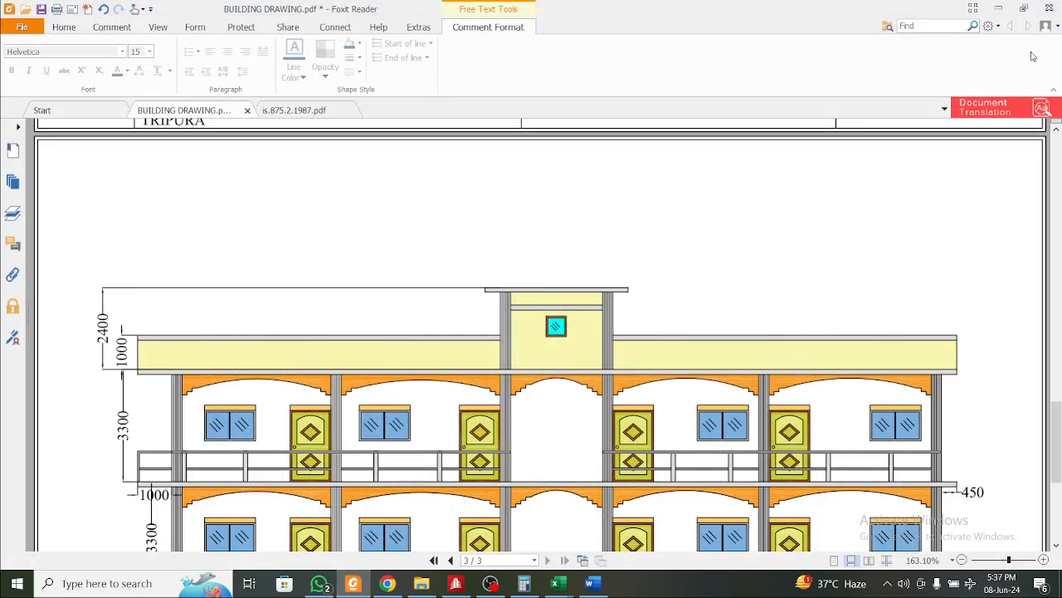
pyautogui.click(999, 10)
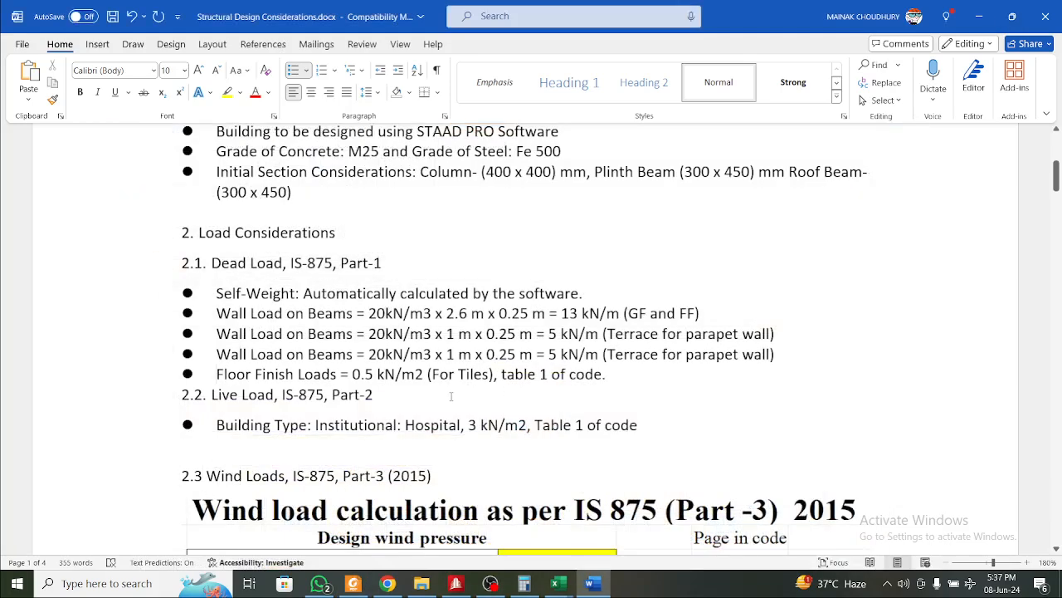
pyautogui.click(454, 354)
pyautogui.write('.95')
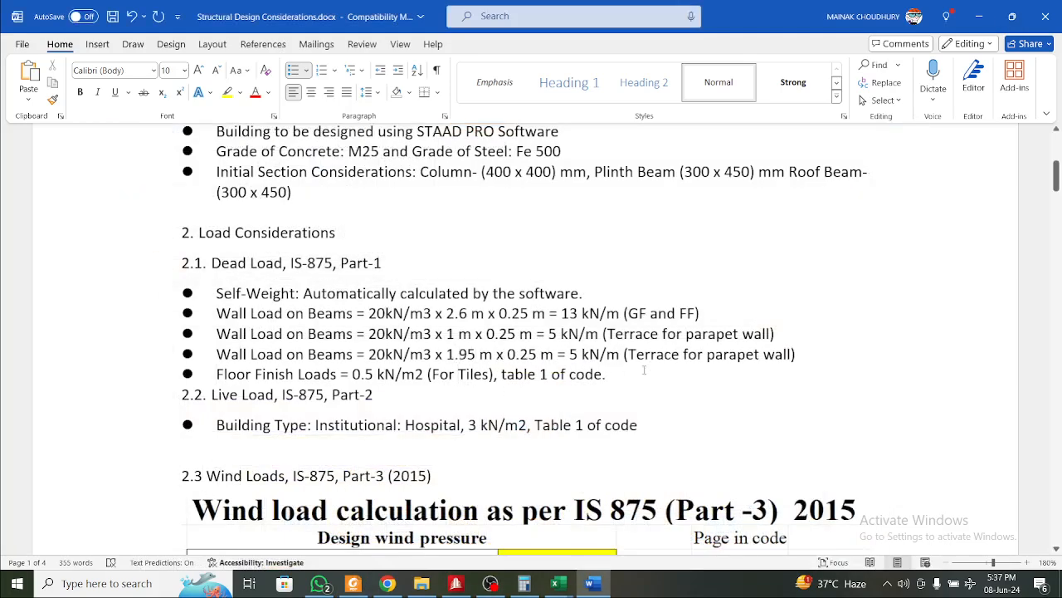
# Replace the note on the 1.95 m wall load line with "(Mumpty/Head Room)"
pyautogui.doubleClick(656, 355)
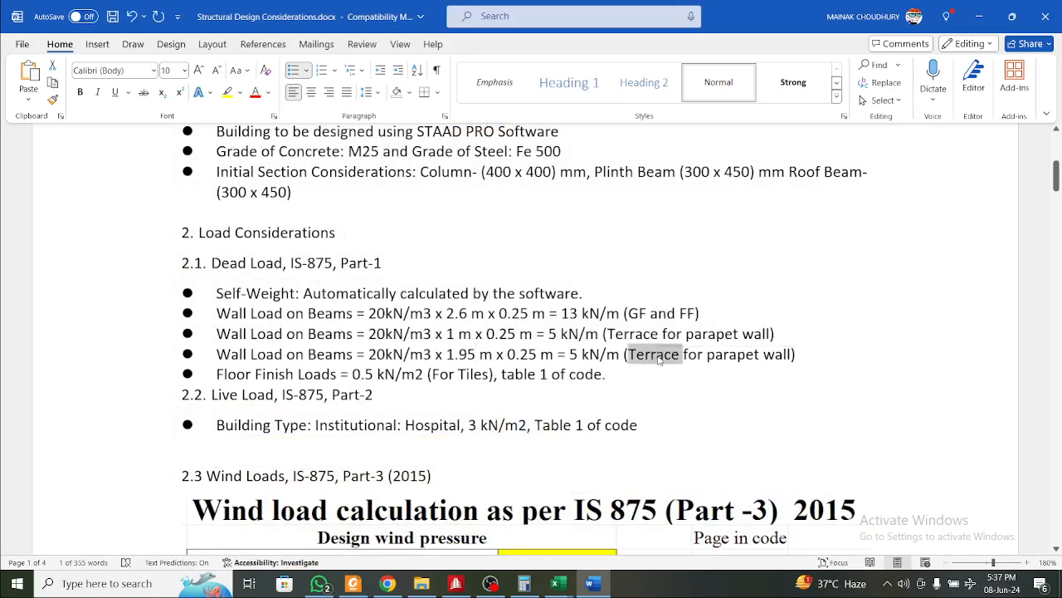
pyautogui.write('MU')
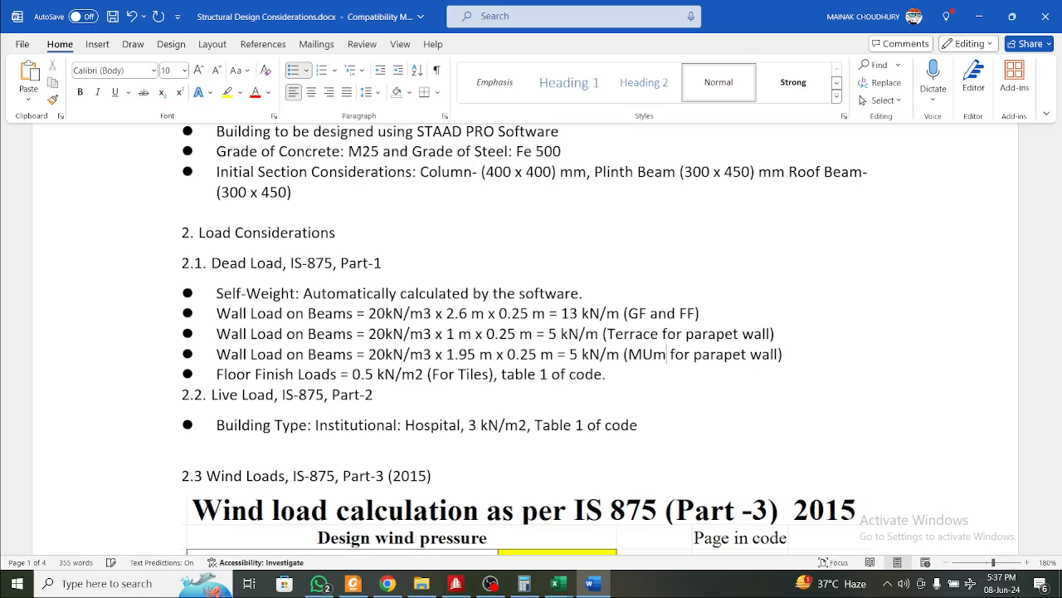
pyautogui.press('BackSpace')
pyautogui.write('mpty')
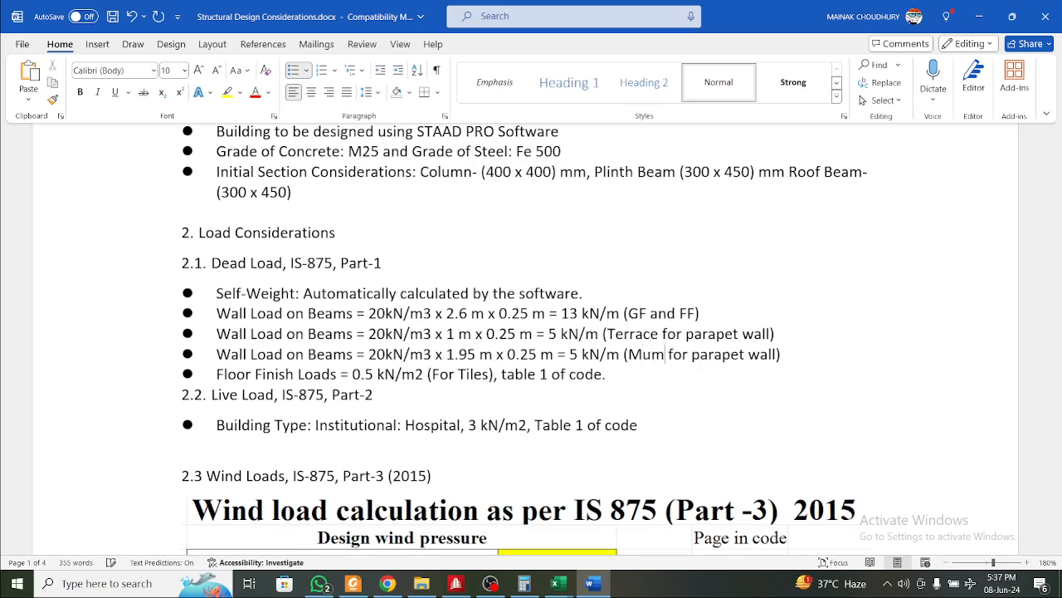
pyautogui.press('Delete')
pyautogui.press('Delete')
pyautogui.press('Delete')
pyautogui.press('Delete')
pyautogui.press('Delete')
pyautogui.press('Delete')
pyautogui.press('Delete')
pyautogui.press('Delete')
pyautogui.press('Delete')
pyautogui.press('Delete')
pyautogui.press('Delete')
pyautogui.press('Delete')
pyautogui.press('Delete')
pyautogui.press('Delete')
pyautogui.press('Delete')
pyautogui.write('/Head r')
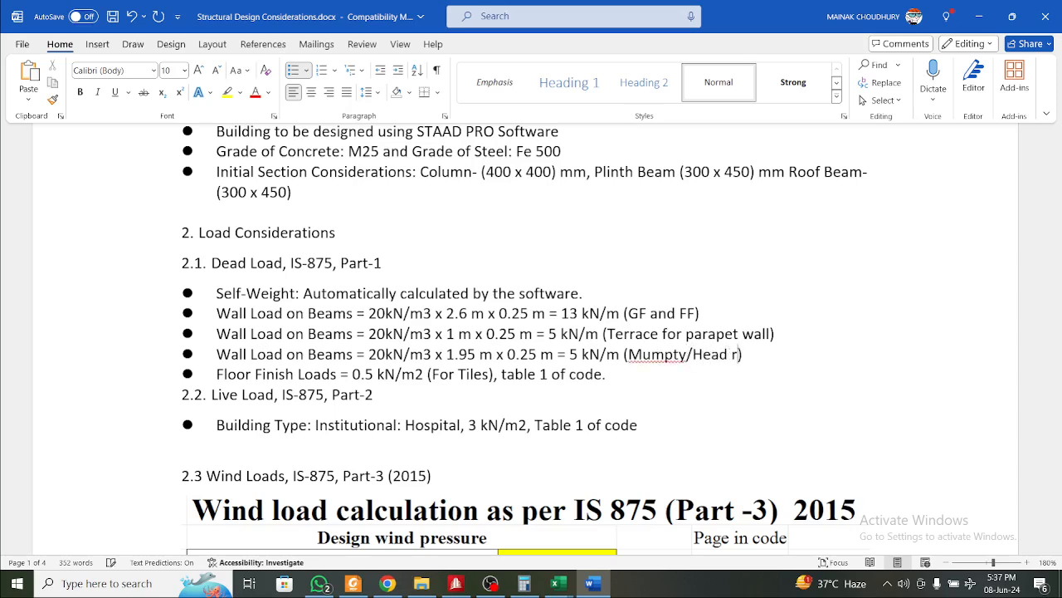
pyautogui.press('BackSpace')
pyautogui.write('Room')
# Check the spelling suggestions for "Mumpty" in the headroom wall load note and correct the word to "Mumty"
pyautogui.rightClick(646, 358)
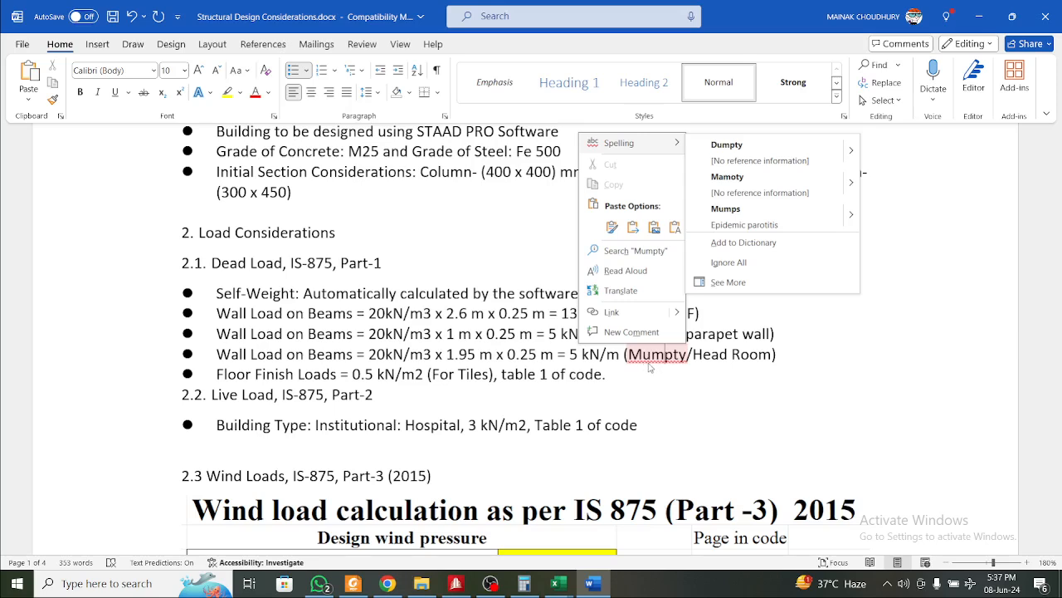
pyautogui.click(665, 349)
pyautogui.click(716, 321)
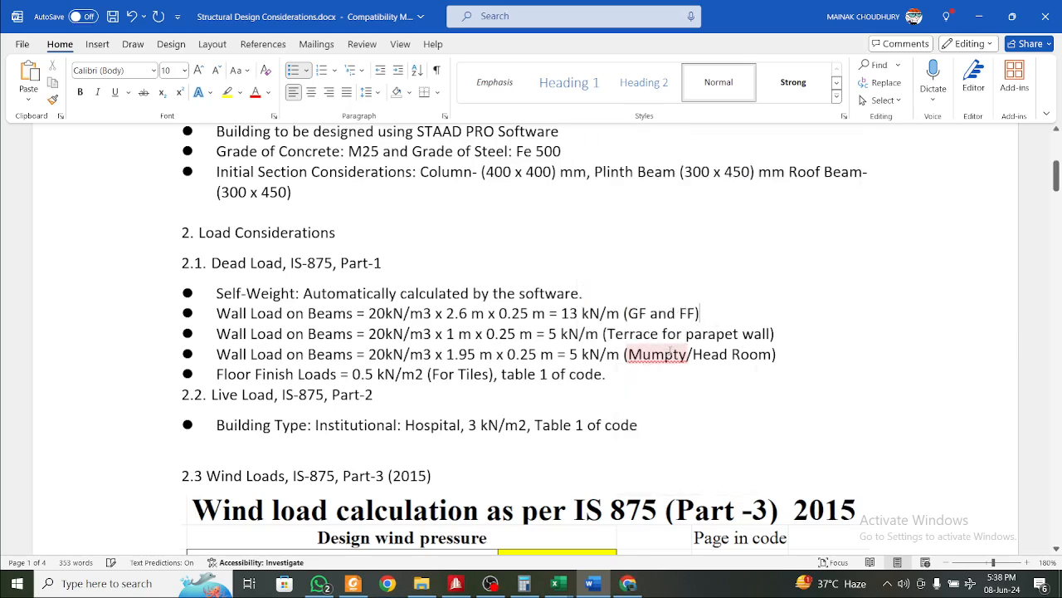
pyautogui.click(666, 356)
pyautogui.press('BackSpace')
pyautogui.press('Down')
pyautogui.click(651, 355)
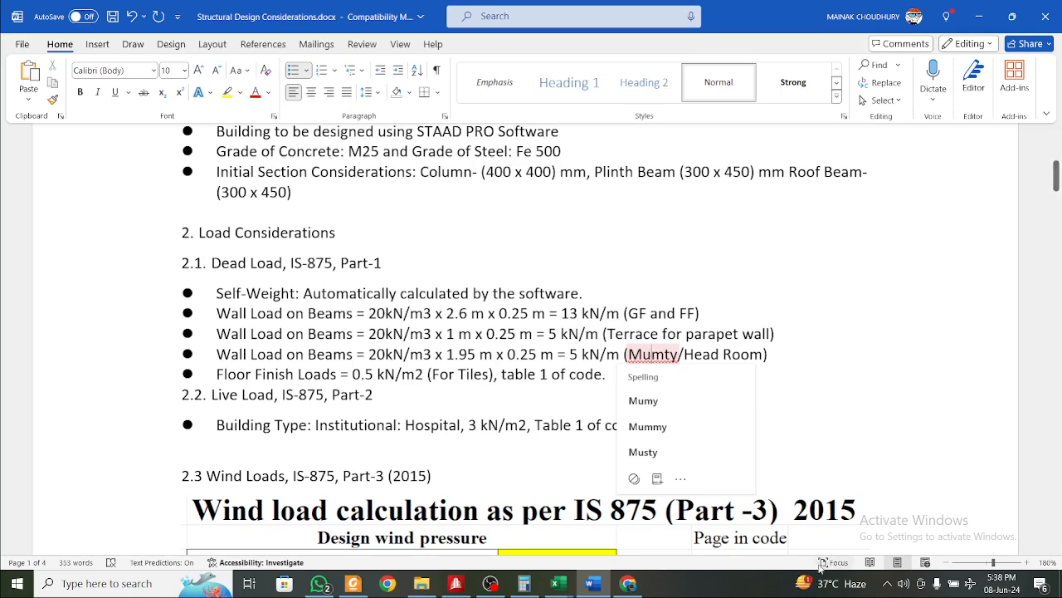
# Switch to Chrome and review the Google results for "mumty" to verify the term's meaning and spelling
pyautogui.click(628, 583)
pyautogui.scroll(2, 205, 196)
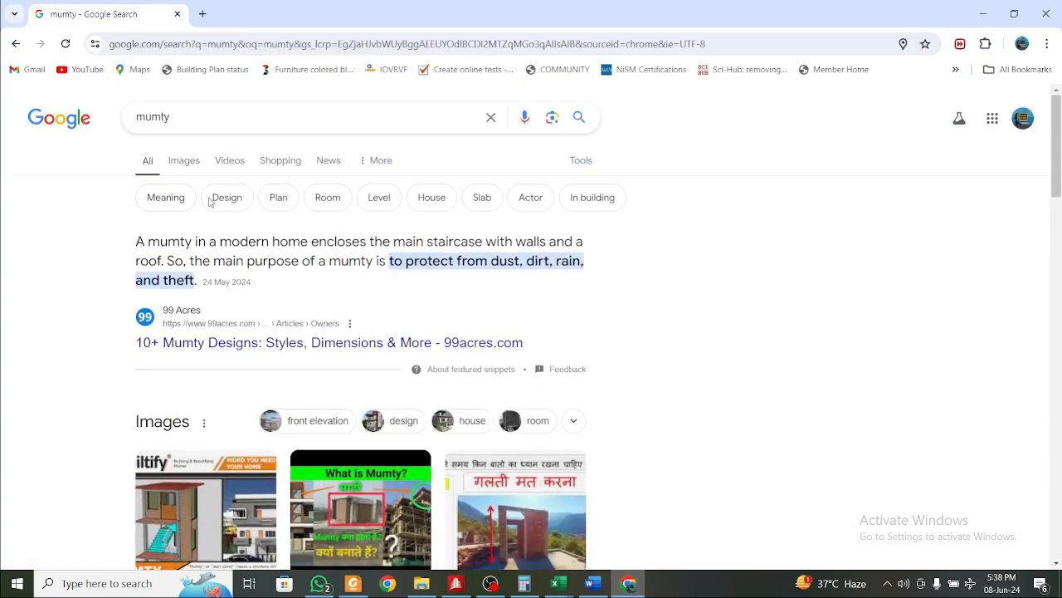
pyautogui.scroll(-6, 342, 279)
pyautogui.scroll(-3, 340, 278)
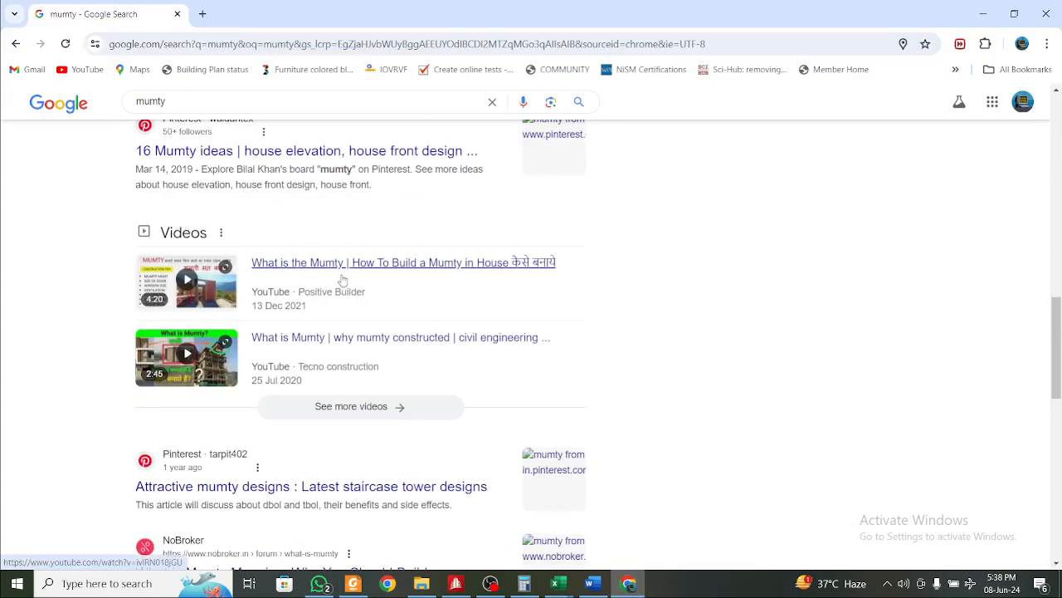
pyautogui.scroll(10, 340, 278)
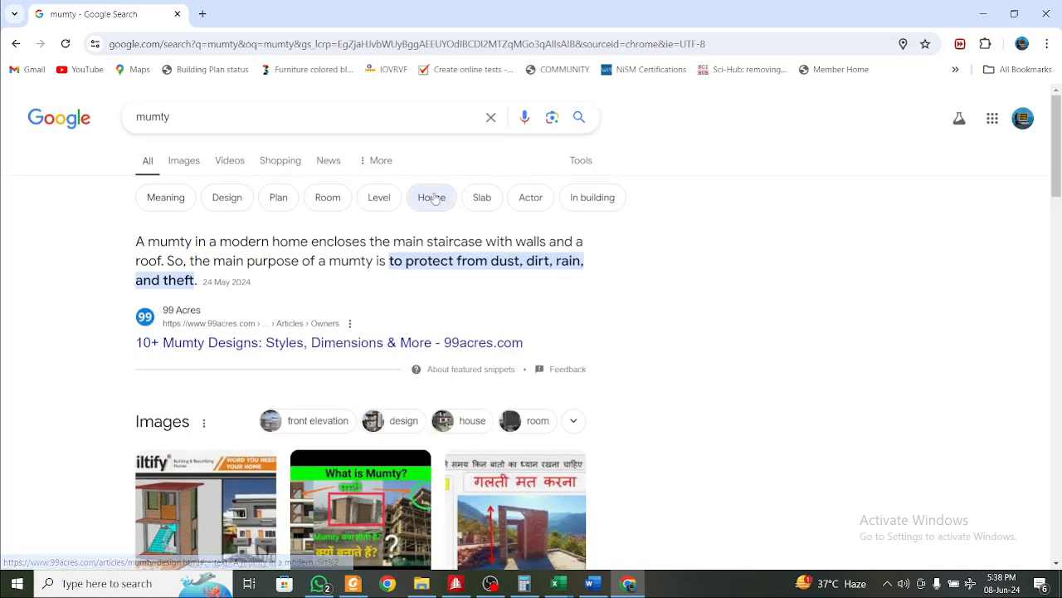
pyautogui.click(983, 15)
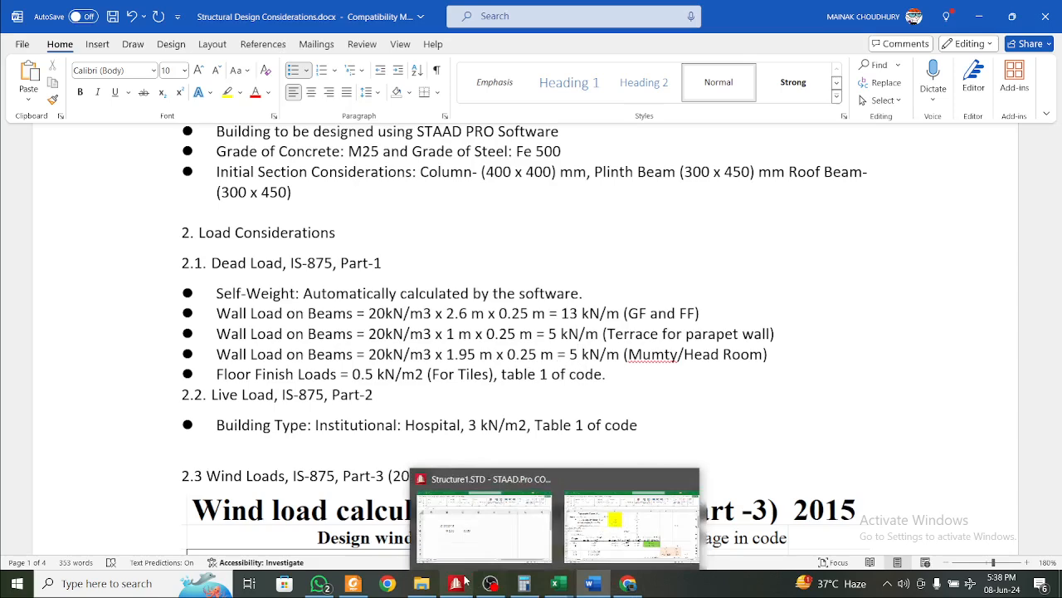
# Calculate 20 x 1.95 x 0.25 in Calculator and set the headroom wall load result in Word to 9.75 kN/m
pyautogui.moveTo(462, 584)
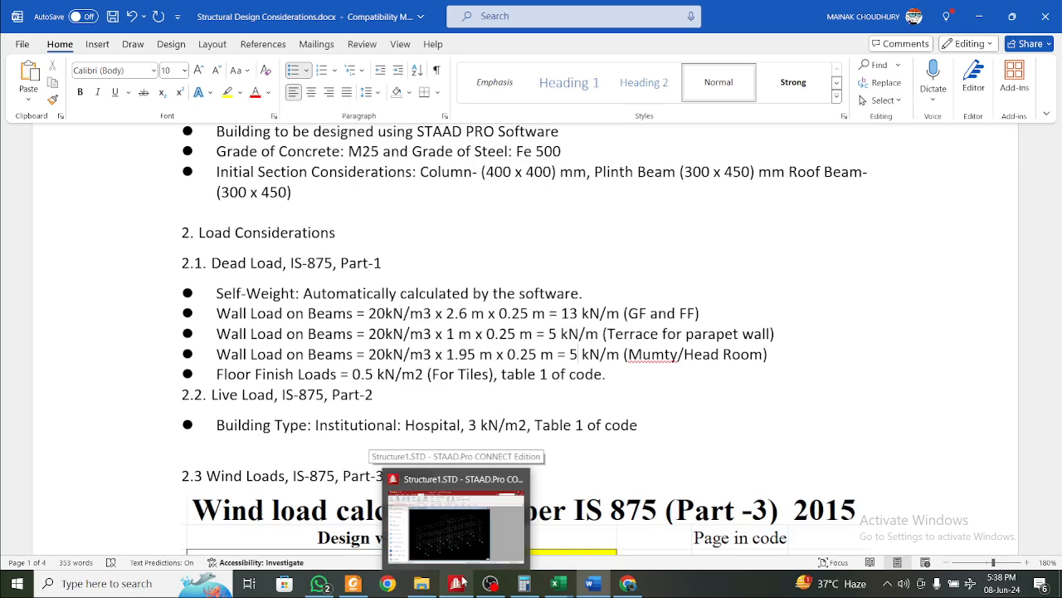
pyautogui.click(521, 586)
pyautogui.write('20')
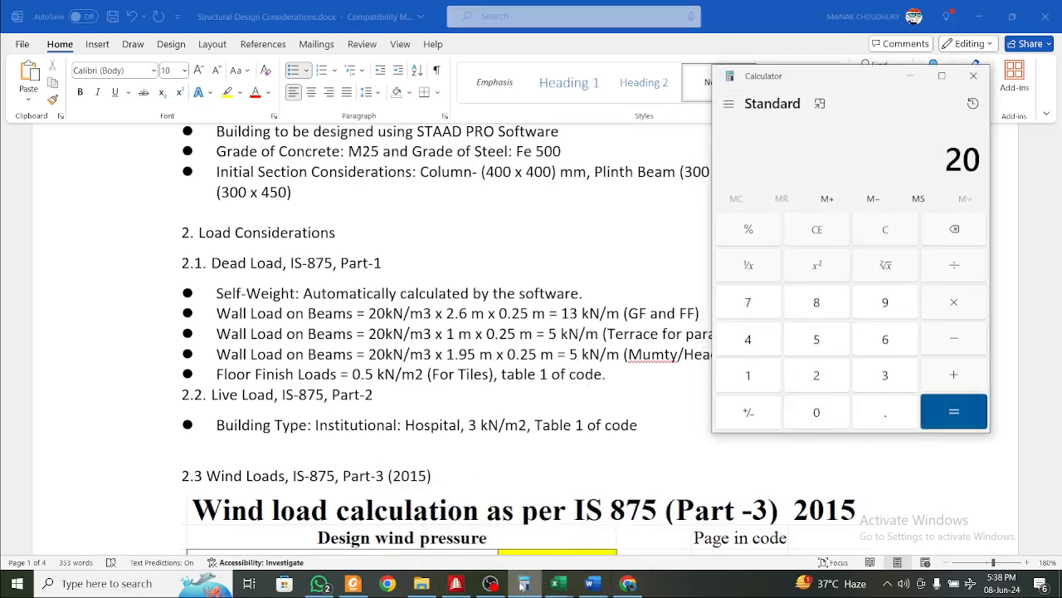
pyautogui.write('1.95')
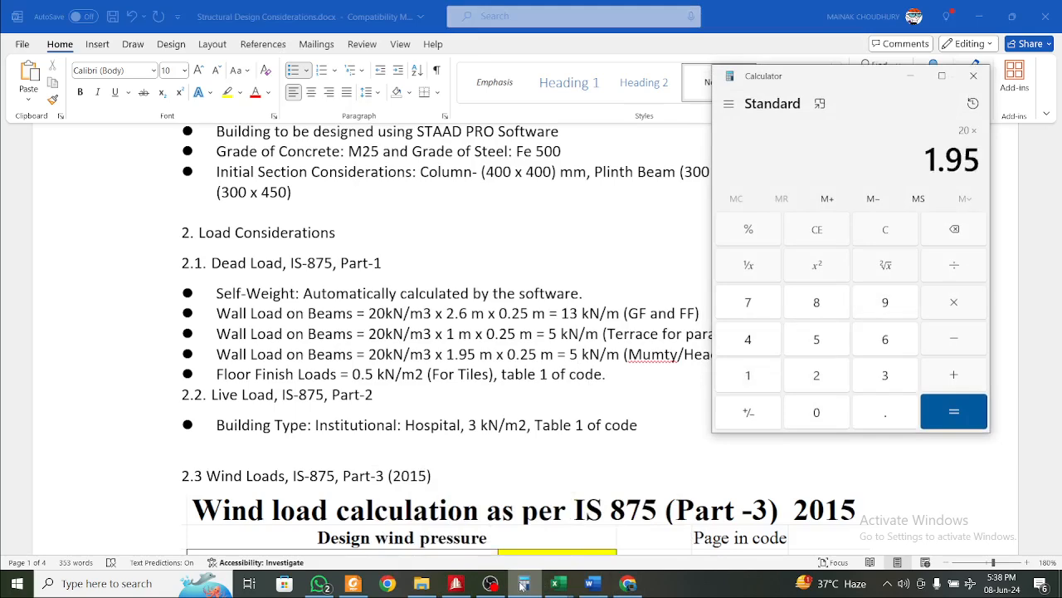
pyautogui.write('*0.25')
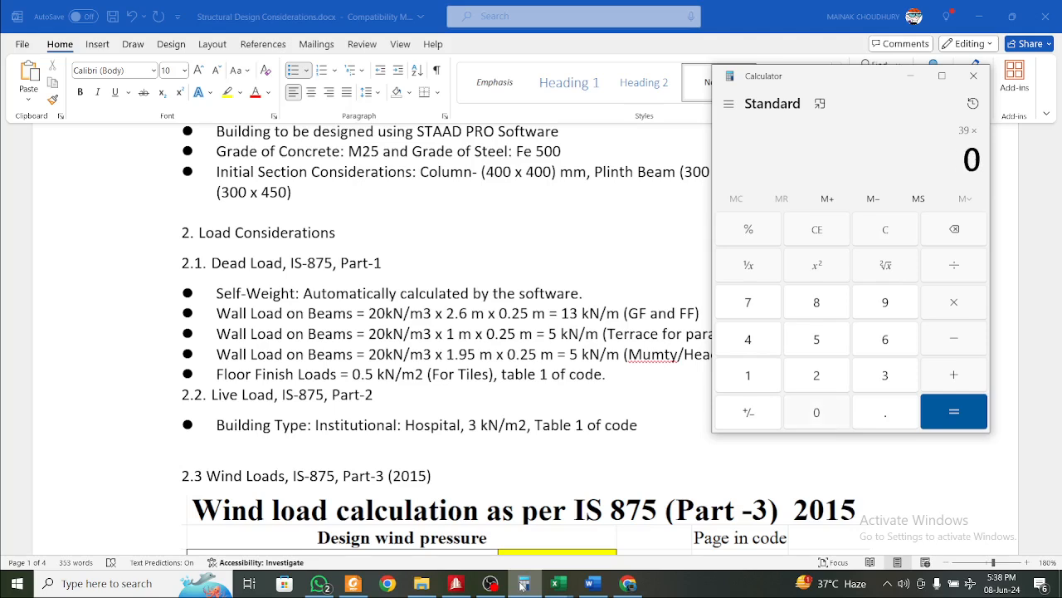
pyautogui.press('Return')
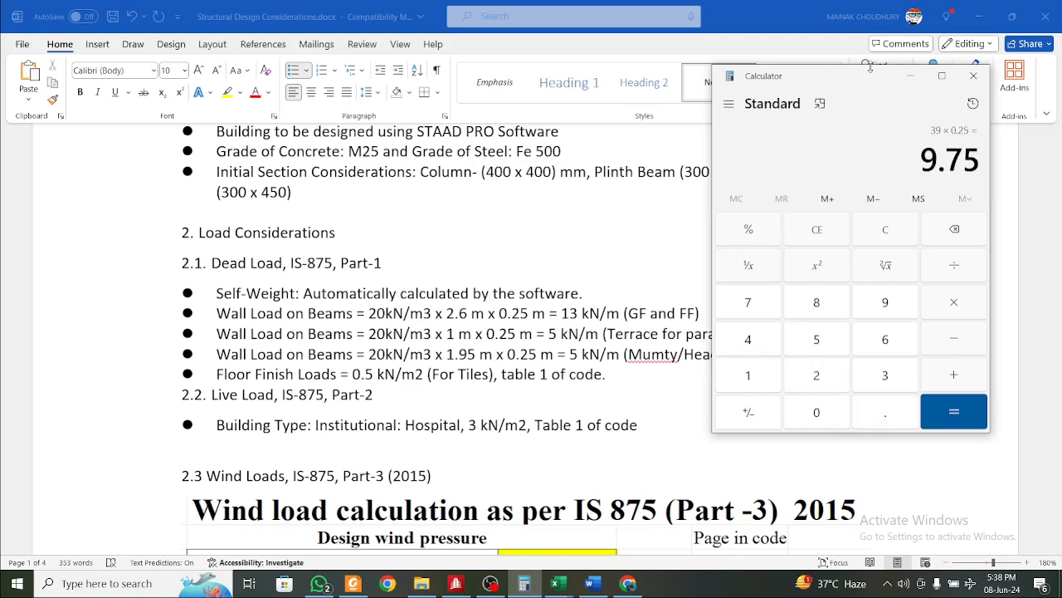
pyautogui.click(910, 76)
pyautogui.doubleClick(572, 354)
pyautogui.write('9.75')
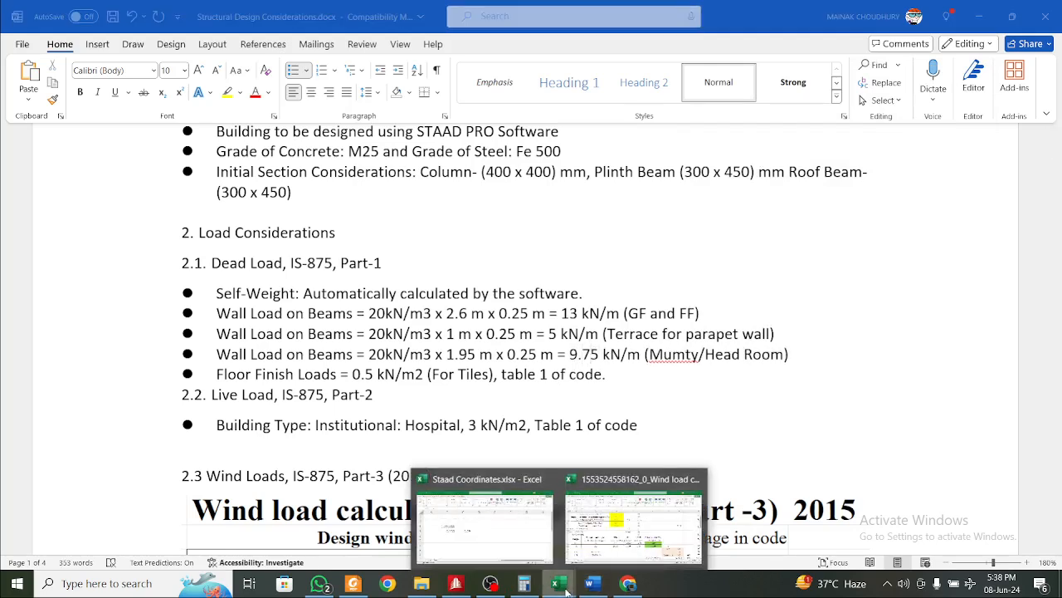
# Switch to STAAD.Pro and add uniform member forces of -13 kN/m and -5 kN/m in GY to the DL load case
pyautogui.click(456, 584)
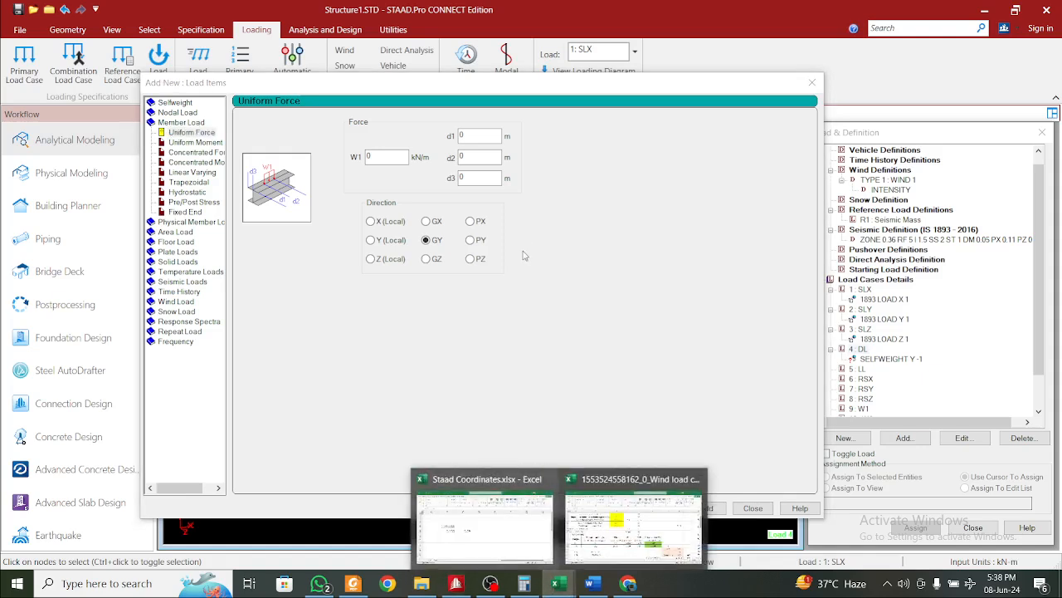
pyautogui.click(371, 156)
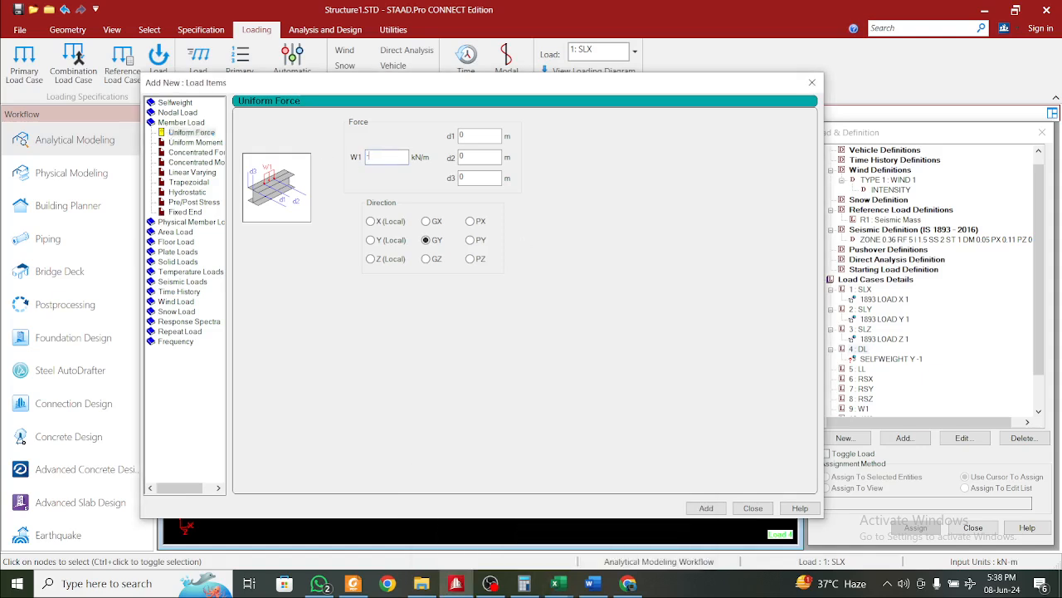
pyautogui.click(706, 508)
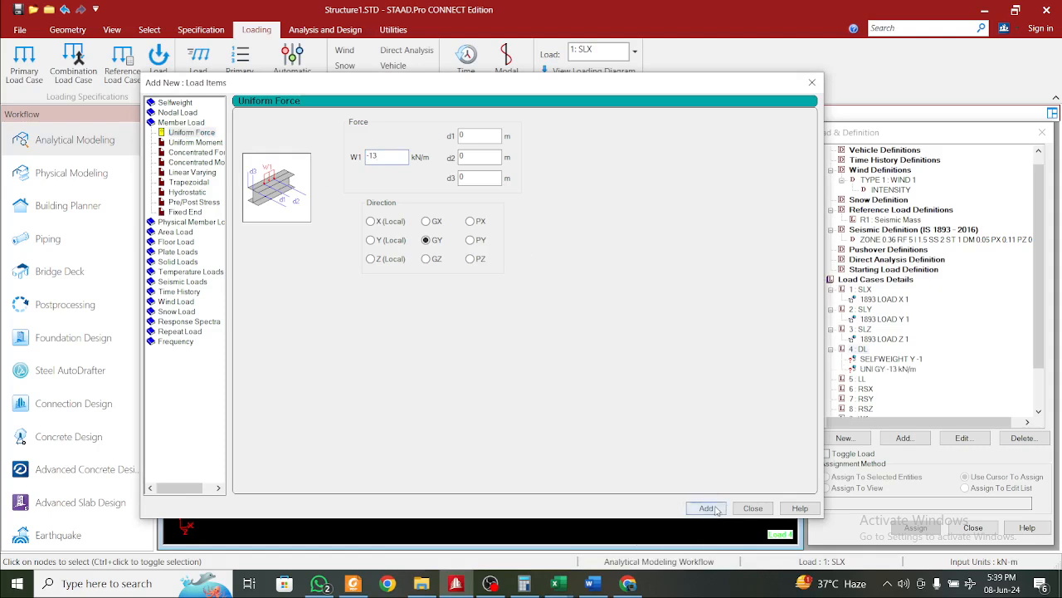
pyautogui.doubleClick(390, 154)
pyautogui.press('BackSpace')
pyautogui.write('-5')
pyautogui.click(706, 508)
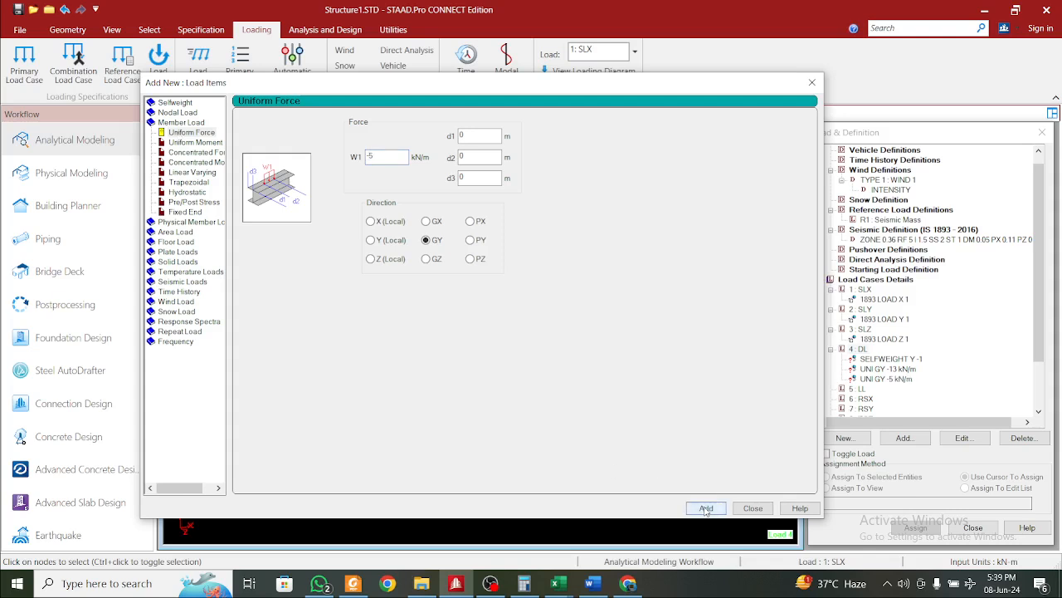
# Check the headroom wall load in the Word document and add a -9.75 kN/m GY uniform force to the DL case in STAAD.Pro
pyautogui.moveTo(559, 583)
pyautogui.moveTo(606, 536)
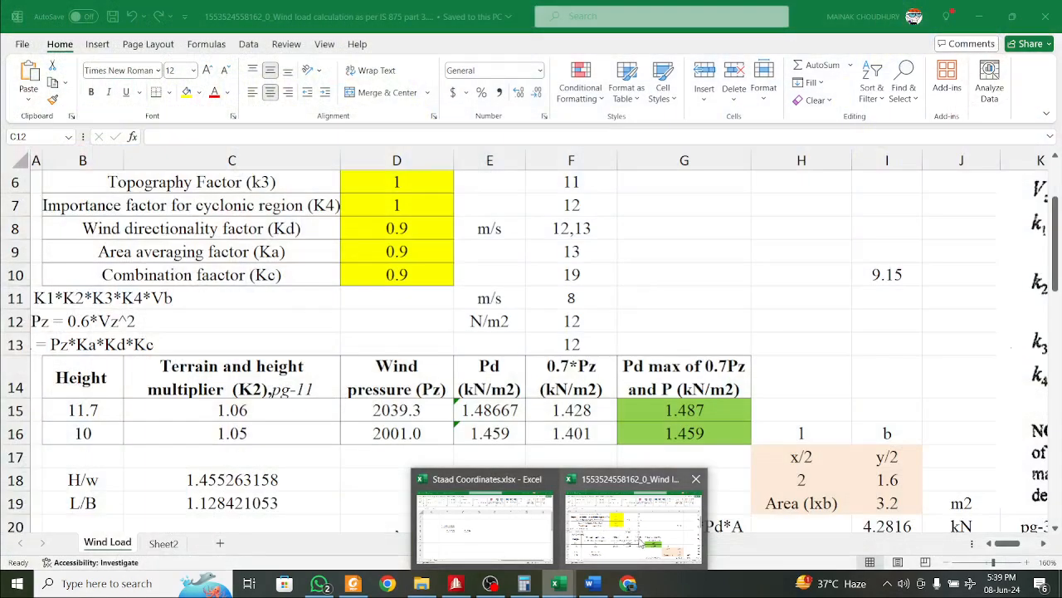
pyautogui.click(643, 538)
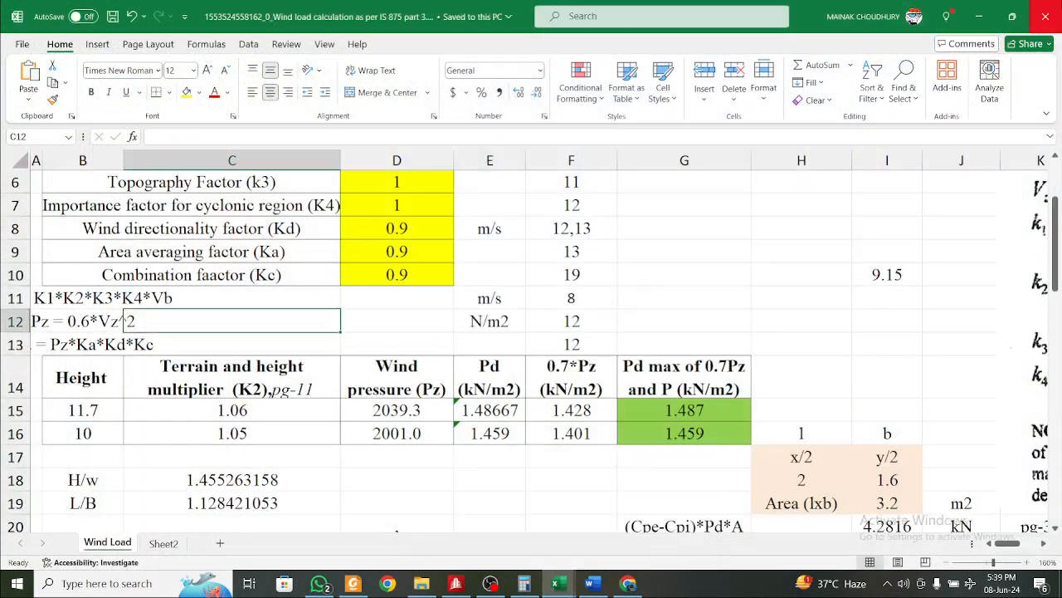
pyautogui.click(606, 588)
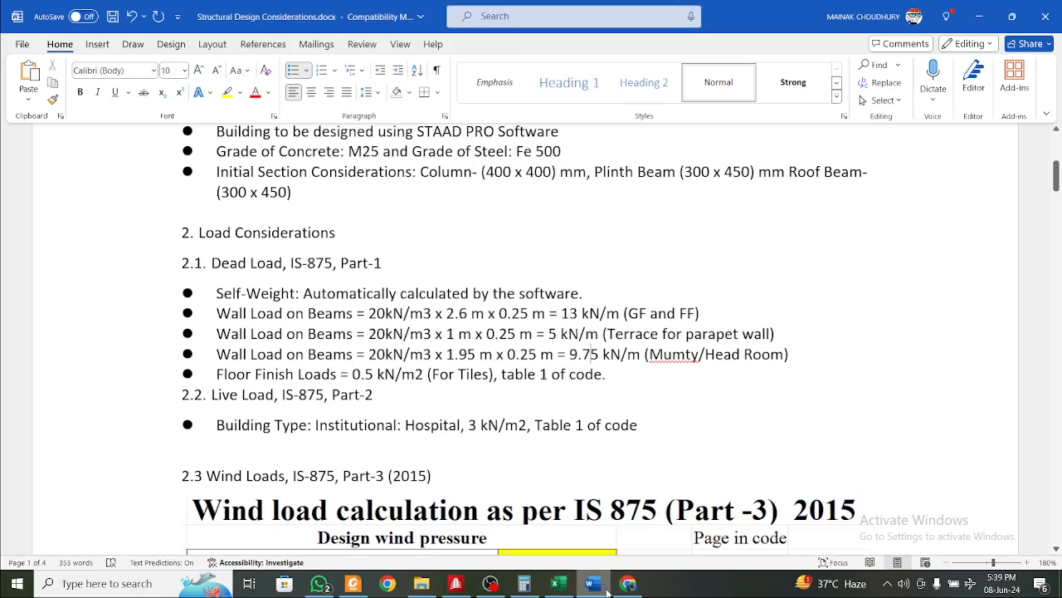
pyautogui.click(980, 17)
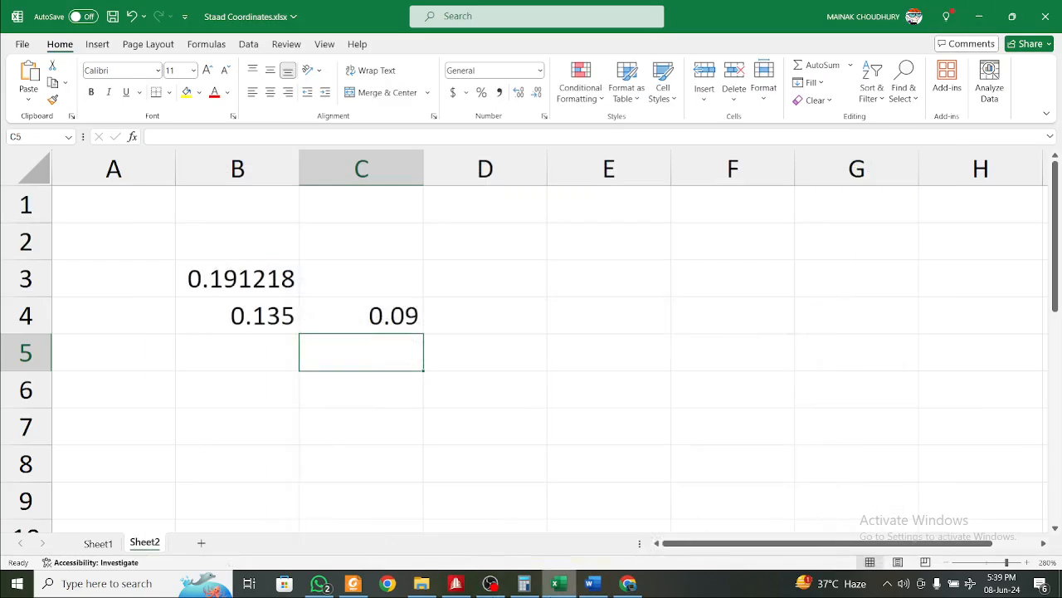
pyautogui.click(456, 584)
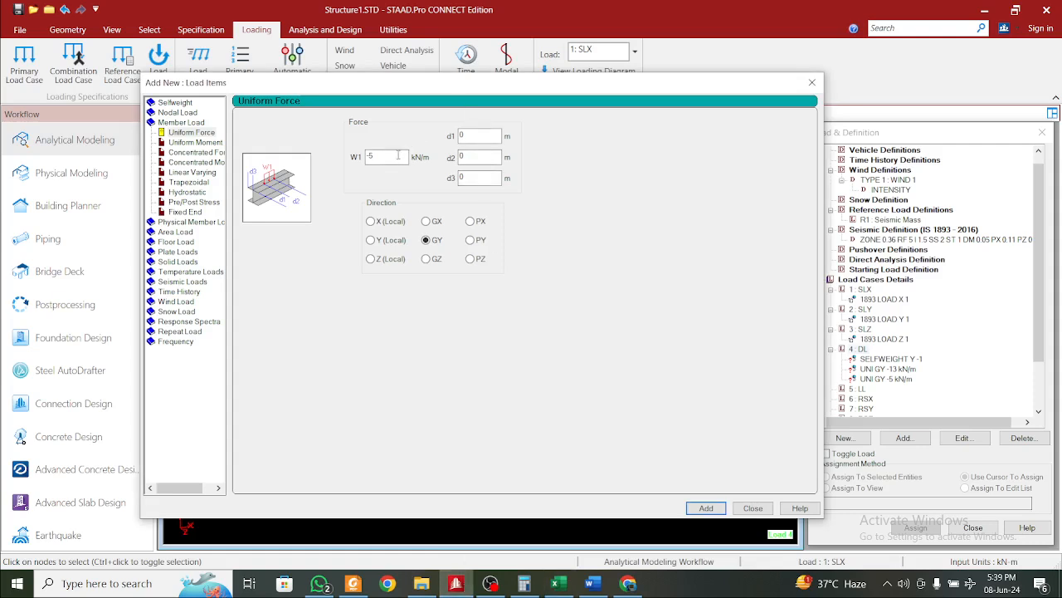
pyautogui.press('BackSpace')
pyautogui.click(705, 508)
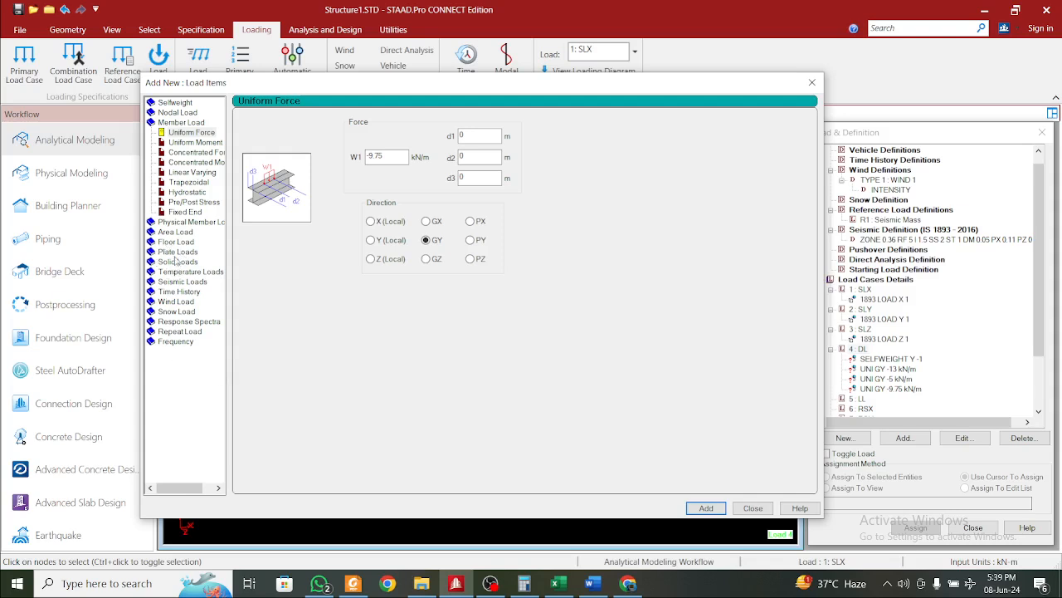
# Switch to Word and add a bullet below the floor finish loads beginning with "Consider Slab Thickness"
pyautogui.click(177, 242)
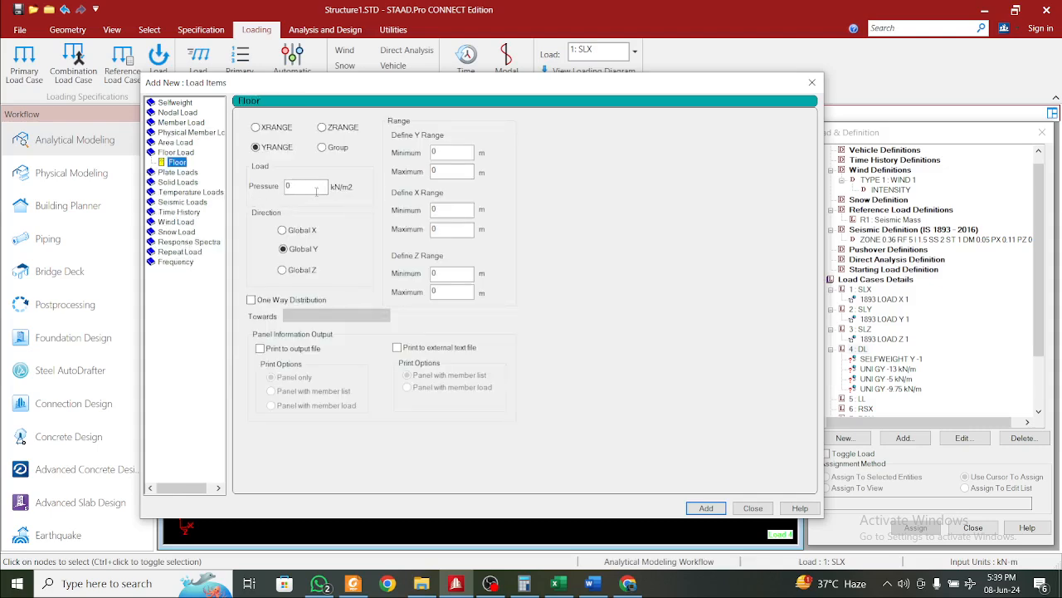
pyautogui.click(592, 583)
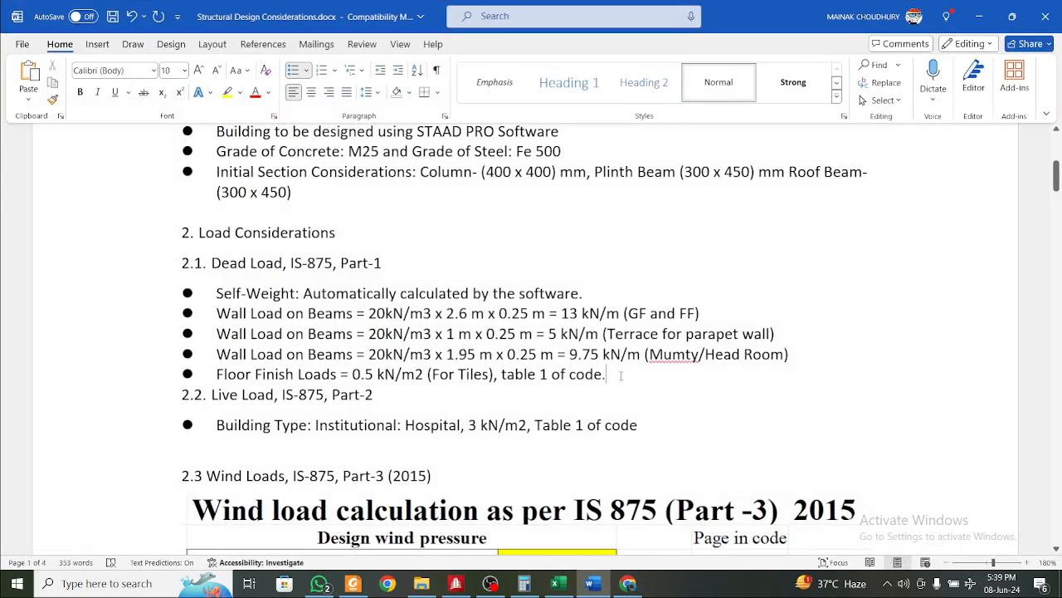
pyautogui.press('Return')
pyautogui.write('COn')
pyautogui.write('sider ')
pyautogui.write('Sla')
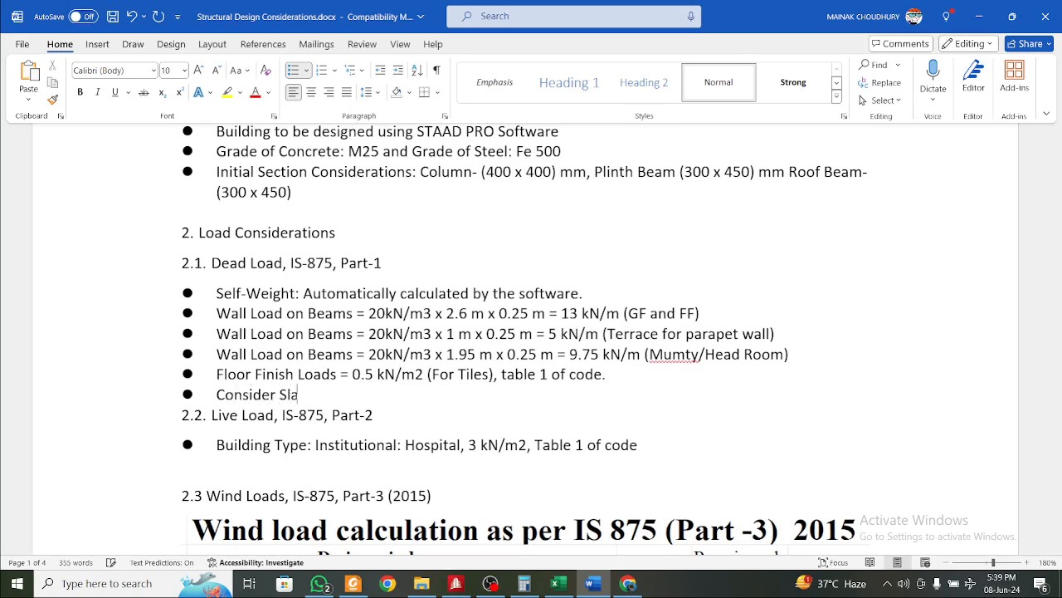
pyautogui.write('b Thicknes')
pyautogui.press('BackSpace')
pyautogui.write('ss')
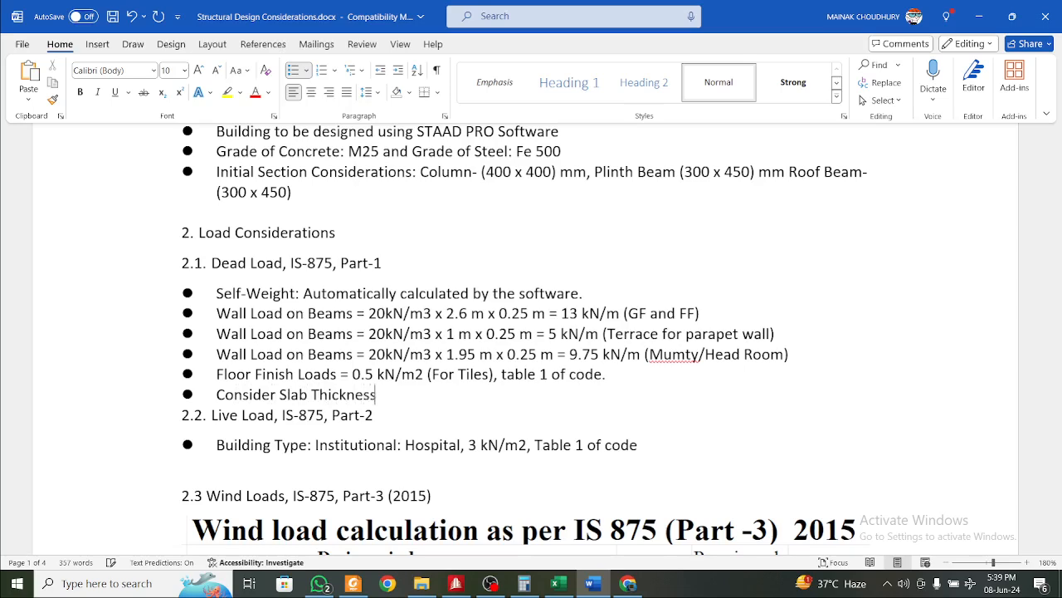
# Continue the slab bullet with "of 150 mm, Slab Load= 25 kN/m3 x 0.15m ="
pyautogui.write(' of 150 mm, Slab LOad')
pyautogui.press('BackSpace')
pyautogui.press('BackSpace')
pyautogui.press('BackSpace')
pyautogui.write('oad+')
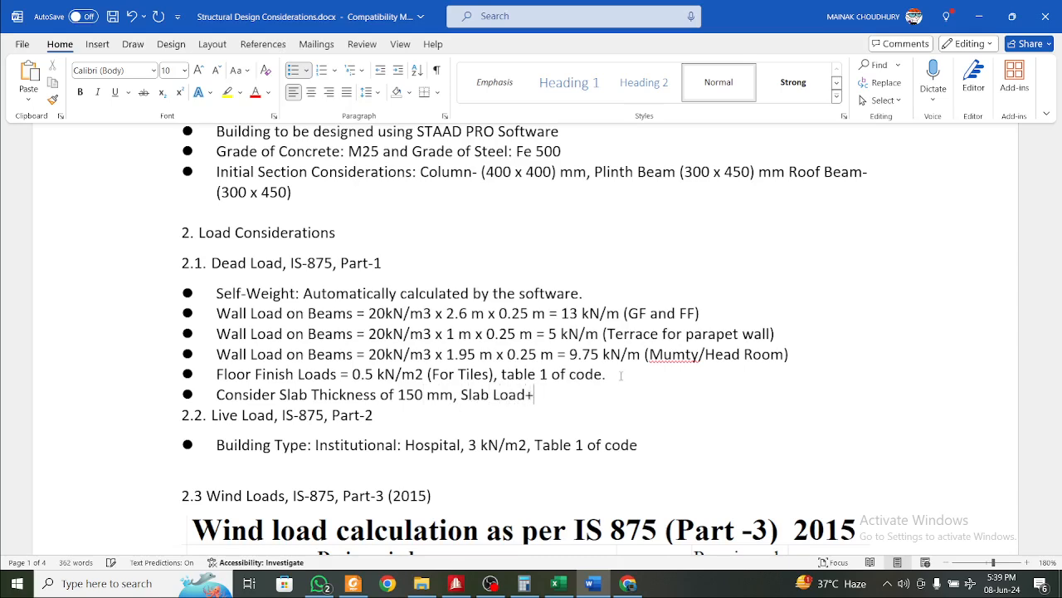
pyautogui.press('BackSpace')
pyautogui.write('= 25 kN/m3 x ')
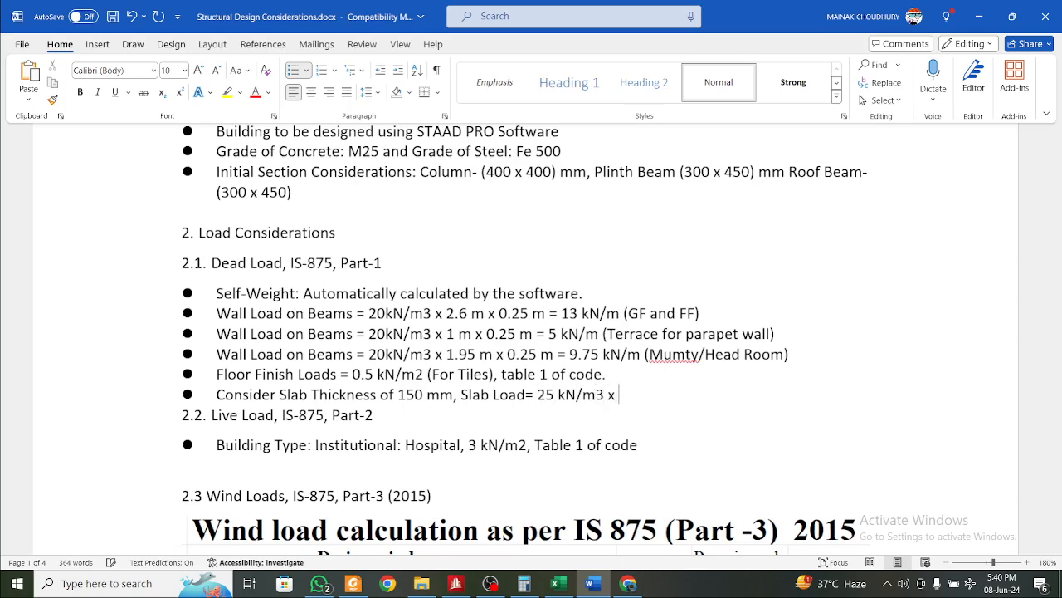
pyautogui.write('0.15m =')
# Calculate 25 x 0.15 in Calculator and complete the slab load line in Word with 3.75 kN/m2
pyautogui.click(526, 584)
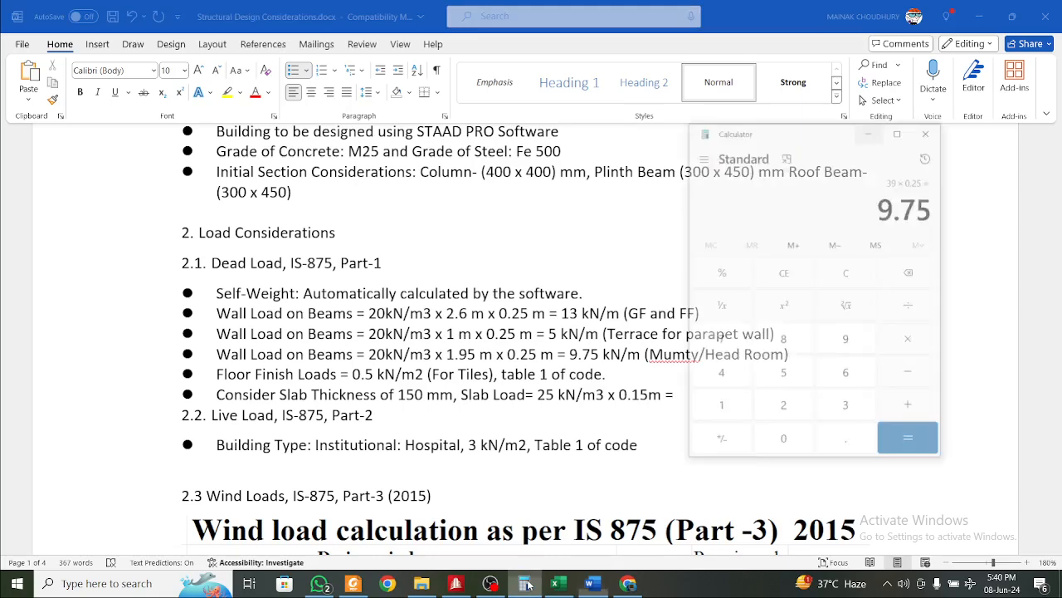
pyautogui.press('Escape')
pyautogui.write('25')
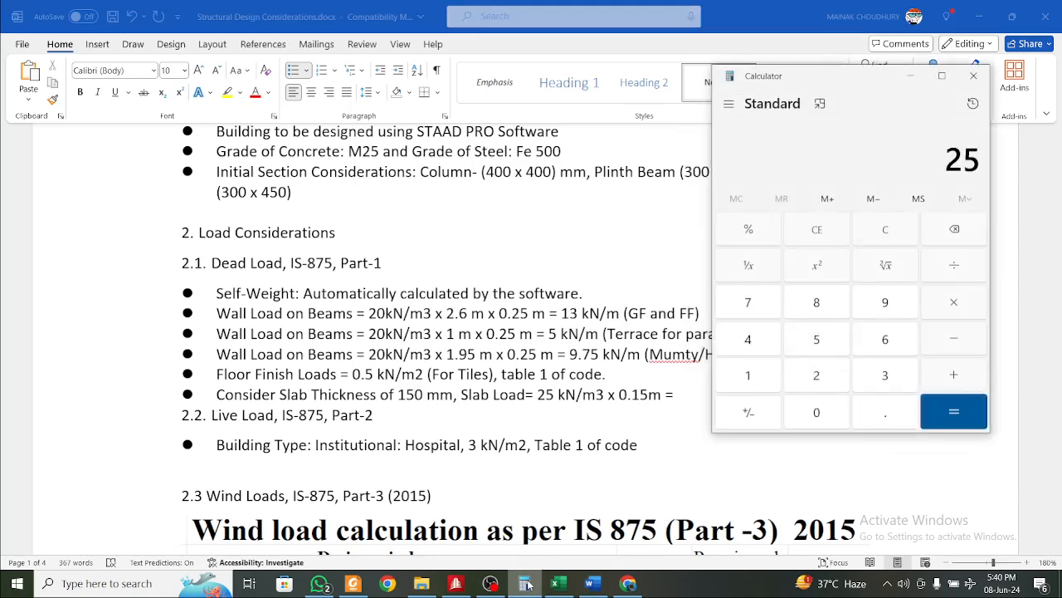
pyautogui.write('.')
pyautogui.write('154')
pyautogui.press('BackSpace')
pyautogui.press('Return')
pyautogui.click(910, 76)
pyautogui.write('3.')
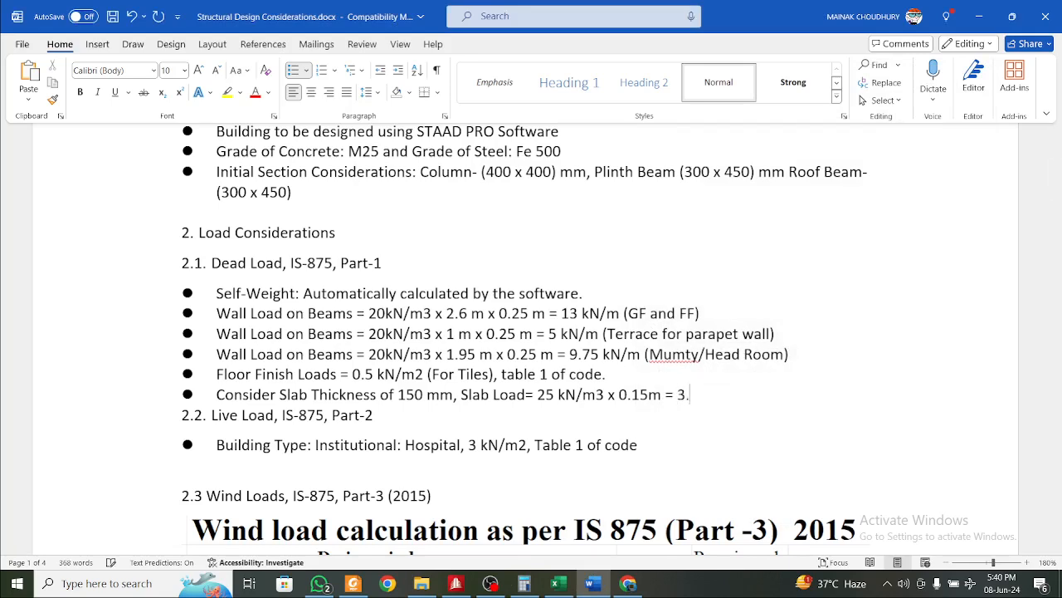
pyautogui.write('75 kN/m2')
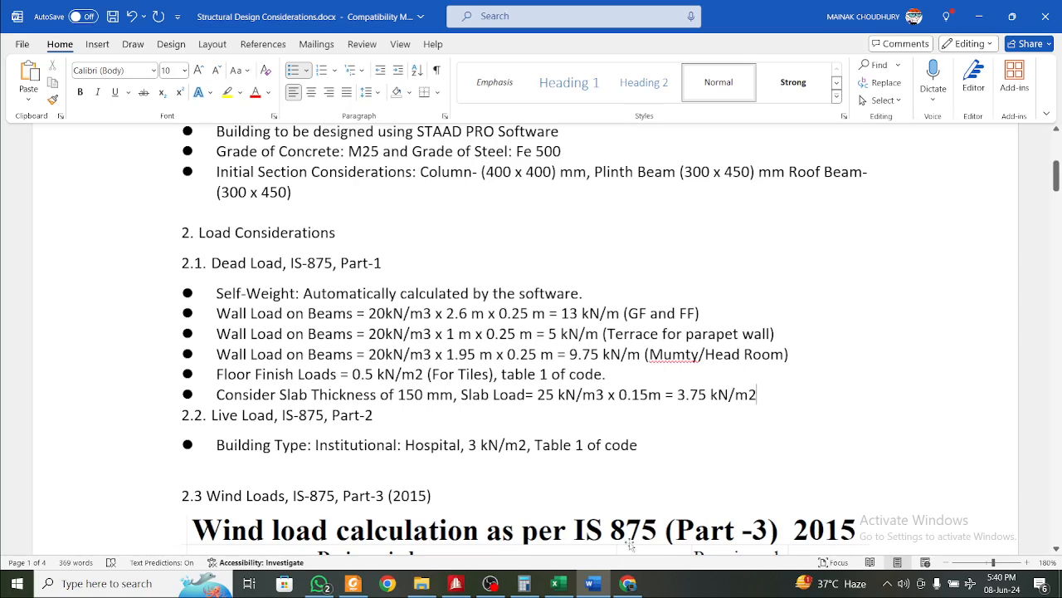
# Switch to STAAD.Pro and start a new floor load for the DL case with a pressure of -3.75 kN/m2
pyautogui.click(457, 583)
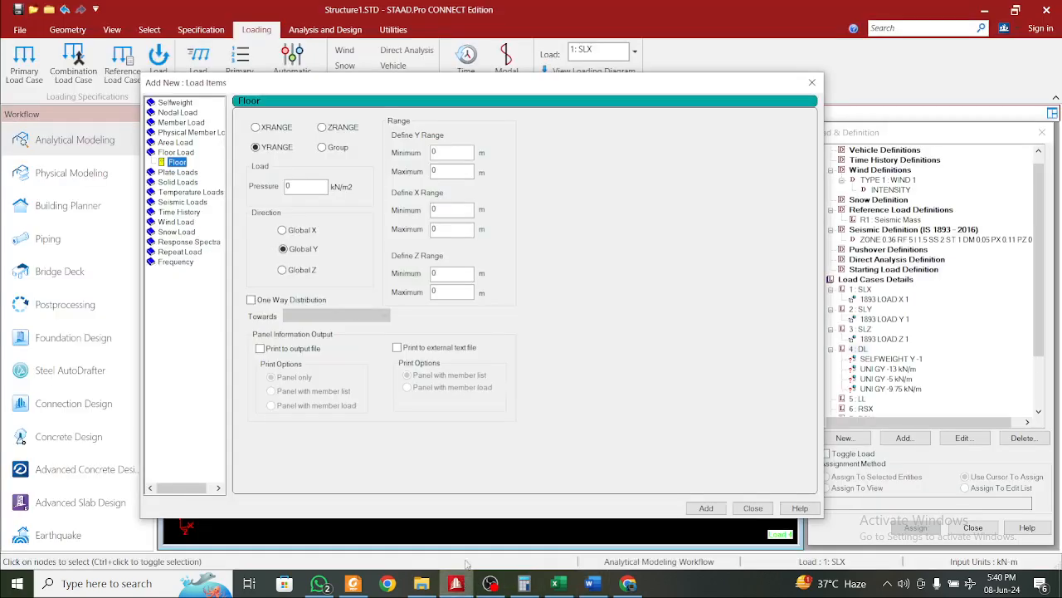
pyautogui.click(455, 583)
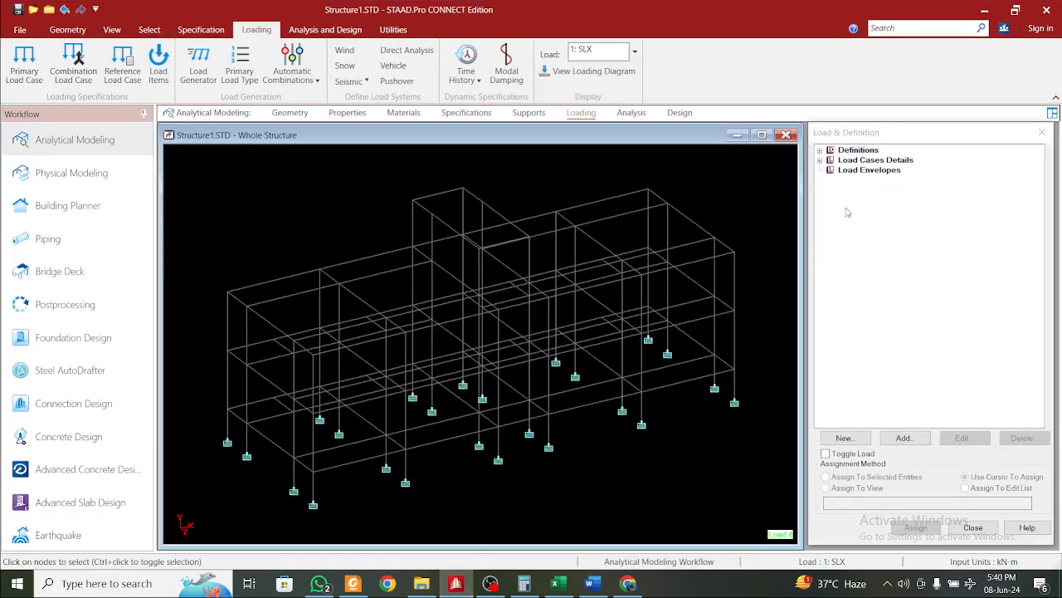
pyautogui.click(819, 160)
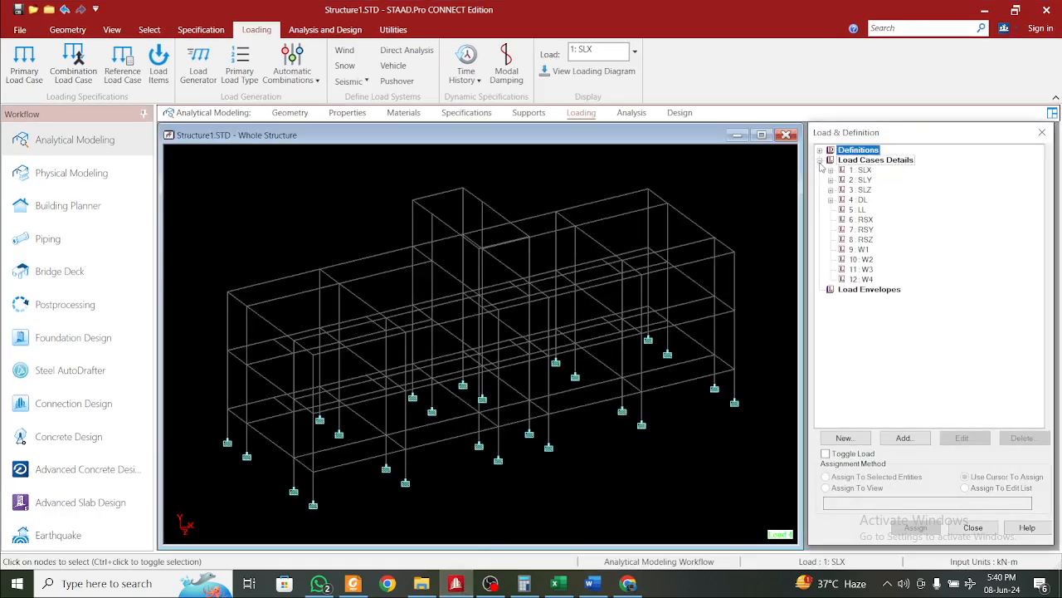
pyautogui.click(831, 200)
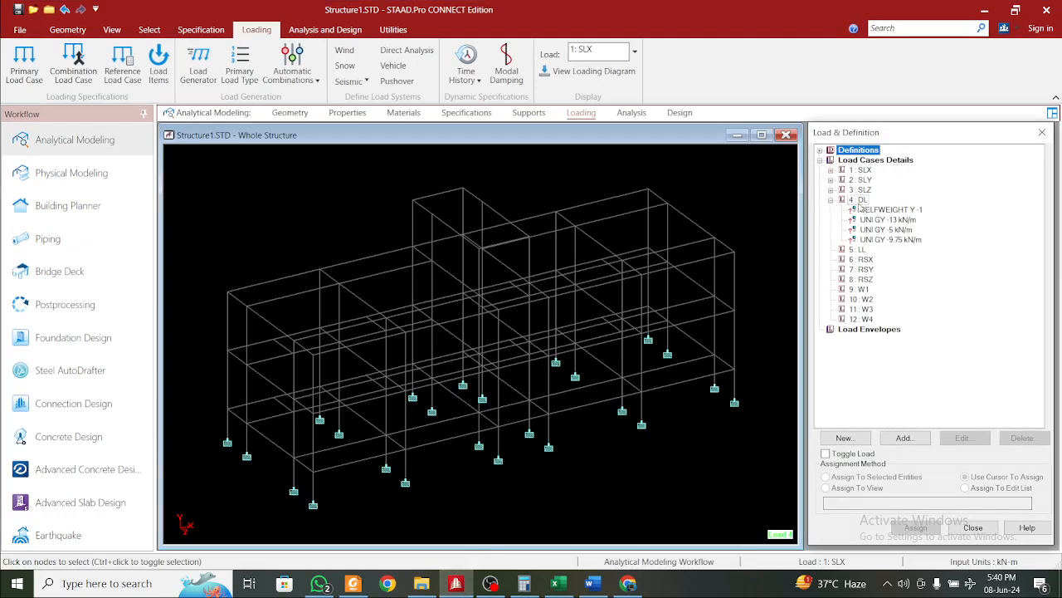
pyautogui.click(860, 200)
pyautogui.click(913, 442)
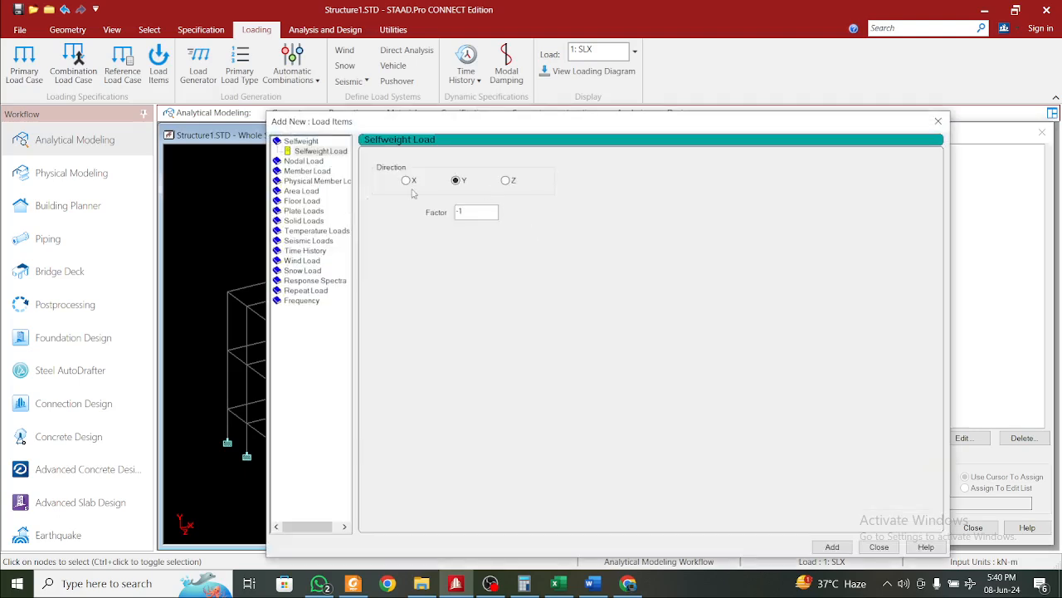
pyautogui.click(302, 200)
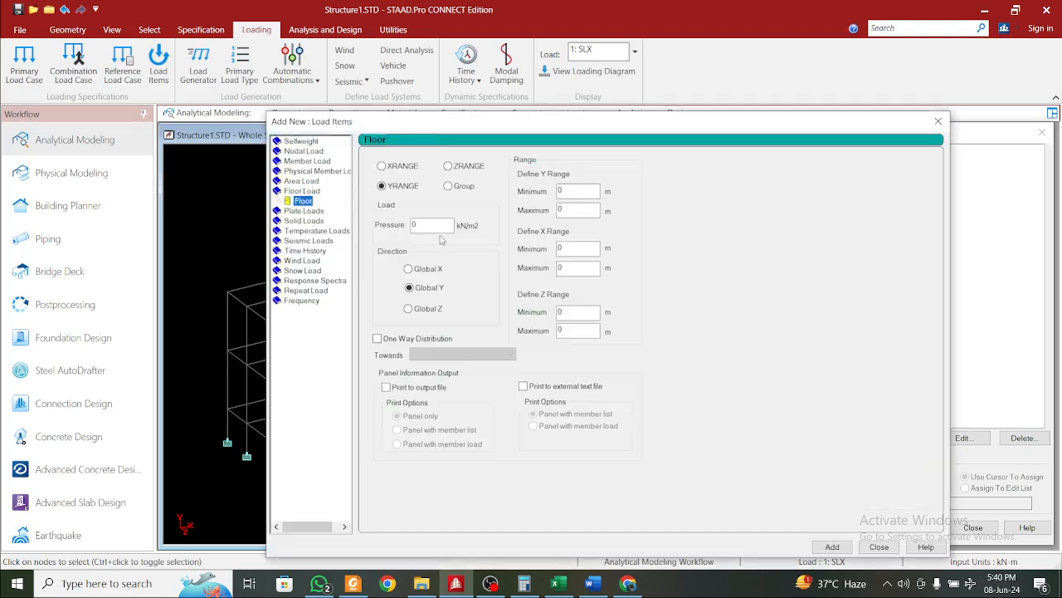
pyautogui.write('-3.75')
pyautogui.moveTo(612, 131); pyautogui.dragTo(783, 137)
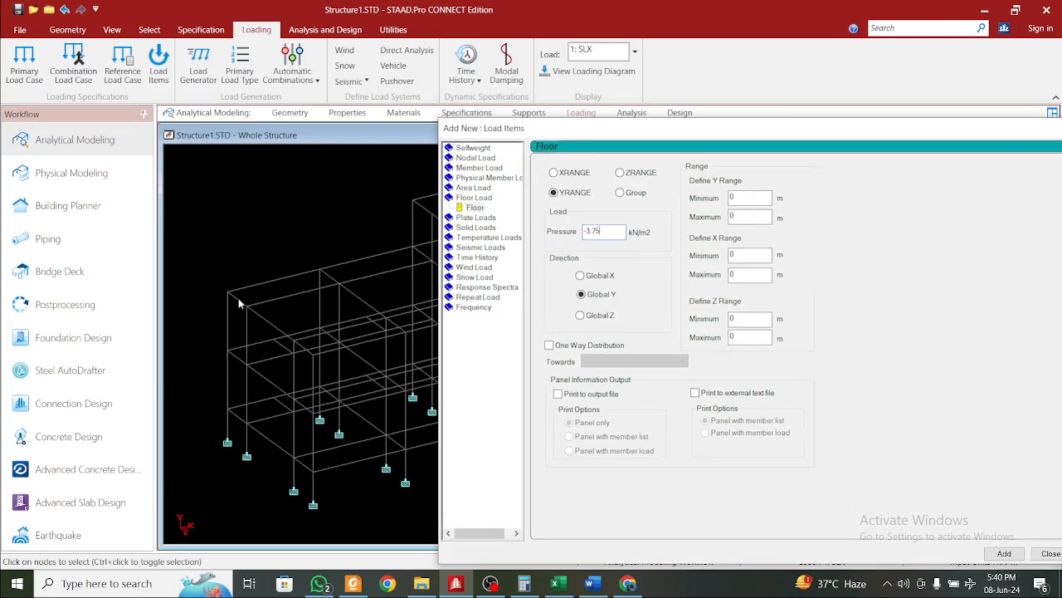
# Set the floor load's Y range from 2.9 m to 8.5 m, checking storey heights in the building drawing PDF, and add the load
pyautogui.click(746, 197)
pyautogui.scroll(4, 282, 289)
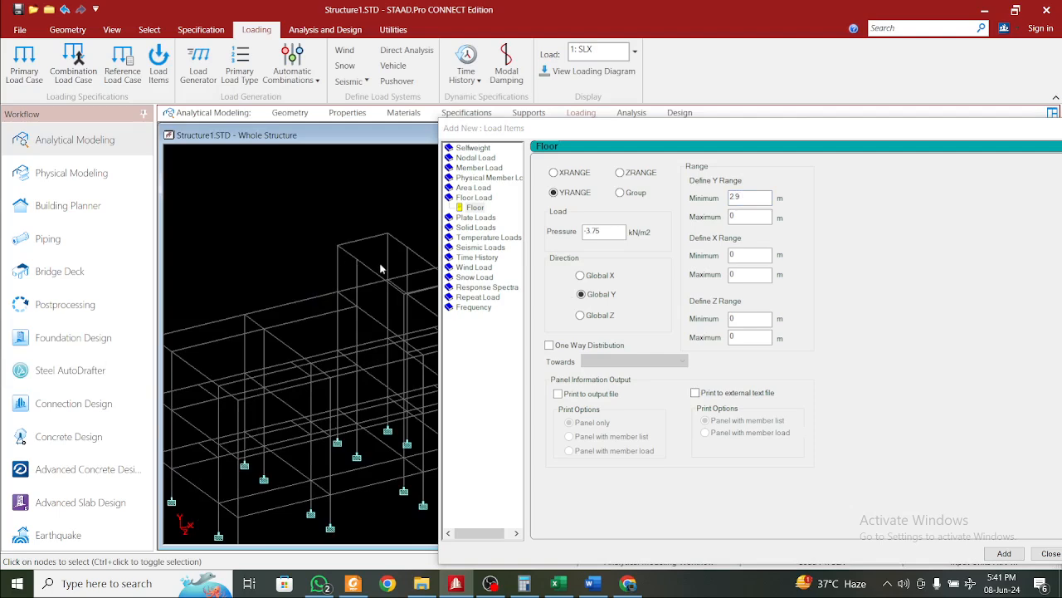
pyautogui.click(354, 583)
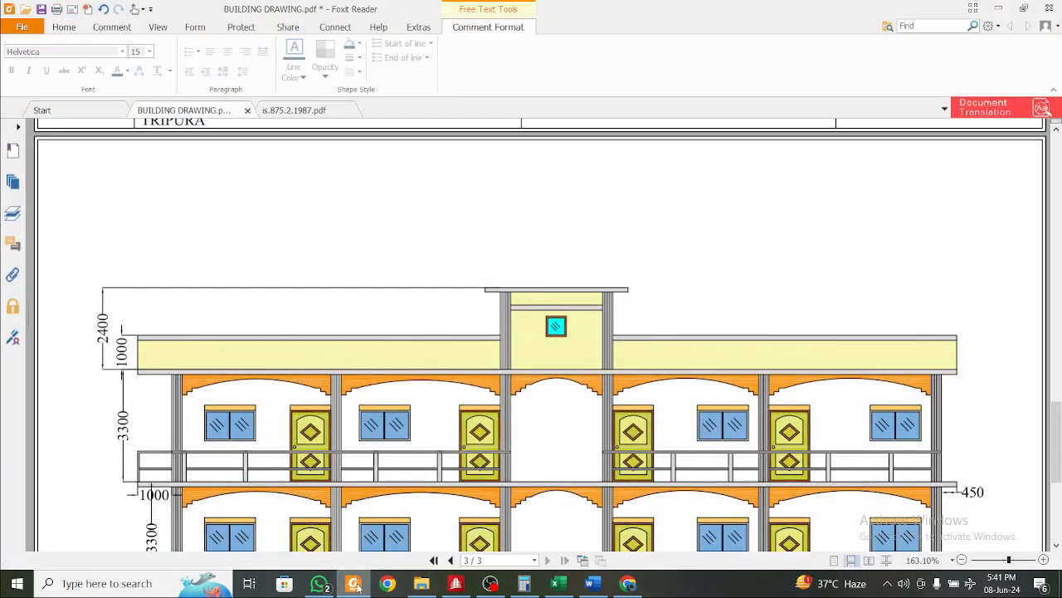
pyautogui.click(354, 583)
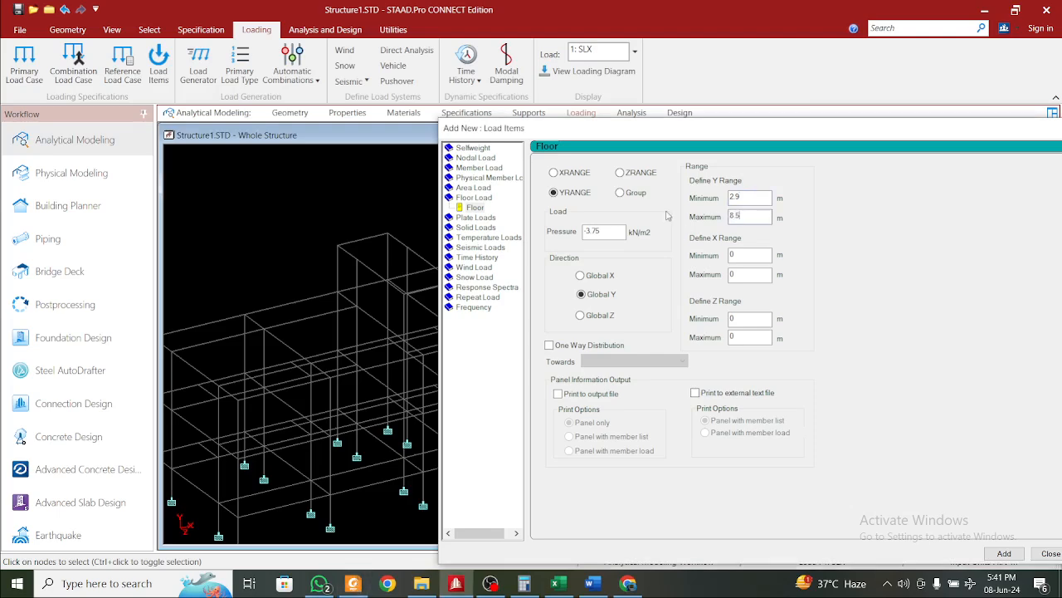
pyautogui.moveTo(742, 133); pyautogui.dragTo(518, 86)
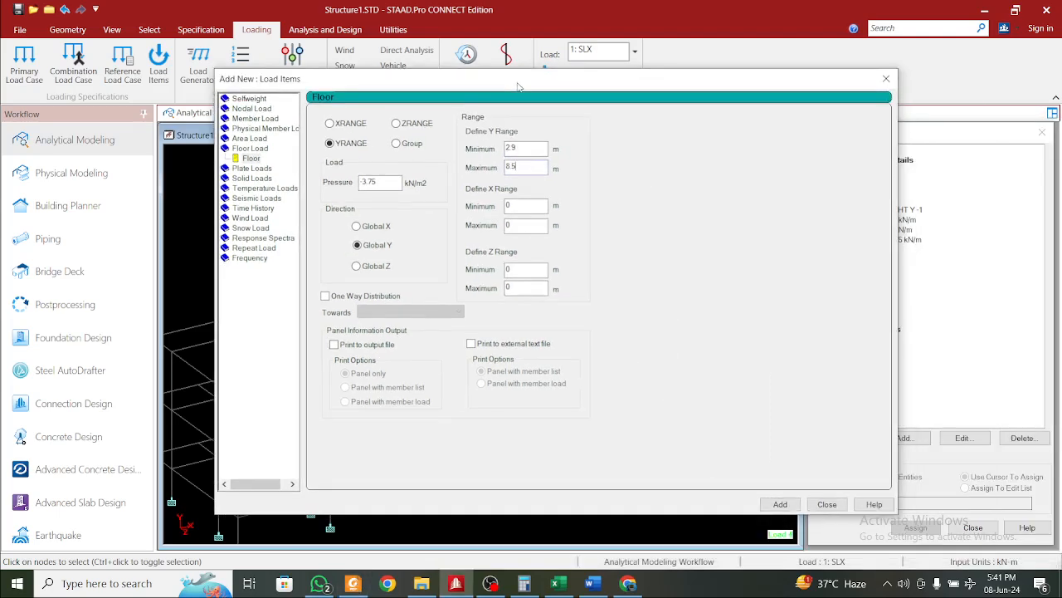
pyautogui.click(780, 506)
# Add a second floor load of -0.5 kN/m2 to DL over the same Y range and close the load items dialog
pyautogui.doubleClick(365, 182)
pyautogui.write('0')
pyautogui.write('.1')
pyautogui.write('.5')
pyautogui.click(768, 509)
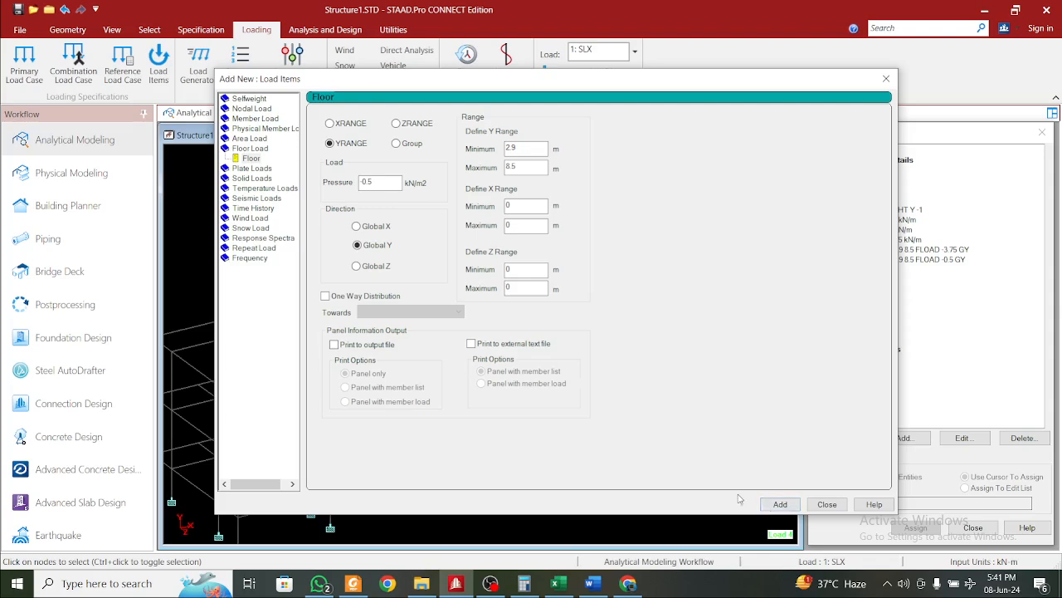
pyautogui.click(823, 507)
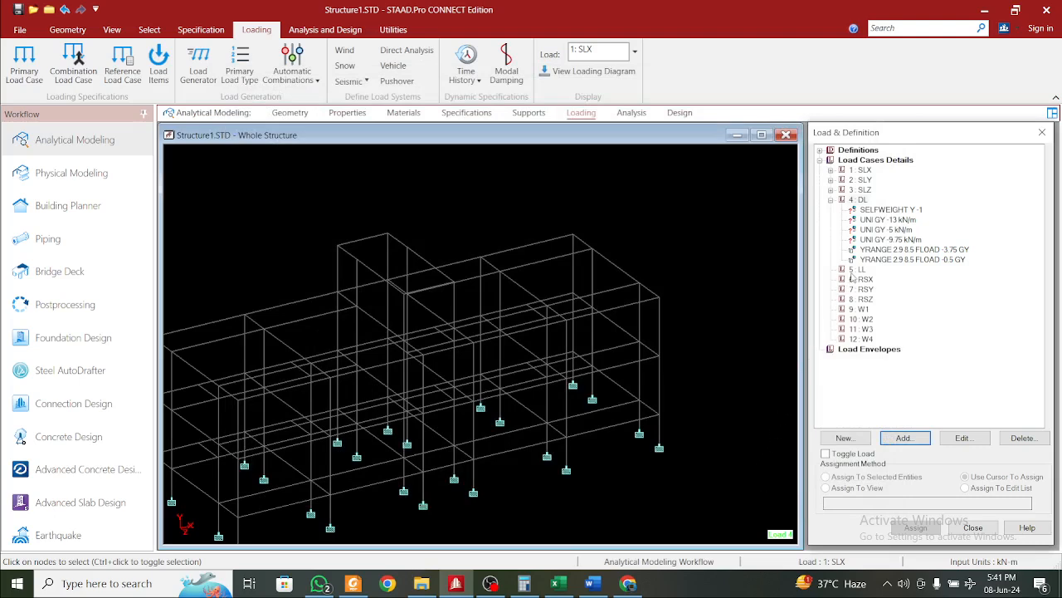
# Assign the DL self-weight load (Y -1) to the whole structure in view
pyautogui.click(878, 210)
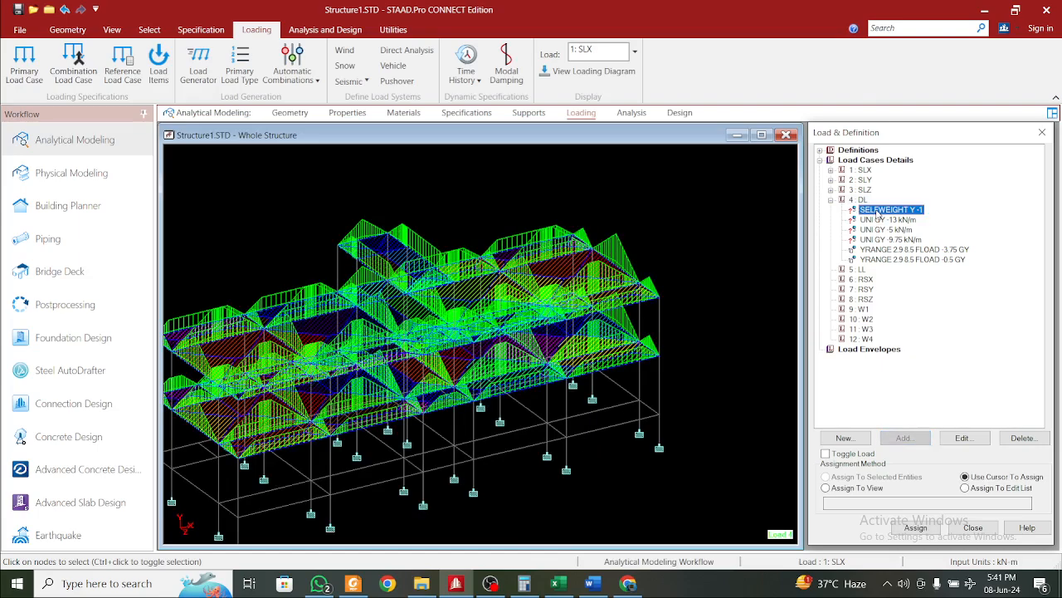
pyautogui.moveTo(671, 306); pyautogui.dragTo(710, 236, button='middle')
pyautogui.scroll(-1, 704, 286)
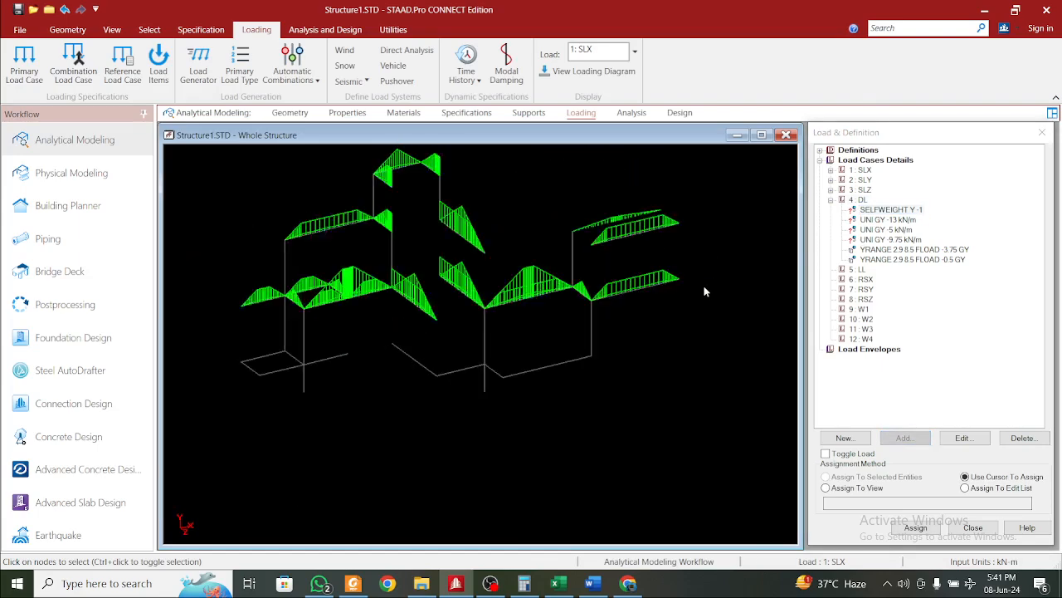
pyautogui.moveTo(704, 285); pyautogui.dragTo(749, 367, button='middle')
pyautogui.click(827, 488)
pyautogui.click(916, 528)
pyautogui.click(956, 372)
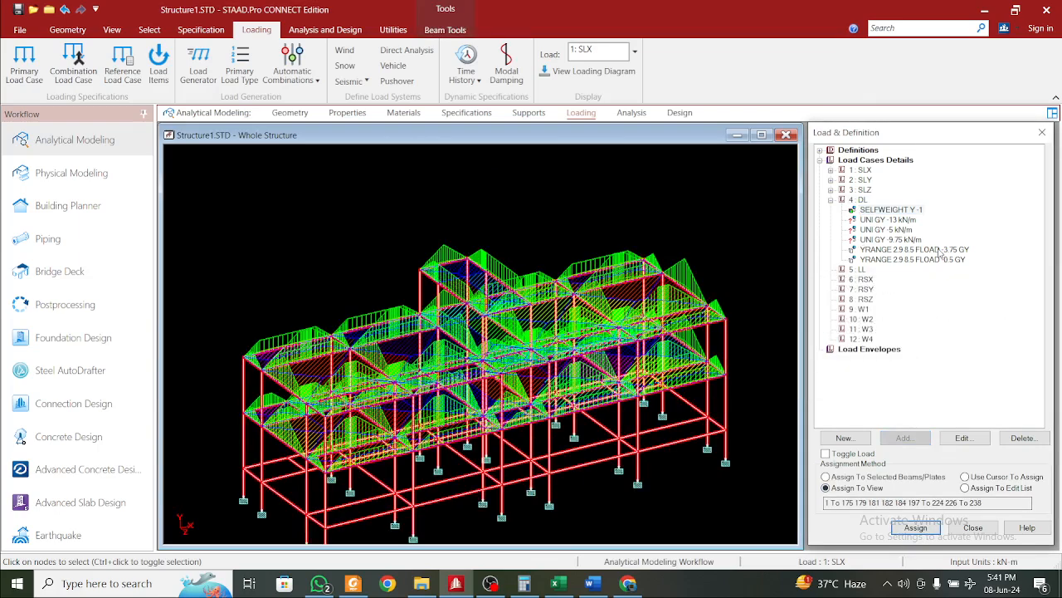
# Assign the -13 kN/m uniform load to all beams at the plinth and first-floor levels
pyautogui.click(892, 220)
pyautogui.click(743, 236)
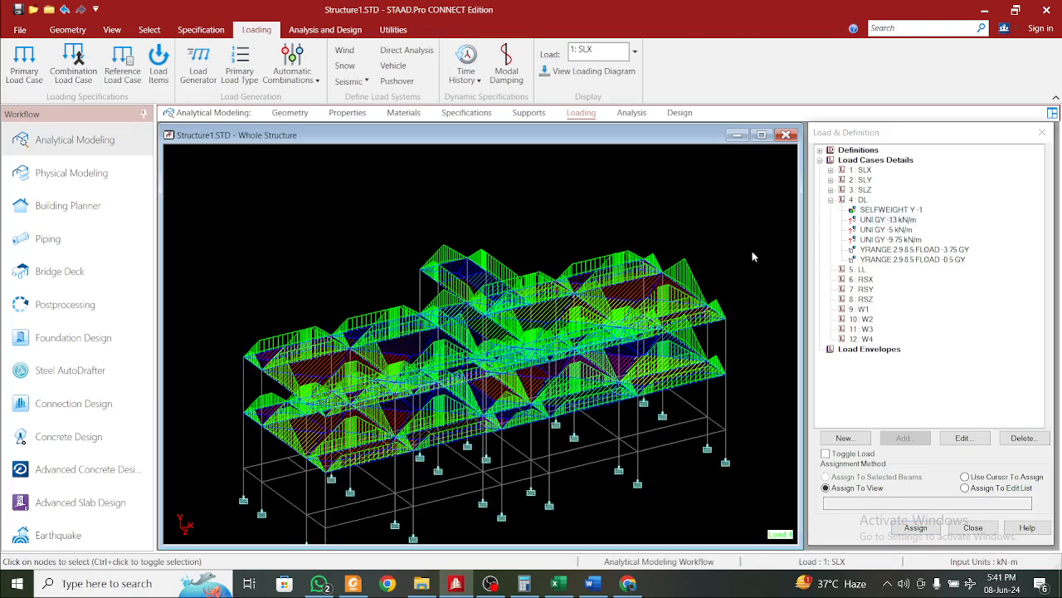
pyautogui.click(230, 136)
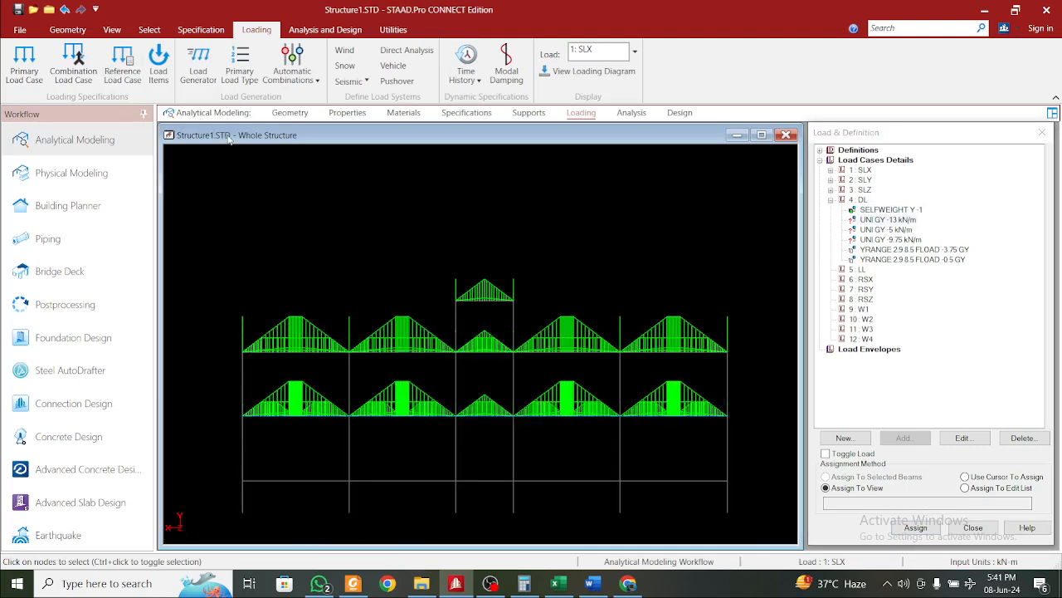
pyautogui.moveTo(229, 476); pyautogui.dragTo(744, 493)
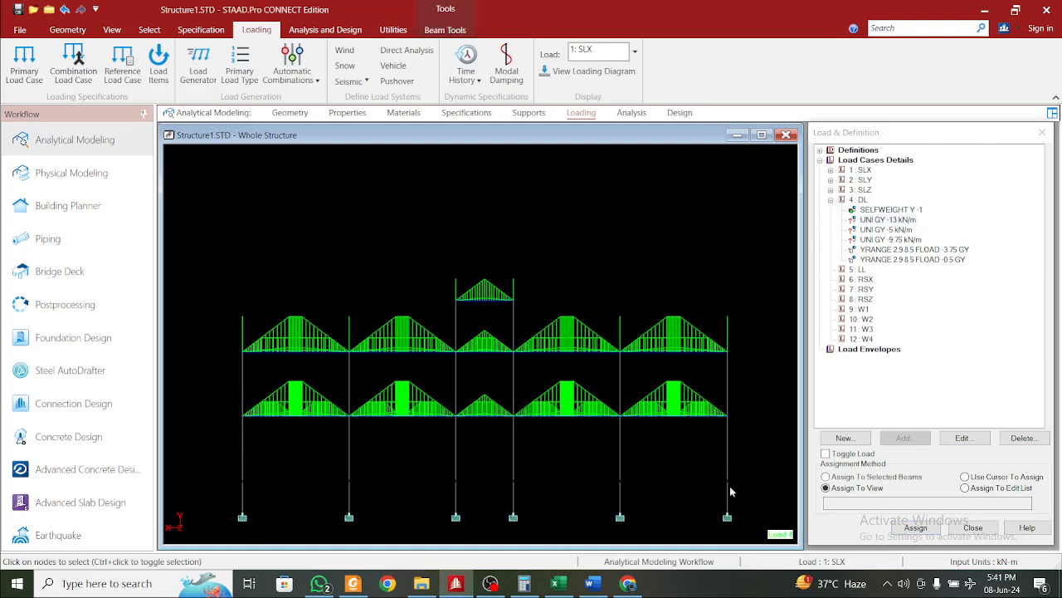
pyautogui.moveTo(213, 399); pyautogui.dragTo(744, 425)
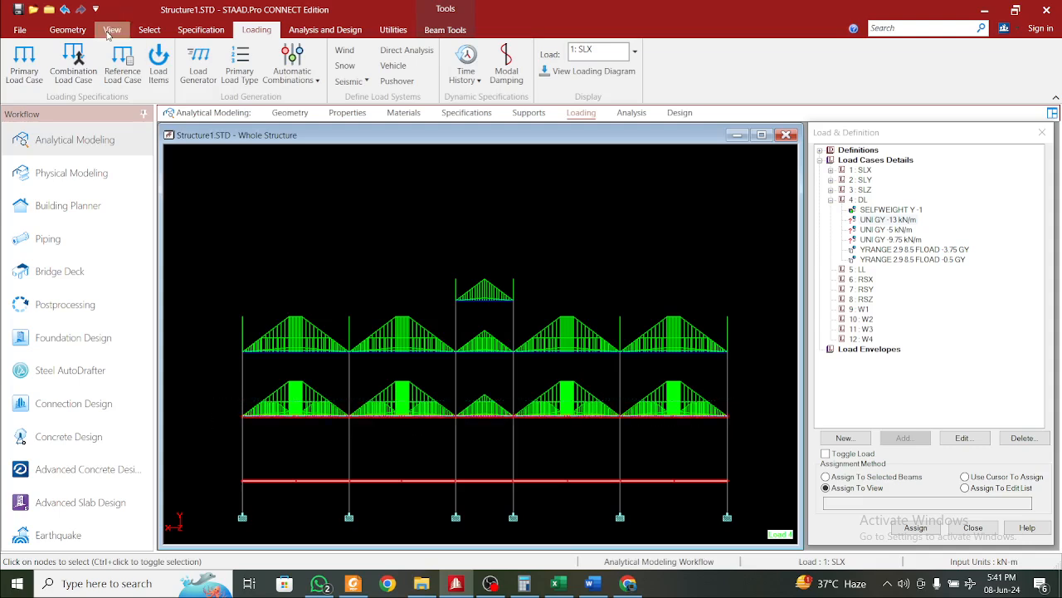
pyautogui.click(111, 30)
pyautogui.click(270, 50)
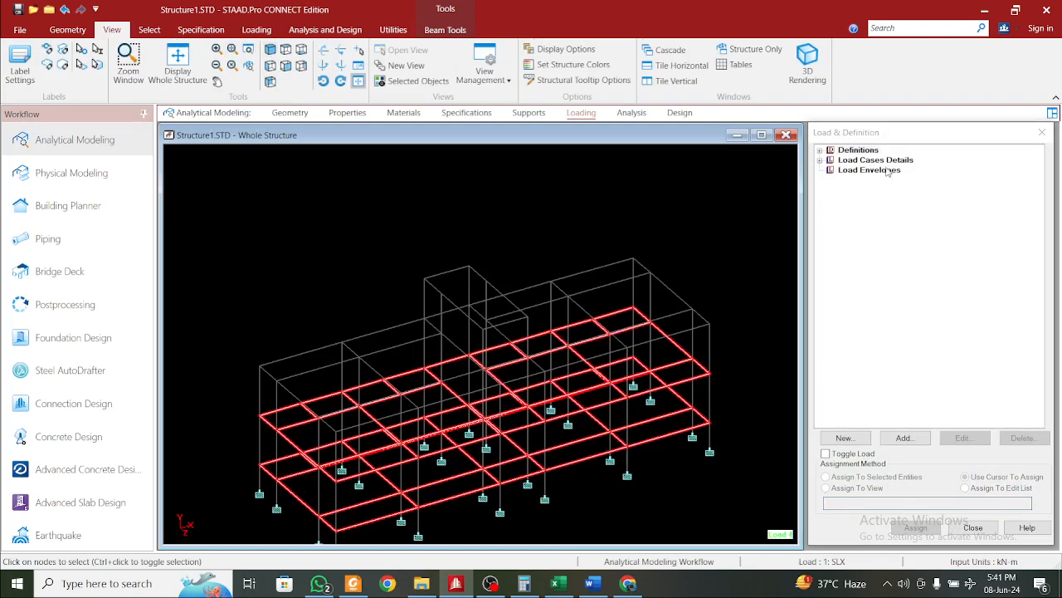
pyautogui.click(820, 160)
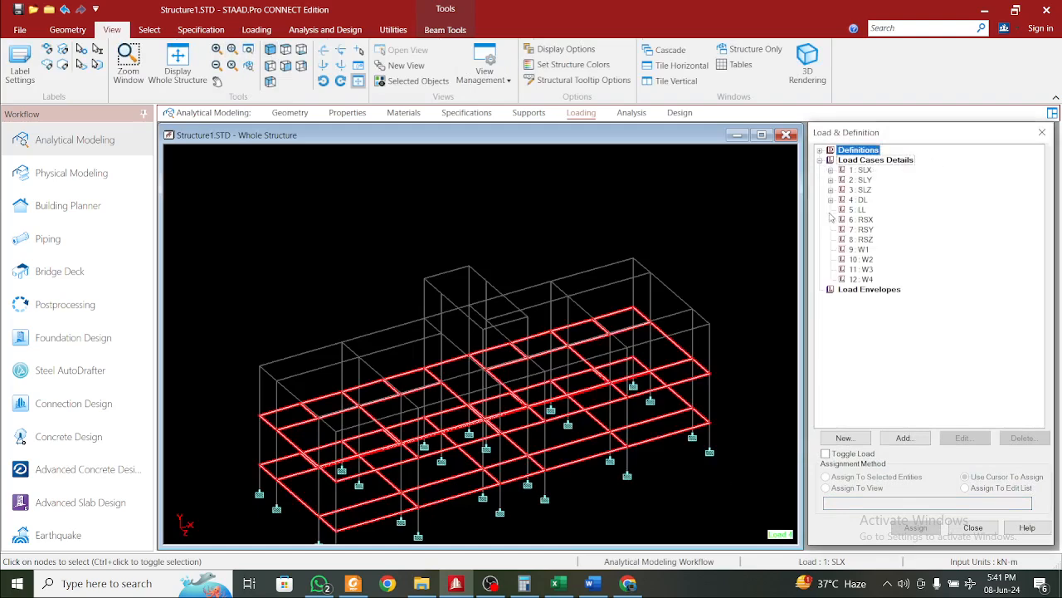
pyautogui.click(831, 200)
pyautogui.click(886, 219)
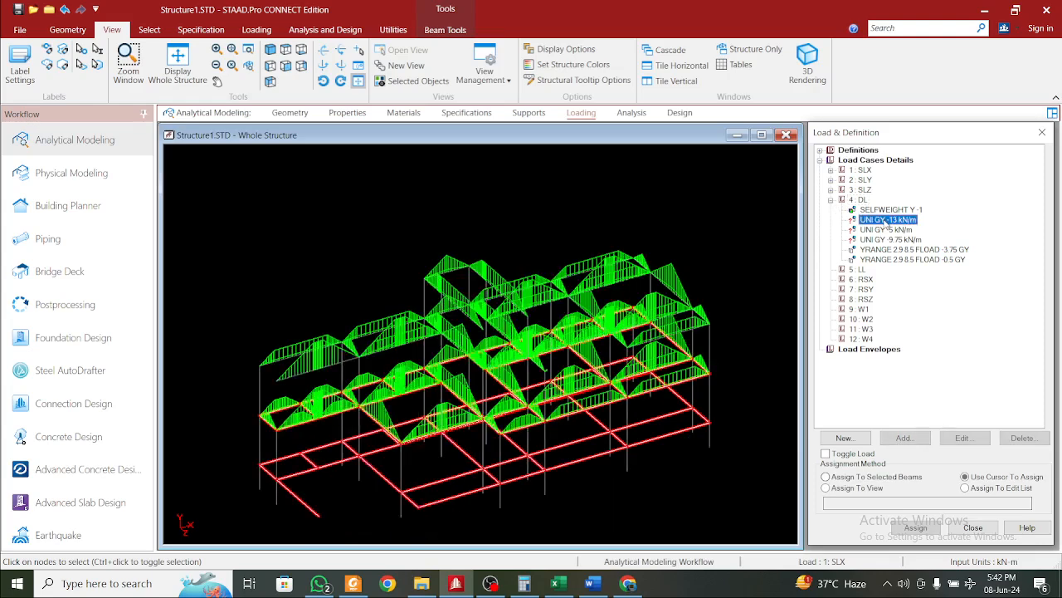
pyautogui.click(910, 478)
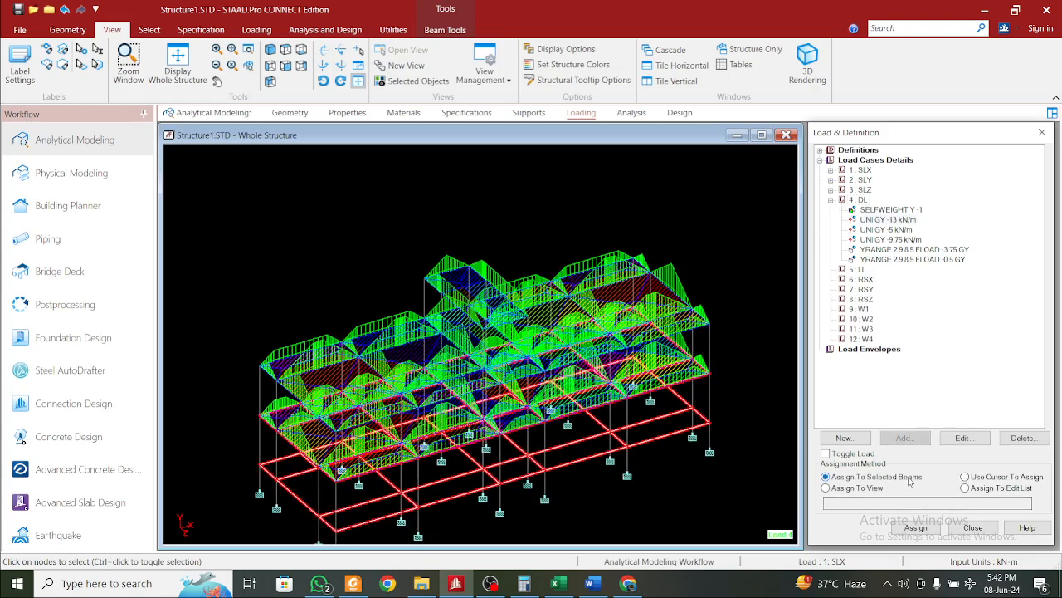
pyautogui.click(916, 527)
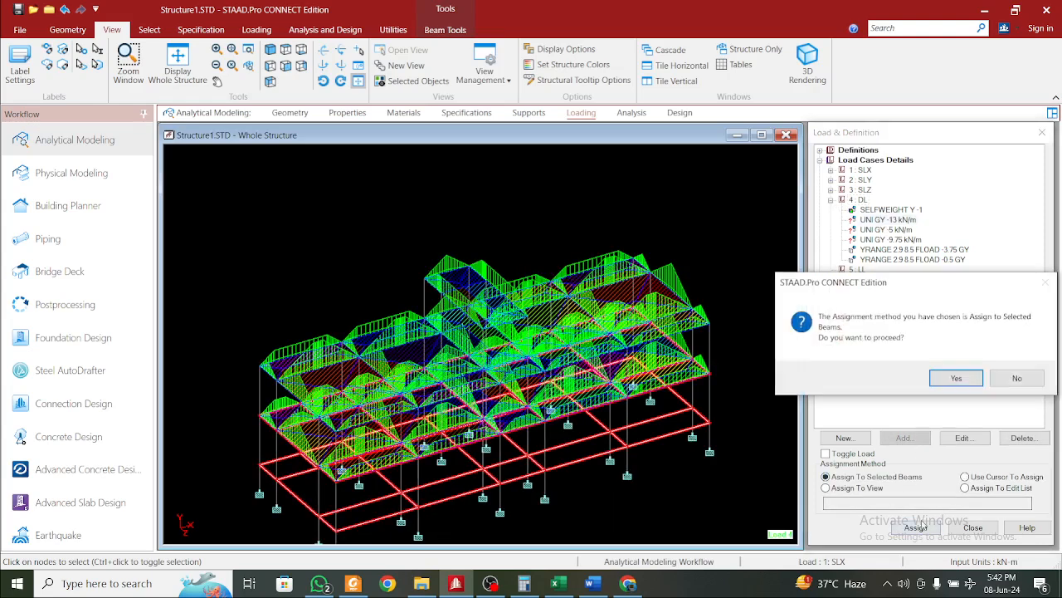
pyautogui.click(953, 379)
# Choose the -5 kN/m uniform load and isolate the main roof-level beams as a new view in the active window
pyautogui.click(903, 231)
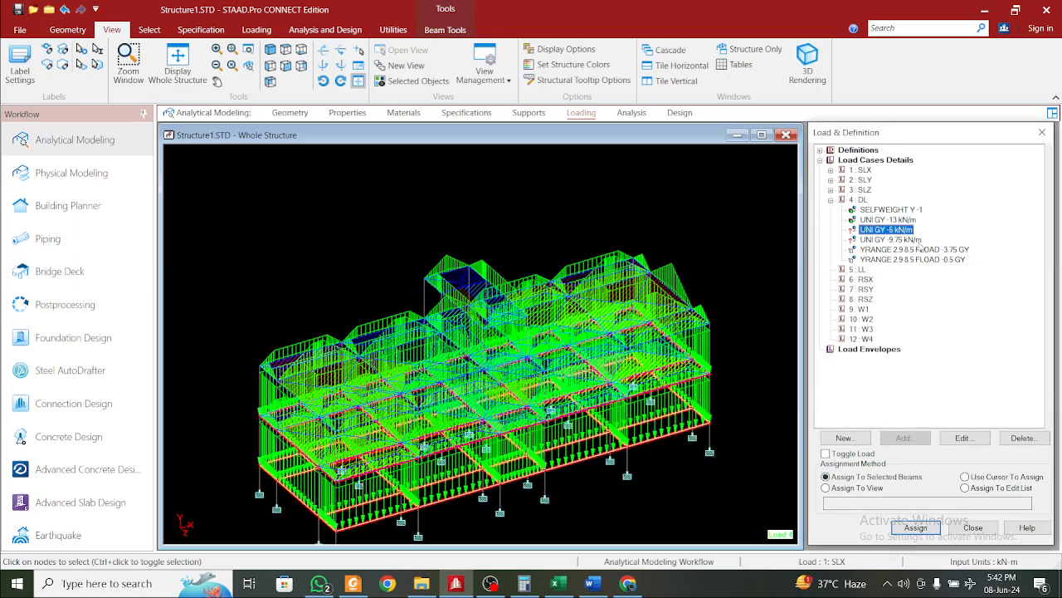
pyautogui.click(726, 270)
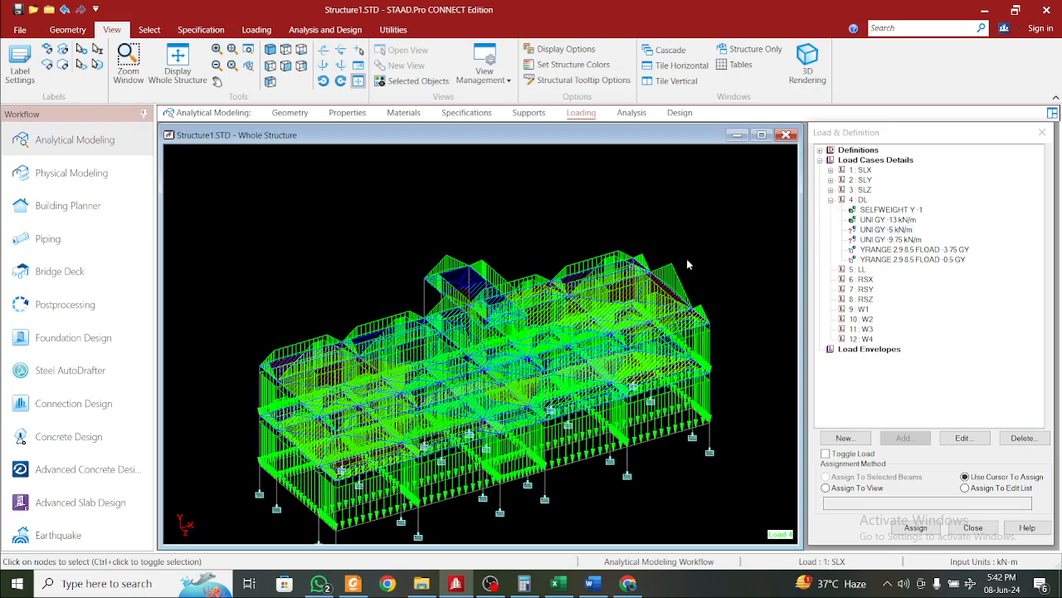
pyautogui.press('b')
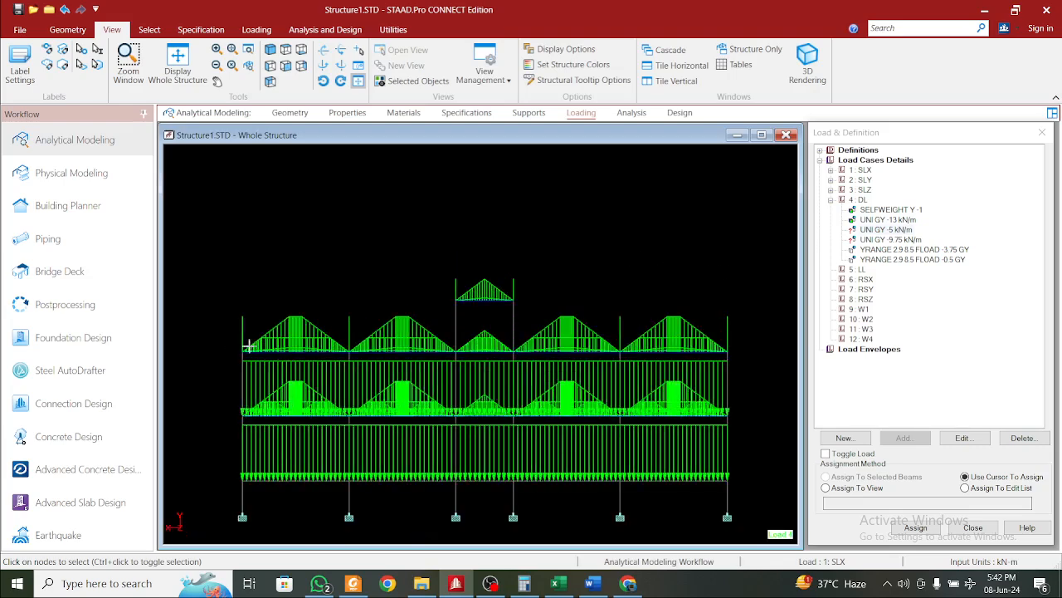
pyautogui.moveTo(225, 342); pyautogui.dragTo(747, 358)
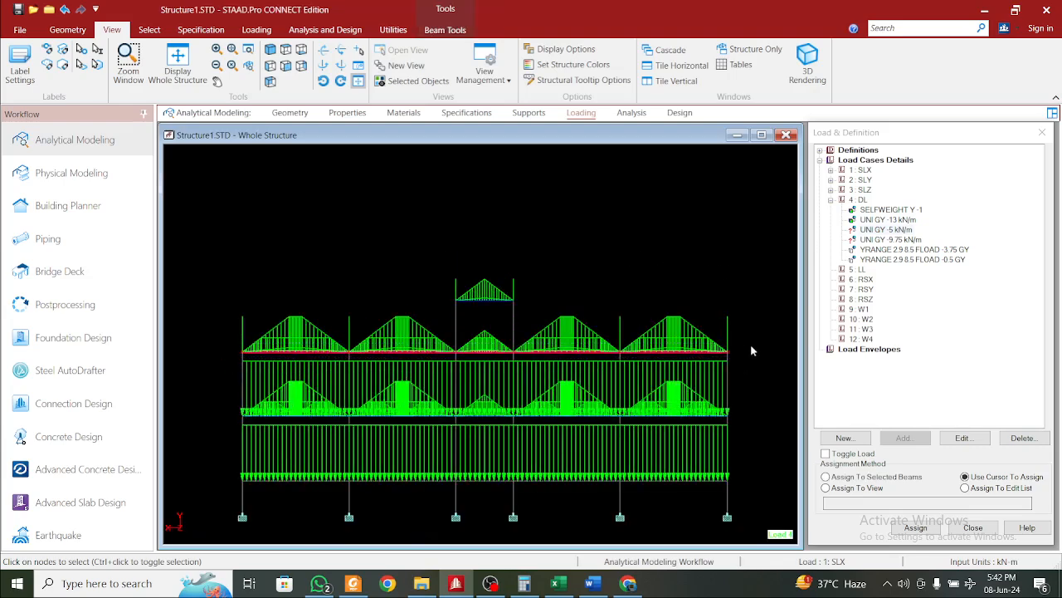
pyautogui.rightClick(752, 351)
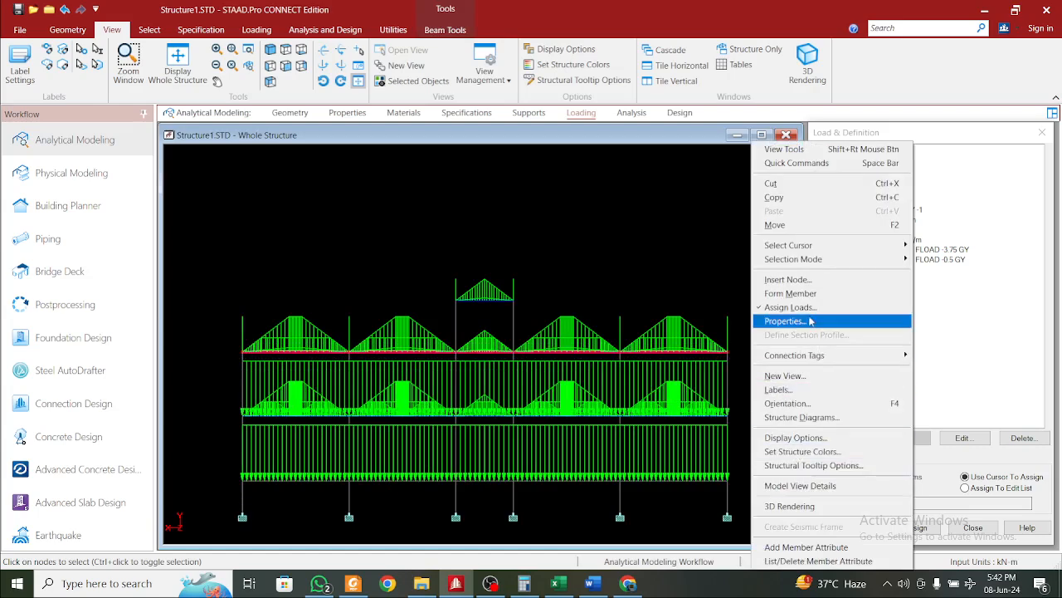
pyautogui.click(817, 376)
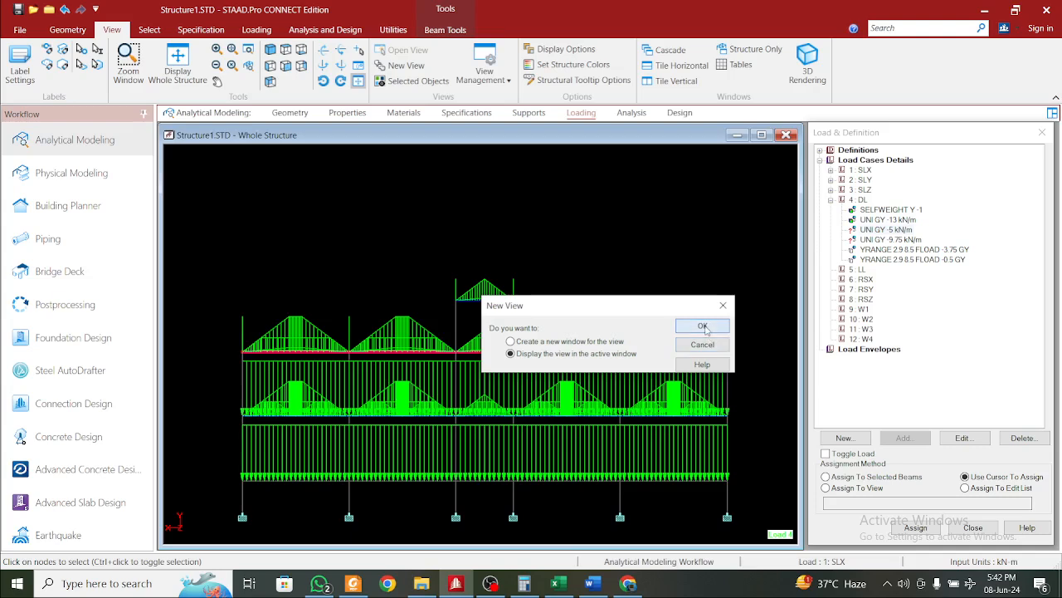
pyautogui.click(703, 327)
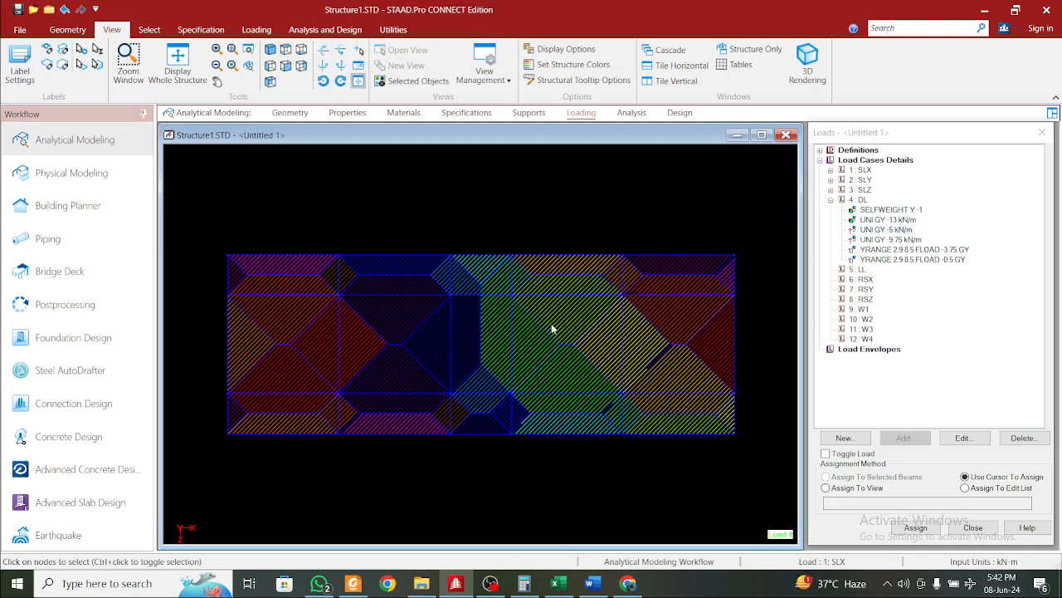
# Assign the -5 kN/m uniform load to the roof's perimeter beams, leaving out the outer edge of the narrow central stair bay
pyautogui.moveTo(197, 241); pyautogui.dragTo(462, 263)
pyautogui.keyDown('ctrl'); pyautogui.moveTo(219, 224); pyautogui.dragTo(469, 451); pyautogui.keyUp('ctrl')
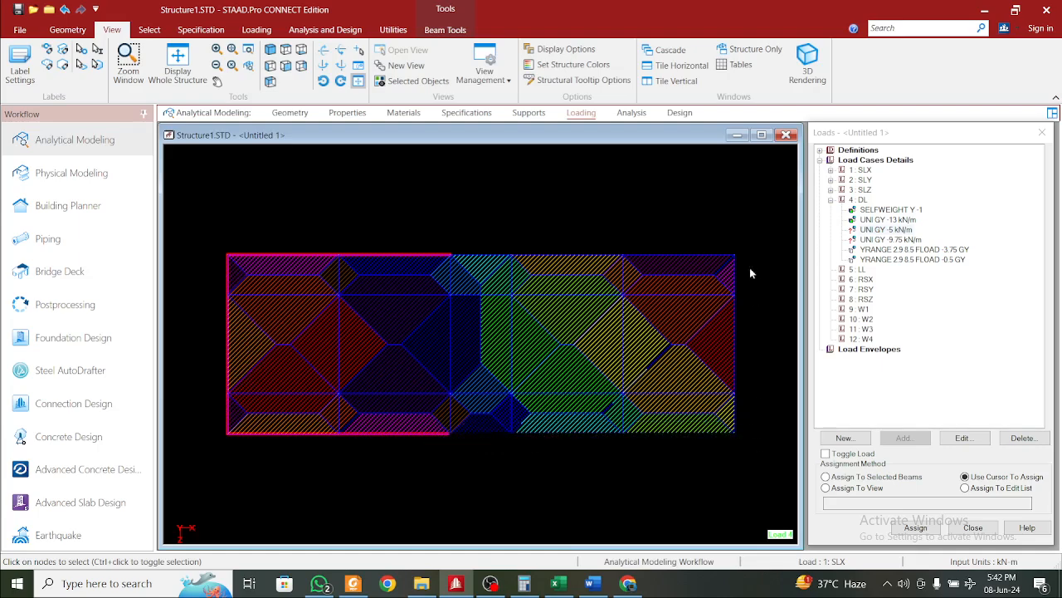
pyautogui.keyDown('ctrl'); pyautogui.moveTo(727, 225); pyautogui.dragTo(751, 463); pyautogui.keyUp('ctrl')
pyautogui.keyDown('ctrl'); pyautogui.moveTo(496, 242); pyautogui.dragTo(766, 261); pyautogui.keyUp('ctrl')
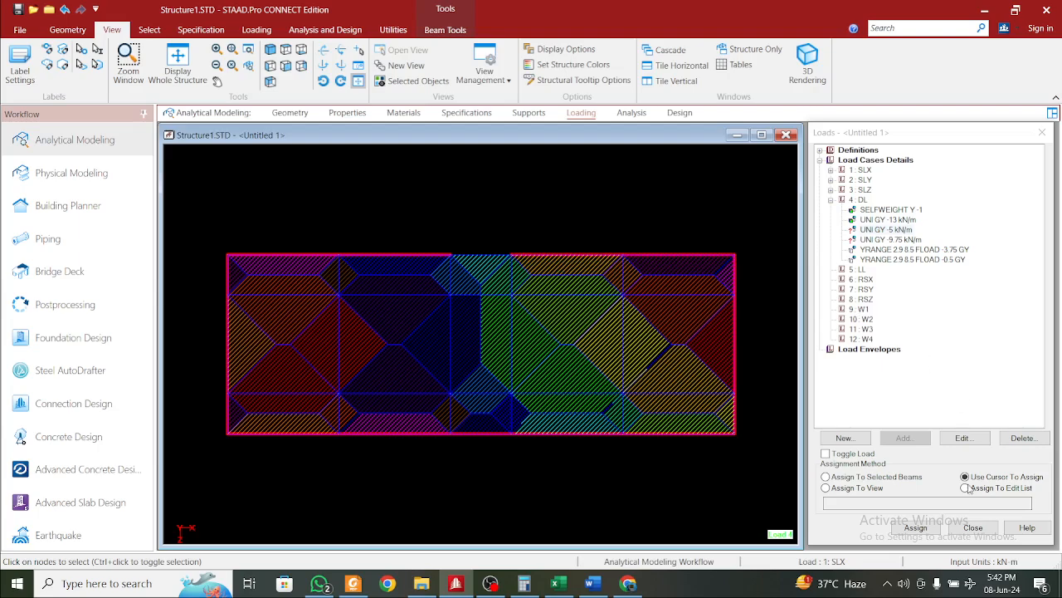
pyautogui.click(826, 477)
pyautogui.click(915, 527)
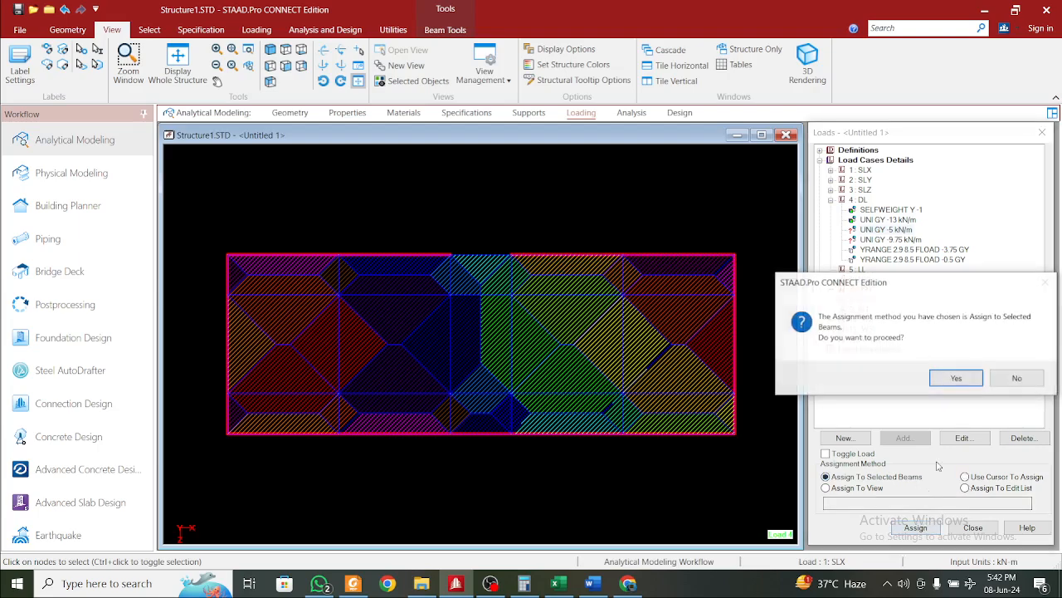
pyautogui.click(956, 378)
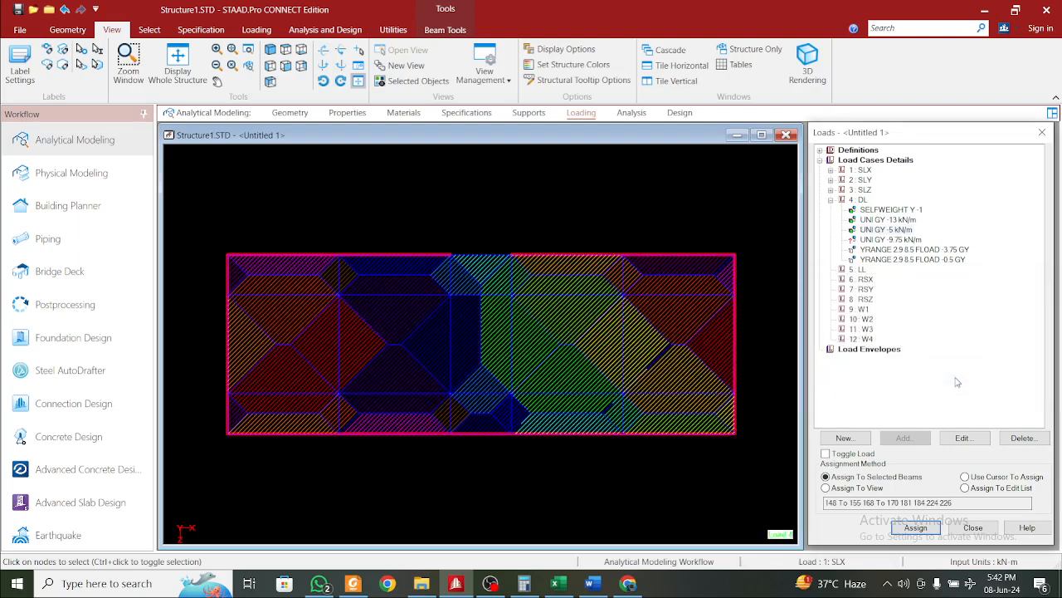
# Assign the -9.75 kN/m uniform load to the beams enclosing the larger rectangle of the narrow central bay, excluding the small end panel
pyautogui.click(902, 240)
pyautogui.moveTo(436, 214); pyautogui.dragTo(531, 457)
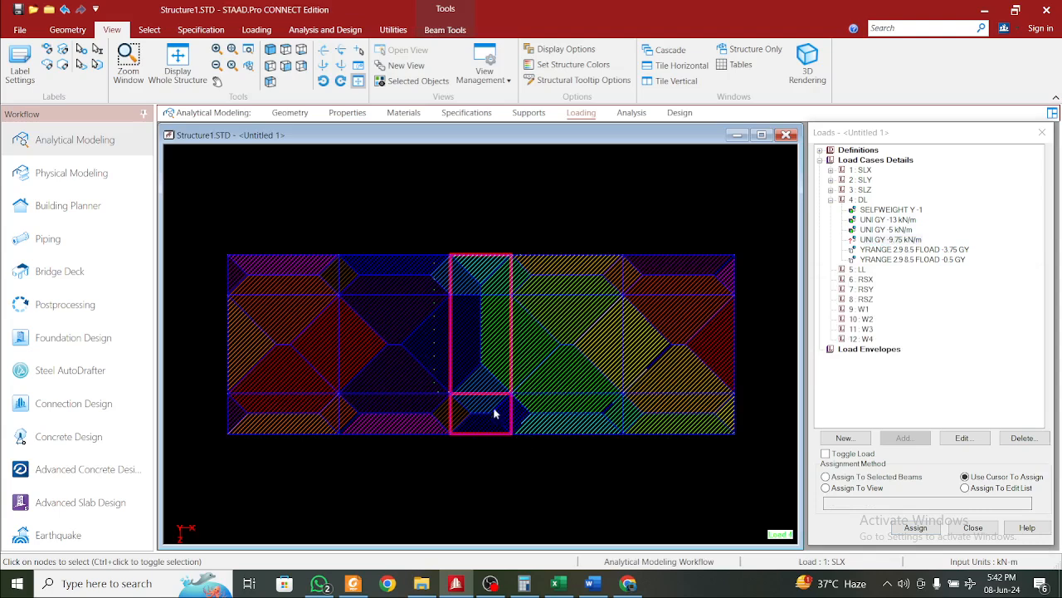
pyautogui.keyDown('ctrl'); pyautogui.click(452, 406); pyautogui.keyUp('ctrl')
pyautogui.keyDown('ctrl'); pyautogui.click(470, 433); pyautogui.keyUp('ctrl')
pyautogui.keyDown('ctrl'); pyautogui.click(512, 424); pyautogui.keyUp('ctrl')
pyautogui.click(890, 478)
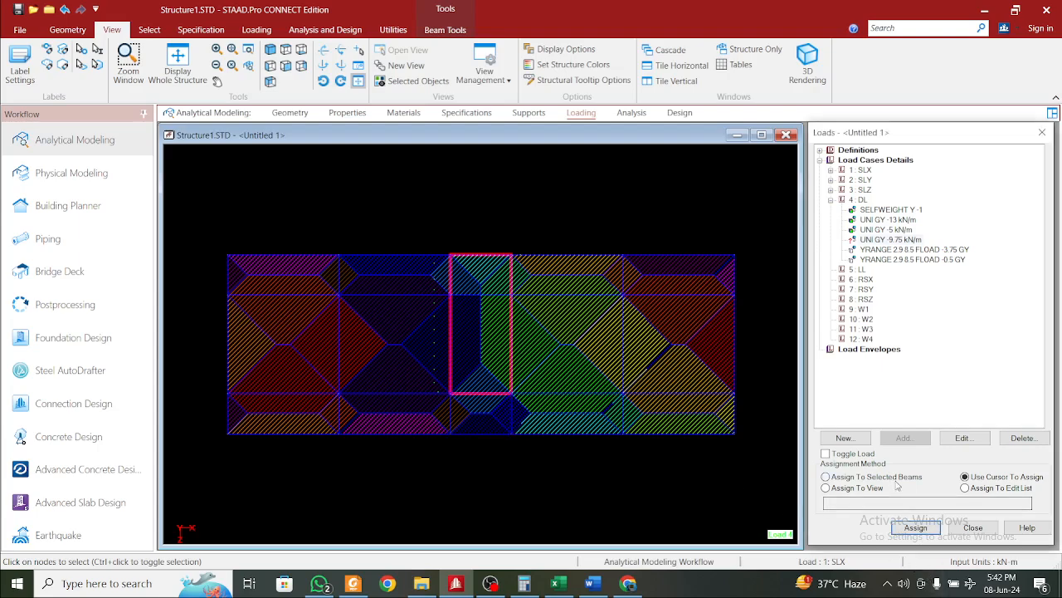
pyautogui.click(920, 530)
pyautogui.click(952, 377)
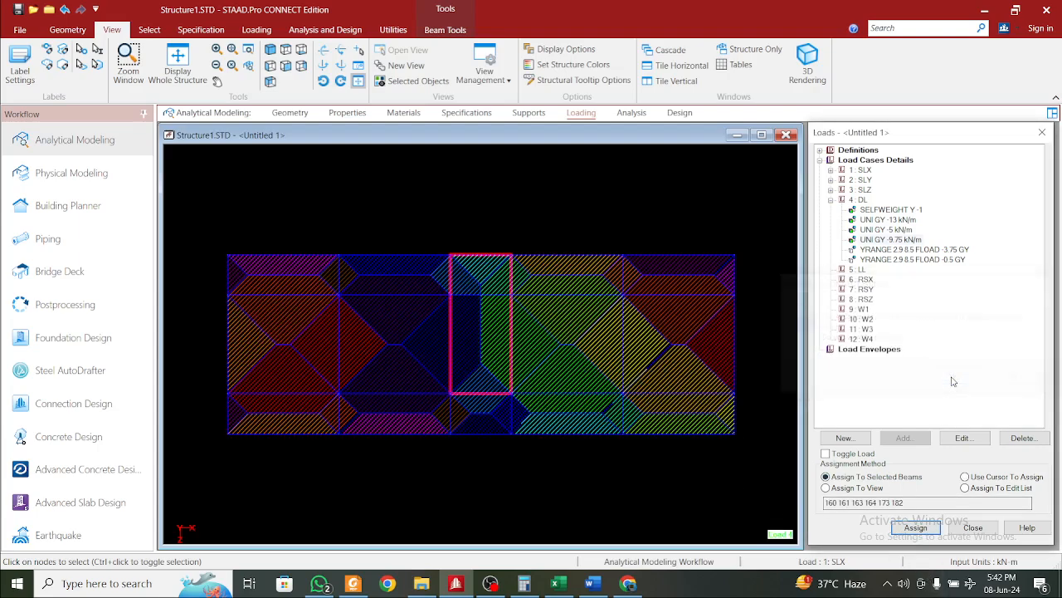
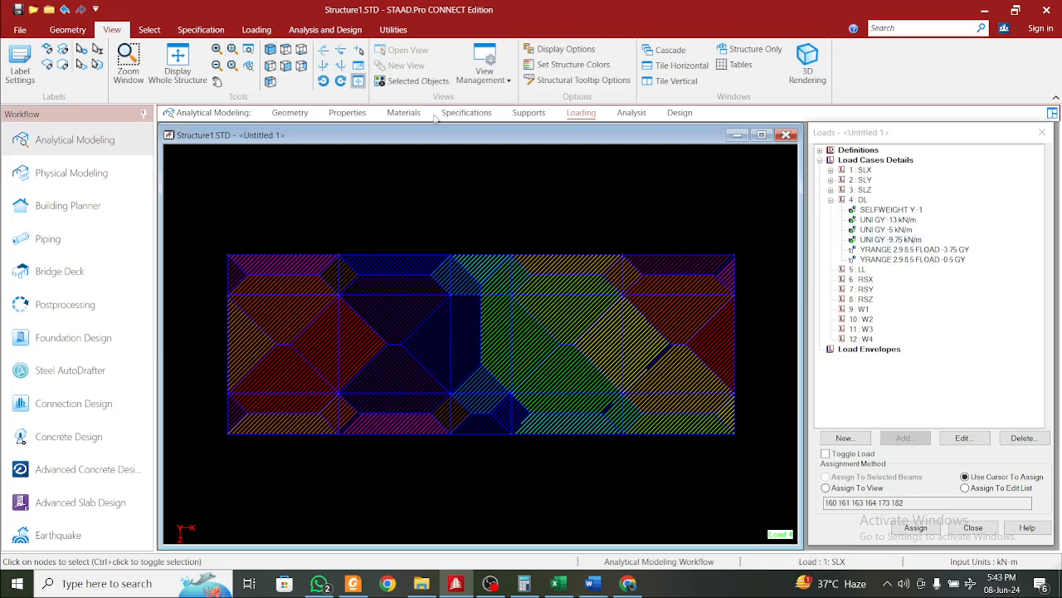
# Display the whole structure again and highlight the -3.75 kN/m2 floor load under DL
pyautogui.click(177, 58)
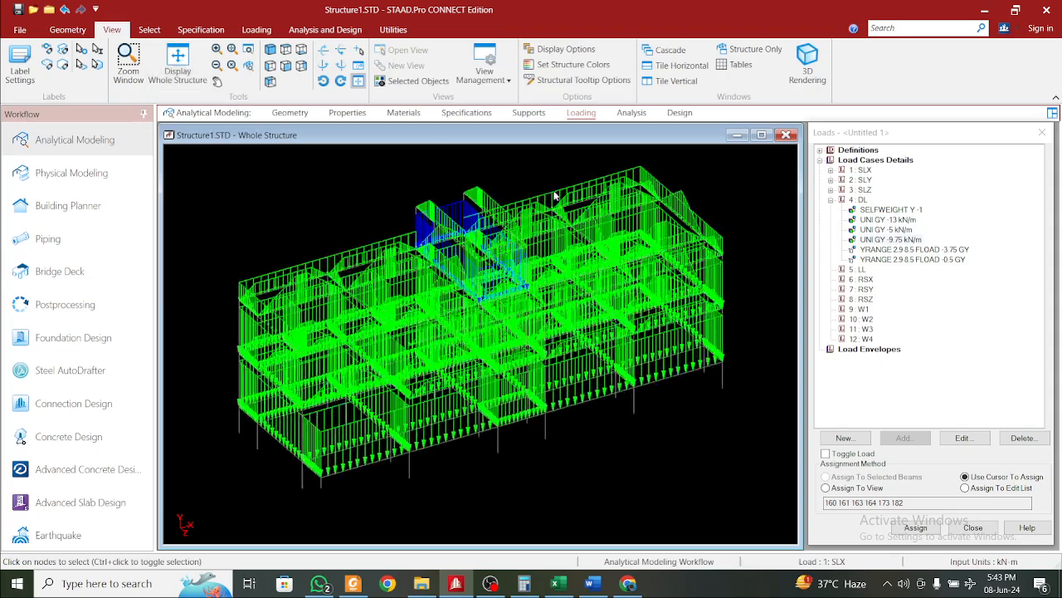
pyautogui.click(908, 250)
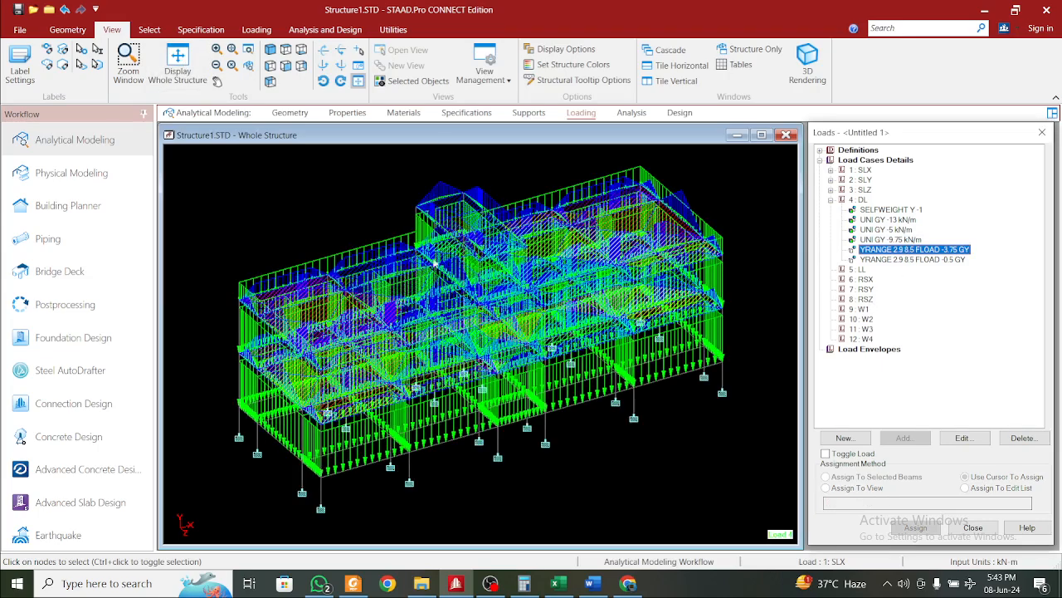
# Highlight the -0.5 and -3.75 kN/m2 floor loads under DL on the model for comparison, ending with the highlight cleared
pyautogui.click(929, 262)
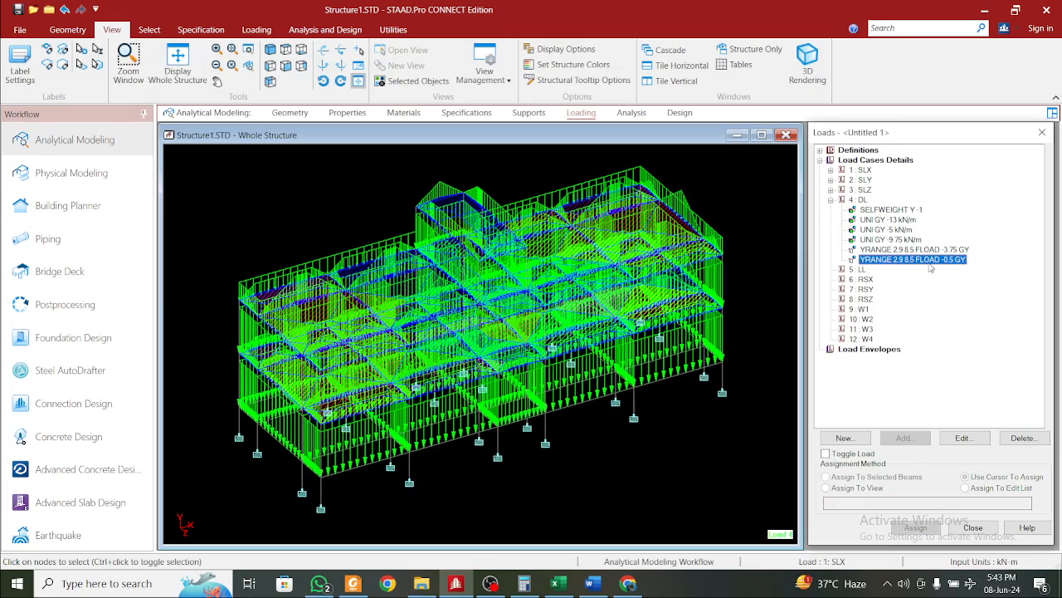
pyautogui.click(937, 252)
pyautogui.click(937, 260)
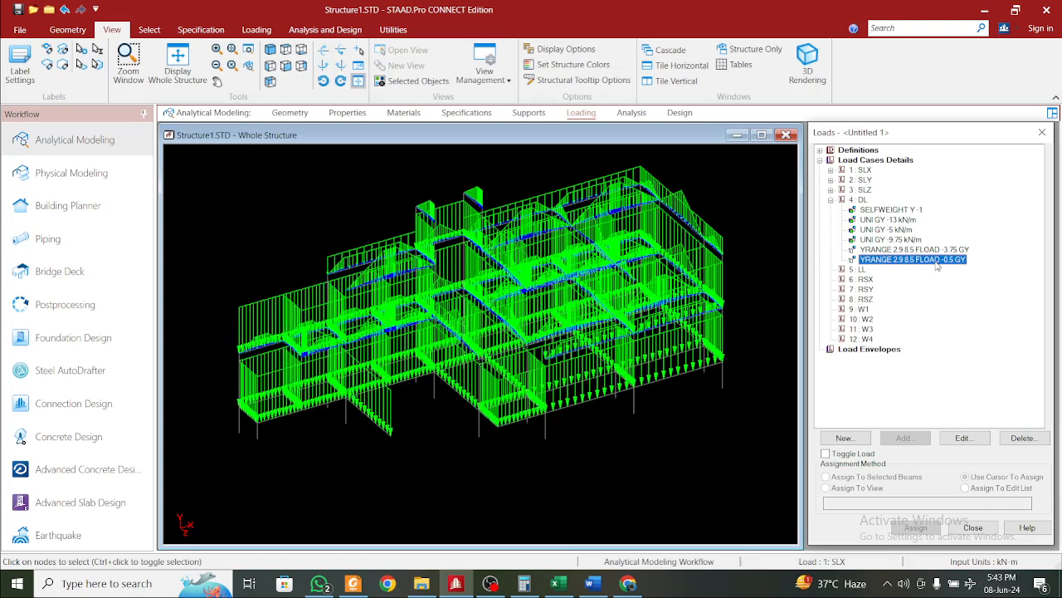
pyautogui.click(759, 268)
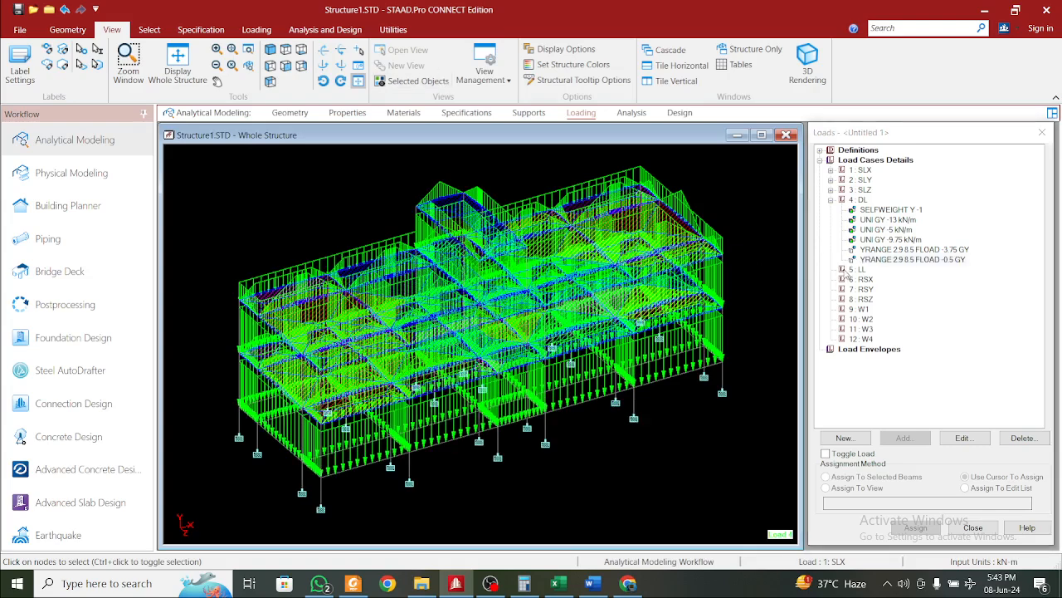
# Save the modified structure and open its command file in a maximized editor with enlarged text
pyautogui.click(393, 30)
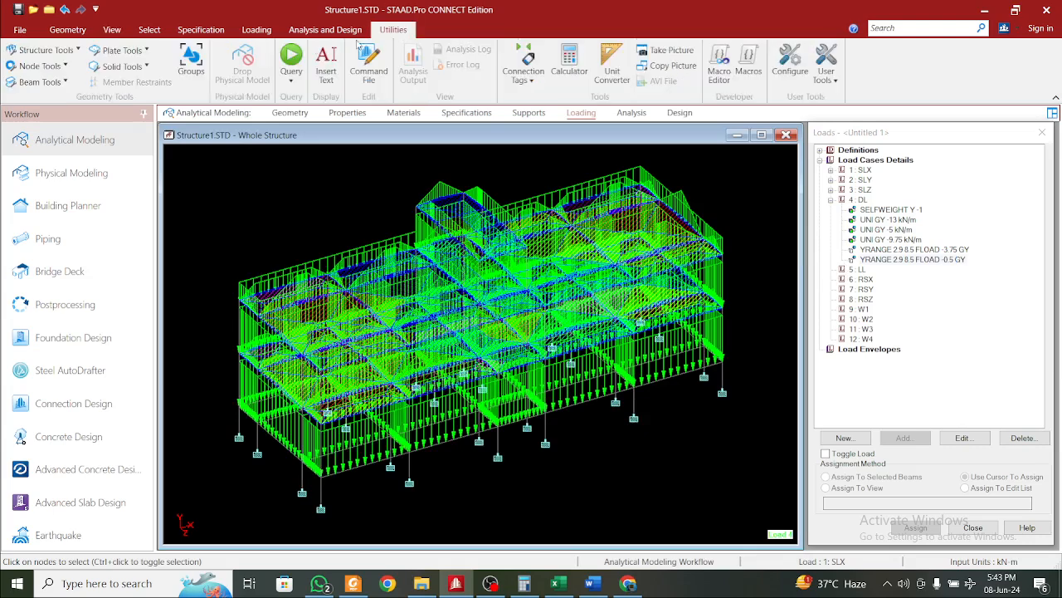
pyautogui.click(368, 71)
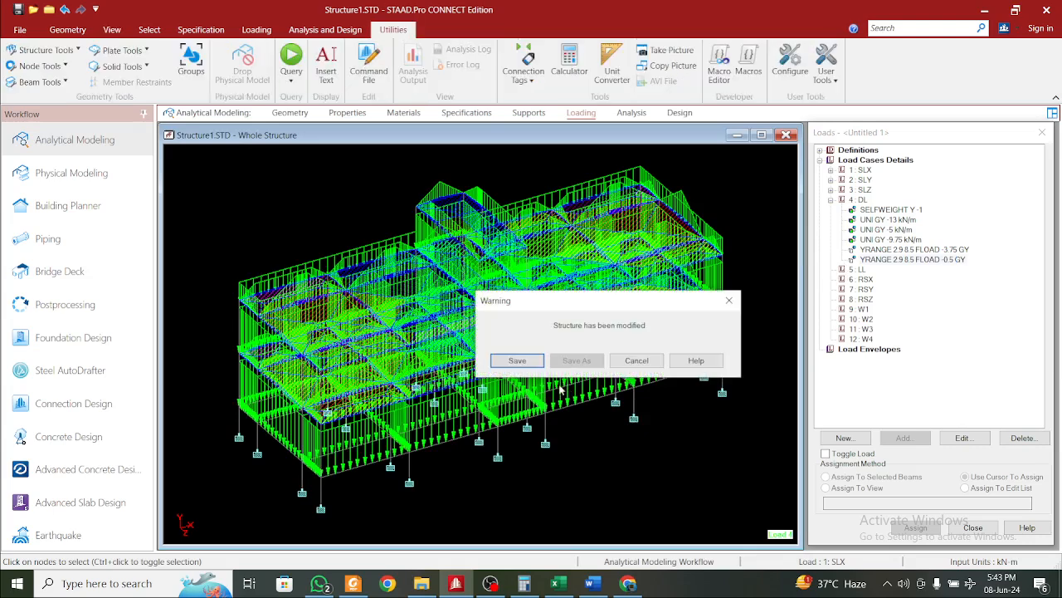
pyautogui.click(523, 363)
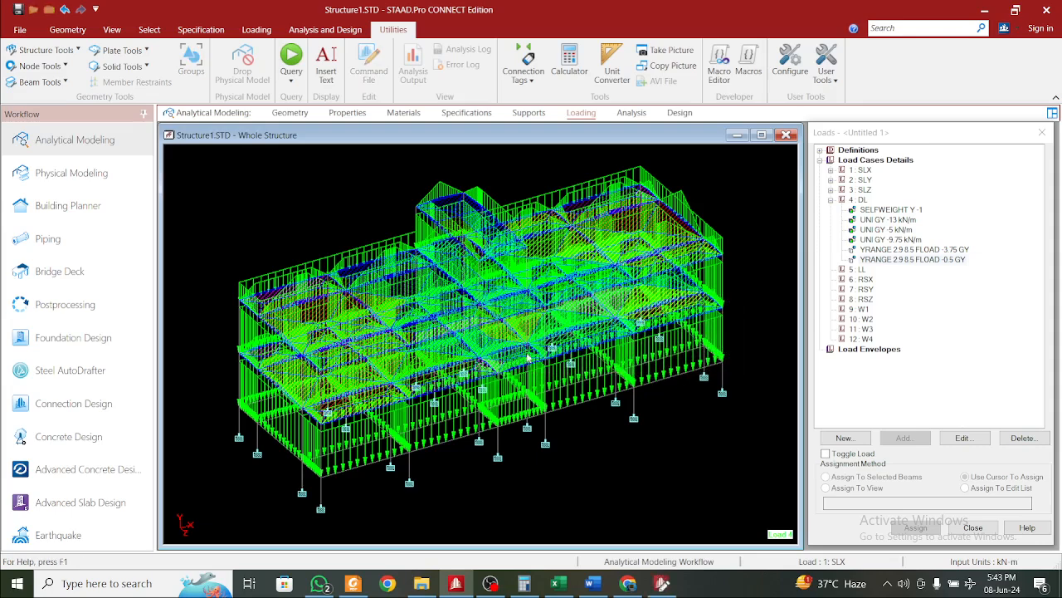
pyautogui.click(661, 583)
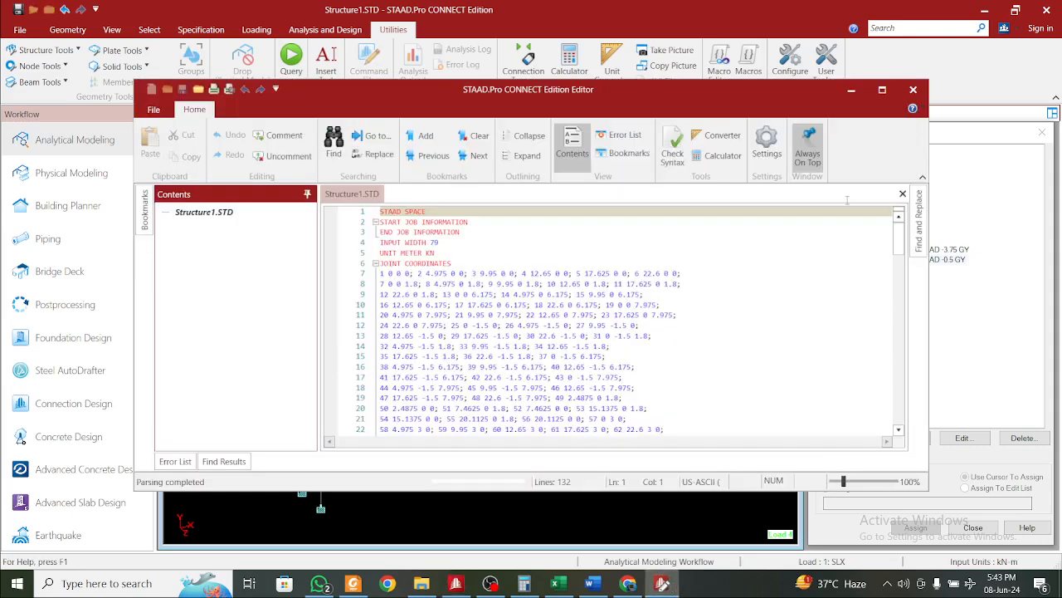
pyautogui.click(883, 89)
pyautogui.keyDown('ctrl'); pyautogui.scroll(7, 593, 328); pyautogui.keyUp('ctrl')
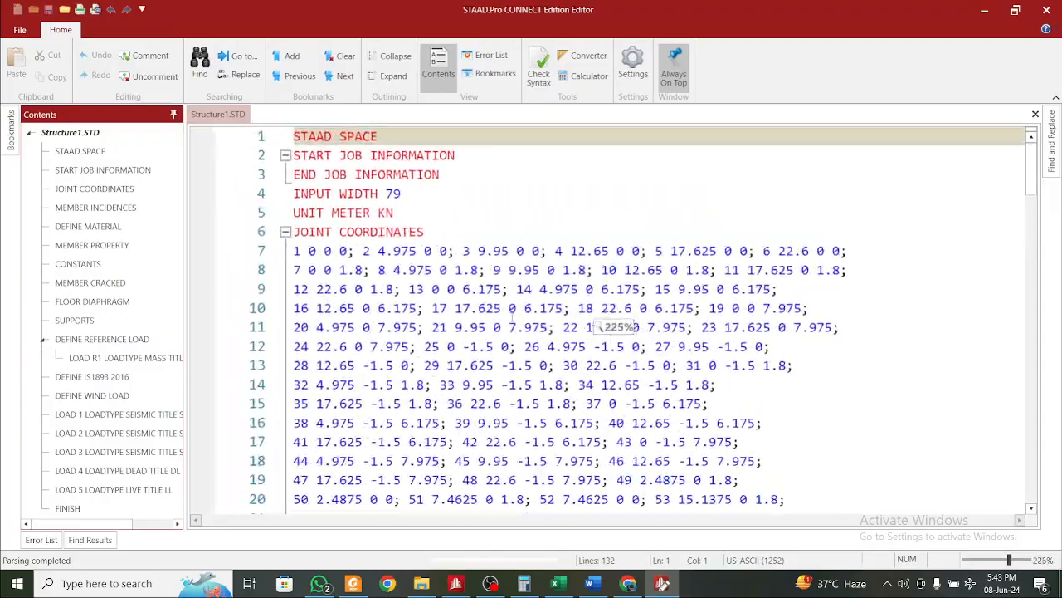
pyautogui.keyDown('ctrl'); pyautogui.scroll(-2, 594, 328); pyautogui.keyUp('ctrl')
# Copy the FLOOR LOAD heading and its -3.75 GY line from load case 4 DL to directly below load case 5 LL
pyautogui.scroll(-20, 511, 318)
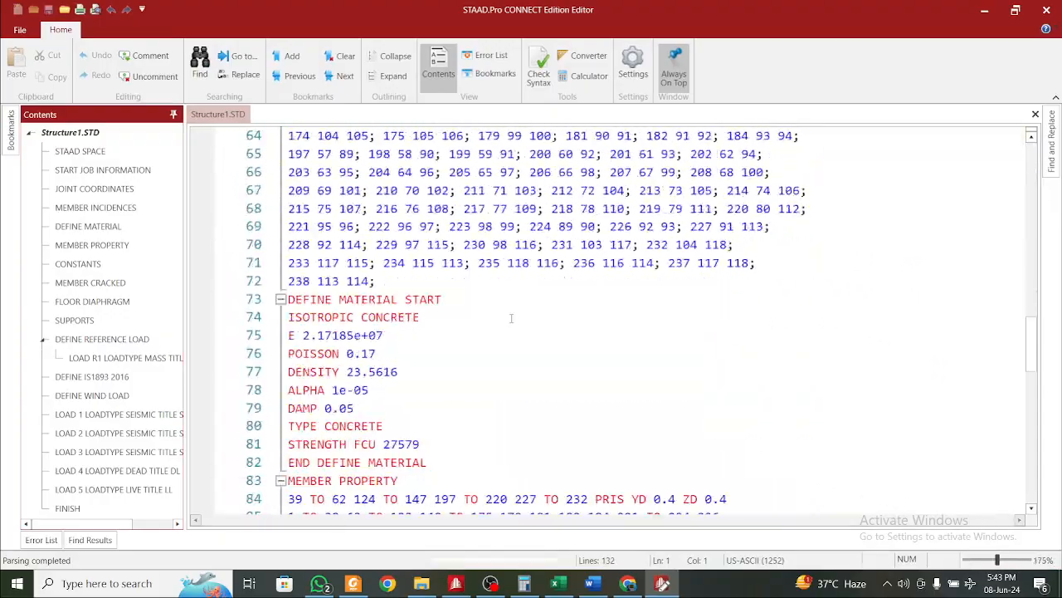
pyautogui.scroll(-2, 512, 317)
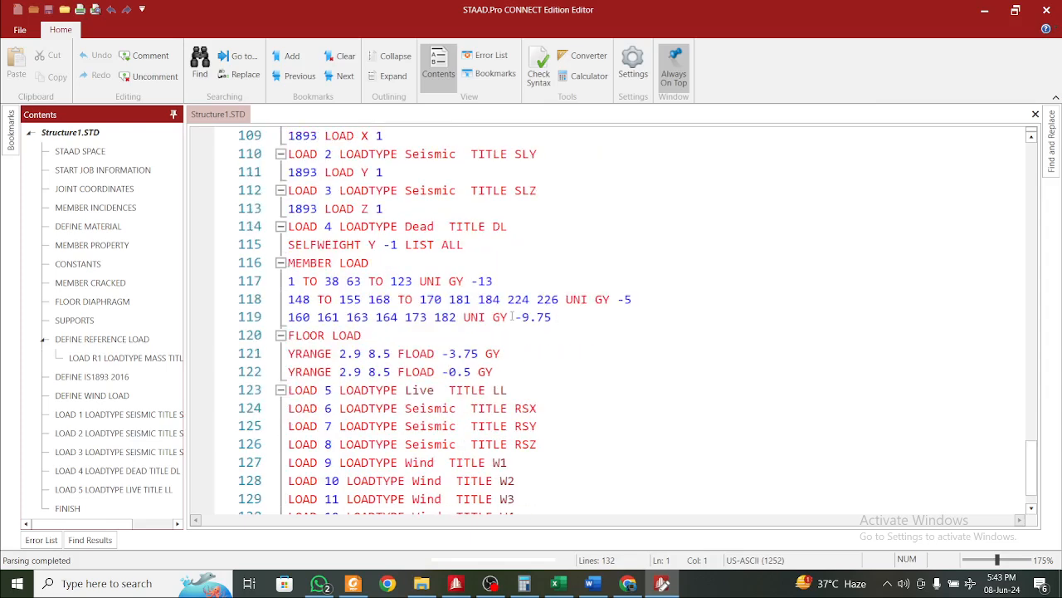
pyautogui.scroll(3, 511, 317)
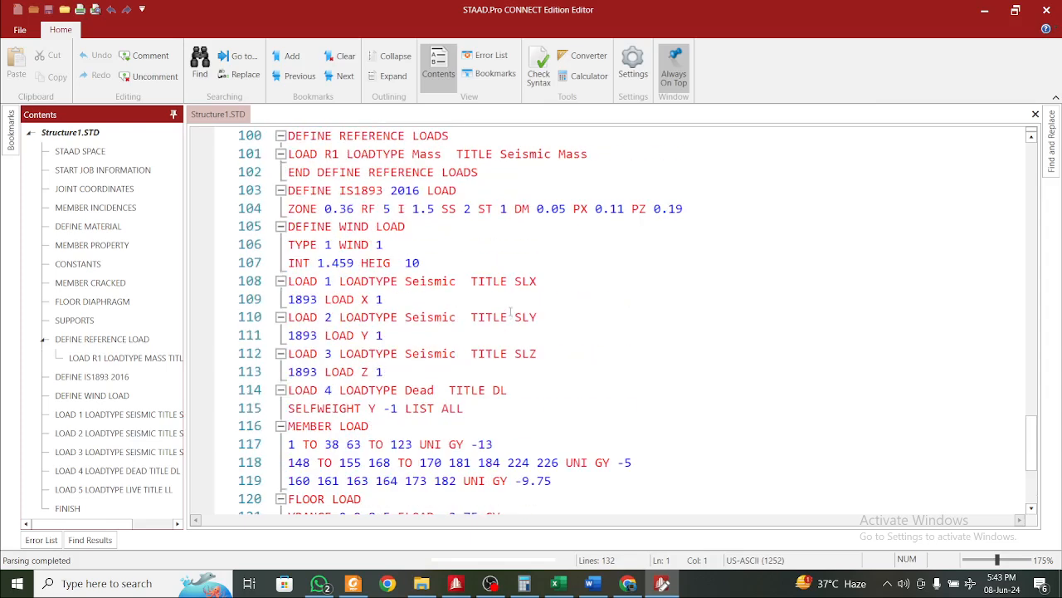
pyautogui.scroll(-4, 511, 317)
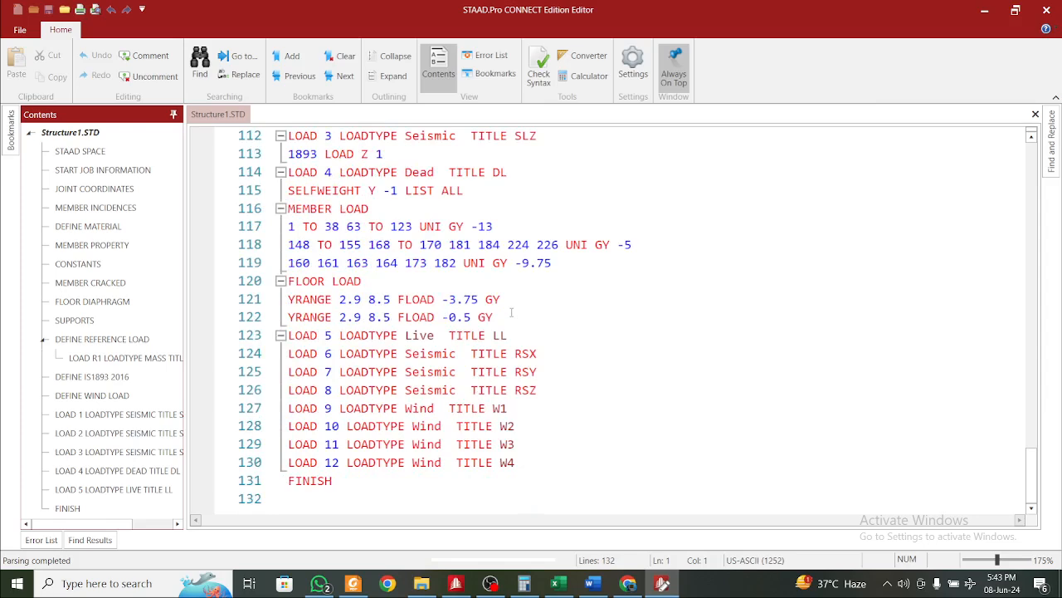
pyautogui.moveTo(501, 299); pyautogui.dragTo(290, 288)
pyautogui.hotkey('ctrl', 'c')
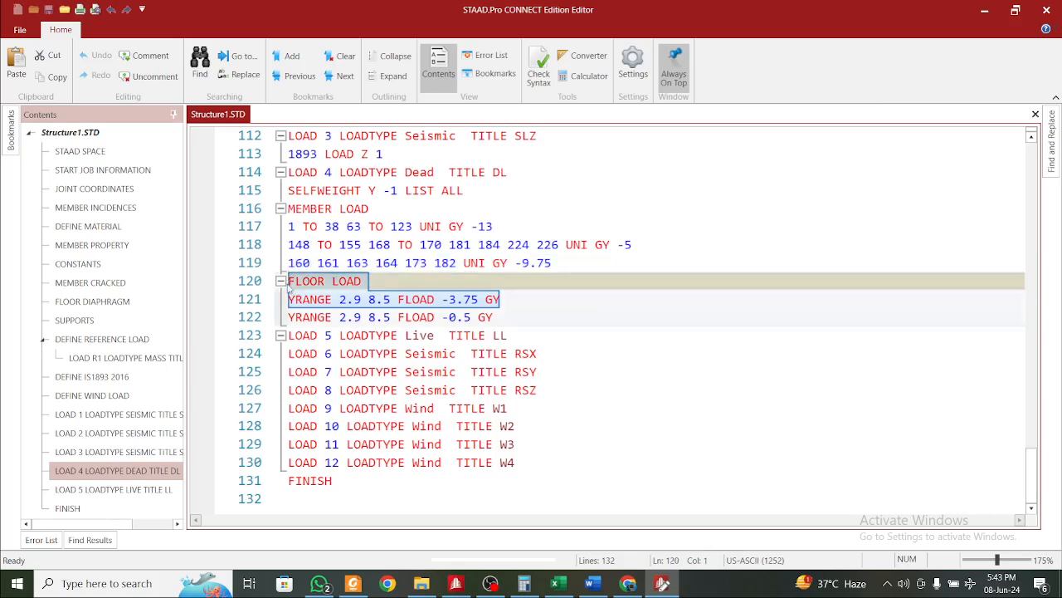
pyautogui.click(531, 336)
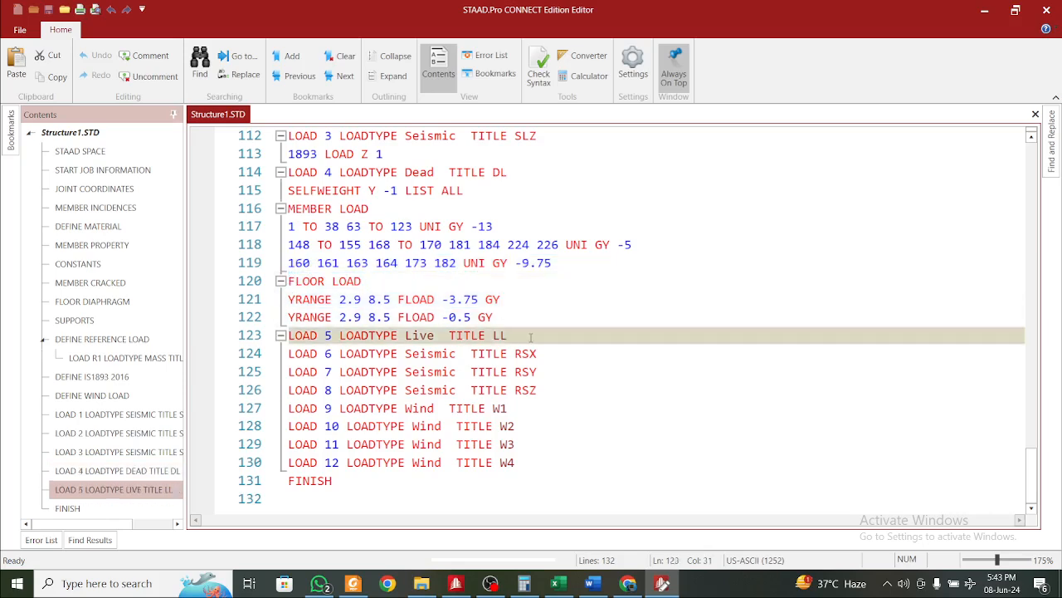
pyautogui.press('Return')
pyautogui.hotkey('ctrl', 'v')
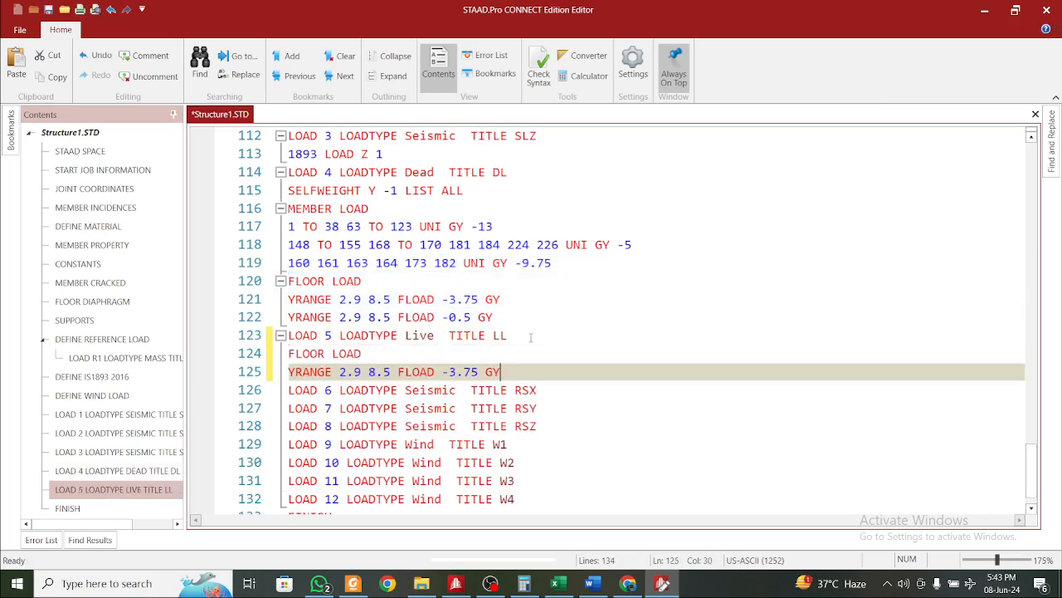
# Check the hospital live load value in the Structural Design Considerations document in Word, then return to the command file
pyautogui.click(478, 371)
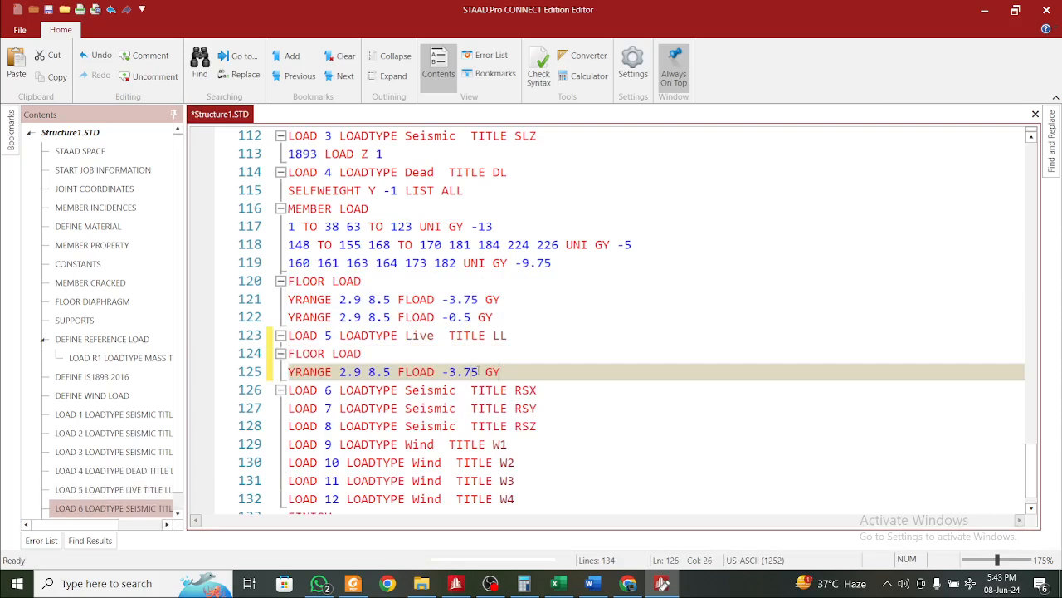
pyautogui.click(592, 584)
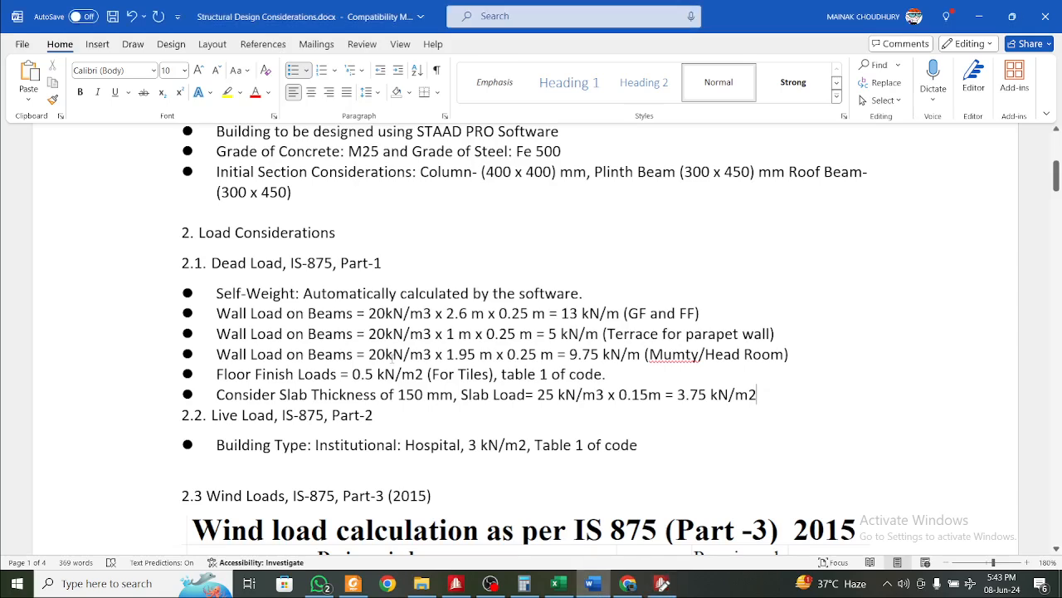
pyautogui.scroll(-1, 471, 369)
pyautogui.scroll(-1, 471, 370)
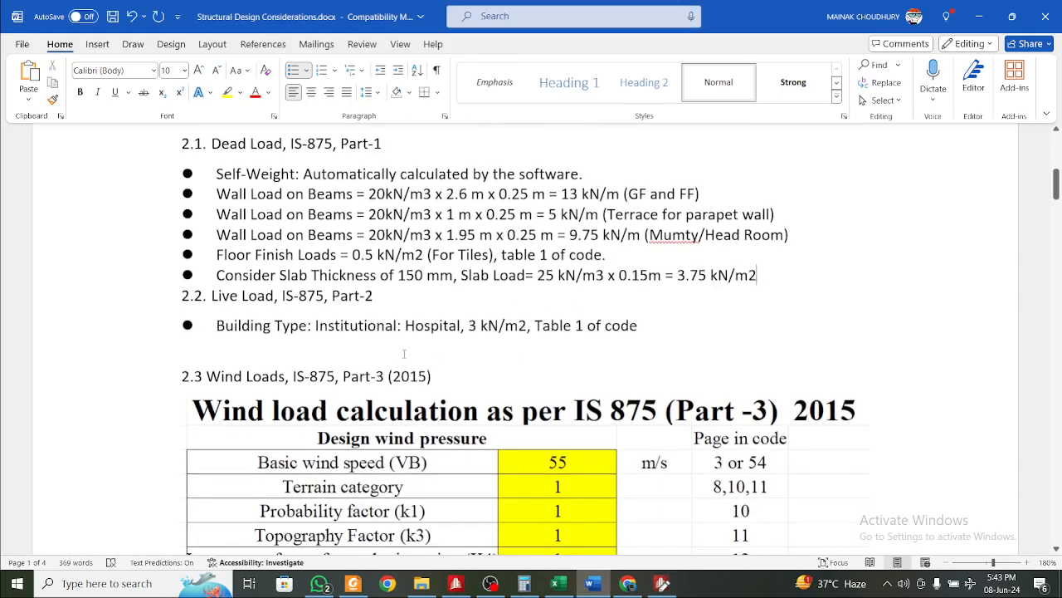
pyautogui.click(979, 15)
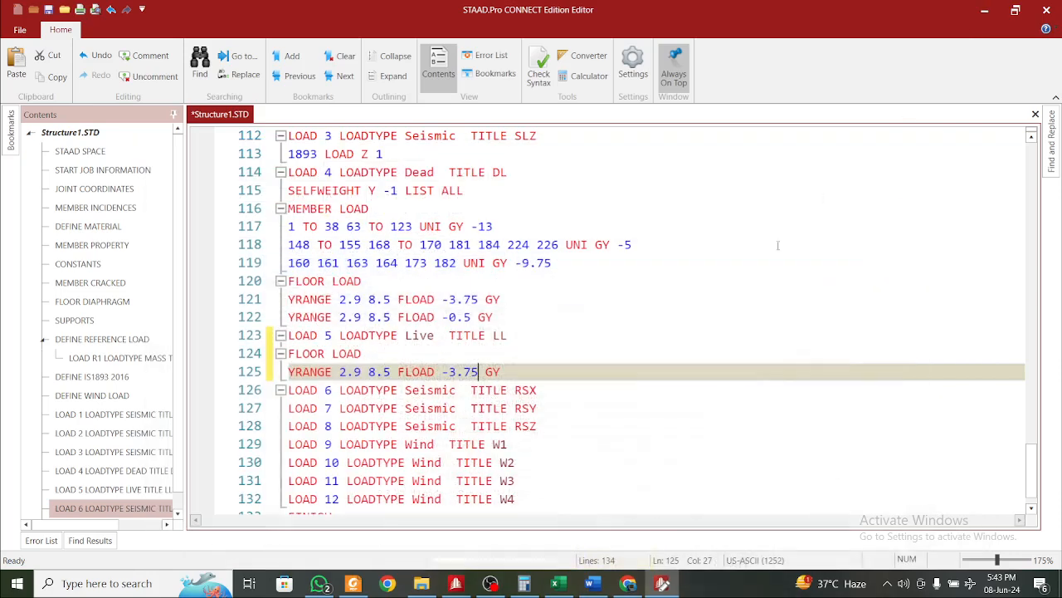
# Set the floor load under load case 5 LL to -3, save the command file and close the editor
pyautogui.hotkey('shift', 'Left')
pyautogui.hotkey('shift', 'Left')
pyautogui.hotkey('shift', 'Left')
pyautogui.hotkey('shift', 'Left')
pyautogui.press('BackSpace')
pyautogui.write('3')
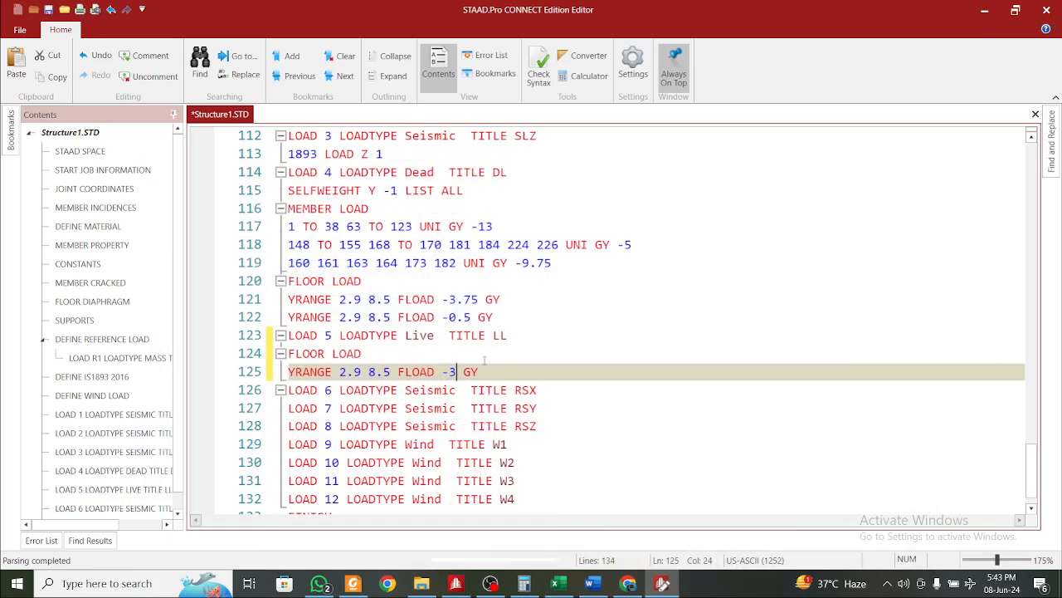
pyautogui.hotkey('ctrl', 's')
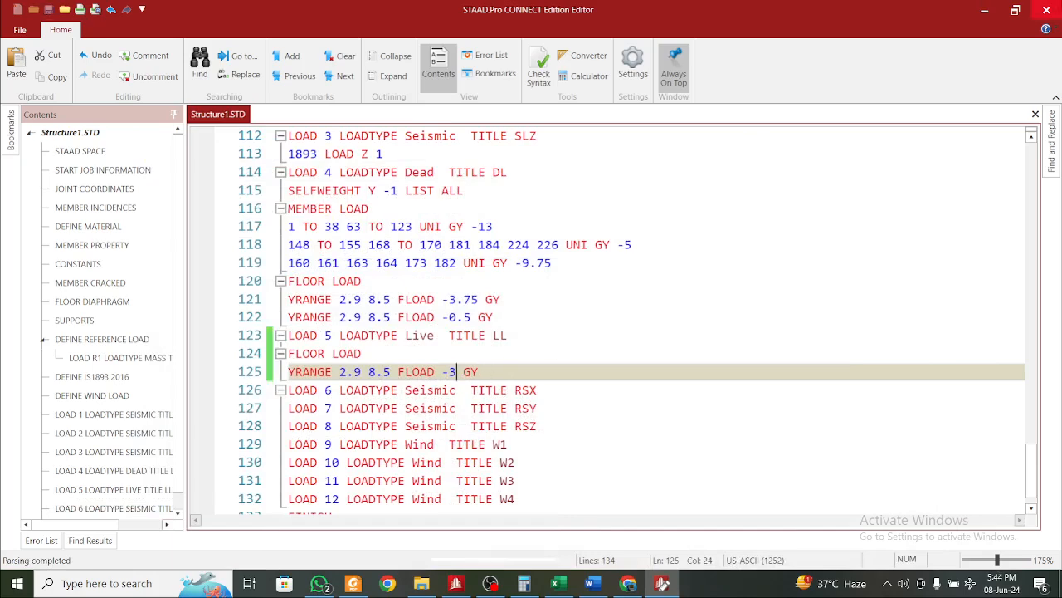
pyautogui.click(1047, 9)
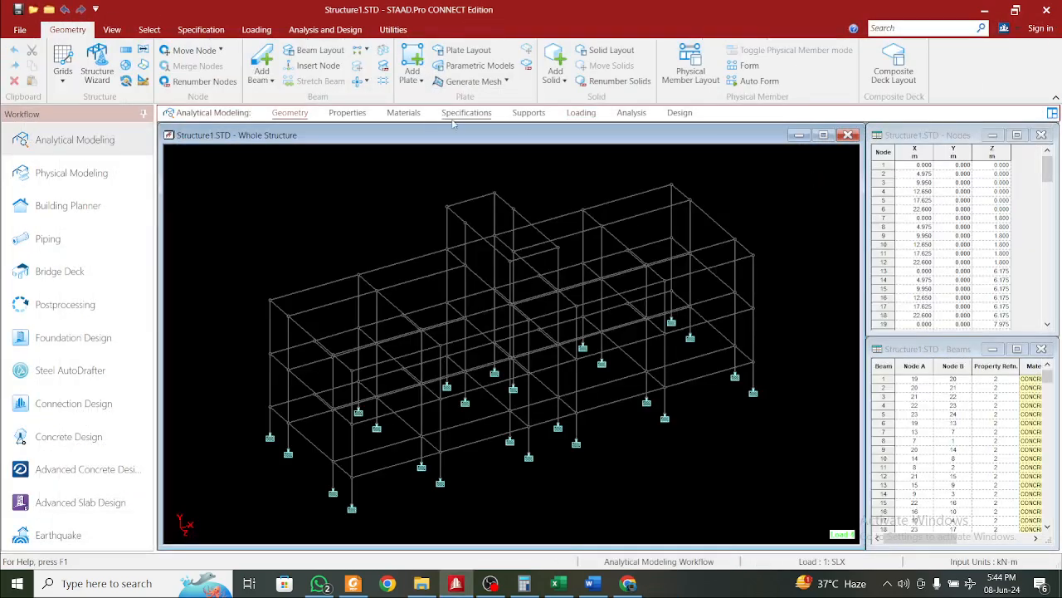
# Expand load case 5 LL in the loading details and display its -3 GY floor load on the model
pyautogui.click(583, 116)
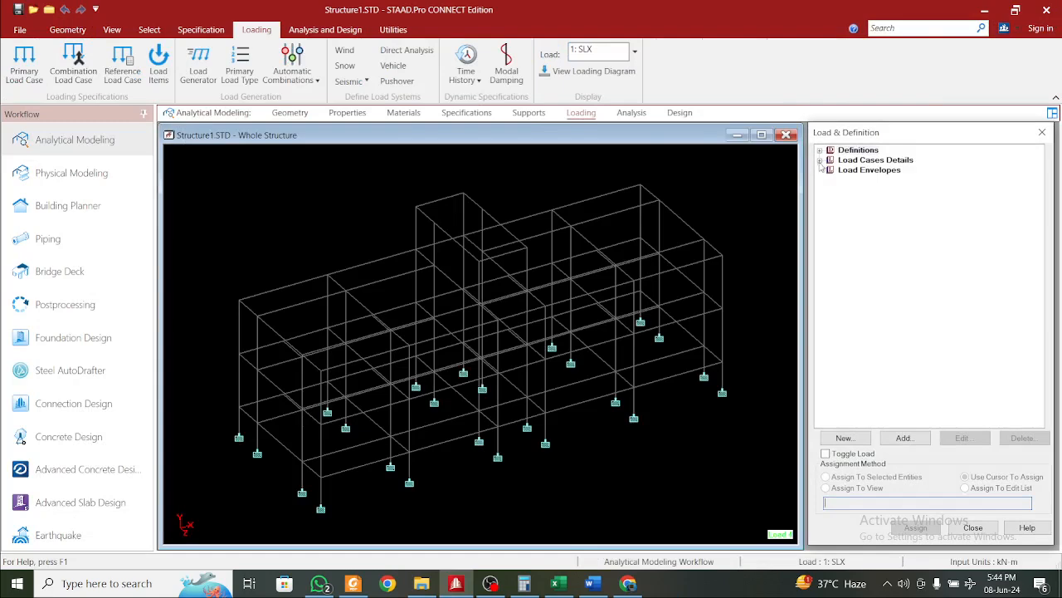
pyautogui.click(820, 161)
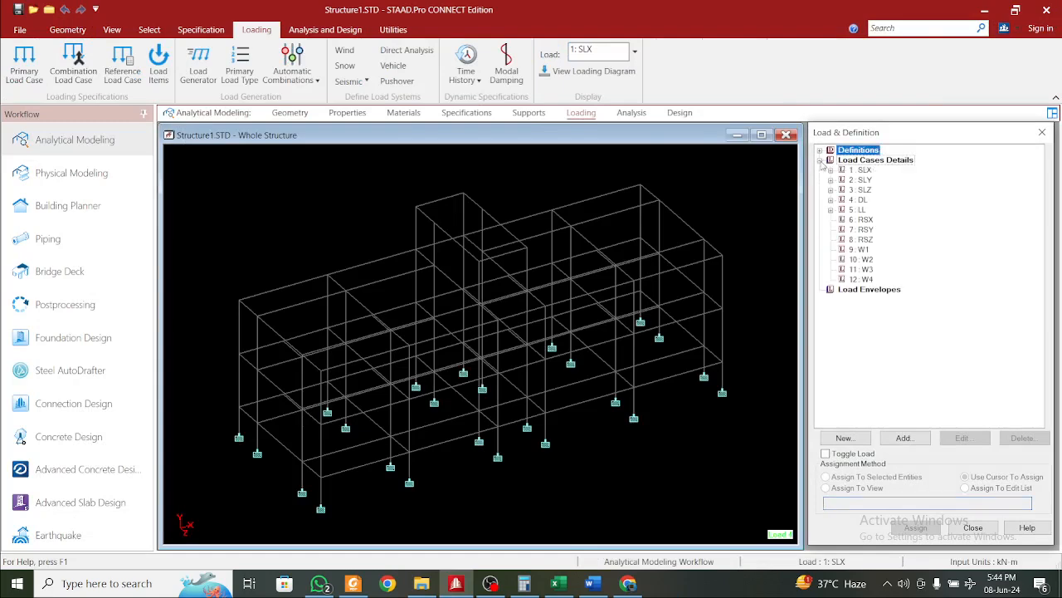
pyautogui.click(831, 212)
pyautogui.click(872, 220)
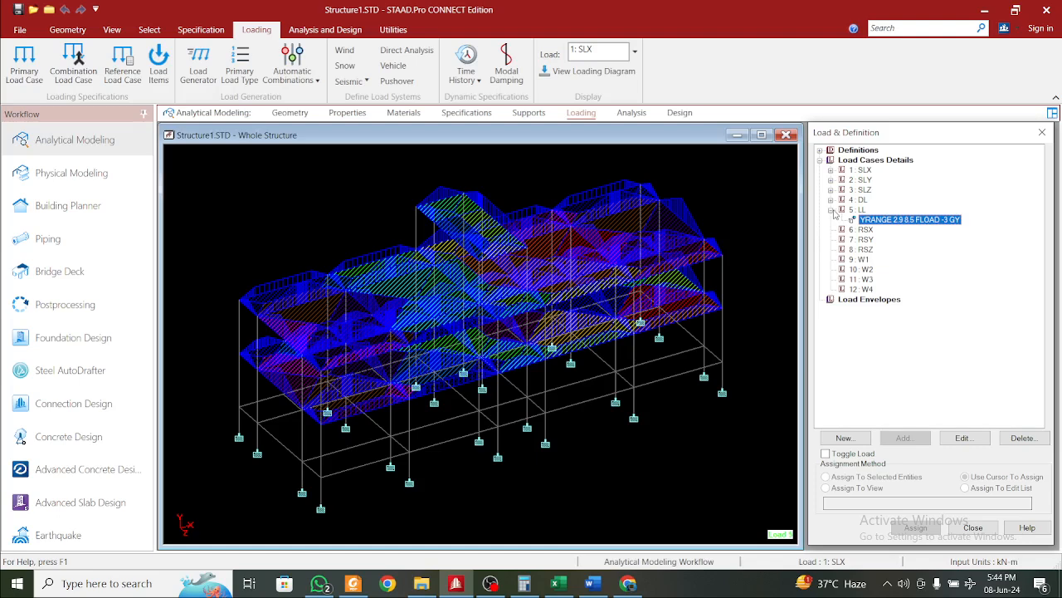
pyautogui.click(830, 210)
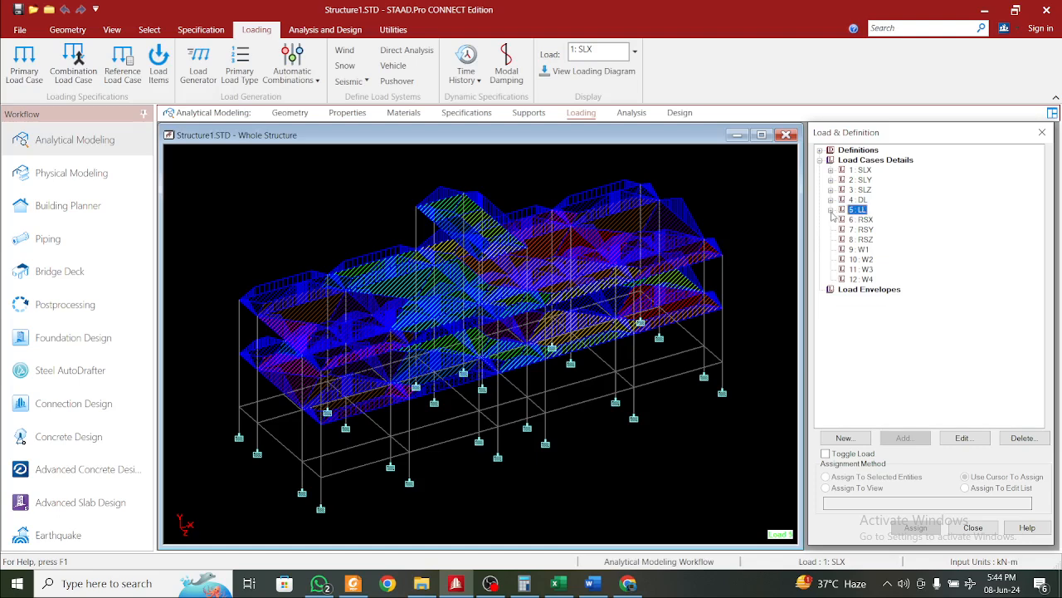
pyautogui.click(831, 190)
pyautogui.click(831, 190)
# Reopen the structure's command file and enlarge its text around the member property and floor diaphragm definitions
pyautogui.click(394, 29)
pyautogui.click(362, 80)
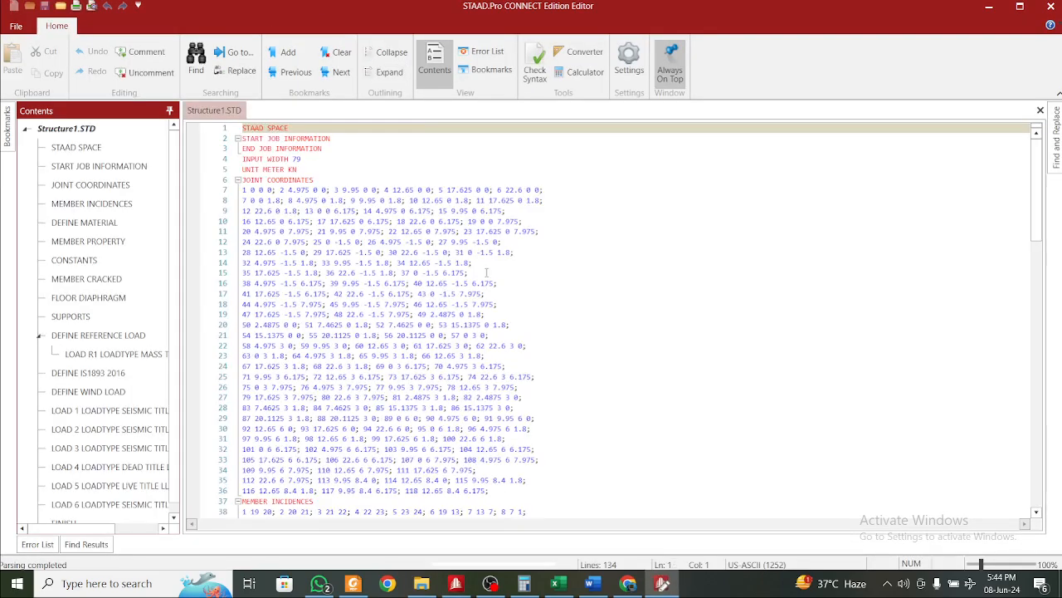
pyautogui.scroll(-18, 487, 272)
pyautogui.keyDown('ctrl'); pyautogui.scroll(5, 320, 285); pyautogui.keyUp('ctrl')
pyautogui.keyDown('ctrl'); pyautogui.scroll(2, 321, 284); pyautogui.keyUp('ctrl')
pyautogui.scroll(-5, 322, 278)
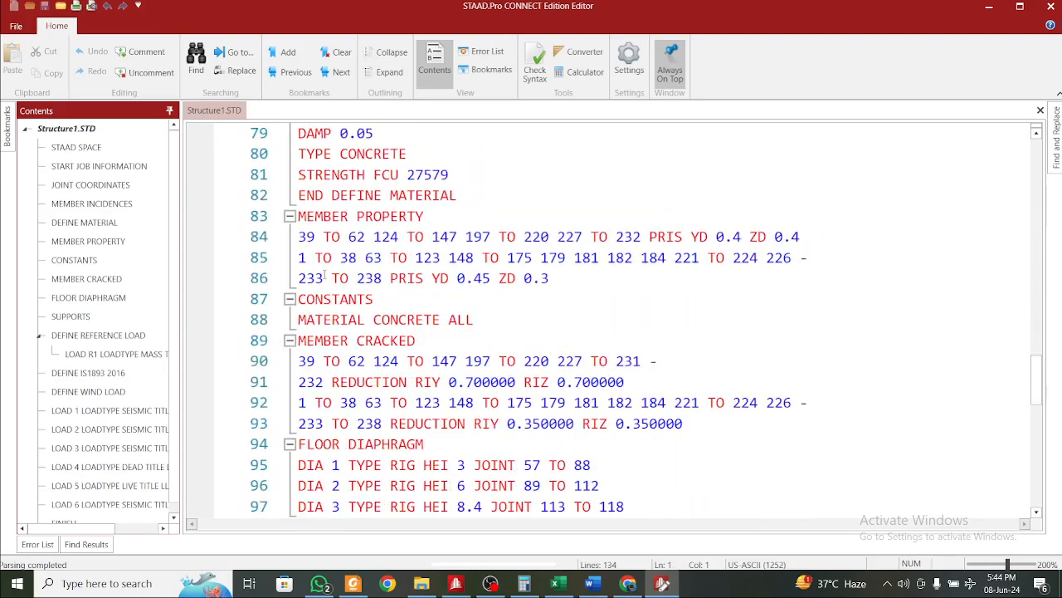
# Examine the order of the command file's blocks from MEMBER PROPERTY through FLOOR DIAPHRAGM to the reference load definitions
pyautogui.scroll(-1, 324, 276)
pyautogui.scroll(-2, 325, 276)
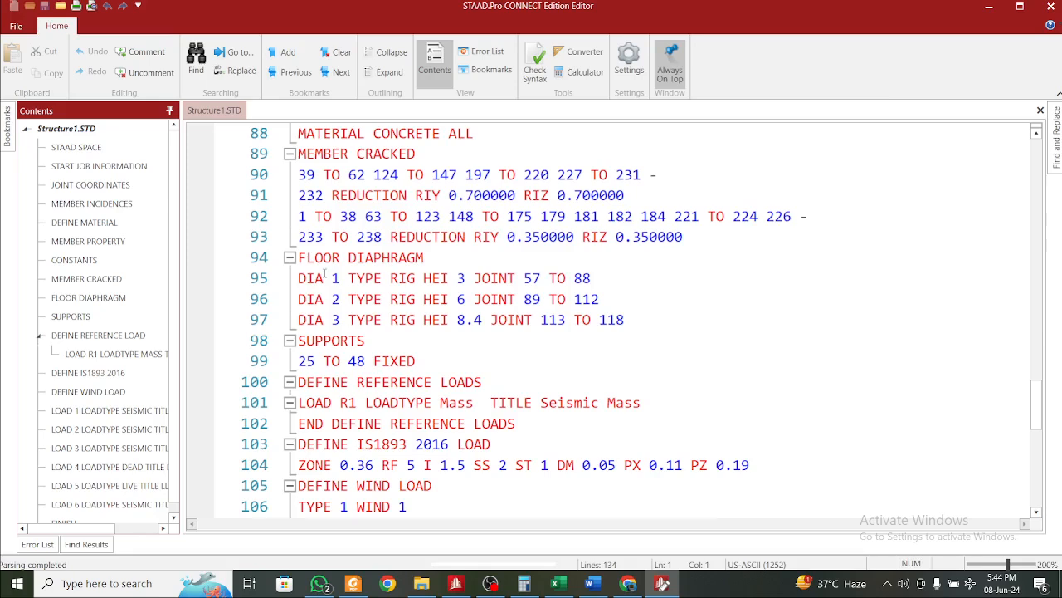
pyautogui.scroll(-1, 325, 276)
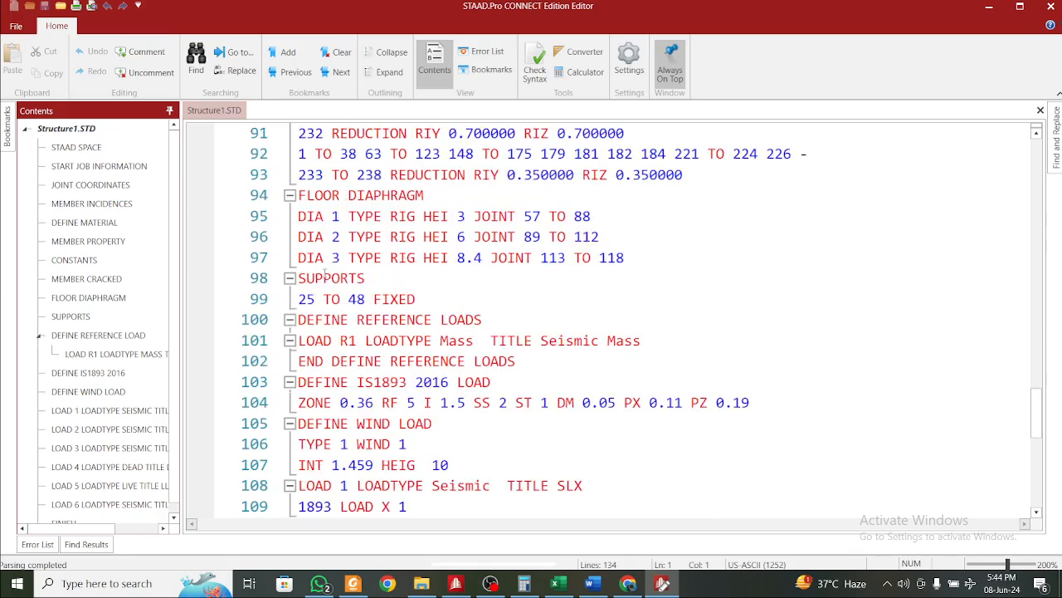
pyautogui.scroll(3, 326, 276)
pyautogui.scroll(1, 324, 276)
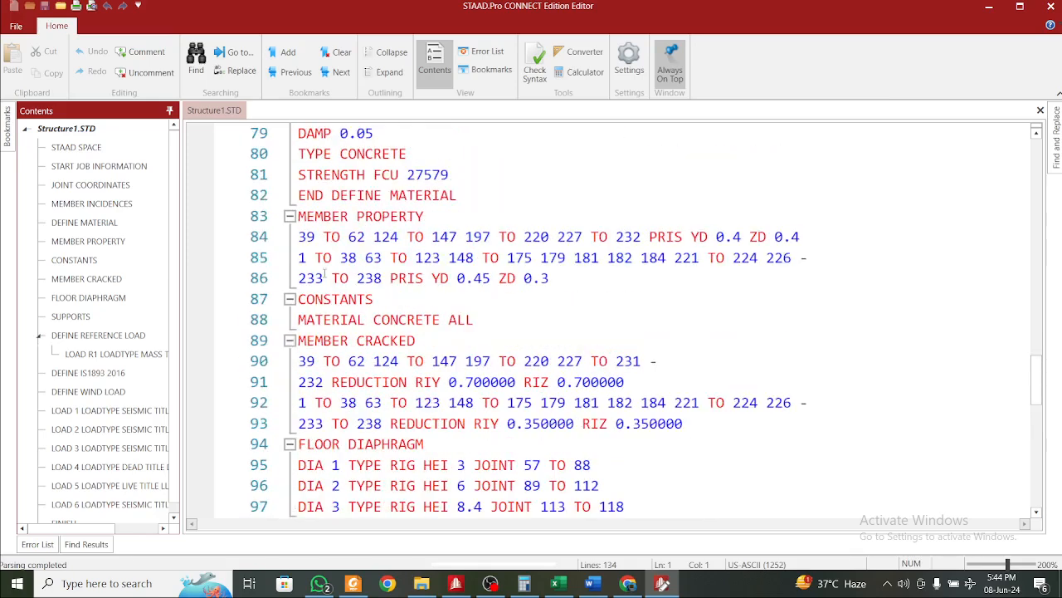
pyautogui.scroll(1, 324, 275)
pyautogui.scroll(-2, 325, 275)
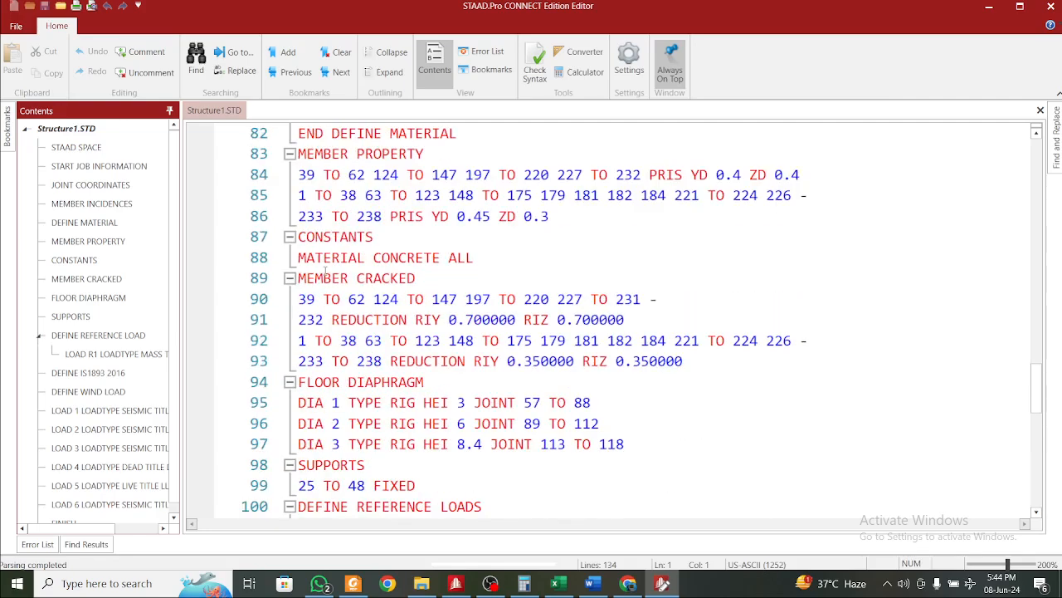
pyautogui.scroll(-1, 326, 276)
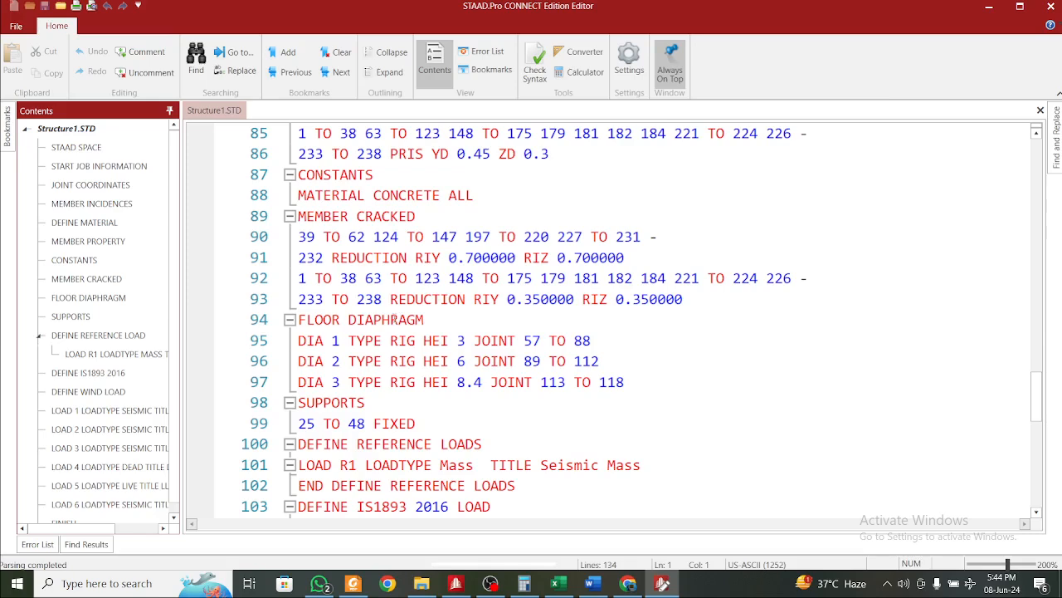
pyautogui.scroll(-1, 400, 322)
pyautogui.scroll(-1, 429, 346)
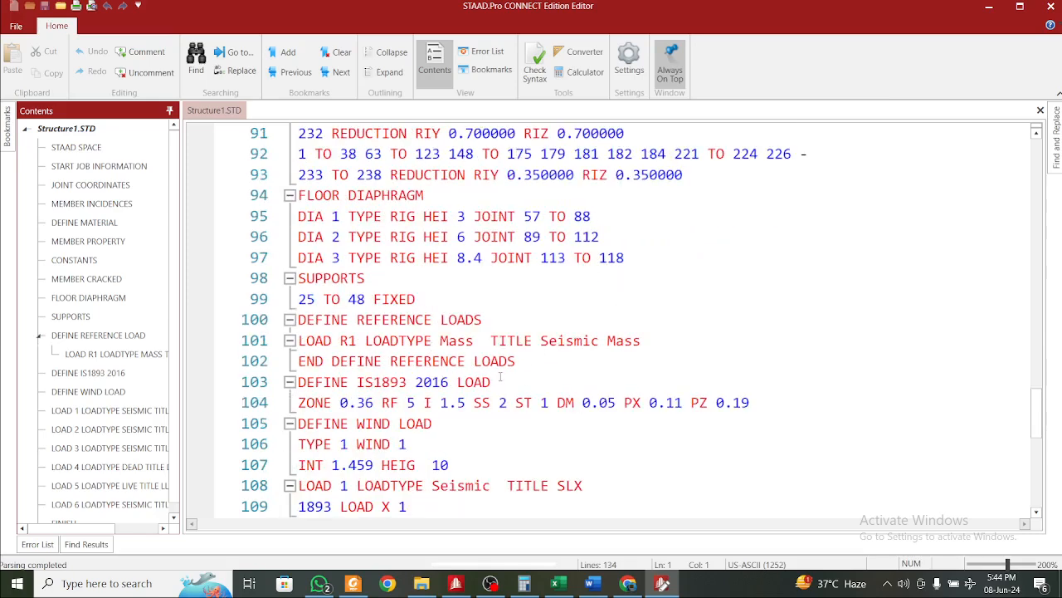
# Move the DEFINE REFERENCE LOADS block directly after MEMBER CRACKED, before FLOOR DIAPHRAGM, then save the command file and close the editor
pyautogui.moveTo(531, 366); pyautogui.dragTo(295, 320)
pyautogui.hotkey('ctrl', 'c')
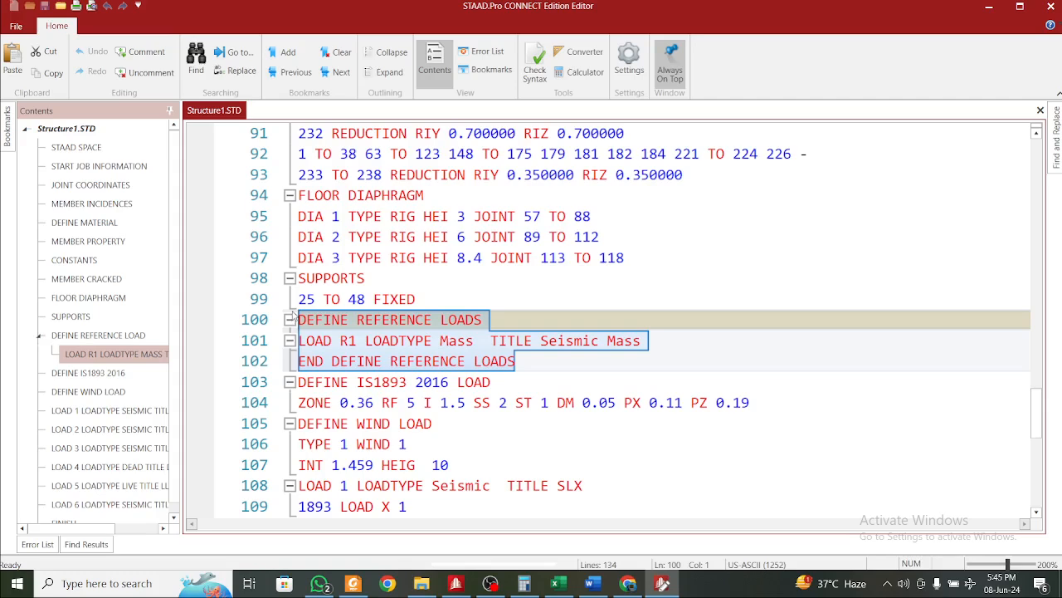
pyautogui.press('Delete')
pyautogui.press('Delete')
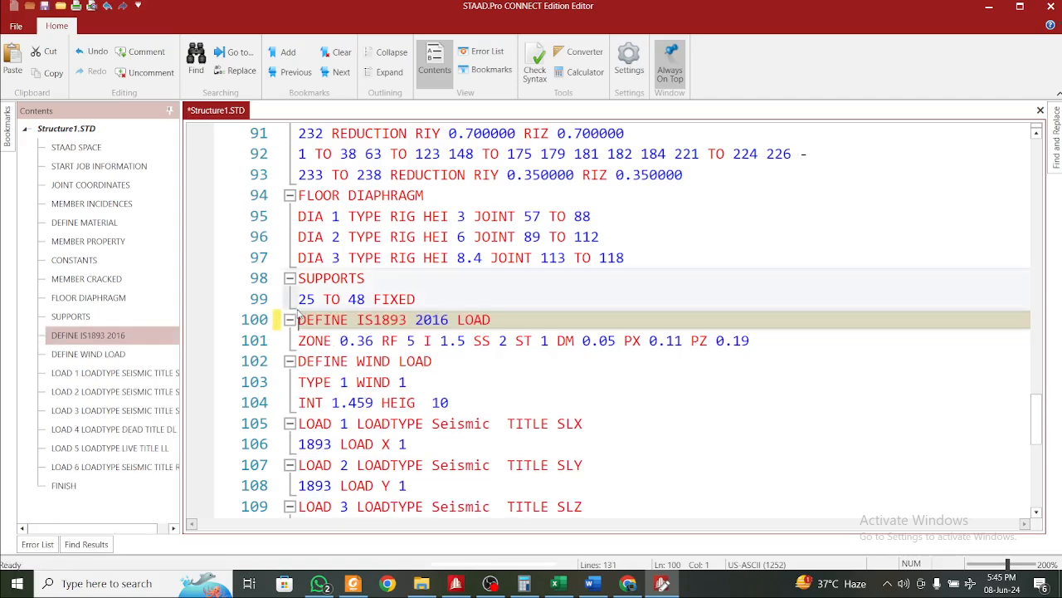
pyautogui.scroll(2, 402, 307)
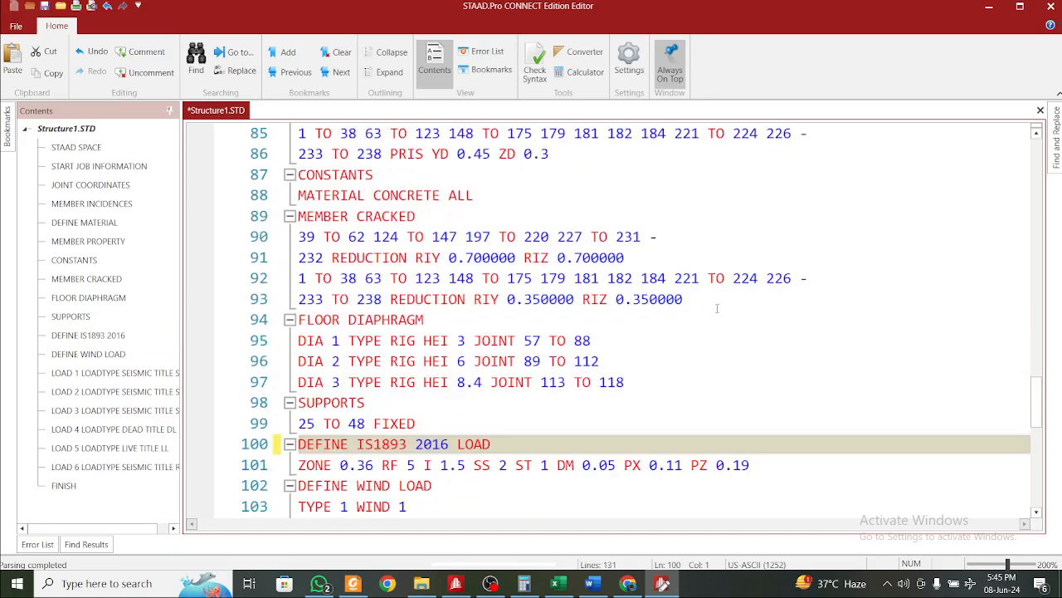
pyautogui.click(717, 302)
pyautogui.press('Return')
pyautogui.hotkey('ctrl', 'v')
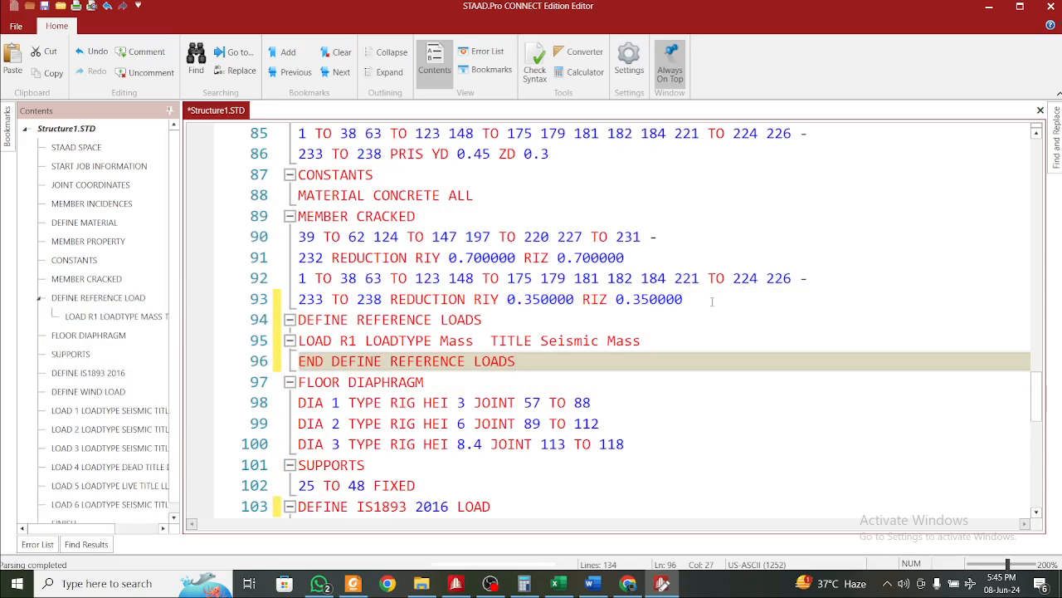
pyautogui.hotkey('ctrl', 's')
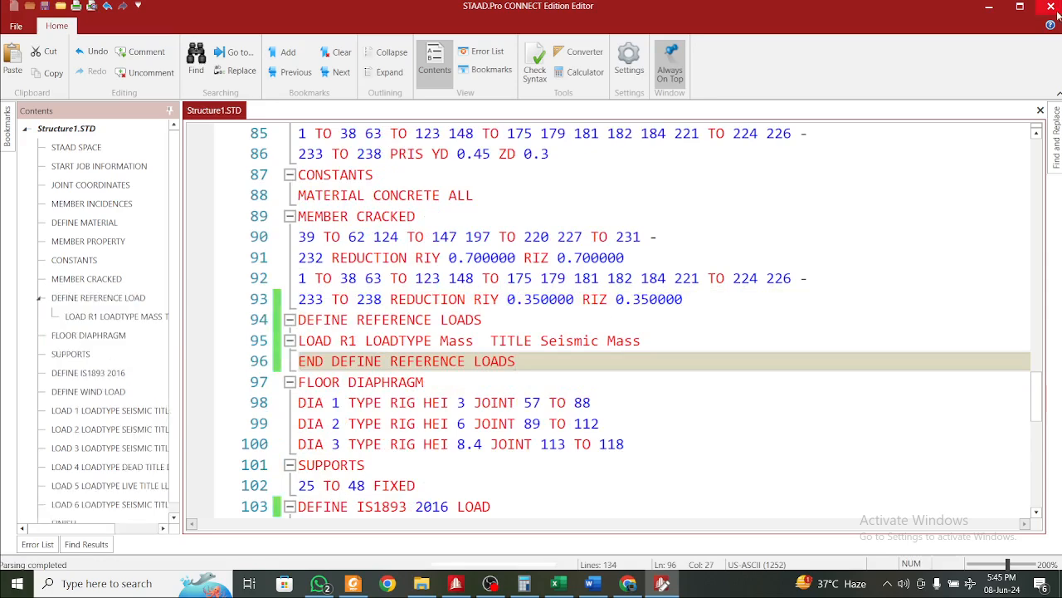
pyautogui.click(1051, 7)
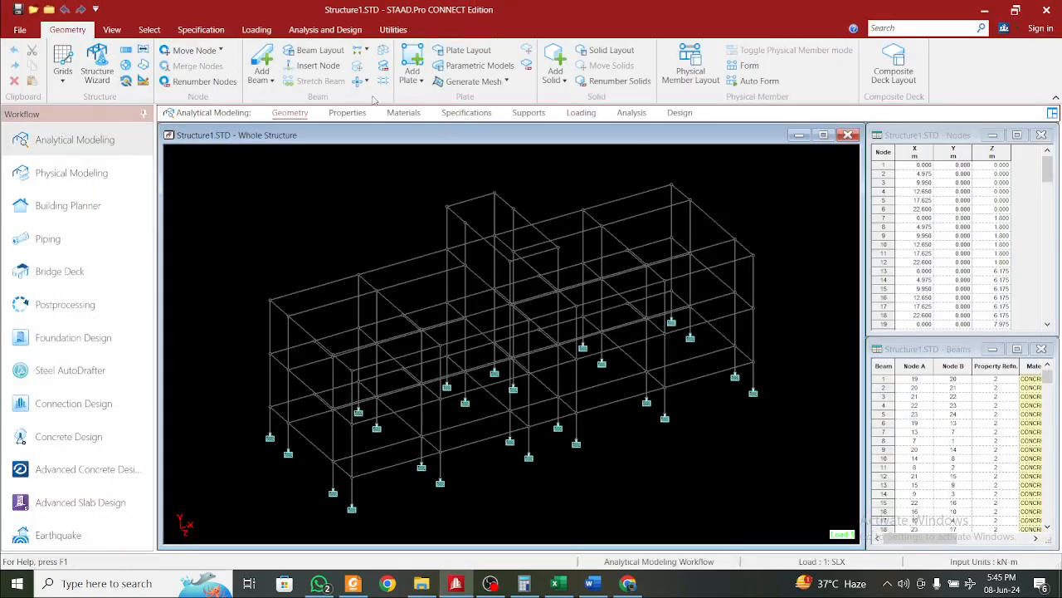
# Check the rigid floor diaphragm entries DIA 1 to DIA 3 in the model's specifications
pyautogui.click(466, 113)
pyautogui.click(936, 329)
pyautogui.click(935, 322)
pyautogui.click(934, 329)
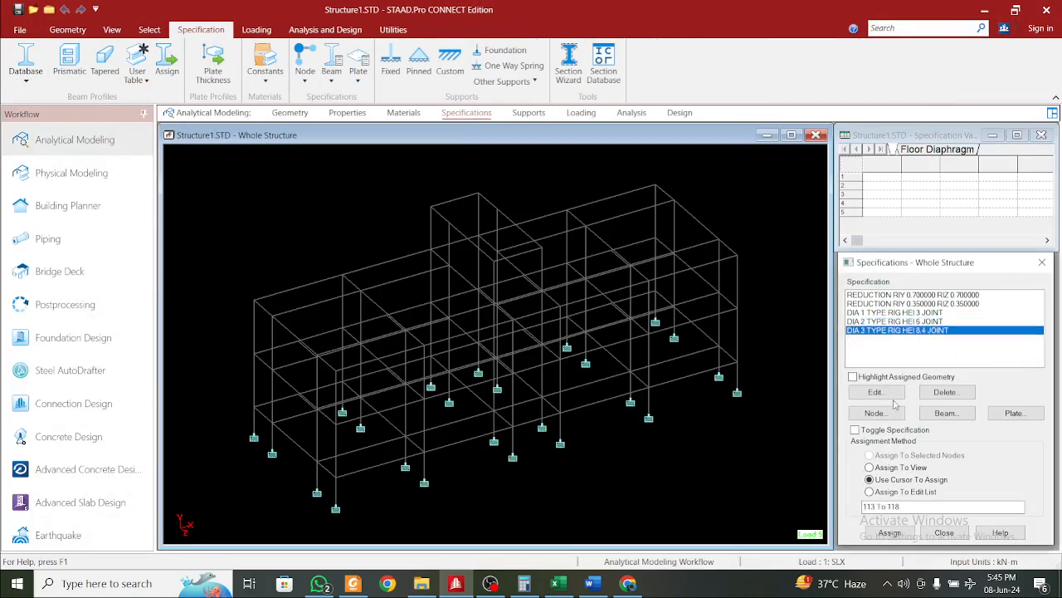
pyautogui.click(900, 313)
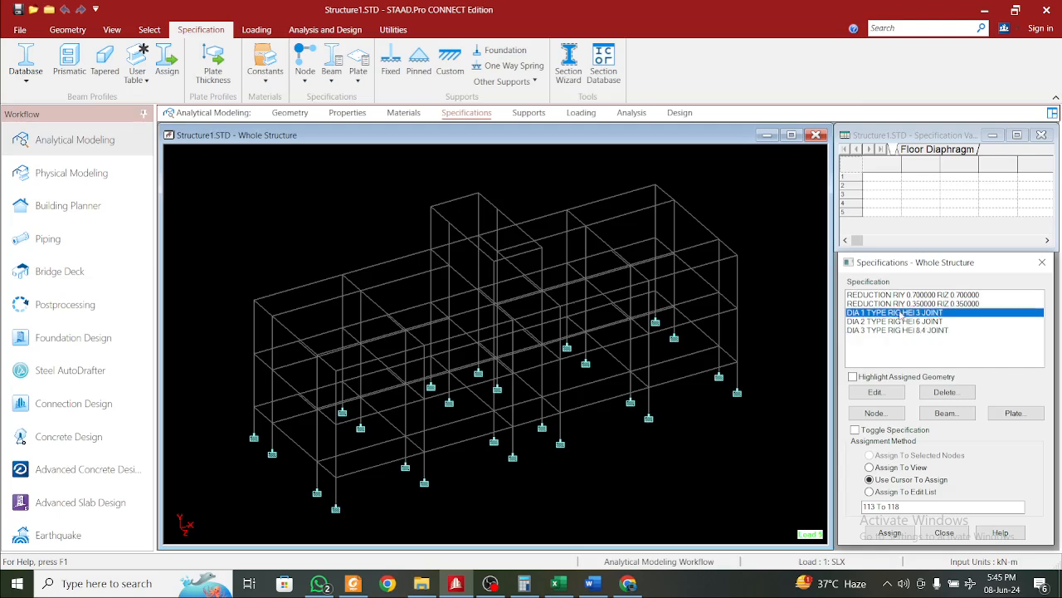
# Expand the reference load definitions in the loading details and select R1 Seismic Mass
pyautogui.click(581, 112)
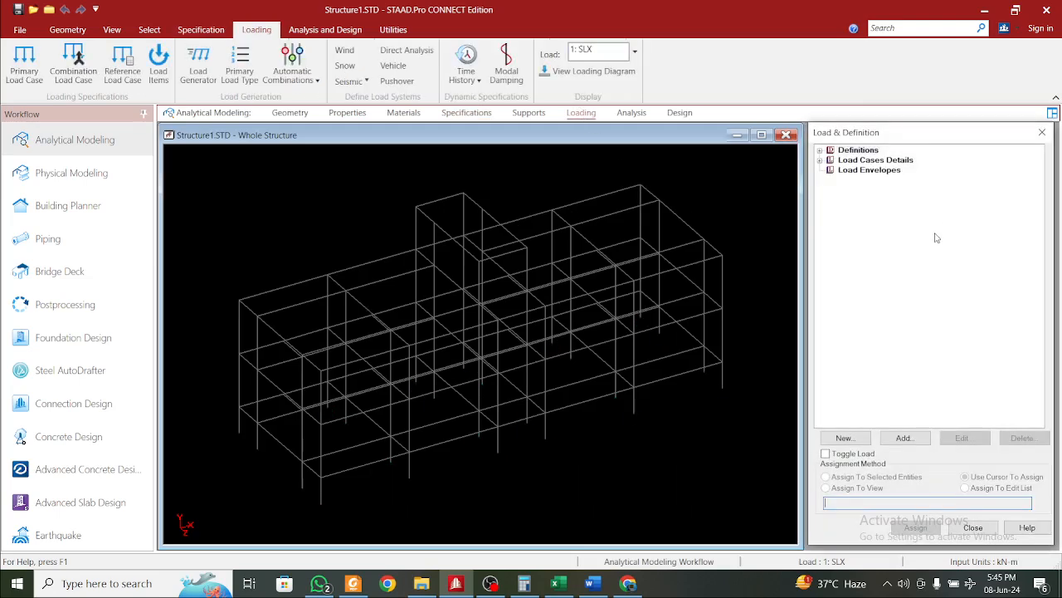
pyautogui.click(820, 150)
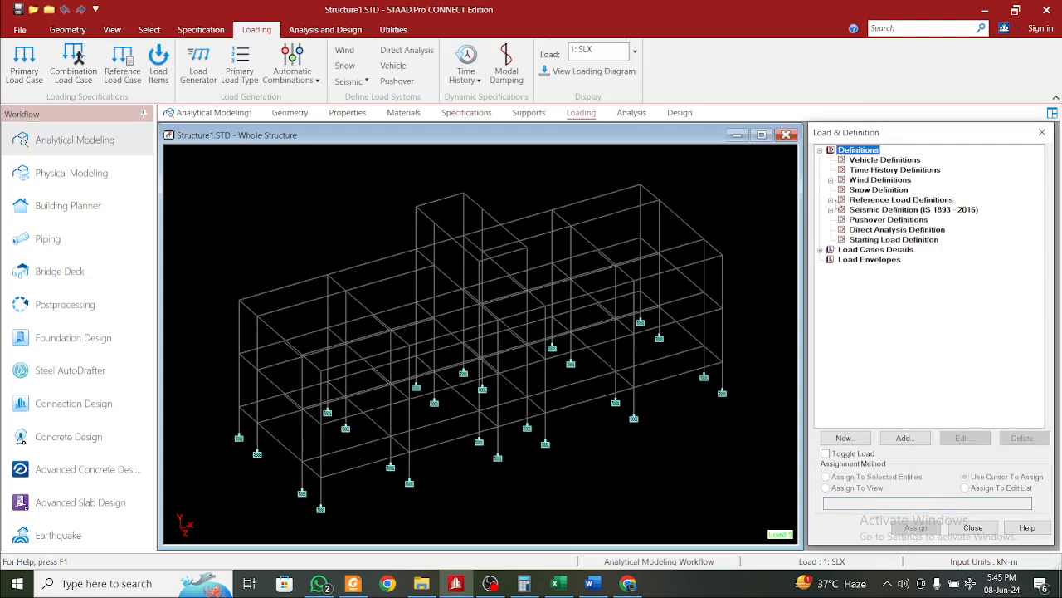
pyautogui.click(831, 200)
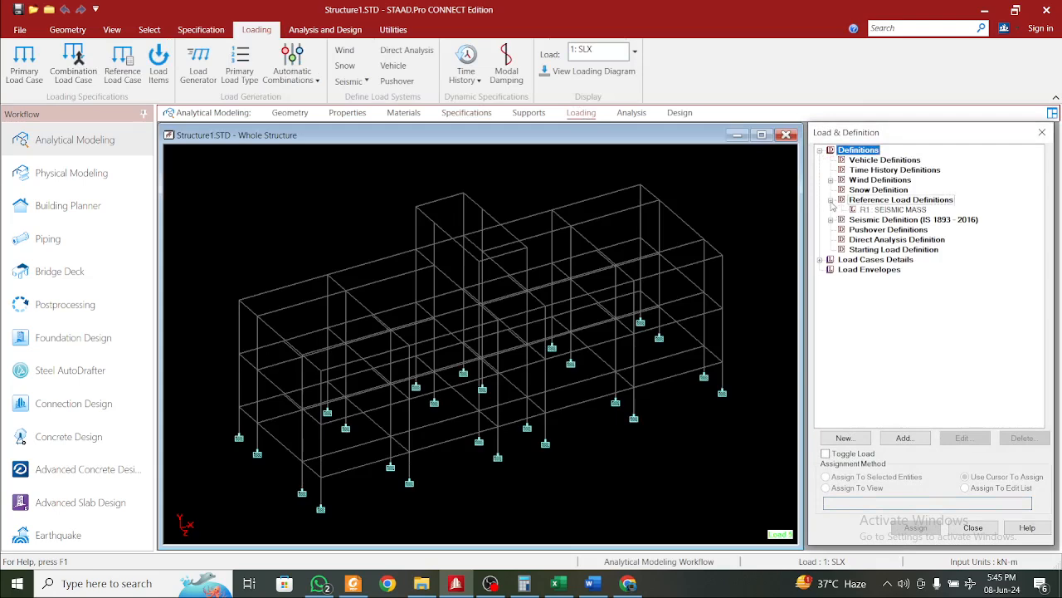
pyautogui.click(884, 209)
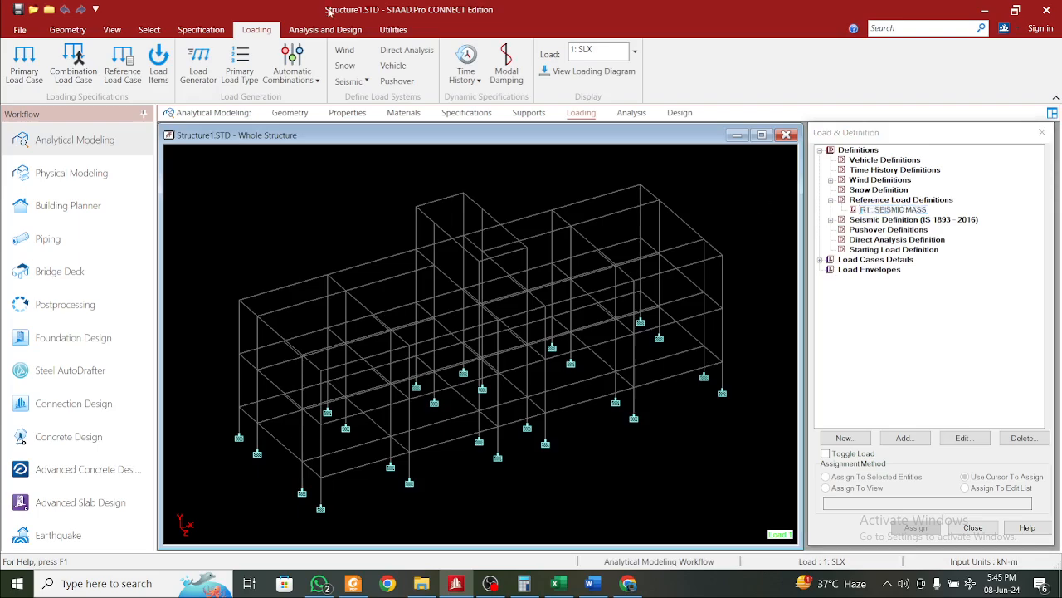
# Reopen the command file with enlarged text and insert a blank line under LOAD R1 Seismic Mass
pyautogui.click(393, 30)
pyautogui.click(369, 59)
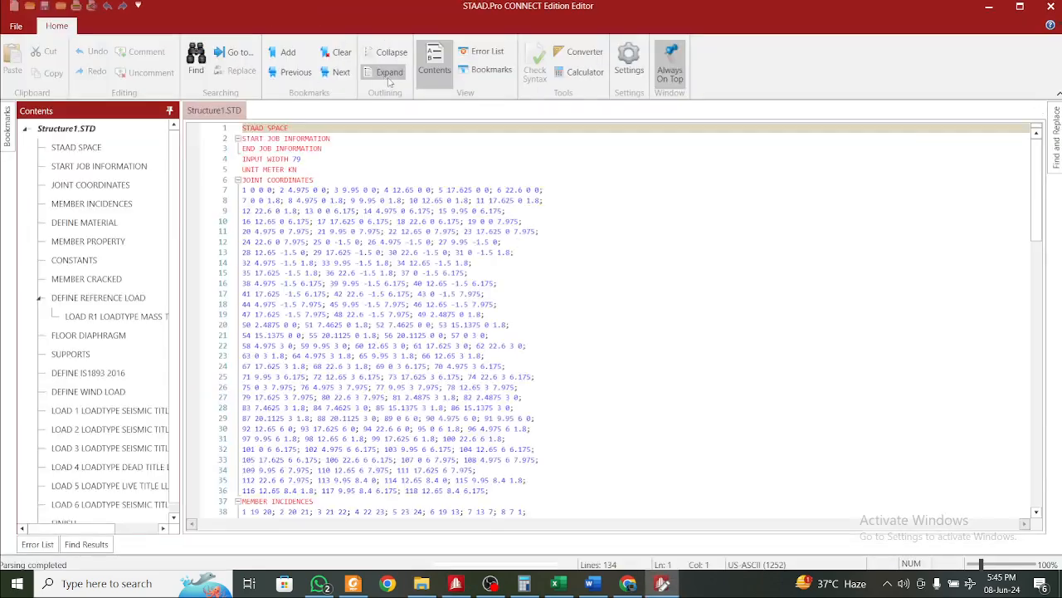
pyautogui.keyDown('ctrl'); pyautogui.scroll(8, 499, 286); pyautogui.keyUp('ctrl')
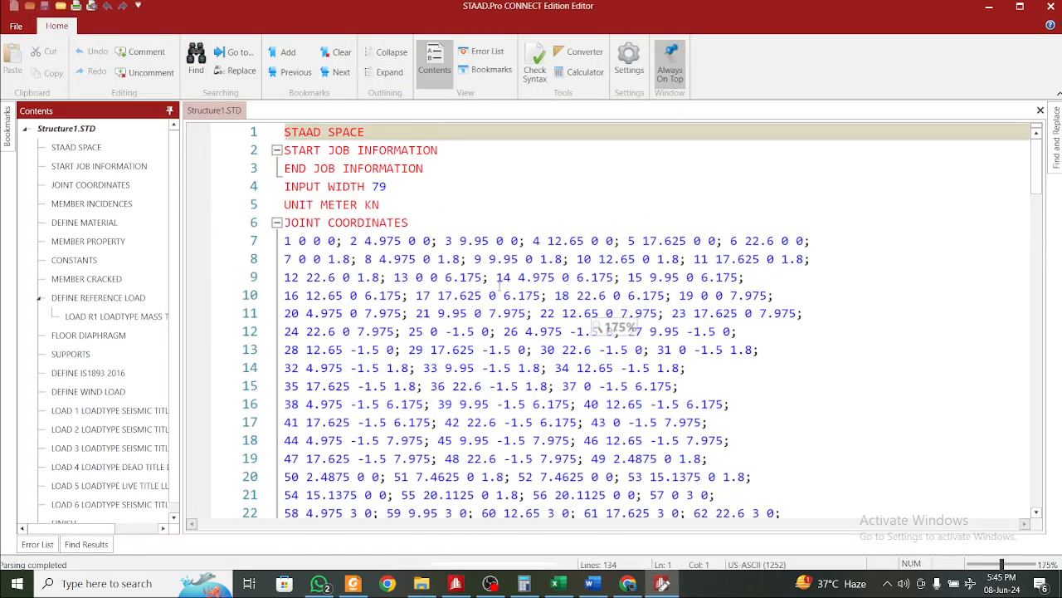
pyautogui.scroll(-20, 500, 282)
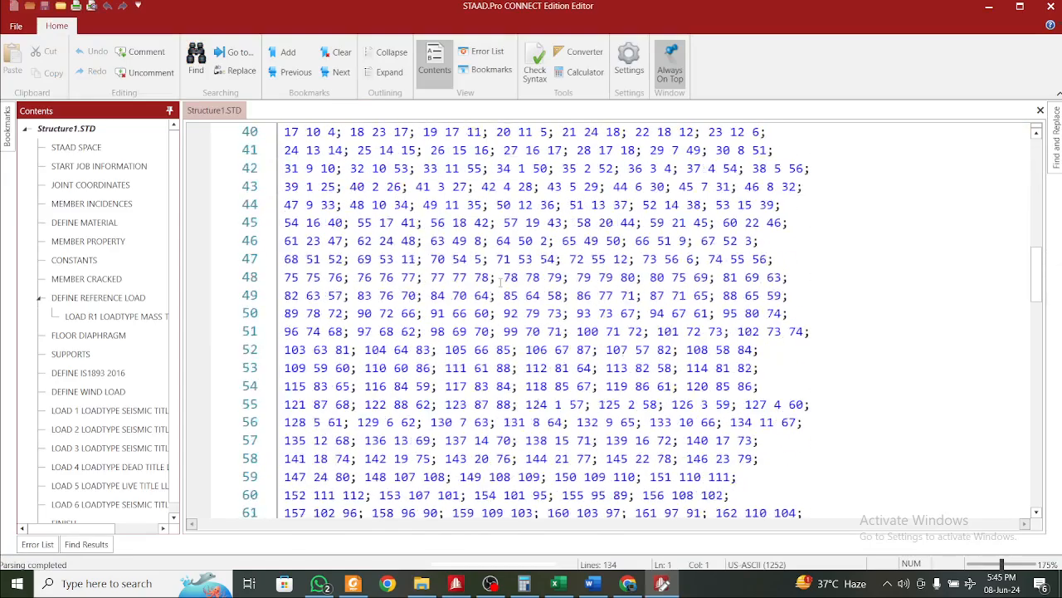
pyautogui.scroll(-3, 500, 280)
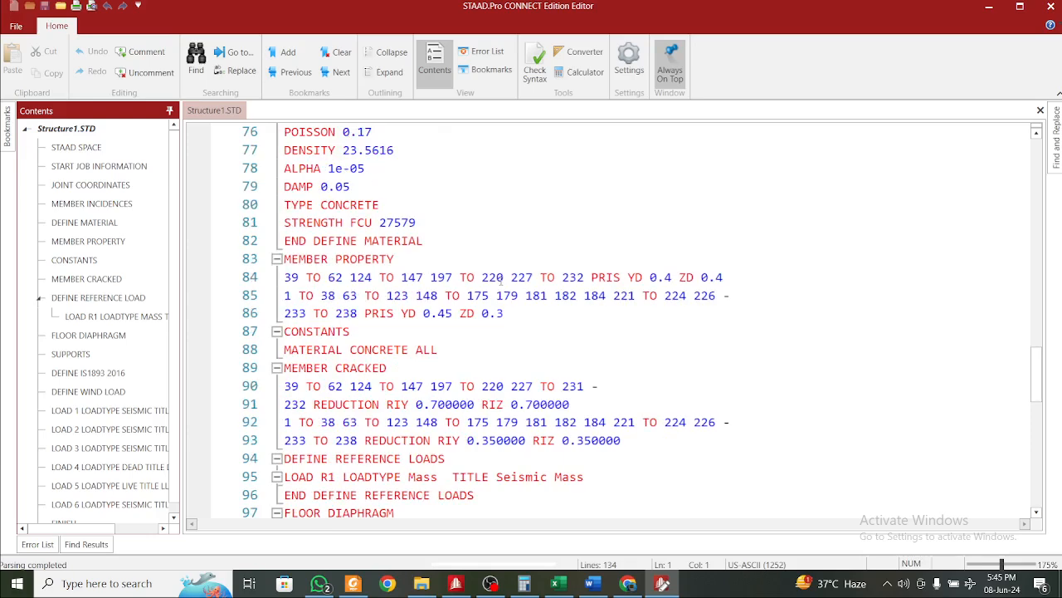
pyautogui.scroll(-1, 504, 285)
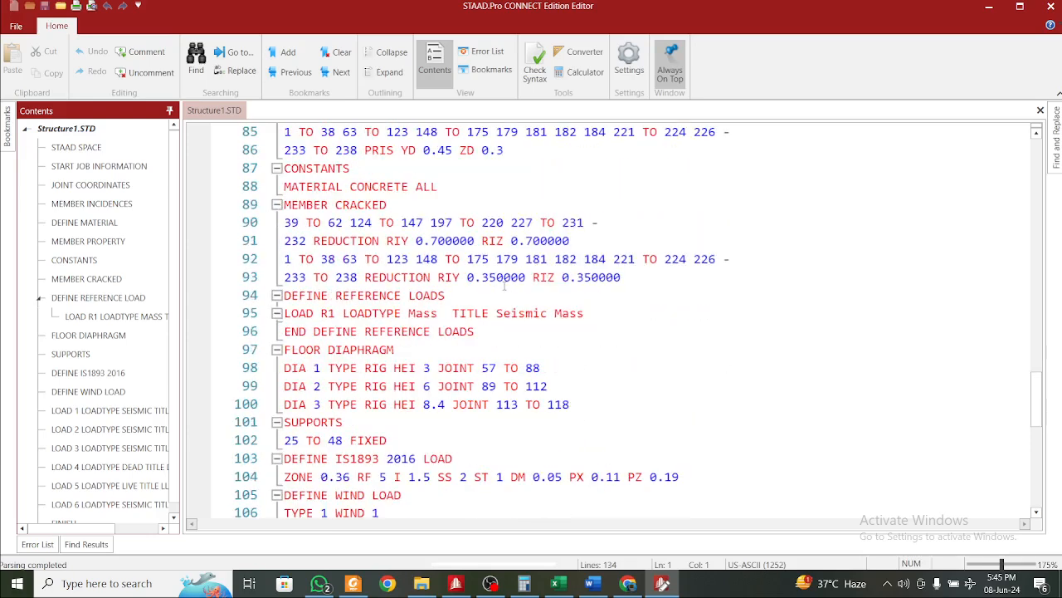
pyautogui.click(597, 316)
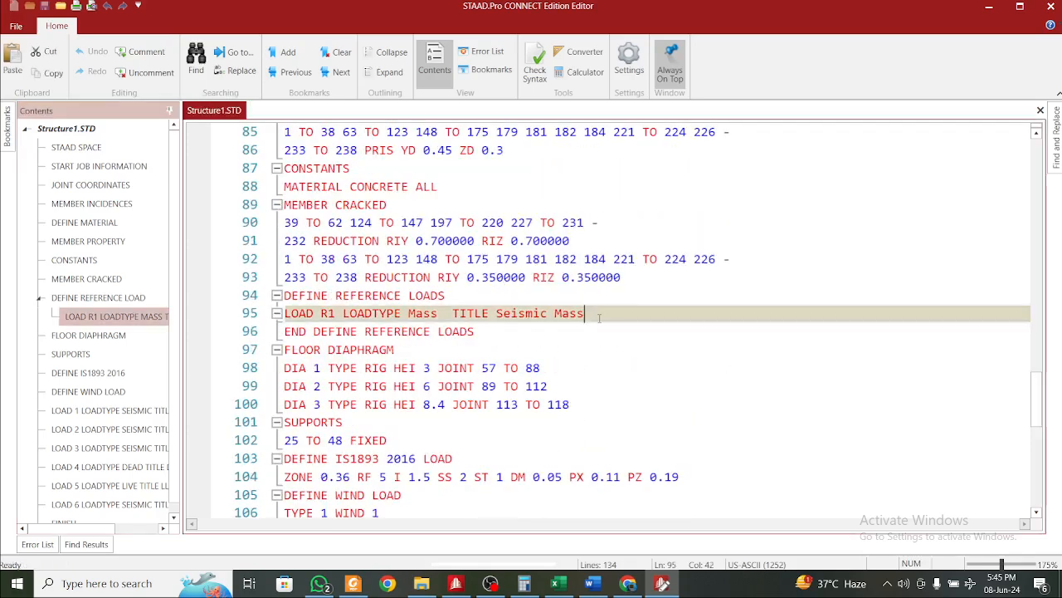
pyautogui.press('Return')
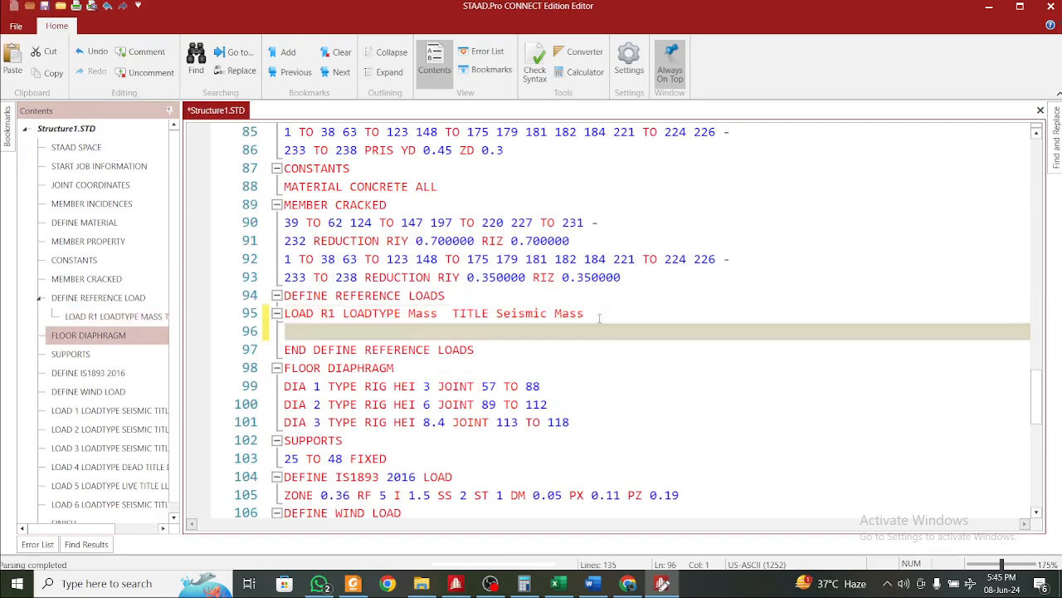
# Copy the MEMBER LOAD and FLOOR LOAD entries of load case 4 DL into the blank line under LOAD R1 Seismic Mass
pyautogui.scroll(-4, 602, 331)
pyautogui.scroll(-2, 582, 322)
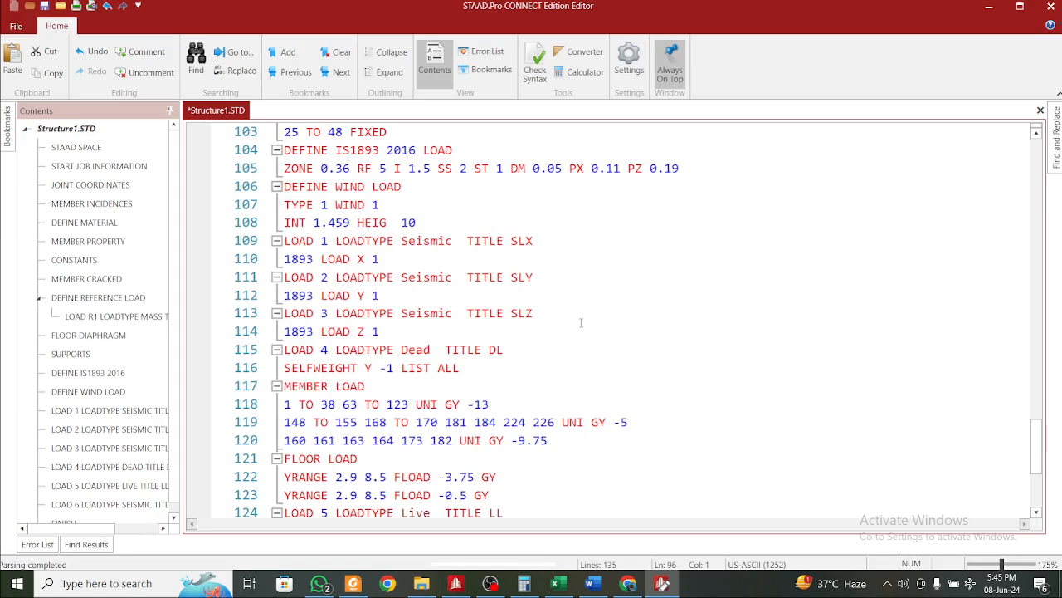
pyautogui.scroll(-2, 581, 323)
pyautogui.scroll(-1, 581, 322)
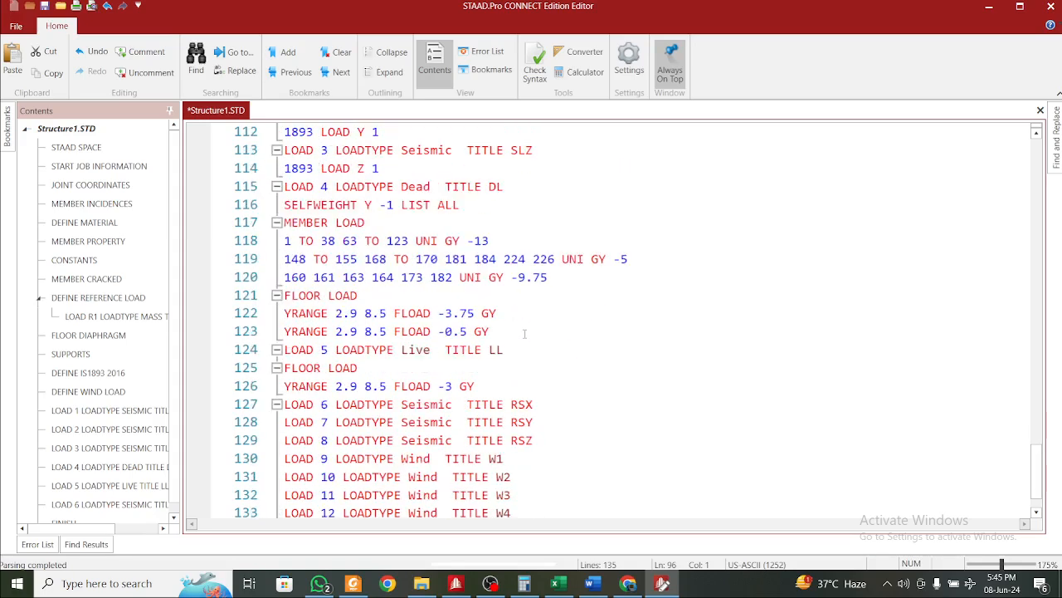
pyautogui.moveTo(504, 329); pyautogui.dragTo(278, 224)
pyautogui.hotkey('ctrl', 'c')
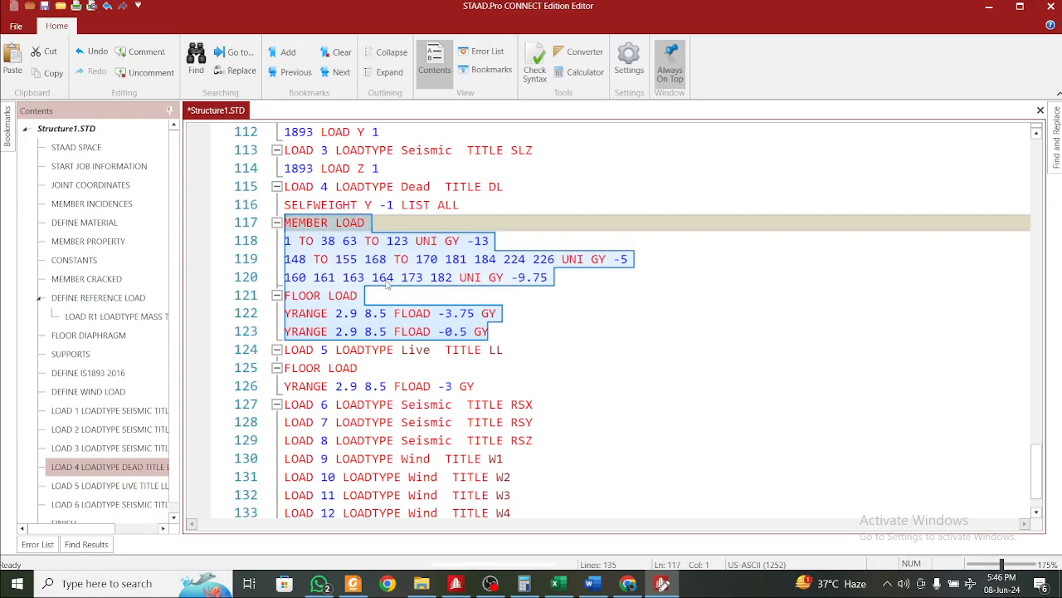
pyautogui.scroll(11, 387, 285)
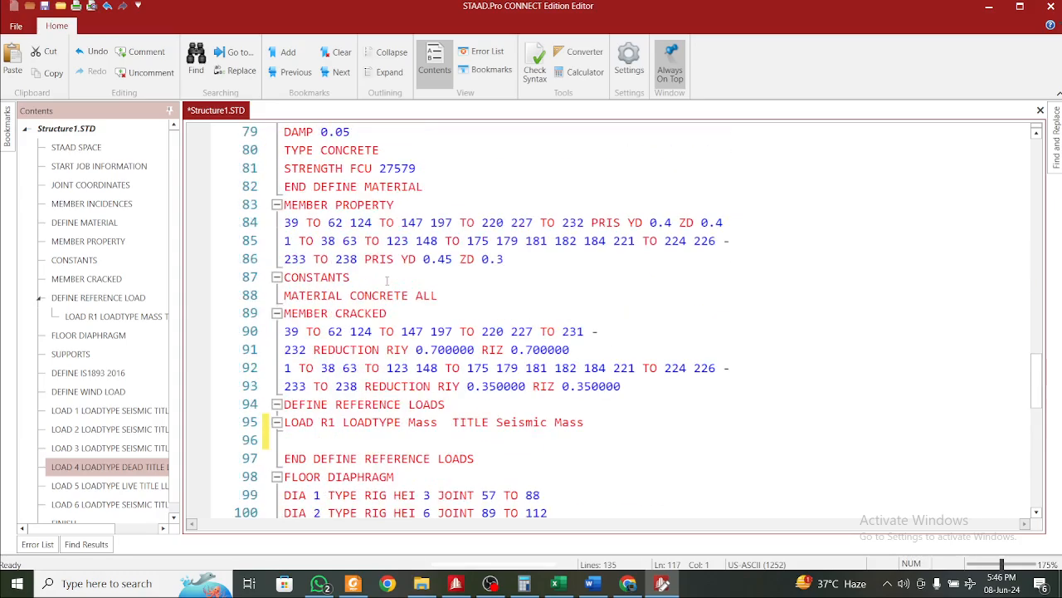
pyautogui.scroll(-2, 387, 284)
pyautogui.click(360, 329)
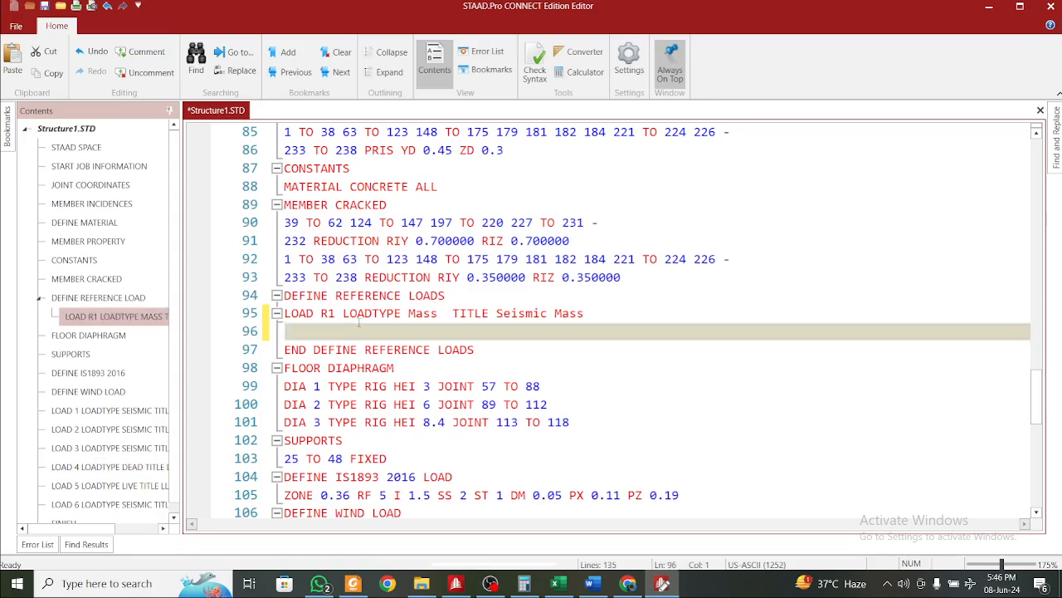
pyautogui.hotkey('ctrl', 'v')
pyautogui.scroll(-1, 399, 322)
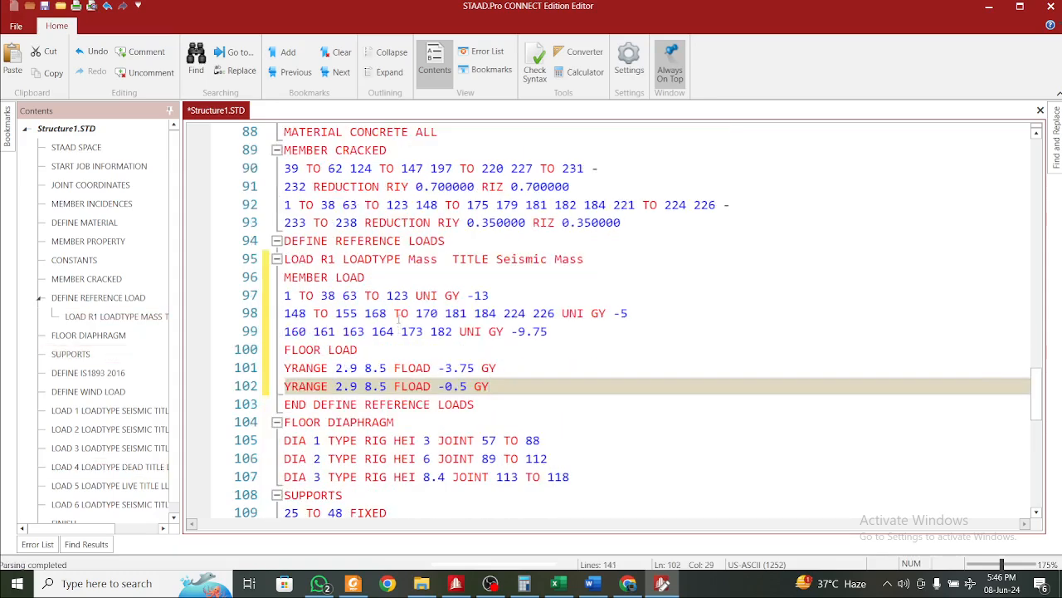
pyautogui.scroll(-2, 407, 290)
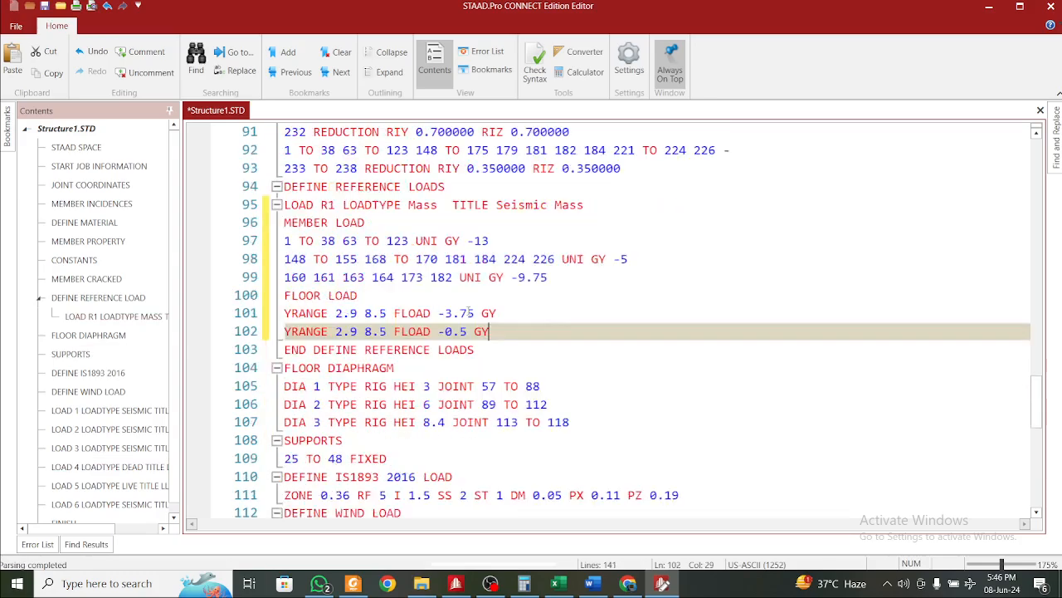
pyautogui.scroll(2, 465, 309)
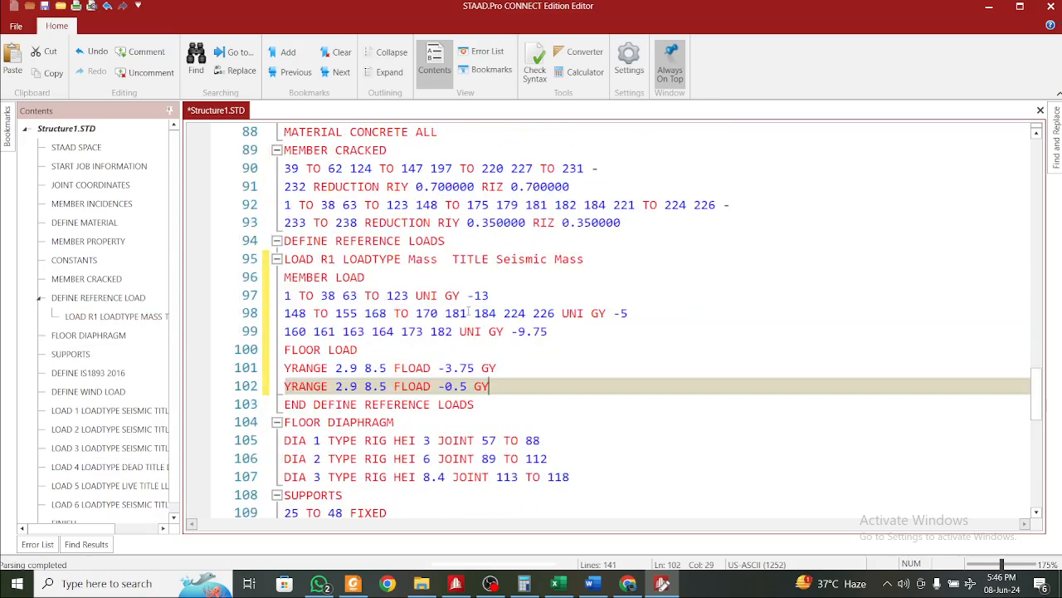
# Copy the FLOOR LOAD entry of load case 5 LL below the -0.5 floor load under LOAD R1 Seismic Mass, leaving a blank line between
pyautogui.scroll(-11, 469, 312)
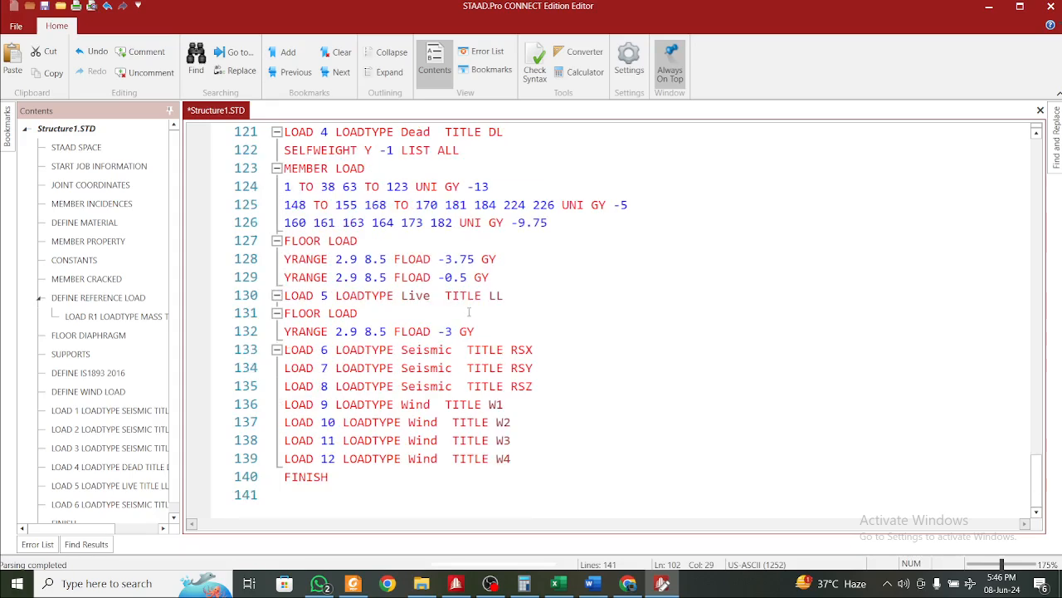
pyautogui.scroll(1, 431, 317)
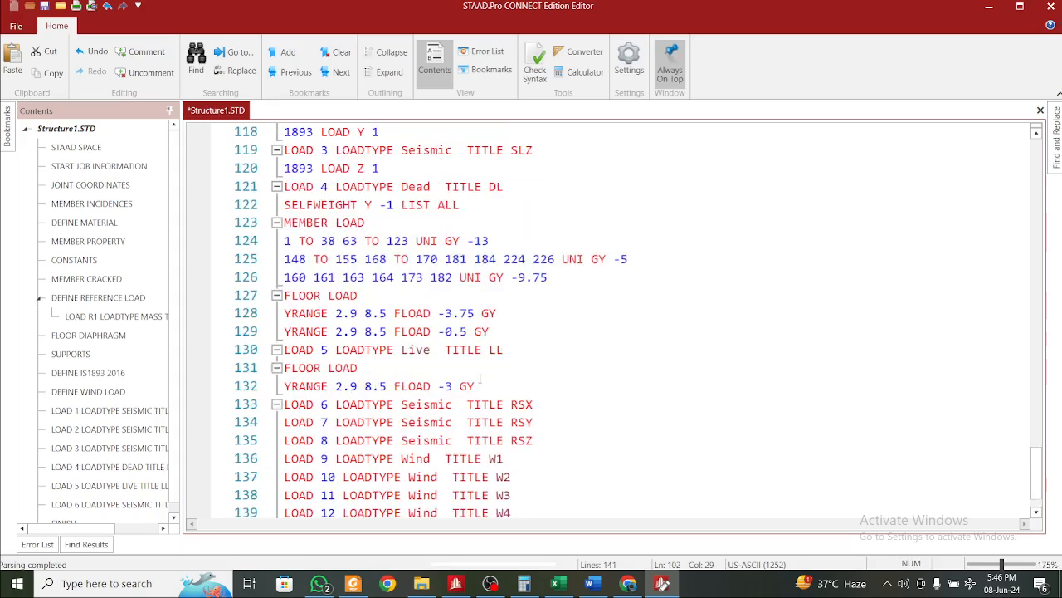
pyautogui.moveTo(485, 386); pyautogui.dragTo(286, 370)
pyautogui.hotkey('ctrl', 'c')
pyautogui.scroll(10, 287, 369)
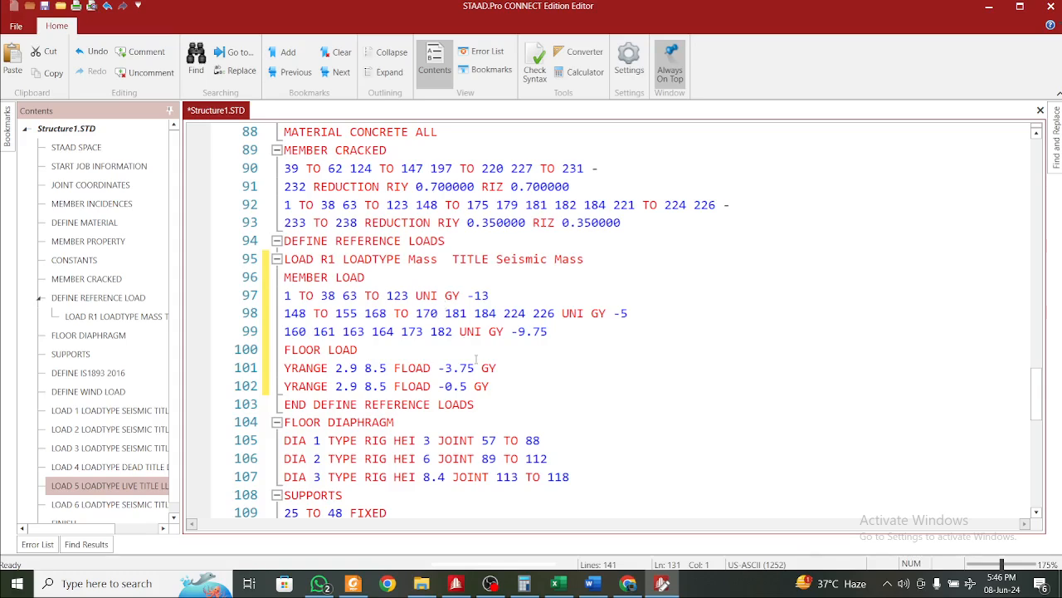
pyautogui.click(525, 402)
pyautogui.click(518, 389)
pyautogui.press('Return')
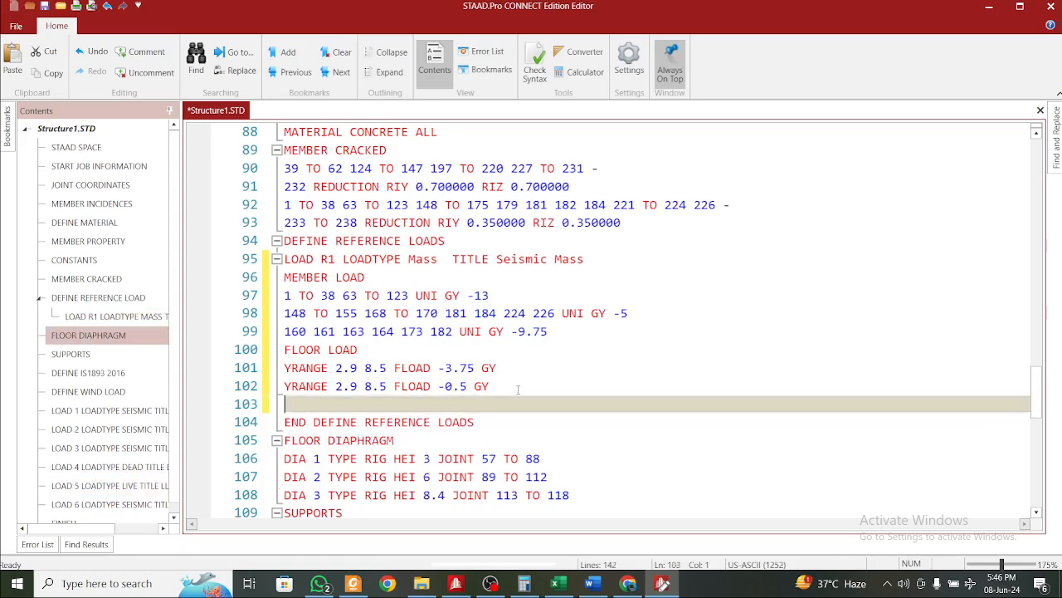
pyautogui.press('Return')
pyautogui.hotkey('ctrl', 'v')
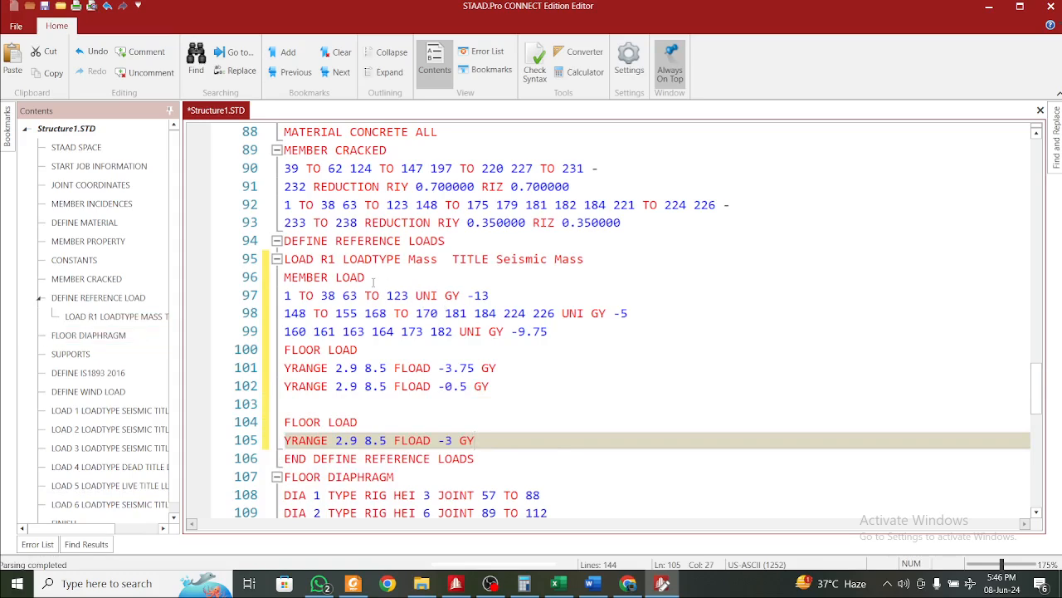
# Make the first Seismic Mass member load, on members 1 TO 38 63 TO 123, positive 13 and duplicate its line twice
pyautogui.click(475, 296)
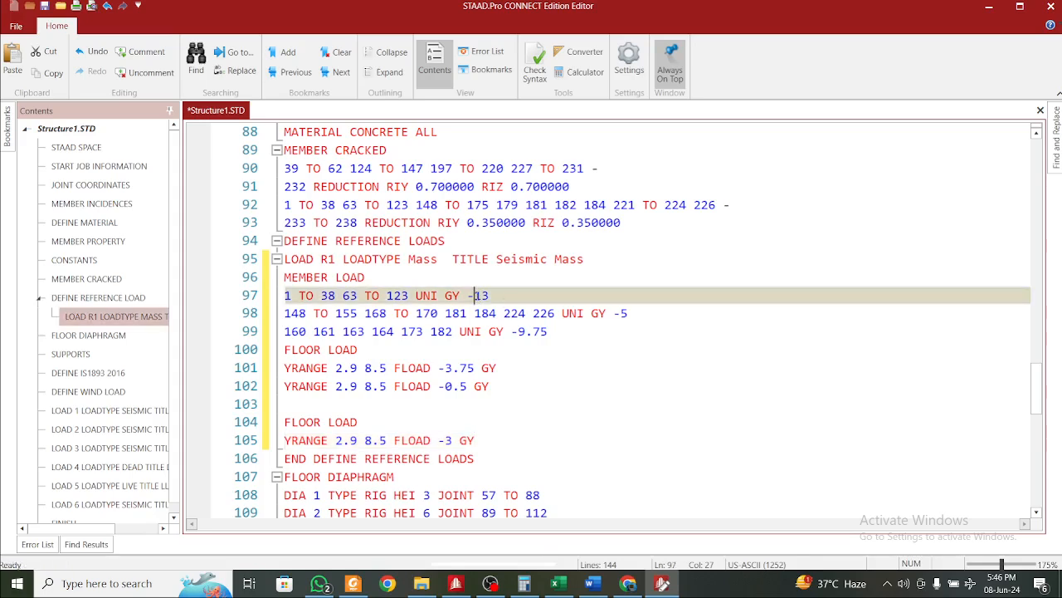
pyautogui.press('BackSpace')
pyautogui.click(488, 295)
pyautogui.moveTo(488, 295); pyautogui.dragTo(285, 297)
pyautogui.hotkey('ctrl', 'c')
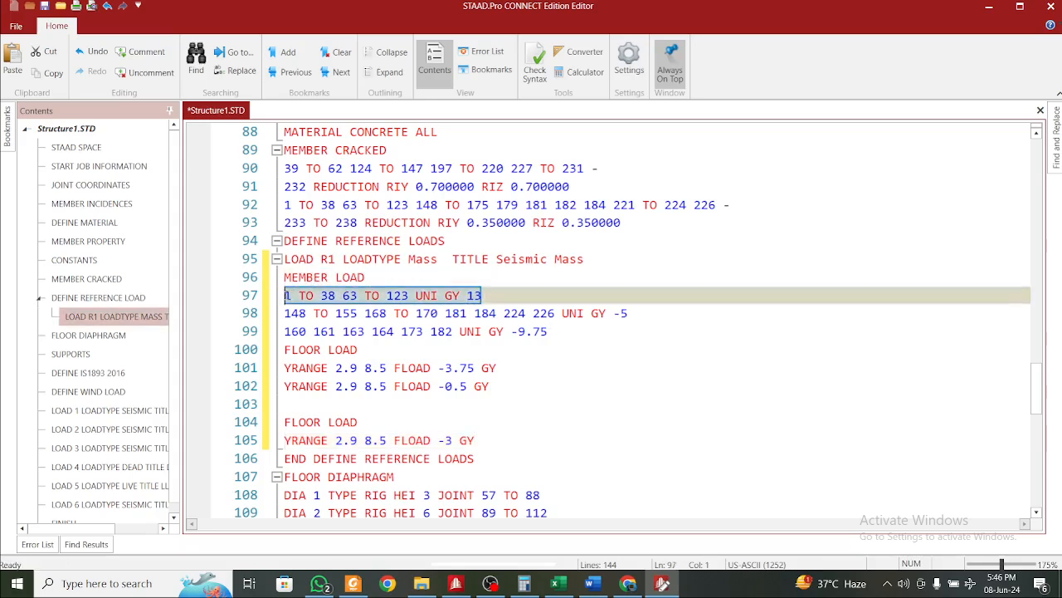
pyautogui.click(494, 300)
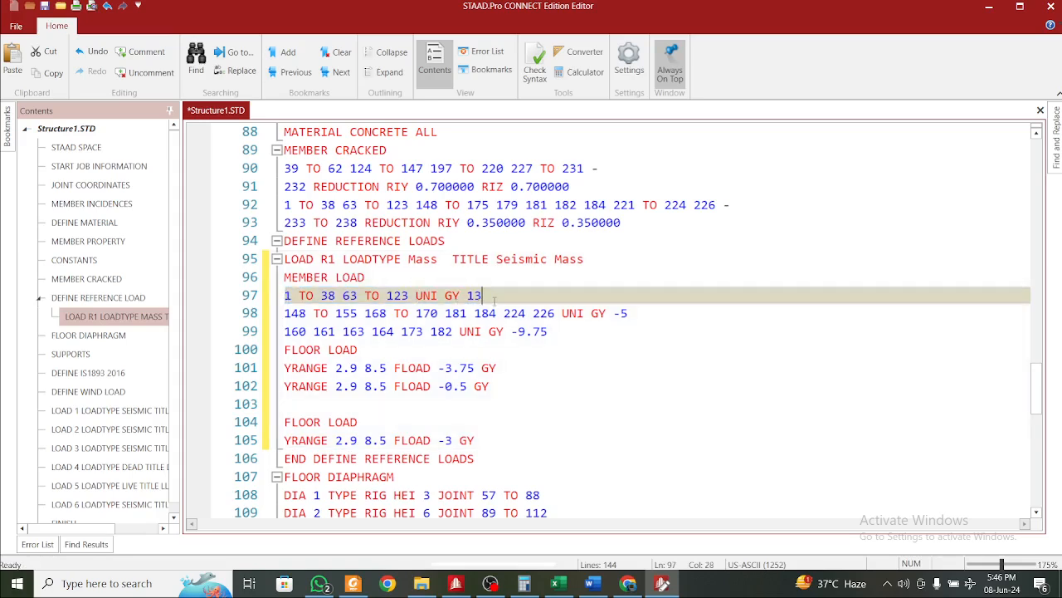
pyautogui.press('Return')
pyautogui.hotkey('ctrl', 'v')
pyautogui.press('Return')
pyautogui.hotkey('ctrl', 'v')
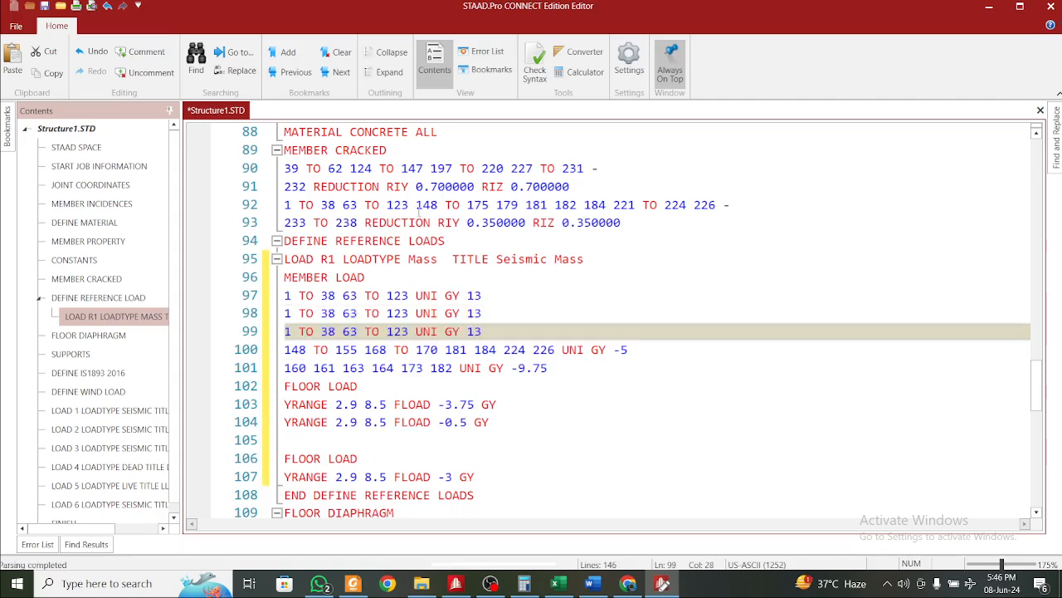
# Set the first of the three 13 member load lines to direction GX and the third to GZ
pyautogui.click(456, 295)
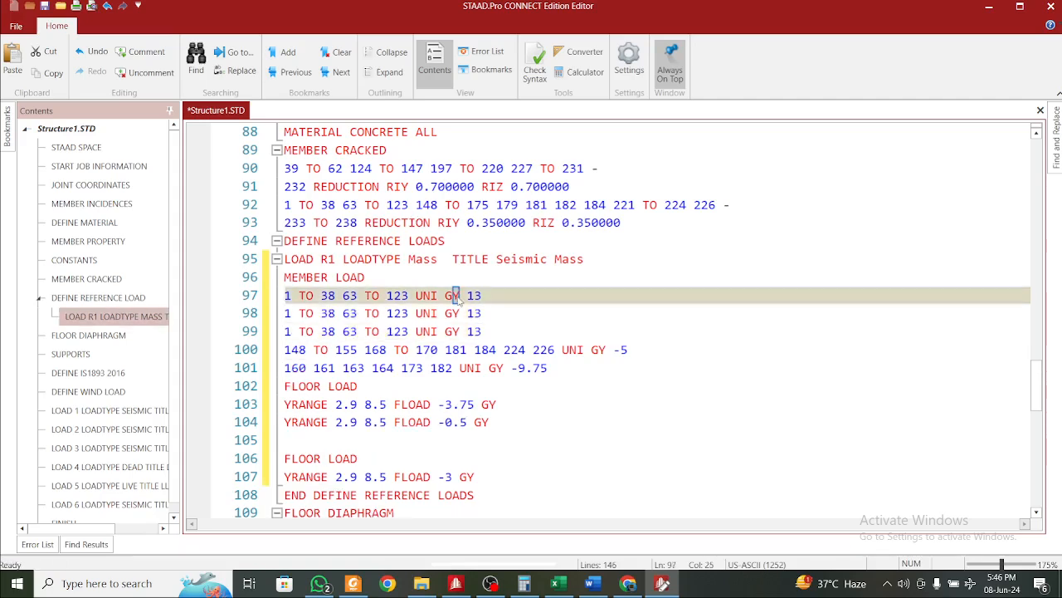
pyautogui.press('capslock')
pyautogui.write('X')
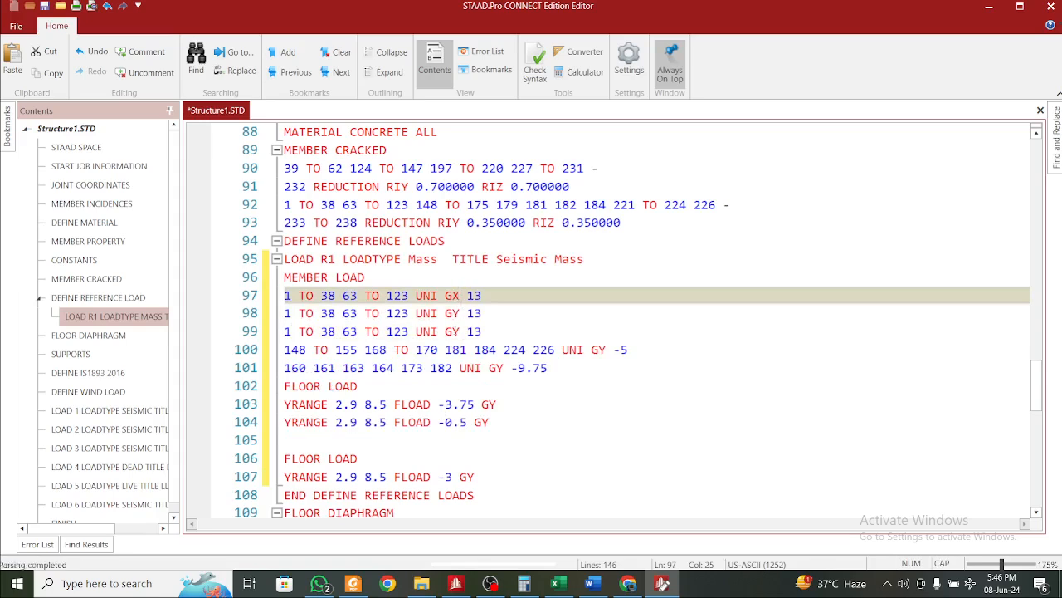
pyautogui.click(459, 331)
pyautogui.hotkey('shift', 'Right')
pyautogui.write('Z')
pyautogui.click(526, 381)
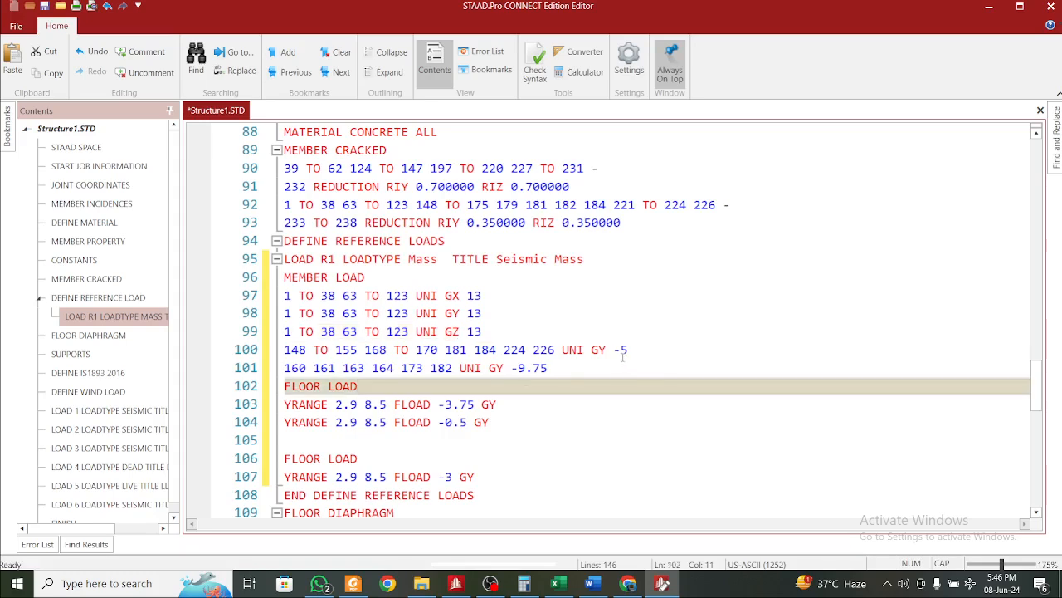
# Make the Seismic Mass member load starting with members 148 TO 155 positive 5 and duplicate its line twice
pyautogui.click(622, 351)
pyautogui.press('BackSpace')
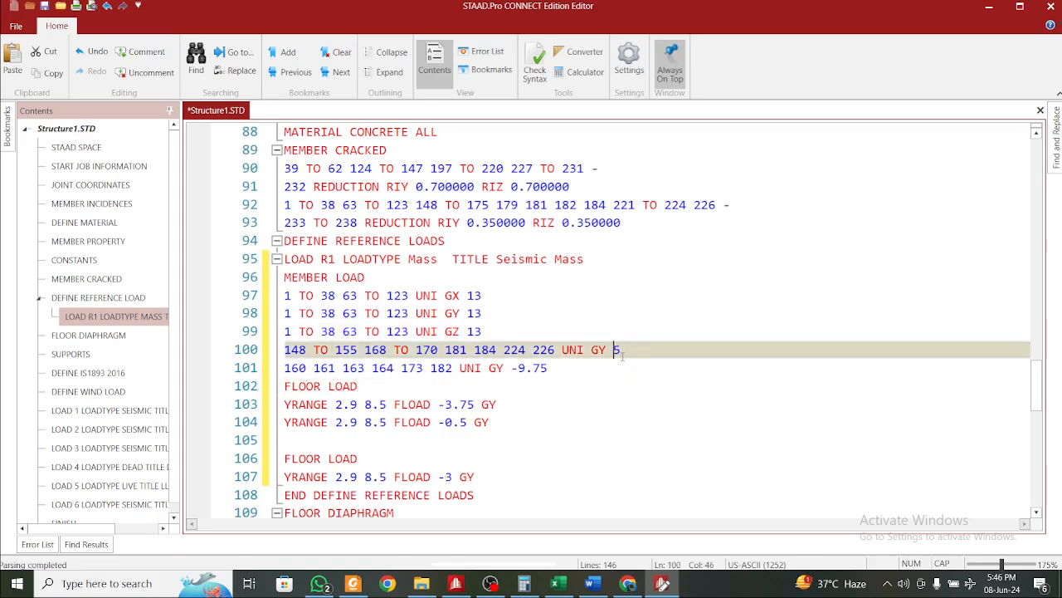
pyautogui.moveTo(622, 351); pyautogui.dragTo(285, 349)
pyautogui.hotkey('ctrl', 'c')
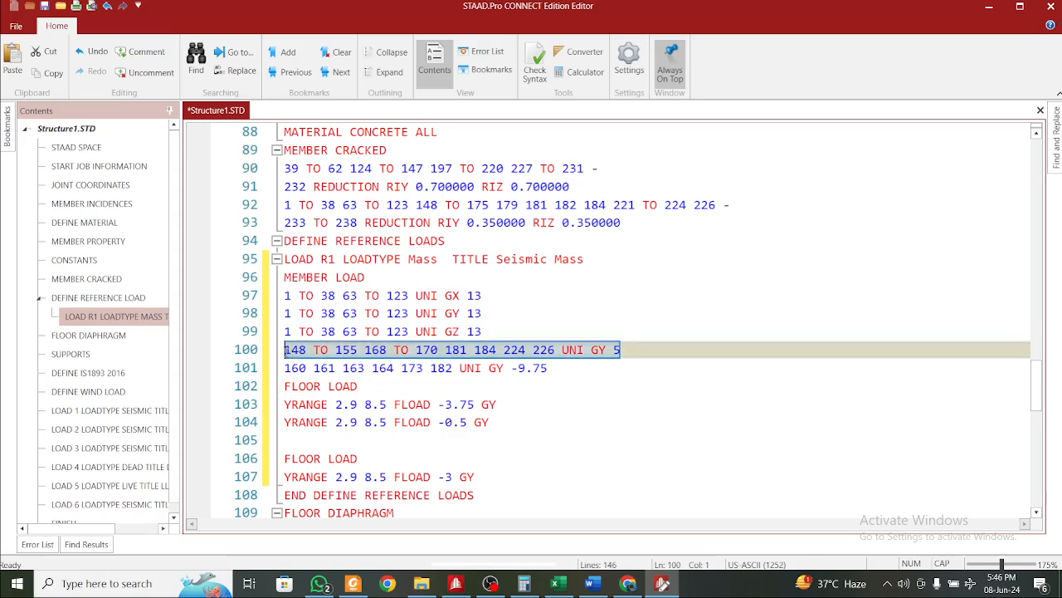
pyautogui.click(661, 352)
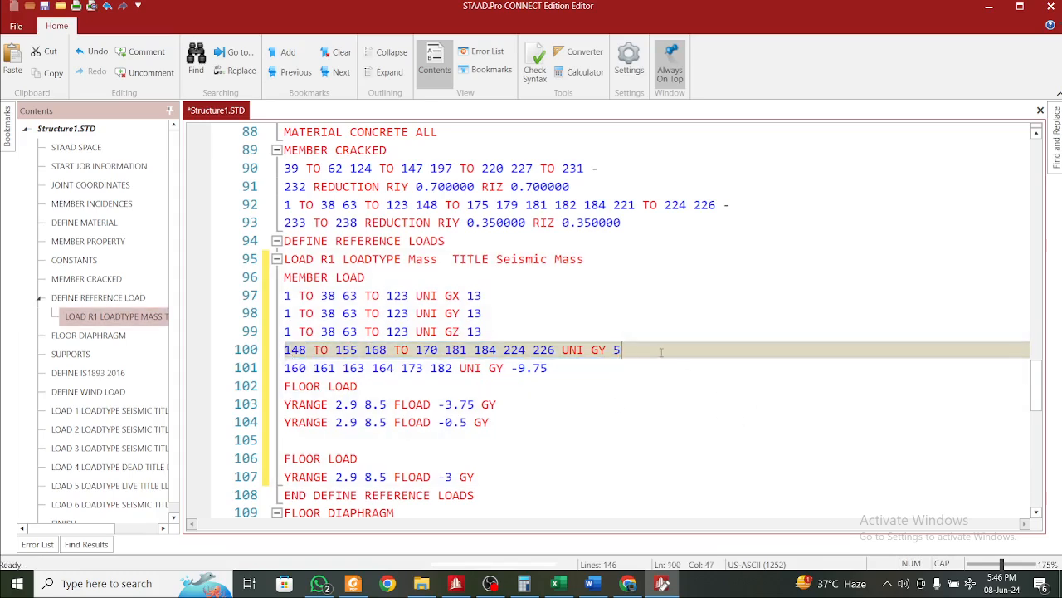
pyautogui.press('Return')
pyautogui.hotkey('ctrl', 'v')
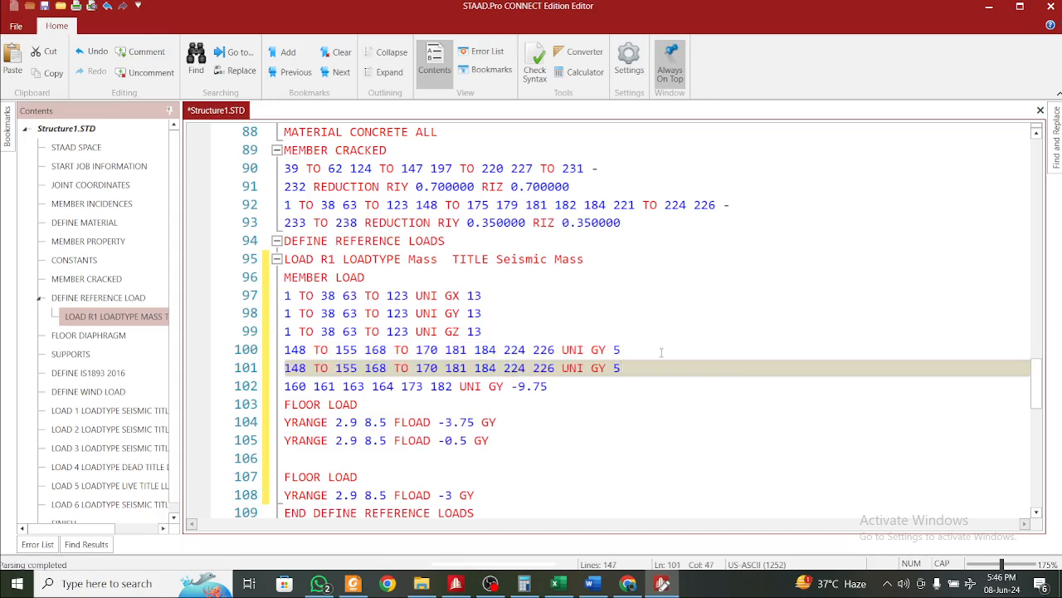
pyautogui.press('Return')
pyautogui.hotkey('ctrl', 'v')
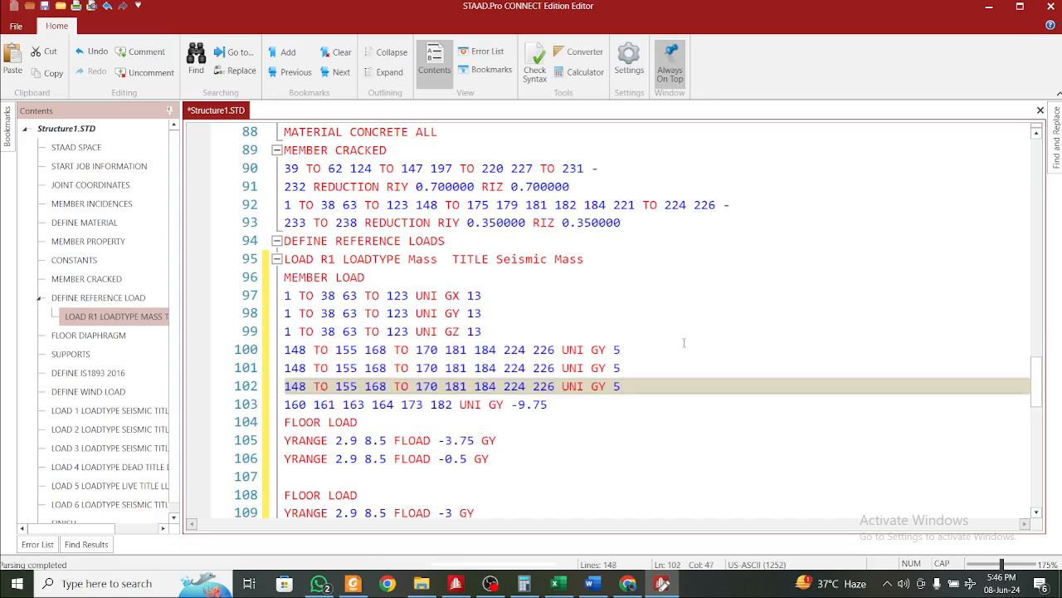
# Set the first of the three member load lines of value 5 to direction GX and the third to GZ
pyautogui.click(606, 350)
pyautogui.hotkey('shift', 'Left')
pyautogui.write('X')
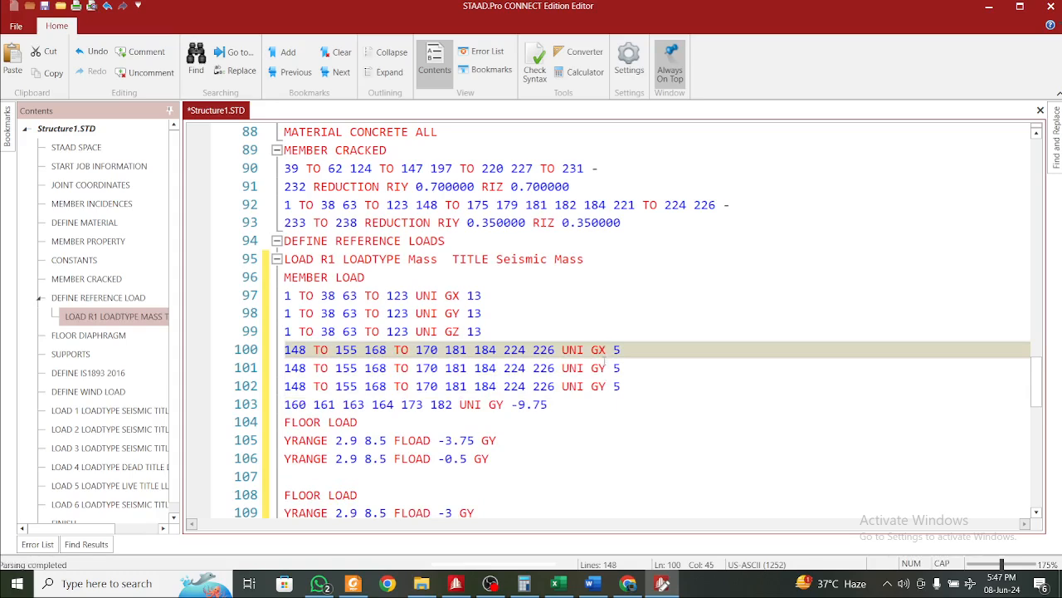
pyautogui.click(607, 386)
pyautogui.hotkey('shift', 'Left')
pyautogui.write('Z')
pyautogui.click(518, 404)
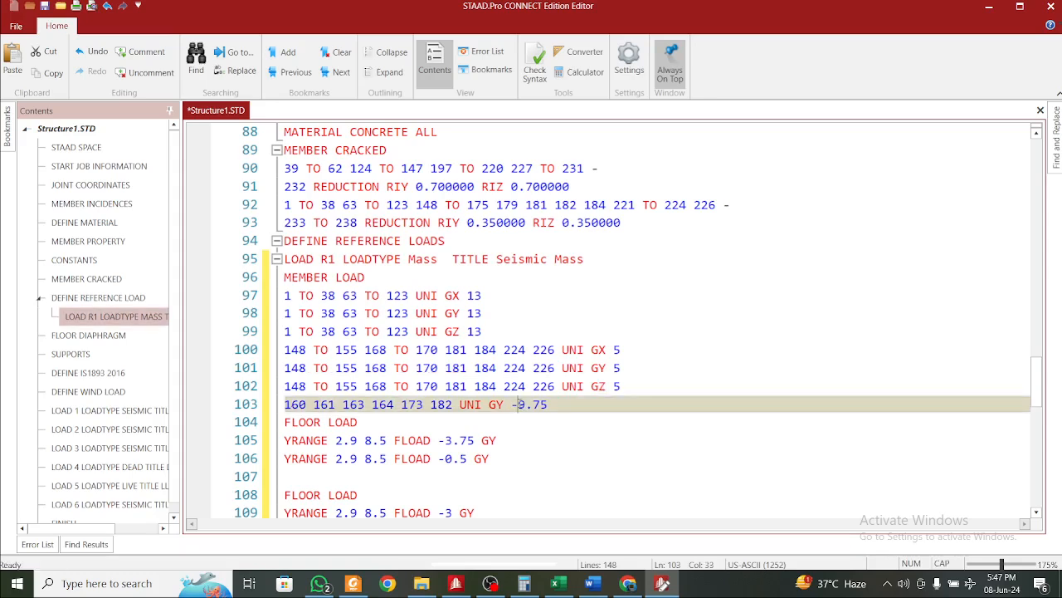
pyautogui.press('BackSpace')
pyautogui.moveTo(540, 404); pyautogui.dragTo(284, 404)
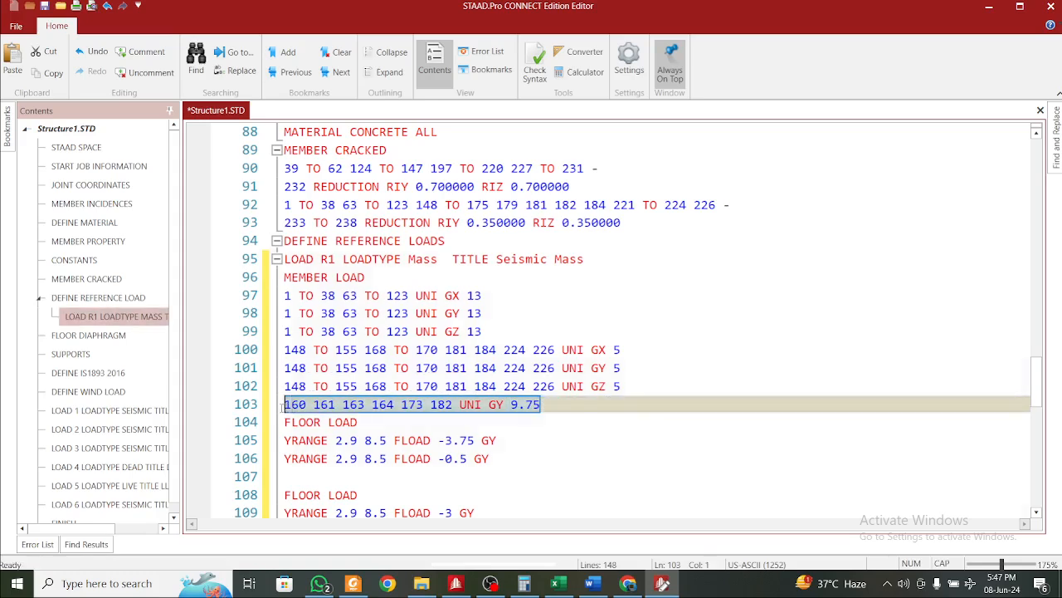
pyautogui.hotkey('ctrl', 'c')
pyautogui.press('End')
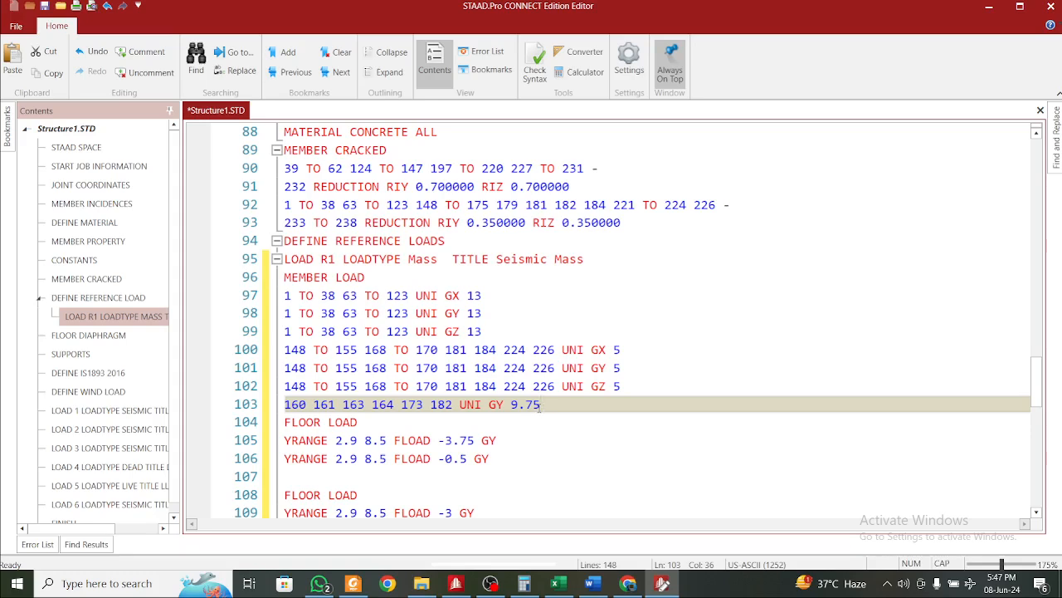
pyautogui.press('Return')
pyautogui.hotkey('ctrl', 'v')
pyautogui.press('Return')
pyautogui.hotkey('ctrl', 'v')
# Set the first of the three 9.75 member load lines to direction GX and the third to GZ
pyautogui.click(503, 405)
pyautogui.press('BackSpace')
pyautogui.write('X')
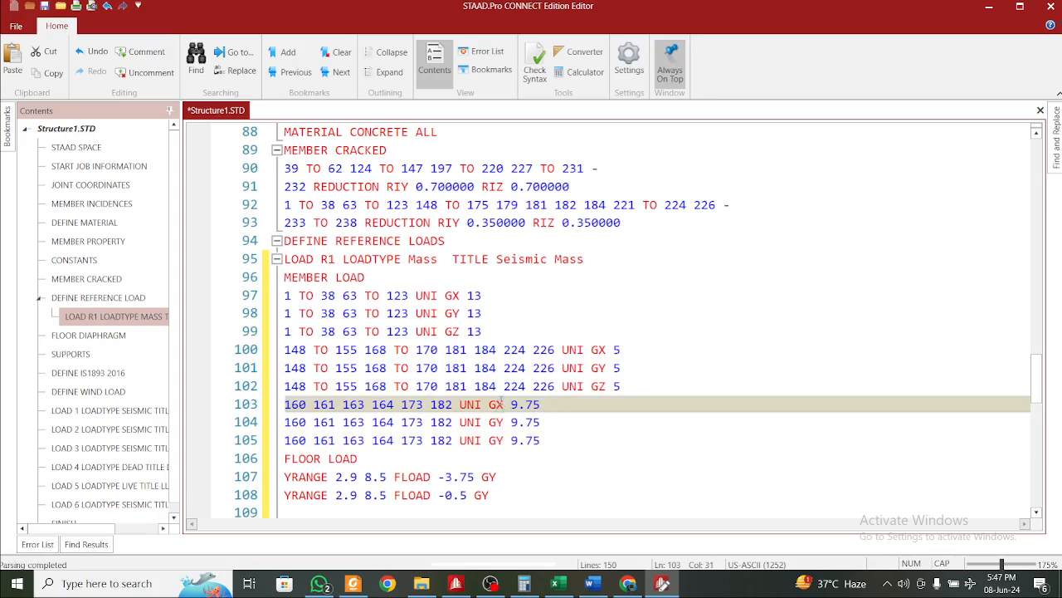
pyautogui.press('Down')
pyautogui.press('Down')
pyautogui.press('BackSpace')
pyautogui.write('Z')
pyautogui.click(564, 424)
# Make the first Seismic Mass floor load, YRANGE 2.9 8.5, positive 3.75 and duplicate its line twice
pyautogui.scroll(-1, 556, 429)
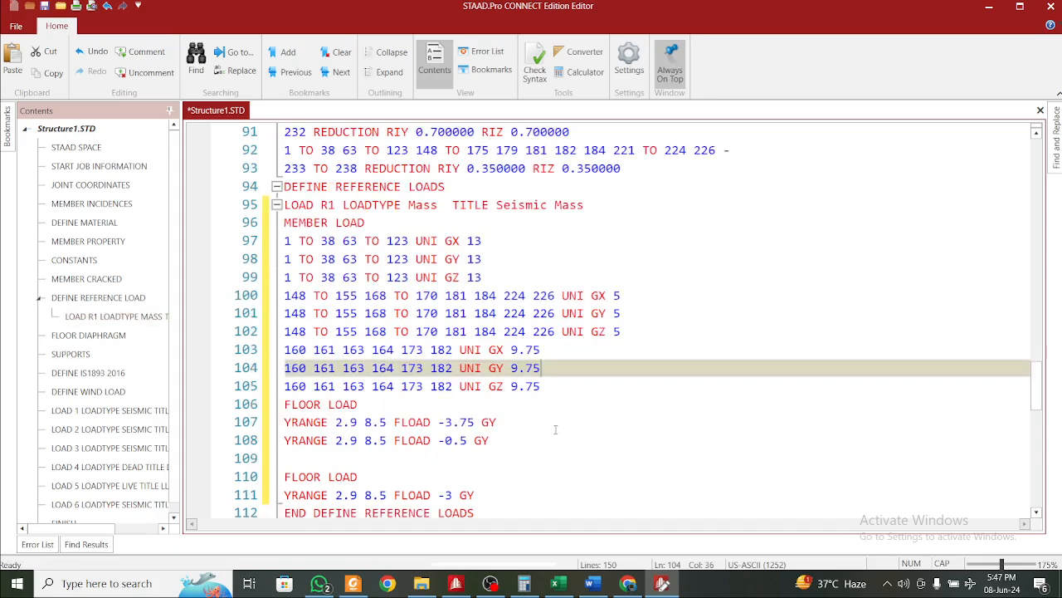
pyautogui.scroll(-1, 556, 429)
pyautogui.click(445, 368)
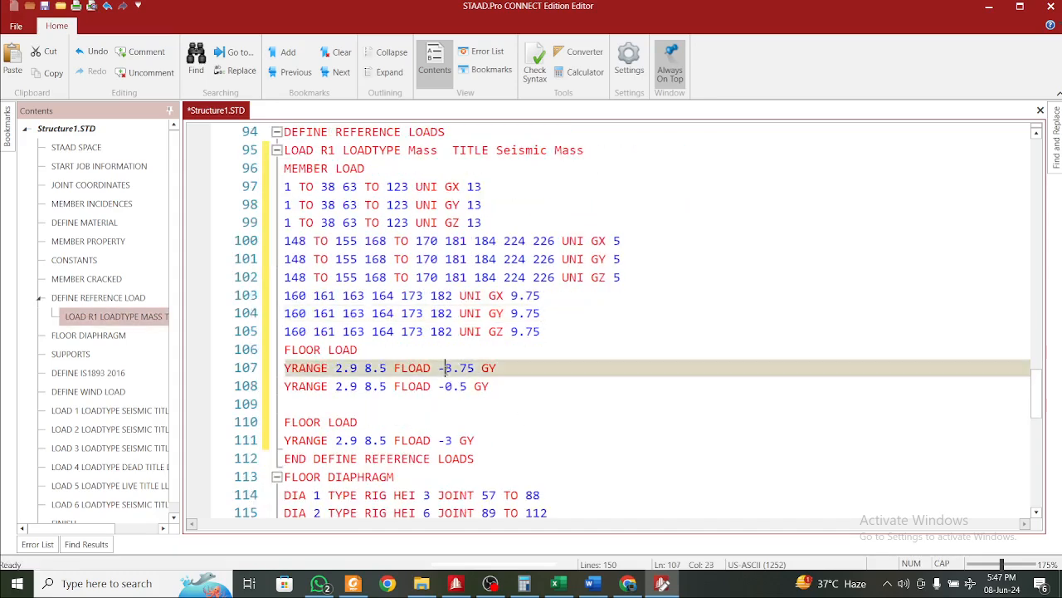
pyautogui.press('BackSpace')
pyautogui.press('Right')
pyautogui.press('Right')
pyautogui.press('Right')
pyautogui.press('Right')
pyautogui.press('Right')
pyautogui.press('End')
pyautogui.hotkey('shift', 'Left')
pyautogui.hotkey('shift', 'Left')
pyautogui.hotkey('shift', 'Left')
pyautogui.hotkey('shift', 'Left')
pyautogui.hotkey('shift', 'Left')
pyautogui.hotkey('shift', 'Left')
pyautogui.hotkey('shift', 'Left')
pyautogui.hotkey('shift', 'Left')
pyautogui.hotkey('shift', 'Left')
pyautogui.hotkey('shift', 'Left')
pyautogui.hotkey('shift', 'Left')
pyautogui.hotkey('shift', 'Left')
pyautogui.hotkey('shift', 'Left')
pyautogui.hotkey('shift', 'Left')
pyautogui.hotkey('shift', 'Left')
pyautogui.hotkey('shift', 'Left')
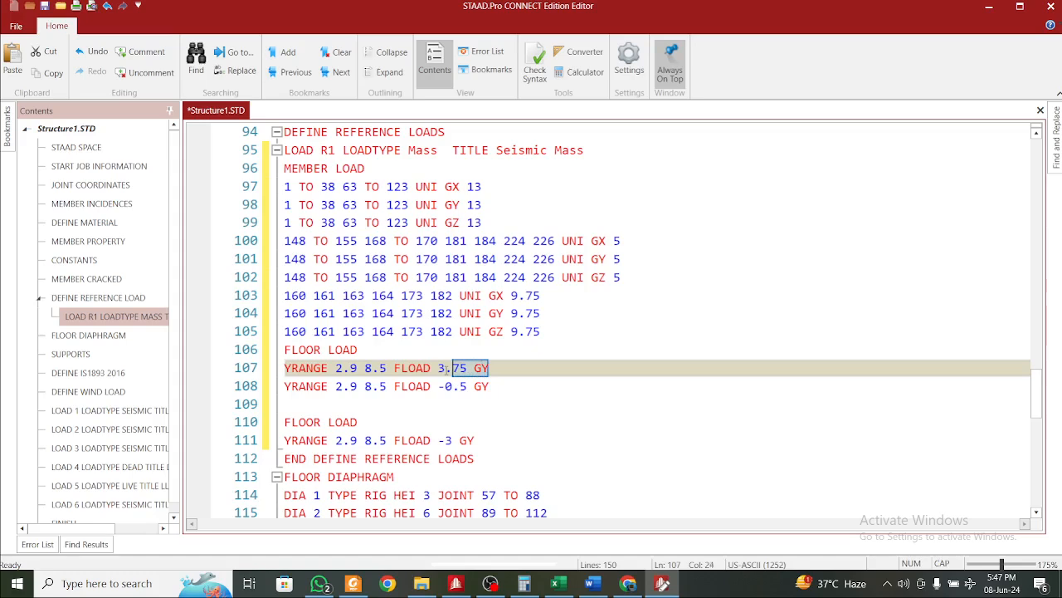
pyautogui.hotkey('shift', 'Left')
pyautogui.hotkey('shift', 'Left')
pyautogui.hotkey('shift', 'Left')
pyautogui.hotkey('shift', 'Left')
pyautogui.hotkey('shift', 'Left')
pyautogui.hotkey('shift', 'Left')
pyautogui.hotkey('shift', 'Left')
pyautogui.hotkey('shift', 'Left')
pyautogui.hotkey('shift', 'Left')
pyautogui.hotkey('shift', 'Left')
pyautogui.hotkey('shift', 'Left')
pyautogui.hotkey('shift', 'Left')
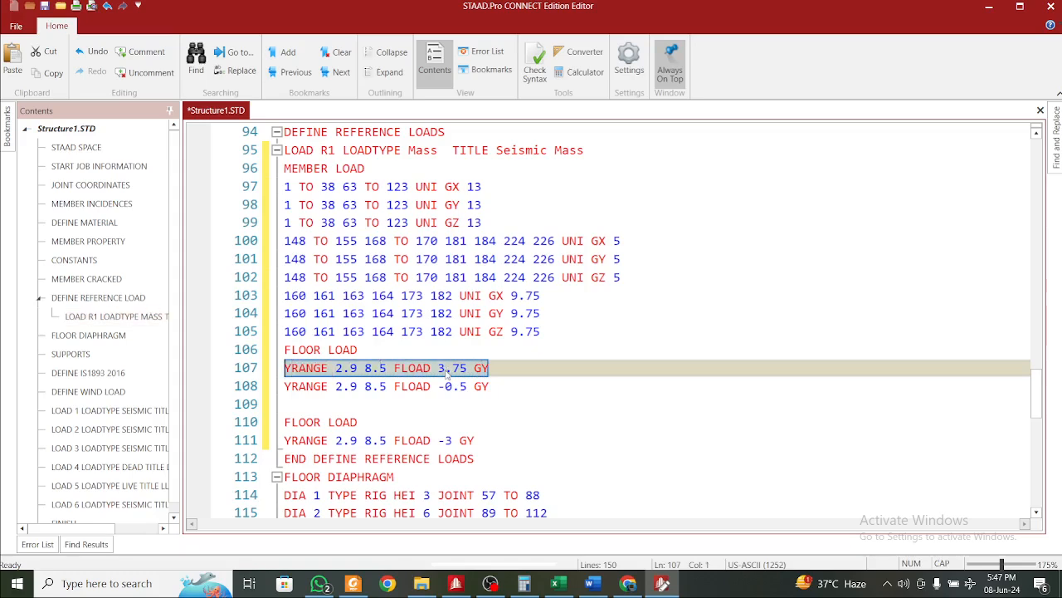
pyautogui.press('End')
pyautogui.press('Return')
pyautogui.hotkey('ctrl', 'v')
pyautogui.press('Return')
pyautogui.hotkey('ctrl', 'v')
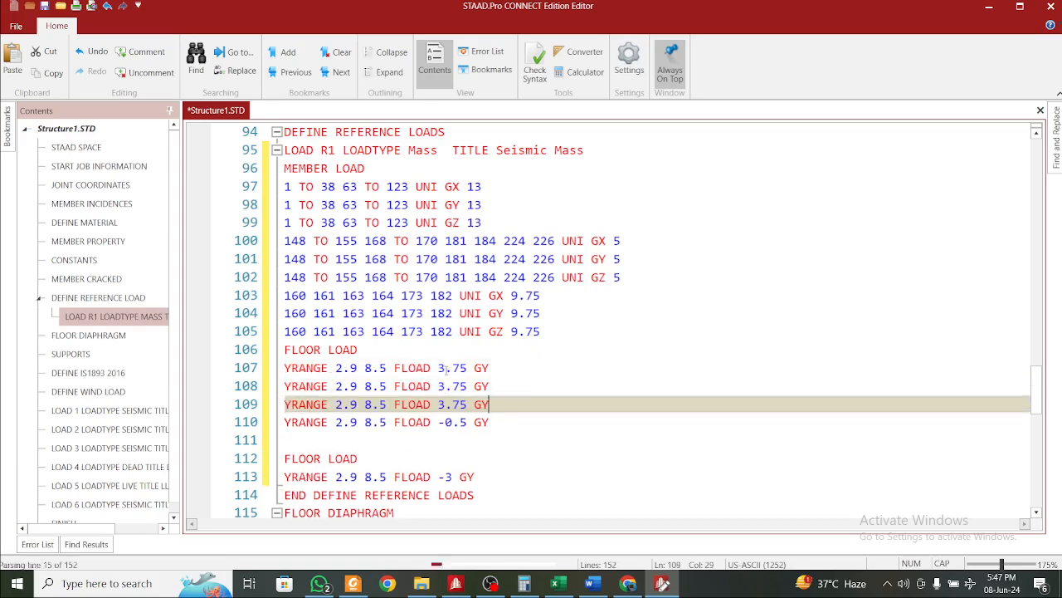
# Set the first of the three 3.75 floor load lines to direction GX and the third to GZ
pyautogui.click(500, 368)
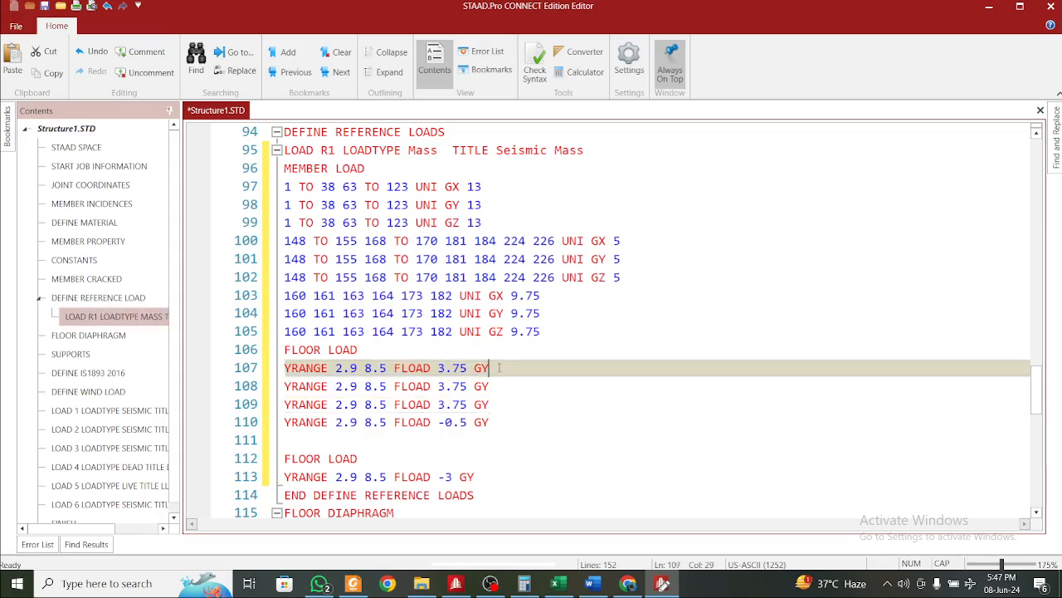
pyautogui.press('Left')
pyautogui.write('X')
pyautogui.press('Down')
pyautogui.press('Down')
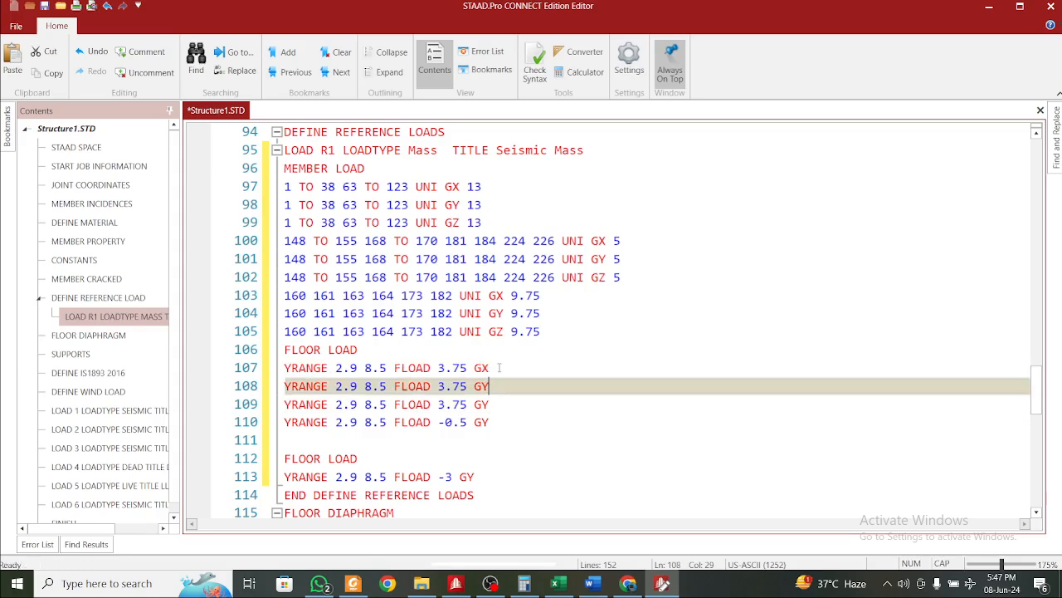
pyautogui.hotkey('shift', 'Left')
pyautogui.write('Z')
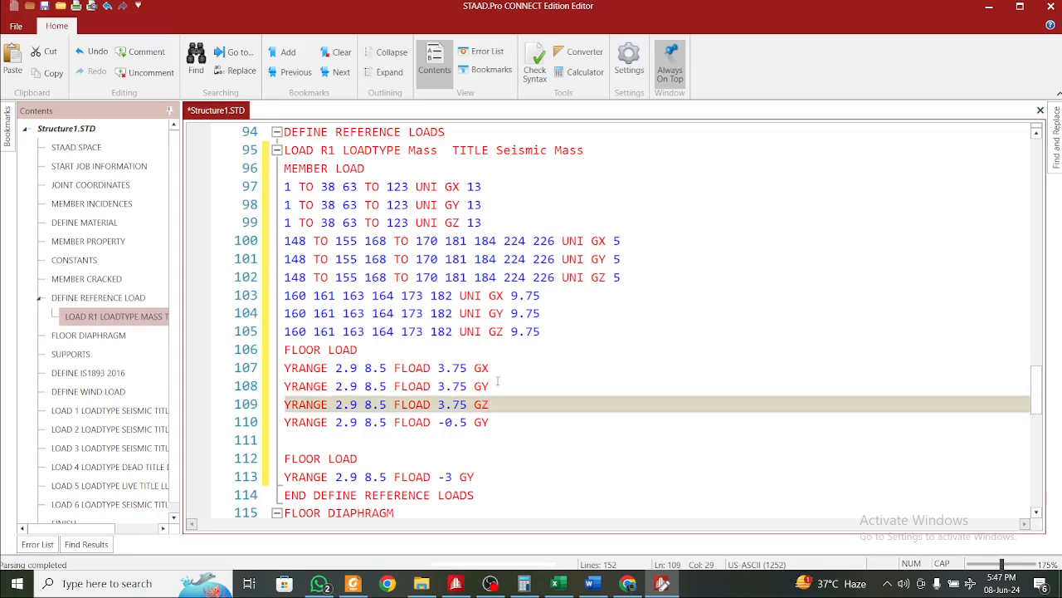
# Make the next Seismic Mass floor load, YRANGE 2.9 8.5, positive 0.5 and duplicate its line twice
pyautogui.press('BackSpace')
pyautogui.click(495, 429)
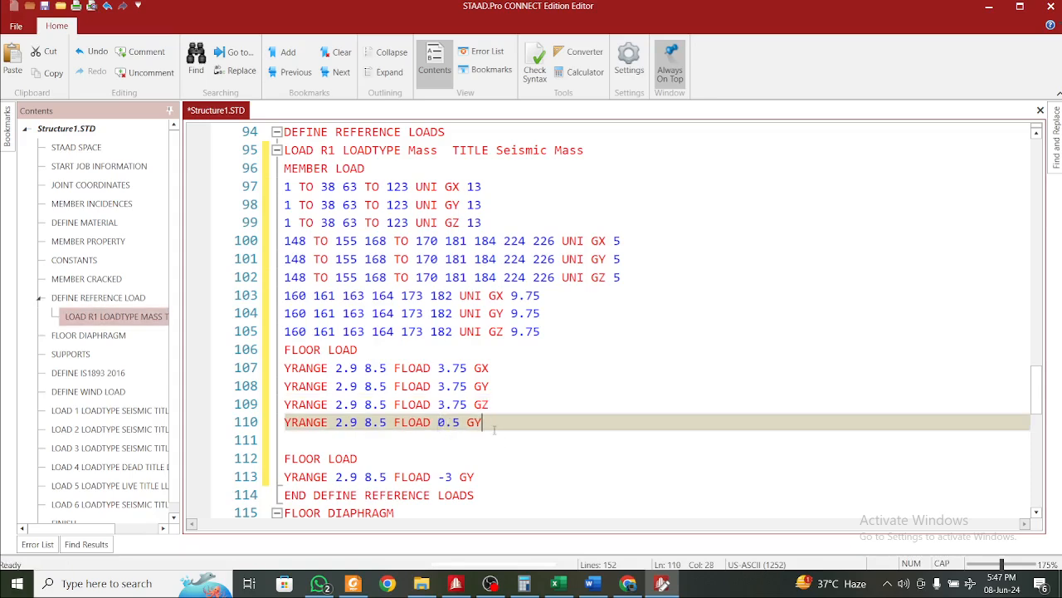
pyautogui.hotkey('shift', 'Left')
pyautogui.hotkey('shift', 'Left')
pyautogui.hotkey('shift', 'Left')
pyautogui.hotkey('shift', 'Left')
pyautogui.hotkey('shift', 'Left')
pyautogui.hotkey('shift', 'Left')
pyautogui.hotkey('shift', 'Left')
pyautogui.hotkey('shift', 'Left')
pyautogui.hotkey('shift', 'Left')
pyautogui.hotkey('shift', 'Left')
pyautogui.hotkey('shift', 'Left')
pyautogui.hotkey('shift', 'Left')
pyautogui.hotkey('shift', 'Left')
pyautogui.hotkey('shift', 'Left')
pyautogui.hotkey('shift', 'Left')
pyautogui.hotkey('shift', 'Left')
pyautogui.hotkey('shift', 'Left')
pyautogui.hotkey('shift', 'Left')
pyautogui.hotkey('shift', 'Left')
pyautogui.hotkey('shift', 'Left')
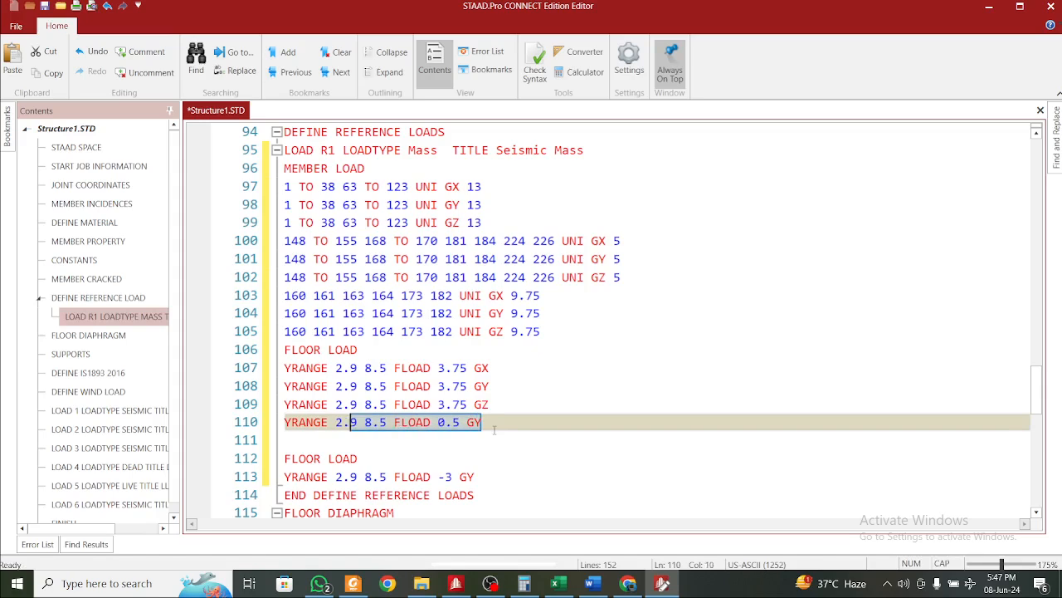
pyautogui.hotkey('shift', 'Left')
pyautogui.click(494, 429)
pyautogui.press('Return')
pyautogui.hotkey('ctrl', 'v')
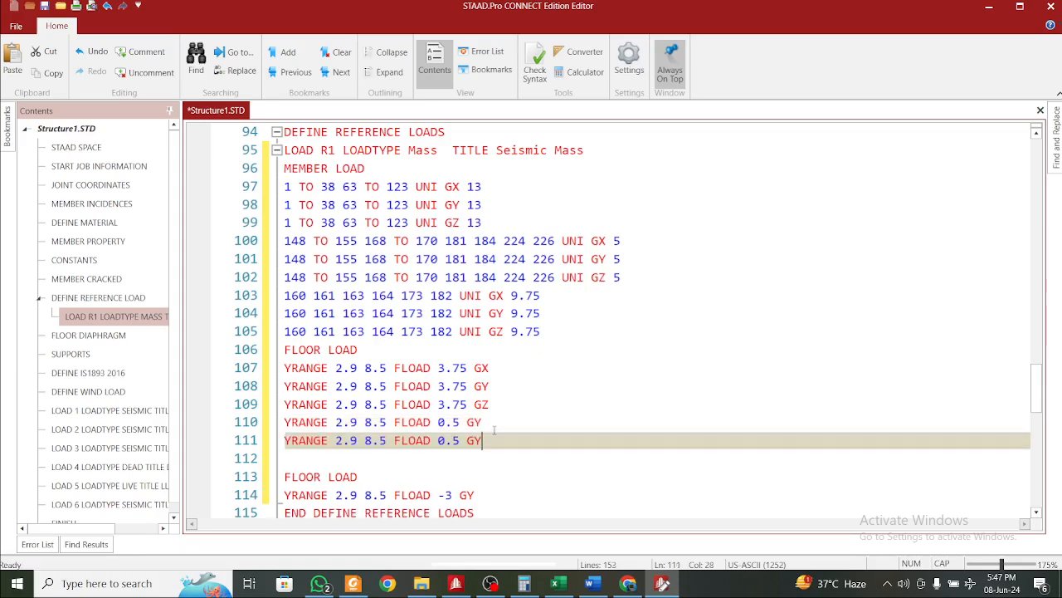
pyautogui.press('Return')
pyautogui.hotkey('ctrl', 'v')
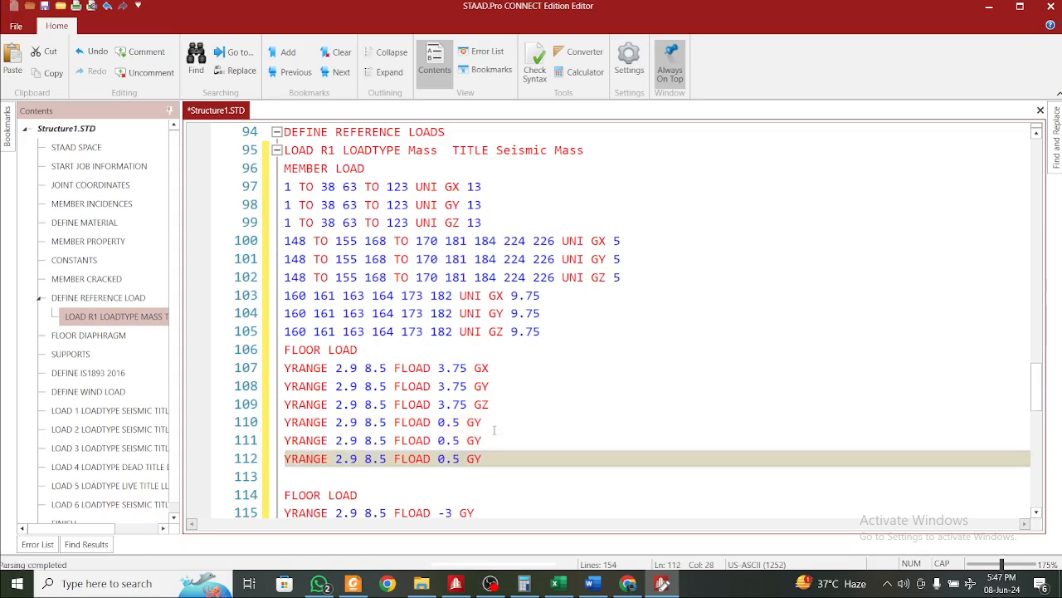
# Set the first of the three 0.5 floor load lines to direction GX and the third to GZ
pyautogui.click(495, 429)
pyautogui.press('BackSpace')
pyautogui.write('X')
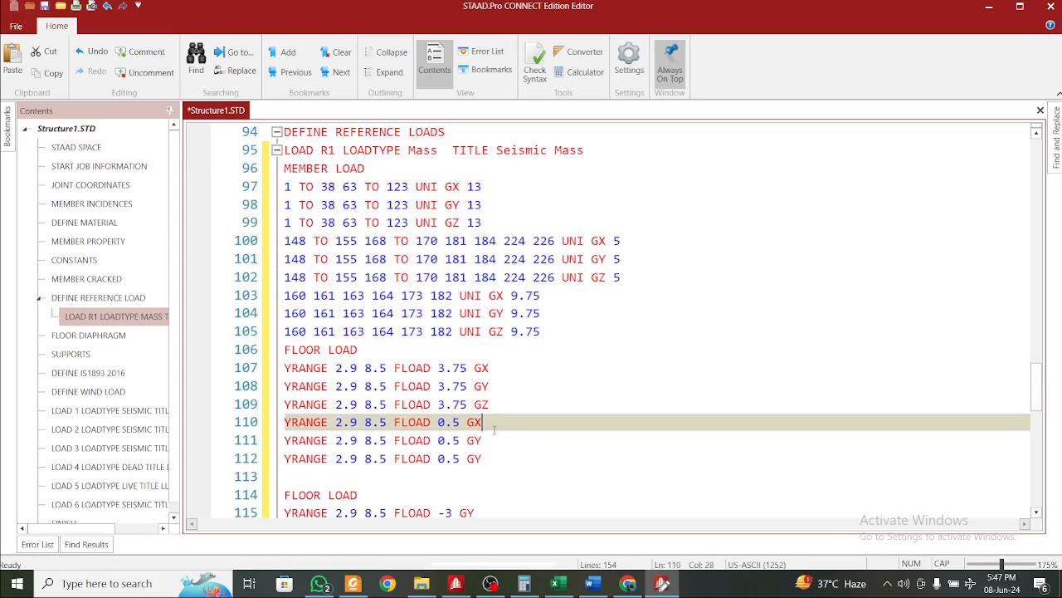
pyautogui.press('Down')
pyautogui.press('Down')
pyautogui.press('Left')
pyautogui.press('Delete')
pyautogui.write('Z')
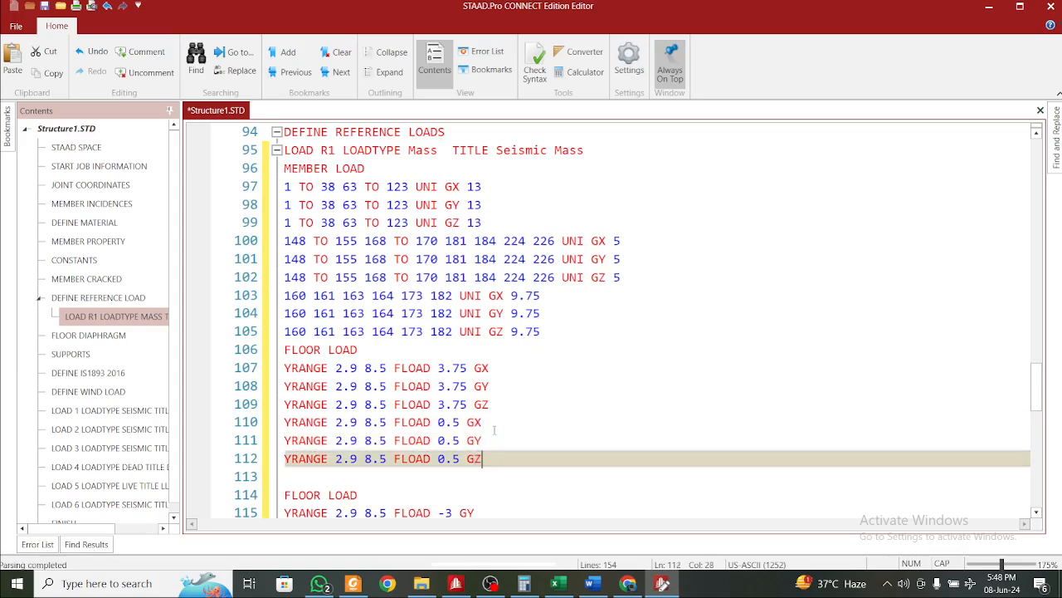
# Delete the blank line and the repeated FLOOR LOAD heading above the -3 GY floor load line of the Seismic Mass reference load
pyautogui.press('Down')
pyautogui.press('Down')
pyautogui.press('Down')
pyautogui.press('Down')
pyautogui.press('Down')
pyautogui.press('Down')
pyautogui.press('Up')
pyautogui.press('Up')
pyautogui.press('Up')
pyautogui.press('Up')
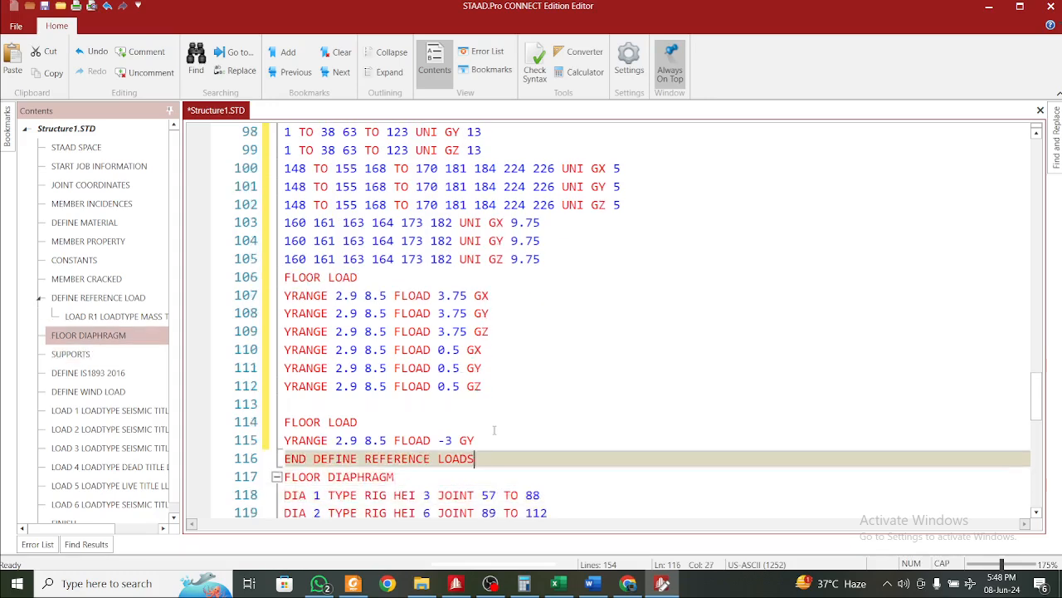
pyautogui.press('Up')
pyautogui.press('Up')
pyautogui.press('Down')
pyautogui.press('Up')
pyautogui.press('Up')
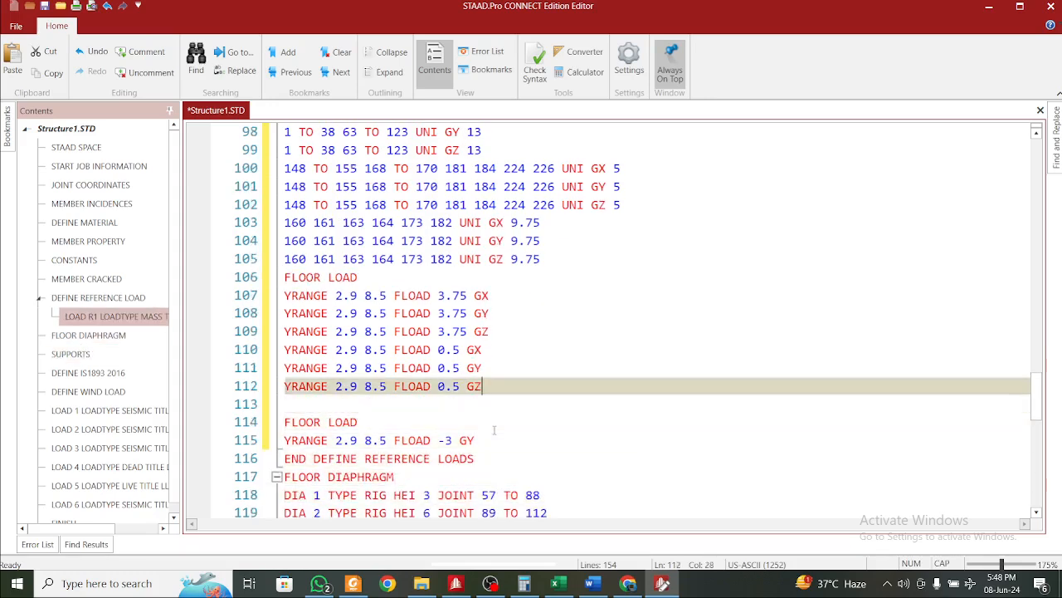
pyautogui.press('Down')
pyautogui.press('Down')
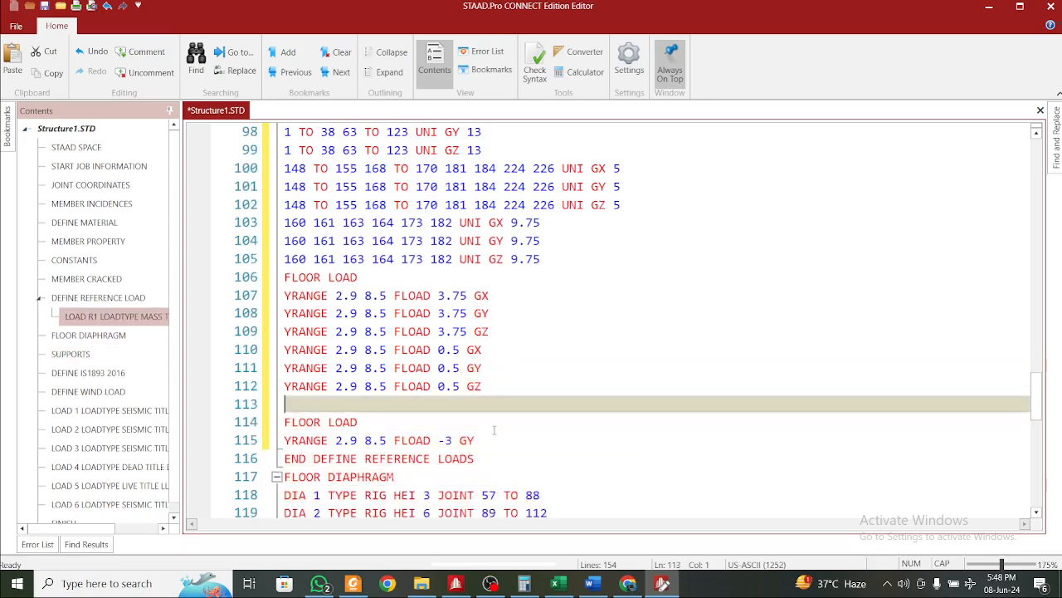
pyautogui.press('Delete')
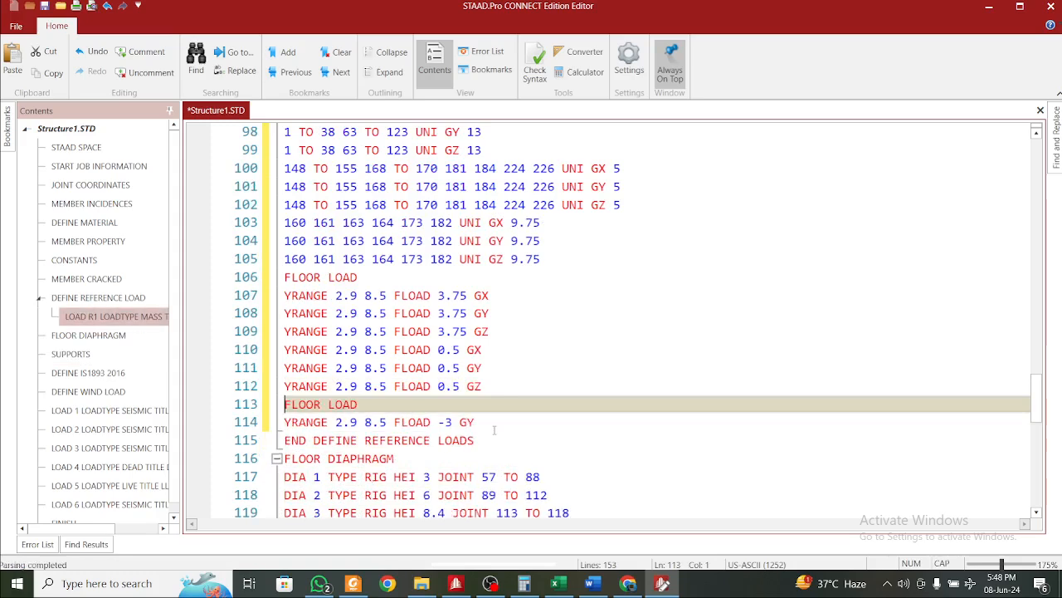
pyautogui.moveTo(358, 404); pyautogui.dragTo(279, 400)
pyautogui.press('Delete')
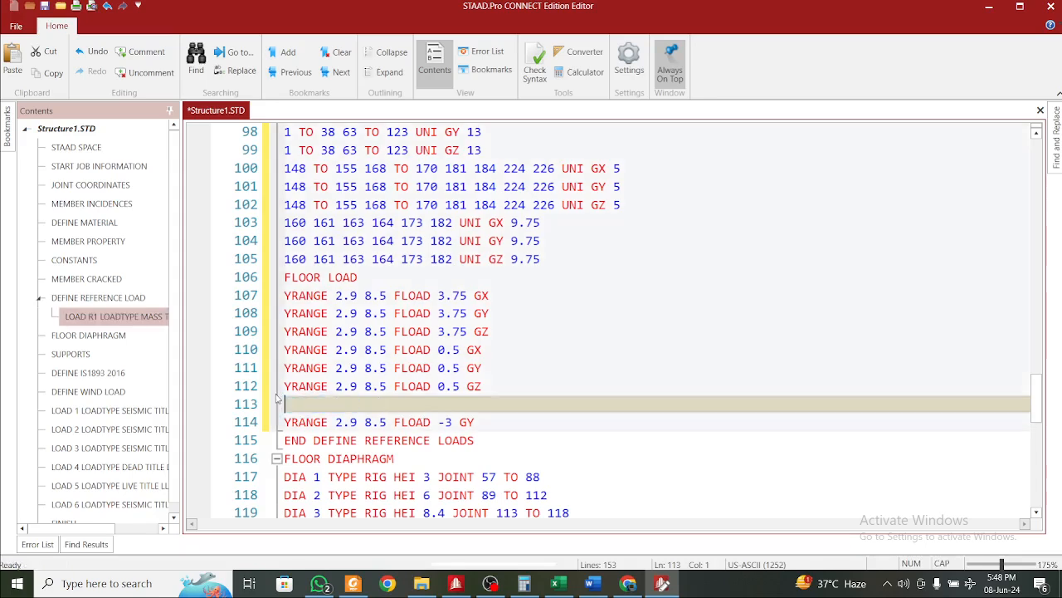
pyautogui.press('Delete')
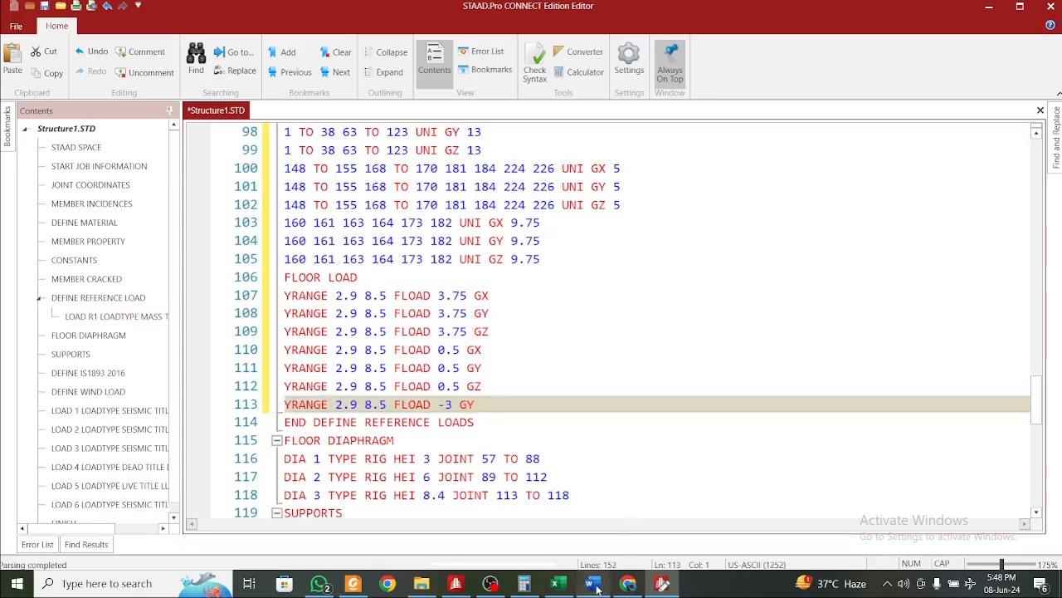
# Switch to Structural Design Considerations.docx in Word and look through its seismic parameters, including the percentage of imposed load for seismic mass
pyautogui.click(591, 584)
pyautogui.scroll(-5, 522, 415)
pyautogui.scroll(-15, 522, 416)
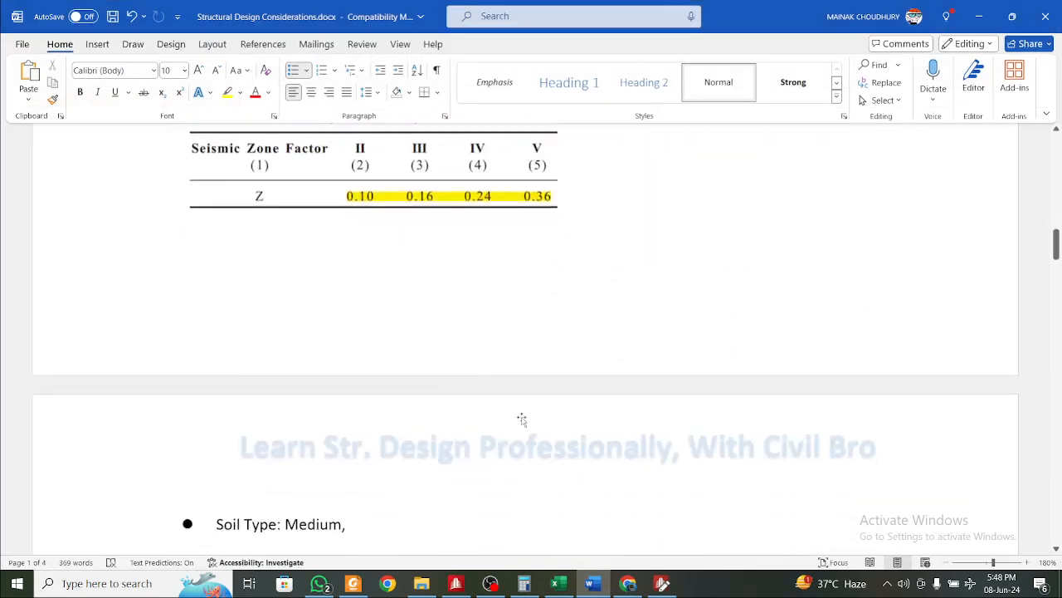
pyautogui.scroll(-12, 522, 422)
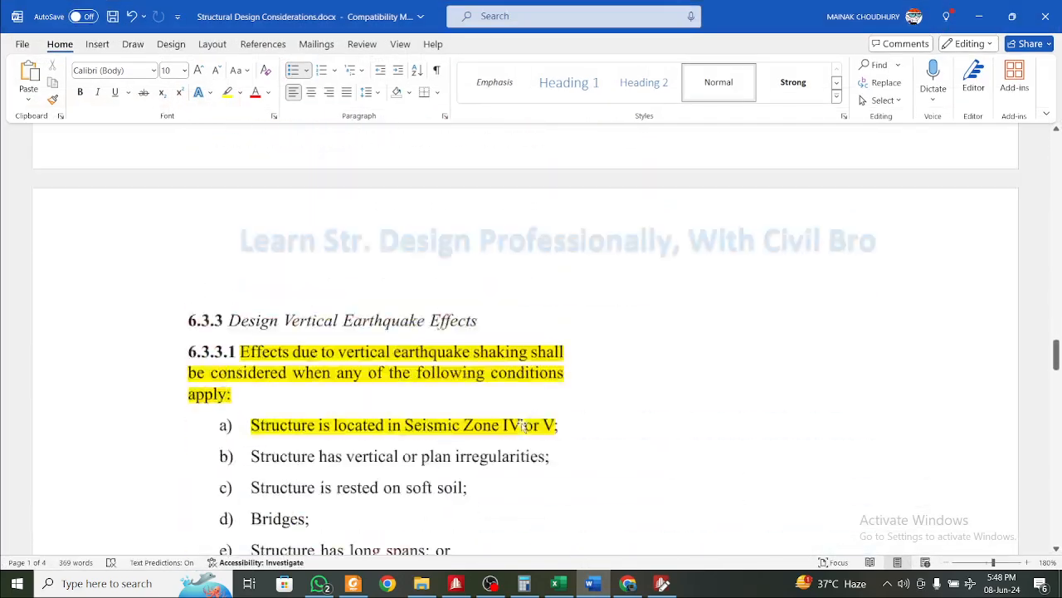
pyautogui.scroll(-15, 522, 428)
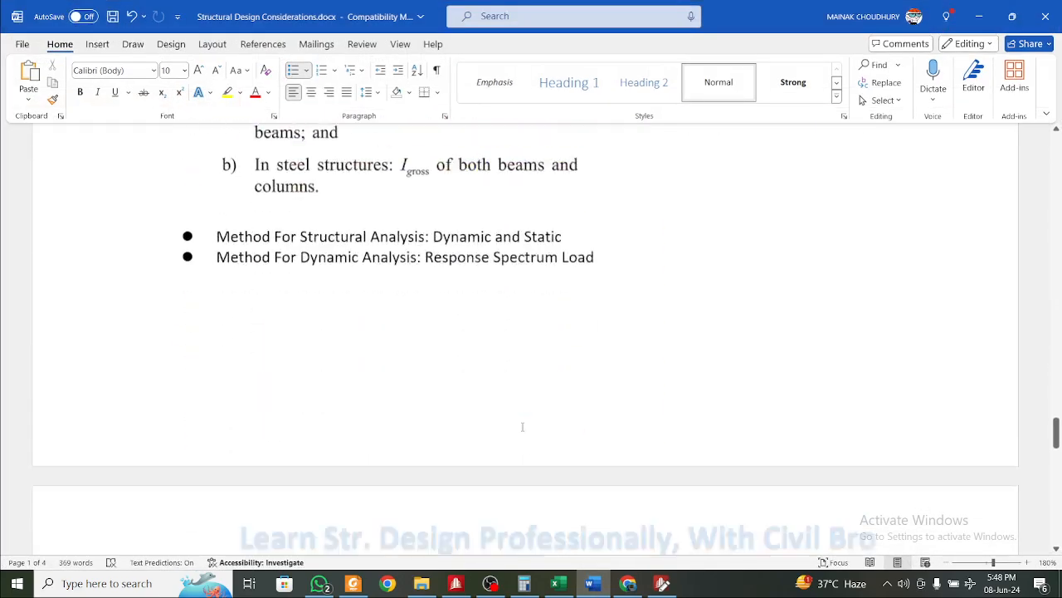
pyautogui.scroll(-2, 522, 428)
pyautogui.scroll(10, 522, 428)
pyautogui.scroll(15, 522, 429)
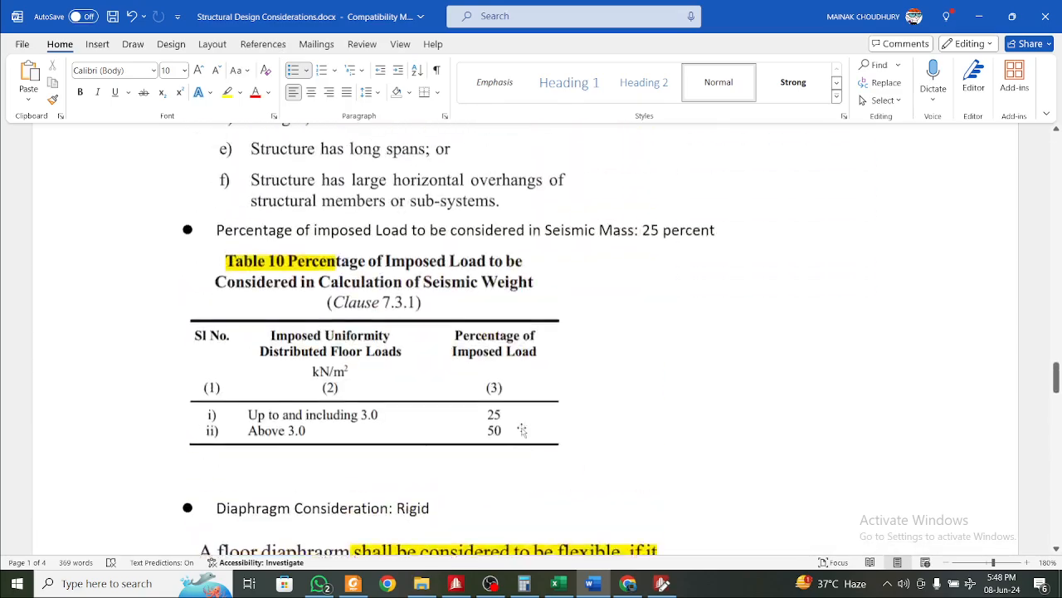
pyautogui.scroll(15, 522, 428)
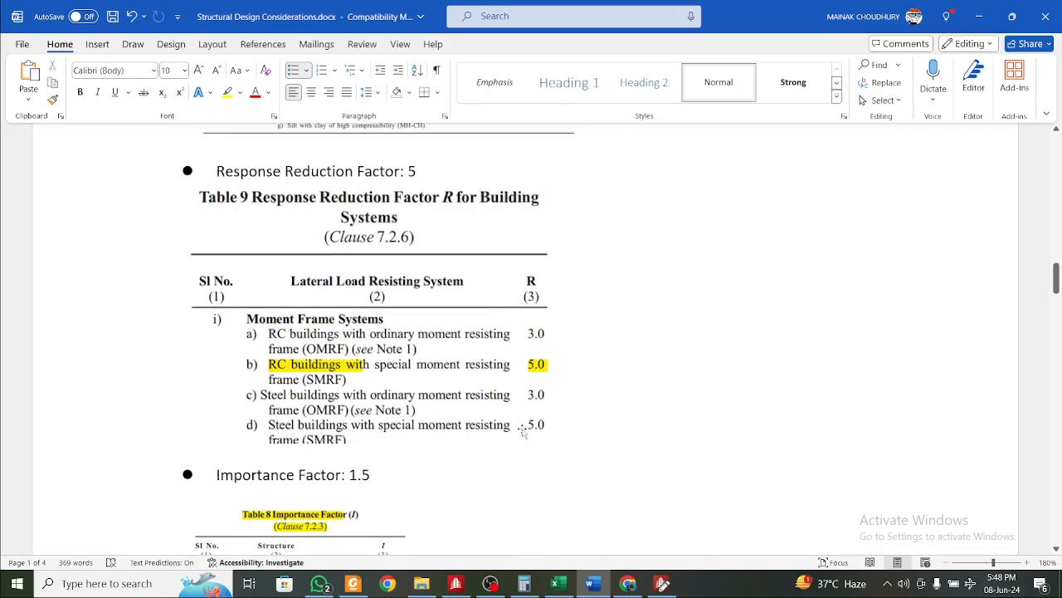
# Look up the percentage of imposed load for seismic mass in the Structural Design Considerations document and return to the STAAD editor
pyautogui.scroll(15, 523, 429)
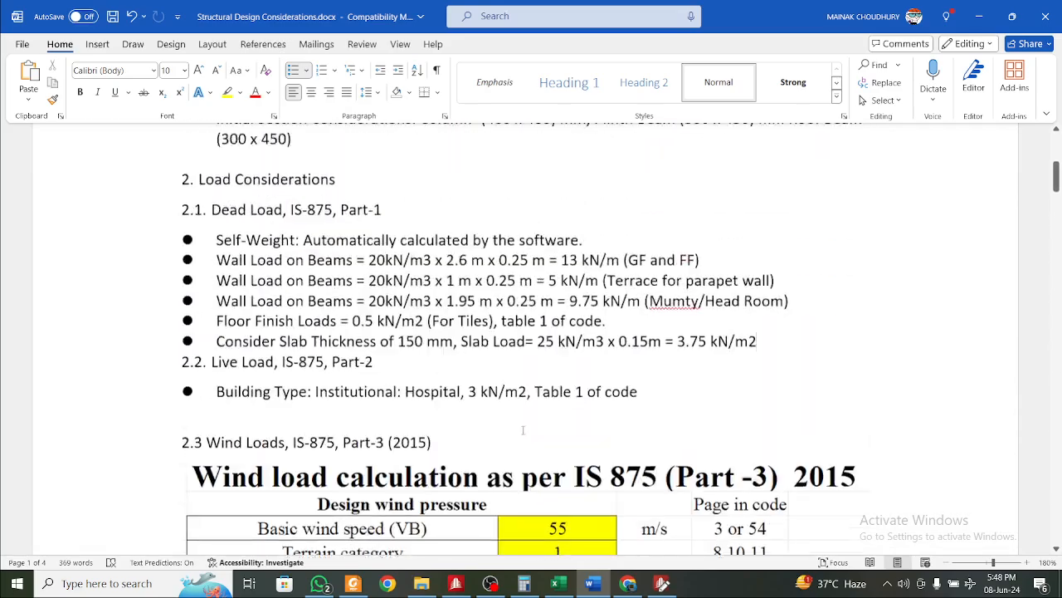
pyautogui.scroll(-15, 523, 431)
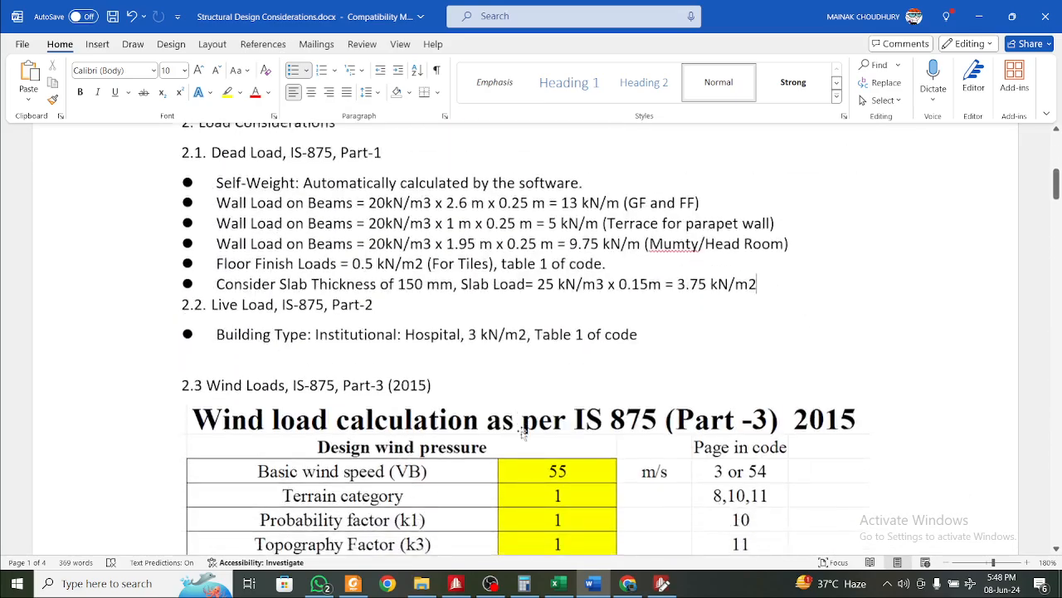
pyautogui.scroll(-15, 523, 433)
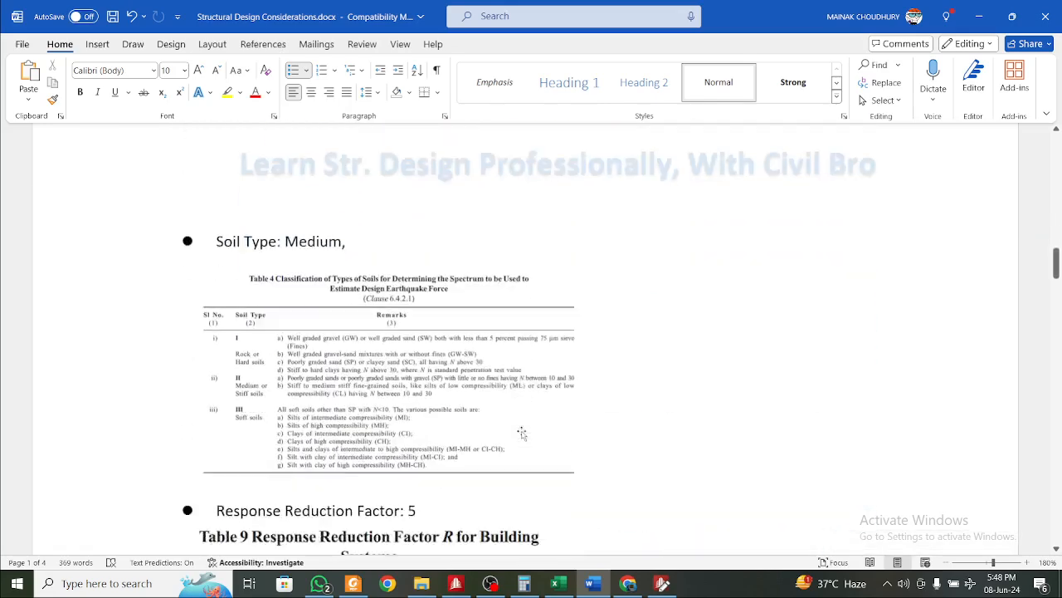
pyautogui.scroll(-15, 523, 430)
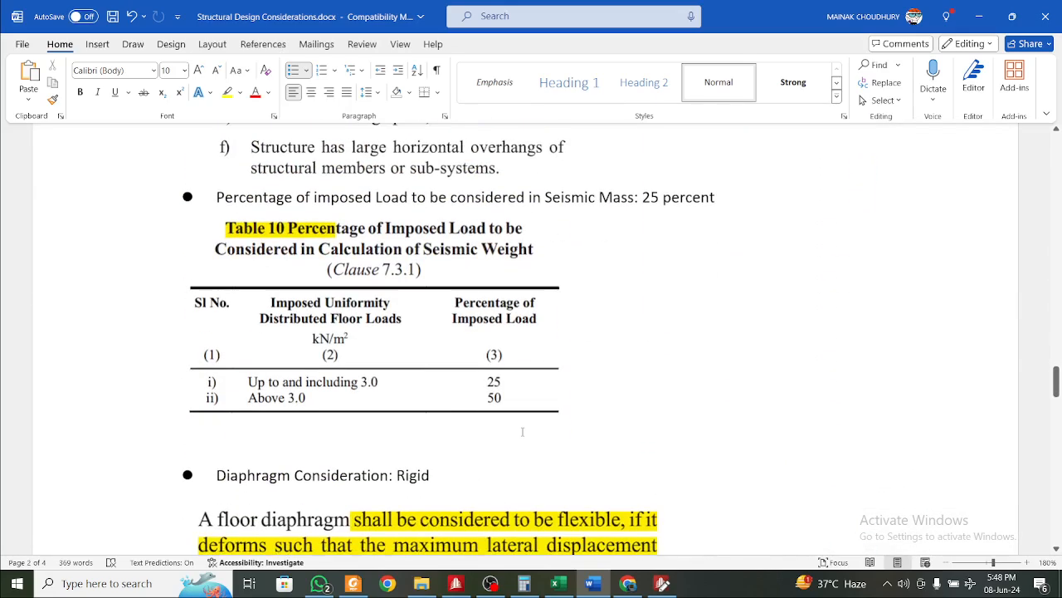
pyautogui.click(493, 355)
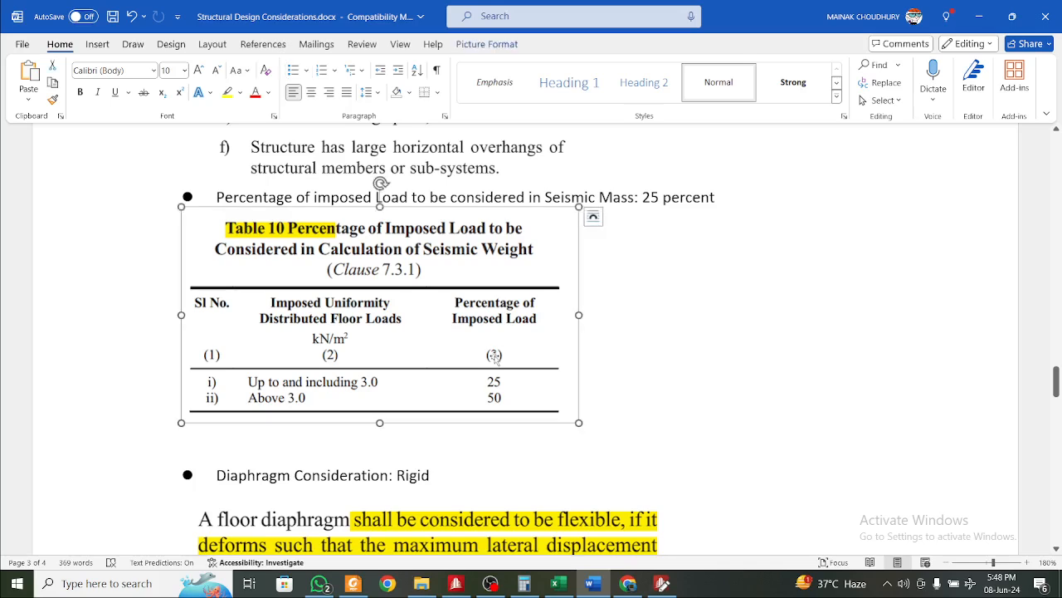
pyautogui.tripleClick(651, 199)
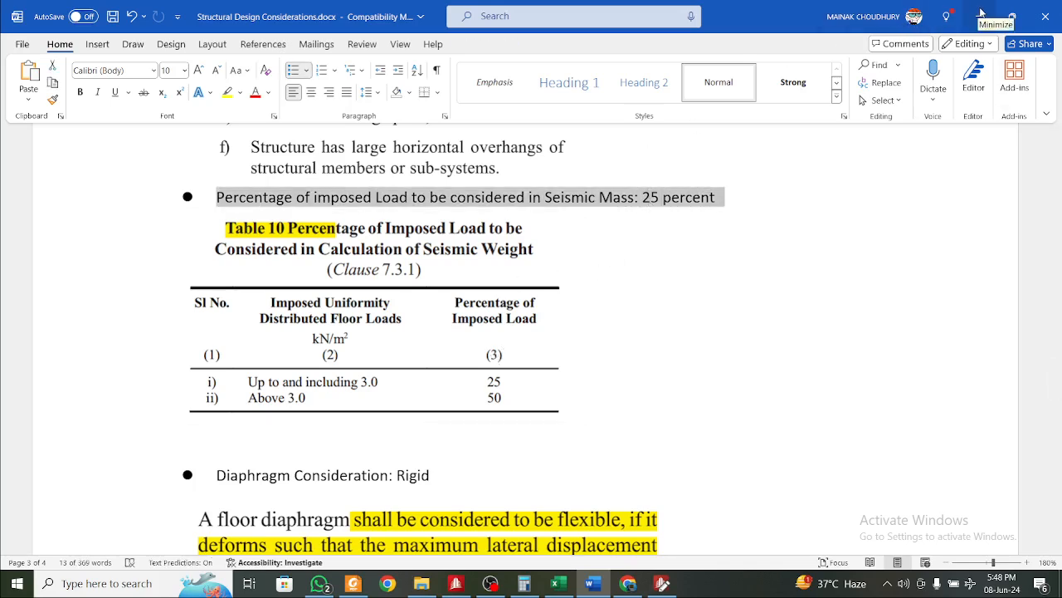
pyautogui.click(980, 16)
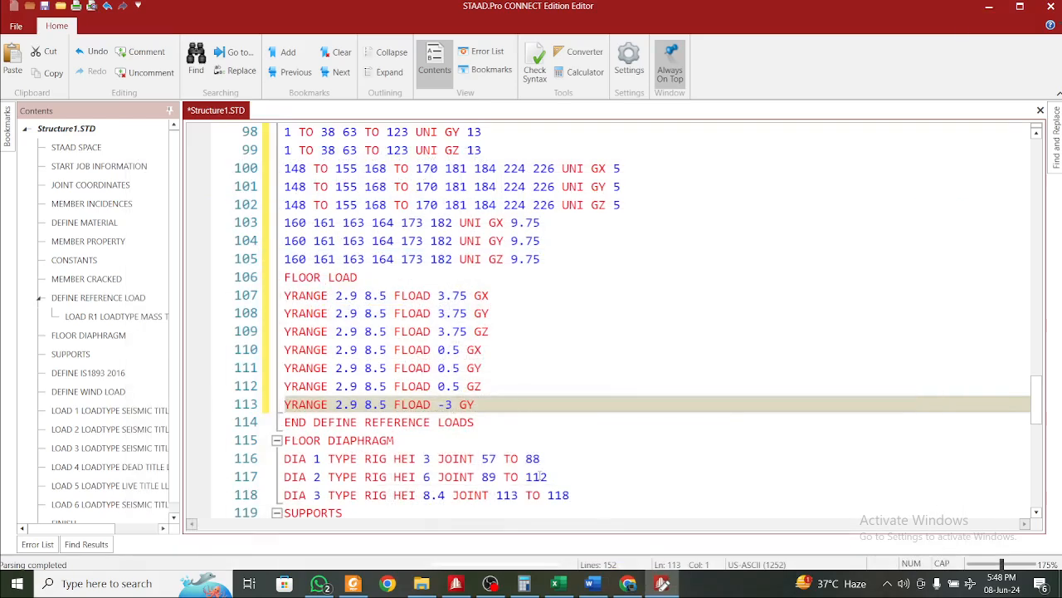
# Calculate 3*0.25 in Calculator and return to the STAAD editor
pyautogui.click(524, 583)
pyautogui.press('Escape')
pyautogui.write('3*0.25')
pyautogui.press('Return')
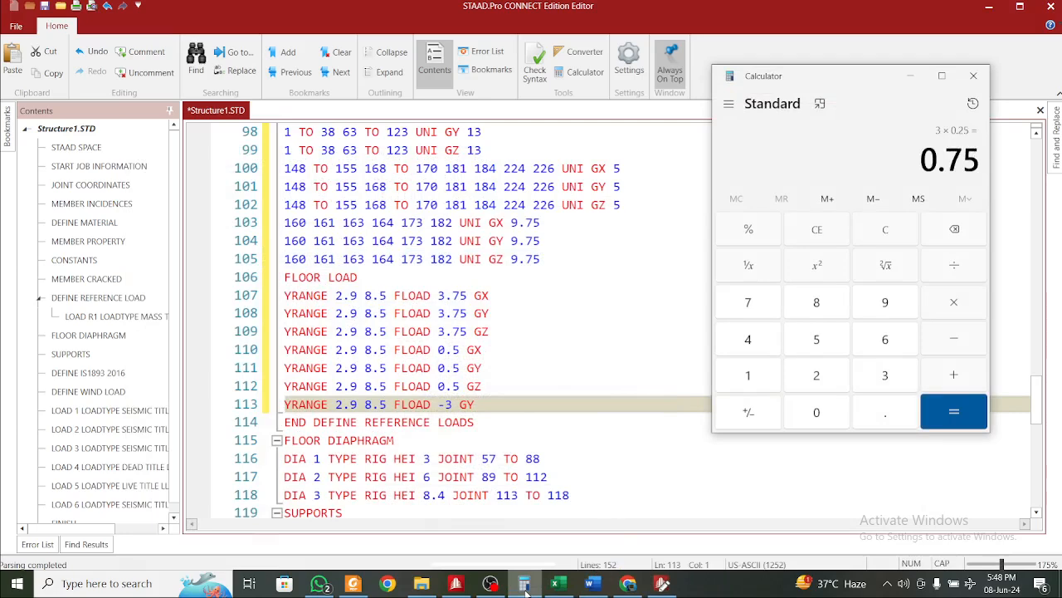
pyautogui.click(911, 75)
# Set the floor load value in the last YRANGE 2.9 8.5 GY line of the seismic mass reference load to 0.75
pyautogui.click(446, 404)
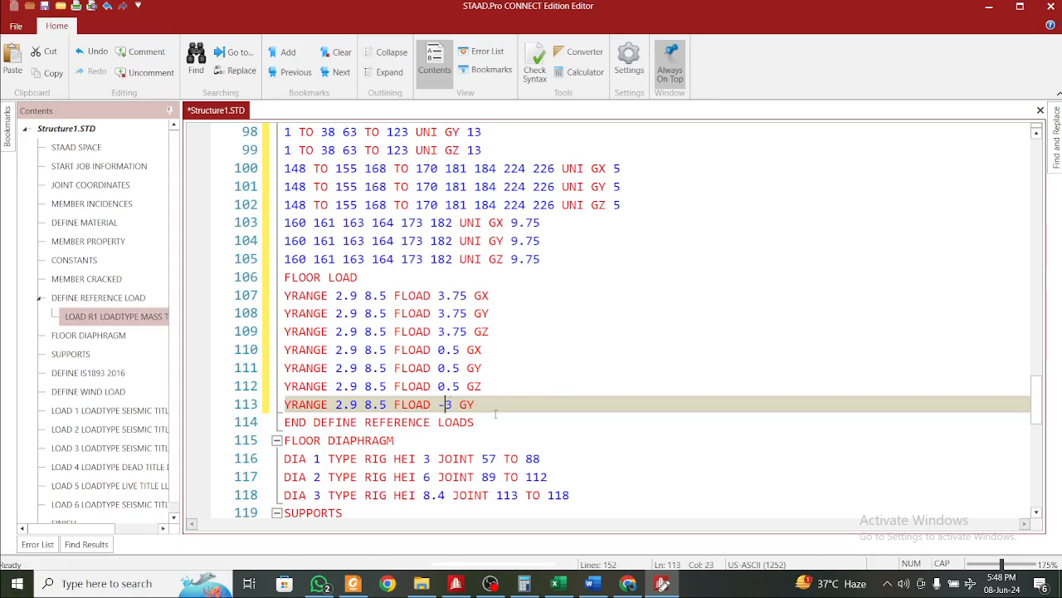
pyautogui.hotkey('shift', 'Left')
pyautogui.hotkey('shift', 'Left')
pyautogui.write('0.75')
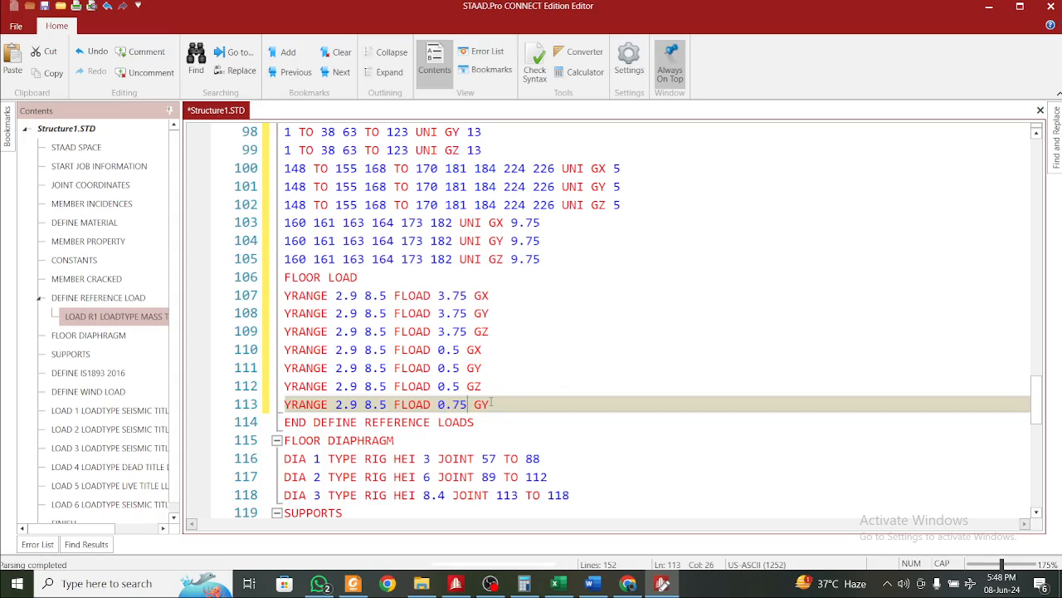
# Duplicate the YRANGE 2.9 8.5 FLOAD 0.75 GY line twice below itself and save the command file
pyautogui.press('End')
pyautogui.hotkey('shift', 'Left')
pyautogui.hotkey('shift', 'Left')
pyautogui.hotkey('shift', 'Left')
pyautogui.hotkey('shift', 'Left')
pyautogui.hotkey('shift', 'Left')
pyautogui.hotkey('shift', 'Left')
pyautogui.hotkey('shift', 'Left')
pyautogui.hotkey('shift', 'Left')
pyautogui.hotkey('shift', 'Left')
pyautogui.hotkey('shift', 'Left')
pyautogui.hotkey('shift', 'Left')
pyautogui.hotkey('shift', 'Left')
pyautogui.hotkey('shift', 'Left')
pyautogui.hotkey('shift', 'Left')
pyautogui.hotkey('shift', 'Left')
pyautogui.hotkey('shift', 'Left')
pyautogui.hotkey('shift', 'Left')
pyautogui.hotkey('shift', 'Left')
pyautogui.hotkey('shift', 'Left')
pyautogui.hotkey('shift', 'Left')
pyautogui.hotkey('shift', 'Left')
pyautogui.hotkey('shift', 'Left')
pyautogui.hotkey('shift', 'Left')
pyautogui.hotkey('shift', 'Left')
pyautogui.hotkey('shift', 'Left')
pyautogui.hotkey('shift', 'Left')
pyautogui.hotkey('shift', 'Left')
pyautogui.hotkey('shift', 'Left')
pyautogui.hotkey('ctrl', 'c')
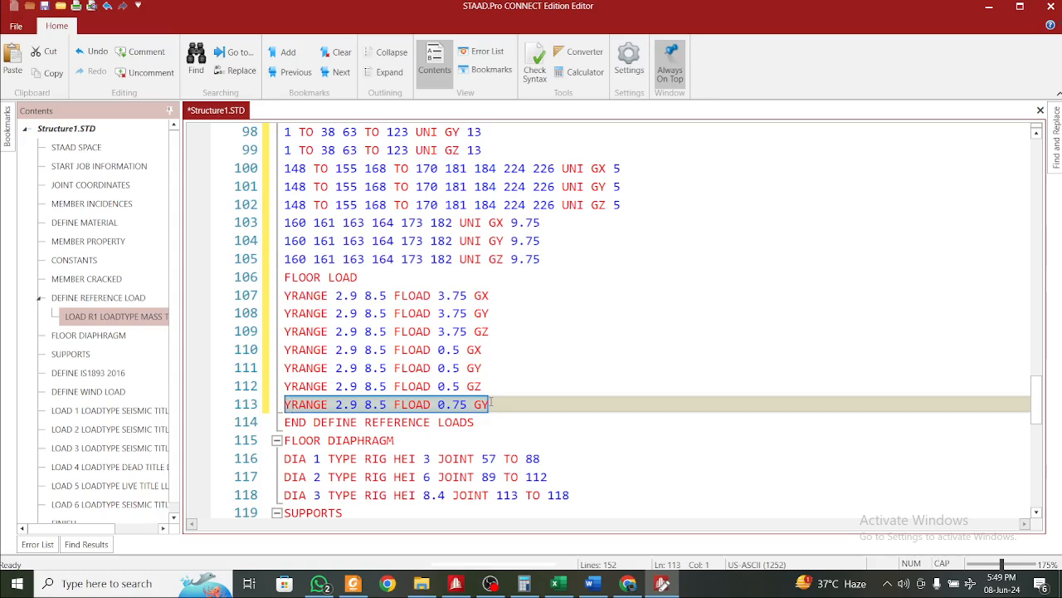
pyautogui.press('End')
pyautogui.press('Return')
pyautogui.hotkey('ctrl', 'v')
pyautogui.press('Return')
pyautogui.hotkey('ctrl', 'v')
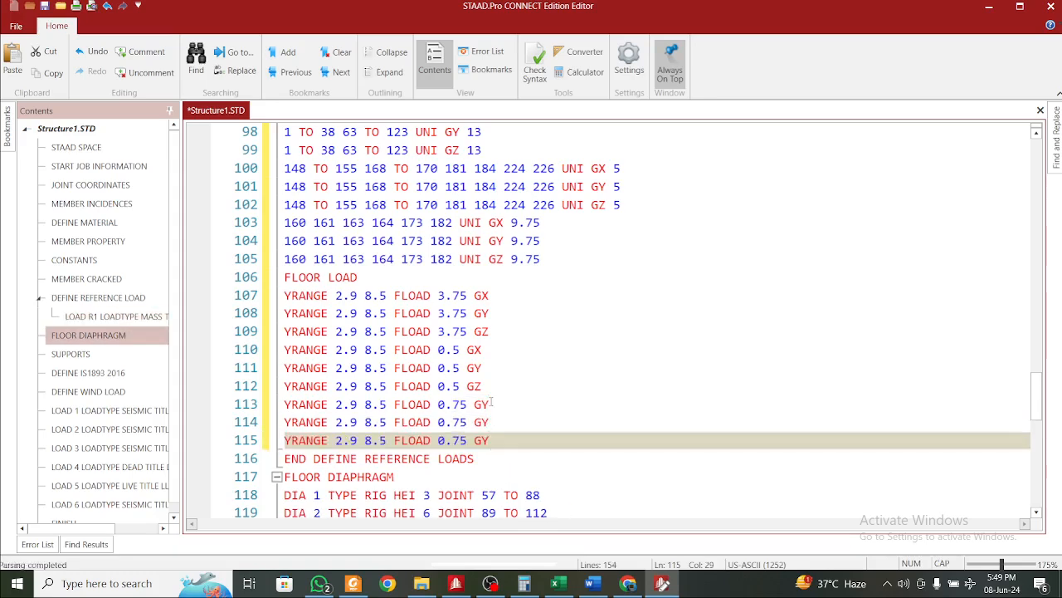
pyautogui.hotkey('ctrl', 's')
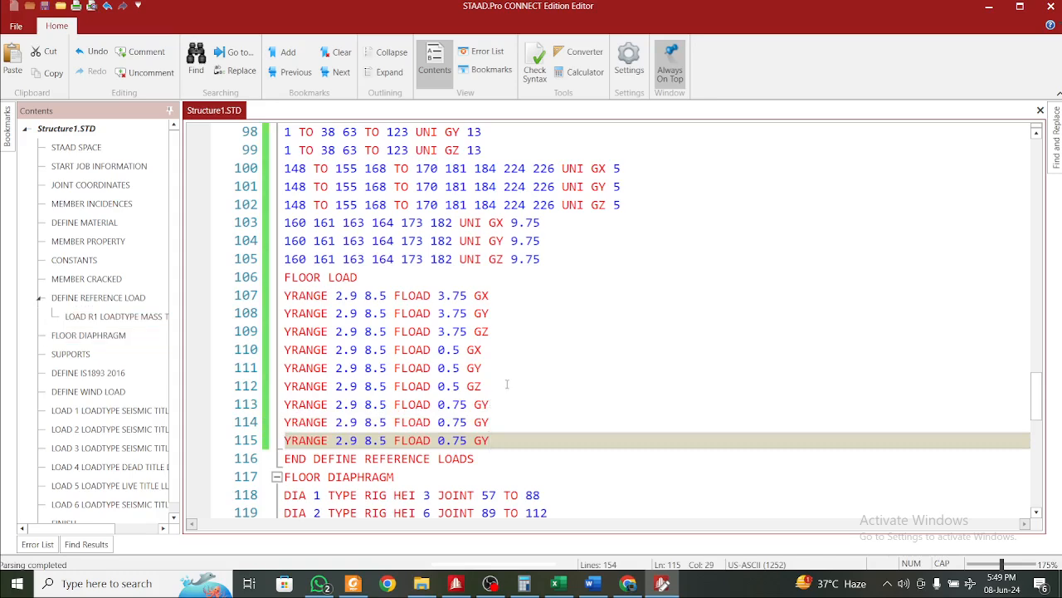
# Review the reference load, diaphragm and seismic commands in the command file, and close the editor
pyautogui.click(507, 384)
pyautogui.click(513, 424)
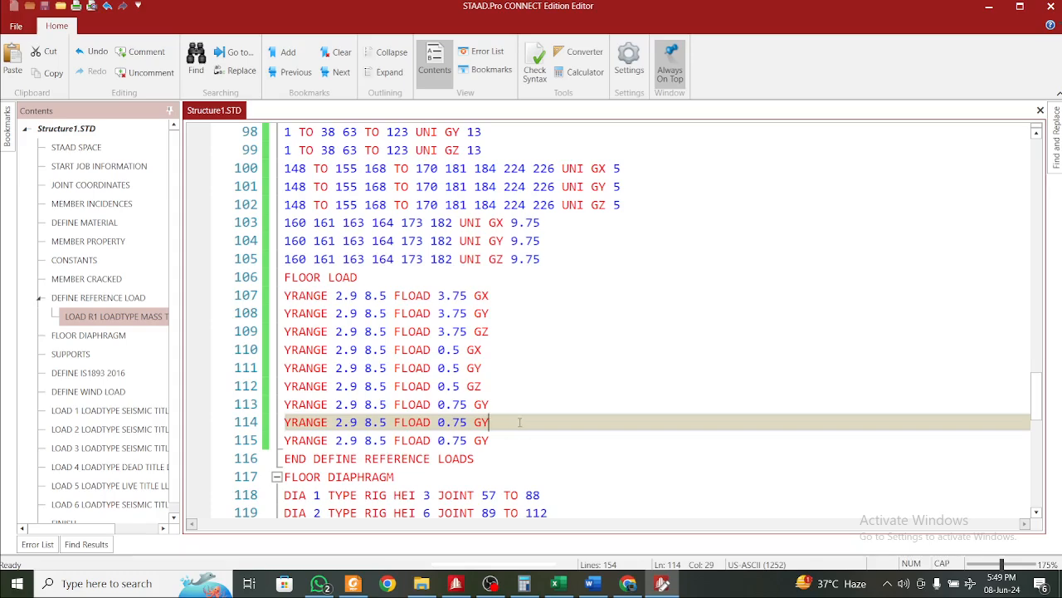
pyautogui.scroll(9, 519, 424)
pyautogui.scroll(-2, 521, 422)
pyautogui.scroll(-4, 521, 422)
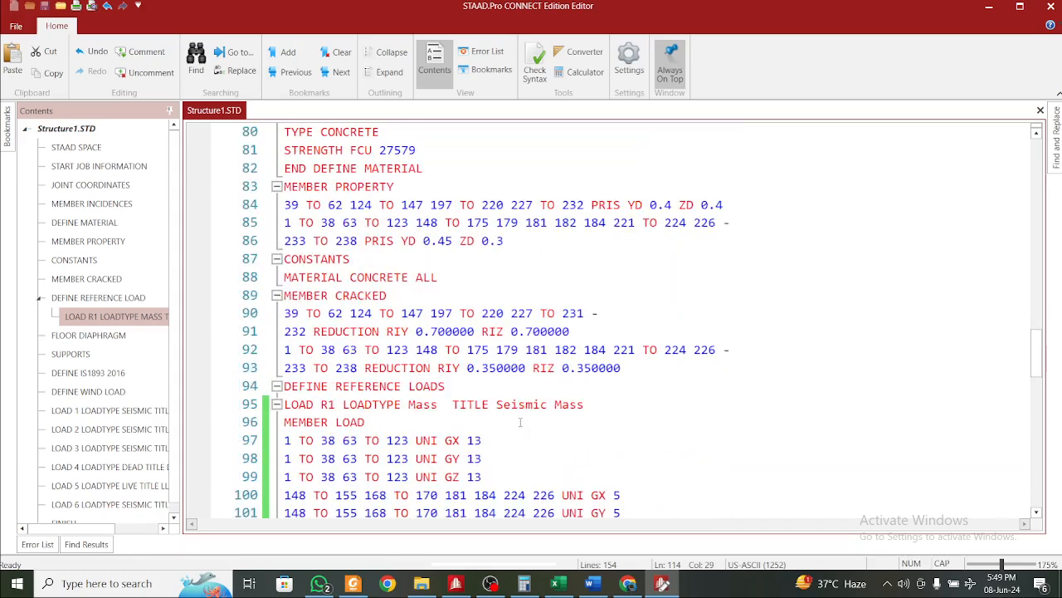
pyautogui.scroll(-5, 521, 421)
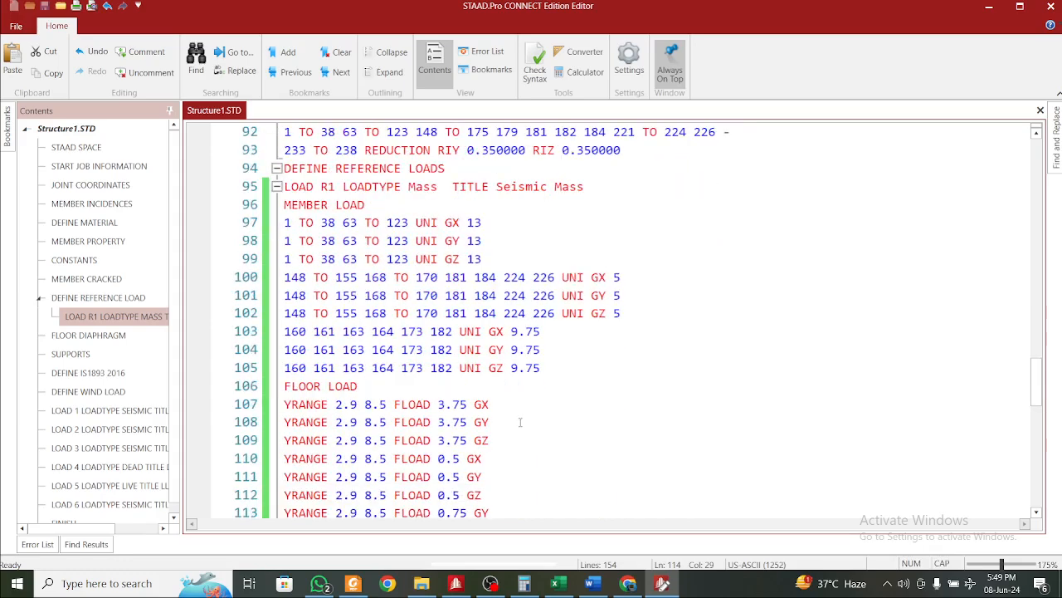
pyautogui.scroll(-2, 520, 422)
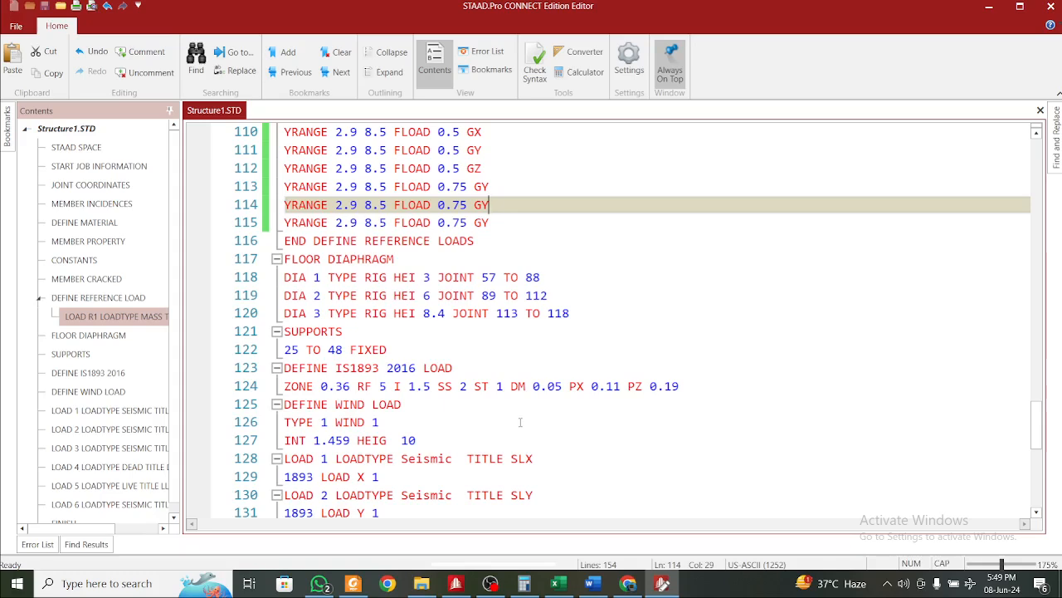
pyautogui.click(1050, 6)
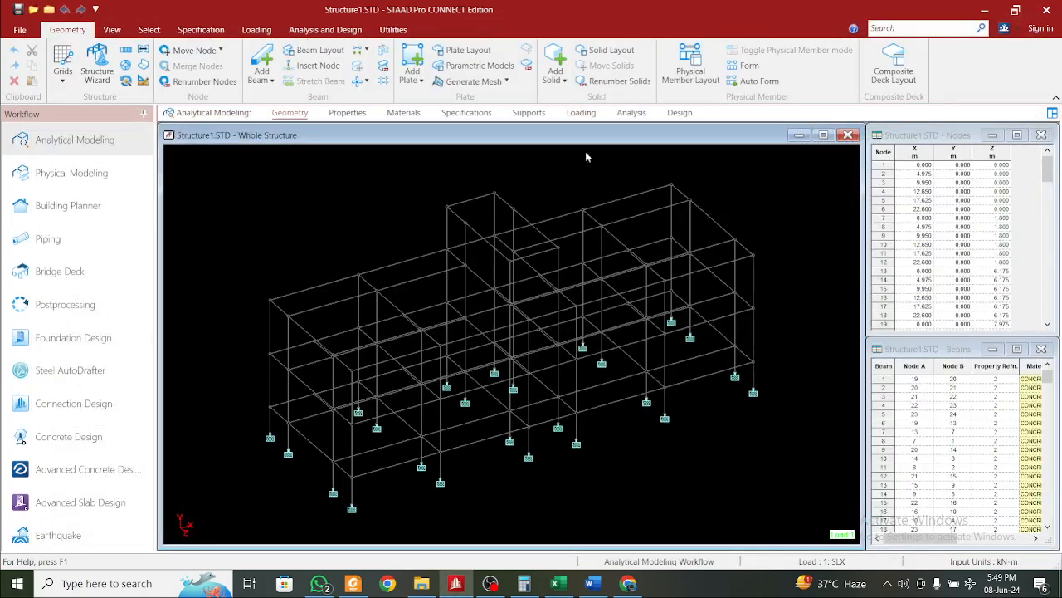
# Examine the member and floor load items of the R1 seismic mass reference load and the IS 1893-2016 seismic definition
pyautogui.click(581, 112)
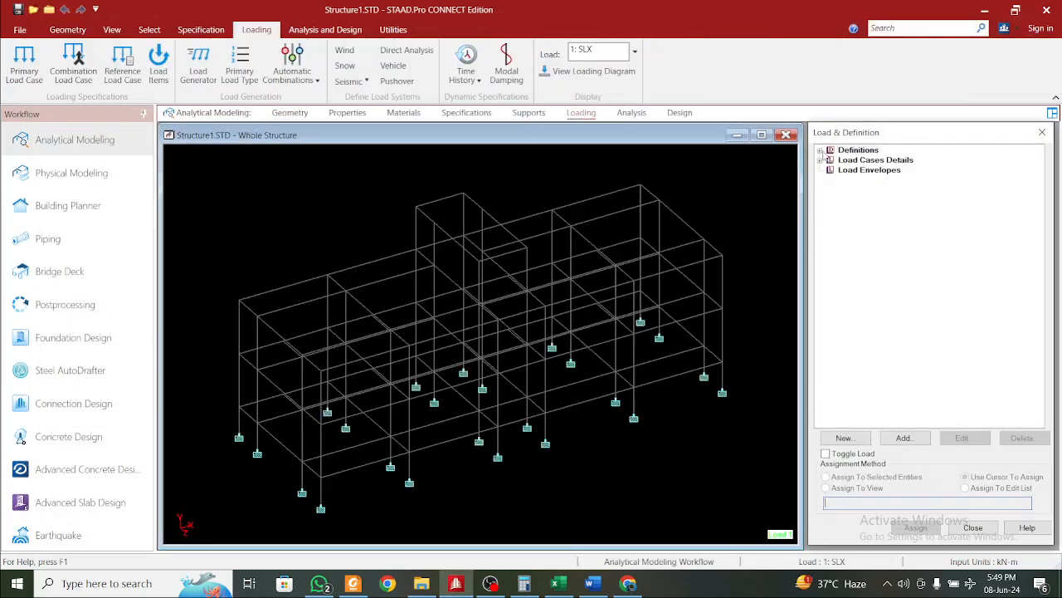
pyautogui.click(820, 151)
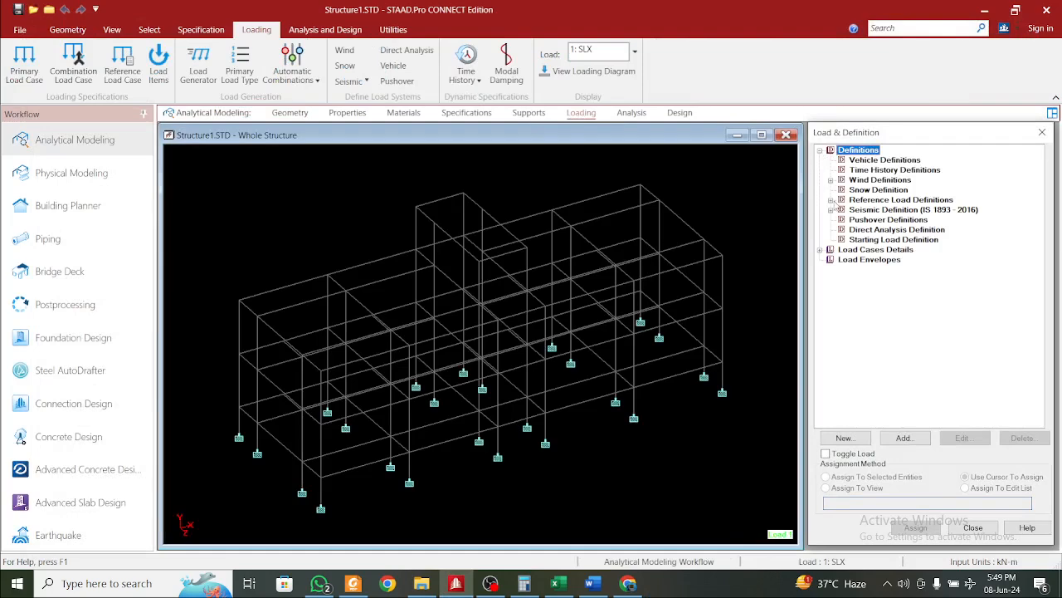
pyautogui.click(831, 200)
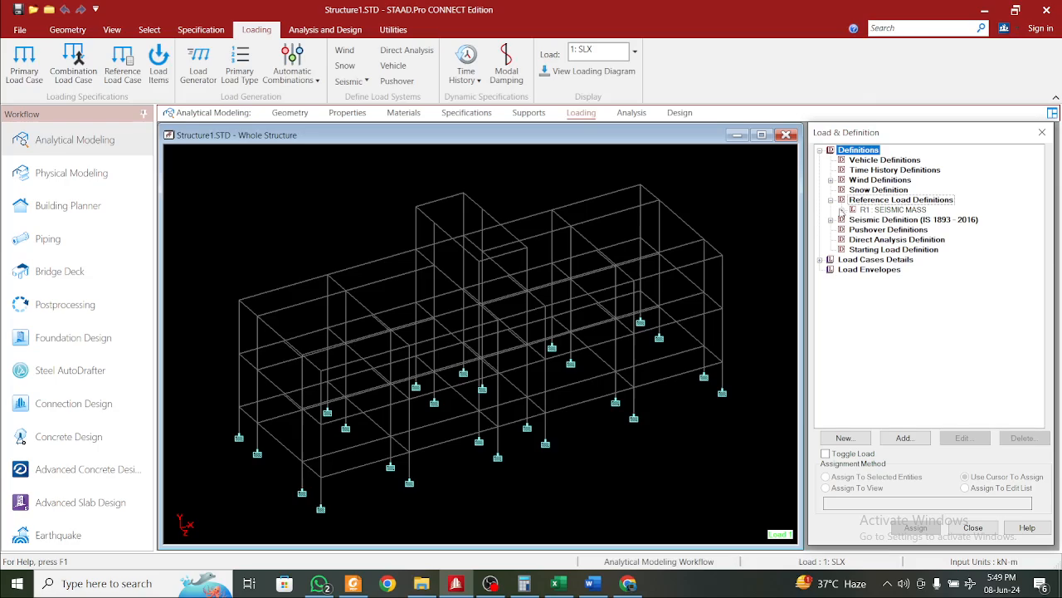
pyautogui.click(842, 210)
pyautogui.click(892, 230)
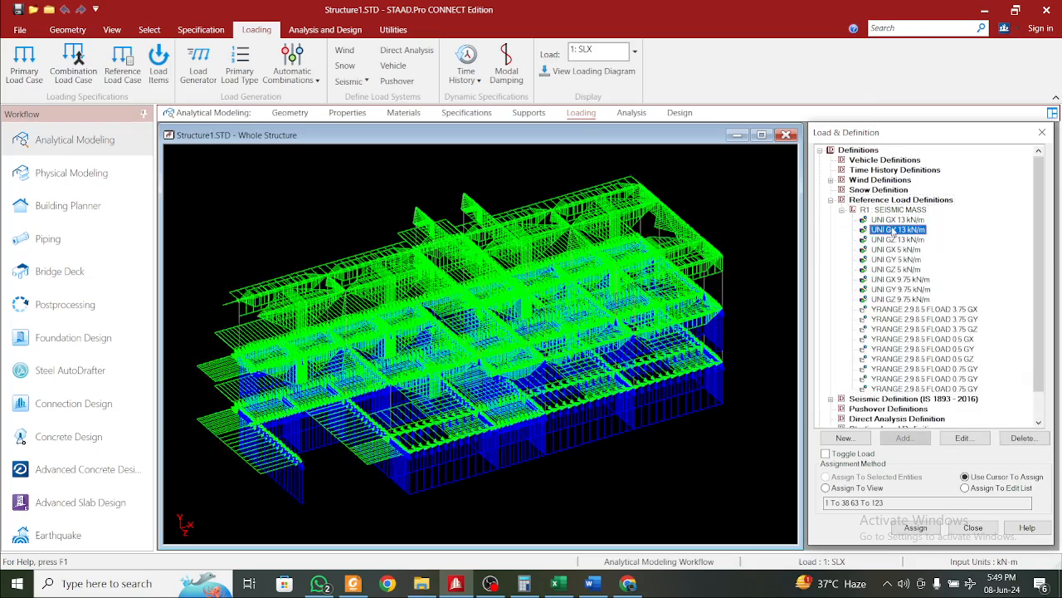
pyautogui.click(896, 269)
pyautogui.click(907, 280)
pyautogui.click(913, 299)
pyautogui.click(920, 319)
pyautogui.click(923, 331)
pyautogui.click(928, 360)
pyautogui.click(930, 389)
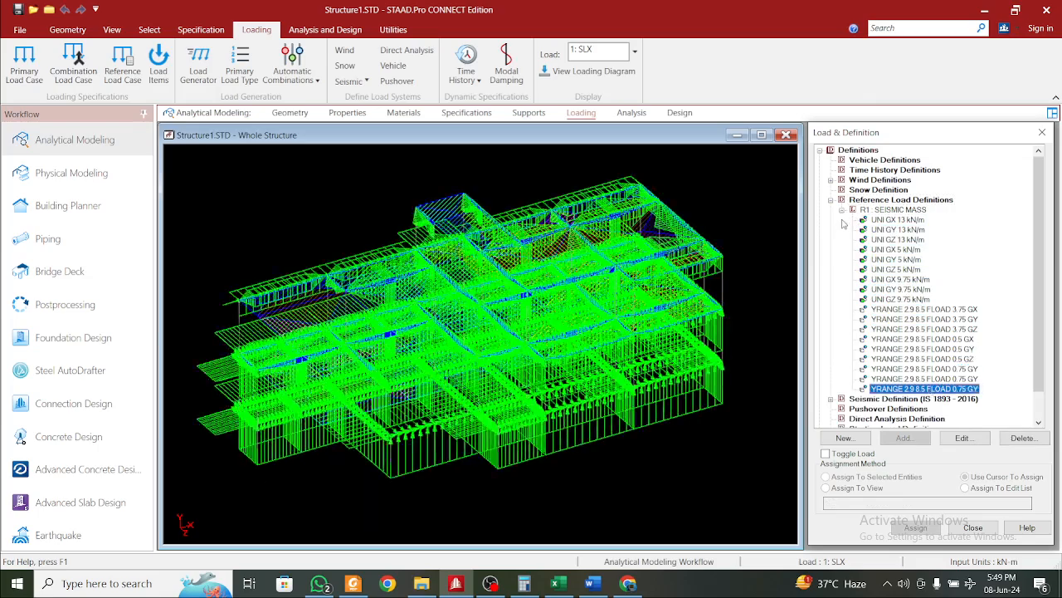
pyautogui.click(841, 210)
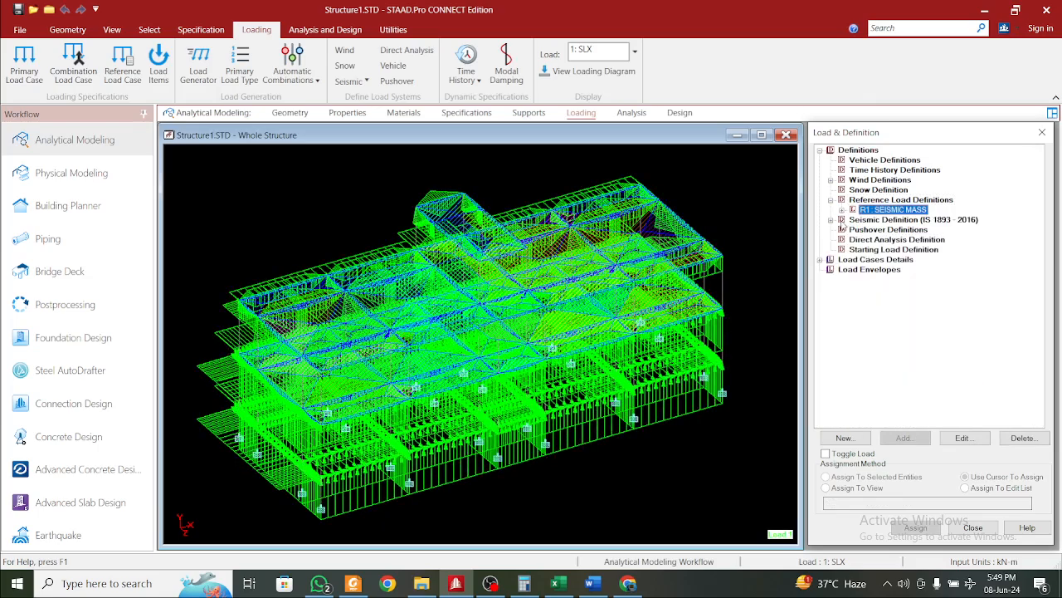
pyautogui.click(832, 220)
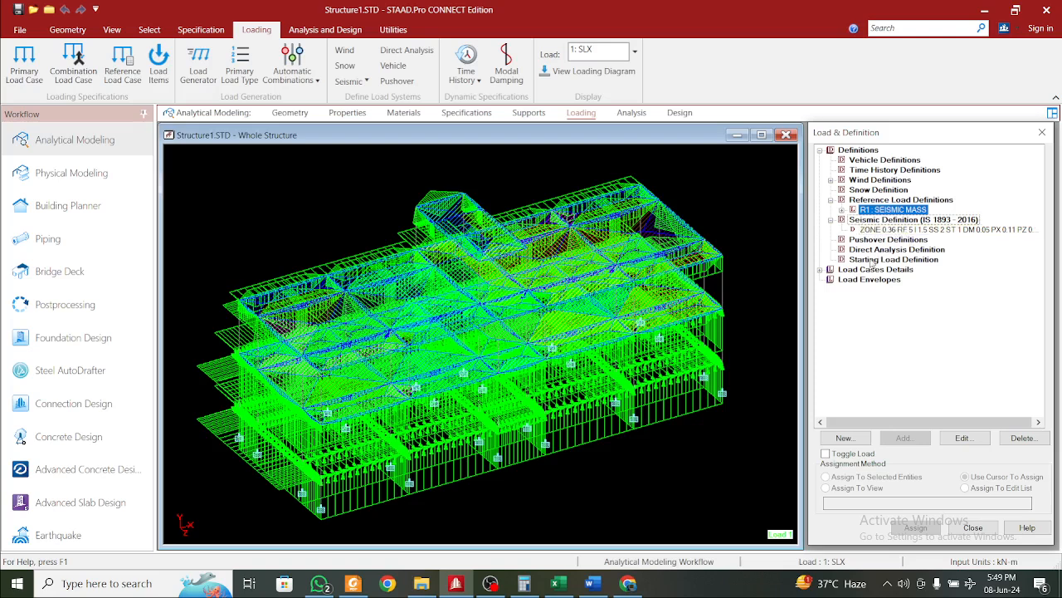
pyautogui.click(831, 221)
# Start adding a Response Spectrum load item to load case 6: RSX
pyautogui.click(820, 260)
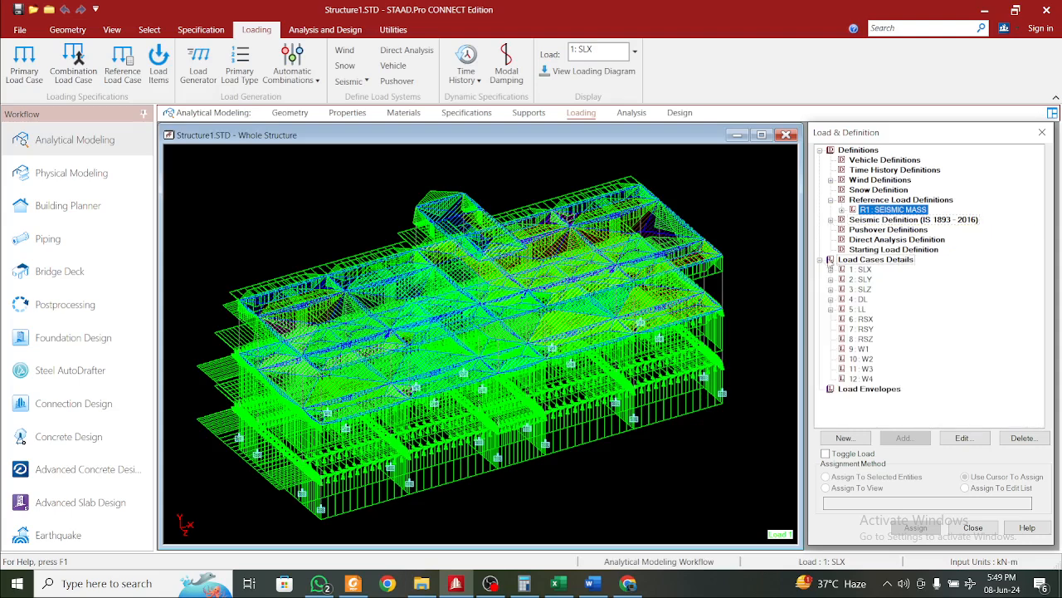
pyautogui.click(870, 320)
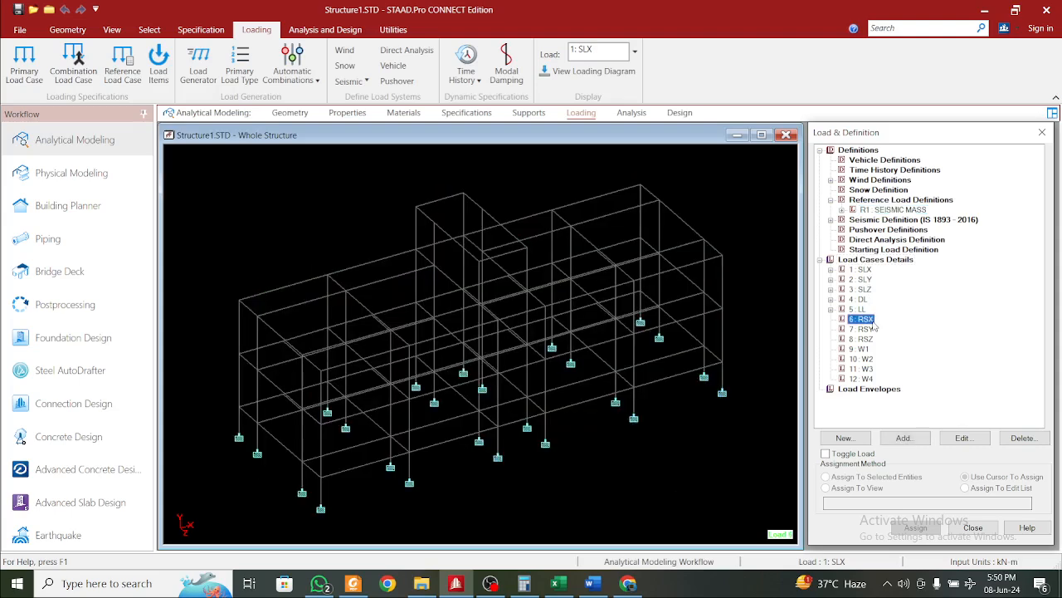
pyautogui.click(913, 438)
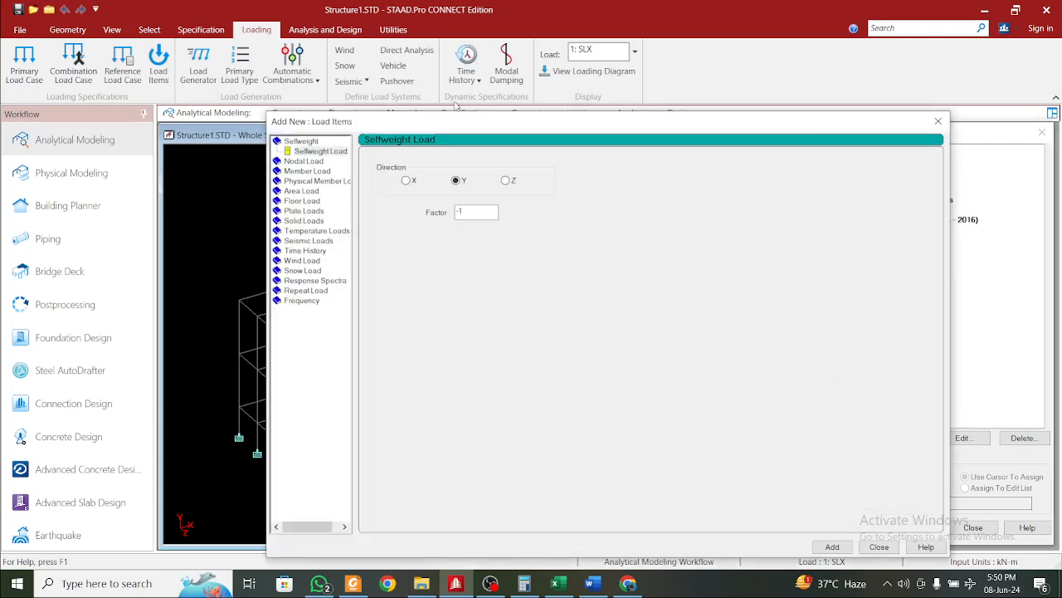
pyautogui.moveTo(466, 124); pyautogui.dragTo(380, 66)
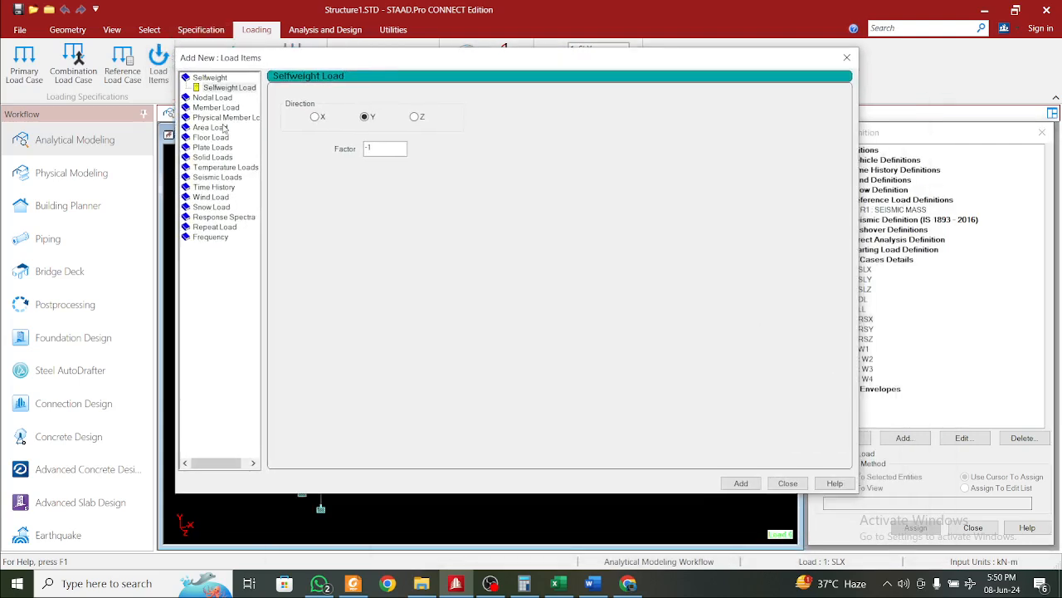
pyautogui.click(241, 217)
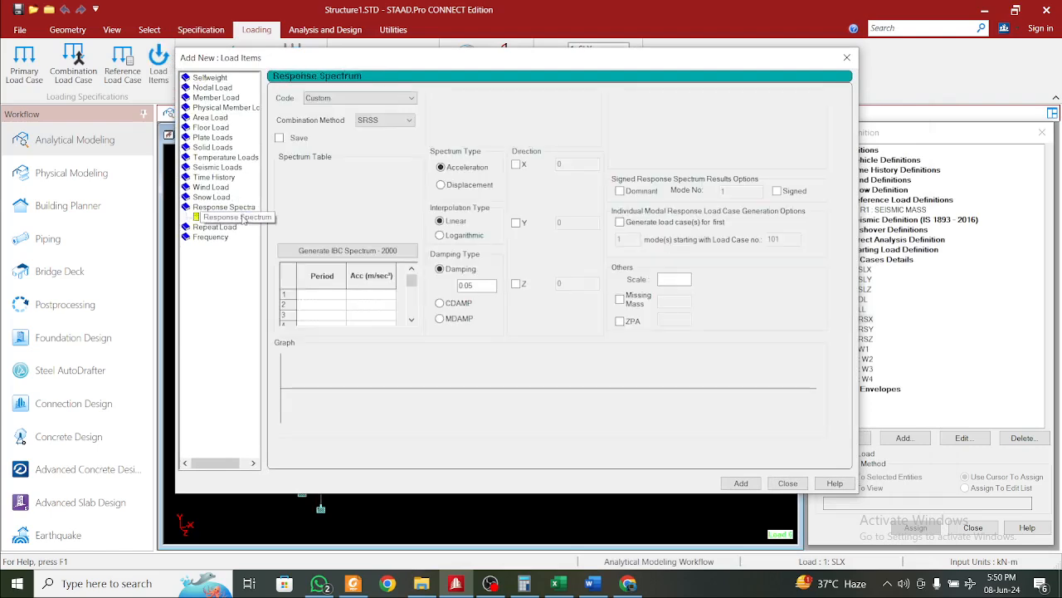
# Set the response spectrum code to IS-1893 2016 and keep SRSS as the combination method
pyautogui.click(380, 120)
pyautogui.click(380, 119)
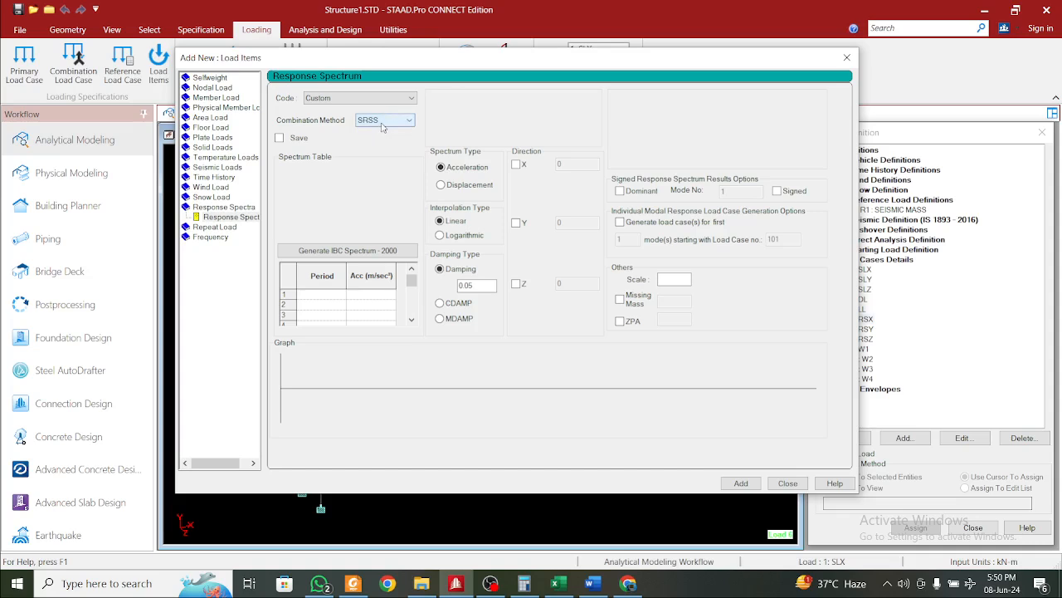
pyautogui.click(380, 98)
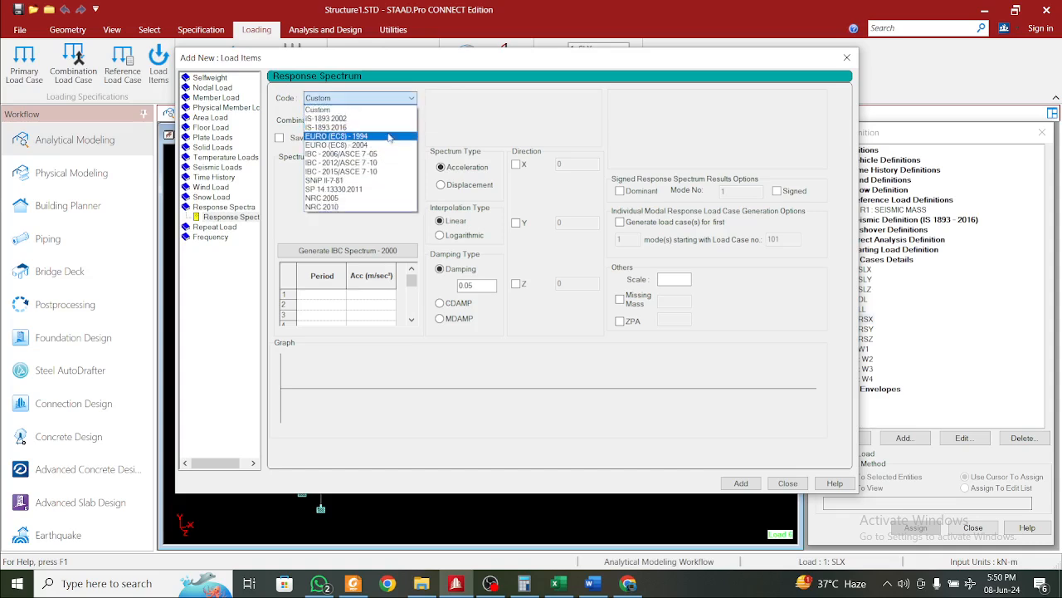
pyautogui.click(382, 127)
pyautogui.click(380, 120)
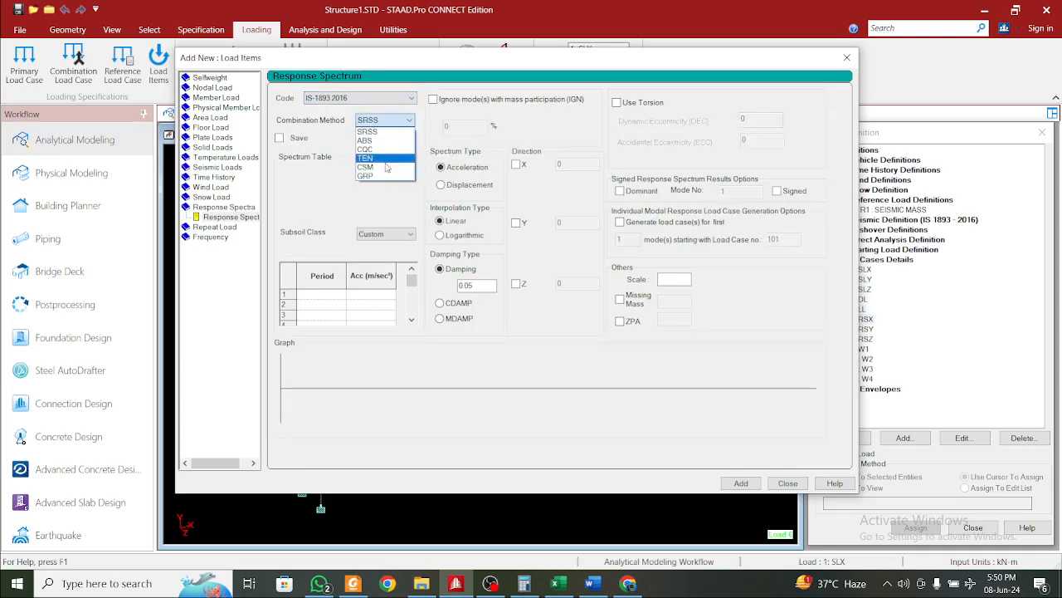
pyautogui.click(396, 122)
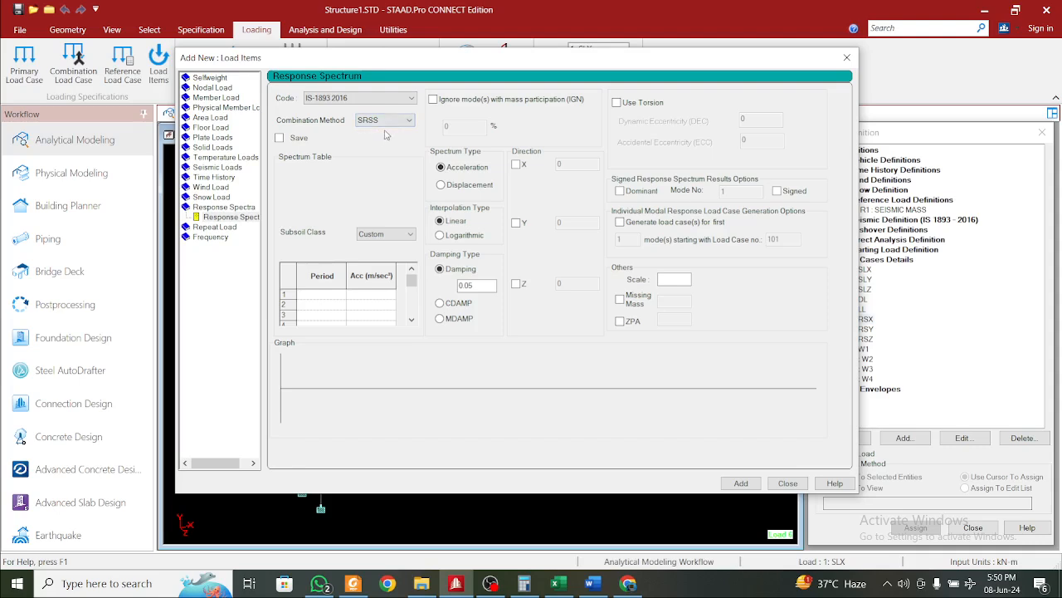
# Set the subsoil class to Medium Soil and enable the X direction for the response spectrum
pyautogui.click(406, 232)
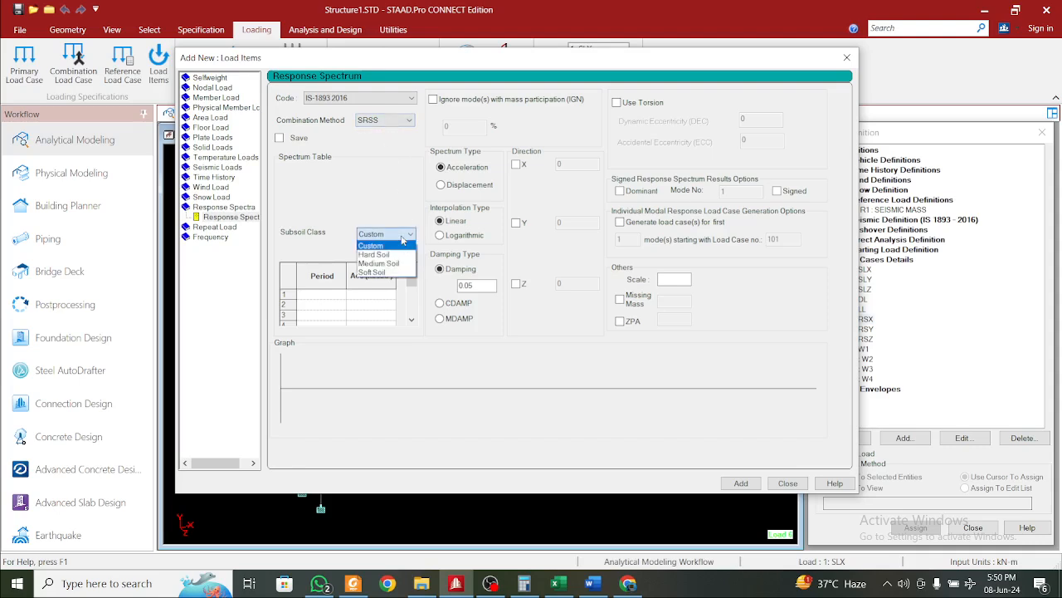
pyautogui.click(405, 263)
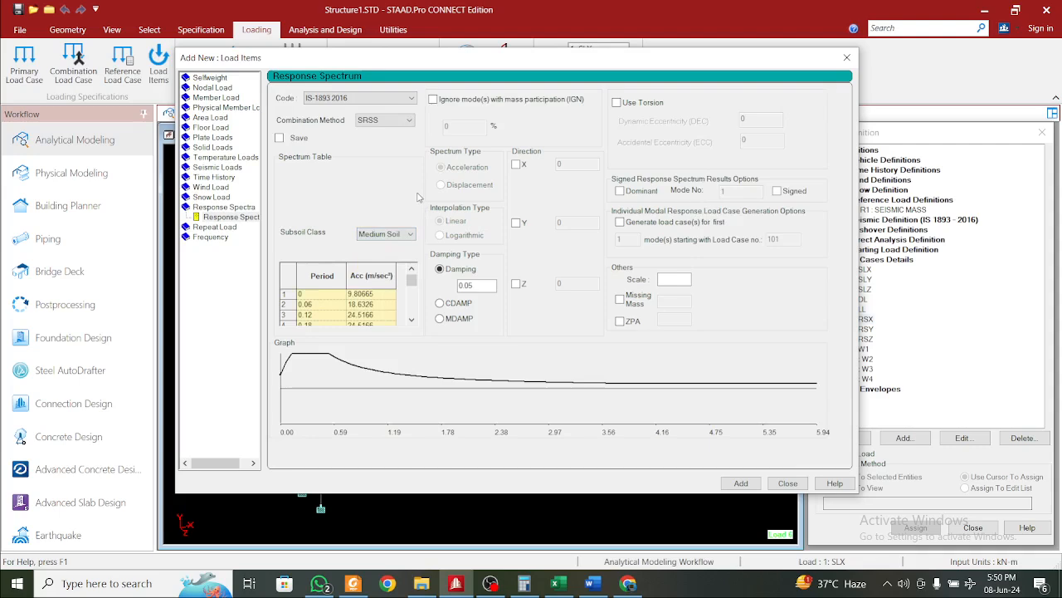
pyautogui.click(516, 164)
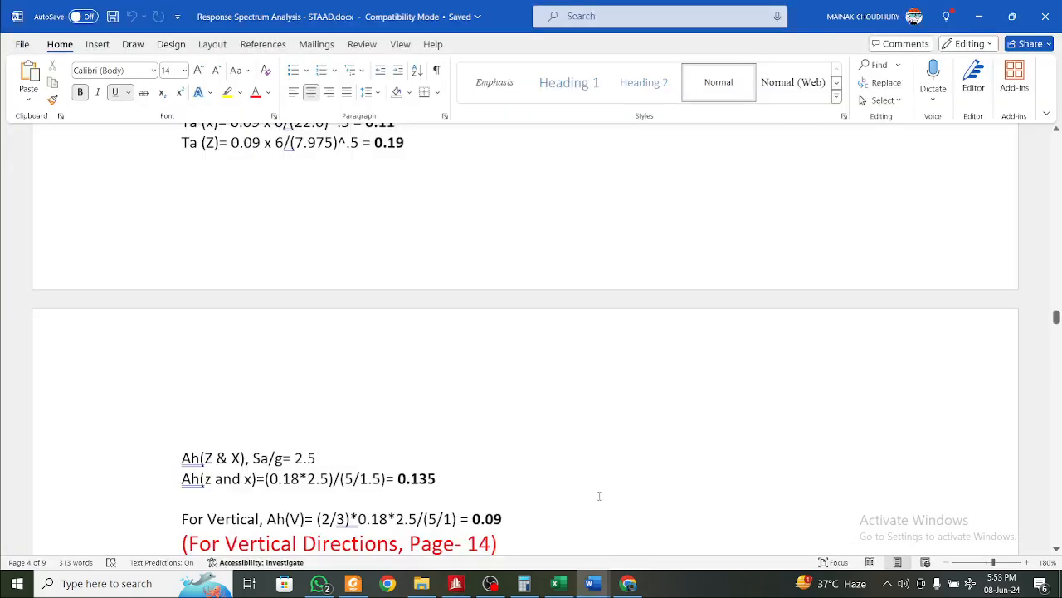
# Return to STAAD.Pro, set the X direction factor to 0.135, and add the spectrum to load case 6: RSX
pyautogui.hotkey('ctrl', ',')
pyautogui.click(458, 581)
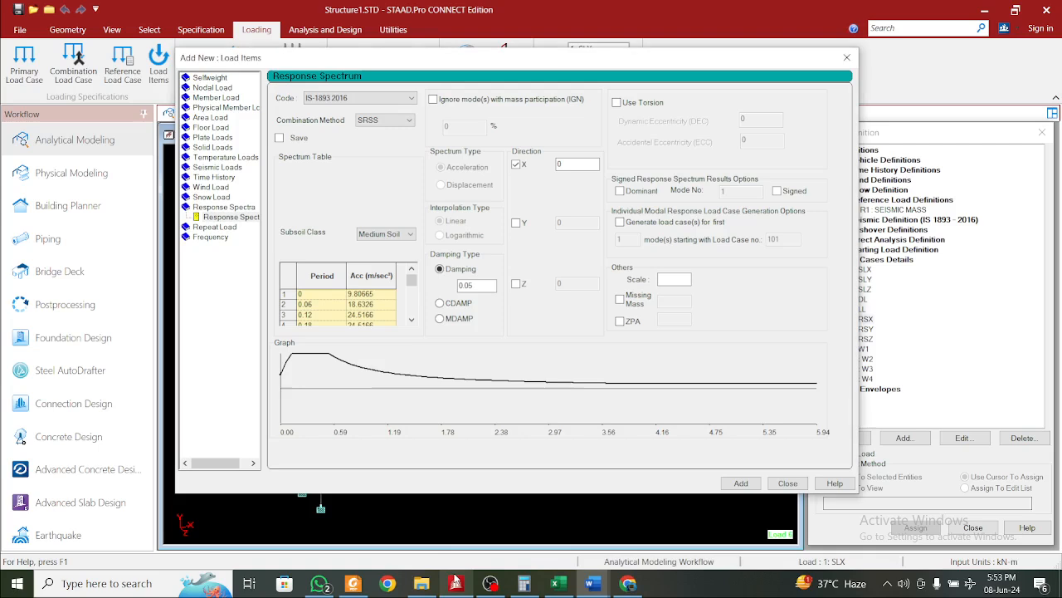
pyautogui.moveTo(573, 166); pyautogui.dragTo(507, 158)
pyautogui.write('0')
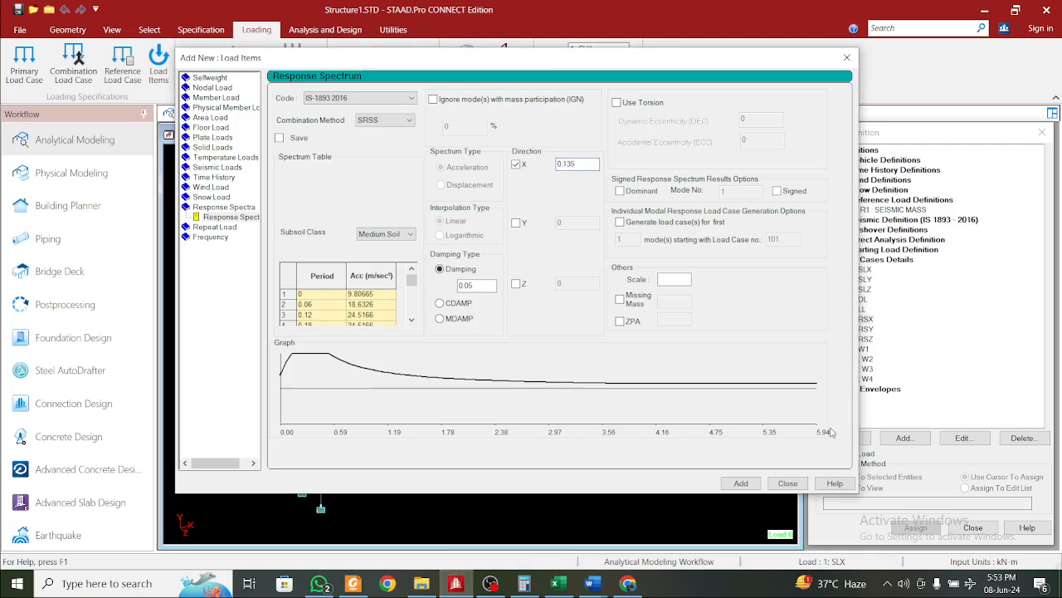
pyautogui.write('.135')
pyautogui.click(741, 483)
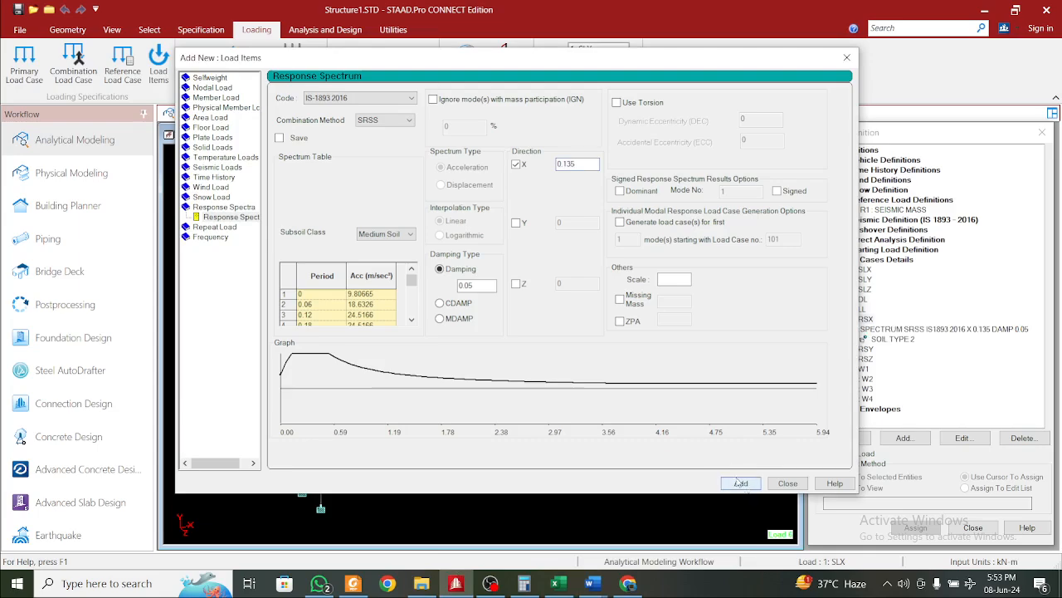
pyautogui.click(847, 58)
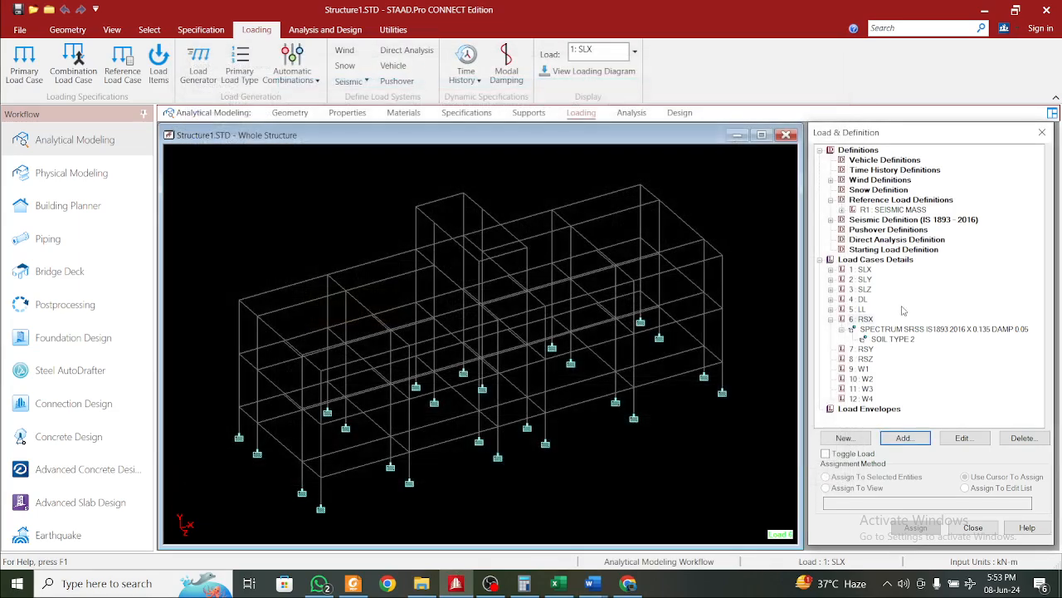
# Start a Response Spectrum item for load case 7: RSY with code IS-1893 2016, Medium Soil subsoil class and the Y direction enabled
pyautogui.click(868, 359)
pyautogui.click(867, 349)
pyautogui.click(905, 437)
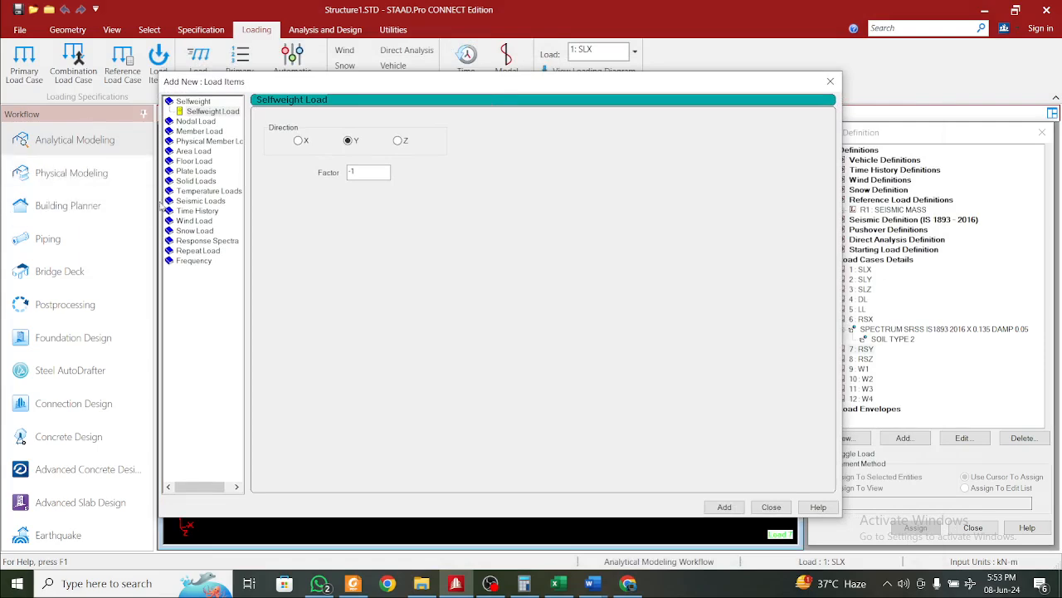
pyautogui.click(204, 241)
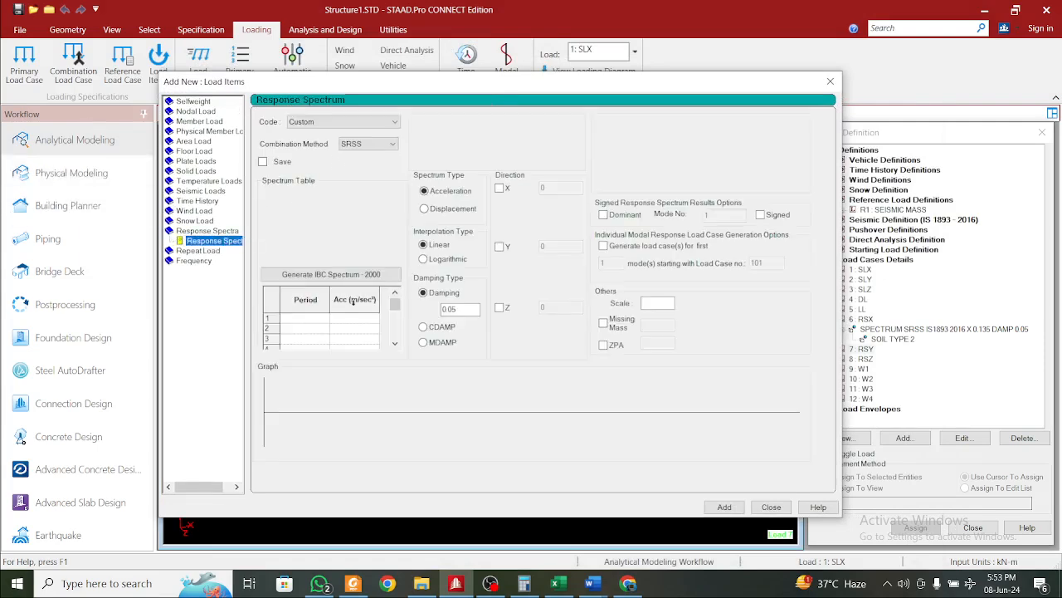
pyautogui.click(347, 124)
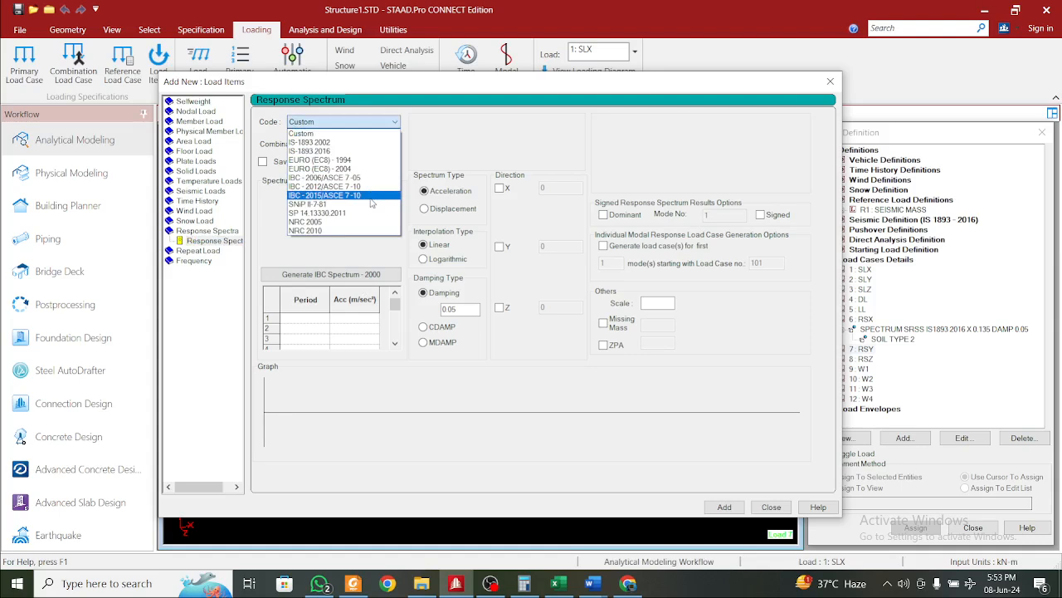
pyautogui.click(348, 151)
pyautogui.click(374, 258)
pyautogui.click(364, 288)
pyautogui.click(499, 246)
# Check the vertical coefficient in the Response Spectrum Analysis Word document, and add the spectrum to RSY with a Y factor of 0.09
pyautogui.click(590, 585)
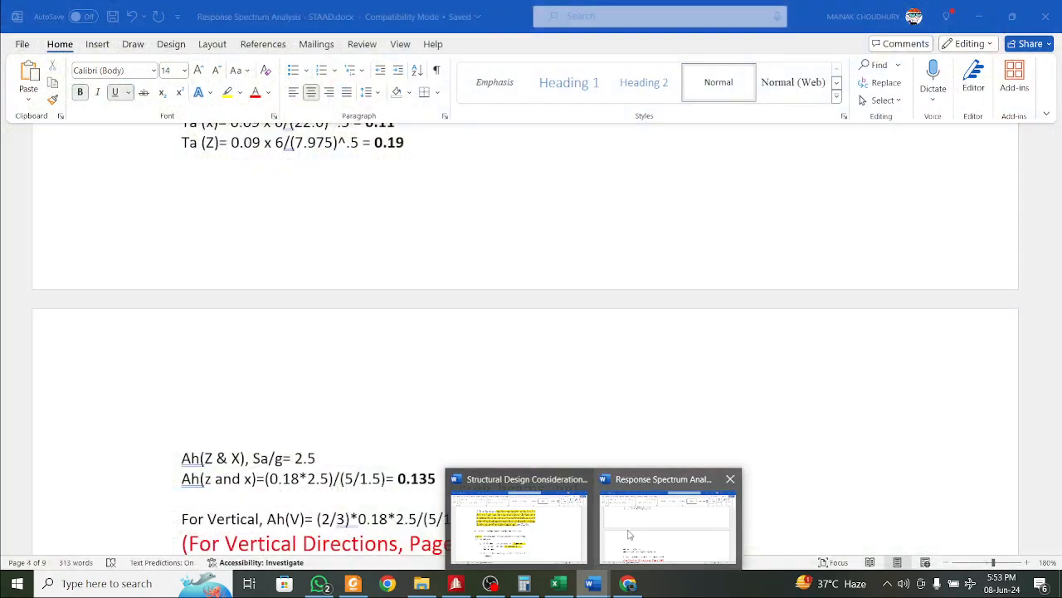
pyautogui.click(629, 535)
pyautogui.scroll(3, 447, 361)
pyautogui.scroll(-8, 404, 333)
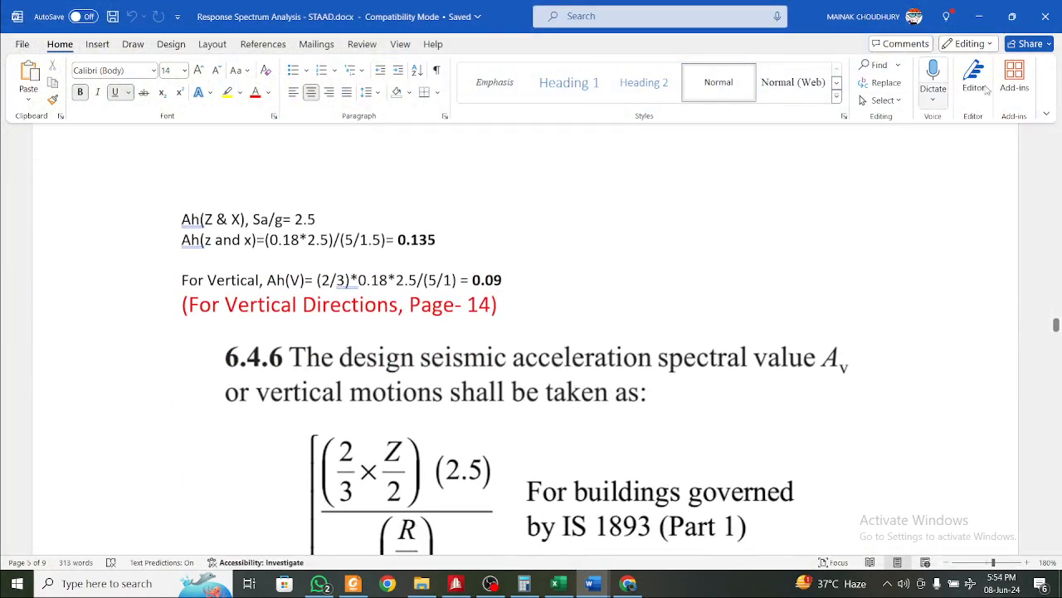
pyautogui.click(979, 16)
pyautogui.doubleClick(554, 247)
pyautogui.write('0.09')
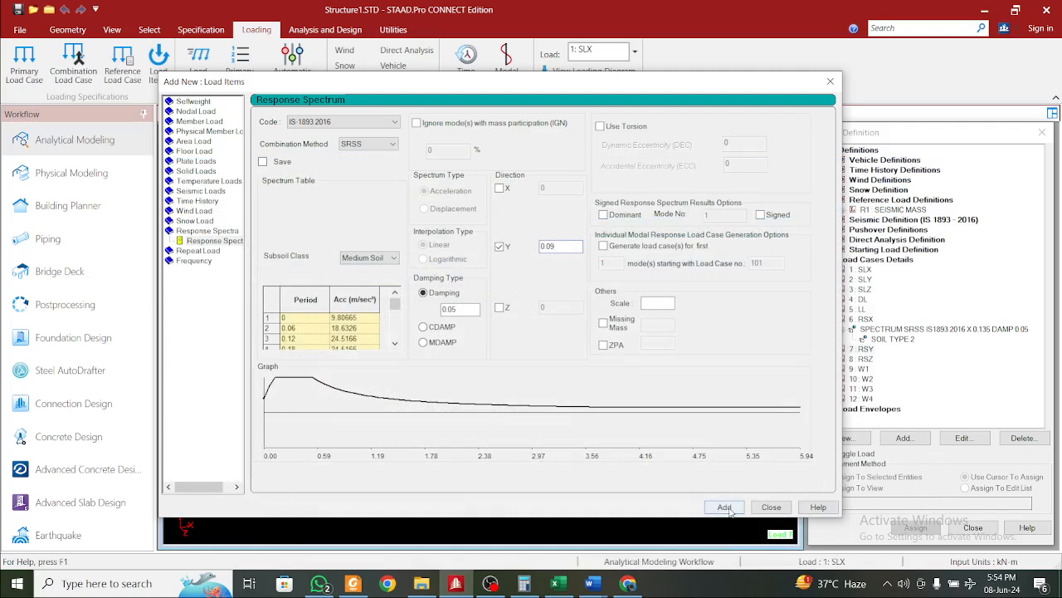
pyautogui.click(725, 507)
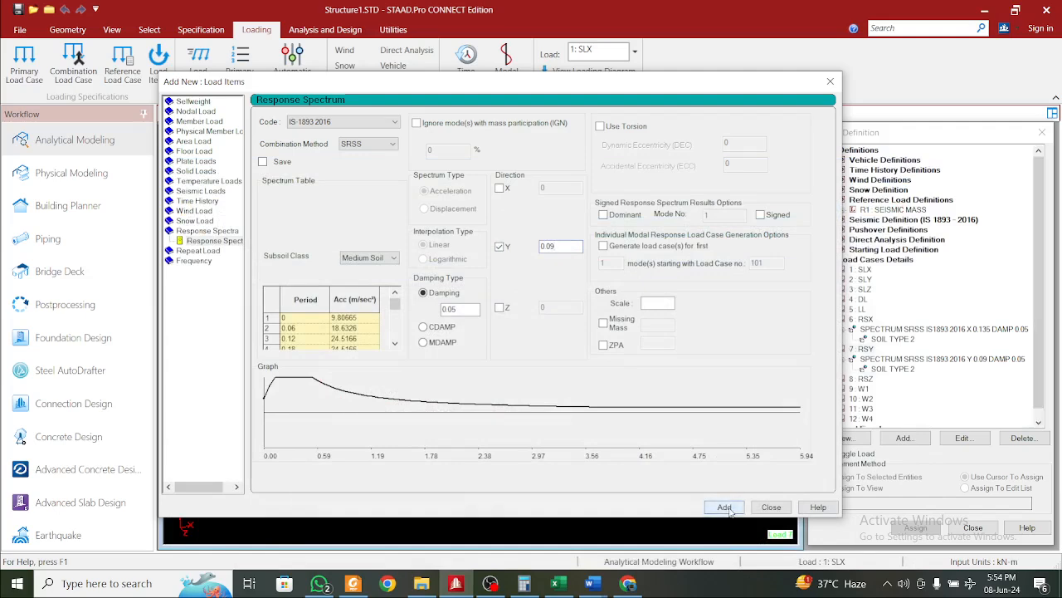
pyautogui.click(772, 508)
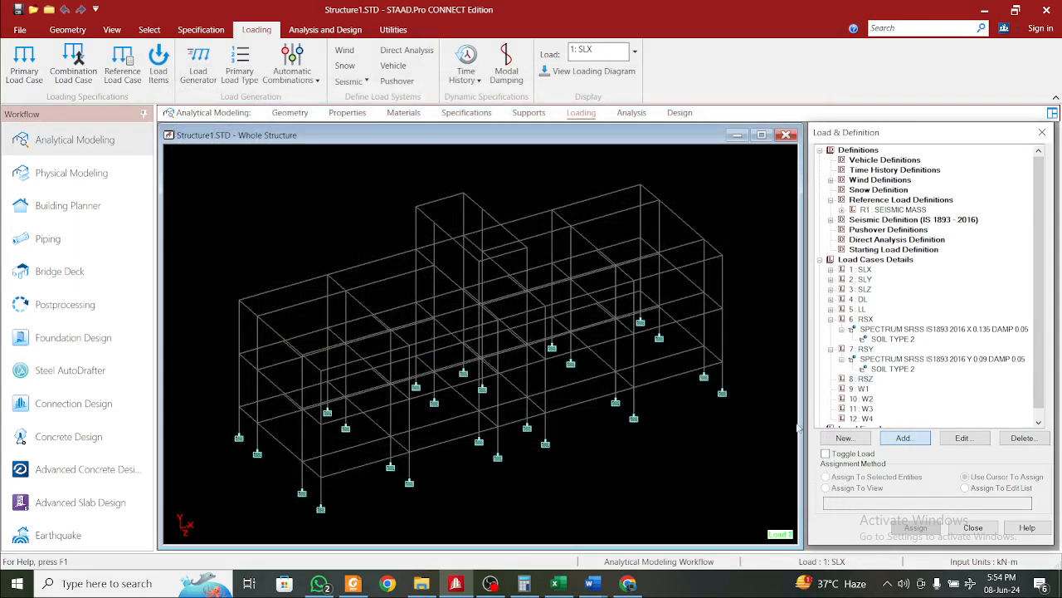
# Add an IS-1893 2016 response spectrum to load case 8: RSZ with Medium Soil subsoil class and a Z factor of 0.135
pyautogui.click(904, 437)
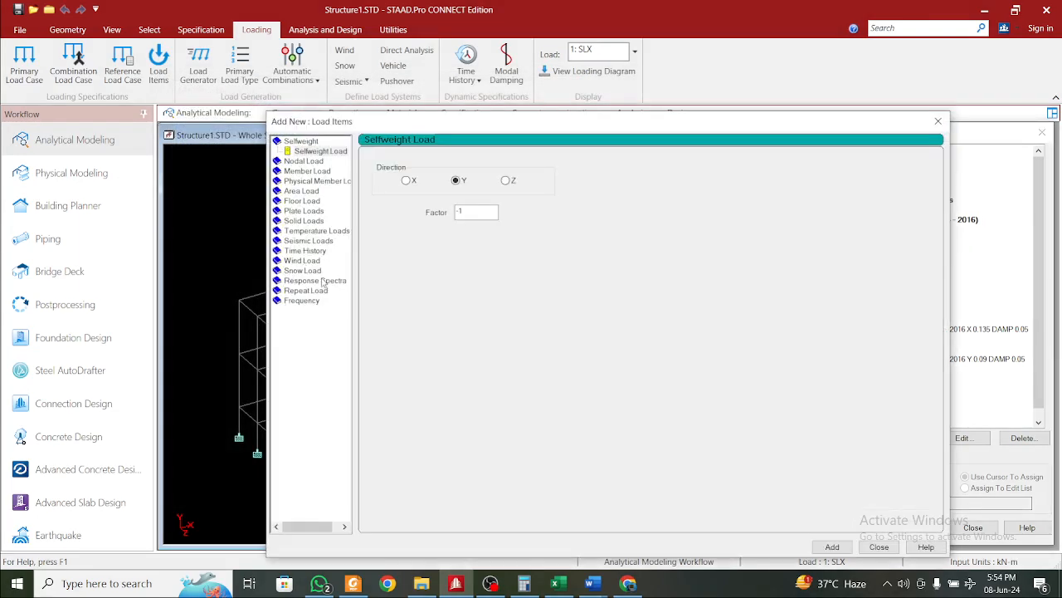
pyautogui.click(319, 283)
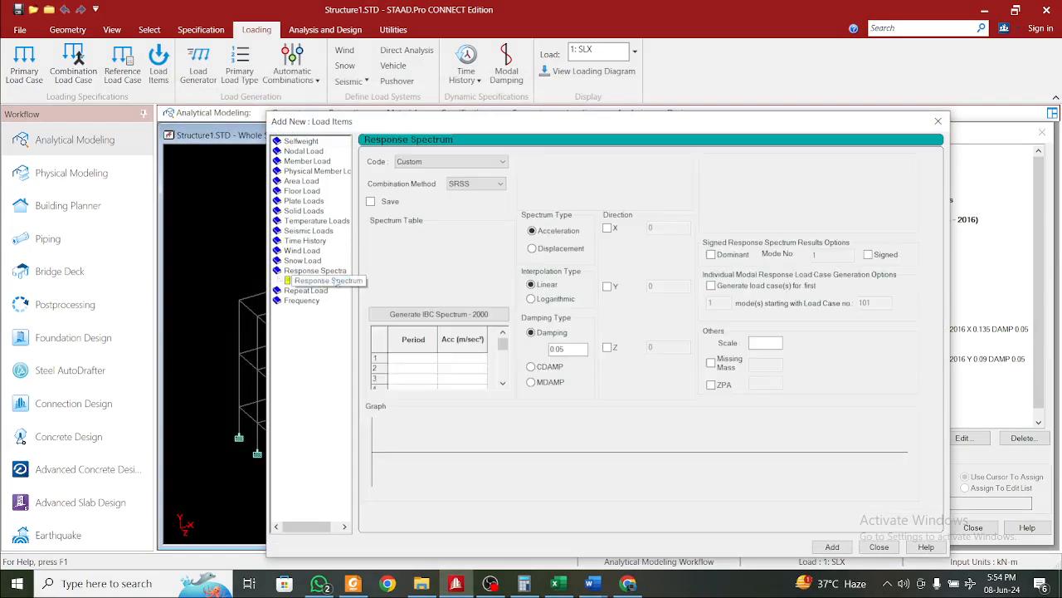
pyautogui.click(484, 163)
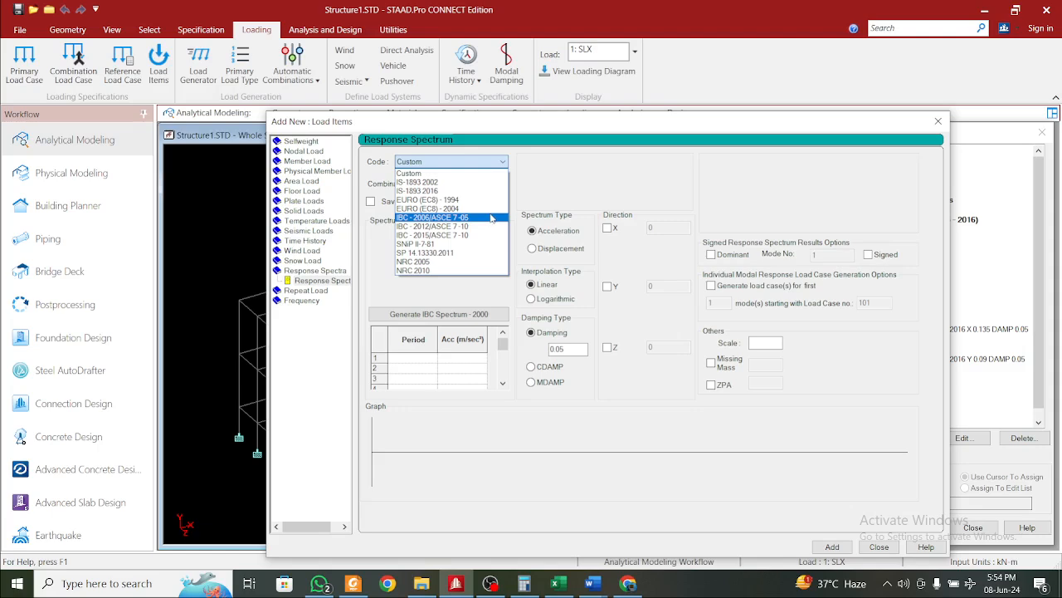
pyautogui.click(485, 191)
pyautogui.click(479, 299)
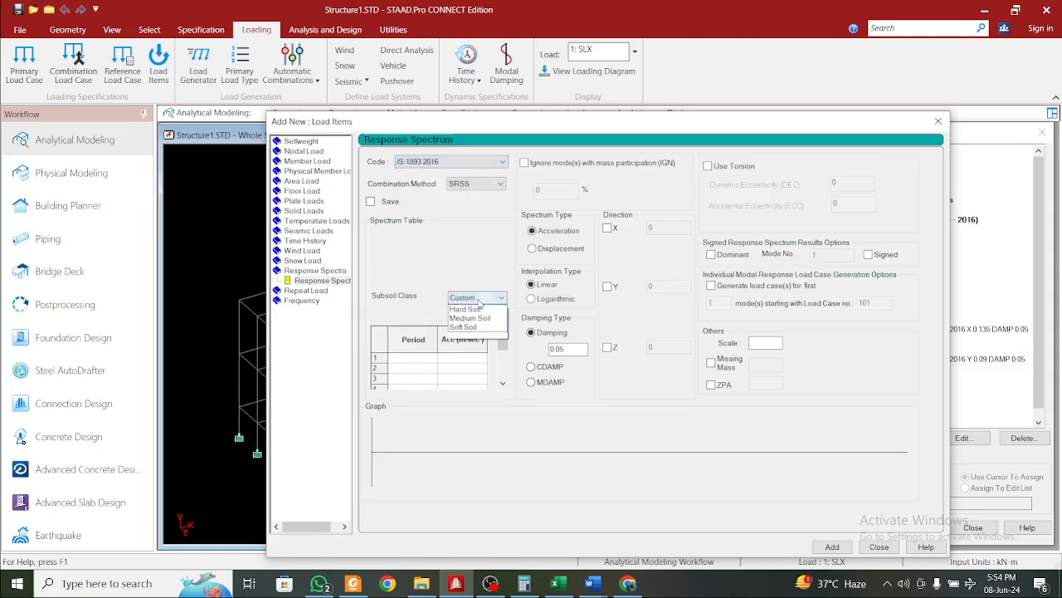
pyautogui.click(470, 311)
pyautogui.click(608, 347)
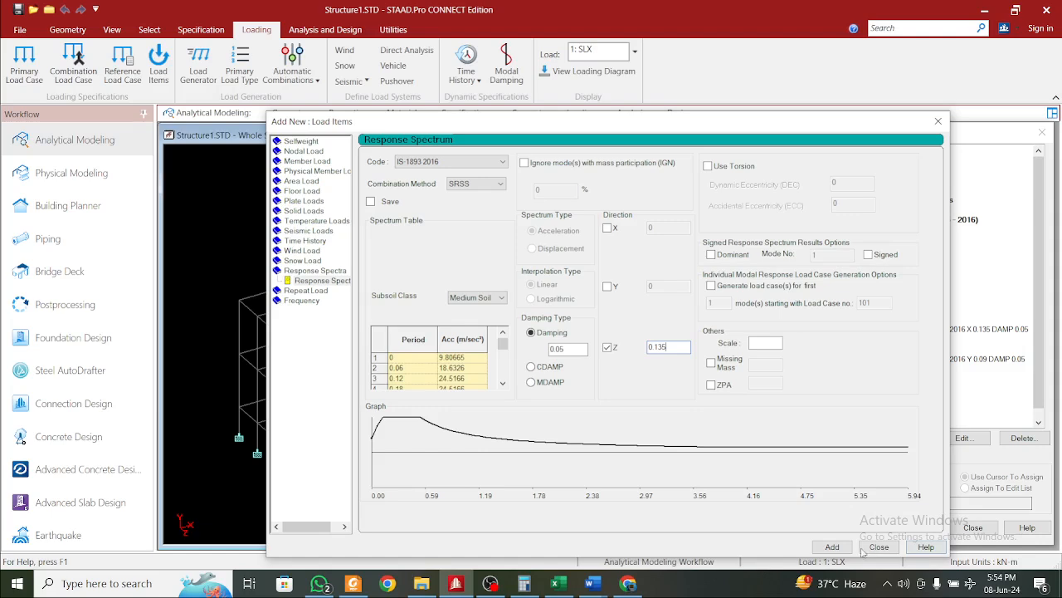
pyautogui.click(832, 546)
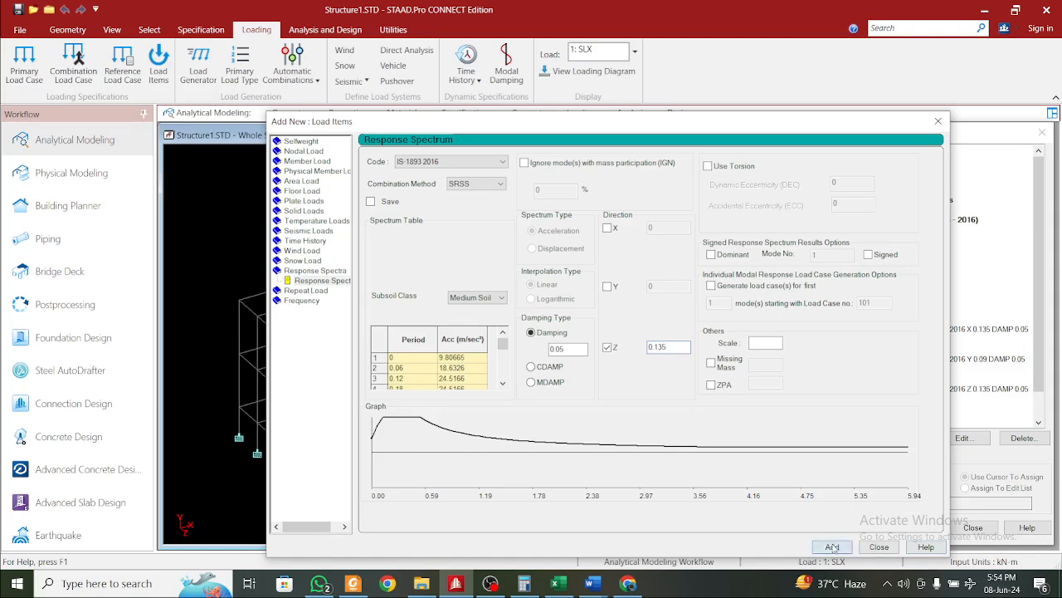
pyautogui.click(880, 546)
# Review the spectrum items of RSX, RSY and RSZ, and collapse the three load cases in the list
pyautogui.moveTo(591, 581)
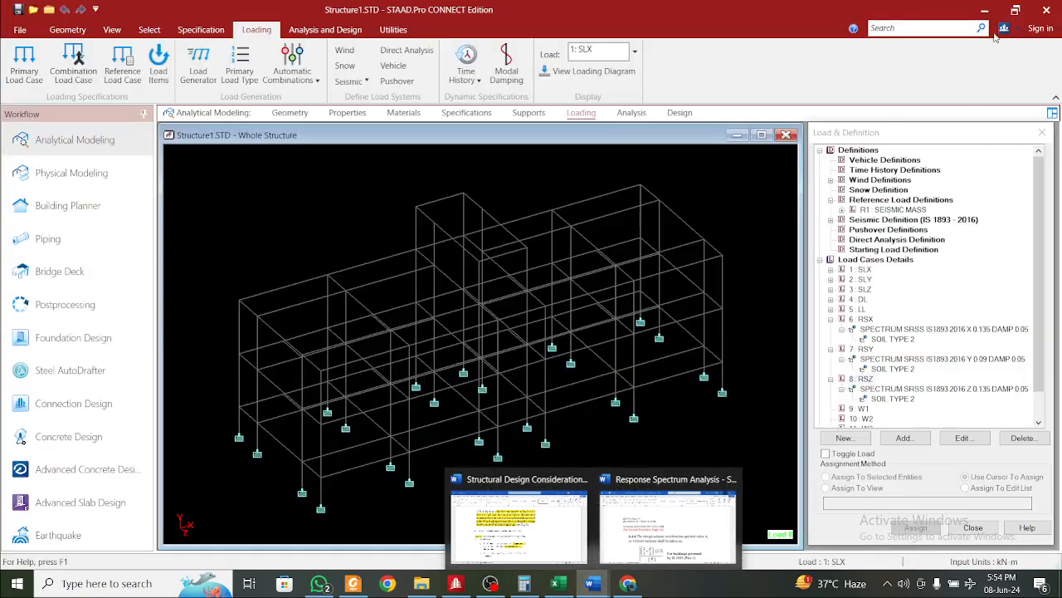
pyautogui.scroll(-1, 955, 338)
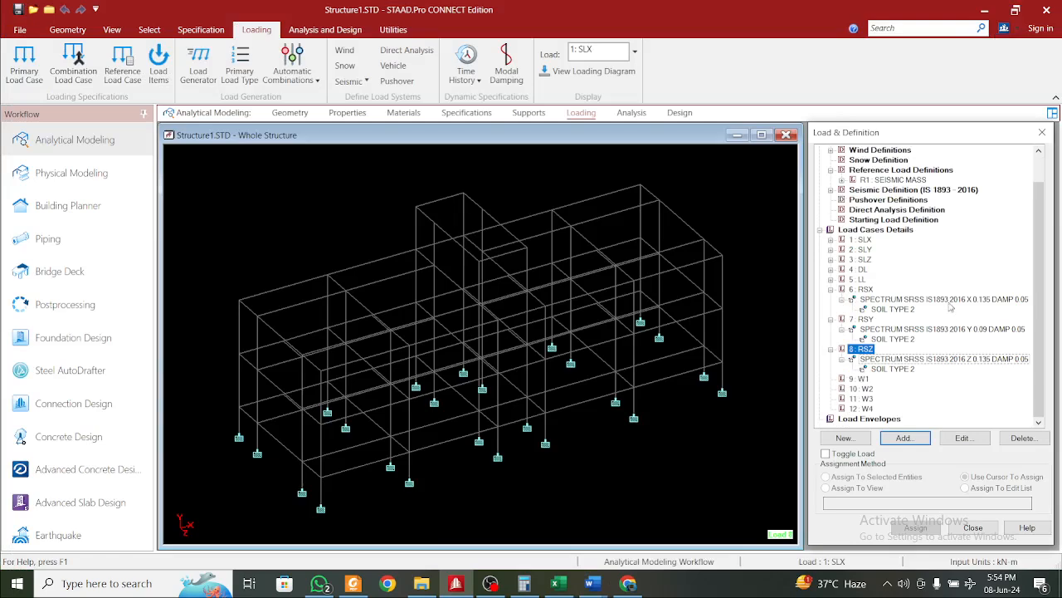
pyautogui.click(830, 290)
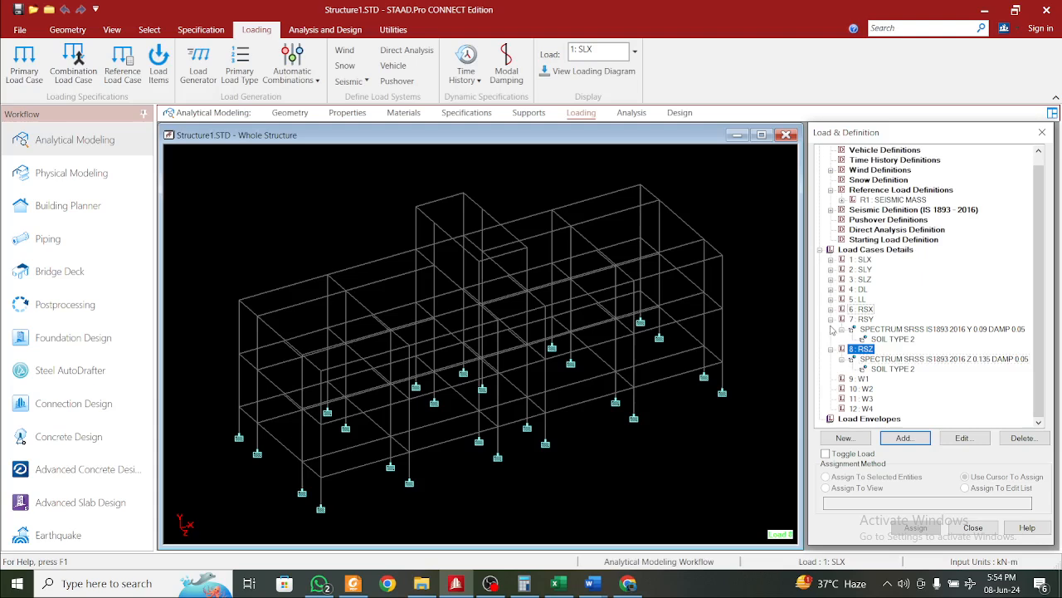
pyautogui.click(831, 320)
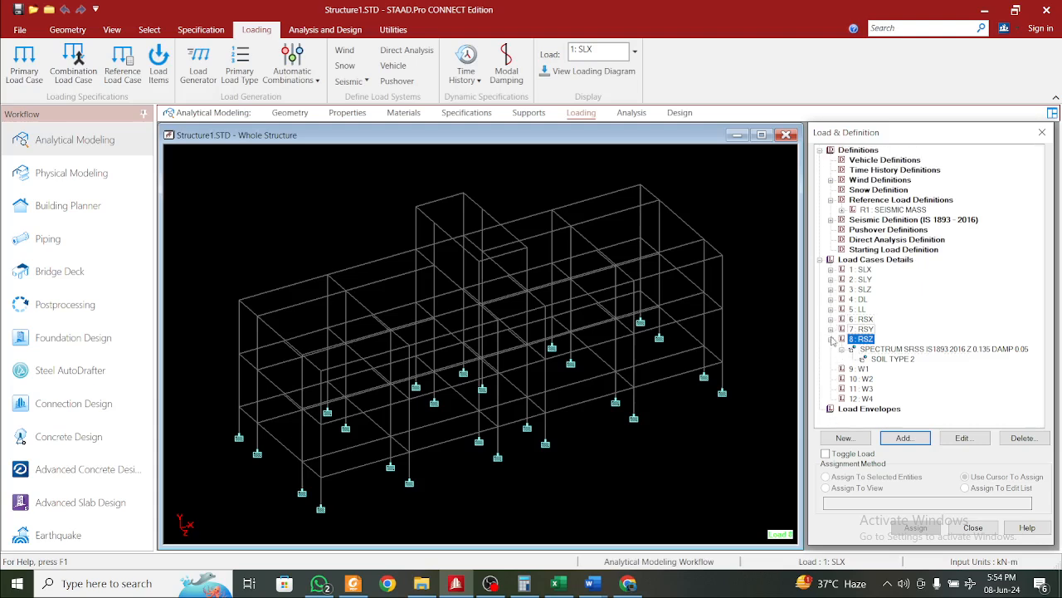
pyautogui.click(831, 339)
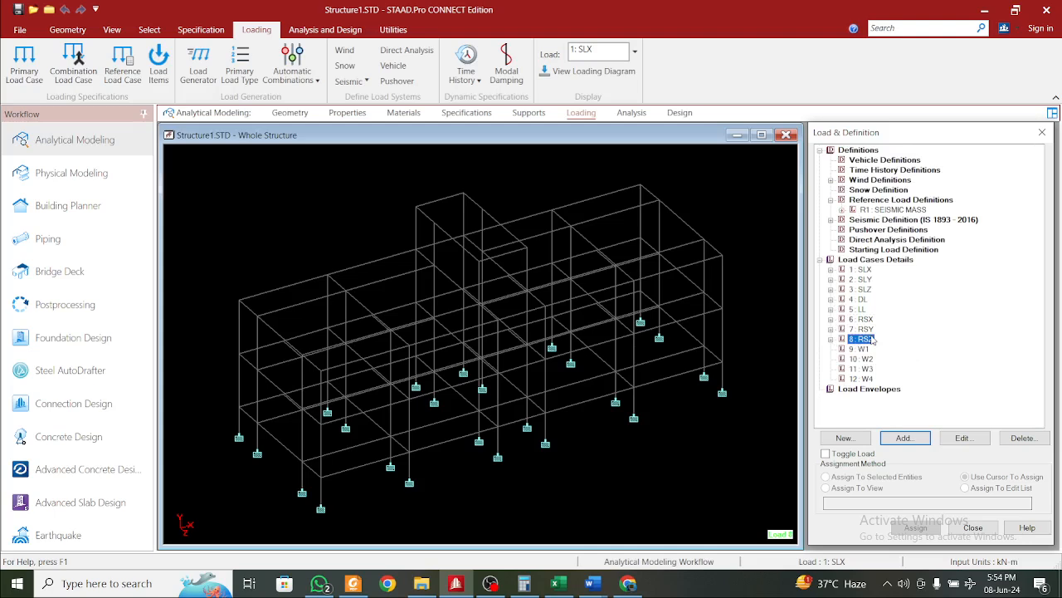
# Activate the Node Cursor and start adding a Wind Load item to load case 9: W1
pyautogui.click(864, 348)
pyautogui.click(149, 29)
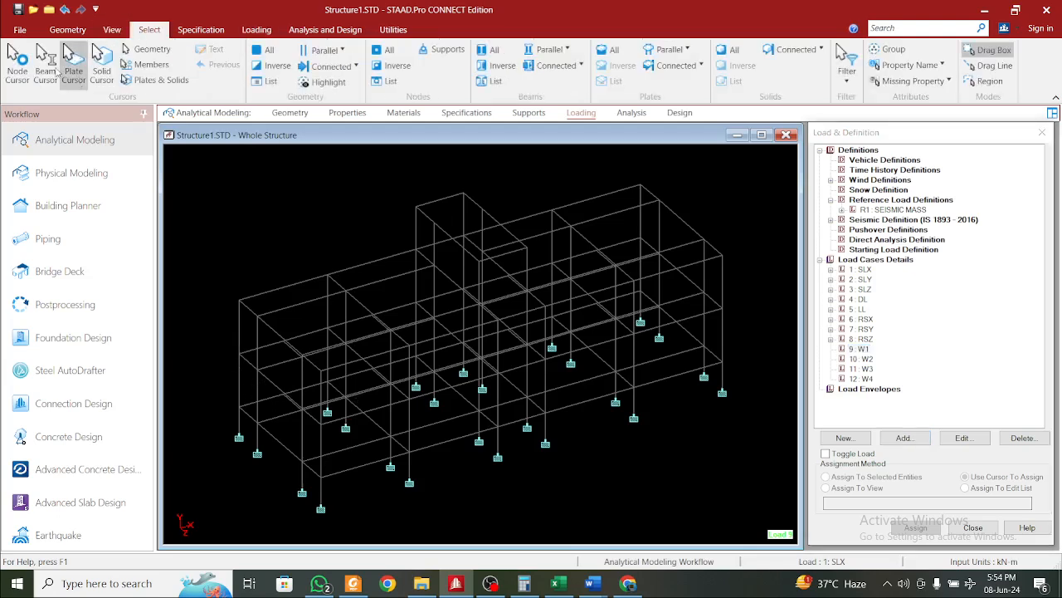
pyautogui.click(863, 350)
pyautogui.click(908, 441)
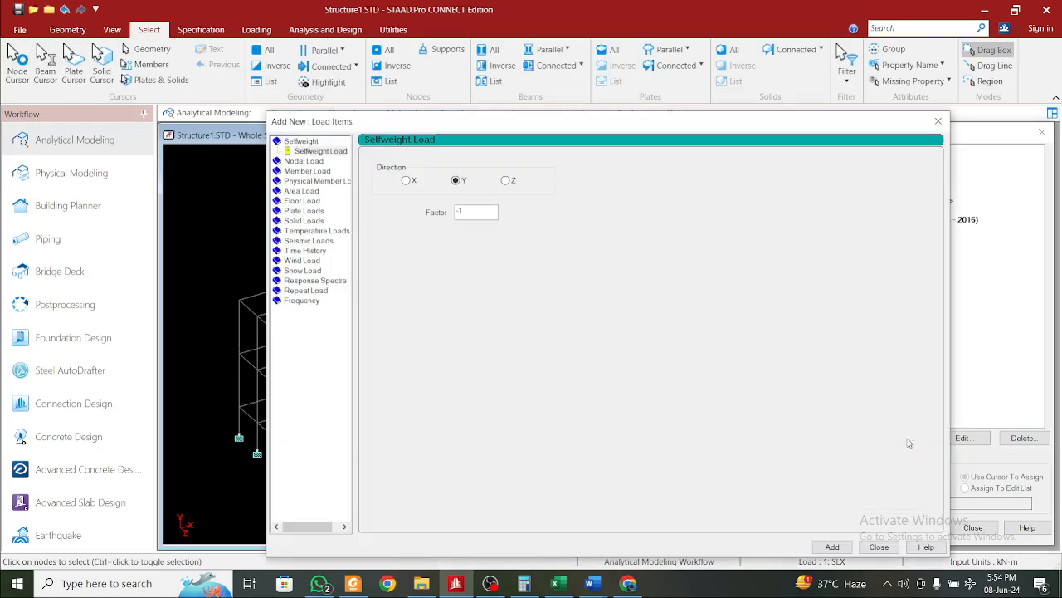
pyautogui.moveTo(674, 124); pyautogui.dragTo(607, 43)
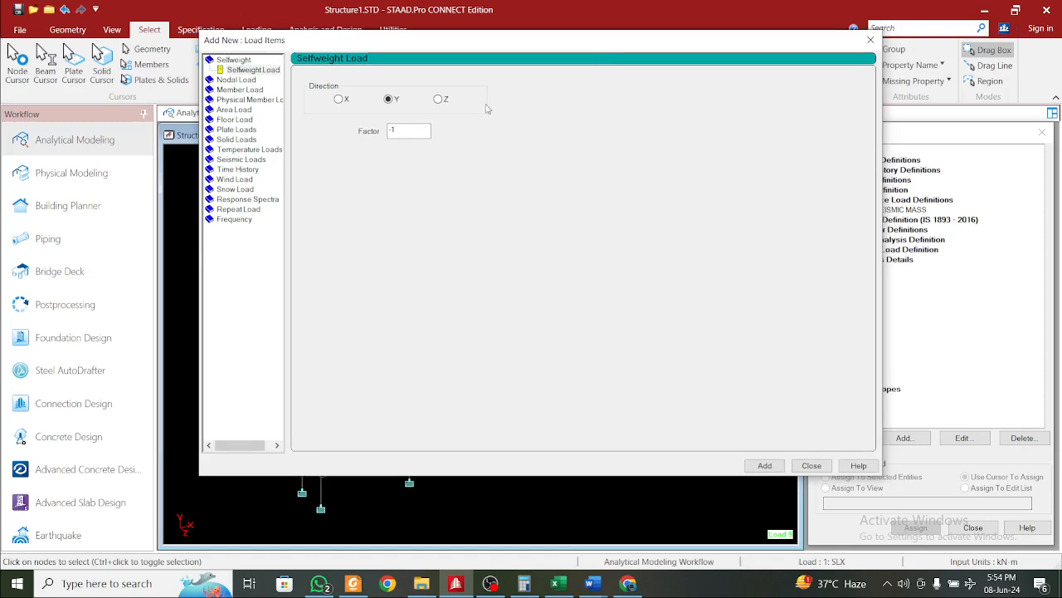
pyautogui.click(246, 180)
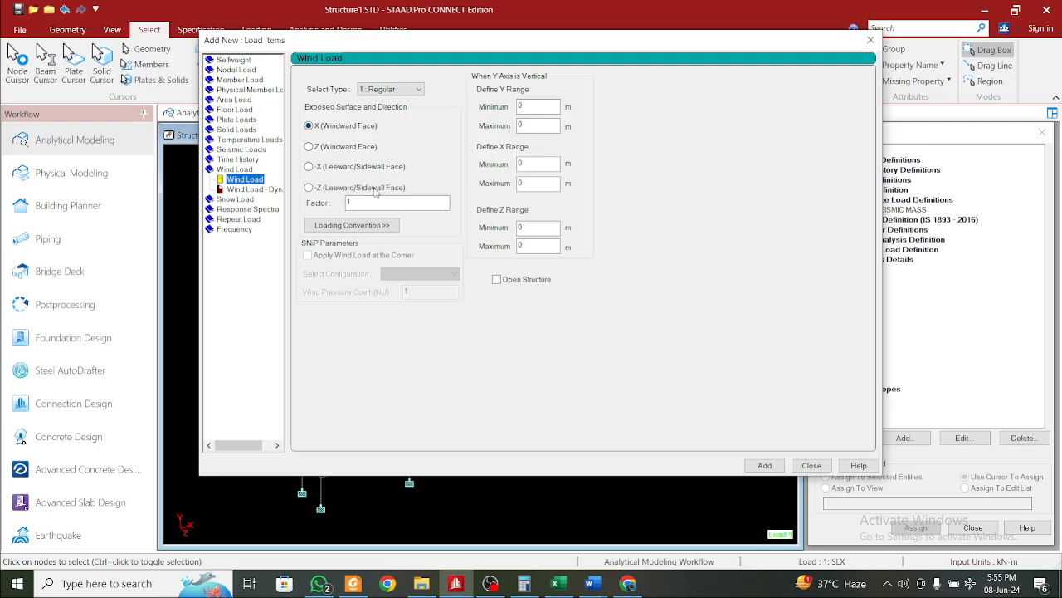
# Check the base and roof corner node coordinates, and set the wind load to the -X (Leeward/Sidewall Face) with Y range maximum 6 m
pyautogui.moveTo(541, 38); pyautogui.dragTo(794, 70)
pyautogui.doubleClick(241, 435)
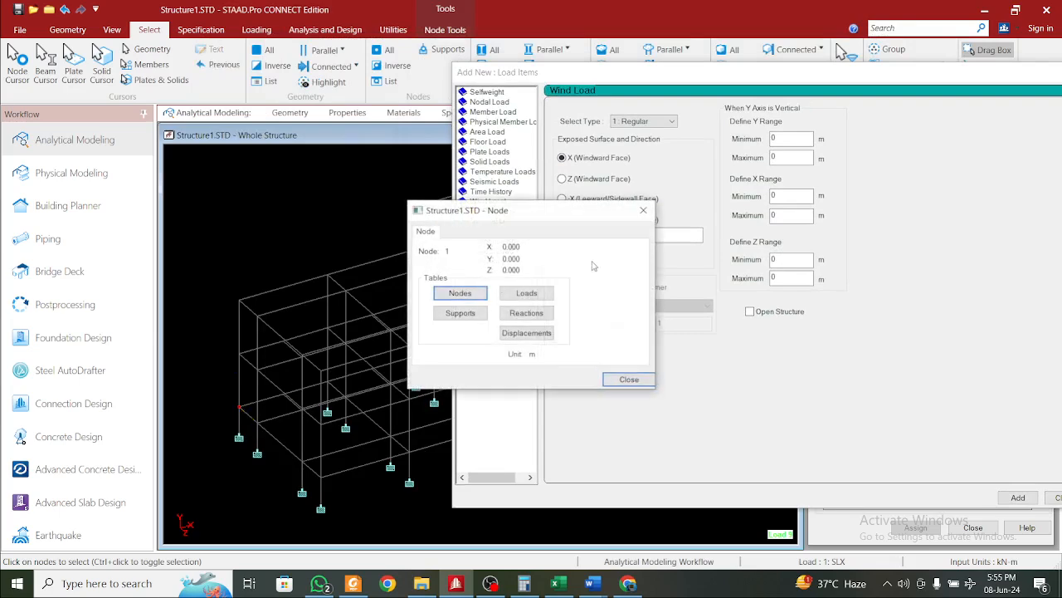
pyautogui.click(643, 210)
pyautogui.doubleClick(240, 302)
pyautogui.click(644, 208)
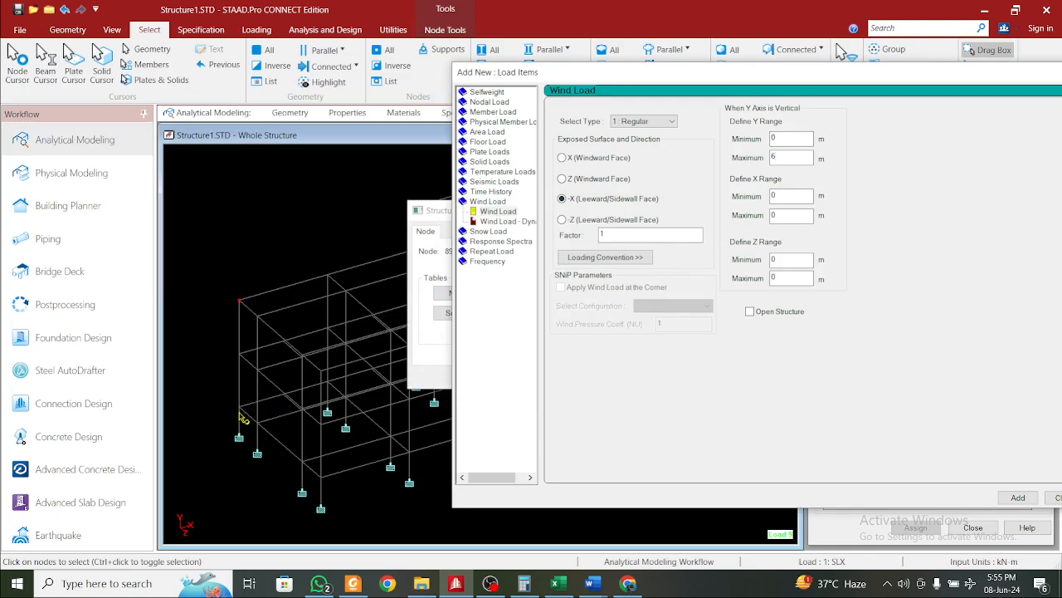
# Check the coordinates of the two base corner nodes on the -X end face and set the X range maximum to 0.1 m
pyautogui.doubleClick(240, 412)
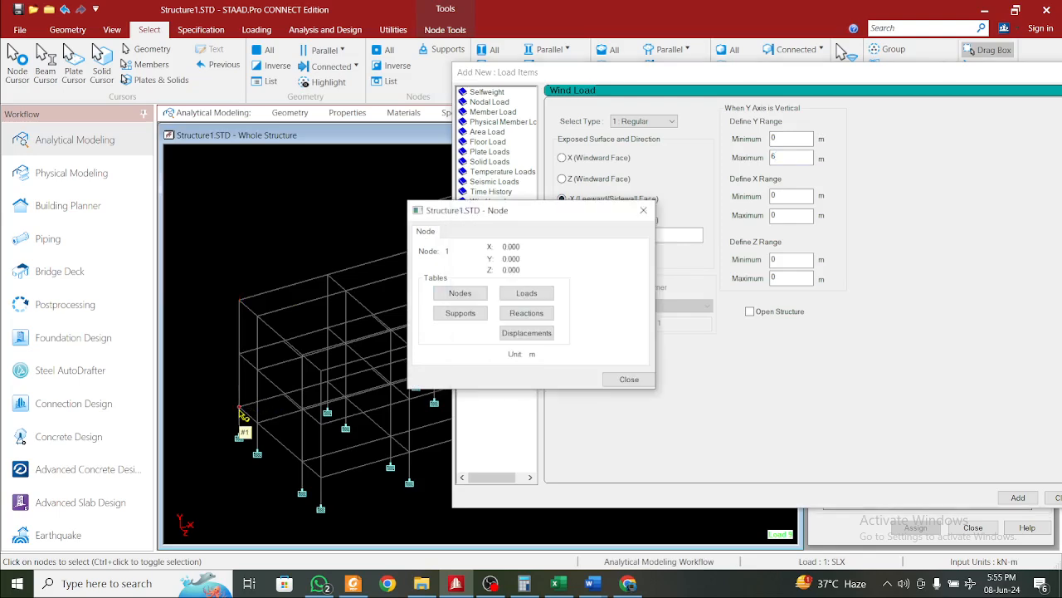
pyautogui.doubleClick(323, 479)
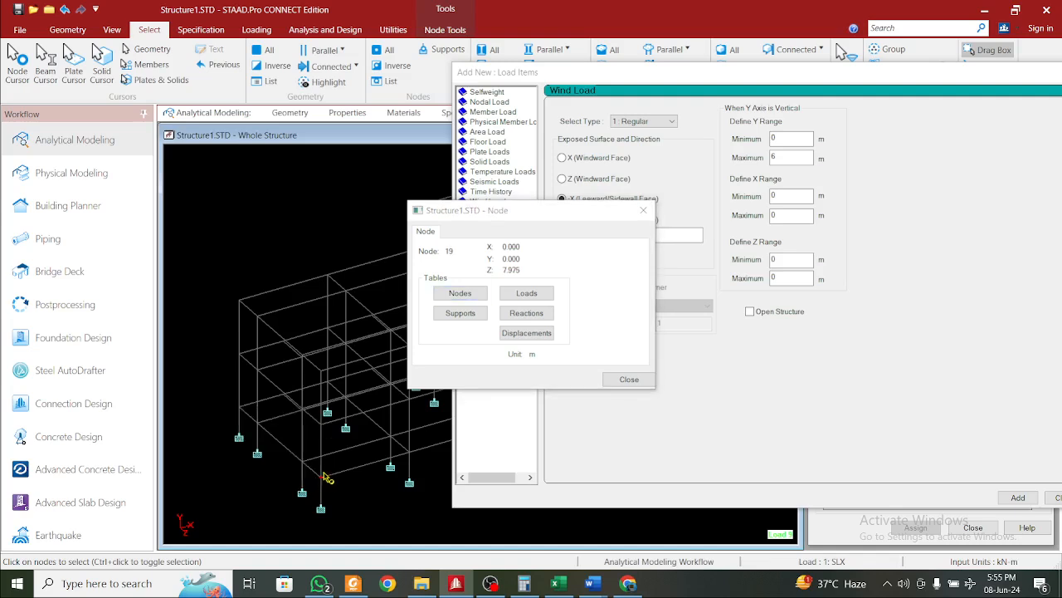
pyautogui.click(643, 210)
pyautogui.click(795, 216)
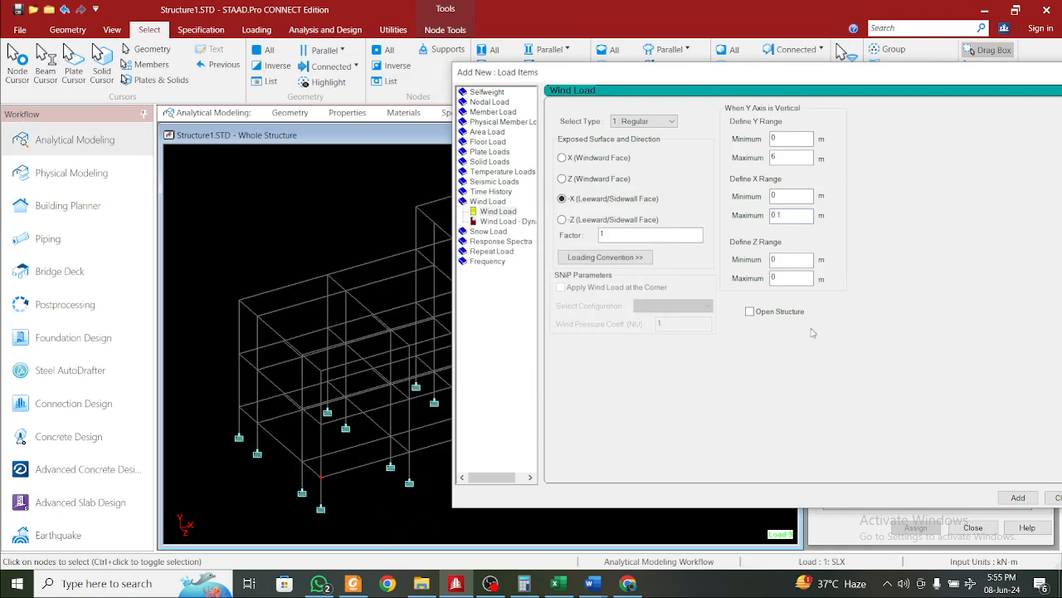
# Recheck the end face's base corner coordinates, set the Z range maximum to 8 m, and add the wind load to W1
pyautogui.doubleClick(240, 412)
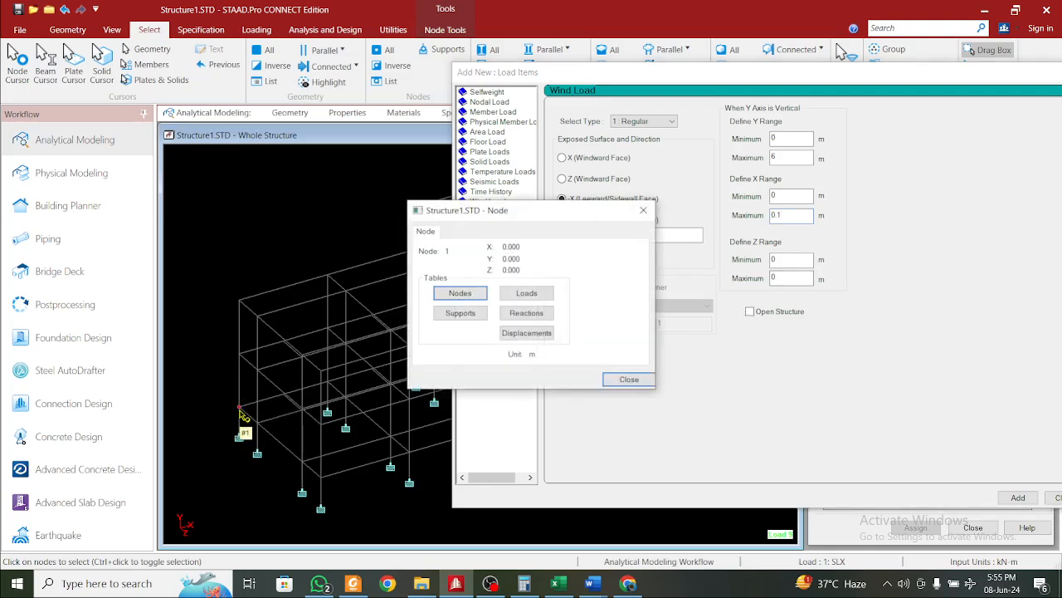
pyautogui.doubleClick(322, 482)
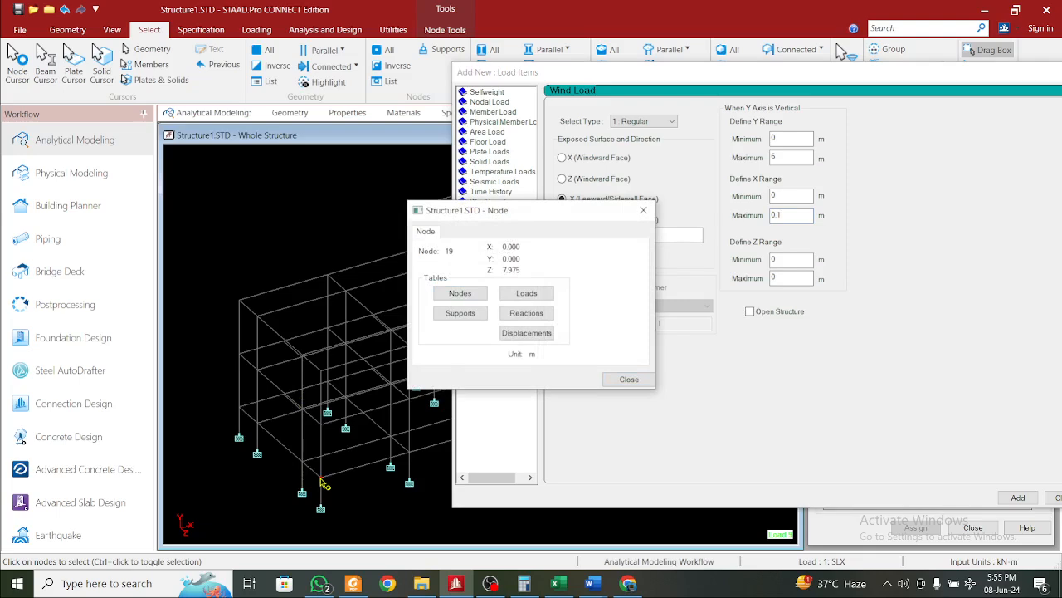
pyautogui.click(643, 210)
pyautogui.click(802, 280)
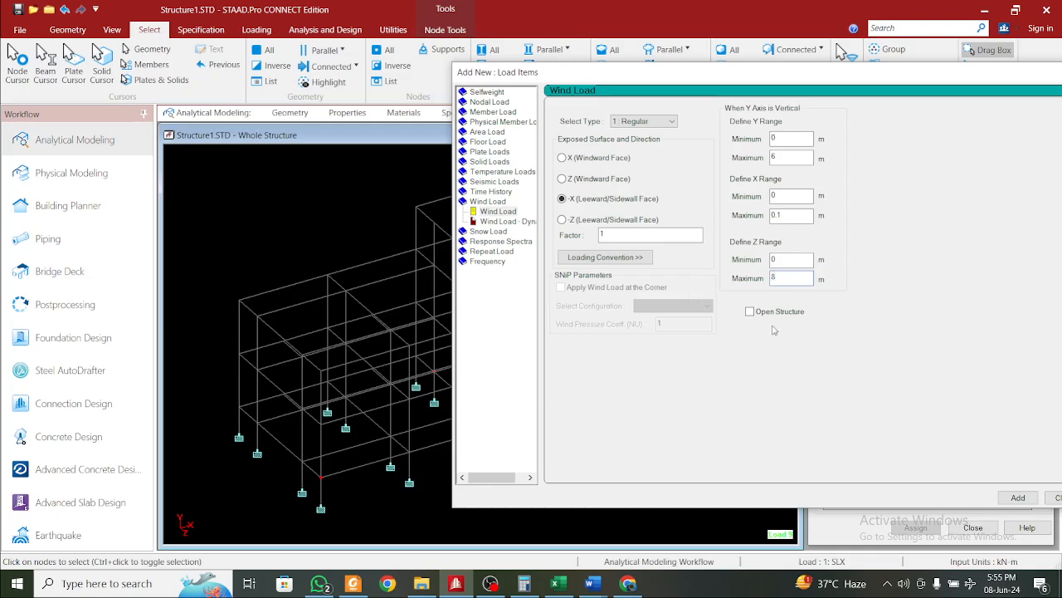
pyautogui.click(1019, 498)
# Close the load items dialog and display the W1 wind load item on the model
pyautogui.moveTo(854, 84); pyautogui.dragTo(444, 72)
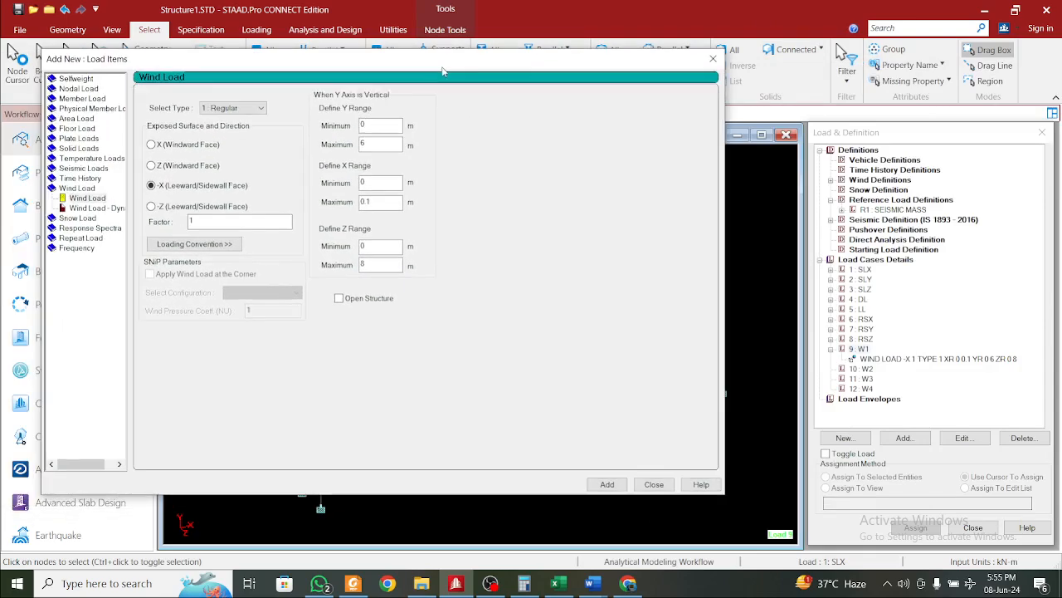
pyautogui.click(713, 60)
pyautogui.click(964, 362)
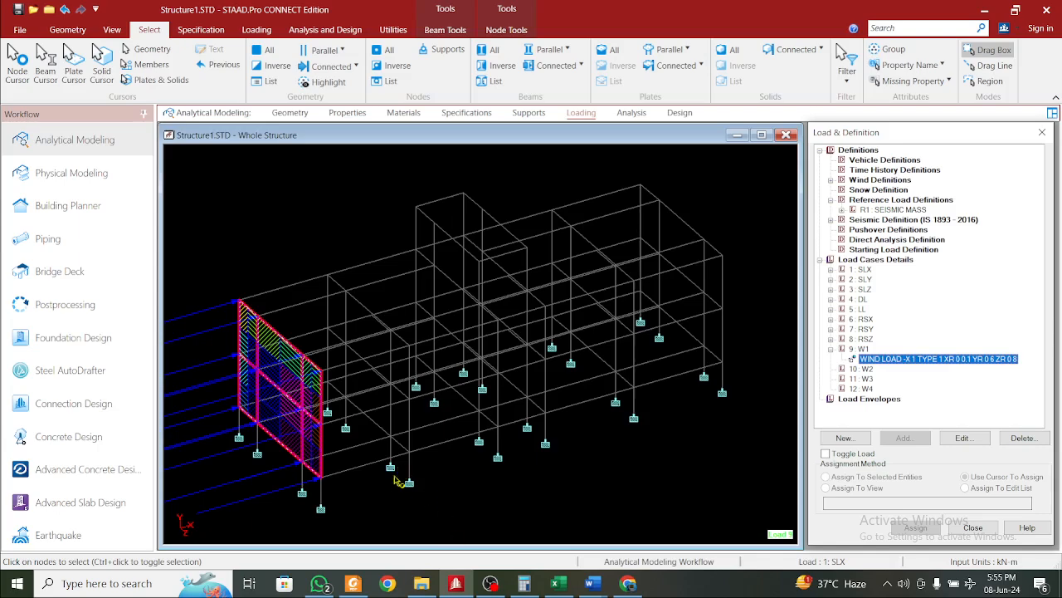
pyautogui.click(867, 376)
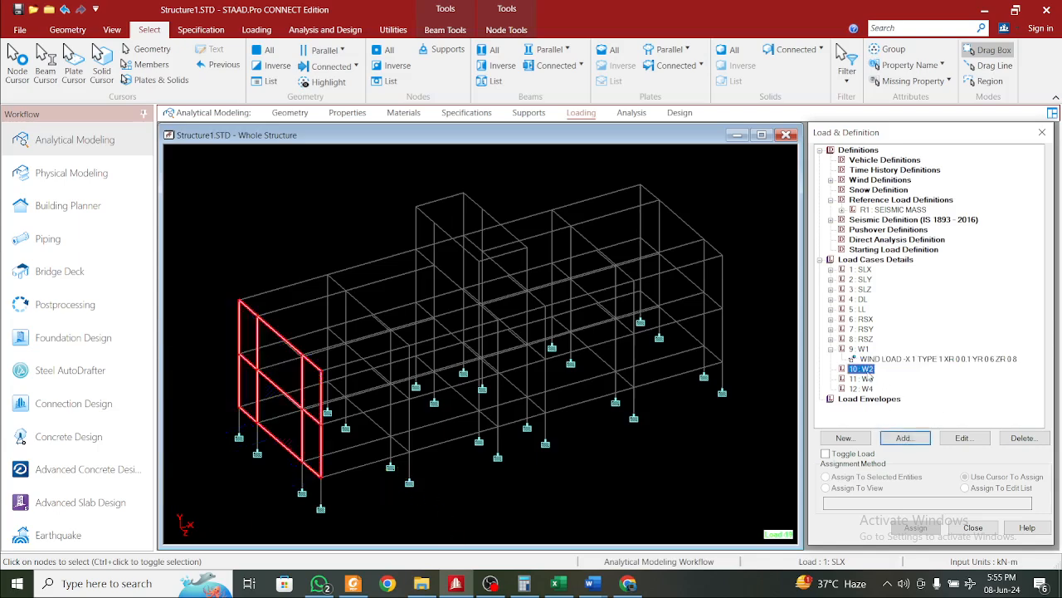
pyautogui.click(904, 438)
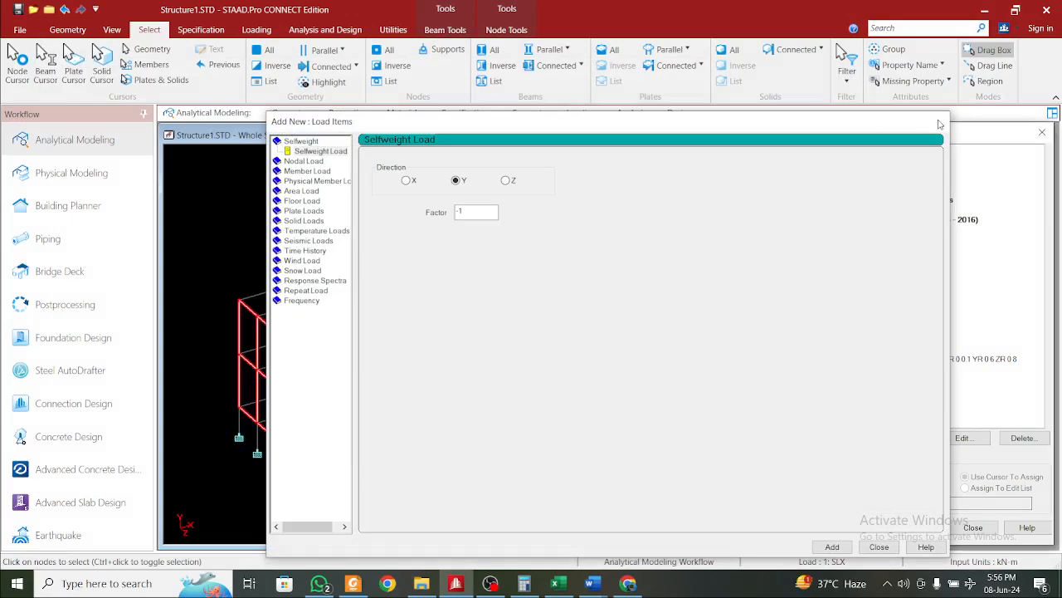
pyautogui.click(938, 121)
# Start a Wind Load item for load case 10: W2 on the Z (Windward Face) with factor -1 and Y range maximum 6 m
pyautogui.click(857, 370)
pyautogui.click(902, 435)
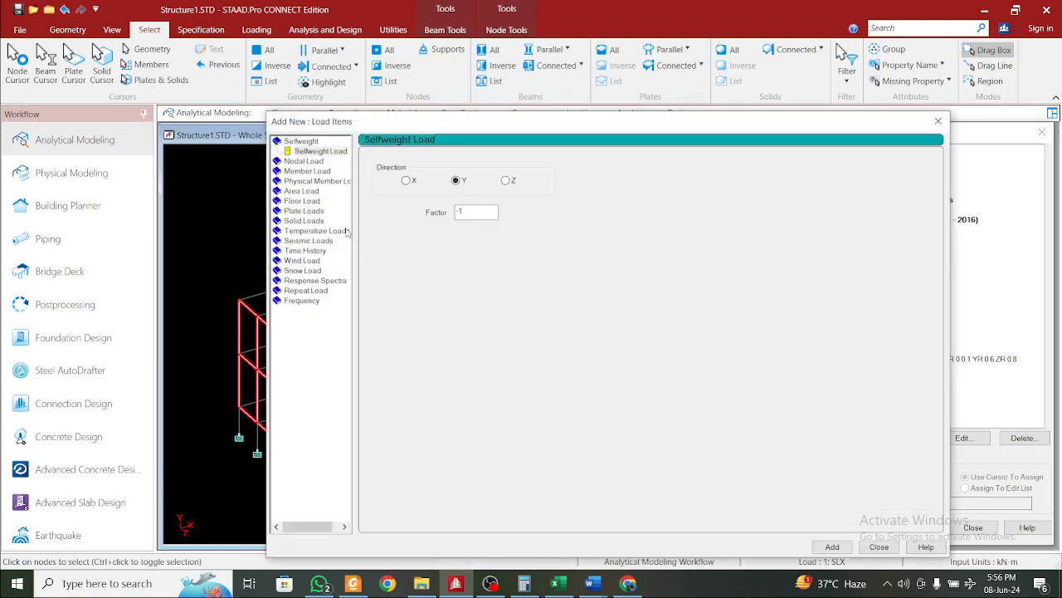
pyautogui.click(314, 262)
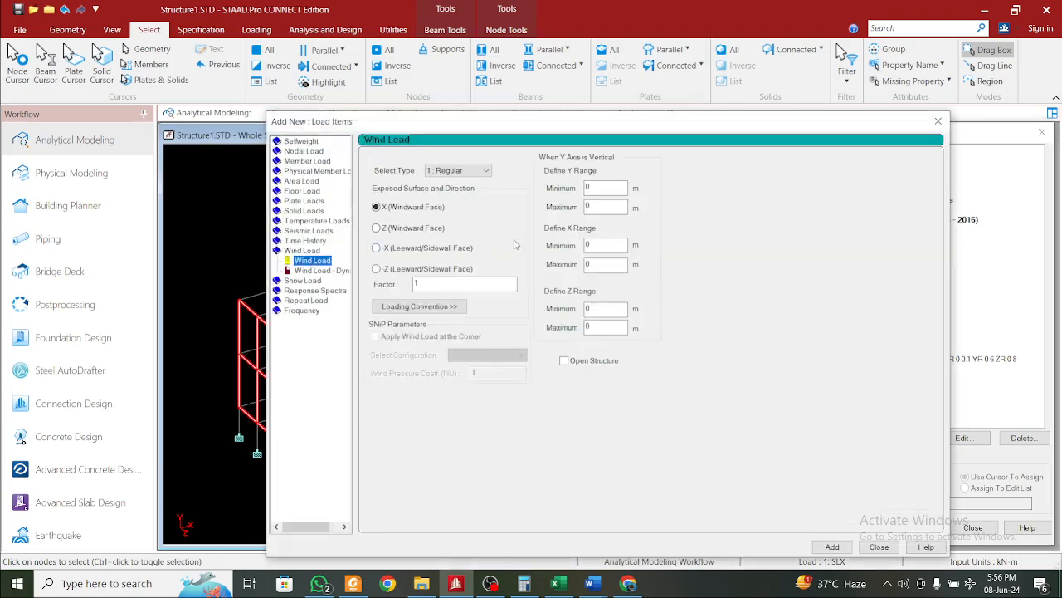
pyautogui.moveTo(627, 131); pyautogui.dragTo(803, 103)
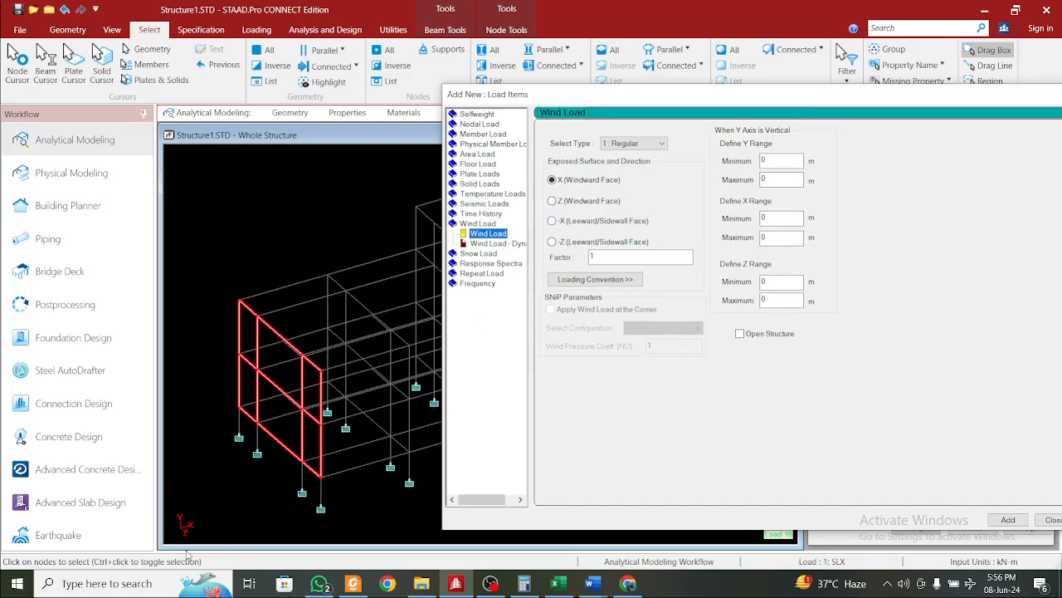
pyautogui.click(584, 204)
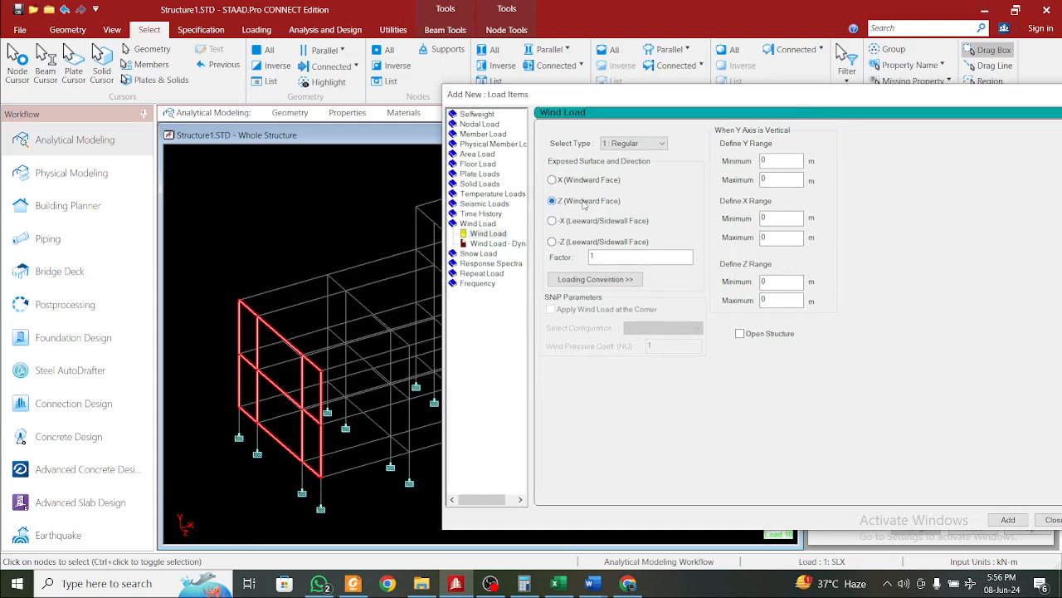
pyautogui.click(591, 256)
# Check the coordinates of the base corner nodes at both ends of the long front face and set the X range maximum to 22.7 m
pyautogui.click(321, 479)
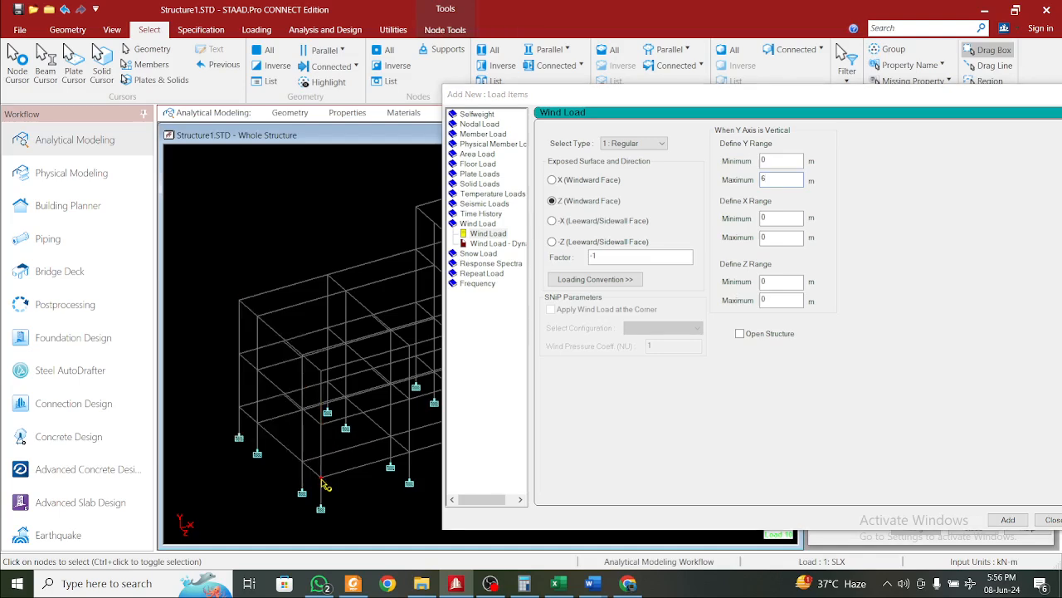
pyautogui.doubleClick(323, 481)
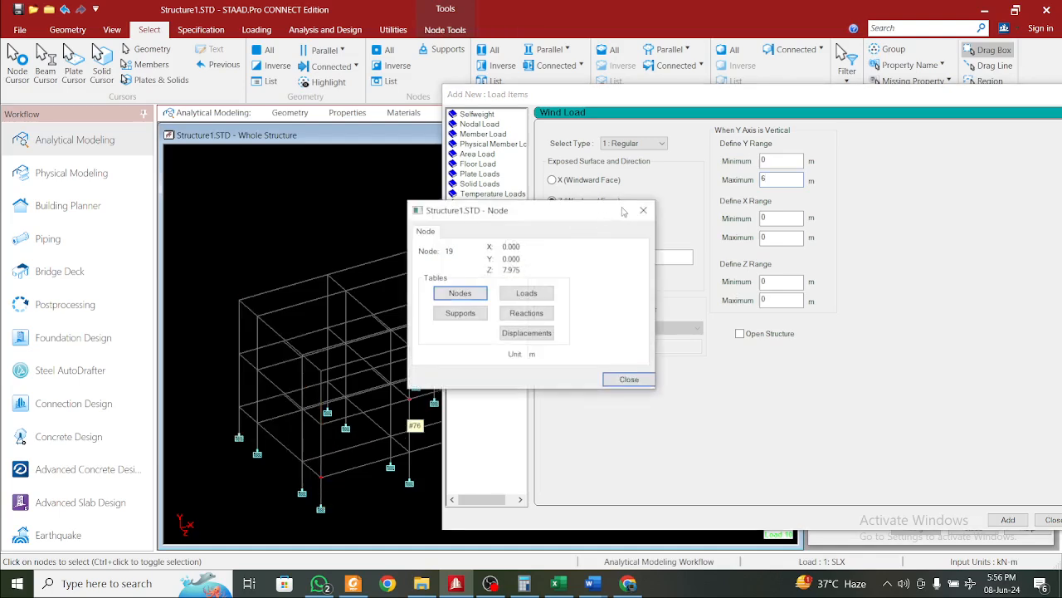
pyautogui.click(646, 214)
pyautogui.moveTo(319, 394); pyautogui.dragTo(185, 339, button='middle')
pyautogui.scroll(-3, 276, 339)
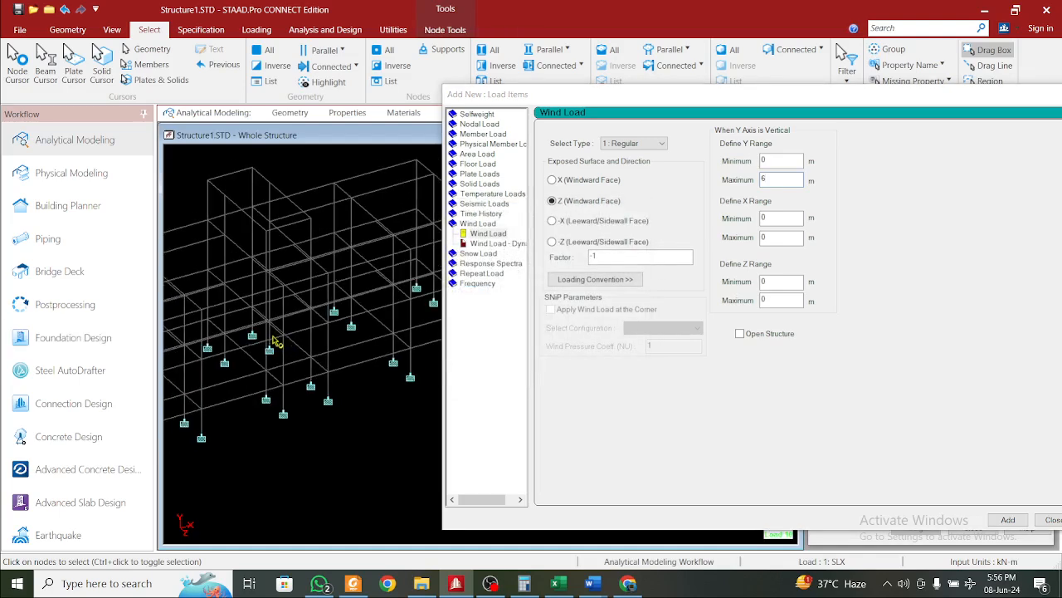
pyautogui.moveTo(324, 338); pyautogui.dragTo(314, 415, button='middle')
pyautogui.click(362, 397)
pyautogui.doubleClick(360, 395)
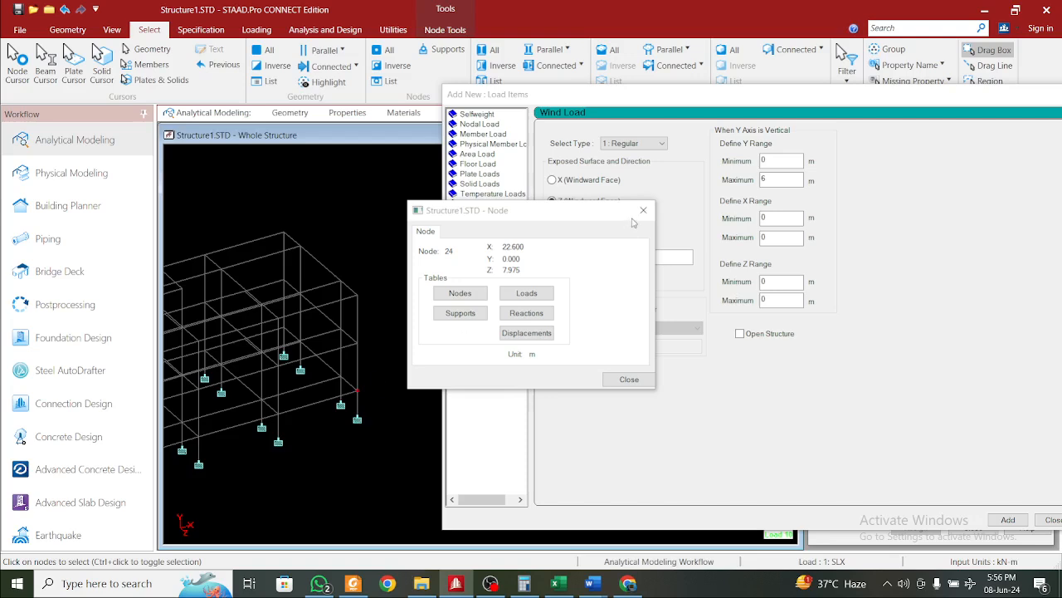
pyautogui.click(645, 209)
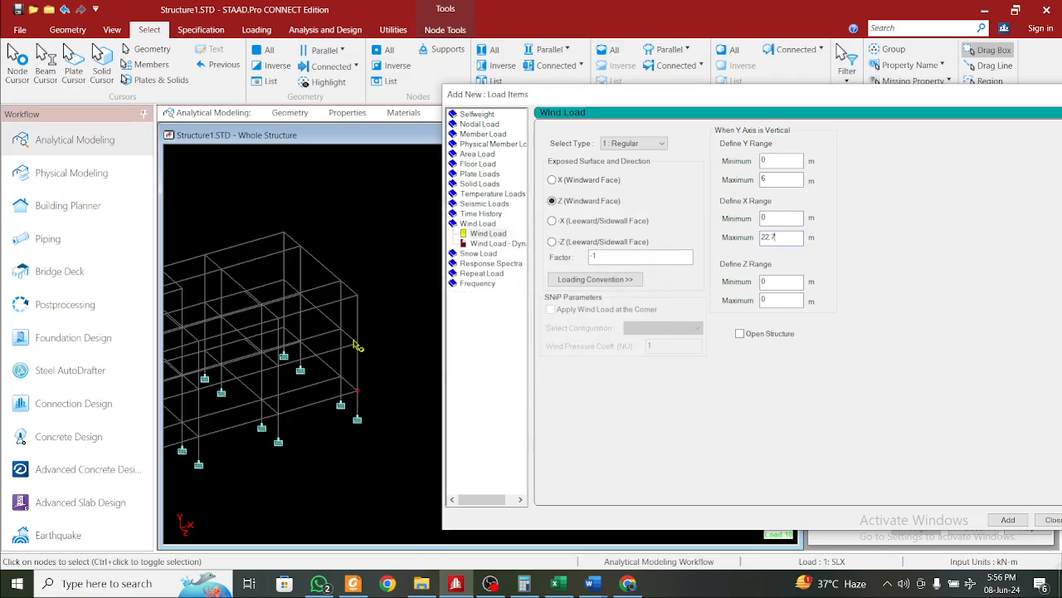
# Recheck the coordinates of the front face's near base corner node and set the Z range minimum to 7.9 m
pyautogui.moveTo(358, 344); pyautogui.dragTo(188, 357, button='middle')
pyautogui.moveTo(330, 411); pyautogui.dragTo(229, 441, button='middle')
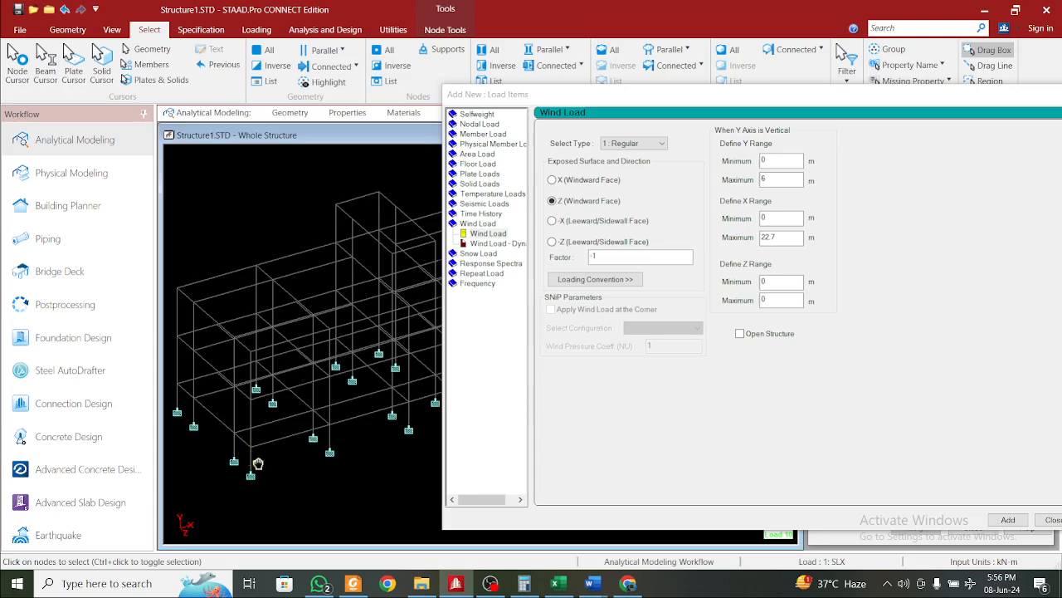
pyautogui.doubleClick(286, 439)
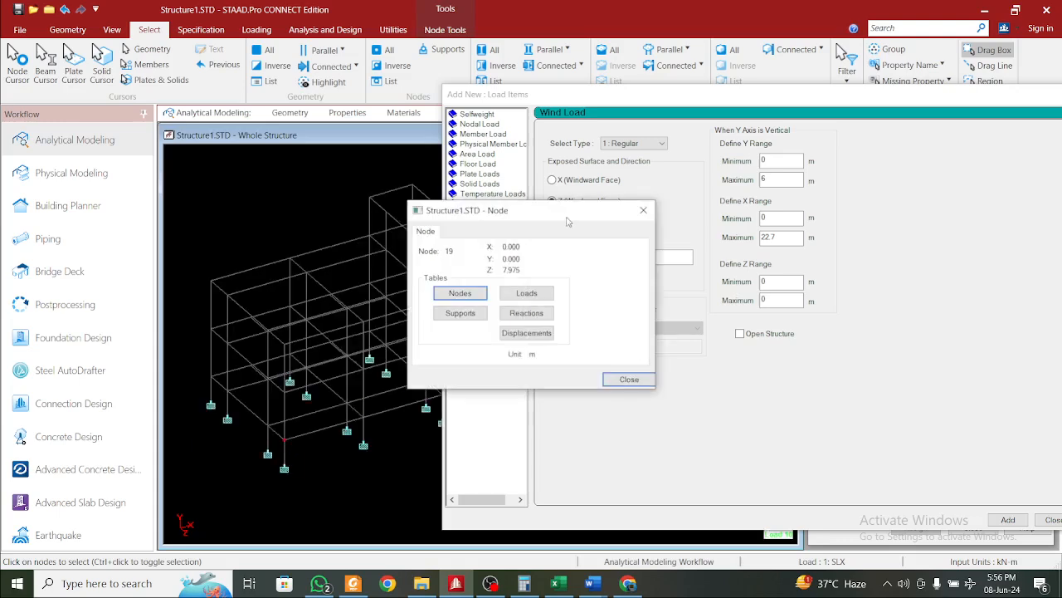
pyautogui.click(643, 210)
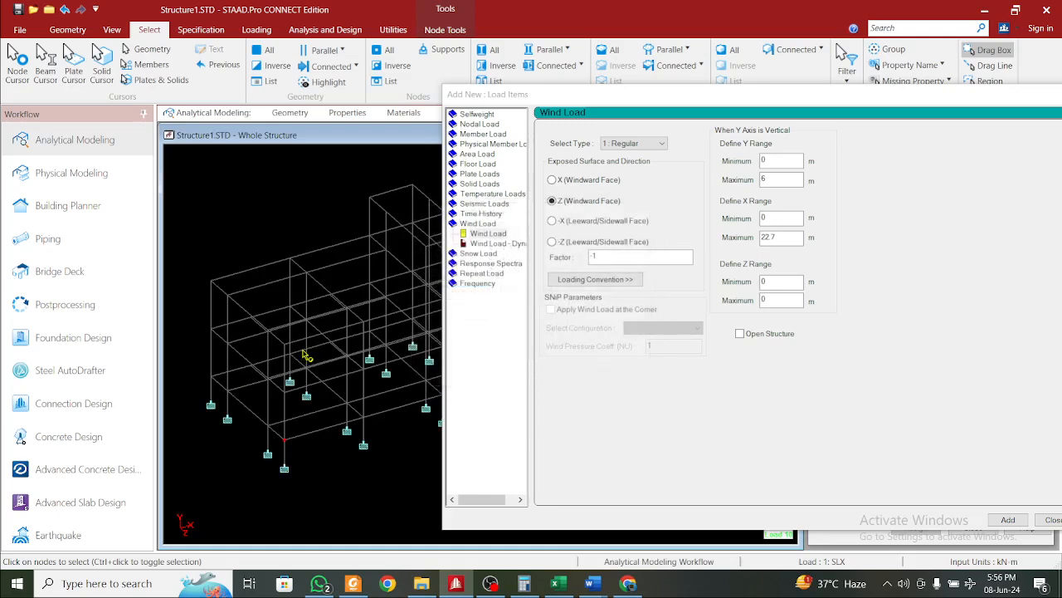
pyautogui.doubleClick(285, 443)
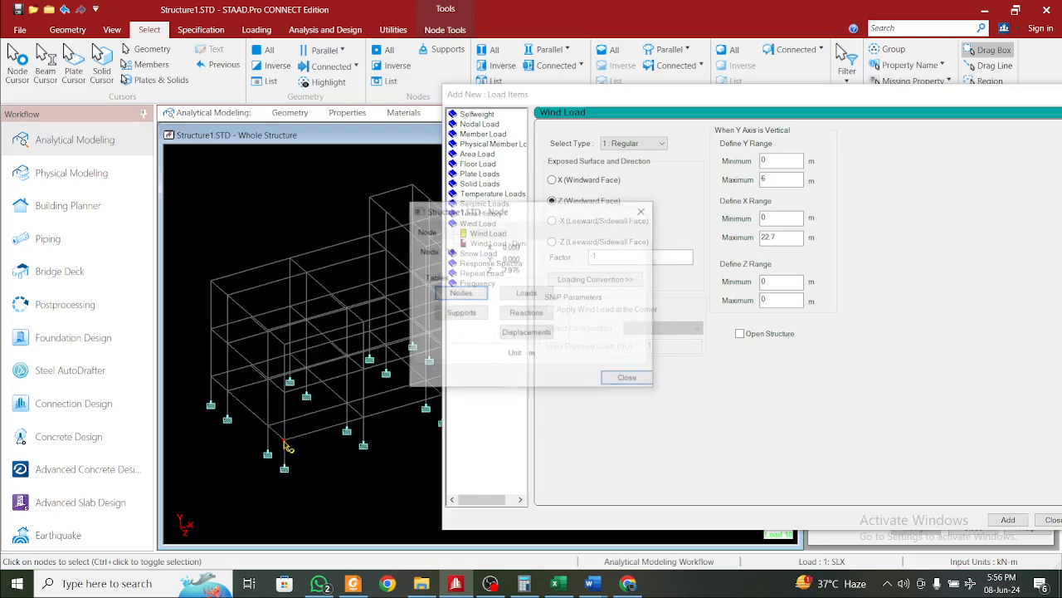
pyautogui.click(643, 211)
pyautogui.doubleClick(780, 282)
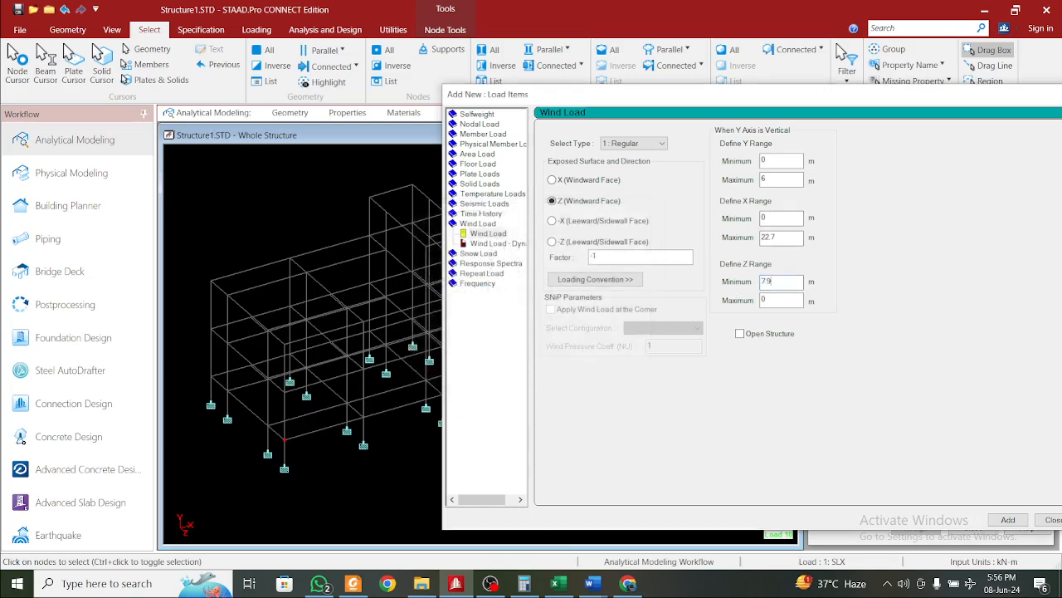
# Check the front face's far base corner node, set the Z range maximum to 8 m, and add the wind load to W2
pyautogui.moveTo(341, 381); pyautogui.dragTo(192, 368, button='middle')
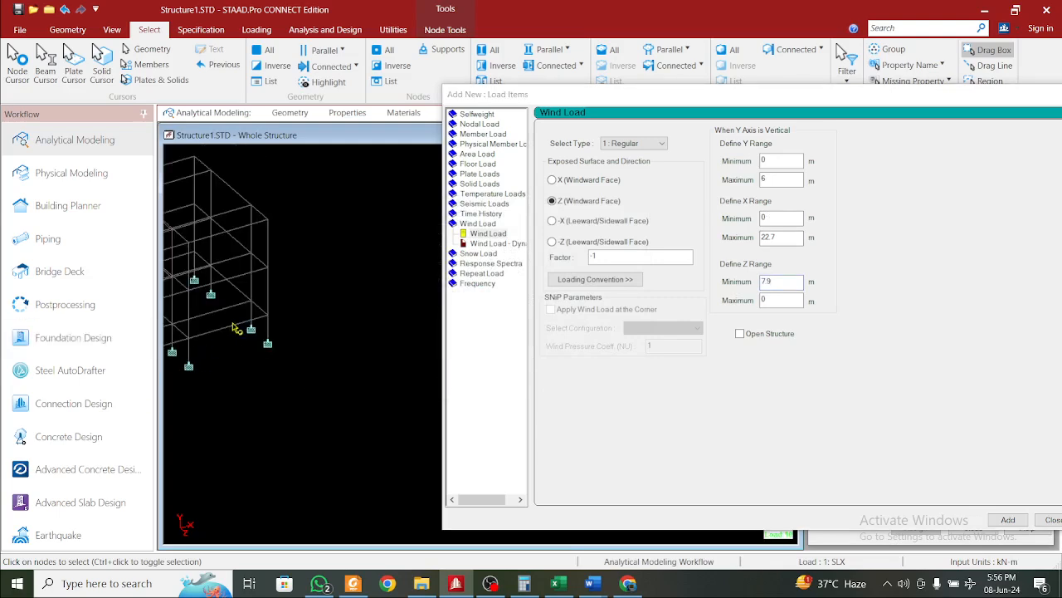
pyautogui.doubleClick(266, 317)
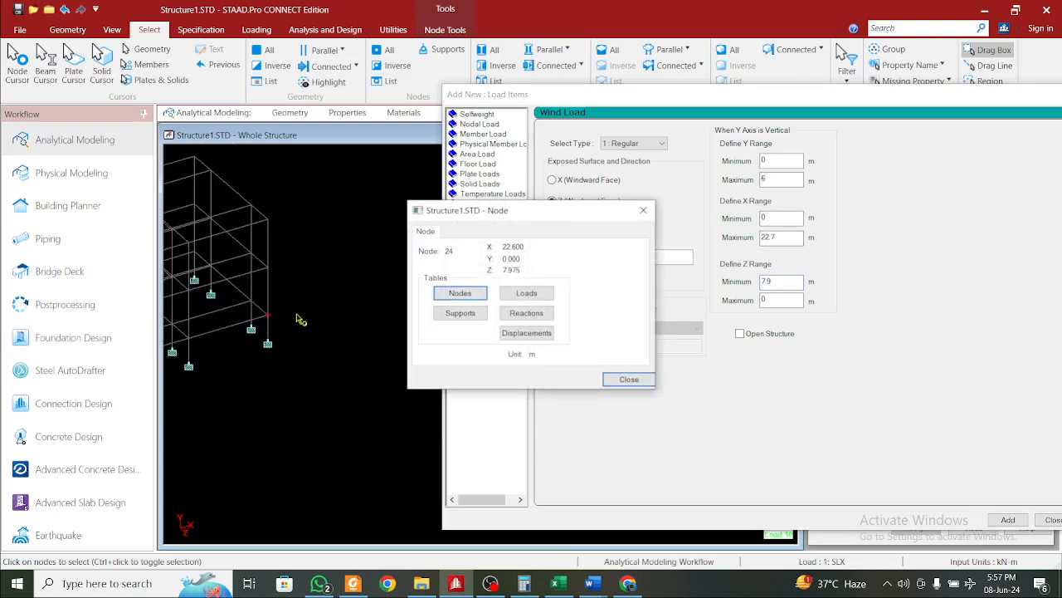
pyautogui.click(643, 210)
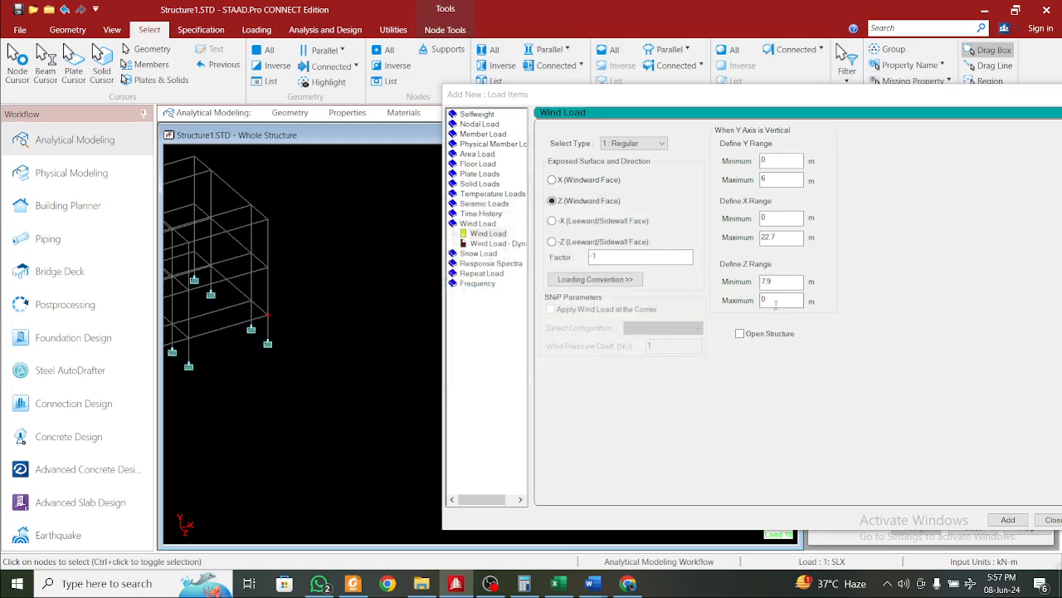
pyautogui.write('8')
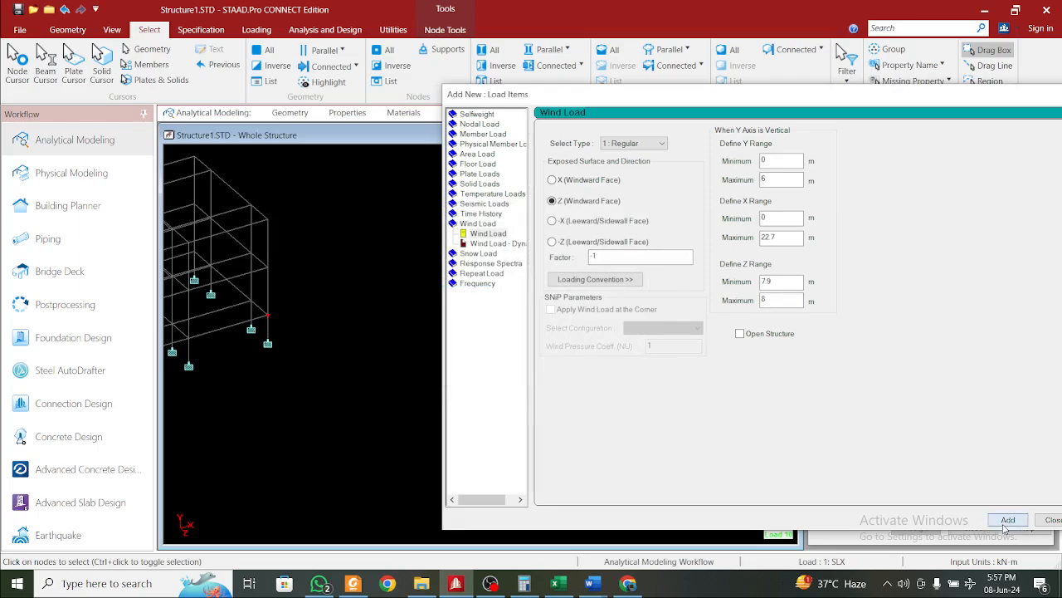
pyautogui.moveTo(991, 97); pyautogui.dragTo(606, 108)
pyautogui.click(728, 106)
# Display the W2 wind load item on the whole structure
pyautogui.scroll(-3, 502, 327)
pyautogui.moveTo(199, 278)
pyautogui.mouseDown(button='middle')
pyautogui.moveTo(406, 323)
pyautogui.moveTo(493, 384)
pyautogui.moveTo(645, 363)
pyautogui.mouseUp(button='middle')
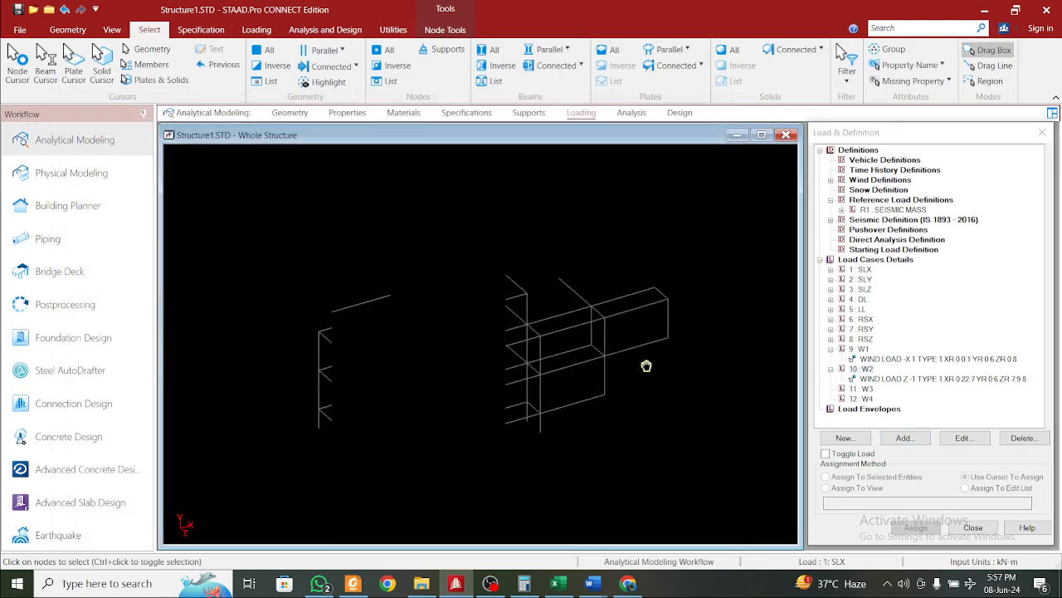
pyautogui.click(894, 378)
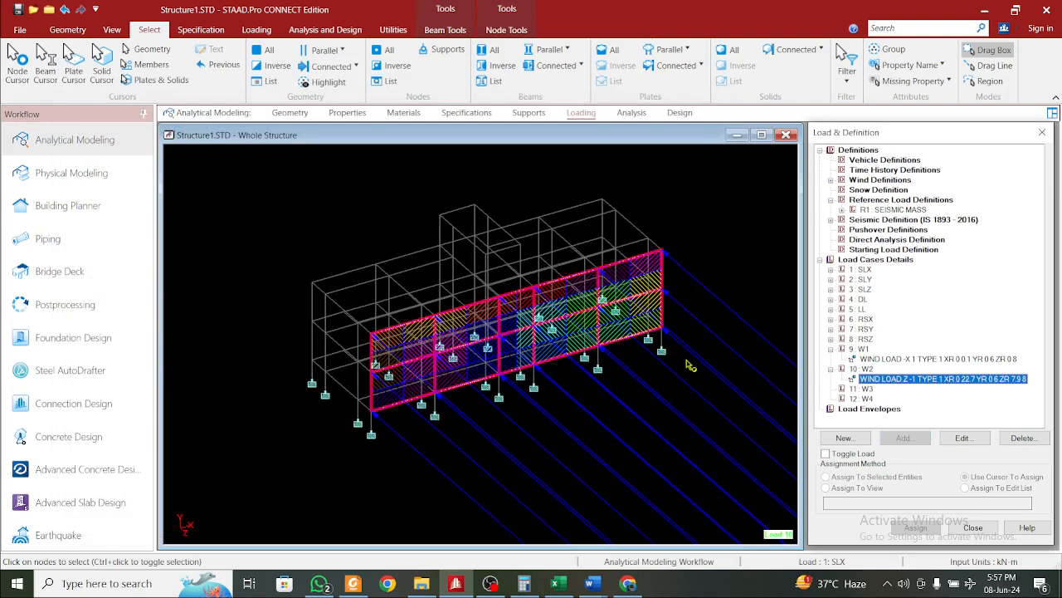
# Start a Wind Load item for load case 11: W3 on the X (Windward Face) with factor 1 and Y range maximum 6 m
pyautogui.click(864, 390)
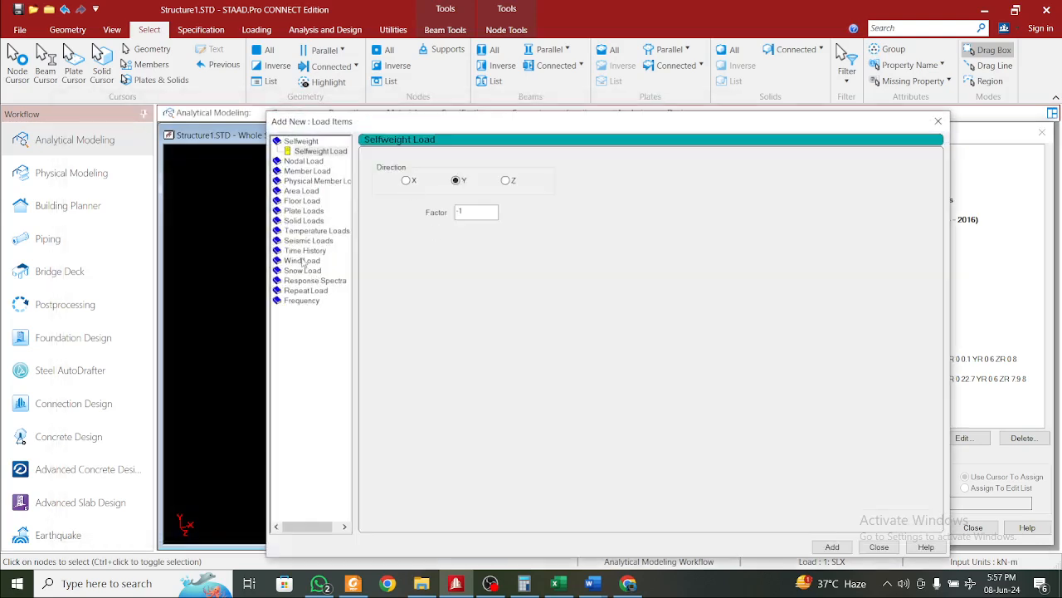
pyautogui.click(303, 262)
pyautogui.click(438, 284)
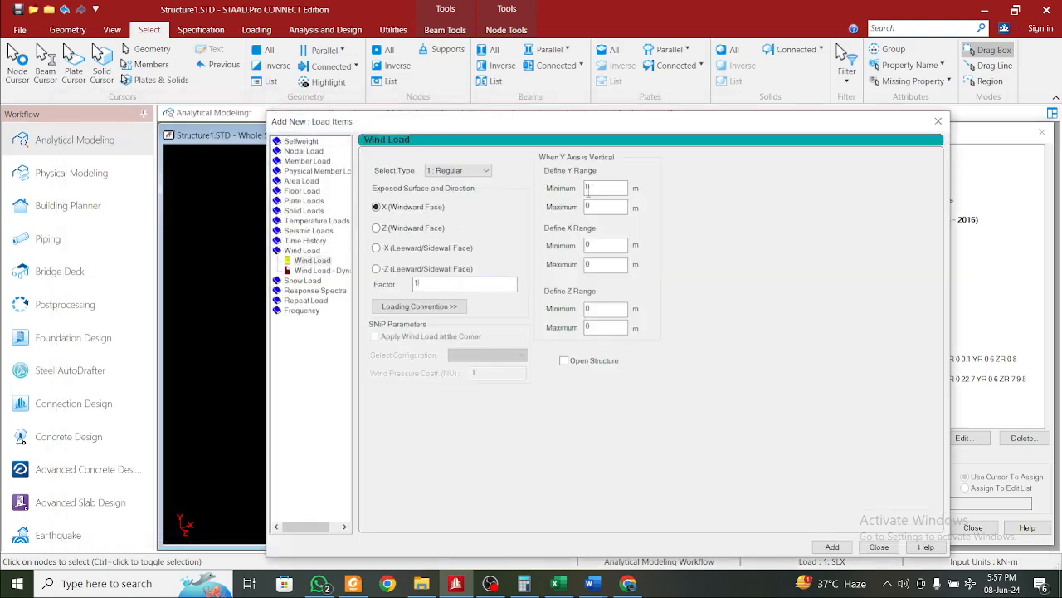
pyautogui.doubleClick(600, 208)
pyautogui.moveTo(650, 125); pyautogui.dragTo(894, 140)
# Check the coordinates of the base corner nodes on the high-X end face and set the X range to minimum 22 m, maximum 23 m
pyautogui.moveTo(345, 349); pyautogui.dragTo(358, 412, button='middle')
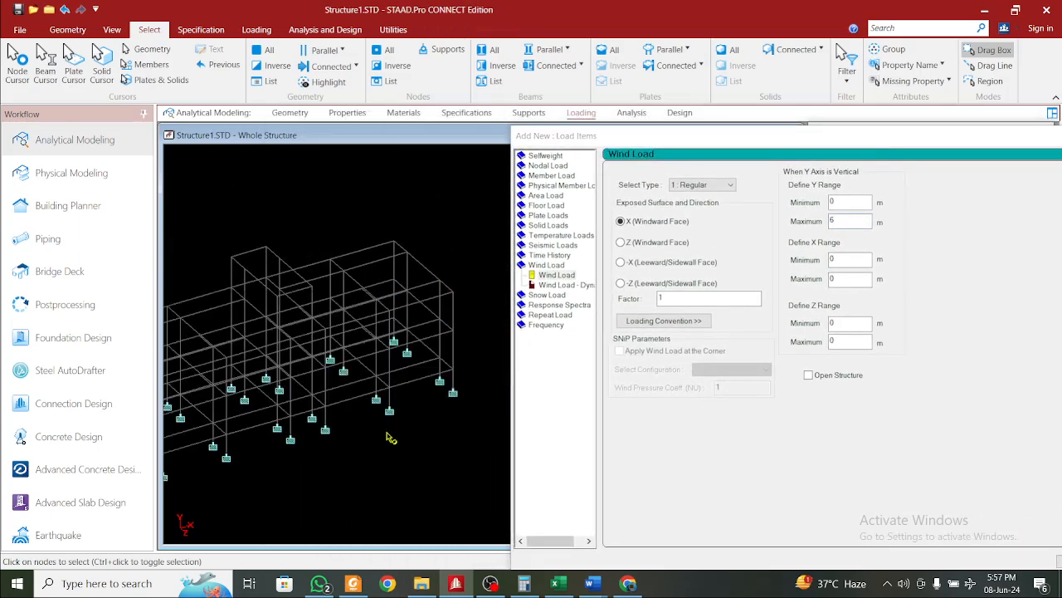
pyautogui.scroll(2, 406, 332)
pyautogui.moveTo(408, 322); pyautogui.dragTo(304, 405, button='middle')
pyautogui.doubleClick(345, 428)
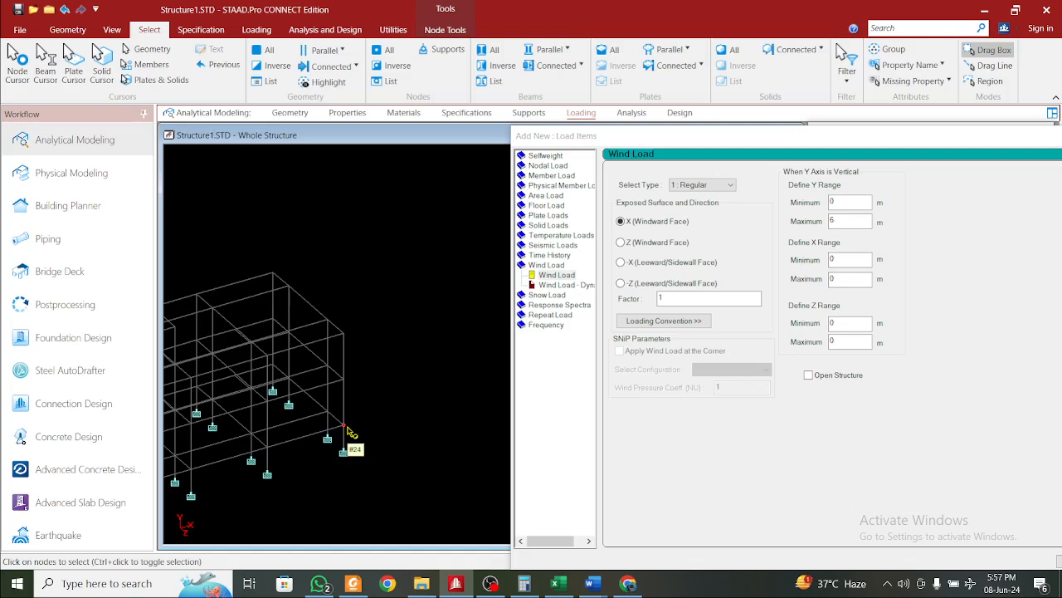
pyautogui.click(274, 366)
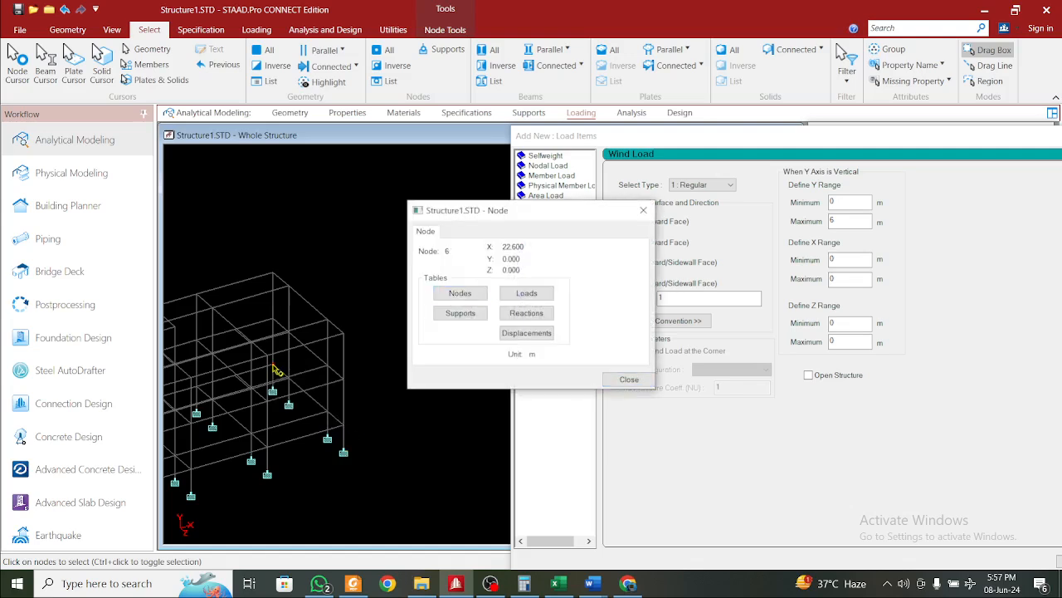
pyautogui.click(643, 210)
pyautogui.doubleClick(844, 261)
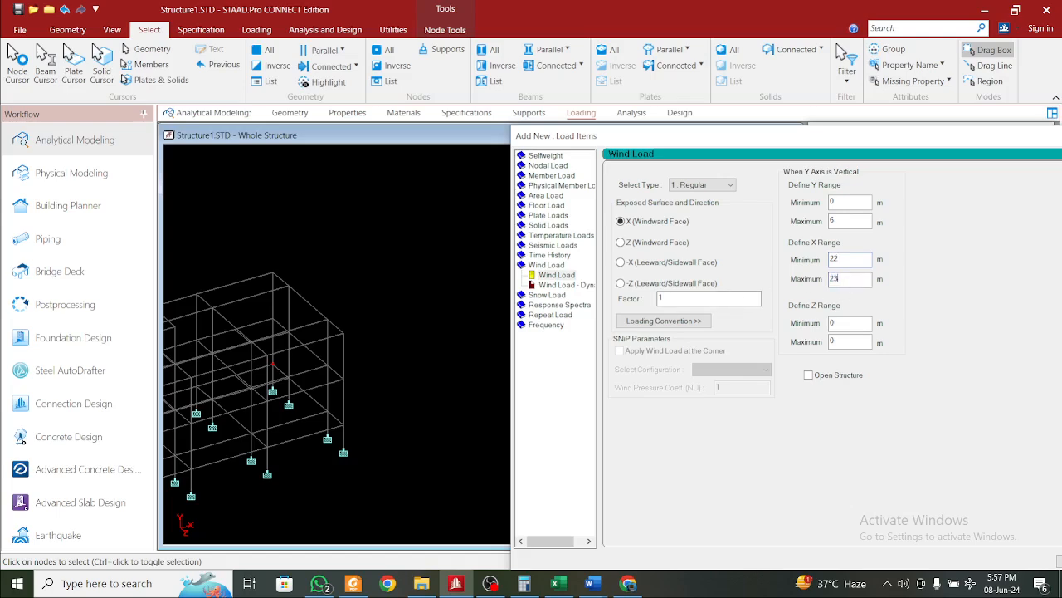
# Recheck both base corner nodes of the high-X end face and set the Z range maximum to 8 m
pyautogui.doubleClick(345, 432)
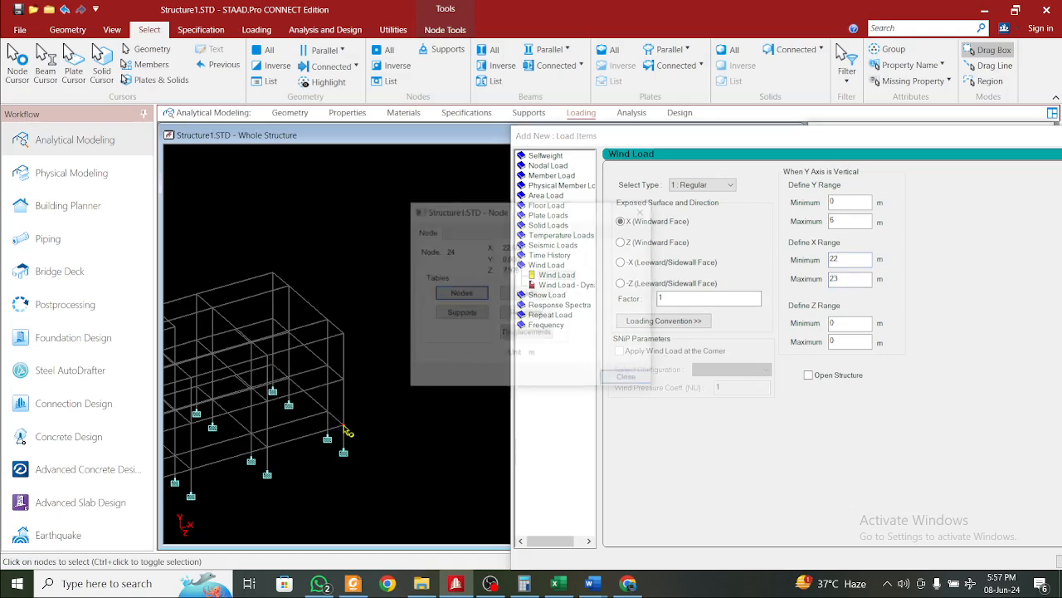
pyautogui.doubleClick(277, 370)
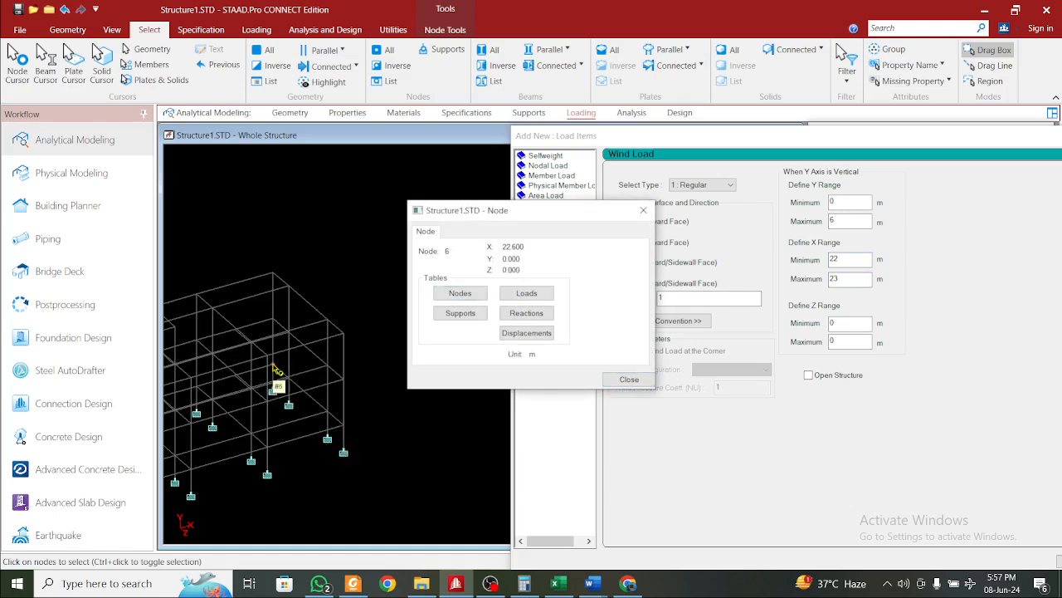
pyautogui.click(643, 210)
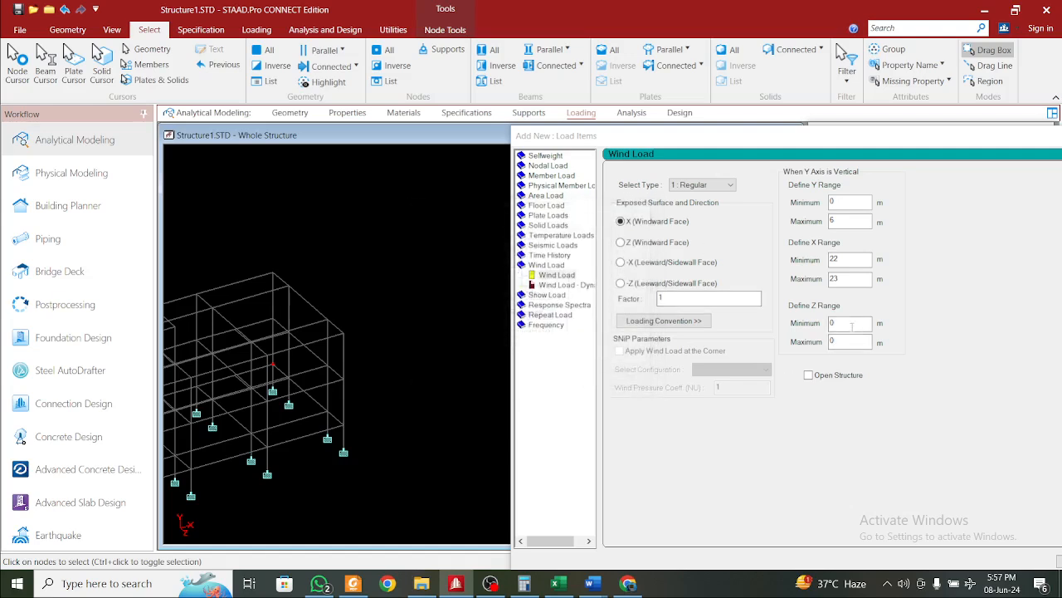
pyautogui.moveTo(846, 342); pyautogui.dragTo(775, 349)
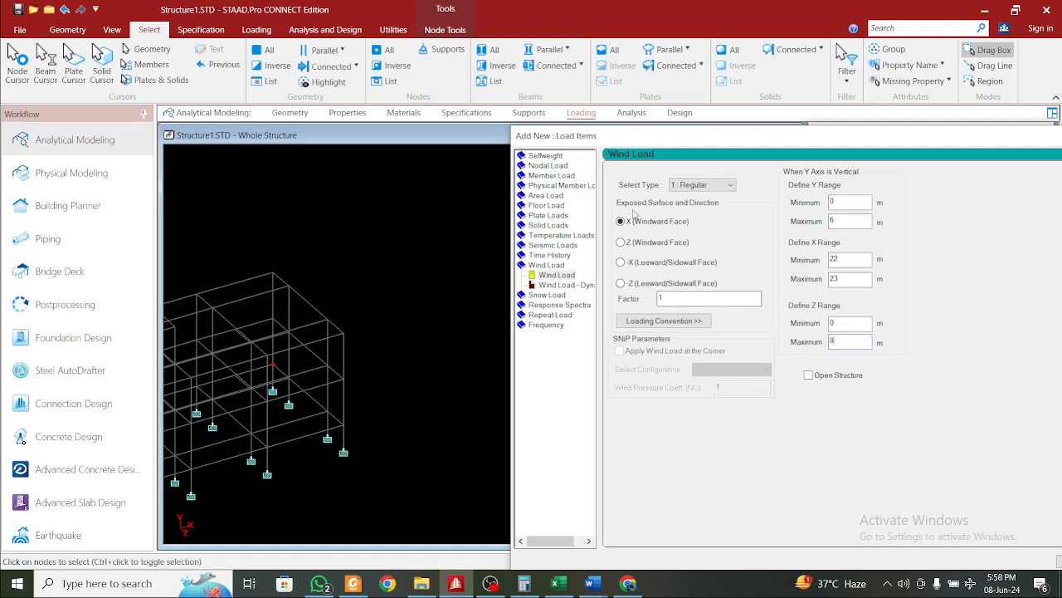
# Set the wind load factor to -1 and add the load item to W3
pyautogui.press('BackSpace')
pyautogui.moveTo(900, 139); pyautogui.dragTo(781, 67)
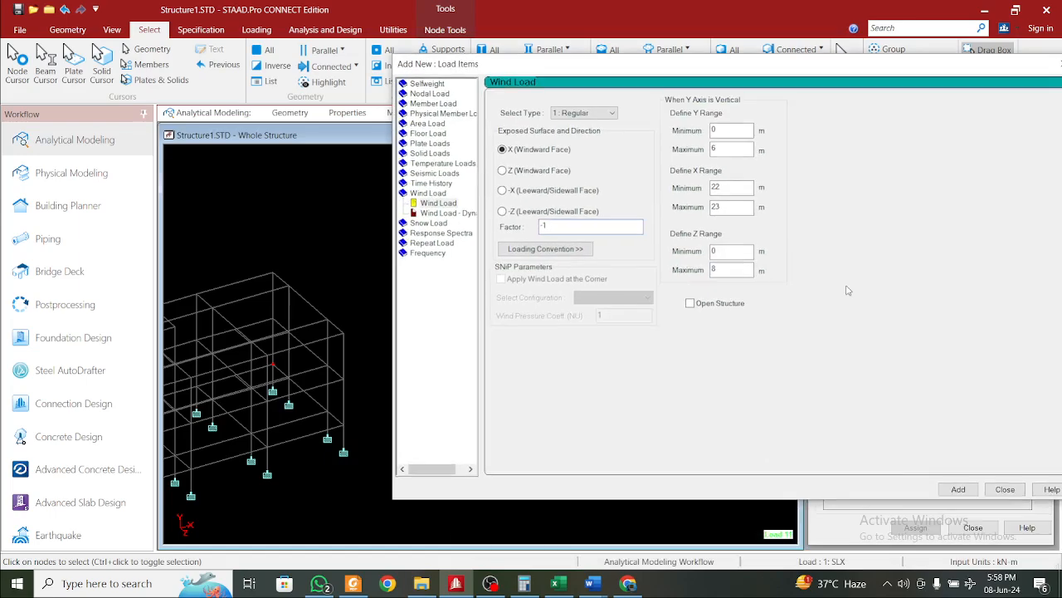
pyautogui.click(957, 490)
pyautogui.click(1007, 492)
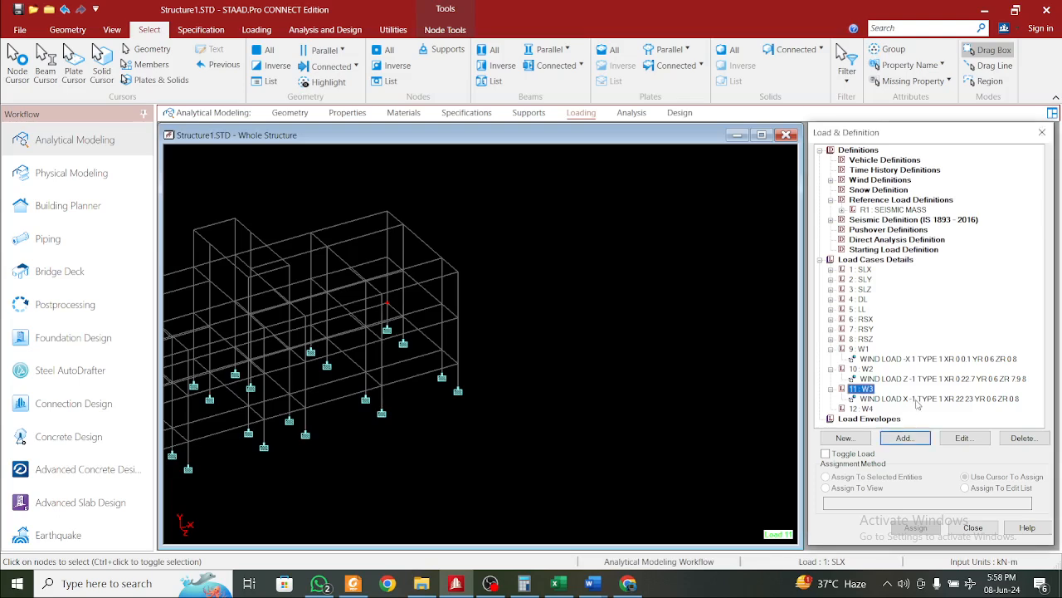
# Display the W3 wind load item on the whole structure
pyautogui.click(917, 399)
pyautogui.moveTo(469, 396); pyautogui.dragTo(622, 408, button='middle')
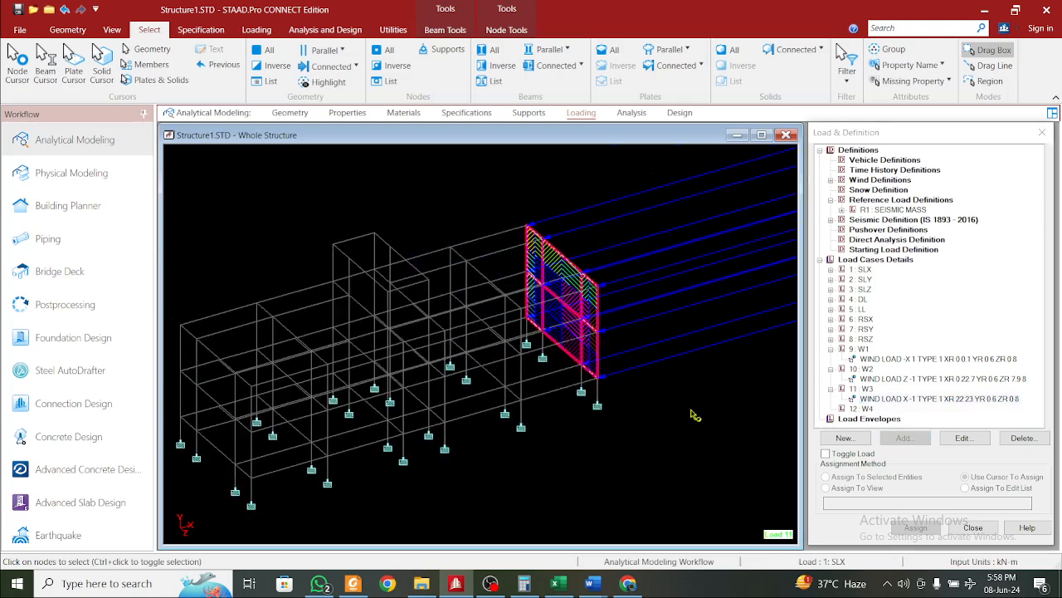
pyautogui.moveTo(560, 447); pyautogui.dragTo(624, 430, button='middle')
# Start a Wind Load item for load case 12: W4 with the Y range maximum at 6 m
pyautogui.click(863, 410)
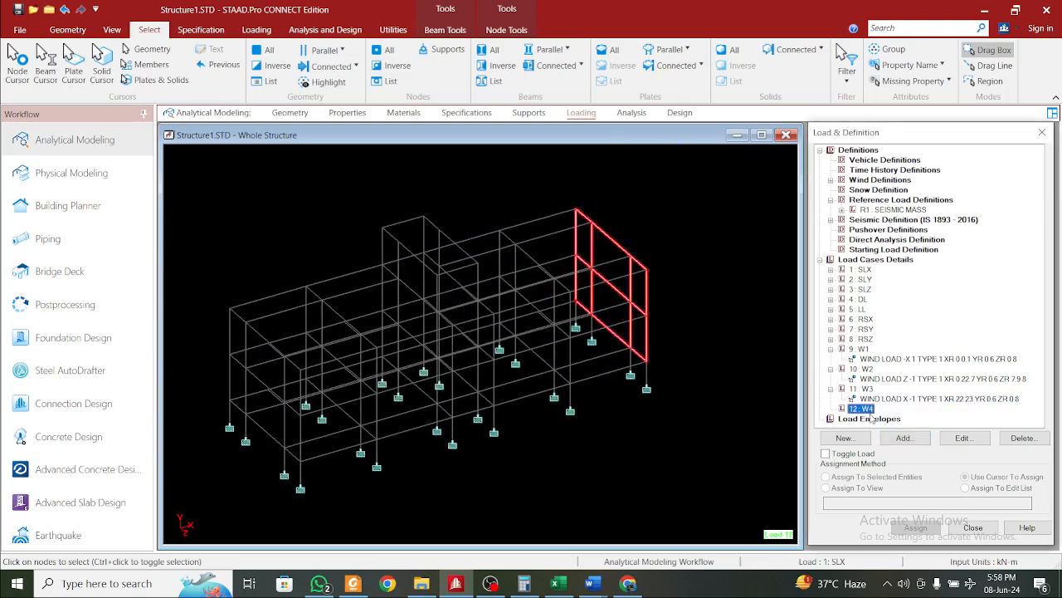
pyautogui.click(905, 442)
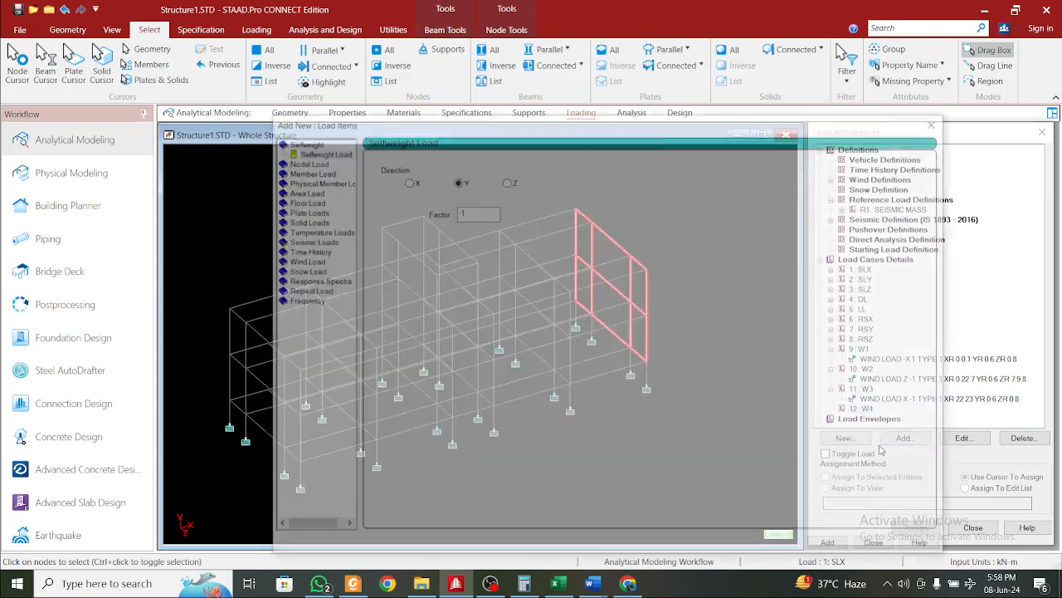
pyautogui.click(300, 260)
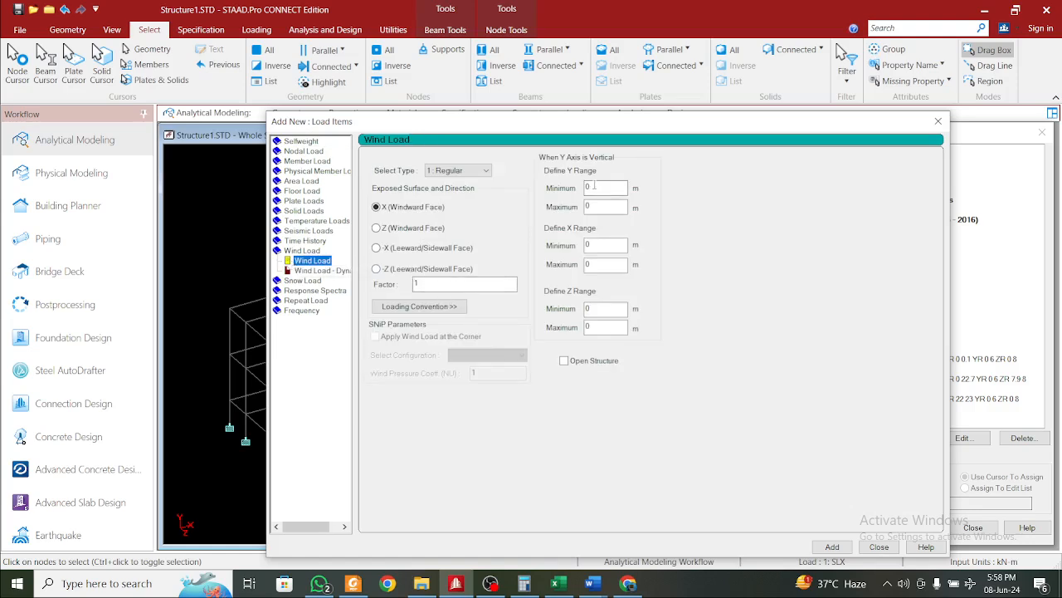
pyautogui.doubleClick(594, 209)
pyautogui.moveTo(770, 129); pyautogui.dragTo(955, 107)
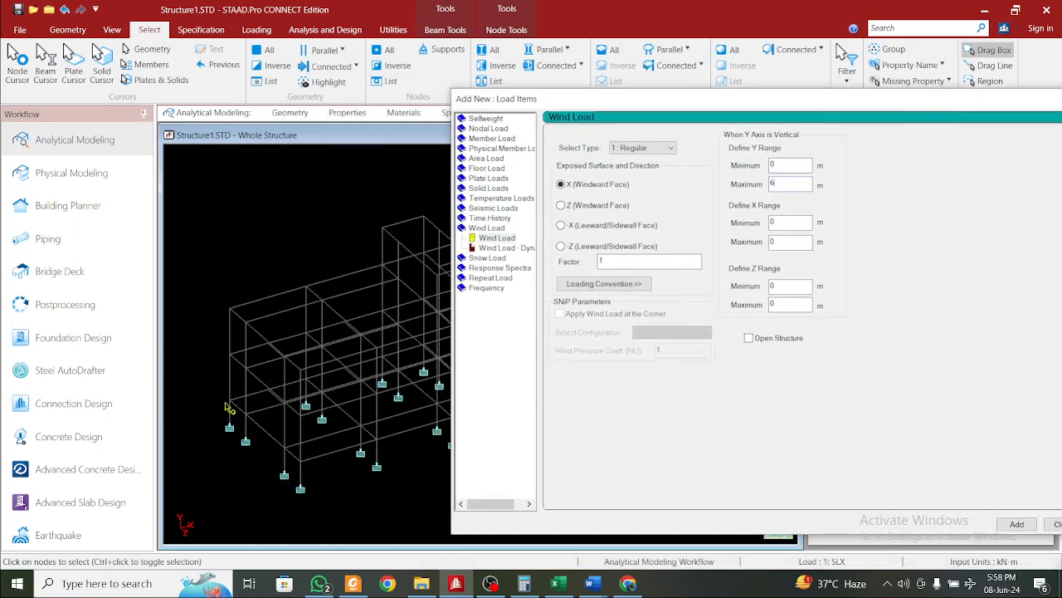
# Check the coordinates of the back face's two base corner nodes and set the X range maximum to 23 m
pyautogui.doubleClick(231, 403)
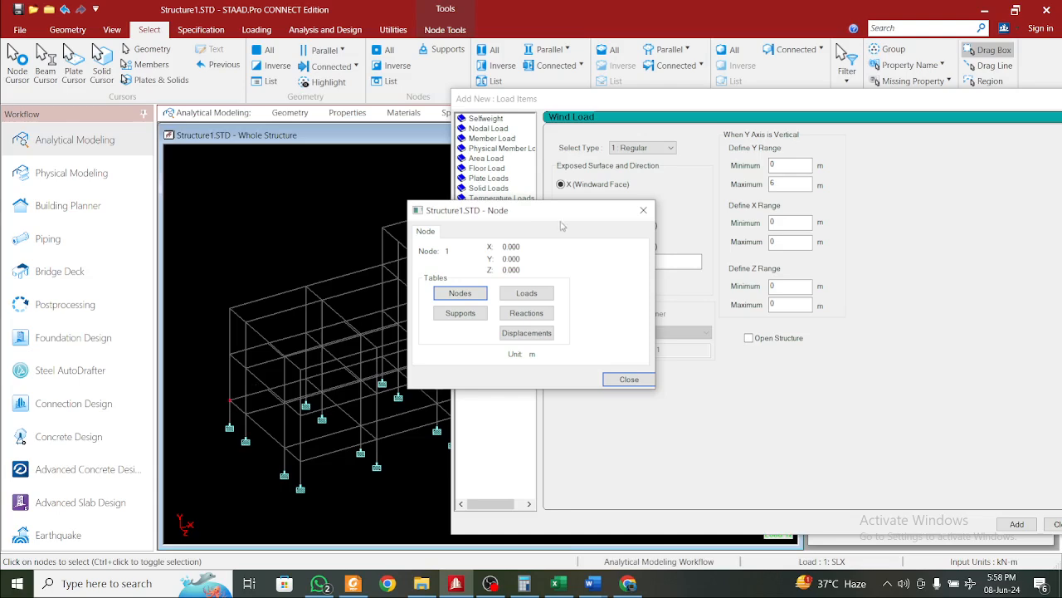
pyautogui.click(643, 211)
pyautogui.moveTo(342, 362); pyautogui.dragTo(225, 470, button='middle')
pyautogui.scroll(1, 362, 398)
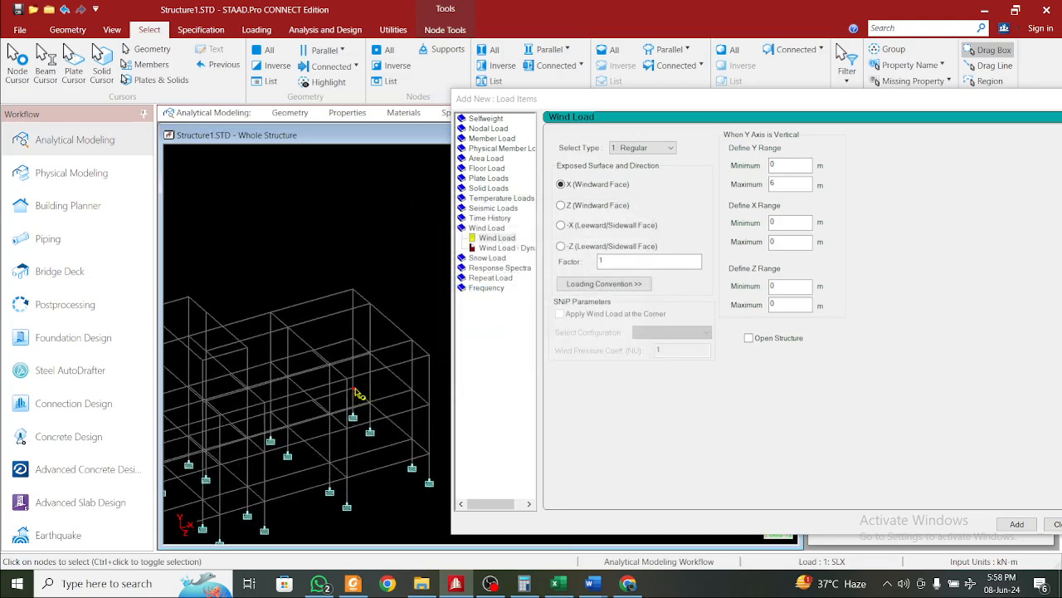
pyautogui.doubleClick(354, 390)
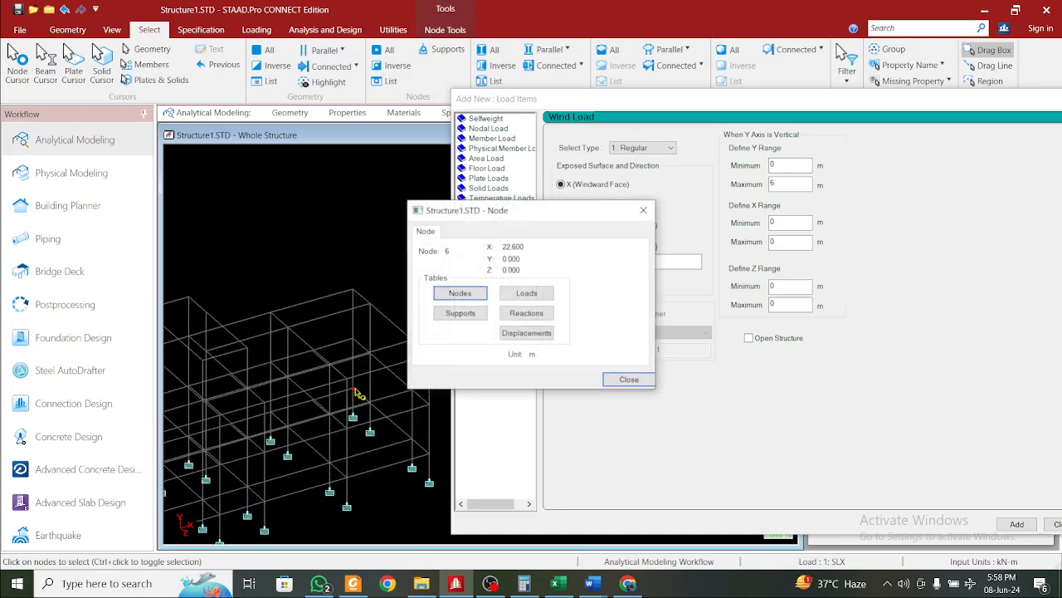
pyautogui.click(643, 210)
pyautogui.click(786, 238)
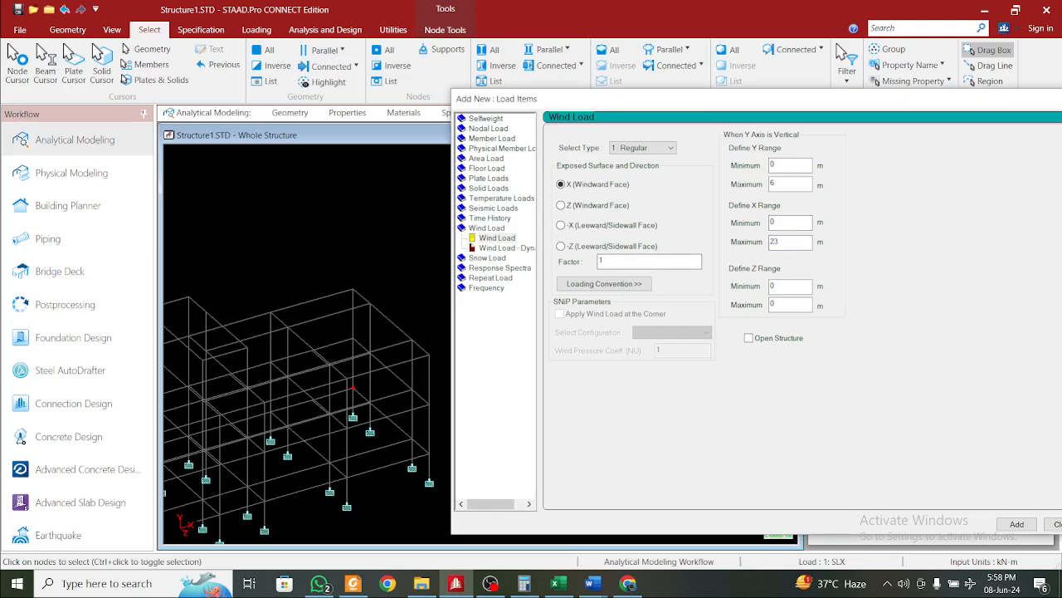
# Recheck the back face's two base corner nodes and set the Z range maximum to 1 m
pyautogui.doubleClick(354, 392)
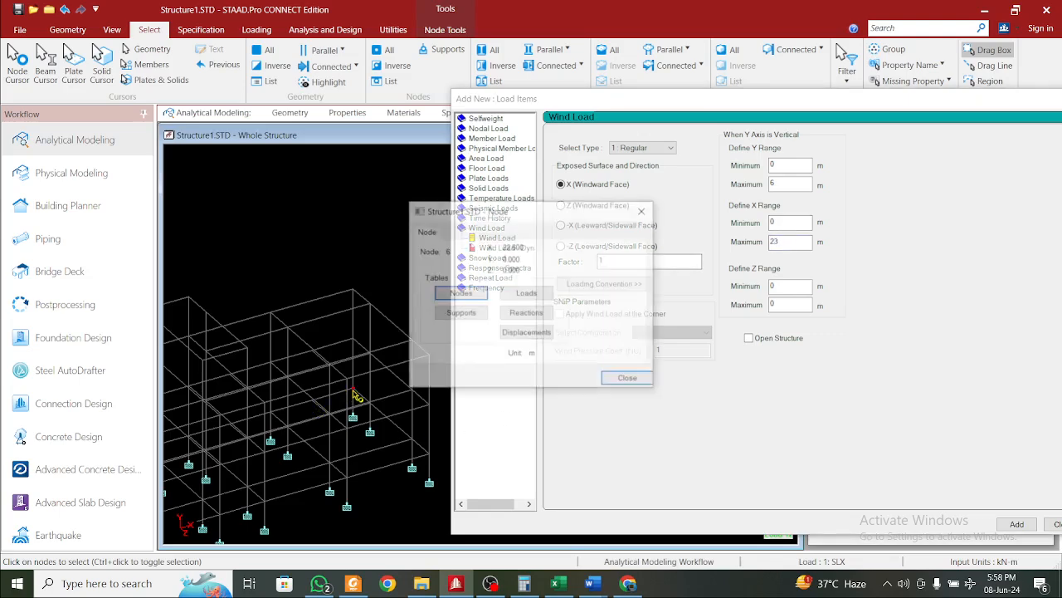
pyautogui.click(640, 212)
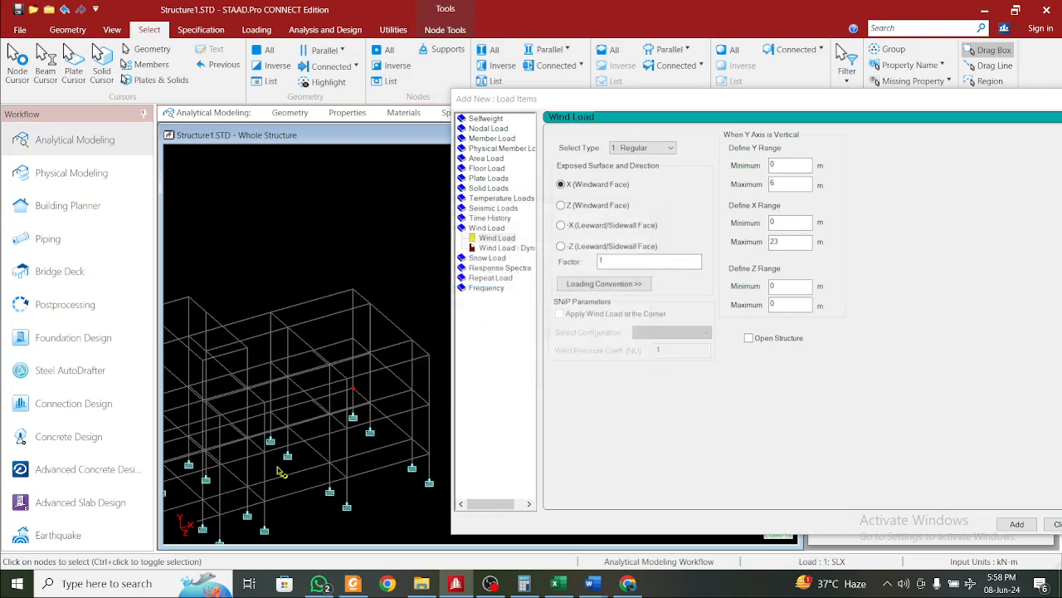
pyautogui.moveTo(278, 468); pyautogui.dragTo(451, 357, button='middle')
pyautogui.moveTo(220, 411); pyautogui.dragTo(306, 453, button='middle')
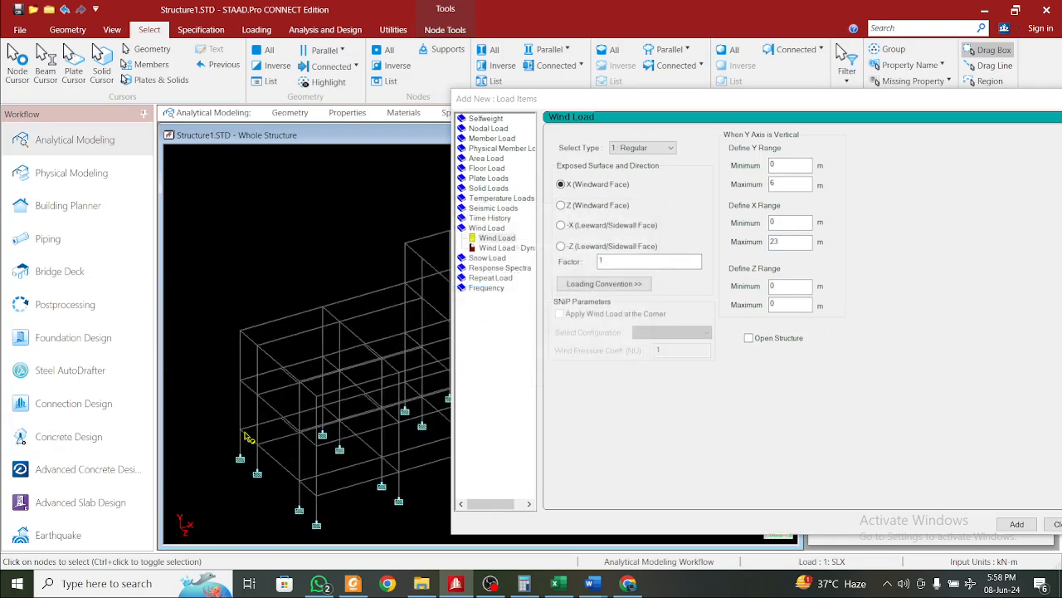
pyautogui.doubleClick(242, 430)
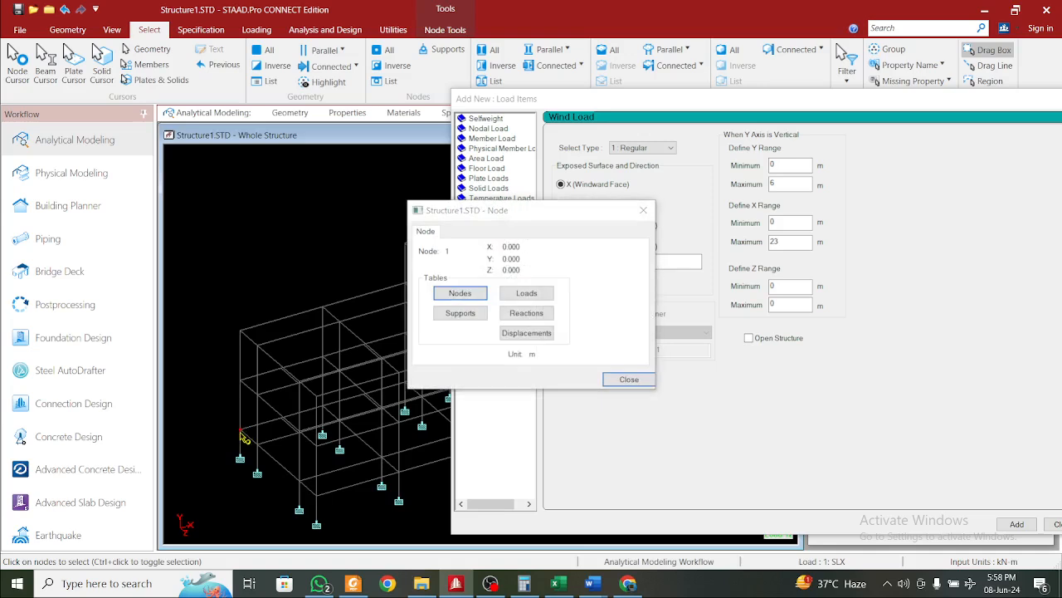
pyautogui.click(644, 210)
pyautogui.moveTo(784, 306); pyautogui.dragTo(741, 318)
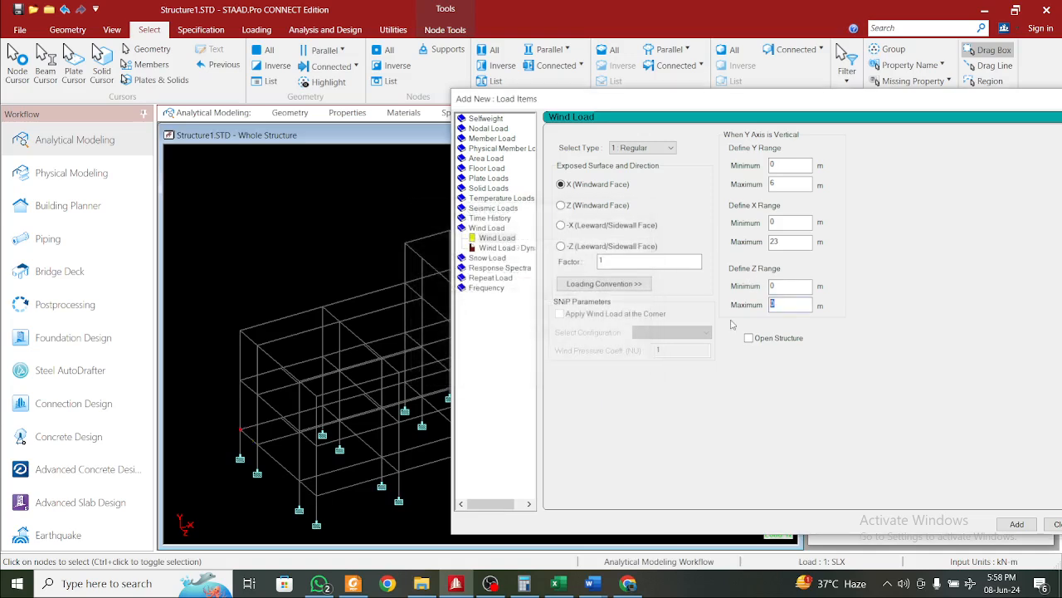
pyautogui.moveTo(289, 455); pyautogui.dragTo(265, 424, button='middle')
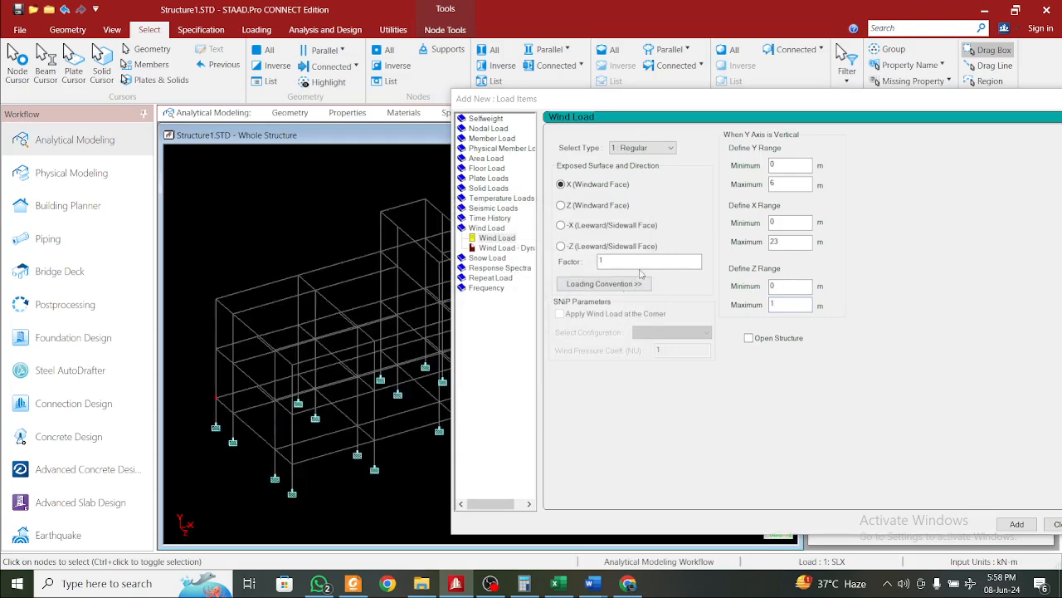
# Apply the wind load to the Z (Windward Face) with factor 1 and add it to W4
pyautogui.click(581, 209)
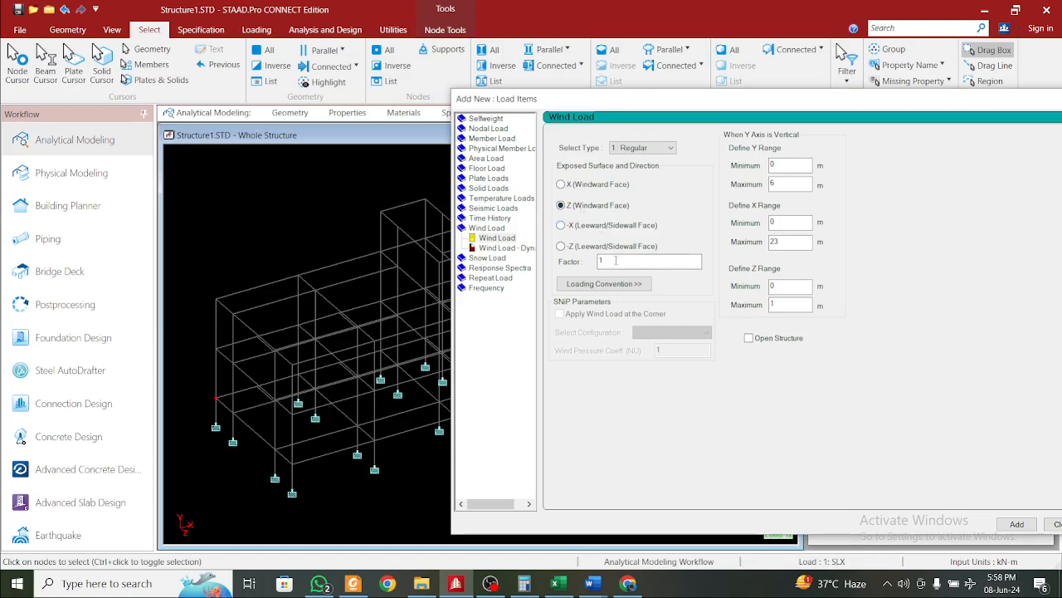
pyautogui.moveTo(820, 98); pyautogui.dragTo(634, 88)
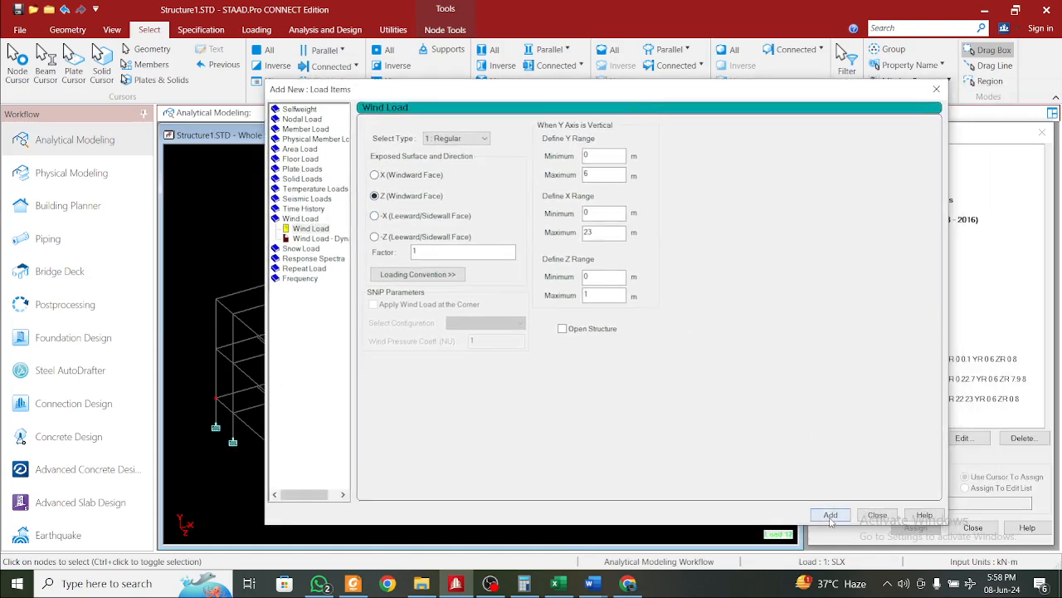
pyautogui.click(879, 516)
# Display the W4 wind load item on the whole structure
pyautogui.click(927, 410)
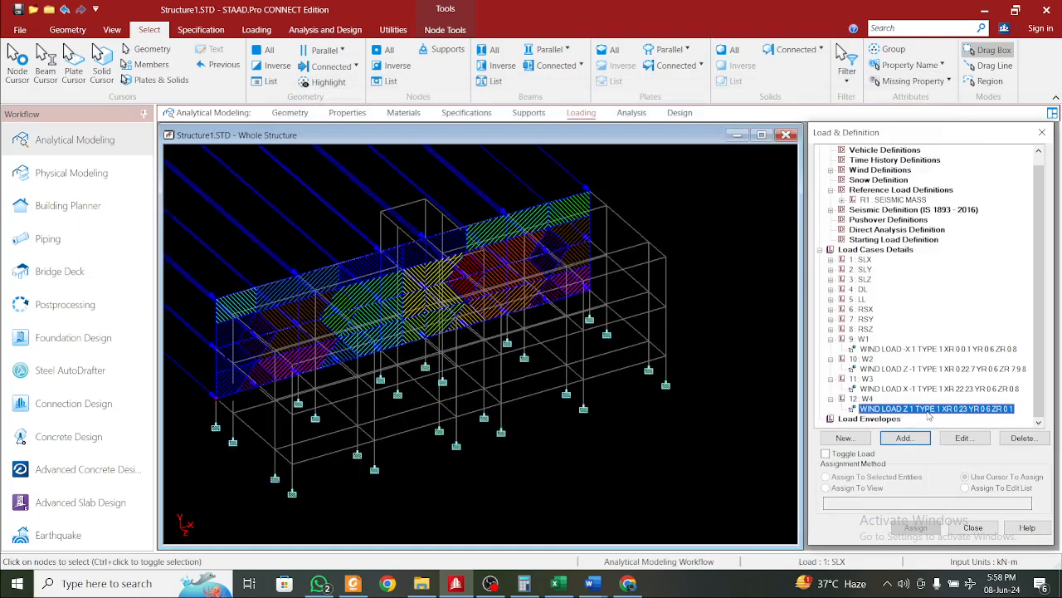
pyautogui.click(754, 404)
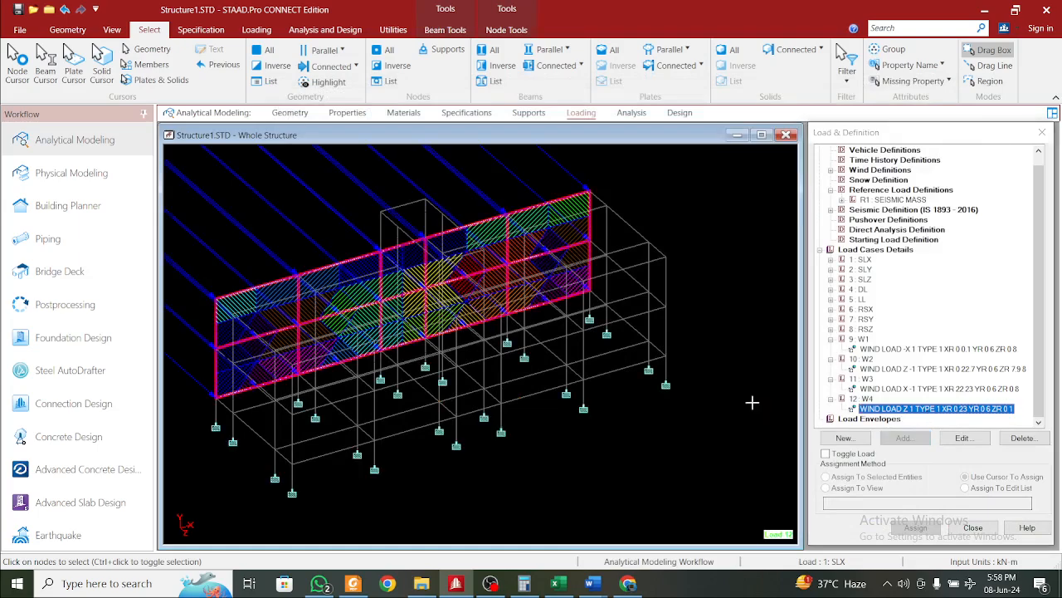
pyautogui.moveTo(720, 410); pyautogui.dragTo(731, 430, button='middle')
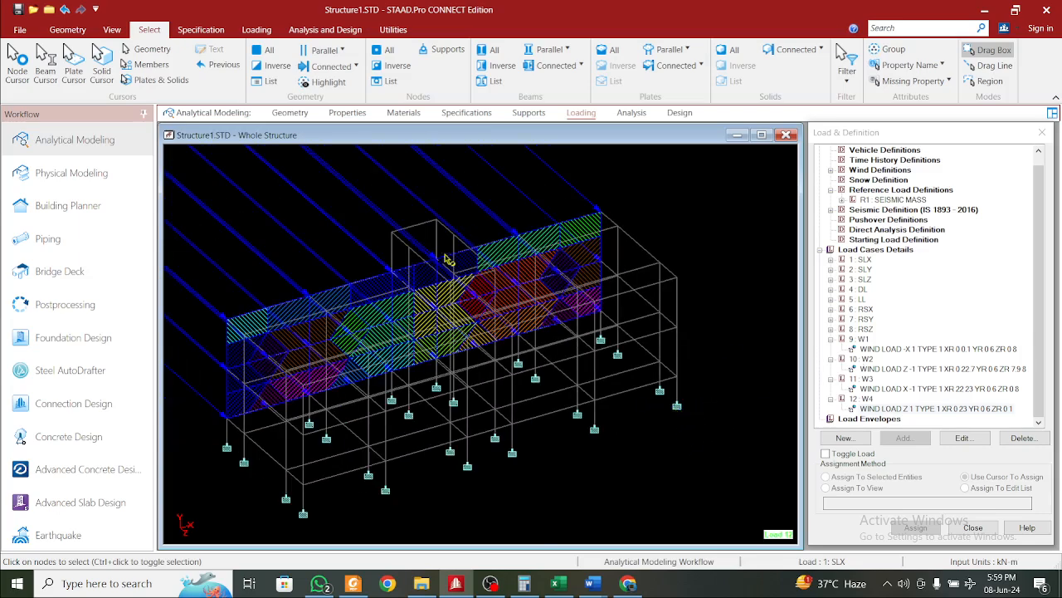
# Add a Perform Analysis command with the print option All
pyautogui.click(341, 31)
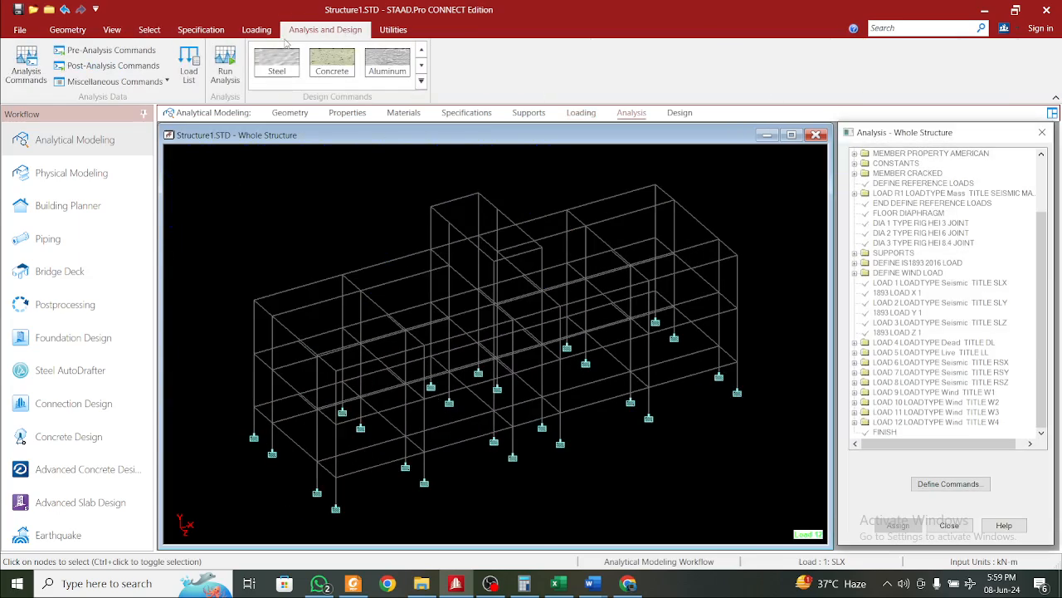
pyautogui.click(27, 55)
pyautogui.click(536, 378)
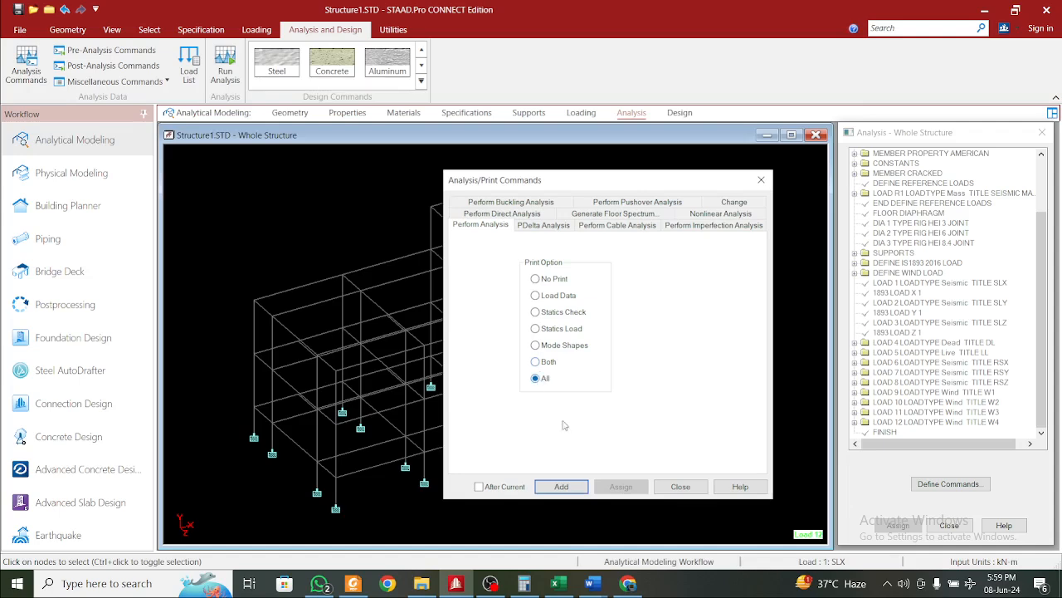
pyautogui.click(561, 486)
pyautogui.click(680, 486)
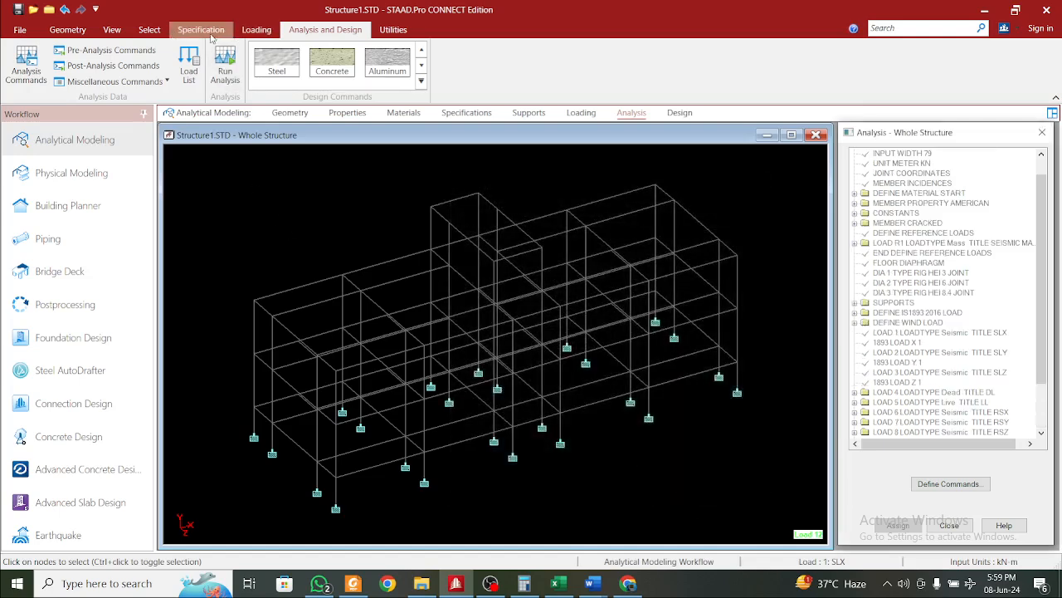
# Run the analysis of the structure, saving the model when asked
pyautogui.click(225, 64)
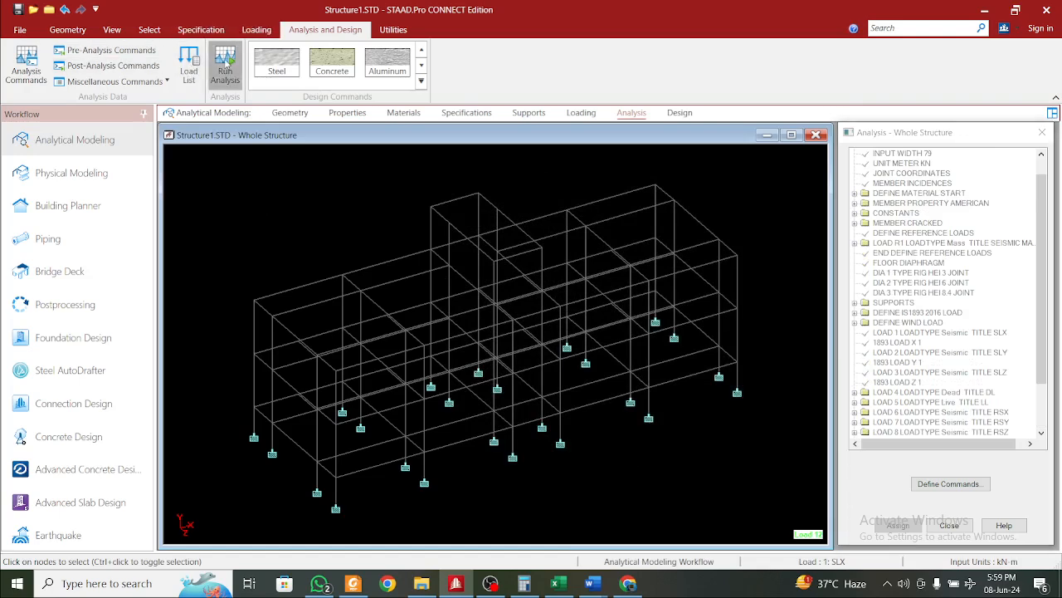
pyautogui.click(518, 361)
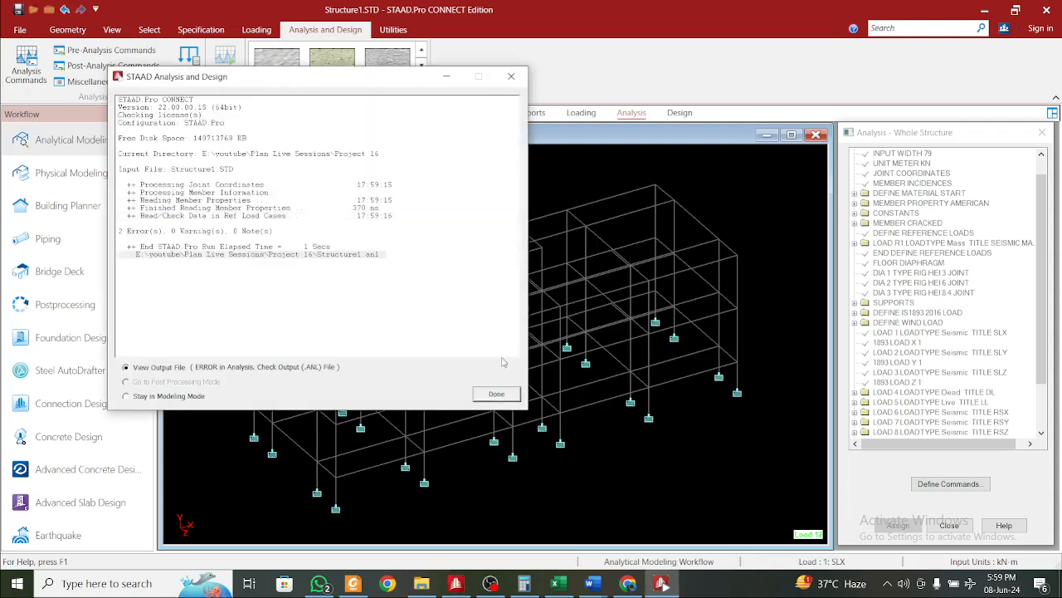
# Open the analysis output file and examine both listed errors in the surrounding output text, closing the viewer when done
pyautogui.click(495, 394)
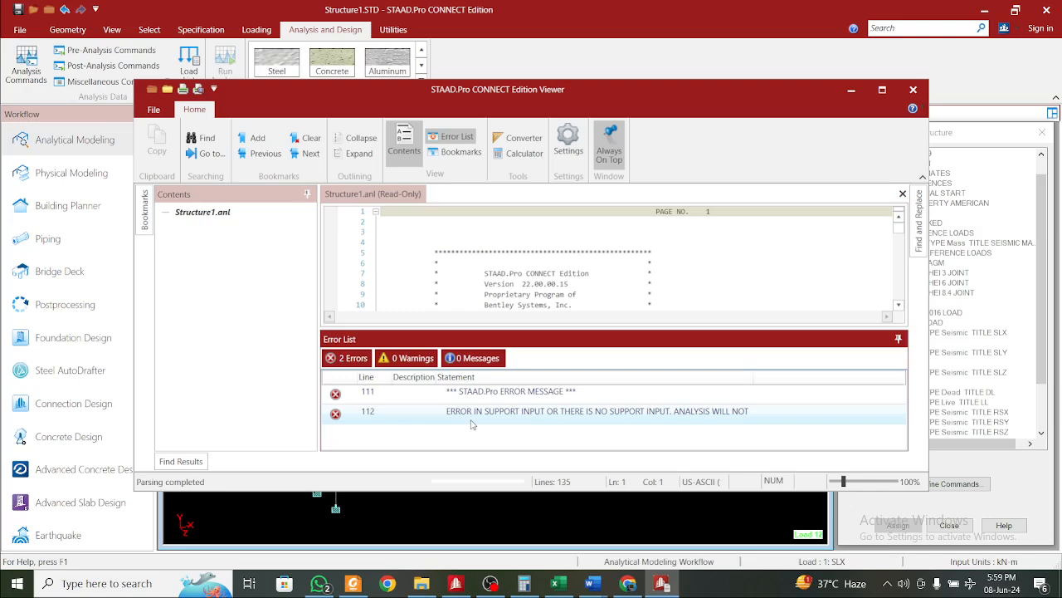
pyautogui.doubleClick(480, 395)
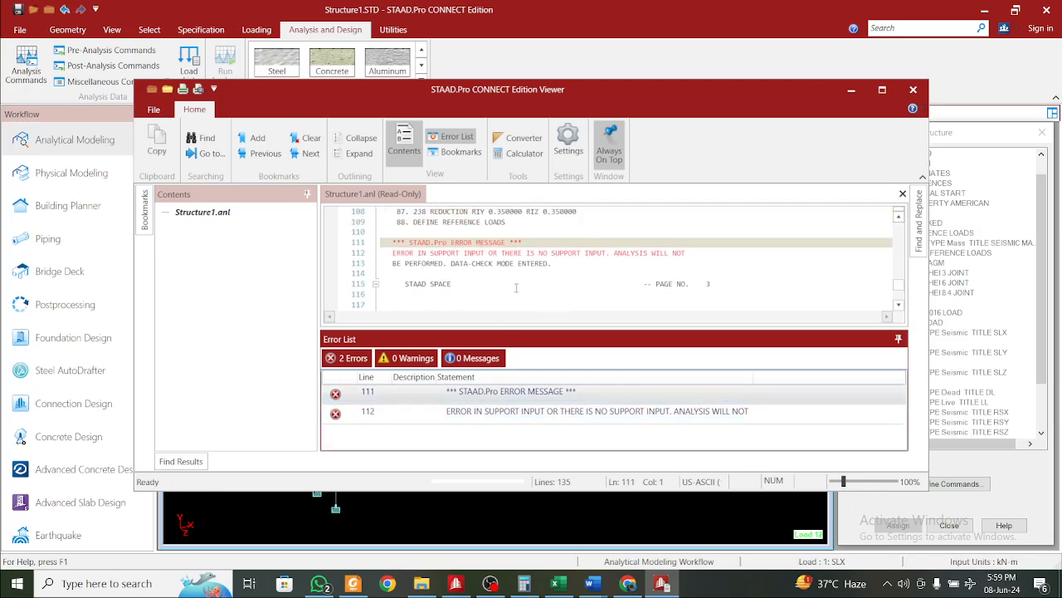
pyautogui.doubleClick(552, 410)
pyautogui.scroll(1, 570, 293)
pyautogui.scroll(2, 570, 293)
pyautogui.scroll(-1, 570, 293)
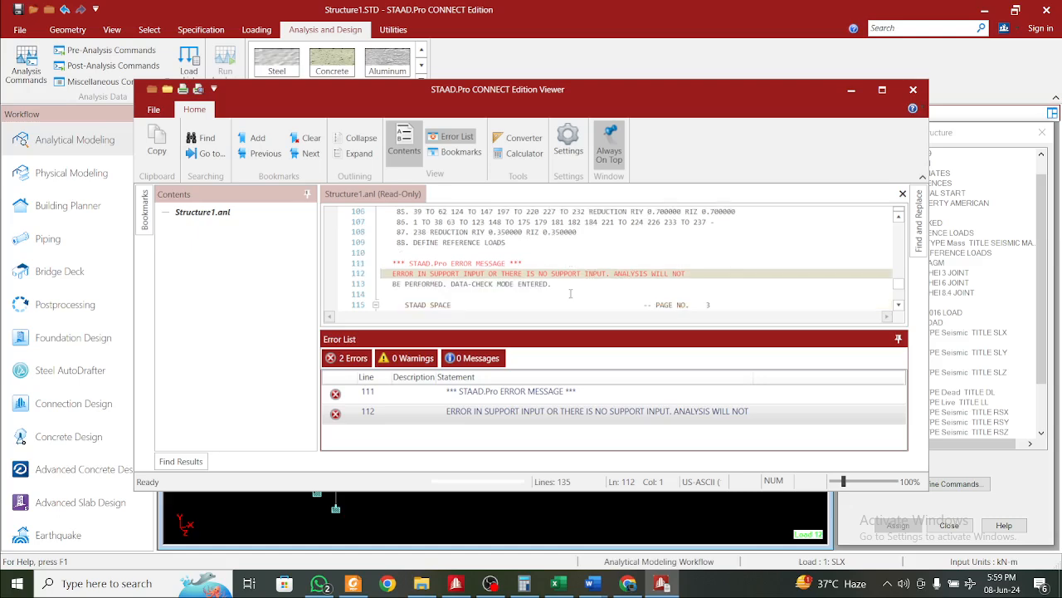
pyautogui.scroll(-1, 571, 293)
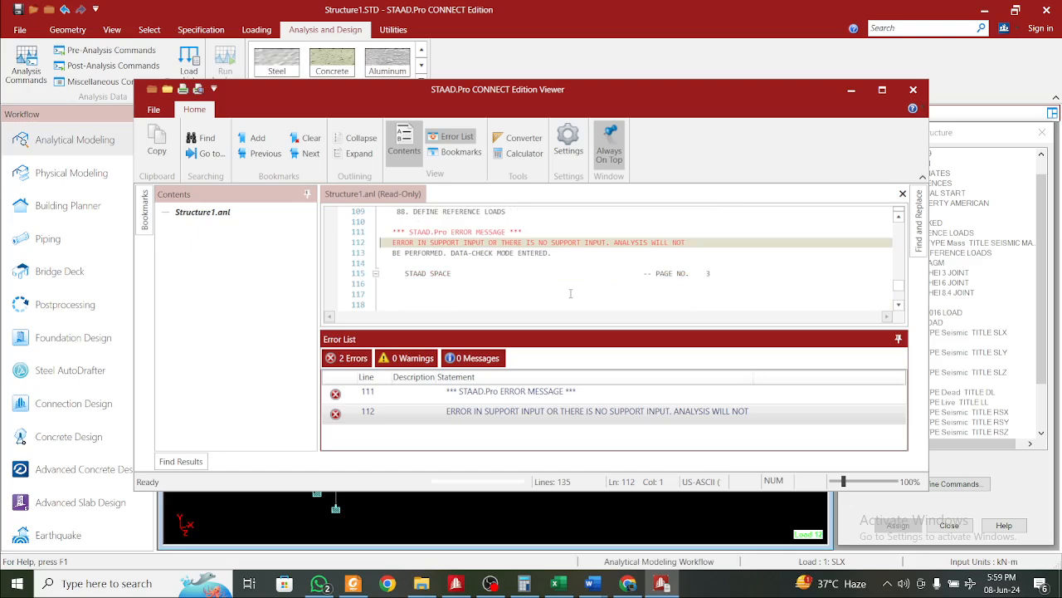
pyautogui.scroll(1, 623, 275)
pyautogui.press('capslock')
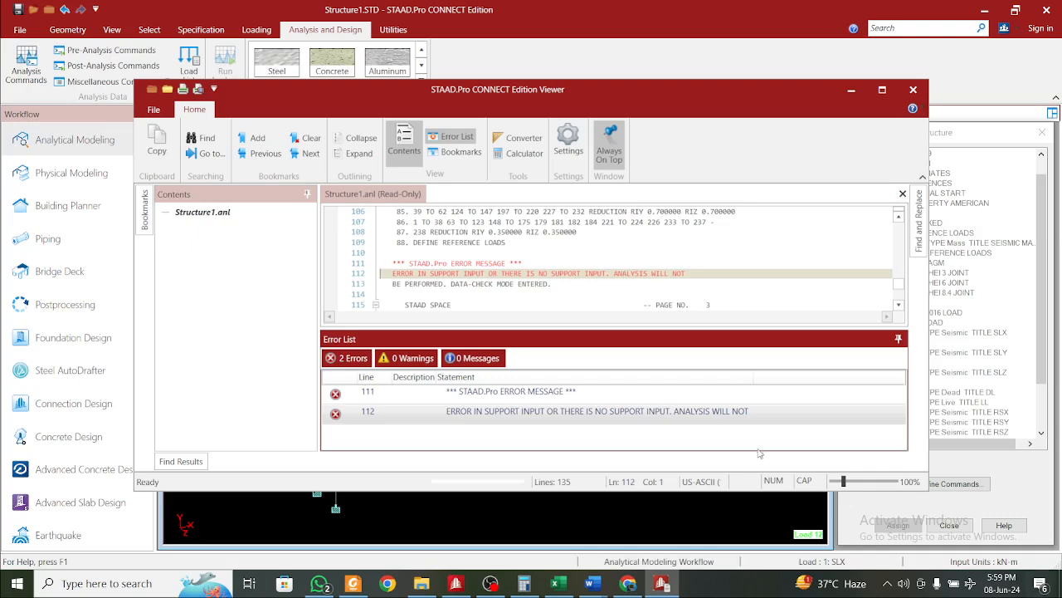
pyautogui.doubleClick(577, 397)
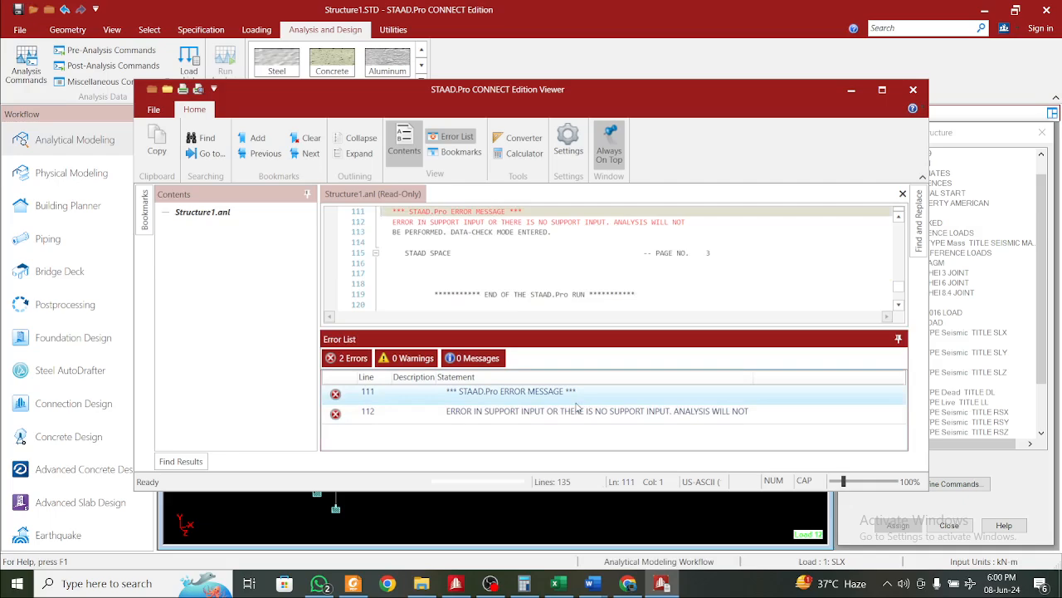
pyautogui.click(913, 89)
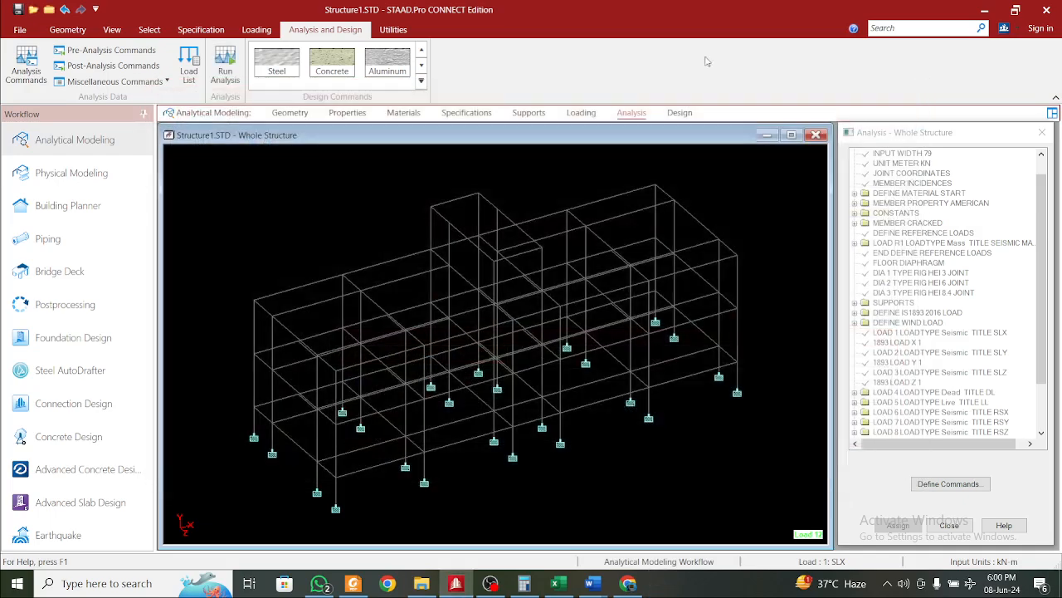
# Open the command file, copy the SUPPORTS block "25 TO 48 FIXED" below the floor diaphragm commands, and delete it there
pyautogui.click(394, 29)
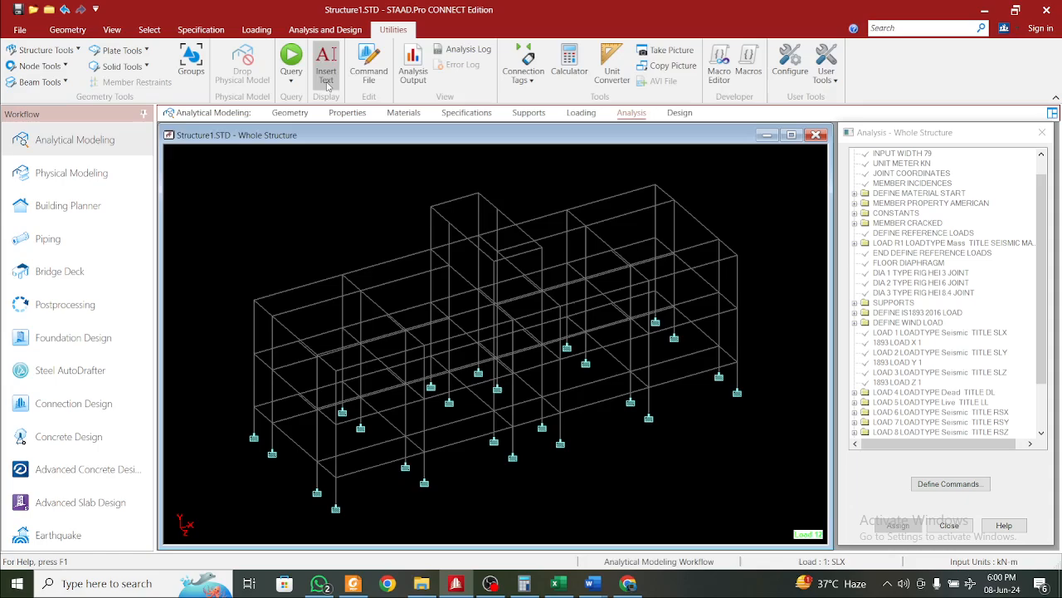
pyautogui.click(372, 75)
pyautogui.scroll(-9, 539, 359)
pyautogui.scroll(-12, 539, 360)
pyautogui.keyDown('ctrl'); pyautogui.scroll(2, 309, 362); pyautogui.keyUp('ctrl')
pyautogui.keyDown('ctrl'); pyautogui.scroll(2, 309, 362); pyautogui.keyUp('ctrl')
pyautogui.scroll(-3, 311, 361)
pyautogui.scroll(-7, 408, 368)
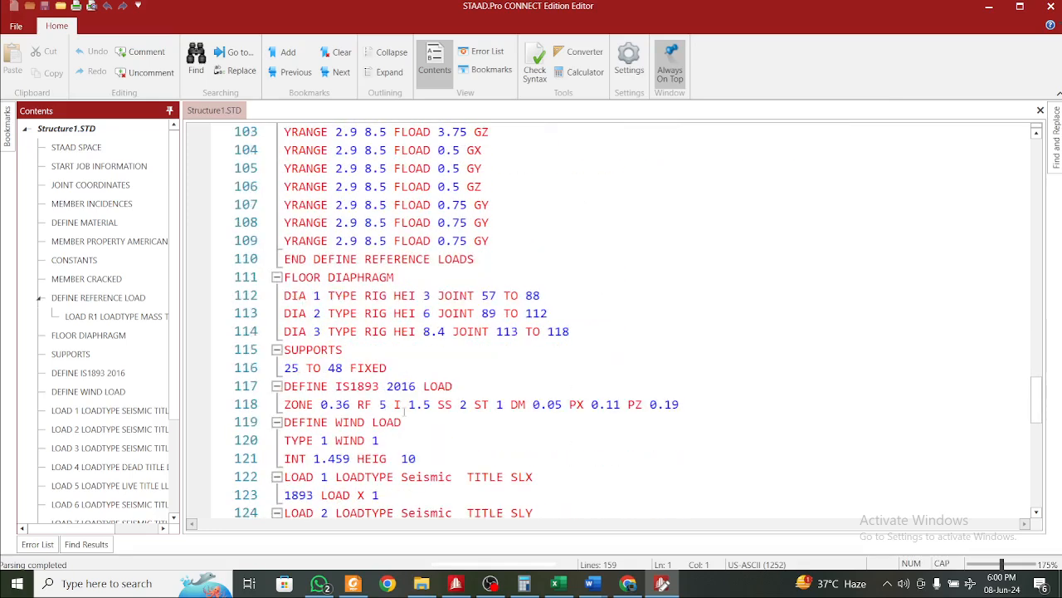
pyautogui.moveTo(401, 365); pyautogui.dragTo(285, 352)
pyautogui.hotkey('ctrl', 'c')
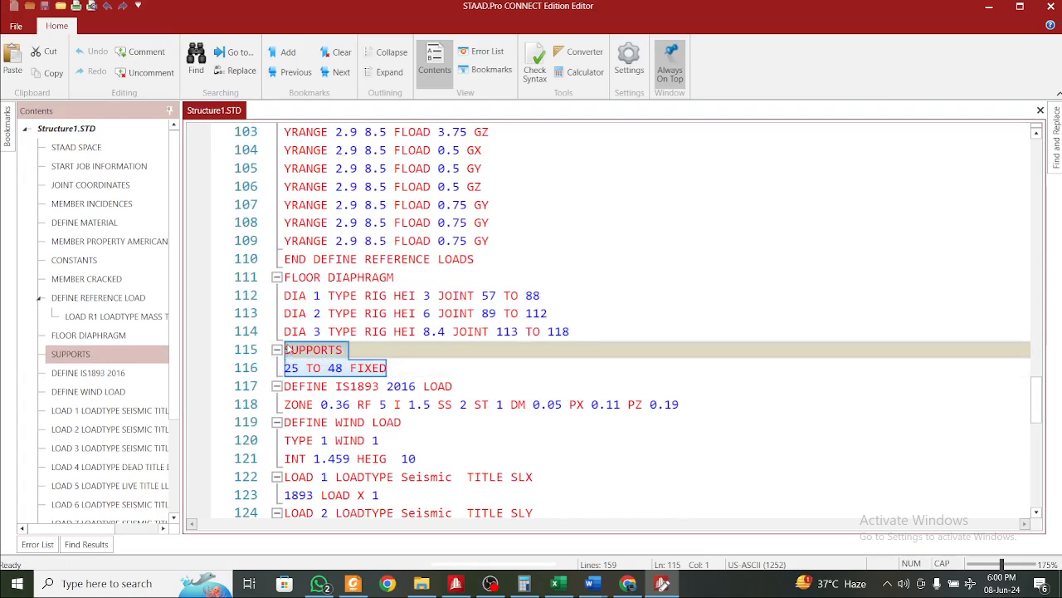
pyautogui.press('Delete')
pyautogui.press('Delete')
# Paste the SUPPORTS block between the MEMBER CRACKED data and DEFINE REFERENCE LOADS, saving and closing the command file
pyautogui.scroll(7, 286, 350)
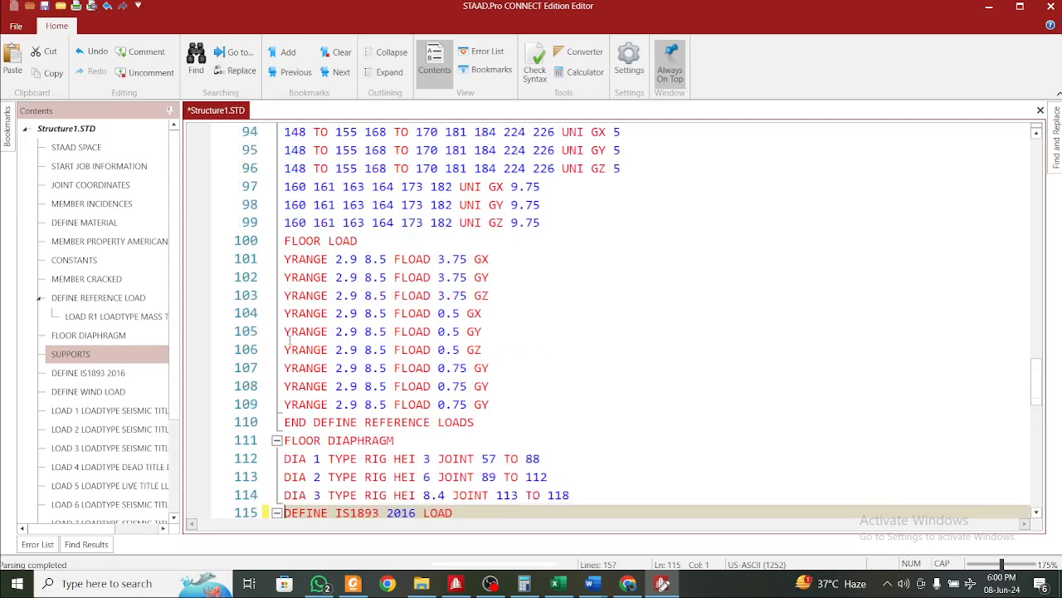
pyautogui.scroll(1, 288, 339)
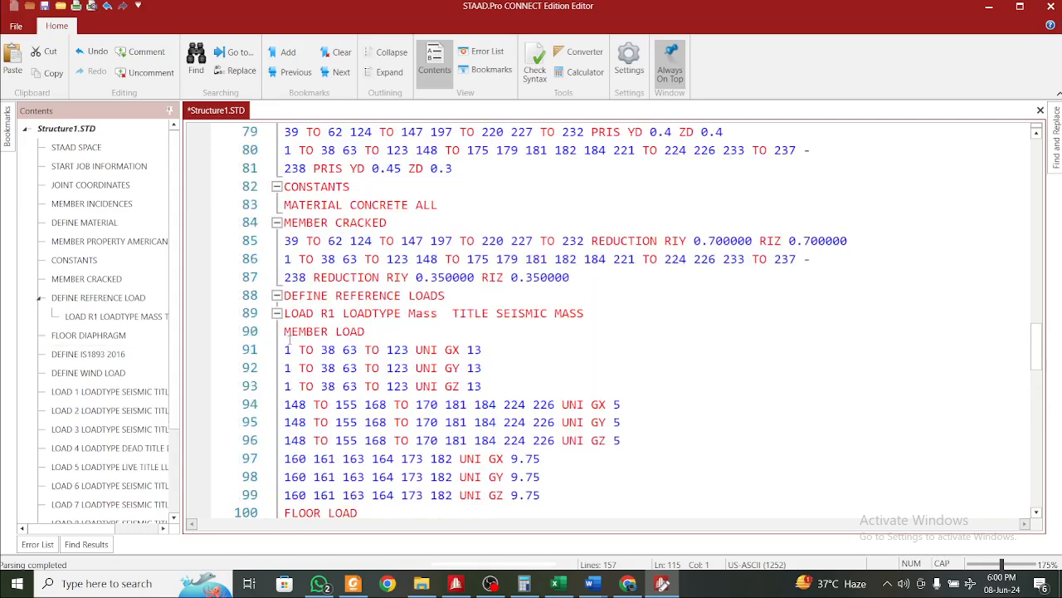
pyautogui.scroll(1, 482, 246)
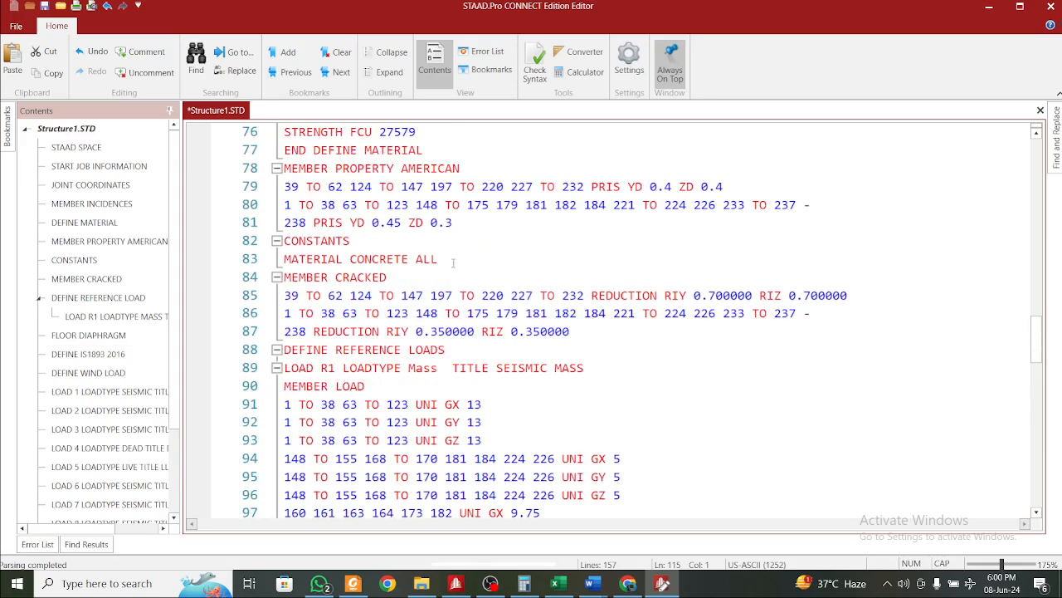
pyautogui.click(576, 331)
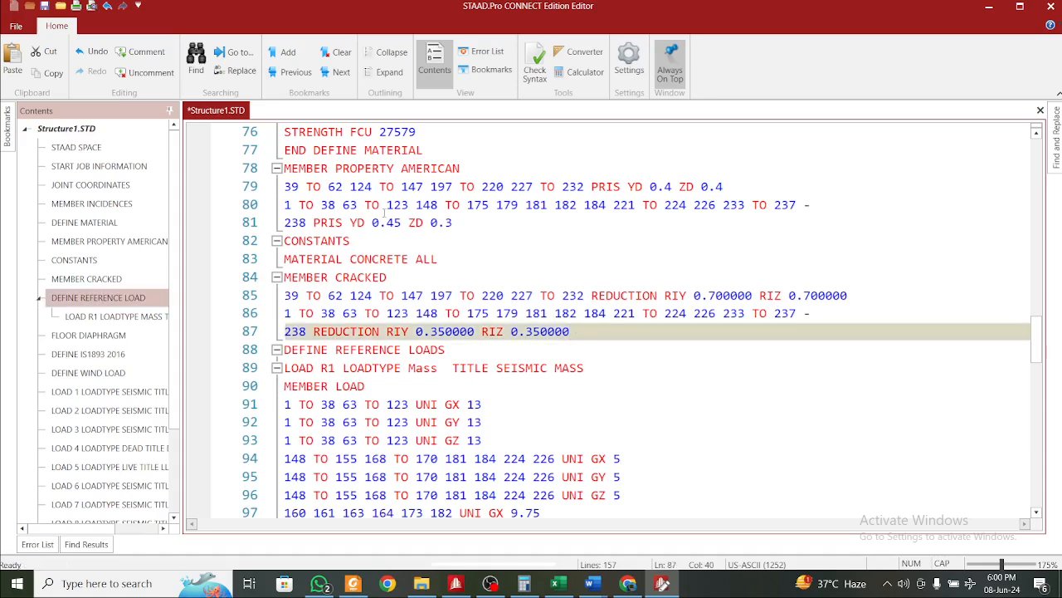
pyautogui.press('Return')
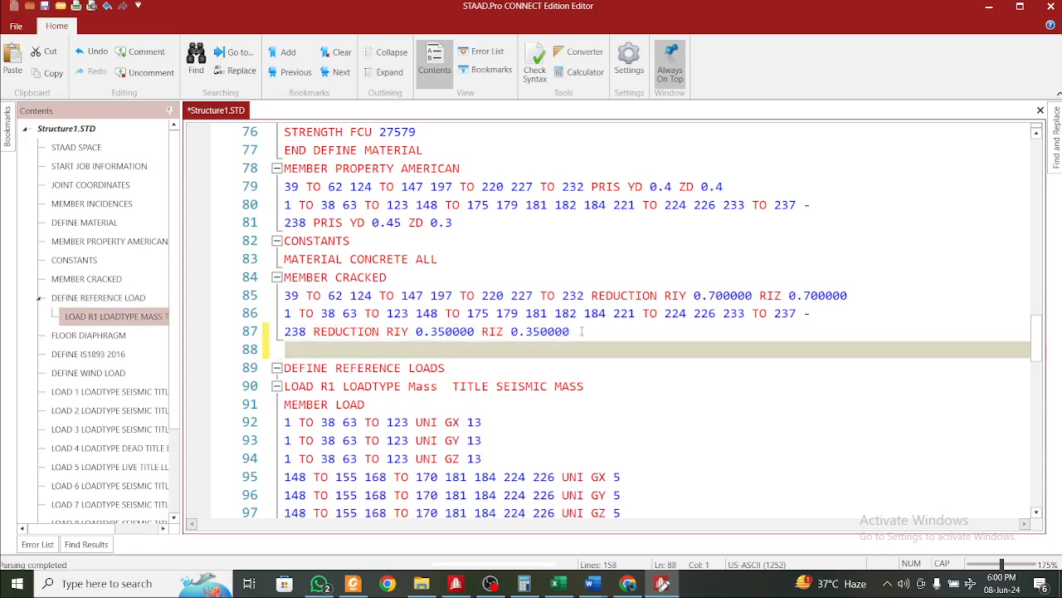
pyautogui.hotkey('ctrl', 'v')
pyautogui.hotkey('ctrl', 's')
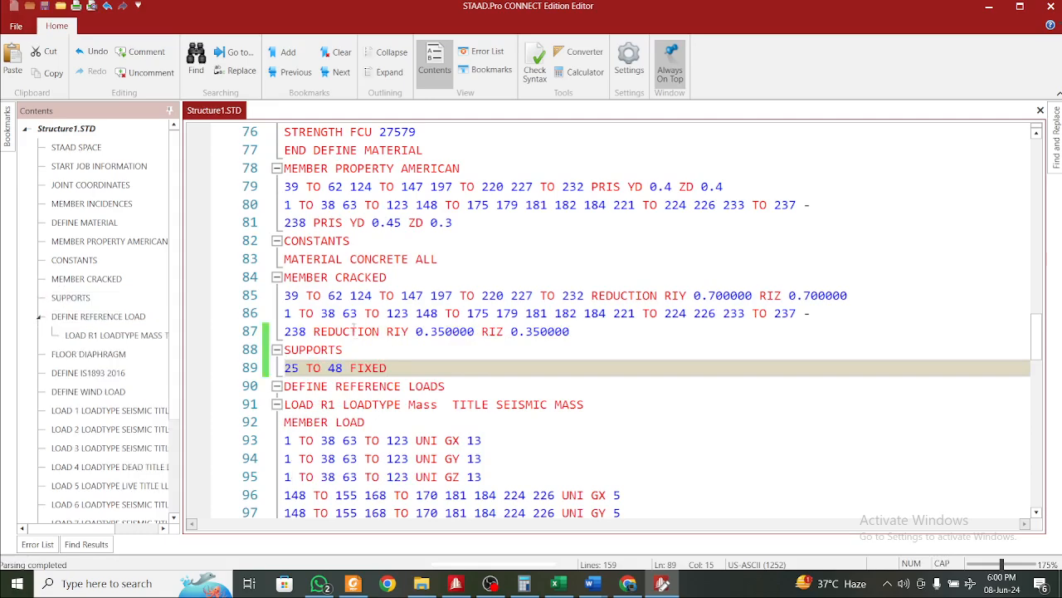
pyautogui.click(1053, 6)
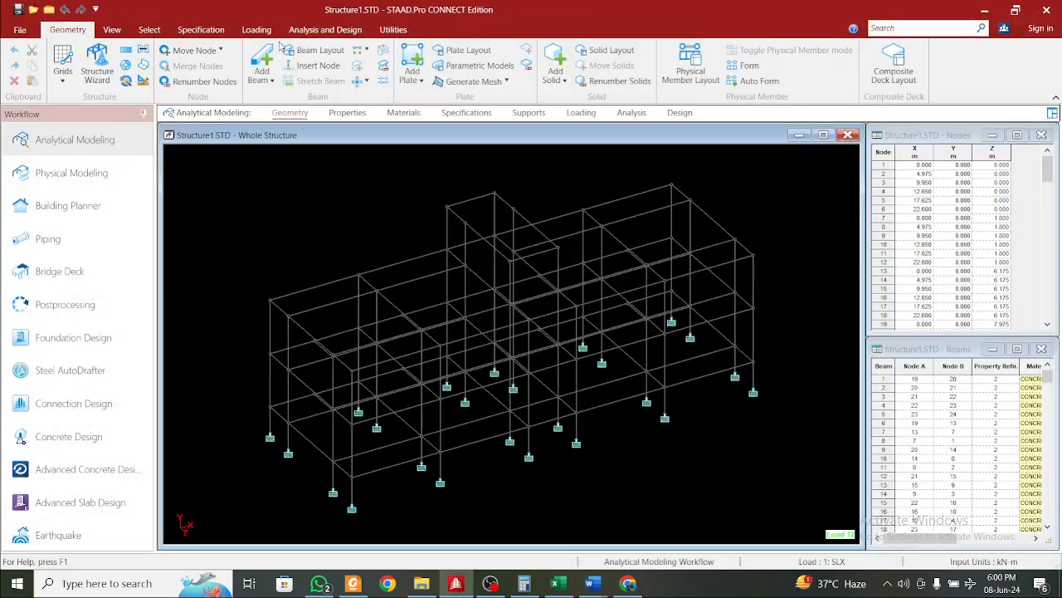
# Rerun the analysis of the structure and open its output file
pyautogui.click(325, 29)
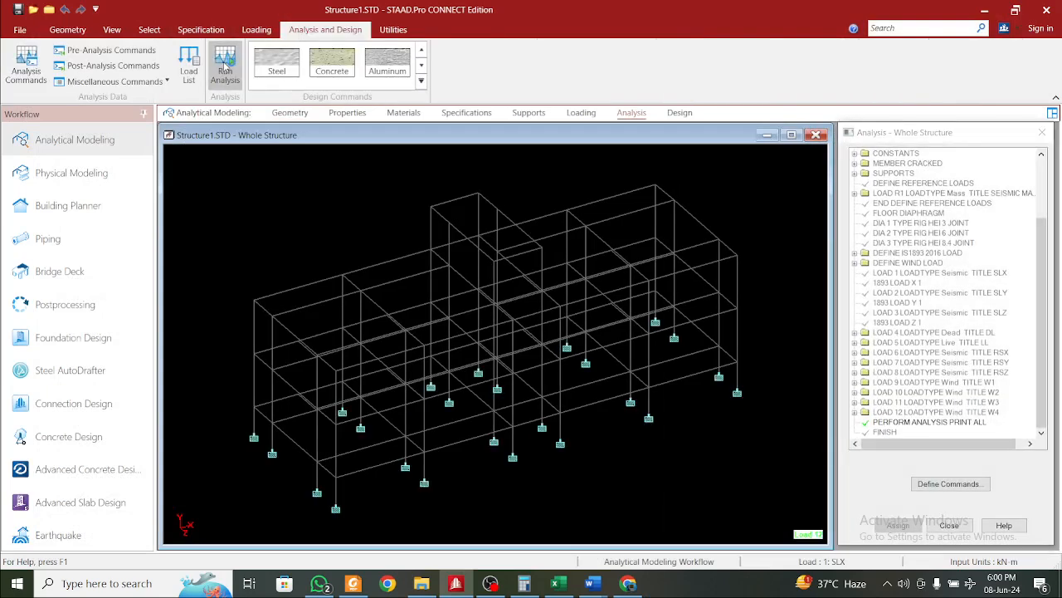
pyautogui.click(224, 62)
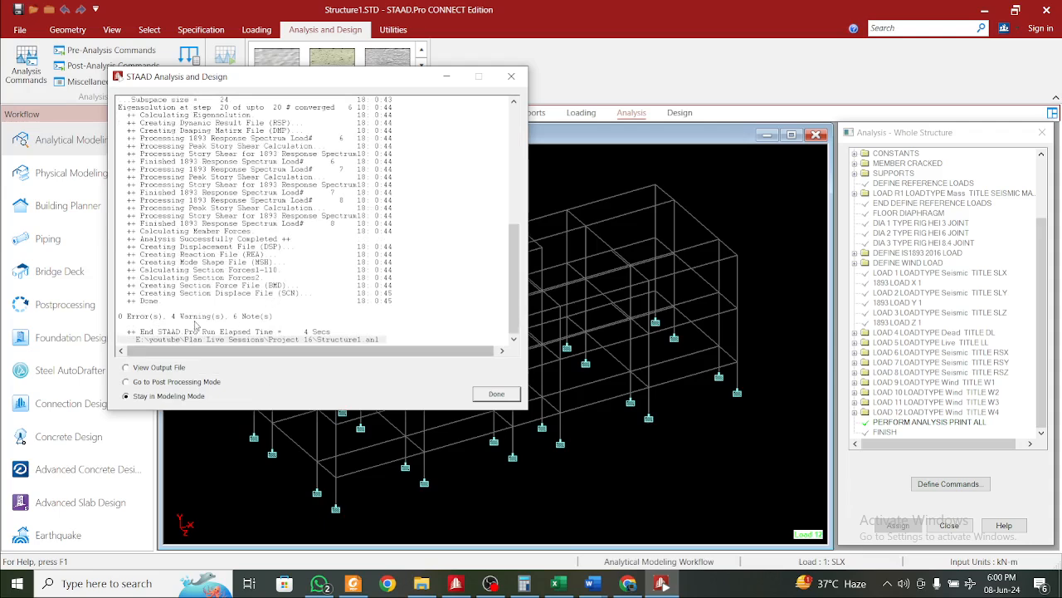
pyautogui.click(177, 367)
pyautogui.click(496, 393)
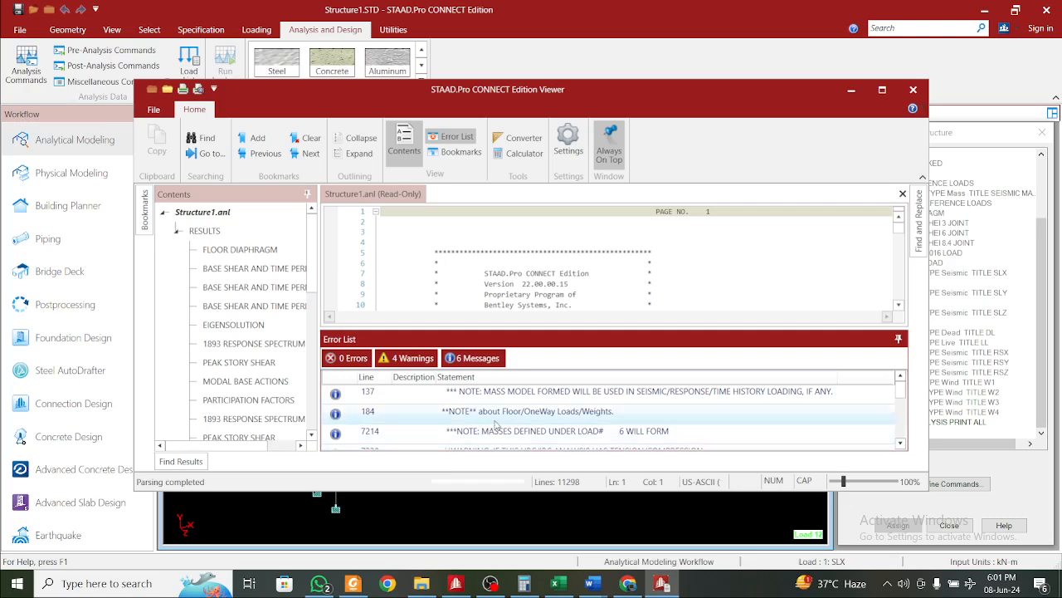
# Review the notes and warnings in the output file's error list and close the viewer
pyautogui.scroll(-2, 496, 424)
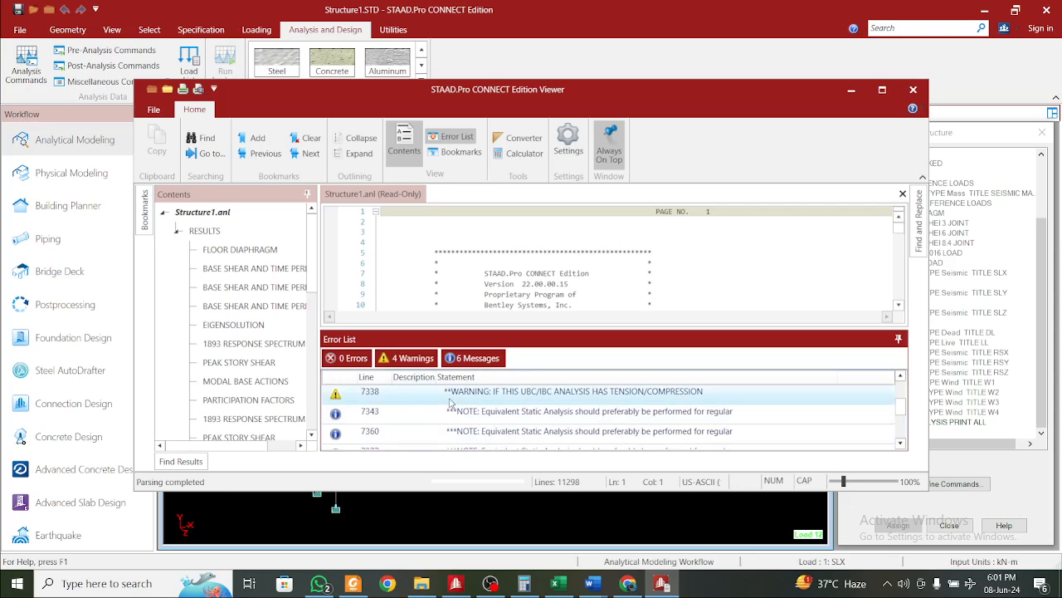
pyautogui.scroll(-2, 451, 402)
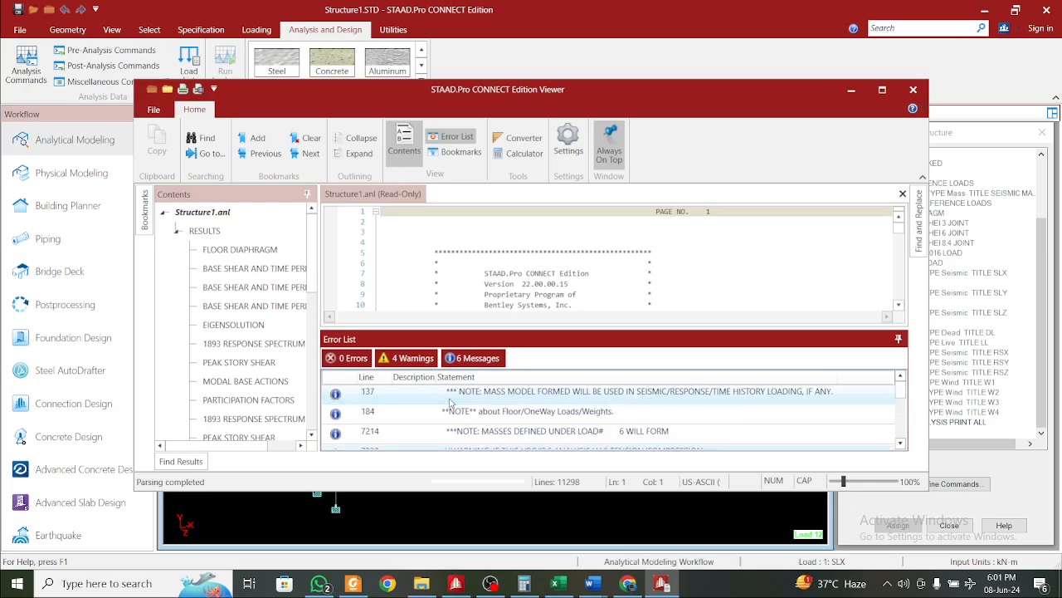
pyautogui.click(913, 89)
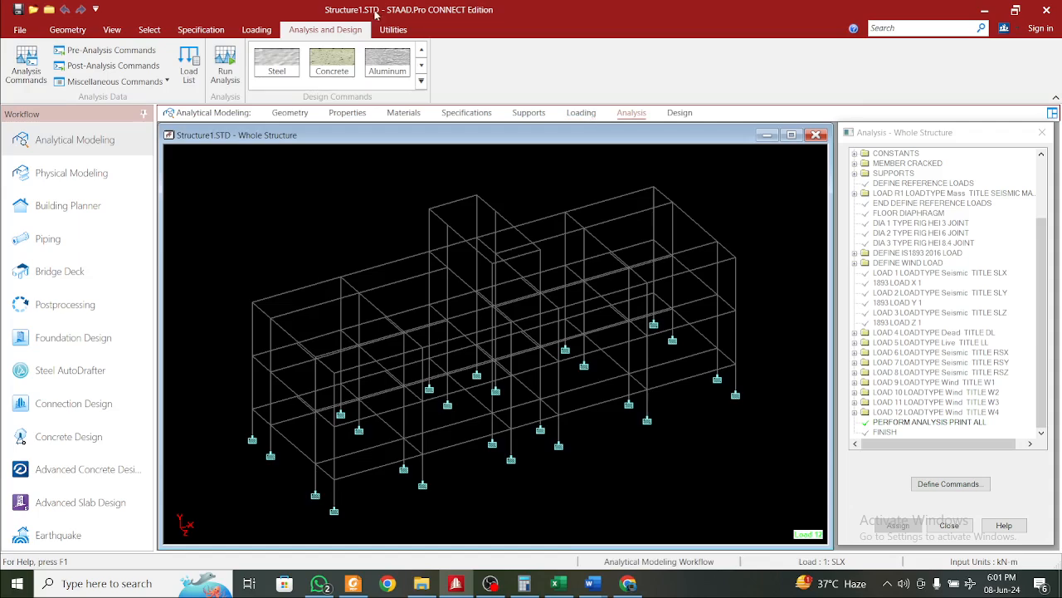
# Reopen the command file and locate the definition of seismic load case 1, SLX
pyautogui.click(393, 29)
pyautogui.click(363, 71)
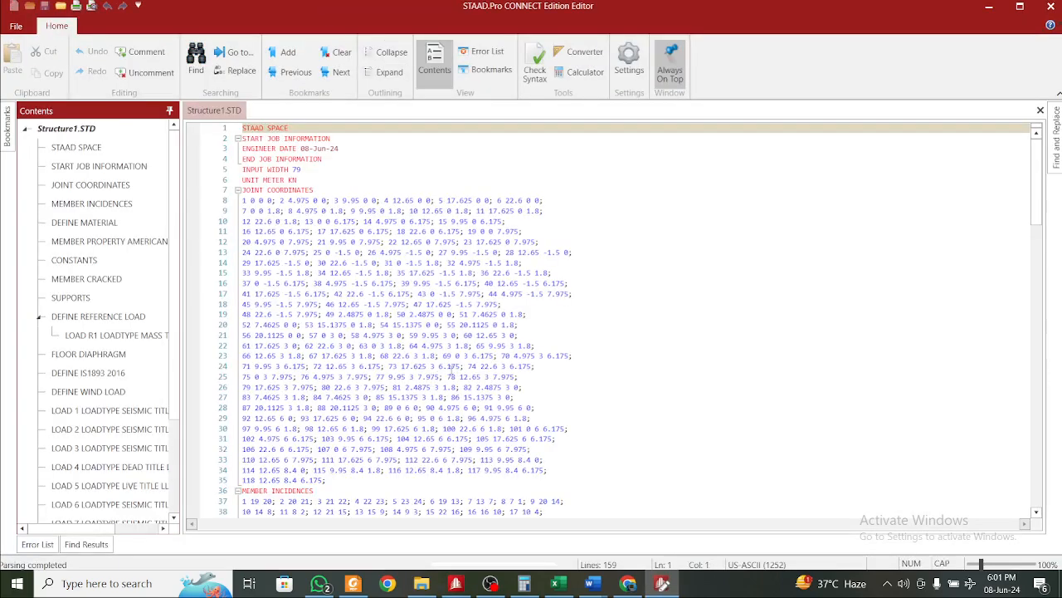
pyautogui.scroll(-17, 385, 461)
pyautogui.scroll(-12, 385, 453)
pyautogui.keyDown('ctrl'); pyautogui.scroll(5, 291, 418); pyautogui.keyUp('ctrl')
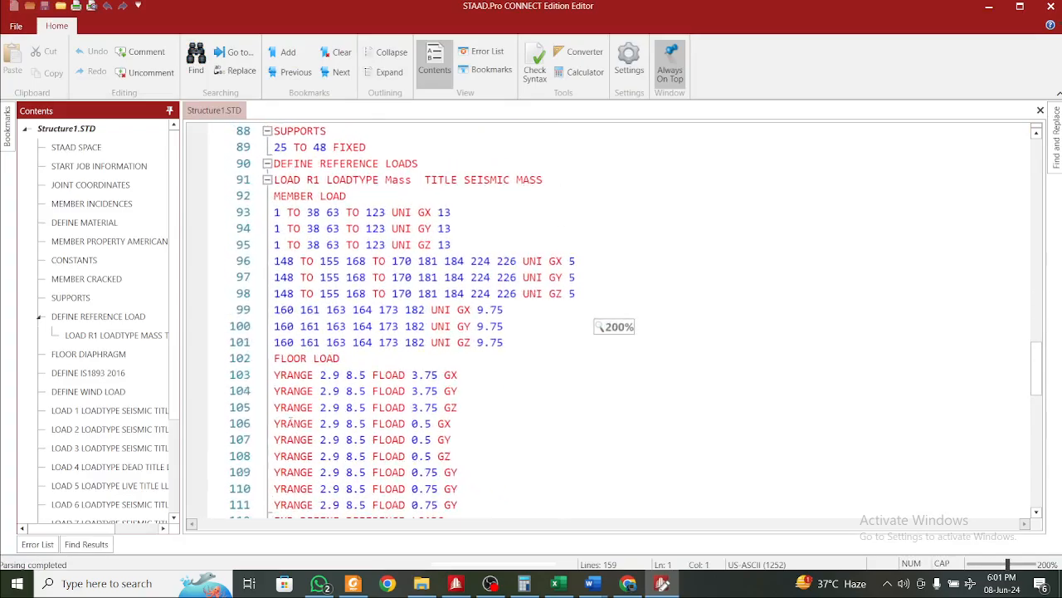
pyautogui.scroll(-16, 292, 420)
pyautogui.scroll(-1, 292, 423)
pyautogui.scroll(4, 292, 423)
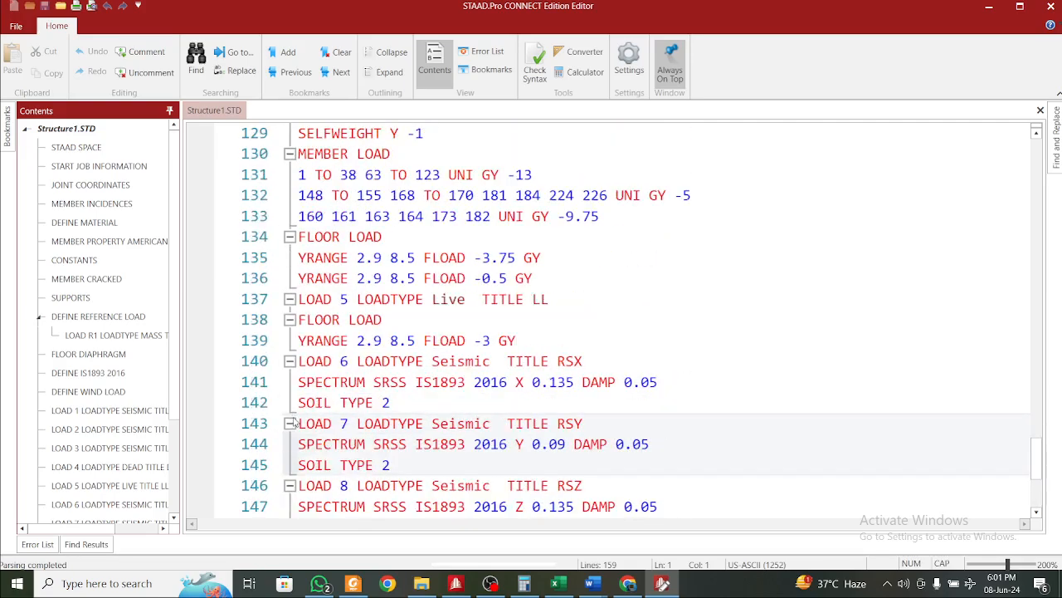
pyautogui.scroll(2, 292, 424)
pyautogui.scroll(2, 292, 423)
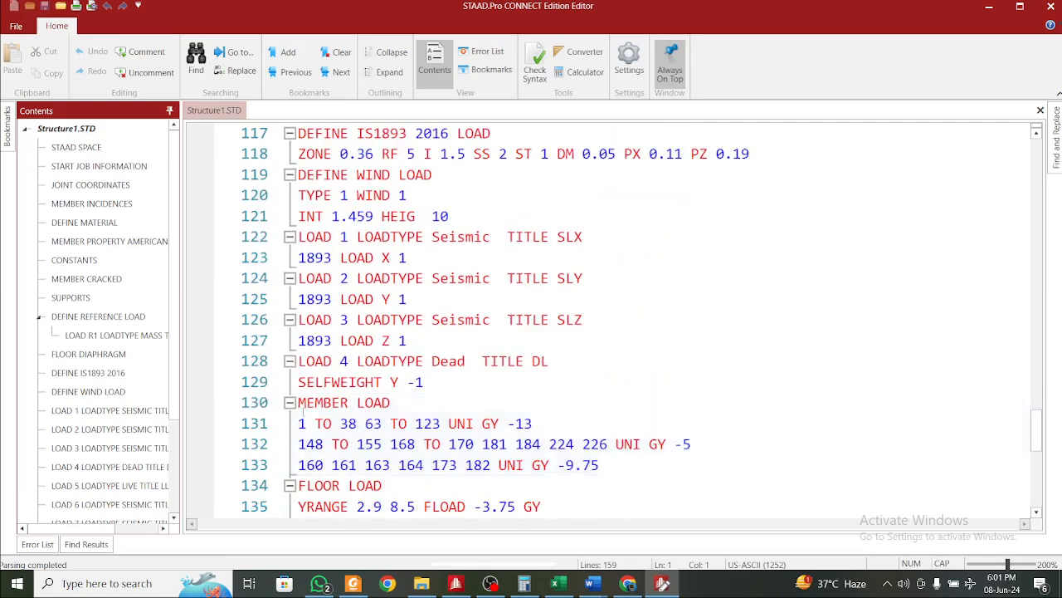
# Insert the lines PERFORM ANALYSIS and CHANGE below "1893 LOAD X 1" in load case SLX
pyautogui.click(425, 260)
pyautogui.press('Return')
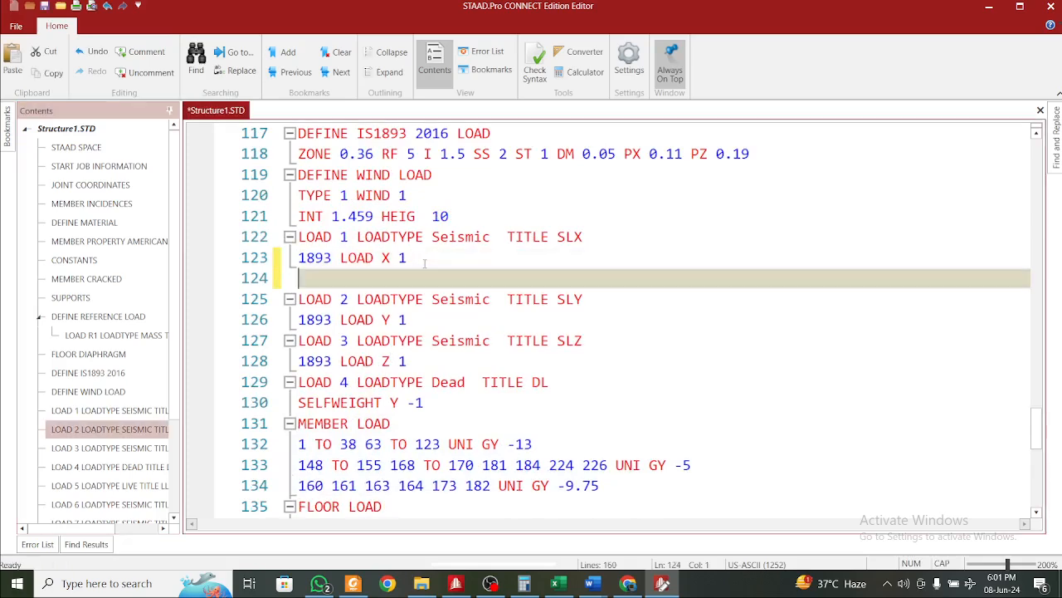
pyautogui.write('PERFR')
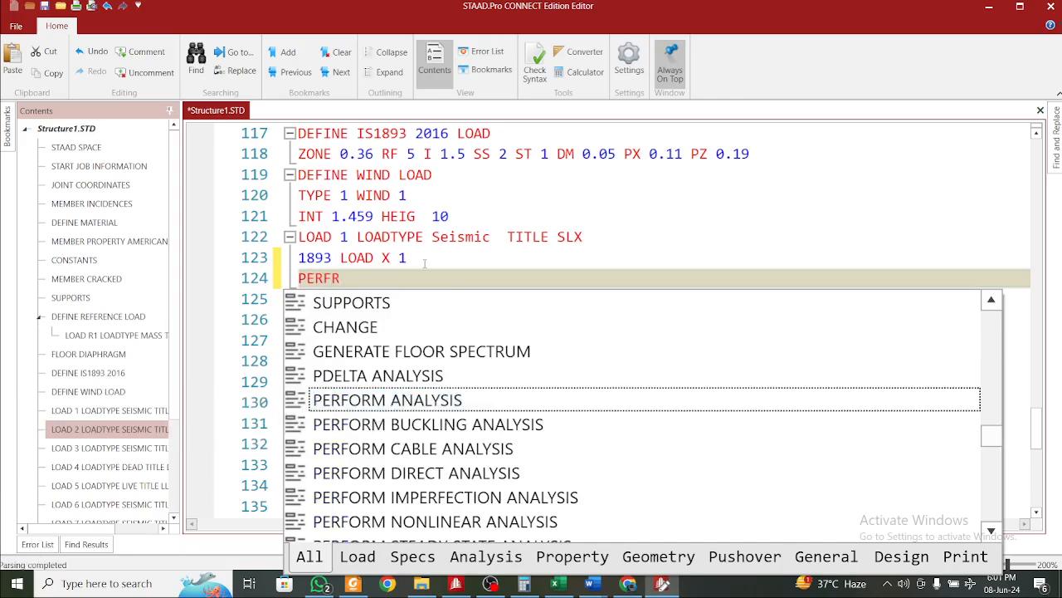
pyautogui.press('BackSpace')
pyautogui.write('ORM')
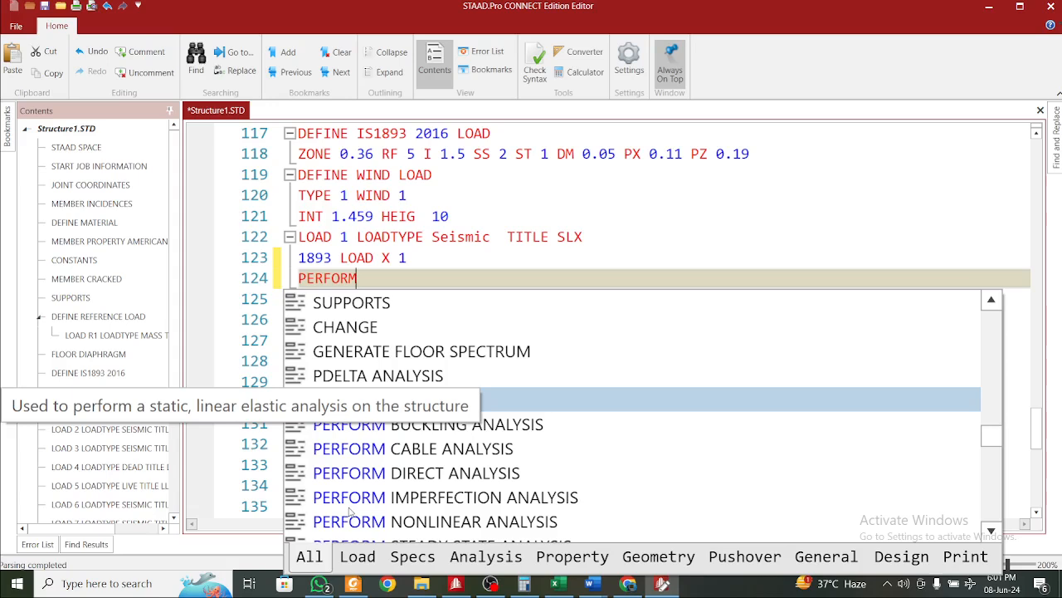
pyautogui.write('AN')
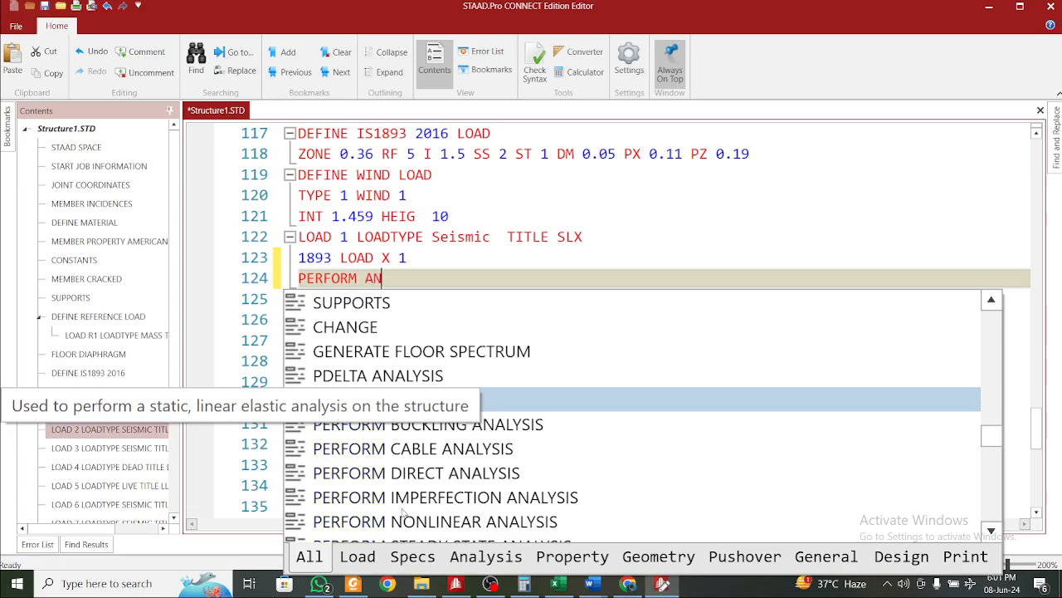
pyautogui.write('ALYSIS')
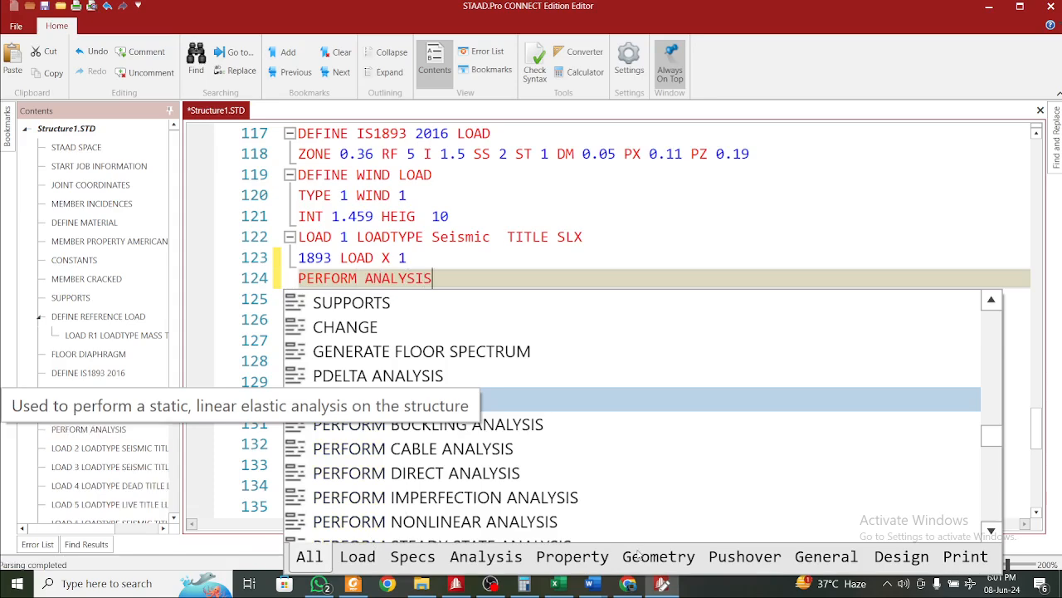
pyautogui.click(537, 425)
pyautogui.doubleClick(546, 406)
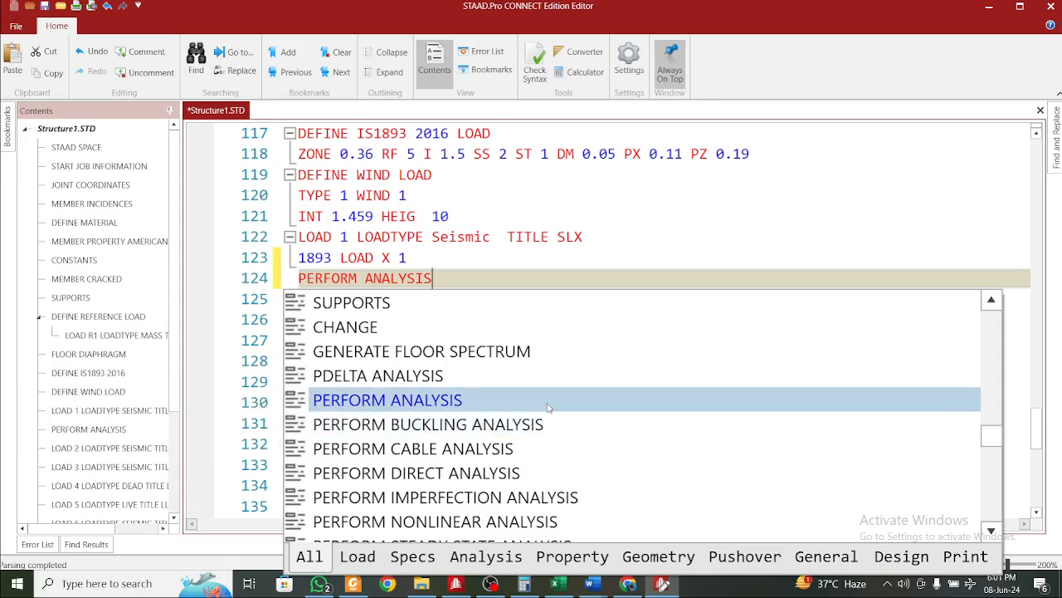
pyautogui.click(547, 404)
pyautogui.click(474, 268)
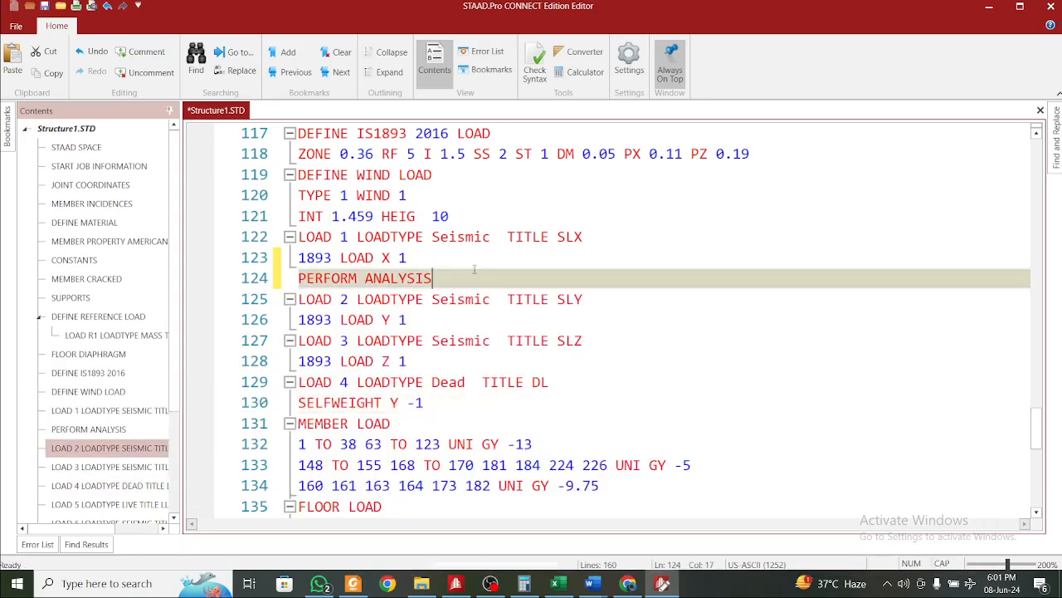
pyautogui.press('Return')
pyautogui.write('CHANGE')
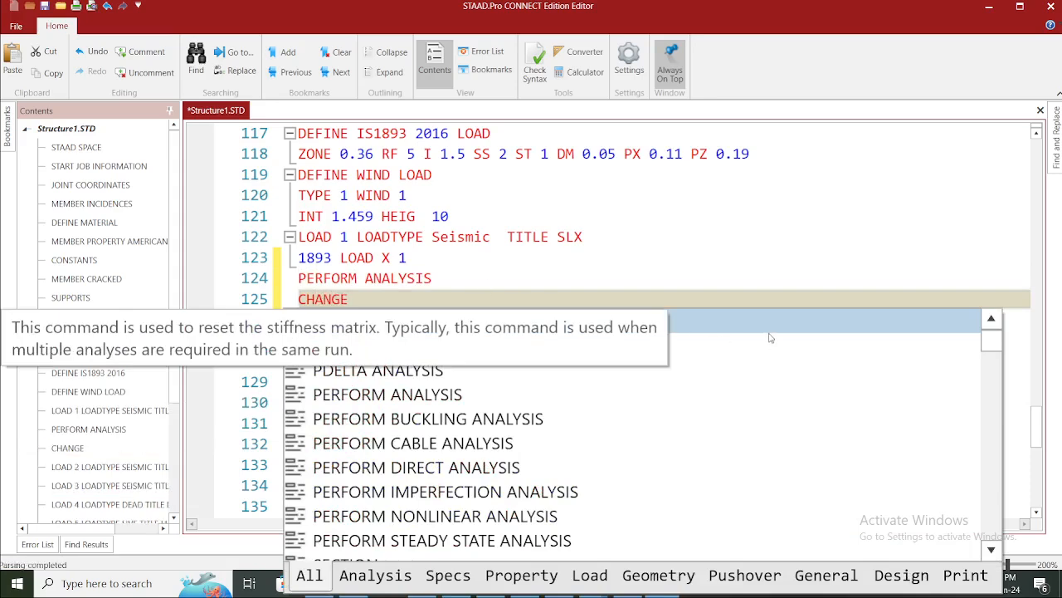
# Copy the PERFORM ANALYSIS and CHANGE lines from load case SLX to below "1893 LOAD Y 1" in load case SLY
pyautogui.press('Escape')
pyautogui.click(444, 275)
pyautogui.moveTo(348, 299); pyautogui.dragTo(300, 278)
pyautogui.hotkey('ctrl', 'c')
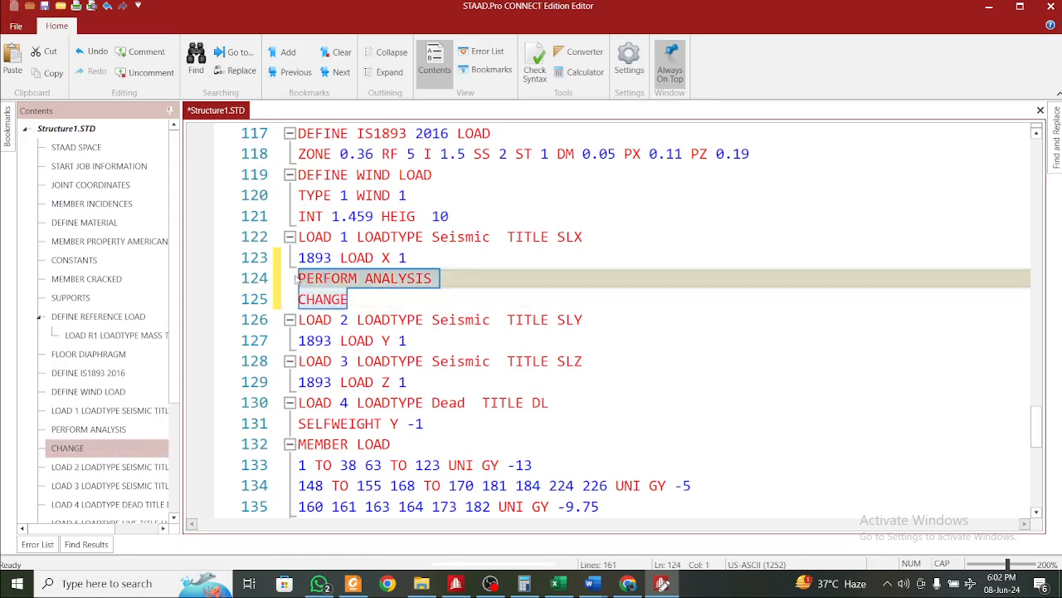
pyautogui.click(421, 334)
pyautogui.press('Return')
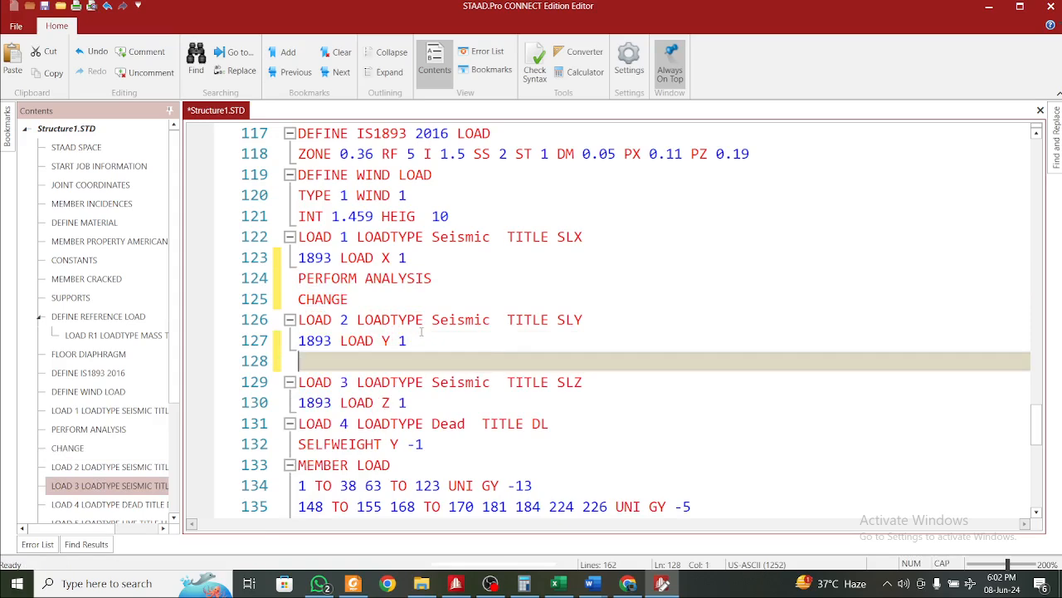
pyautogui.hotkey('ctrl', 'v')
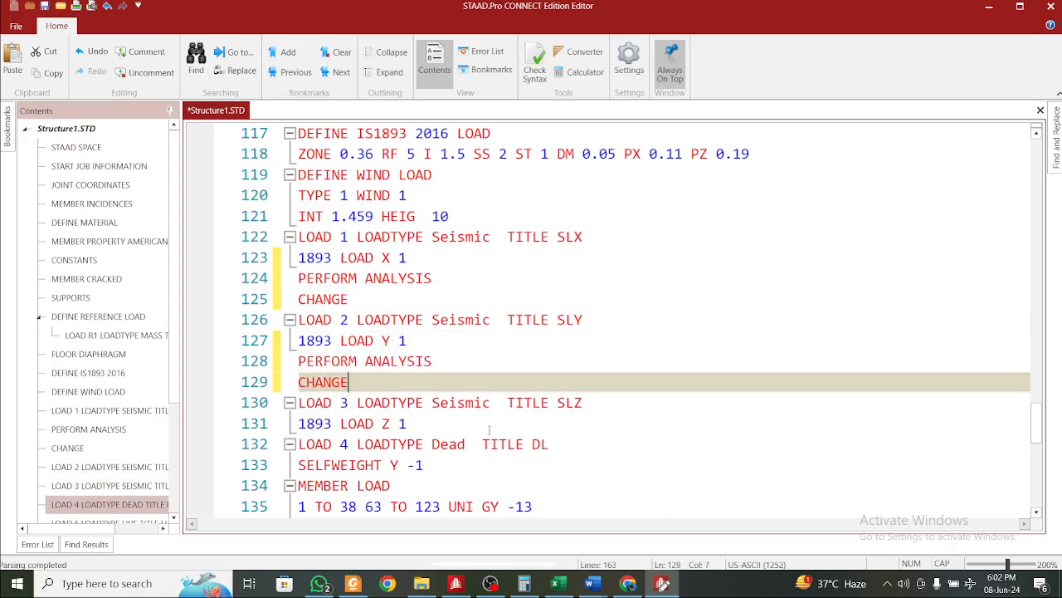
# Add the same PERFORM ANALYSIS and CHANGE lines below "1893 LOAD Z 1" in load case SLZ, then save and close the command file
pyautogui.click(491, 430)
pyautogui.press('Return')
pyautogui.hotkey('ctrl', 'v')
pyautogui.hotkey('ctrl', 's')
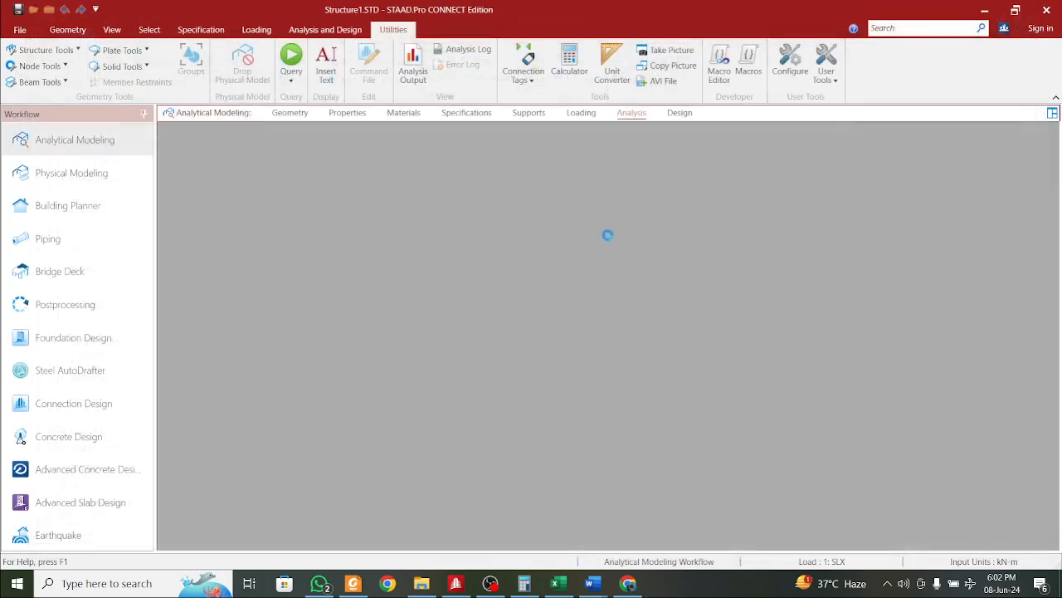
pyautogui.click(1051, 6)
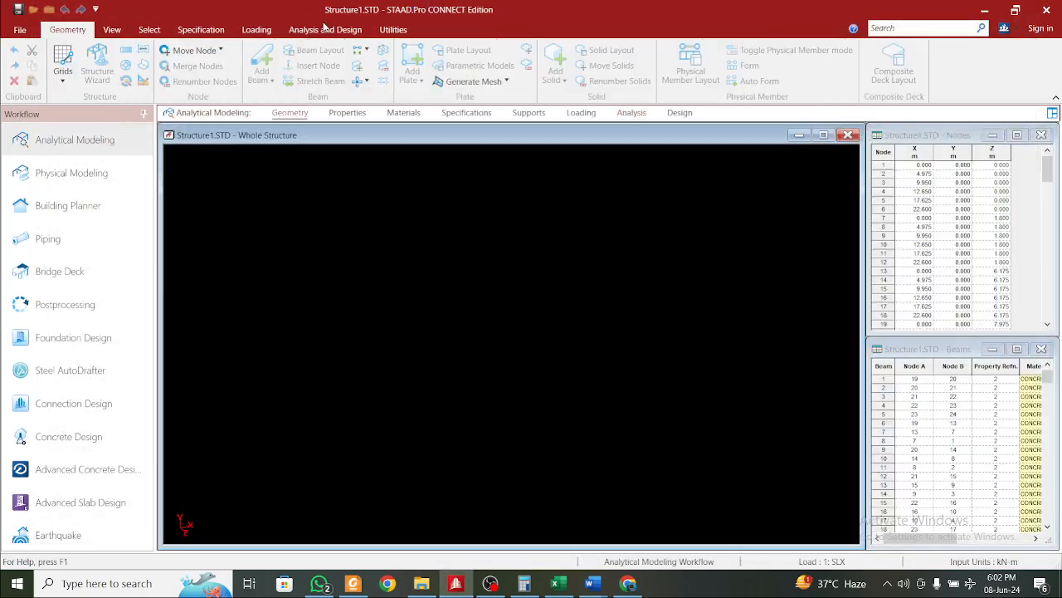
# Rerun the analysis with the edited command file and open its output file
pyautogui.click(326, 30)
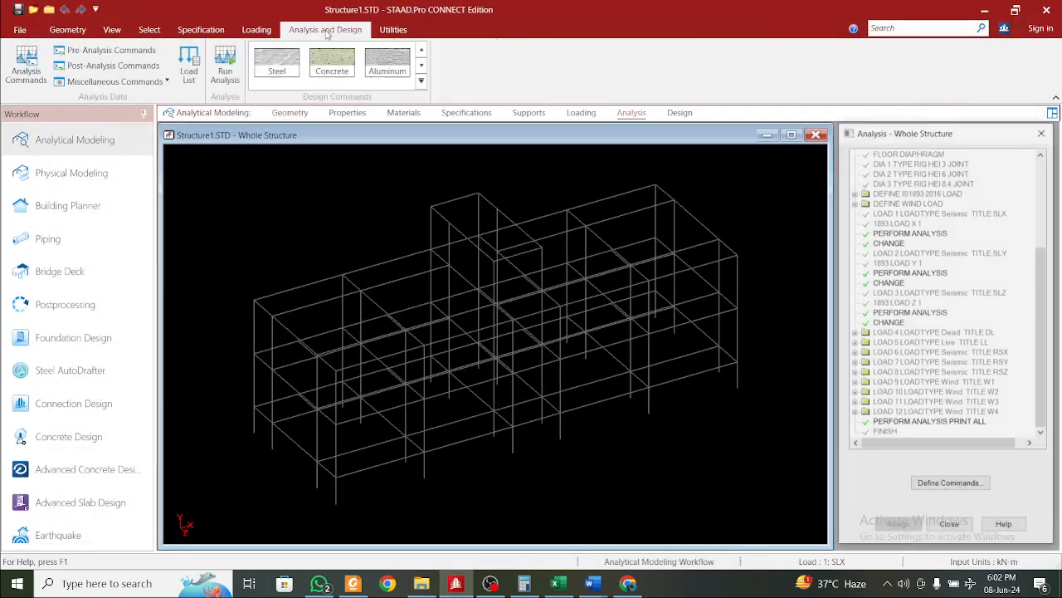
pyautogui.click(225, 66)
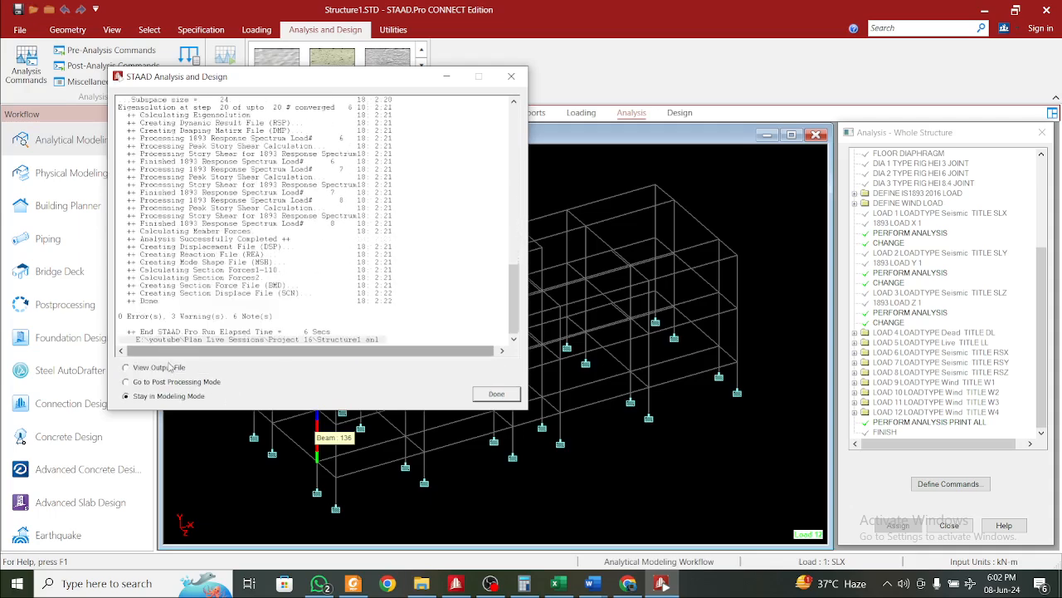
pyautogui.click(502, 396)
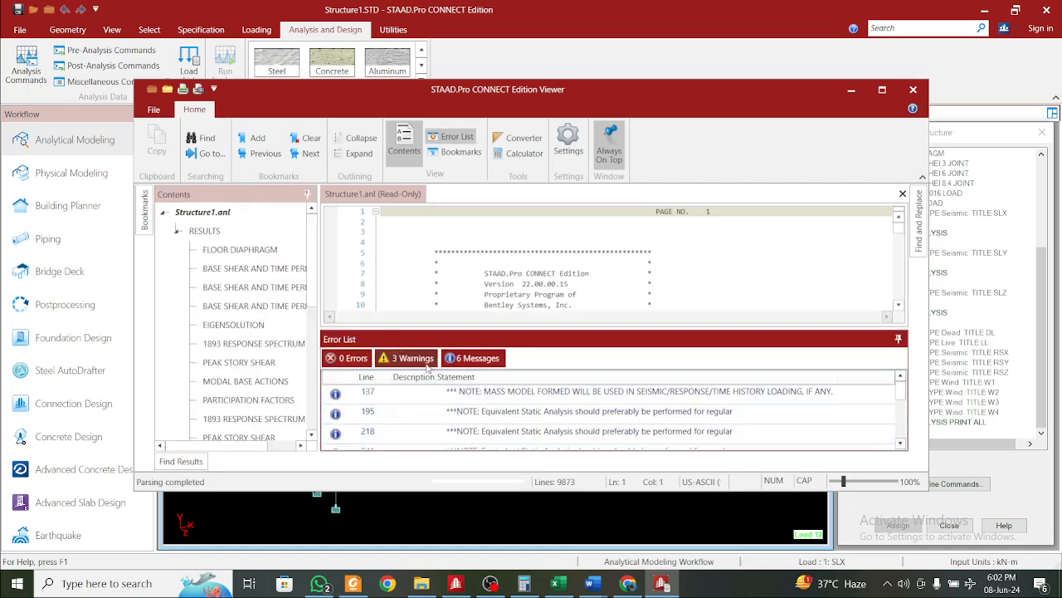
# Filter the output file's error list to the warnings, read them and close the viewer
pyautogui.click(482, 362)
pyautogui.click(407, 358)
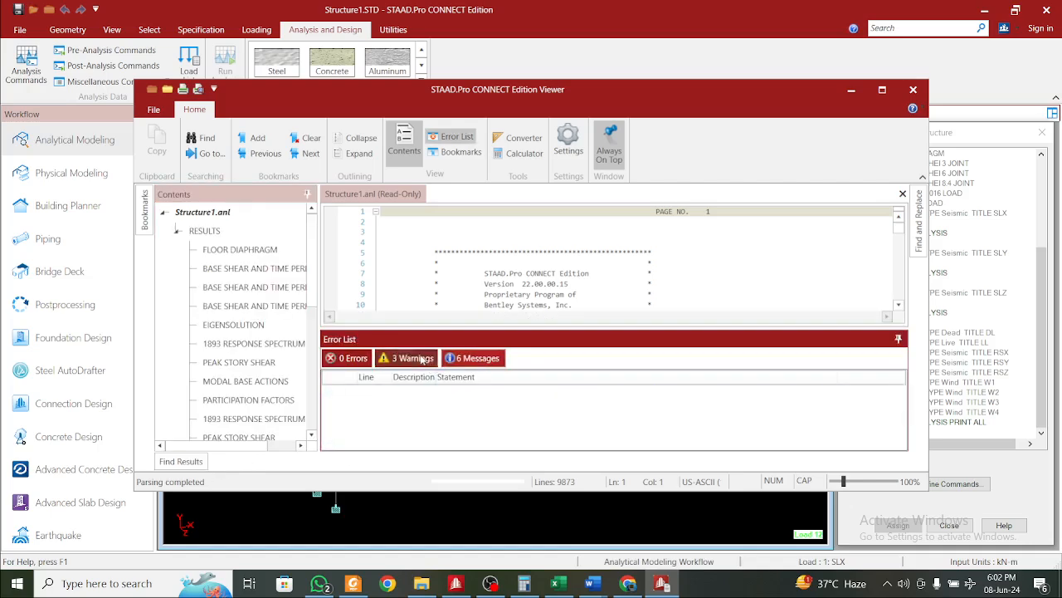
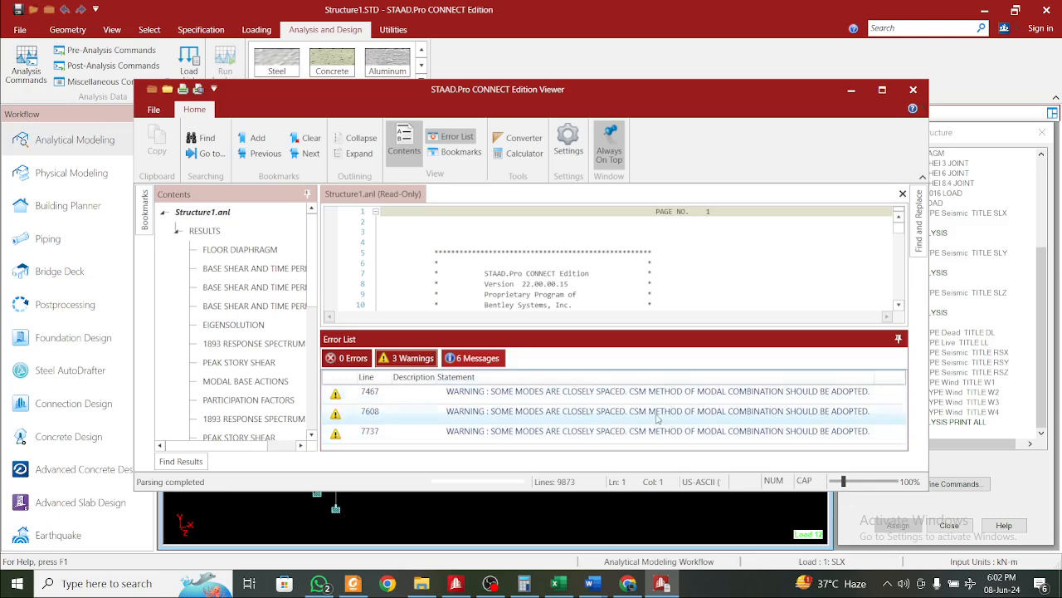
pyautogui.click(912, 89)
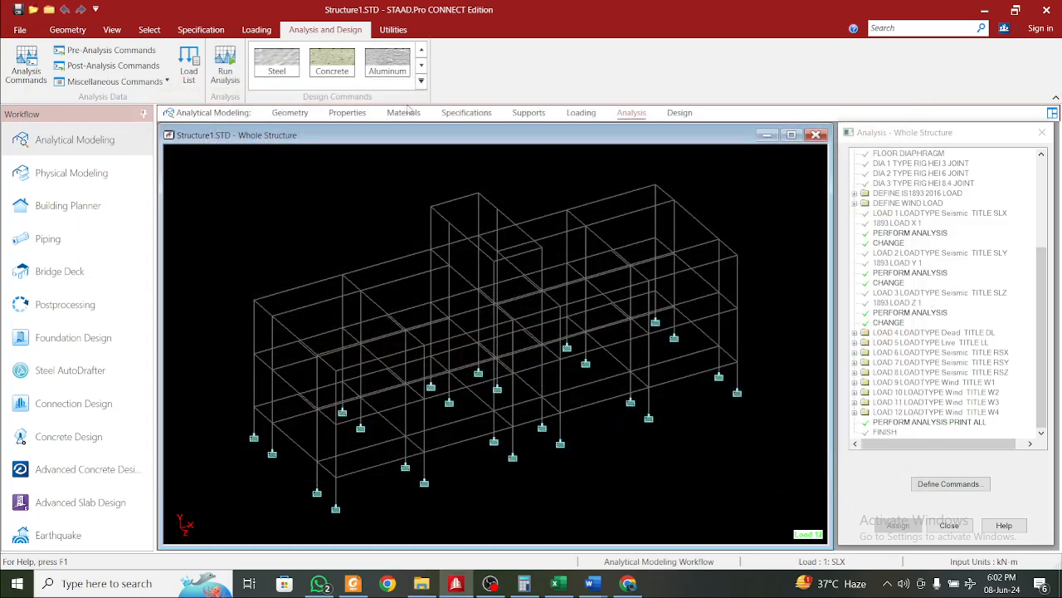
# Change the response spectrum combination method of load case 7, RSY, to CQC
pyautogui.click(581, 112)
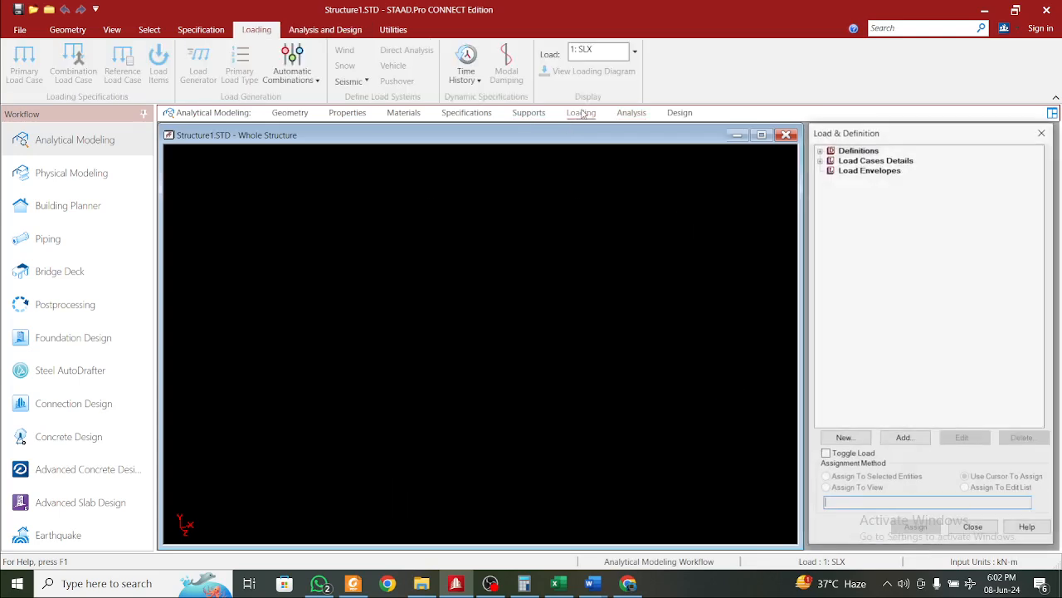
pyautogui.click(819, 160)
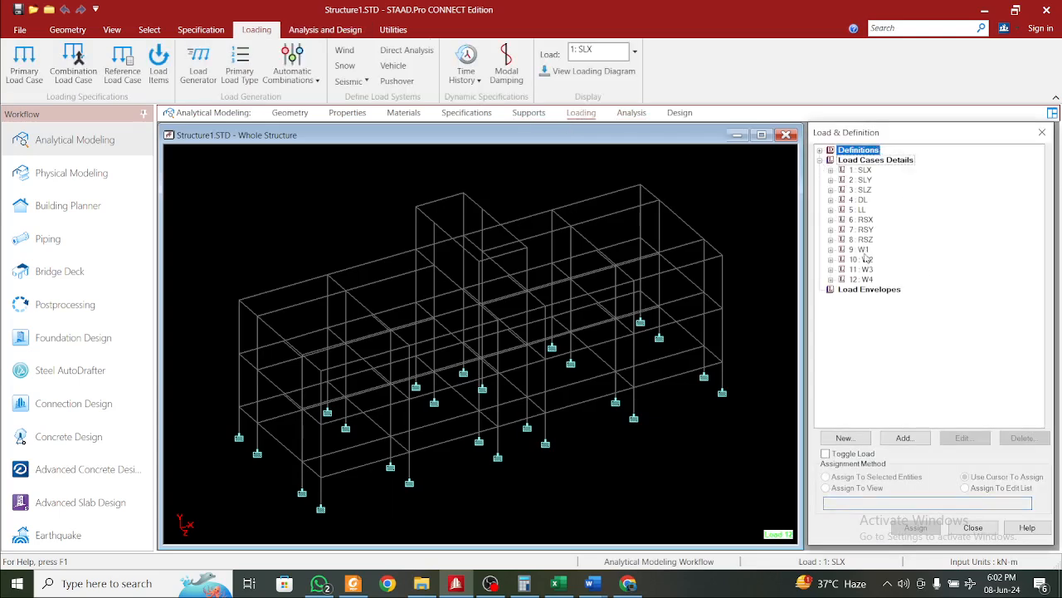
pyautogui.click(831, 231)
pyautogui.click(881, 240)
pyautogui.click(965, 440)
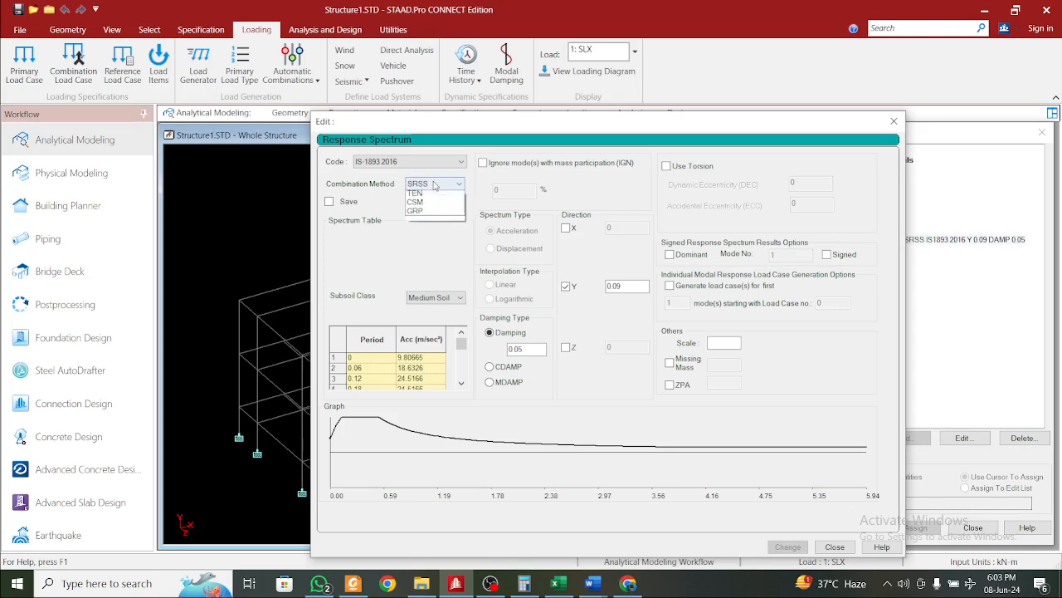
pyautogui.click(434, 183)
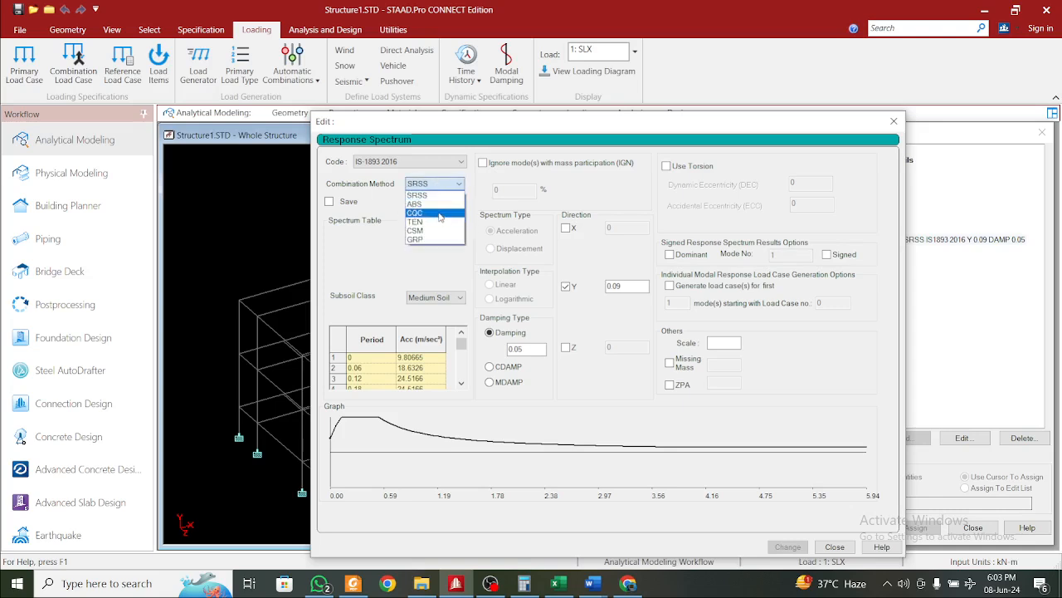
pyautogui.click(440, 214)
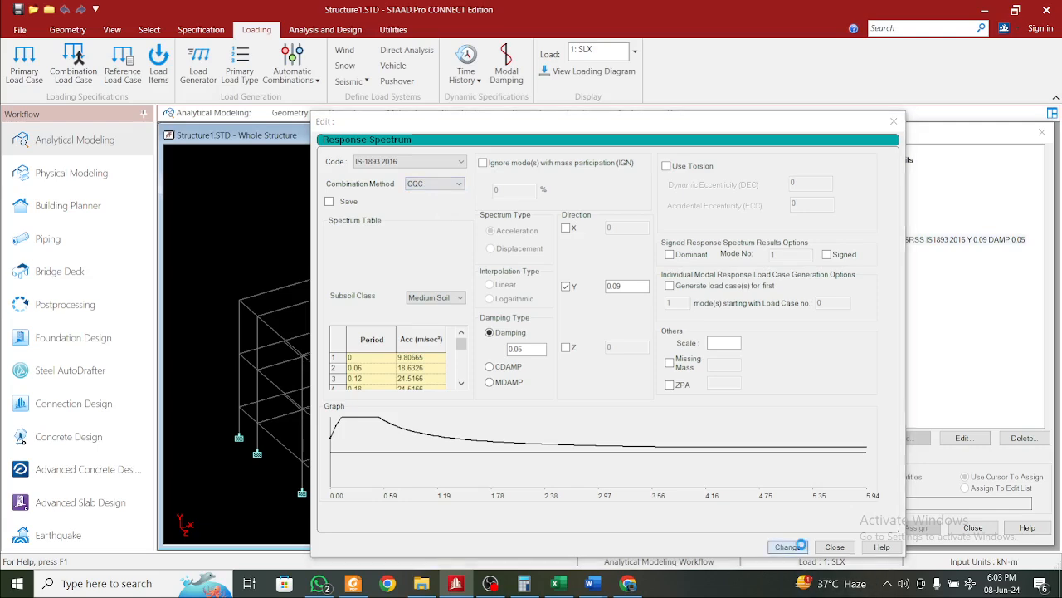
pyautogui.click(788, 547)
pyautogui.click(639, 382)
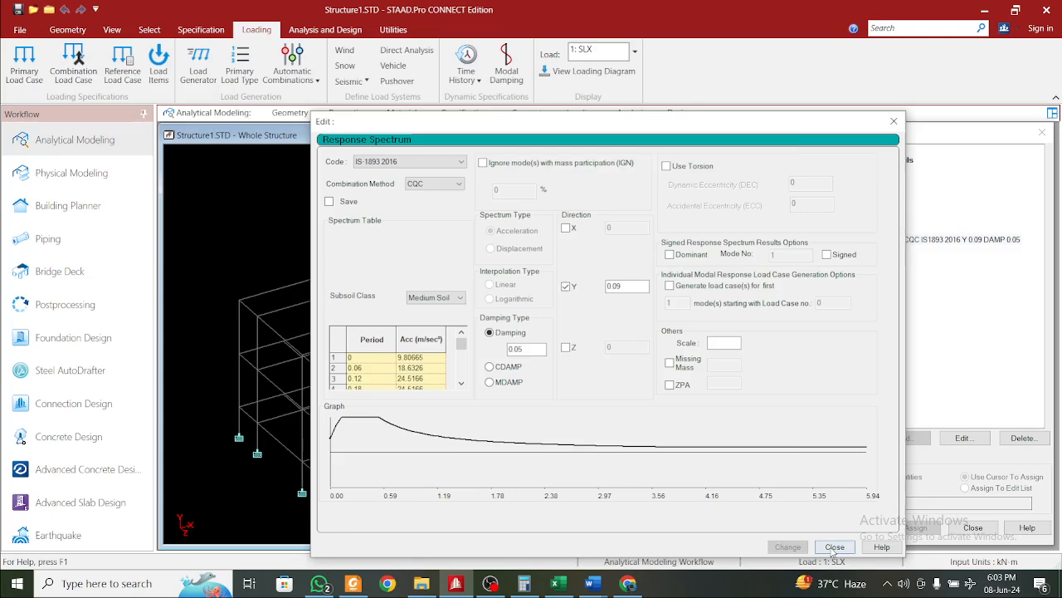
pyautogui.click(834, 546)
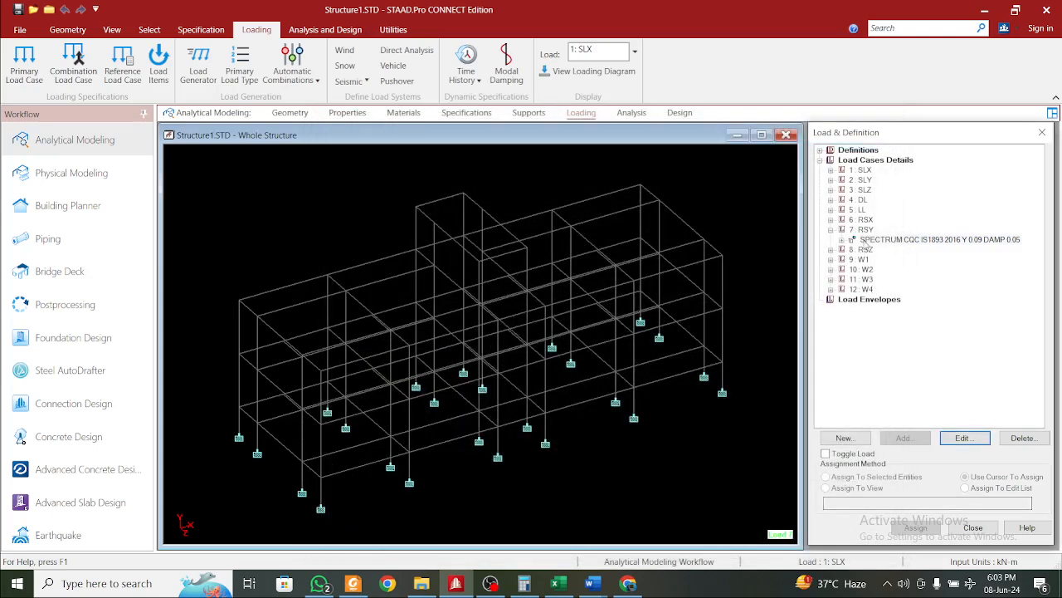
# Change the response spectrum combination method of load case 6, RSX, to CQC
pyautogui.click(863, 220)
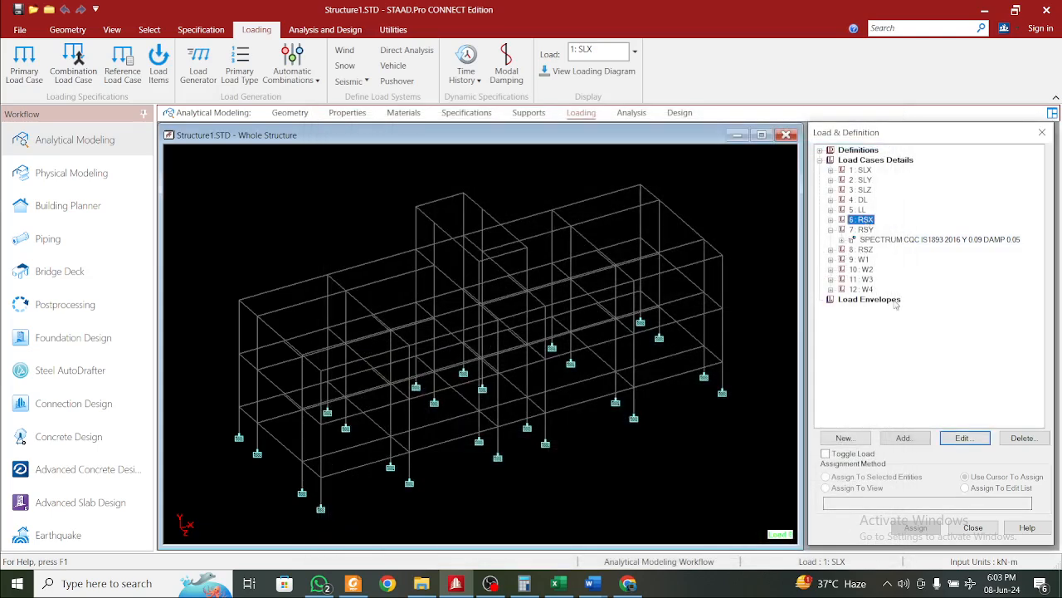
pyautogui.click(831, 220)
pyautogui.click(913, 229)
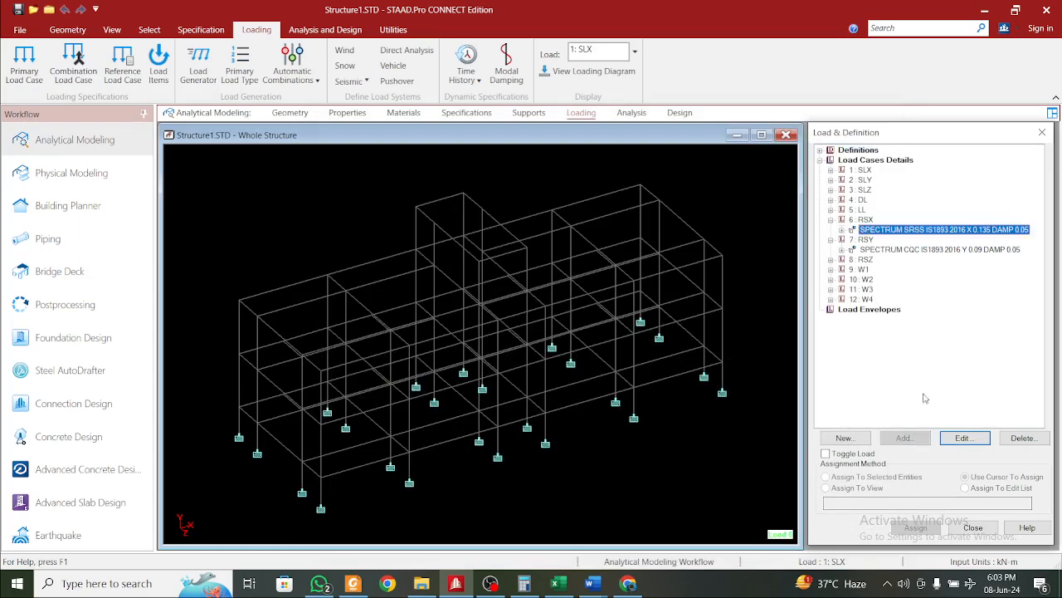
pyautogui.click(969, 439)
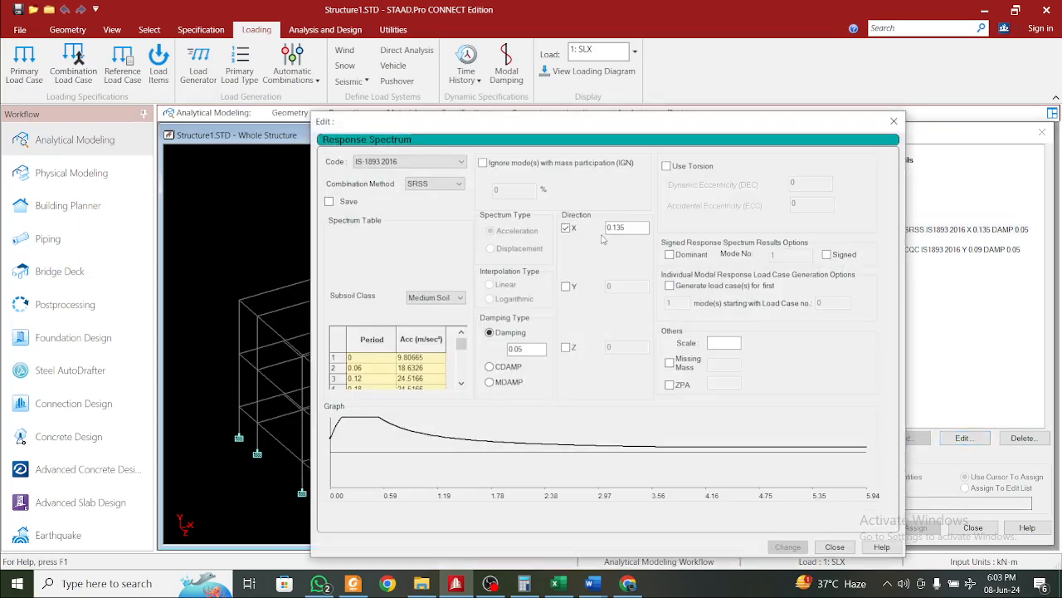
pyautogui.click(442, 189)
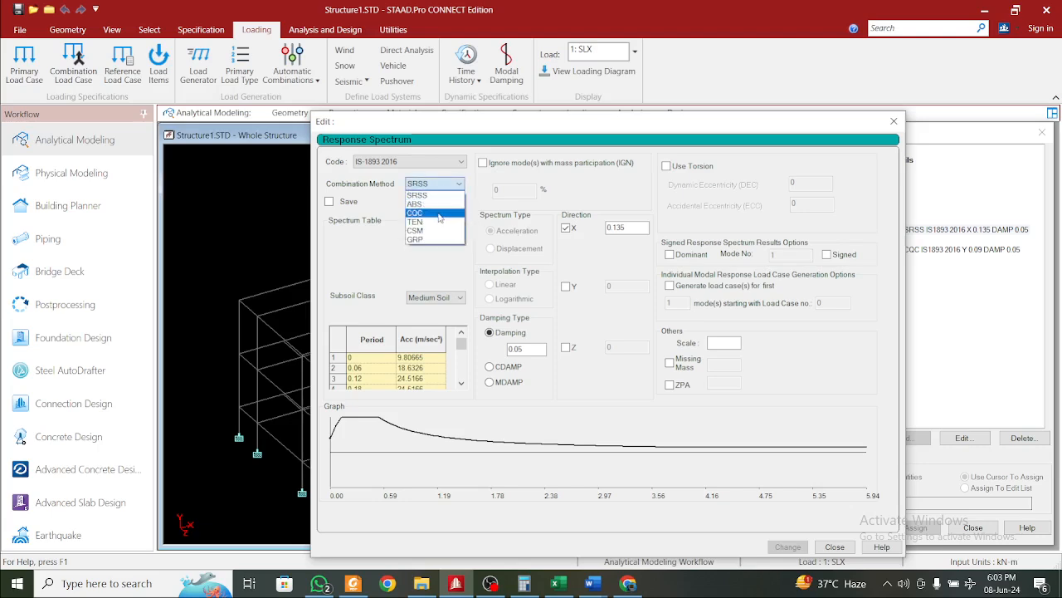
pyautogui.click(439, 218)
pyautogui.click(787, 546)
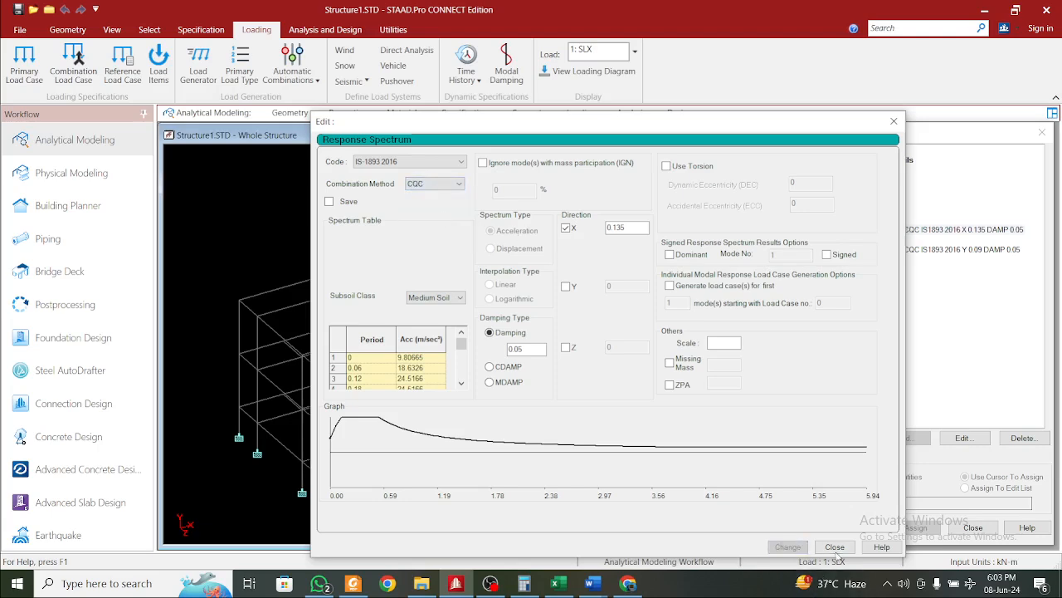
pyautogui.click(835, 547)
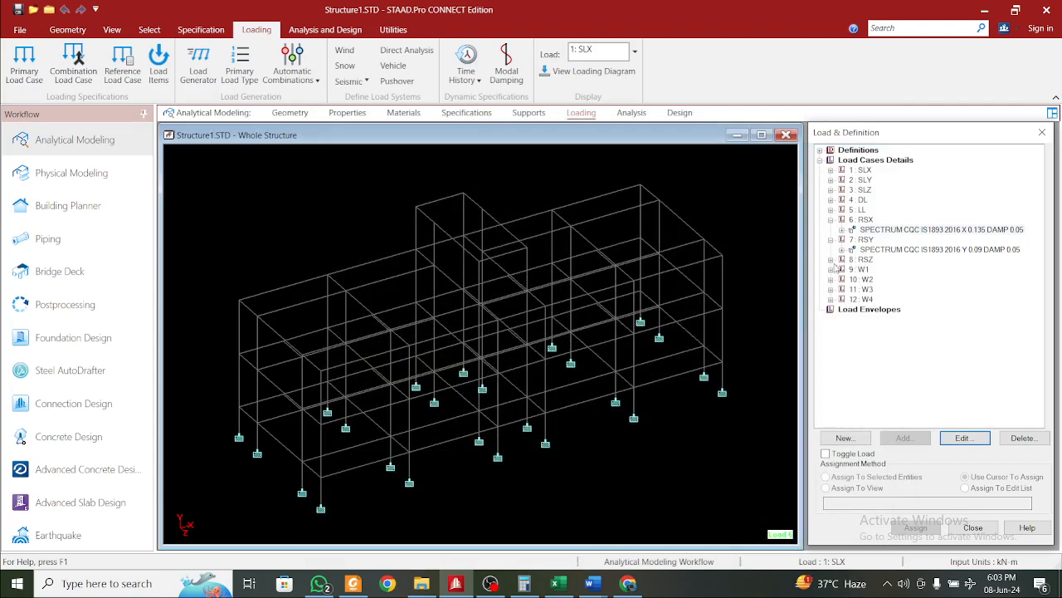
# Change the response spectrum combination method of load case 8, RSZ, to CQC
pyautogui.click(832, 260)
pyautogui.click(868, 270)
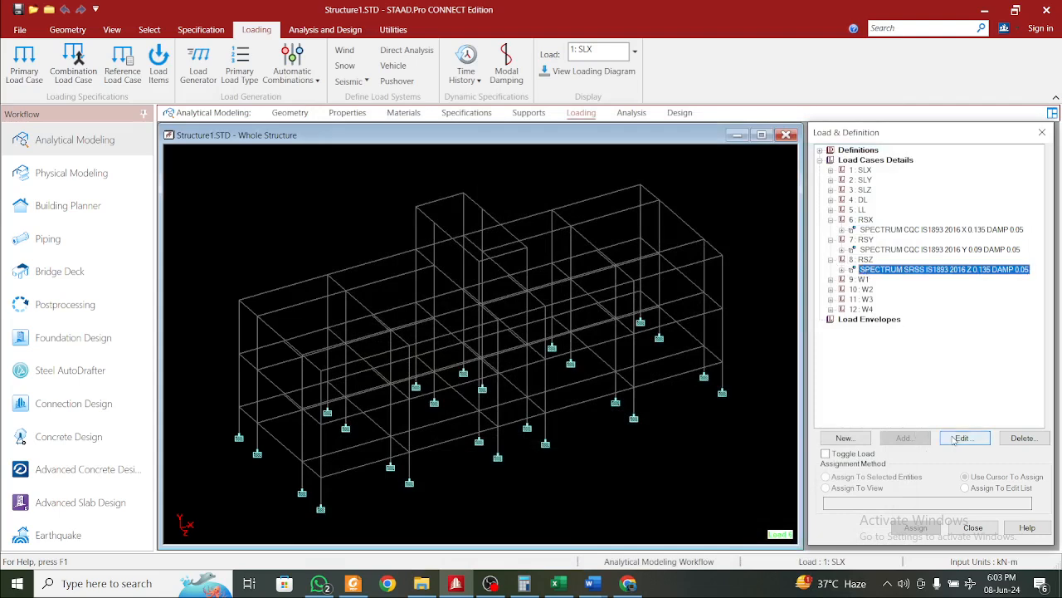
pyautogui.click(946, 437)
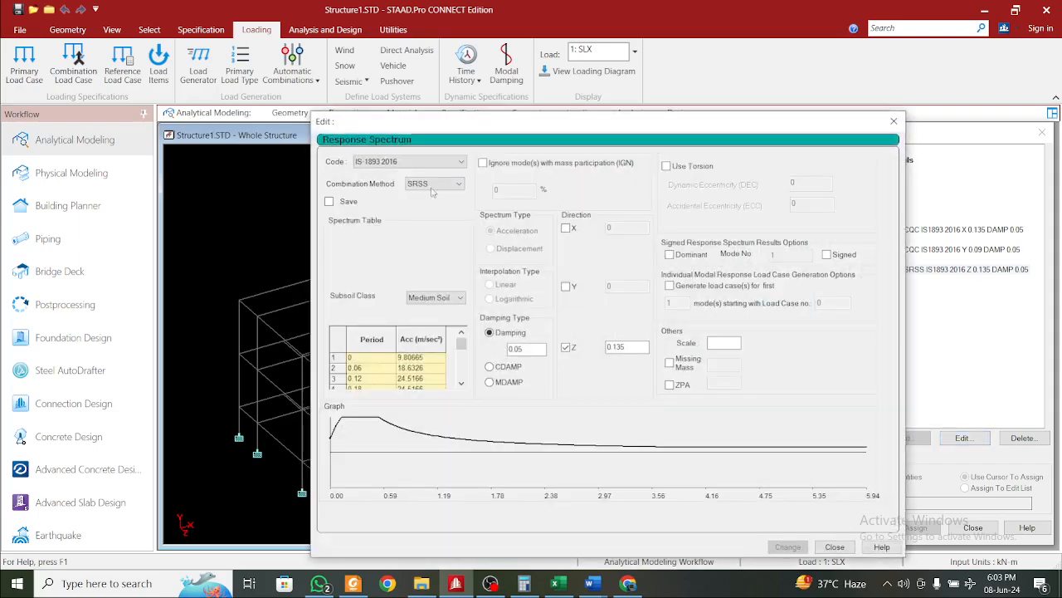
pyautogui.click(427, 184)
pyautogui.click(425, 208)
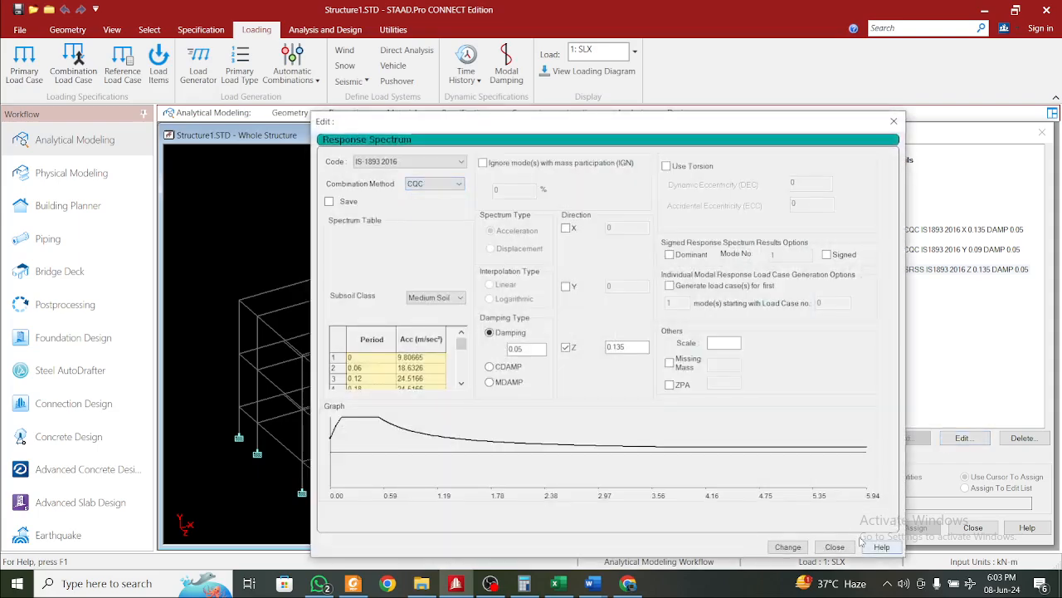
pyautogui.click(788, 547)
pyautogui.click(835, 547)
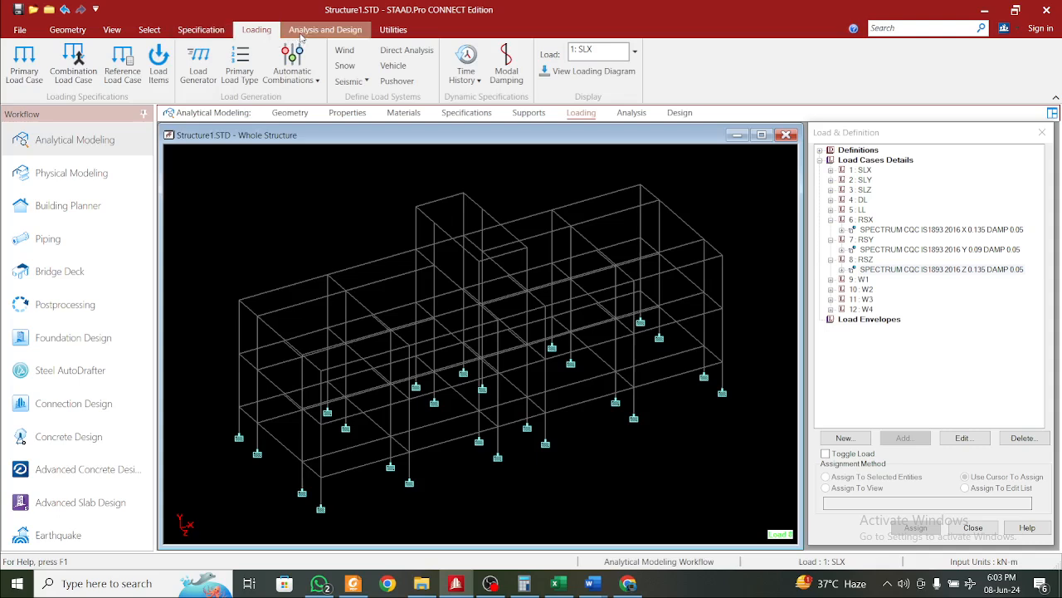
# Save the modified structure, rerun the analysis and open the output file
pyautogui.click(322, 30)
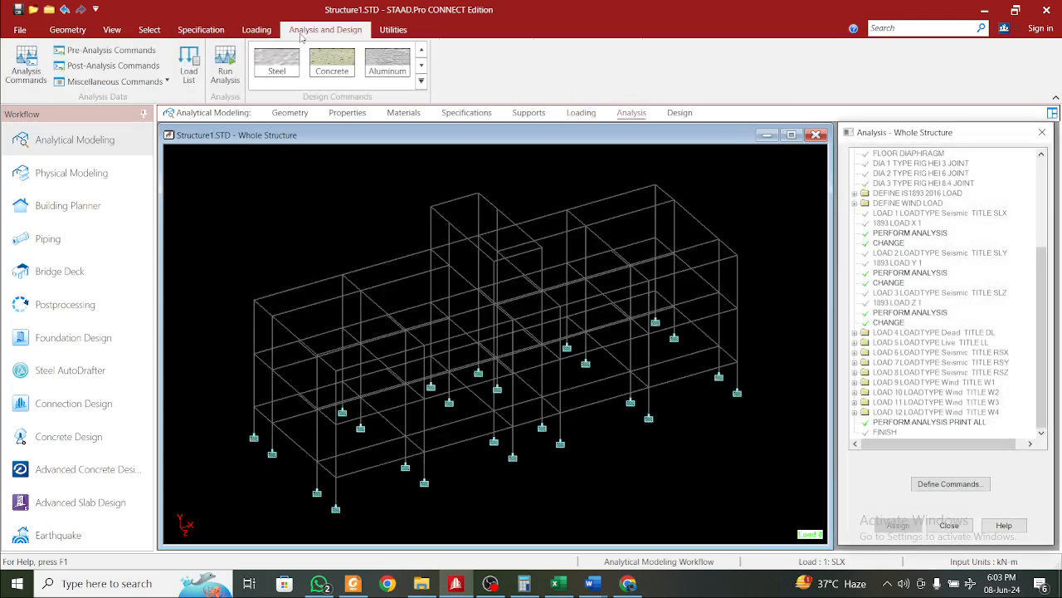
pyautogui.click(222, 70)
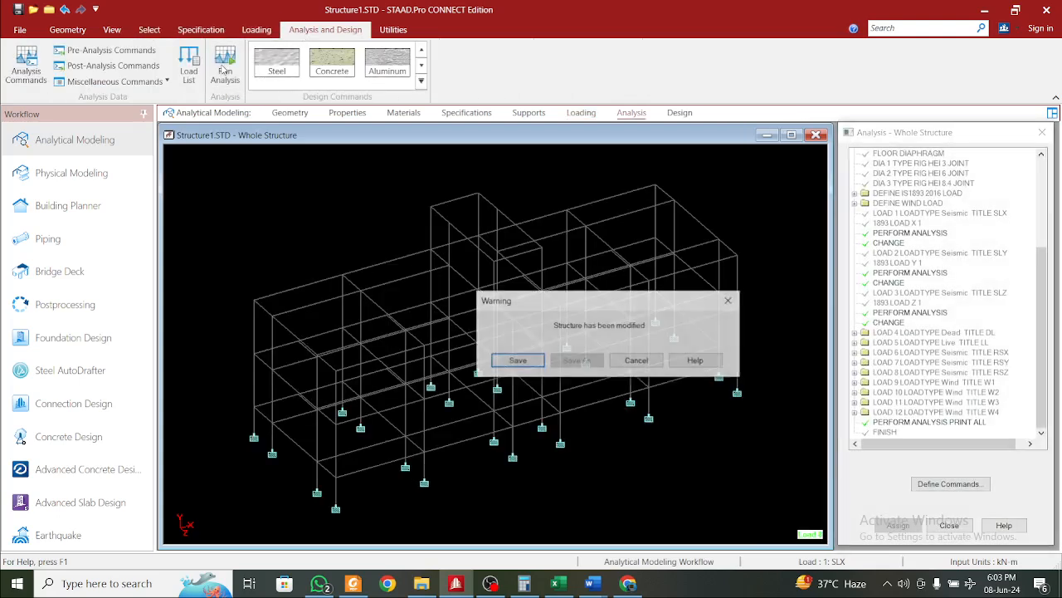
pyautogui.click(523, 368)
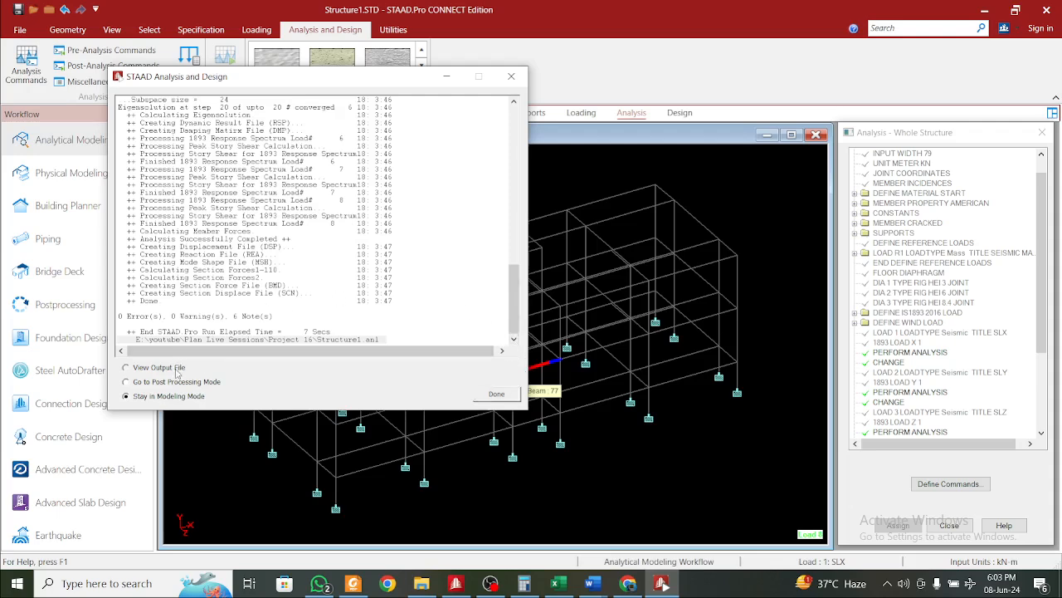
pyautogui.click(126, 368)
pyautogui.click(496, 393)
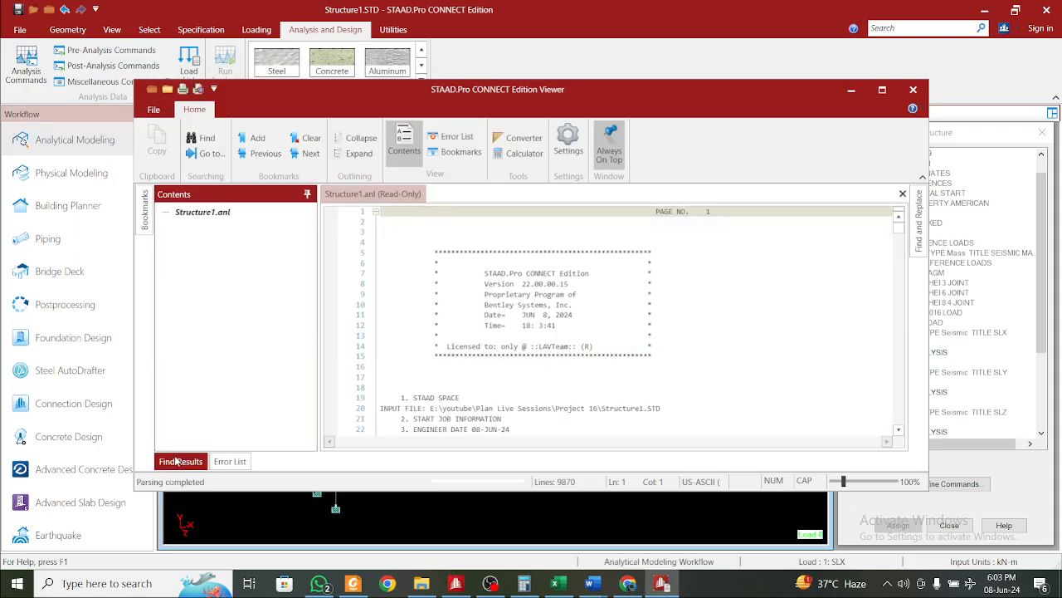
# Review the errors, warnings and notes in the new output file's error list
pyautogui.scroll(-1, 481, 422)
pyautogui.scroll(1, 486, 419)
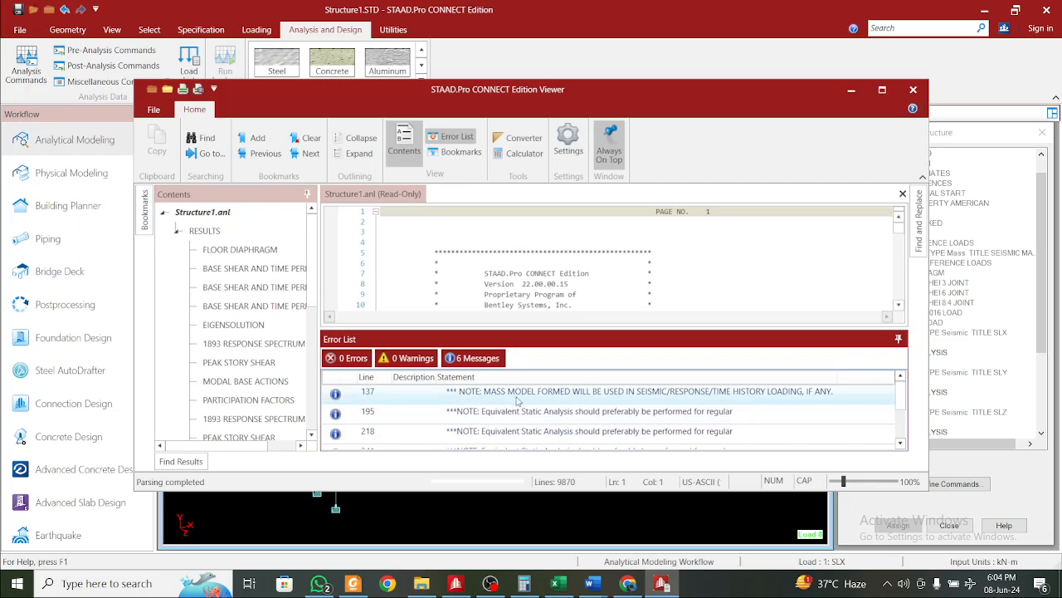
pyautogui.moveTo(697, 92); pyautogui.dragTo(557, 60)
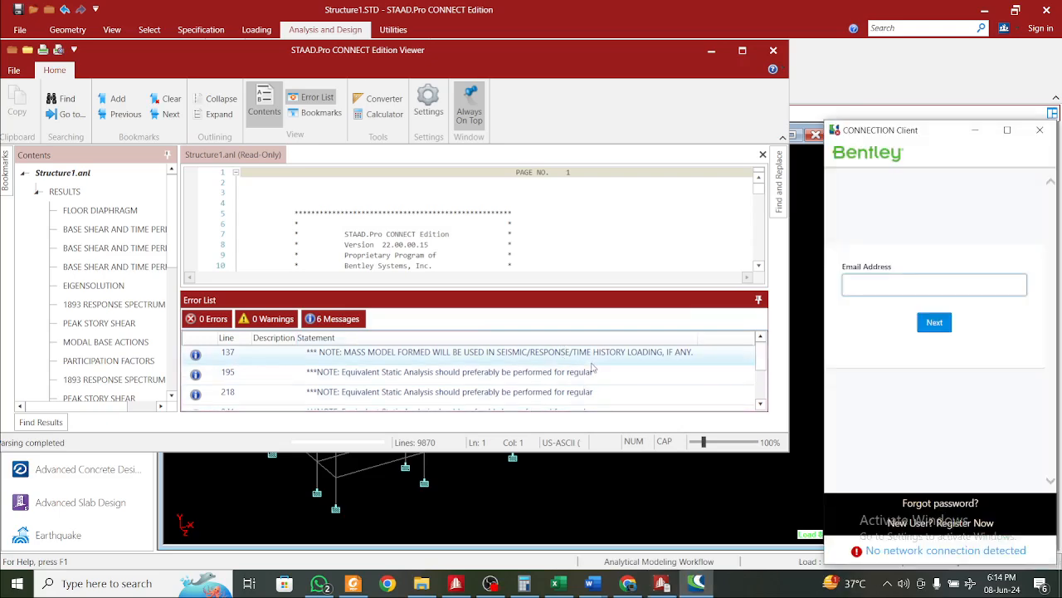
pyautogui.scroll(-1, 541, 368)
pyautogui.scroll(1, 541, 367)
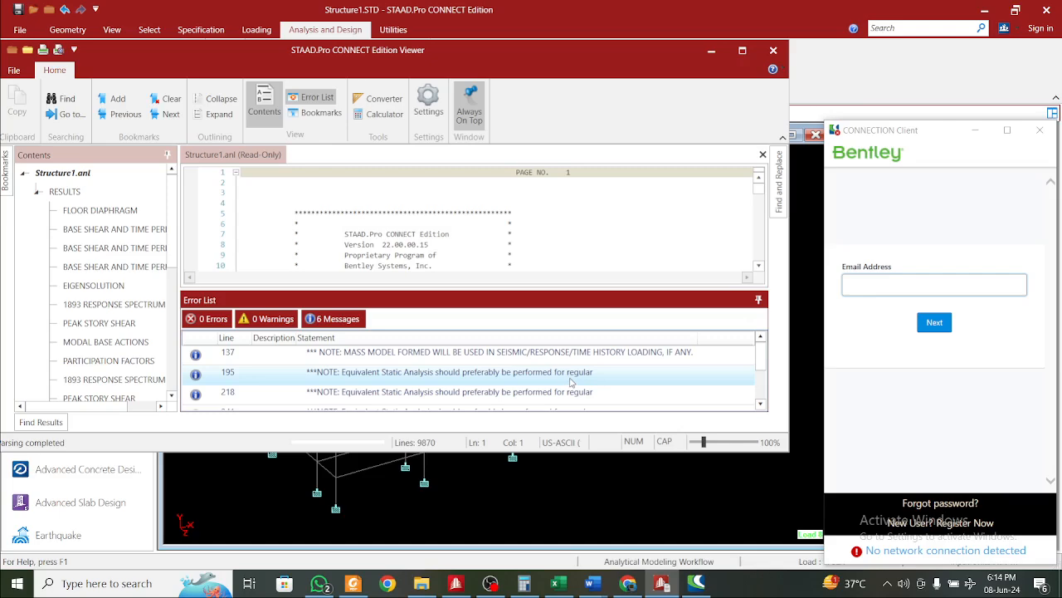
# Locate the equivalent static analysis note at line 195 in the output file and read its time period and height conditions
pyautogui.scroll(-1, 571, 380)
pyautogui.scroll(1, 571, 381)
pyautogui.click(573, 371)
pyautogui.doubleClick(575, 374)
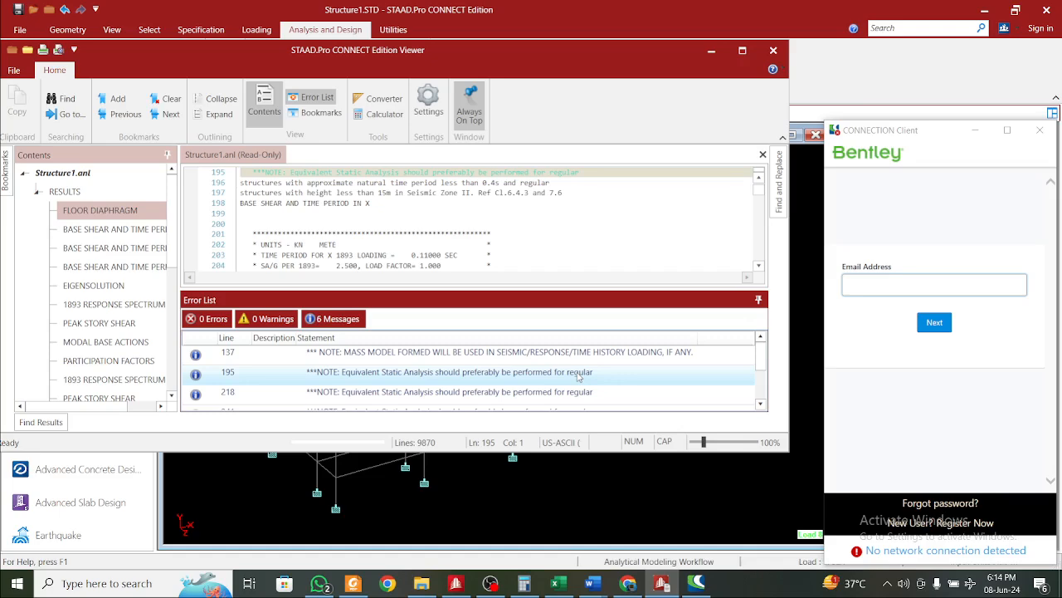
pyautogui.moveTo(462, 244); pyautogui.dragTo(495, 255)
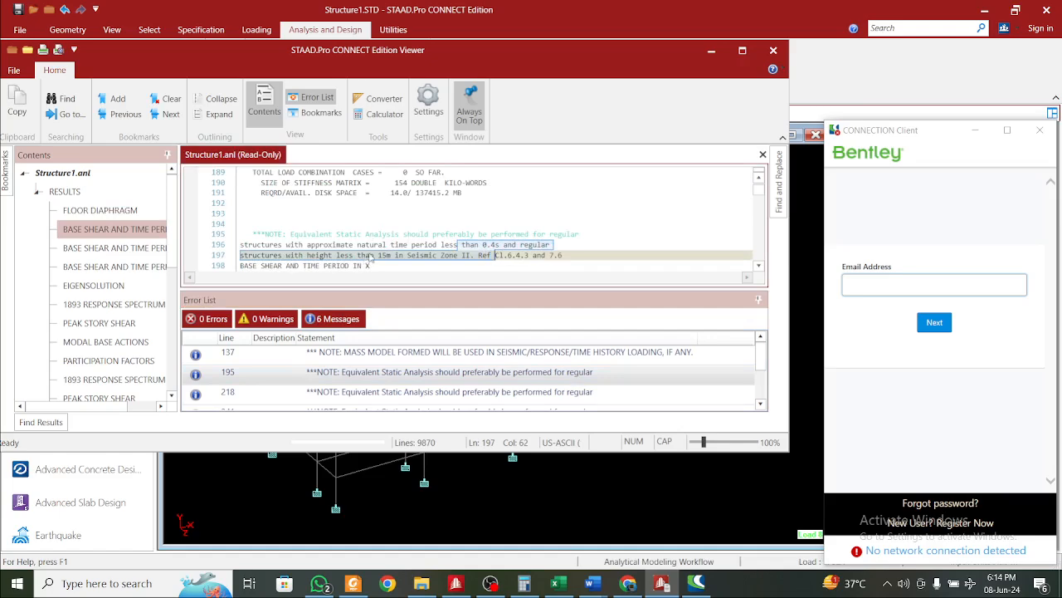
pyautogui.click(473, 256)
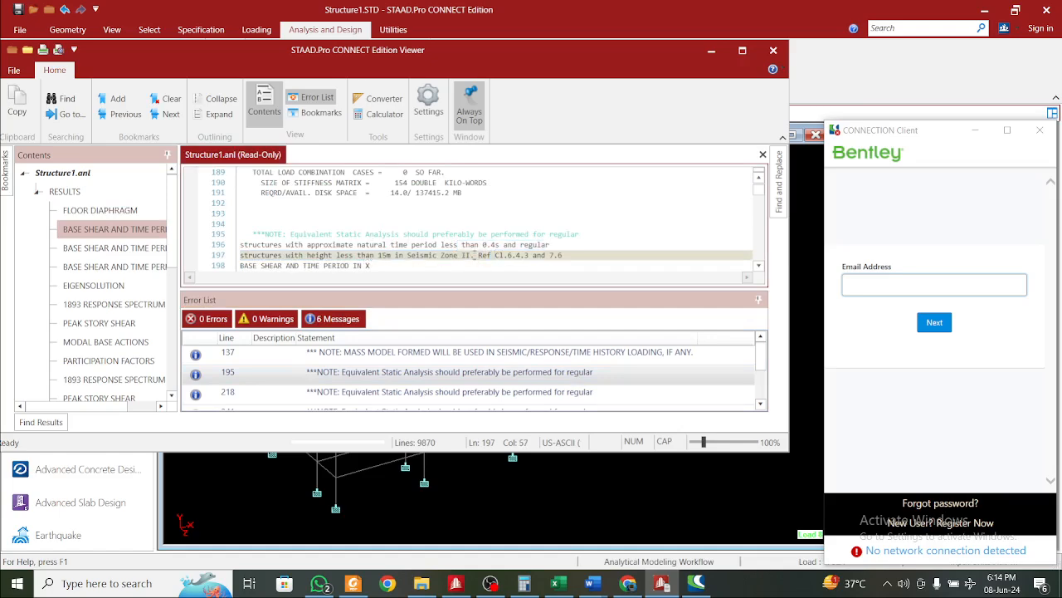
pyautogui.keyDown('shift'); pyautogui.click(438, 245); pyautogui.keyUp('shift')
pyautogui.moveTo(438, 245)
pyautogui.mouseDown()
pyautogui.moveTo(472, 258)
pyautogui.moveTo(454, 246)
pyautogui.mouseUp()
# Look through the remaining messages and read the floor/one-way load note at line 268 of the output file
pyautogui.scroll(-2, 513, 386)
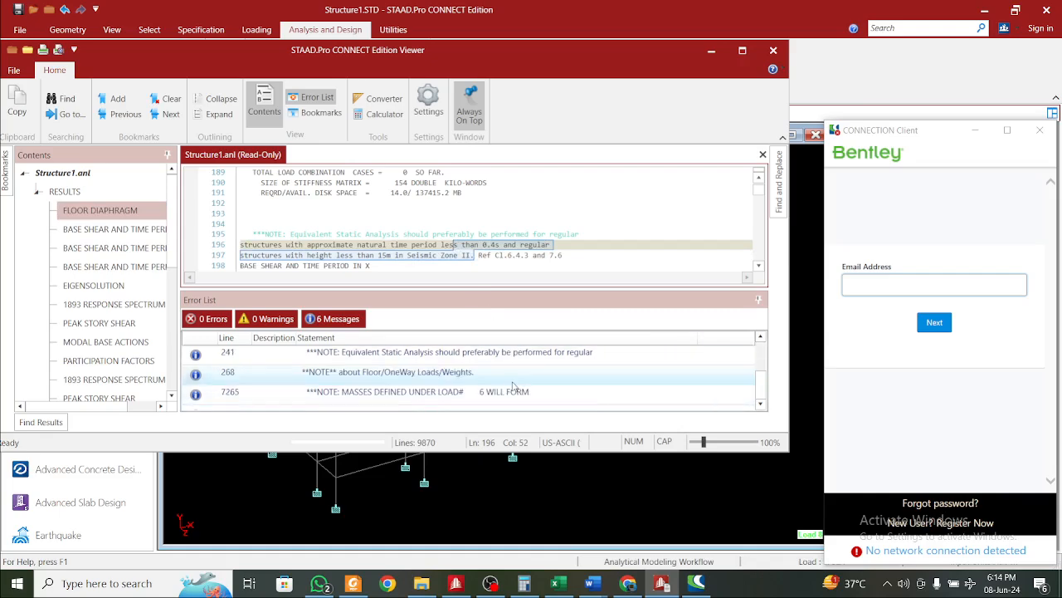
pyautogui.scroll(1, 515, 378)
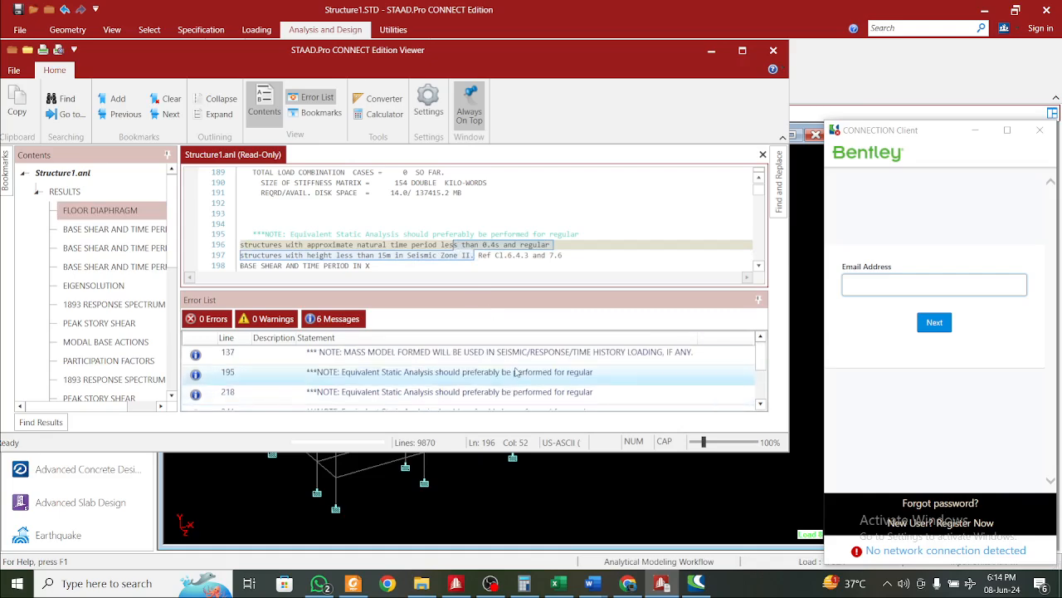
pyautogui.scroll(-1, 516, 372)
pyautogui.scroll(1, 524, 357)
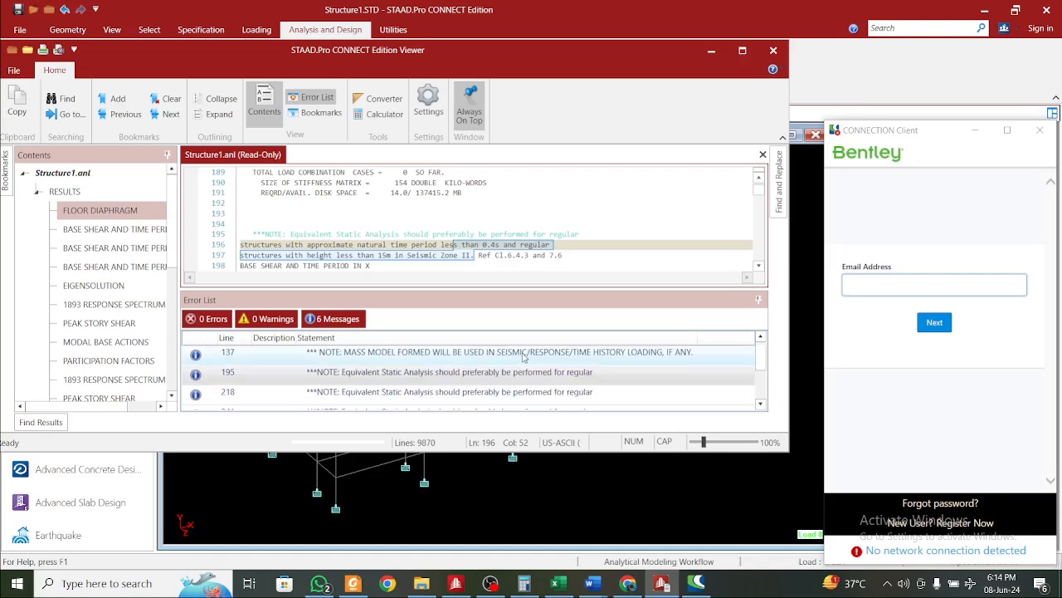
pyautogui.scroll(-1, 535, 377)
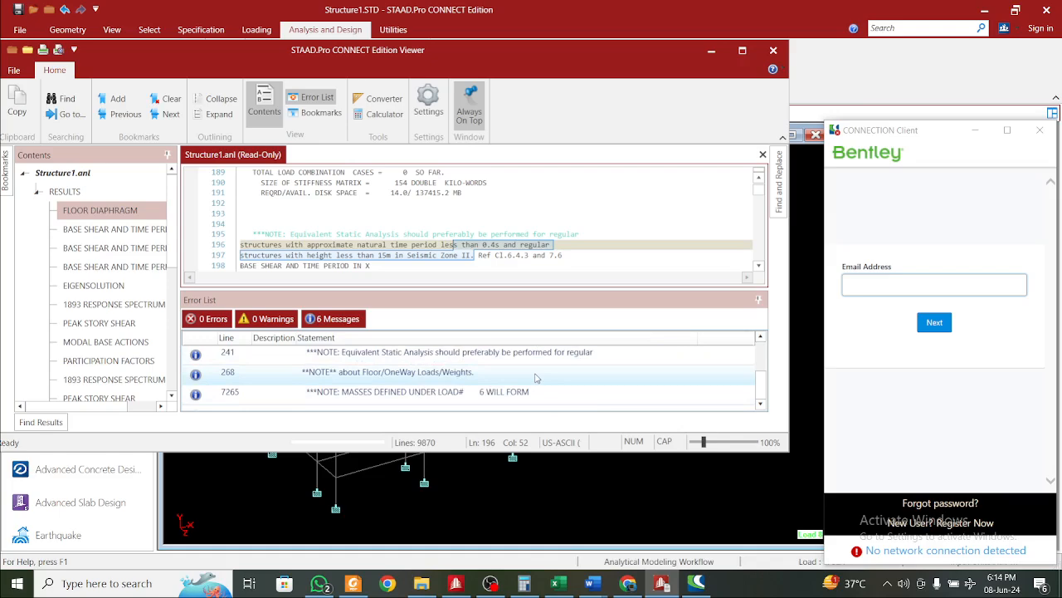
pyautogui.doubleClick(535, 374)
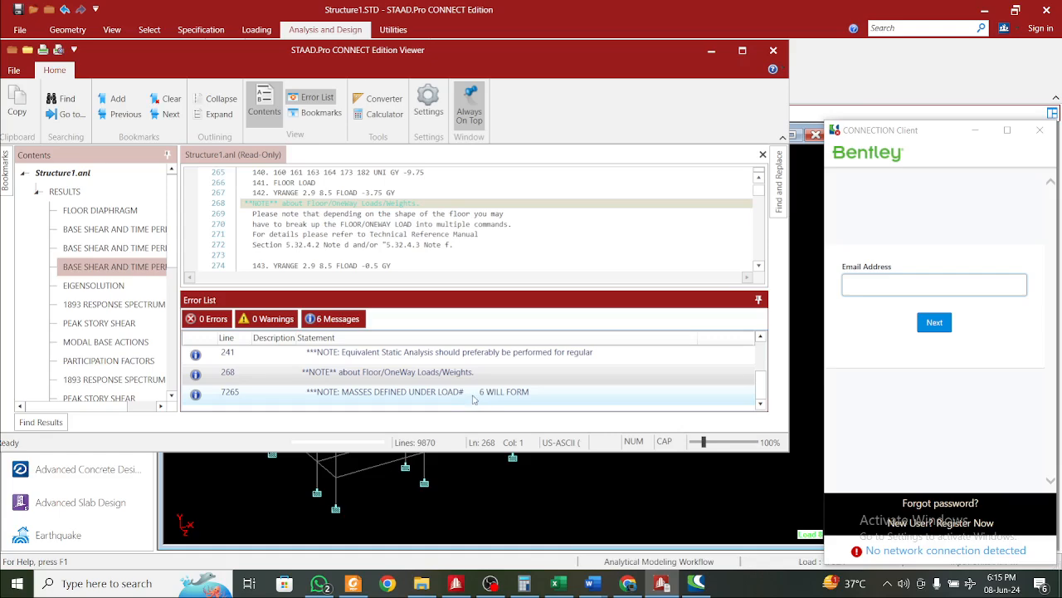
pyautogui.click(375, 202)
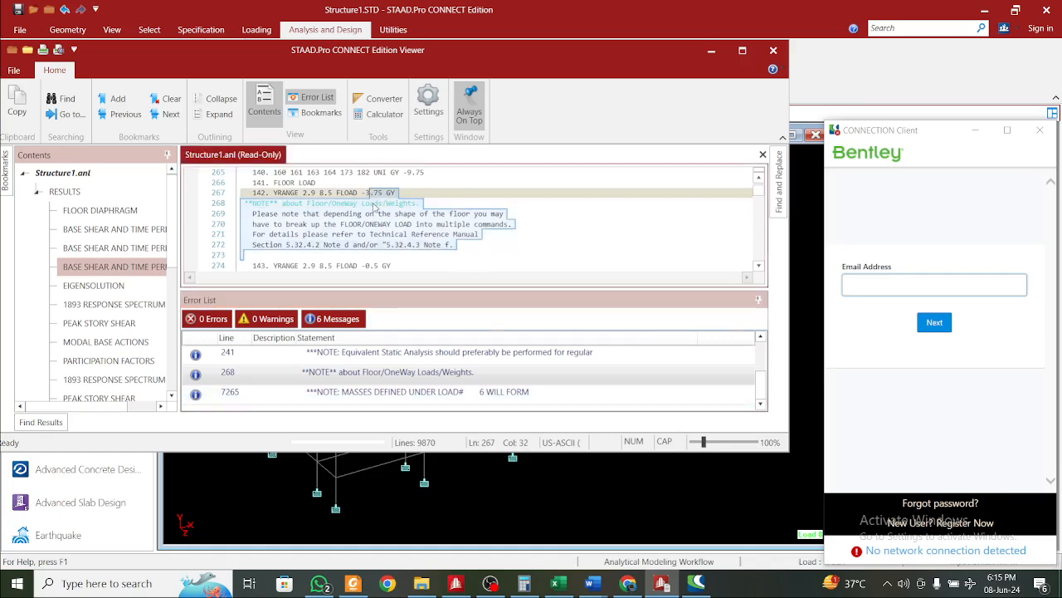
pyautogui.moveTo(396, 223); pyautogui.dragTo(444, 233)
pyautogui.scroll(4, 427, 226)
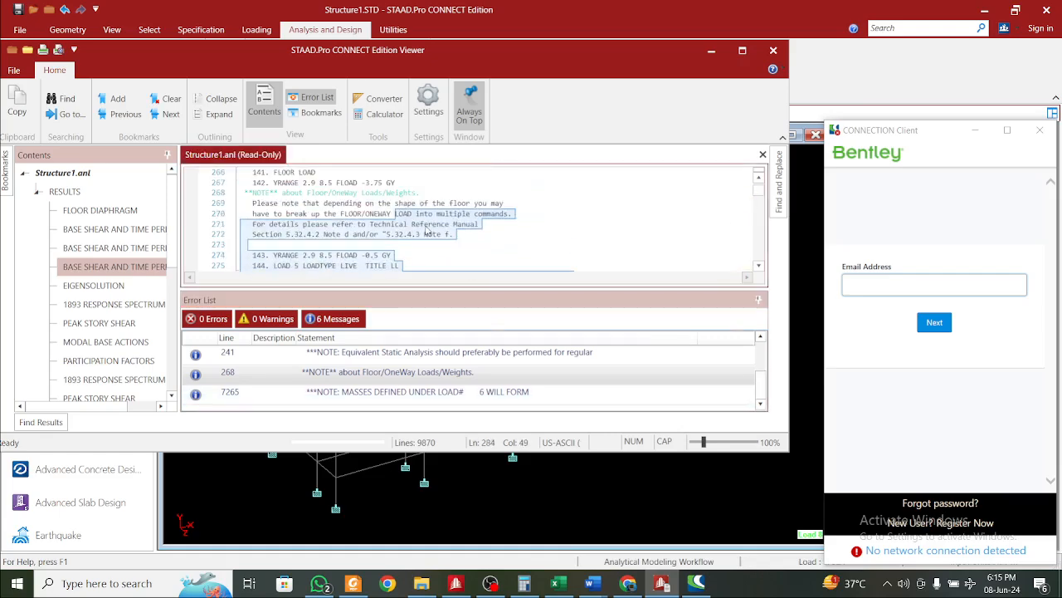
pyautogui.click(477, 255)
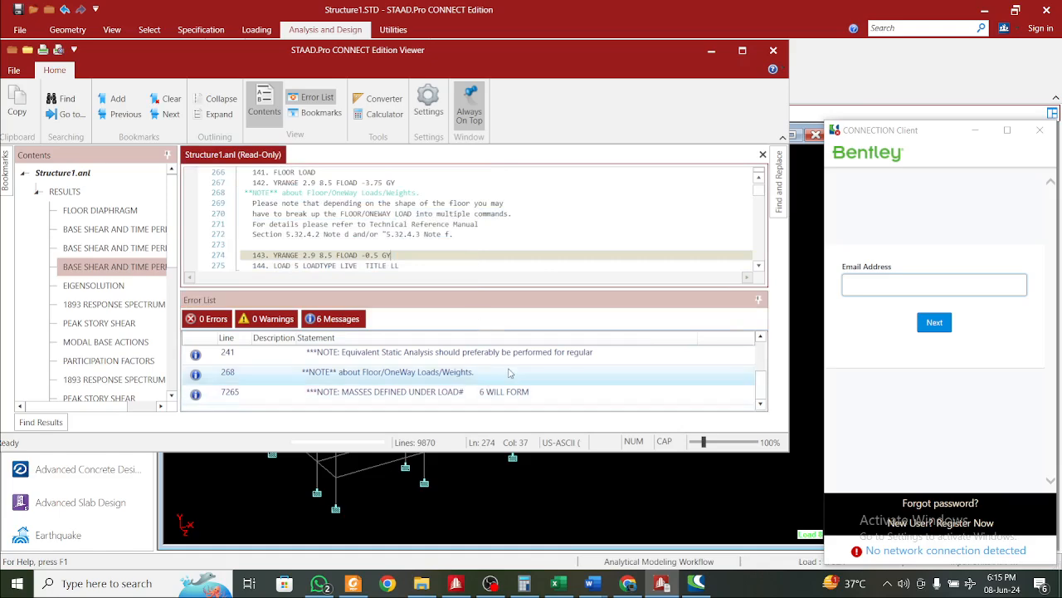
# Read the note at line 7265 of the output file about the masses defined under load 6
pyautogui.doubleClick(486, 394)
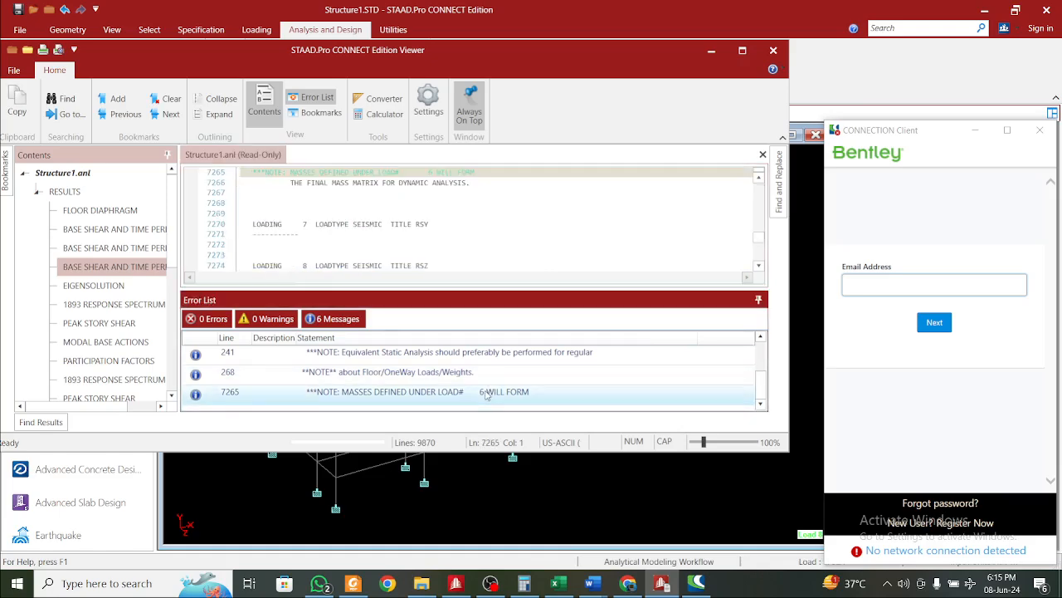
pyautogui.scroll(1, 404, 195)
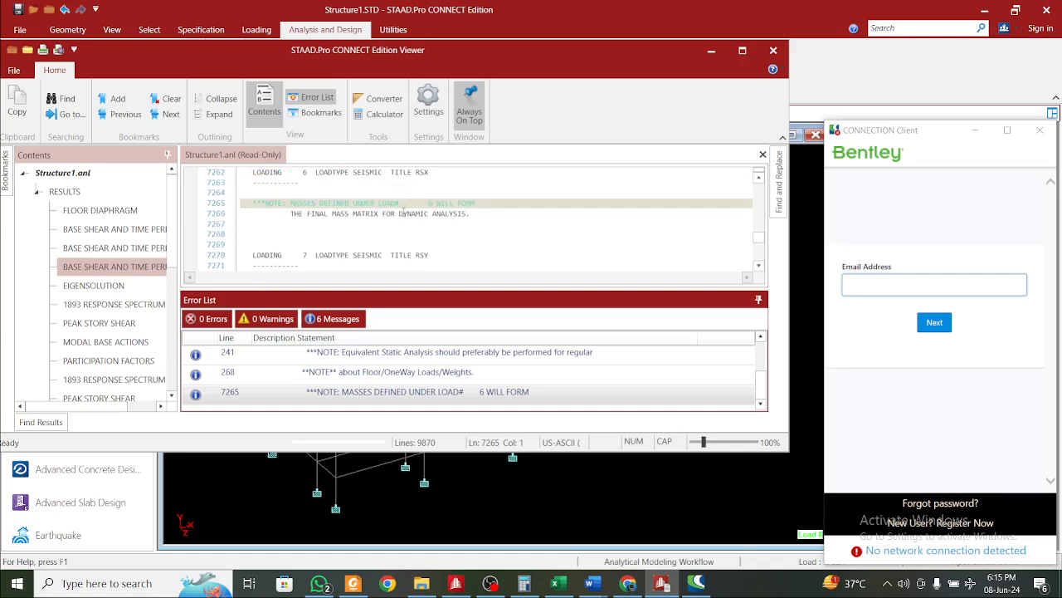
pyautogui.scroll(1, 403, 218)
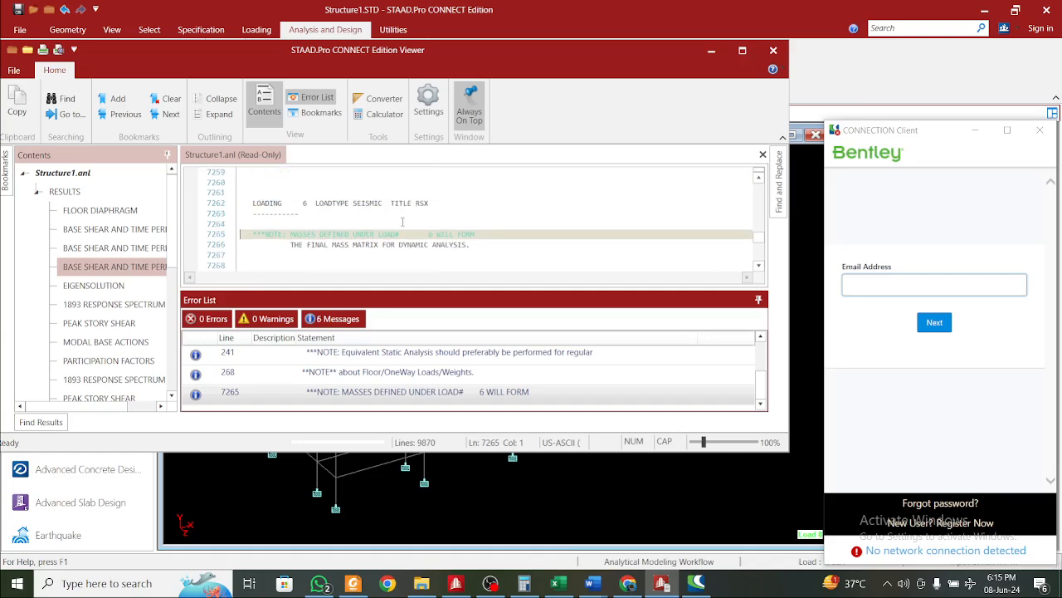
pyautogui.moveTo(329, 191); pyautogui.dragTo(441, 248)
pyautogui.click(413, 228)
pyautogui.click(386, 233)
pyautogui.click(441, 248)
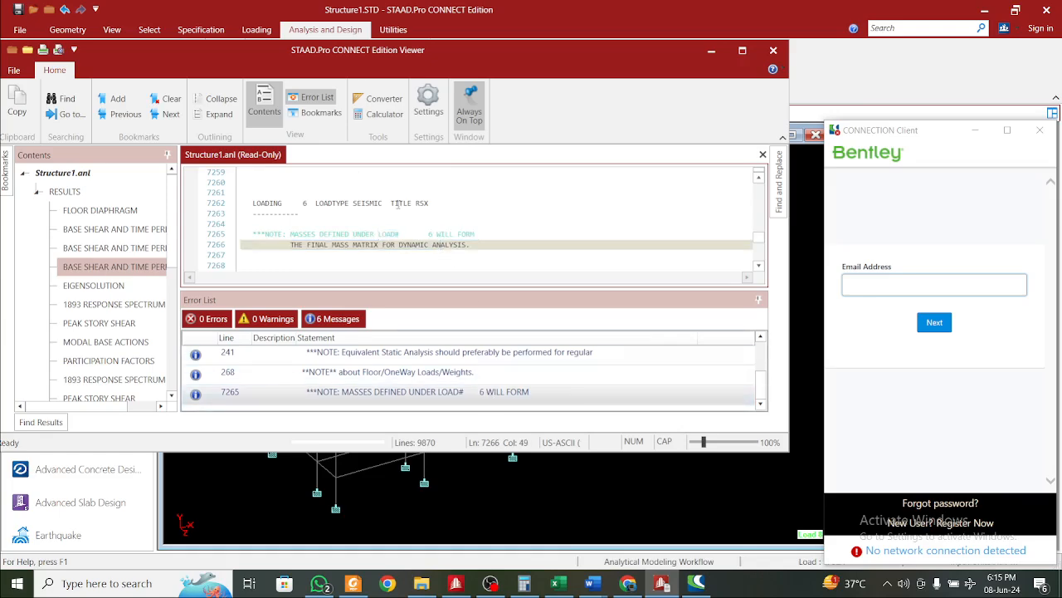
# Close the analysis output viewer and the CONNECTION Client sign-in window
pyautogui.scroll(1, 523, 376)
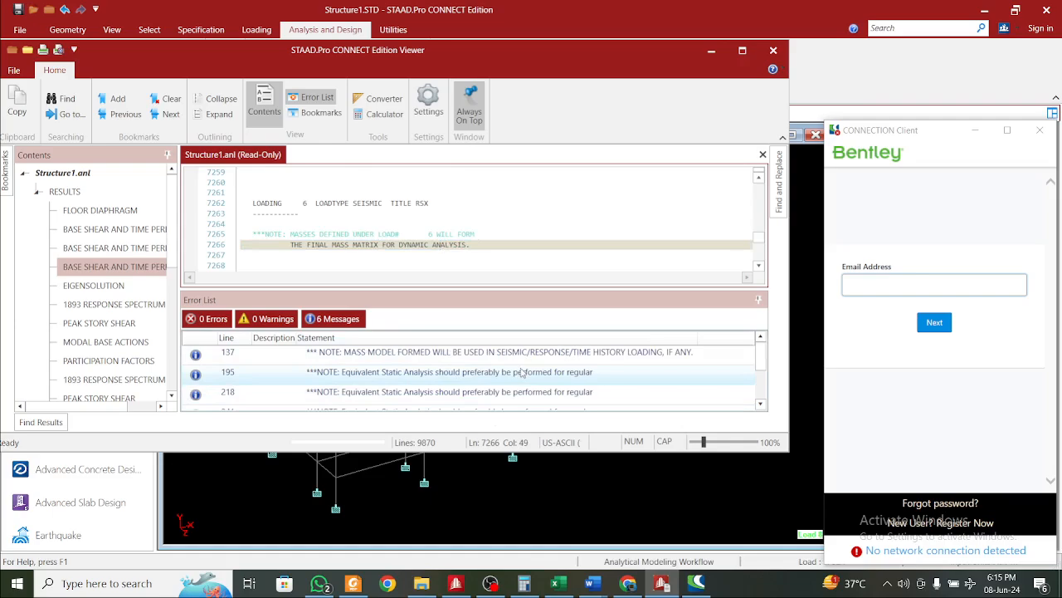
pyautogui.click(773, 50)
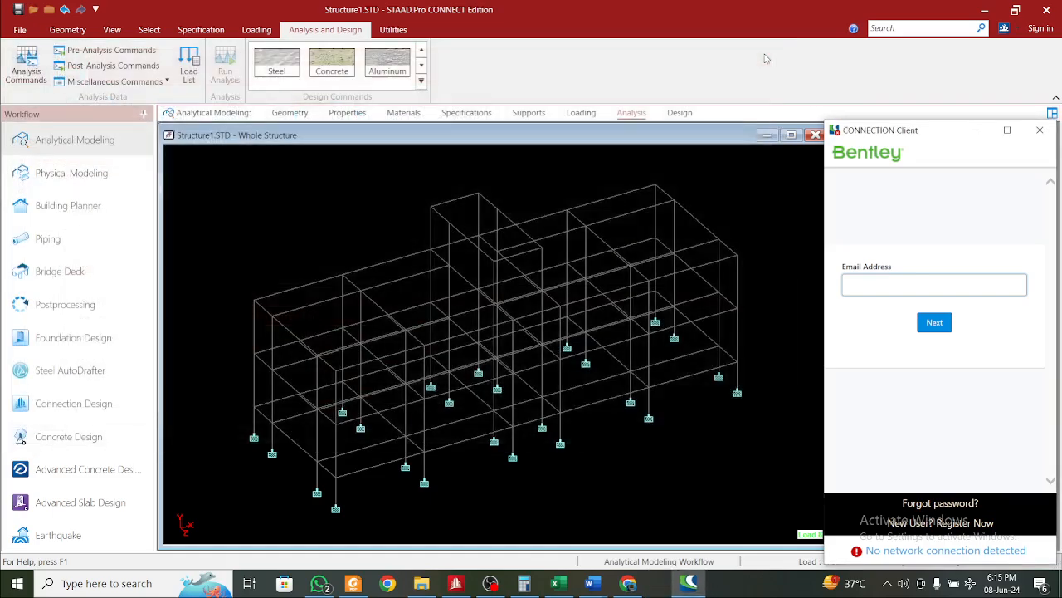
pyautogui.click(1039, 131)
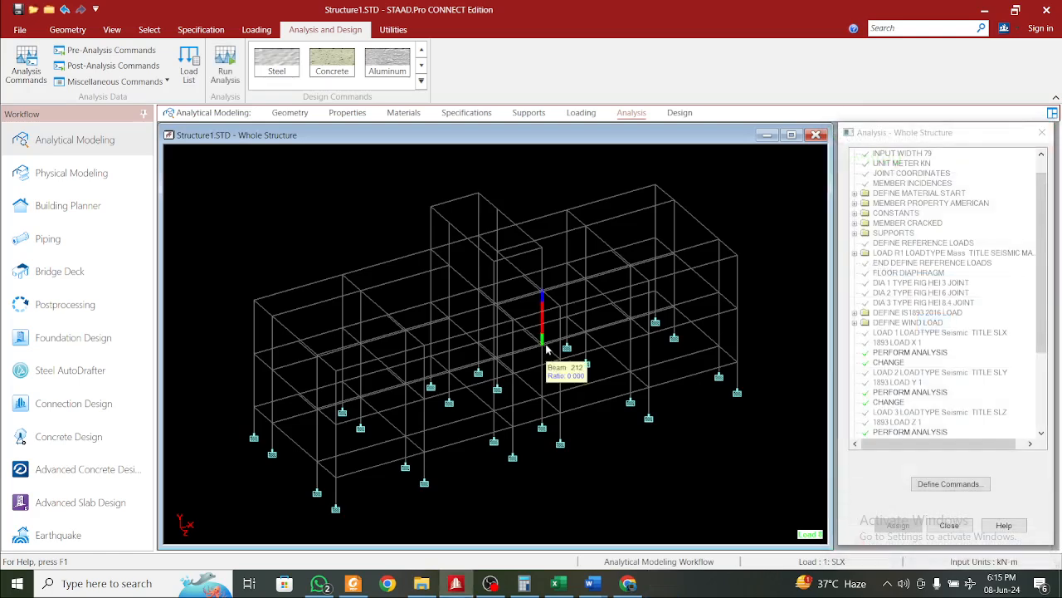
pyautogui.click(253, 321)
pyautogui.click(220, 299)
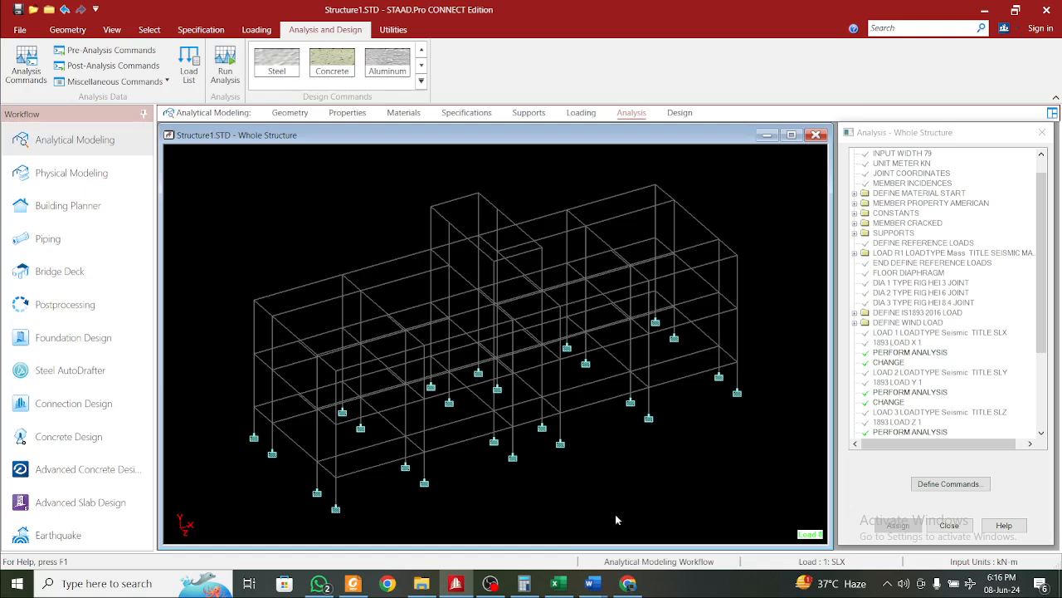
# Switch to the Desktop folder in File Explorer and open load combinations.docx in Word
pyautogui.moveTo(602, 573)
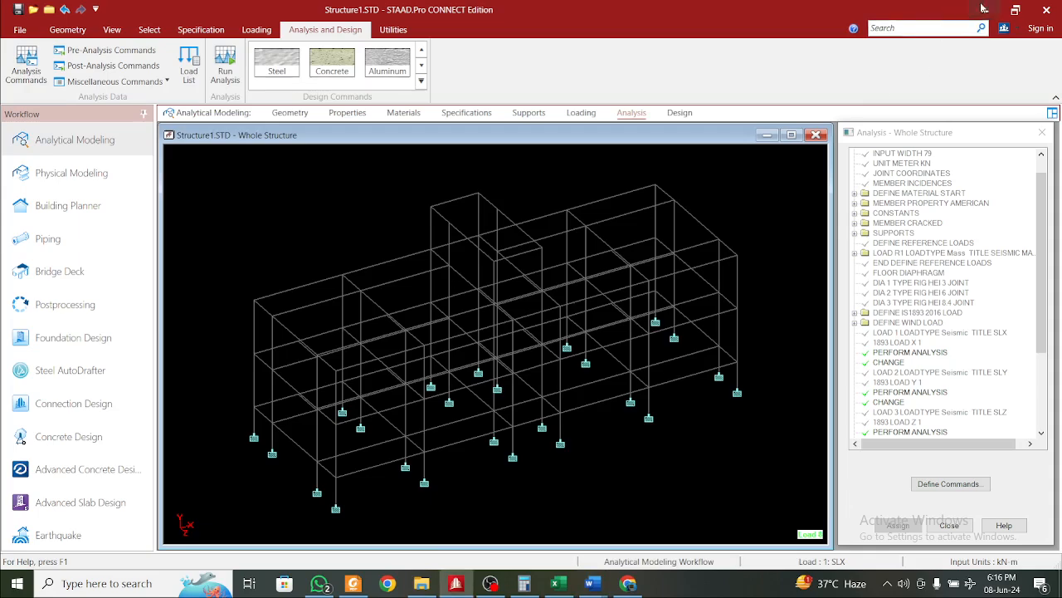
pyautogui.click(982, 7)
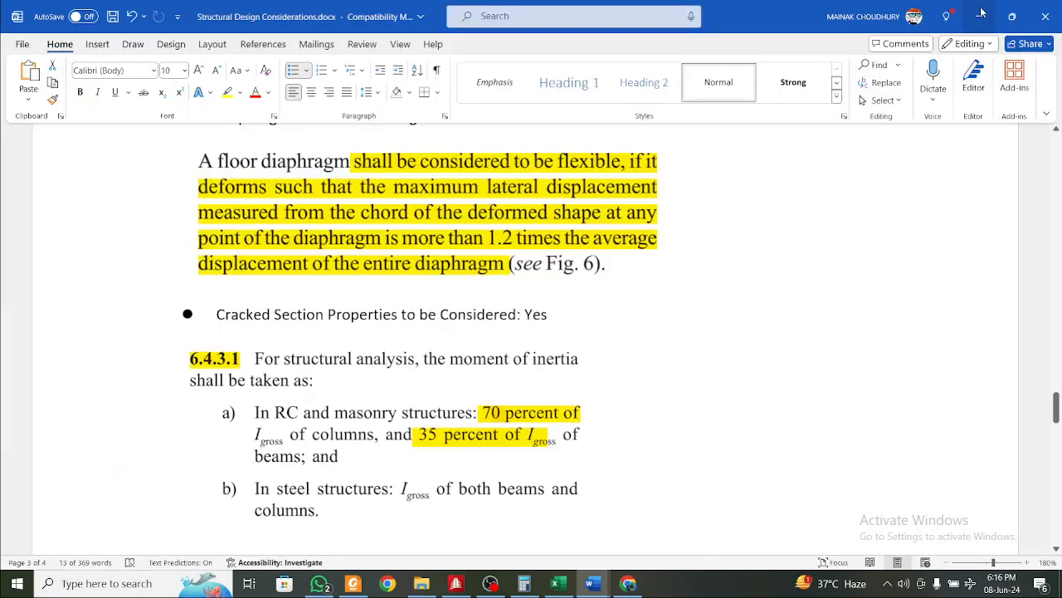
pyautogui.click(981, 8)
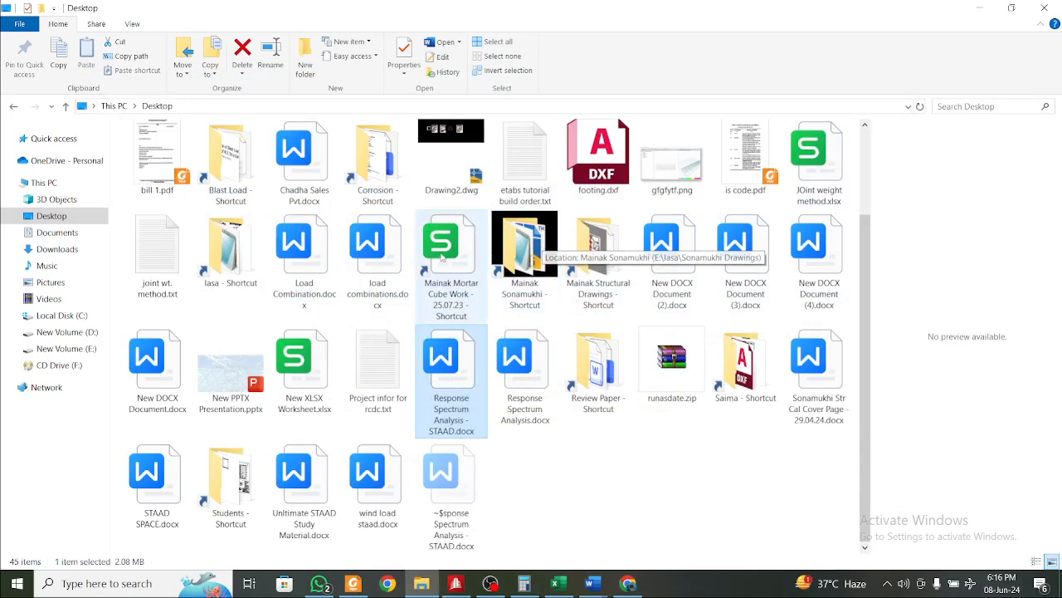
pyautogui.click(378, 256)
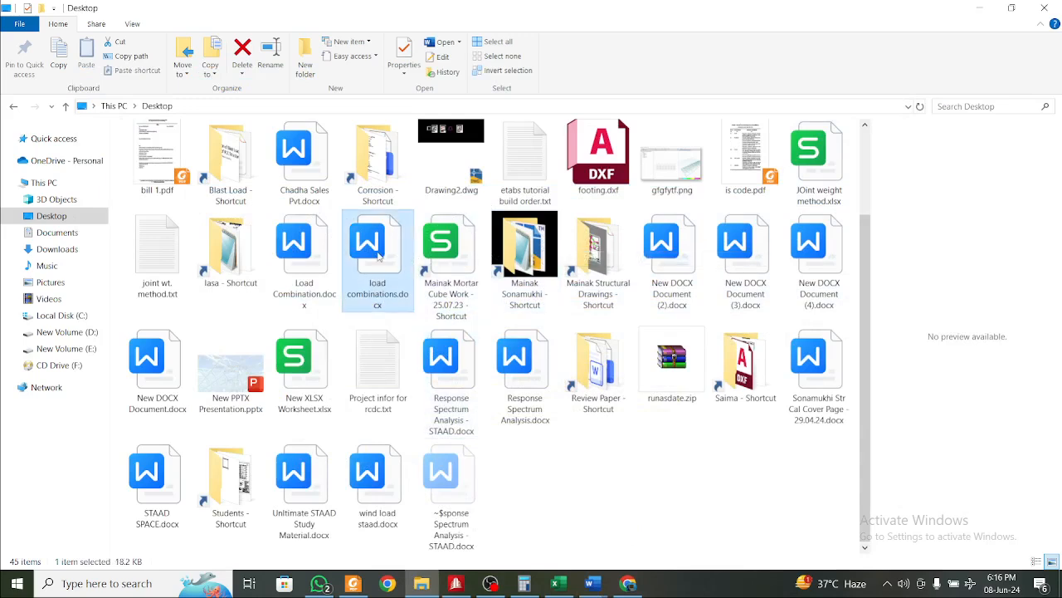
pyautogui.doubleClick(379, 256)
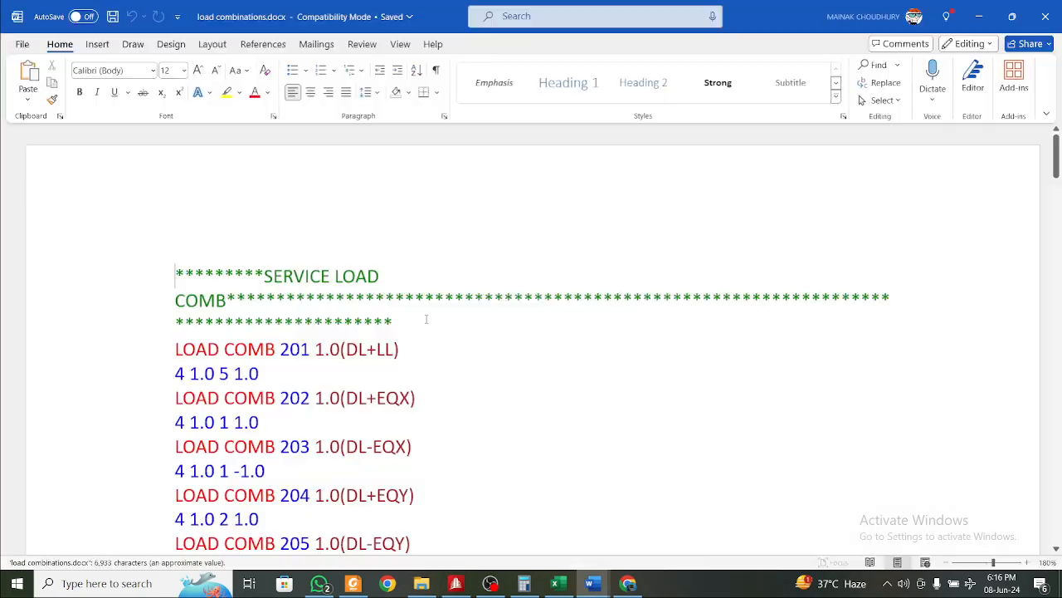
# Look through the service and strength load combinations listed in the document
pyautogui.scroll(-3, 427, 320)
pyautogui.scroll(4, 428, 320)
pyautogui.scroll(-4, 427, 320)
pyautogui.scroll(-10, 428, 320)
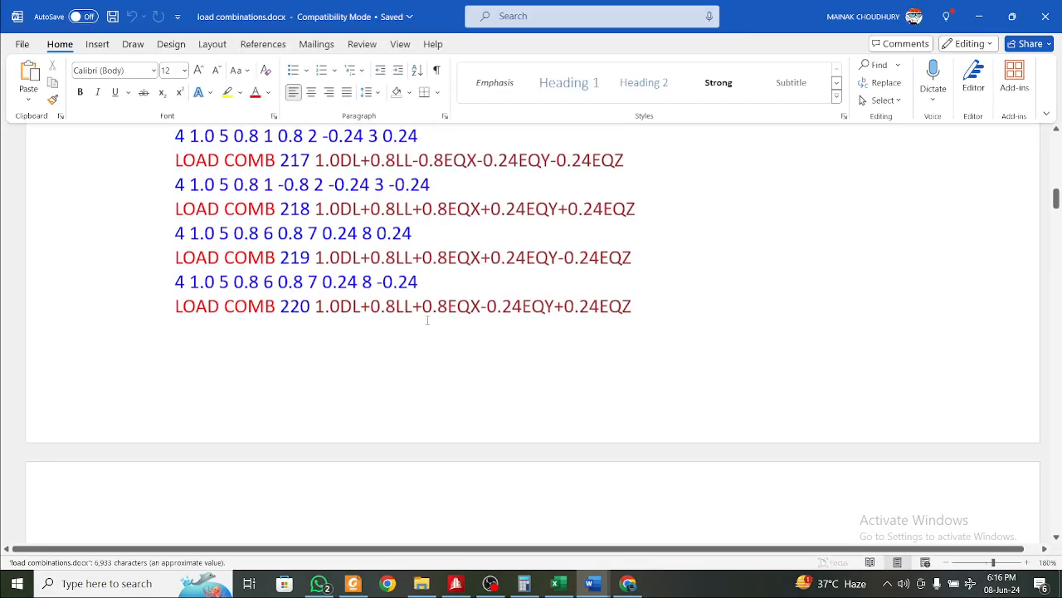
pyautogui.scroll(-2, 427, 319)
pyautogui.scroll(-12, 428, 320)
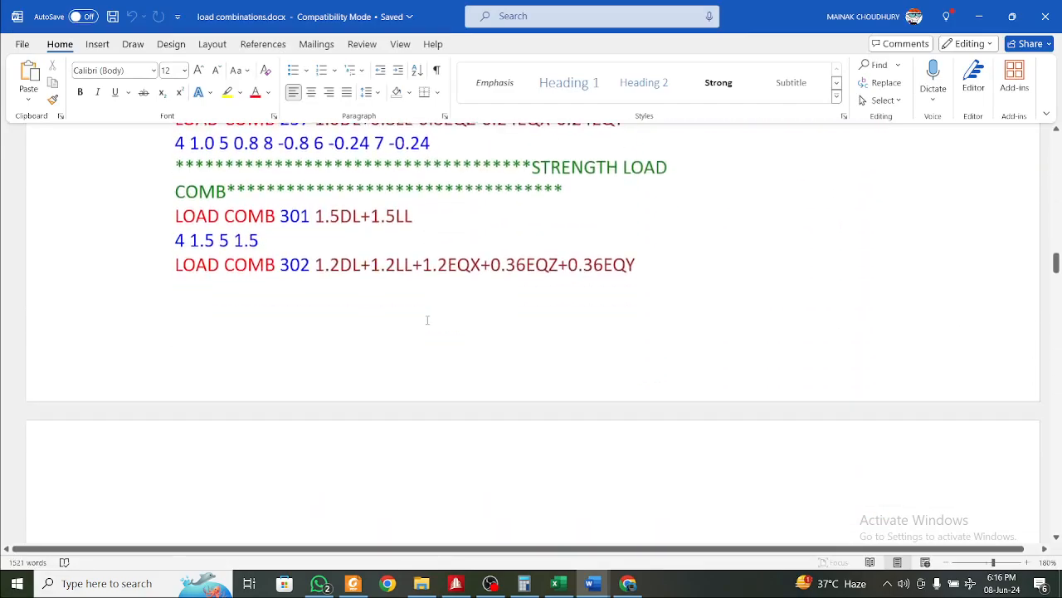
pyautogui.scroll(-15, 427, 320)
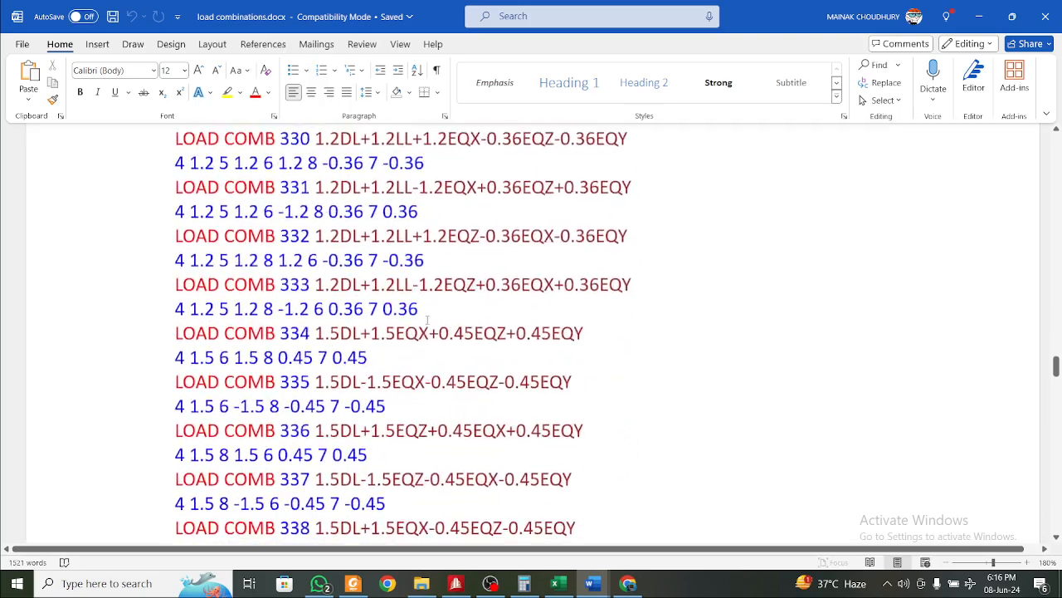
pyautogui.scroll(-20, 427, 320)
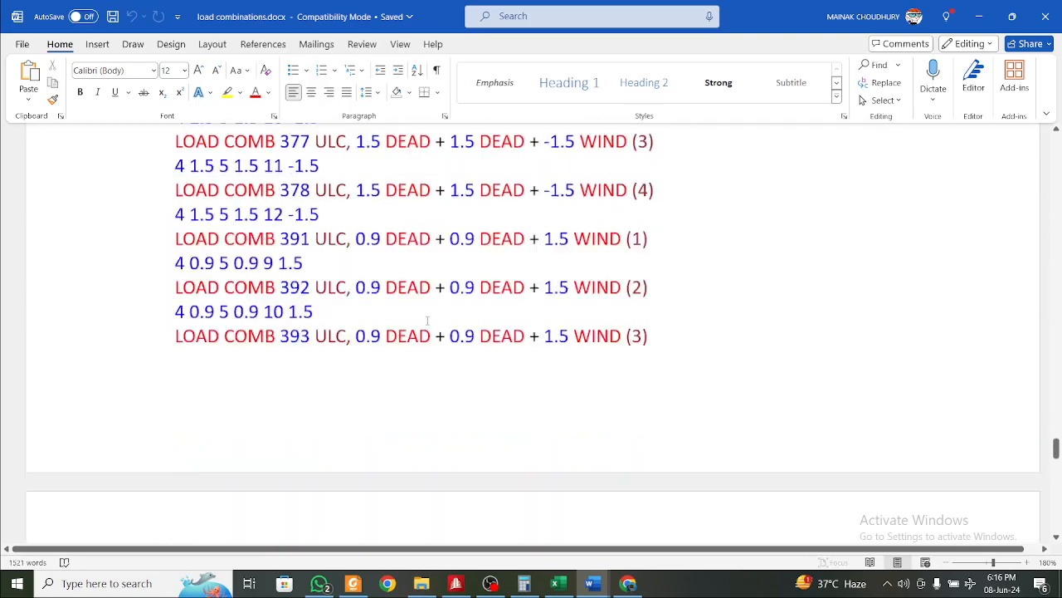
pyautogui.scroll(12, 428, 311)
pyautogui.scroll(4, 430, 307)
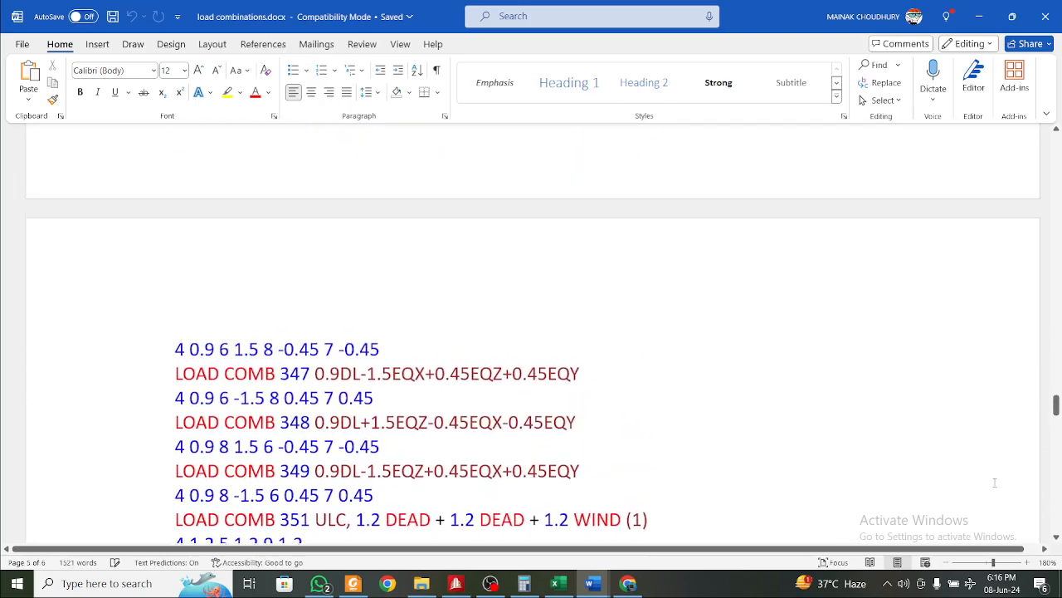
# Copy the complete list of load combinations from the document and switch back to STAAD.Pro
pyautogui.hotkey('ctrl', 'a')
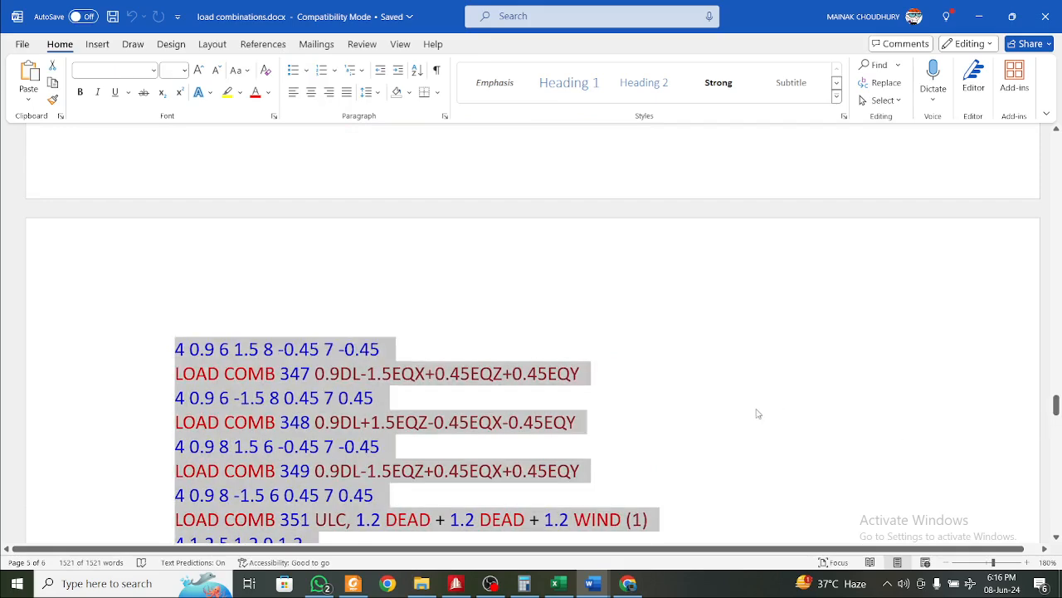
pyautogui.moveTo(1057, 407); pyautogui.dragTo(1057, 143)
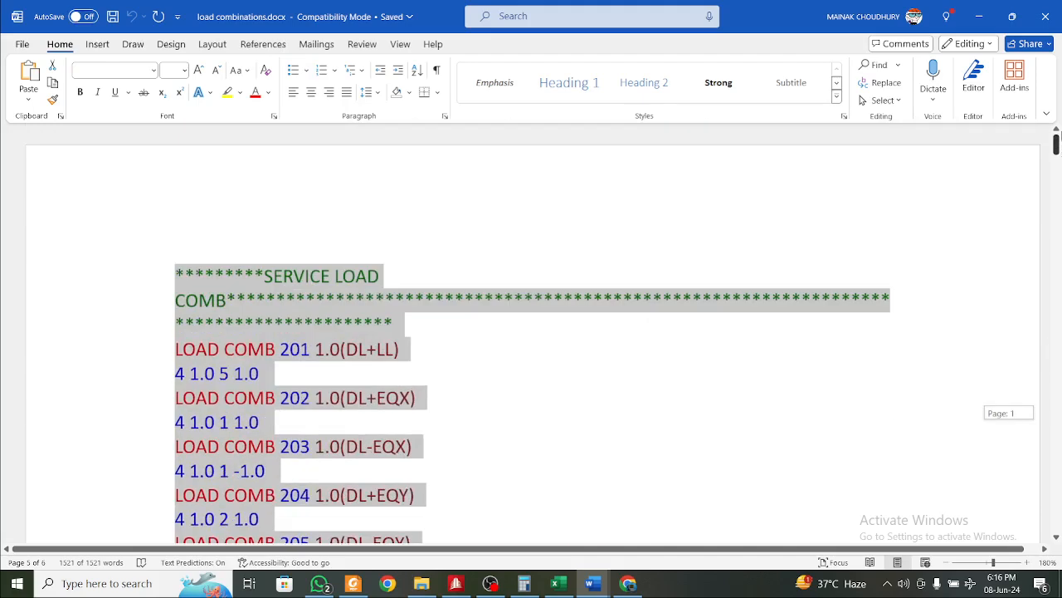
pyautogui.click(458, 583)
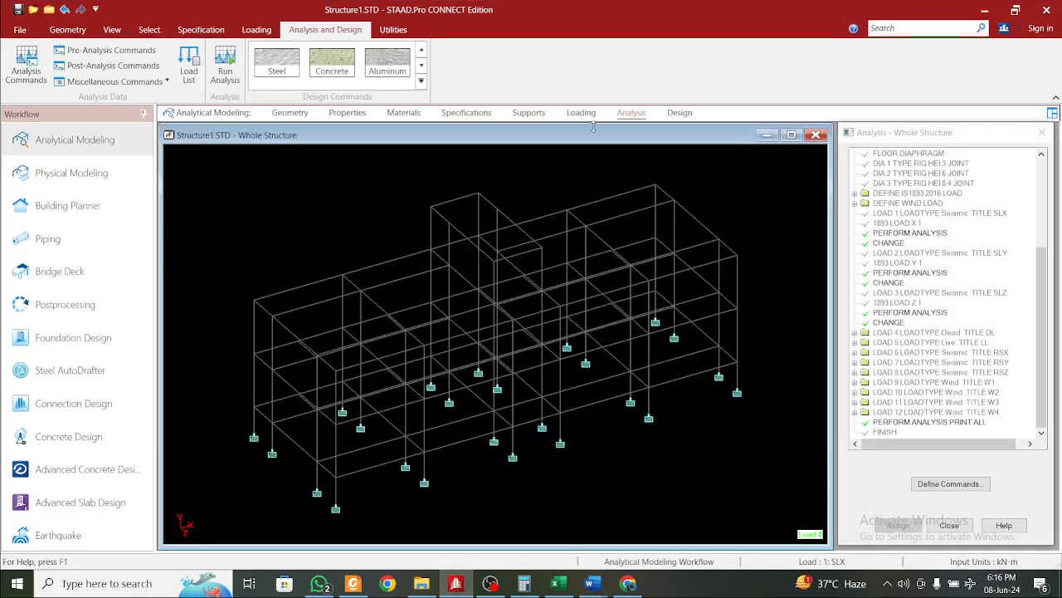
# Open the structure's input command file in the STAAD.Pro Editor and go to its final load cases
pyautogui.click(393, 30)
pyautogui.click(369, 58)
pyautogui.scroll(-14, 389, 240)
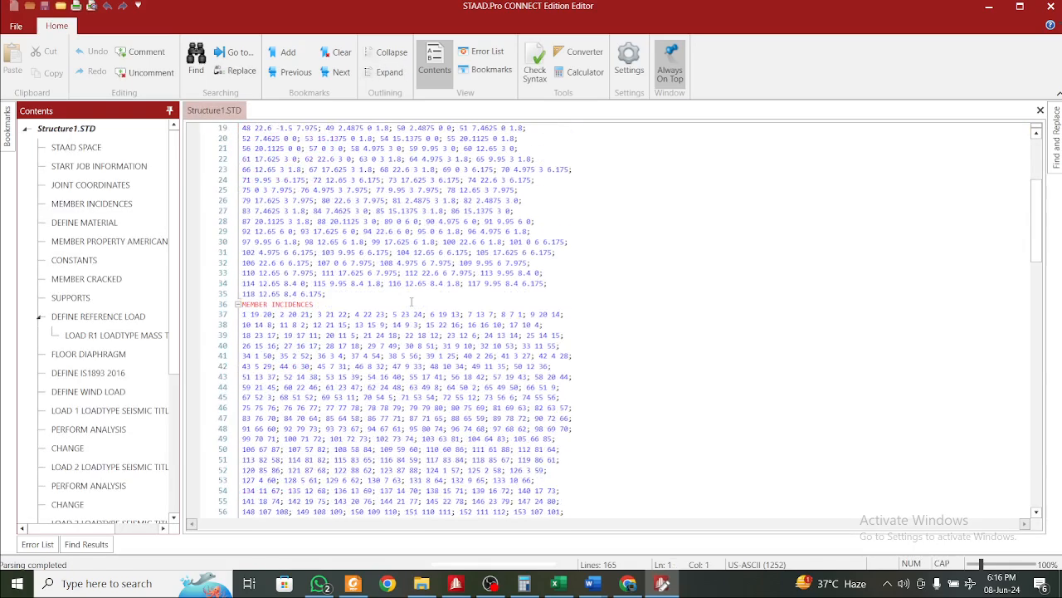
pyautogui.moveTo(1036, 266); pyautogui.dragTo(1036, 458)
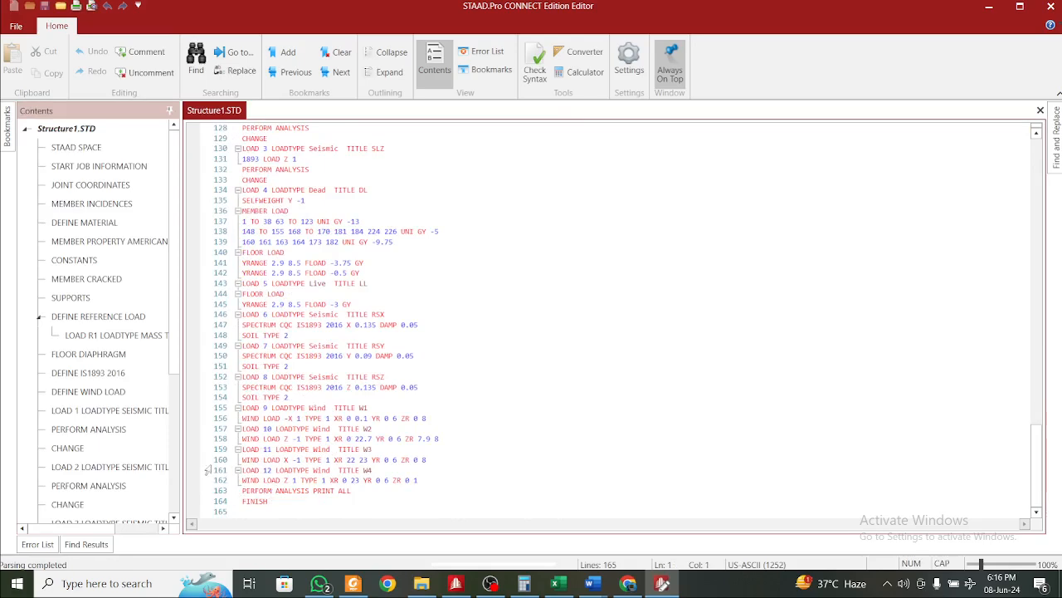
# Insert blank lines after the W4 wind load case and paste the copied load combinations there, before the final PERFORM ANALYSIS PRINT ALL command
pyautogui.click(425, 479)
pyautogui.press('Return')
pyautogui.press('Return')
pyautogui.press('Return')
pyautogui.press('Return')
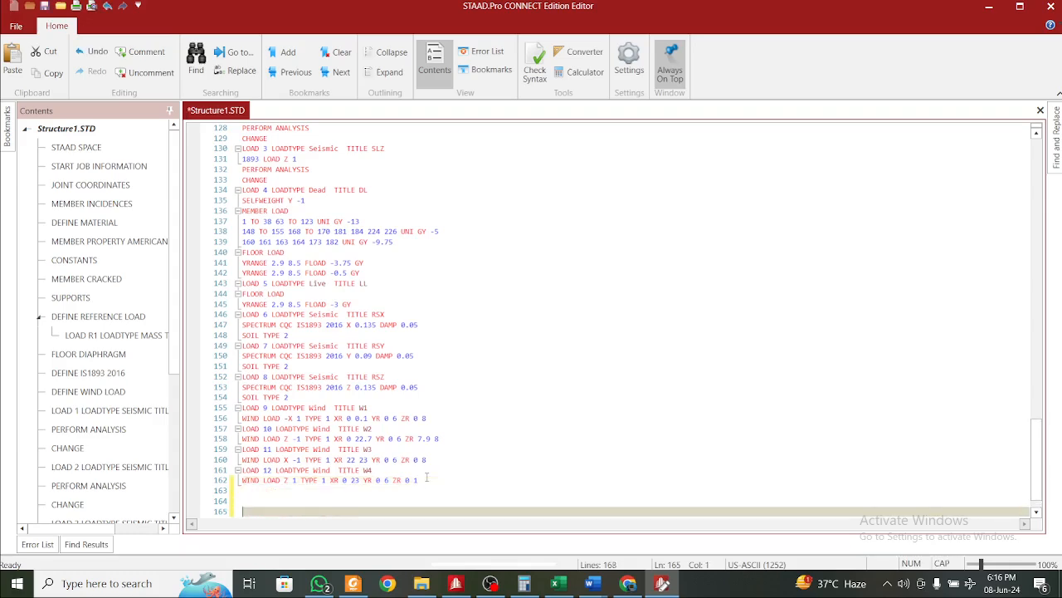
pyautogui.click(376, 483)
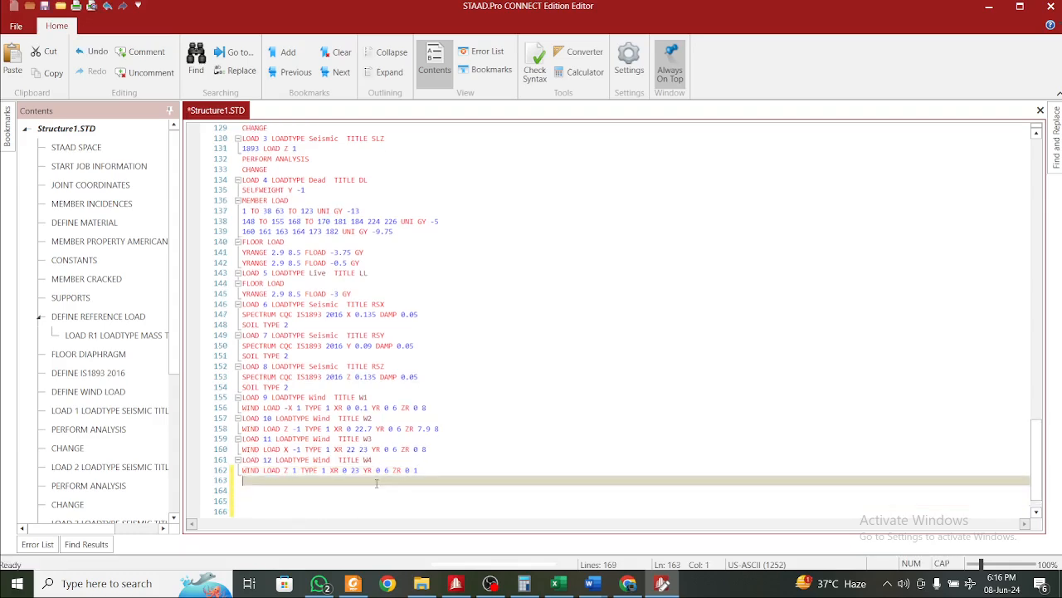
pyautogui.hotkey('ctrl', 'v')
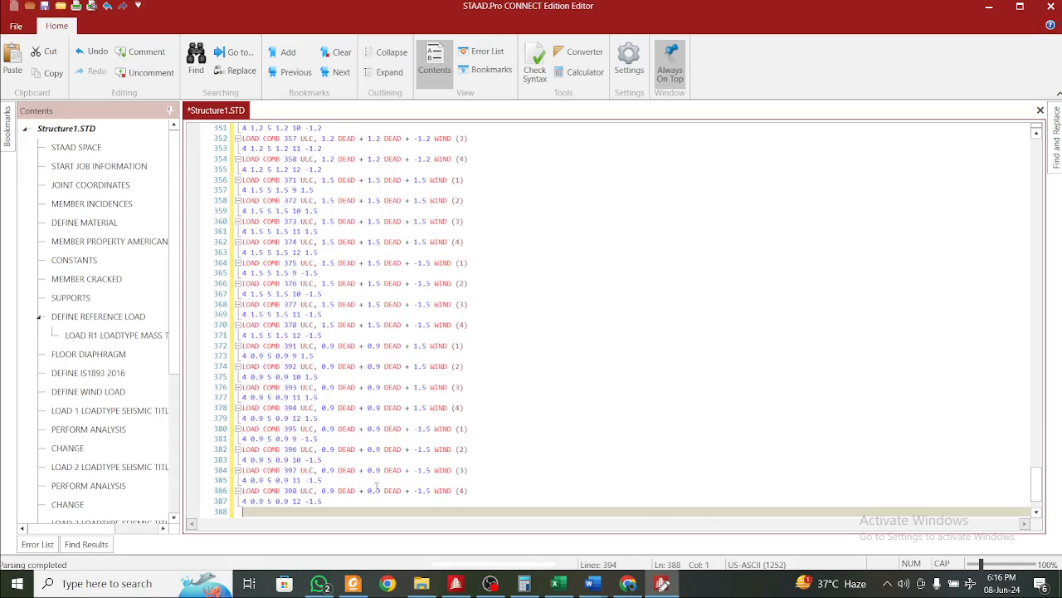
# Remove surplus blank lines after load combination 398, save the input file and close the editor
pyautogui.scroll(-2, 396, 453)
pyautogui.press('Delete')
pyautogui.press('Delete')
pyautogui.press('Delete')
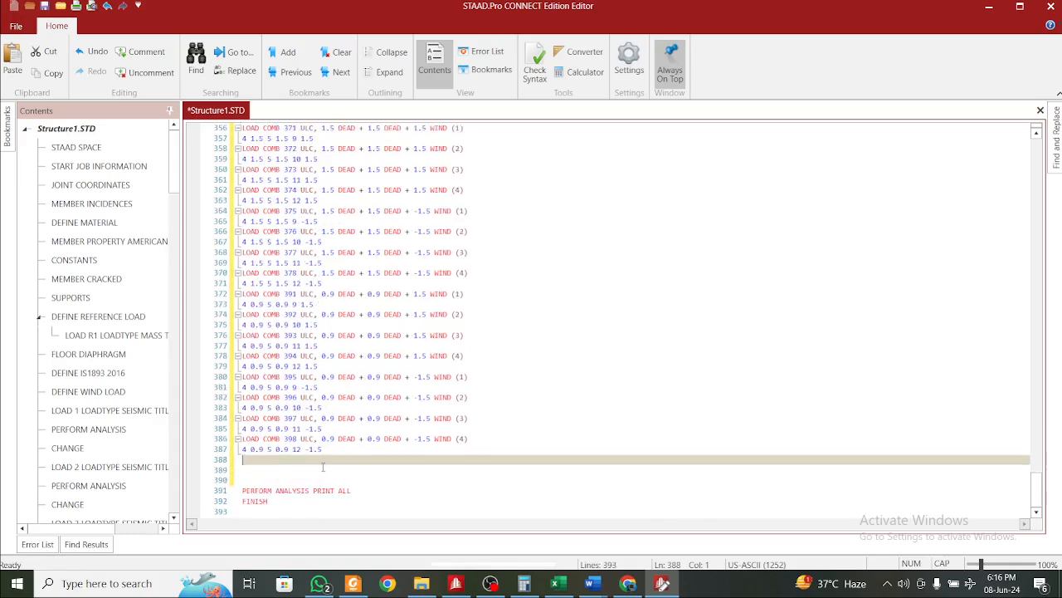
pyautogui.press('Delete')
pyautogui.hotkey('ctrl', 's')
pyautogui.click(1050, 6)
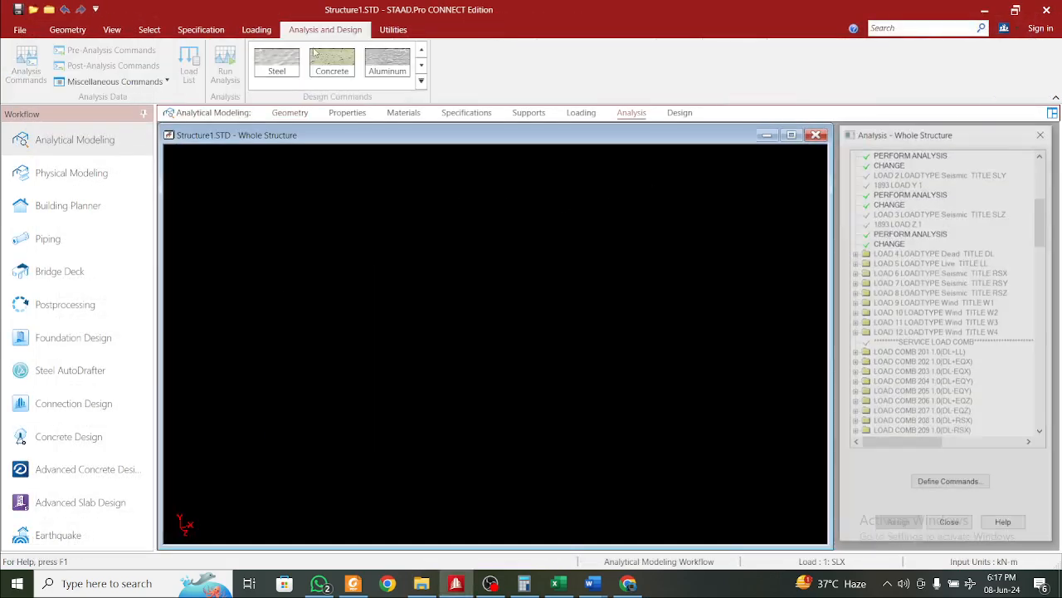
# Run the analysis with the added load combinations and return to the model, staying in modeling mode
pyautogui.click(225, 67)
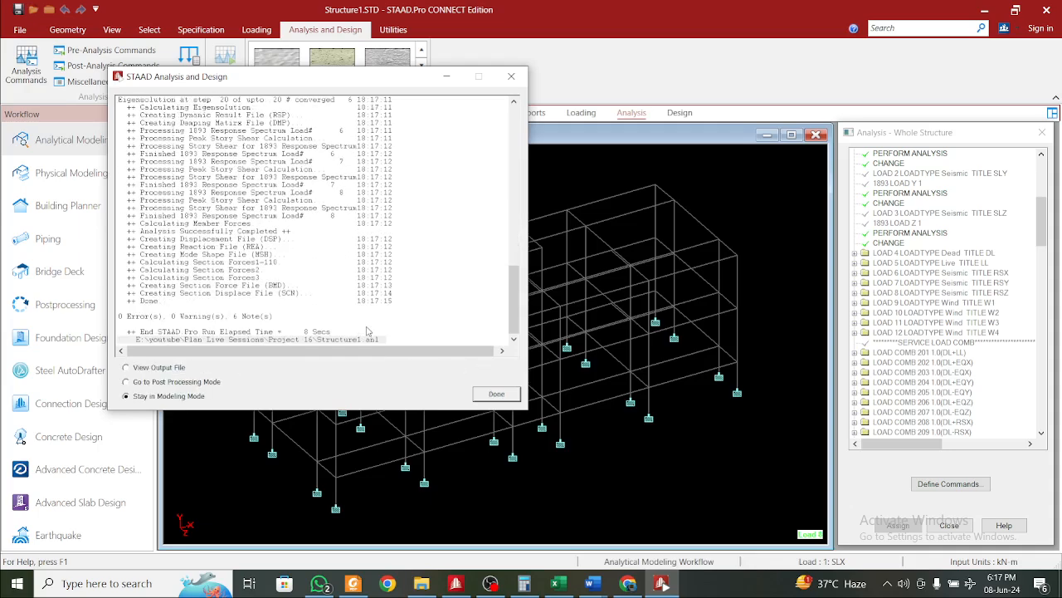
pyautogui.click(496, 394)
pyautogui.moveTo(676, 470); pyautogui.dragTo(605, 444, button='middle')
pyautogui.scroll(3, 668, 466)
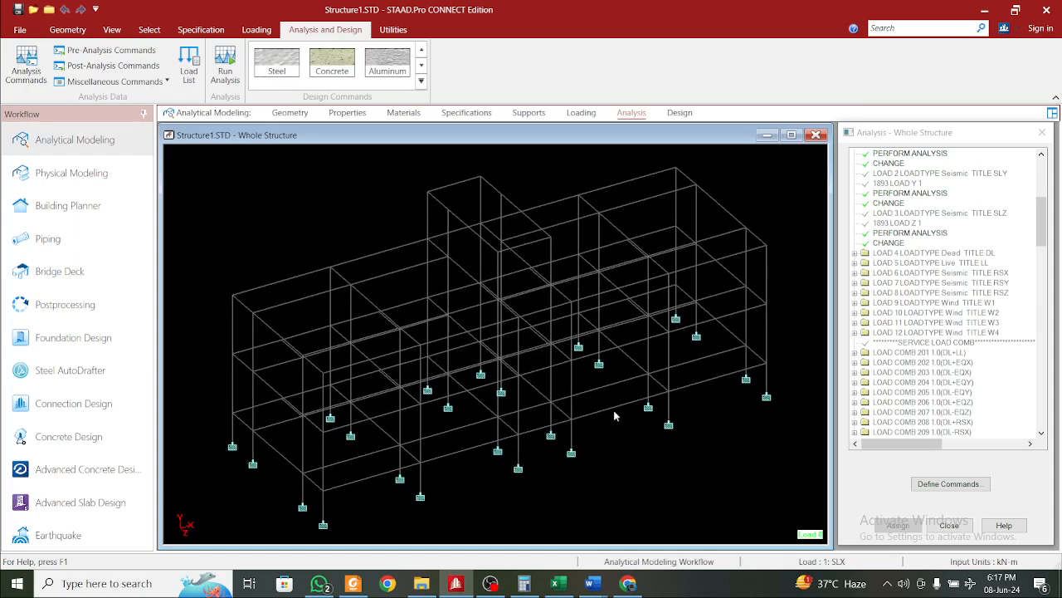
# Open the concrete design settings for code IS456 and clear all preselected design parameters
pyautogui.click(680, 113)
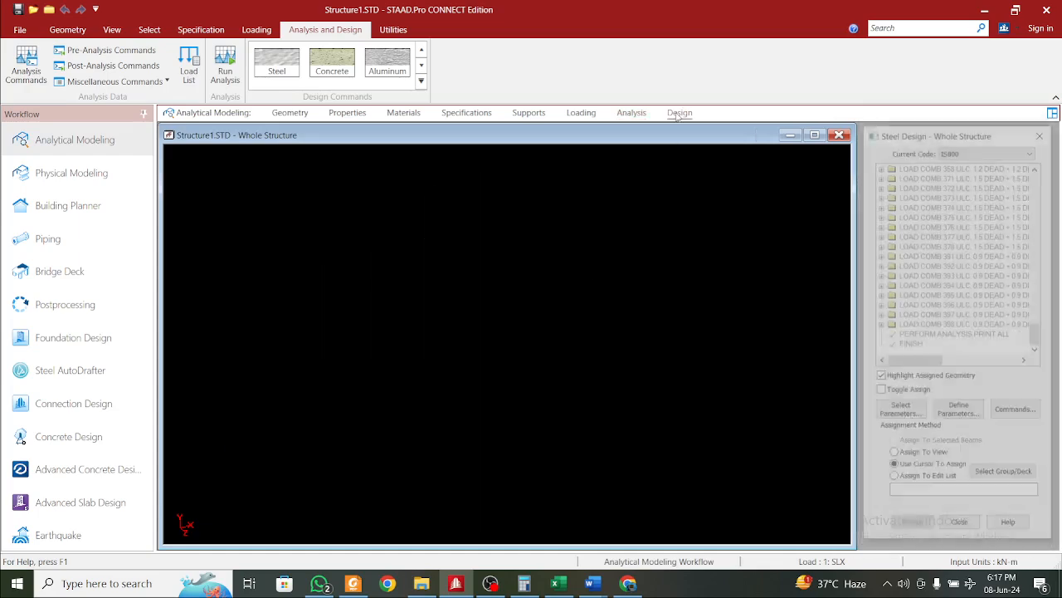
pyautogui.click(325, 56)
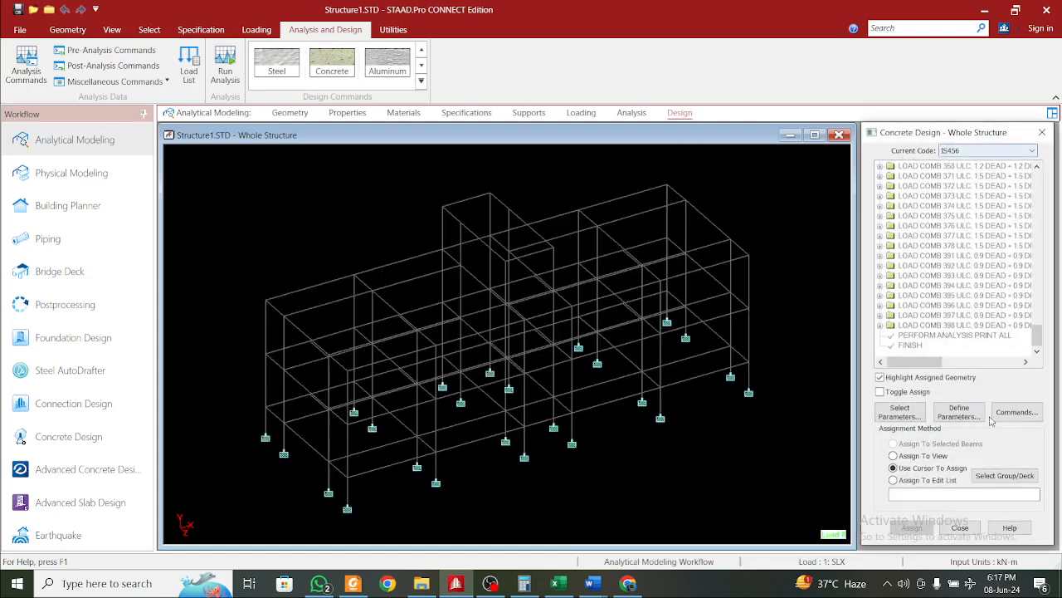
pyautogui.click(960, 413)
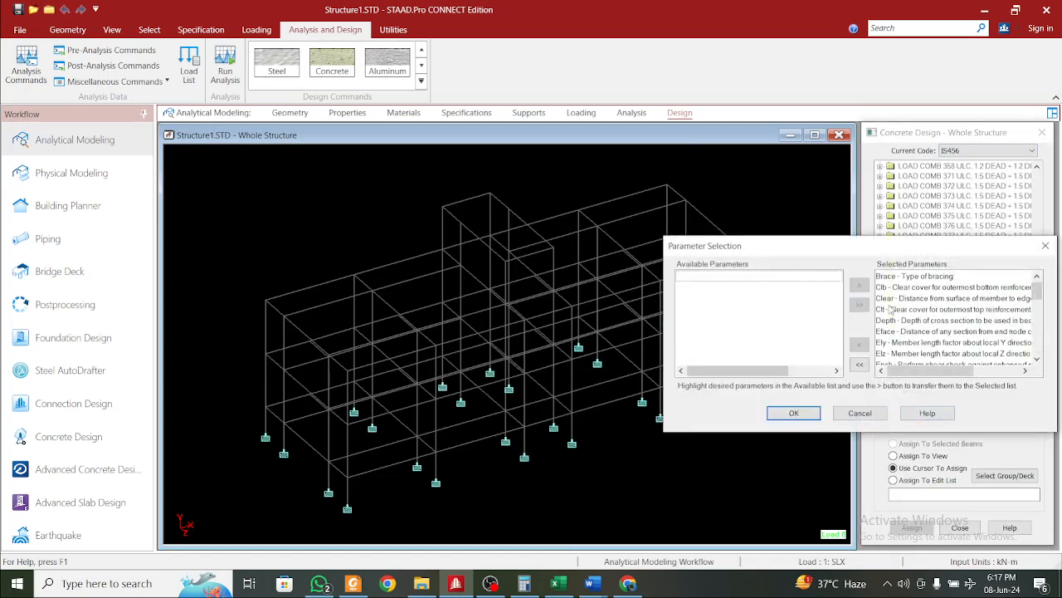
pyautogui.click(859, 366)
pyautogui.moveTo(902, 248); pyautogui.dragTo(514, 208)
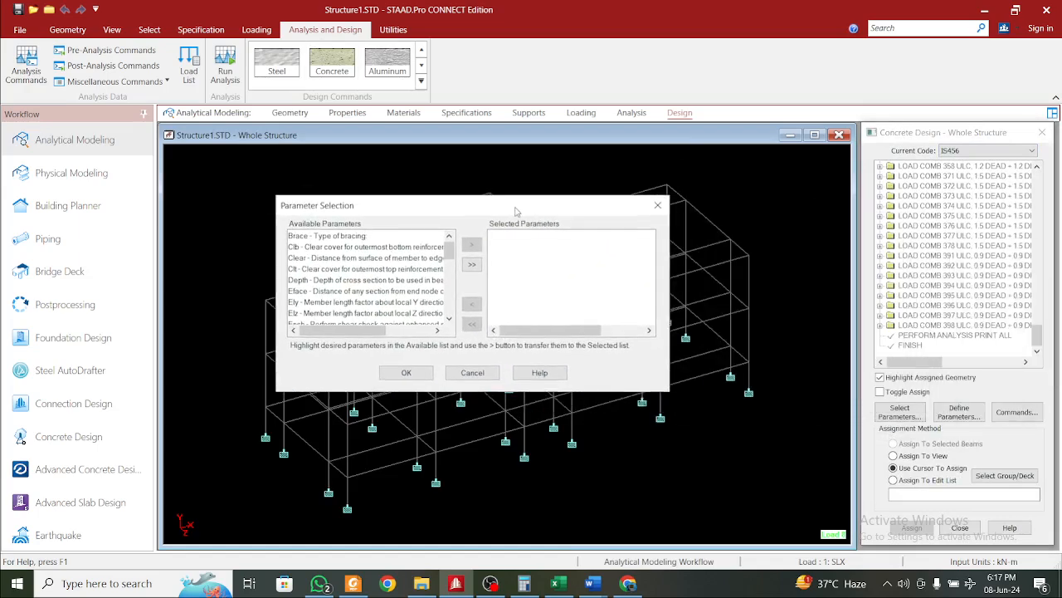
# Choose Fc, Fymain and Fysec as the only concrete design parameters and accept the selection
pyautogui.moveTo(449, 251); pyautogui.dragTo(446, 264)
pyautogui.click(361, 303)
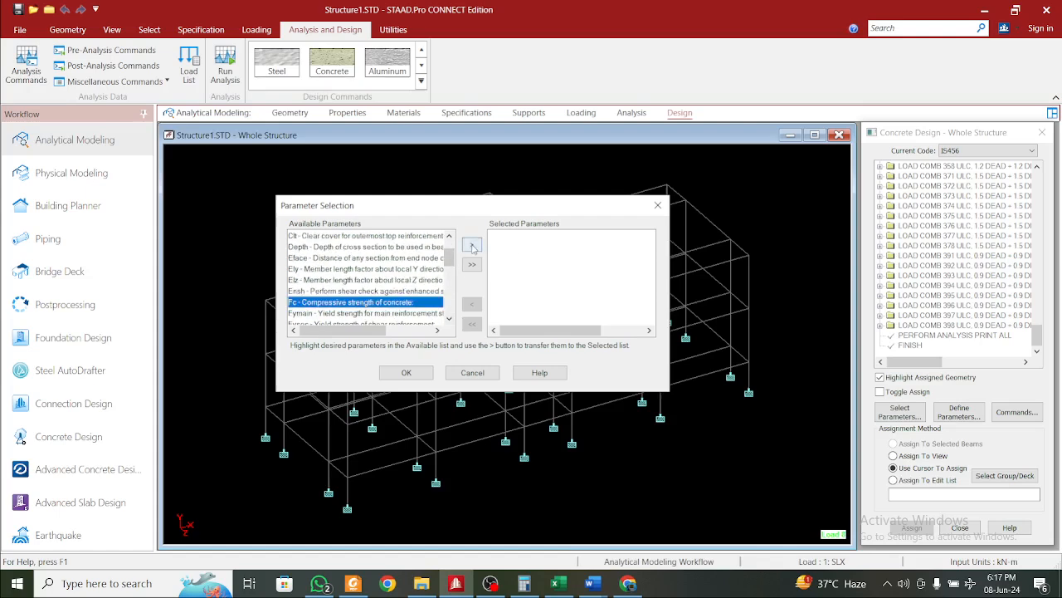
pyautogui.click(471, 244)
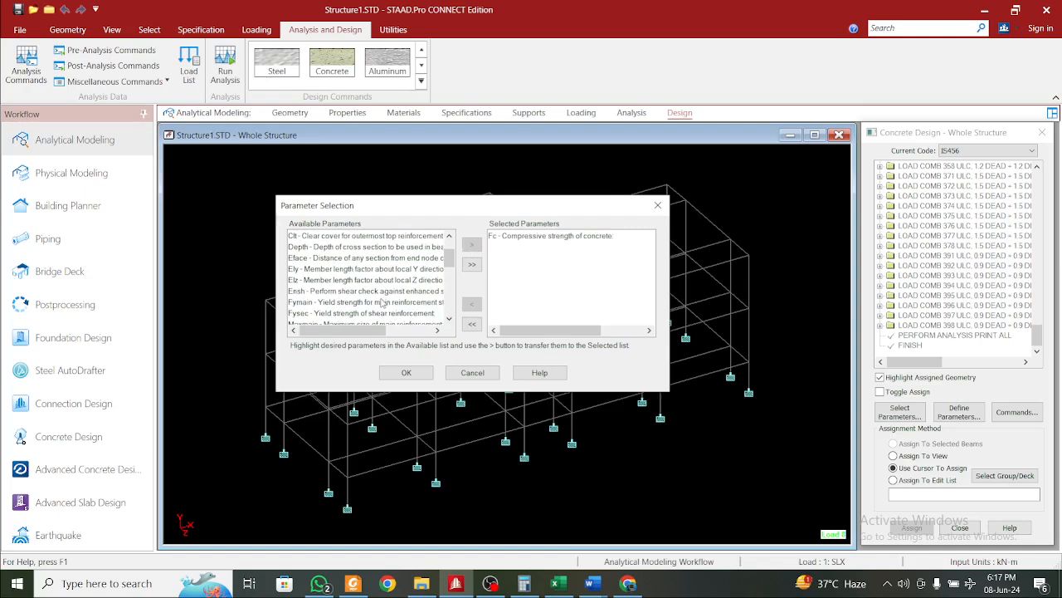
pyautogui.click(382, 302)
pyautogui.click(472, 244)
pyautogui.click(401, 303)
pyautogui.click(471, 244)
pyautogui.click(406, 372)
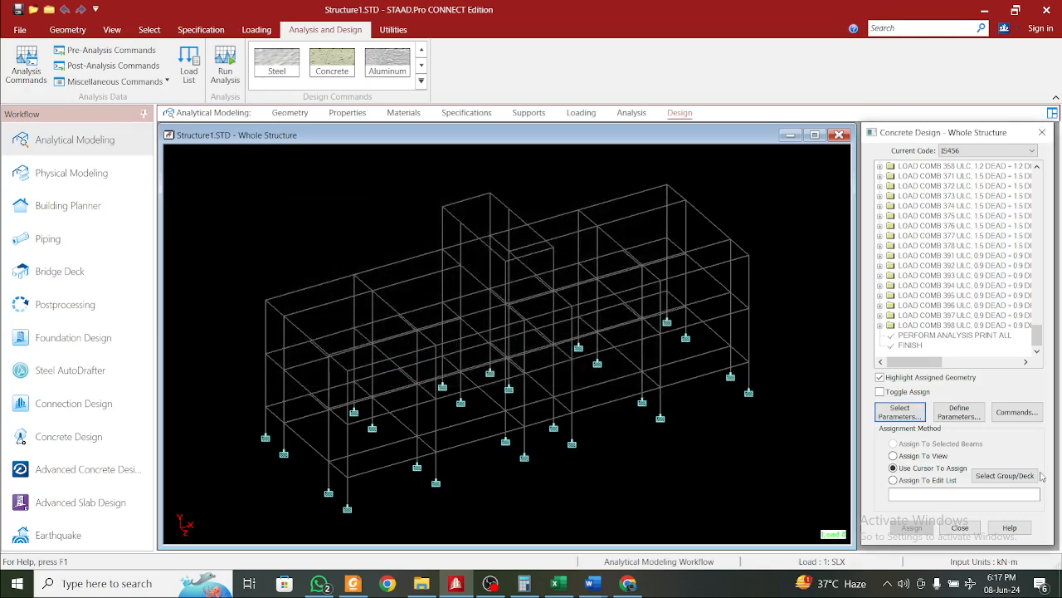
# Add the FC design parameter with a concrete compressive strength of 25000 kN/m2
pyautogui.click(961, 413)
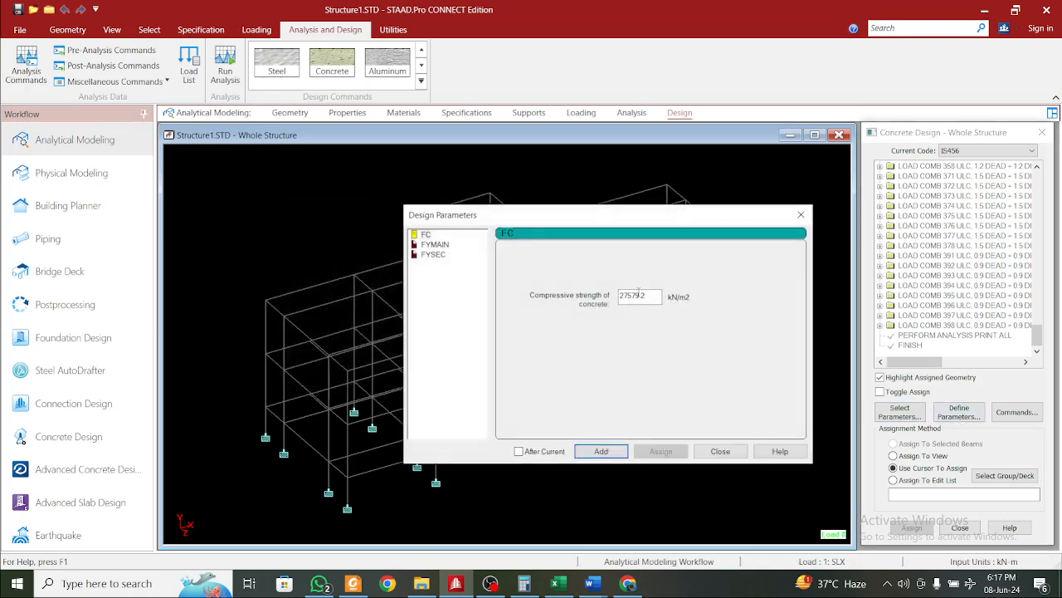
pyautogui.doubleClick(649, 297)
pyautogui.write('25000')
pyautogui.click(614, 451)
# Add the FYMAIN and FYSEC parameters, each with a reinforcement yield strength of 500000 kN/m2
pyautogui.click(434, 244)
pyautogui.doubleClick(649, 298)
pyautogui.write('500000')
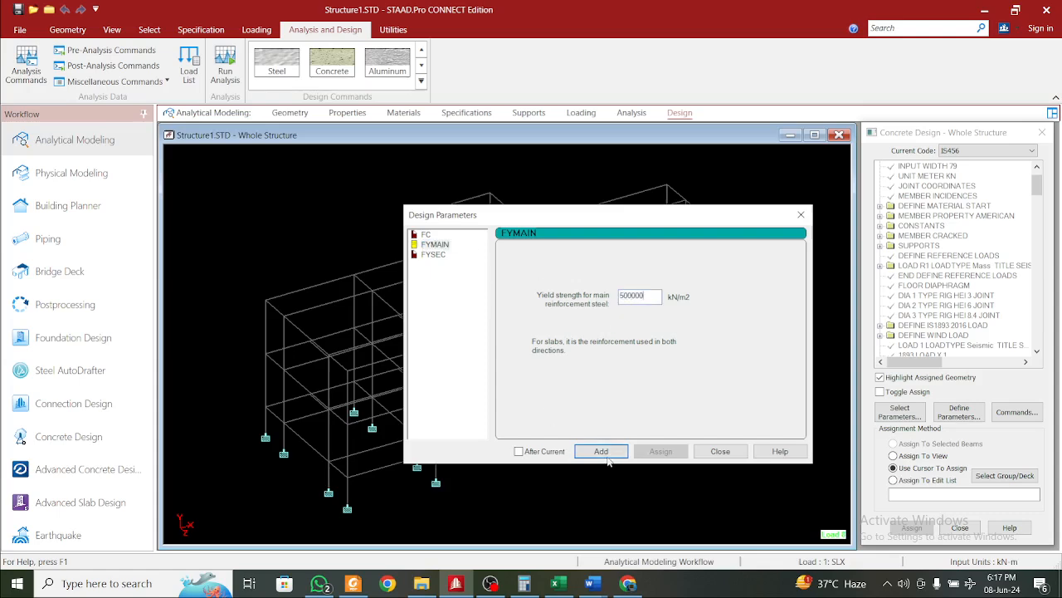
pyautogui.click(601, 452)
pyautogui.click(433, 254)
pyautogui.doubleClick(650, 298)
pyautogui.write('500000')
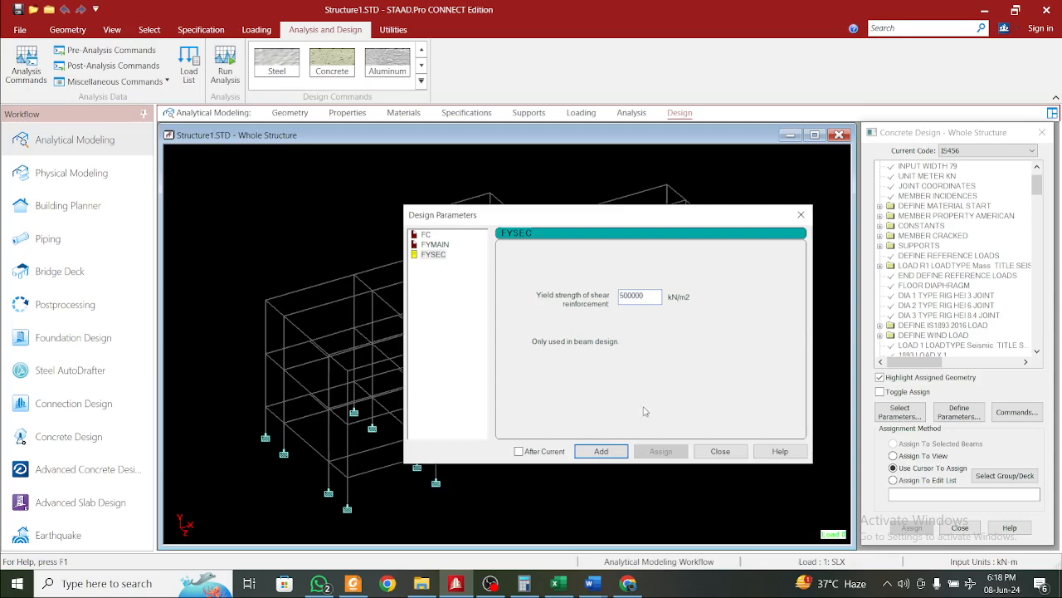
pyautogui.click(601, 452)
pyautogui.click(722, 453)
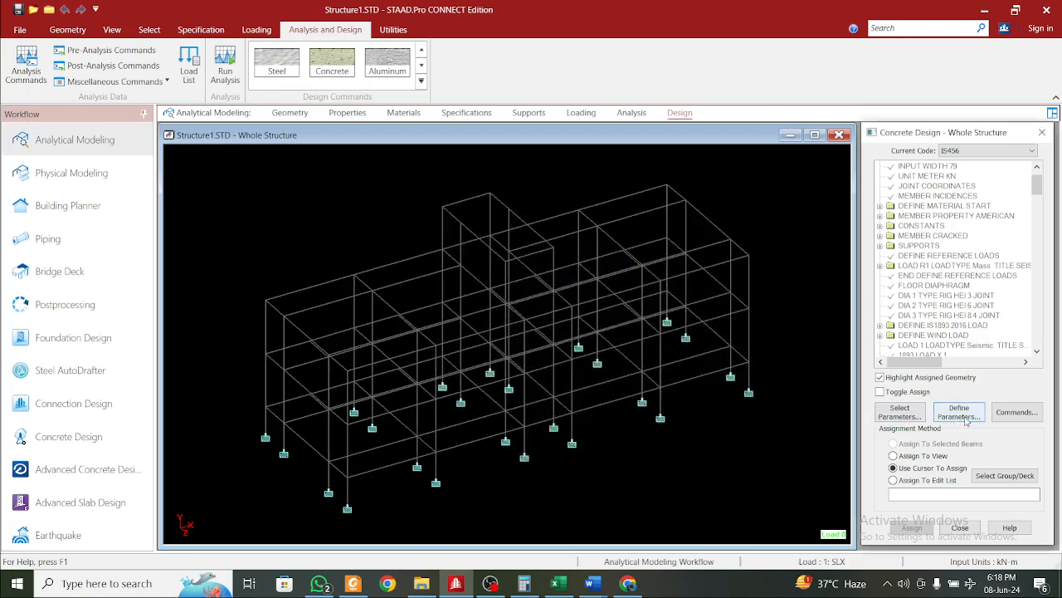
# Add the DESIGN BEAM and DESIGN COLUMN commands to the concrete design
pyautogui.click(1016, 412)
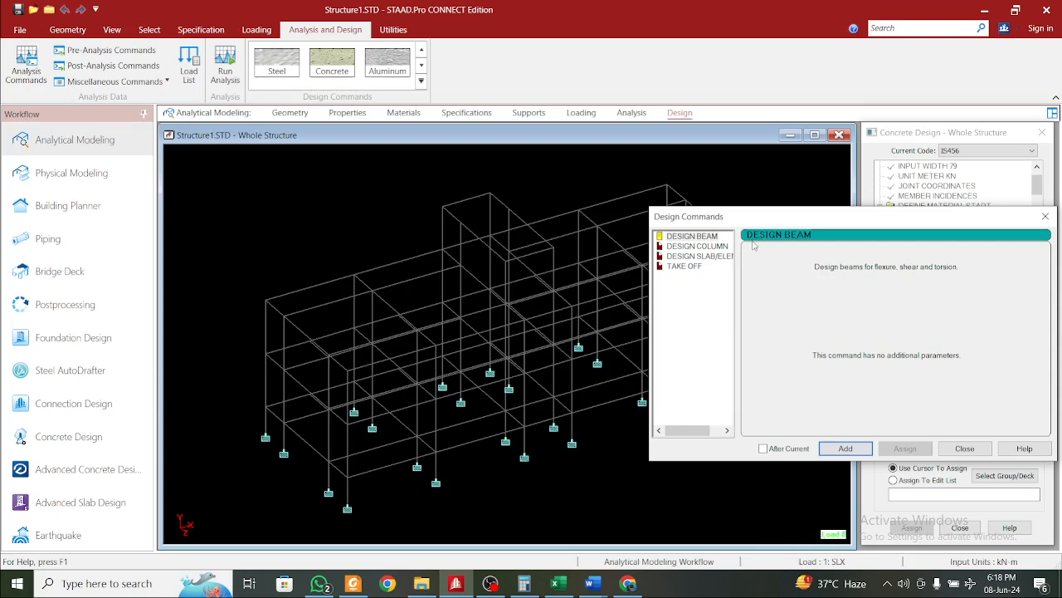
pyautogui.click(720, 247)
pyautogui.click(850, 449)
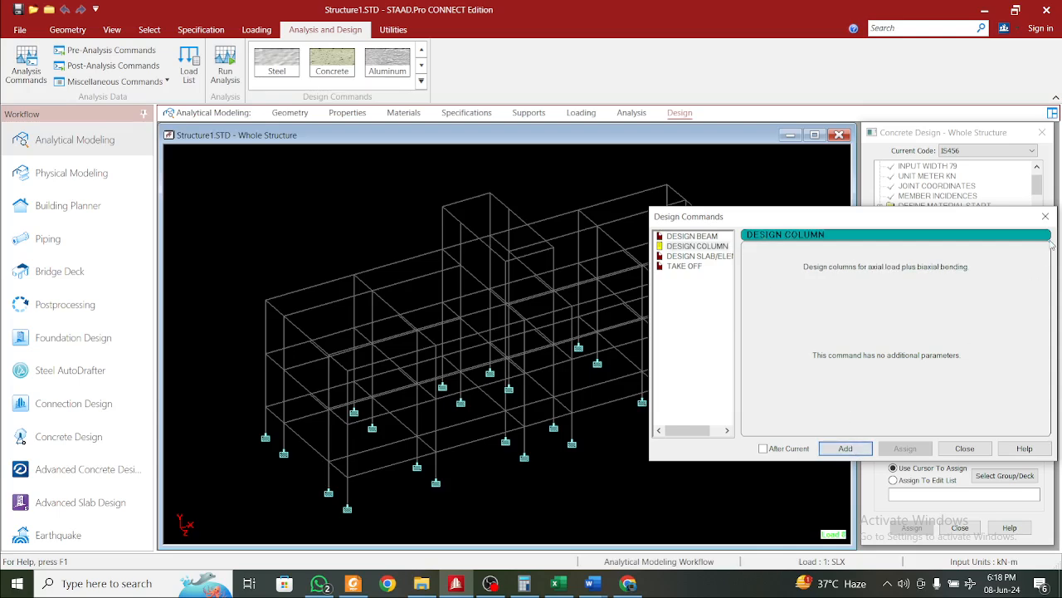
pyautogui.click(1046, 218)
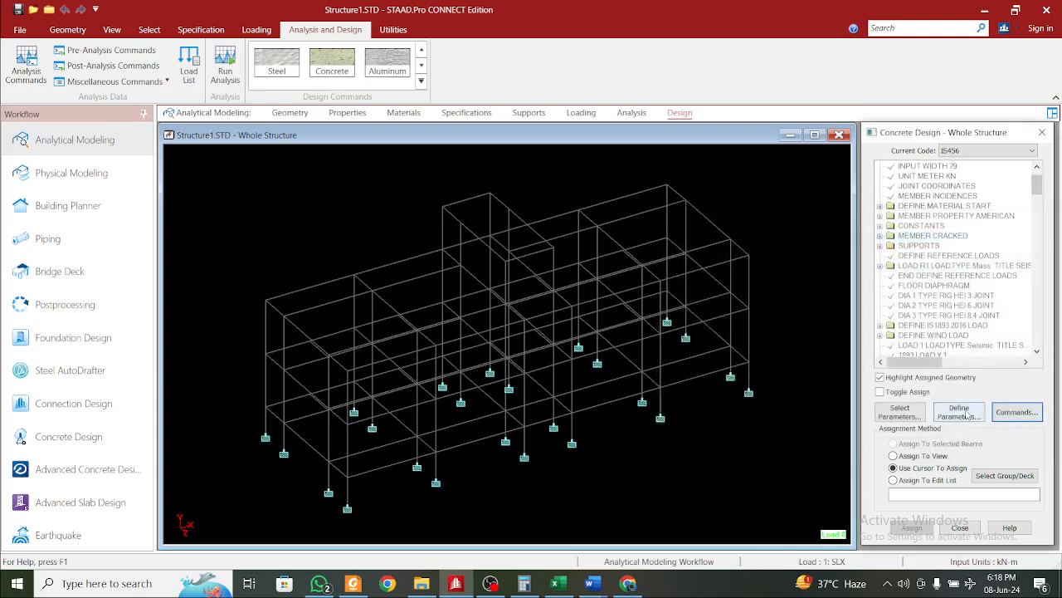
# Assign the FC 25000 parameter to the whole structure using Assign To View
pyautogui.moveTo(1037, 184); pyautogui.dragTo(1036, 340)
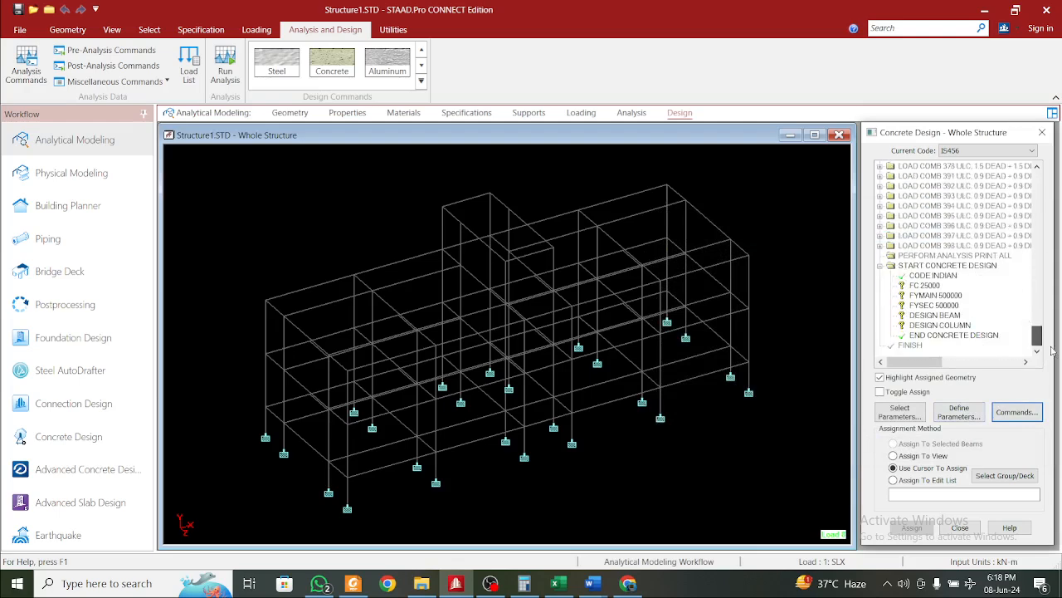
pyautogui.click(923, 286)
pyautogui.click(923, 455)
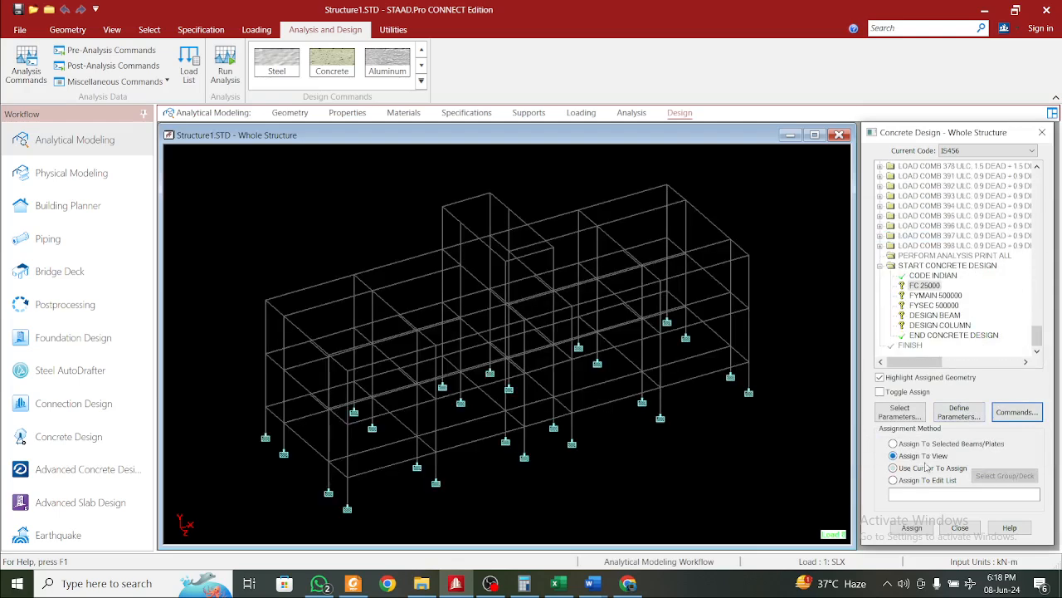
pyautogui.click(912, 528)
pyautogui.click(955, 373)
# Assign the FYMAIN 500000 and FYSEC 500000 parameters to all members in the view
pyautogui.click(936, 294)
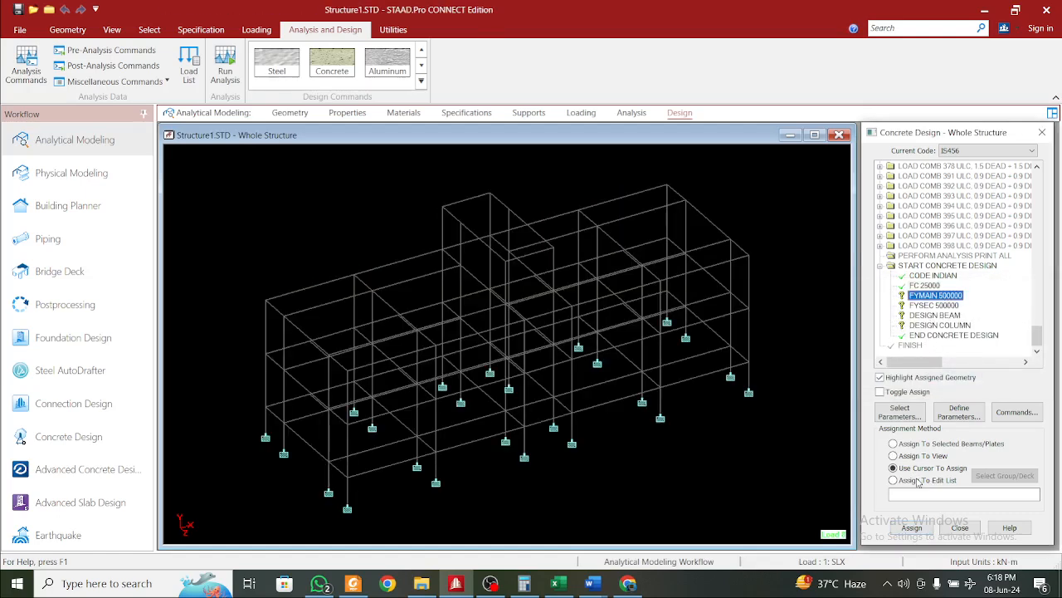
pyautogui.click(923, 455)
pyautogui.click(912, 528)
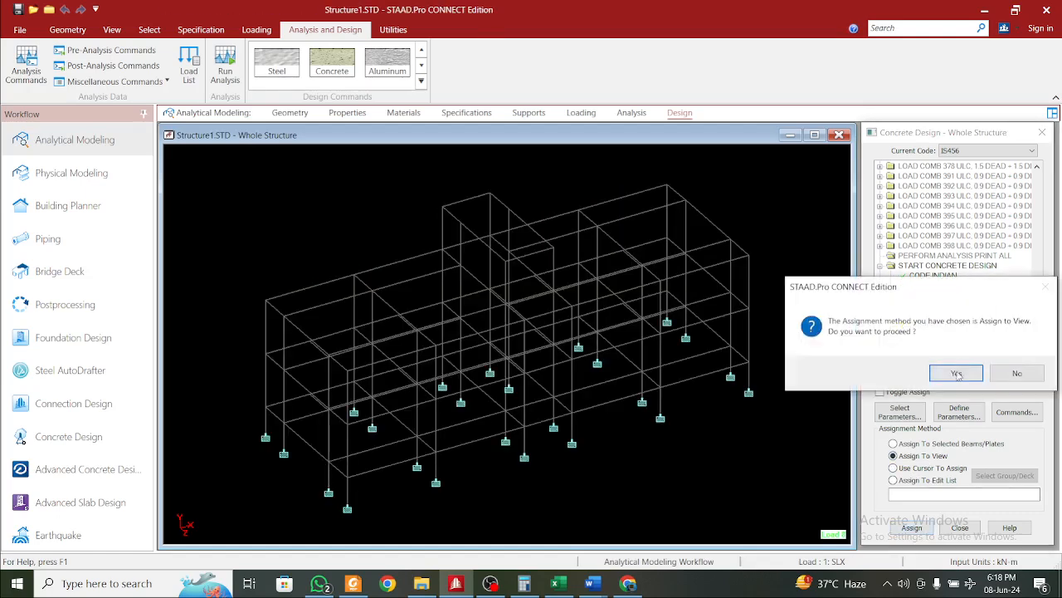
pyautogui.click(956, 373)
pyautogui.click(934, 305)
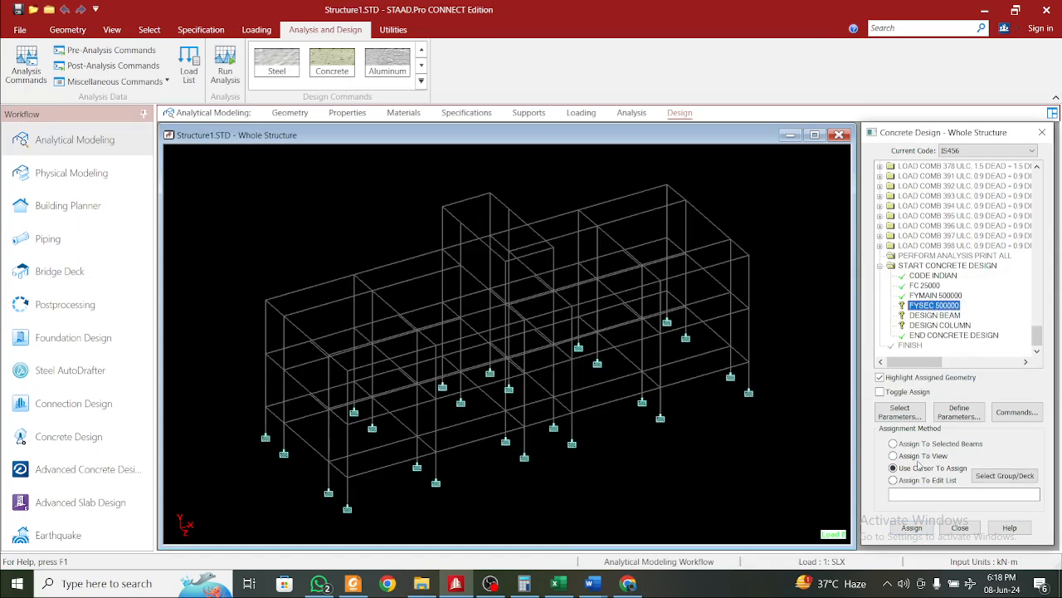
pyautogui.click(920, 456)
pyautogui.click(913, 528)
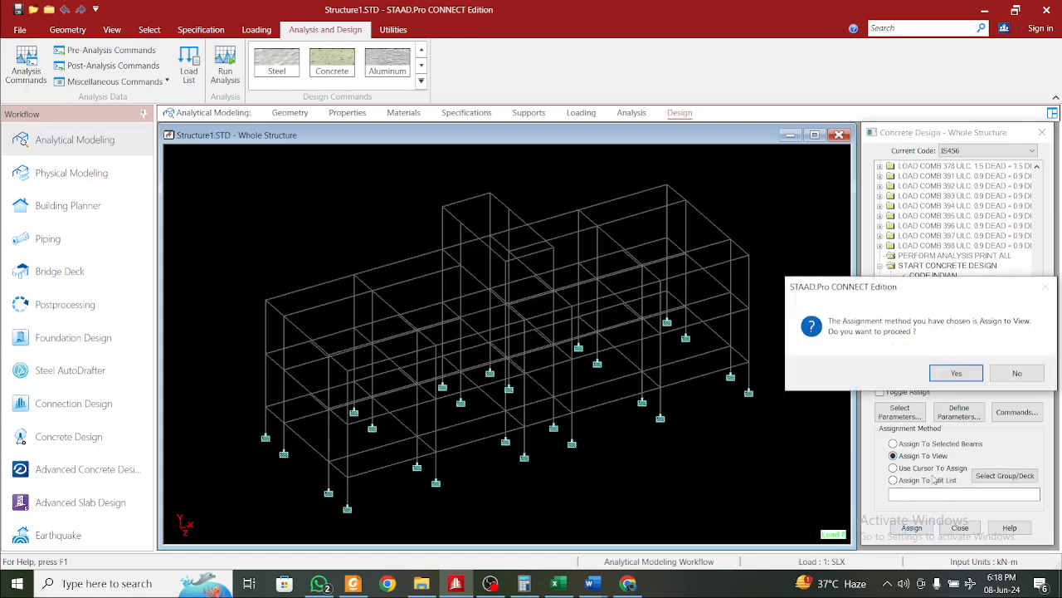
pyautogui.click(957, 373)
# Select all beams parallel to X and Z and assign the DESIGN BEAM command to them
pyautogui.click(942, 316)
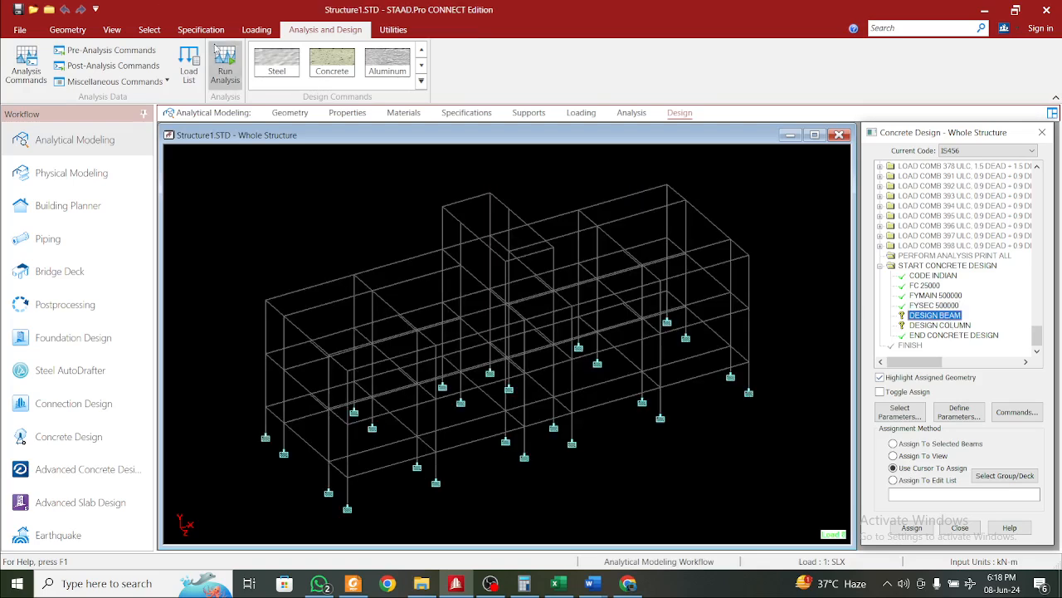
pyautogui.click(149, 29)
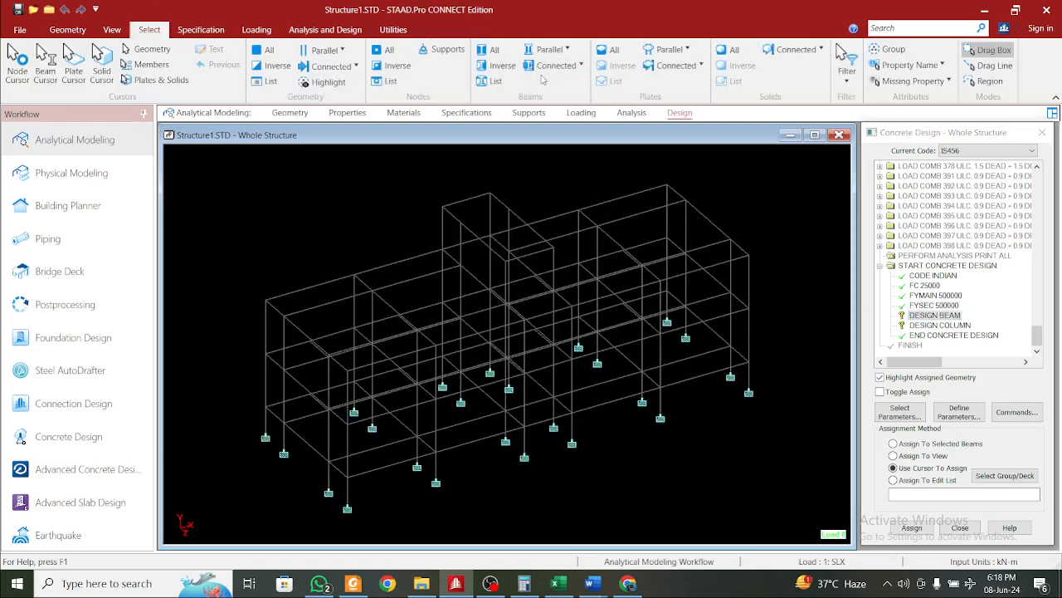
pyautogui.click(551, 50)
pyautogui.click(552, 51)
pyautogui.click(552, 51)
pyautogui.click(550, 73)
pyautogui.click(551, 51)
pyautogui.click(551, 106)
pyautogui.click(912, 527)
pyautogui.click(954, 380)
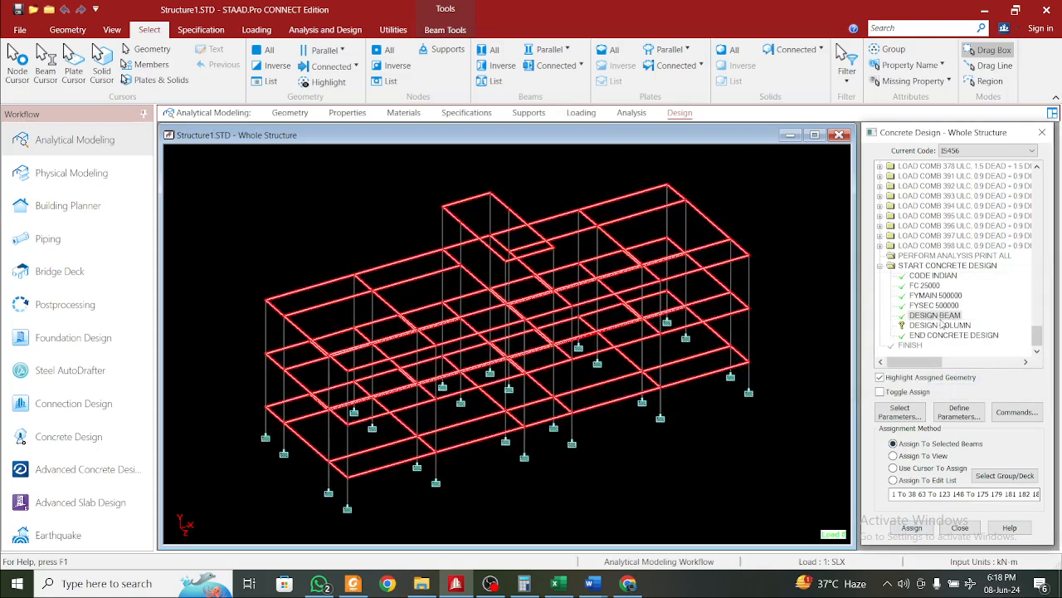
# Select all members parallel to Y and assign the DESIGN COLUMN command to them, then clear the selection
pyautogui.click(941, 326)
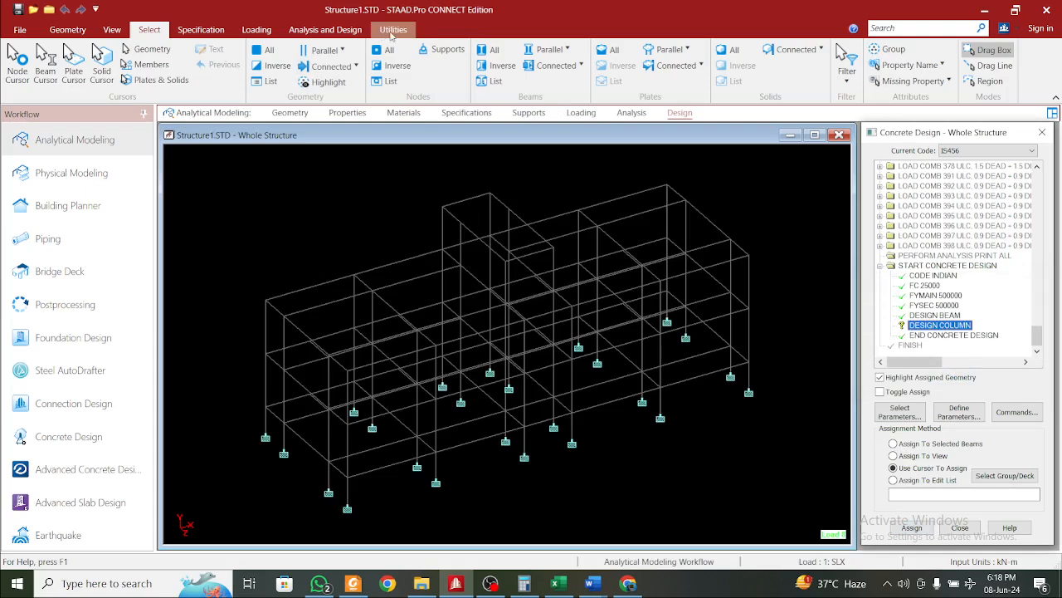
pyautogui.click(549, 50)
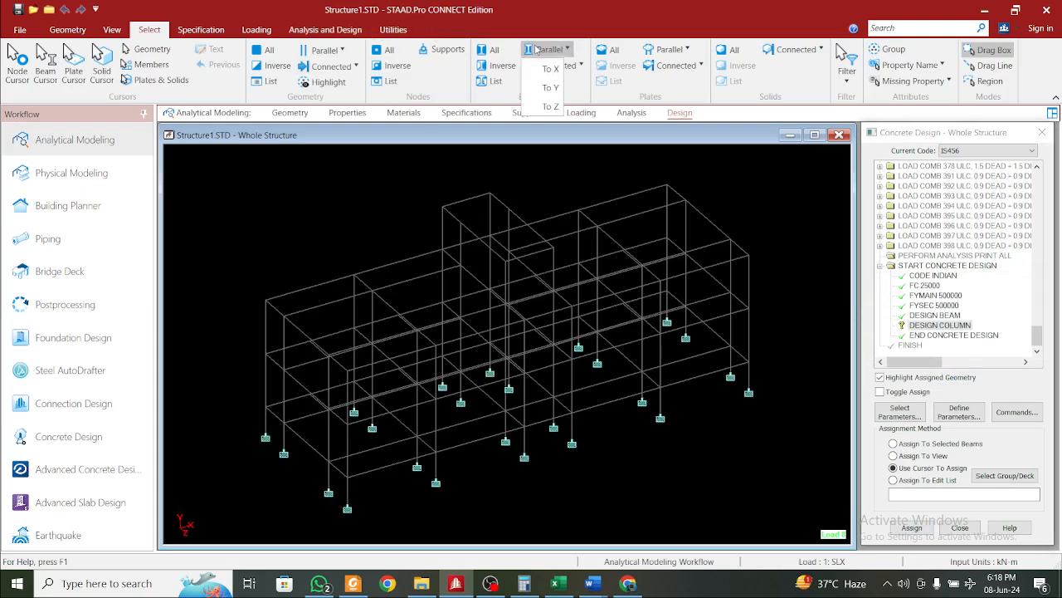
pyautogui.click(551, 88)
pyautogui.click(912, 528)
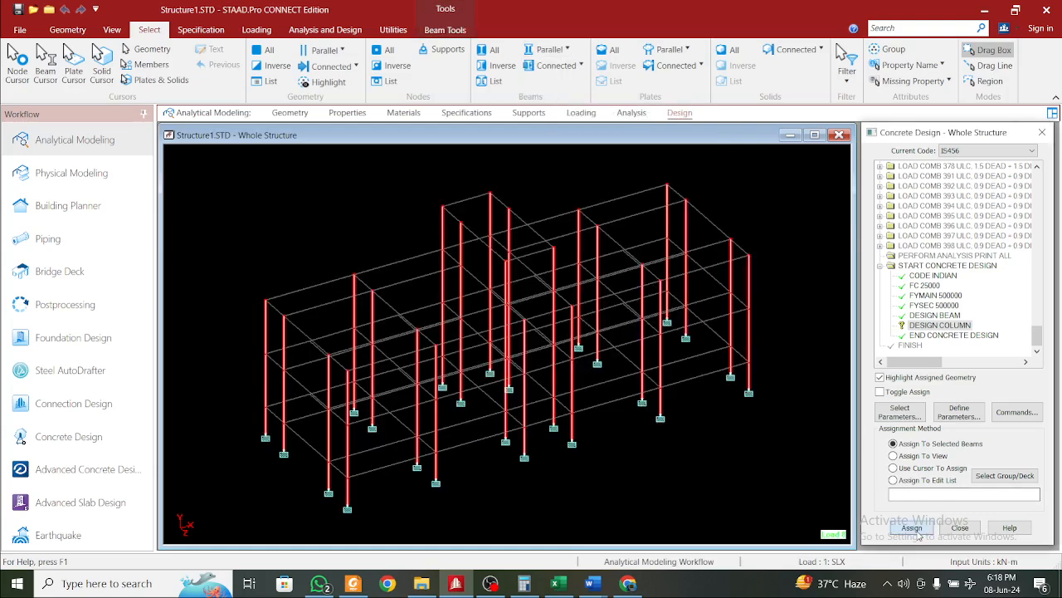
pyautogui.click(956, 379)
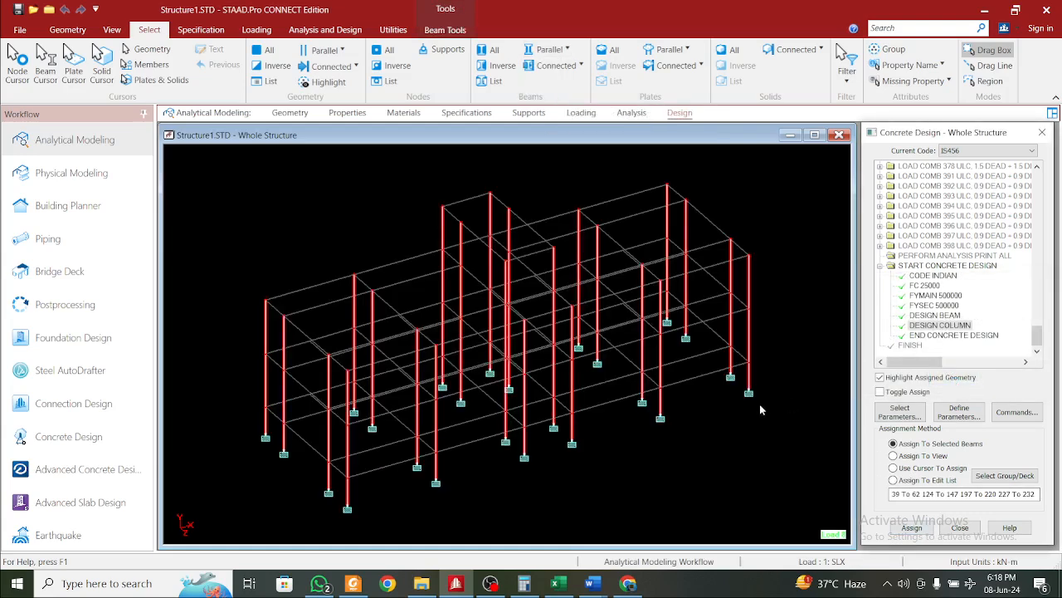
pyautogui.moveTo(715, 347); pyautogui.dragTo(711, 354, button='middle')
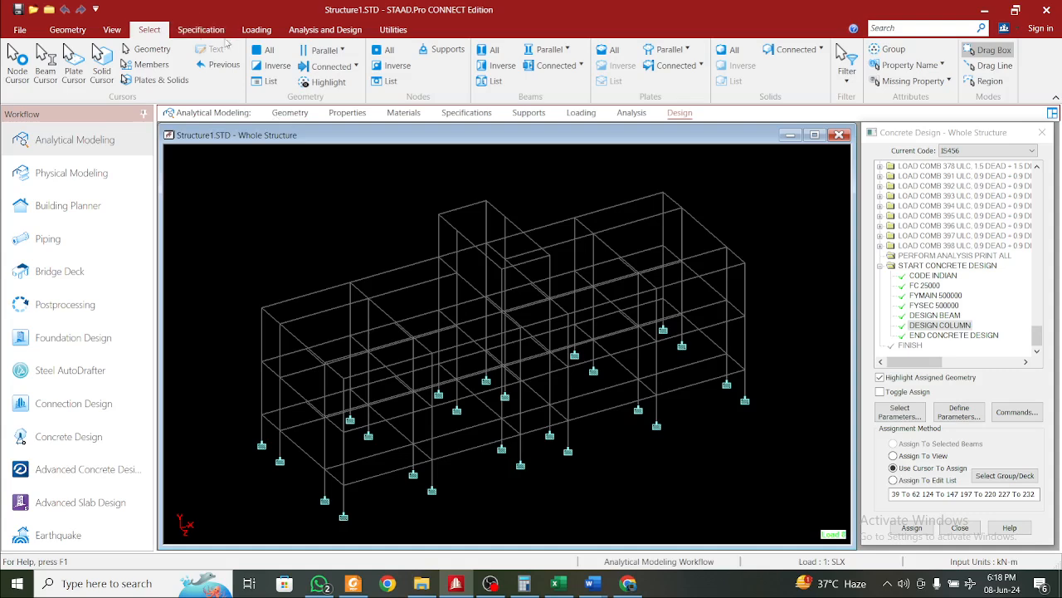
# Rerun the analysis with the IS456 concrete design commands and stay in modeling mode when it finishes
pyautogui.click(292, 33)
pyautogui.click(225, 65)
pyautogui.click(518, 375)
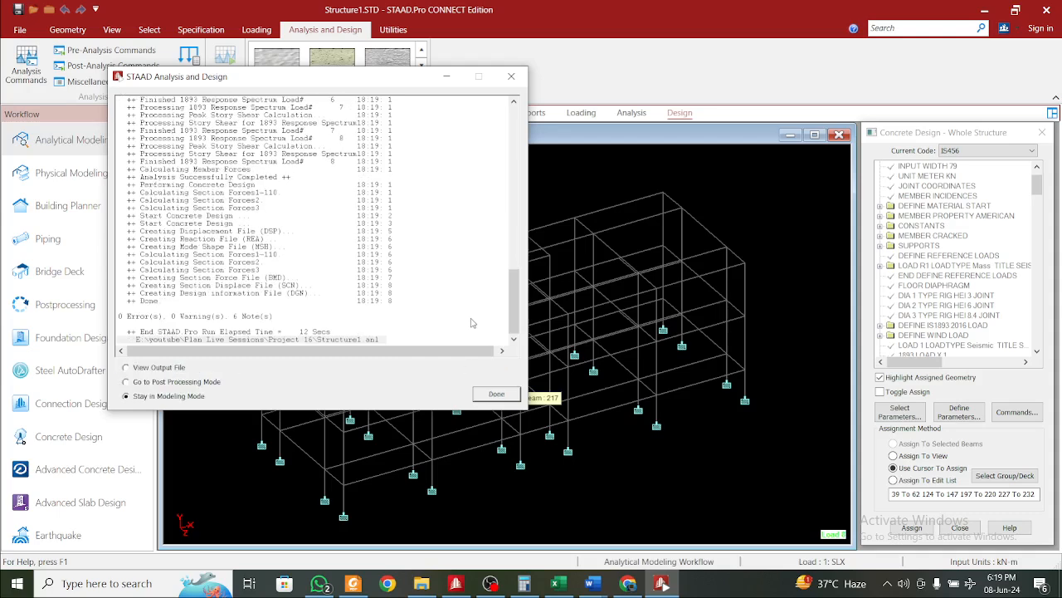
pyautogui.click(497, 395)
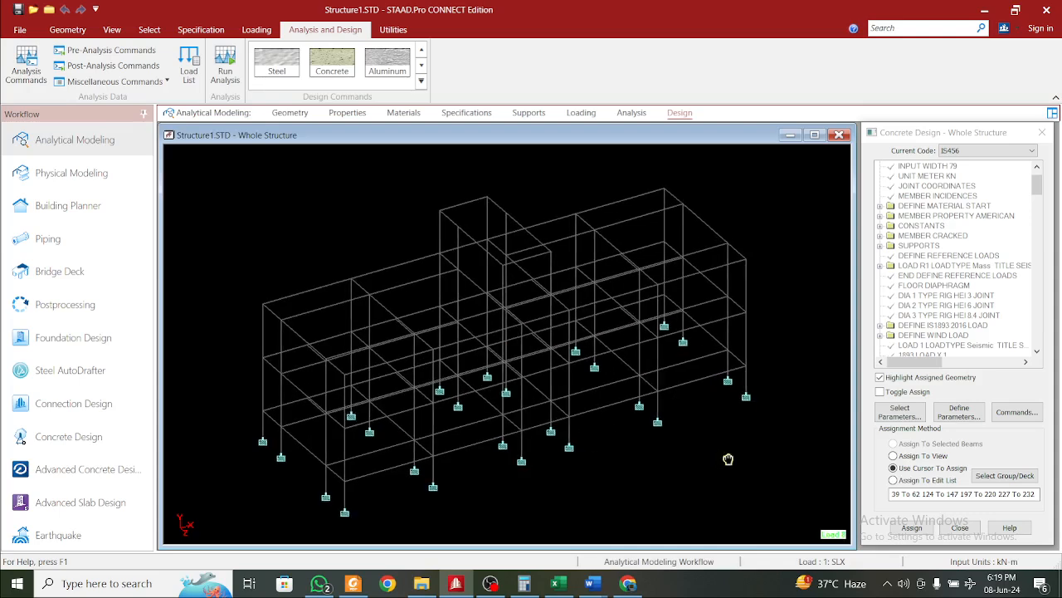
# Examine the concrete design results of columns 147, 220, 62 and 142, including required steel area and bar count
pyautogui.moveTo(721, 455); pyautogui.dragTo(709, 444, button='middle')
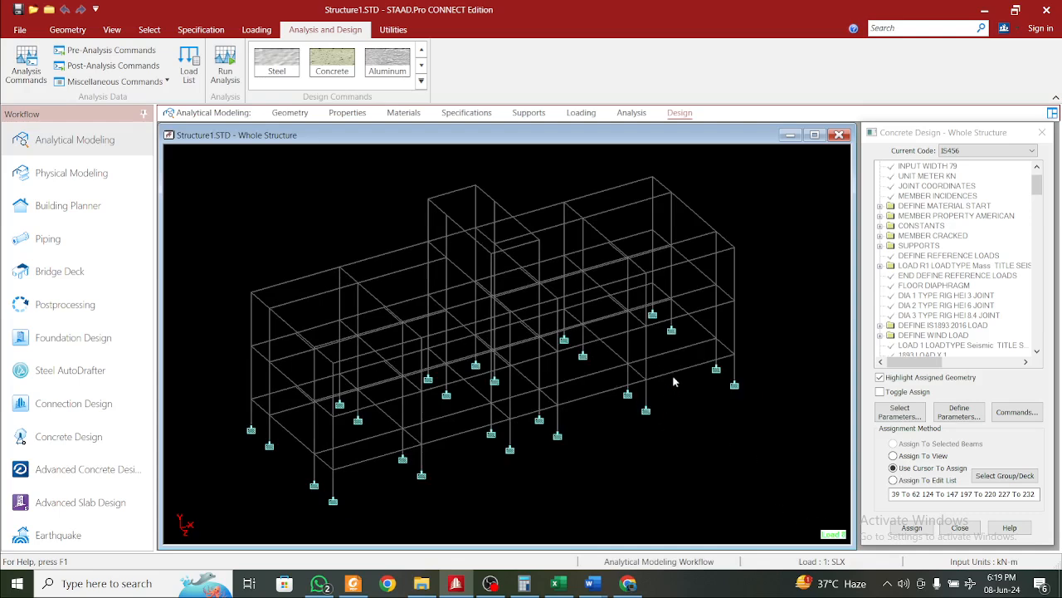
pyautogui.doubleClick(734, 321)
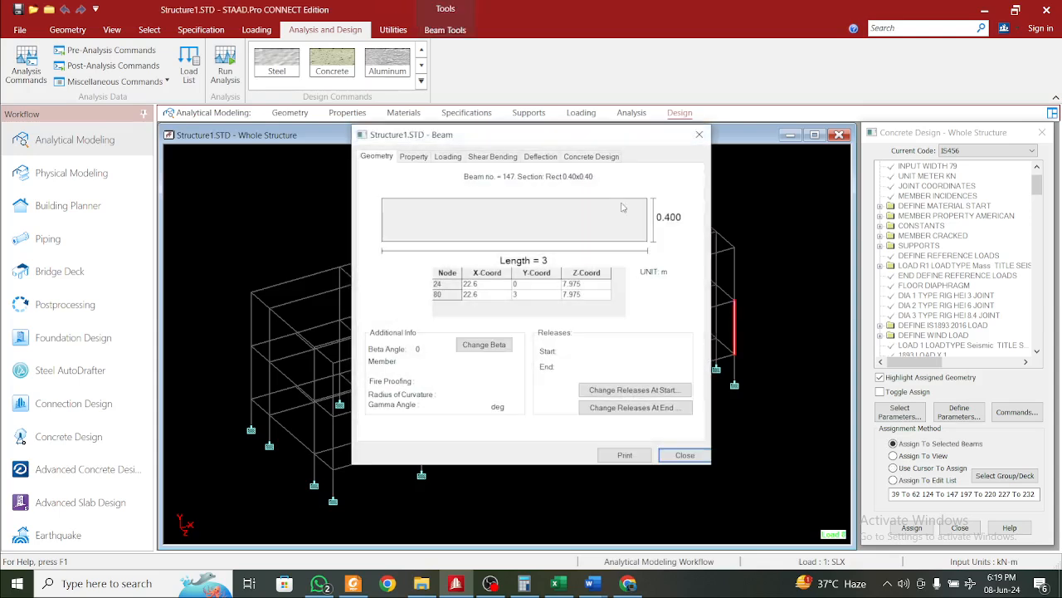
pyautogui.click(591, 158)
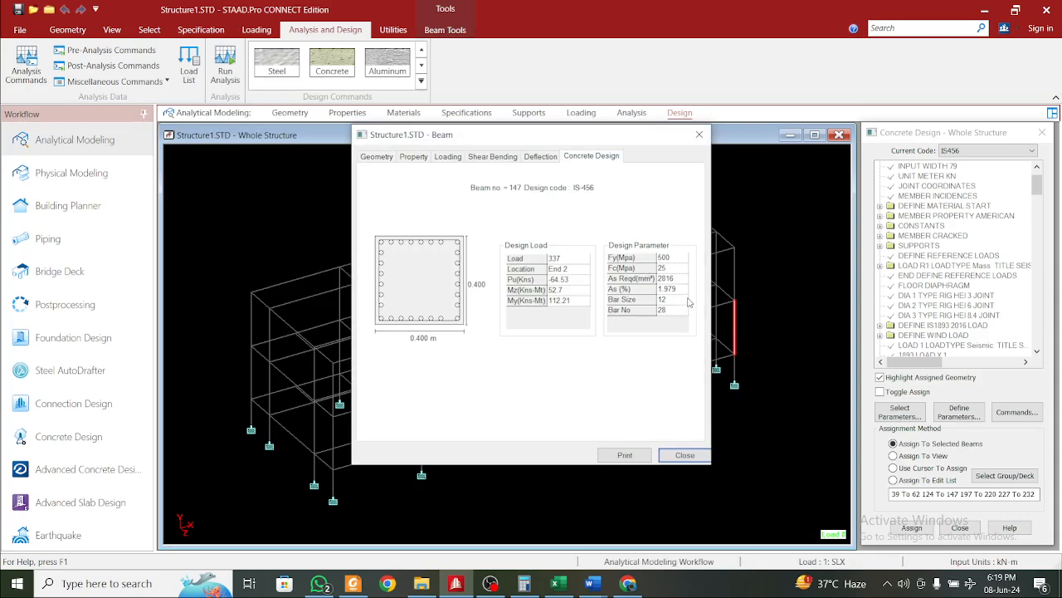
pyautogui.click(734, 282)
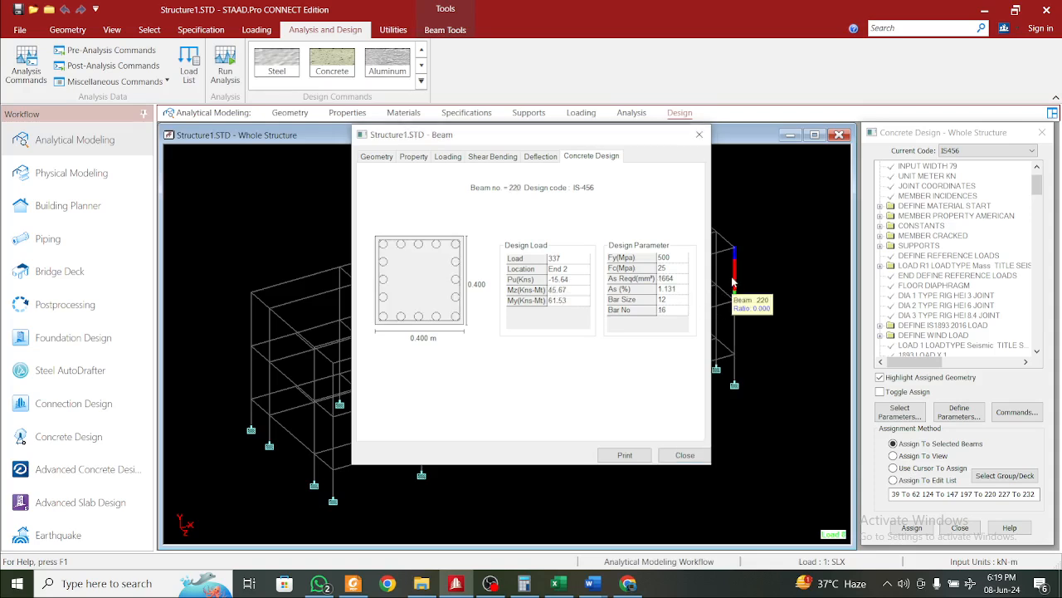
pyautogui.click(735, 374)
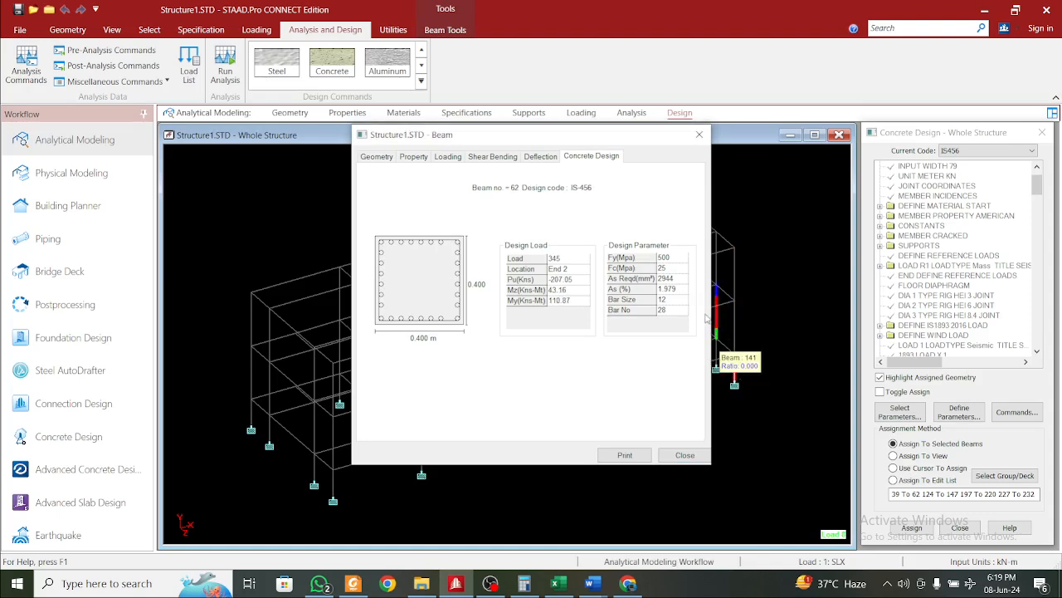
pyautogui.moveTo(654, 137); pyautogui.dragTo(730, 87)
pyautogui.click(332, 429)
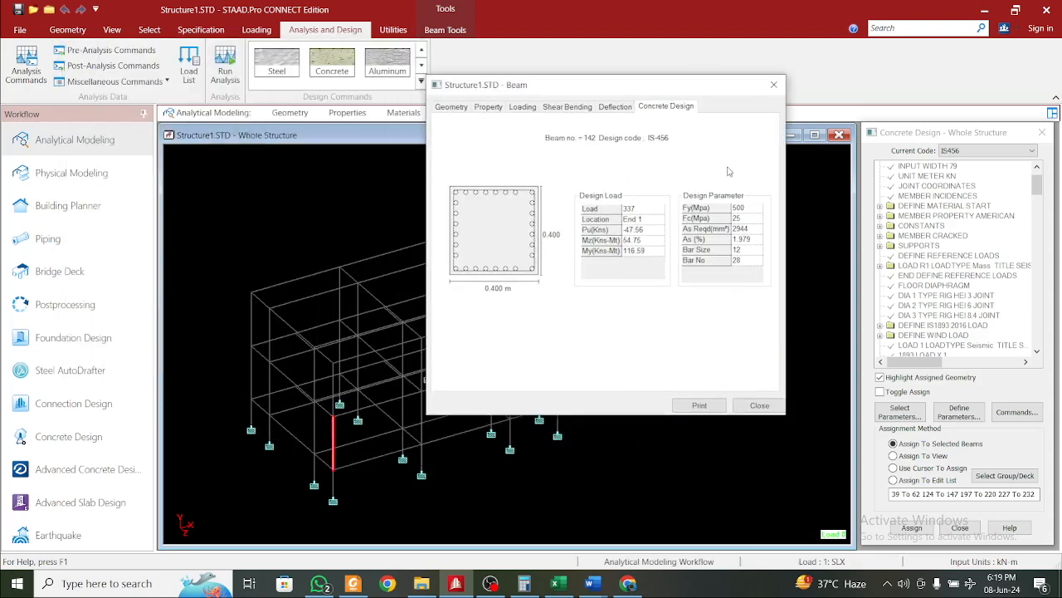
pyautogui.click(774, 85)
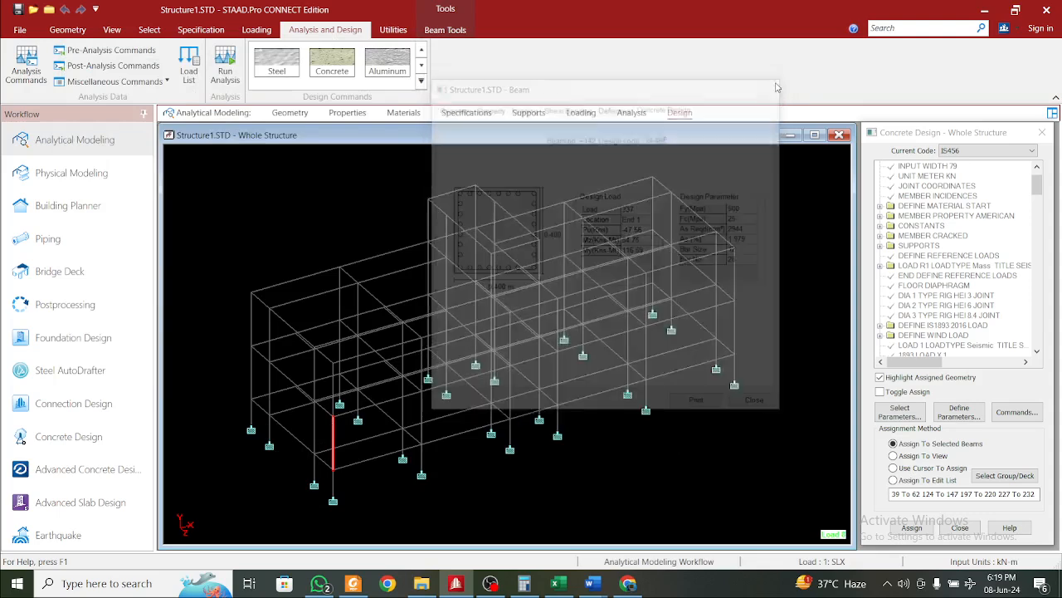
# Switch to the Desktop folder and open the Bar Areas workbook in Excel
pyautogui.click(984, 10)
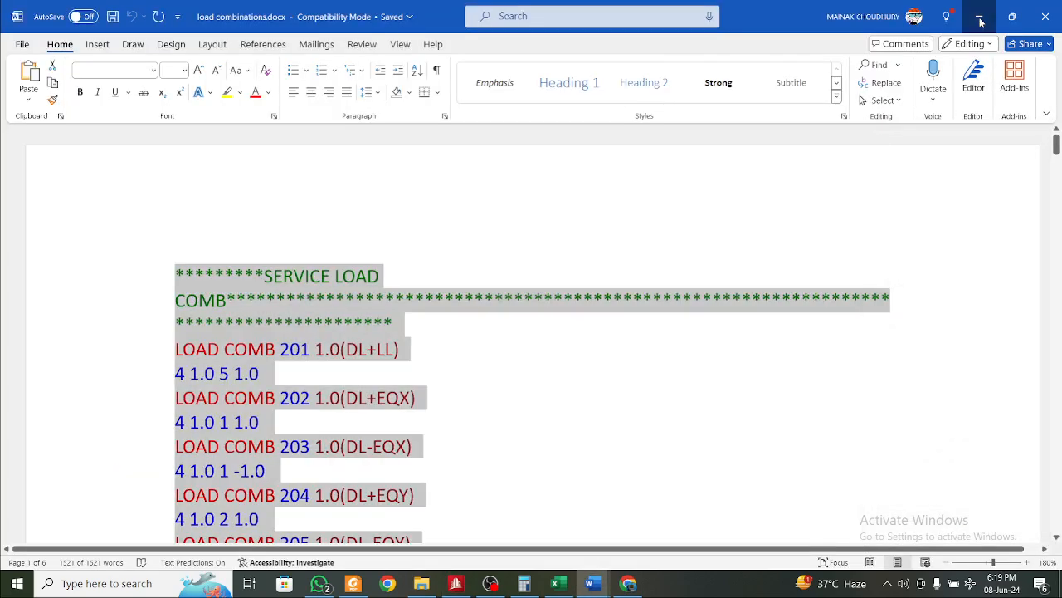
pyautogui.click(984, 16)
pyautogui.click(982, 19)
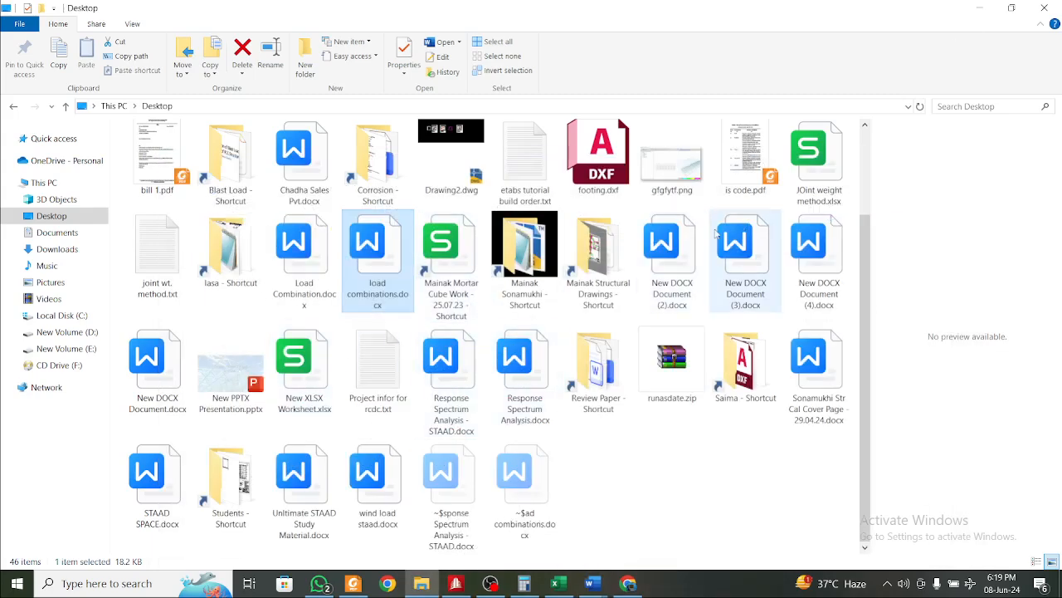
pyautogui.click(302, 370)
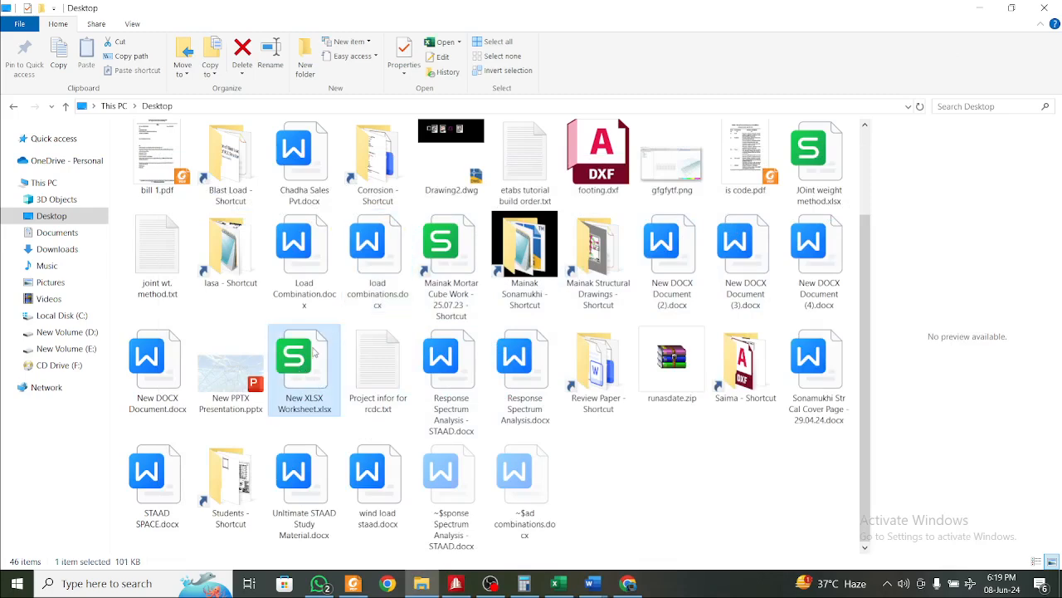
pyautogui.press('b')
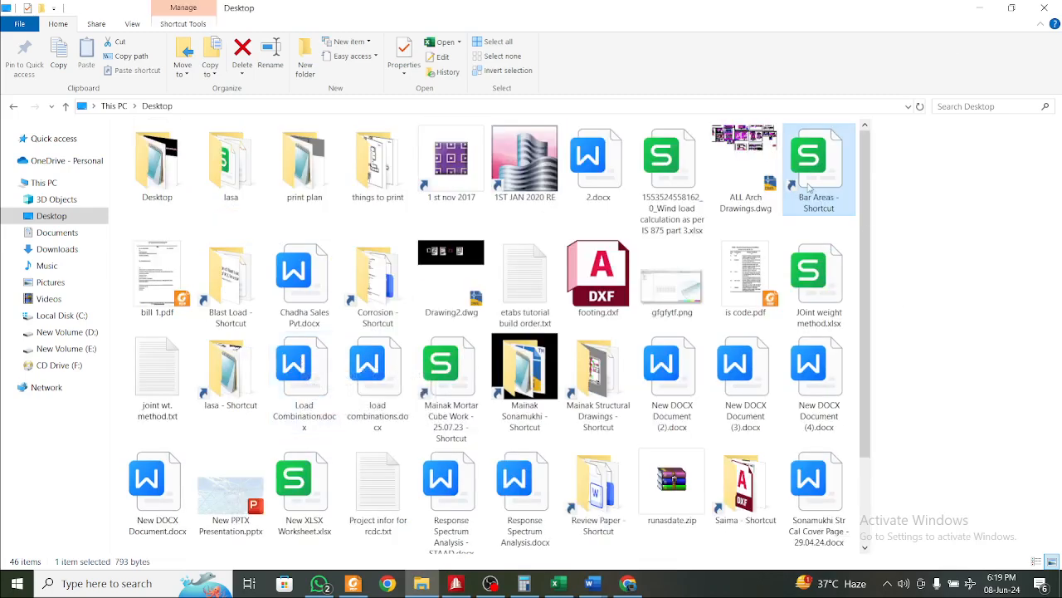
pyautogui.doubleClick(809, 189)
pyautogui.click(486, 315)
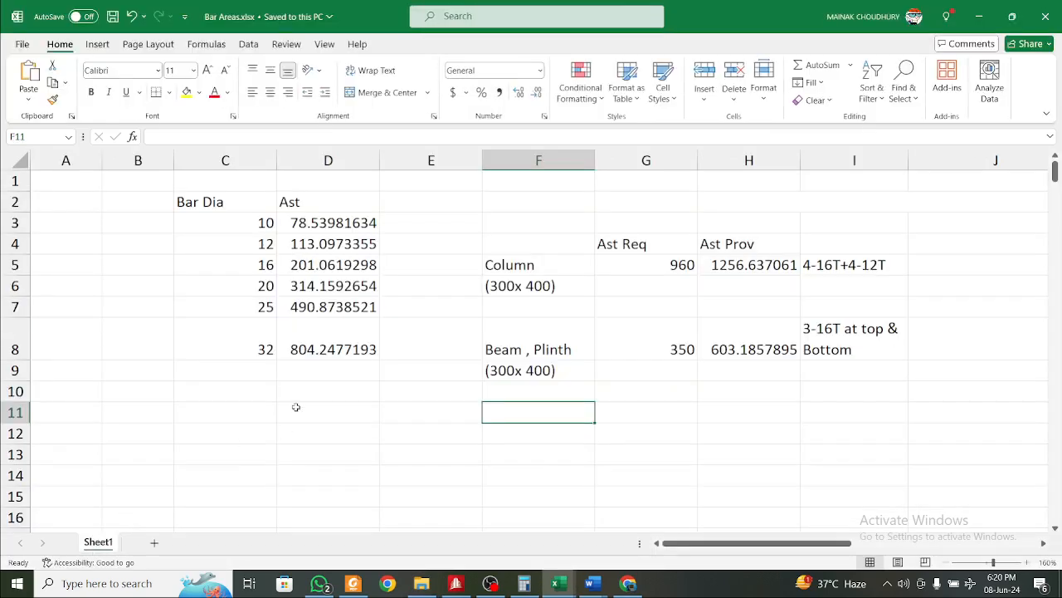
# Enter the required steel area 2944 in D12 and divide it by the 25 mm bar area in D13 with =D12/D7
pyautogui.click(324, 432)
pyautogui.write('2944')
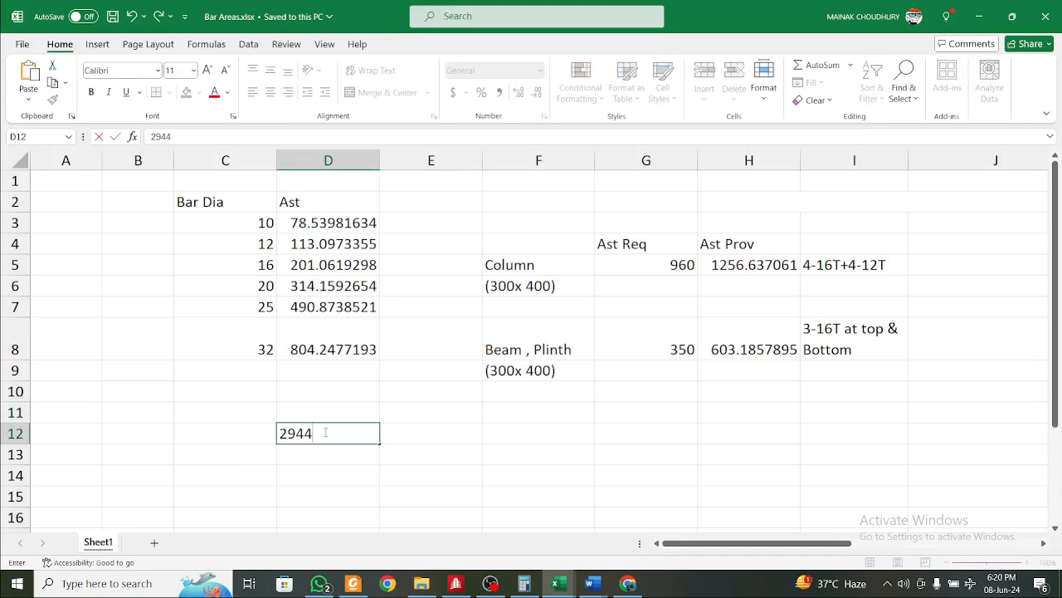
pyautogui.click(427, 453)
pyautogui.click(341, 449)
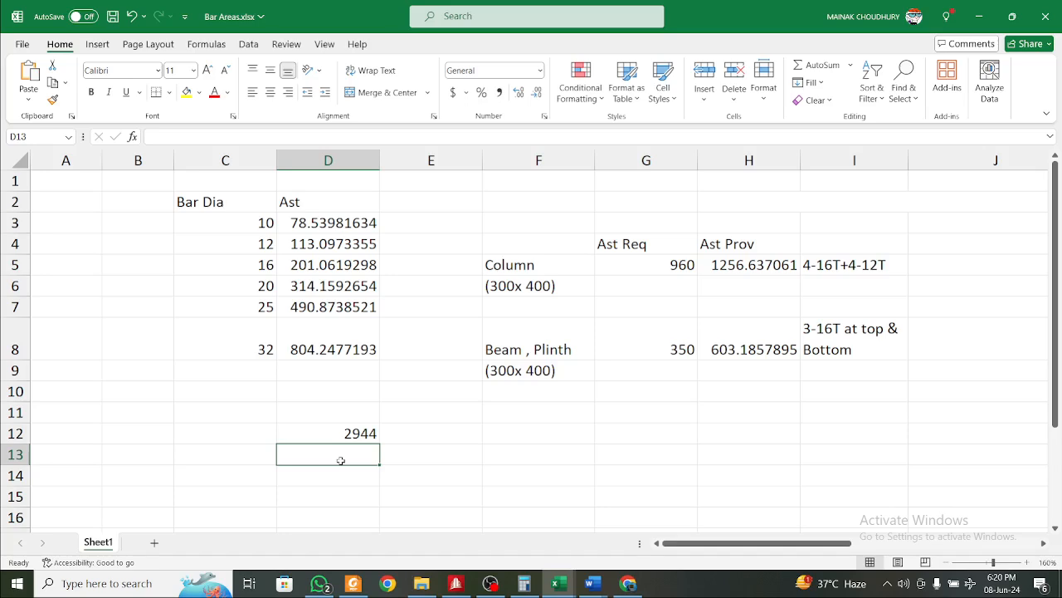
pyautogui.write('=')
pyautogui.click(337, 432)
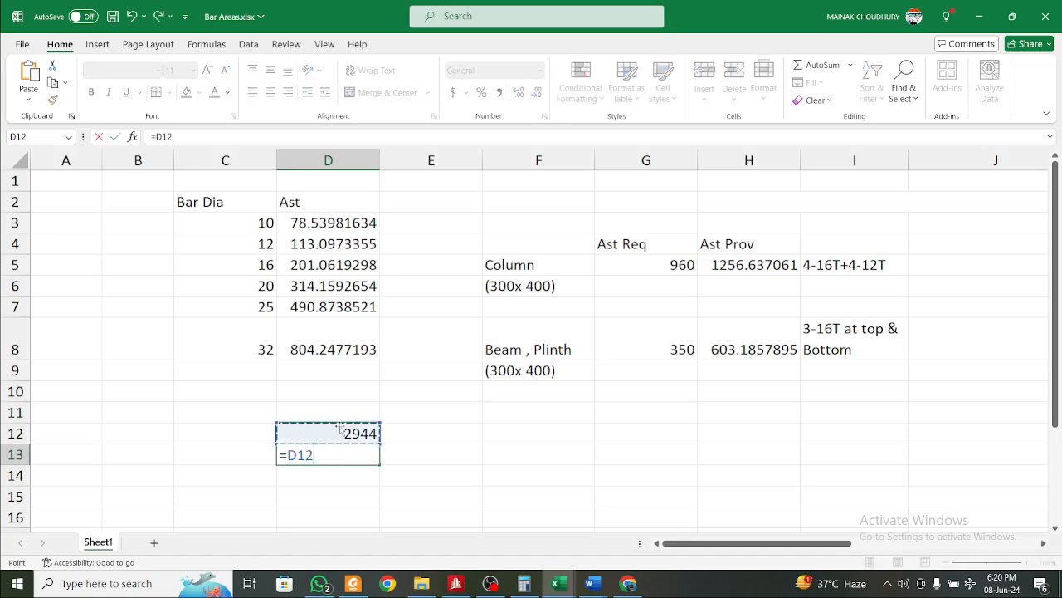
pyautogui.write('/')
pyautogui.click(330, 308)
pyautogui.press('Return')
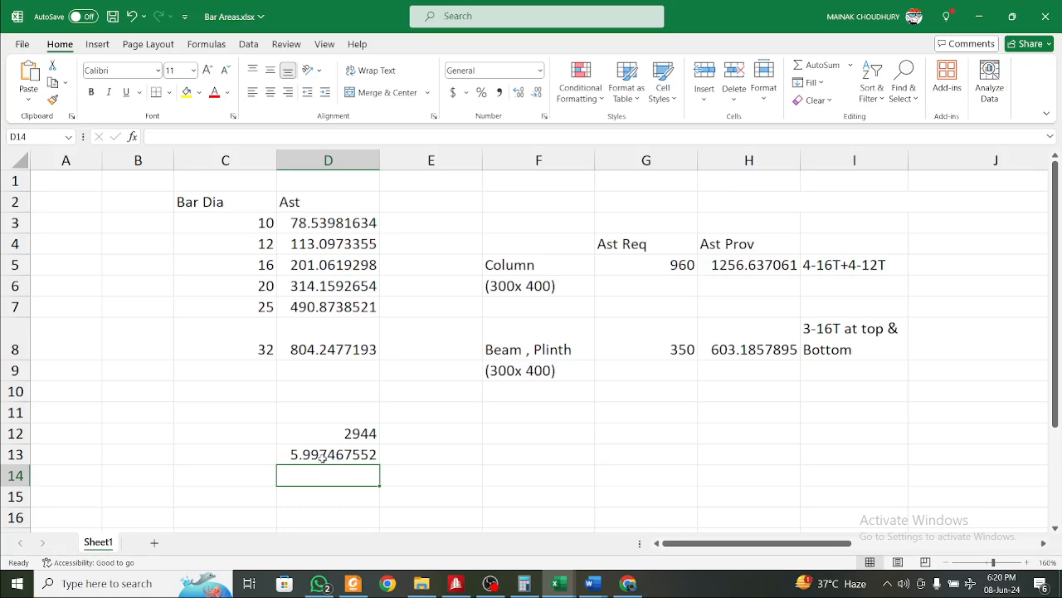
# Calculate the number of 20 mm bars needed in E13 with =D12/D6
pyautogui.click(435, 455)
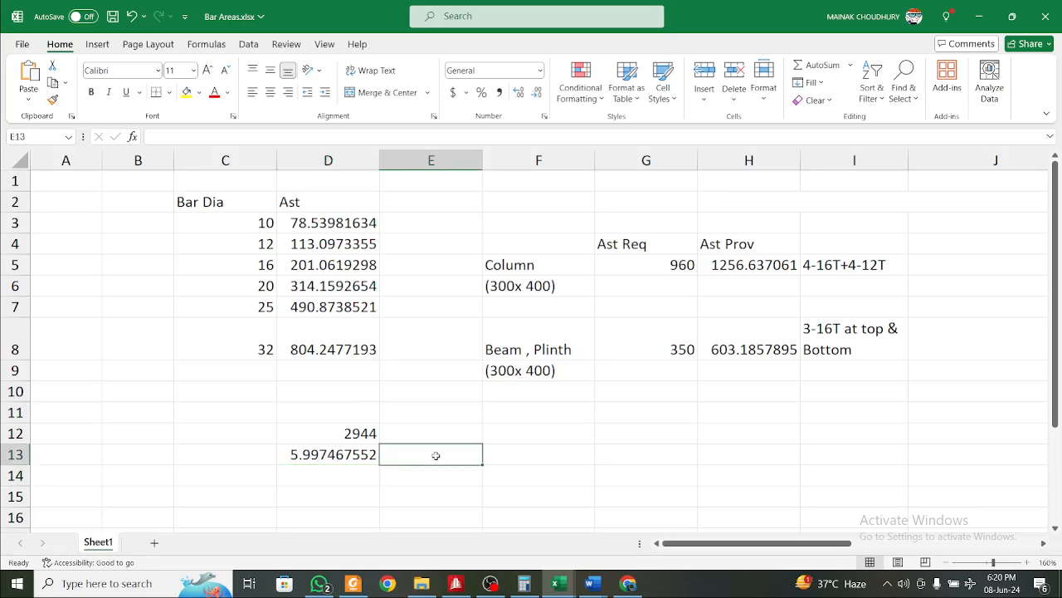
pyautogui.write('=')
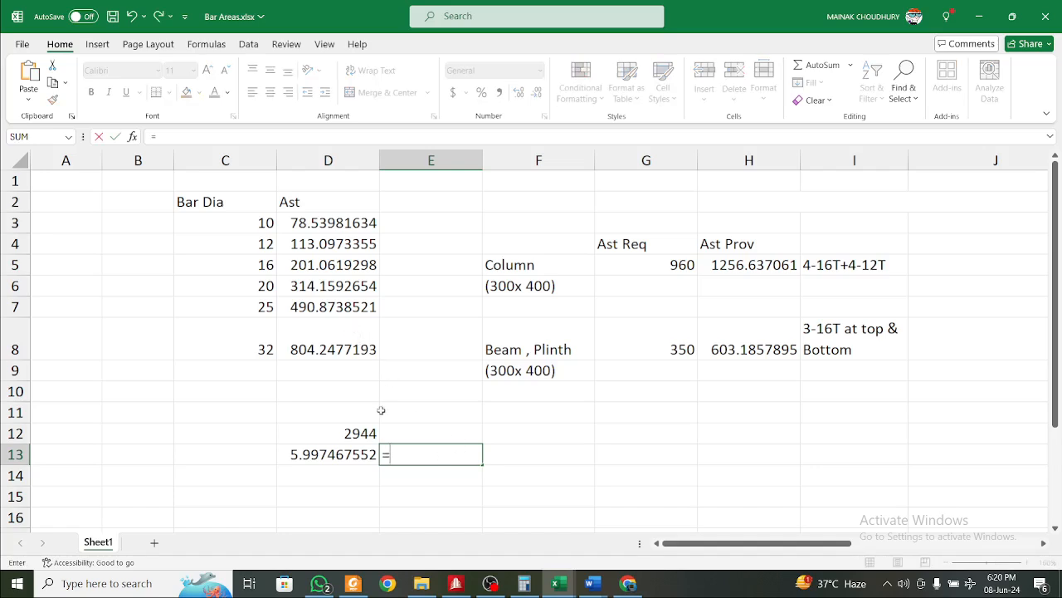
pyautogui.click(361, 433)
pyautogui.write('/')
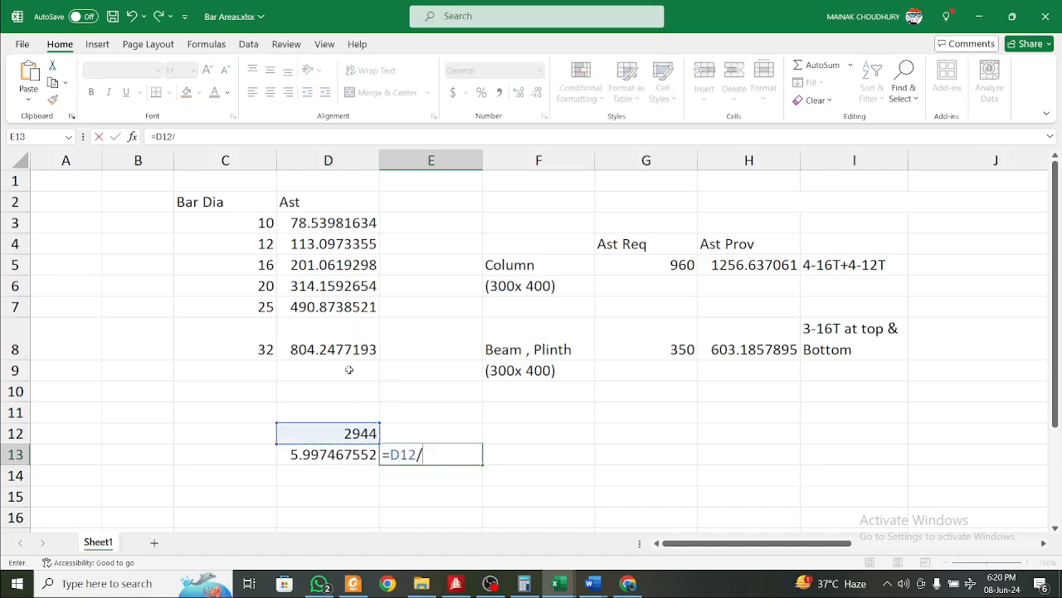
pyautogui.click(325, 284)
pyautogui.press('Return')
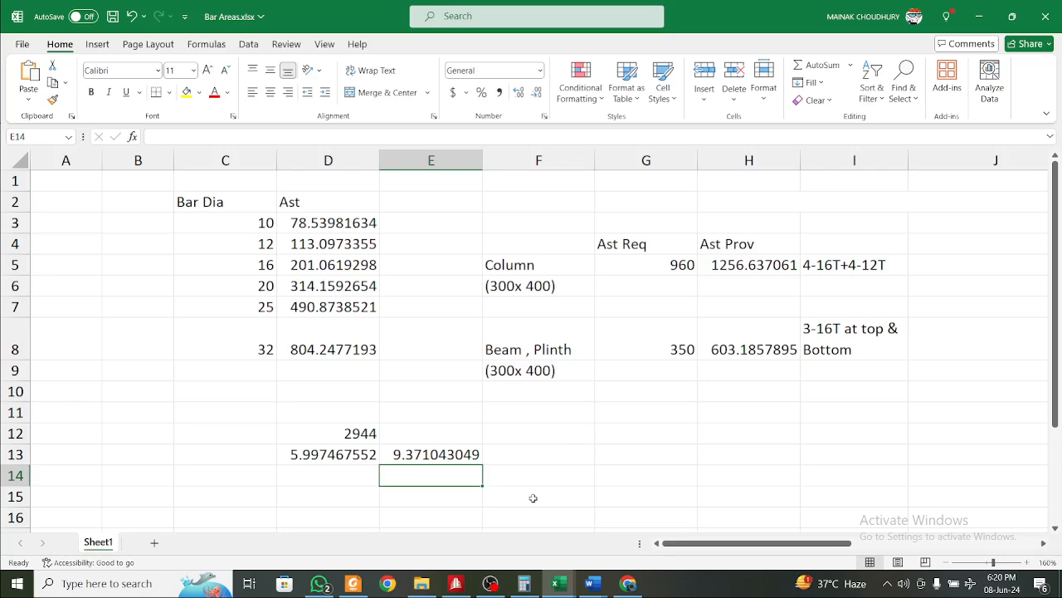
# Calculate the area of four 25 mm plus four 16 mm bars in F13 with =4*D7+4*D5
pyautogui.click(551, 457)
pyautogui.click(444, 473)
pyautogui.click(545, 455)
pyautogui.write('=')
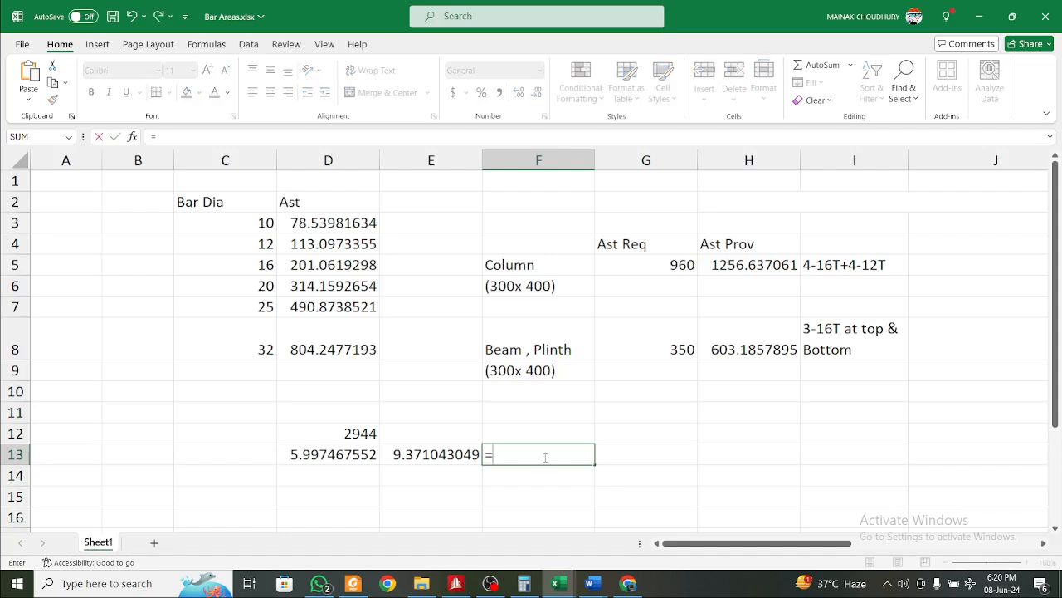
pyautogui.write('4*')
pyautogui.click(335, 304)
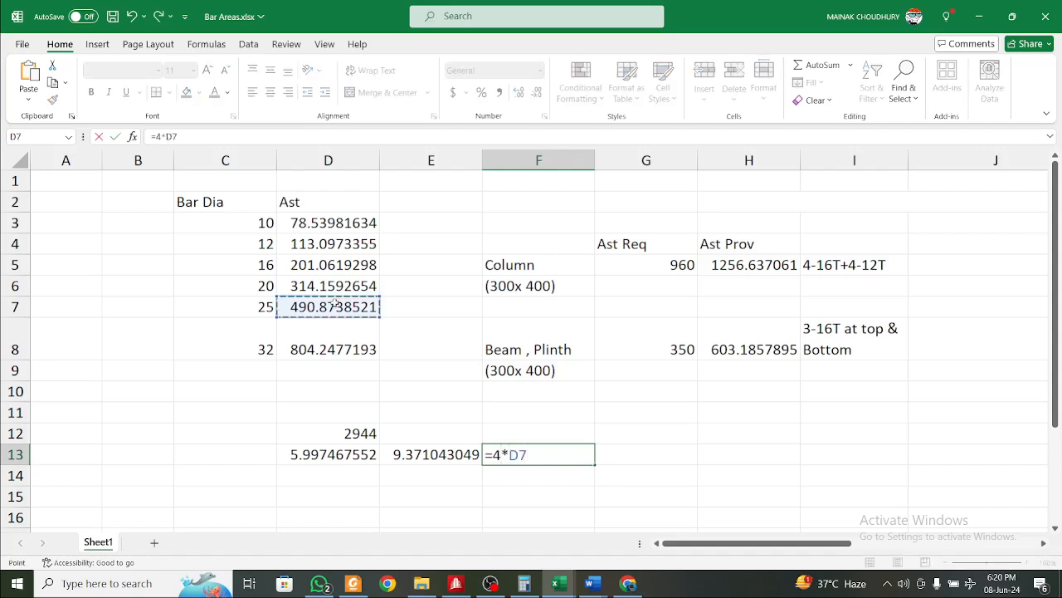
pyautogui.write('+45')
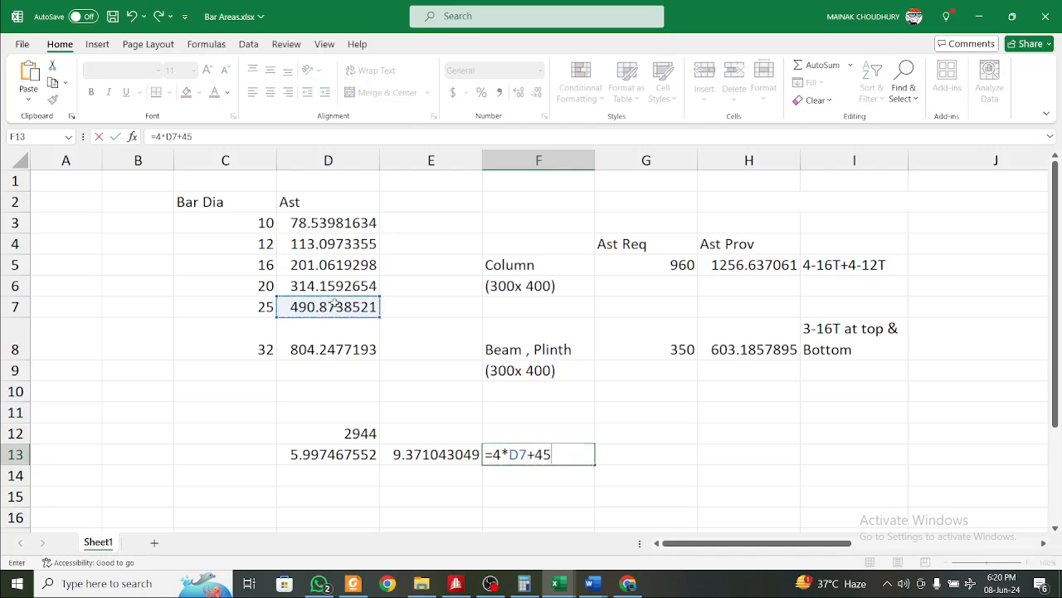
pyautogui.press('BackSpace')
pyautogui.write('*')
pyautogui.click(309, 264)
pyautogui.press('Return')
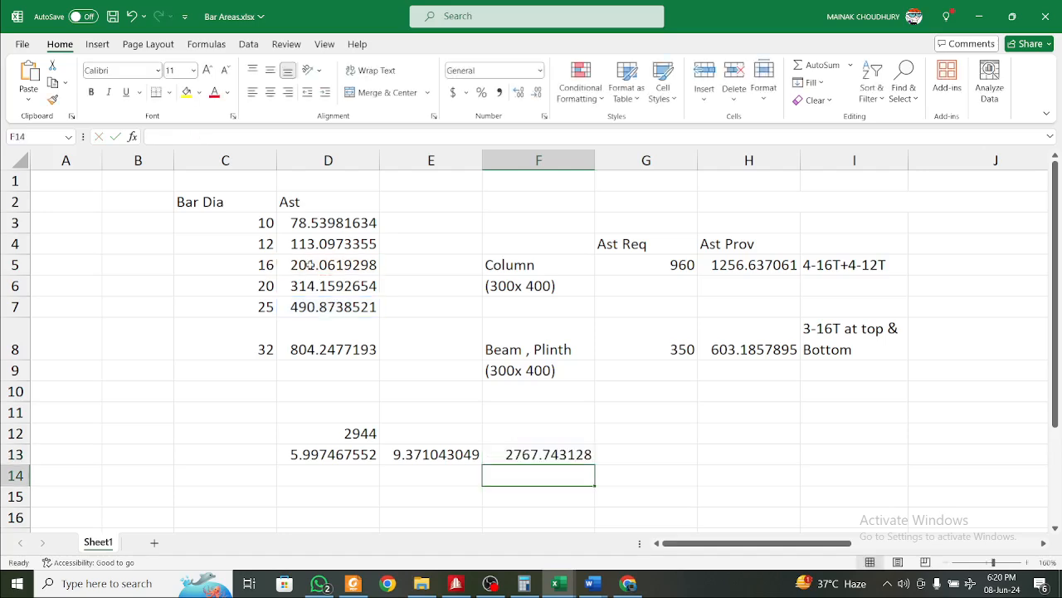
# Change the F13 formula to =4*D7+4*D6 so it combines four 25 mm and four 20 mm bars
pyautogui.click(550, 455)
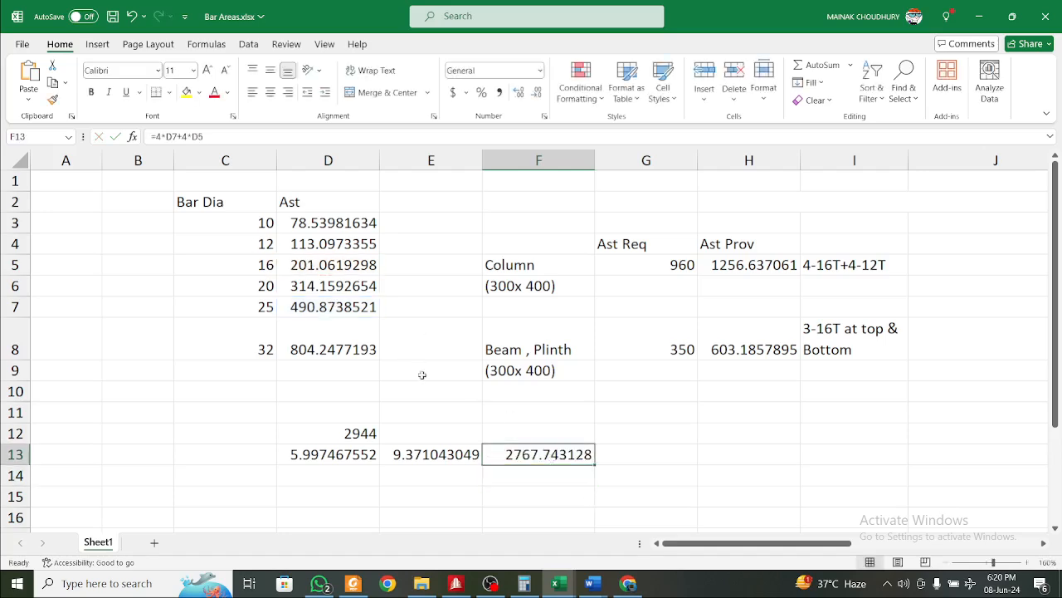
pyautogui.click(201, 136)
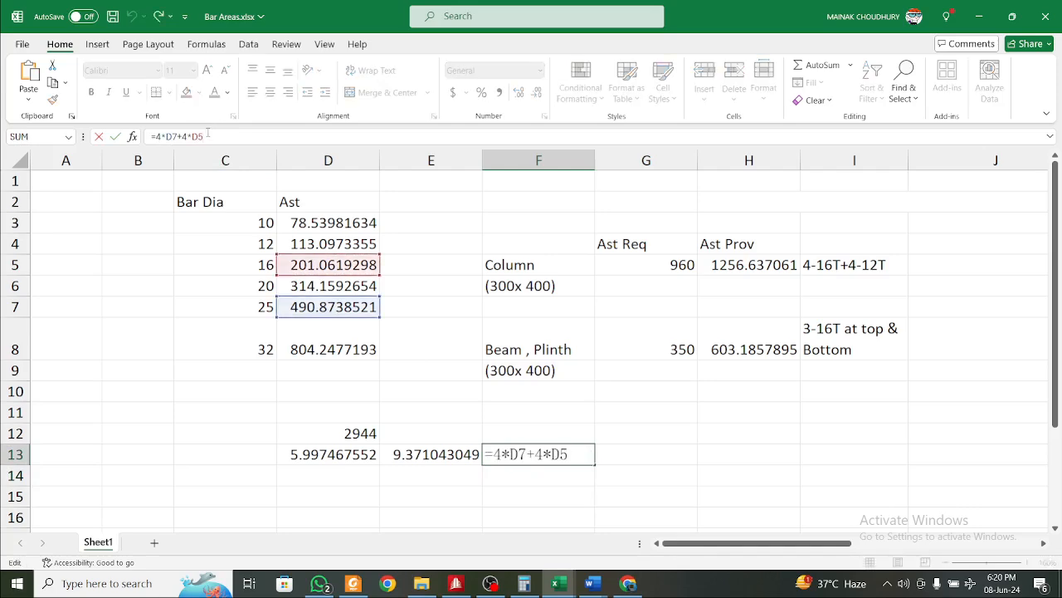
pyautogui.press('BackSpace')
pyautogui.write('6')
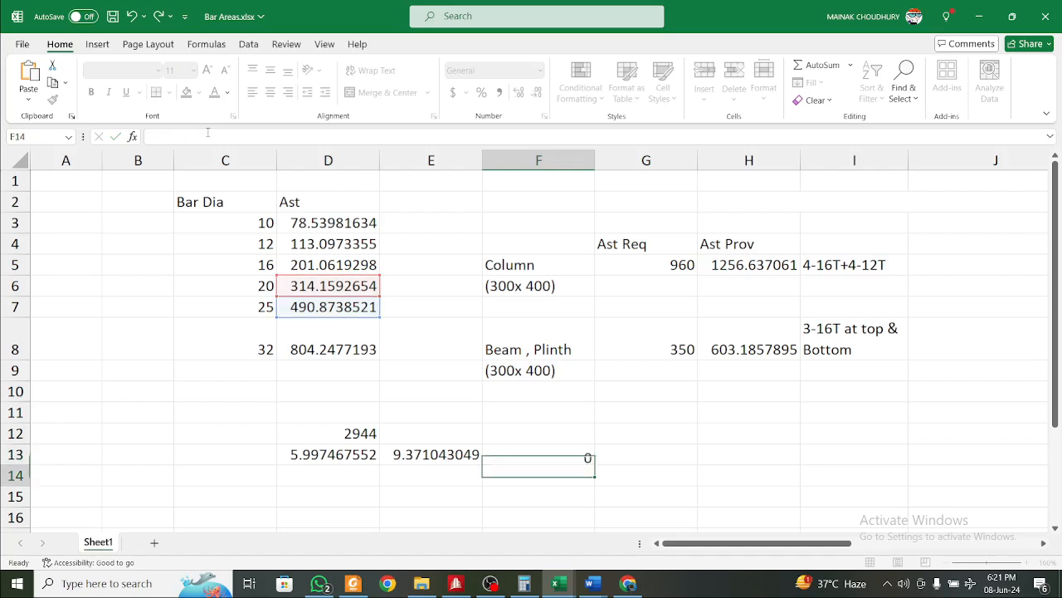
pyautogui.press('Return')
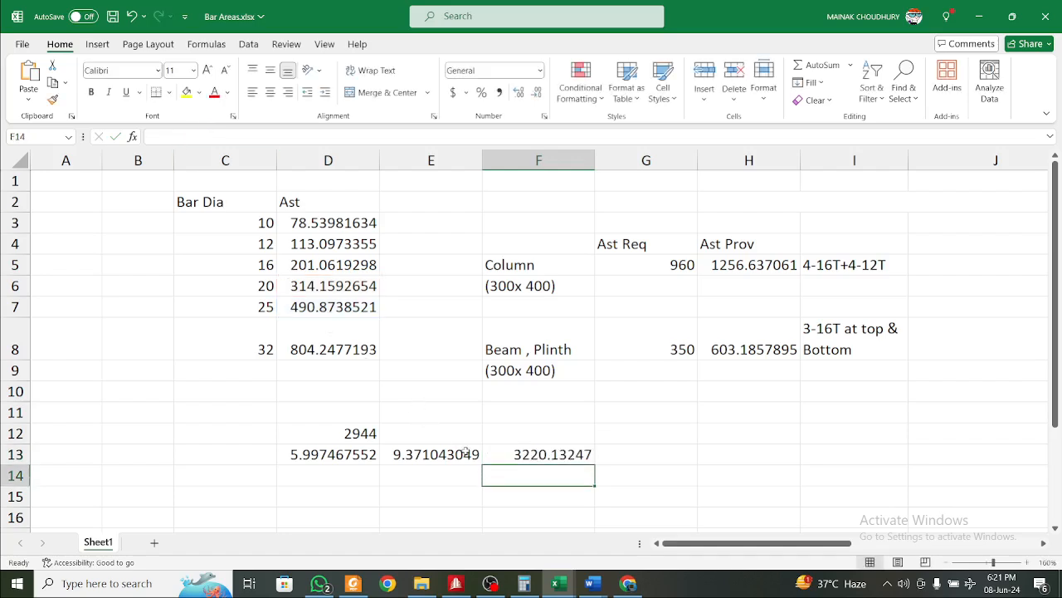
pyautogui.click(538, 455)
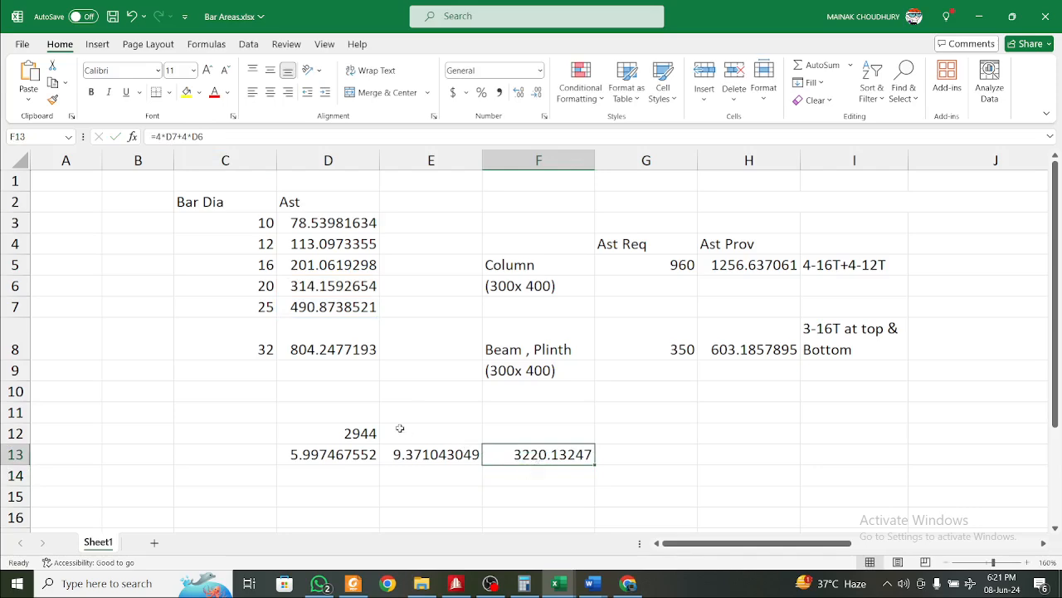
# Enter the bar label 6-20T in D14 and centre it in the cell
pyautogui.click(324, 479)
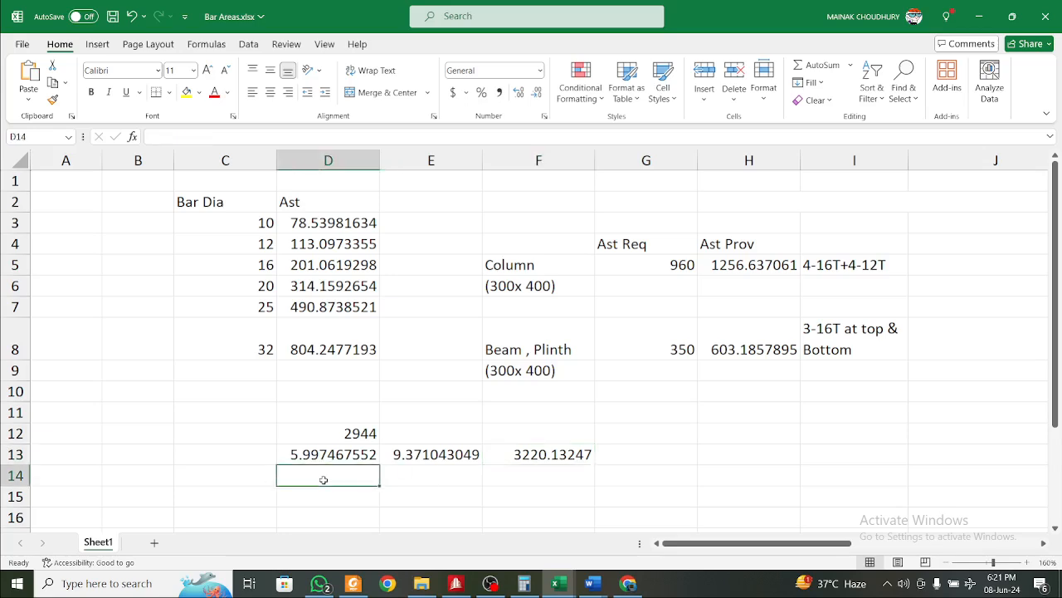
pyautogui.write('6-20T')
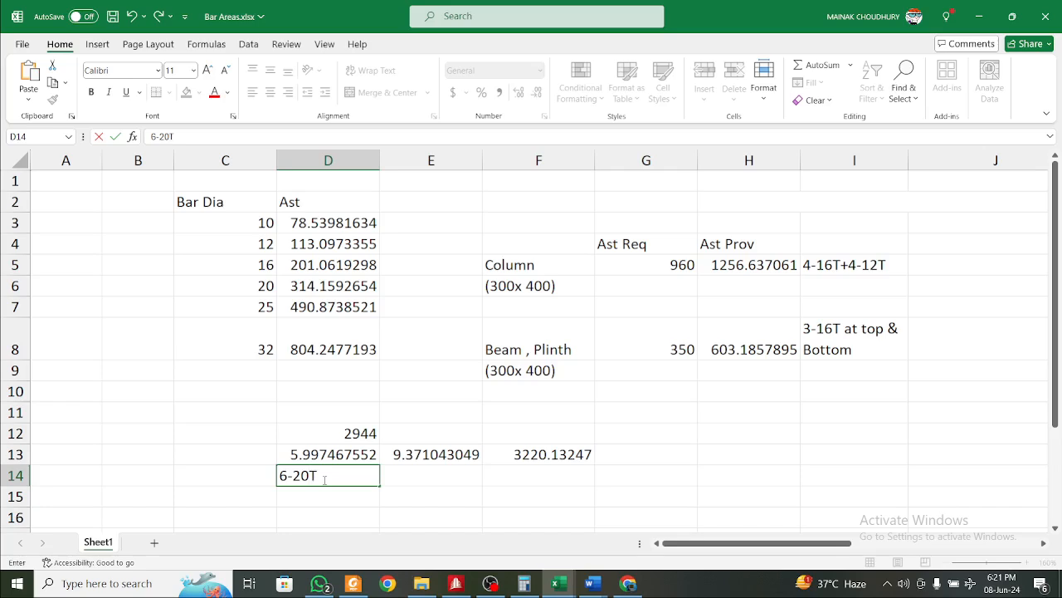
pyautogui.click(445, 488)
pyautogui.click(352, 480)
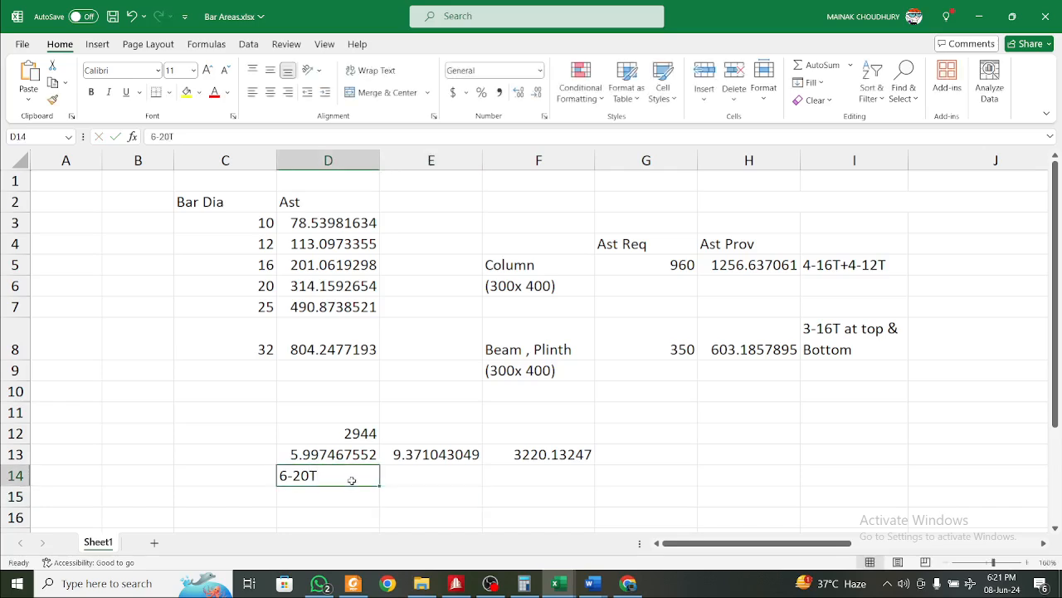
pyautogui.click(270, 71)
pyautogui.click(270, 92)
pyautogui.click(478, 383)
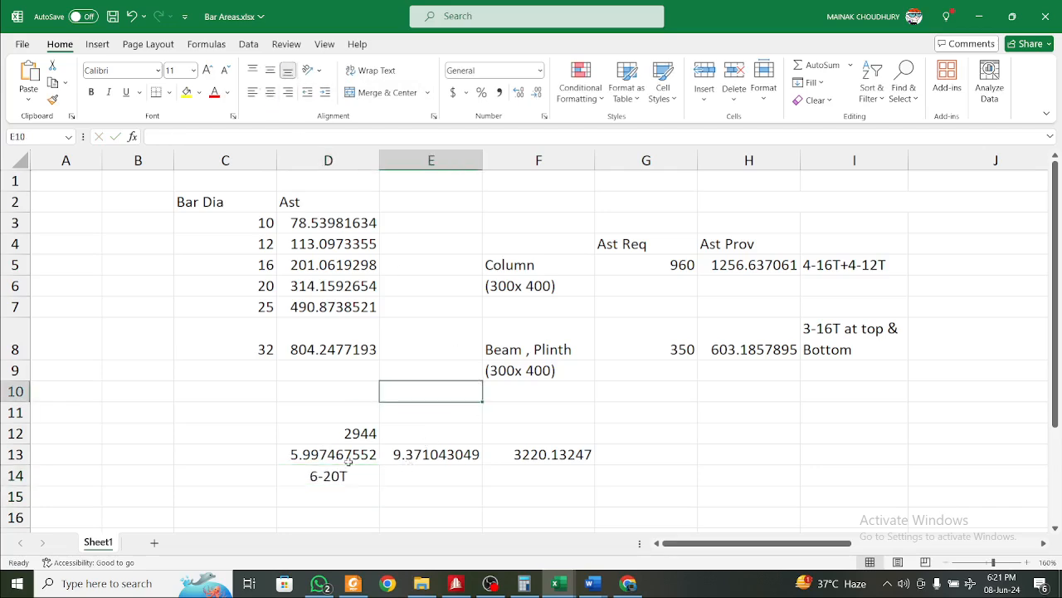
# Switch to STAAD.Pro and open the concrete design results of beam 2 at the front plinth level
pyautogui.click(450, 586)
pyautogui.click(453, 586)
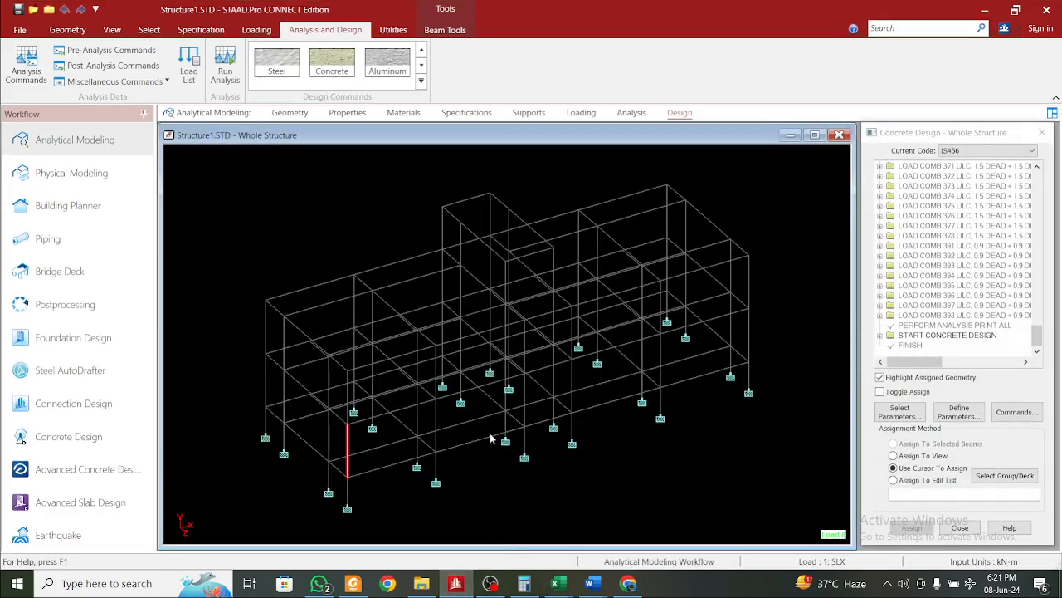
pyautogui.rightClick(480, 444)
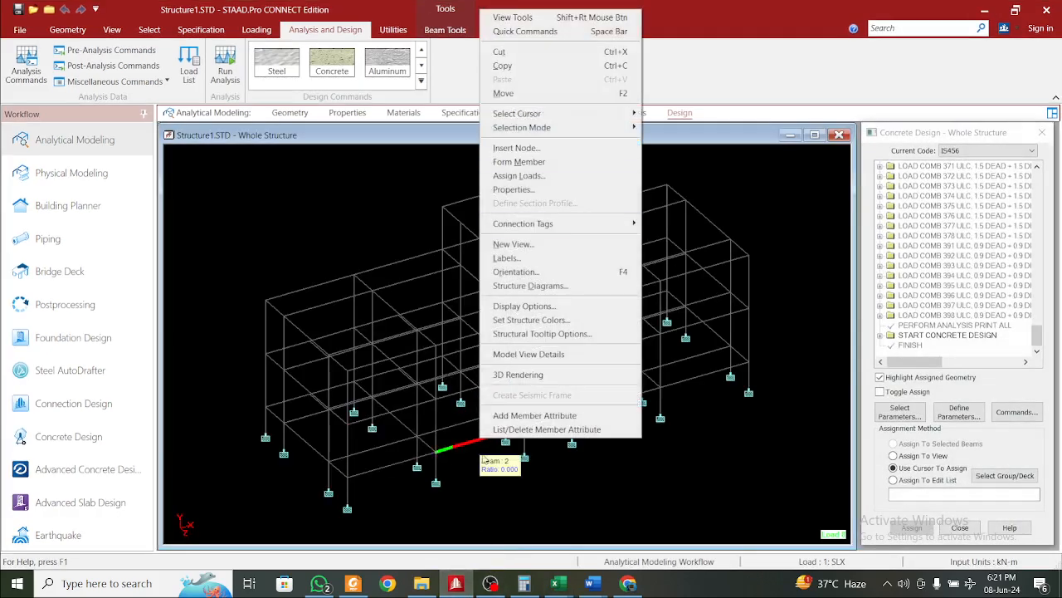
pyautogui.press('Escape')
pyautogui.doubleClick(470, 449)
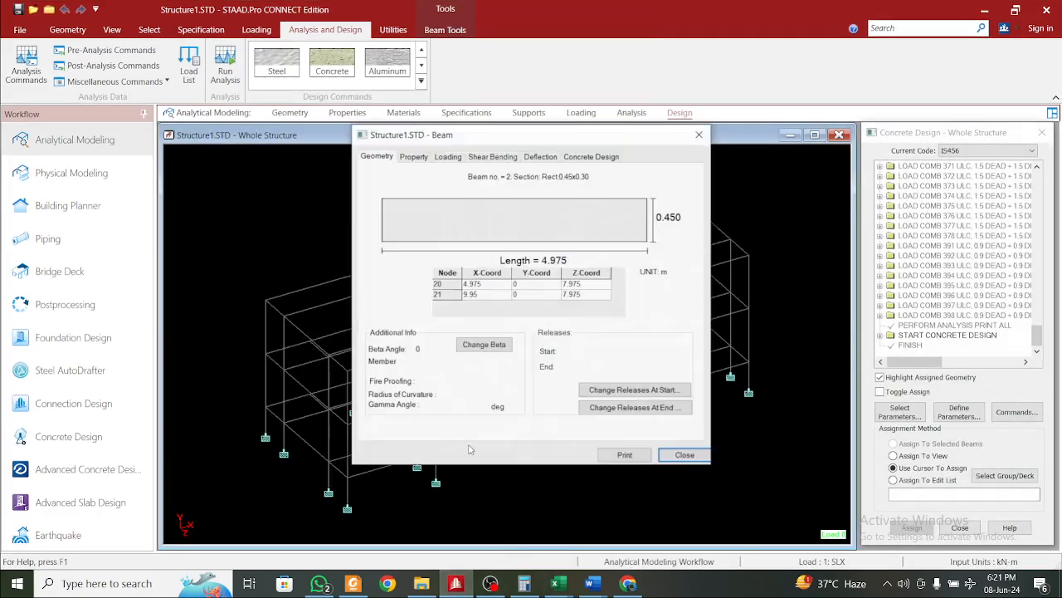
pyautogui.click(586, 158)
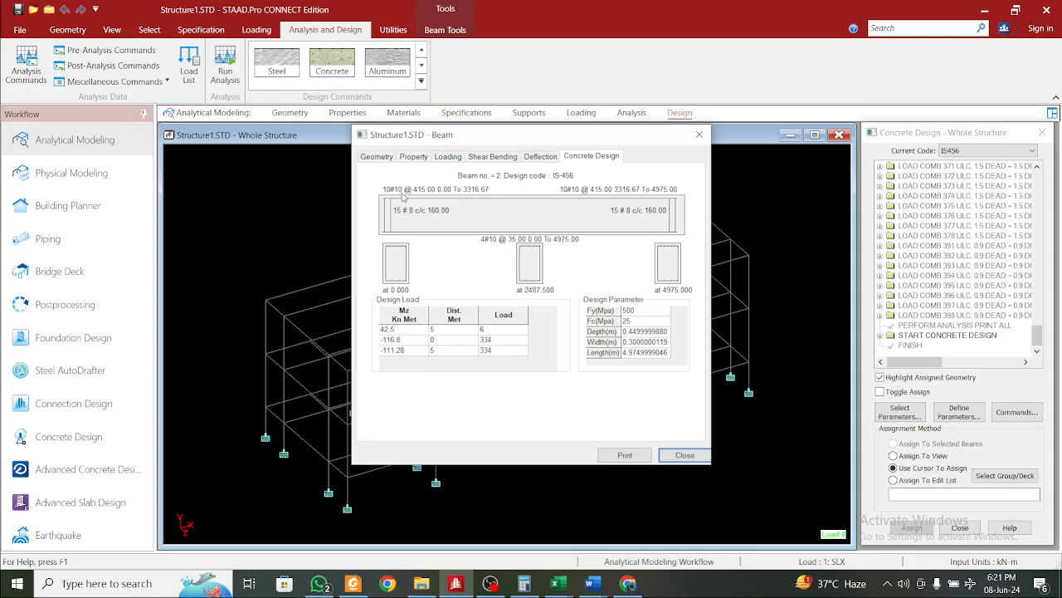
# Review beam 2's deflection, shear bending, loading and section properties, and return to its concrete design results
pyautogui.click(538, 158)
pyautogui.click(495, 161)
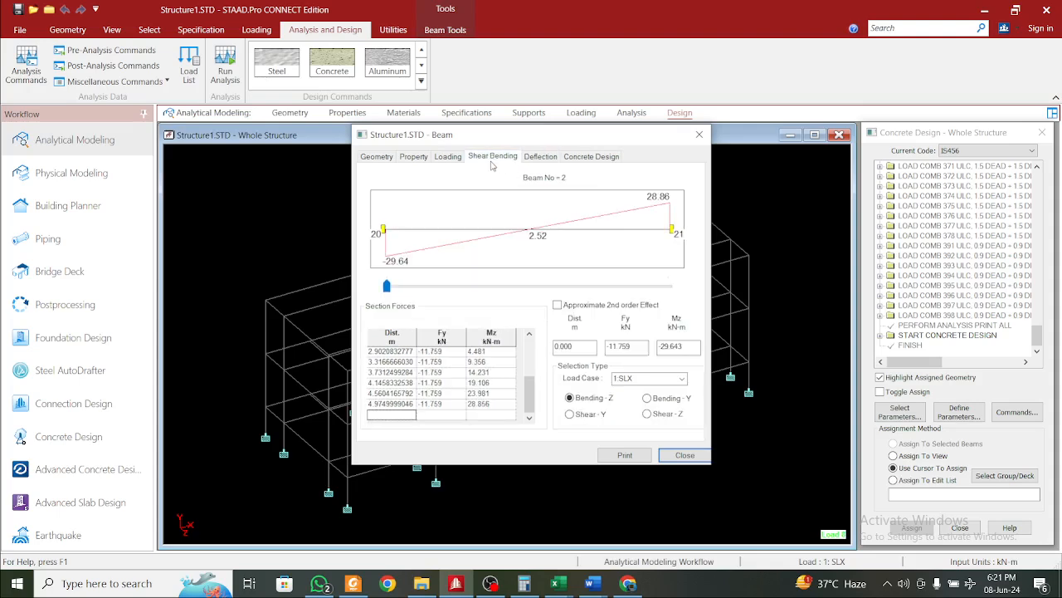
pyautogui.click(447, 156)
pyautogui.click(414, 156)
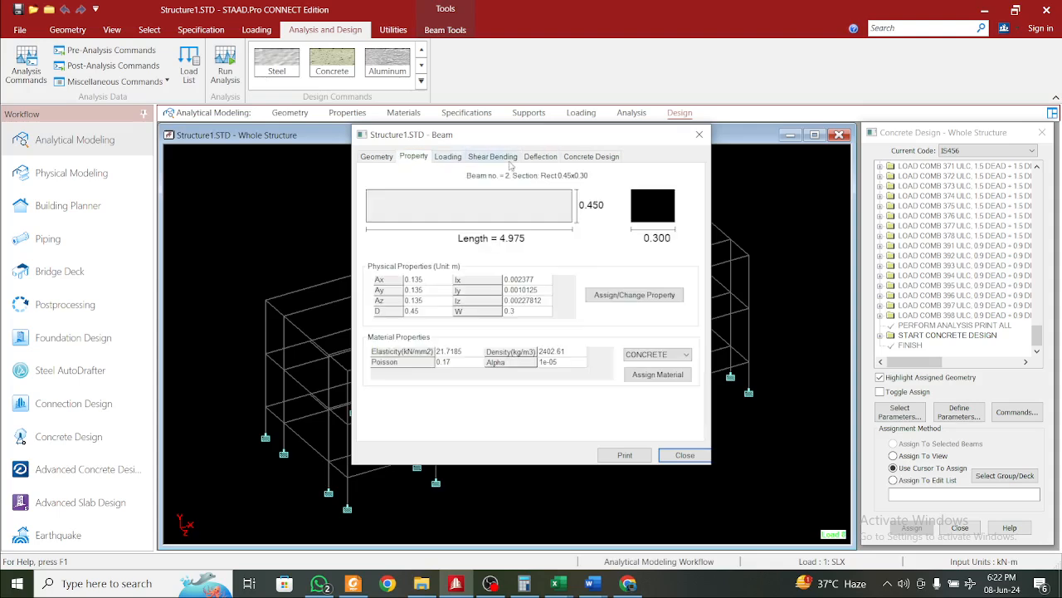
pyautogui.click(588, 158)
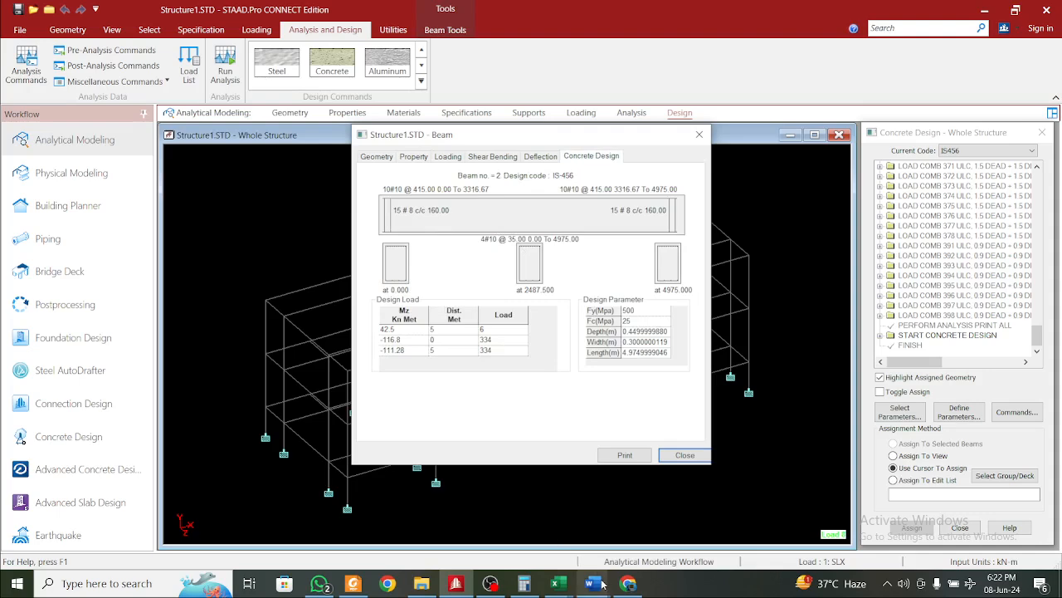
# Switch to Excel, check Sheet1 of the Staad Coordinates workbook, and close that workbook with its changes saved
pyautogui.moveTo(604, 585)
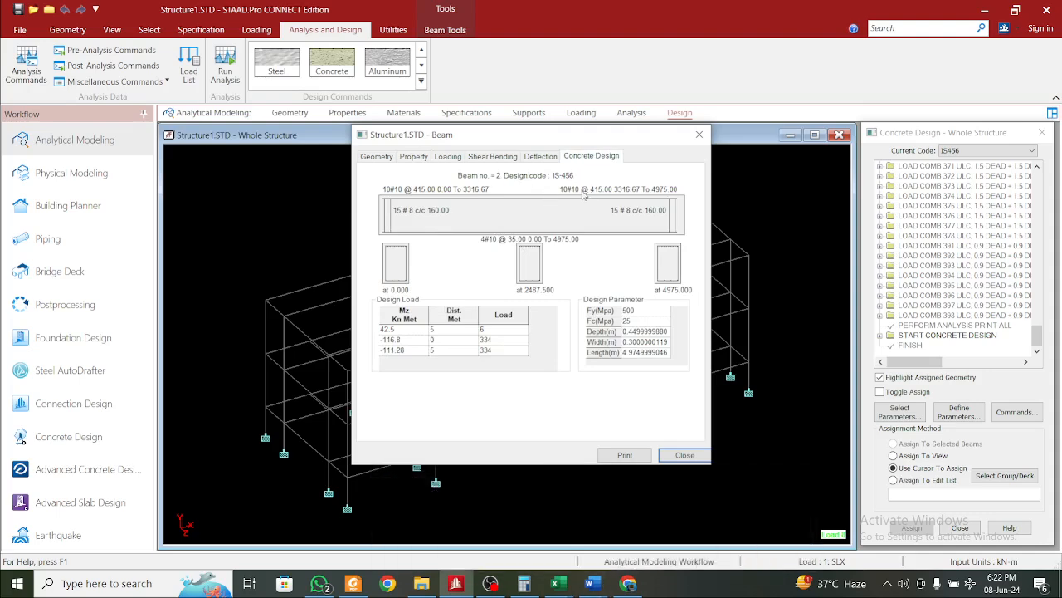
pyautogui.click(599, 591)
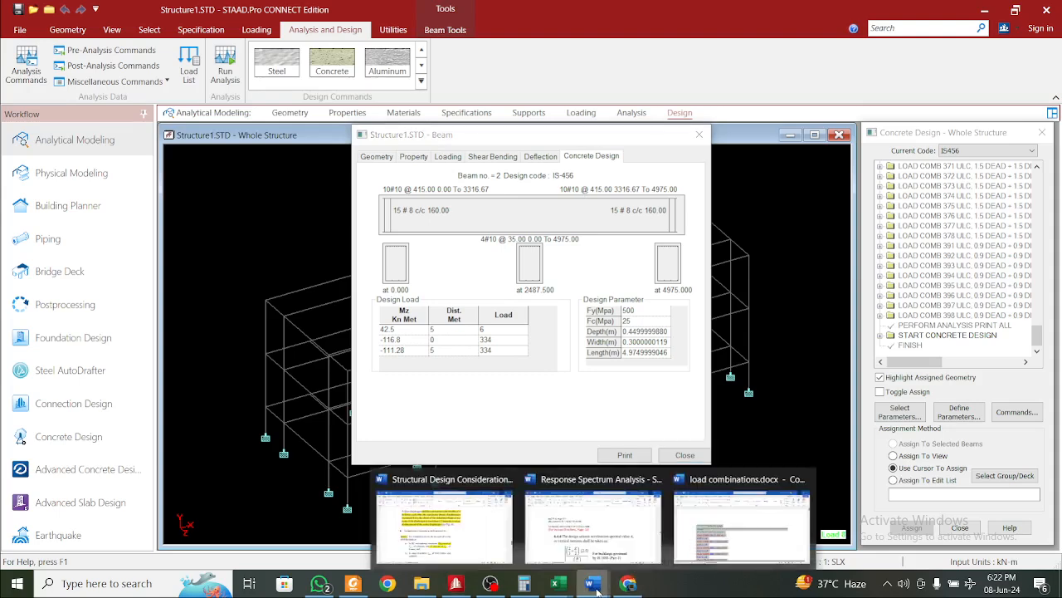
pyautogui.moveTo(549, 584)
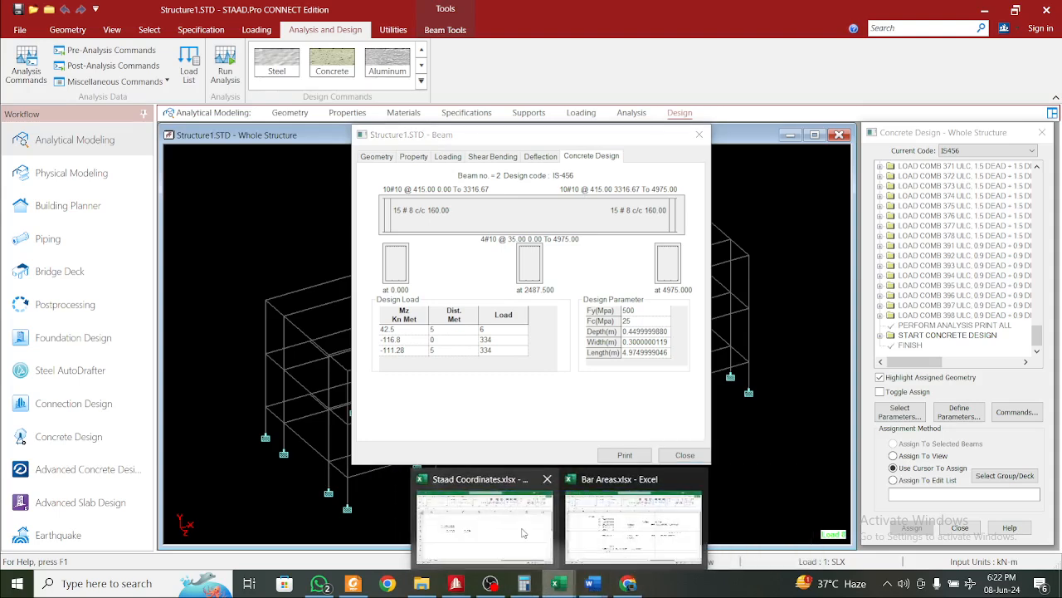
pyautogui.click(477, 518)
pyautogui.click(98, 543)
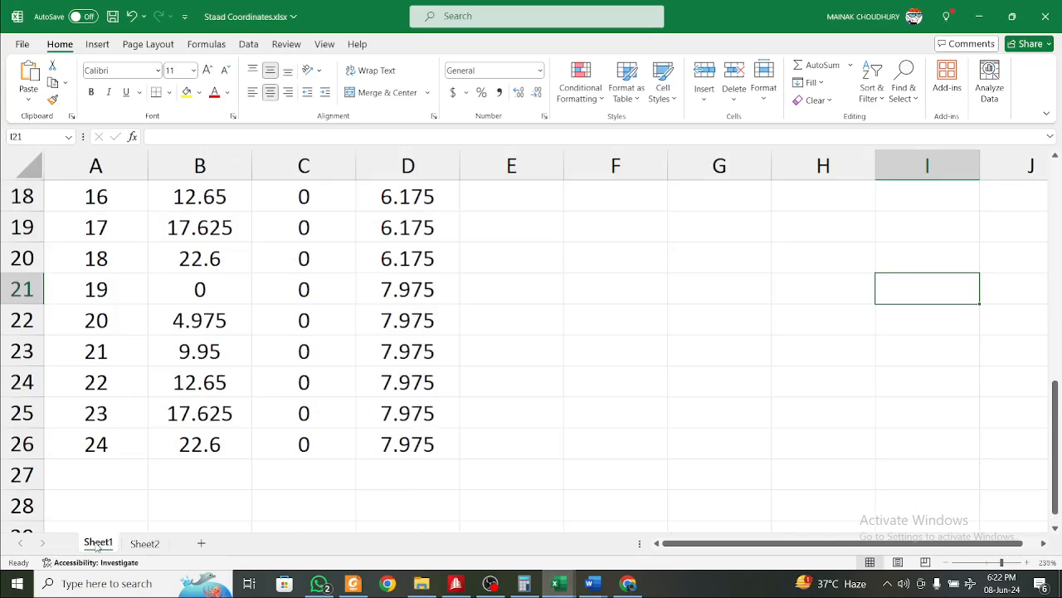
pyautogui.scroll(4, 284, 396)
pyautogui.click(1045, 15)
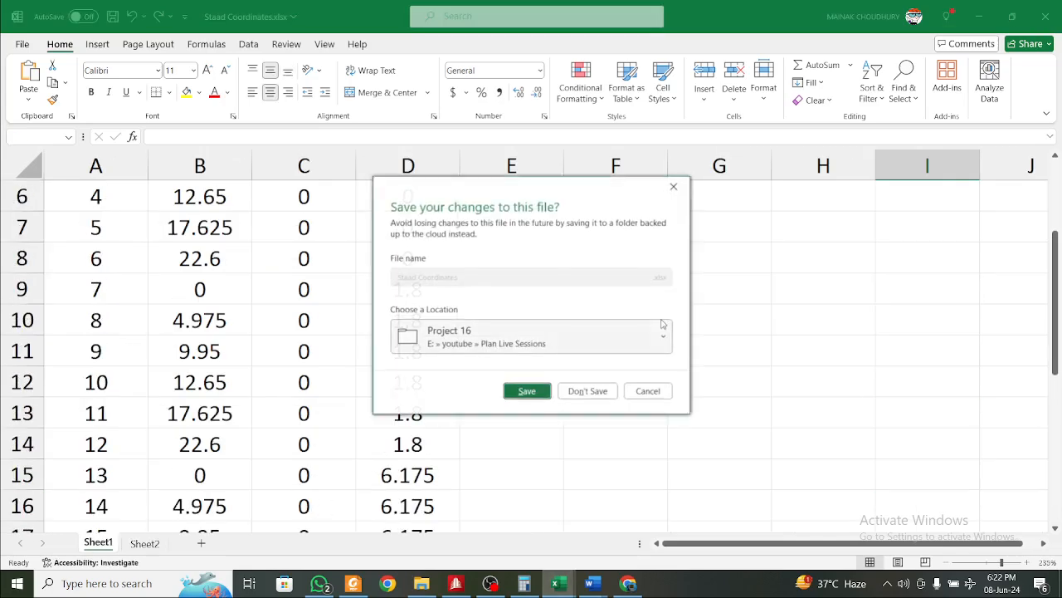
pyautogui.click(541, 391)
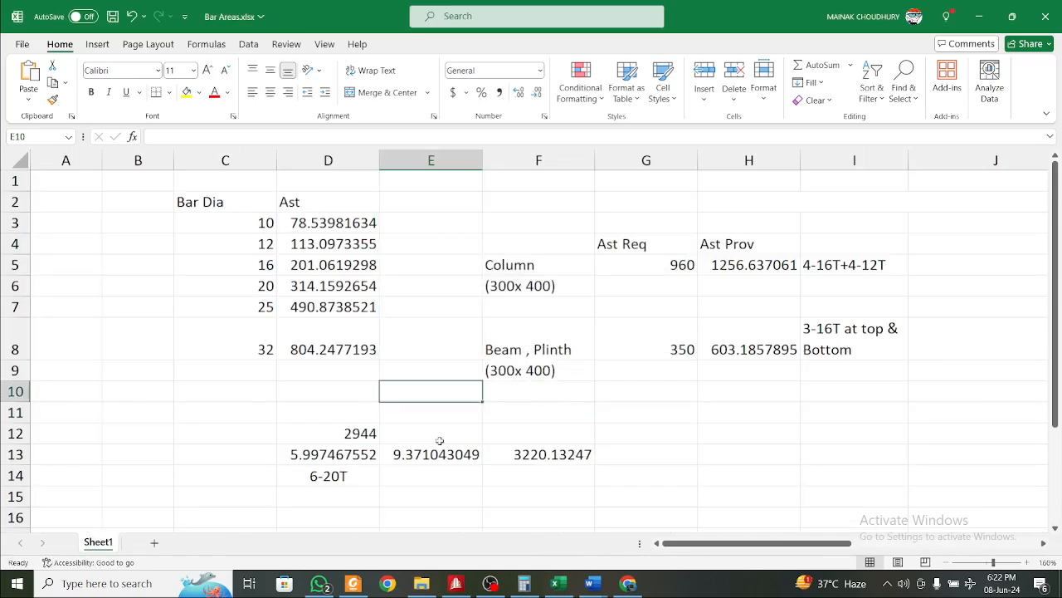
# Label G12 REQ AST and calculate the area of ten 10 mm bars in H12 with =10*D3
pyautogui.click(490, 511)
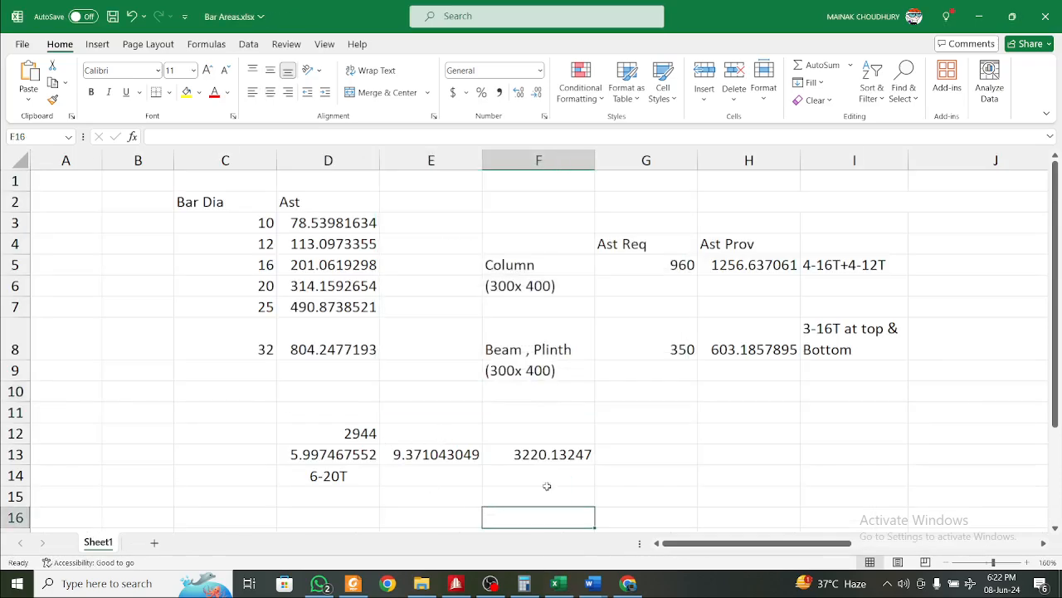
pyautogui.click(715, 437)
pyautogui.click(674, 436)
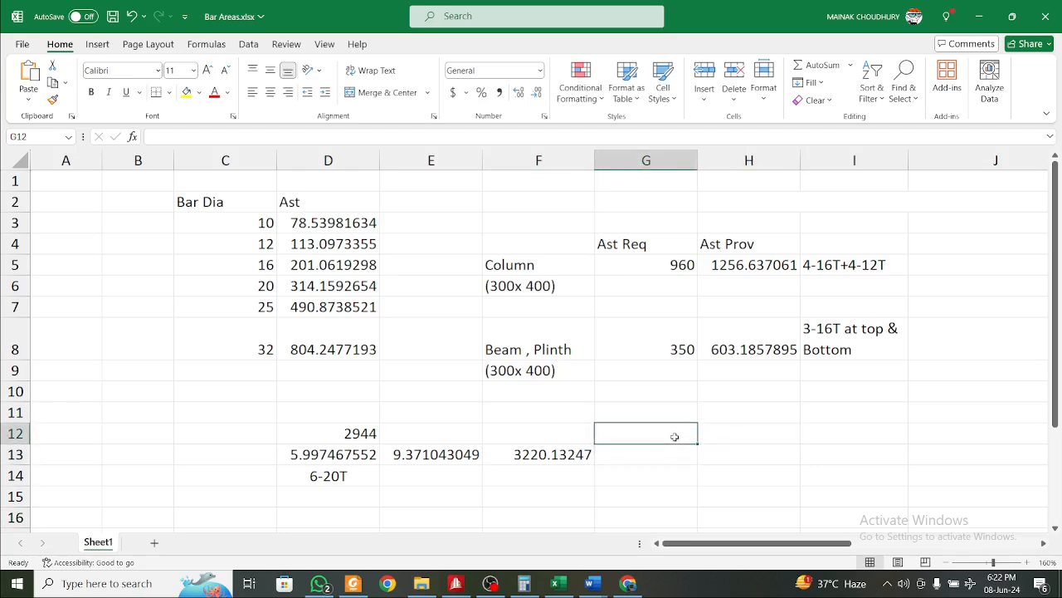
pyautogui.write('REQ AS')
pyautogui.click(730, 429)
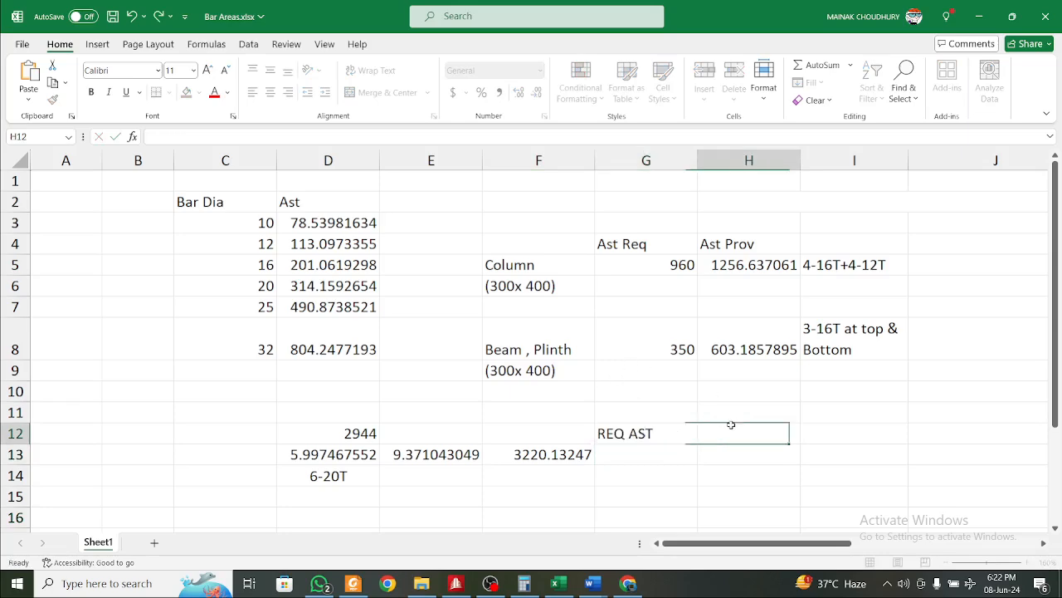
pyautogui.write('=10*')
pyautogui.click(316, 224)
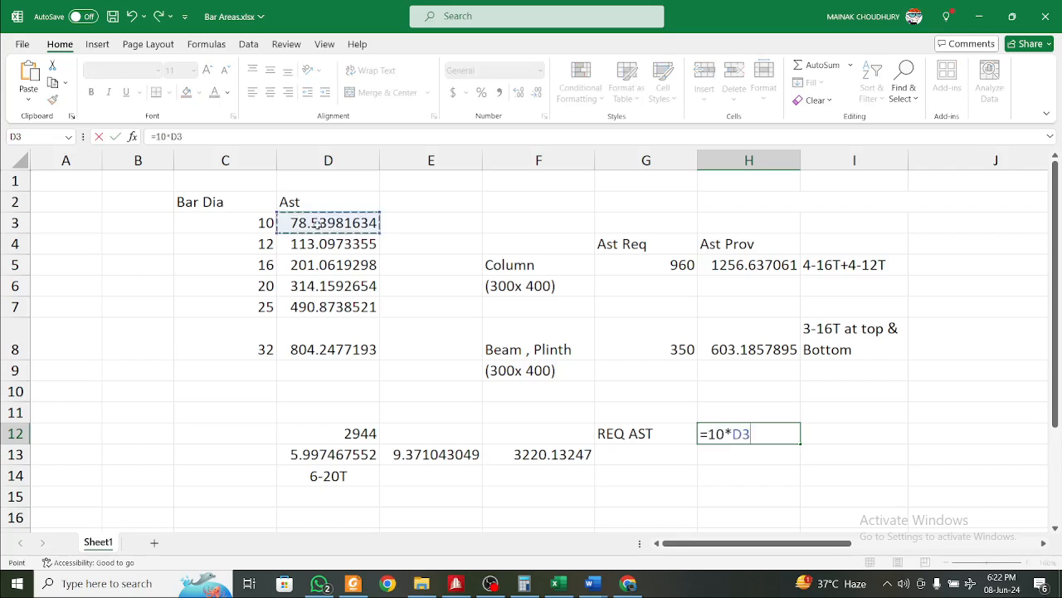
pyautogui.press('Return')
# Enter the label PROV AST in G13, below the REQ AST label
pyautogui.click(668, 459)
pyautogui.write('pROV')
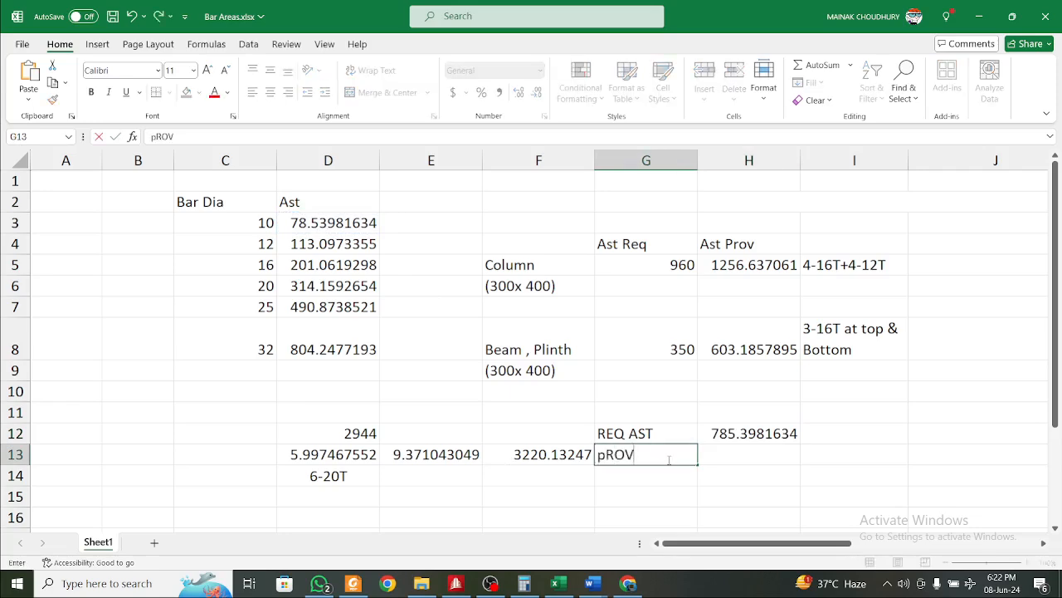
pyautogui.press('BackSpace')
pyautogui.press('BackSpace')
pyautogui.press('BackSpace')
pyautogui.press('BackSpace')
pyautogui.write('PROV AS')
# Calculate the provided area of two 20 mm plus one 16 mm bars in H13 with =2*D6+1*D5
pyautogui.click(735, 458)
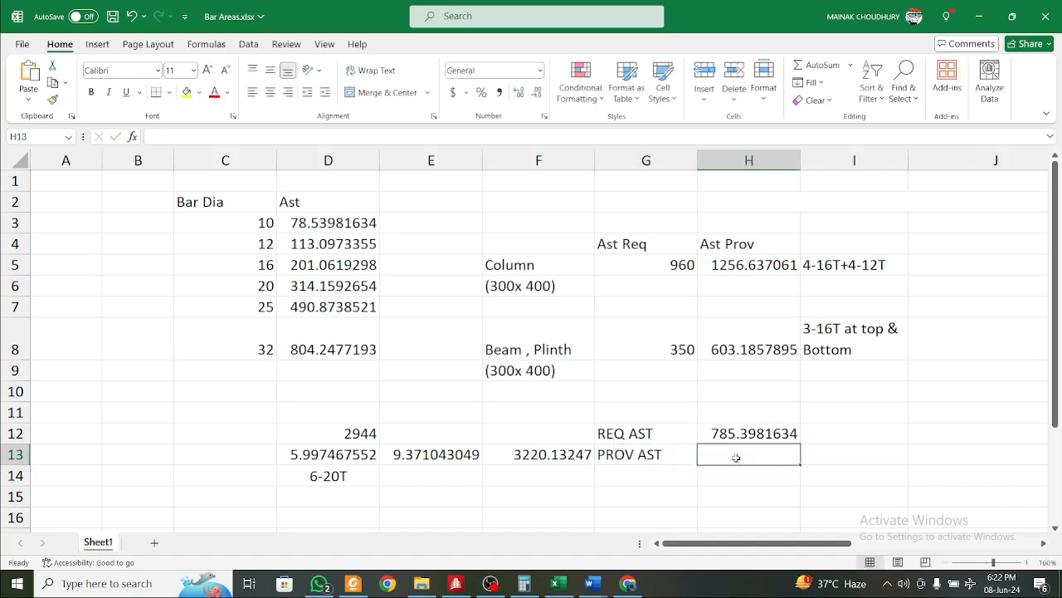
pyautogui.write('=')
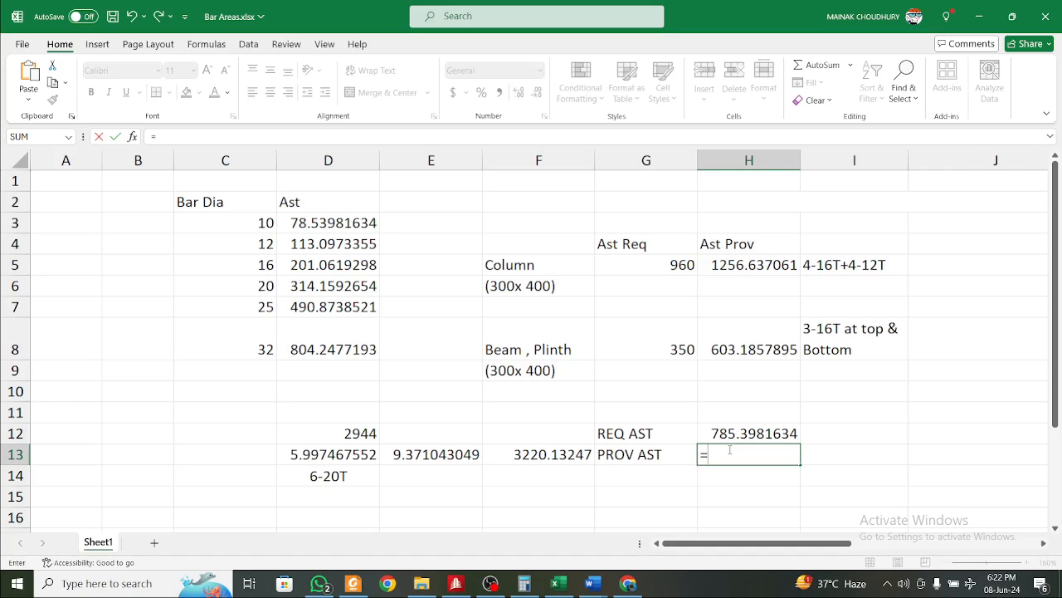
pyautogui.write('2*')
pyautogui.click(354, 285)
pyautogui.write('+')
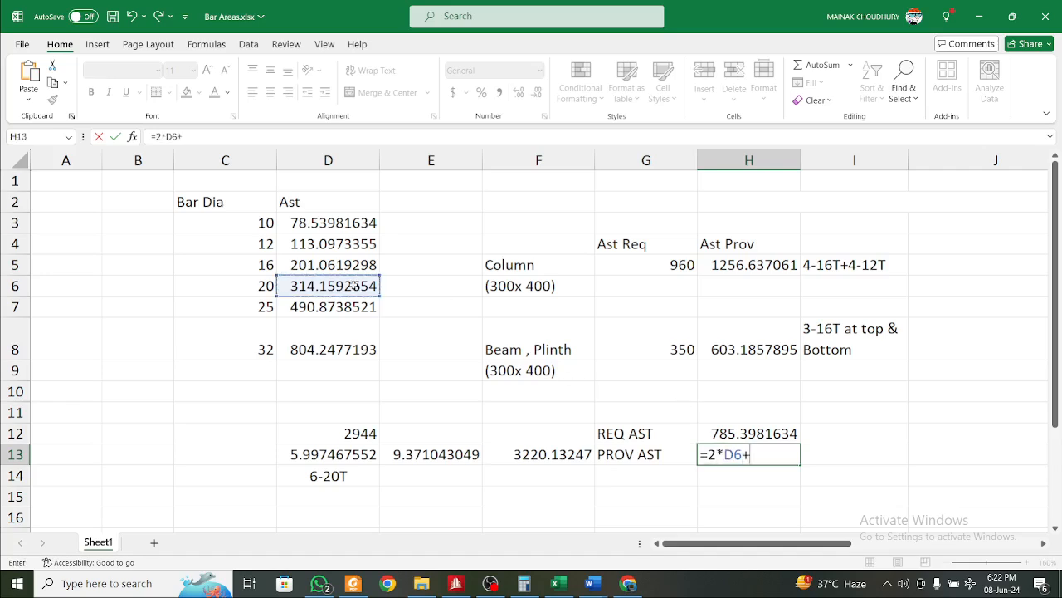
pyautogui.write('1*')
pyautogui.click(343, 260)
pyautogui.press('Return')
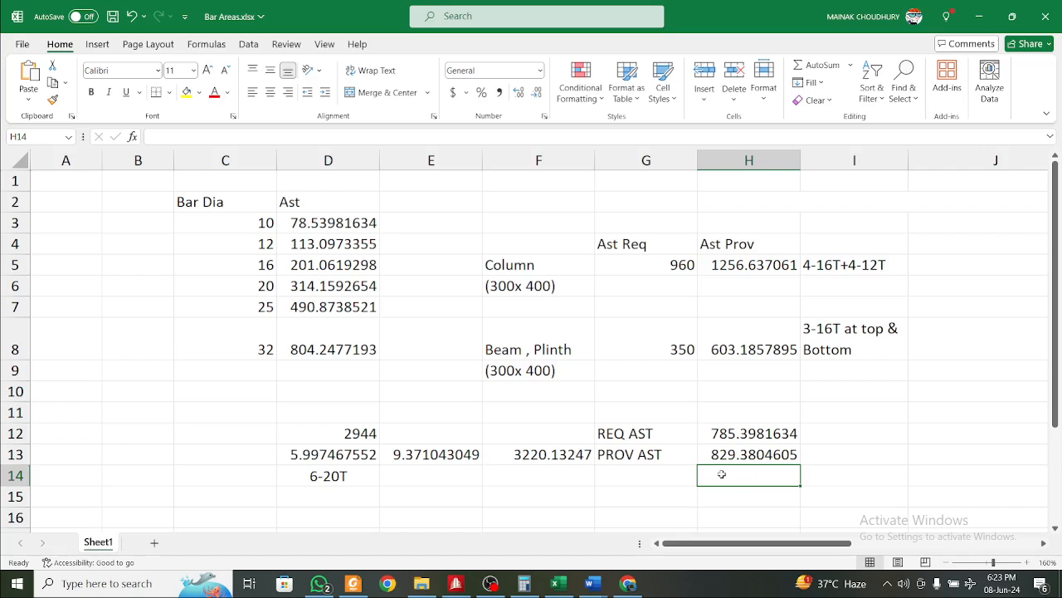
# Enter the bar label 2-20T+1-16T in H14, below the provided steel area
pyautogui.write('2-20')
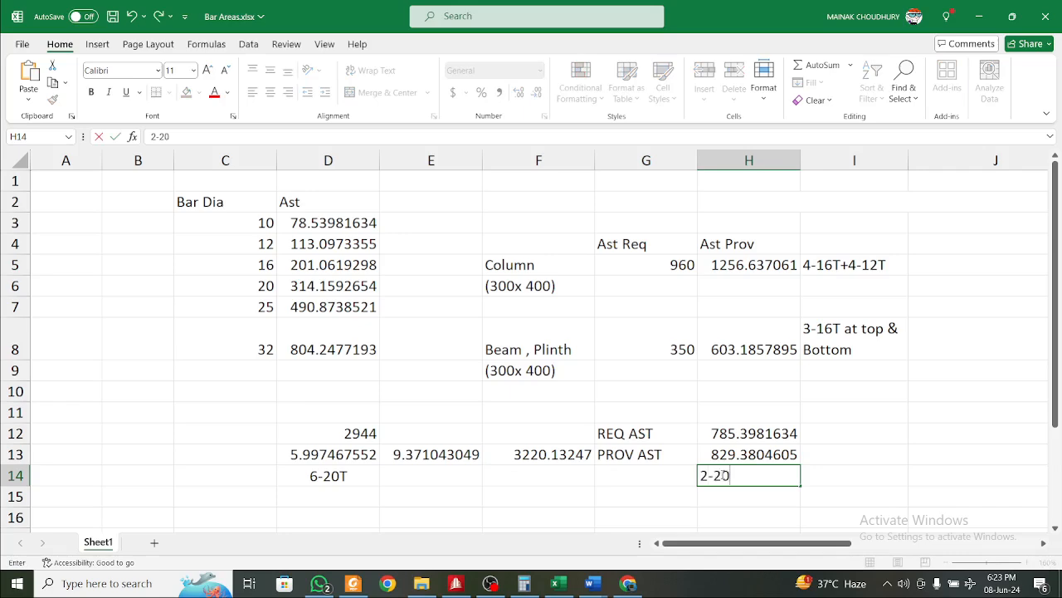
pyautogui.write('T+1-16T')
pyautogui.click(883, 470)
# Highlight the bar labels in D14 and H14 with yellow fill
pyautogui.click(753, 474)
pyautogui.moveTo(543, 477); pyautogui.dragTo(436, 470)
pyautogui.click(311, 462)
pyautogui.click(313, 475)
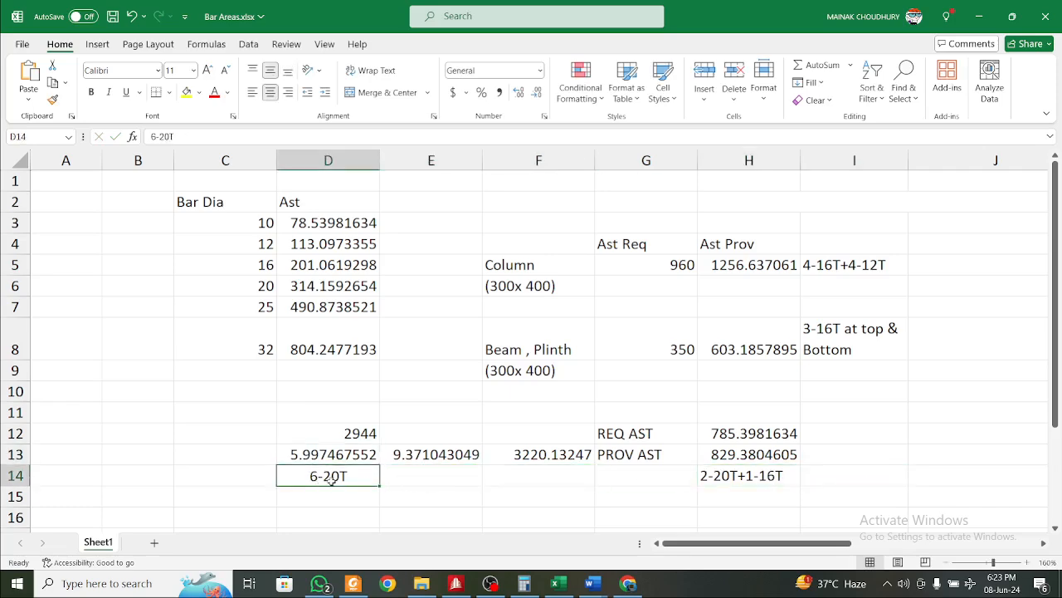
pyautogui.click(187, 92)
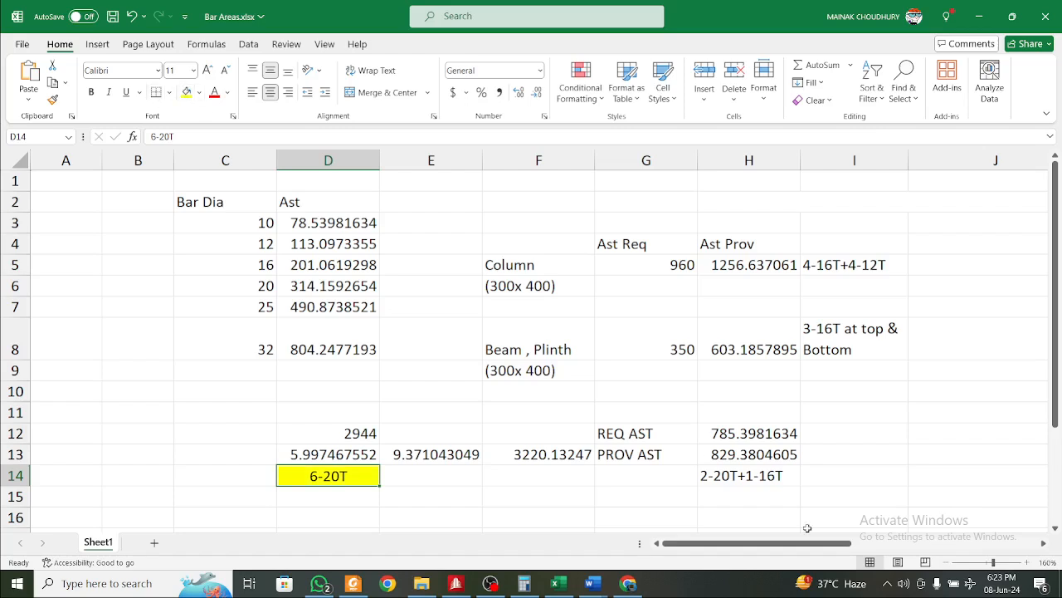
pyautogui.click(753, 475)
pyautogui.click(187, 92)
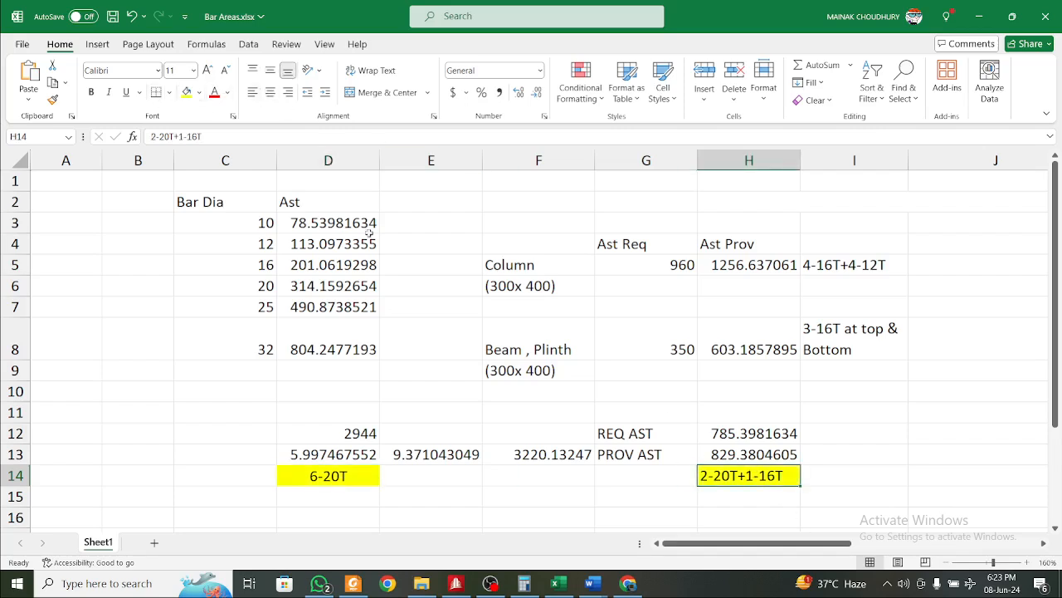
pyautogui.scroll(-2, 674, 498)
pyautogui.scroll(1, 653, 486)
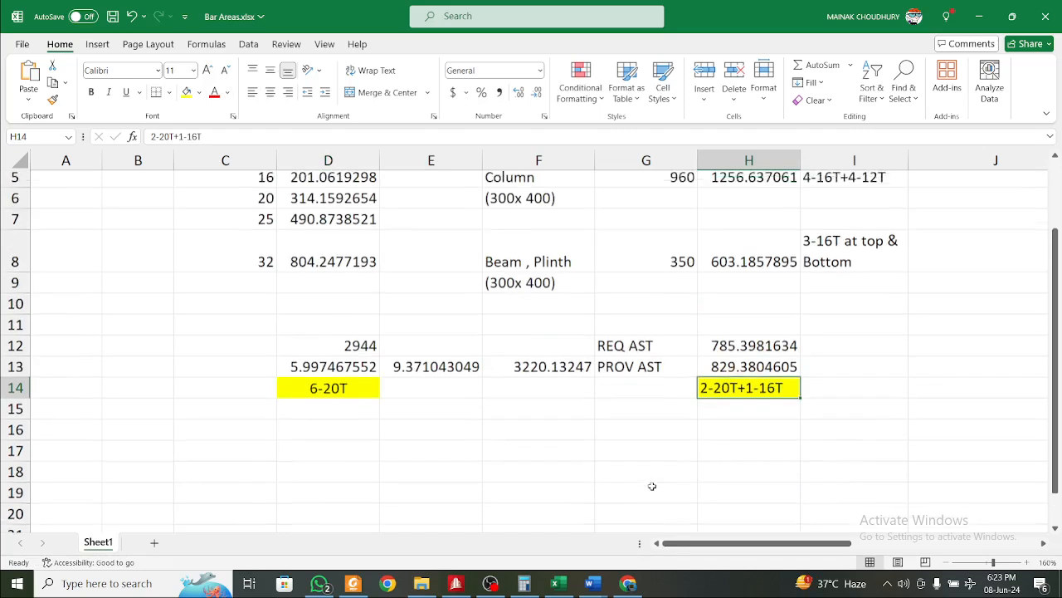
pyautogui.click(313, 399)
pyautogui.click(315, 412)
pyautogui.click(746, 420)
pyautogui.click(548, 391)
pyautogui.click(336, 371)
pyautogui.click(326, 413)
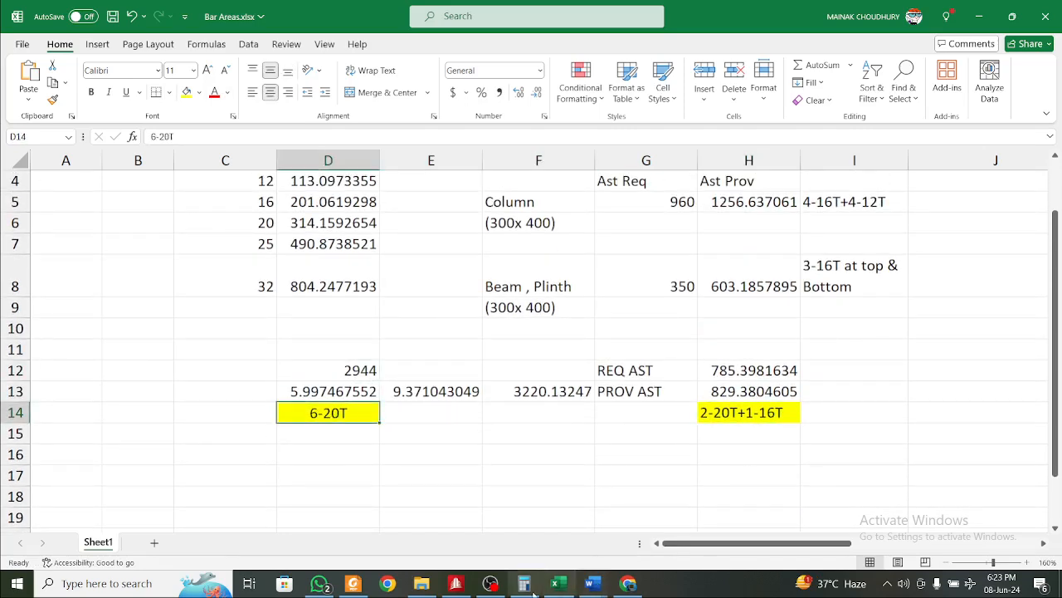
# Switch to STAAD.Pro and close beam 2's details to return to the whole structure
pyautogui.click(452, 585)
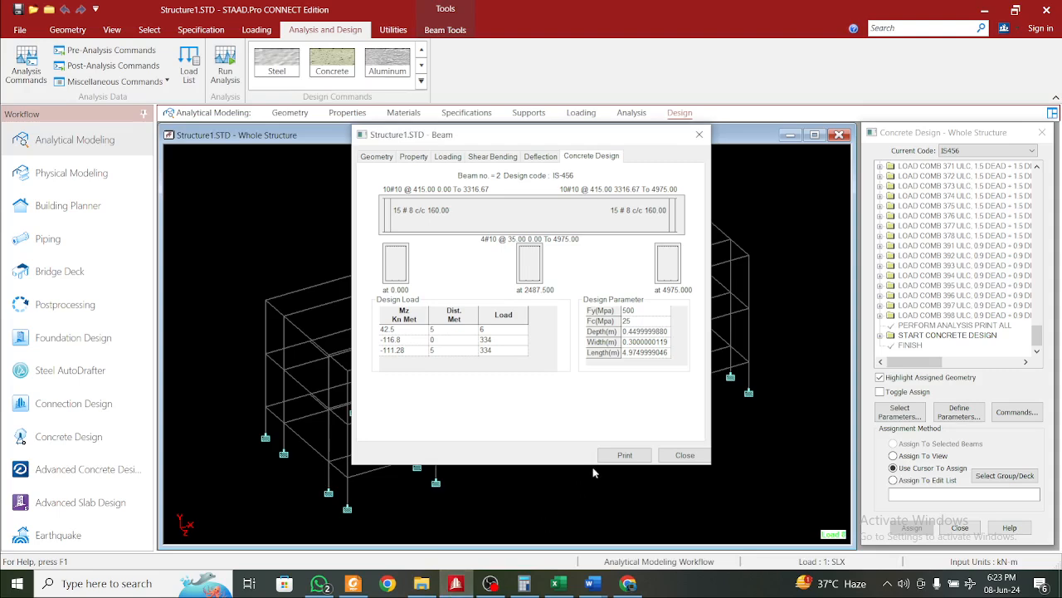
pyautogui.click(683, 456)
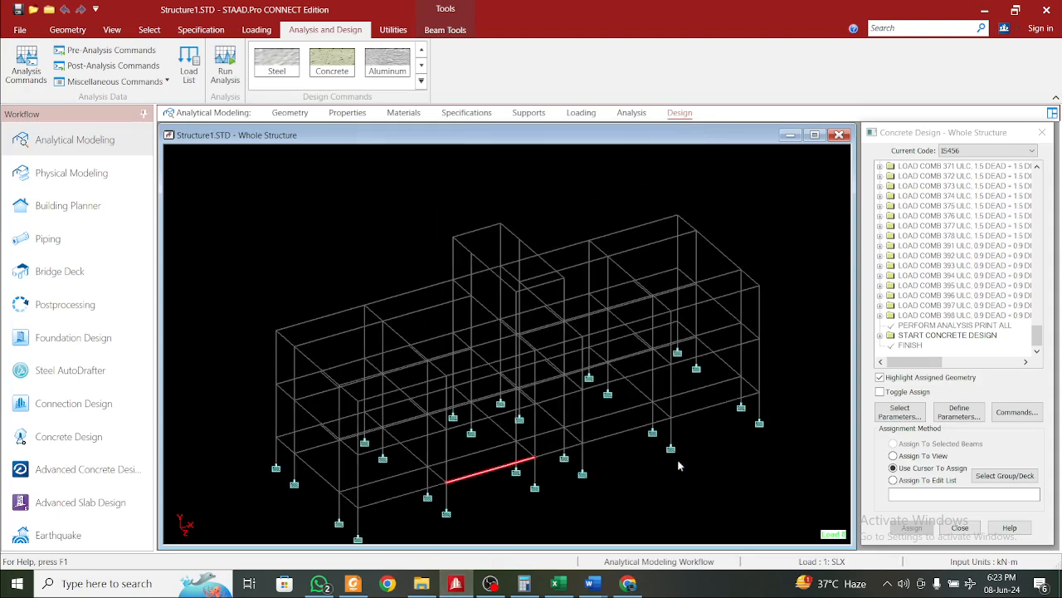
pyautogui.moveTo(697, 473); pyautogui.dragTo(695, 427, button='middle')
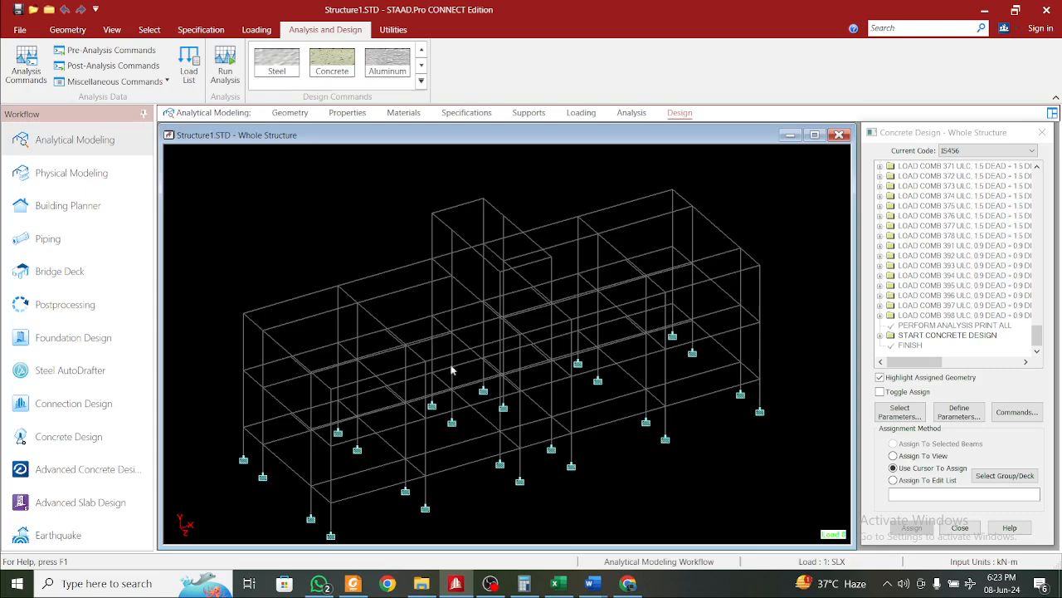
pyautogui.scroll(2, 687, 428)
pyautogui.scroll(-3, 691, 433)
pyautogui.moveTo(694, 468)
pyautogui.mouseDown(button='middle')
pyautogui.moveTo(684, 419)
pyautogui.moveTo(698, 466)
pyautogui.mouseUp(button='middle')
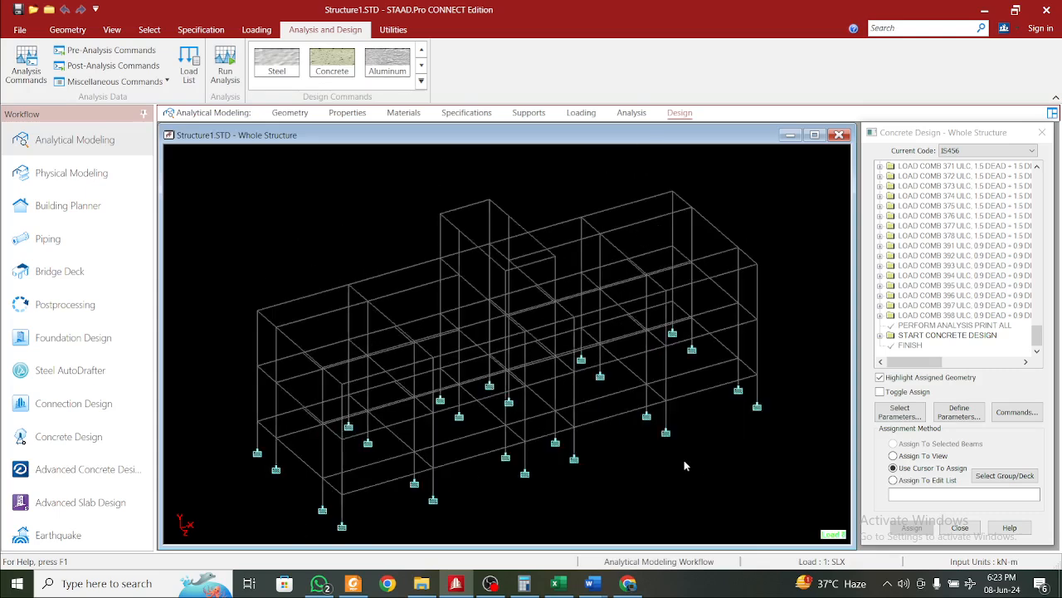
pyautogui.scroll(2, 701, 457)
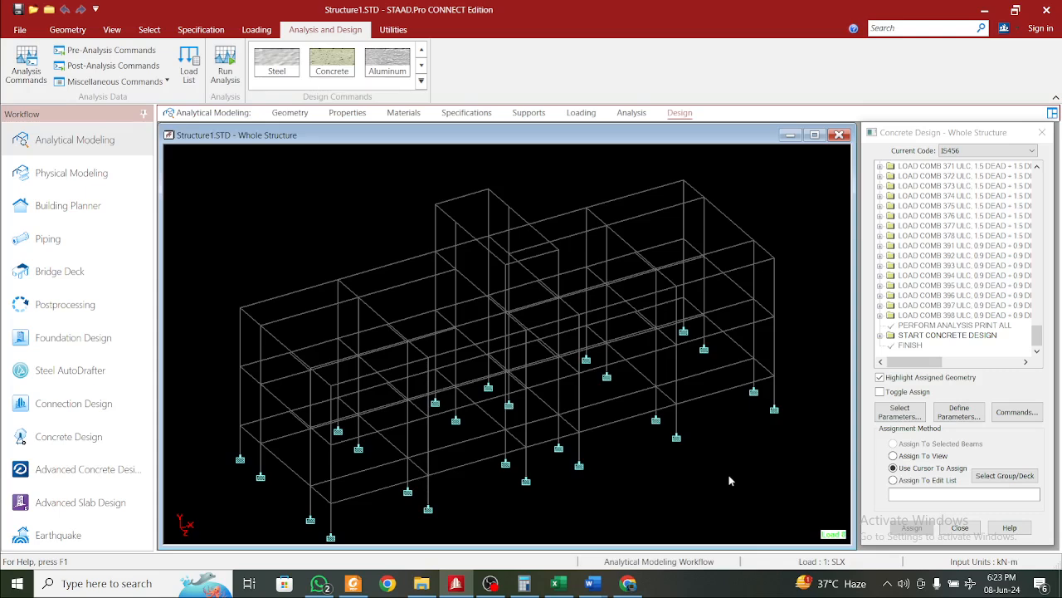
pyautogui.moveTo(730, 481); pyautogui.dragTo(704, 408, button='middle')
pyautogui.scroll(1, 694, 439)
pyautogui.scroll(1, 733, 500)
pyautogui.scroll(-2, 702, 399)
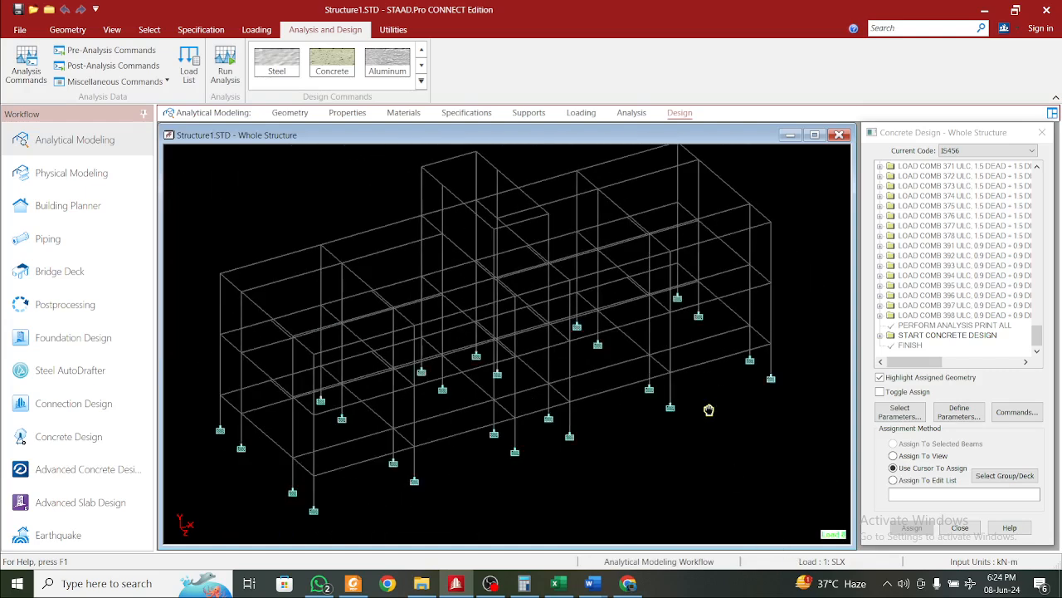